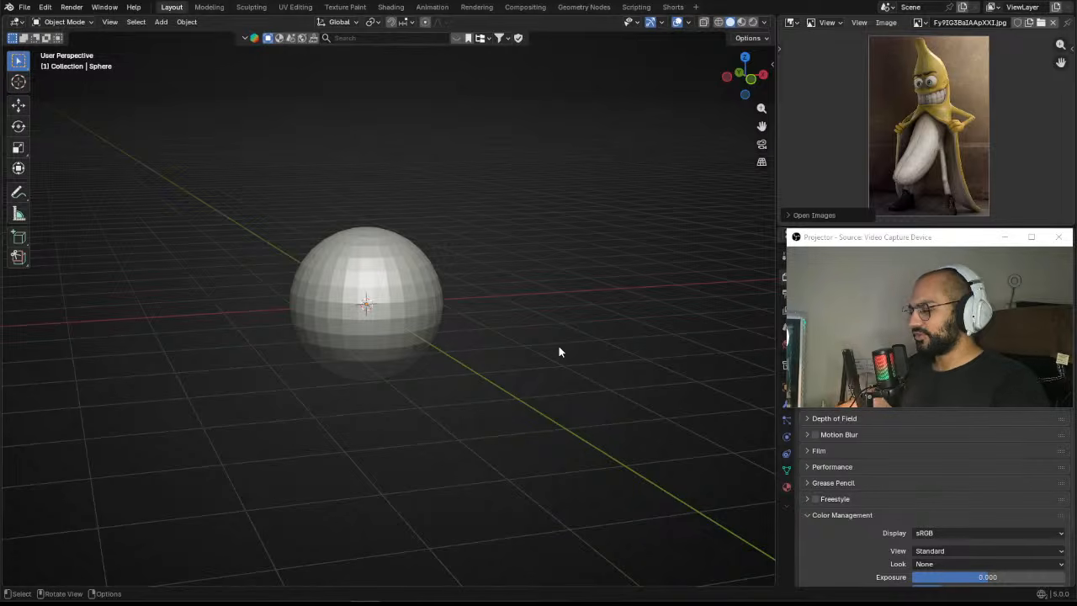
Step: Open the finished render Banana0000.png, enlarge it to examine the character, and close it again
click(75, 597)
click(646, 200)
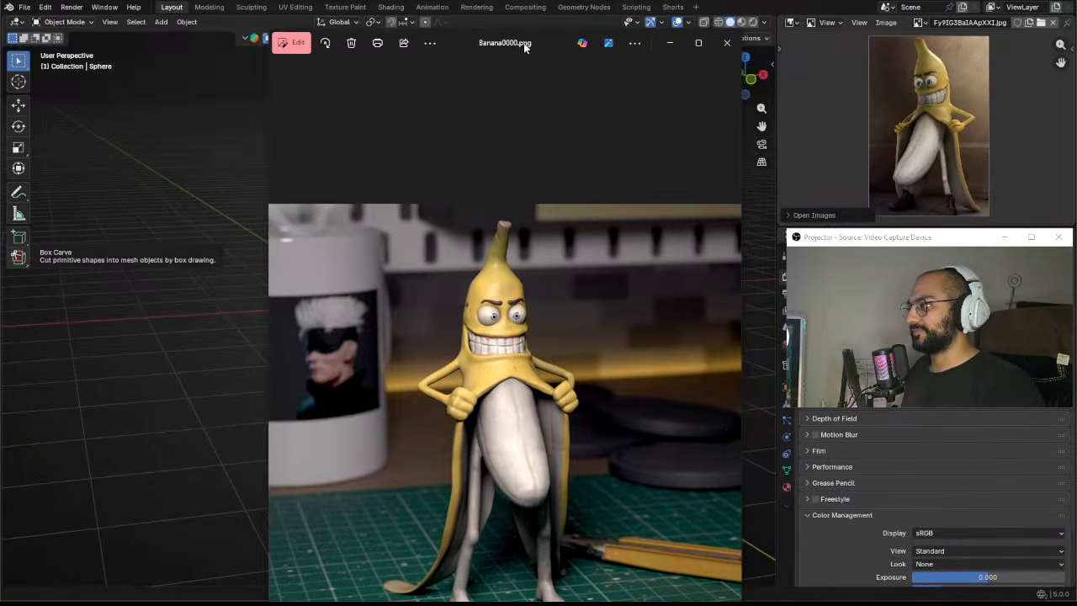
drag(524, 43, 530, 19)
scroll(569, 264, up, 4)
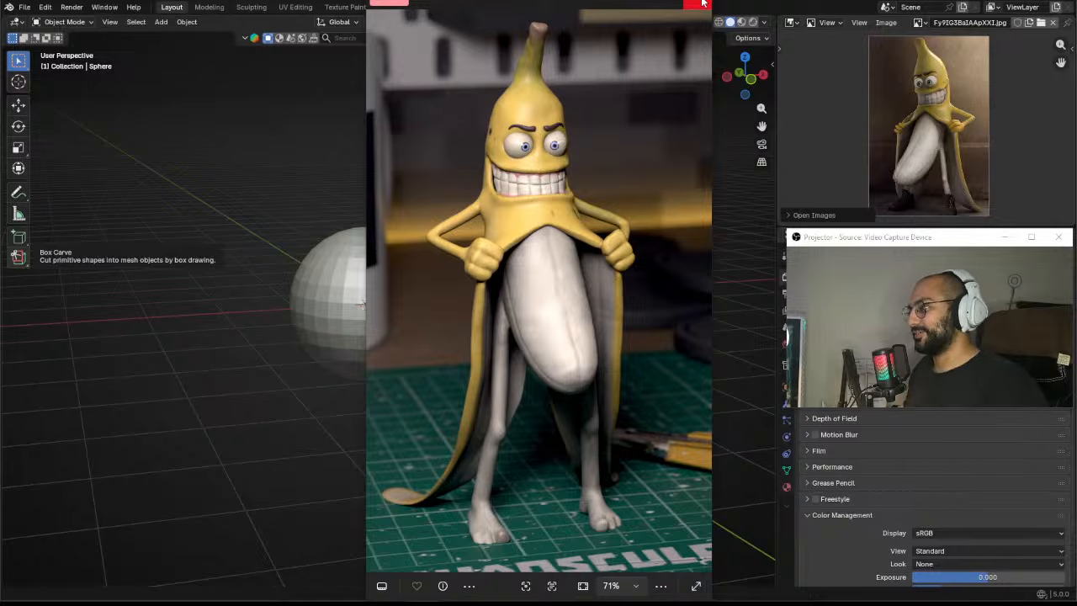
click(702, 4)
scroll(590, 340, up, 2)
middle_drag(567, 327, 750, 291)
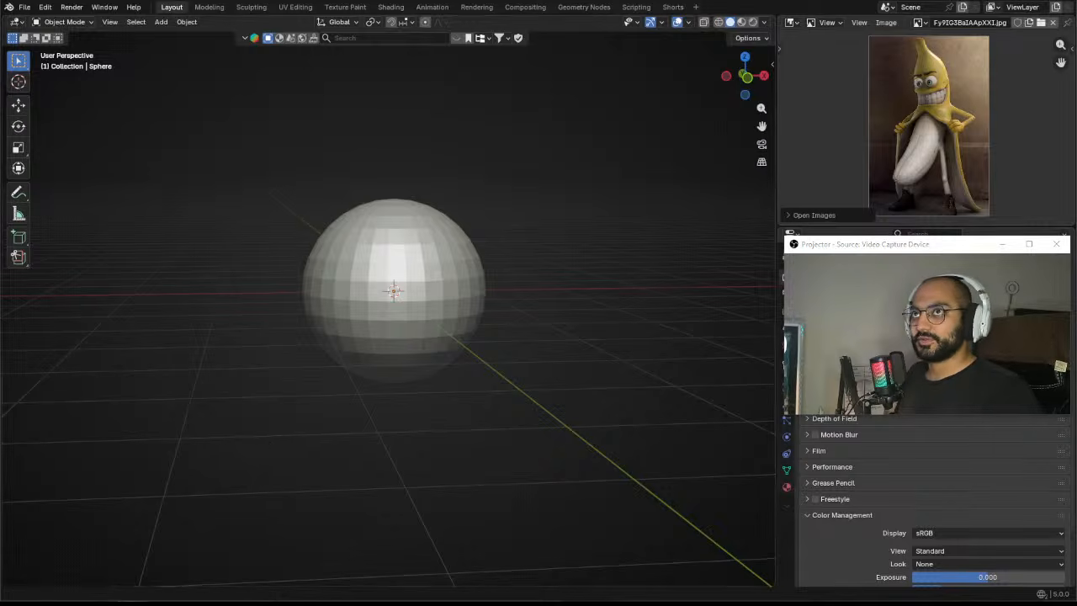
Step: Browse the Davinci School for Sculptors community page and its Wins posts in the browser, and close the page
drag(1076, 168, 214, 108)
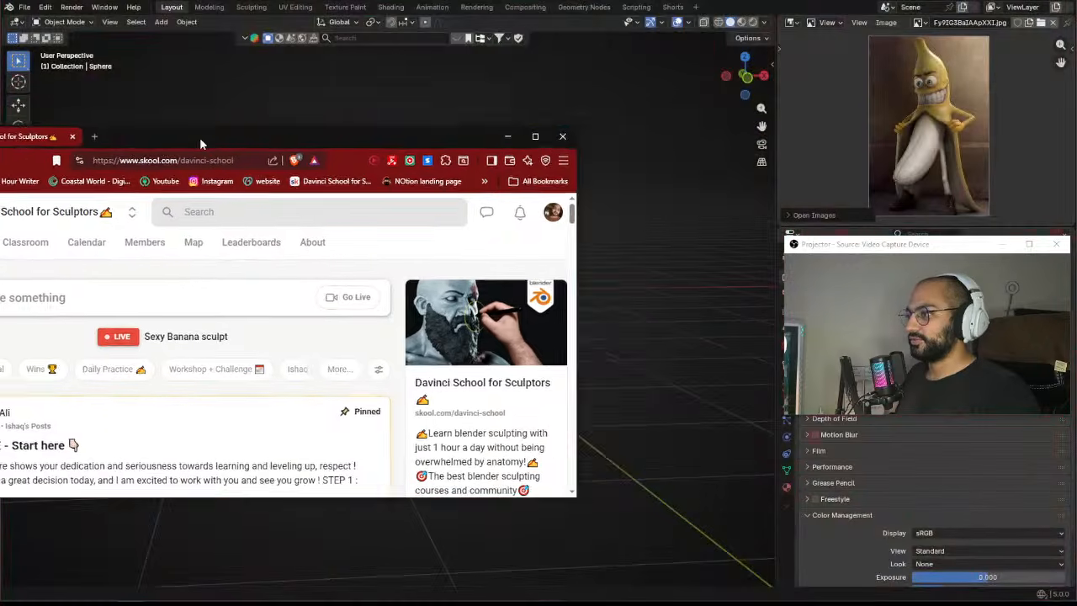
double_click(199, 137)
scroll(583, 269, down, 5)
scroll(583, 269, down, 5)
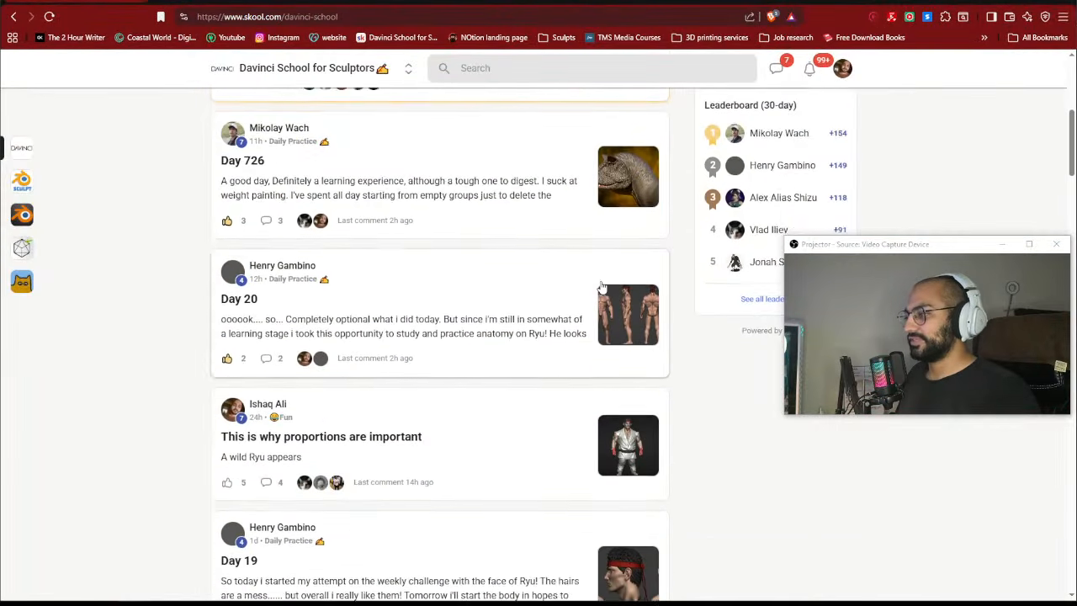
scroll(690, 354, up, 9)
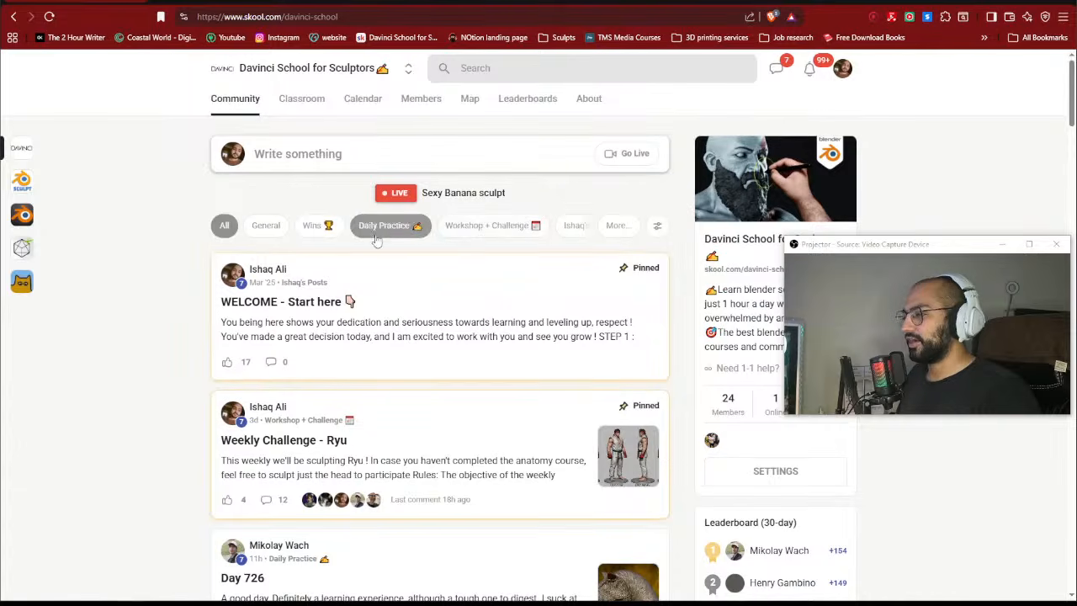
click(316, 226)
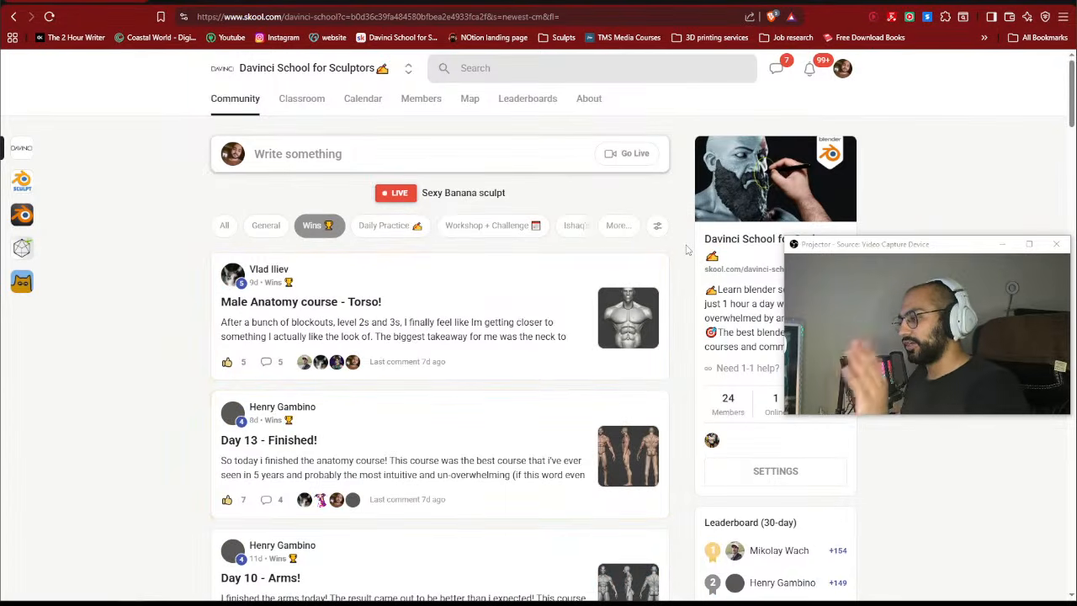
scroll(685, 249, down, 4)
scroll(685, 248, down, 3)
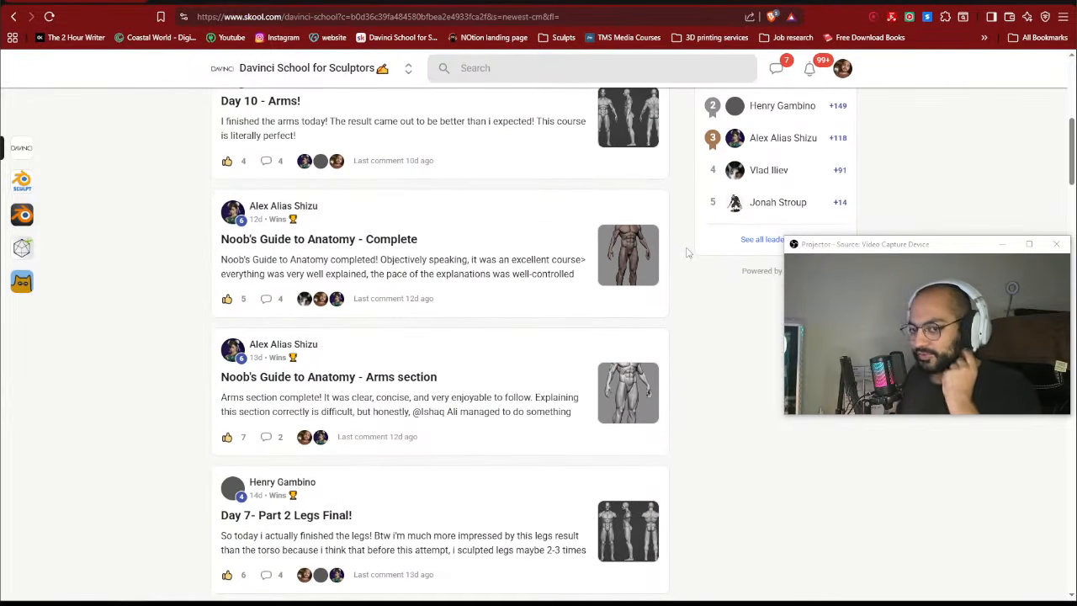
scroll(685, 253, up, 5)
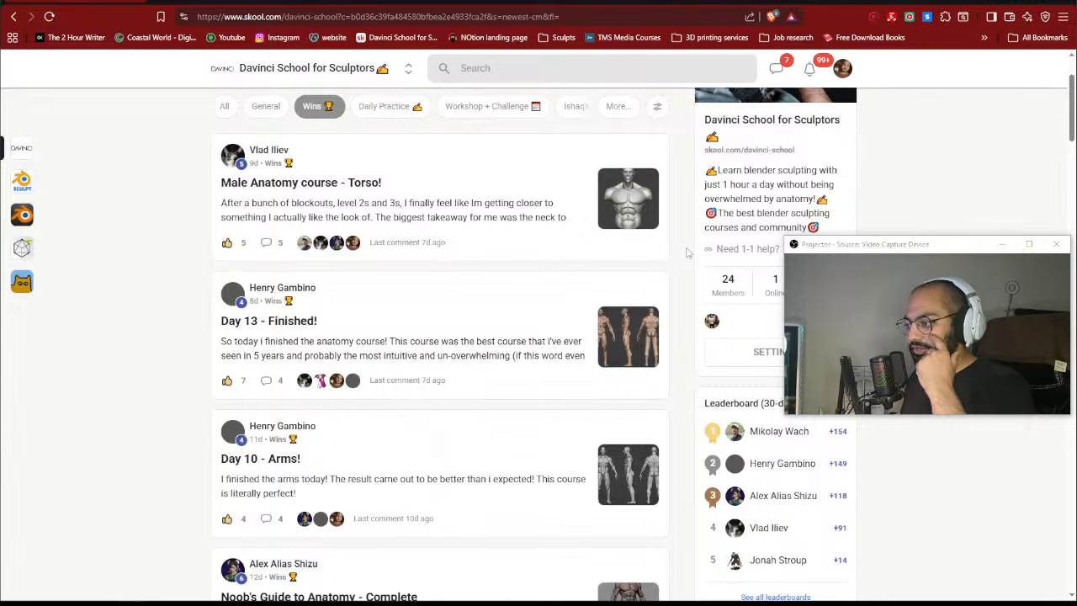
scroll(686, 253, up, 2)
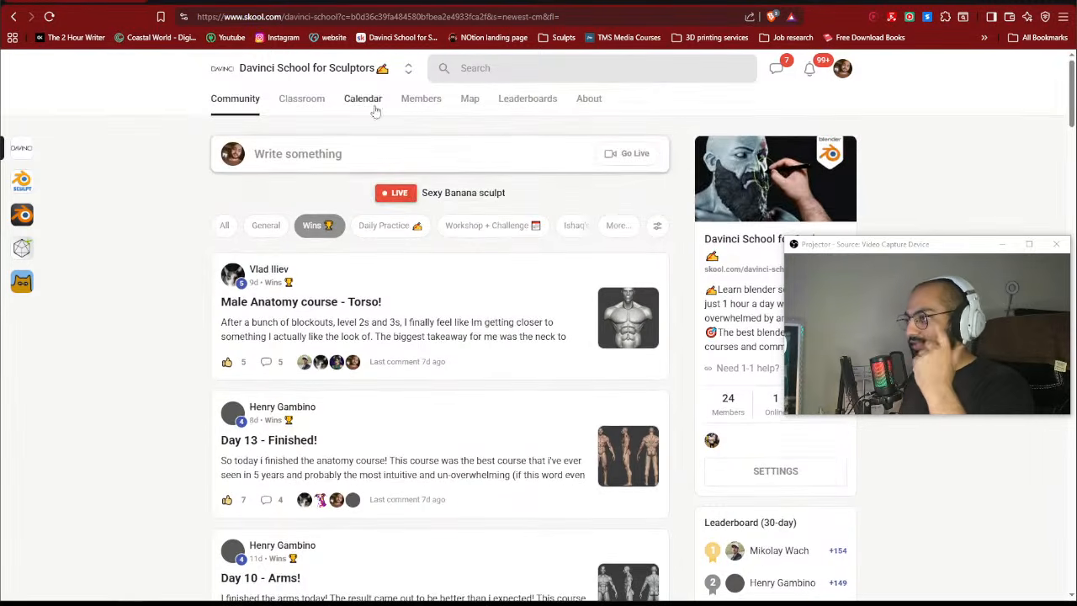
click(1061, 3)
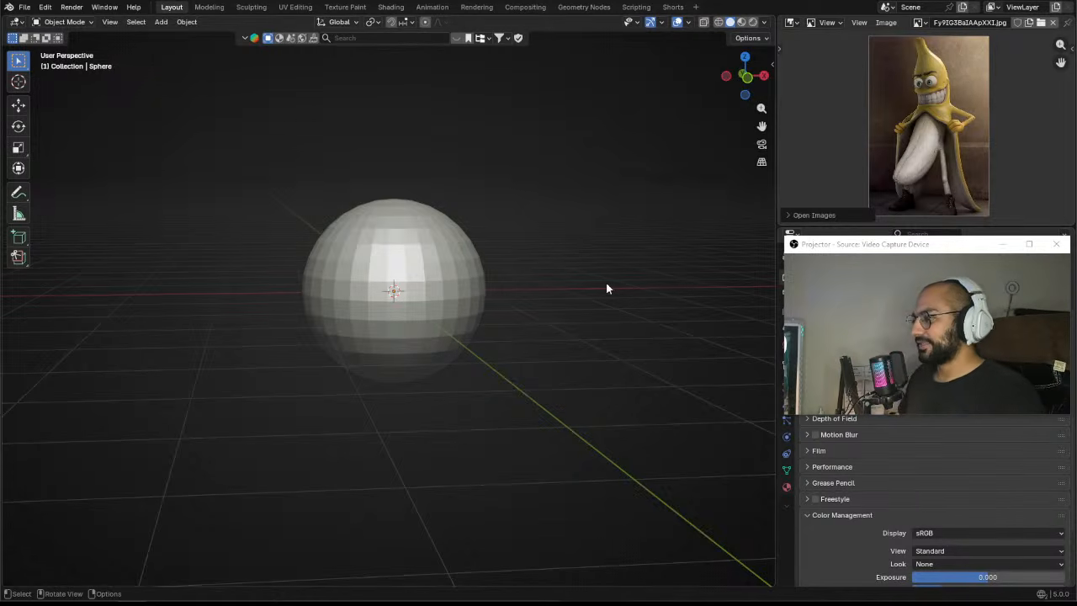
Step: Switch the sphere to Sculpt Mode with X symmetry on and set the Grab brush size to 256 px
click(380, 295)
key(ctrl+Tab)
click(419, 363)
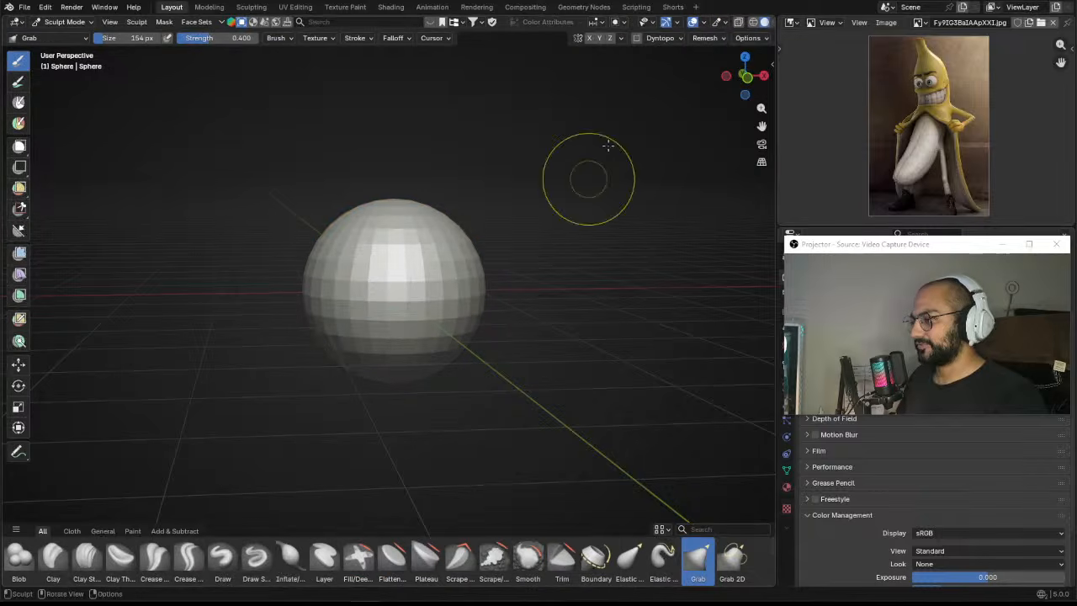
scroll(505, 290, down, 4)
middle_drag(515, 301, 477, 306)
key(f)
click(466, 304)
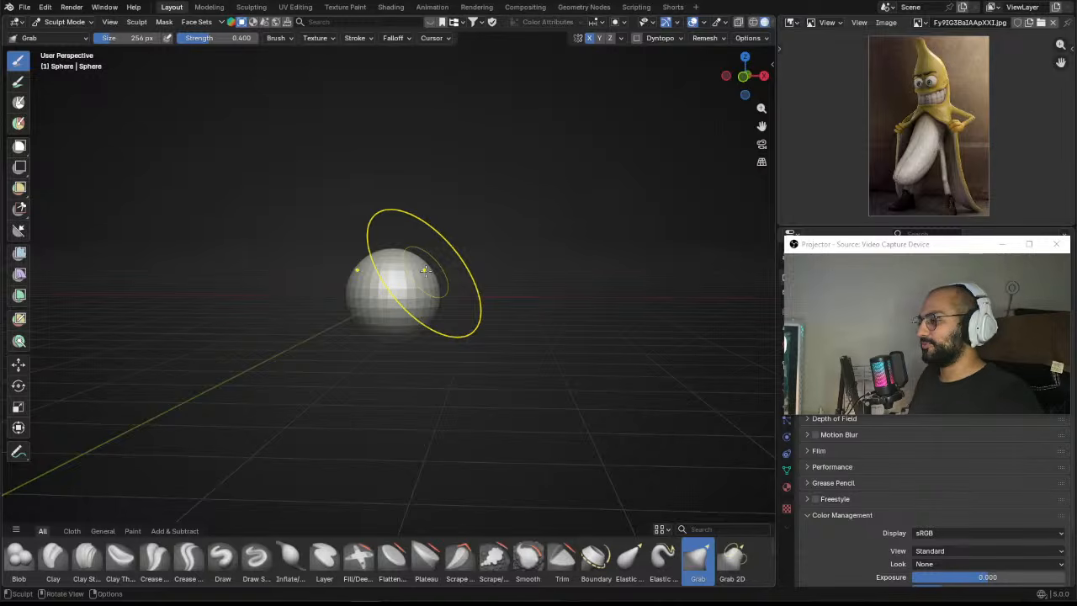
scroll(426, 262, up, 2)
middle_drag(425, 261, 405, 264)
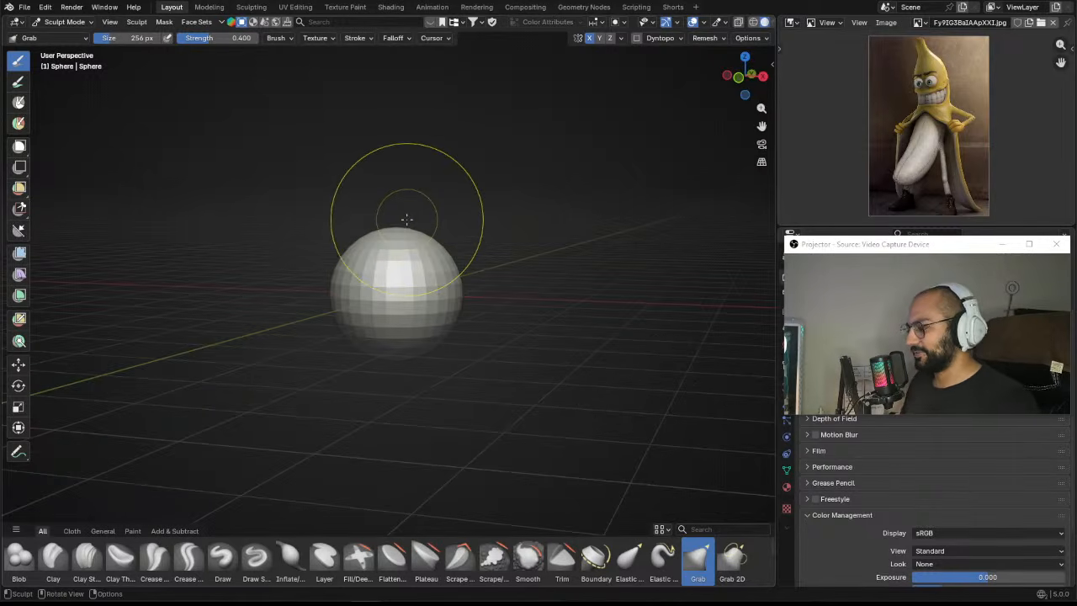
Step: From the side, stretch the sphere into a long slanted shape by grabbing its upper and lower ends
mouse_move(407, 219)
alt+middle_down()
mouse_move(410, 254)
mouse_move(404, 239)
alt+middle_up()
key(f)
click(441, 251)
drag(430, 251, 506, 141)
ctrl+middle_drag(446, 227, 443, 252)
drag(402, 310, 365, 414)
key(f)
click(353, 389)
drag(370, 363, 352, 399)
mouse_move(428, 235)
mouse_down()
mouse_move(459, 184)
mouse_move(451, 156)
mouse_up()
Step: Bend the elongated shape into a banana curve with a large Grab brush and round off its lower end
key(f)
click(425, 341)
drag(398, 326, 445, 319)
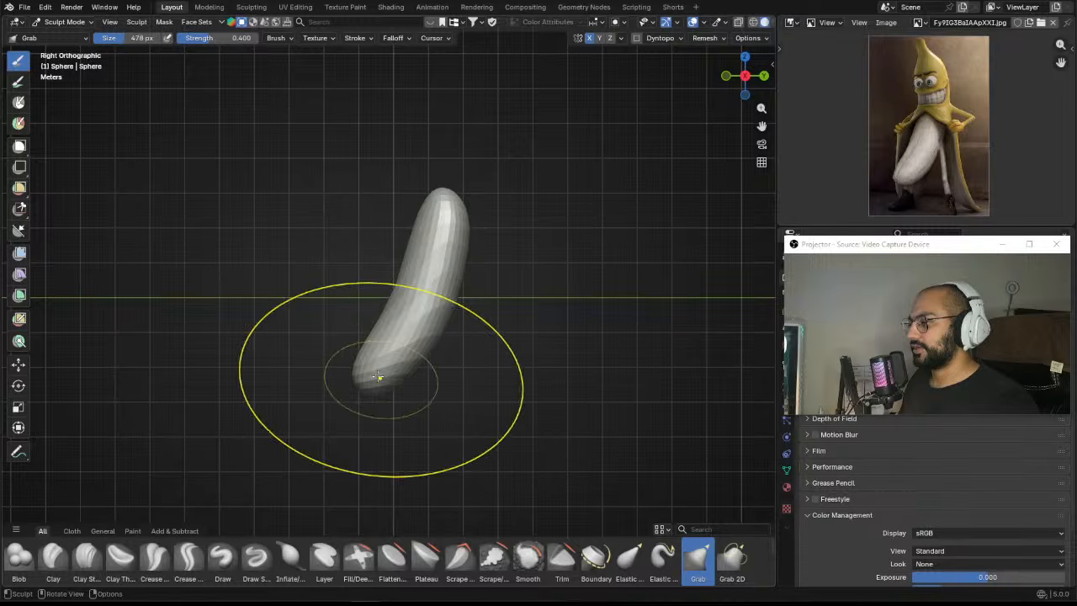
mouse_move(379, 376)
mouse_down()
mouse_move(351, 361)
mouse_move(396, 357)
mouse_move(405, 368)
mouse_move(379, 393)
mouse_up()
key(f)
click(375, 349)
key(f)
click(387, 371)
Step: In Object Mode, move the banana body up along the Z axis, clear of the ground line
key(ctrl+Tab)
key(g)
key(z)
click(434, 195)
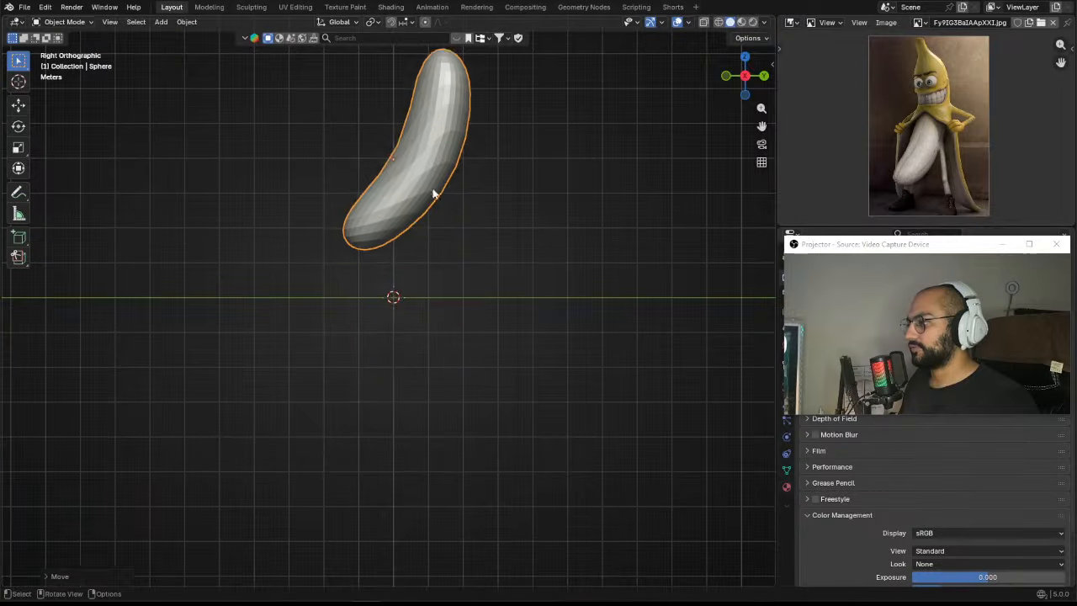
shift+middle_drag(433, 194, 450, 292)
key(g)
key(z)
click(459, 244)
shift+middle_drag(461, 239, 470, 286)
Step: Return to Sculpt Mode, pull the banana's upper end higher and adjust its middle curve with Grab
key(ctrl+Tab)
click(461, 315)
drag(481, 235, 488, 122)
drag(454, 280, 433, 301)
Step: In front view, slim the banana's sides with Grab and reduce the brush size to about 293 px
mouse_move(404, 358)
middle_down()
mouse_move(546, 365)
mouse_move(514, 337)
middle_up()
key(KP_1)
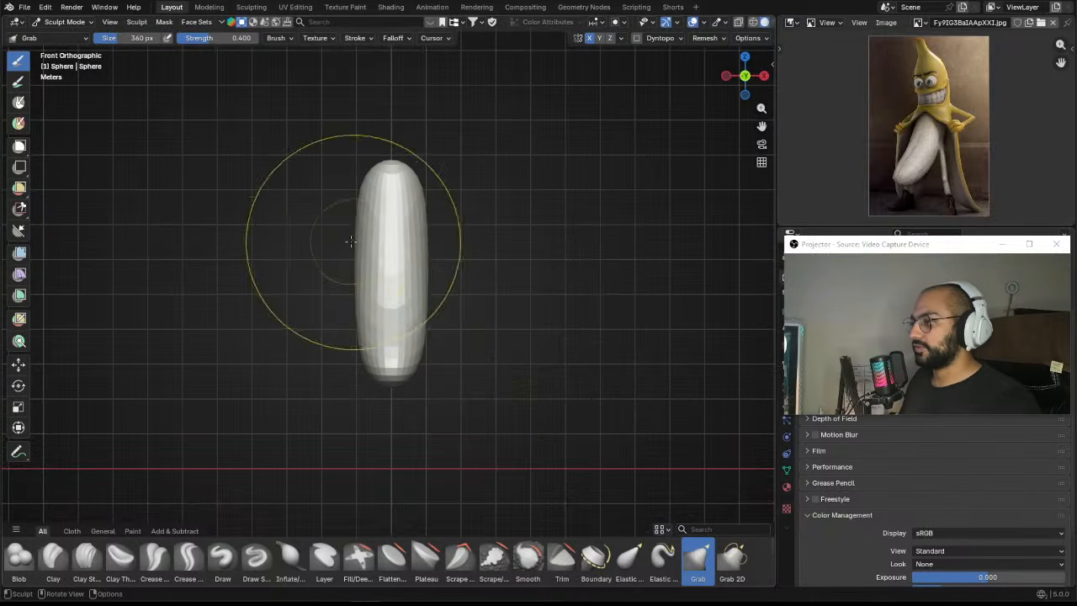
drag(366, 240, 377, 241)
drag(359, 199, 365, 201)
shift+middle_drag(380, 266, 386, 243)
key(f)
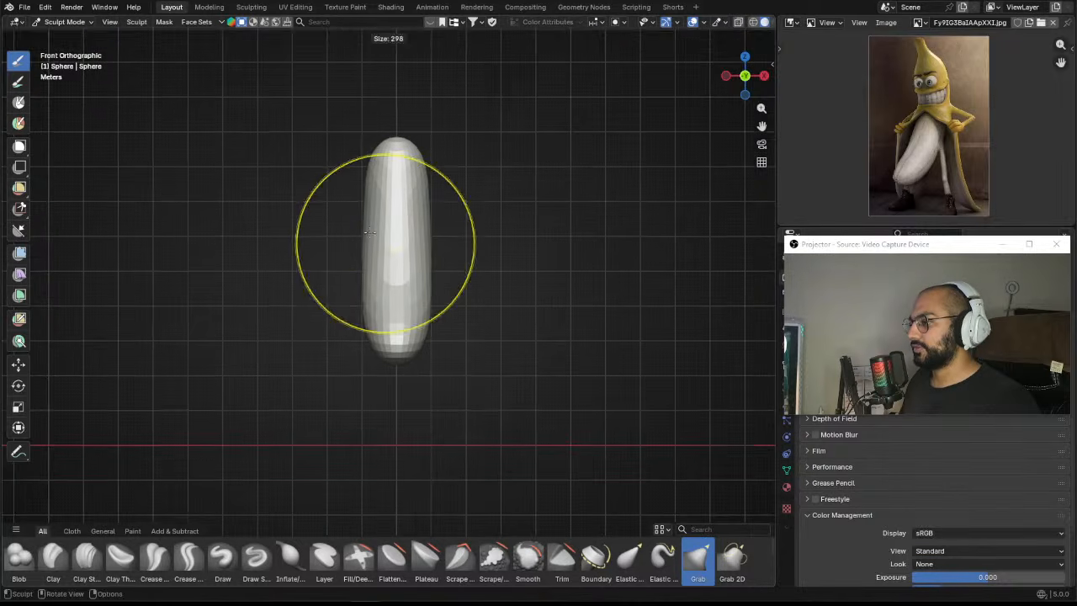
click(368, 231)
Step: In side view, pull the banana's lower tip outward and refine the bend above it with Grab
middle_drag(413, 329, 331, 308)
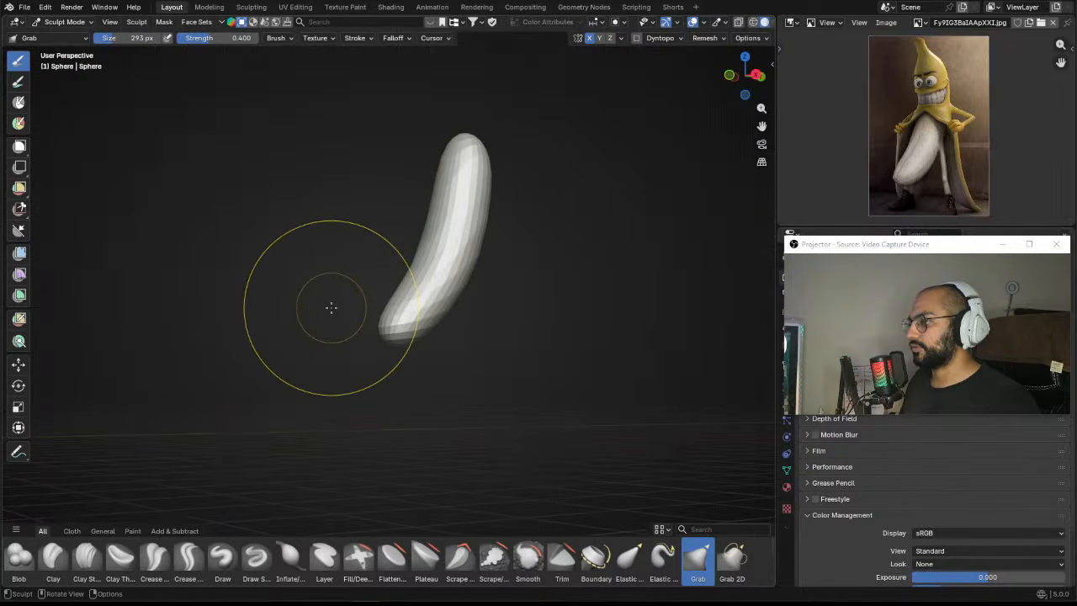
key(KP_3)
mouse_move(356, 334)
mouse_down()
mouse_move(316, 339)
mouse_move(339, 342)
mouse_up()
key(f)
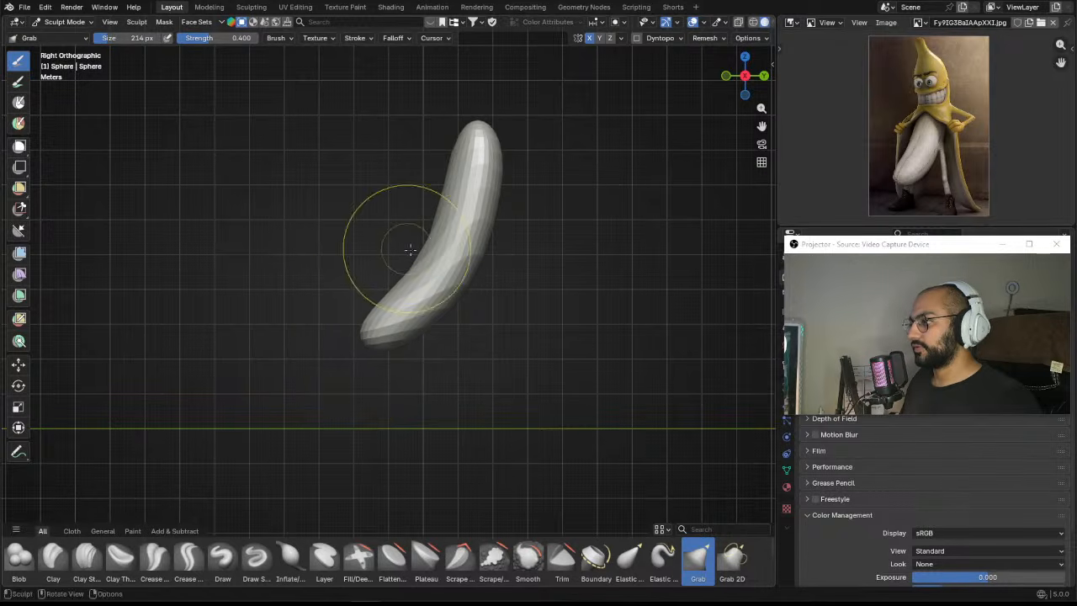
click(437, 250)
mouse_move(436, 250)
mouse_down()
mouse_move(427, 248)
mouse_move(443, 253)
mouse_up()
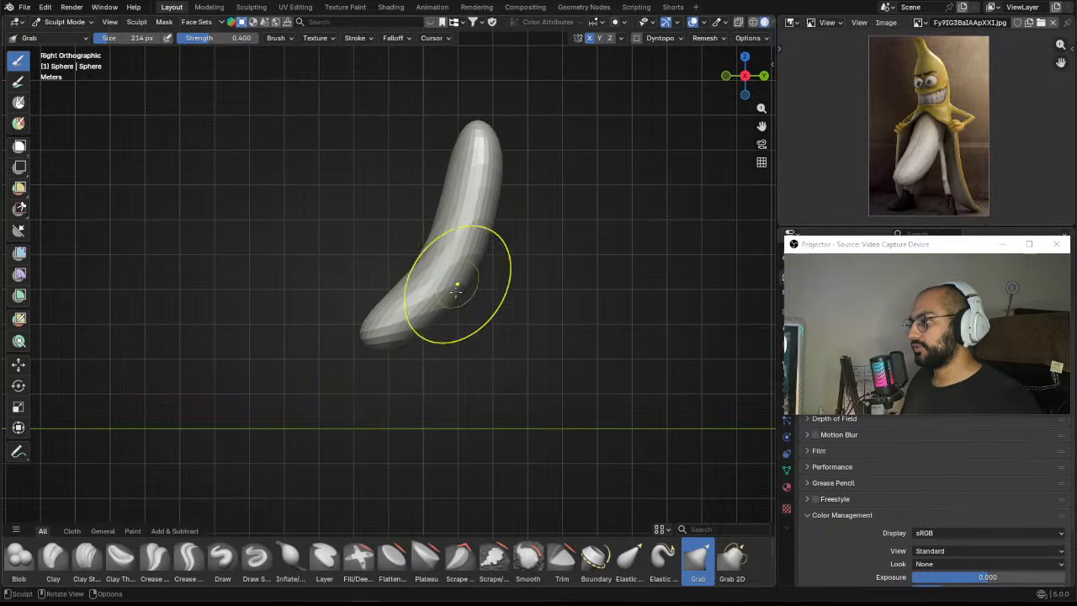
key(f)
drag(398, 343, 363, 342)
click(476, 344)
drag(391, 302, 400, 286)
Step: Pull the banana's upper end toward the inner side of the curve and set the Grab brush to 251 px
shift+middle_drag(432, 239, 427, 304)
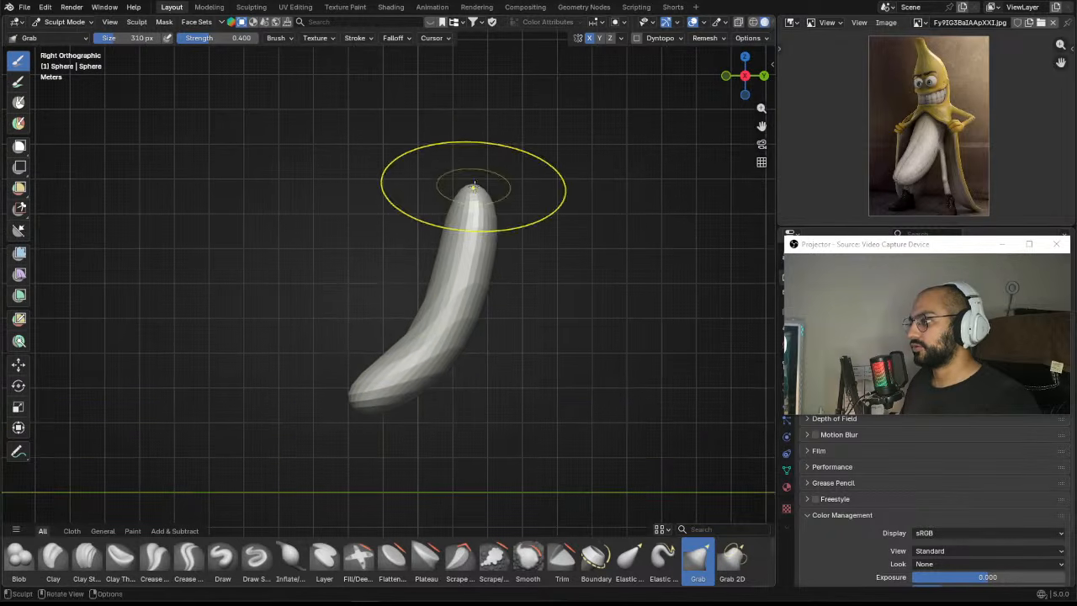
mouse_move(473, 185)
mouse_down()
mouse_move(445, 170)
mouse_move(444, 153)
mouse_up()
key(f)
click(449, 157)
drag(470, 243, 444, 219)
drag(487, 233, 482, 233)
key(f)
click(472, 225)
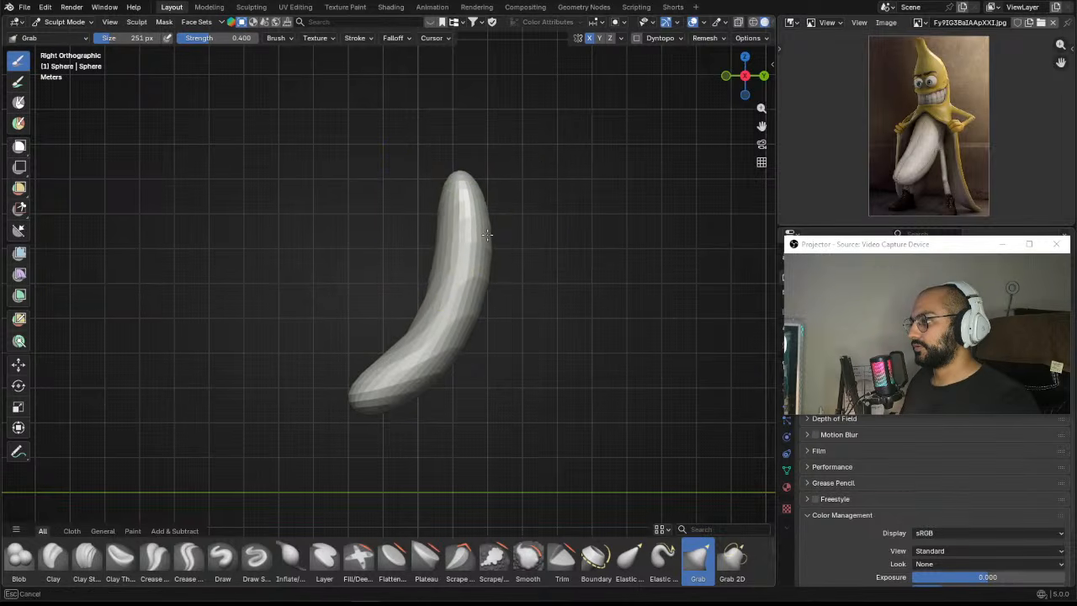
Step: Even out the banana's upper sides from the front with a 268 px Grab brush and remesh the body more finely
mouse_move(487, 234)
middle_down()
mouse_move(570, 238)
mouse_move(524, 212)
mouse_move(533, 207)
middle_up()
scroll(522, 210, up, 1)
key(f)
click(469, 218)
drag(378, 223, 380, 222)
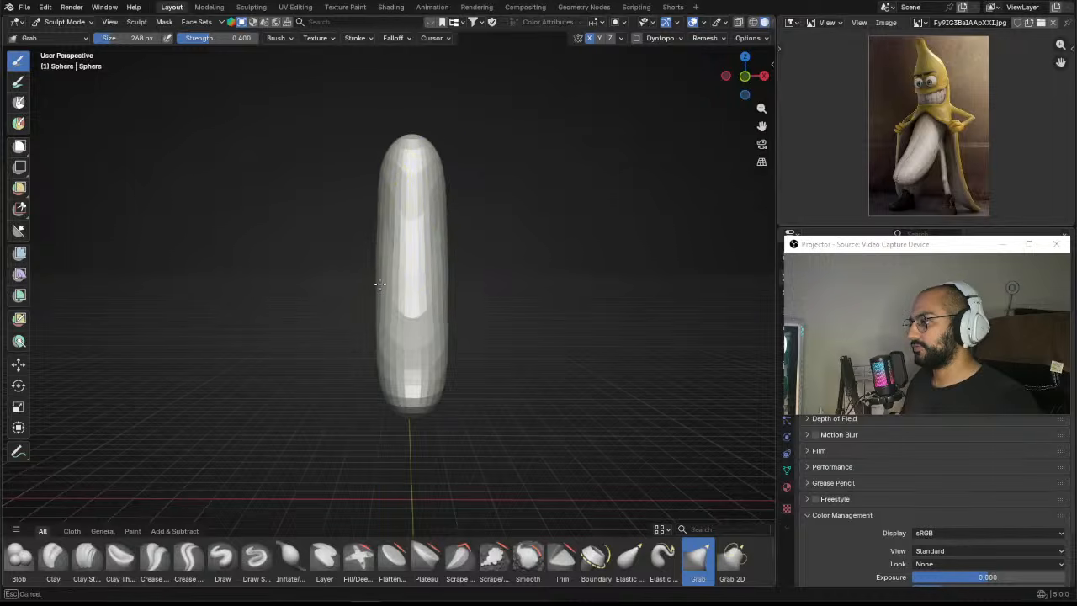
mouse_move(380, 285)
middle_down()
mouse_move(474, 297)
mouse_move(440, 291)
mouse_move(480, 260)
mouse_move(452, 150)
middle_up()
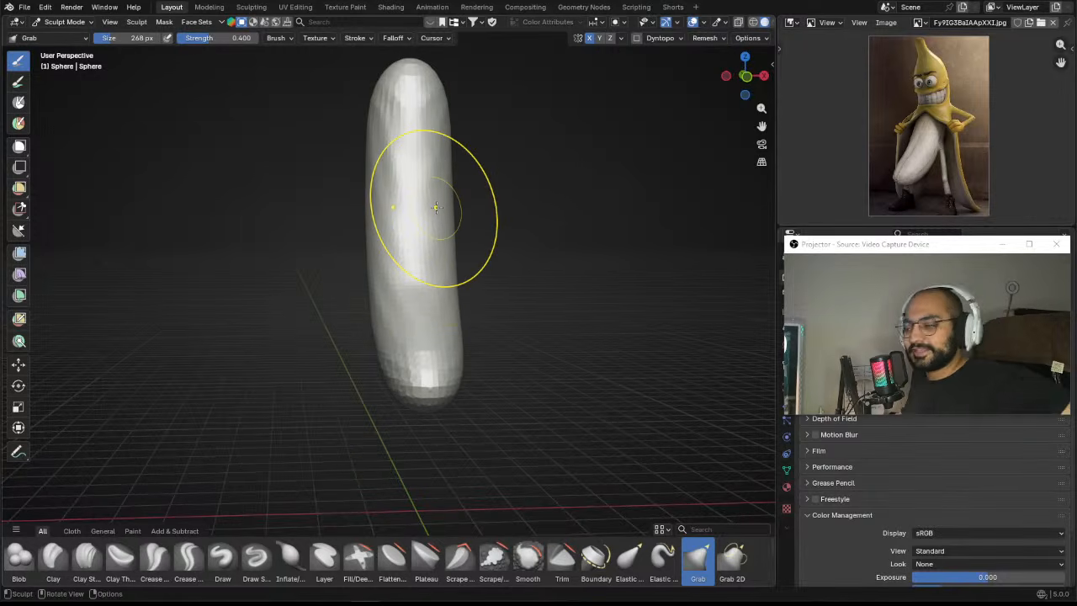
Step: Smooth the banana's surface from the top down to the lower tip with a 211 px brush
scroll(429, 240, down, 2)
mouse_move(449, 207)
shift+middle_down()
mouse_move(455, 244)
mouse_move(397, 195)
shift+middle_up()
key(f)
click(409, 173)
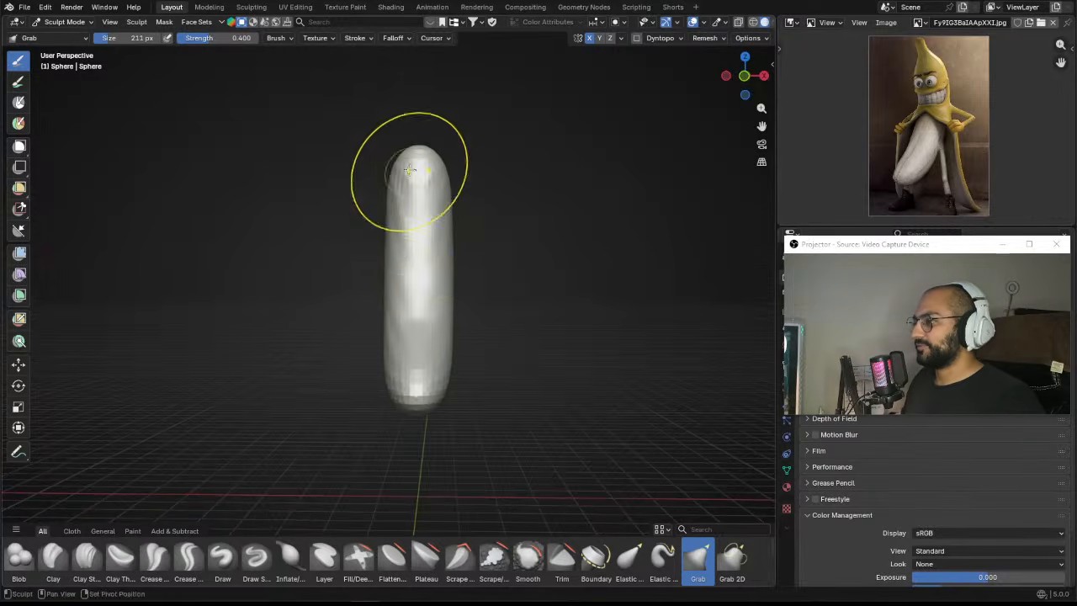
shift+drag(410, 173, 412, 276)
mouse_move(456, 271)
middle_down()
mouse_move(502, 266)
mouse_move(456, 270)
middle_up()
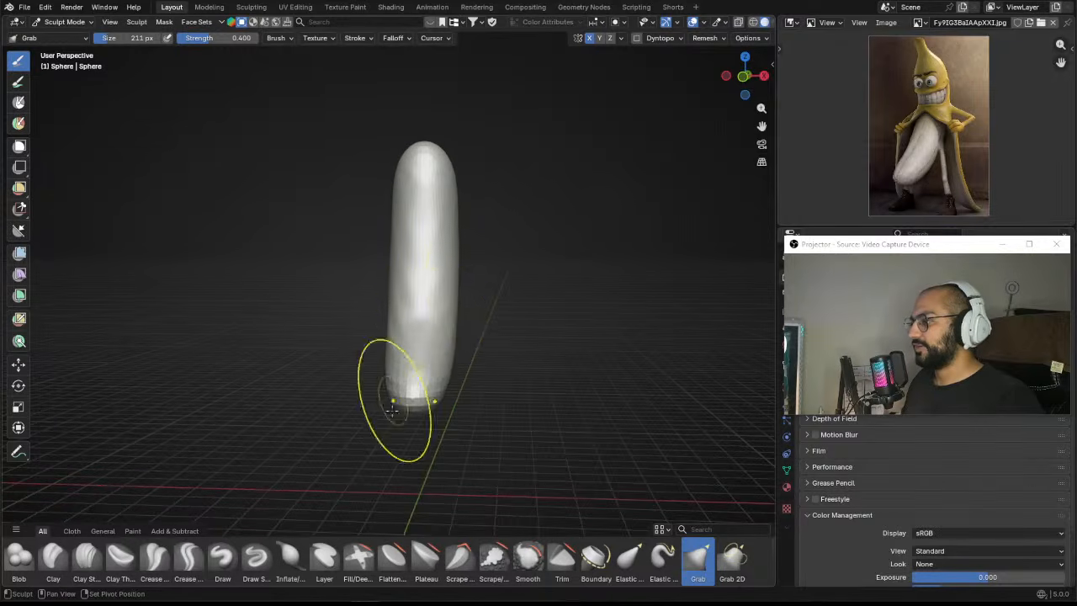
shift+drag(391, 411, 487, 392)
Step: Adjust the voxel size in front view and remesh the banana body
middle_drag(509, 340, 420, 294)
scroll(413, 291, up, 1)
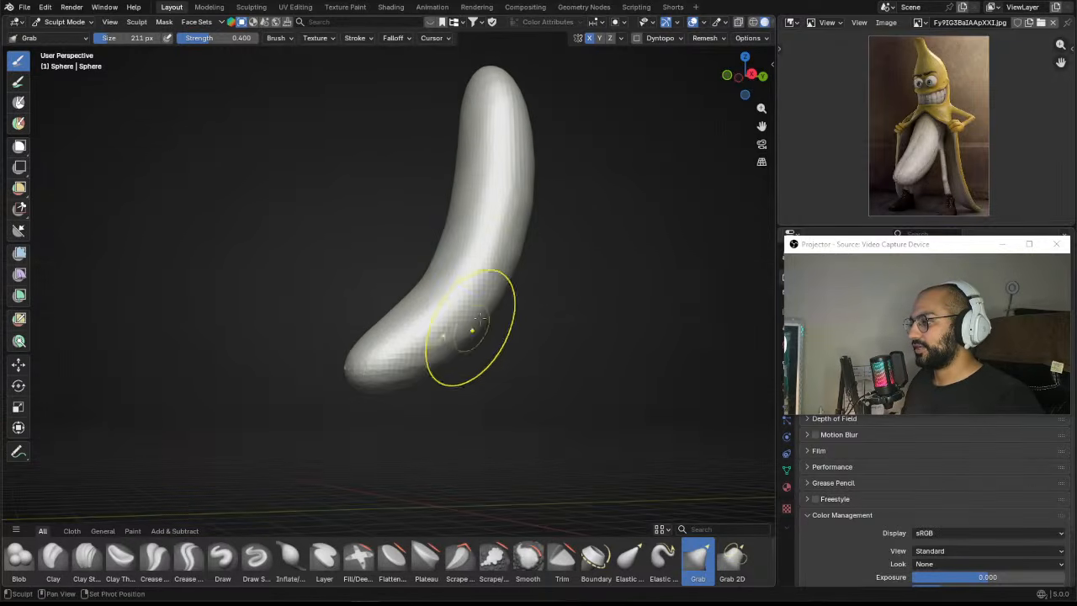
mouse_move(479, 318)
alt+mouse_down()
mouse_move(458, 315)
mouse_move(480, 255)
mouse_move(440, 344)
mouse_move(463, 337)
mouse_move(463, 370)
alt+mouse_up()
alt+drag(423, 306, 480, 240)
ctrl+alt+drag(481, 240, 482, 327)
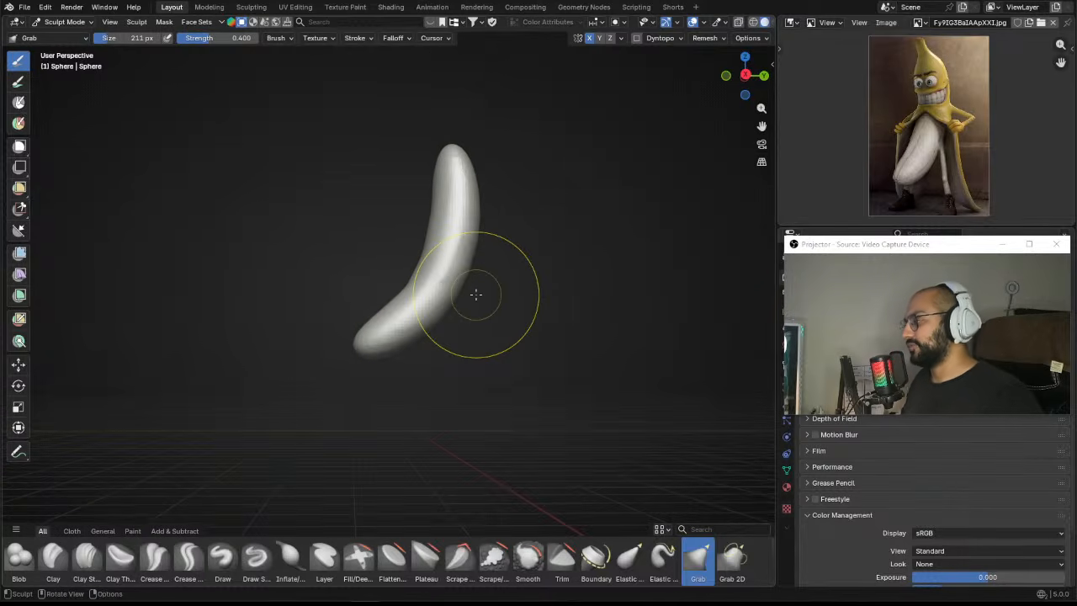
key(KP_1)
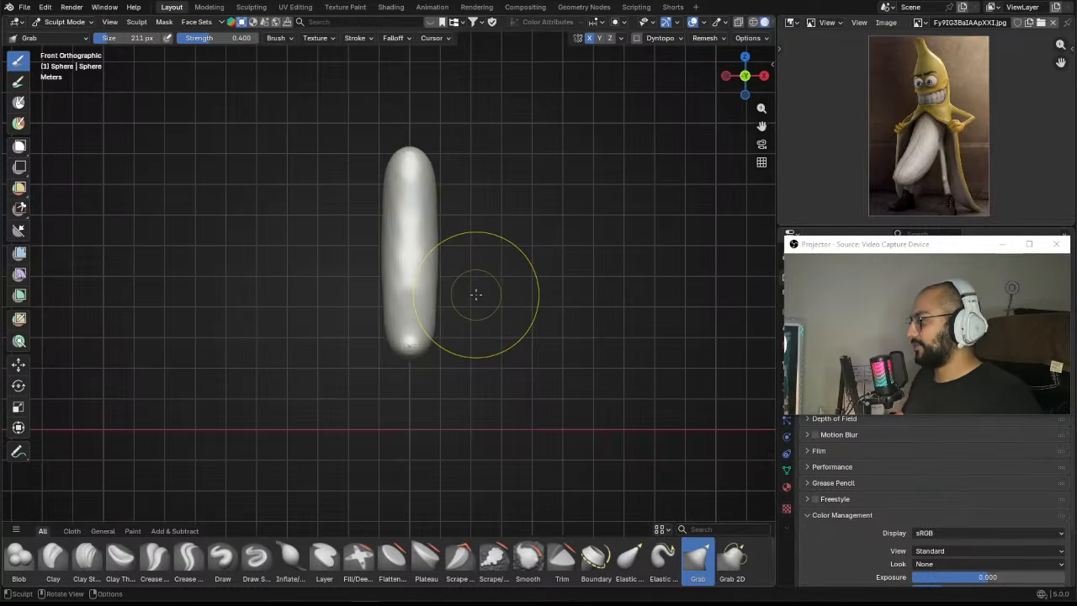
ctrl+alt+drag(392, 306, 420, 232)
alt+shift+drag(445, 130, 405, 211)
key(r)
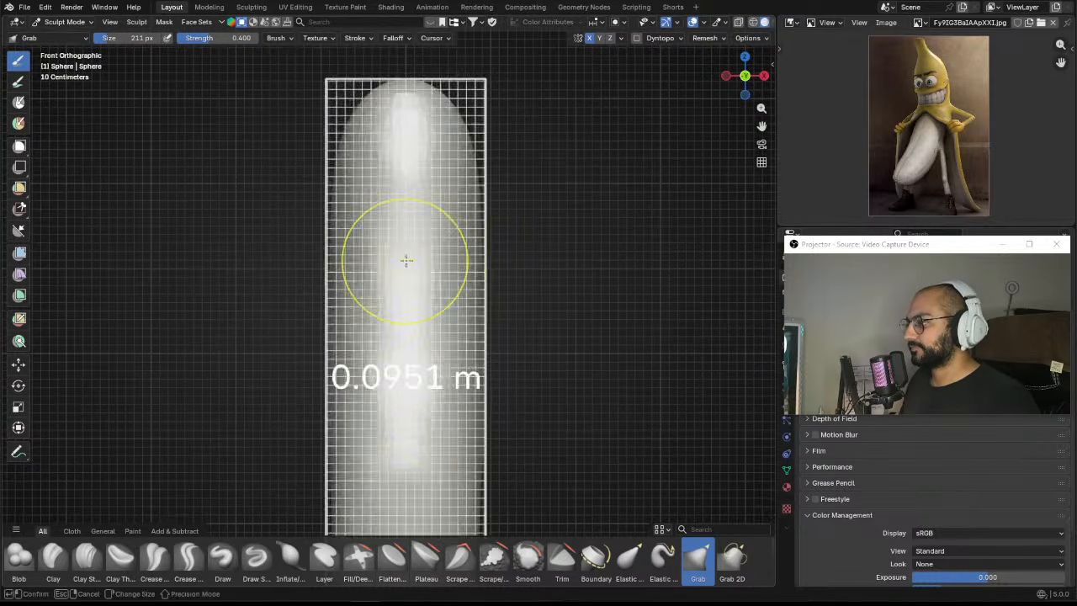
click(411, 288)
key(ctrl+r)
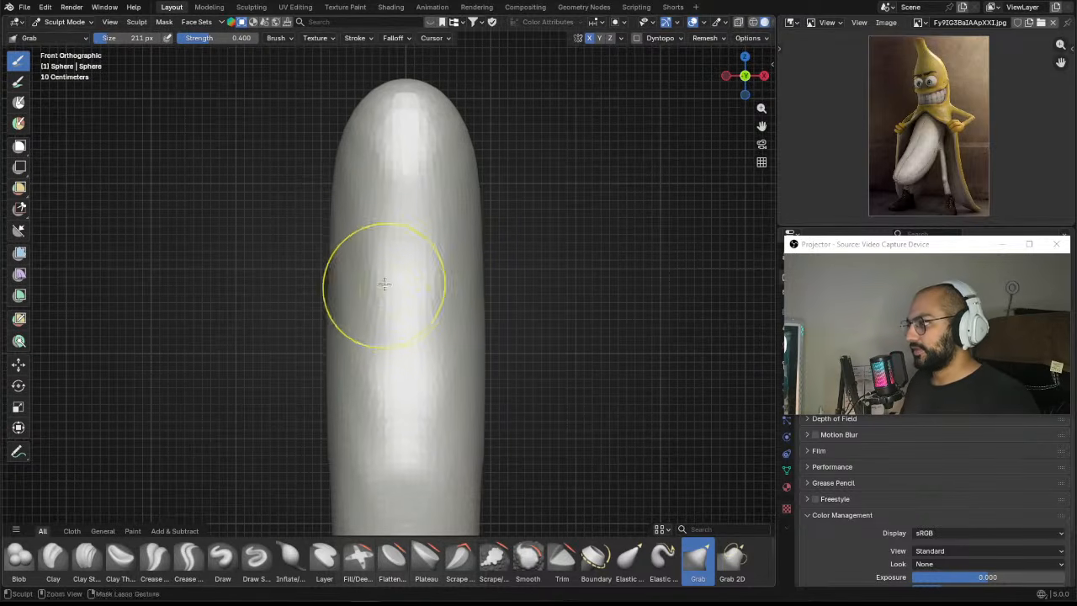
Step: Switch to the Draw brush, reduce it to 97 px and carve the first eye socket marks on the upper front of the body
click(222, 559)
scroll(348, 337, down, 2)
key(f)
click(391, 311)
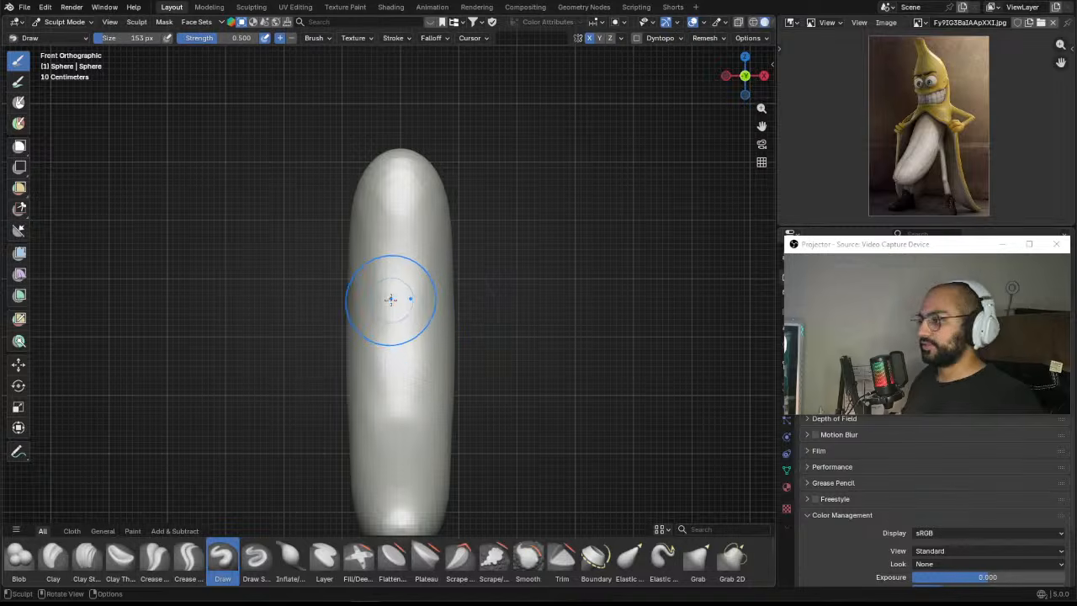
ctrl+middle_drag(389, 286, 392, 239)
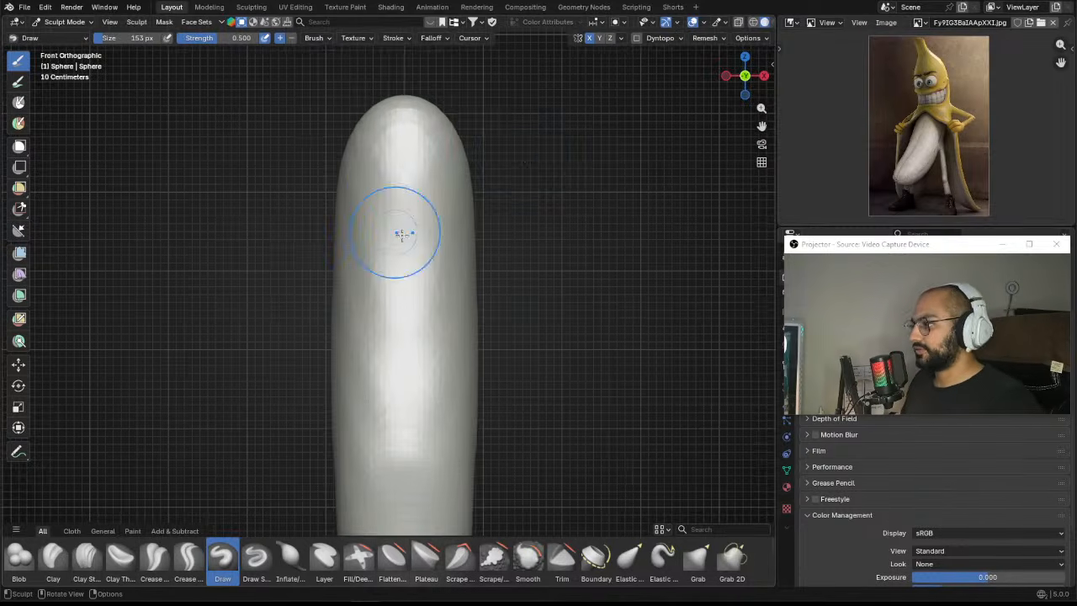
key(f)
click(368, 250)
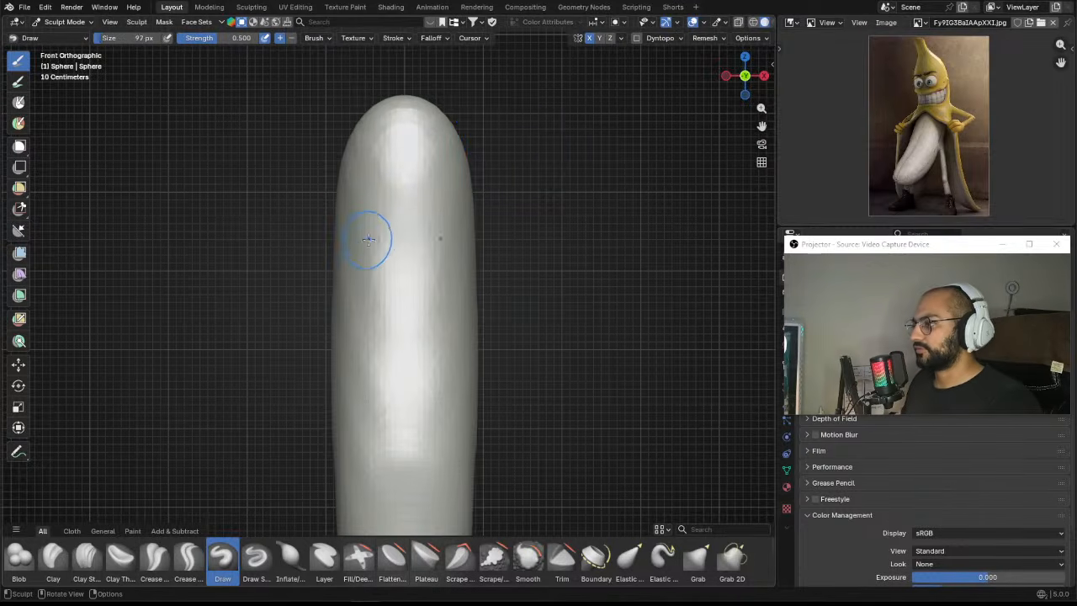
ctrl+drag(369, 241, 375, 237)
Step: Enlarge the reference image and carve the marks into round eye sockets with an 89 px Draw brush
mouse_move(860, 131)
ctrl+middle_down()
mouse_move(951, 96)
mouse_move(935, 172)
mouse_move(954, 156)
mouse_move(950, 118)
mouse_move(941, 149)
mouse_move(947, 131)
ctrl+middle_up()
scroll(926, 147, up, 3)
scroll(942, 165, down, 6)
scroll(941, 148, up, 2)
scroll(946, 132, down, 1)
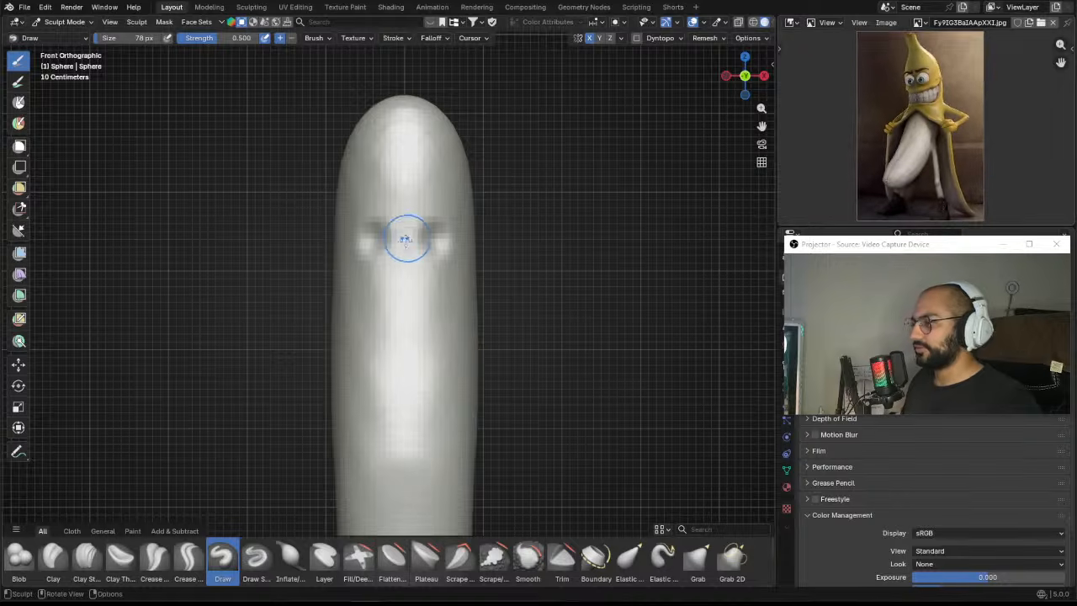
scroll(404, 239, up, 2)
mouse_move(396, 217)
mouse_down()
mouse_move(373, 231)
mouse_move(352, 217)
mouse_up()
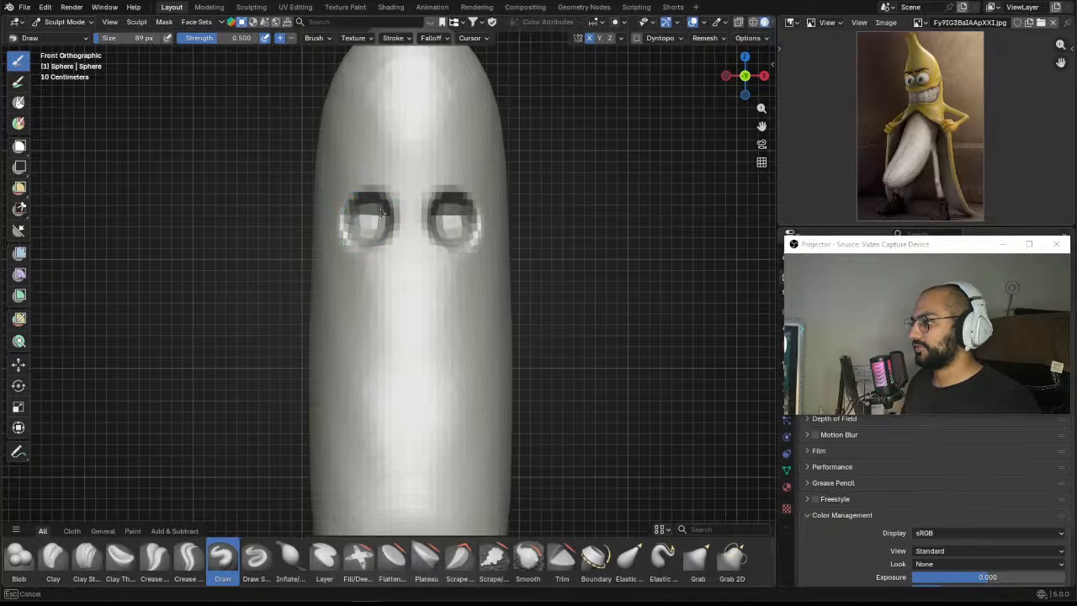
Step: Deepen the eye sockets with an 82 px Draw brush
mouse_move(368, 231)
middle_down()
mouse_move(434, 227)
mouse_move(418, 222)
middle_up()
key(f)
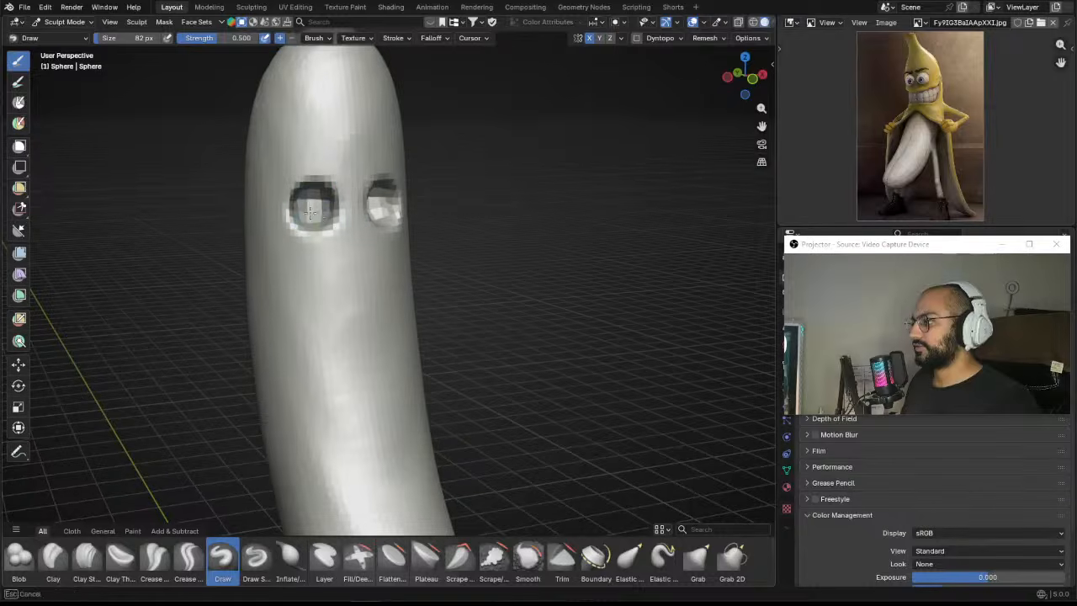
click(318, 203)
scroll(305, 185, up, 1)
mouse_move(312, 197)
shift+middle_down()
mouse_move(381, 276)
mouse_move(374, 265)
shift+middle_up()
key(f)
click(377, 279)
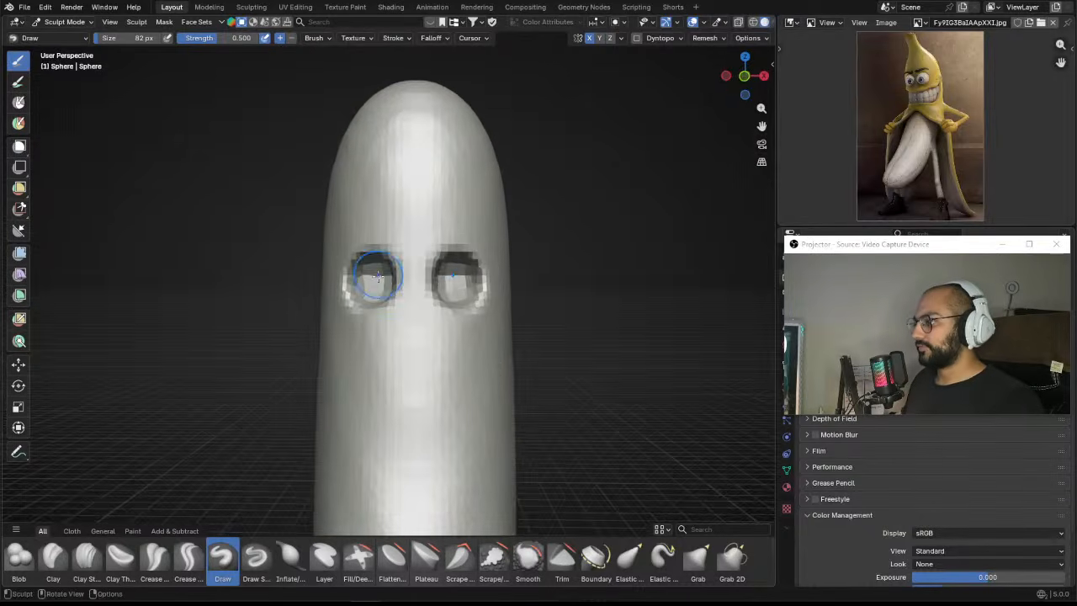
mouse_move(375, 278)
mouse_down()
mouse_move(375, 291)
mouse_move(375, 273)
mouse_move(370, 281)
mouse_up()
Step: Hollow out the upper part of the eye sockets with a 93 px Draw brush
middle_drag(367, 283, 379, 279)
key(f)
click(374, 278)
drag(374, 276, 368, 267)
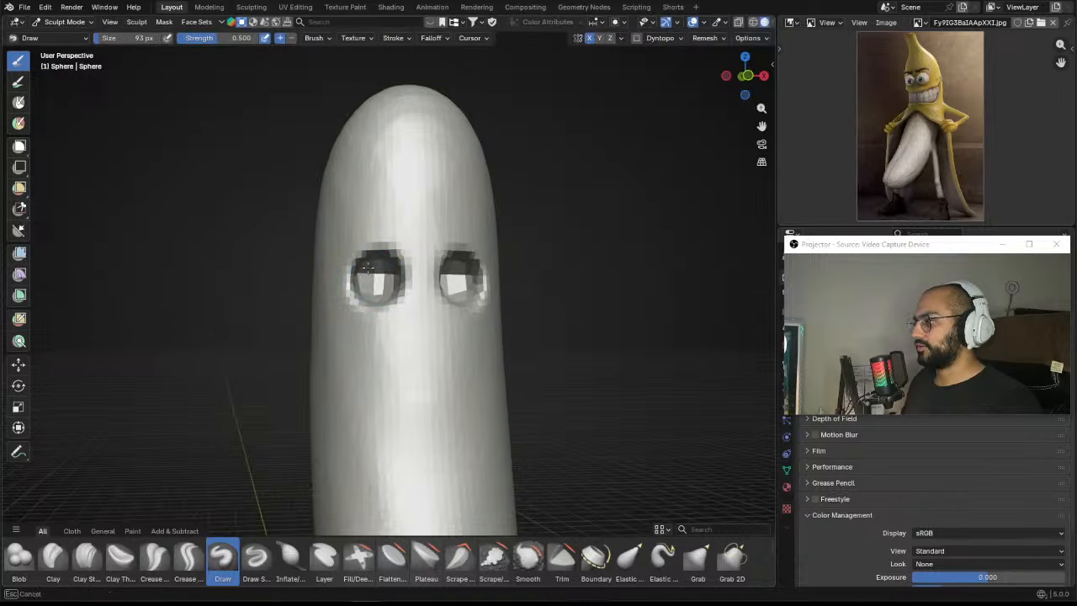
mouse_move(388, 291)
middle_down()
mouse_move(400, 286)
mouse_move(375, 283)
middle_up()
Step: Set the Draw brush to 128 px and round out the eye sockets
mouse_move(320, 289)
middle_down()
mouse_move(298, 291)
mouse_move(367, 328)
mouse_move(498, 309)
middle_up()
scroll(377, 326, up, 6)
key(f)
click(352, 272)
mouse_move(360, 269)
middle_down()
mouse_move(408, 241)
mouse_move(418, 388)
mouse_move(433, 336)
middle_up()
scroll(409, 241, down, 5)
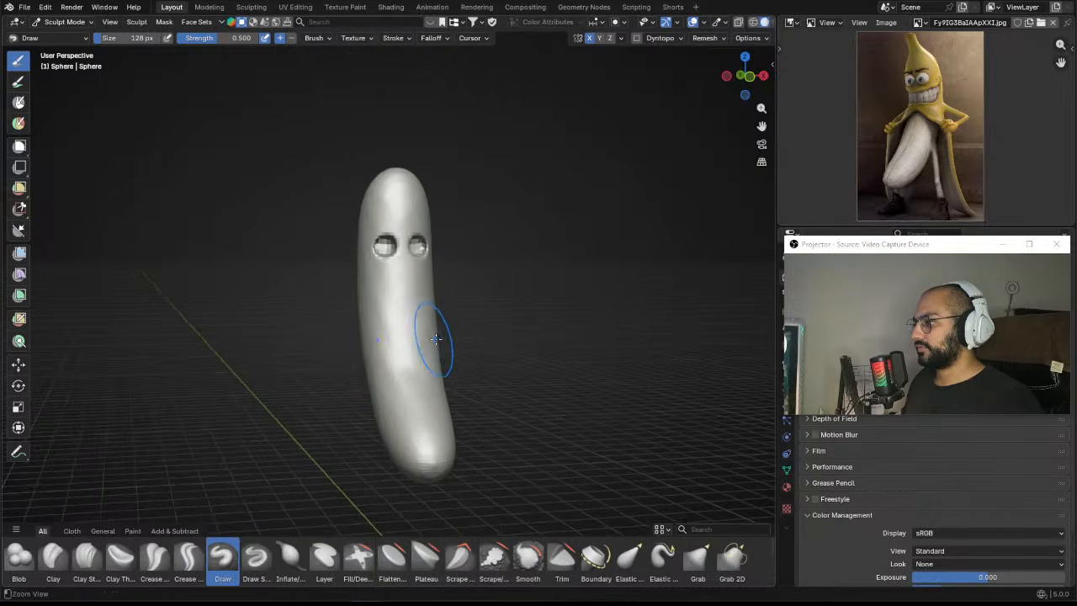
Step: Return to Object Mode, add a UV sphere for the eye and shade it smooth
scroll(451, 300, up, 3)
middle_drag(452, 300, 427, 267)
scroll(427, 267, up, 2)
key(ctrl+Tab)
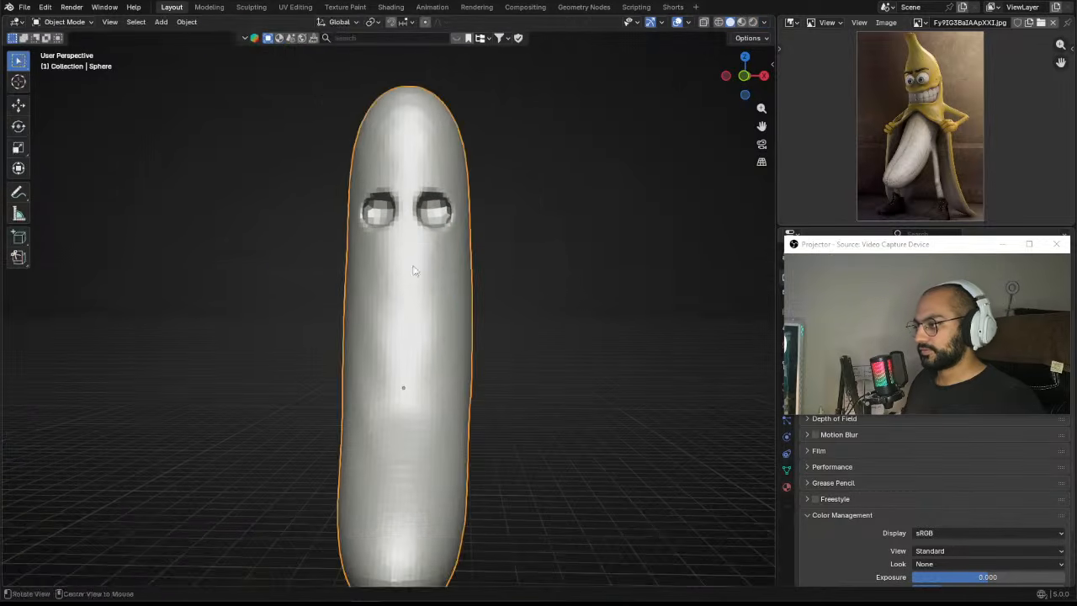
key(shift+a)
mouse_move(393, 336)
click(463, 134)
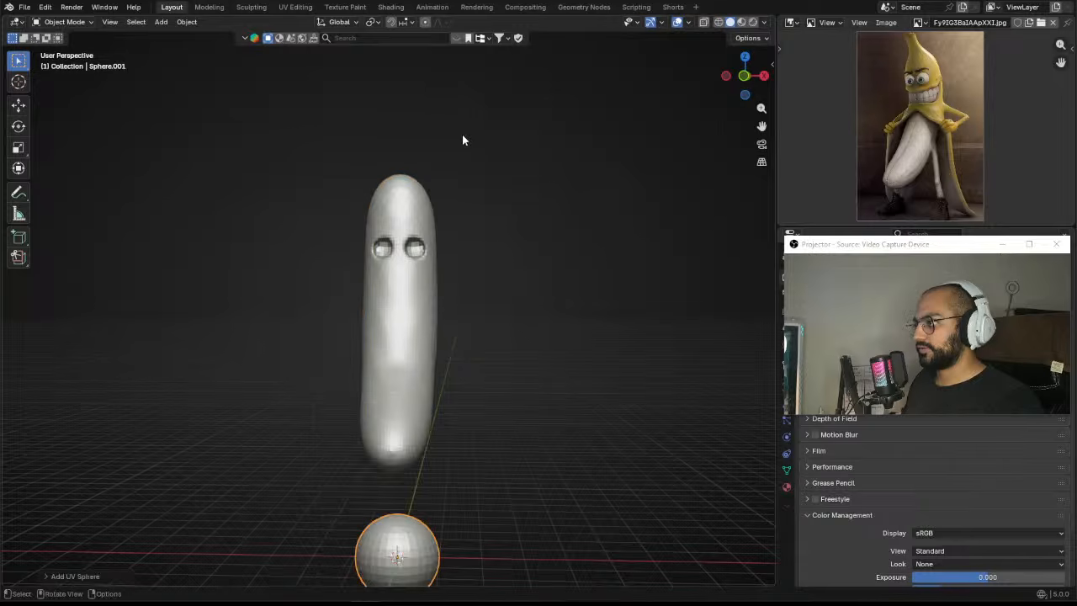
right_click(392, 529)
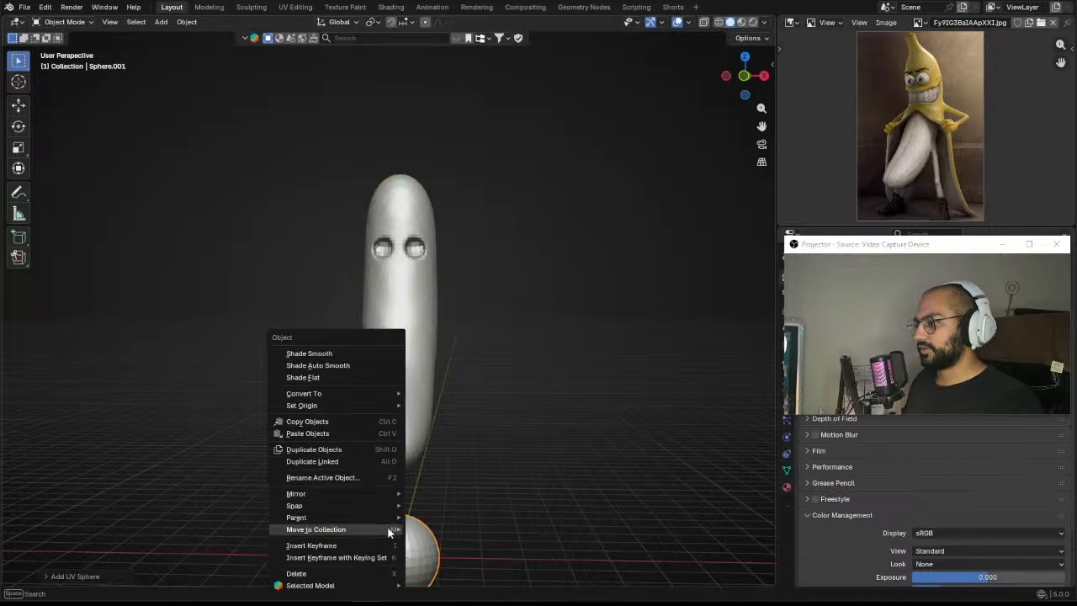
click(337, 354)
Step: Raise the sphere along Z to eye height and scale it down to about the size of a socket
key(g)
key(z)
click(404, 228)
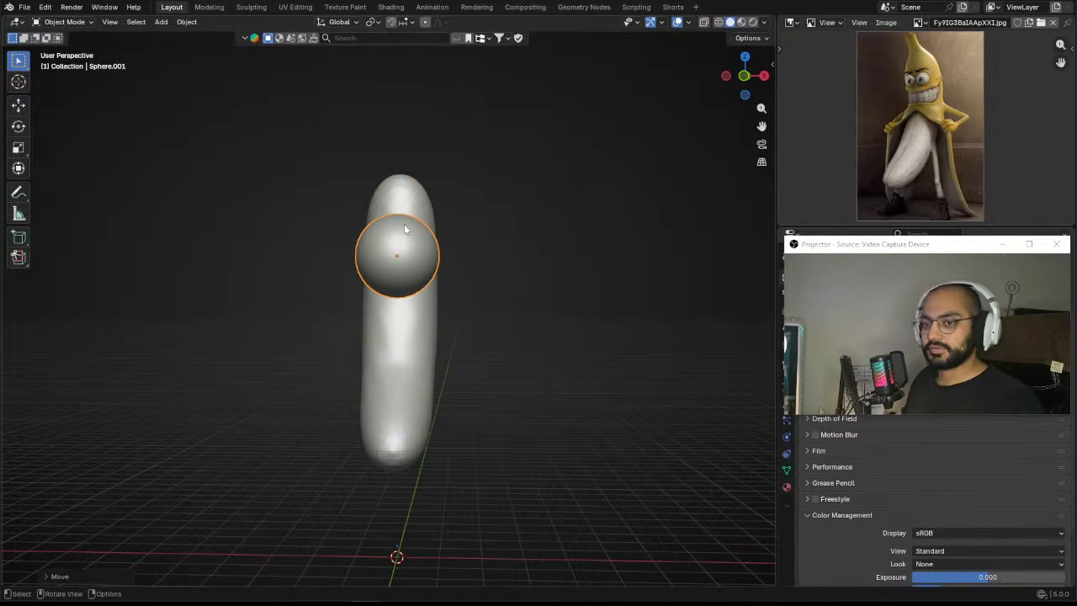
scroll(442, 267, up, 5)
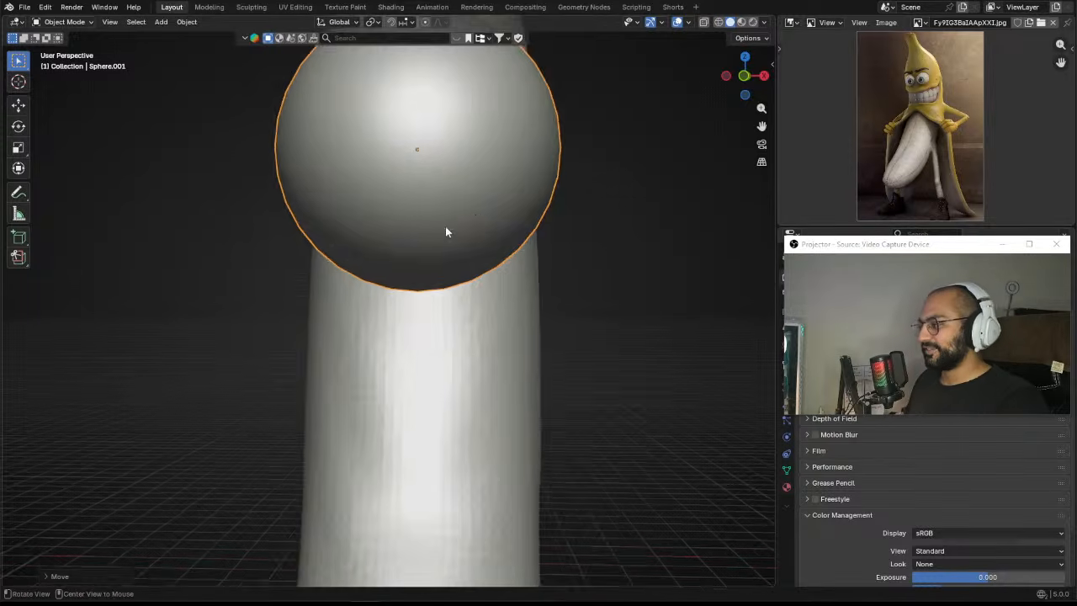
middle_drag(445, 226, 470, 256)
scroll(469, 256, down, 3)
key(s)
click(426, 261)
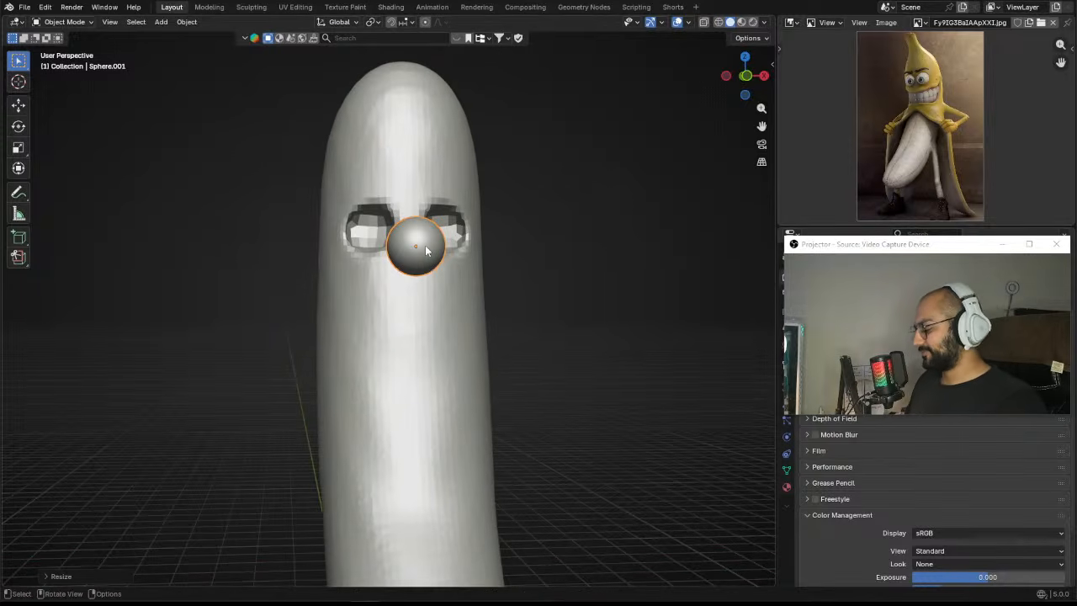
Step: Place the sphere over one eye socket in front view and scale it down to match the opening
key(KP_1)
scroll(466, 240, up, 3)
key(g)
click(407, 209)
key(s)
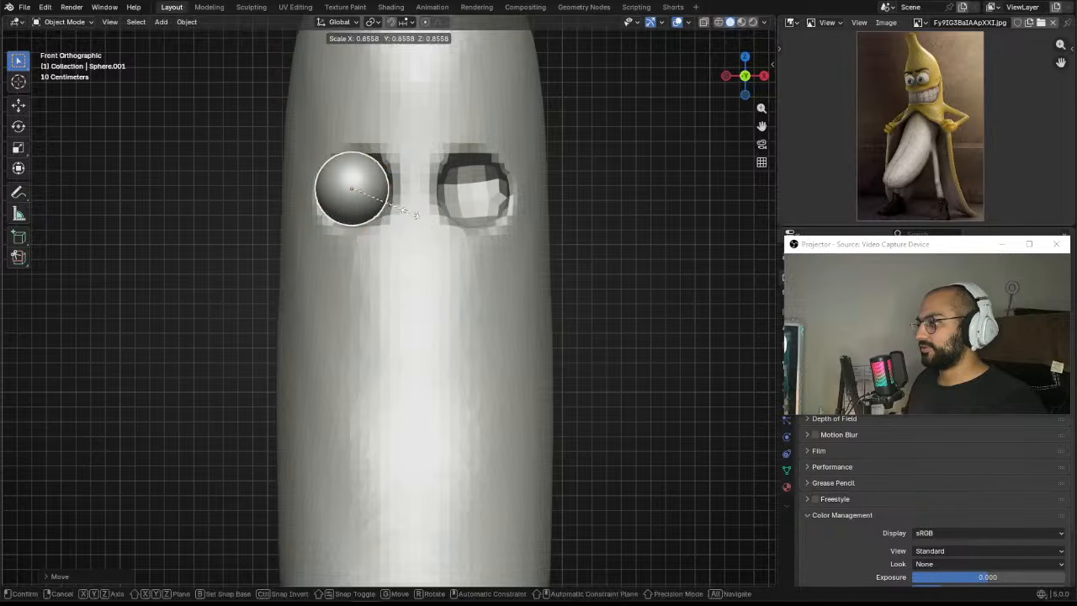
click(387, 210)
Step: Move the sphere back into the socket in side view and rescale it to fit the cavity
alt+middle_drag(370, 211, 352, 324)
scroll(391, 306, up, 1)
key(g)
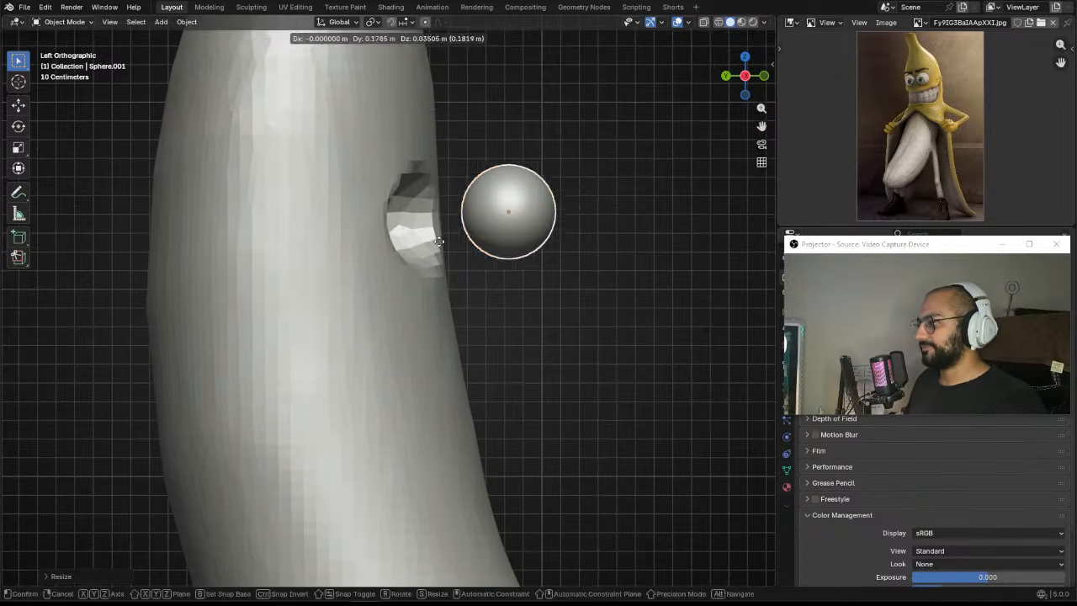
click(342, 250)
key(s)
click(424, 267)
Step: Center the eye sphere on its socket in front view
middle_drag(506, 248, 363, 186)
key(KP_1)
shift+middle_drag(267, 238, 249, 289)
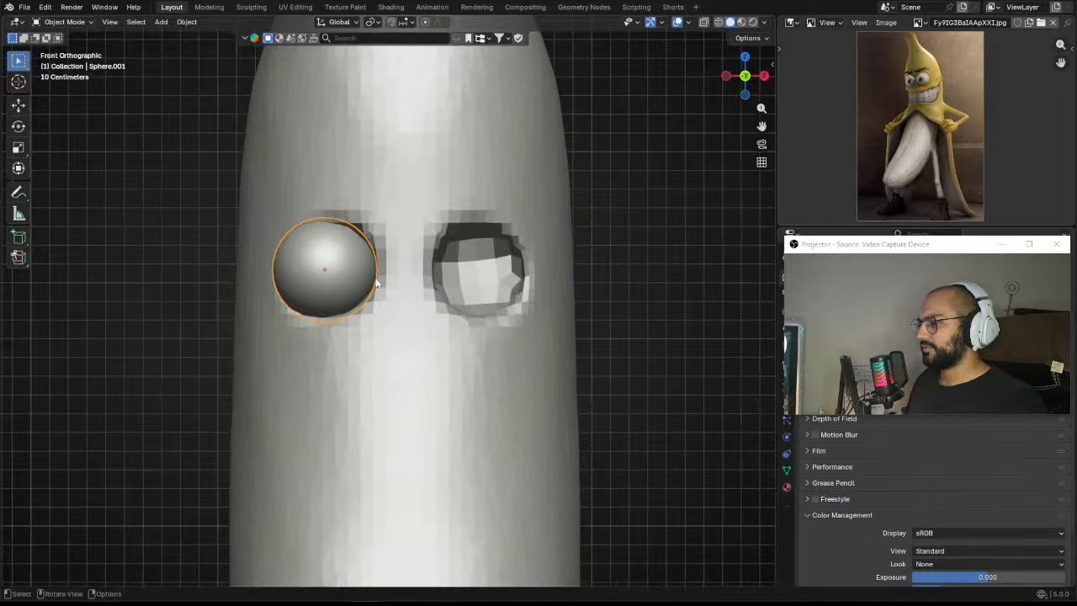
key(g)
click(390, 270)
Step: Scale the eye sphere up to fill its socket, checking the fit from several angles
middle_drag(390, 269, 357, 255)
key(s)
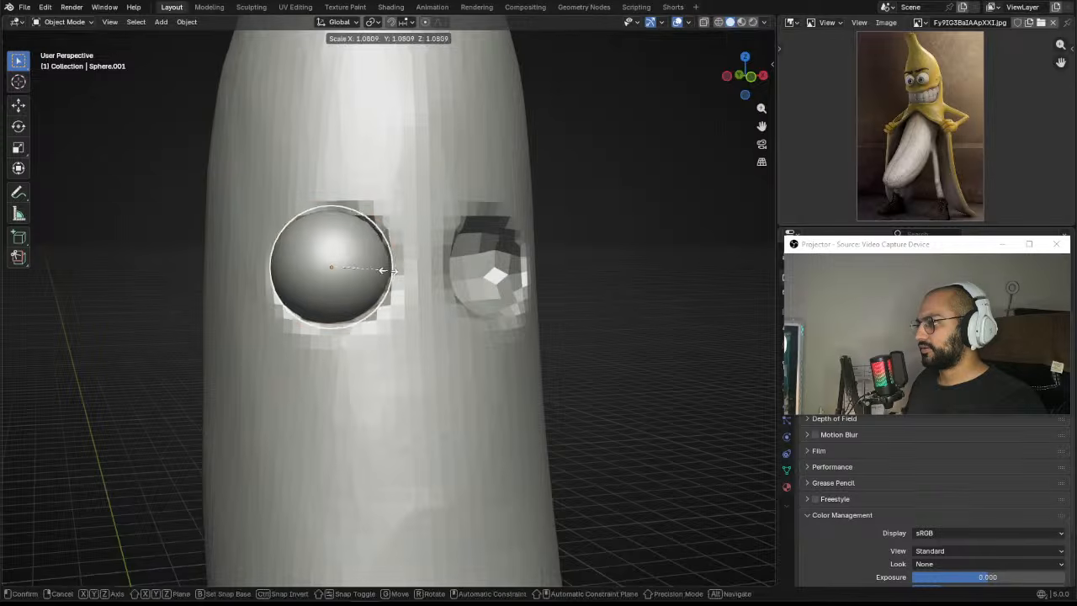
click(399, 270)
middle_drag(430, 225, 769, 233)
key(s)
click(509, 250)
Step: Add a Mirror modifier on X to the eye sphere, using the banana body as the mirror object
drag(862, 250, 516, 271)
click(787, 406)
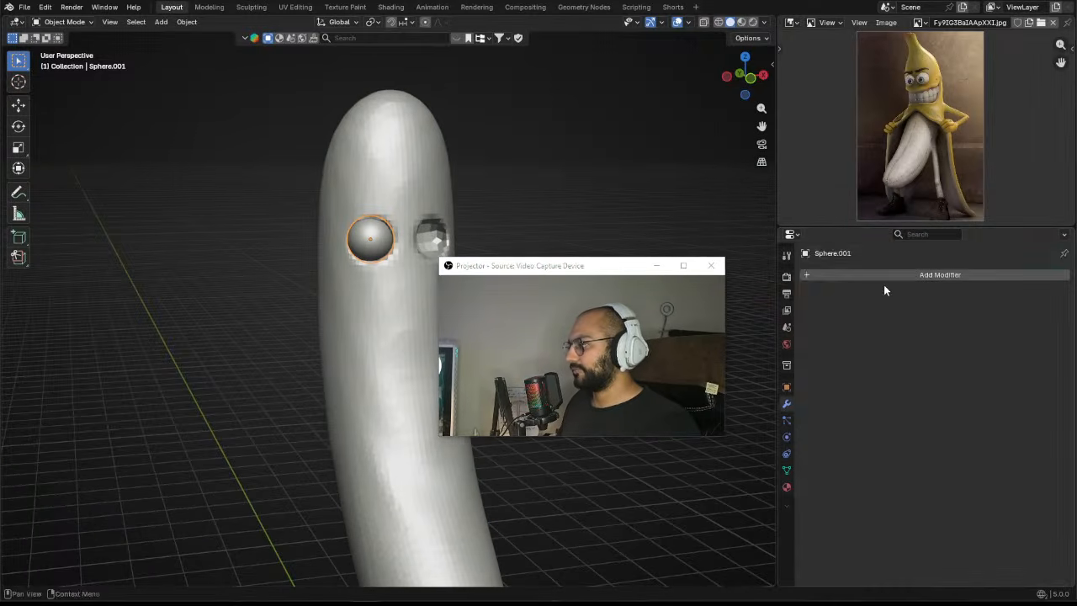
click(925, 276)
click(852, 279)
text(mirror)
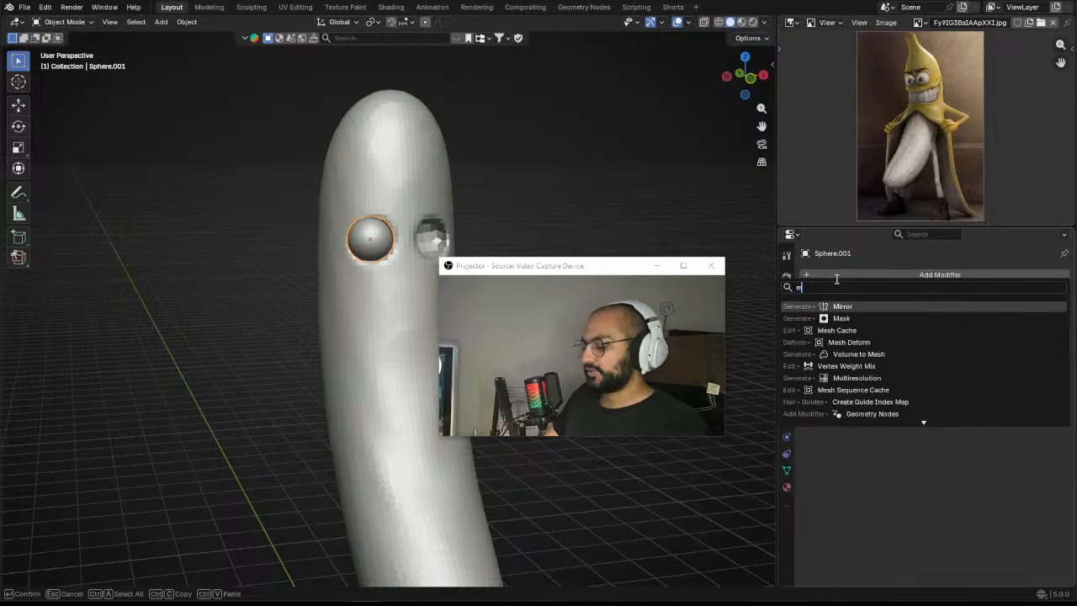
key(Return)
click(1046, 356)
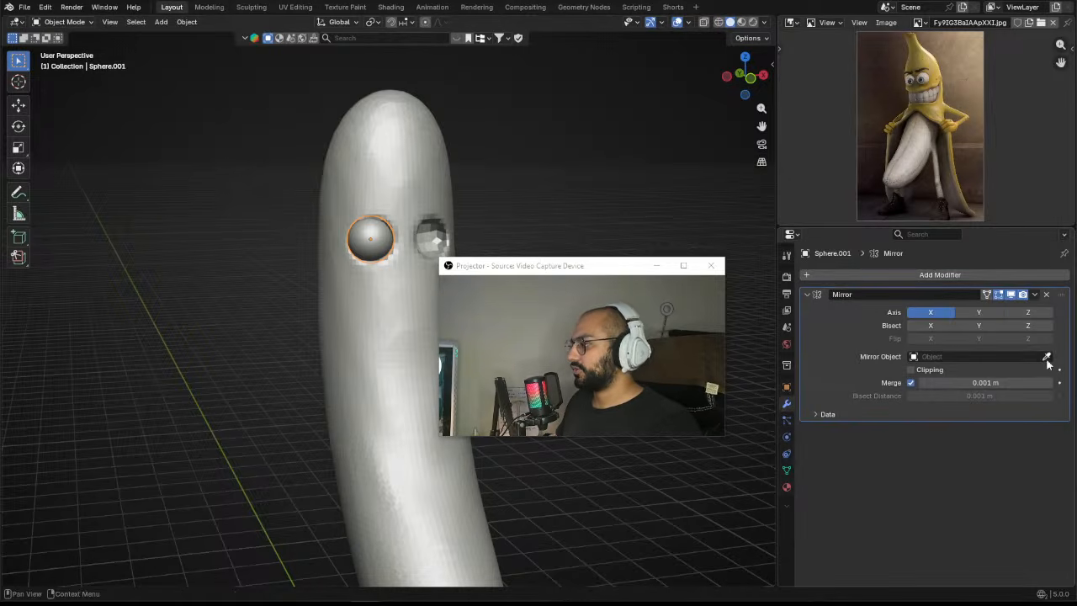
click(442, 135)
mouse_move(533, 256)
mouse_down()
mouse_move(533, 356)
mouse_move(533, 230)
mouse_move(533, 251)
mouse_up()
drag(631, 266, 979, 281)
scroll(505, 206, down, 5)
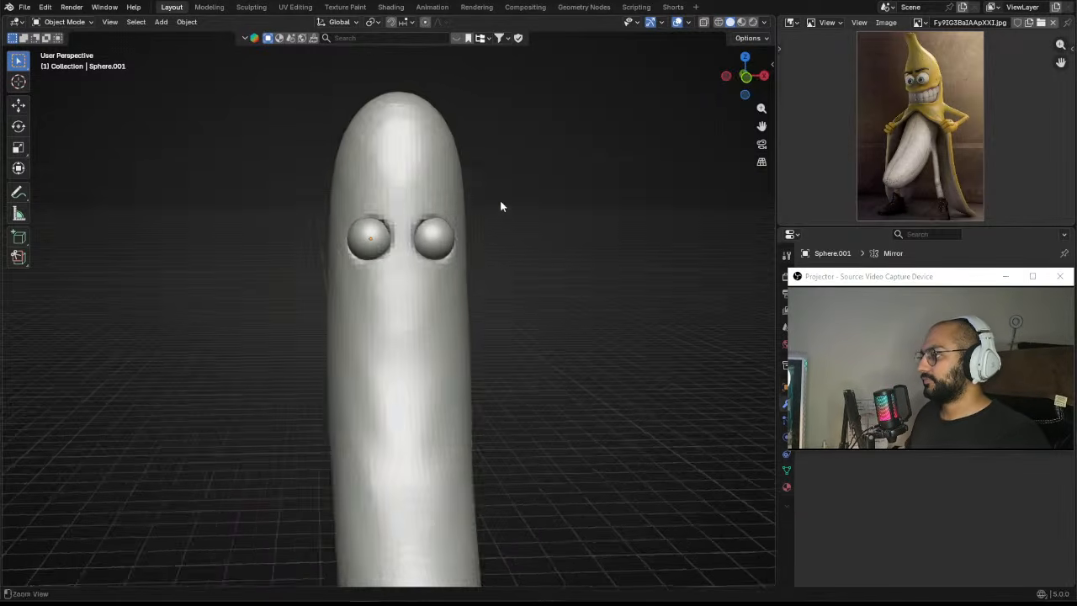
Step: Enter Sculpt Mode on the banana body and adjust the surface around the eyes with a 230 px Grab brush
scroll(496, 252, up, 2)
mouse_move(479, 260)
middle_down()
mouse_move(420, 236)
mouse_move(345, 225)
mouse_move(325, 240)
middle_up()
scroll(463, 249, up, 3)
click(457, 221)
key(ctrl+Tab)
click(458, 240)
scroll(342, 223, up, 2)
click(342, 223)
key(g)
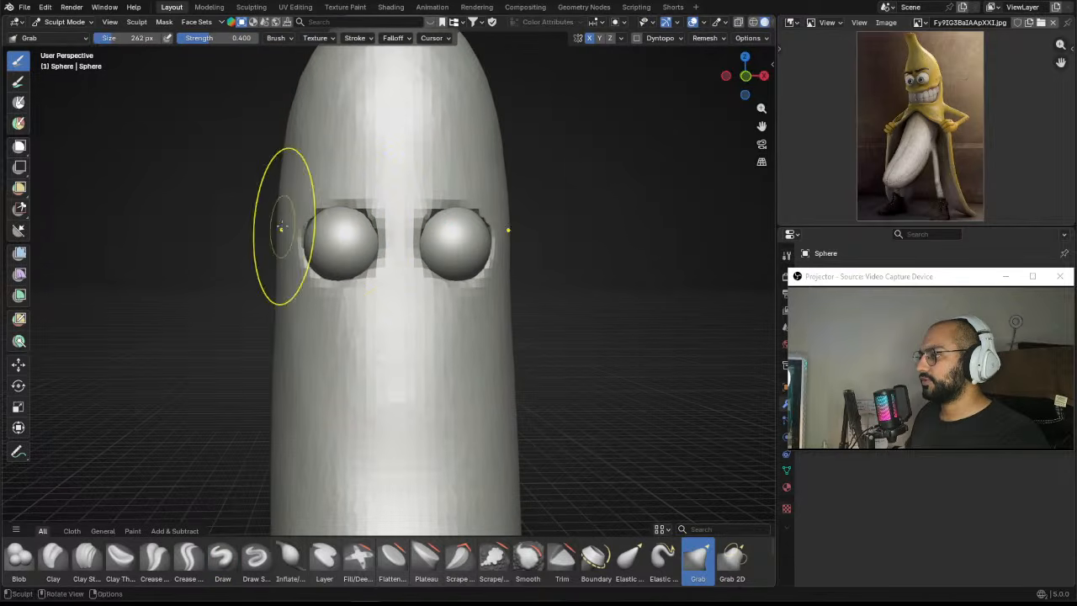
click(308, 267)
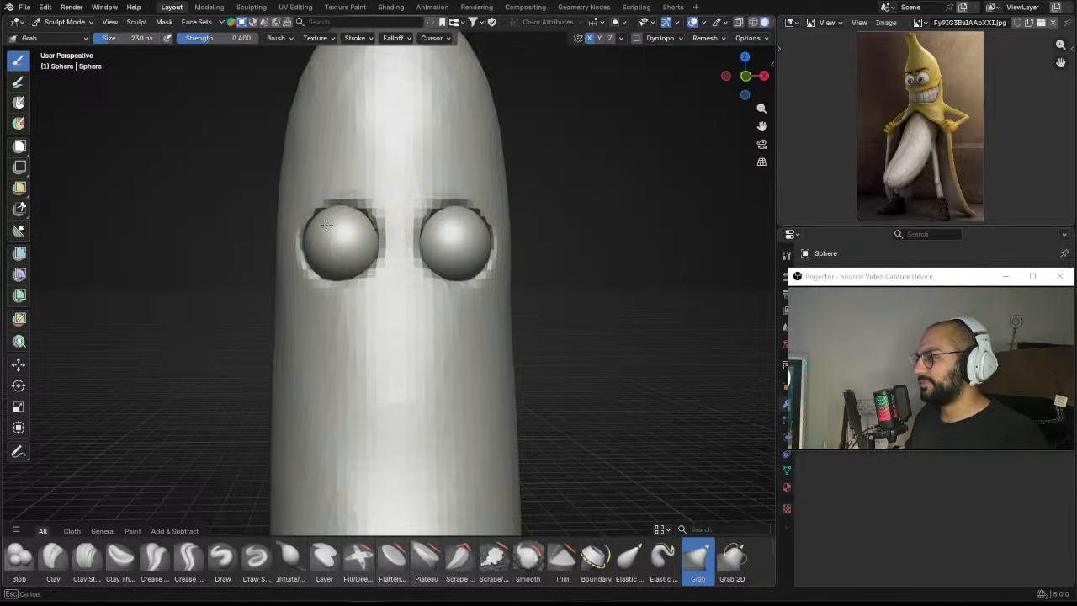
mouse_move(362, 240)
middle_down()
mouse_move(385, 249)
mouse_move(334, 265)
mouse_move(457, 247)
mouse_move(395, 240)
middle_up()
middle_drag(458, 250, 379, 257)
Step: Select the mirrored eye sphere in Object Mode and scale it up slightly
key(ctrl+Tab)
click(392, 250)
key(s)
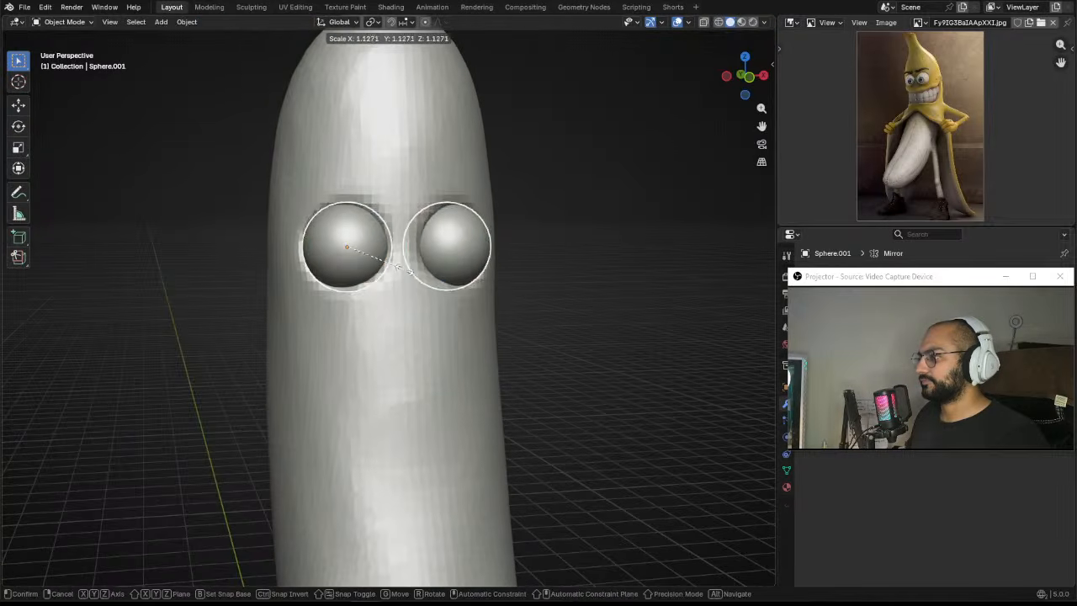
click(403, 270)
scroll(402, 266, down, 3)
middle_drag(504, 252, 473, 221)
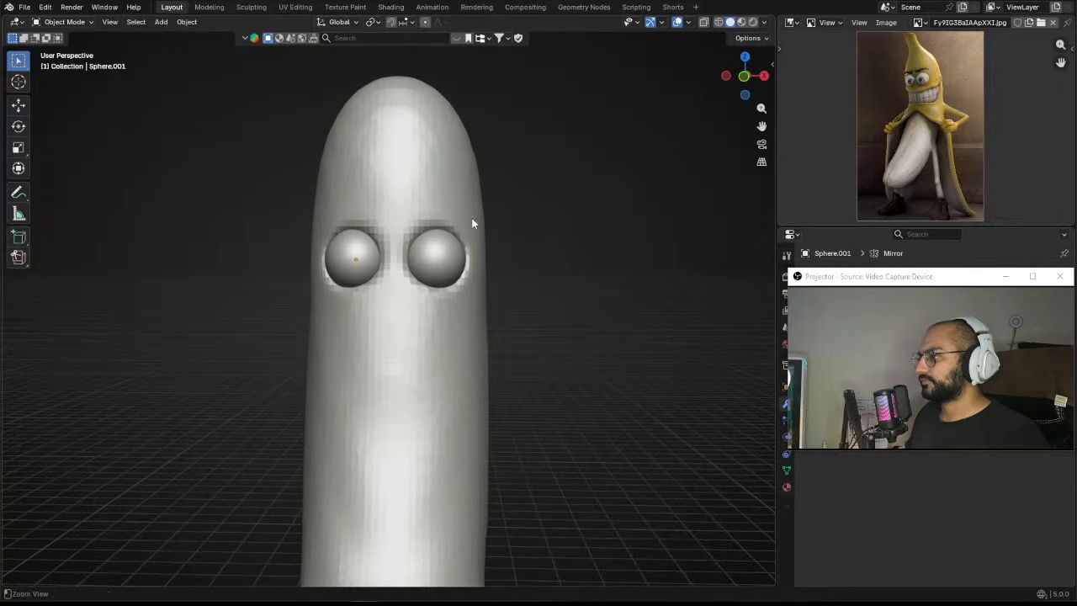
Step: Return to Sculpt Mode on the banana body, choose a smaller voxel size and remesh it more finely
click(418, 168)
key(ctrl+Tab)
scroll(414, 290, down, 2)
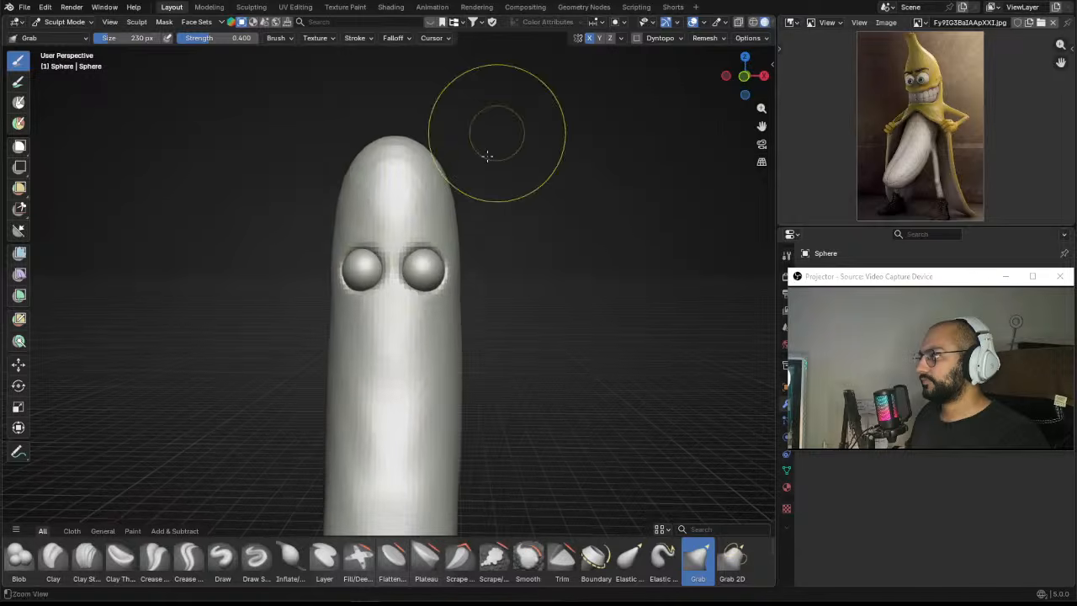
scroll(446, 269, up, 1)
mouse_move(429, 298)
middle_down()
mouse_move(403, 212)
mouse_move(414, 312)
mouse_move(457, 266)
mouse_move(428, 334)
middle_up()
scroll(414, 312, down, 2)
key(shift+r)
click(426, 315)
scroll(457, 267, up, 2)
Step: Switch to the Draw Sharp brush, reduce its size and carve the mouth's upper line across the front below the eyes
click(256, 555)
scroll(437, 271, up, 3)
scroll(431, 324, up, 1)
key(f)
click(427, 250)
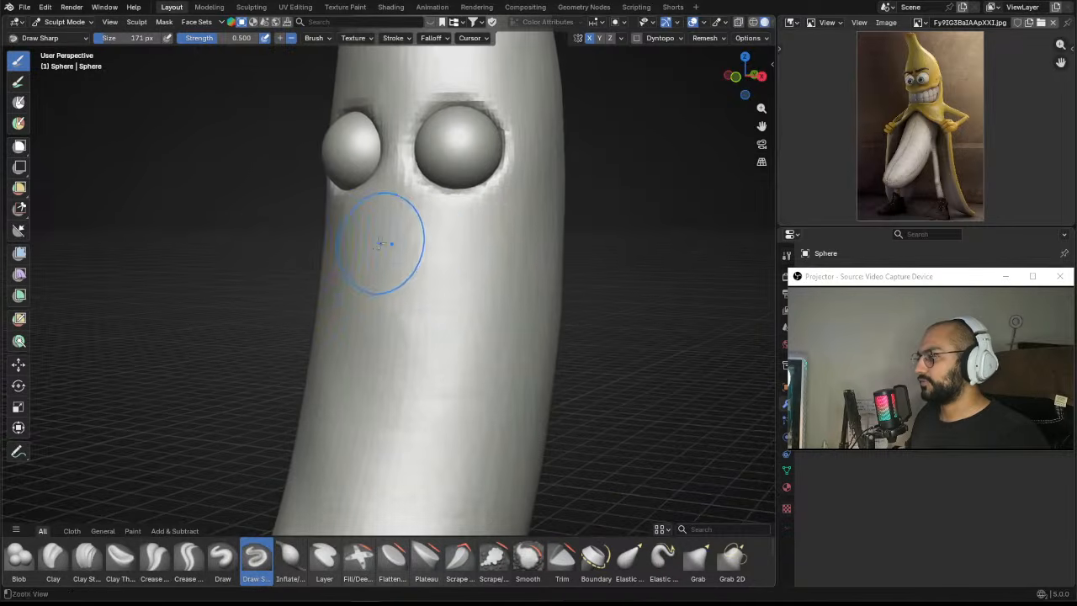
mouse_move(386, 245)
middle_down()
mouse_move(429, 267)
mouse_move(384, 298)
mouse_move(395, 257)
middle_up()
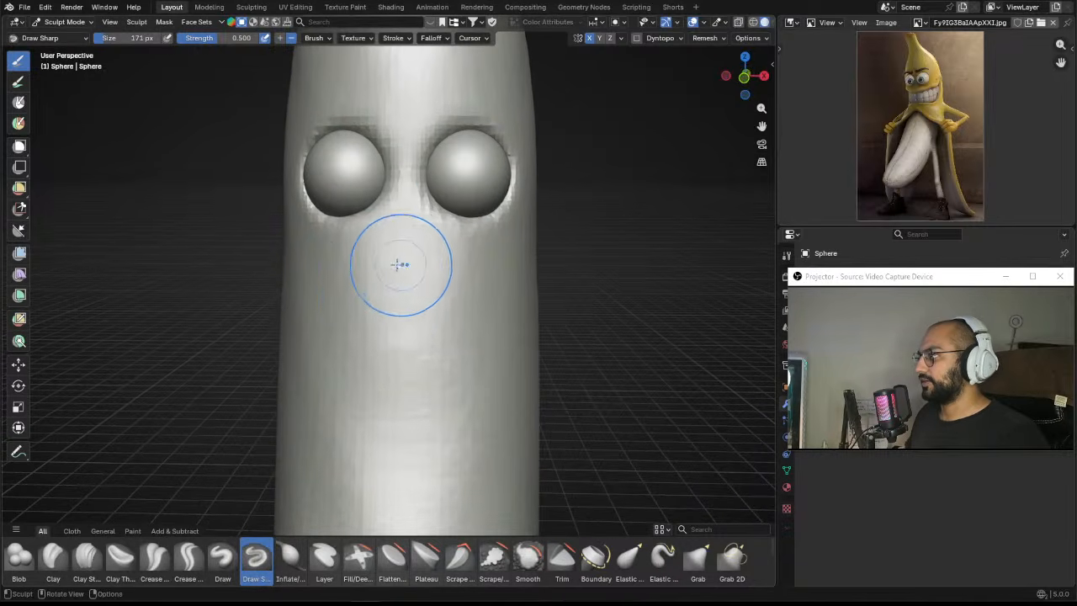
key(f)
click(383, 257)
drag(323, 246, 438, 271)
Step: Deepen the mouth's upper line with a 118 px Draw Sharp brush
middle_drag(406, 266, 376, 264)
key(f)
click(372, 262)
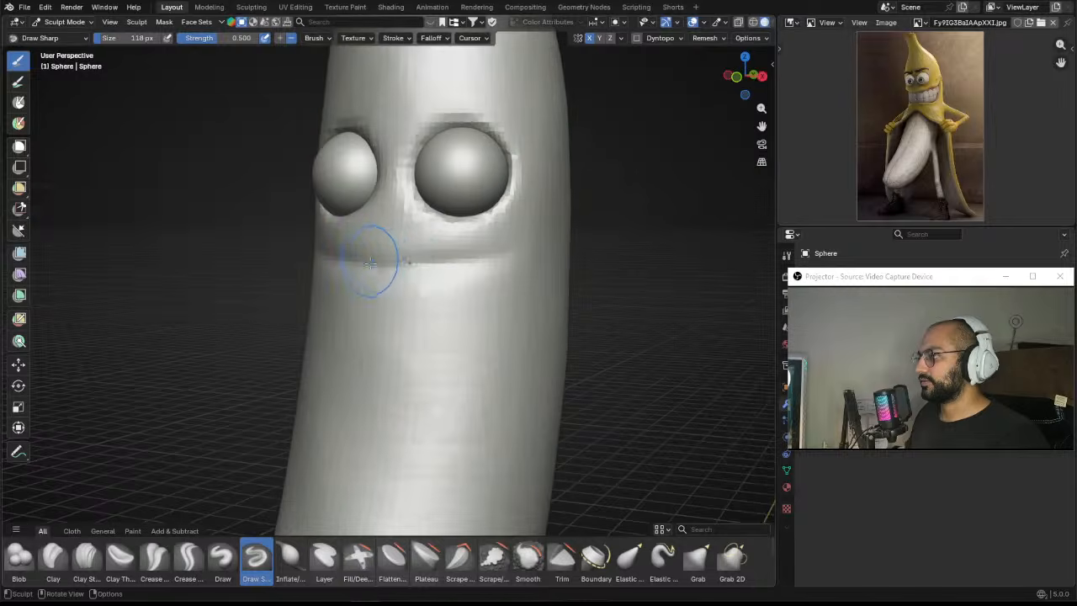
drag(353, 261, 454, 262)
Step: Extend the mouth line along the cheek into an upturned corner with a 112 px Draw Sharp brush
mouse_move(526, 266)
middle_down()
mouse_move(471, 265)
mouse_move(401, 240)
middle_up()
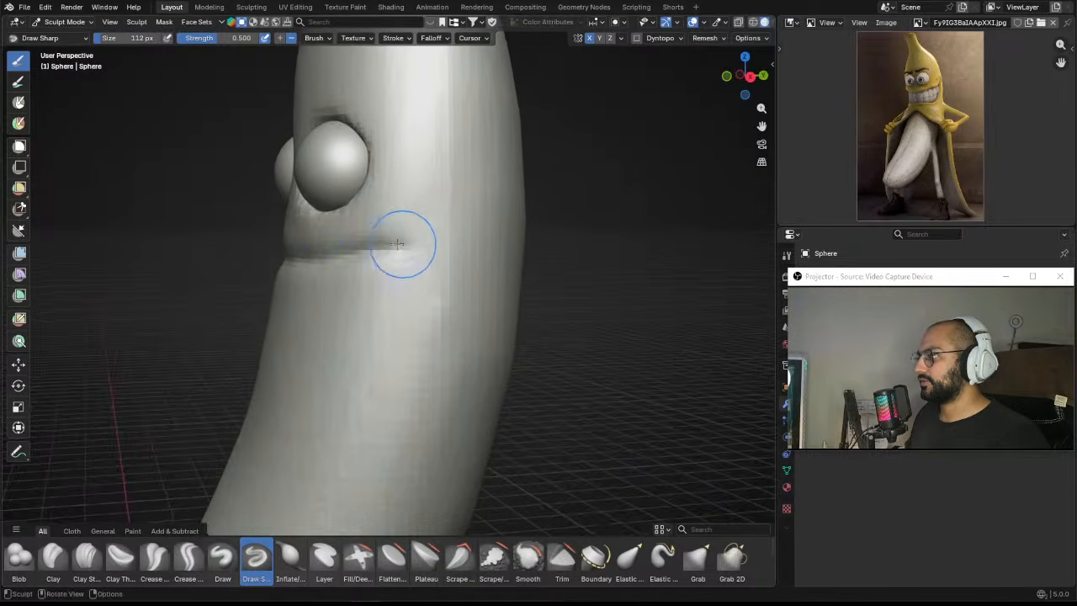
key(f)
click(388, 244)
drag(383, 246, 439, 219)
middle_drag(461, 216, 452, 211)
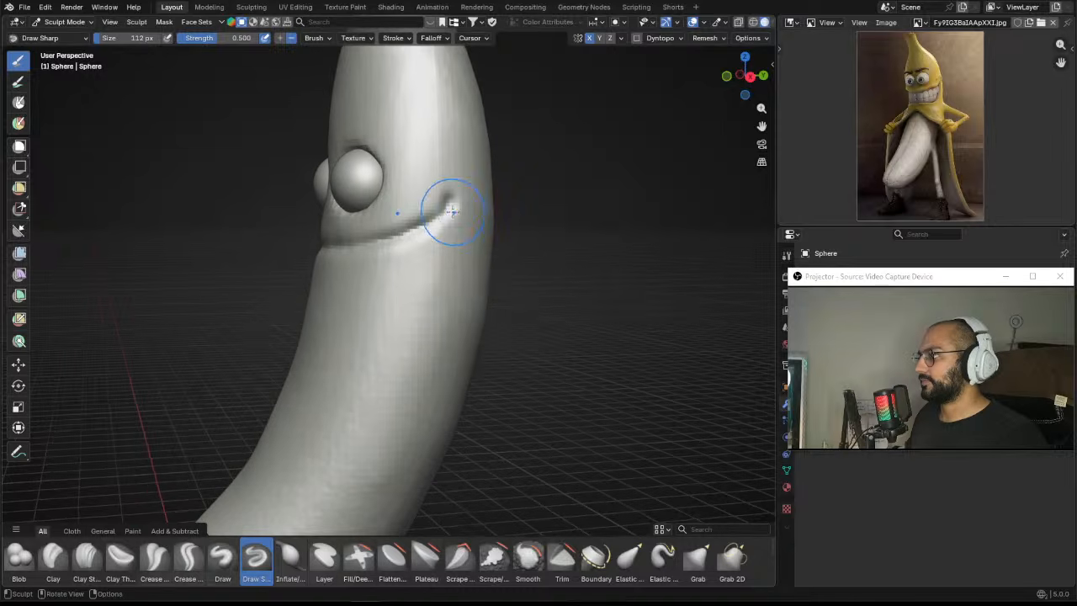
Step: Carve the mouth's lower line from the upturned corners around to the front and sharpen it with a 54 px Draw Sharp brush
middle_drag(430, 282, 439, 235)
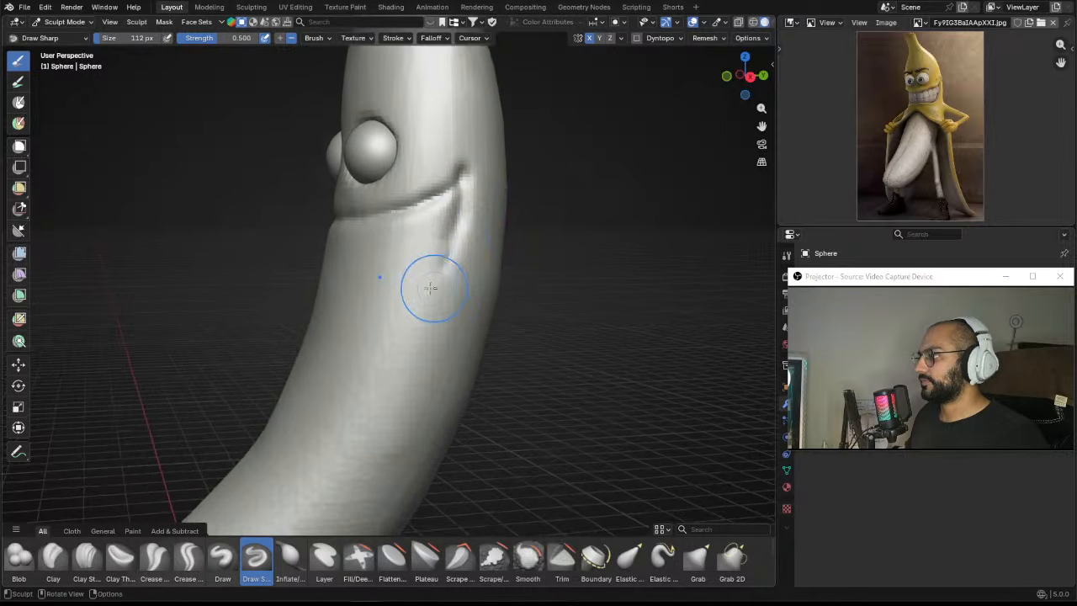
middle_drag(430, 288, 451, 252)
middle_drag(392, 301, 427, 288)
middle_drag(346, 290, 377, 278)
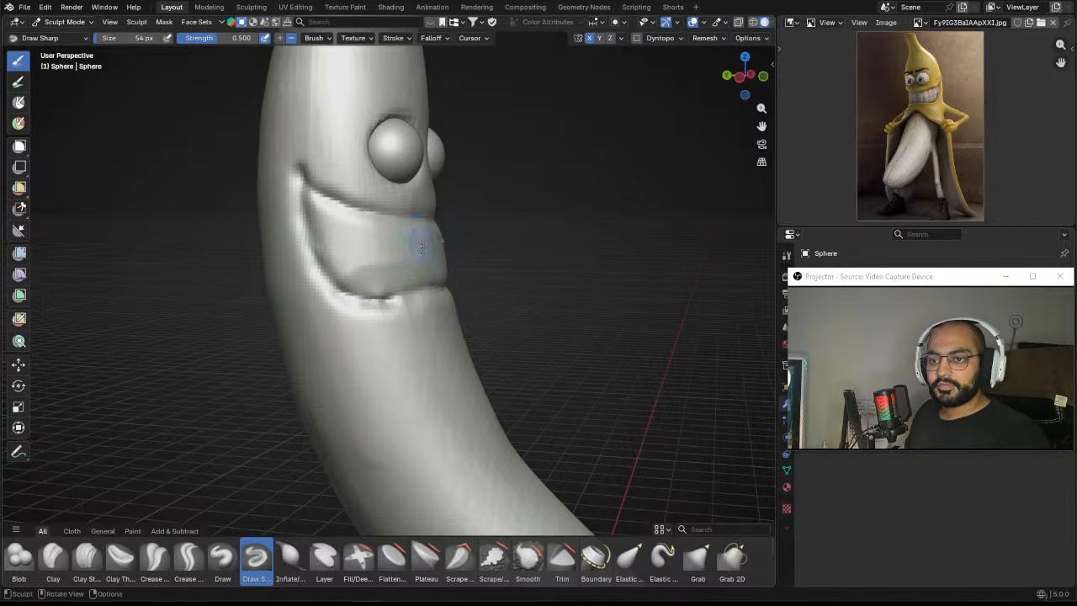
Step: Refine the mouth's lower line and the smile's cheek corner with the Draw Sharp brush at 42 and 63 px
middle_drag(421, 249, 402, 300)
key(f)
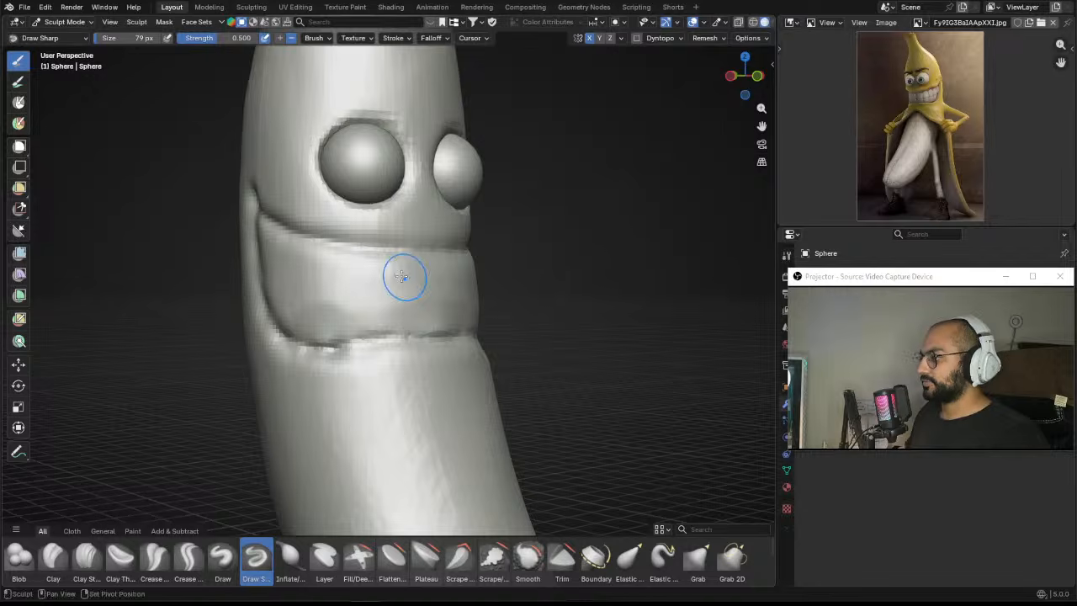
click(344, 270)
key(f)
click(307, 261)
middle_drag(307, 262, 317, 262)
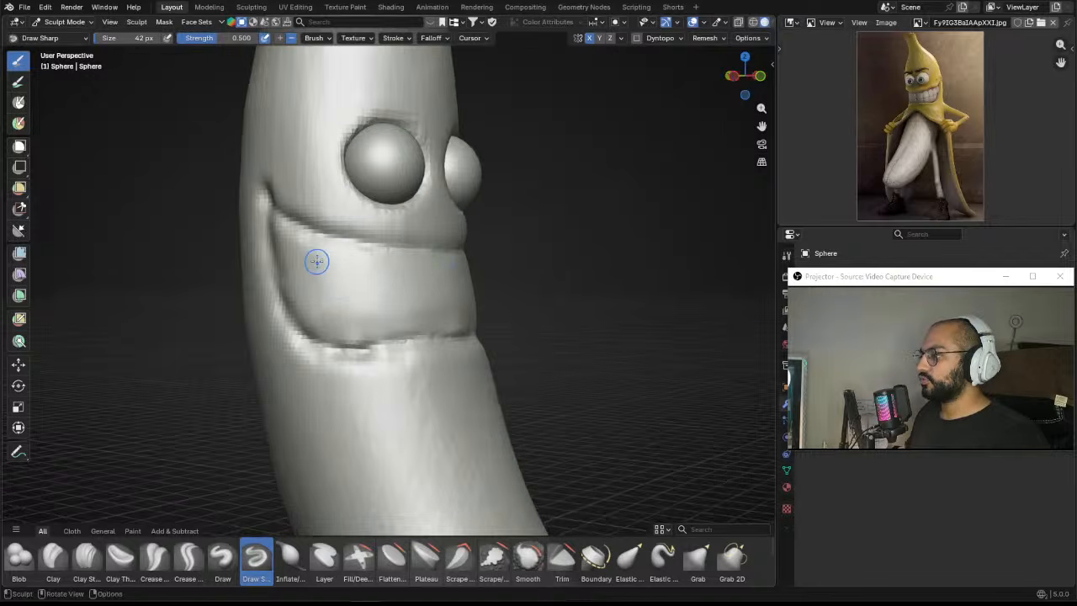
key(f)
click(325, 256)
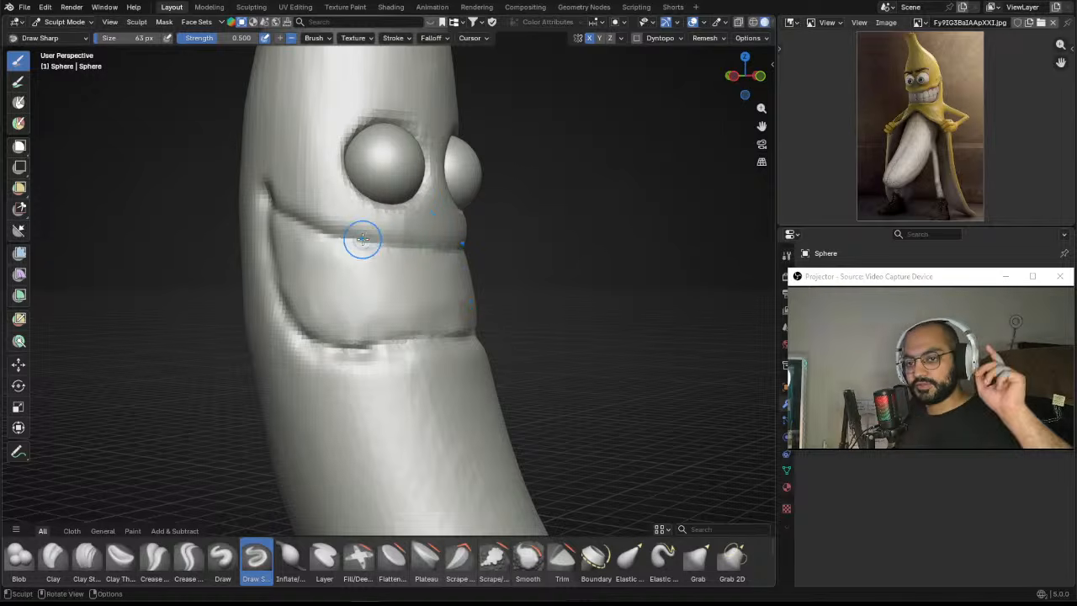
Step: Clean up the lower lip curve along the cheek with the Draw Sharp brush at 52 and 81 px
middle_drag(304, 272, 372, 250)
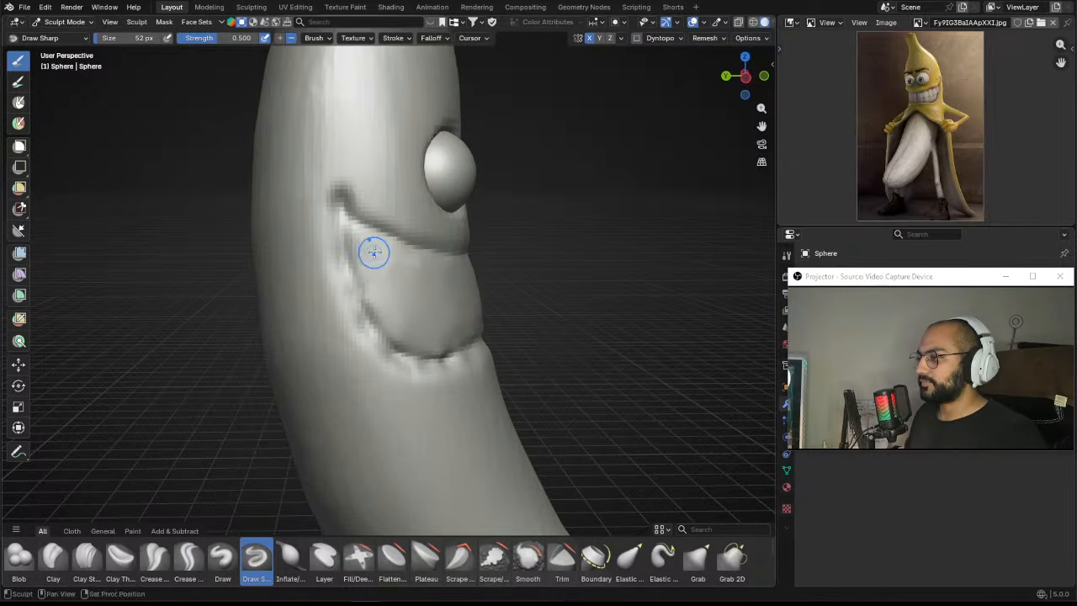
key(f)
middle_drag(378, 309, 368, 288)
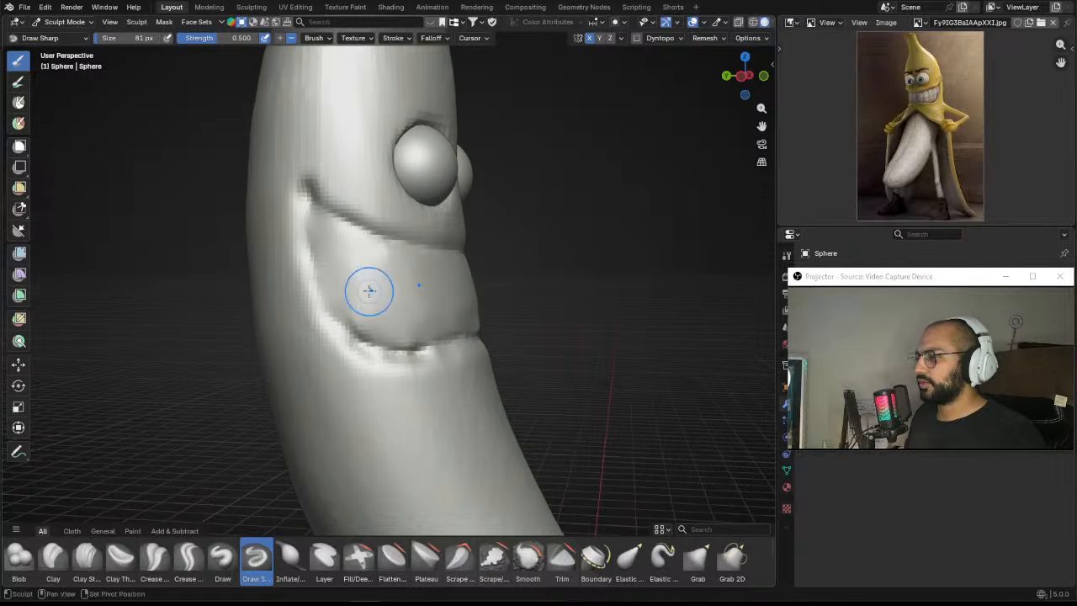
middle_drag(476, 313, 392, 318)
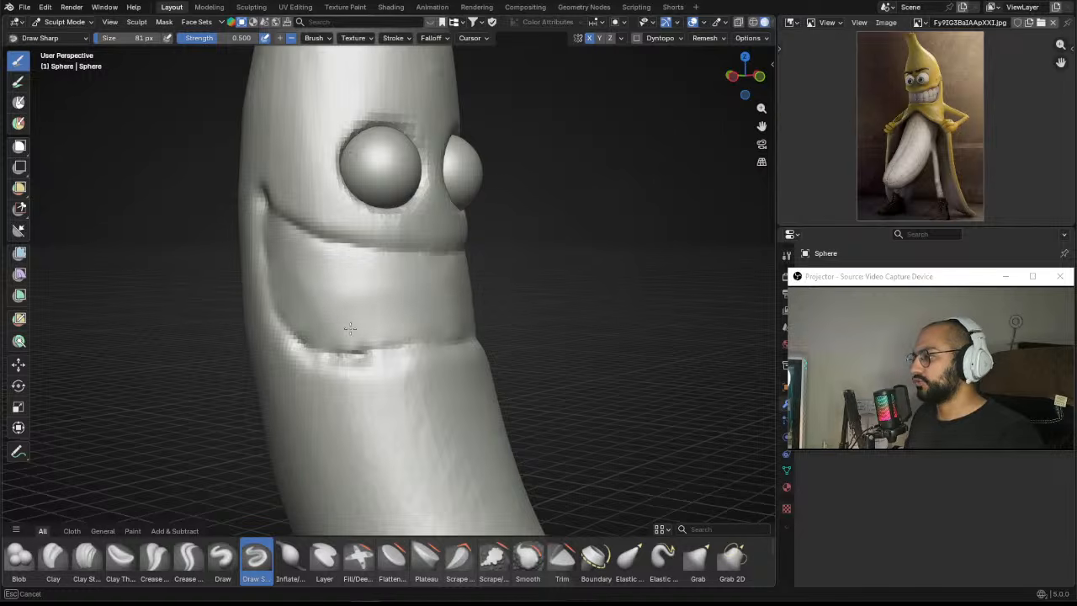
mouse_move(388, 287)
middle_down()
mouse_move(348, 281)
mouse_move(392, 293)
mouse_move(373, 286)
middle_up()
key(f)
scroll(352, 279, down, 6)
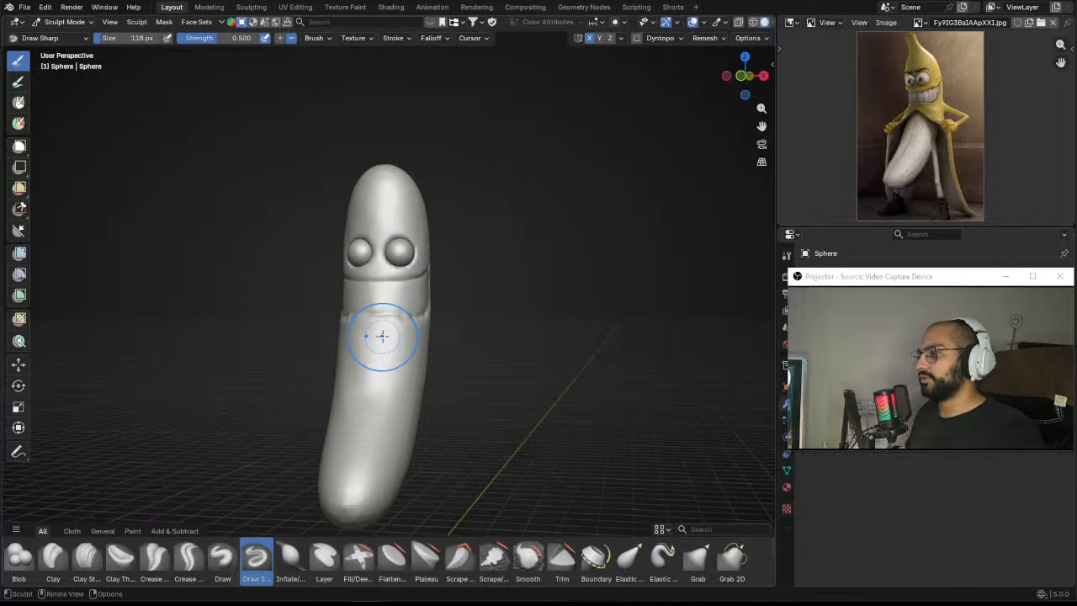
scroll(412, 294, up, 4)
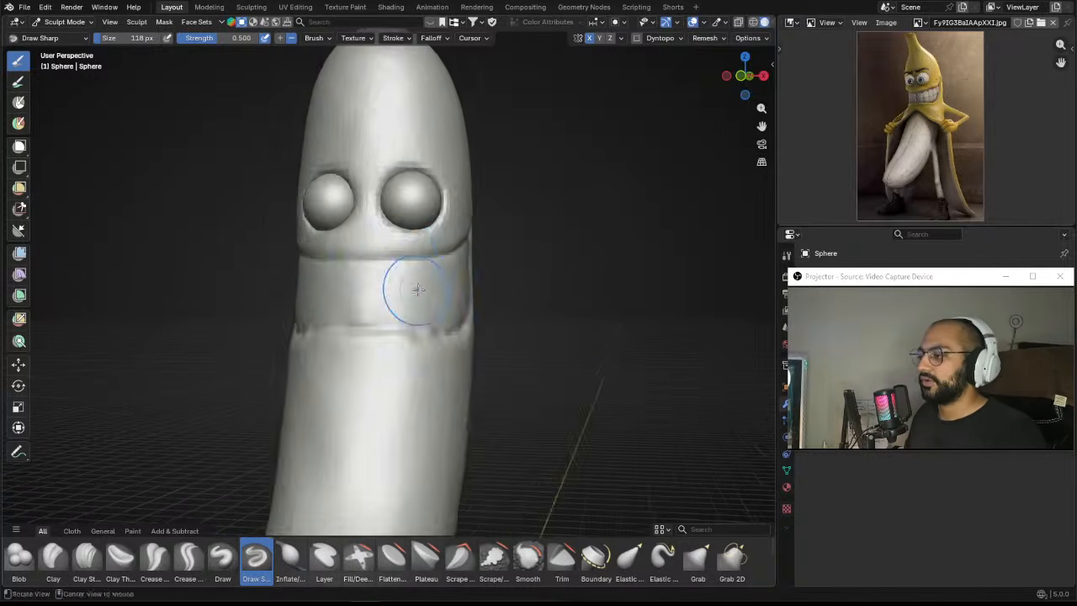
Step: Touch up the surface between the upper and lower mouth lines with a 73 px Draw Sharp brush
middle_drag(418, 291, 395, 287)
key(f)
click(429, 287)
drag(332, 297, 349, 289)
middle_drag(352, 283, 337, 291)
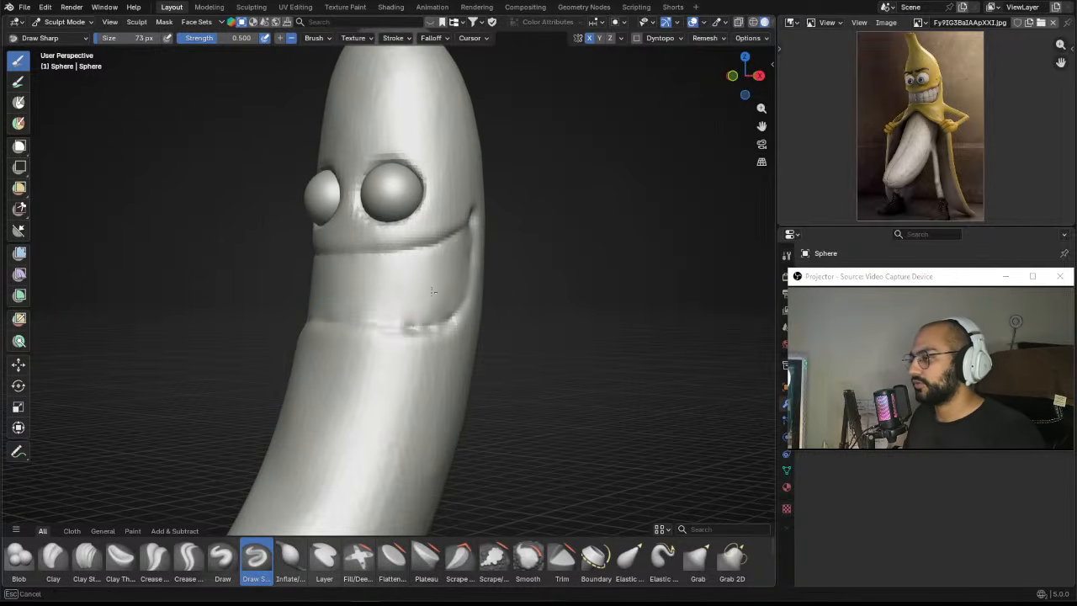
middle_drag(445, 295, 413, 288)
Step: Deepen the mouth's upper line from the cheek corner to the front with a 98 px Draw Sharp brush
scroll(388, 262, up, 2)
alt+drag(387, 261, 377, 251)
drag(459, 222, 415, 251)
key(f)
click(422, 251)
key(ctrl+z)
drag(479, 215, 364, 257)
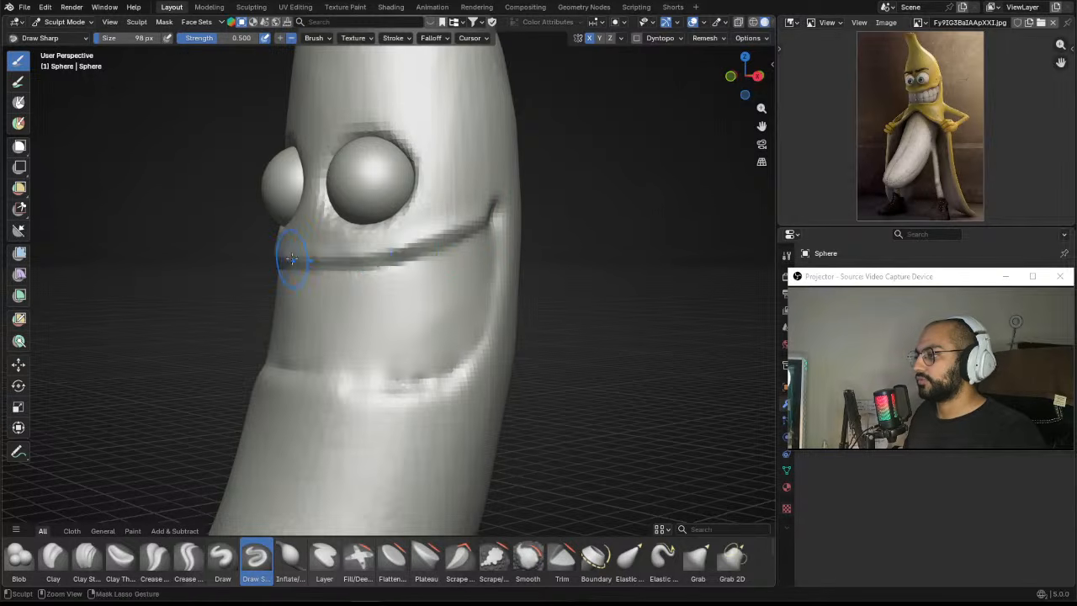
Step: Sharpen the mouth's lower line across the front with a 52 px Draw Sharp brush
mouse_move(292, 258)
middle_down()
mouse_move(404, 291)
mouse_move(387, 277)
mouse_move(430, 268)
mouse_move(418, 274)
middle_up()
middle_drag(343, 295, 440, 274)
drag(348, 292, 292, 273)
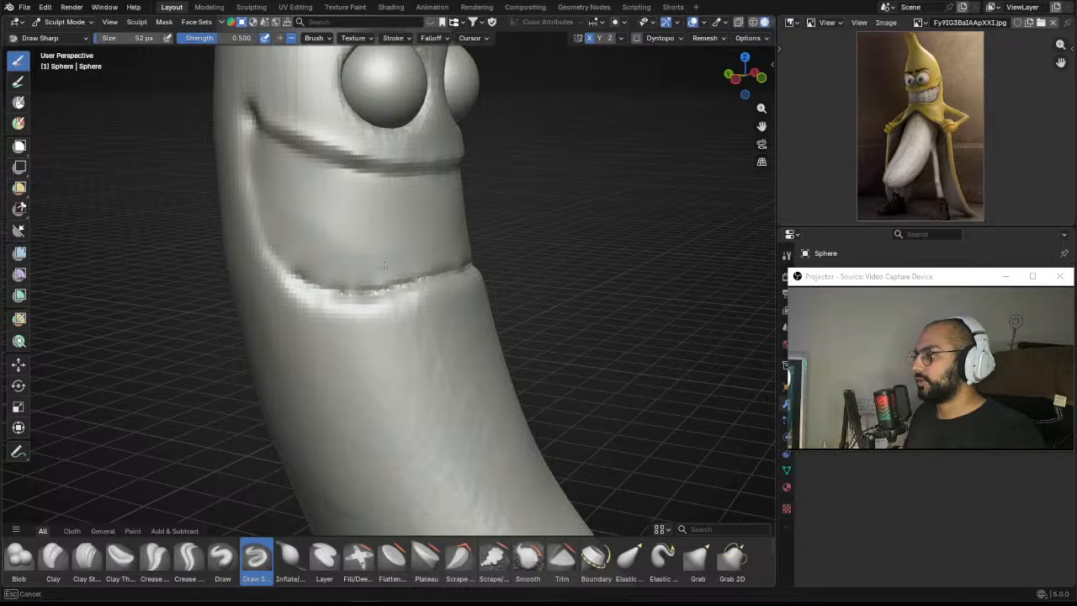
drag(383, 265, 353, 243)
middle_drag(336, 236, 340, 234)
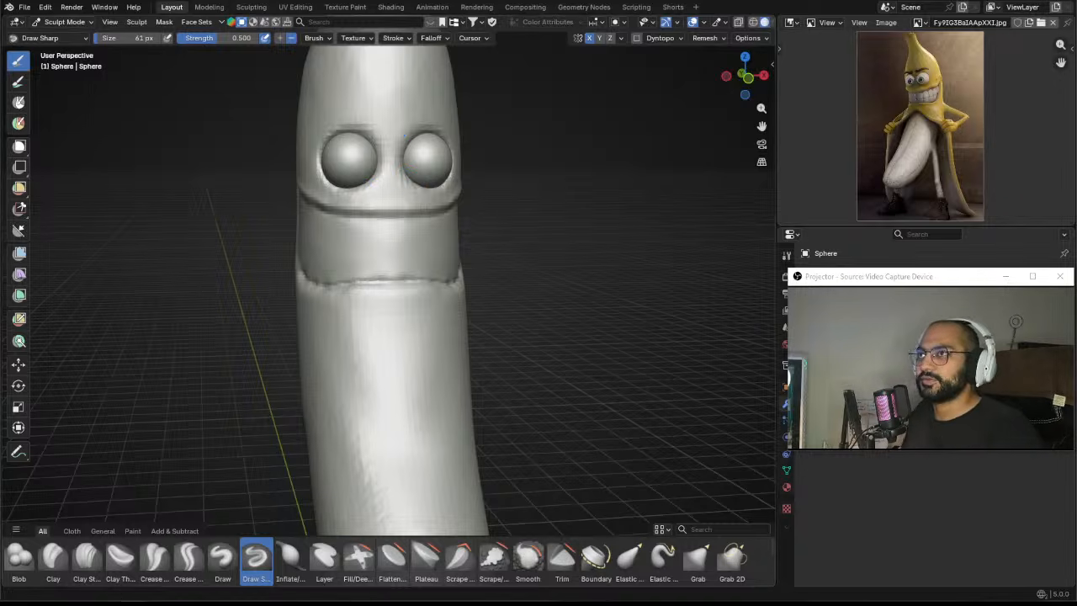
Step: Define the mouth edge running down the cheek from the upturned corner with the Draw Sharp brush at 54 and 72 px
mouse_move(606, 260)
middle_down()
mouse_move(502, 211)
mouse_move(399, 258)
mouse_move(451, 246)
mouse_move(424, 211)
mouse_move(432, 233)
mouse_move(438, 221)
middle_up()
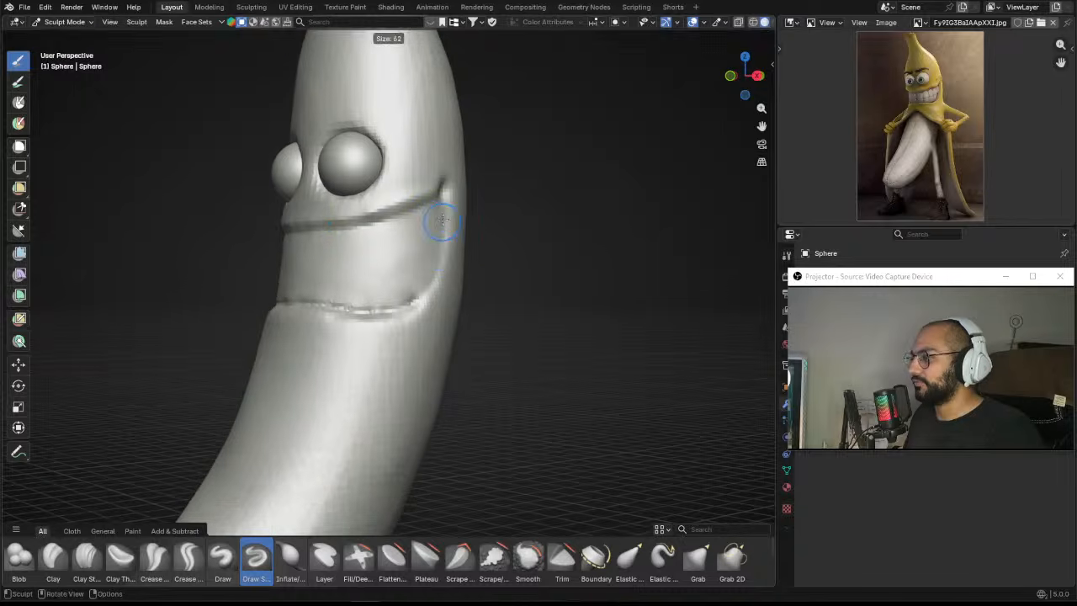
drag(435, 254, 439, 242)
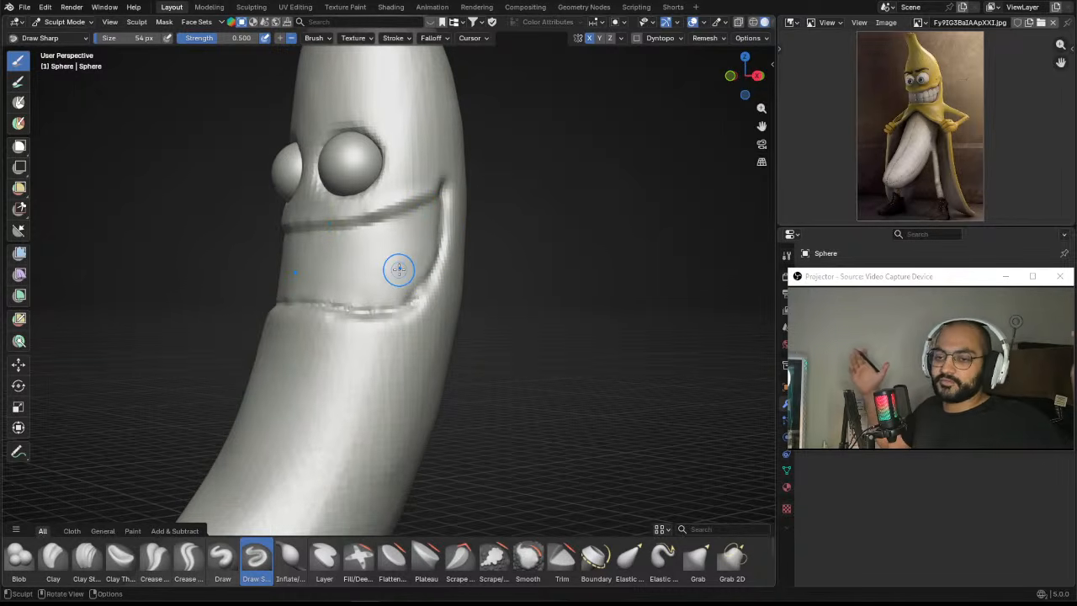
mouse_move(198, 223)
ctrl+middle_down()
mouse_move(387, 233)
mouse_move(375, 252)
mouse_move(418, 237)
mouse_move(413, 278)
mouse_move(429, 247)
ctrl+middle_up()
key(f)
click(427, 239)
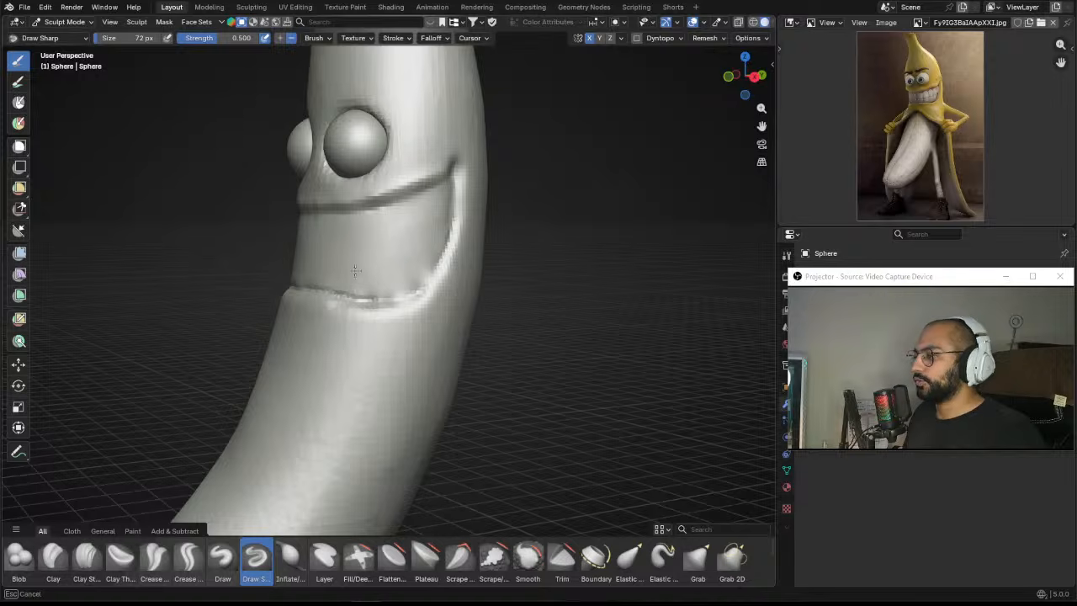
middle_drag(357, 262, 396, 245)
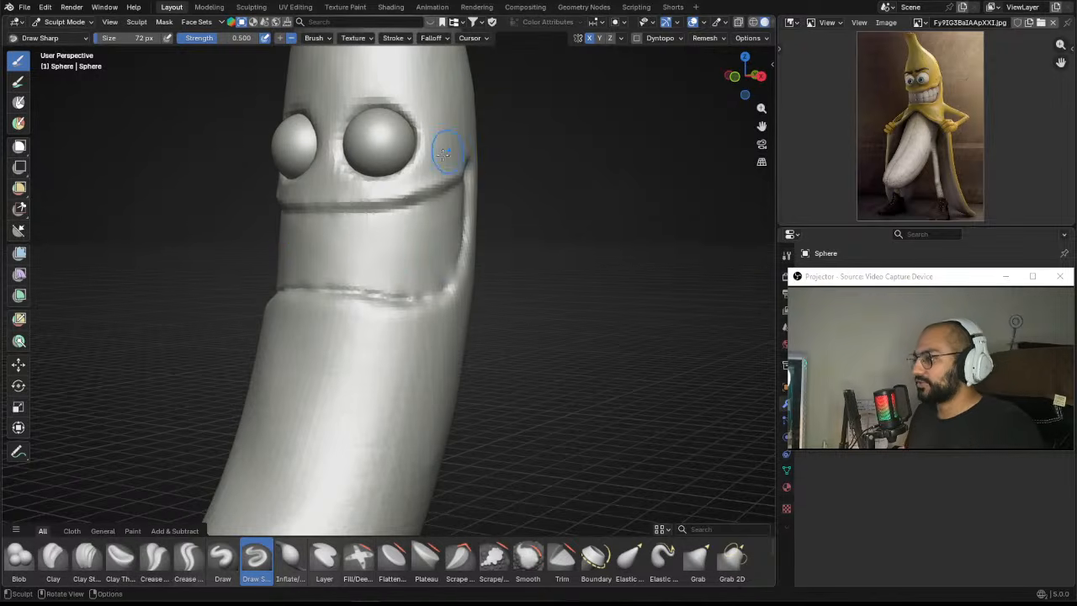
alt+drag(332, 281, 418, 291)
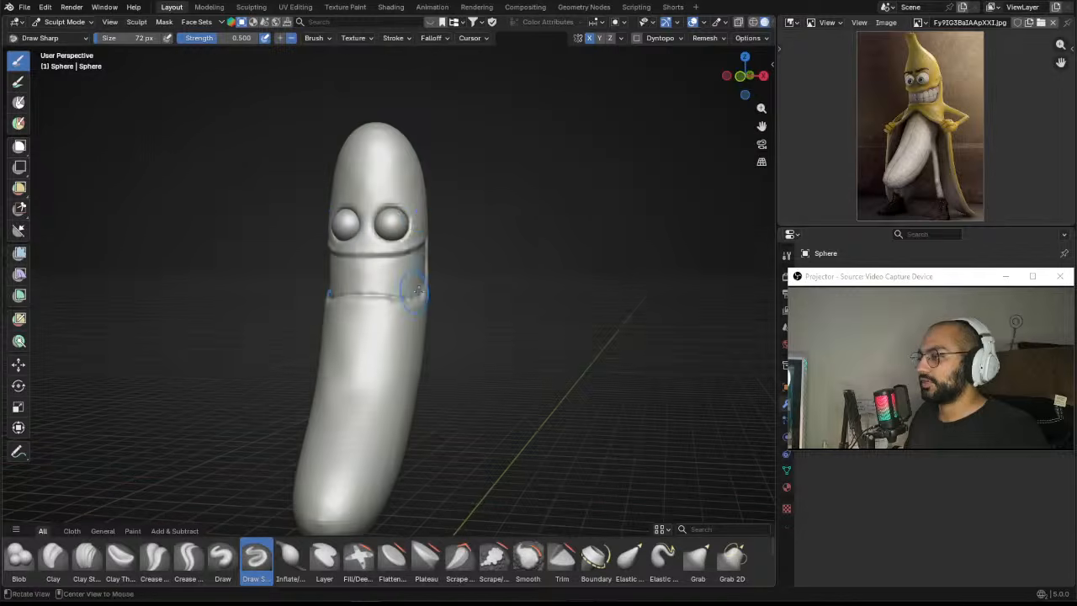
Step: Switch to the Grab brush and reshape the mouth's lower cheek curve with a 167 px brush
mouse_move(415, 221)
ctrl+alt+mouse_down()
mouse_move(413, 187)
mouse_move(415, 213)
ctrl+alt+mouse_up()
alt+shift+drag(415, 213, 413, 249)
key(g)
mouse_move(445, 228)
middle_down()
mouse_move(452, 255)
mouse_move(409, 312)
mouse_move(418, 296)
middle_up()
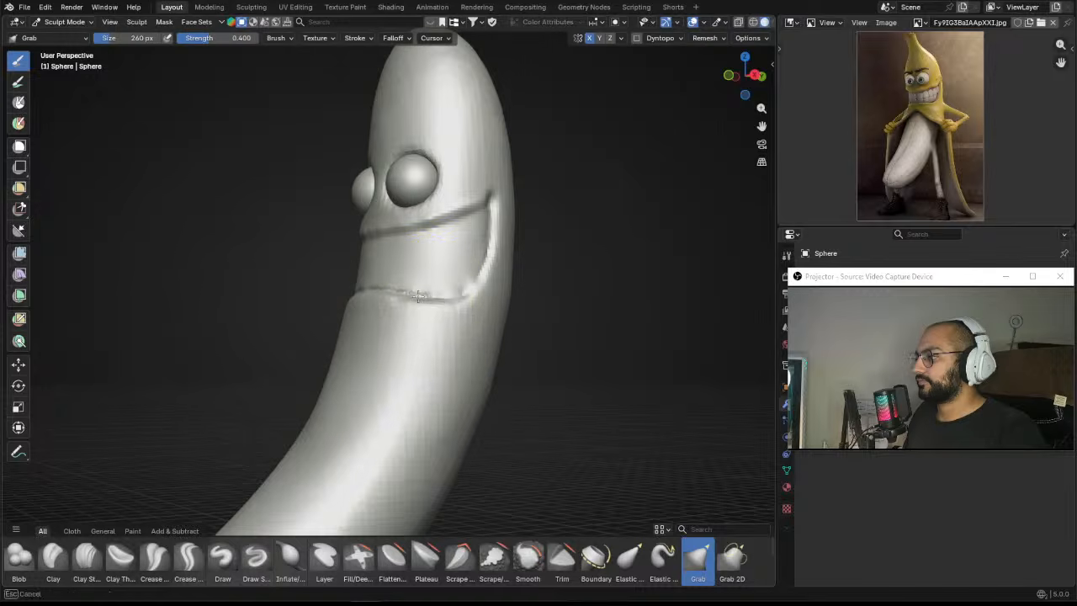
alt+drag(457, 307, 404, 305)
key(f)
click(492, 303)
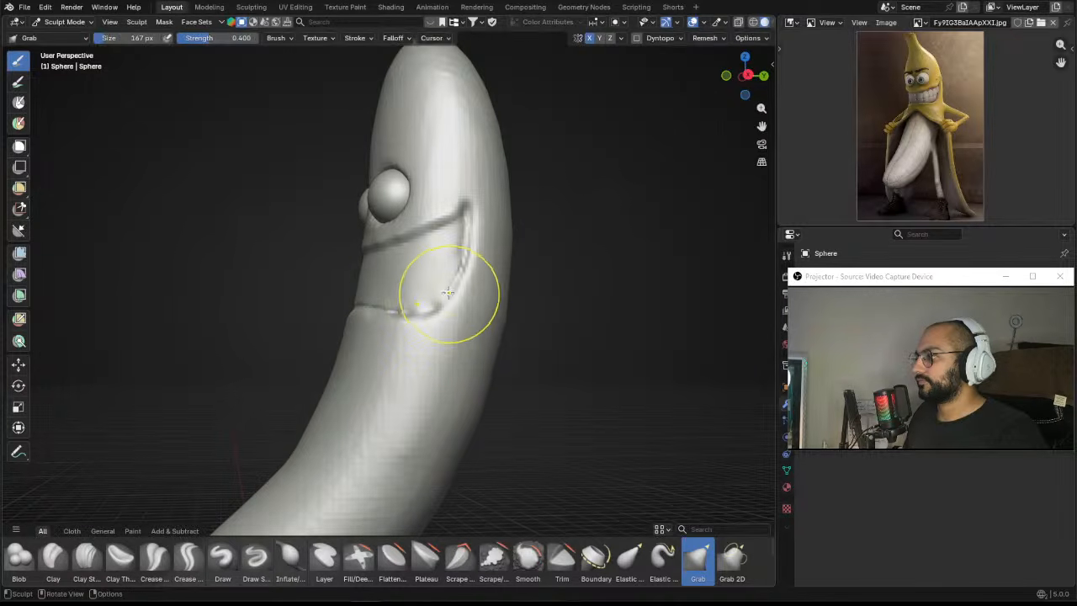
mouse_move(458, 283)
alt+mouse_down()
mouse_move(463, 230)
mouse_move(443, 245)
mouse_move(448, 268)
mouse_move(394, 249)
alt+mouse_up()
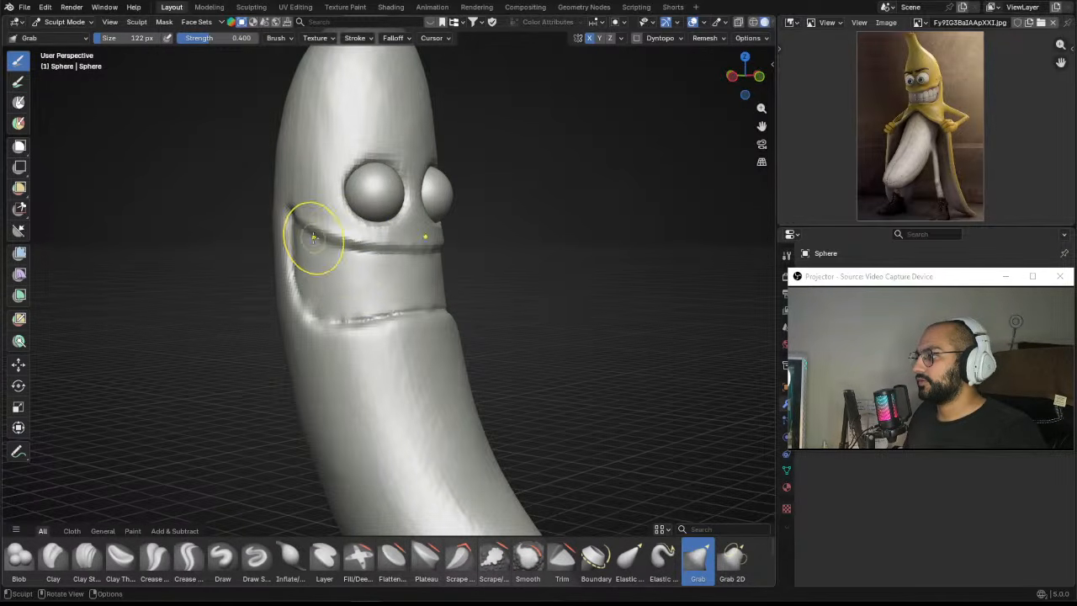
Step: Adjust the upturned mouth corner and its cheek edge with the Grab brush at 126 and 45 px
alt+drag(313, 238, 301, 221)
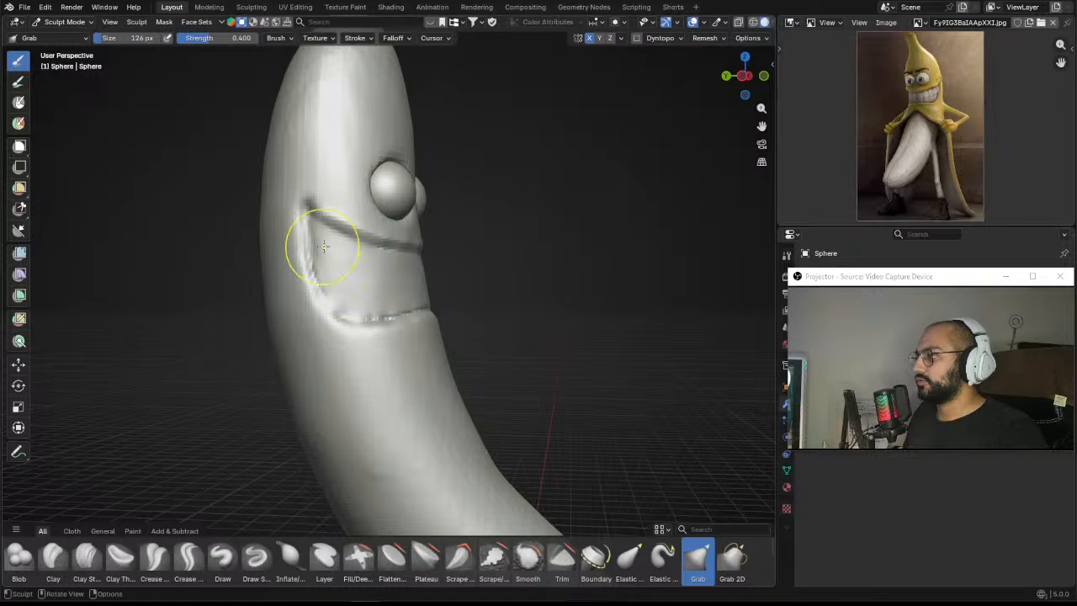
key(f)
click(318, 242)
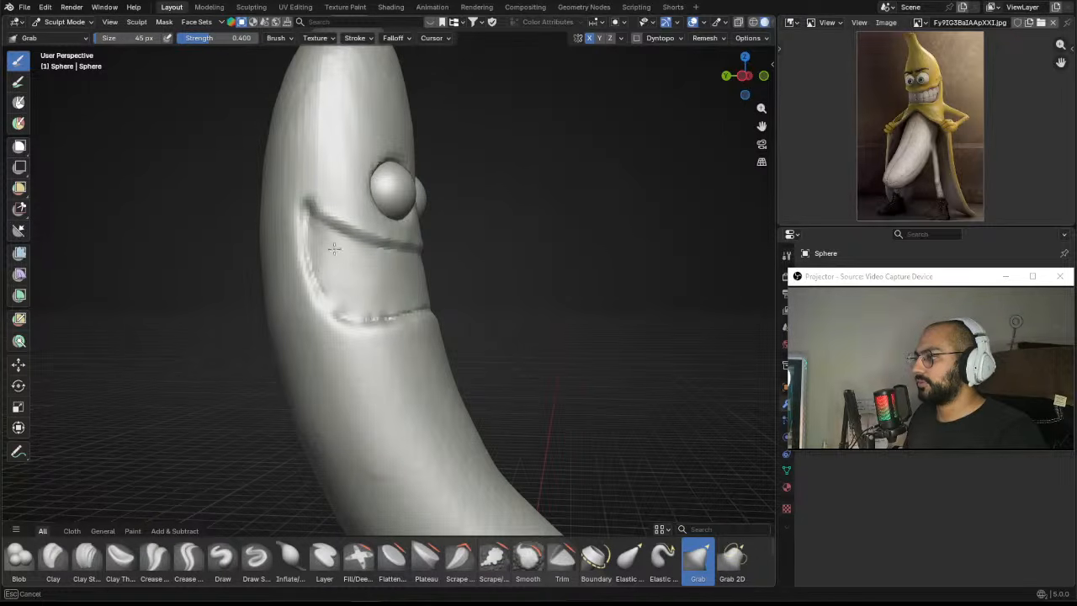
mouse_move(336, 294)
middle_down()
mouse_move(402, 282)
mouse_move(392, 277)
mouse_move(439, 250)
mouse_move(408, 242)
mouse_move(429, 236)
mouse_move(408, 238)
mouse_move(485, 241)
middle_up()
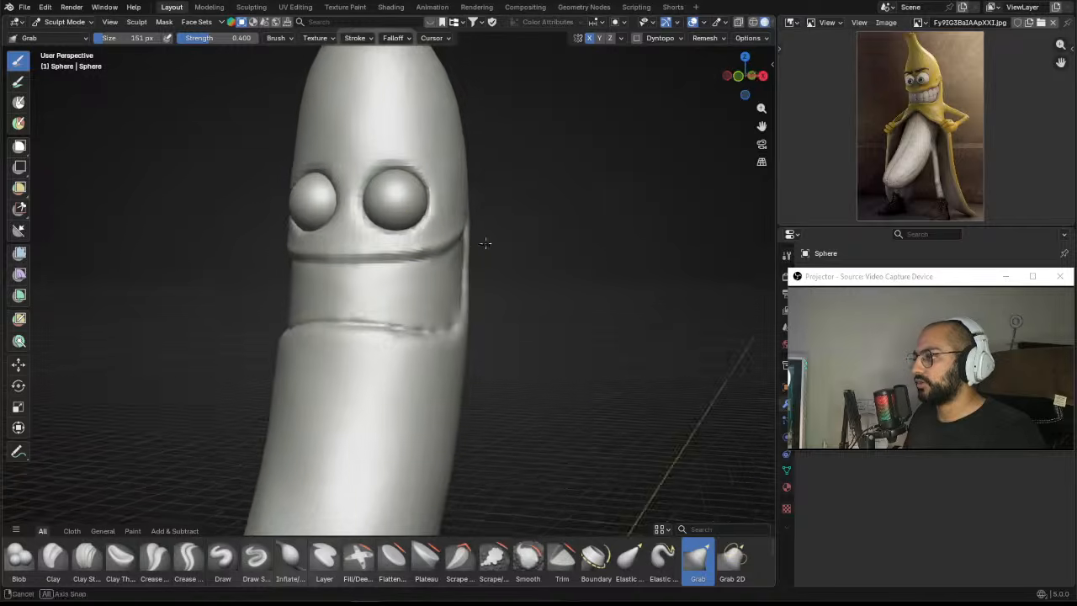
Step: Examine the eyes and smile from the front and both sides
scroll(454, 265, down, 3)
mouse_move(433, 272)
middle_down()
mouse_move(483, 289)
mouse_move(464, 250)
mouse_move(440, 281)
middle_up()
scroll(483, 289, down, 2)
scroll(440, 280, up, 4)
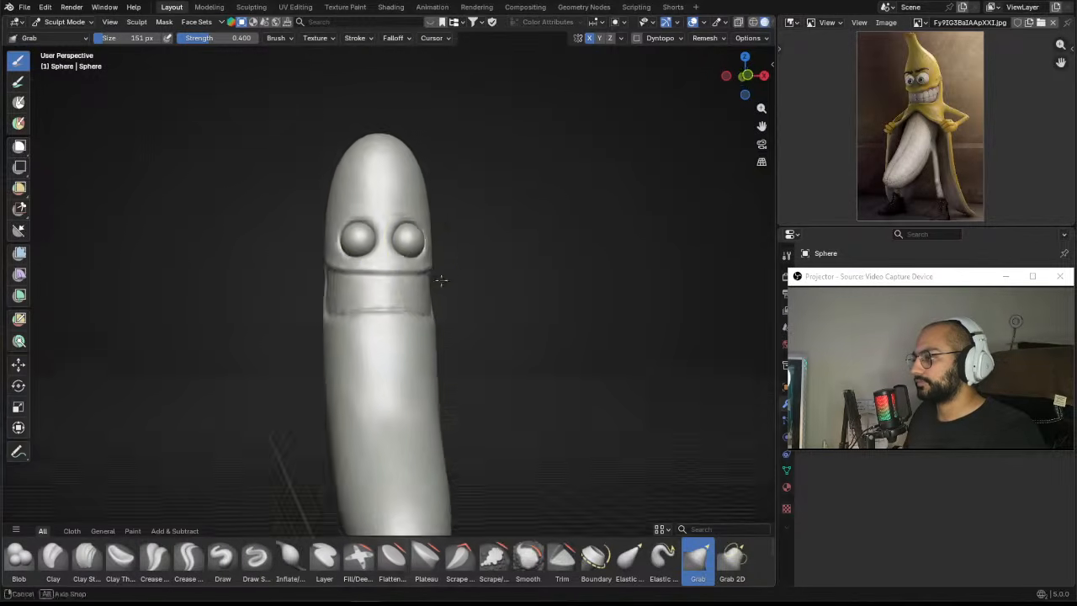
middle_drag(298, 281, 427, 282)
mouse_move(441, 272)
middle_down()
mouse_move(480, 281)
mouse_move(379, 277)
mouse_move(446, 293)
mouse_move(410, 255)
middle_up()
middle_drag(345, 342, 436, 304)
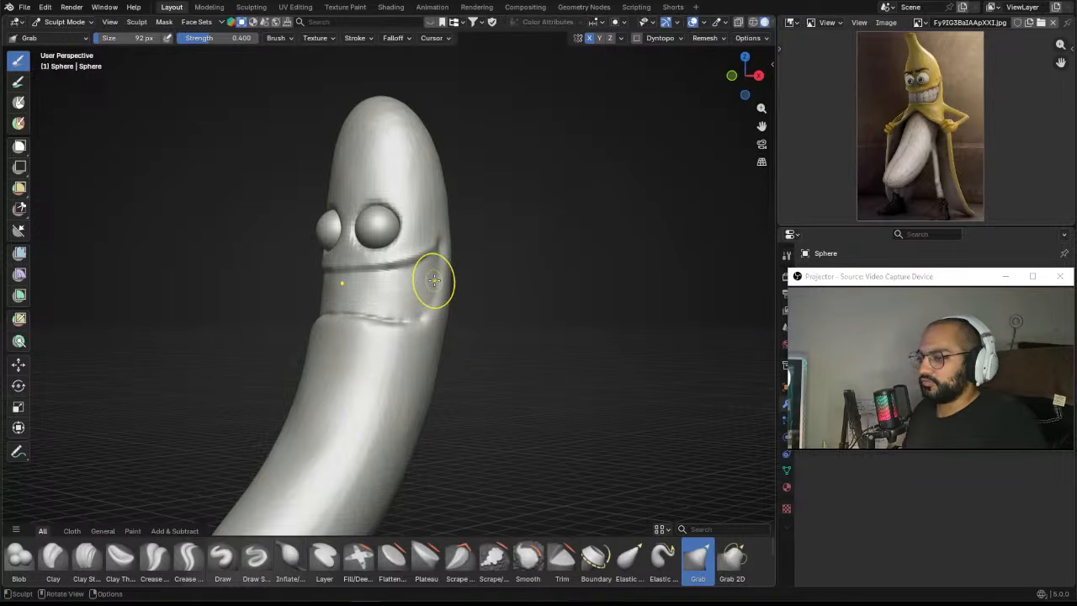
scroll(492, 282, up, 2)
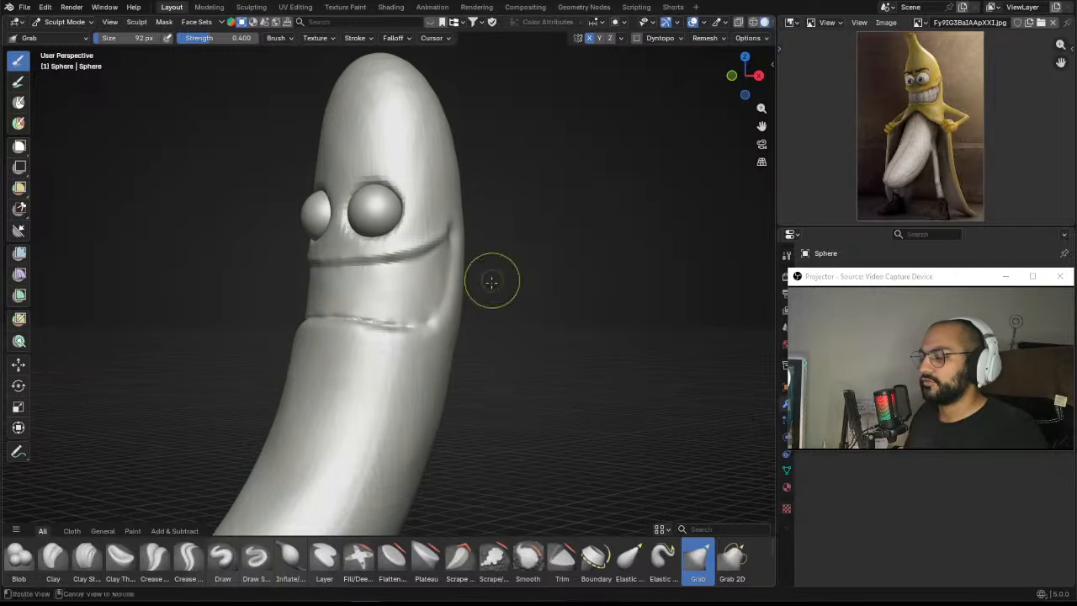
Step: Switch to a 52 px Draw Sharp brush and recarve the mouth edge from the cheek down to the lower line
click(255, 558)
mouse_move(421, 336)
middle_down()
mouse_move(439, 313)
mouse_move(446, 252)
middle_up()
mouse_move(453, 269)
mouse_down()
mouse_move(459, 296)
mouse_move(442, 329)
mouse_move(401, 354)
mouse_up()
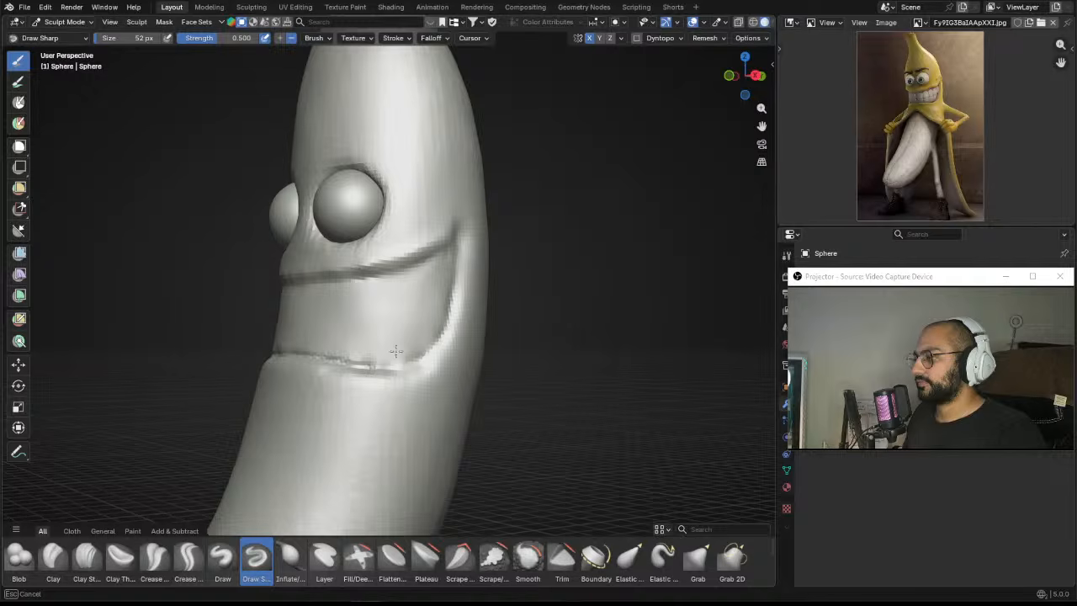
key(f)
click(389, 296)
middle_drag(424, 310, 456, 301)
scroll(445, 289, down, 3)
scroll(390, 306, up, 3)
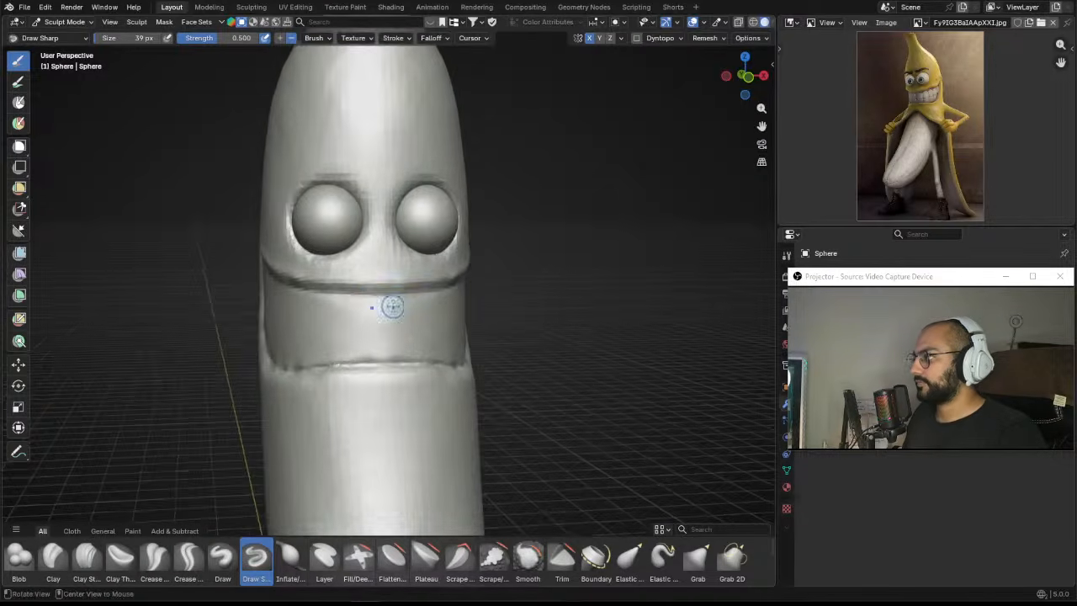
Step: Try to carve a horizontal dividing line across the middle of the mouth with the Draw Sharp brush
middle_drag(389, 305, 354, 302)
drag(315, 298, 425, 320)
middle_drag(425, 319, 406, 323)
key(f)
click(402, 322)
drag(395, 319, 463, 317)
middle_drag(463, 317, 435, 323)
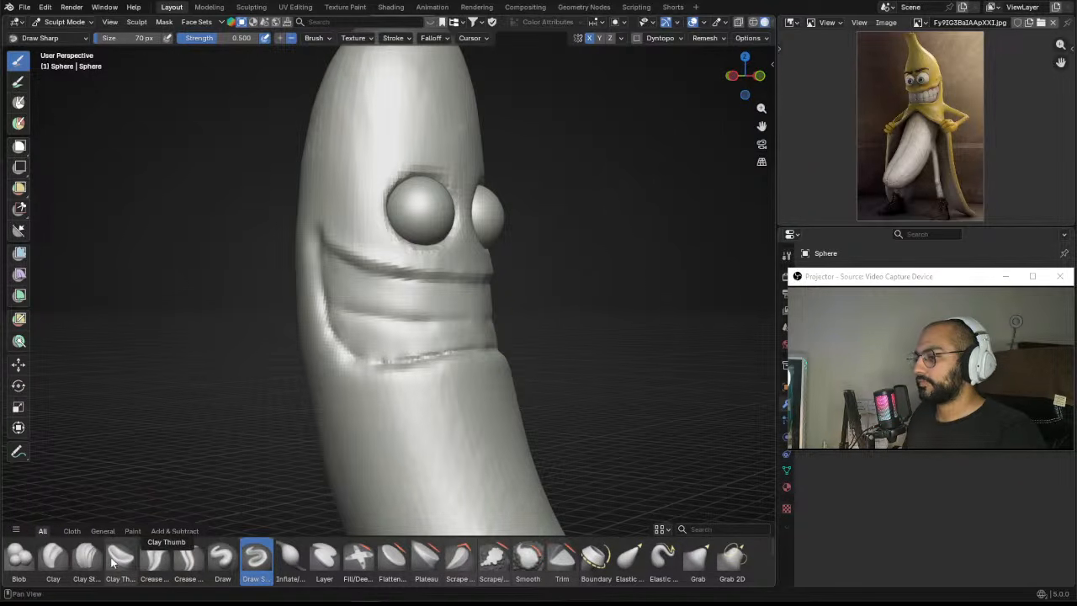
Step: Carve a dividing line across the middle of the mouth with the Crease Polish brush at 54 and 51 px
click(154, 559)
mouse_move(371, 362)
middle_down()
mouse_move(348, 329)
mouse_move(328, 322)
middle_up()
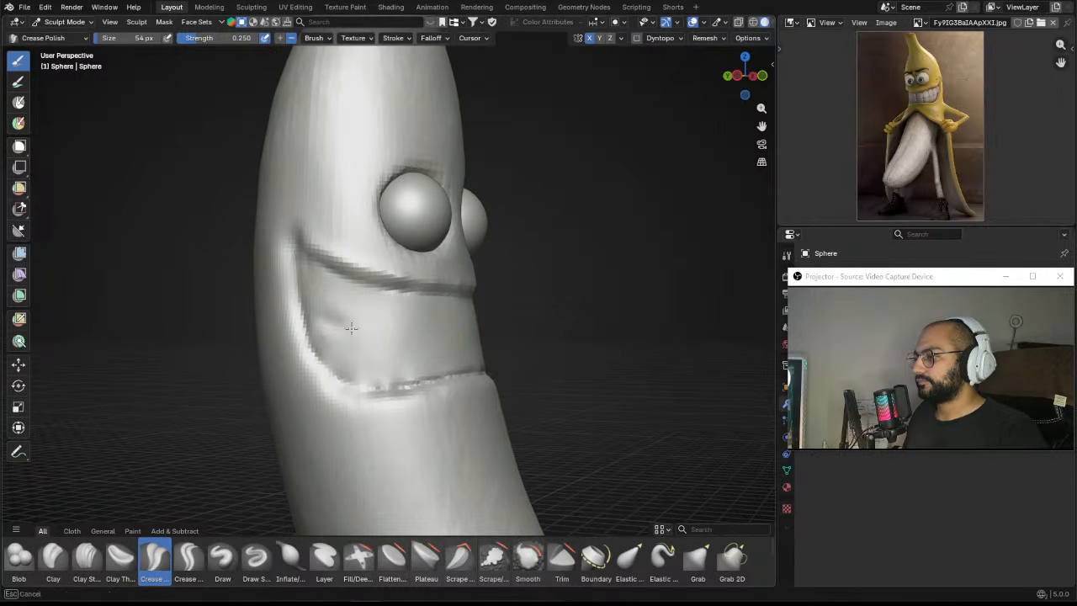
click(332, 319)
drag(313, 320, 375, 329)
middle_drag(375, 330, 396, 334)
key(f)
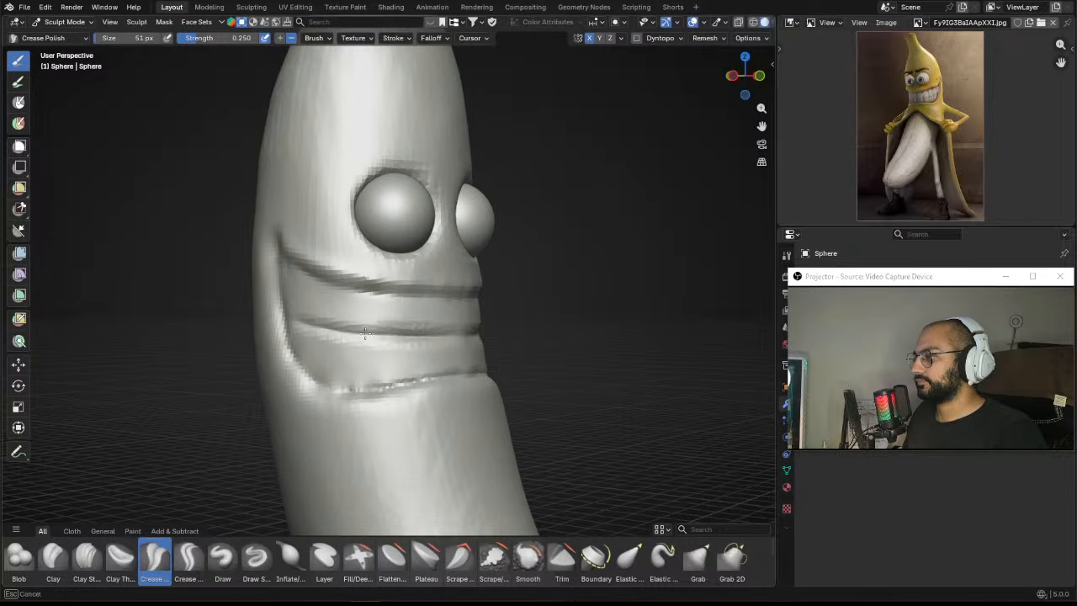
drag(299, 321, 308, 325)
Step: Examine the divided mouth and the banana's overall silhouette from the front and side
scroll(337, 325, down, 3)
middle_drag(488, 325, 418, 320)
scroll(418, 320, down, 5)
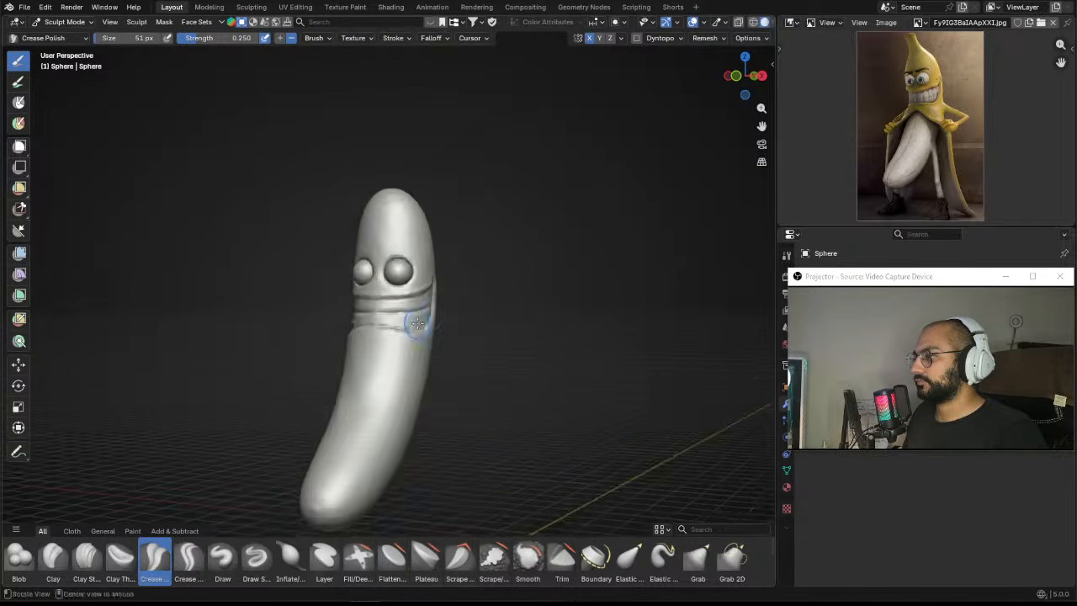
scroll(451, 264, up, 3)
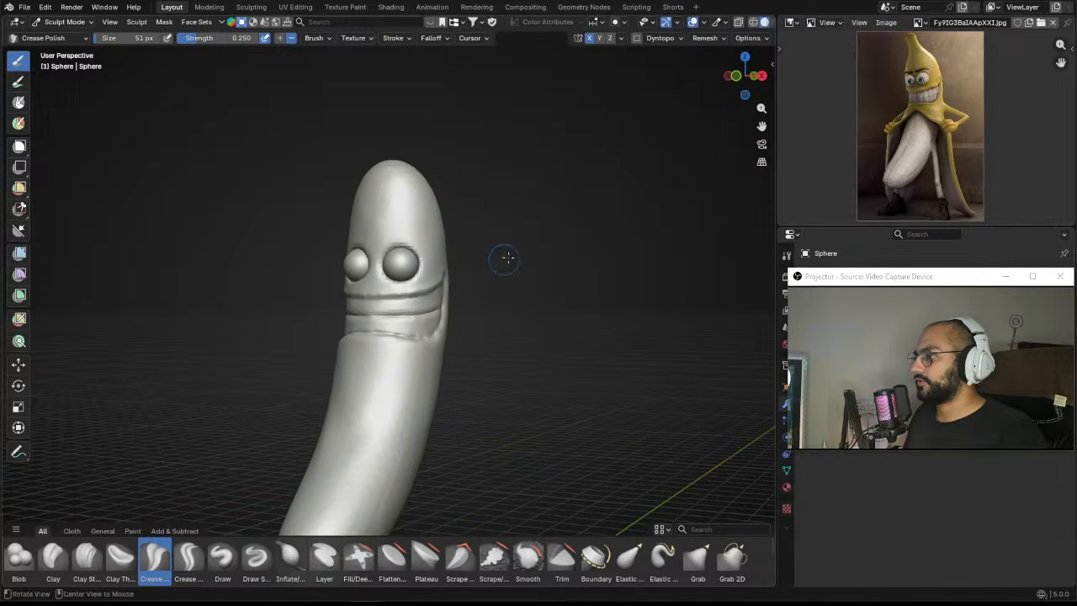
scroll(488, 306, up, 2)
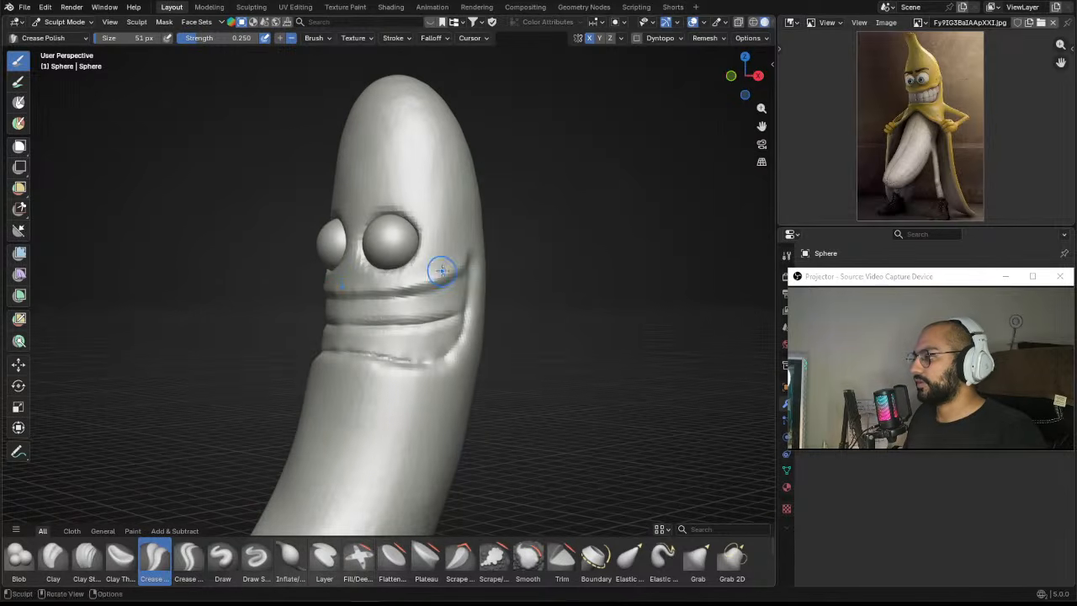
scroll(446, 299, up, 1)
mouse_move(440, 308)
shift+middle_down()
mouse_move(439, 278)
mouse_move(485, 311)
mouse_move(572, 312)
mouse_move(327, 302)
shift+middle_up()
scroll(441, 294, down, 3)
scroll(485, 310, down, 3)
Step: Thicken the banana's lower and upper body with the Inflate/Deflate brush at 227 and 159 px
key(i)
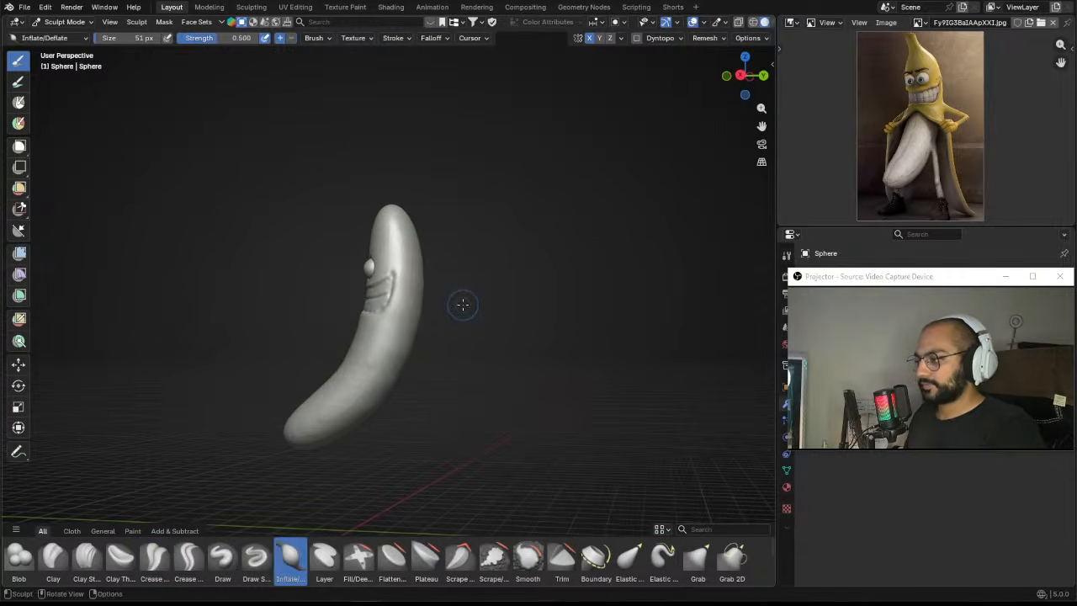
key(f)
click(461, 291)
mouse_move(337, 384)
middle_down()
mouse_move(313, 459)
mouse_move(255, 488)
mouse_move(370, 445)
mouse_move(349, 421)
middle_up()
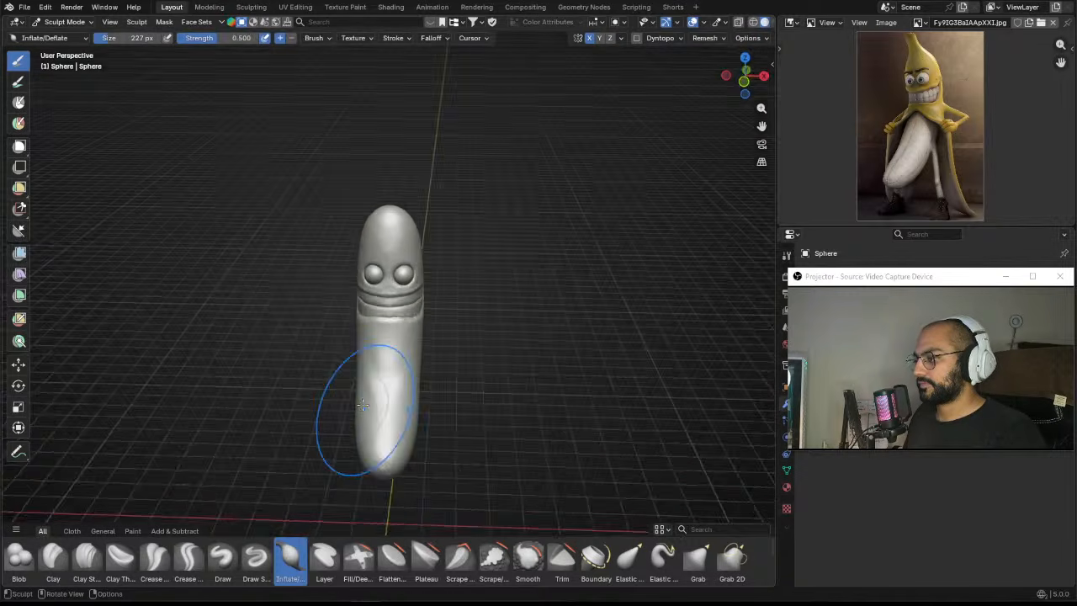
mouse_move(385, 456)
middle_down()
mouse_move(439, 413)
mouse_move(417, 368)
mouse_move(373, 372)
mouse_move(379, 283)
middle_up()
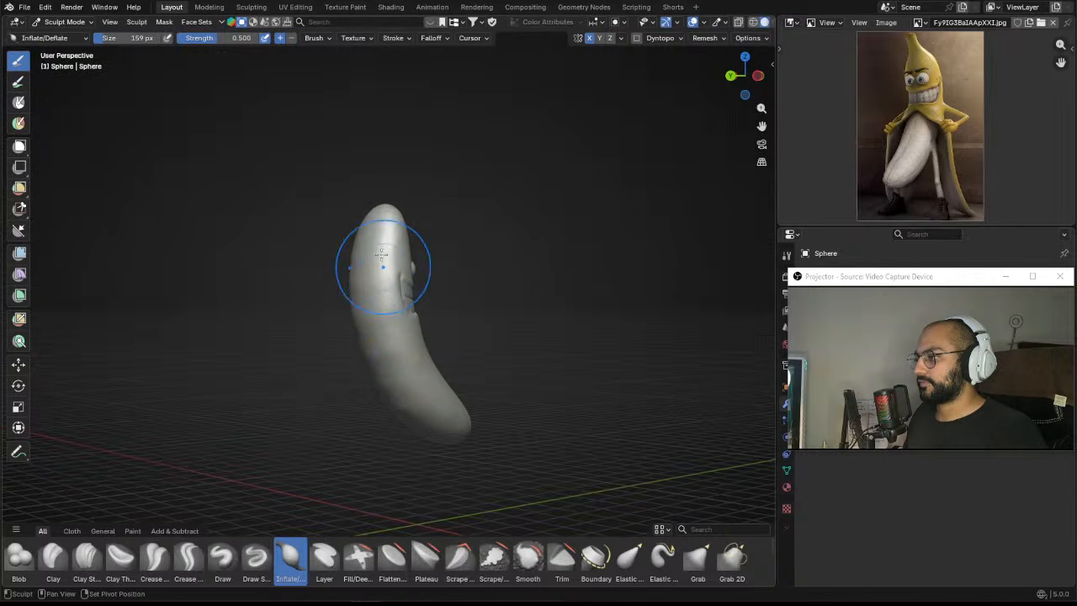
mouse_move(385, 221)
middle_down()
mouse_move(483, 250)
mouse_move(415, 332)
mouse_move(365, 345)
mouse_move(371, 321)
middle_up()
Step: Adjust the curve of the banana's back with a 245 px Grab brush
key(g)
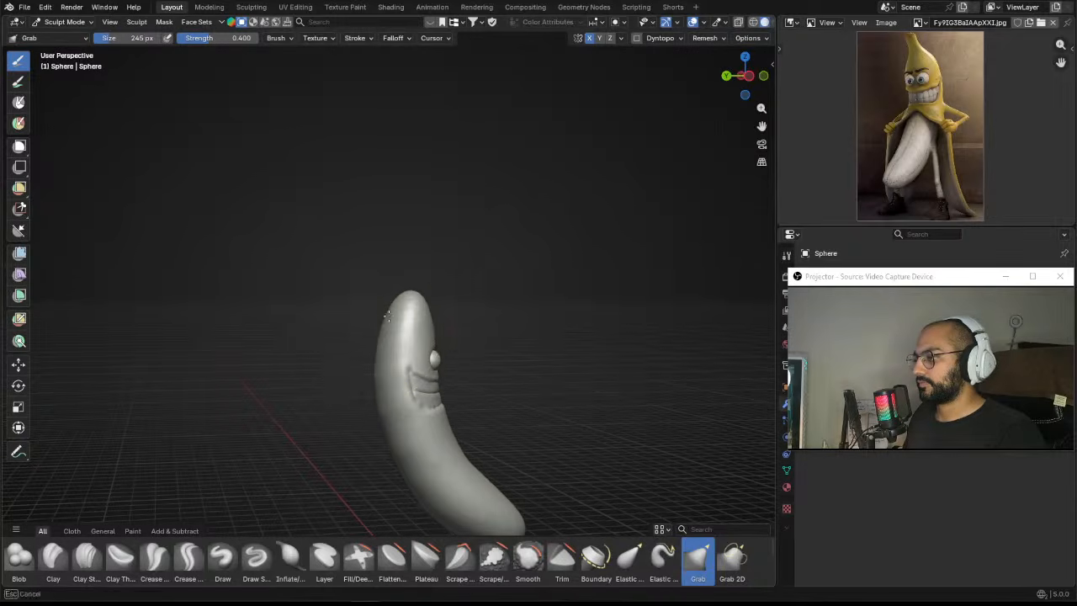
middle_drag(372, 367, 404, 405)
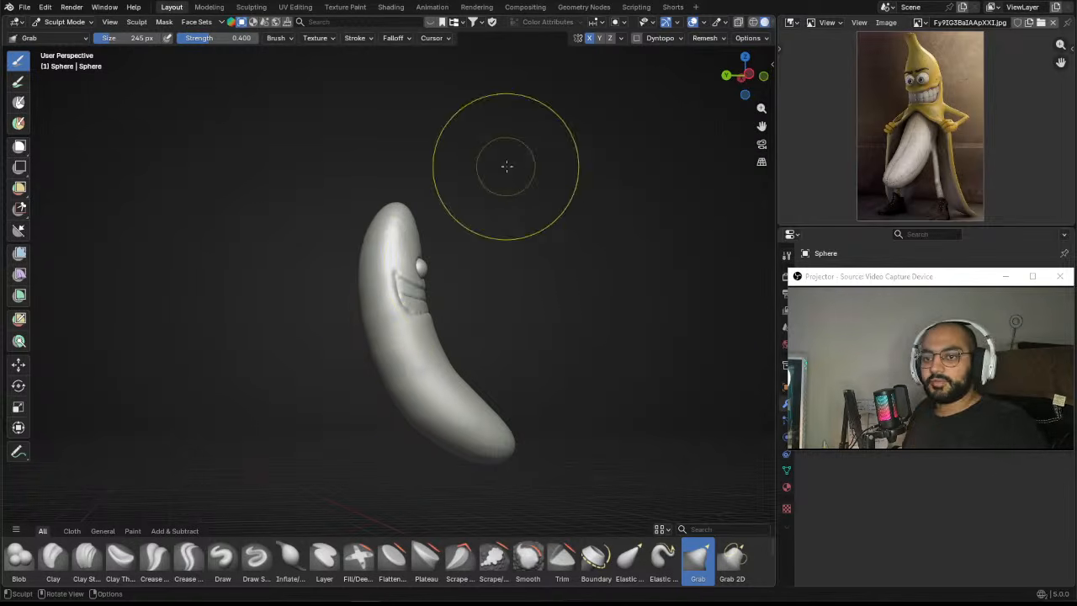
mouse_move(524, 253)
middle_down()
mouse_move(519, 331)
mouse_move(472, 293)
mouse_move(460, 329)
mouse_move(501, 254)
middle_up()
mouse_move(488, 298)
ctrl+middle_down()
mouse_move(474, 277)
mouse_move(384, 379)
mouse_move(410, 385)
mouse_move(481, 319)
mouse_move(475, 332)
mouse_move(462, 324)
mouse_move(472, 308)
ctrl+middle_up()
Step: Carve a groove beneath the lower lip with the Draw brush in subtract direction at 69 and 74 px
click(222, 560)
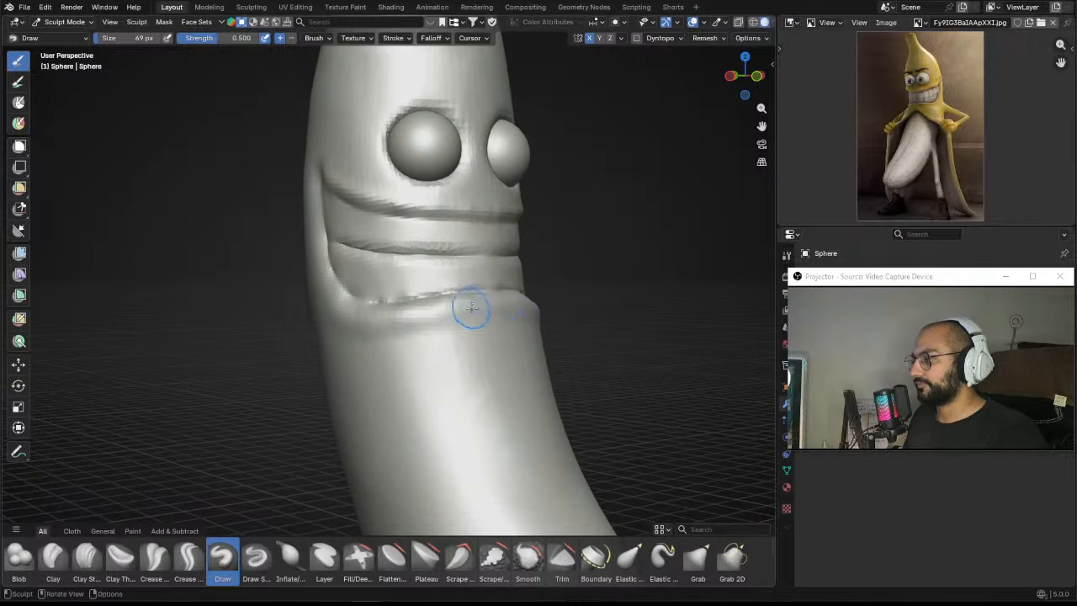
mouse_move(482, 321)
ctrl+mouse_down()
mouse_move(402, 337)
mouse_move(476, 322)
mouse_move(477, 341)
ctrl+mouse_up()
key(f)
click(507, 326)
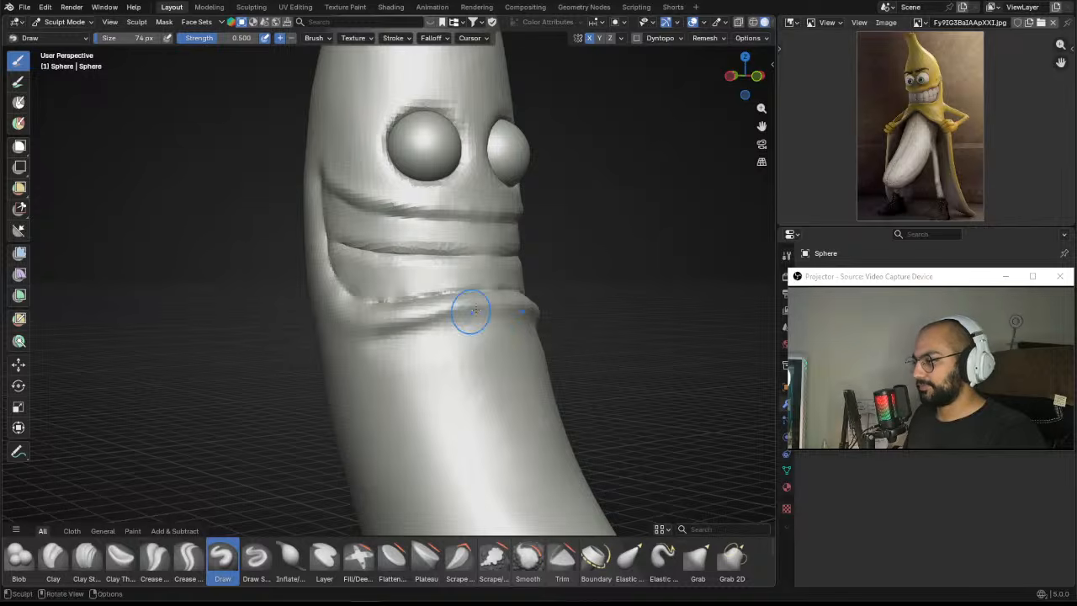
ctrl+drag(379, 346, 450, 343)
mouse_move(381, 356)
middle_down()
mouse_move(429, 335)
mouse_move(373, 353)
middle_up()
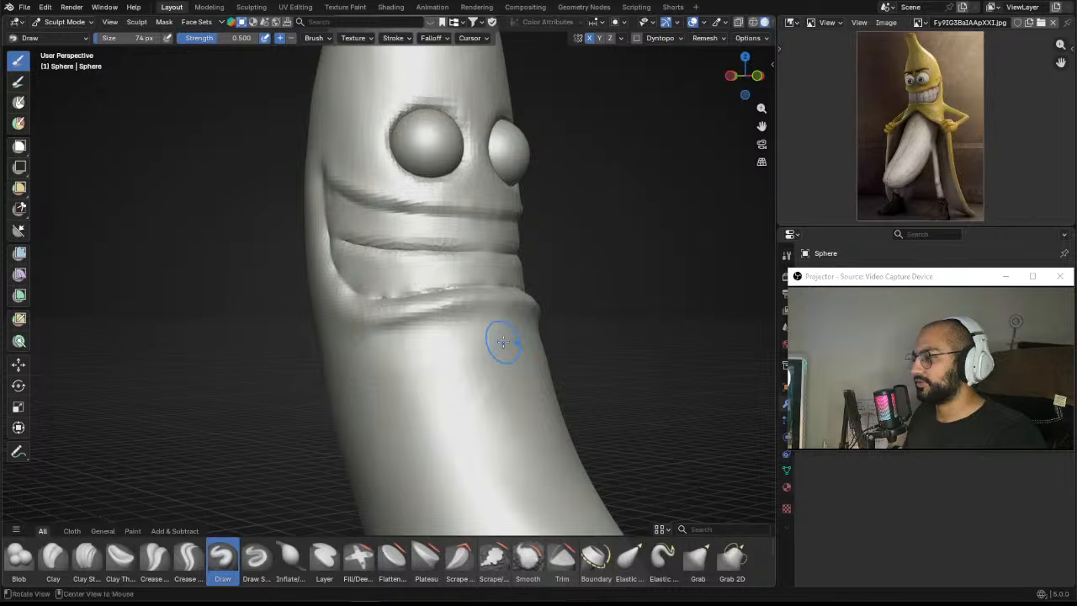
middle_drag(502, 337, 468, 315)
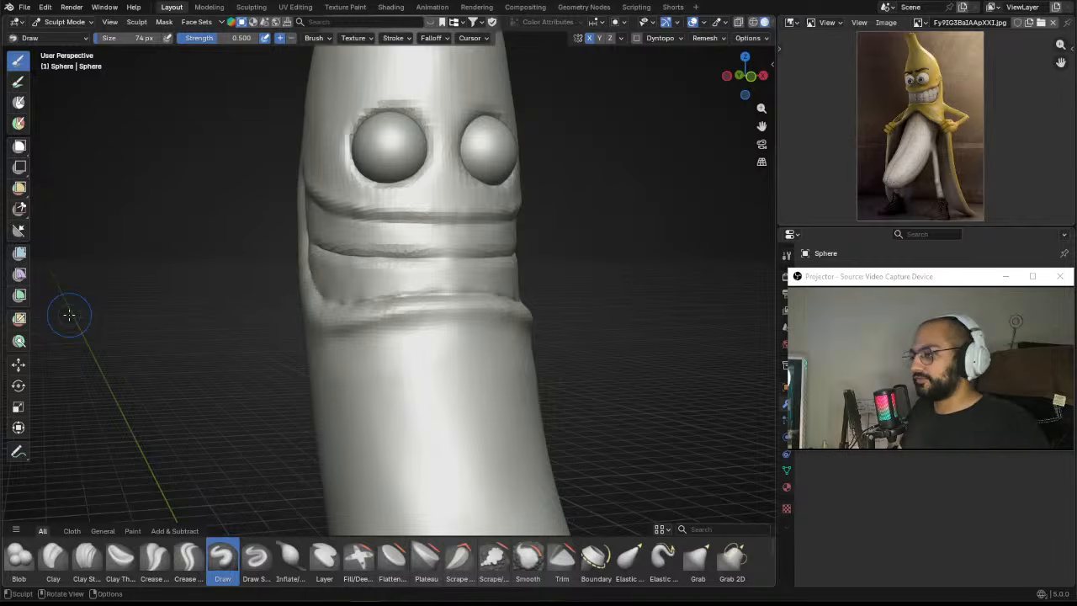
Step: Check the face from the front and side, and reshape the lower lip with a 192 px Grab brush
scroll(445, 224, down, 3)
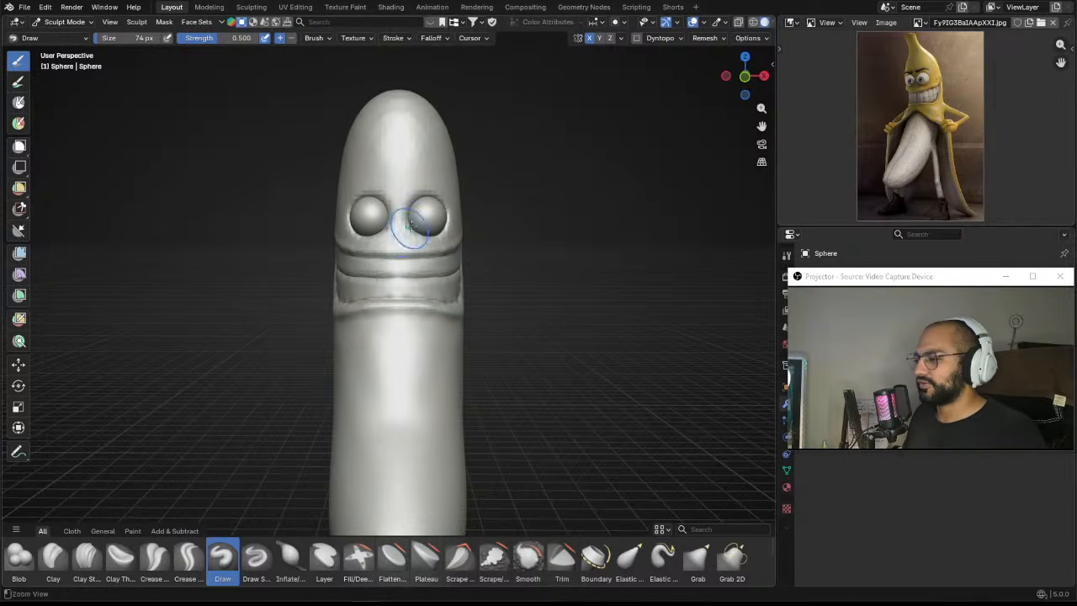
scroll(413, 231, down, 3)
ctrl+middle_drag(403, 286, 399, 237)
shift+middle_drag(399, 237, 402, 294)
ctrl+middle_drag(403, 294, 401, 185)
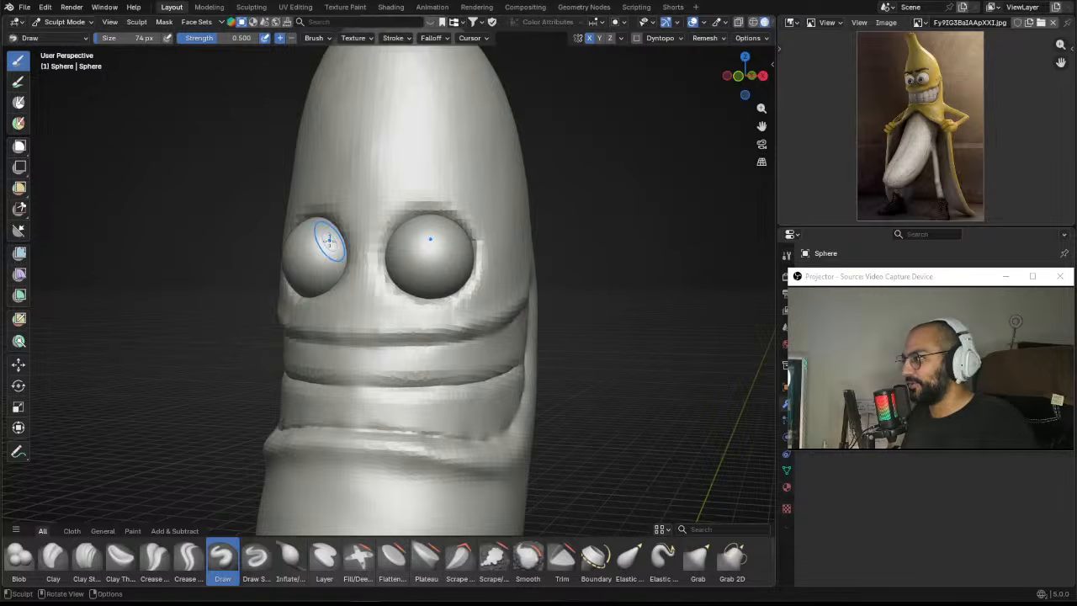
mouse_move(349, 262)
middle_down()
mouse_move(401, 220)
mouse_move(456, 267)
mouse_move(519, 250)
mouse_move(471, 228)
mouse_move(424, 257)
middle_up()
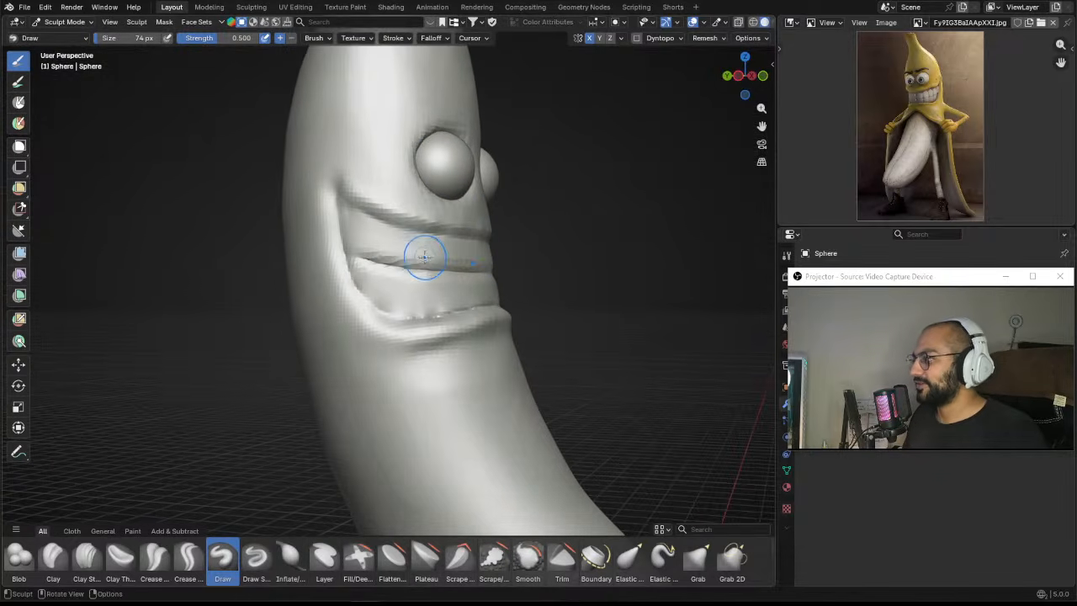
key(g)
key(f)
click(471, 278)
mouse_move(433, 276)
mouse_down()
mouse_move(457, 288)
mouse_move(395, 315)
mouse_up()
mouse_move(394, 315)
middle_down()
mouse_move(429, 327)
mouse_move(401, 315)
mouse_move(392, 334)
mouse_move(441, 308)
mouse_move(432, 325)
mouse_move(392, 312)
middle_up()
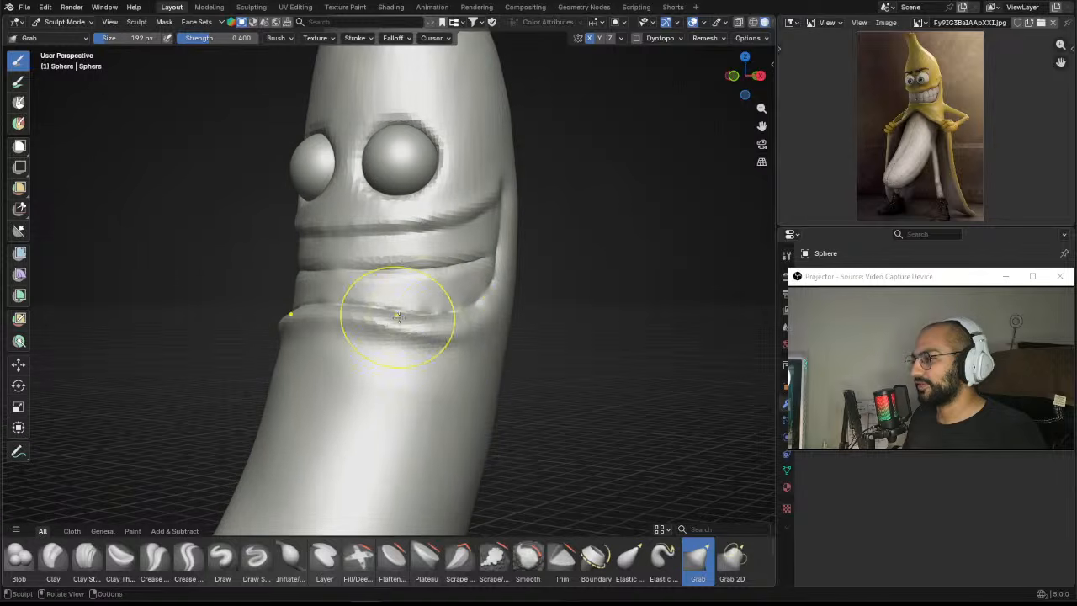
Step: Smooth the ridge and groove beneath the lower lip, from the chin to the cheek, with varying brush sizes
key(f)
click(417, 342)
mouse_move(346, 331)
shift+mouse_down()
mouse_move(423, 351)
mouse_move(417, 339)
shift+mouse_up()
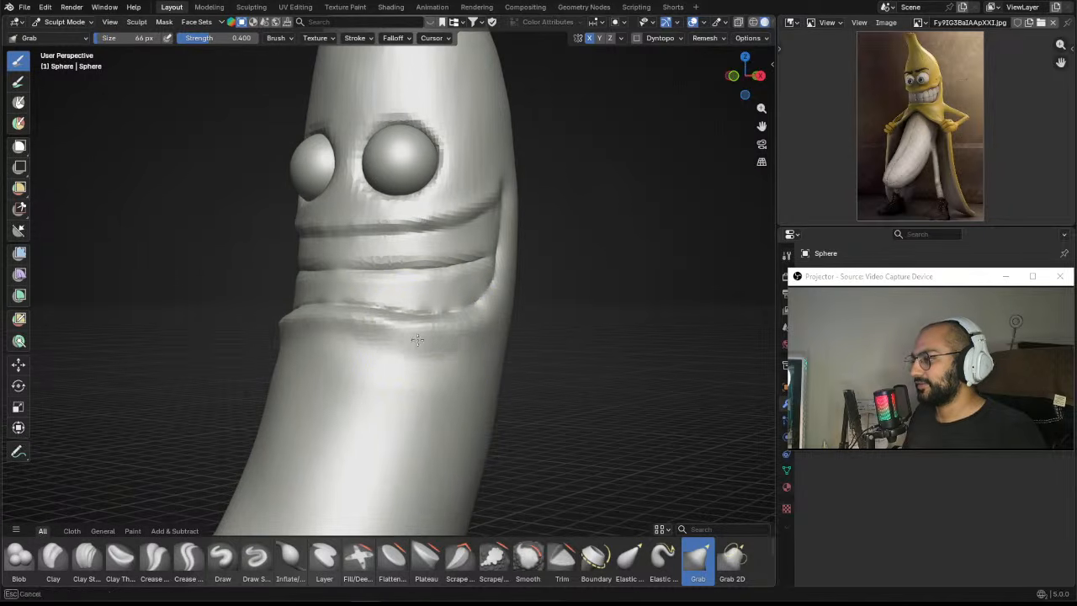
key(f)
shift+drag(347, 337, 435, 363)
click(464, 356)
middle_drag(370, 360, 345, 356)
key(f)
click(290, 353)
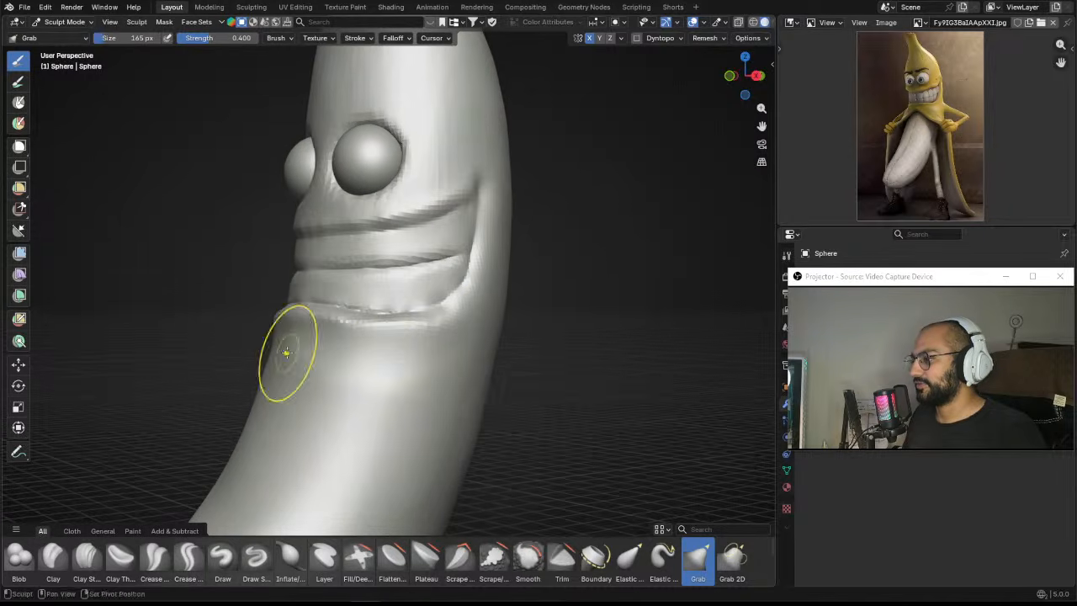
mouse_move(288, 354)
shift+mouse_down()
mouse_move(370, 376)
mouse_move(427, 376)
mouse_move(368, 339)
shift+mouse_up()
key(f)
click(424, 366)
Step: In the right orthographic view, pull the banana's top upward into a stem with a 175 px Grab brush
scroll(368, 339, down, 3)
mouse_move(446, 340)
alt+mouse_down()
mouse_move(473, 342)
mouse_move(491, 325)
alt+mouse_up()
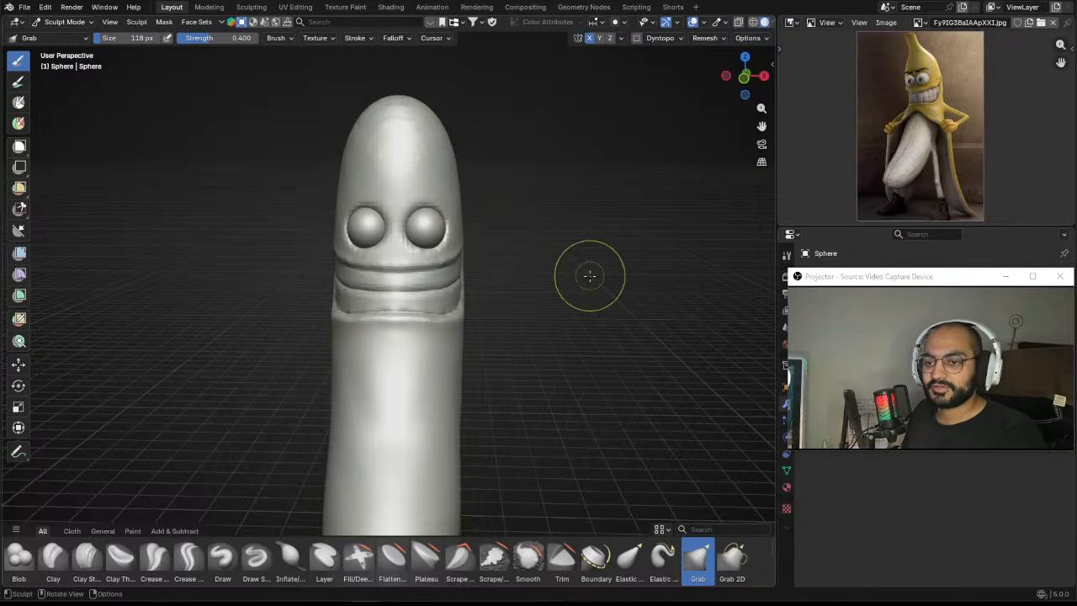
scroll(589, 274, up, 2)
alt+drag(584, 255, 476, 262)
scroll(539, 261, down, 3)
key(KP_3)
scroll(398, 216, up, 2)
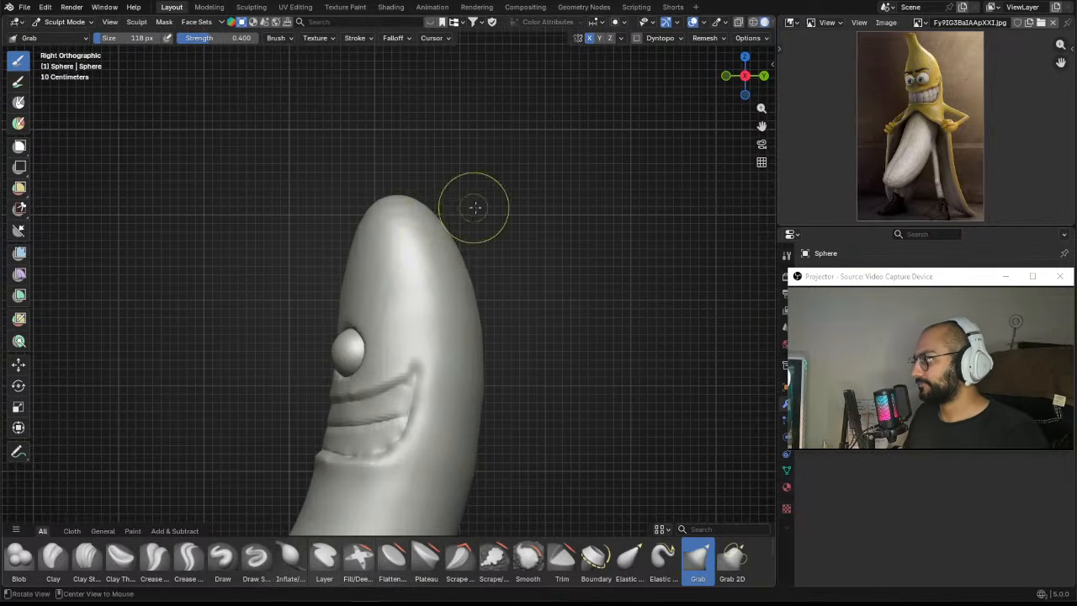
alt+shift+drag(417, 237, 434, 262)
key(f)
click(403, 223)
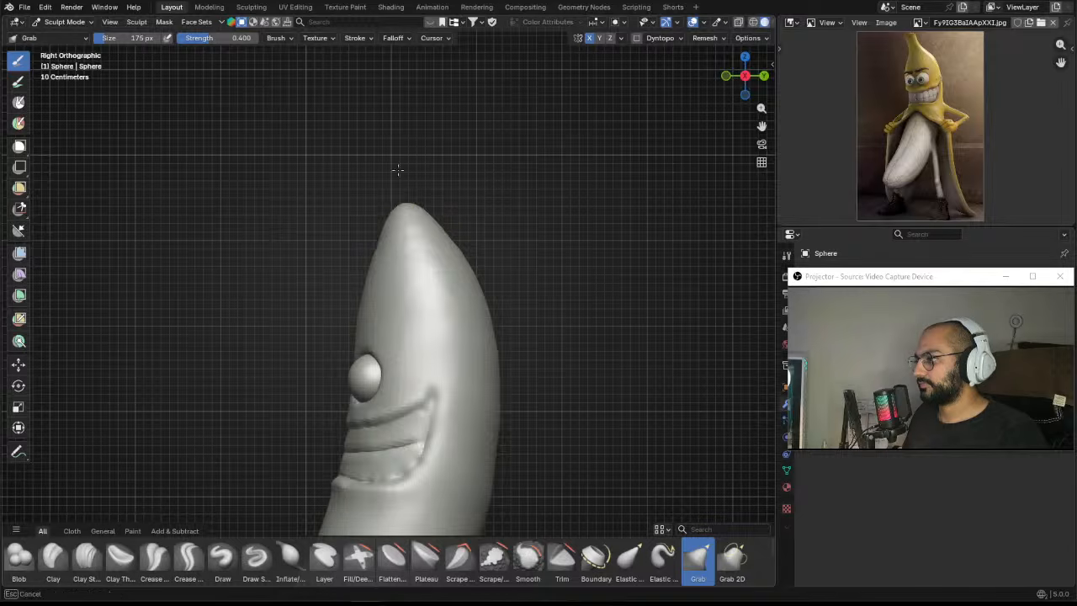
drag(400, 175, 400, 95)
Step: Narrow the stem and its transition into the head with the Grab brush at 256 and 144 px
key(f)
click(413, 221)
mouse_move(422, 219)
mouse_down()
mouse_move(433, 226)
mouse_move(423, 226)
mouse_up()
middle_drag(417, 227, 515, 232)
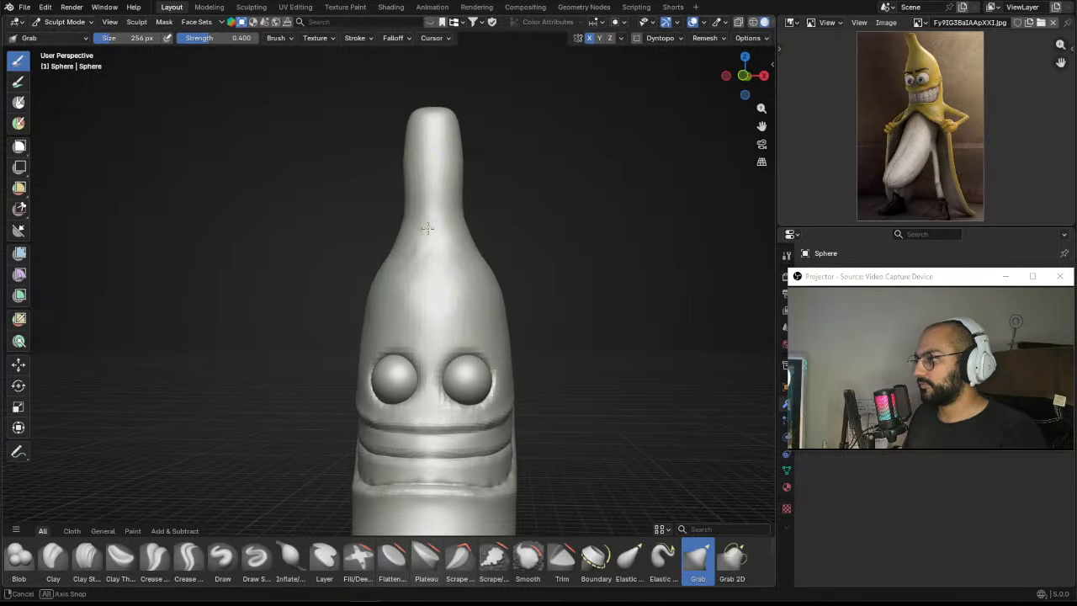
middle_drag(427, 228, 435, 228)
drag(415, 212, 429, 210)
key(f)
click(424, 201)
drag(413, 171, 411, 161)
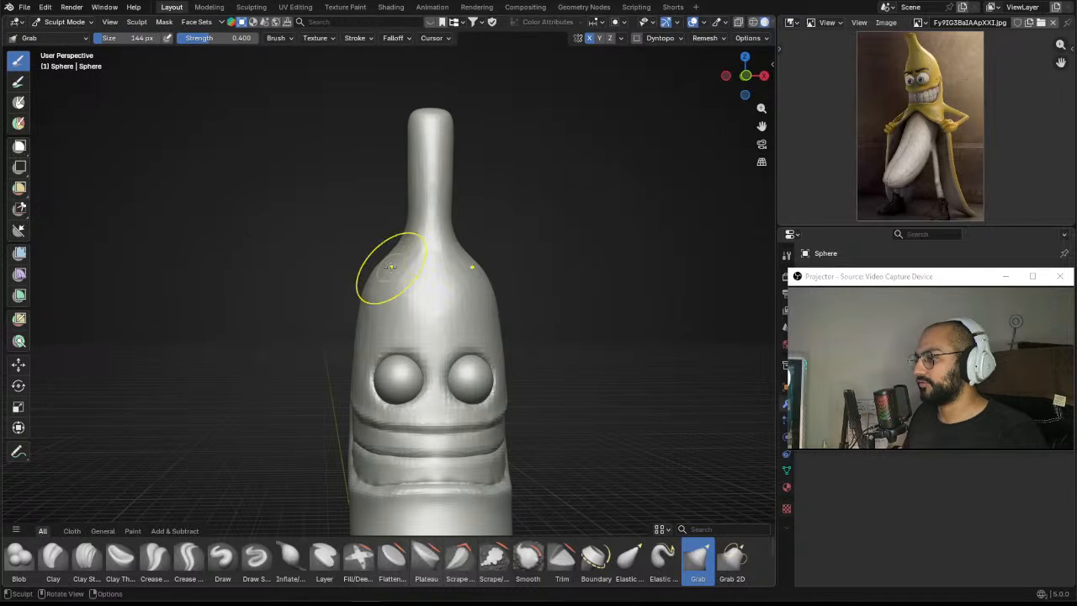
Step: Reshape the shoulders of the head below the stem with the Grab brush
key(f)
key(f)
drag(374, 277, 374, 279)
click(373, 278)
middle_drag(357, 273, 393, 271)
drag(346, 288, 341, 288)
key(f)
mouse_move(366, 267)
middle_down()
mouse_move(423, 267)
mouse_move(389, 233)
middle_up()
click(372, 265)
Step: Flatten the rounded tip of the stem with a 244 px Grab brush
key(KP_3)
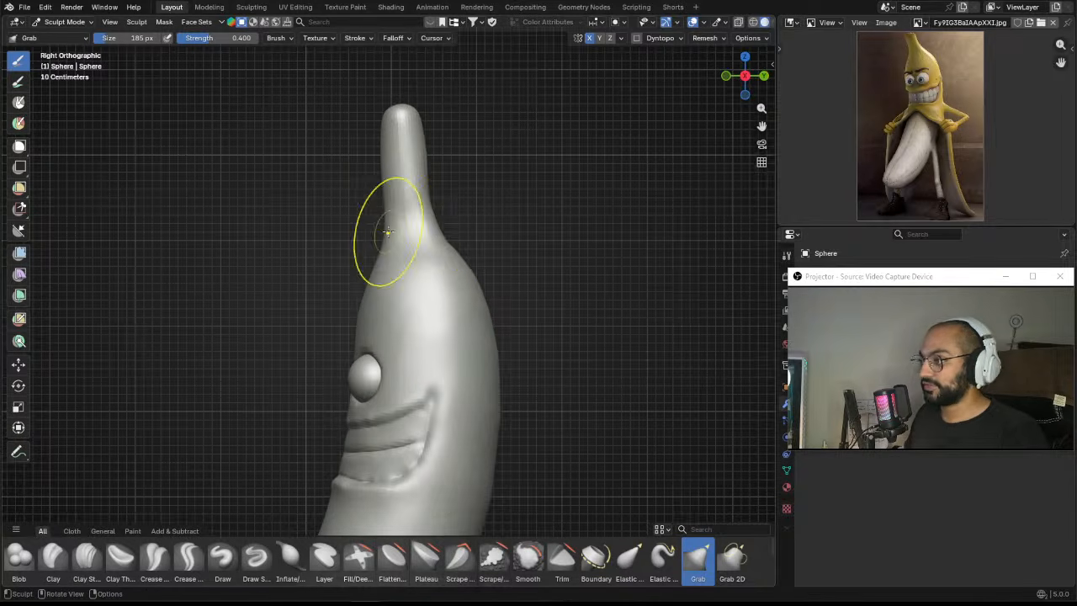
shift+scroll(445, 236, up, 4)
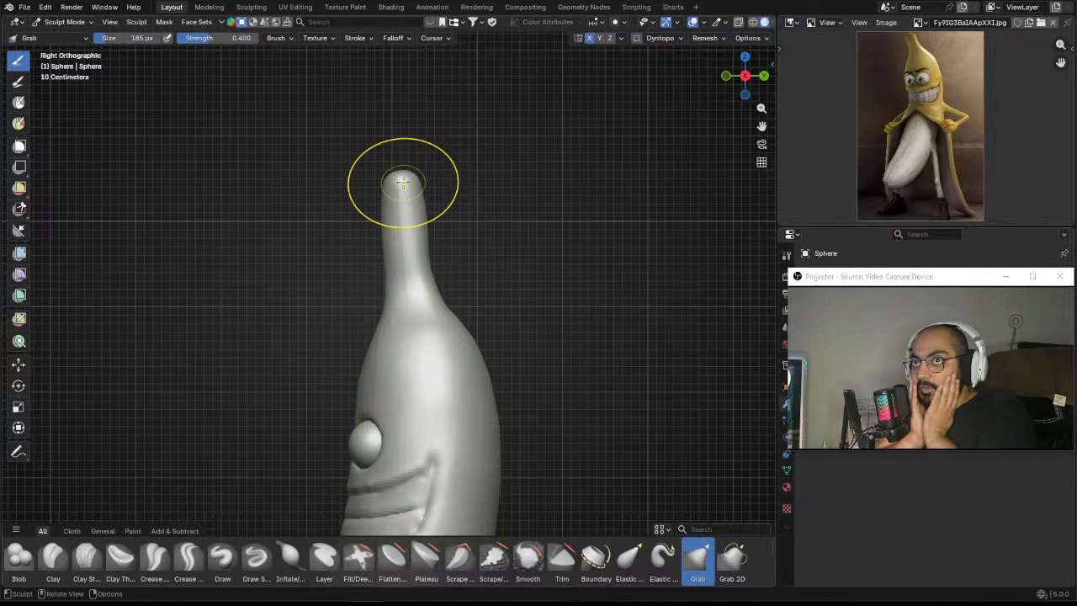
mouse_move(420, 199)
shift+middle_down()
mouse_move(433, 273)
mouse_move(452, 298)
mouse_move(426, 280)
mouse_move(457, 261)
mouse_move(383, 266)
mouse_move(449, 236)
mouse_move(463, 243)
mouse_move(417, 242)
mouse_move(446, 246)
mouse_move(437, 207)
shift+middle_up()
middle_drag(435, 247, 425, 216)
key(f)
click(399, 225)
drag(400, 206, 405, 203)
Step: Adjust the stem's overall placement on the head with a 455 px Grab brush
mouse_move(445, 181)
ctrl+middle_down()
mouse_move(442, 238)
mouse_move(426, 236)
ctrl+middle_up()
mouse_move(437, 210)
shift+middle_down()
mouse_move(437, 161)
mouse_move(448, 263)
mouse_move(434, 218)
shift+middle_up()
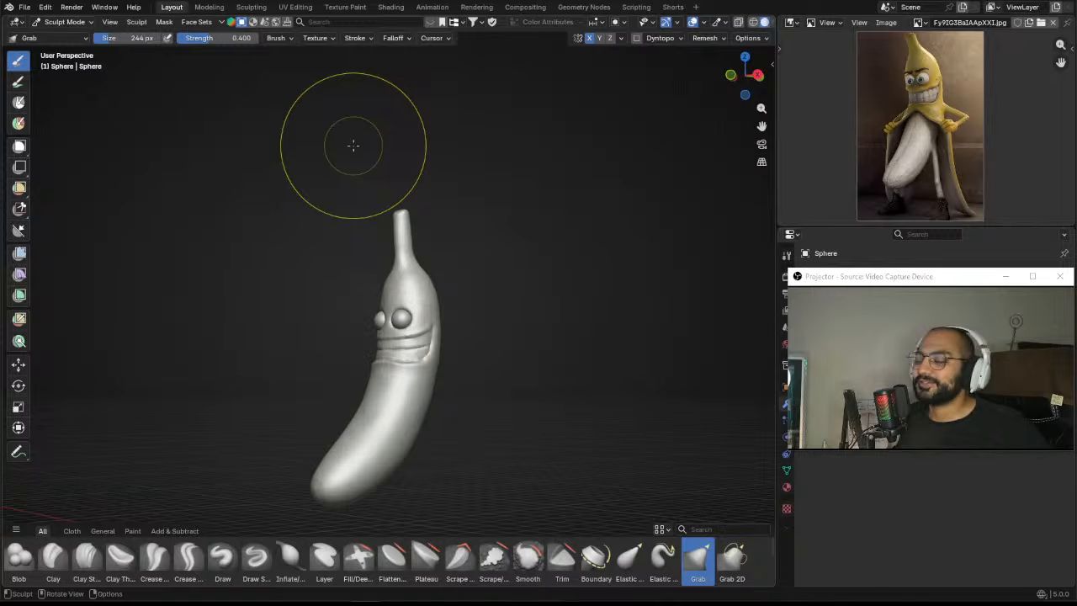
ctrl+middle_drag(443, 272, 433, 241)
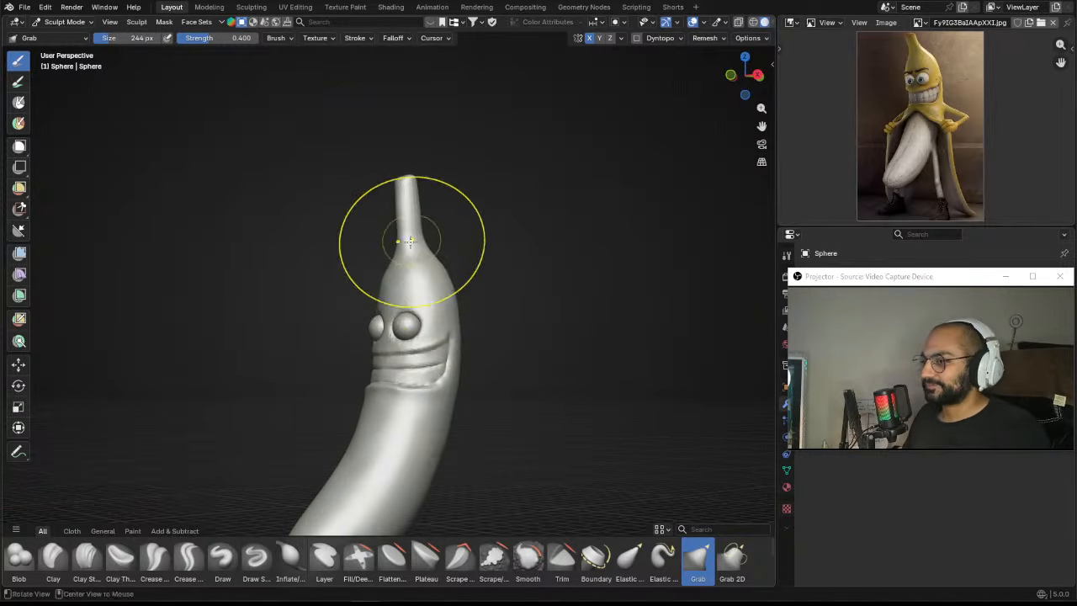
middle_drag(432, 283, 431, 228)
key(f)
click(480, 196)
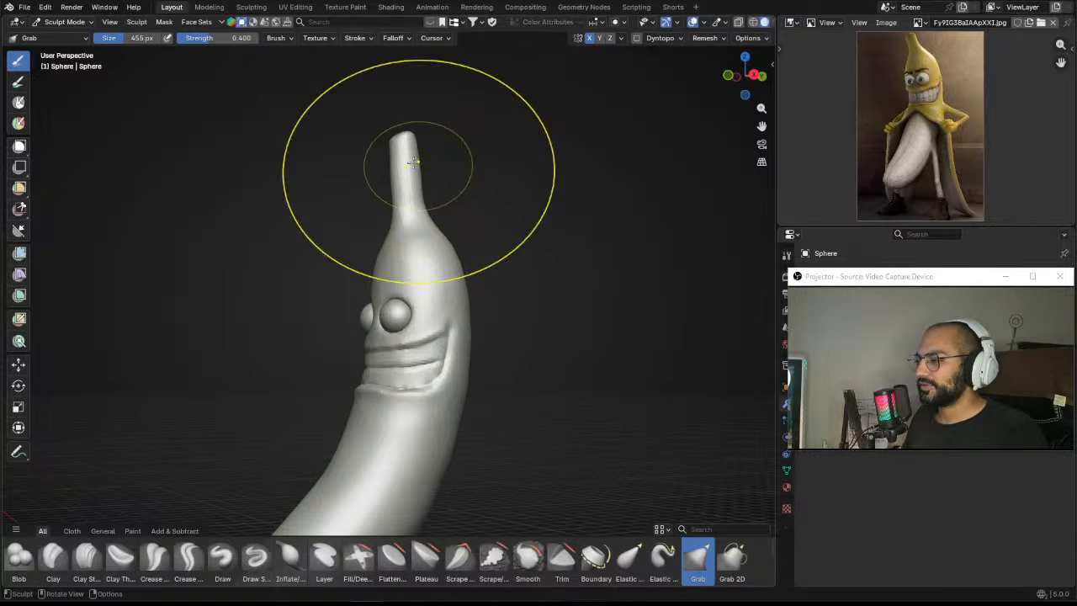
mouse_move(413, 162)
mouse_down()
mouse_move(405, 195)
mouse_move(407, 177)
mouse_up()
Step: Refine the taper between the head and the stem's base with large Grab brushes, including 382 px
middle_drag(437, 221, 497, 235)
mouse_move(471, 244)
ctrl+middle_down()
mouse_move(428, 219)
mouse_move(452, 221)
ctrl+middle_up()
key(f)
click(399, 221)
drag(381, 221, 392, 244)
middle_drag(370, 236, 401, 229)
key(f)
click(378, 220)
drag(364, 216, 370, 224)
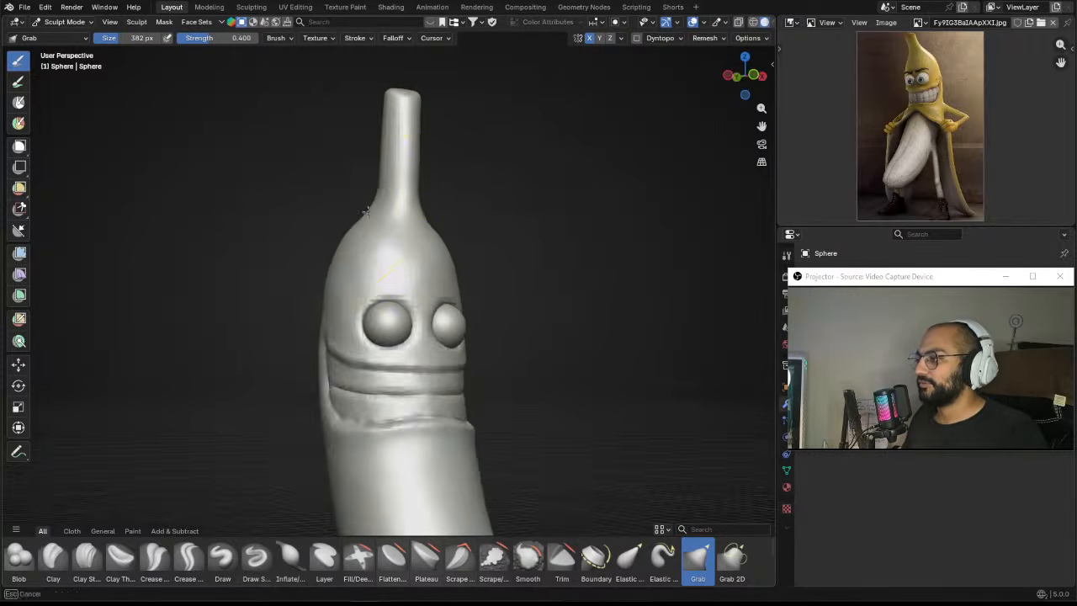
Step: In the right orthographic view, tilt the stem forward toward the face side with a large Grab brush
middle_drag(375, 231, 413, 230)
key(f)
click(394, 225)
middle_drag(336, 227, 374, 147)
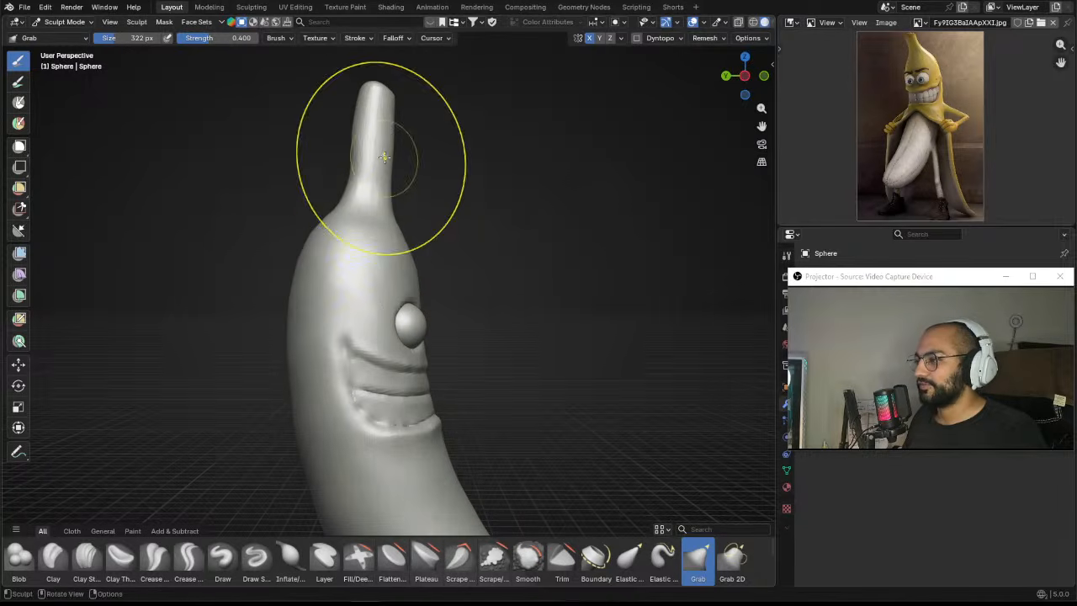
key(KP_3)
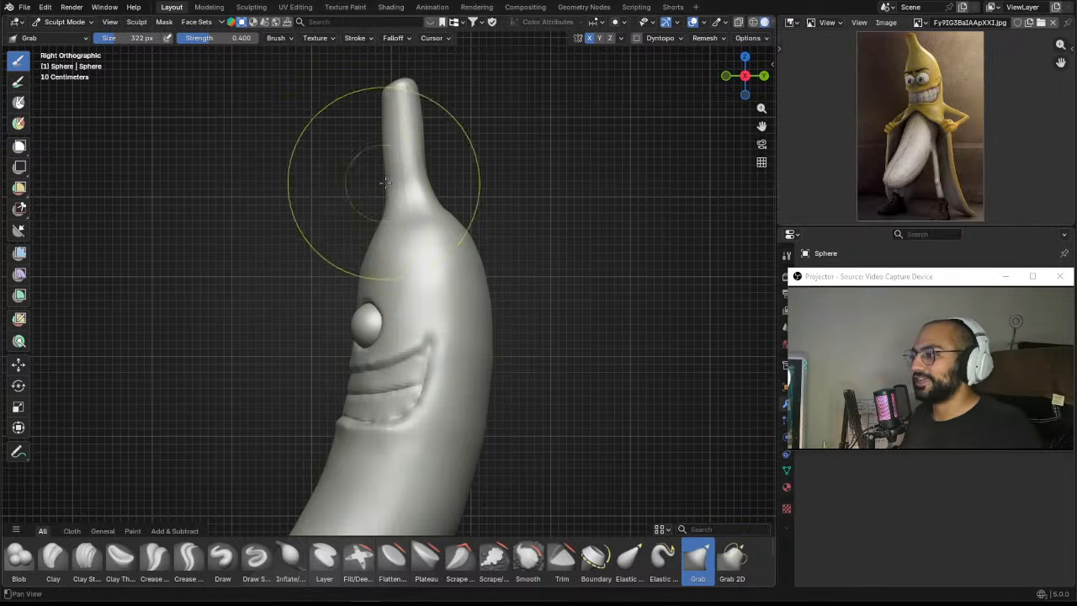
shift+middle_drag(385, 182, 399, 250)
key(bracketright)
key(bracketright)
drag(417, 158, 384, 182)
Step: Refine the front and back contours of the tilted stem with the Grab brush at 219 and 185 px
key(f)
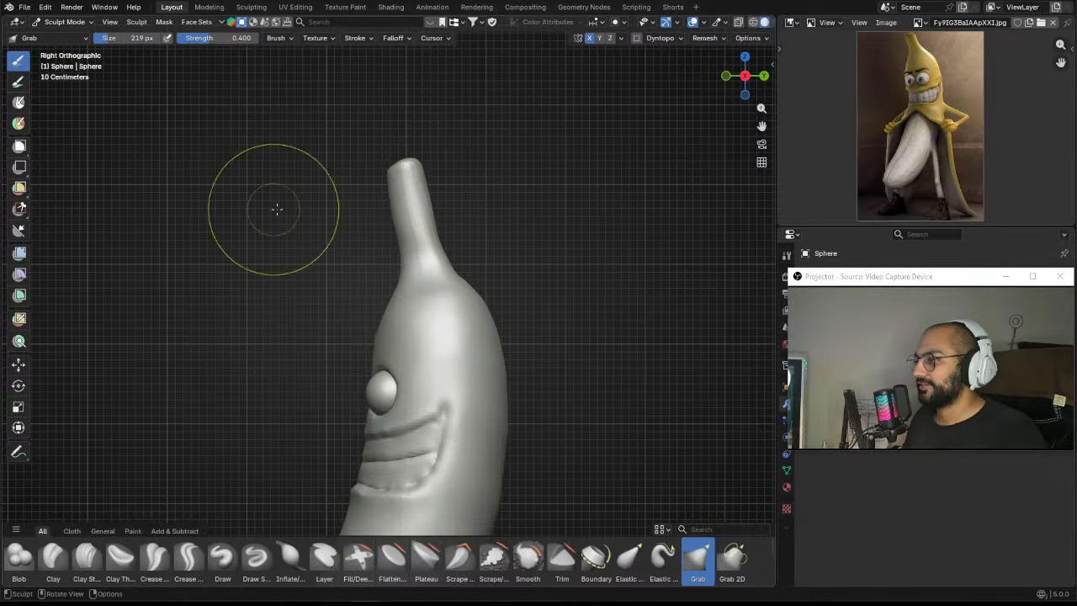
click(339, 211)
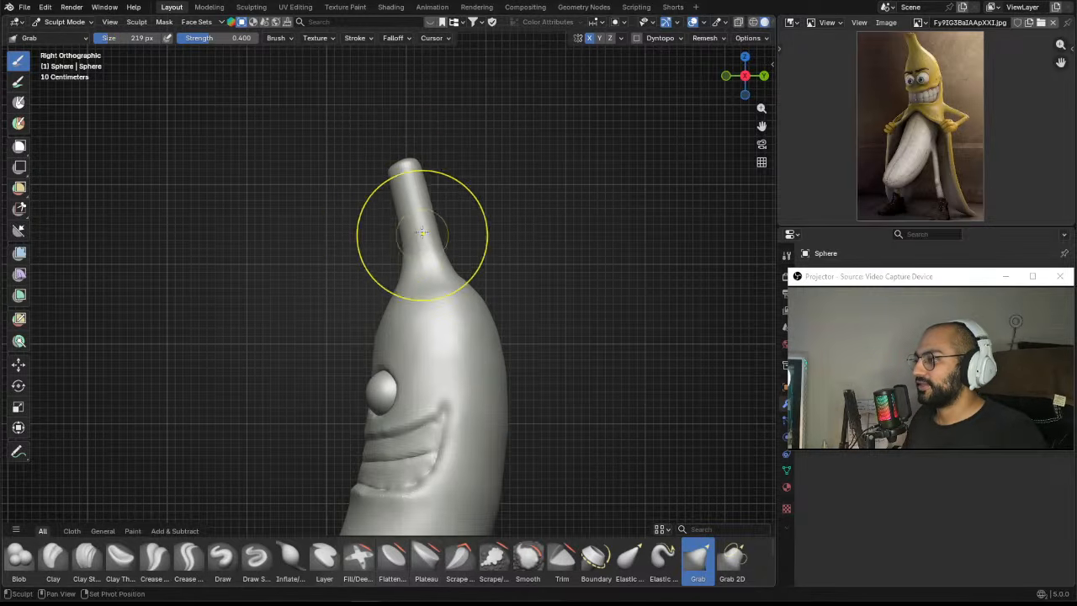
middle_drag(426, 244, 426, 200)
drag(377, 209, 412, 236)
drag(473, 211, 462, 221)
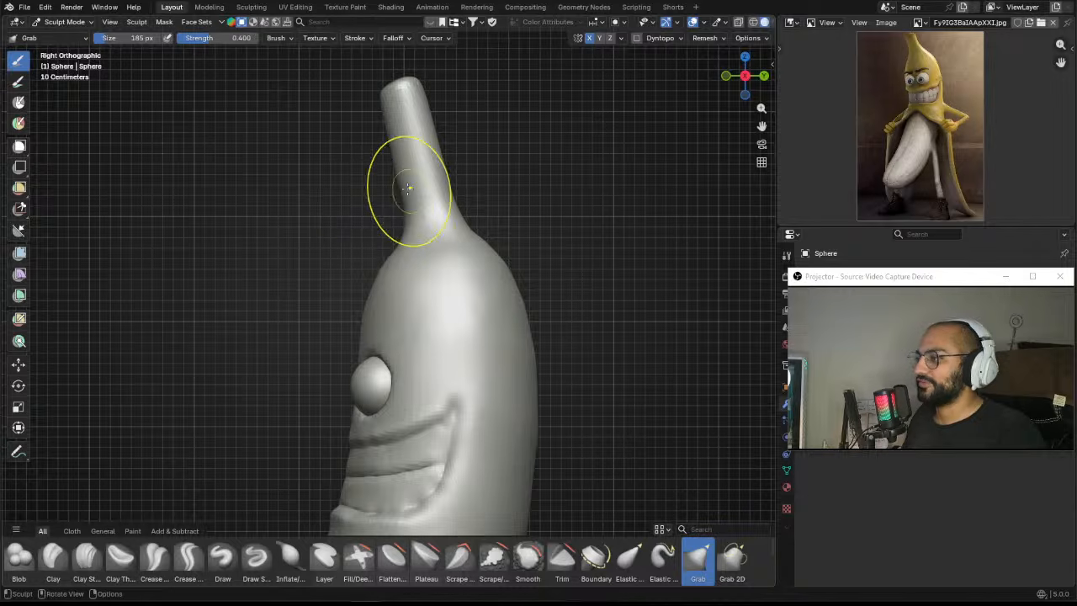
Step: Refine the line between the teeth rows and the mouth's corner with the Grab brush at 138 and 50 px
scroll(401, 181, down, 2)
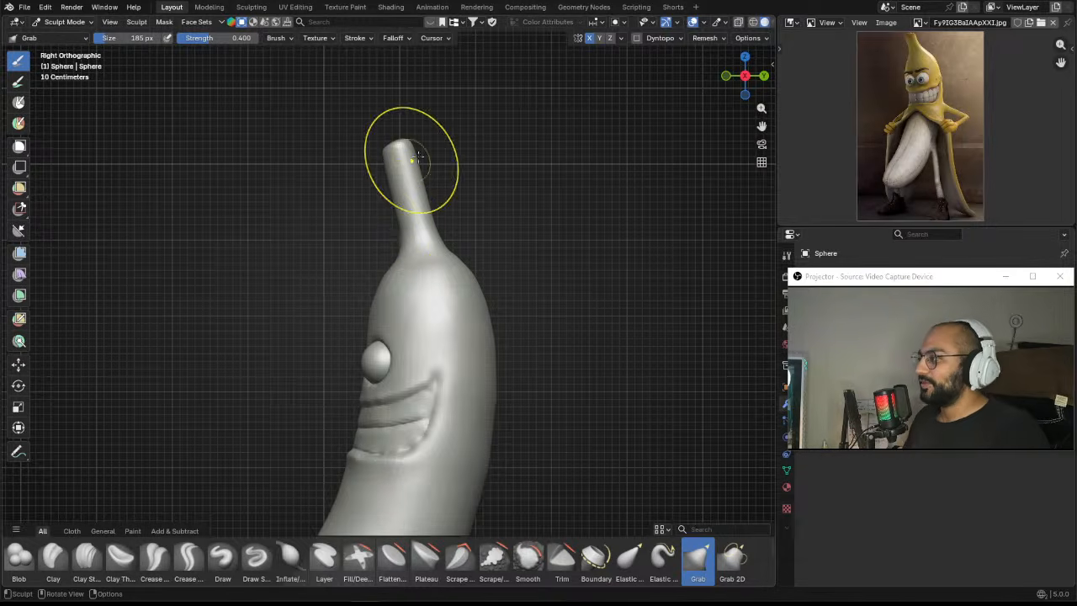
mouse_move(409, 156)
middle_down()
mouse_move(417, 263)
mouse_move(471, 182)
middle_up()
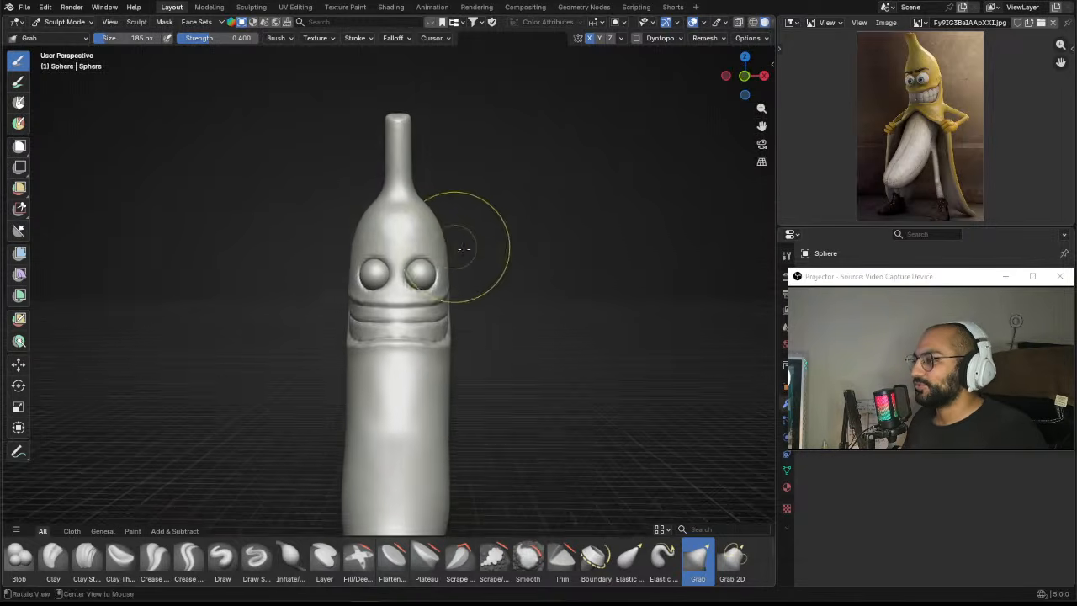
mouse_move(463, 247)
middle_down()
mouse_move(459, 192)
mouse_move(476, 238)
middle_up()
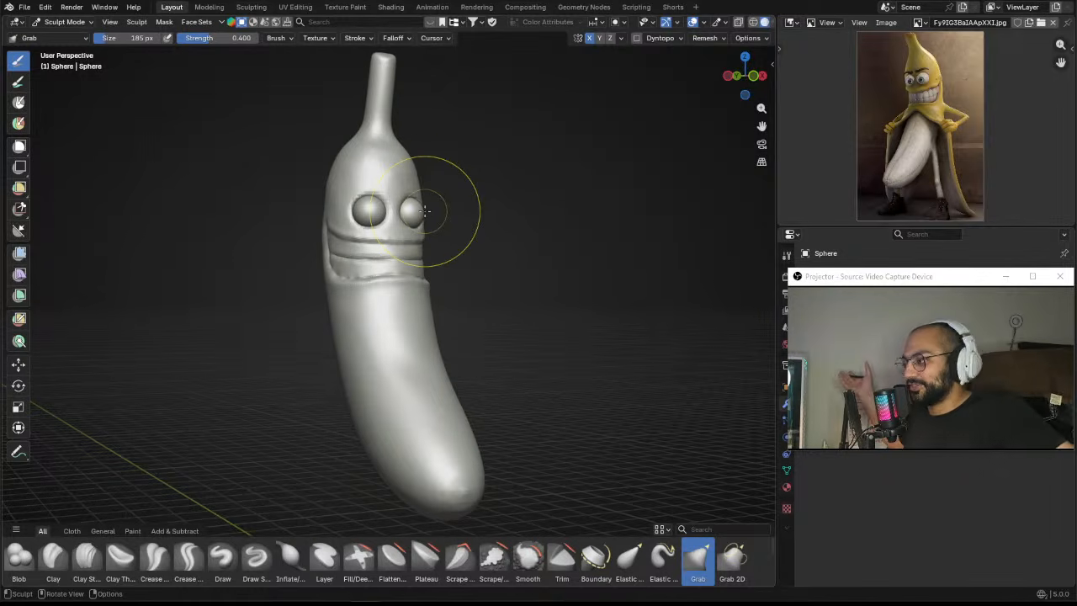
mouse_move(76, 132)
ctrl+middle_down()
mouse_move(334, 243)
mouse_move(292, 227)
ctrl+middle_up()
mouse_move(455, 252)
ctrl+middle_down()
mouse_move(362, 301)
mouse_move(320, 287)
mouse_move(421, 247)
mouse_move(457, 253)
ctrl+middle_up()
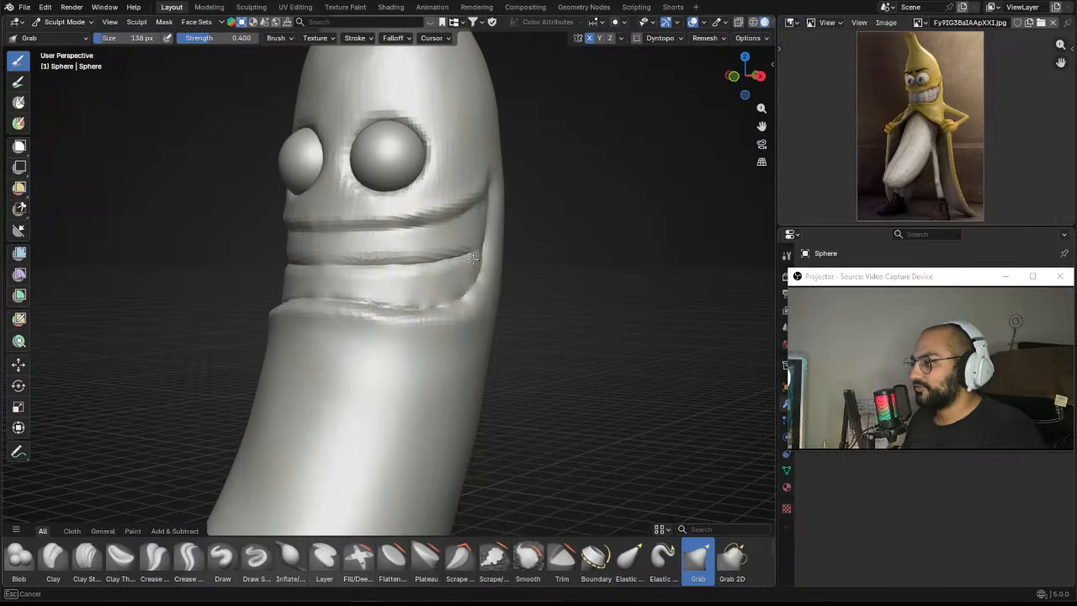
key(f)
click(453, 242)
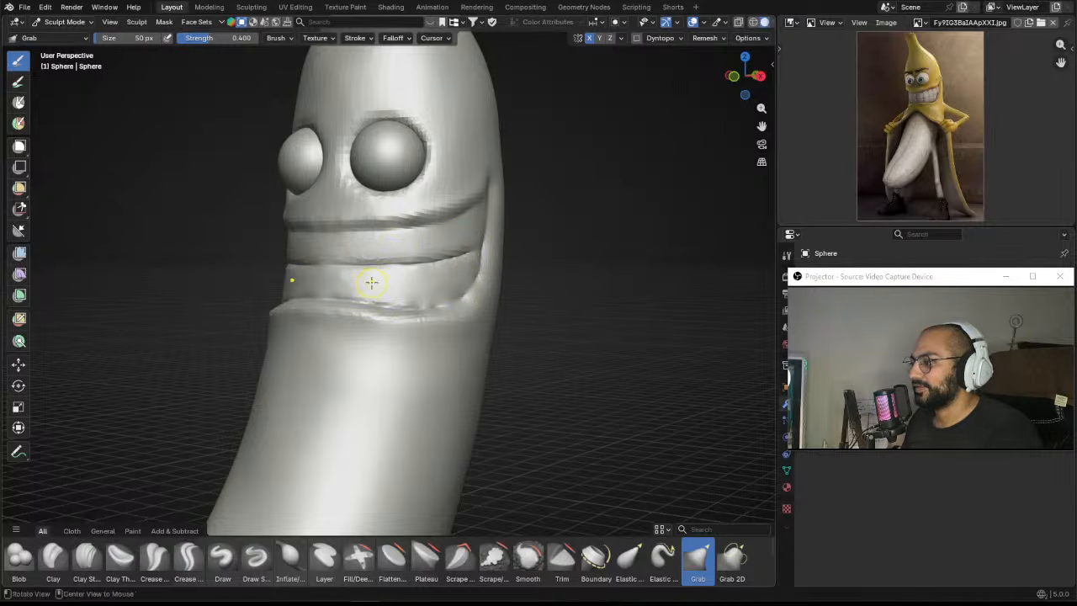
mouse_move(371, 282)
middle_down()
mouse_move(314, 289)
mouse_move(288, 278)
mouse_move(328, 276)
middle_up()
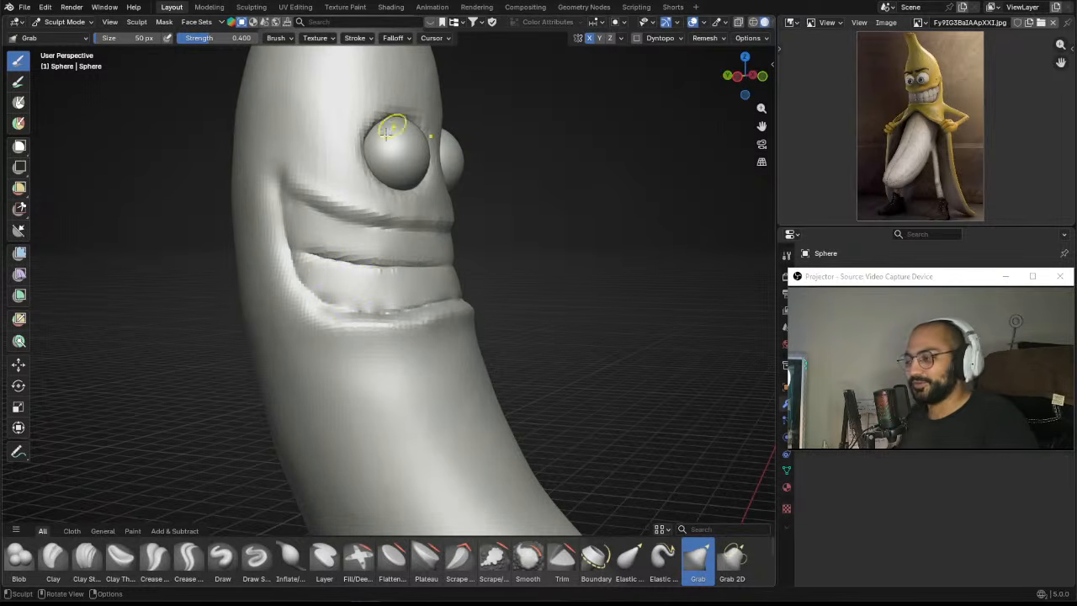
Step: Examine the body's lower half from the front, above and the side to judge where the legs should attach
scroll(392, 228, down, 5)
mouse_move(364, 238)
middle_down()
mouse_move(390, 229)
mouse_move(311, 290)
middle_up()
shift+middle_drag(320, 282, 341, 206)
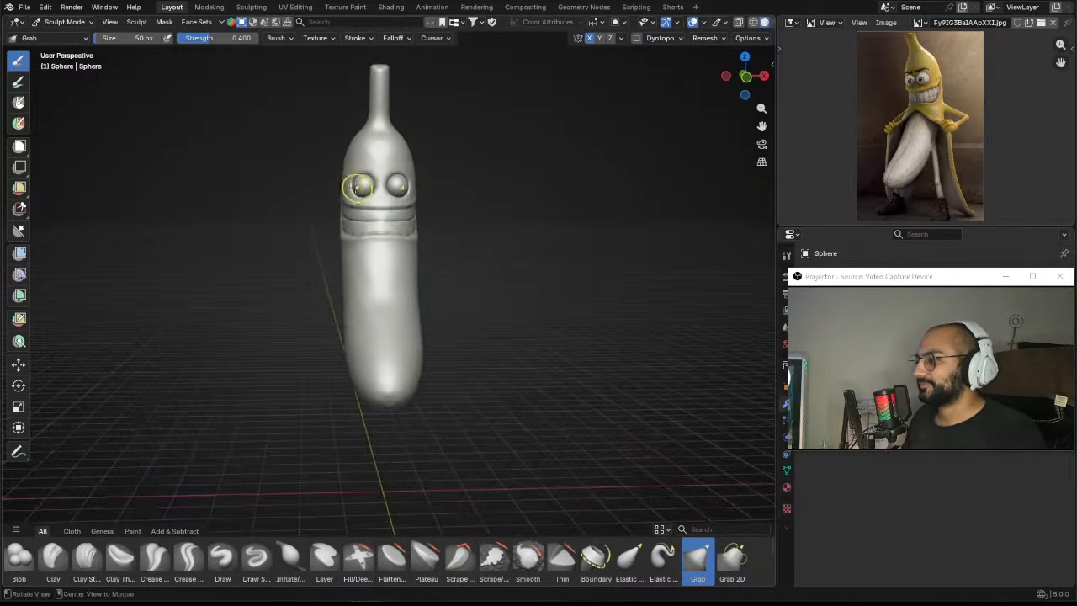
middle_drag(450, 286, 436, 318)
key(f)
click(430, 272)
middle_drag(430, 272, 423, 286)
key(f)
click(400, 278)
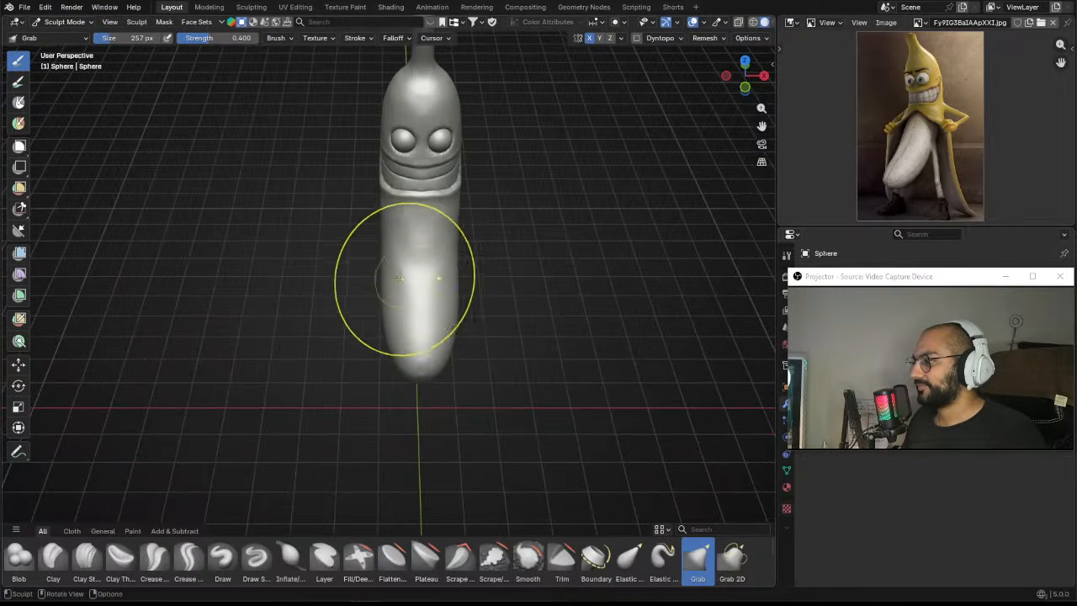
middle_drag(335, 281, 236, 248)
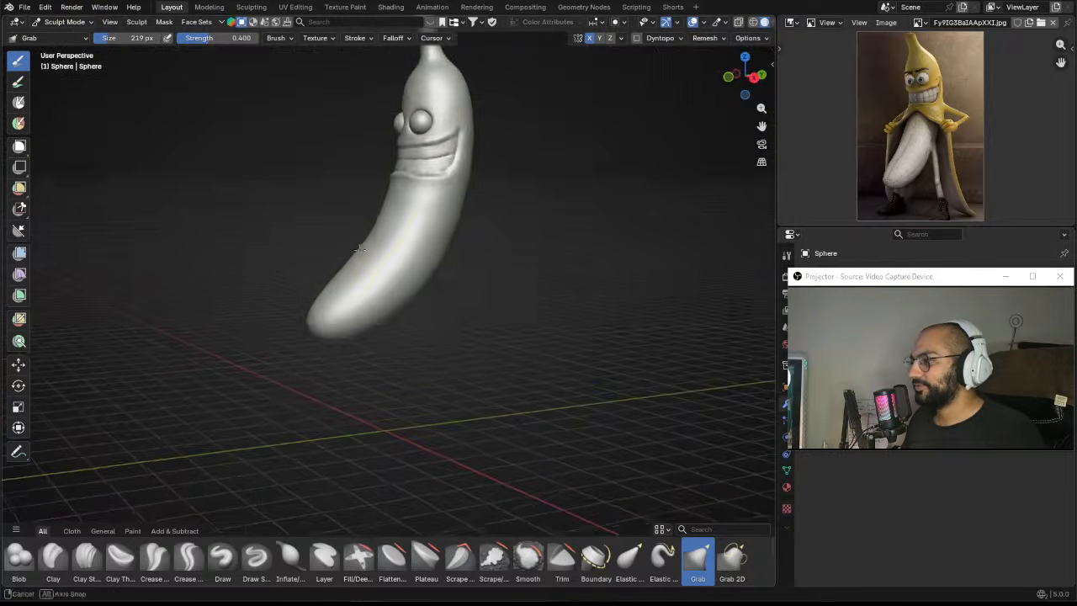
scroll(442, 244, up, 2)
middle_drag(442, 245, 427, 240)
Step: Mask a small round spot on each side of the lower body for the leg attachments and invert the mask
key(f)
click(411, 194)
key(f)
click(431, 233)
mouse_move(412, 193)
shift+middle_down()
mouse_move(401, 303)
mouse_move(419, 327)
mouse_move(457, 329)
mouse_move(421, 281)
mouse_move(453, 279)
mouse_move(442, 229)
mouse_move(529, 277)
mouse_move(428, 269)
mouse_move(429, 287)
mouse_move(437, 265)
shift+middle_up()
scroll(454, 268, down, 3)
scroll(452, 211, up, 5)
key(m)
scroll(521, 310, down, 3)
key(ctrl+i)
Step: Pull two long straight legs down to the ground from the unmasked spots with large Grab brushes, including 337 and 396 px
key(g)
scroll(434, 219, up, 3)
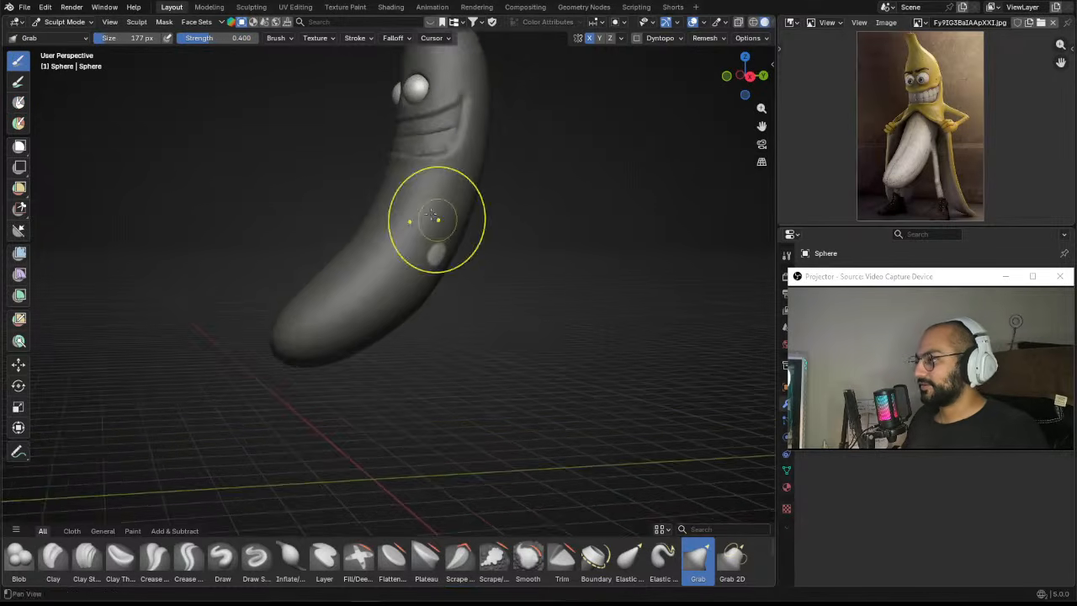
scroll(399, 314, down, 2)
shift+middle_drag(398, 314, 390, 291)
drag(419, 246, 447, 510)
drag(420, 307, 428, 377)
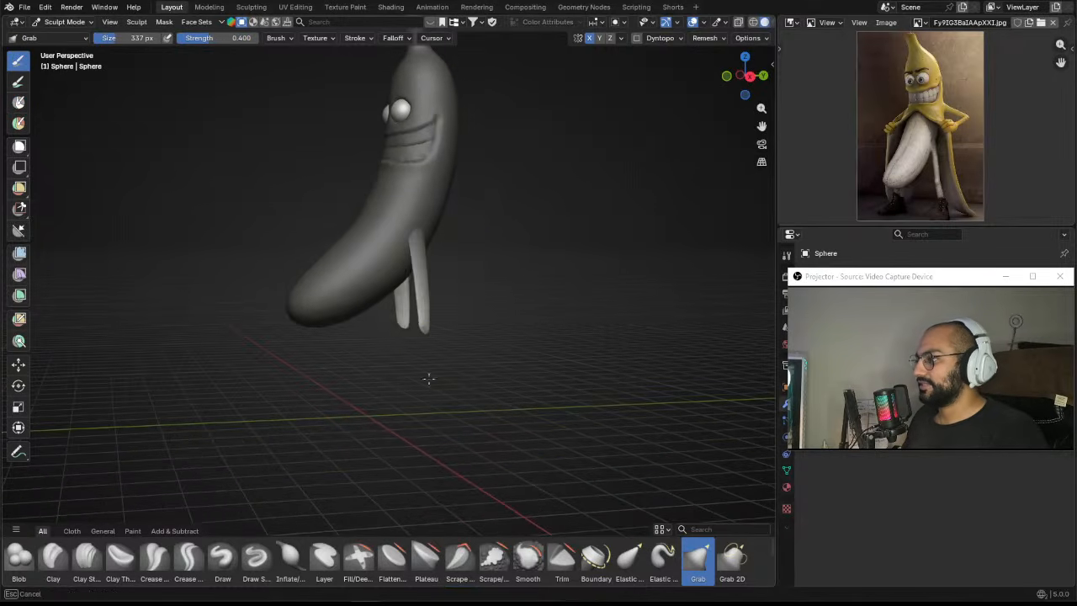
drag(422, 339, 426, 454)
key(f)
click(415, 328)
drag(415, 325, 413, 438)
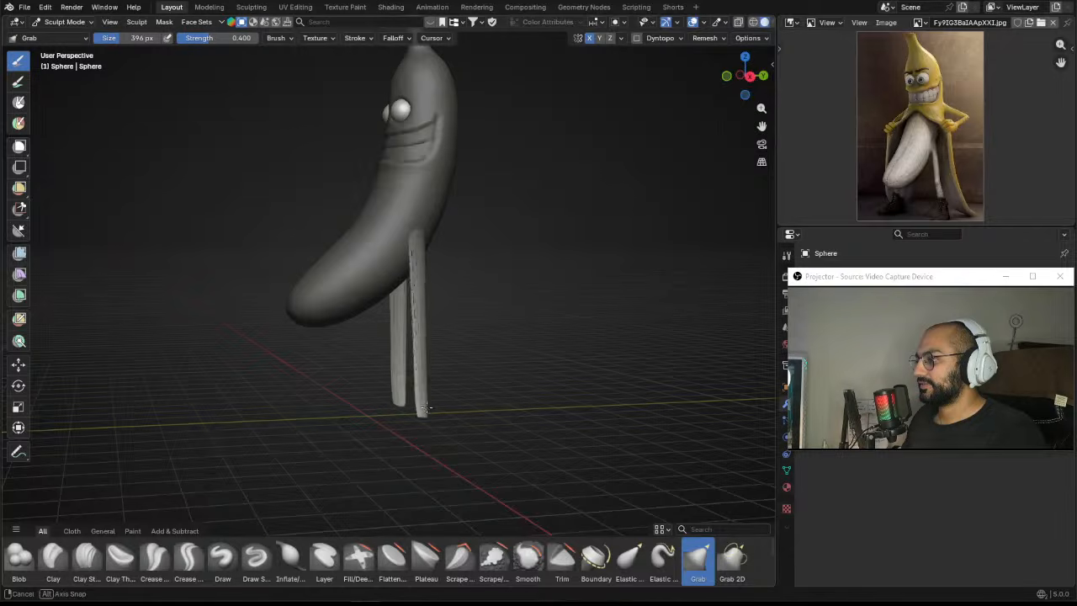
Step: Thicken the stretched legs with a 411 px Inflate/Deflate brush at 0.500 strength
mouse_move(413, 438)
middle_down()
mouse_move(516, 401)
mouse_move(477, 219)
middle_up()
key(i)
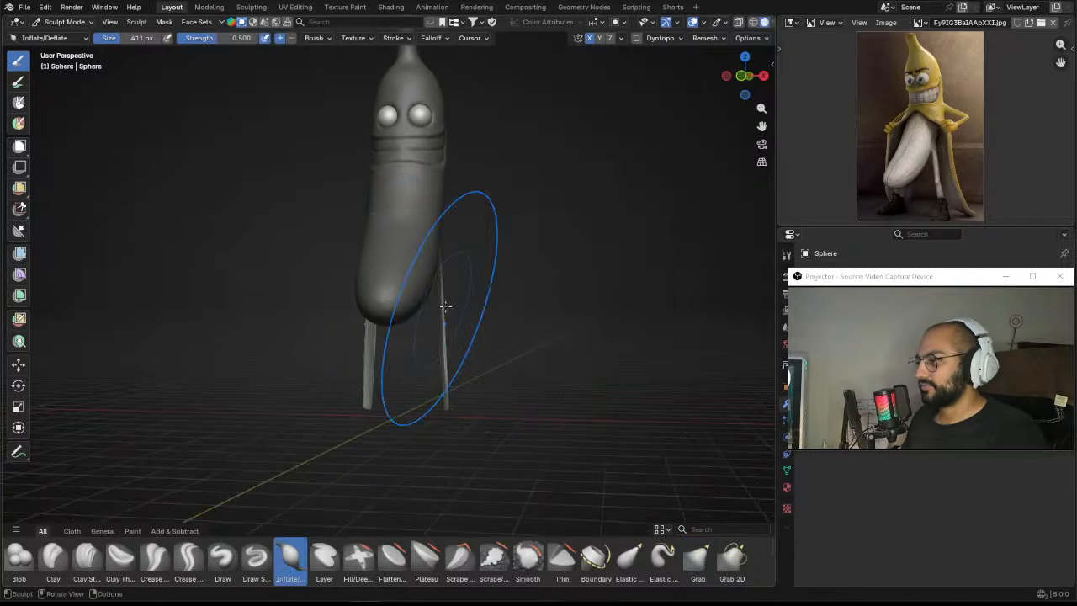
drag(456, 356, 451, 370)
middle_drag(451, 370, 423, 372)
drag(428, 357, 435, 316)
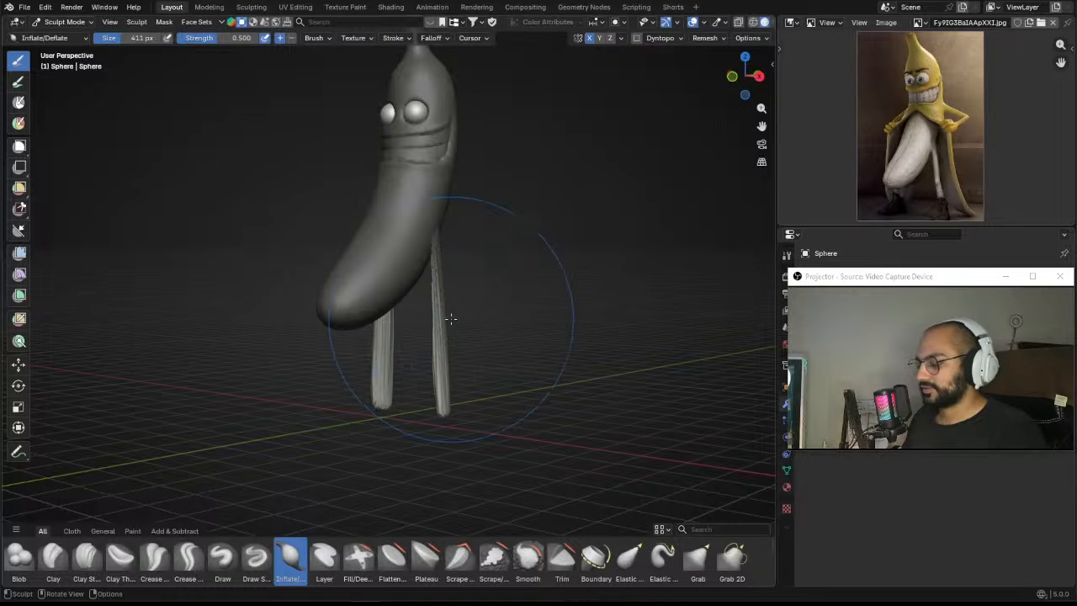
Step: Clear the mask and smooth the streaky surface of both legs with smaller brushes, including 149 px
key(alt+m)
key(ctrl+z)
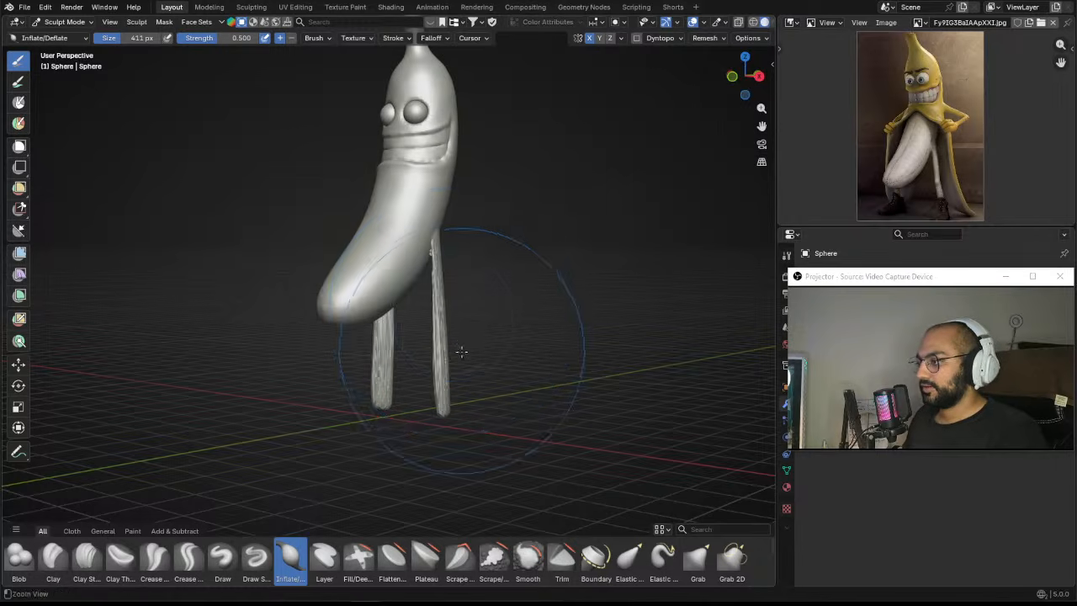
ctrl+middle_drag(461, 351, 474, 291)
key(f)
click(452, 243)
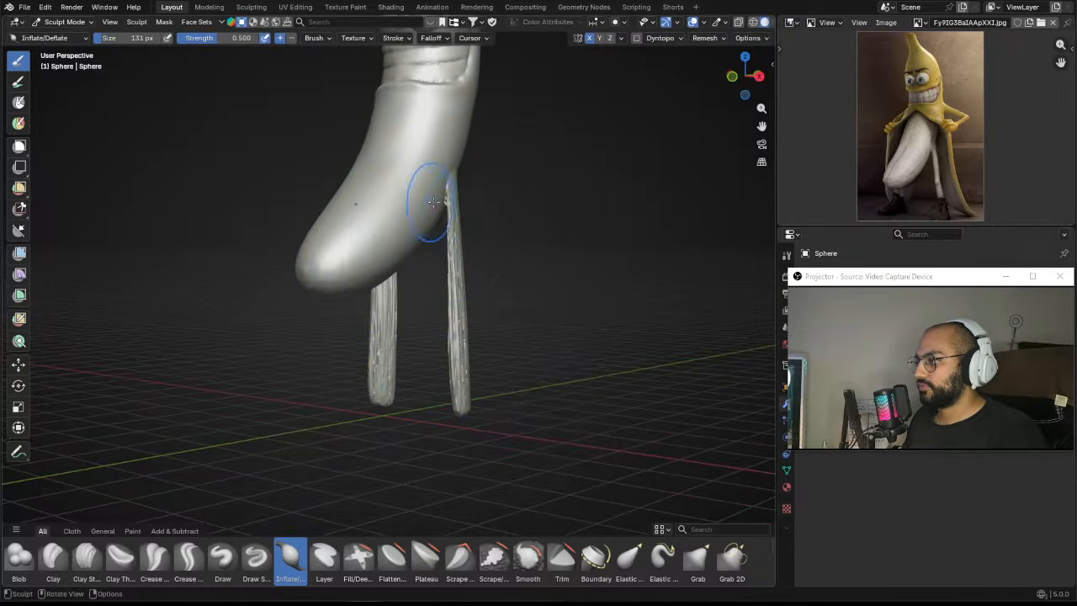
shift+drag(463, 374, 455, 335)
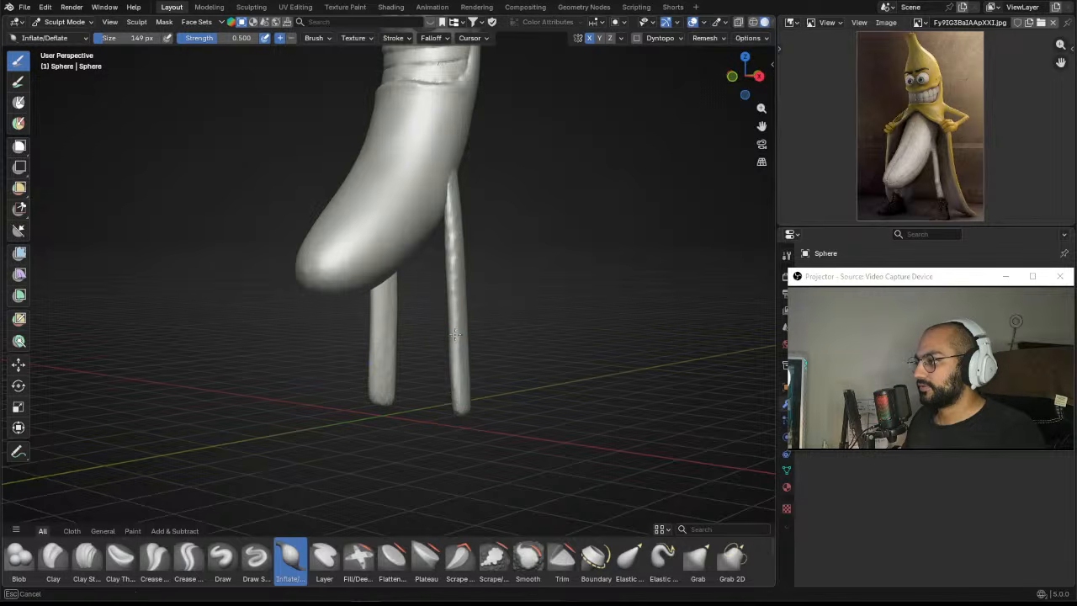
middle_drag(463, 371, 457, 162)
middle_drag(397, 295, 341, 212)
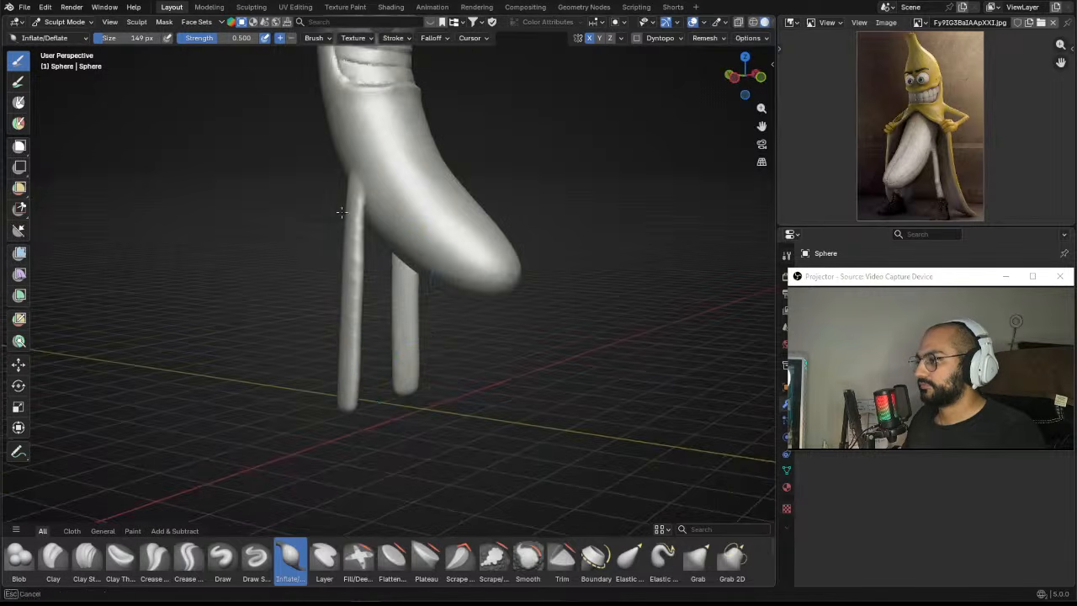
middle_drag(406, 363, 412, 286)
middle_drag(512, 263, 291, 262)
Step: Bend the legs forward at the knees with the Grab brush, including a size of 173 px
mouse_move(425, 210)
shift+middle_down()
mouse_move(433, 283)
mouse_move(383, 261)
mouse_move(425, 358)
mouse_move(474, 362)
mouse_move(442, 312)
shift+middle_up()
key(g)
drag(385, 345, 385, 345)
drag(424, 364, 404, 366)
key(f)
click(392, 337)
drag(417, 311, 424, 309)
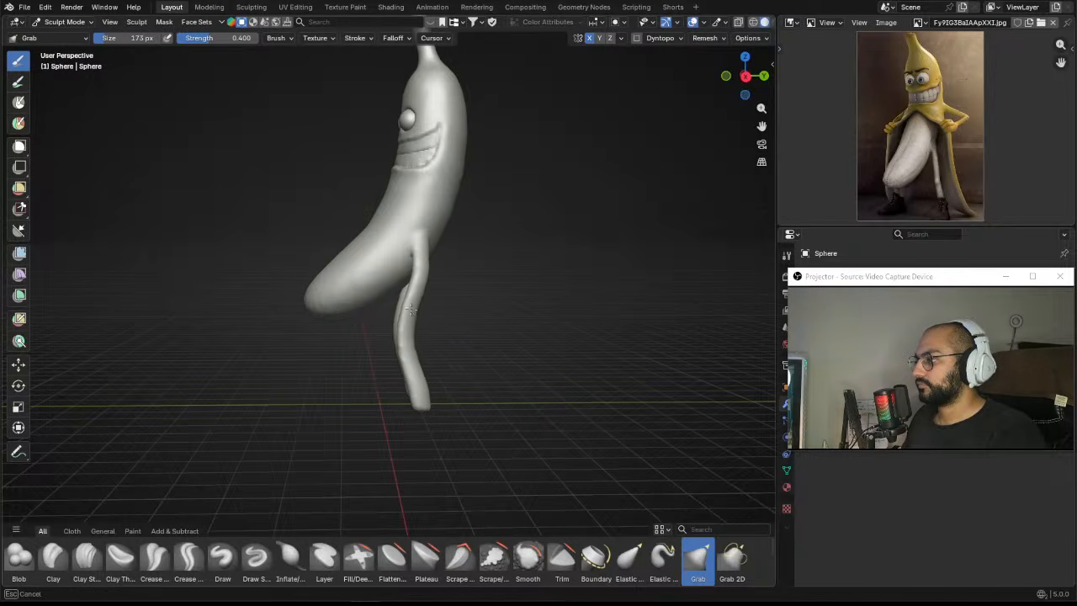
Step: Refine the upper legs and the knee curve from the side with a 180 px Grab brush
mouse_move(423, 405)
middle_down()
mouse_move(420, 312)
mouse_move(487, 305)
mouse_move(464, 269)
middle_up()
scroll(471, 337, up, 2)
scroll(464, 267, up, 1)
key(f)
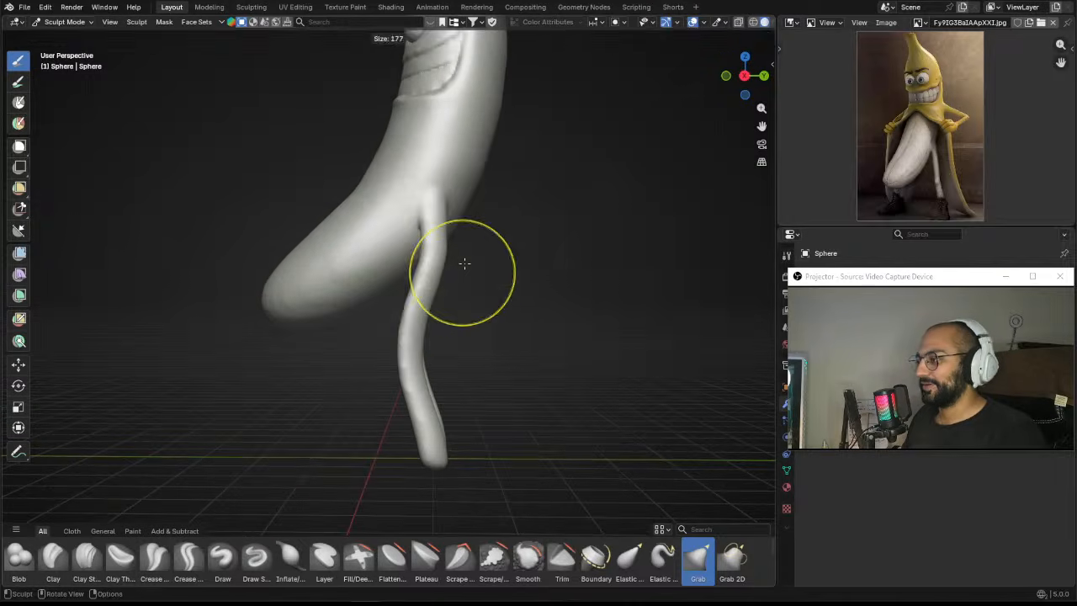
click(473, 264)
drag(435, 266, 415, 262)
middle_drag(415, 262, 444, 272)
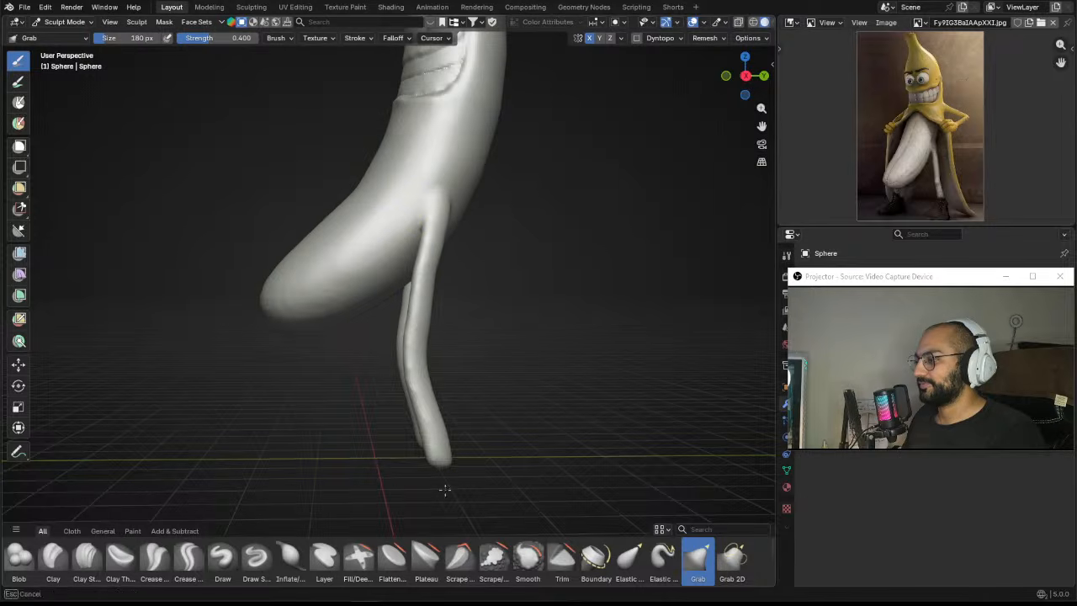
Step: In the front orthographic view, spread the legs slightly outward with large Grab brushes, including 342 px
mouse_move(443, 490)
middle_down()
mouse_move(530, 429)
mouse_move(566, 423)
middle_up()
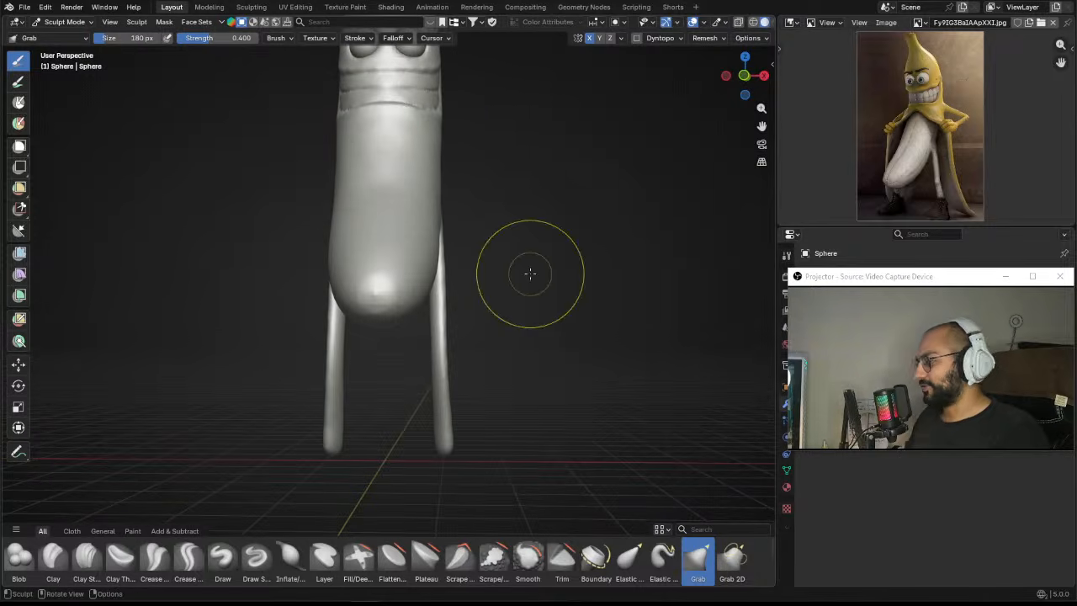
key(KP_3)
key(KP_1)
scroll(419, 326, down, 2)
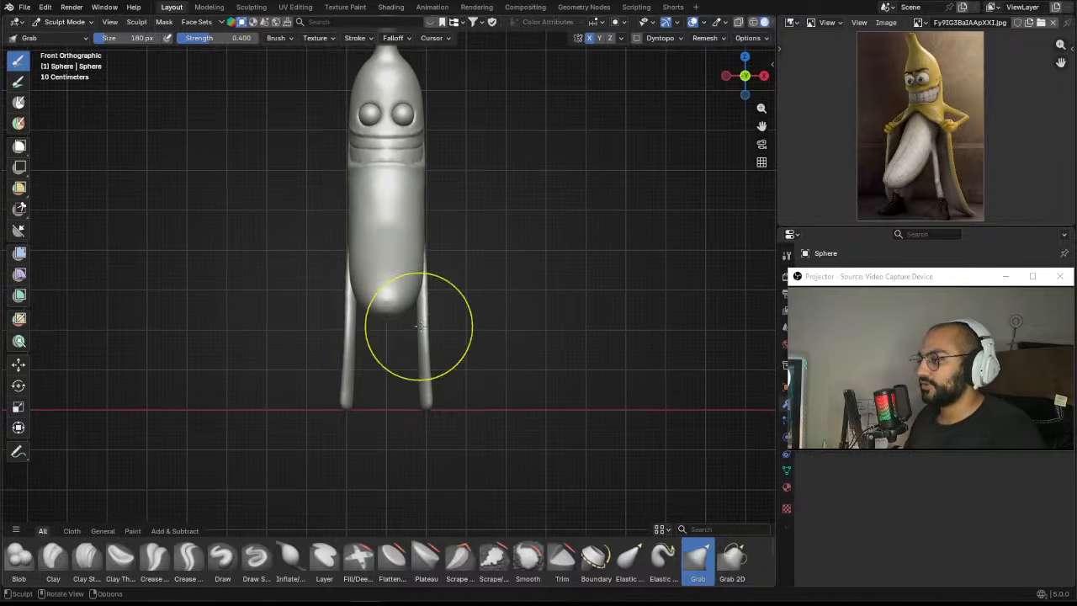
key(f)
click(455, 331)
drag(429, 344, 439, 344)
key(f)
click(466, 381)
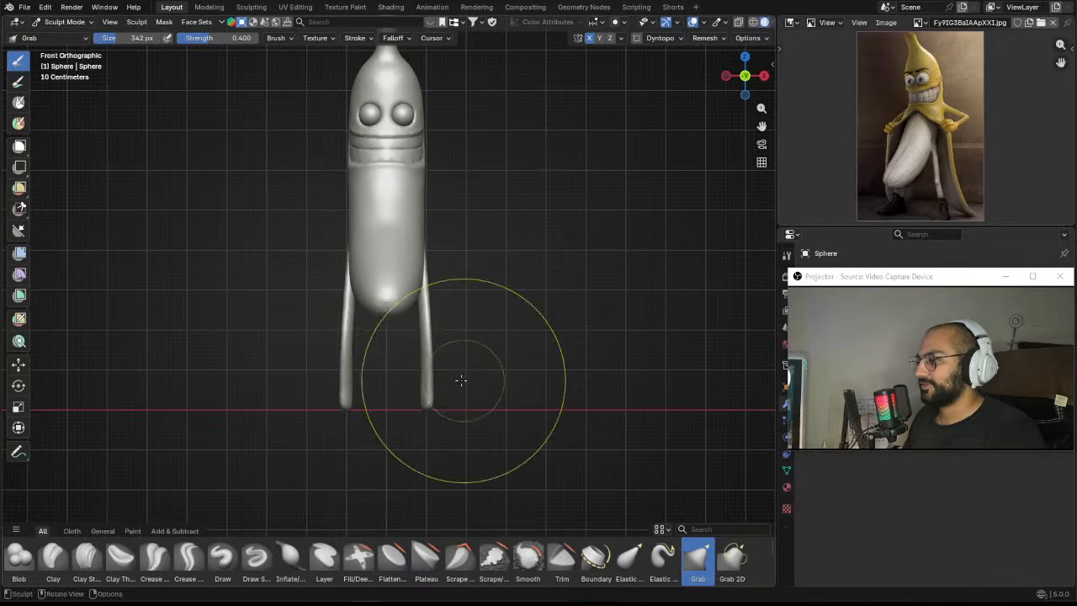
mouse_move(440, 399)
mouse_down()
mouse_move(457, 404)
mouse_move(432, 337)
mouse_up()
Step: Push the upper legs and knees outward with a resized Grab brush
middle_drag(433, 337, 324, 320)
key(f)
click(336, 302)
drag(353, 295, 338, 297)
mouse_move(347, 345)
mouse_down()
mouse_move(335, 344)
mouse_move(334, 431)
mouse_move(469, 389)
mouse_up()
Step: In the right orthographic view, sharpen the forward knee bend and straighten the lower legs with Grab at 135 and 164 px
key(f)
click(335, 383)
scroll(392, 344, up, 3)
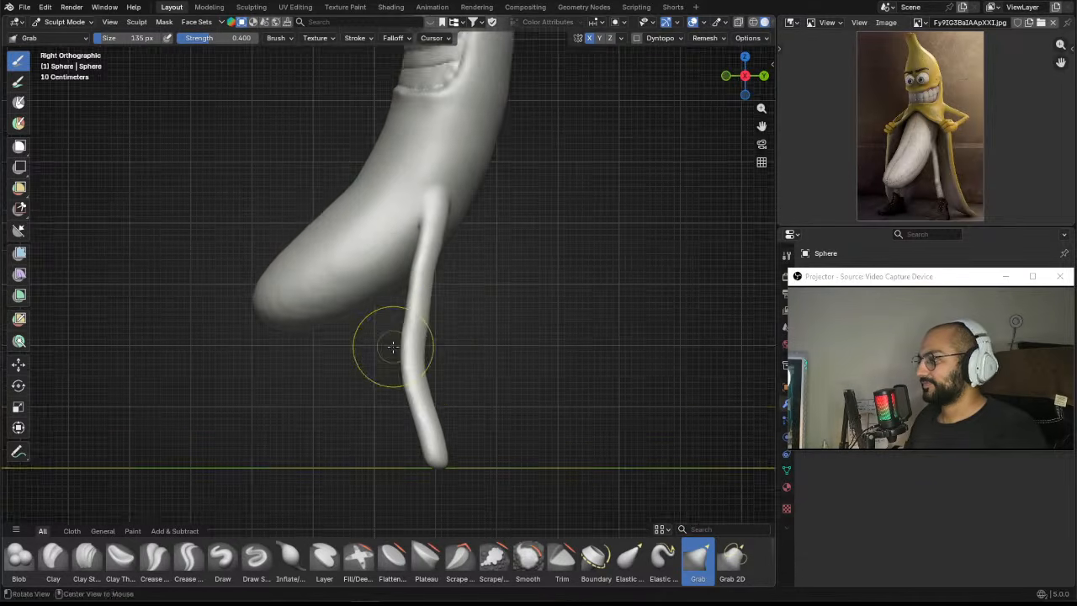
click(430, 294)
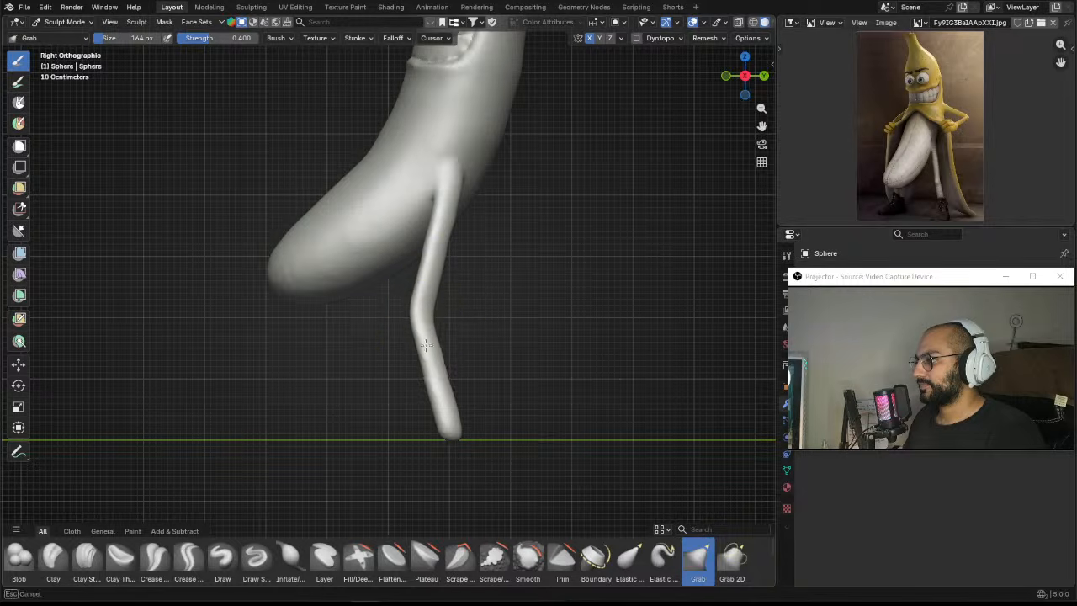
key(f)
click(473, 330)
mouse_move(412, 308)
mouse_down()
mouse_move(431, 309)
mouse_move(413, 373)
mouse_move(440, 469)
mouse_up()
key(f)
click(415, 289)
Step: Refine the contours of the lower legs below the knees with a 71 px Grab brush
mouse_move(440, 468)
middle_down()
mouse_move(516, 404)
mouse_move(531, 372)
middle_up()
ctrl+alt+drag(532, 371, 530, 417)
alt+drag(483, 333, 468, 329)
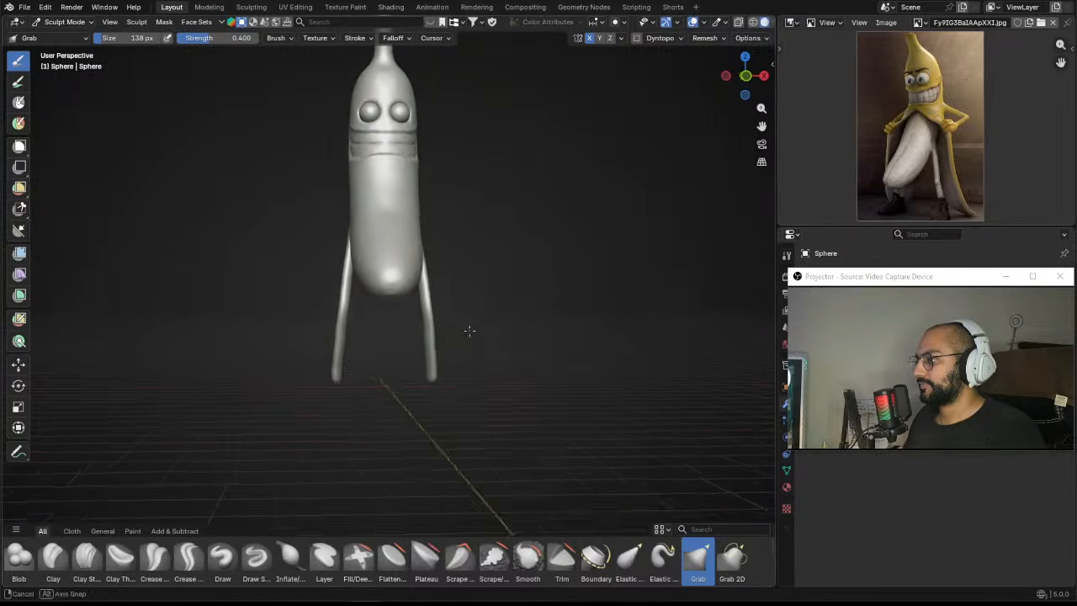
alt+shift+drag(475, 257, 491, 369)
mouse_move(493, 366)
alt+mouse_down()
mouse_move(459, 347)
mouse_move(465, 308)
alt+mouse_up()
mouse_move(477, 317)
alt+mouse_down()
mouse_move(462, 323)
mouse_move(455, 256)
alt+mouse_up()
alt+drag(437, 255, 454, 249)
key(f)
click(440, 247)
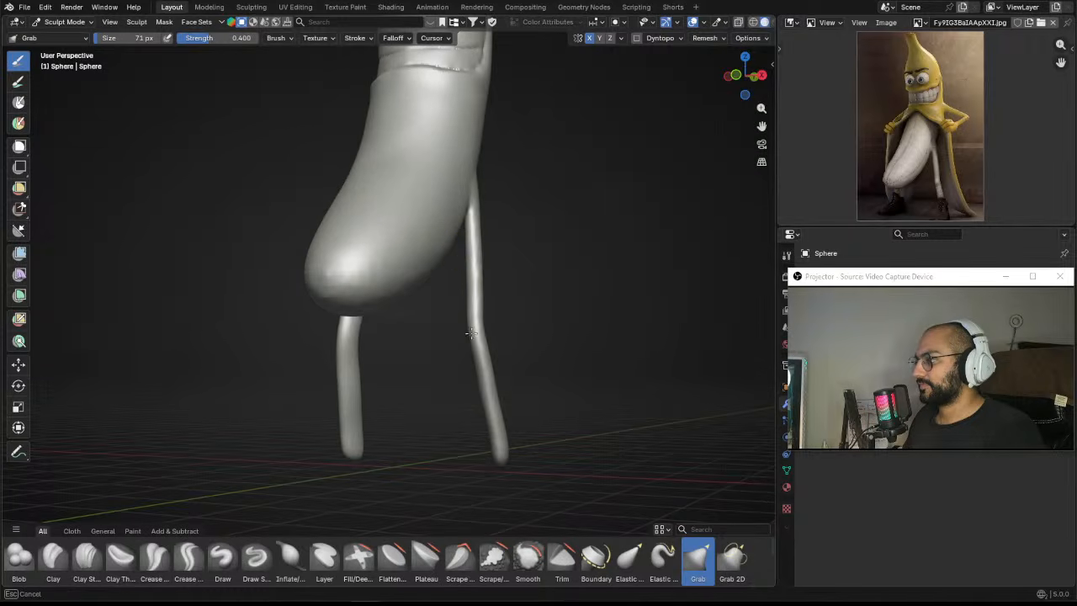
drag(488, 391, 491, 395)
drag(485, 365, 491, 360)
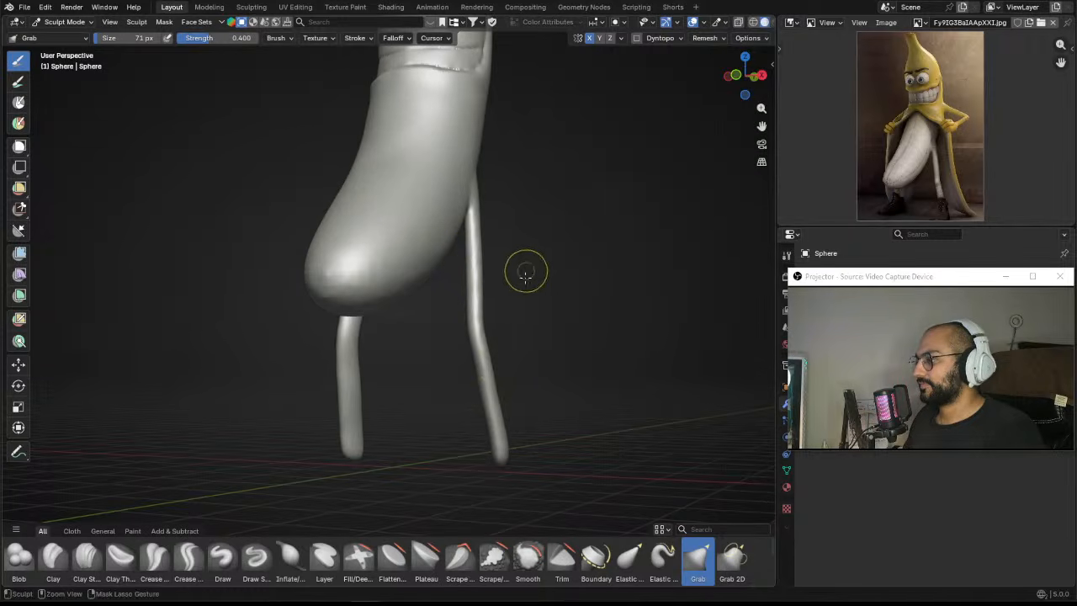
Step: Build up the front of the knees and shins with the Draw brush at 0.500 strength
mouse_move(541, 307)
alt+mouse_down()
mouse_move(392, 315)
mouse_move(363, 333)
mouse_move(402, 352)
alt+mouse_up()
click(222, 560)
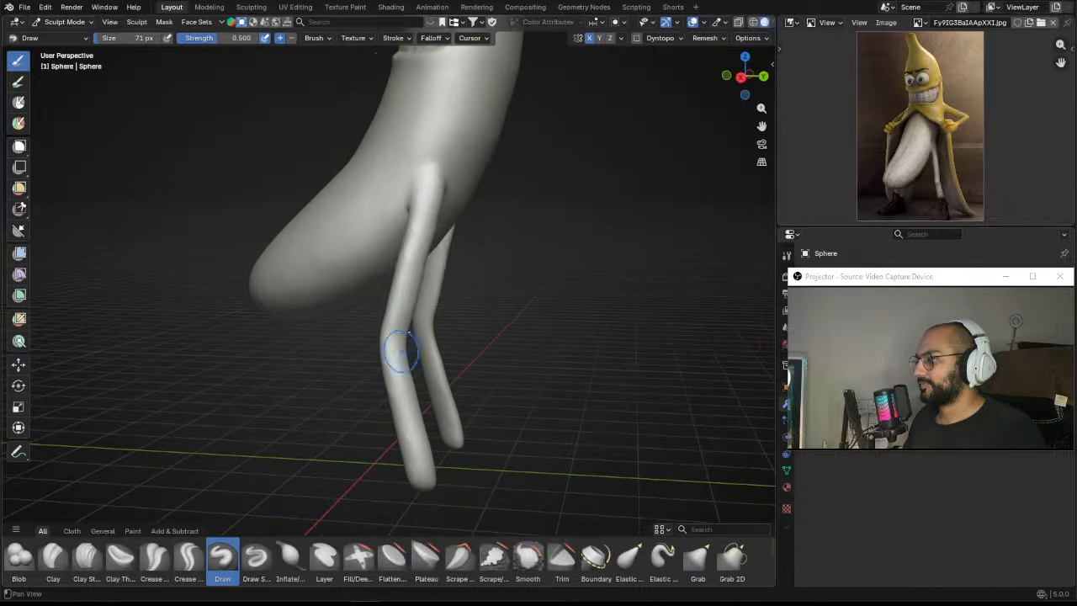
drag(397, 291, 402, 438)
alt+drag(402, 437, 372, 411)
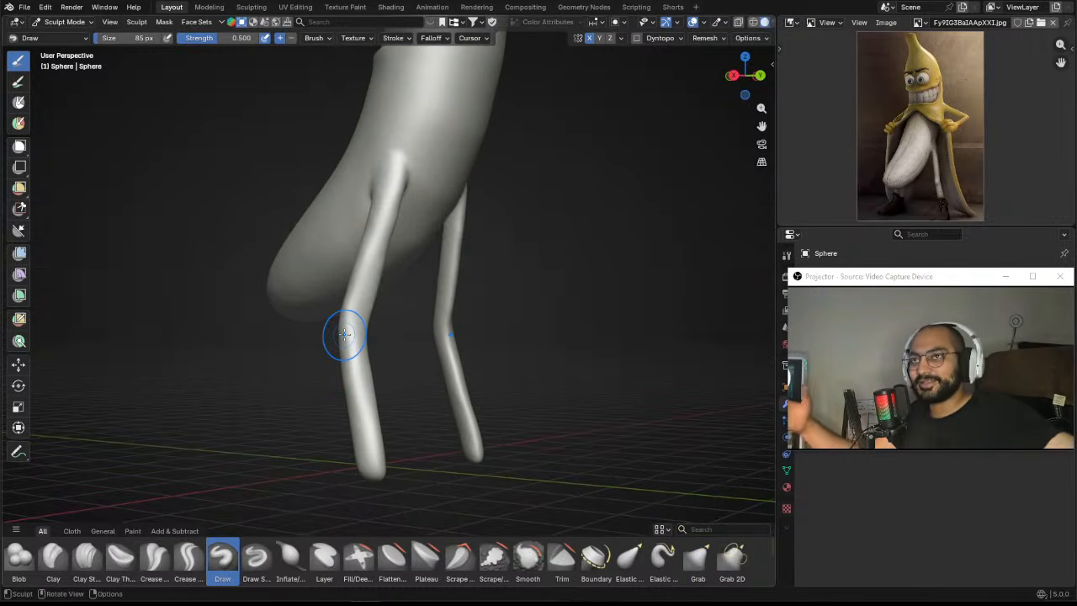
Step: Add volume to the backs of the thighs and around the knees with the Draw brush, including 74 px
mouse_move(288, 330)
alt+mouse_down()
mouse_move(241, 336)
mouse_move(251, 320)
alt+mouse_up()
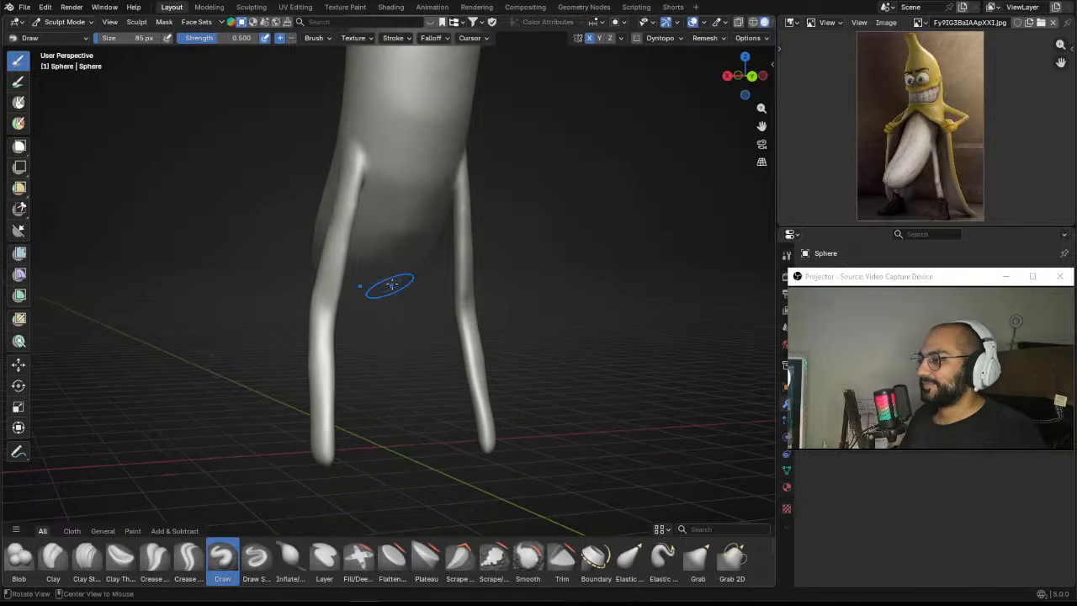
key(f)
click(386, 278)
mouse_move(345, 227)
mouse_down()
mouse_move(317, 359)
mouse_move(323, 295)
mouse_up()
alt+drag(355, 341, 257, 343)
key(f)
click(313, 278)
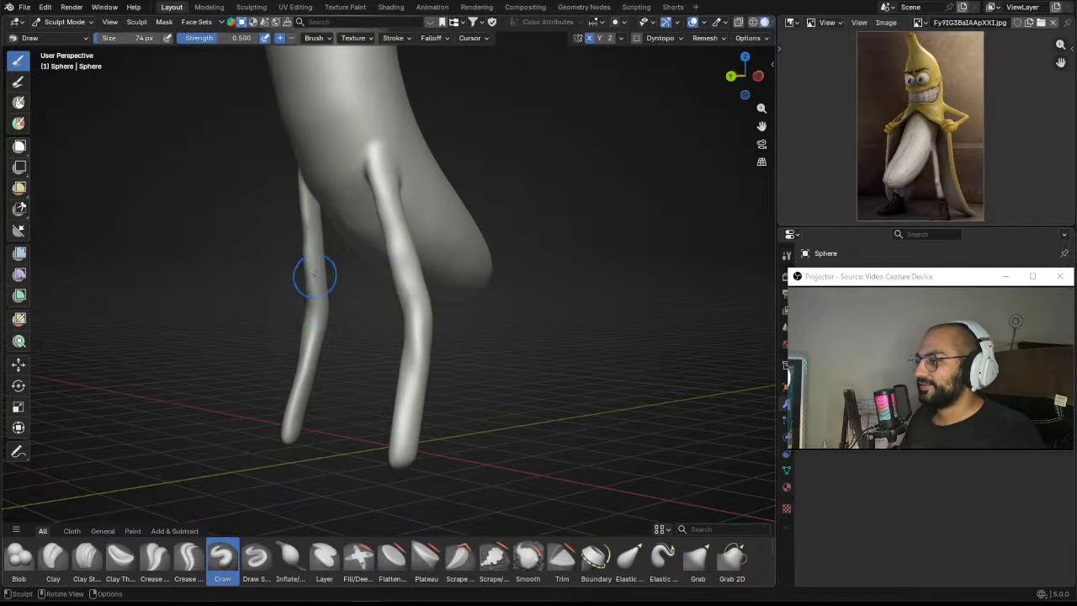
mouse_move(312, 279)
mouse_down()
mouse_move(299, 386)
mouse_move(312, 300)
mouse_move(379, 296)
mouse_move(355, 272)
mouse_move(417, 273)
mouse_up()
Step: Shape the knees and calves from the side with smaller Draw brushes, including 56 px
key(f)
click(305, 366)
drag(417, 273, 415, 414)
mouse_move(415, 414)
alt+shift+mouse_down()
mouse_move(394, 347)
mouse_move(412, 344)
alt+shift+mouse_up()
key(f)
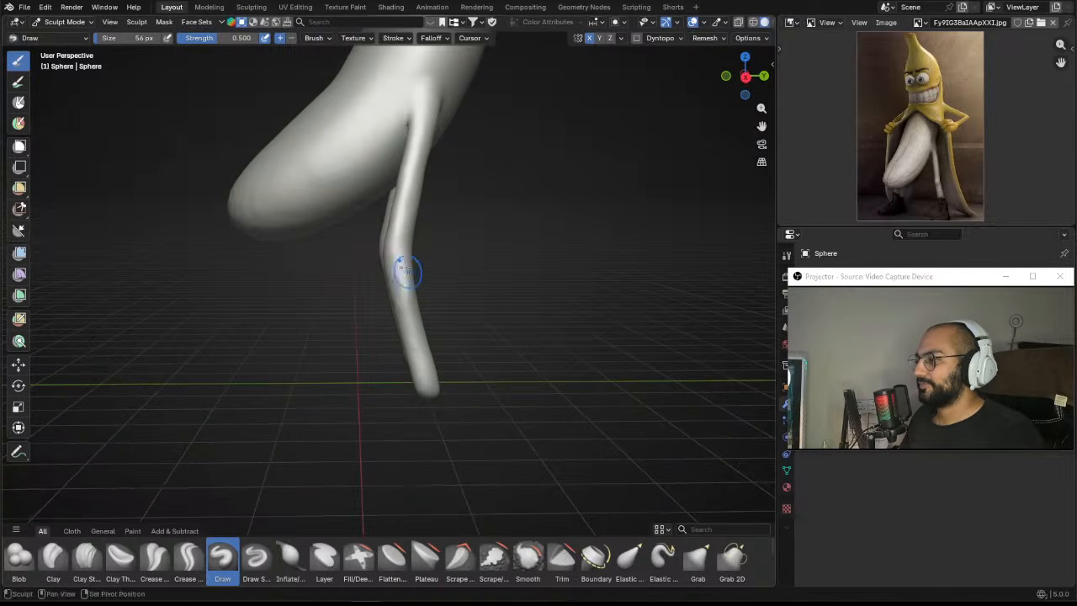
click(404, 272)
mouse_move(402, 270)
mouse_down()
mouse_move(409, 309)
mouse_move(449, 324)
mouse_move(497, 285)
mouse_up()
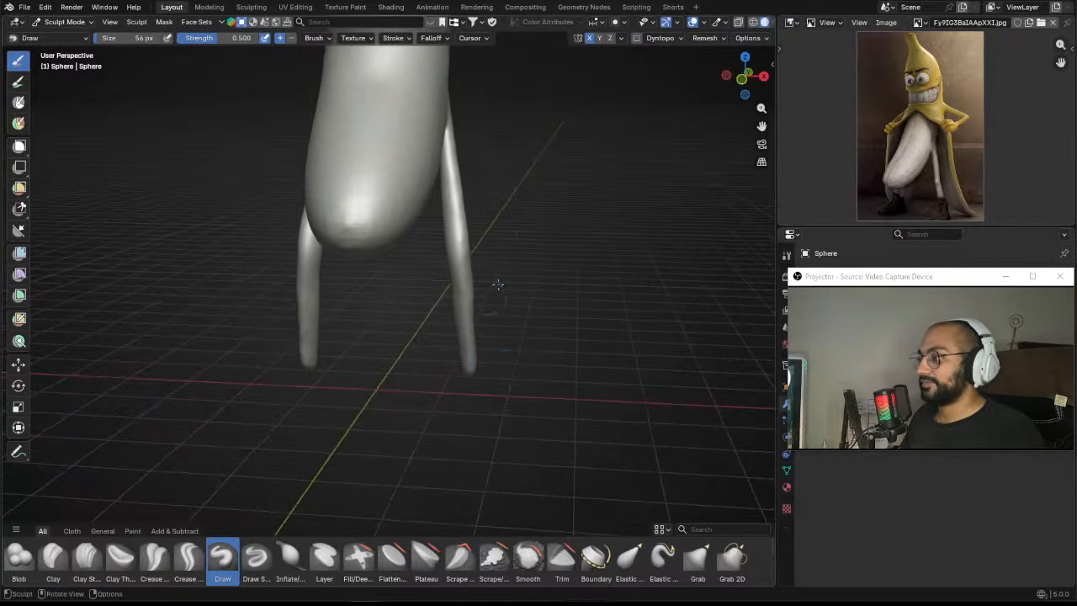
Step: Form elongated feet at the ends of the legs with the Grab brush, and thicken them with a 167 px Inflate brush at 0.500 strength
mouse_move(475, 345)
alt+mouse_down()
mouse_move(437, 305)
mouse_move(485, 286)
mouse_move(487, 261)
mouse_move(416, 245)
mouse_move(200, 267)
alt+mouse_up()
key(g)
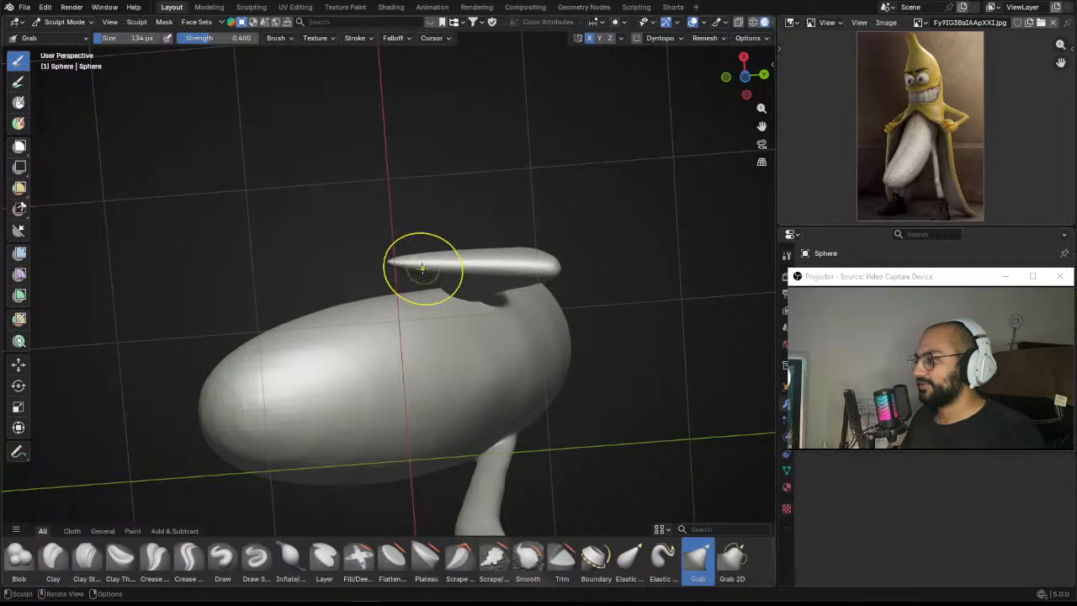
mouse_move(423, 268)
mouse_down()
mouse_move(404, 346)
mouse_move(418, 236)
mouse_move(434, 268)
mouse_up()
key(ctrl+z)
key(i)
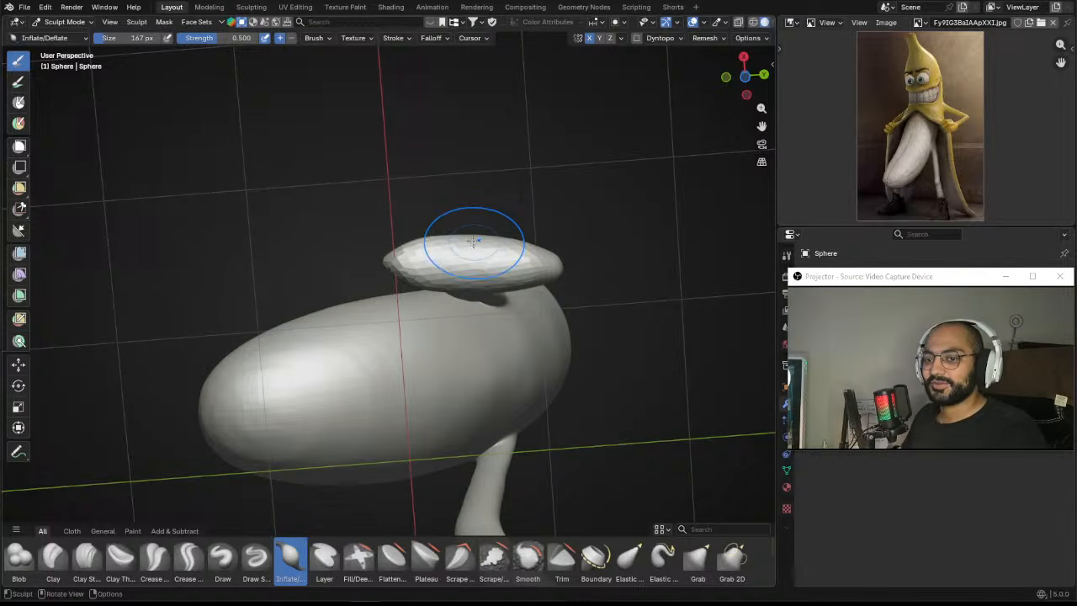
Step: Widen the outer front edges of the feet from below with the Grab brush, including 182 px
key(ctrl+KP_7)
shift+middle_drag(441, 254, 470, 195)
key(g)
drag(451, 258, 417, 220)
key(f)
click(461, 244)
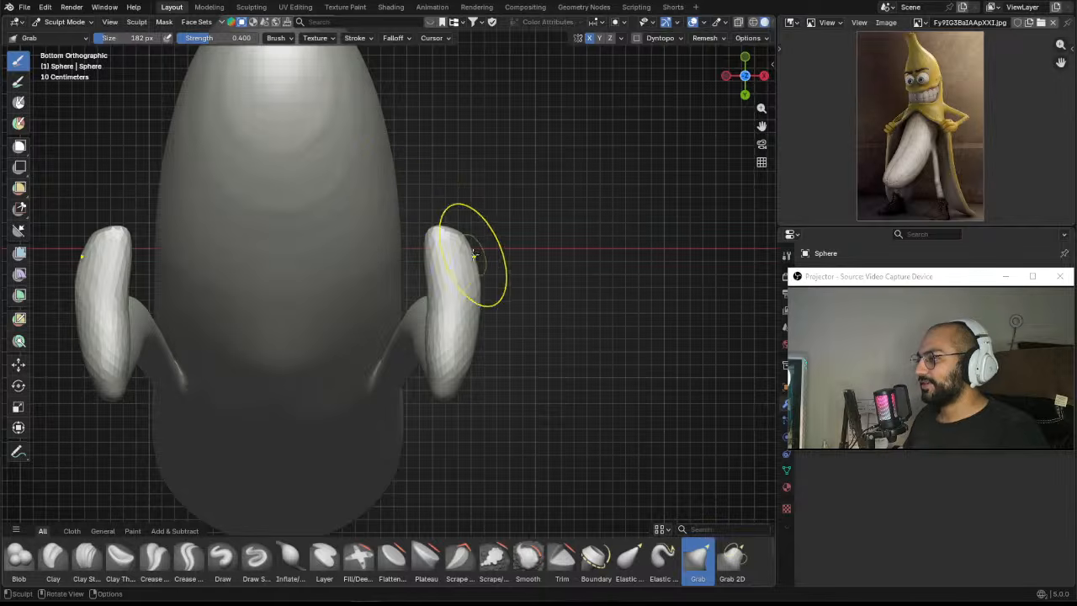
drag(473, 254, 482, 259)
mouse_move(439, 295)
mouse_down()
mouse_move(419, 289)
mouse_move(498, 312)
mouse_move(482, 280)
mouse_move(496, 277)
mouse_up()
Step: Round the toe ends of the feet from below with a 203 px Grab brush
key(f)
click(432, 291)
key(f)
click(519, 247)
key(f)
click(481, 250)
drag(461, 241, 456, 225)
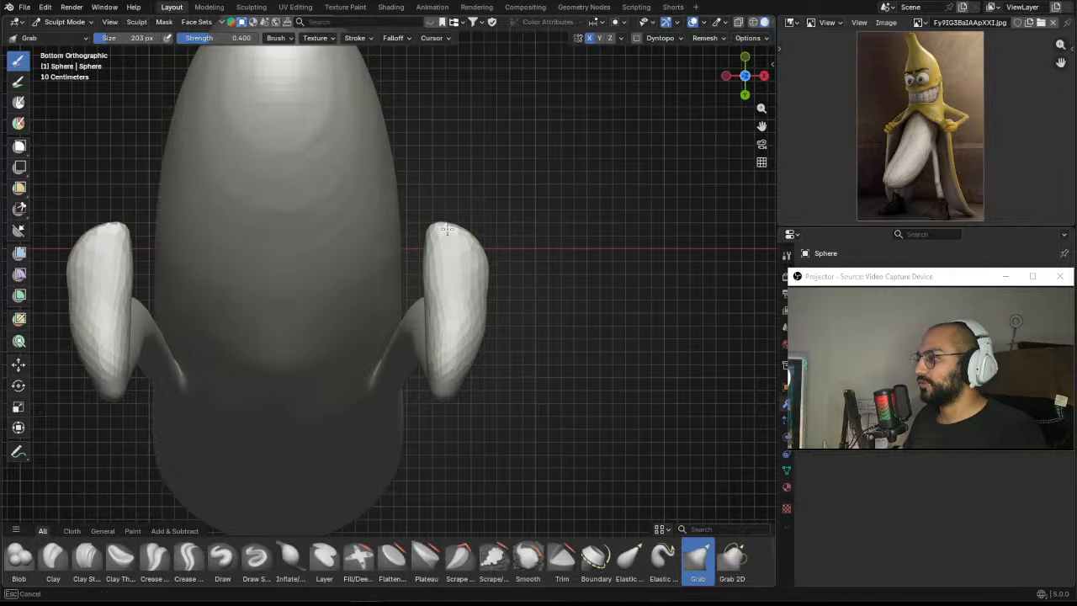
Step: Reshape the heels of the feet from below with a 178 px Grab brush
shift+middle_drag(483, 351, 484, 340)
key(f)
click(465, 360)
drag(464, 361, 480, 407)
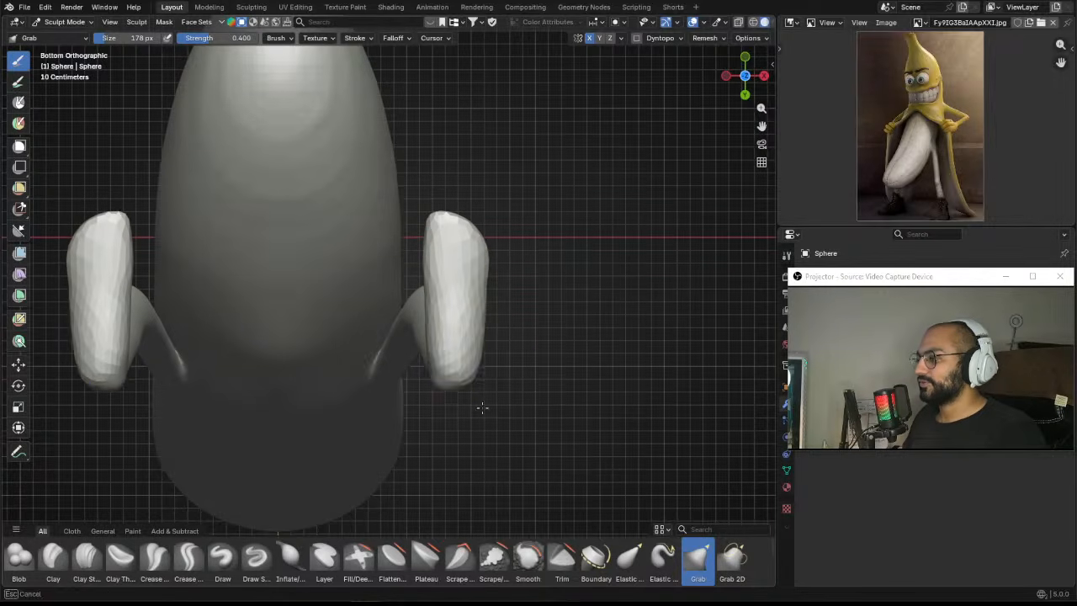
key(ctrl+z)
mouse_move(466, 362)
mouse_down()
mouse_move(476, 402)
mouse_move(434, 399)
mouse_up()
Step: Refine the inner edges of the feet from below with the Grab brush, including 159 px
key(f)
click(511, 360)
mouse_move(434, 325)
mouse_down()
mouse_move(447, 322)
mouse_move(444, 280)
mouse_move(424, 271)
mouse_move(422, 244)
mouse_up()
key(f)
click(492, 272)
drag(427, 284, 421, 268)
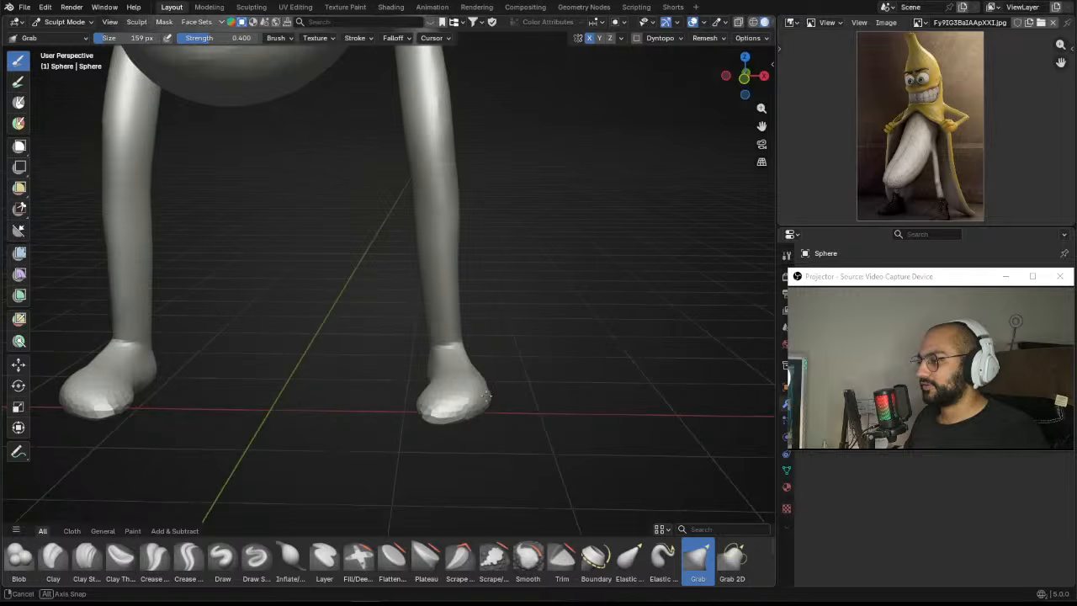
Step: Adjust the width of the feet and the shape of the toe ends from the front and above with a 159 px Grab brush
mouse_move(484, 359)
middle_down()
mouse_move(449, 358)
mouse_move(491, 375)
mouse_move(492, 408)
mouse_move(464, 389)
mouse_move(474, 397)
mouse_move(479, 380)
middle_up()
key(f)
click(472, 392)
key(f)
click(477, 349)
drag(450, 351, 466, 352)
middle_drag(461, 351, 464, 354)
drag(418, 367, 416, 379)
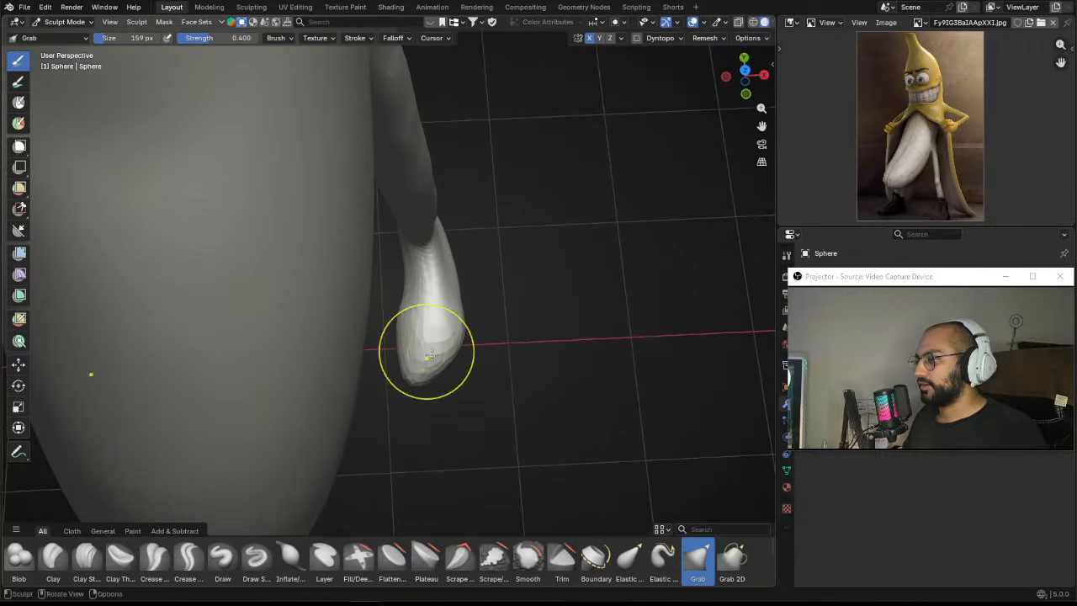
Step: Even out the soles of the feet in the right side view with a 231 px Grab brush
middle_drag(431, 354, 408, 315)
key(KP_3)
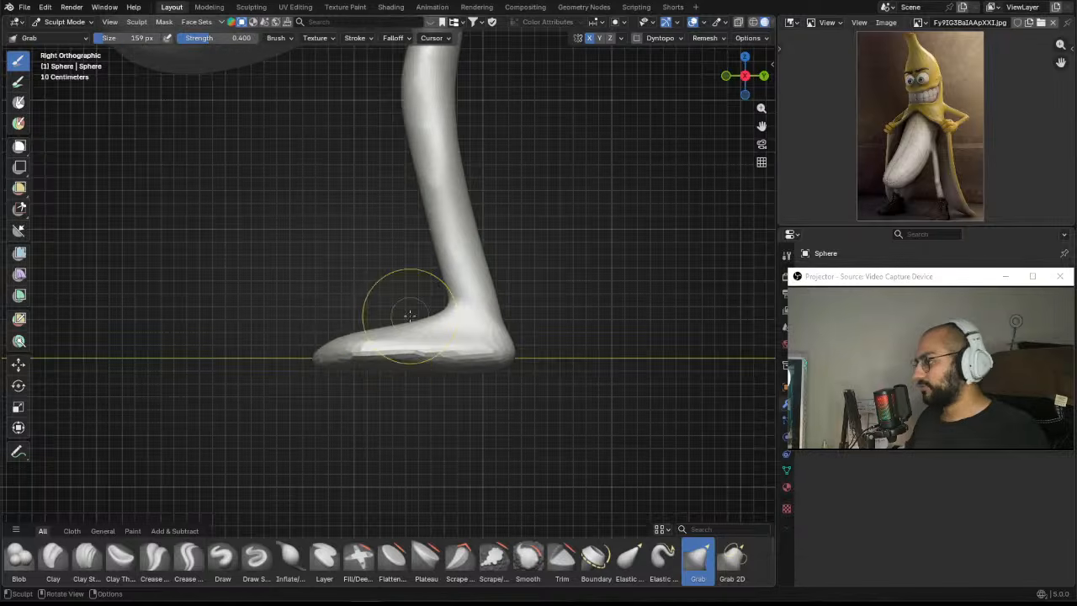
shift+middle_drag(388, 357, 381, 336)
key(f)
click(379, 337)
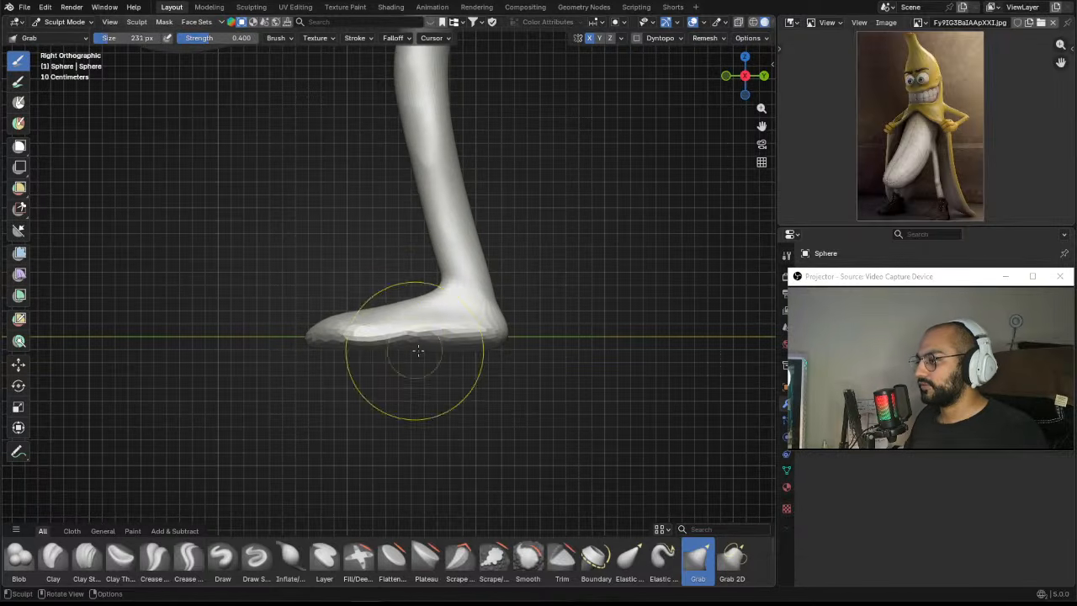
Step: Raise the tops of the toe ends with the Grab brush at 109 px to give the tips of the feet more height
key(f)
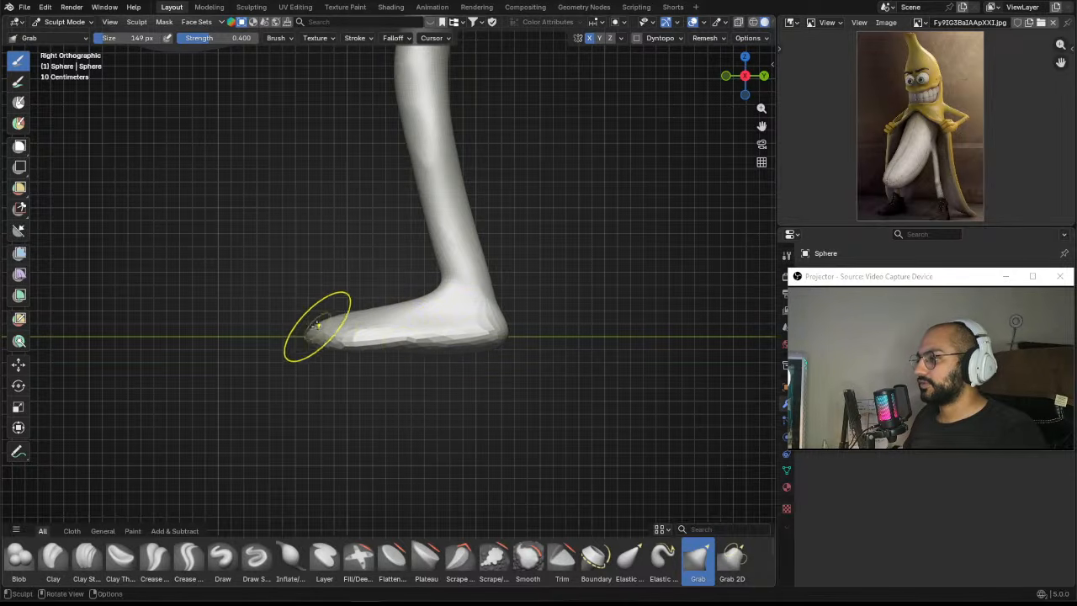
middle_drag(316, 326, 530, 341)
middle_drag(446, 301, 437, 275)
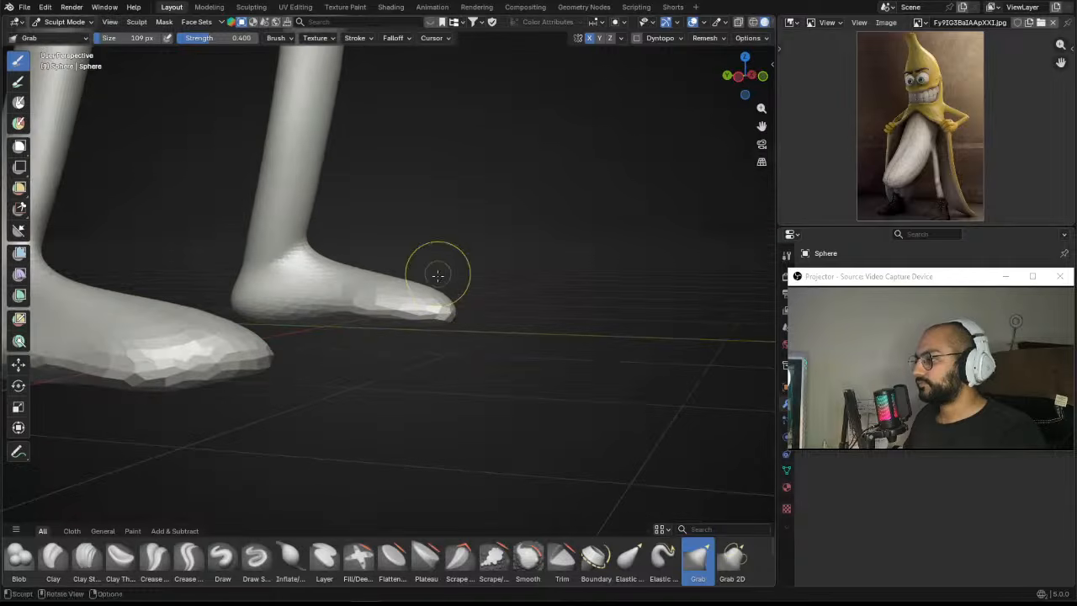
drag(438, 288, 449, 274)
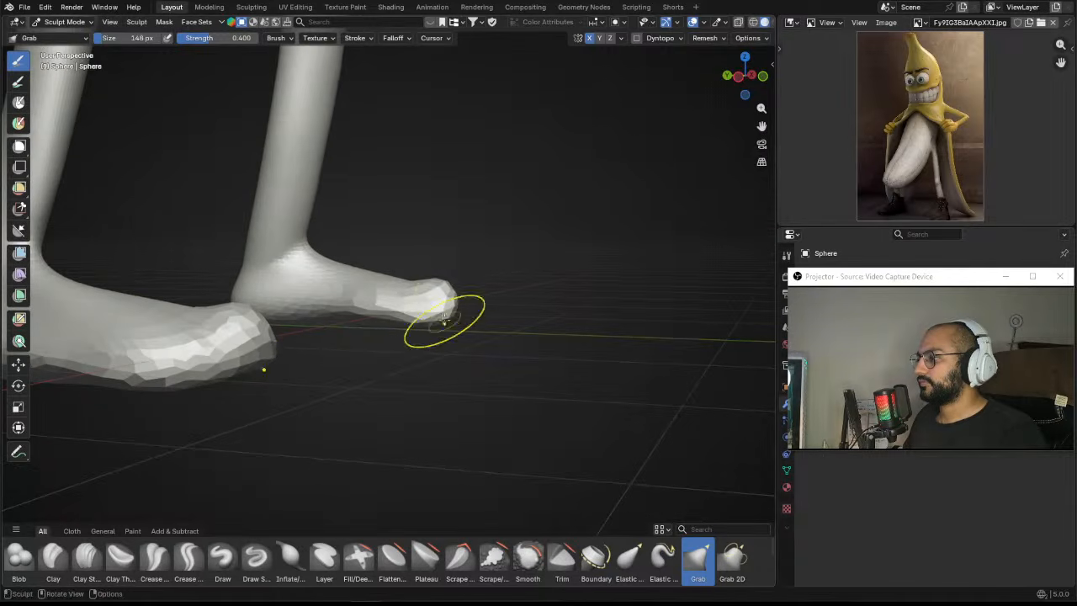
key(f)
Step: Shape the arches on the inner sides of the feet with the Grab brush, using 156 px and 214 px
middle_drag(369, 321, 336, 304)
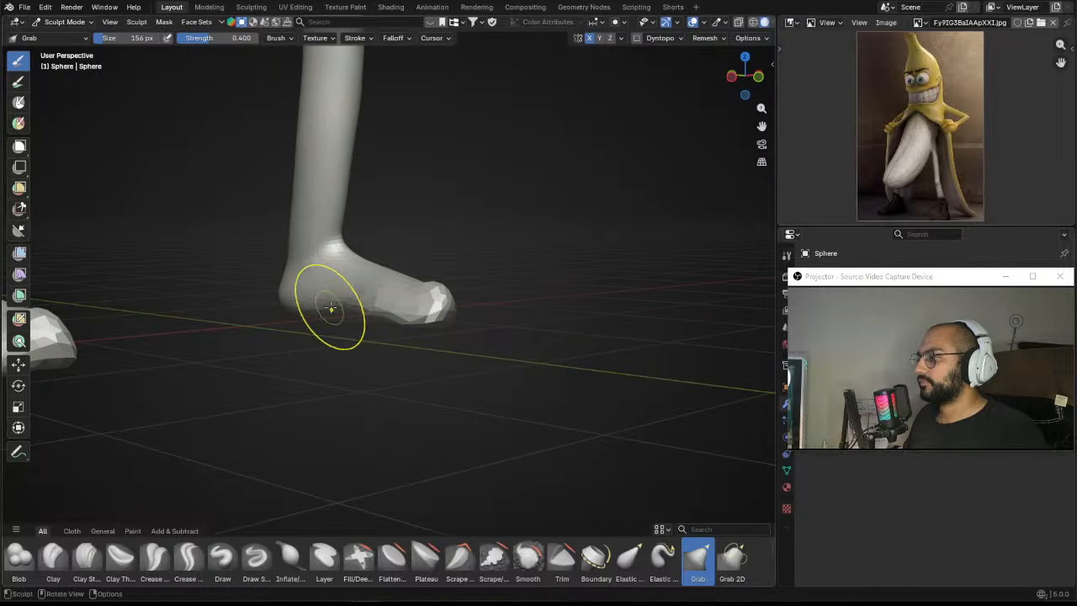
key(f)
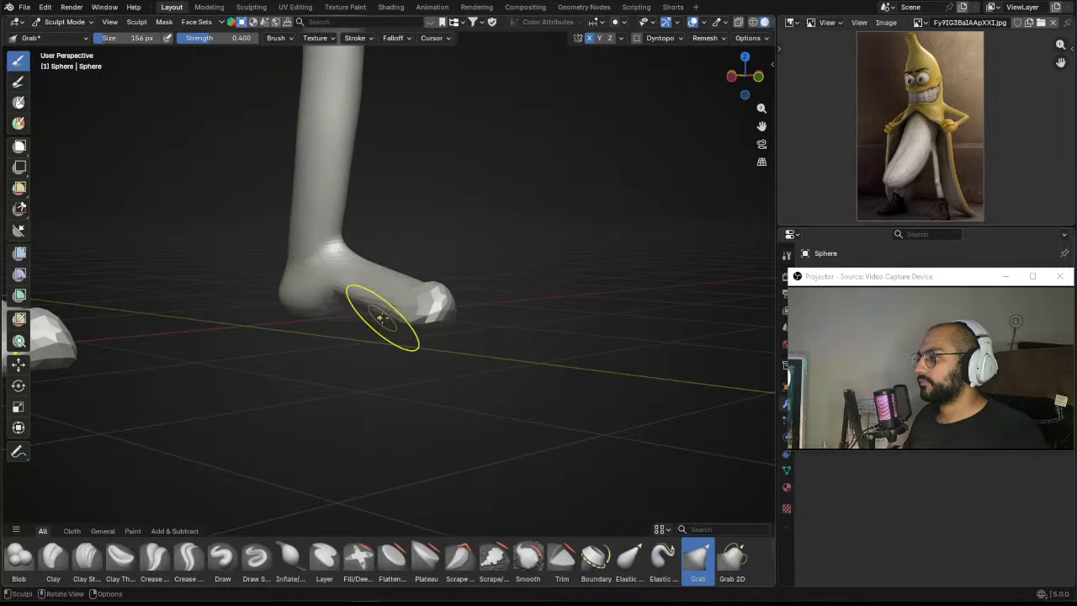
mouse_move(384, 320)
middle_down()
mouse_move(385, 331)
mouse_move(396, 308)
mouse_move(394, 342)
middle_up()
key(f)
click(408, 342)
mouse_move(402, 343)
mouse_down()
mouse_move(388, 340)
mouse_move(391, 326)
mouse_up()
mouse_move(392, 325)
middle_down()
mouse_move(419, 272)
mouse_move(409, 241)
middle_up()
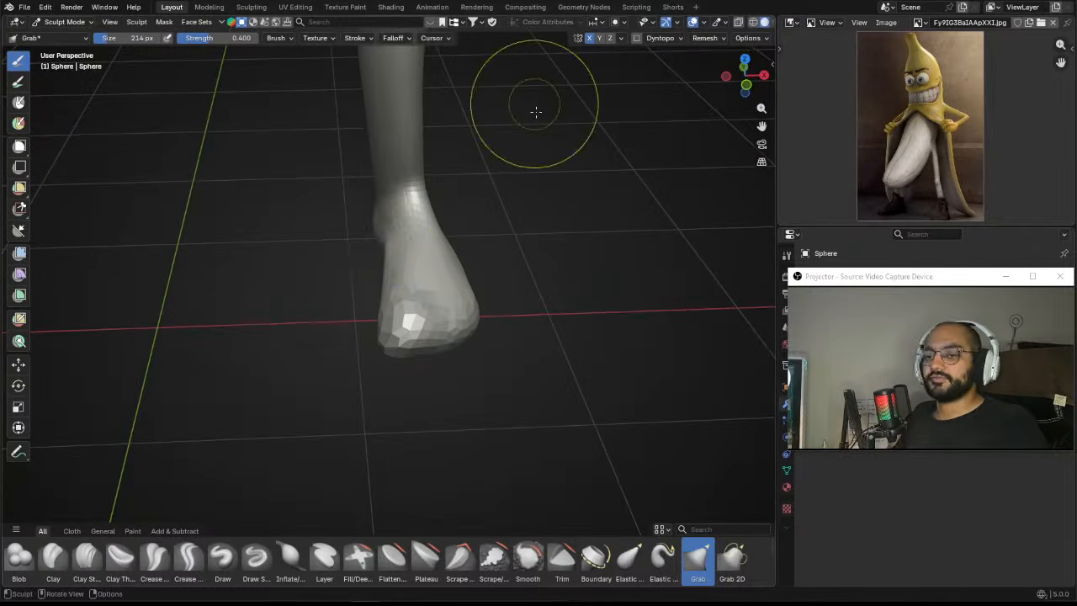
Step: Examine the toes, arches and heels of the feet from the side, front and above
middle_drag(508, 280, 493, 301)
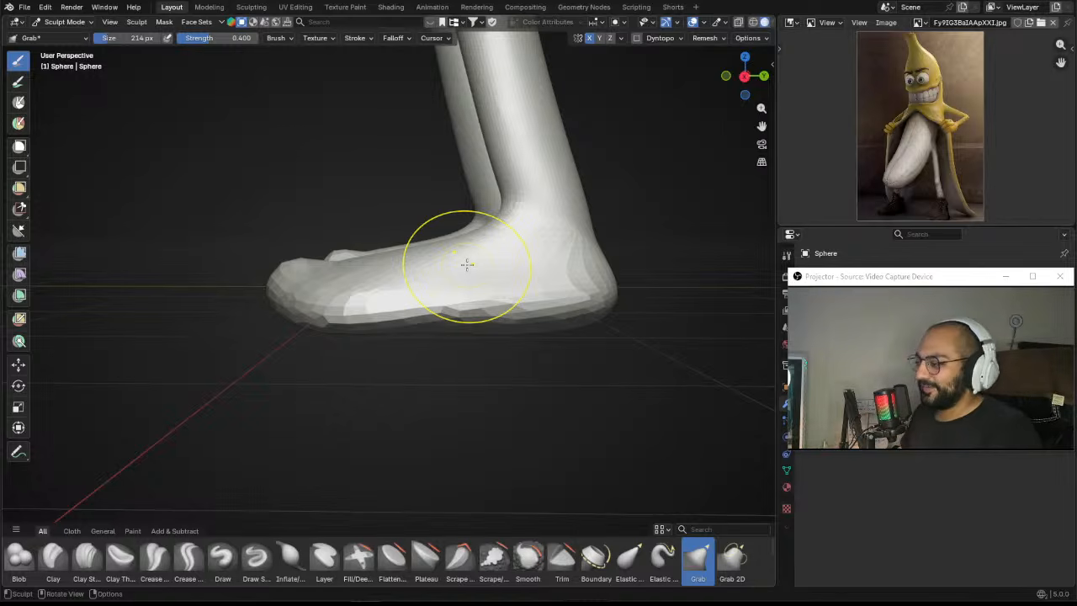
middle_drag(426, 276, 434, 320)
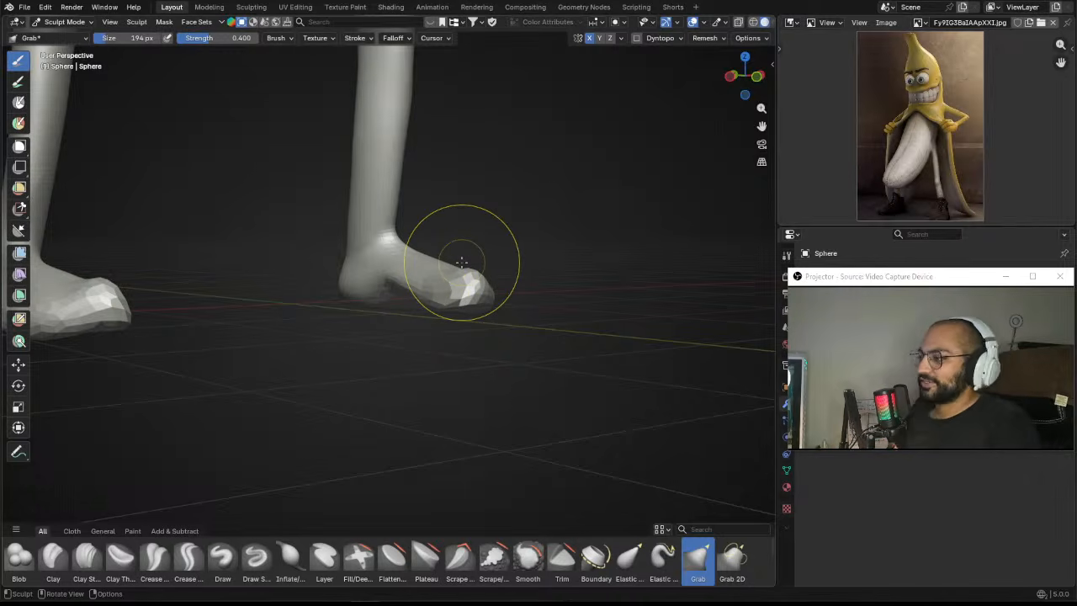
middle_drag(296, 216, 407, 310)
scroll(391, 265, up, 2)
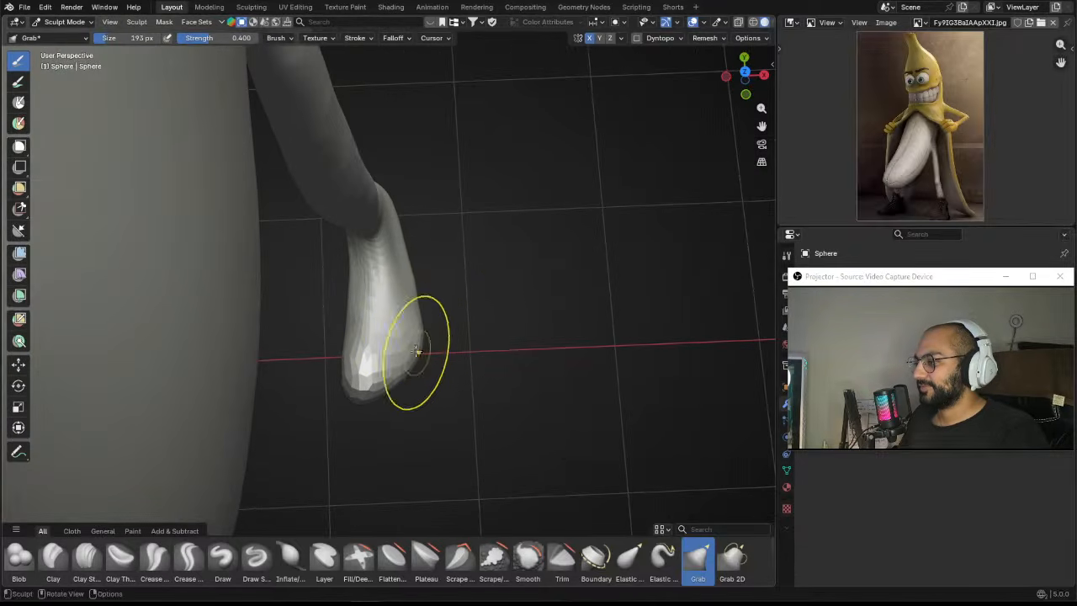
scroll(435, 327, down, 3)
mouse_move(436, 327)
middle_down()
mouse_move(407, 332)
mouse_move(440, 298)
mouse_move(439, 321)
middle_up()
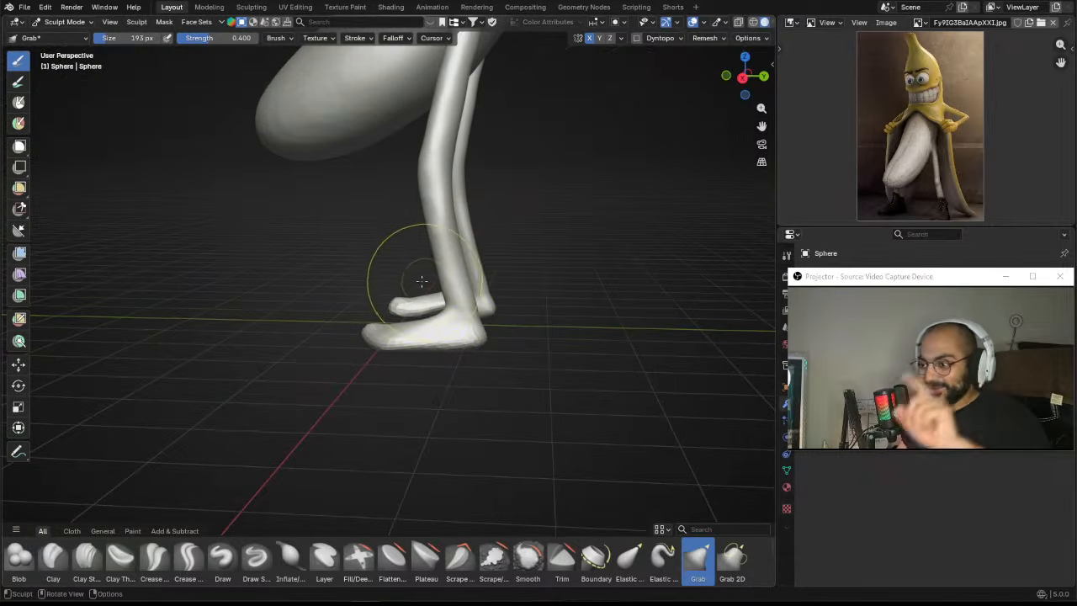
scroll(381, 290, up, 3)
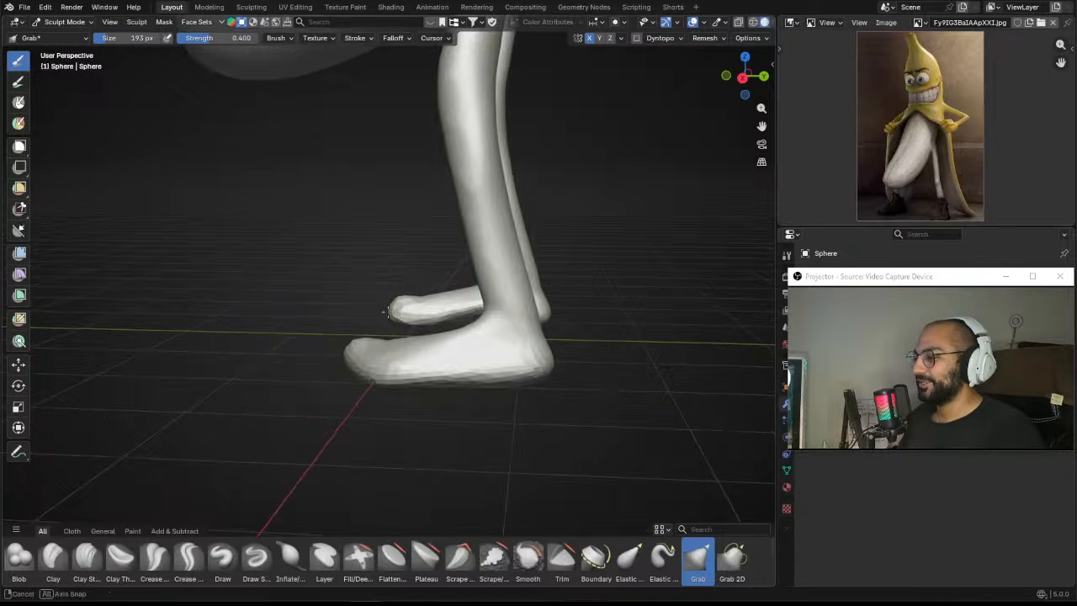
mouse_move(376, 292)
middle_down()
mouse_move(400, 301)
mouse_move(394, 292)
mouse_move(437, 265)
mouse_move(413, 373)
mouse_move(412, 264)
mouse_move(388, 276)
middle_up()
scroll(408, 319, up, 2)
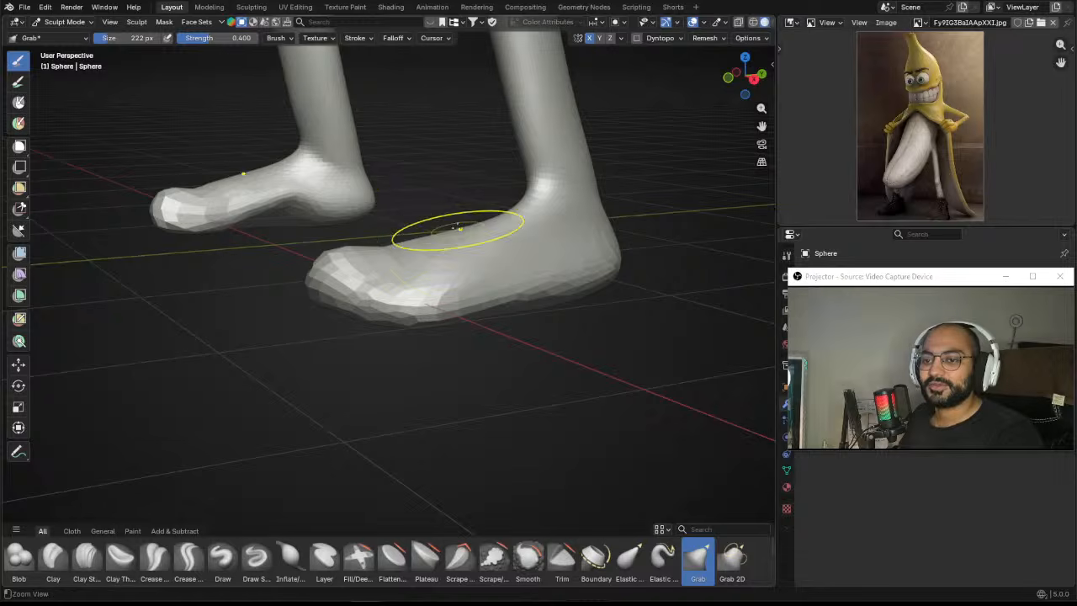
Step: Adjust the outward curve of the legs from the front with the Grab brush, including 209 px
ctrl+middle_drag(458, 226, 520, 244)
shift+middle_drag(488, 239, 459, 236)
shift+middle_drag(395, 274, 457, 223)
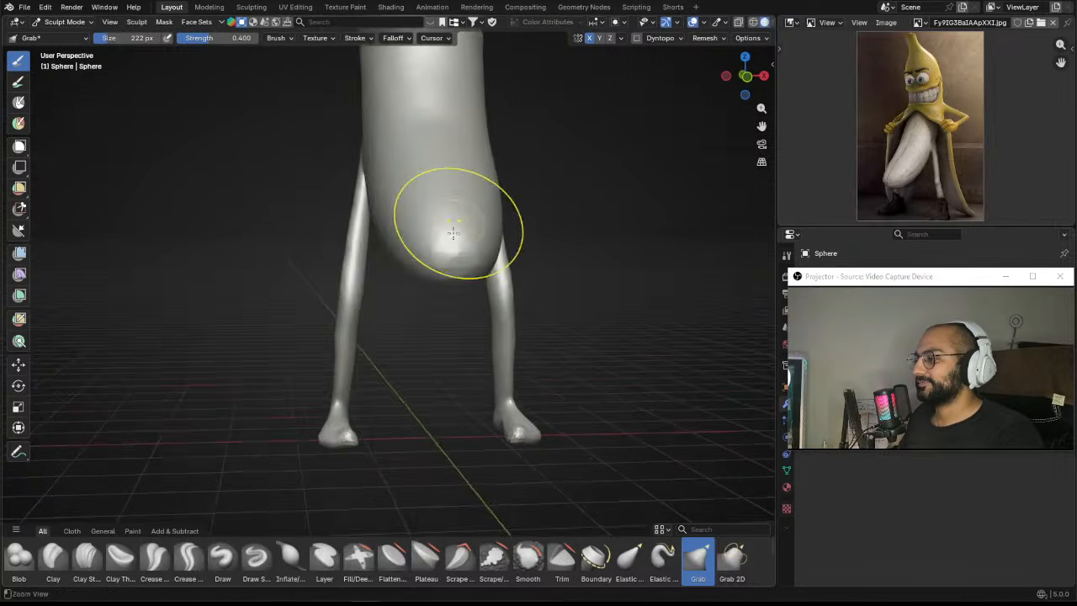
key(f)
click(350, 272)
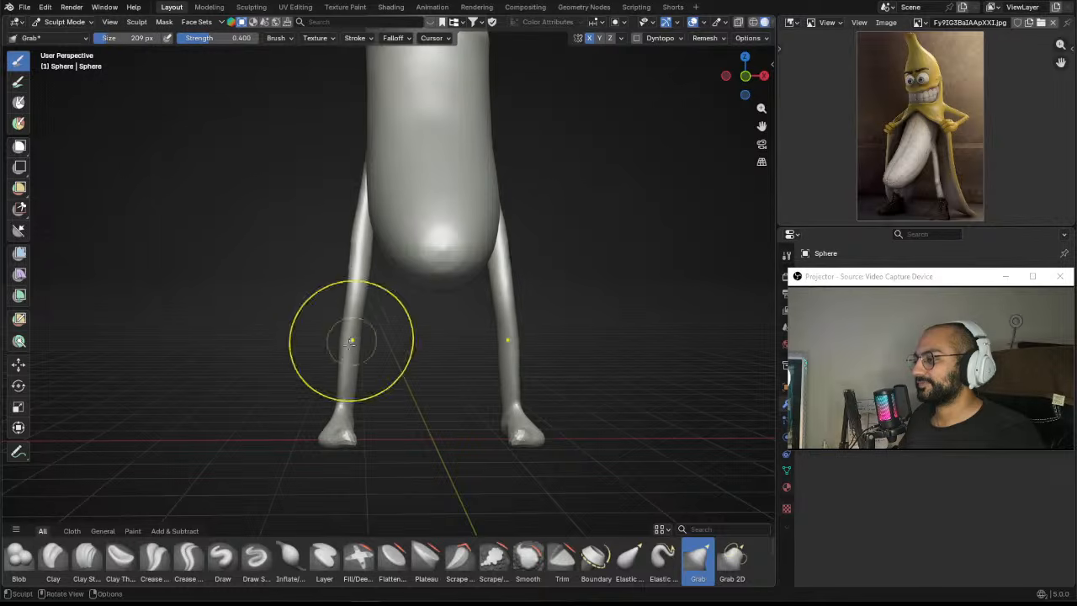
middle_drag(350, 343, 433, 296)
key(f)
click(423, 296)
drag(339, 271, 325, 268)
Step: Refine the backs of the thighs below the hips from the side with a 106 px Grab brush
middle_drag(324, 236, 408, 230)
key(f)
click(392, 230)
drag(330, 219, 320, 218)
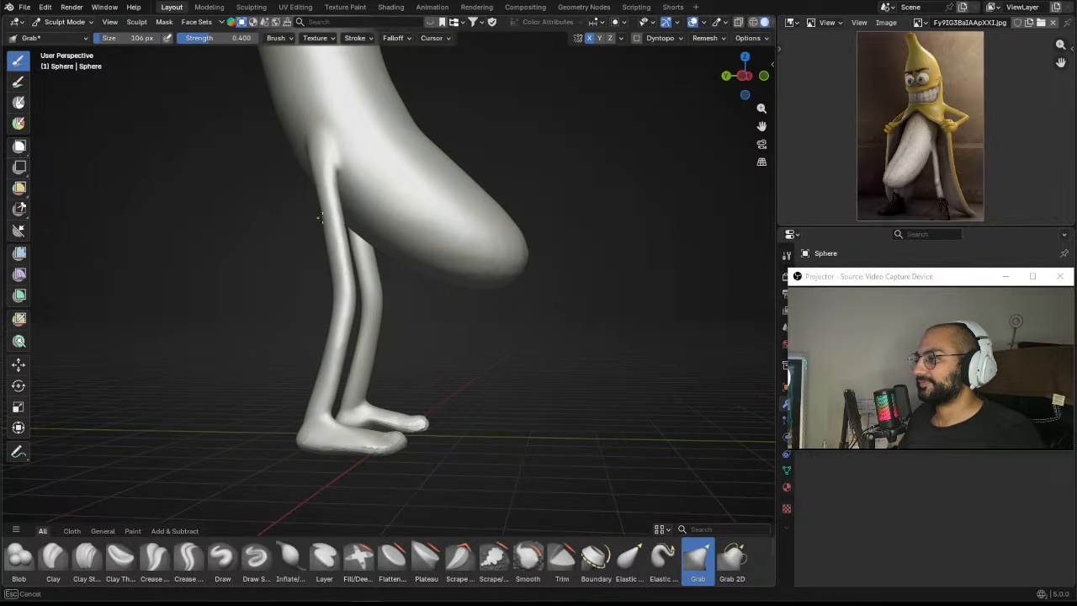
middle_drag(334, 216, 372, 207)
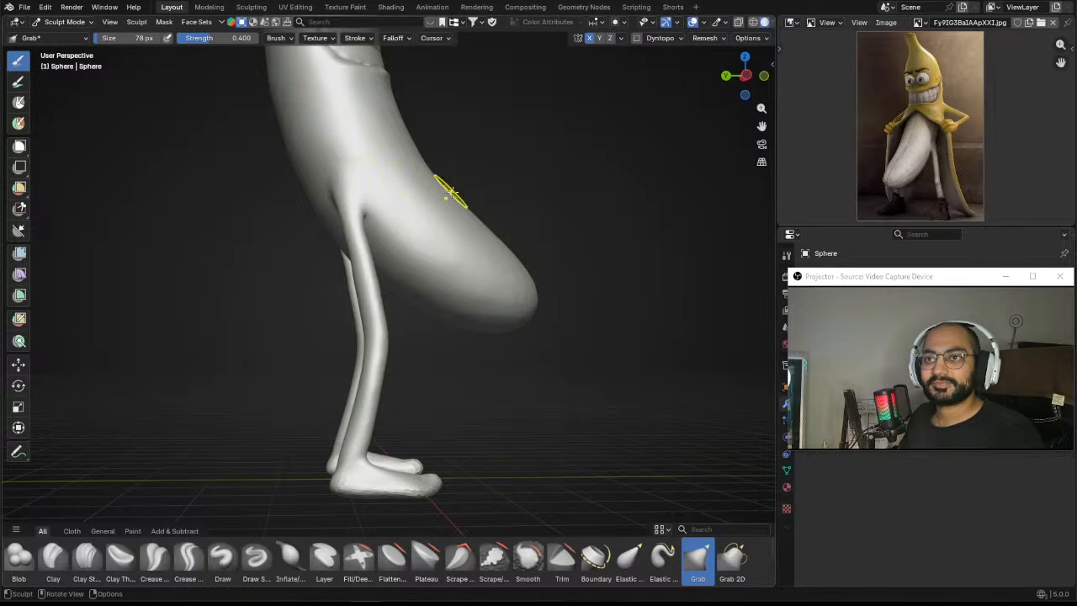
Step: Lengthen the legs by pulling the feet downward with a 381 px Grab brush
mouse_move(552, 192)
middle_down()
mouse_move(493, 176)
mouse_move(485, 235)
mouse_move(452, 235)
mouse_move(481, 267)
mouse_move(516, 209)
mouse_move(463, 224)
mouse_move(500, 214)
mouse_move(486, 229)
middle_up()
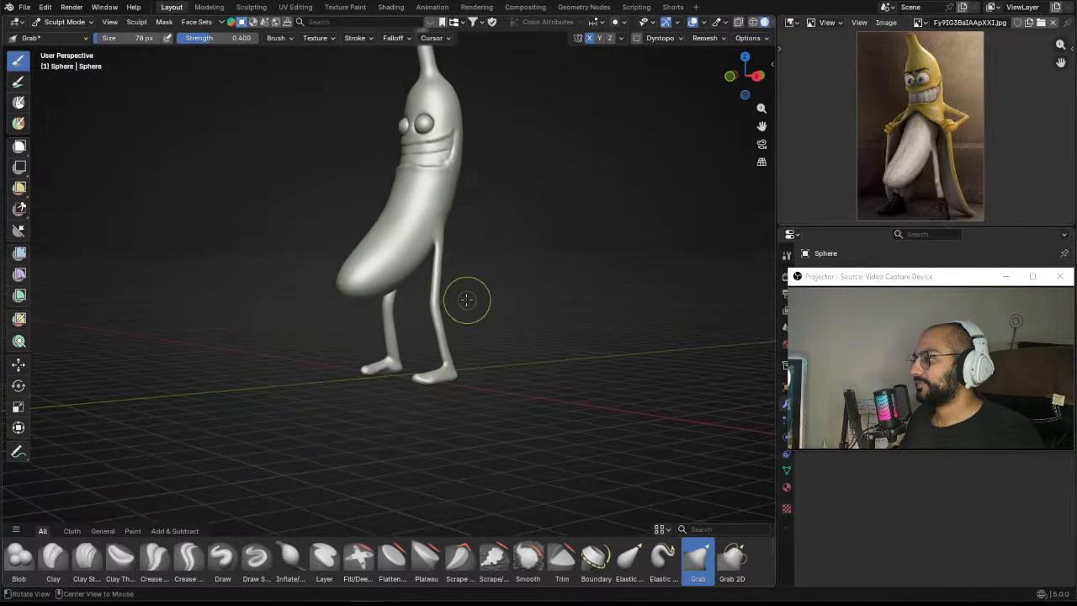
middle_drag(474, 298, 476, 210)
key(f)
click(547, 245)
scroll(480, 310, down, 1)
key(f)
click(506, 294)
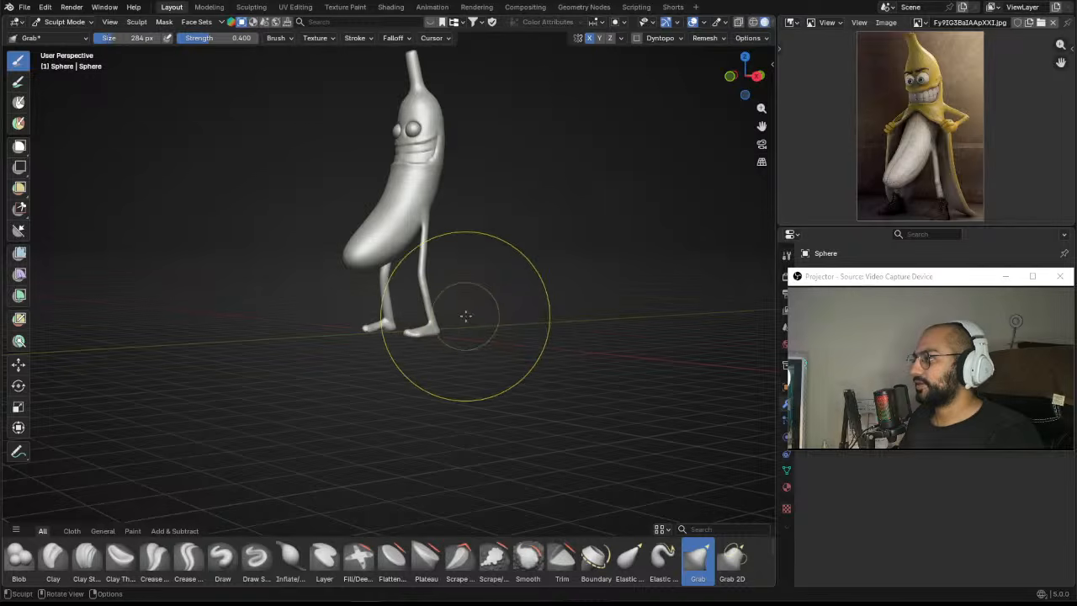
key(f)
click(497, 312)
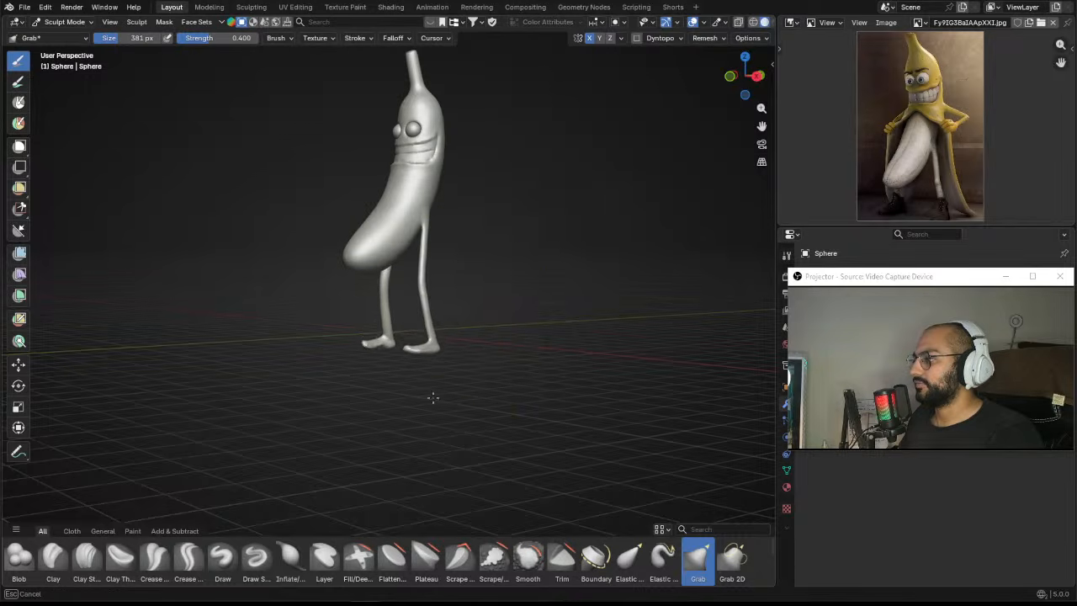
Step: Adjust the feet and lower legs from the side with a 220 px Grab brush
mouse_move(433, 379)
middle_down()
mouse_move(418, 361)
mouse_move(447, 296)
middle_up()
scroll(446, 296, up, 3)
key(f)
click(399, 326)
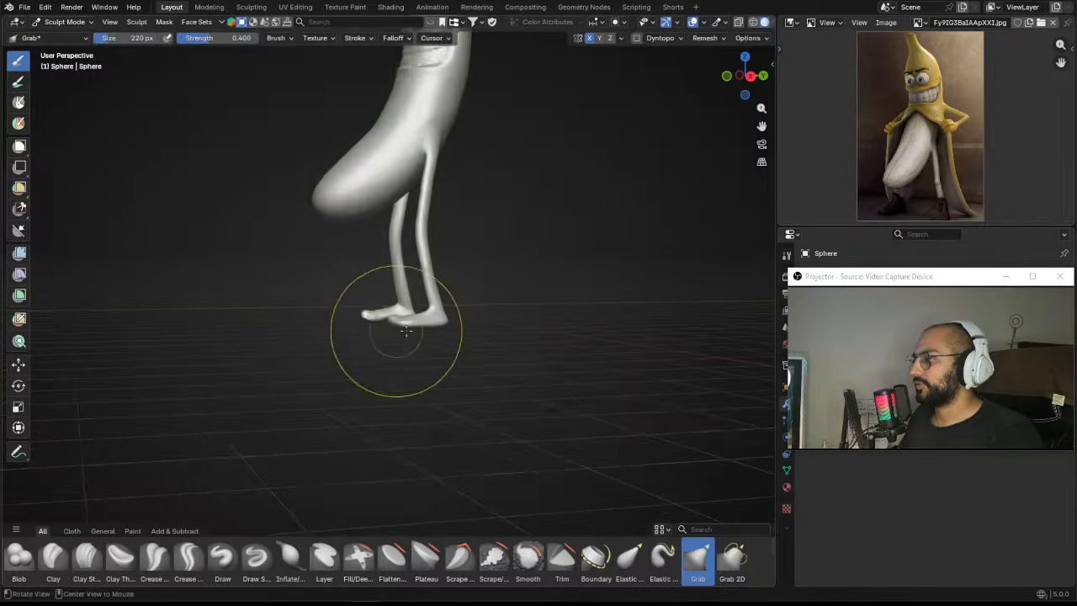
Step: Thicken the upper legs from behind with a 159 px Inflate brush at 0.500 strength
mouse_move(396, 329)
middle_down()
mouse_move(380, 324)
mouse_move(483, 294)
mouse_move(500, 325)
mouse_move(533, 322)
mouse_move(492, 312)
mouse_move(481, 287)
mouse_move(354, 287)
mouse_move(244, 304)
mouse_move(304, 321)
middle_up()
scroll(379, 328, down, 3)
scroll(512, 288, up, 3)
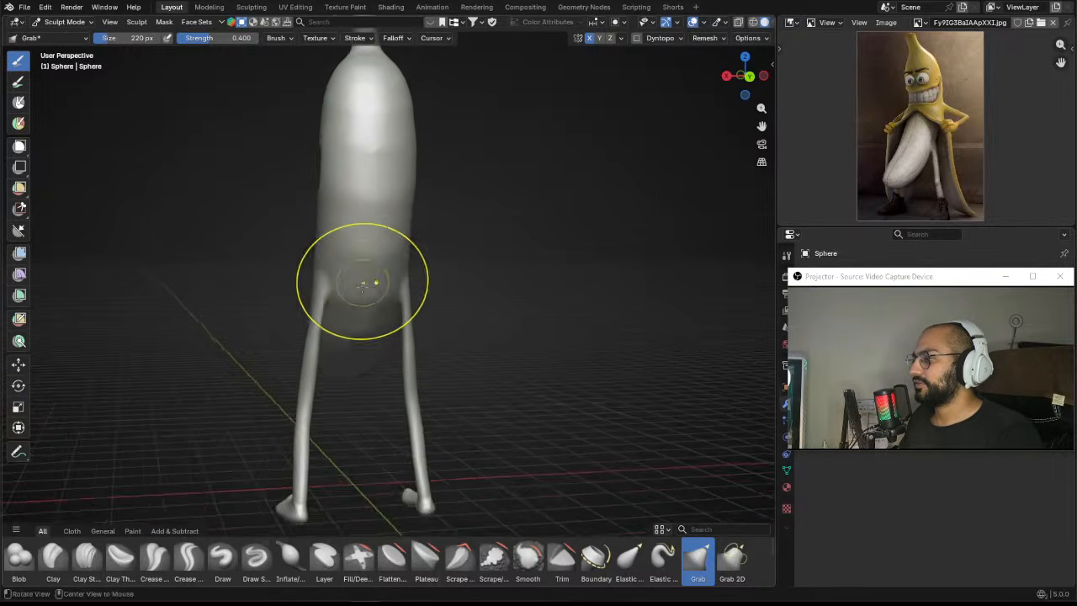
scroll(325, 278, up, 4)
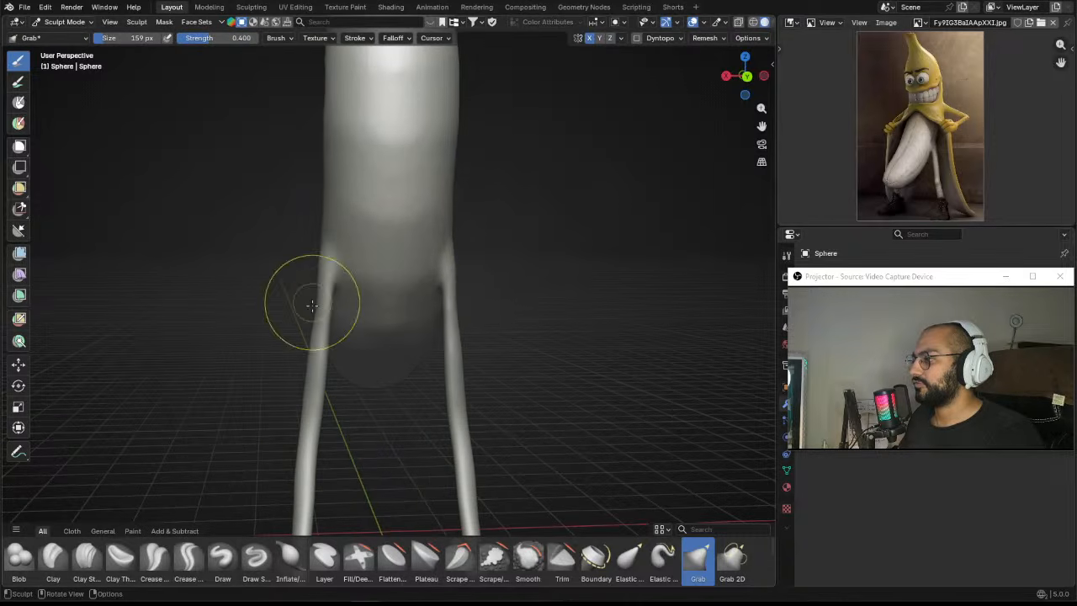
middle_drag(330, 330, 329, 320)
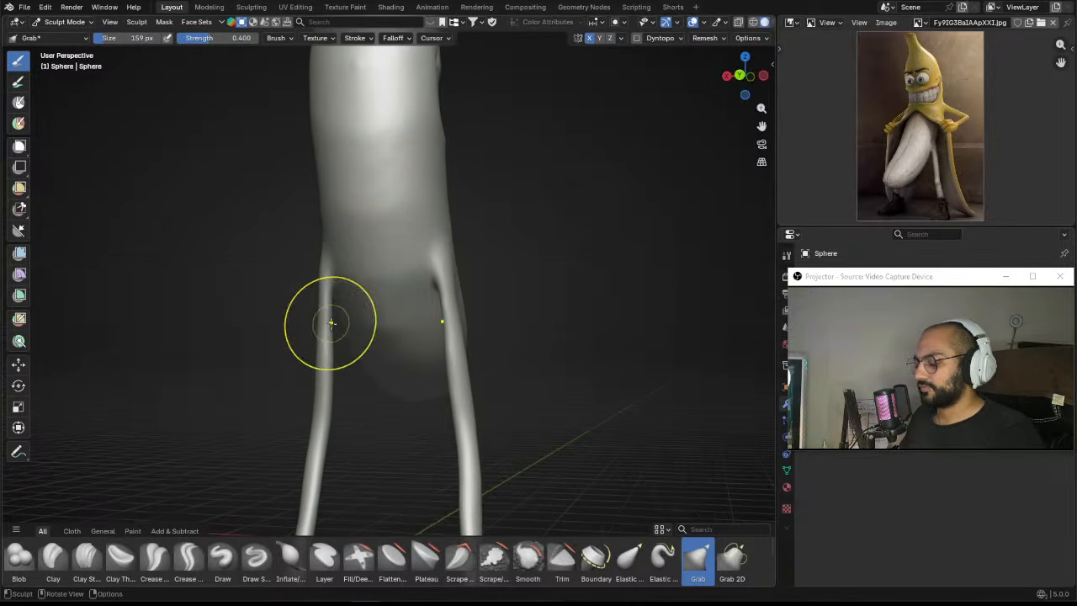
key(i)
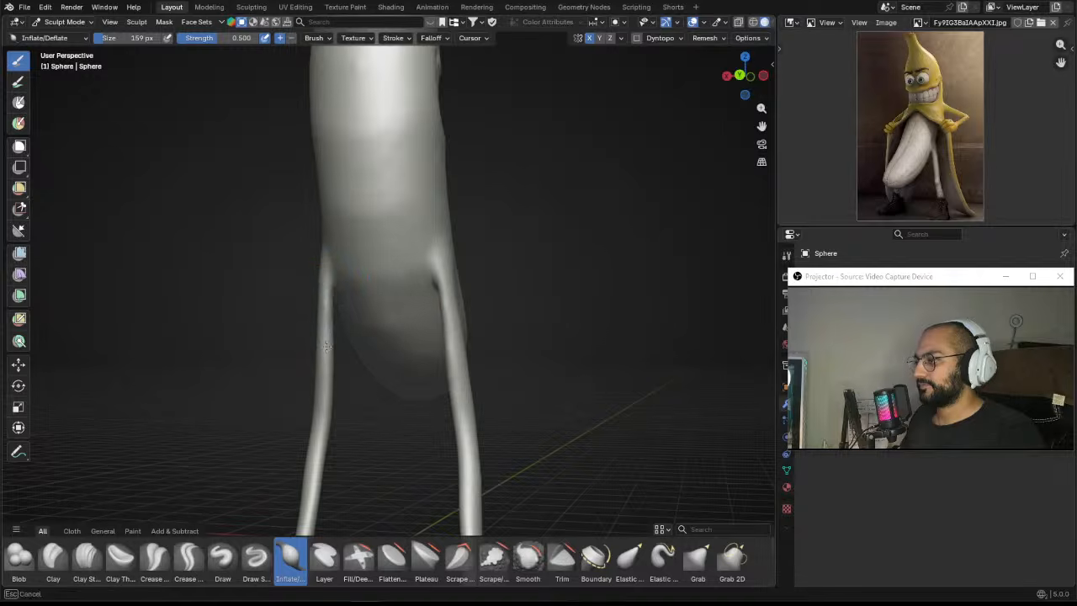
mouse_move(322, 357)
middle_down()
mouse_move(517, 365)
mouse_move(457, 268)
mouse_move(479, 351)
middle_up()
Step: Adjust the lower body and upper legs from the front with a 298 px Grab brush
scroll(462, 283, up, 2)
key(g)
scroll(479, 351, up, 1)
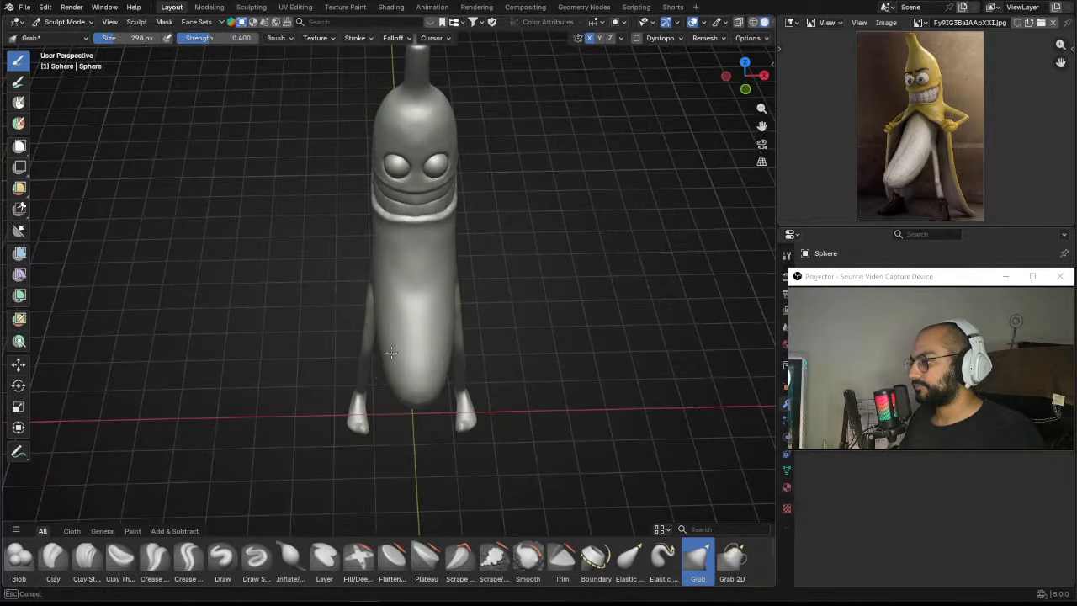
mouse_move(389, 333)
middle_down()
mouse_move(397, 281)
mouse_move(338, 265)
mouse_move(446, 312)
mouse_move(500, 286)
mouse_move(423, 211)
mouse_move(353, 271)
mouse_move(367, 290)
mouse_move(356, 308)
mouse_move(392, 246)
middle_up()
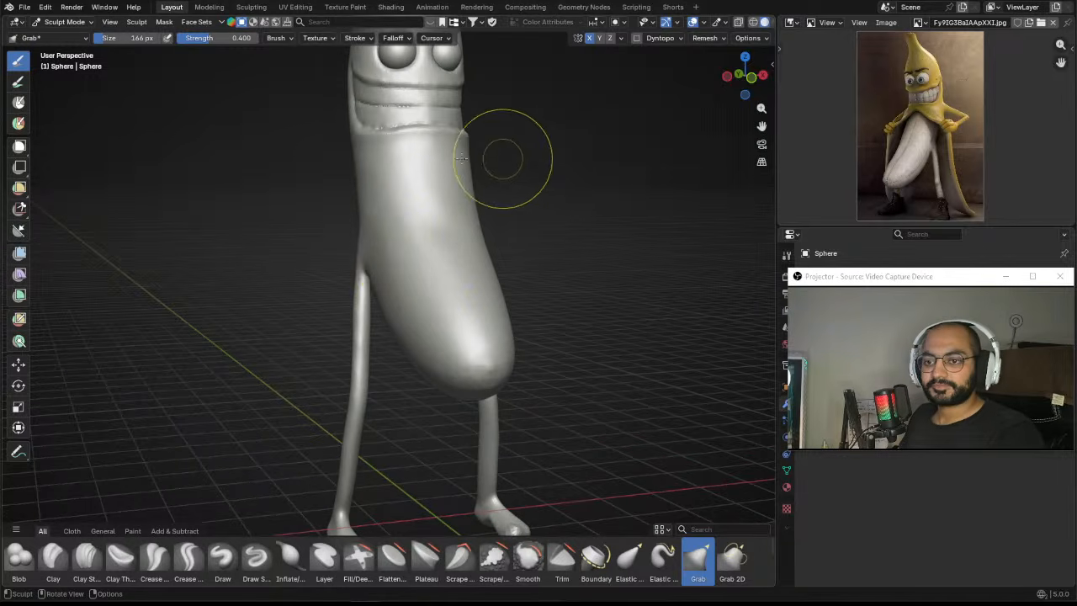
Step: Carve vertical gaps between the front teeth with an 87 px Draw Sharp brush at 0.500 strength
ctrl+middle_drag(523, 244, 526, 280)
mouse_move(527, 279)
middle_down()
mouse_move(508, 237)
mouse_move(514, 269)
middle_up()
mouse_move(514, 269)
ctrl+middle_down()
mouse_move(531, 286)
mouse_move(504, 257)
ctrl+middle_up()
mouse_move(503, 257)
shift+middle_down()
mouse_move(507, 293)
mouse_move(500, 236)
mouse_move(511, 259)
shift+middle_up()
shift+middle_drag(511, 259, 502, 219)
click(255, 560)
mouse_move(324, 353)
ctrl+middle_down()
mouse_move(329, 295)
mouse_move(471, 274)
ctrl+middle_up()
ctrl+middle_drag(471, 274, 458, 231)
key(f)
click(434, 224)
drag(435, 259, 437, 327)
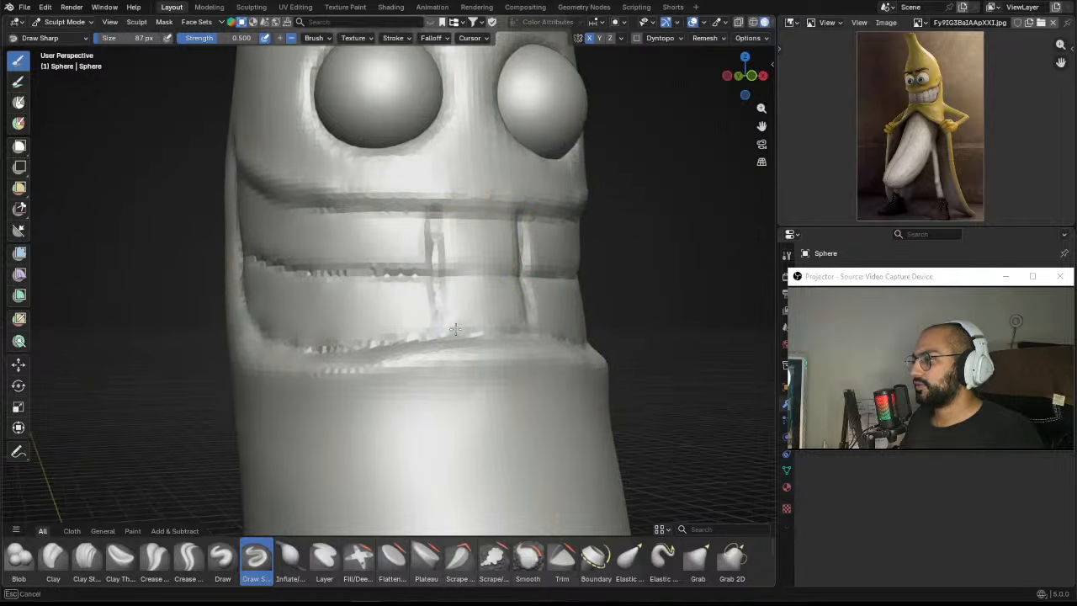
drag(486, 273, 486, 326)
middle_drag(485, 326, 505, 323)
drag(413, 236, 418, 354)
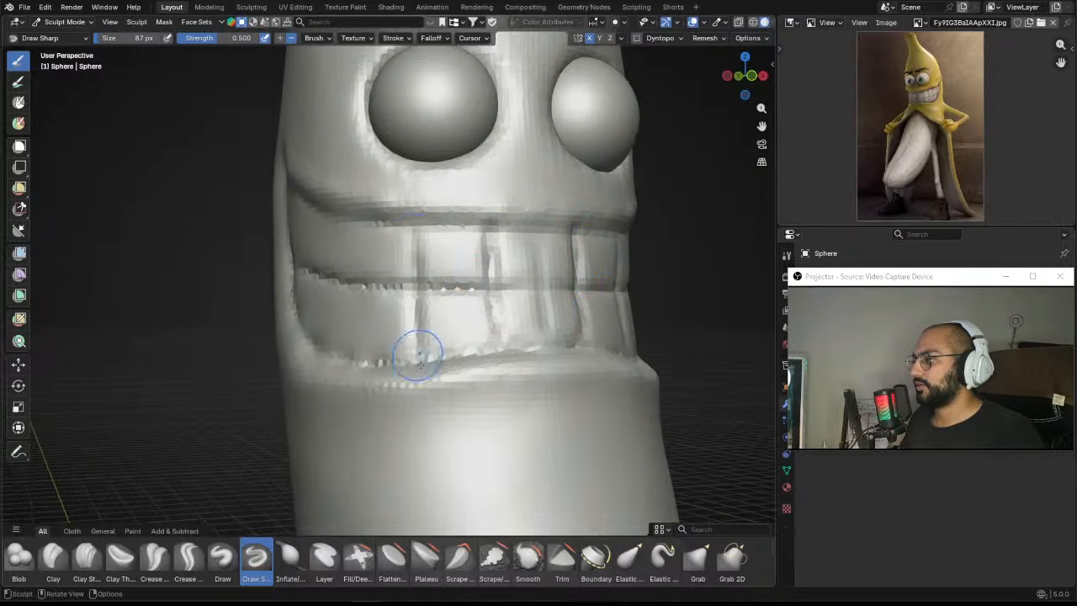
Step: Carve the remaining tooth gaps near the corner of the mouth with the Draw Sharp brush
ctrl+middle_drag(392, 300, 391, 337)
mouse_move(391, 337)
middle_down()
mouse_move(409, 308)
mouse_move(361, 244)
middle_up()
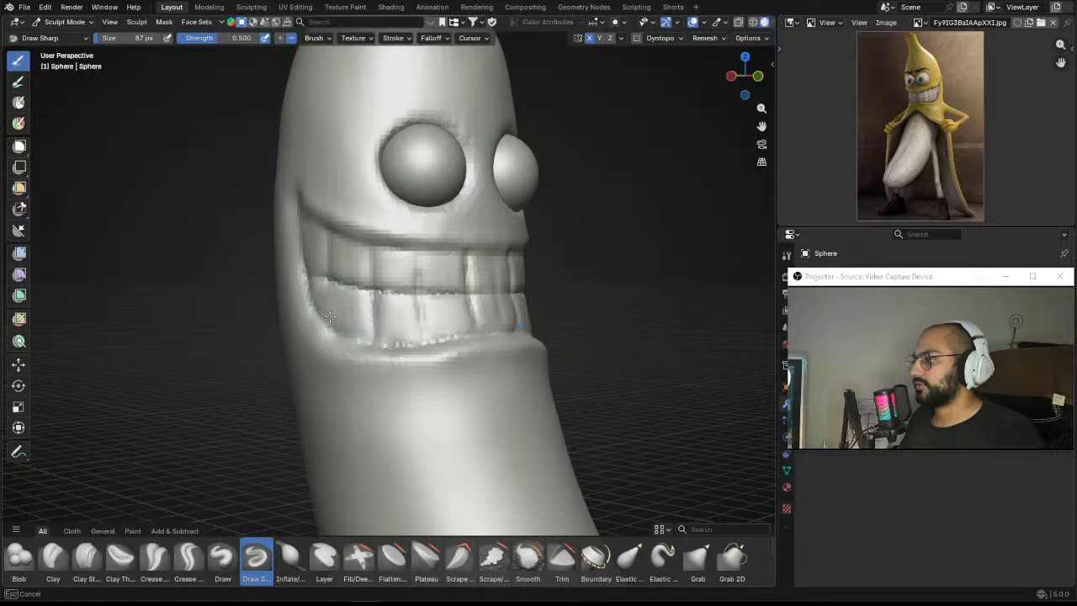
drag(329, 317, 330, 328)
mouse_move(398, 319)
middle_down()
mouse_move(379, 277)
mouse_move(433, 376)
mouse_move(454, 367)
mouse_move(477, 288)
mouse_move(464, 238)
middle_up()
middle_drag(510, 271, 486, 269)
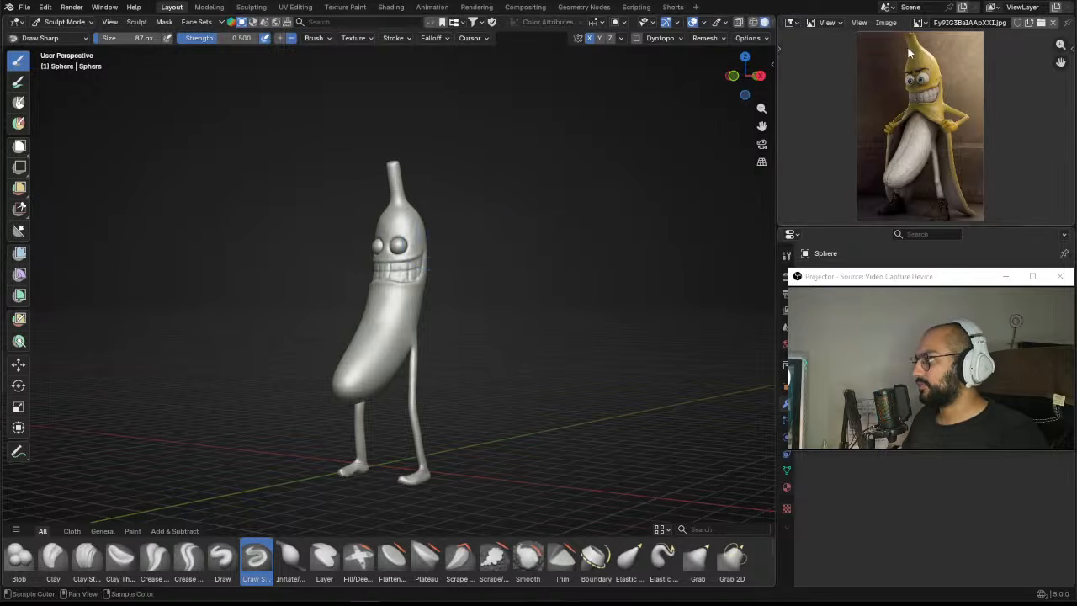
Step: Pull the head and upper body slightly upward from the right side view with a 583 px Snake Hook brush at 1.000 strength
middle_drag(519, 232, 459, 222)
key(KP_3)
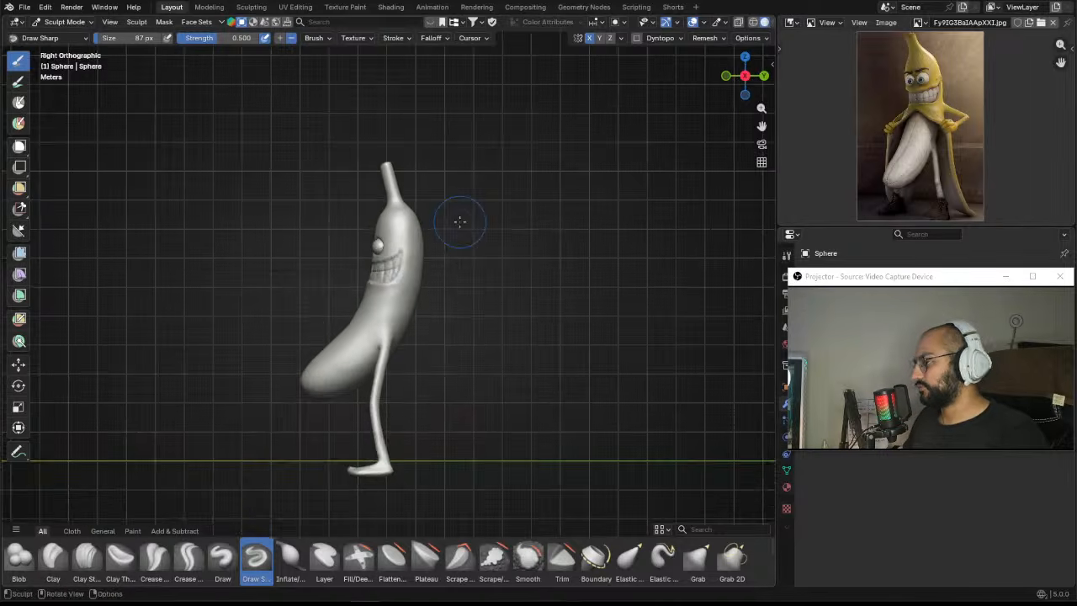
scroll(468, 260, up, 3)
shift+middle_drag(488, 397, 487, 368)
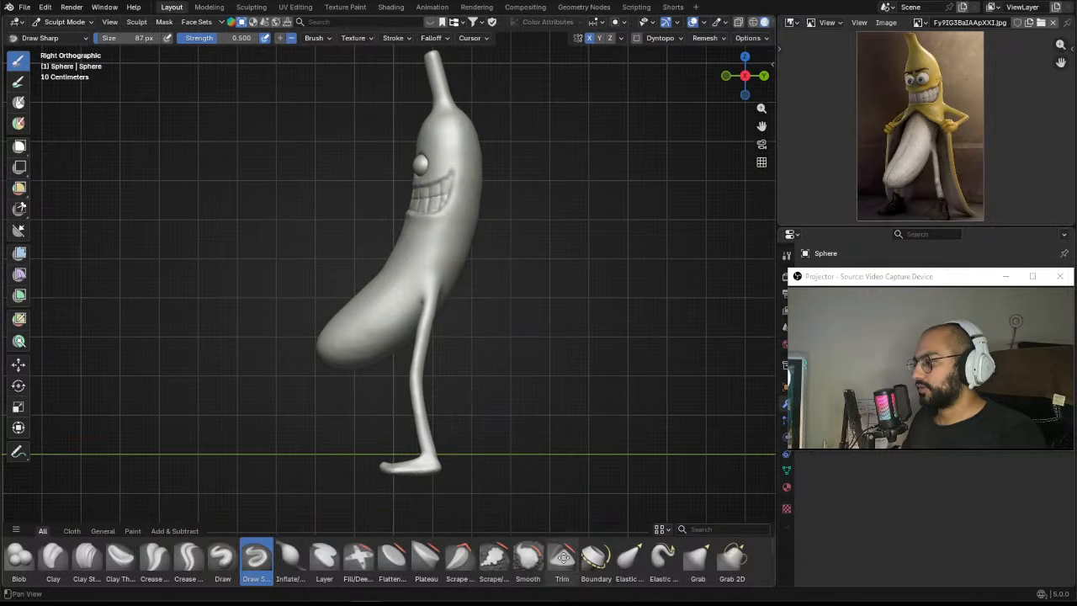
scroll(564, 552, down, 1)
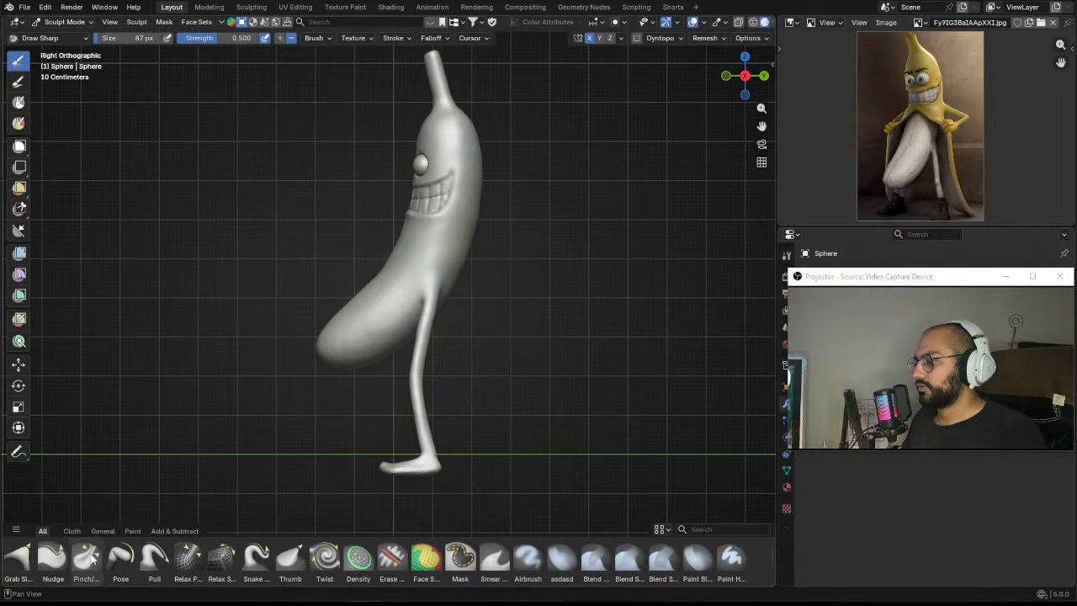
click(256, 559)
shift+middle_drag(422, 295, 425, 414)
key(f)
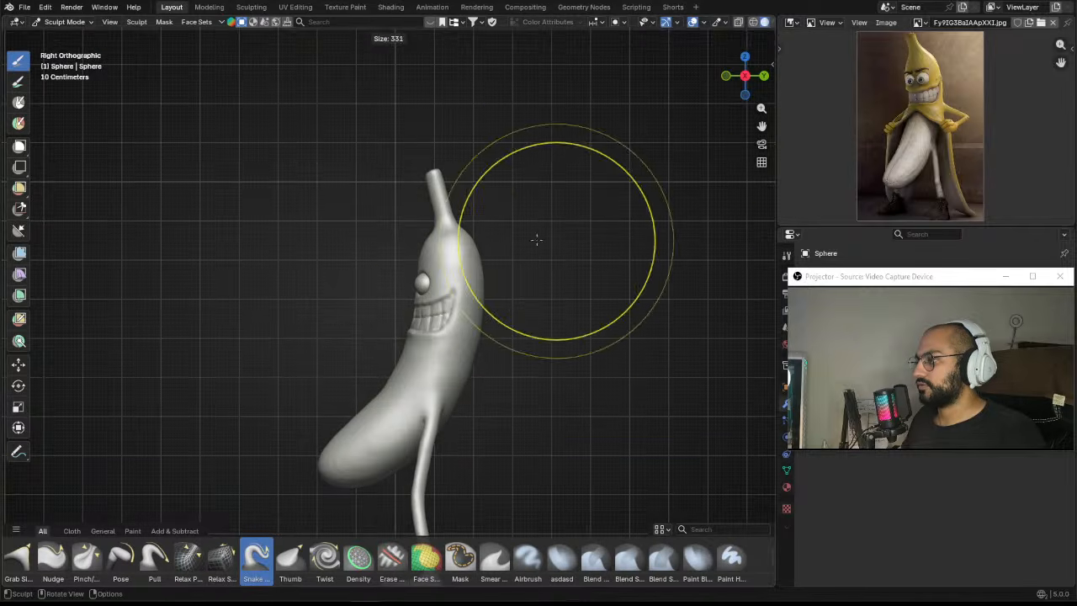
click(566, 225)
drag(457, 241, 443, 202)
key(ctrl+z)
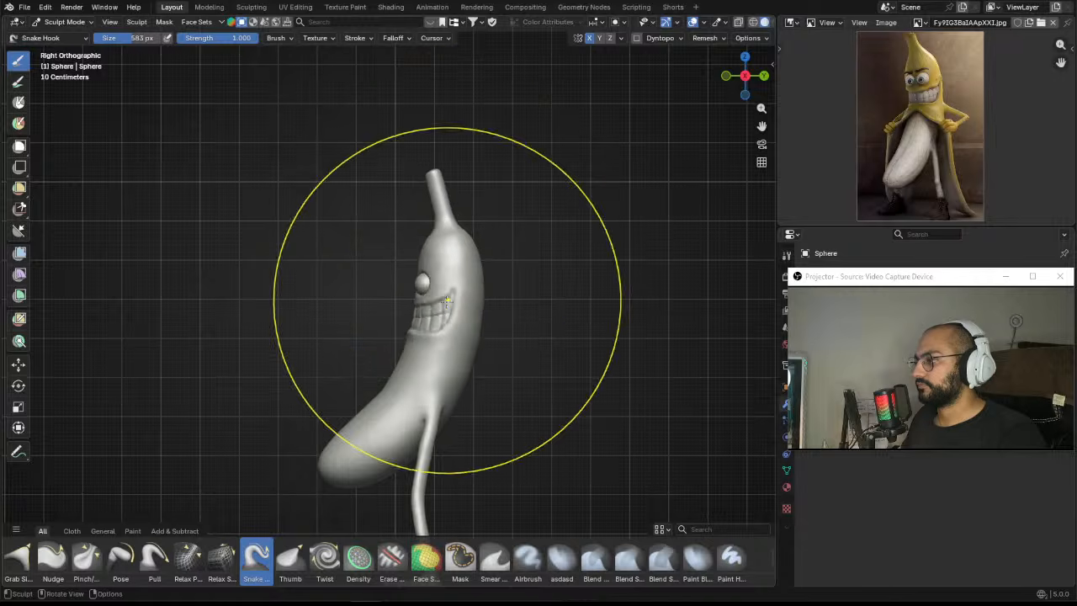
drag(448, 300, 456, 273)
Step: Raise the mirrored eyes along Z in Object Mode and reposition them against the face
key(ctrl+Tab)
click(319, 298)
mouse_move(357, 319)
ctrl+alt+mouse_down()
mouse_move(377, 272)
mouse_move(460, 257)
mouse_move(534, 265)
ctrl+alt+mouse_up()
click(414, 280)
key(g)
key(z)
click(423, 253)
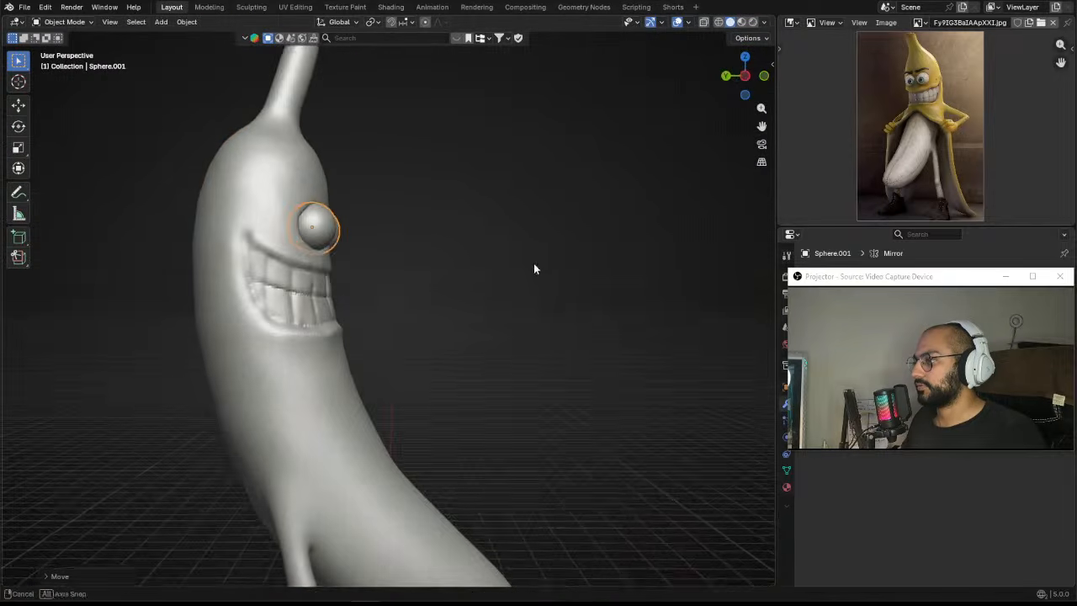
key(g)
click(530, 234)
mouse_move(529, 227)
alt+mouse_down()
mouse_move(487, 245)
mouse_move(491, 324)
mouse_move(507, 278)
mouse_move(476, 279)
mouse_move(468, 243)
mouse_move(546, 206)
alt+mouse_up()
mouse_move(547, 207)
alt+shift+mouse_down()
mouse_move(547, 251)
mouse_move(540, 207)
alt+shift+mouse_up()
alt+shift+drag(541, 207, 495, 215)
Step: Return to sculpting the banana body and reshape the grin with a 212 px Grab brush at 0.400 strength
click(478, 276)
key(ctrl+Tab)
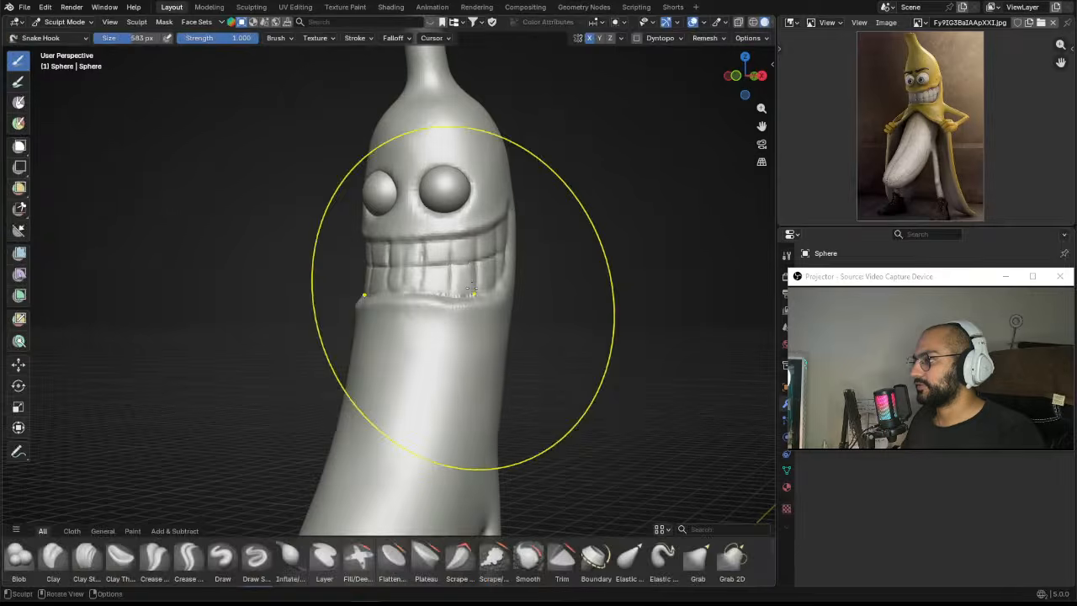
mouse_move(472, 274)
alt+mouse_down()
mouse_move(402, 234)
mouse_move(415, 231)
alt+mouse_up()
key(g)
key(f)
click(420, 238)
key(f)
click(392, 228)
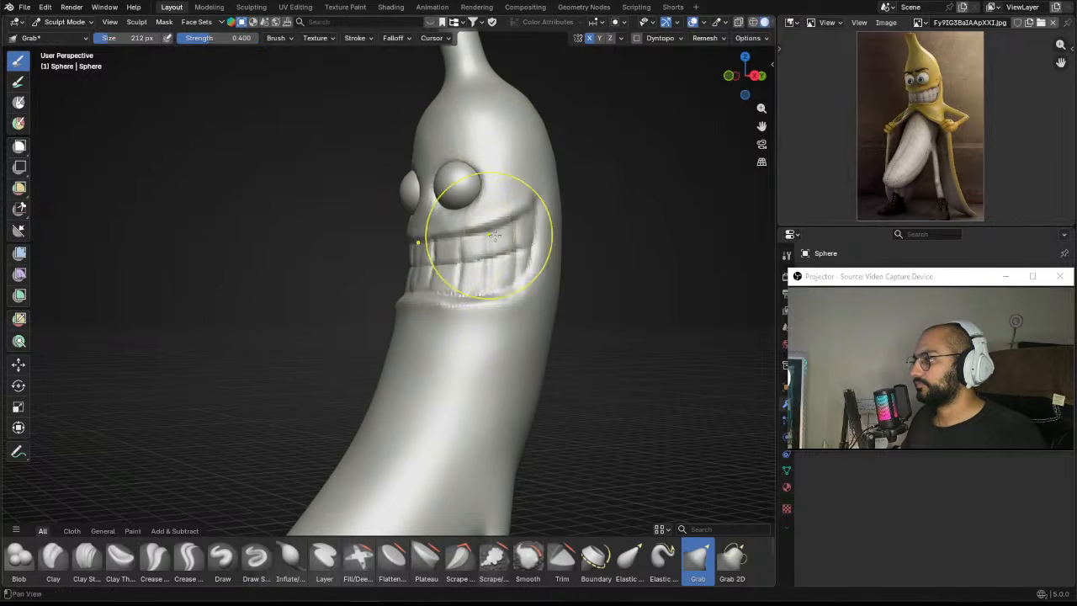
alt+shift+drag(495, 235, 439, 240)
alt+drag(440, 240, 388, 238)
Step: Adjust the mouth corner and cheek from the side with a 219 px Grab brush
key(f)
mouse_move(505, 210)
alt+shift+mouse_down()
mouse_move(476, 240)
mouse_move(450, 239)
alt+shift+mouse_up()
click(502, 236)
key(ctrl+z)
key(f)
click(435, 238)
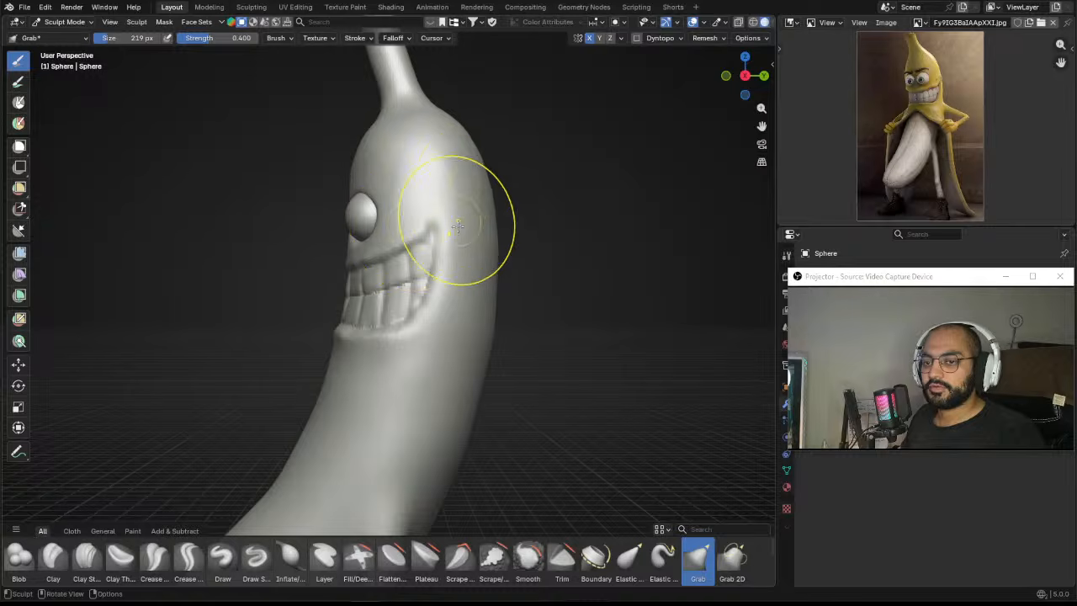
Step: Refine the lower lip beneath the teeth with a 45 px Grab brush
middle_drag(469, 210, 484, 318)
alt+shift+drag(483, 318, 493, 273)
key(f)
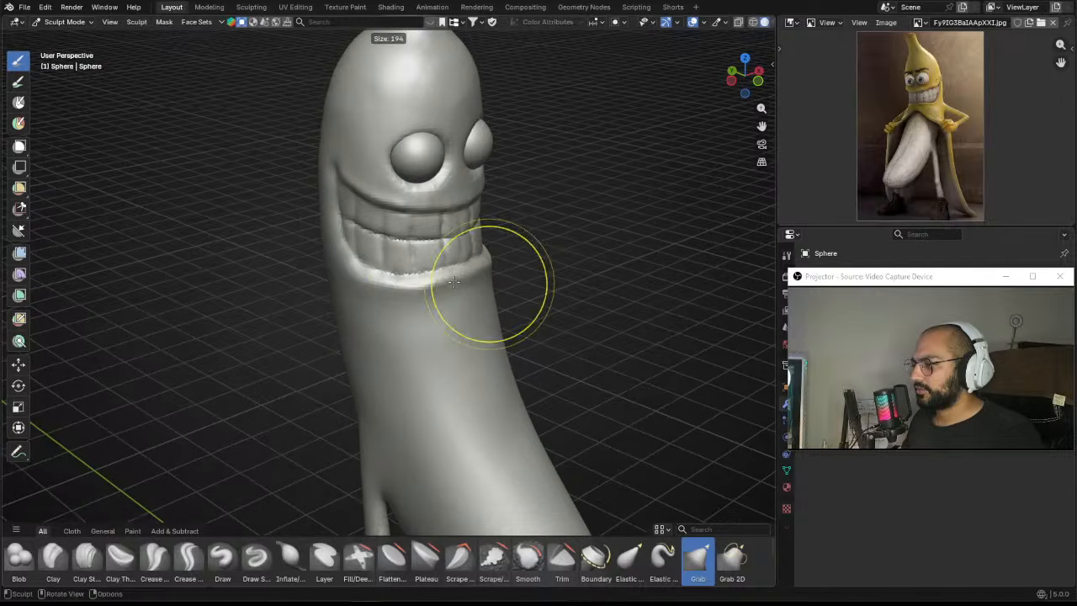
click(505, 286)
key(f)
click(439, 297)
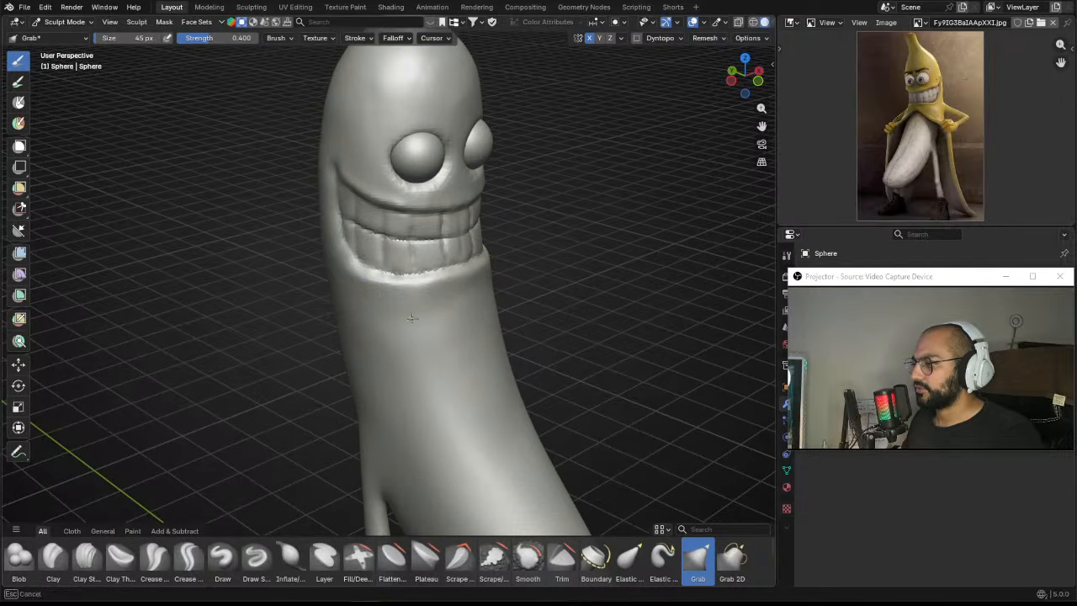
middle_drag(397, 351, 413, 448)
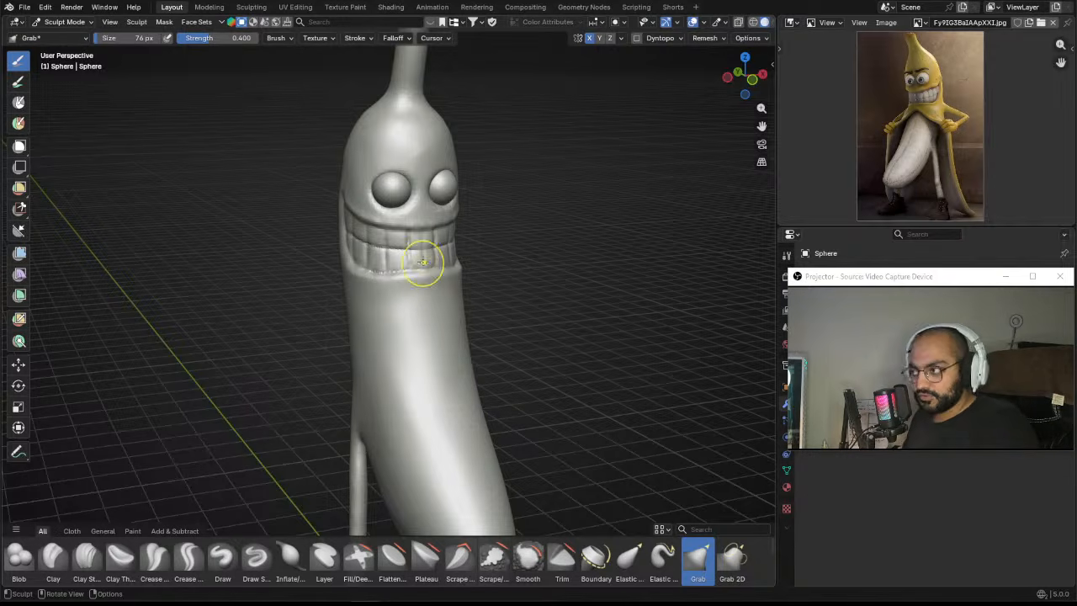
Step: Adjust the face around the eyes from the front with the Grab brush at 181 px and 121 px
shift+middle_drag(461, 181, 475, 250)
mouse_move(474, 250)
ctrl+middle_down()
mouse_move(478, 174)
mouse_move(503, 162)
ctrl+middle_up()
shift+middle_drag(483, 202, 476, 259)
key(f)
click(499, 218)
key(f)
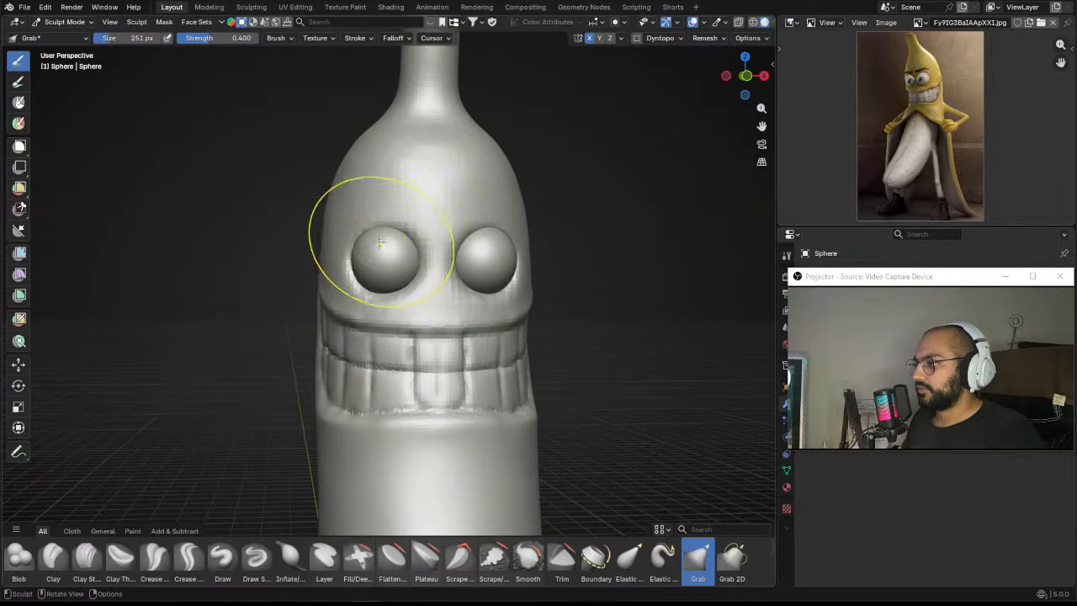
click(427, 234)
drag(346, 253, 374, 270)
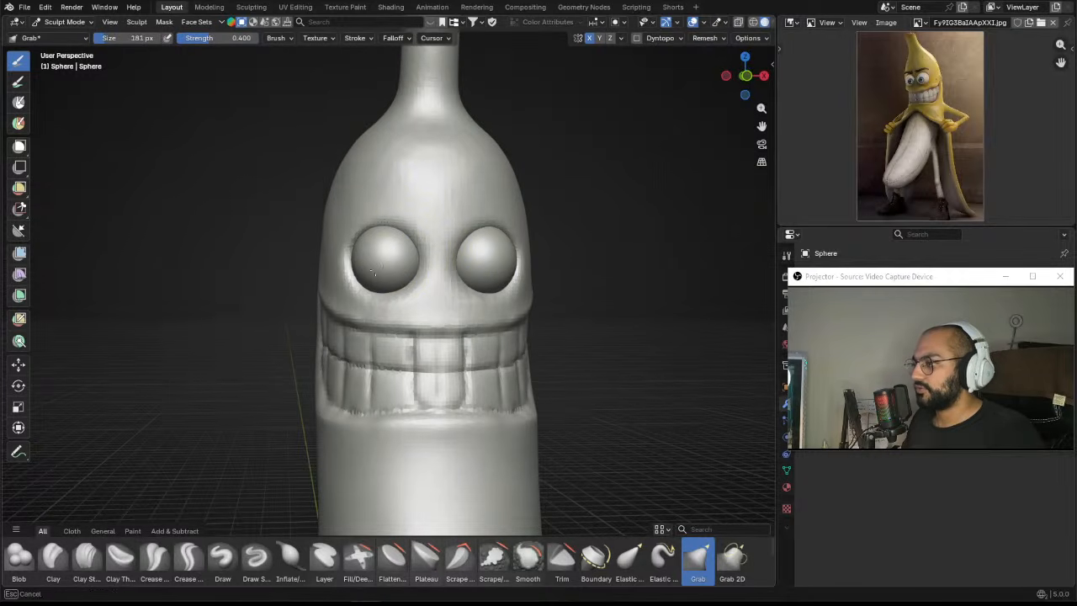
key(f)
click(371, 252)
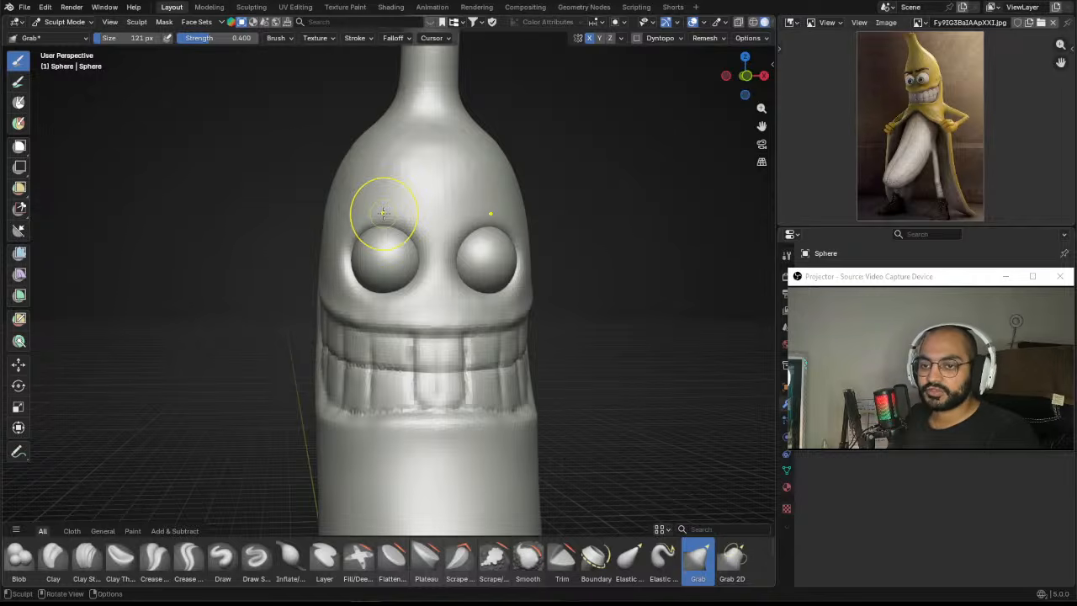
Step: Examine the teeth and face from the front and the side, up close and at a distance
scroll(357, 232, down, 5)
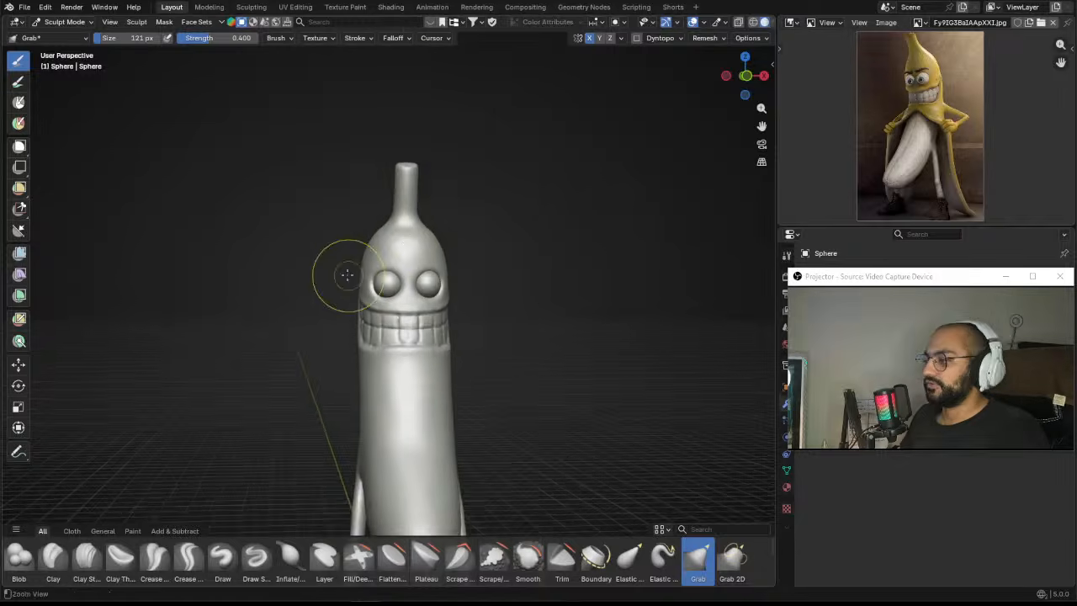
shift+middle_drag(439, 200, 429, 154)
scroll(409, 221, up, 7)
mouse_move(411, 244)
middle_down()
mouse_move(423, 236)
mouse_move(395, 233)
middle_up()
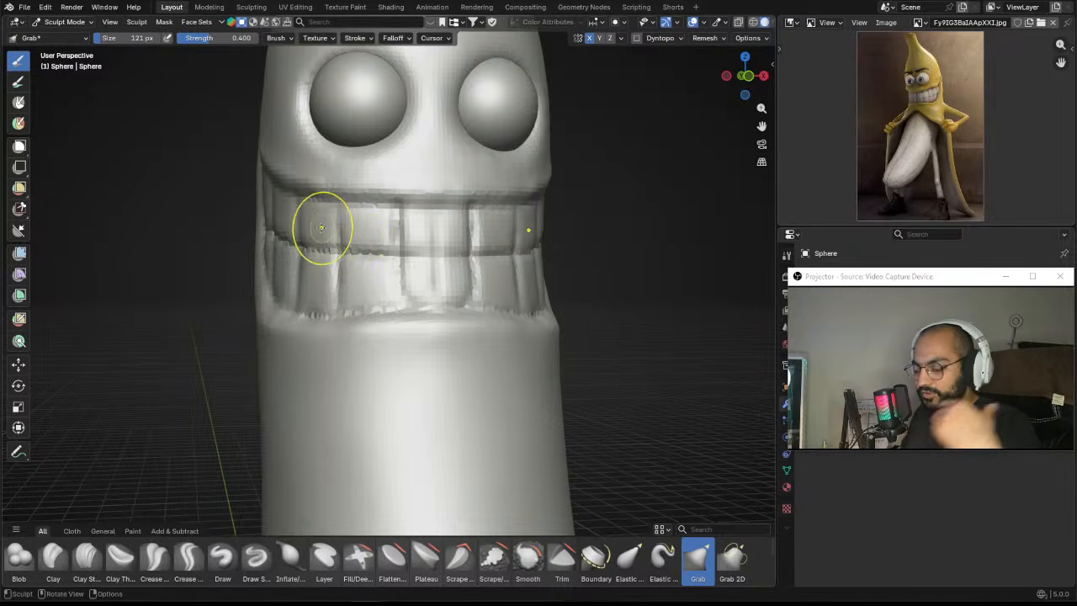
mouse_move(422, 267)
middle_down()
mouse_move(446, 302)
mouse_move(421, 258)
middle_up()
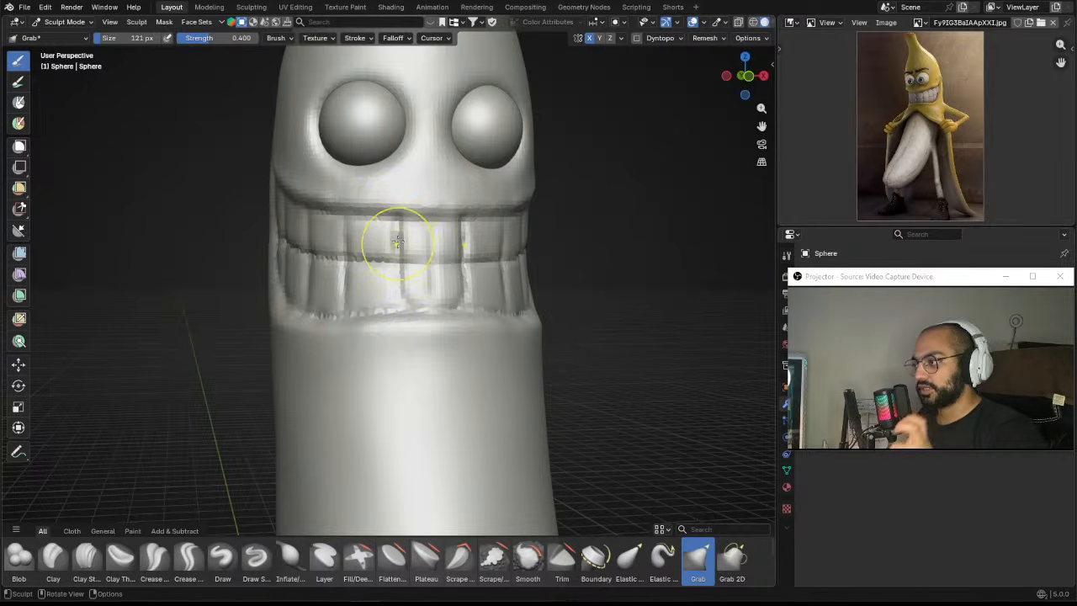
ctrl+alt+drag(427, 255, 395, 293)
mouse_move(395, 294)
alt+mouse_down()
mouse_move(480, 295)
mouse_move(378, 292)
alt+mouse_up()
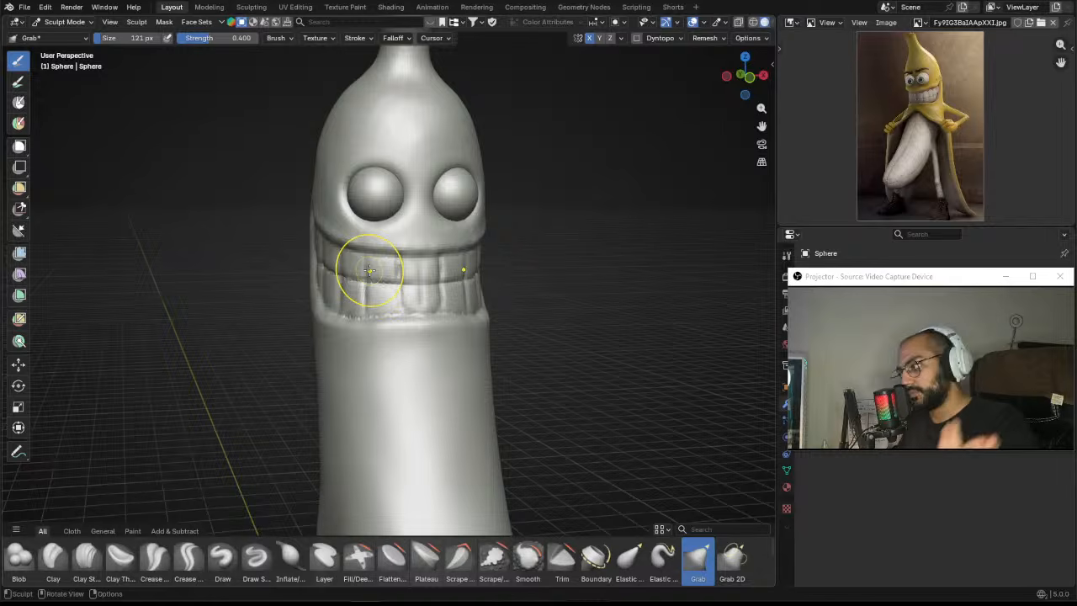
scroll(310, 218, down, 4)
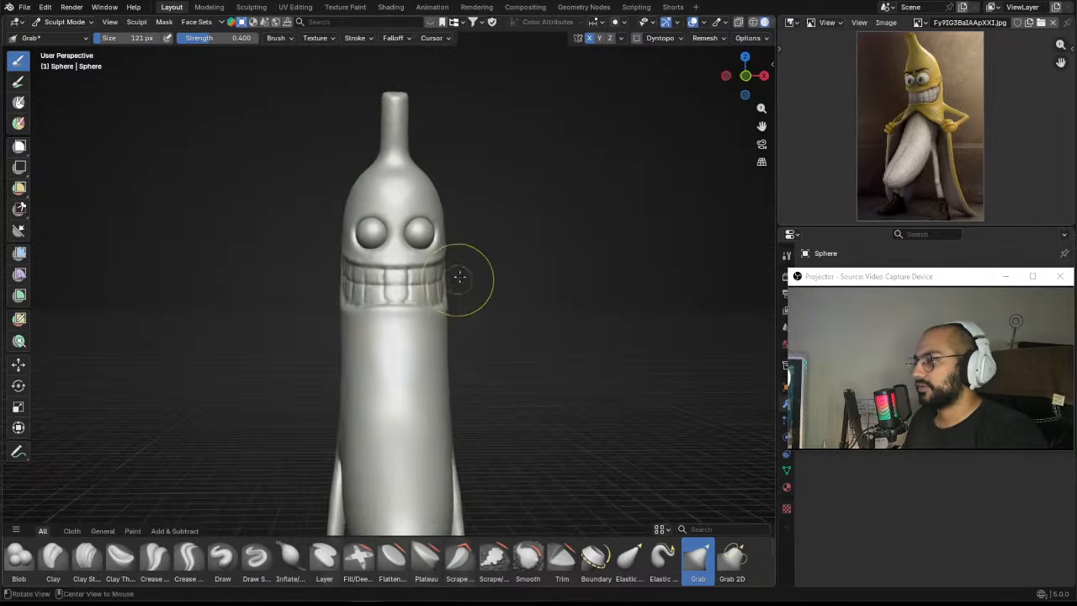
mouse_move(457, 281)
middle_down()
mouse_move(393, 259)
mouse_move(360, 289)
middle_up()
scroll(360, 289, up, 2)
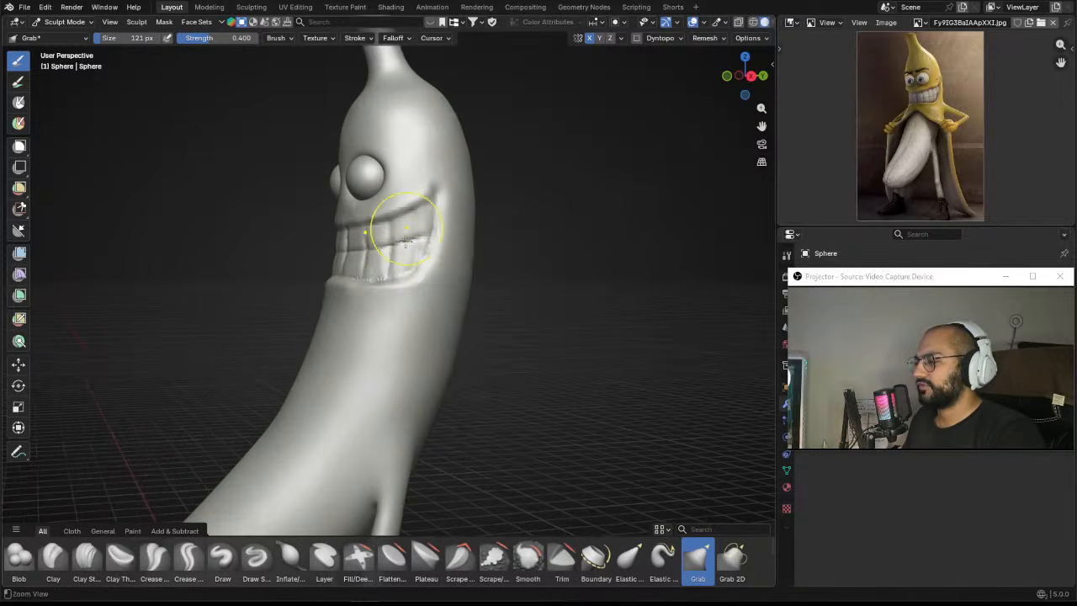
Step: Refine the grin and the area around the mouth with the Grab brush at 184 px and 59 px
key(f)
click(424, 286)
middle_drag(424, 286, 567, 296)
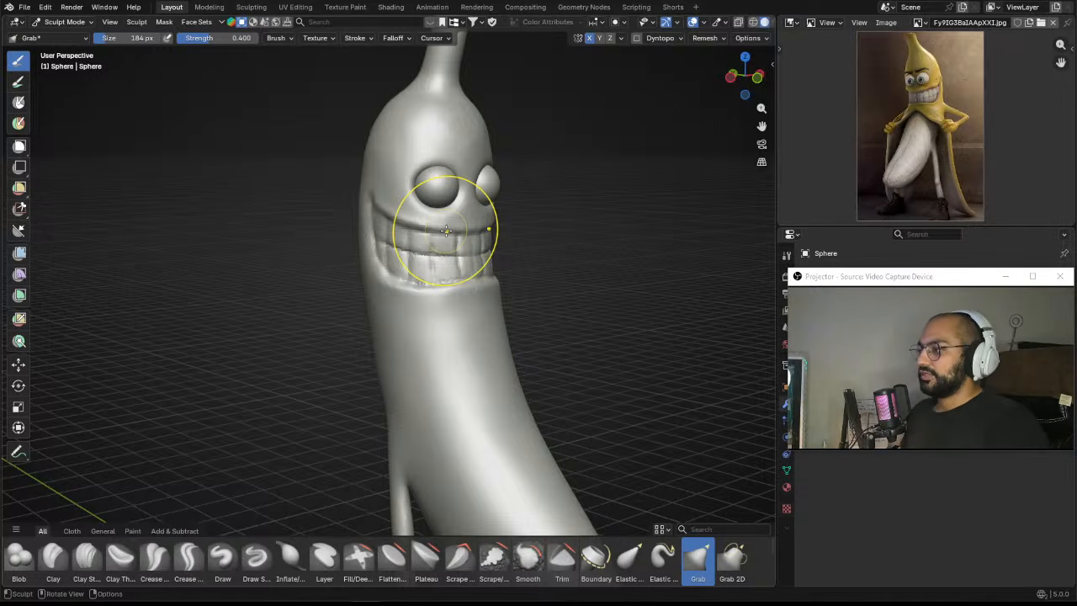
mouse_move(475, 312)
middle_down()
mouse_move(396, 216)
mouse_move(385, 252)
mouse_move(387, 233)
middle_up()
mouse_move(450, 206)
middle_down()
mouse_move(457, 264)
mouse_move(445, 216)
mouse_move(422, 229)
middle_up()
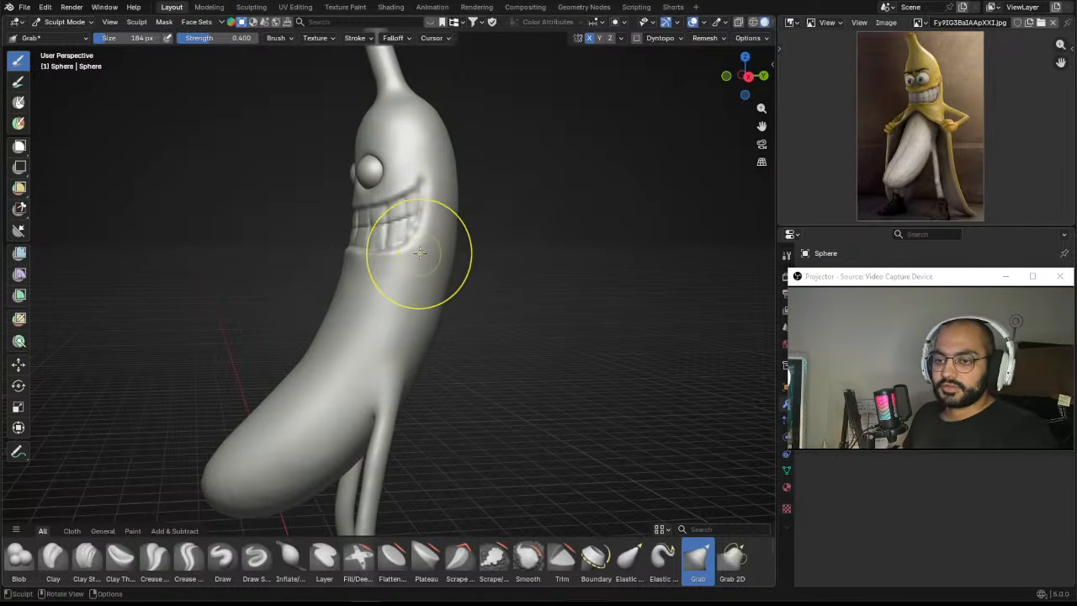
mouse_move(453, 187)
middle_down()
mouse_move(389, 255)
mouse_move(440, 288)
mouse_move(428, 290)
middle_up()
scroll(429, 286, up, 5)
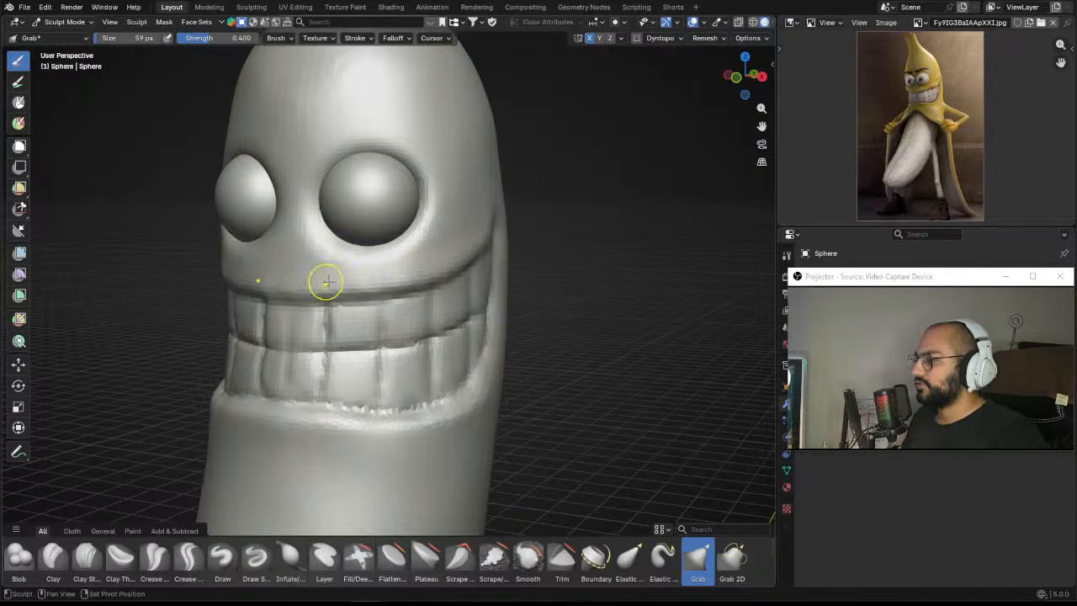
Step: Spread the legs outward from behind with a 230 px Grab brush
scroll(326, 283, down, 8)
mouse_move(326, 283)
middle_down()
mouse_move(360, 277)
mouse_move(480, 316)
mouse_move(447, 351)
mouse_move(452, 269)
mouse_move(385, 288)
mouse_move(379, 247)
mouse_move(397, 273)
mouse_move(431, 228)
mouse_move(524, 233)
mouse_move(476, 252)
mouse_move(435, 240)
mouse_move(365, 255)
mouse_move(386, 261)
middle_up()
scroll(424, 247, up, 3)
scroll(521, 241, up, 3)
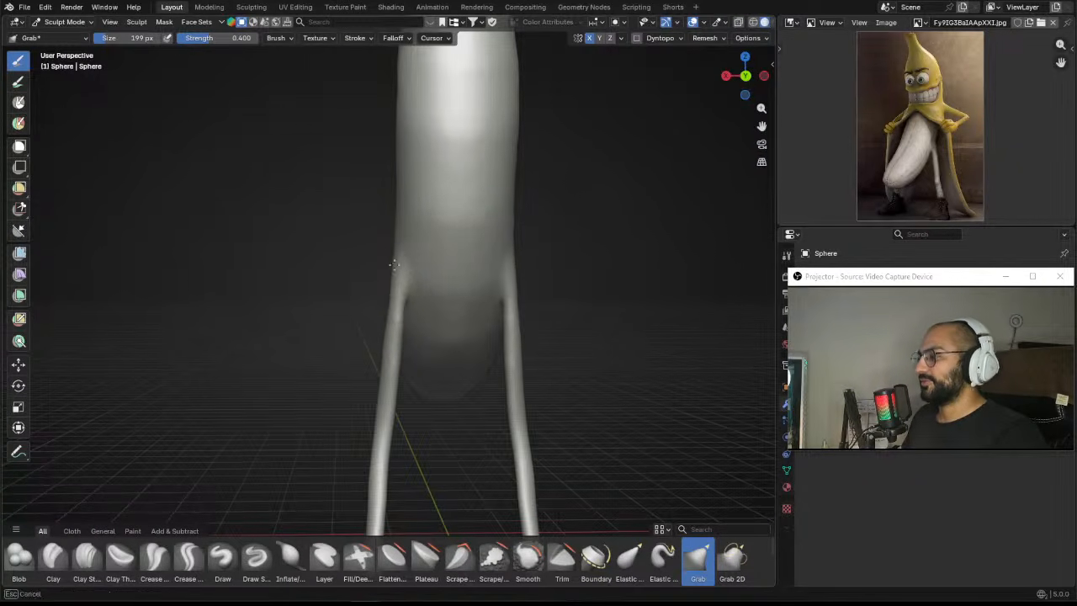
middle_drag(411, 311, 396, 285)
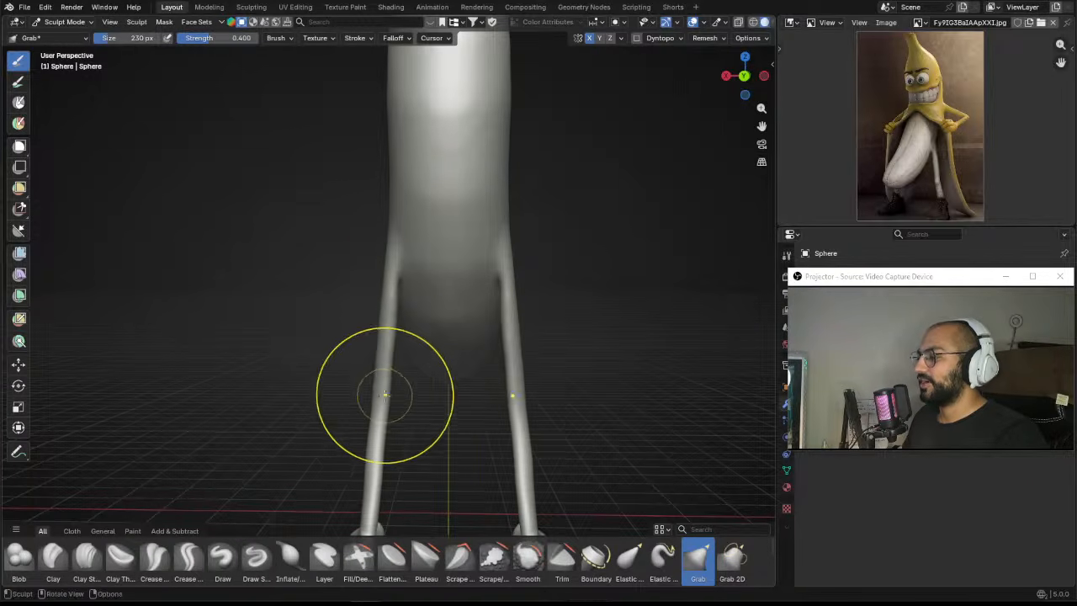
drag(385, 395, 362, 454)
mouse_move(323, 426)
middle_down()
mouse_move(540, 353)
mouse_move(471, 336)
middle_up()
Step: Push in the sides of the head above the eyes with the Grab brush
scroll(463, 341, down, 3)
mouse_move(459, 345)
shift+middle_down()
mouse_move(435, 406)
mouse_move(481, 471)
shift+middle_up()
ctrl+middle_drag(475, 412, 496, 347)
middle_drag(502, 280, 464, 291)
mouse_move(463, 227)
ctrl+middle_down()
mouse_move(467, 278)
mouse_move(400, 226)
mouse_move(481, 226)
ctrl+middle_up()
key(f)
click(503, 239)
drag(356, 249, 385, 249)
middle_drag(374, 250, 392, 240)
Step: Refine the taper between the head and the stem with a 208 px Grab brush
key(f)
click(360, 221)
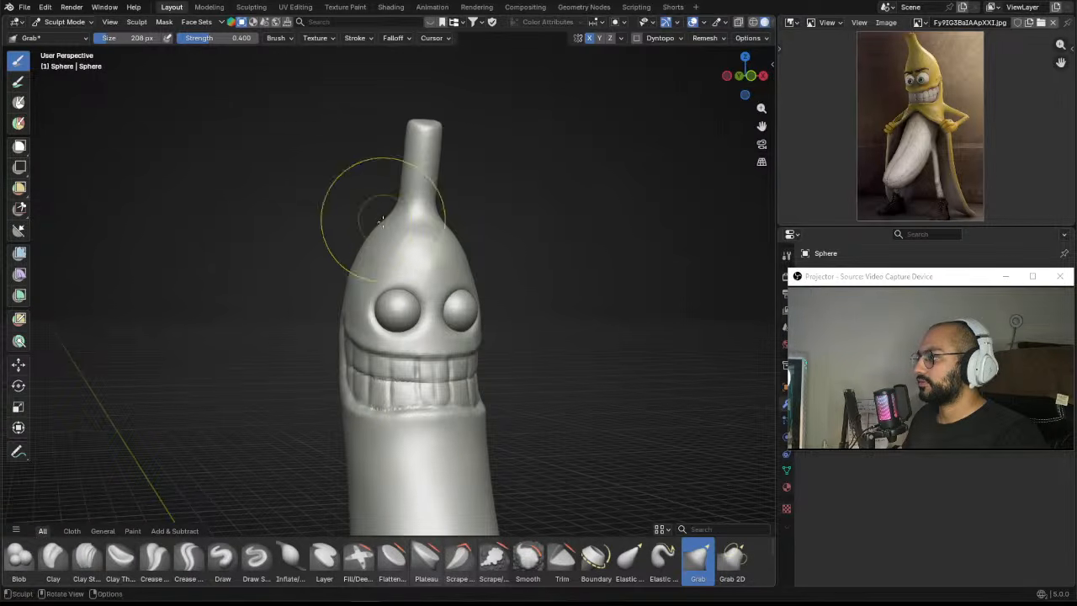
key(f)
click(431, 247)
alt+drag(432, 247, 394, 242)
mouse_move(430, 257)
ctrl+alt+mouse_down()
mouse_move(435, 312)
mouse_move(452, 223)
mouse_move(461, 288)
ctrl+alt+mouse_up()
mouse_move(463, 291)
alt+mouse_down()
mouse_move(428, 312)
mouse_move(468, 264)
mouse_move(440, 276)
mouse_move(474, 278)
mouse_move(481, 257)
mouse_move(484, 283)
alt+mouse_up()
Step: Switch to Object Mode and add a cylinder mesh to the scene
key(ctrl+Tab)
click(496, 270)
key(shift+a)
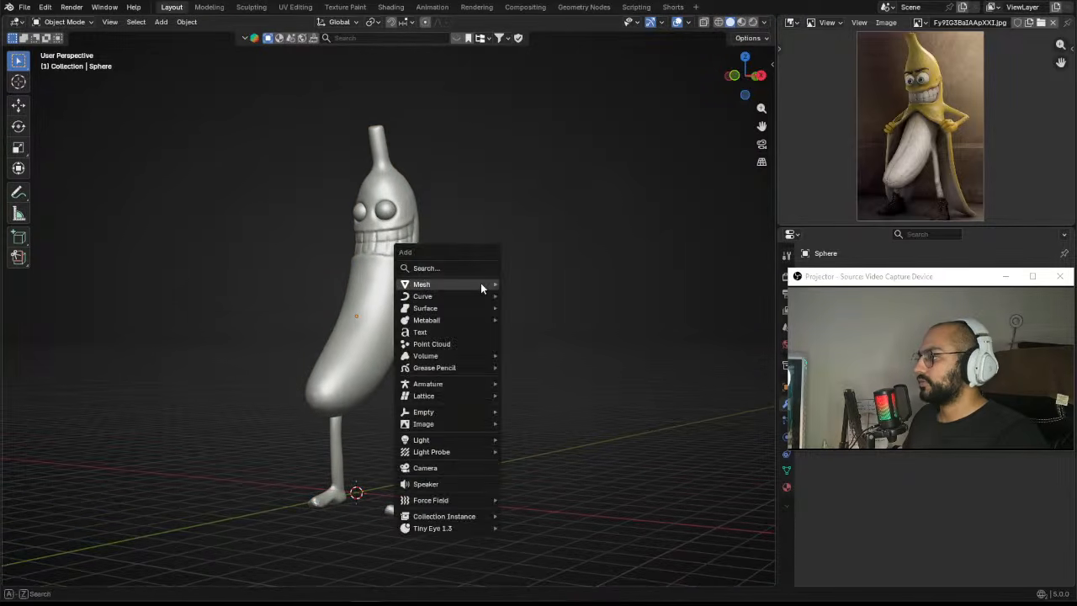
mouse_move(480, 283)
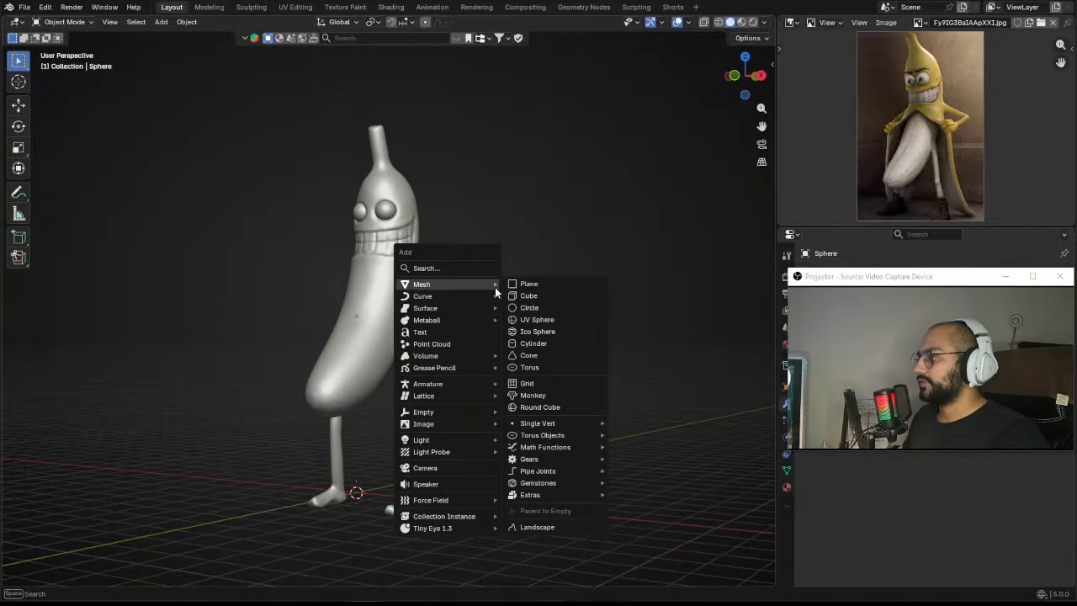
click(533, 343)
middle_drag(490, 327, 489, 328)
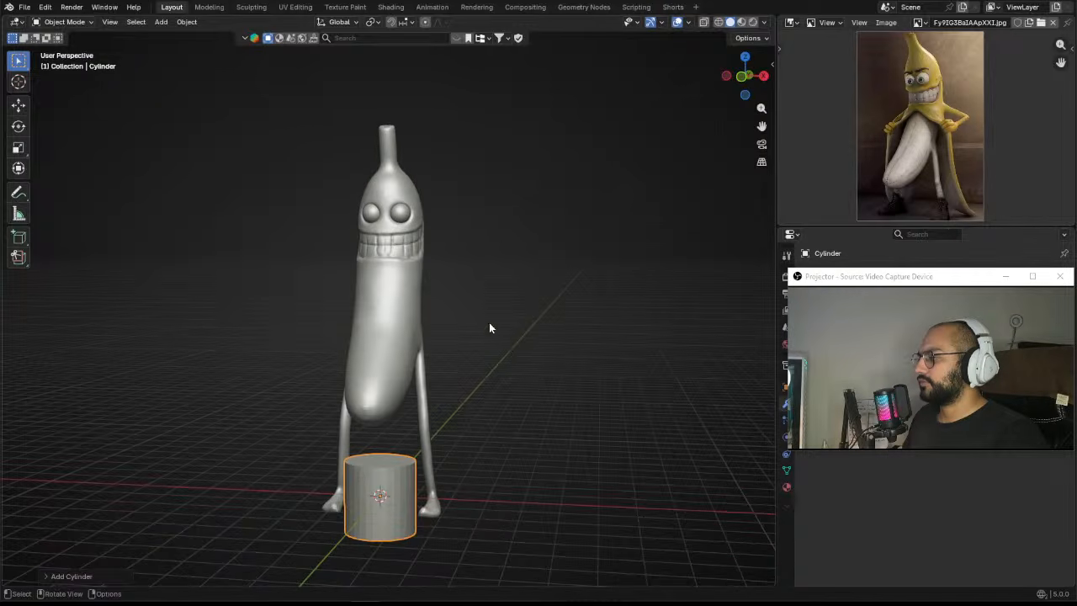
Step: Move the cylinder up beside the upper body and rotate it to point sideways
key(g)
click(581, 108)
key(r)
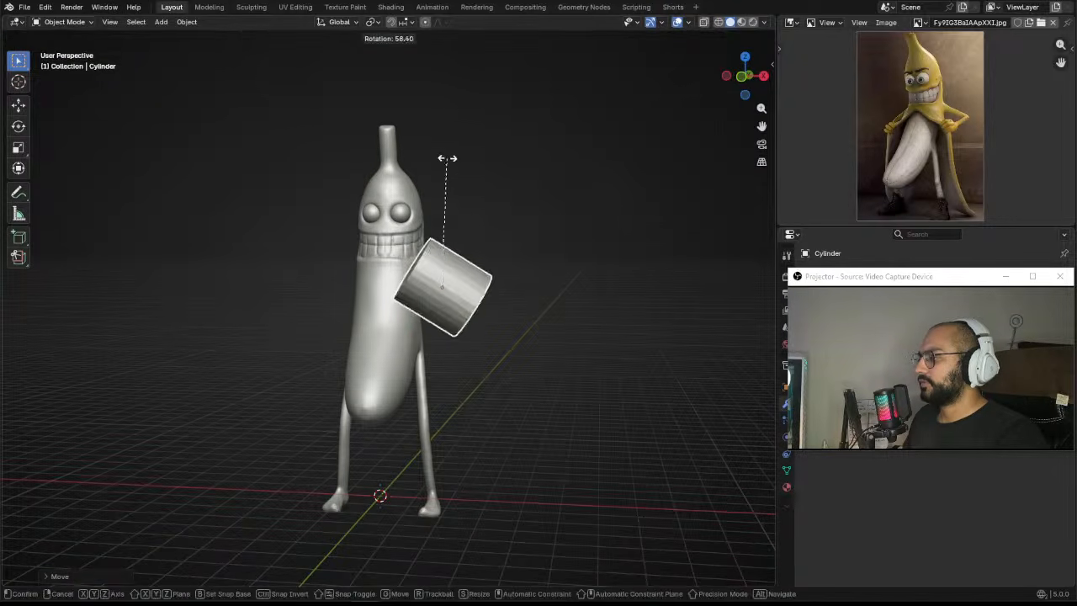
middle_drag(445, 157, 459, 305)
Step: Slim the cylinder into a thin rod across its local X and Y axes and place it against the body's side below the grin
key(s)
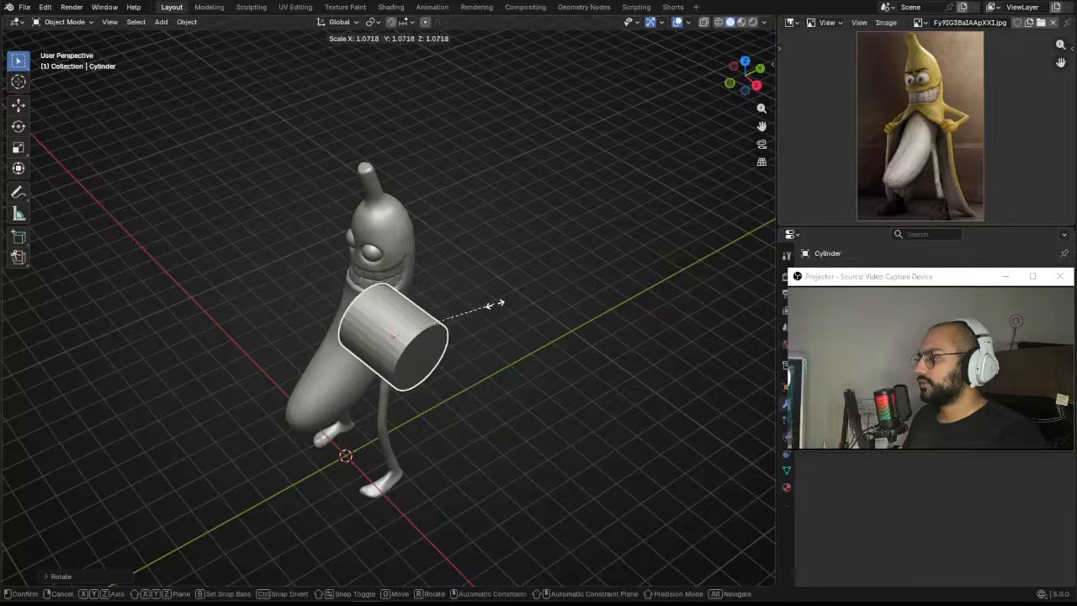
key(shift+z)
key(shift+z)
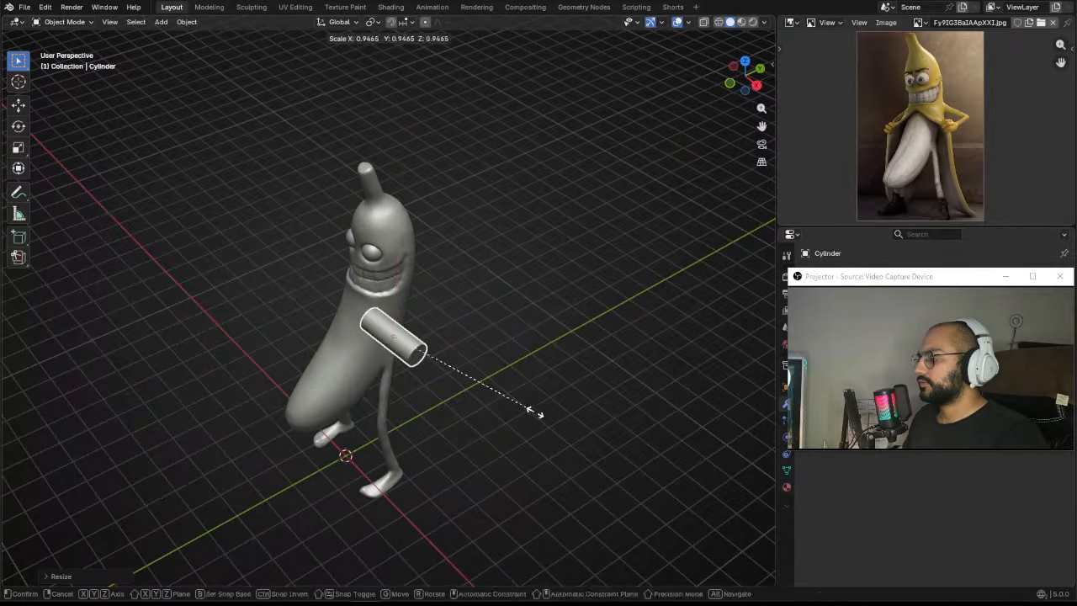
click(420, 371)
middle_drag(421, 371, 606, 284)
key(g)
click(447, 359)
Step: Add a Mirror modifier to the cylinder and use the banana body as the mirror object
drag(841, 279, 858, 333)
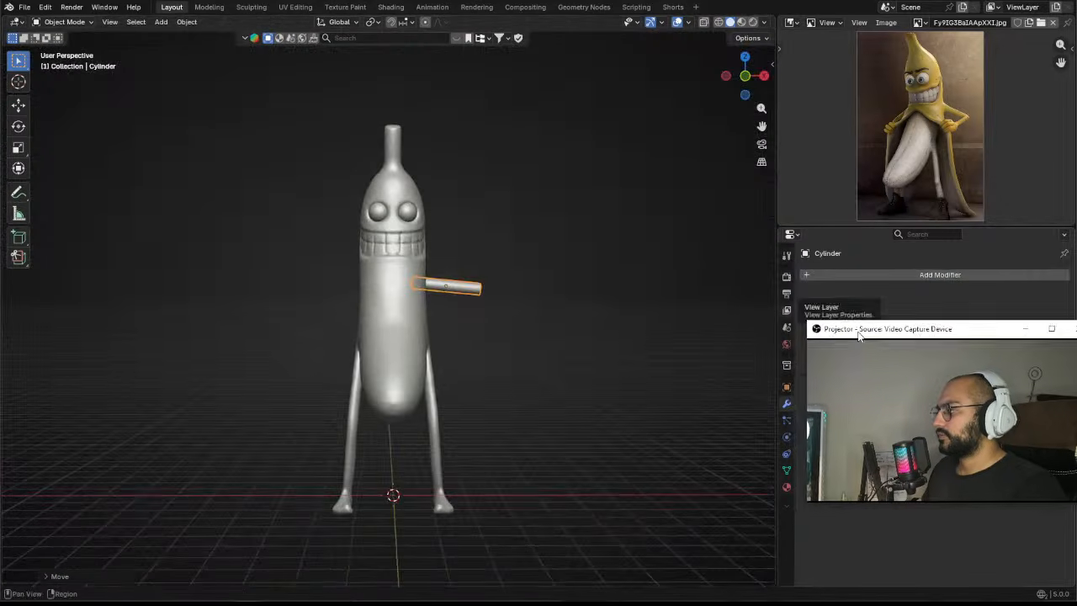
click(827, 278)
click(849, 308)
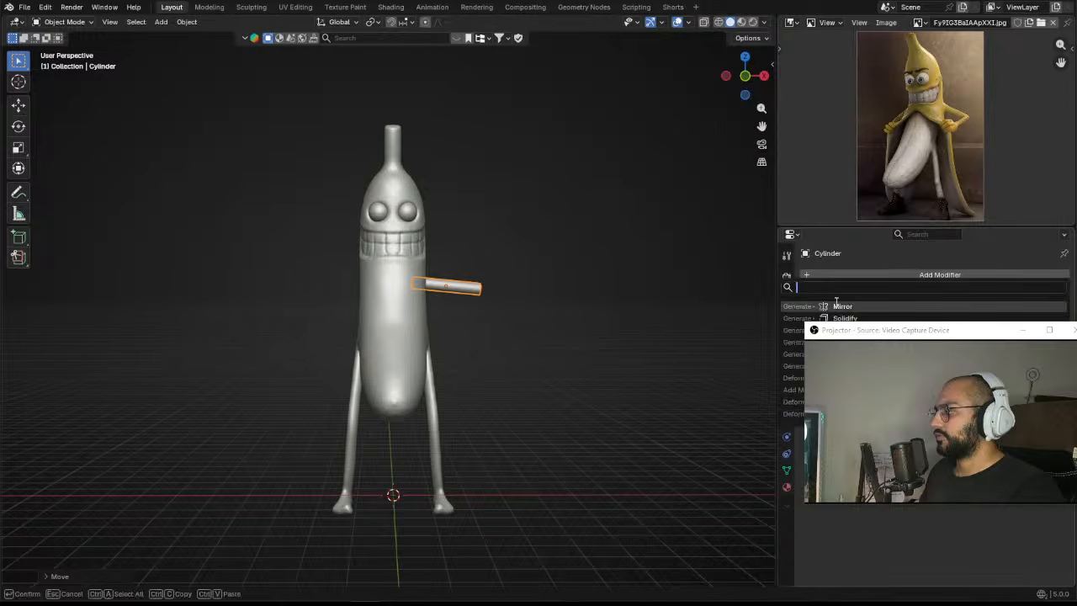
drag(1017, 330, 1003, 411)
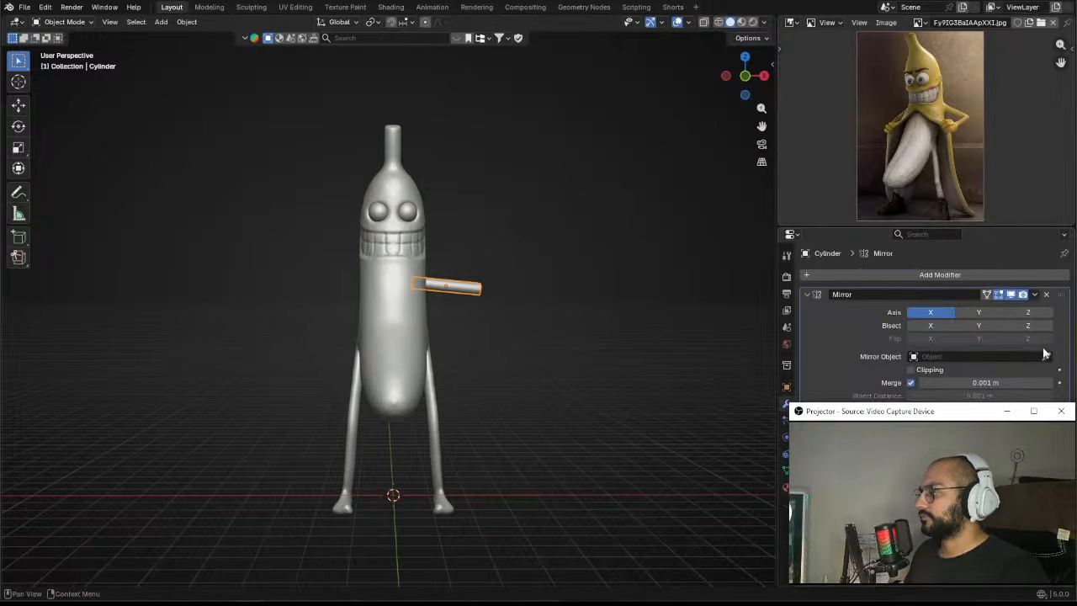
click(405, 305)
drag(892, 411, 889, 260)
click(529, 303)
Step: Adjust the upper arm's thickness across its local X and Y axes and raise it closer to the grin
scroll(528, 295, up, 2)
middle_drag(528, 282, 481, 273)
scroll(504, 244, up, 1)
middle_drag(537, 244, 516, 269)
click(516, 279)
key(s)
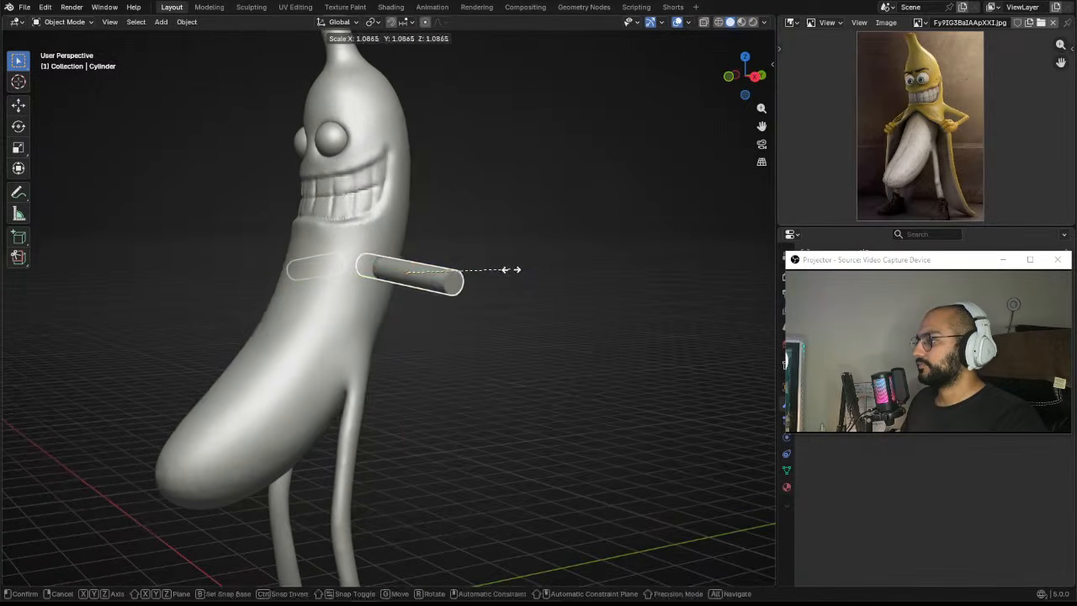
key(shift+z)
key(shift+z)
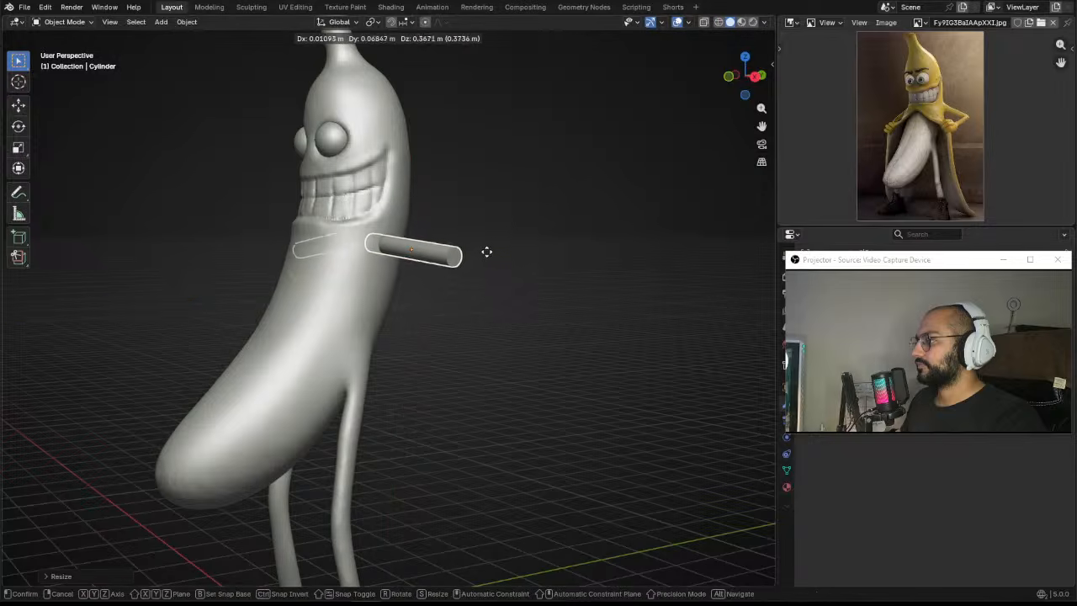
click(487, 243)
Step: Rotate the upper arm to slope slightly downward and reposition its inner end against the body's side
middle_drag(487, 244, 443, 304)
key(g)
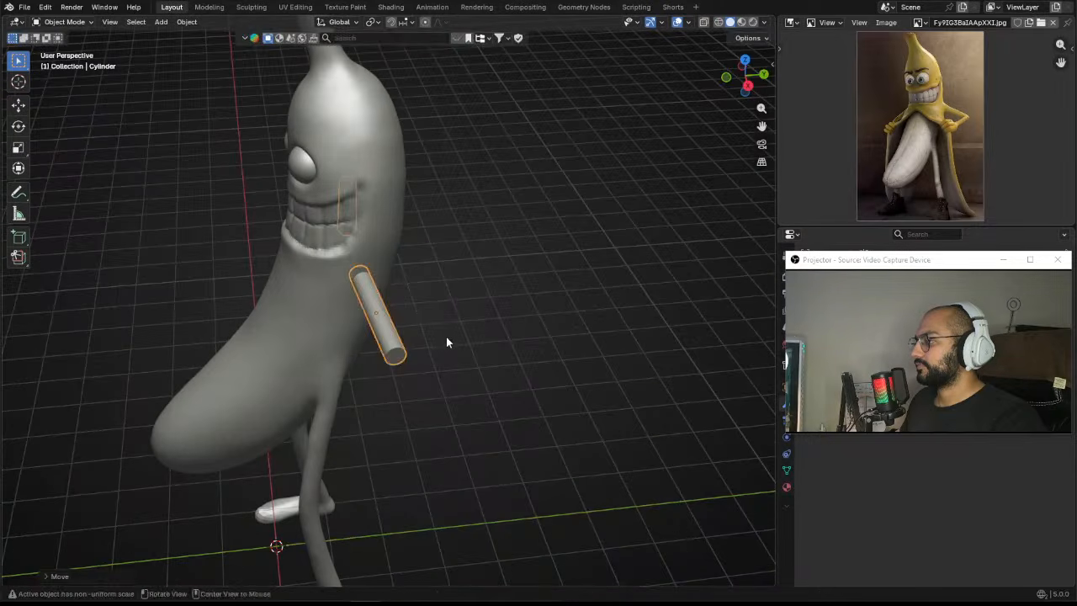
alt+middle_drag(447, 342, 590, 279)
click(455, 398)
key(r)
click(538, 365)
key(g)
click(562, 276)
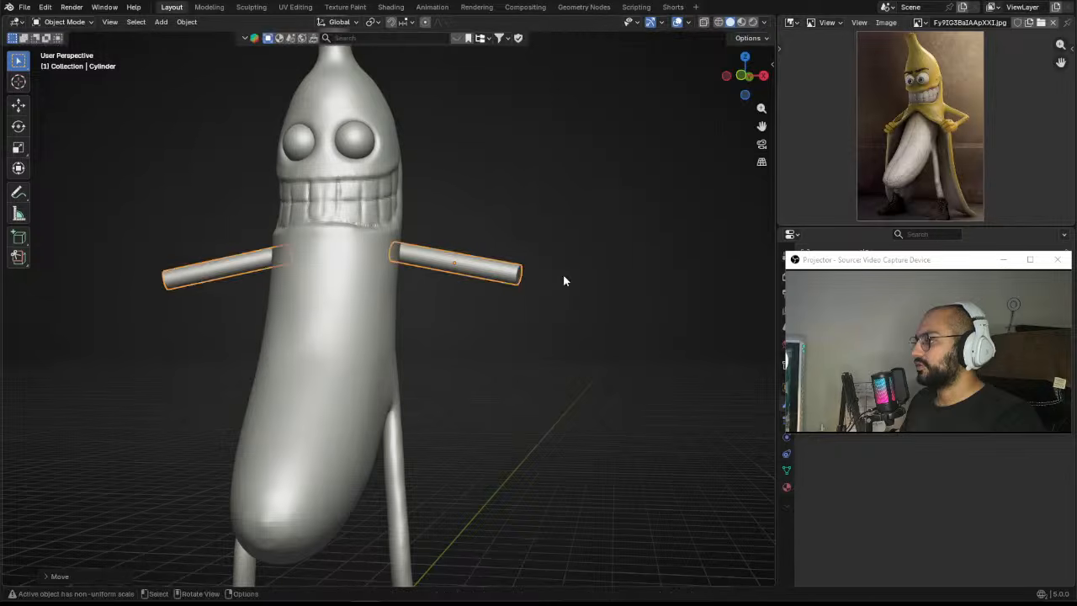
Step: Check the arm from above in wireframe, then duplicate it and rotate the copy as a forearm in front of it
click(581, 272)
alt+drag(581, 271, 477, 289)
middle_drag(533, 289, 570, 342)
click(504, 298)
key(alt+z)
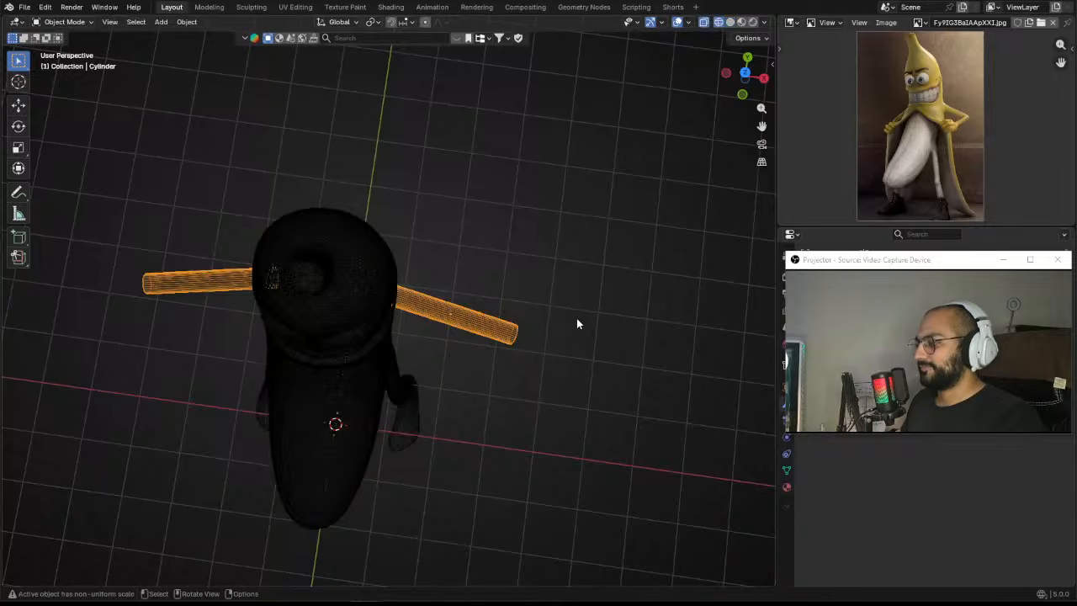
key(alt+z)
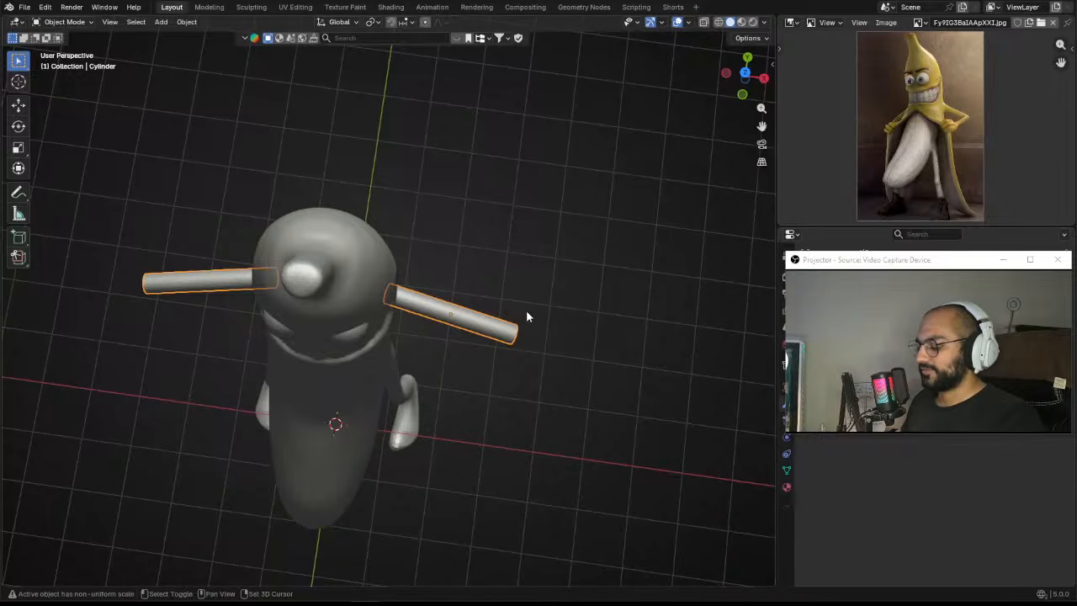
key(shift+d)
key(x)
key(r)
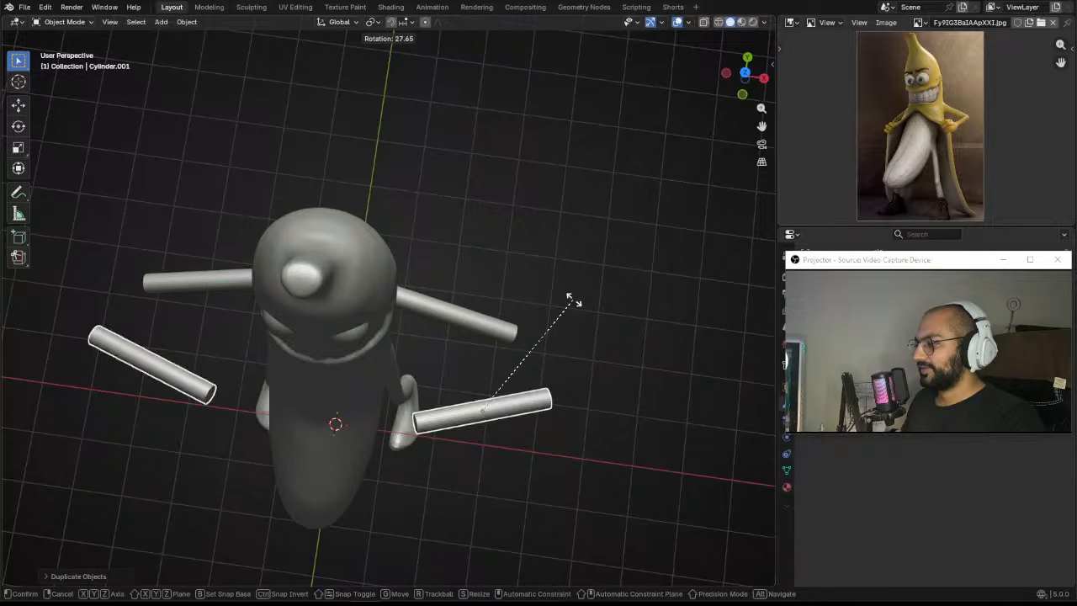
click(484, 292)
Step: Move the forearm so its upper end meets the outer end of the upper arm
middle_drag(569, 310, 646, 270)
key(g)
click(499, 185)
key(g)
click(636, 263)
Step: Scale the forearm along its Z axis and slide it along its own length to fit the elbow
key(s)
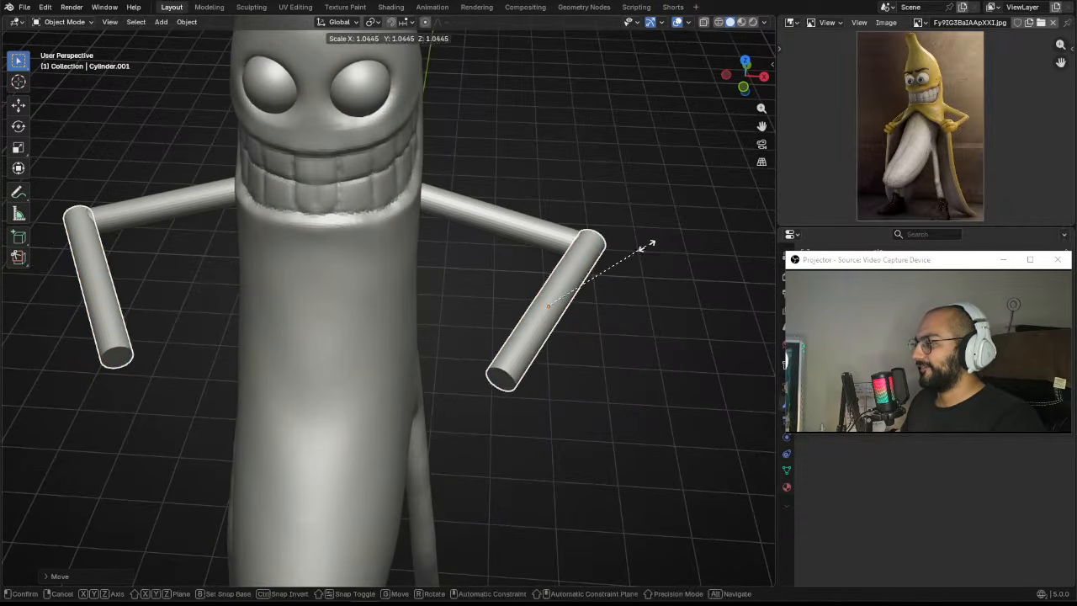
key(z)
click(671, 224)
middle_drag(671, 224, 640, 228)
key(g)
key(z)
key(z)
click(598, 252)
click(605, 253)
Step: Rotate the forearm to adjust its angle relative to the upper arm
scroll(605, 252, down, 2)
scroll(627, 252, down, 2)
ctrl+alt+drag(625, 260, 624, 221)
alt+drag(624, 221, 588, 300)
click(473, 273)
key(r)
click(555, 254)
ctrl+middle_drag(587, 305, 580, 289)
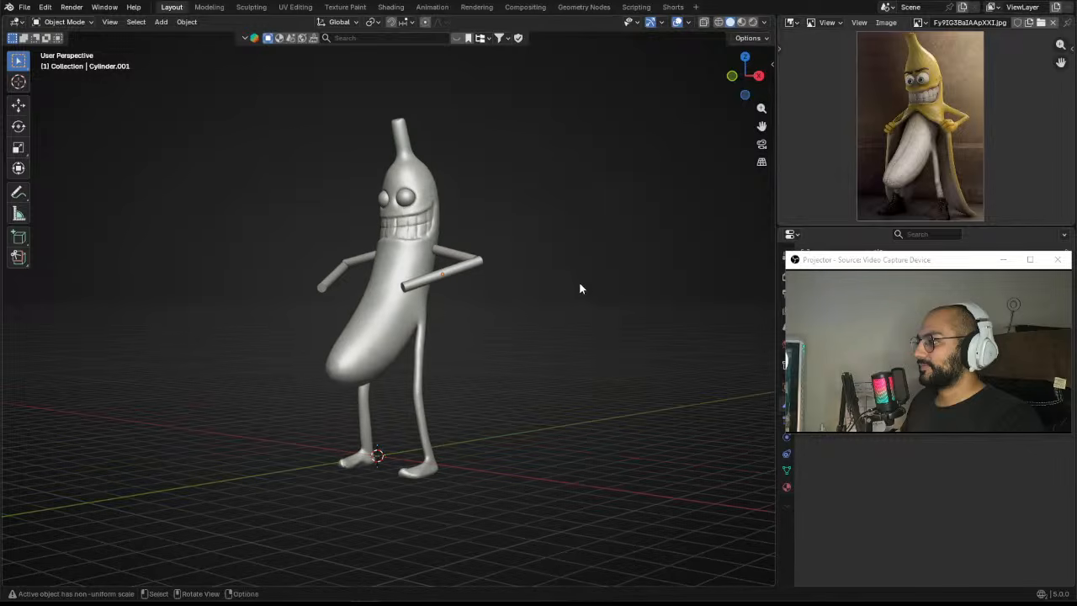
Step: Switch the body to Sculpt Mode and pull its bulging lower tip inward with an enlarged Grab brush
click(412, 310)
key(ctrl+Tab)
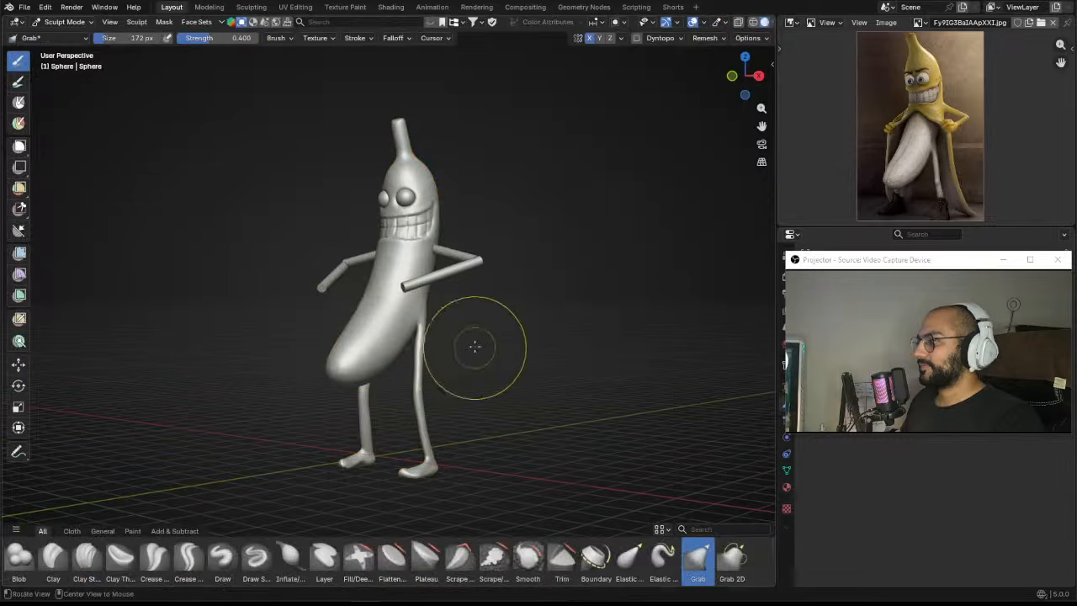
middle_drag(474, 344, 462, 328)
mouse_move(462, 328)
ctrl+middle_down()
mouse_move(453, 310)
mouse_move(428, 305)
ctrl+middle_up()
key(f)
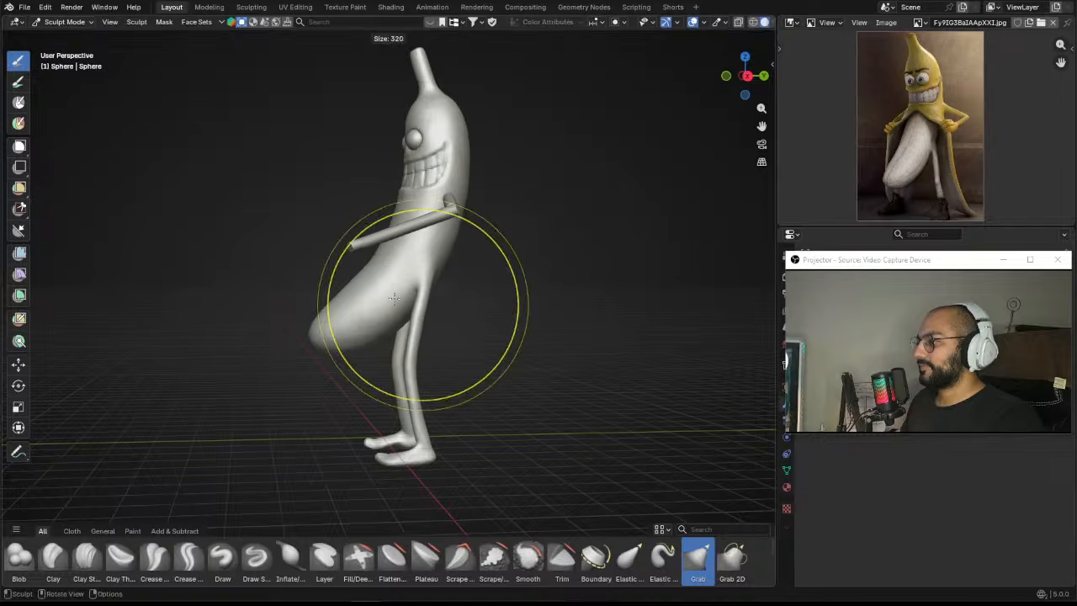
click(414, 318)
middle_drag(413, 318, 523, 226)
mouse_move(346, 339)
mouse_down()
mouse_move(338, 336)
mouse_move(388, 352)
mouse_up()
middle_drag(433, 312, 458, 305)
Step: Return to Object Mode, tilt the forearm further down and realign it with the elbow
key(ctrl+Tab)
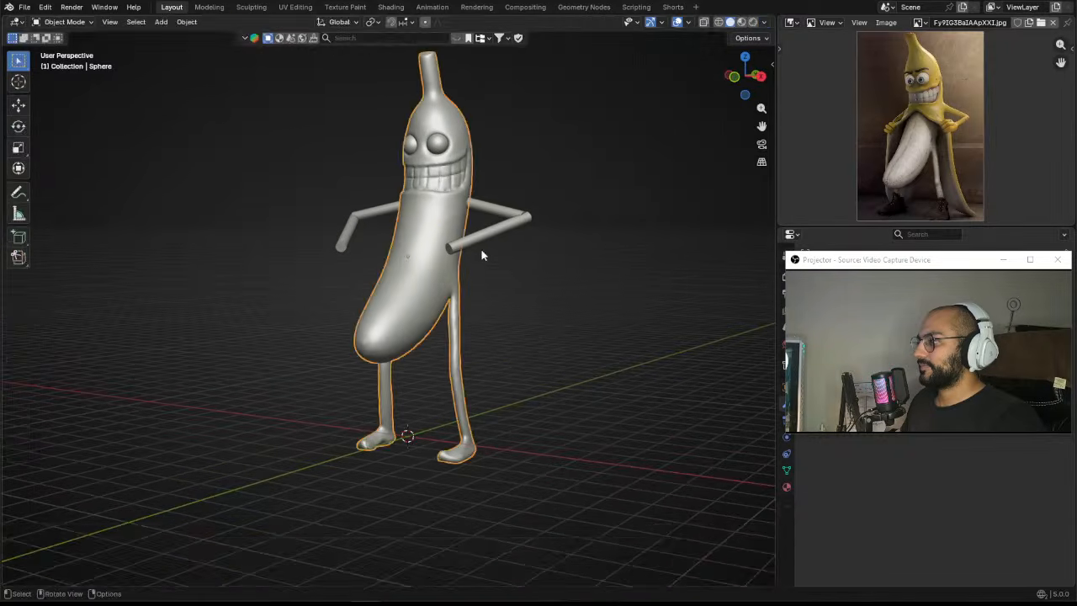
click(492, 234)
key(r)
key(g)
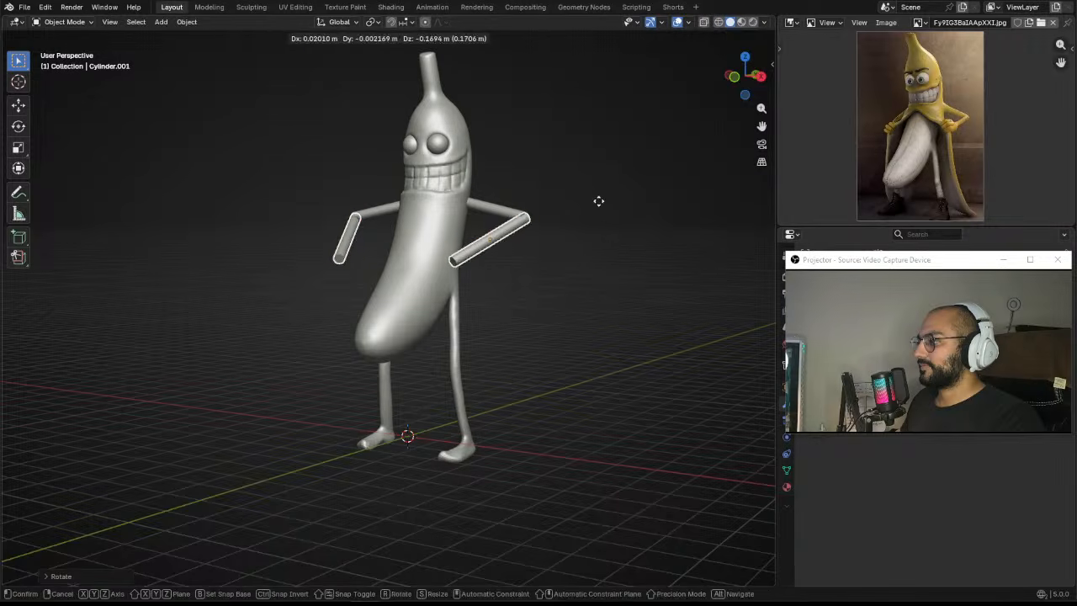
click(598, 205)
Step: Reposition the forearm from the side so its back end covers the end of the upper arm
scroll(593, 219, up, 3)
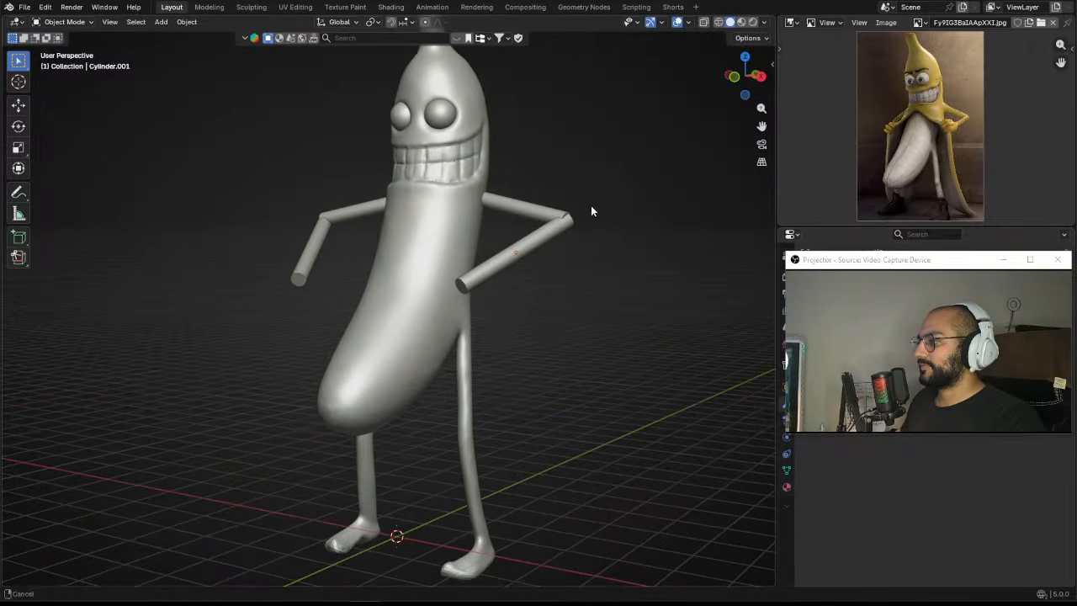
middle_drag(588, 209, 593, 284)
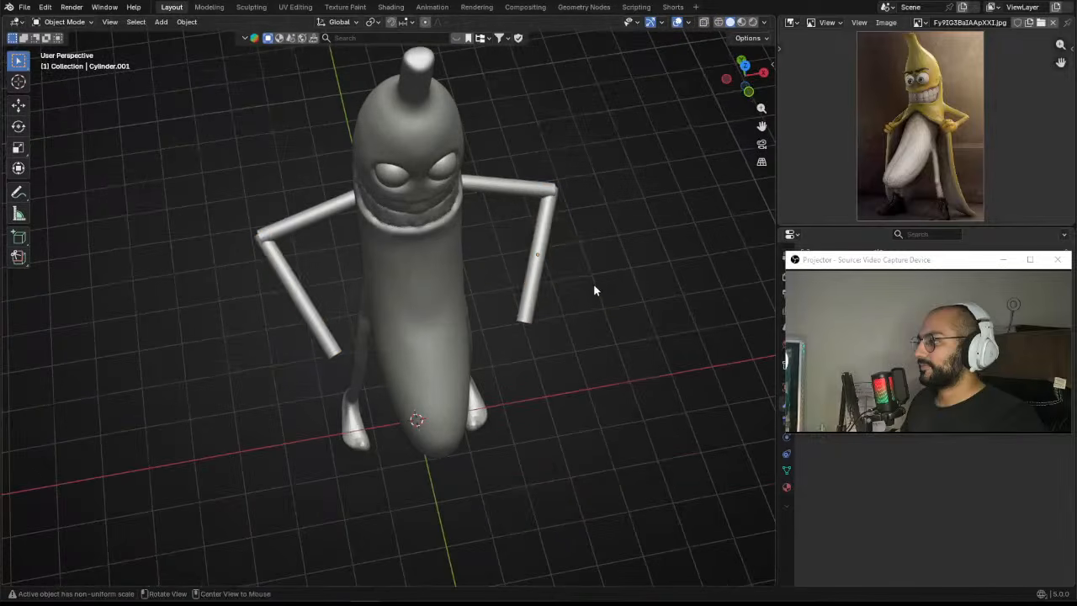
click(546, 232)
middle_drag(560, 228, 601, 209)
key(g)
click(602, 208)
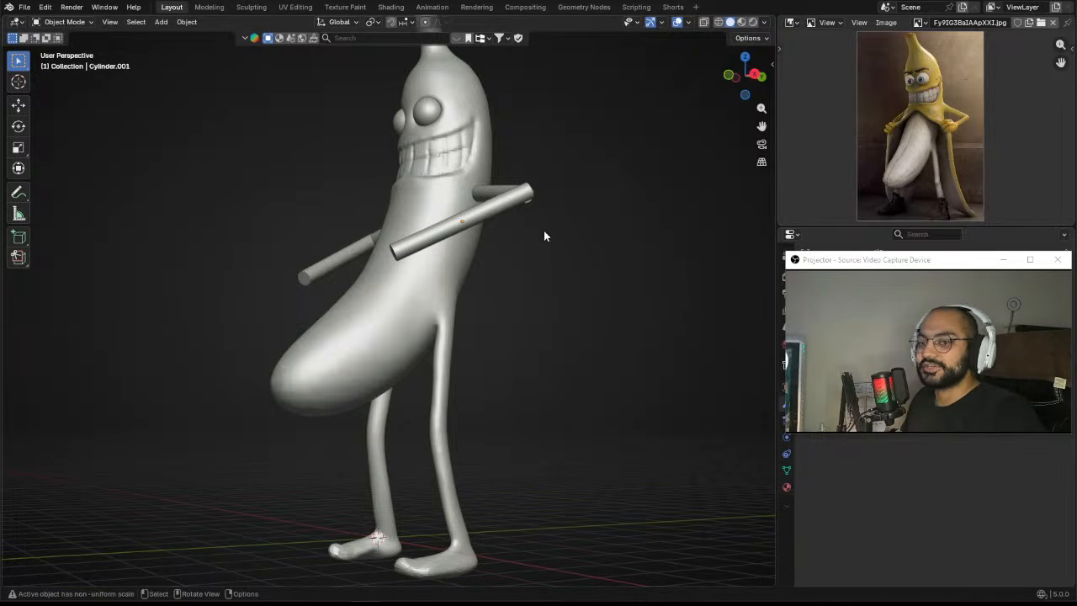
Step: Rotate the forearm slightly from the side and shift it back onto the elbow
click(532, 205)
middle_drag(555, 212, 578, 211)
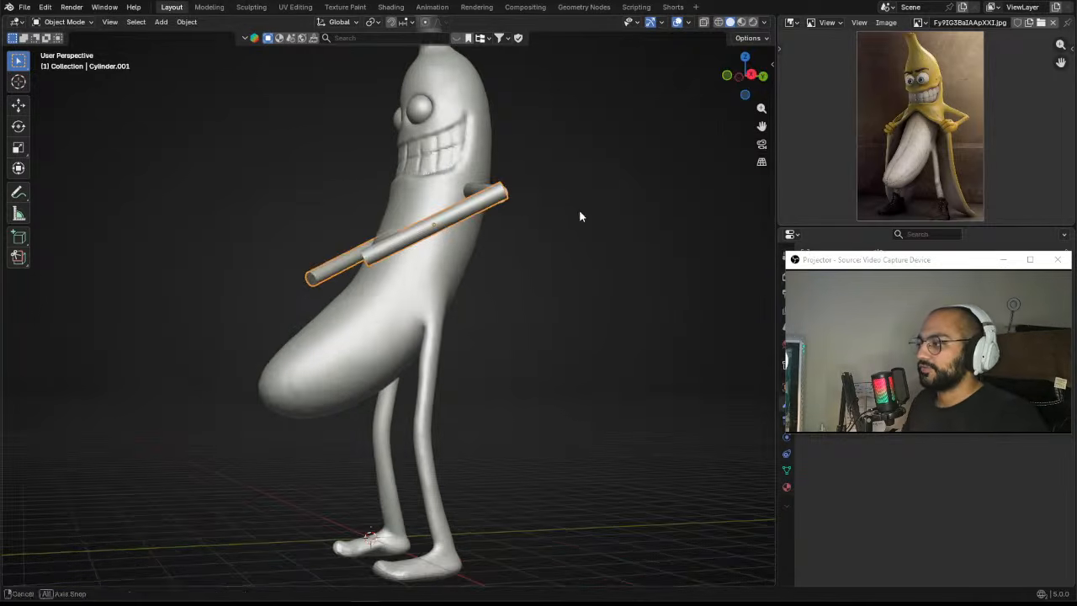
key(r)
click(598, 219)
key(g)
click(607, 215)
click(608, 215)
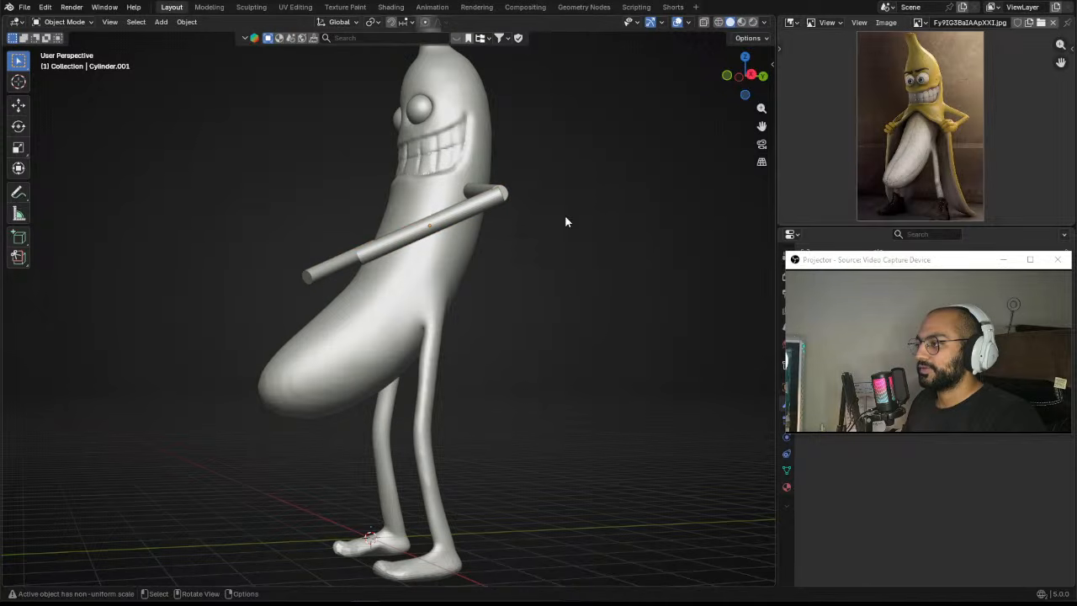
Step: Readjust the forearm's tilt and nudge it into line with the elbow
click(484, 207)
key(r)
key(g)
click(602, 207)
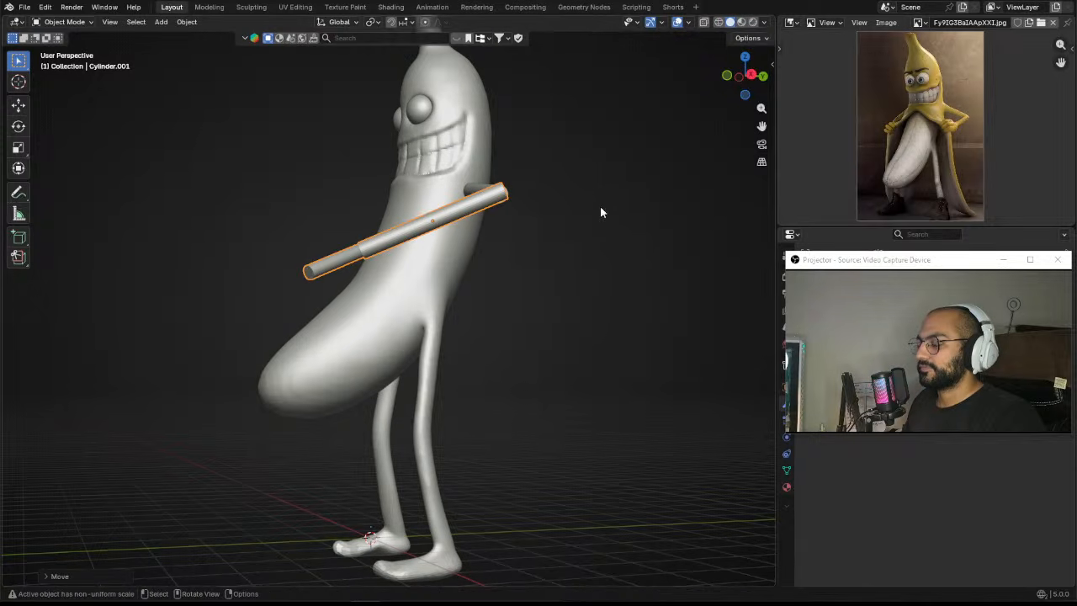
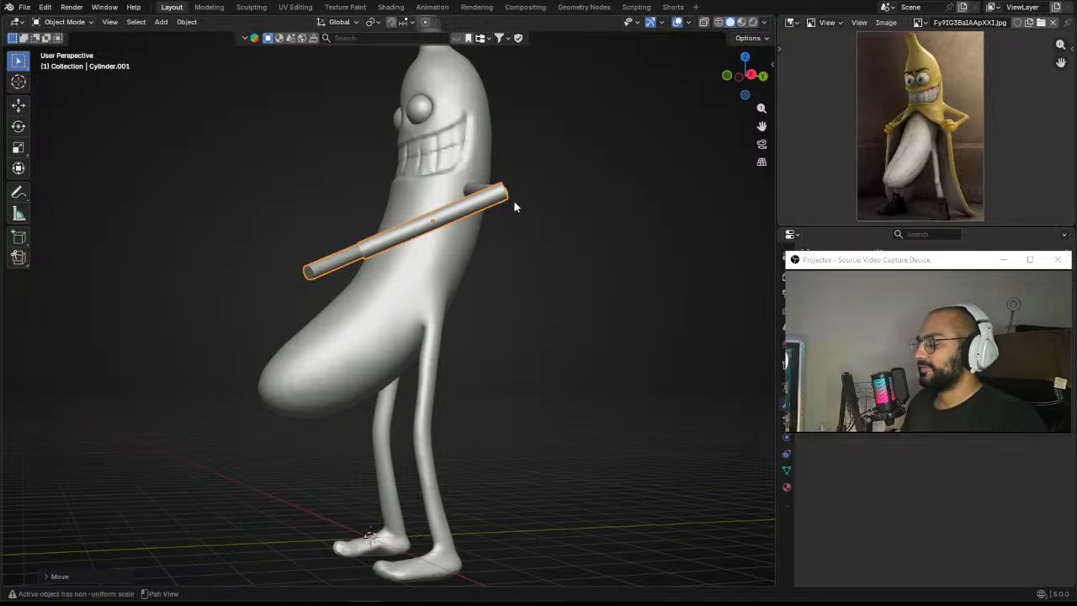
Step: Fine-tune the forearm's angle and position in close-up so its end overlaps the upper arm at the elbow
middle_drag(513, 201, 550, 279)
scroll(550, 252, up, 3)
middle_drag(550, 222, 560, 251)
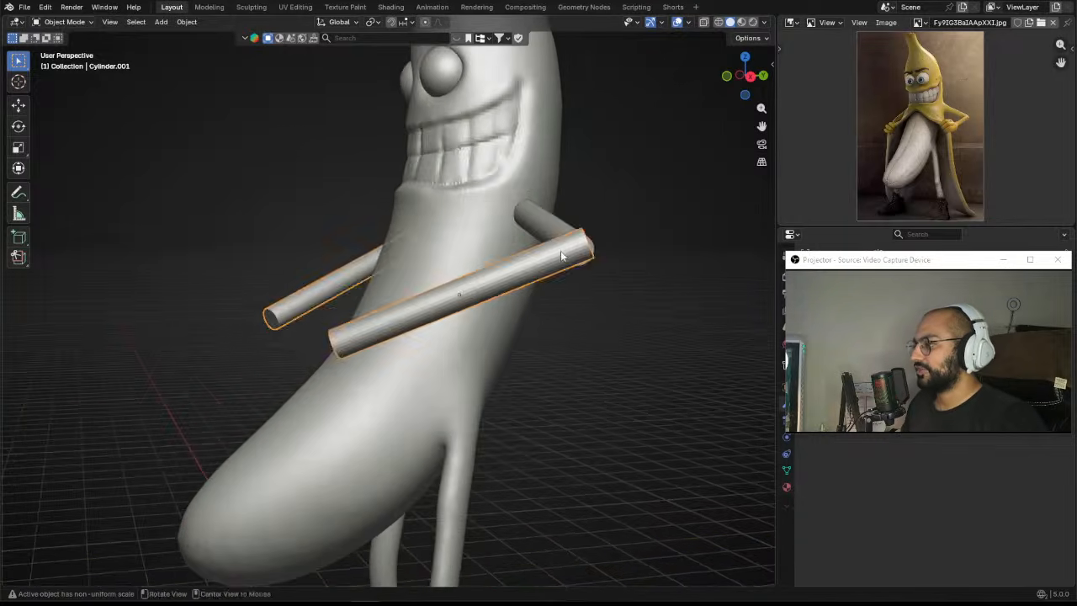
alt+drag(560, 252, 585, 251)
key(g)
click(611, 255)
key(r)
click(611, 262)
key(g)
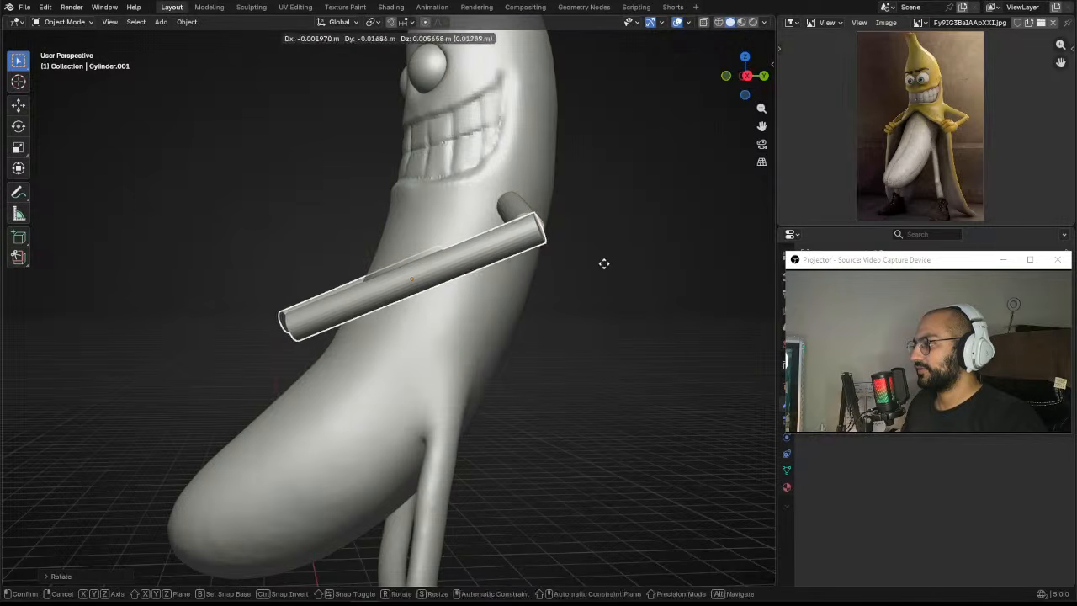
right_click(606, 260)
key(g)
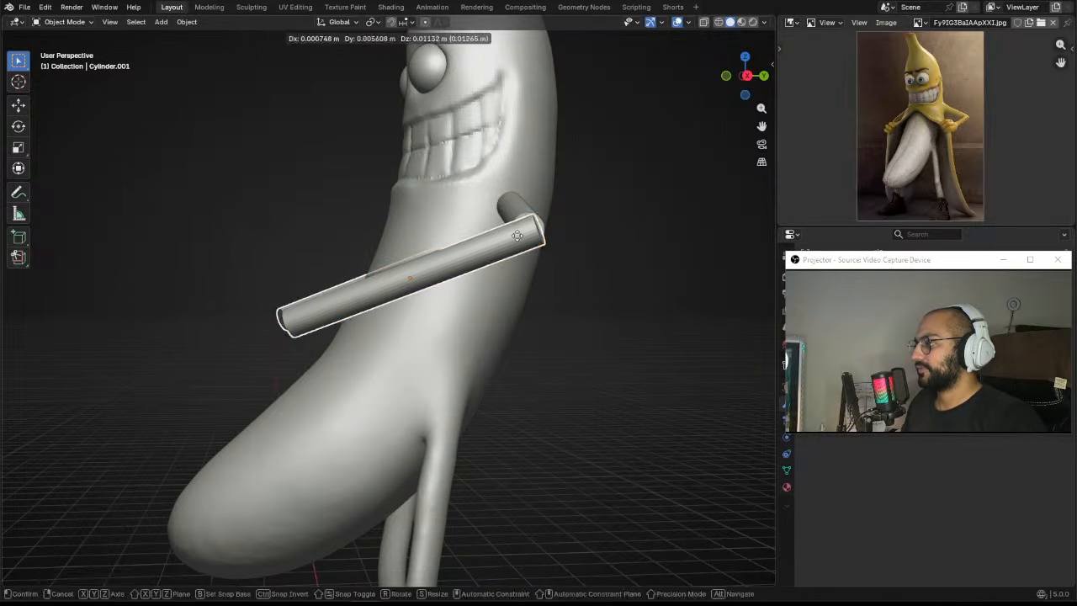
click(589, 200)
Step: Join the upper arm and the forearm into a single object
scroll(572, 244, down, 4)
middle_drag(553, 283, 553, 196)
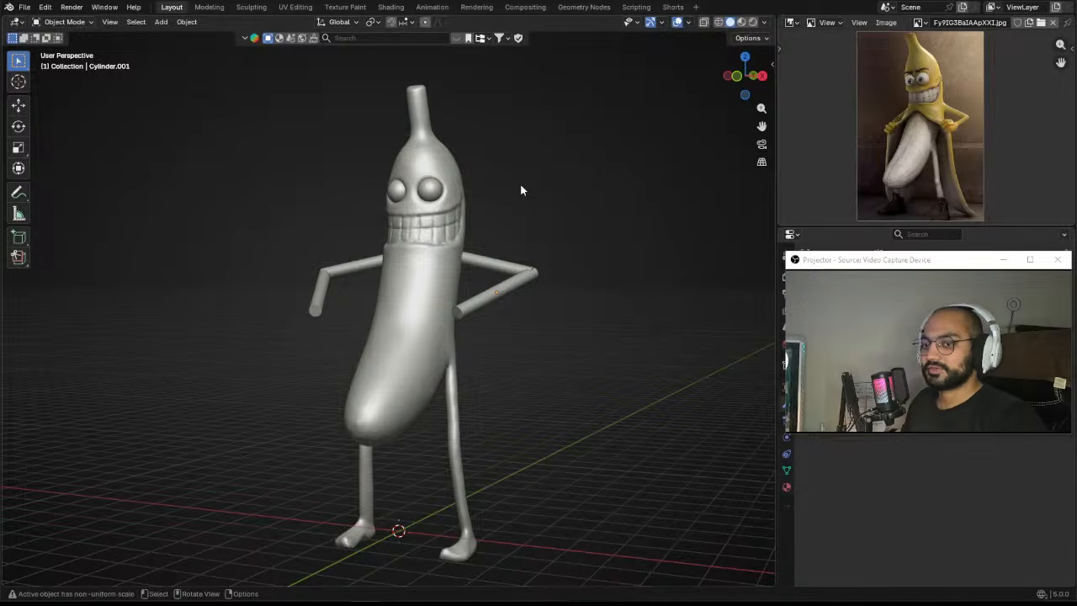
scroll(576, 316, up, 2)
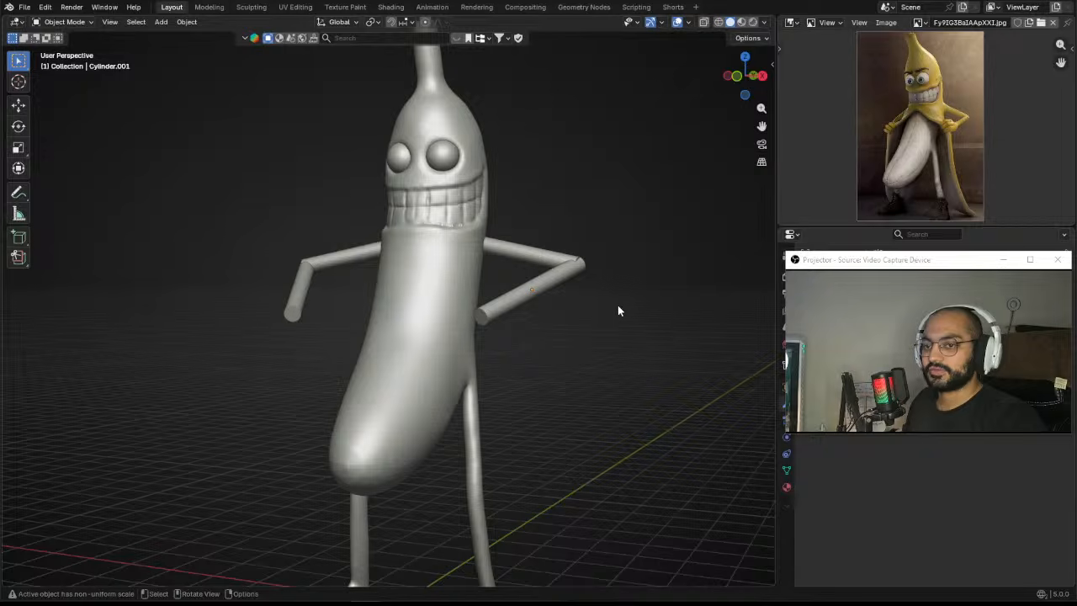
middle_drag(617, 308, 588, 267)
click(606, 218)
shift+click(611, 249)
key(ctrl+j)
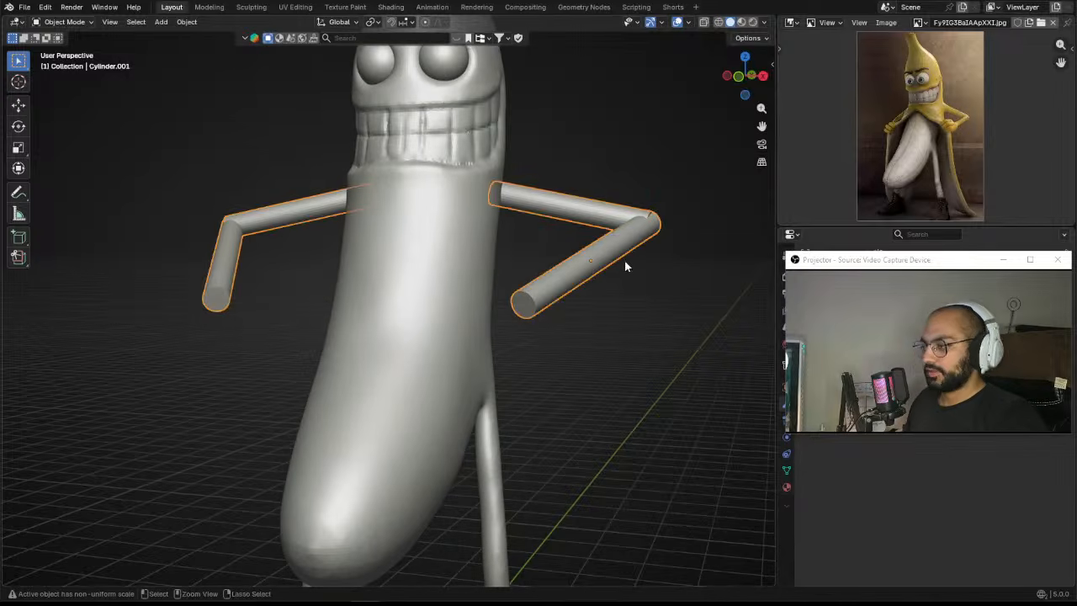
key(ctrl+Tab)
mouse_move(616, 250)
shift+middle_down()
mouse_move(518, 304)
mouse_move(533, 281)
shift+middle_up()
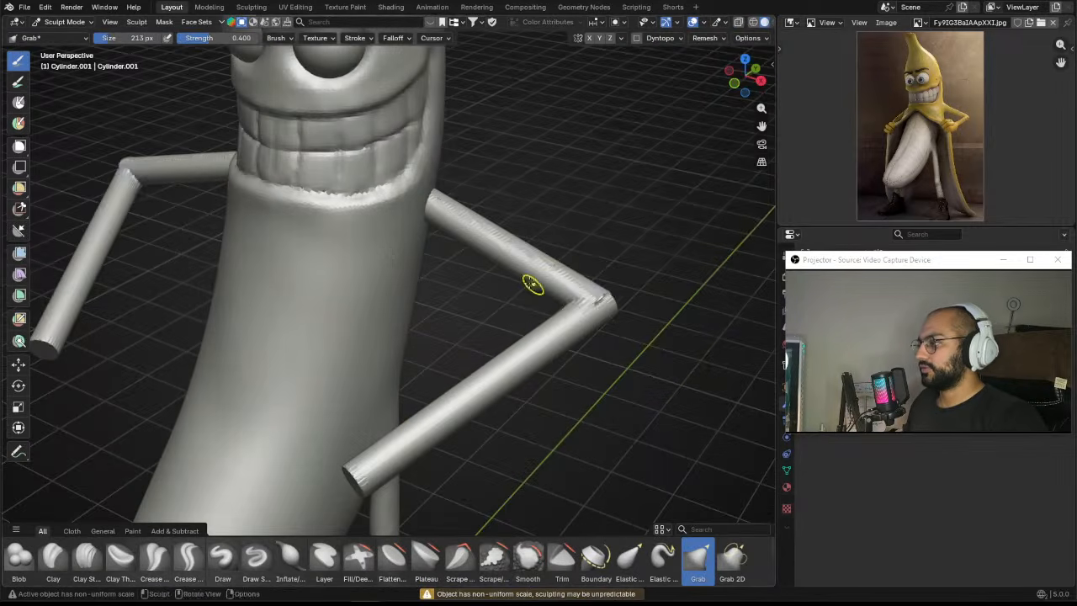
middle_drag(598, 307, 411, 312)
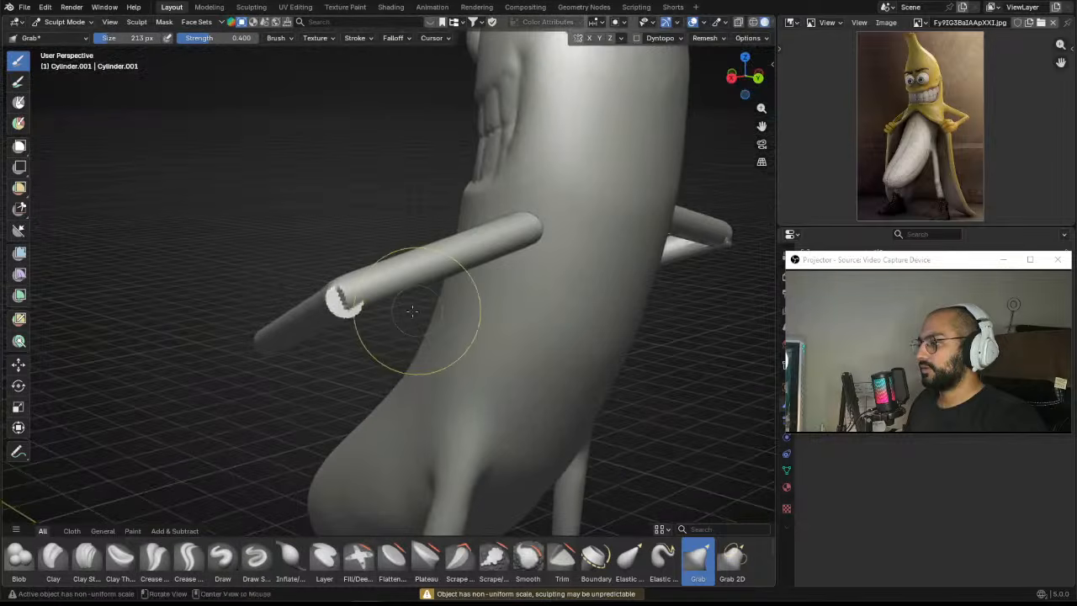
key(f)
click(352, 292)
key(ctrl+Tab)
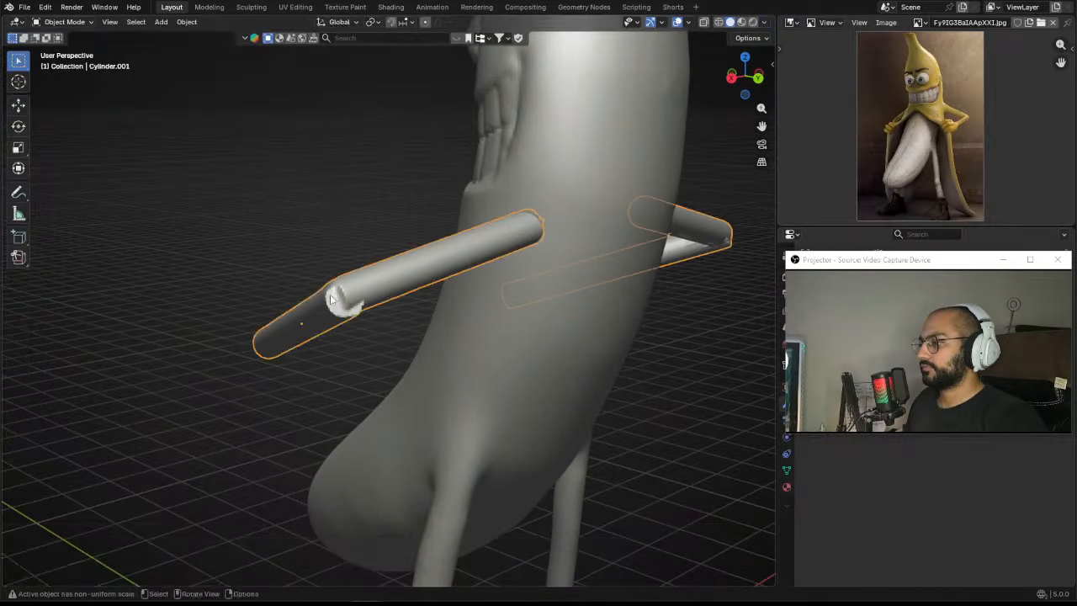
Step: Apply the arms' scale, enter Sculpt Mode and remesh them with a finer voxel size into one continuous surface
key(ctrl+a)
click(317, 305)
key(ctrl+Tab)
key(ctrl+r)
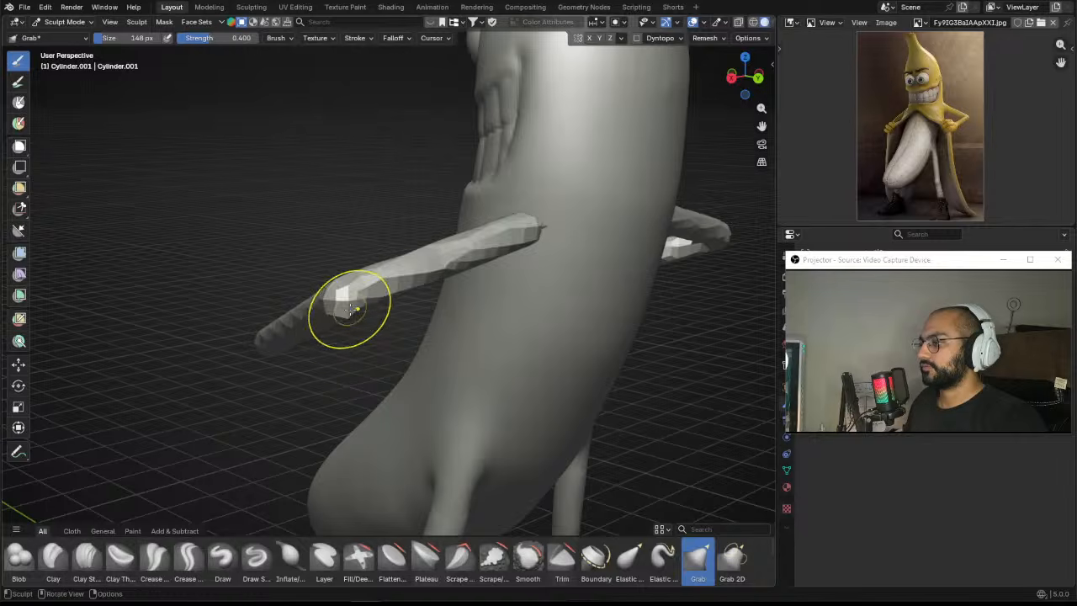
key(ctrl+z)
key(r)
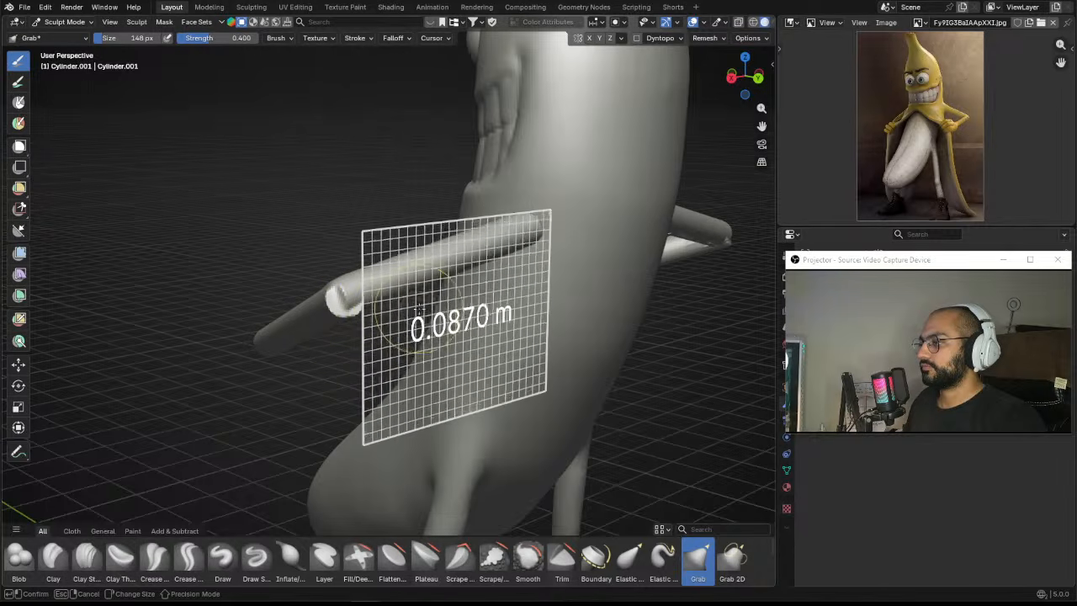
click(360, 296)
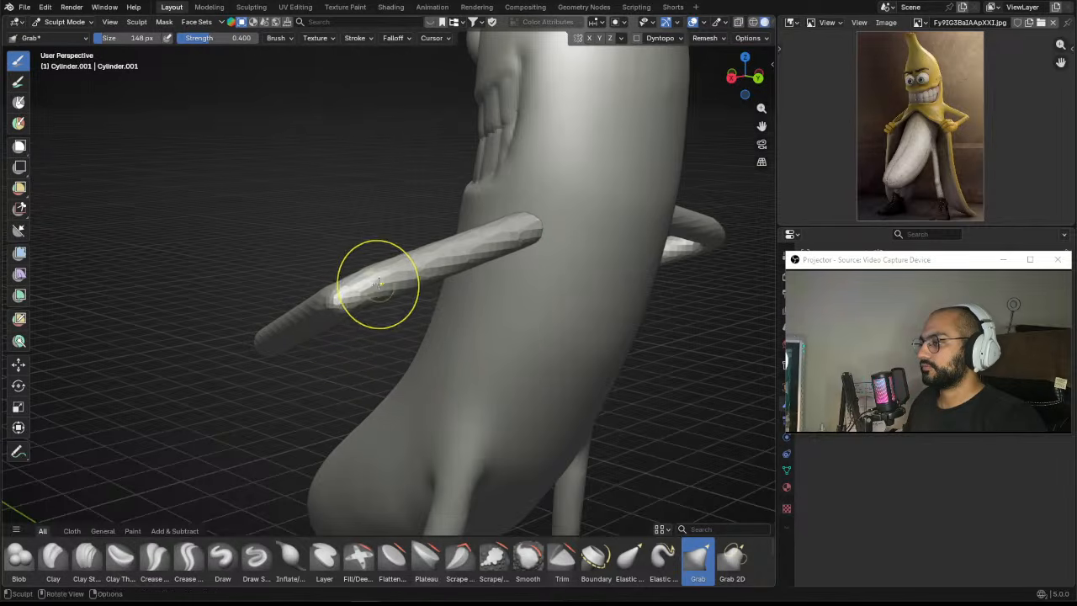
Step: Blend the elbow joint and inflate the forearm's end into a rounded hand mass with the Inflate brush
drag(375, 283, 333, 305)
middle_drag(333, 305, 473, 222)
mouse_move(474, 222)
ctrl+middle_down()
mouse_move(473, 174)
mouse_move(508, 208)
mouse_move(463, 308)
mouse_move(419, 222)
mouse_move(466, 260)
mouse_move(513, 267)
mouse_move(502, 263)
mouse_move(445, 344)
ctrl+middle_up()
key(i)
mouse_move(445, 344)
mouse_down()
mouse_move(432, 337)
mouse_move(446, 316)
mouse_move(444, 335)
mouse_up()
middle_drag(444, 335, 418, 272)
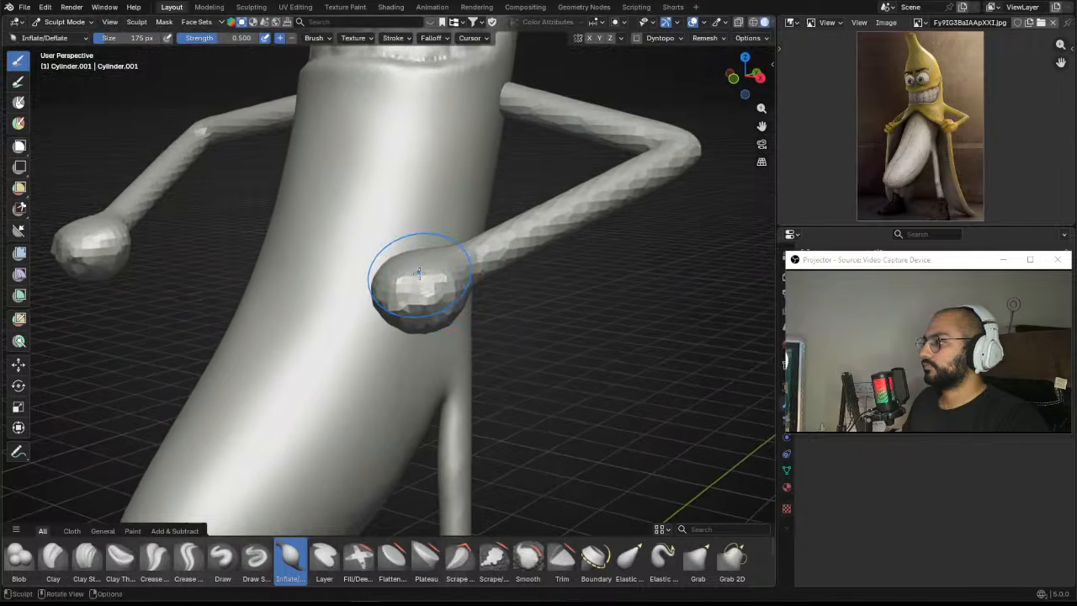
Step: Pull out the upper inner side of the hand mass with the Grab brush to broaden it
key(g)
mouse_move(420, 254)
mouse_down()
mouse_move(409, 244)
mouse_move(383, 270)
mouse_up()
key(f)
middle_drag(442, 295, 532, 252)
click(551, 271)
key(f)
click(523, 249)
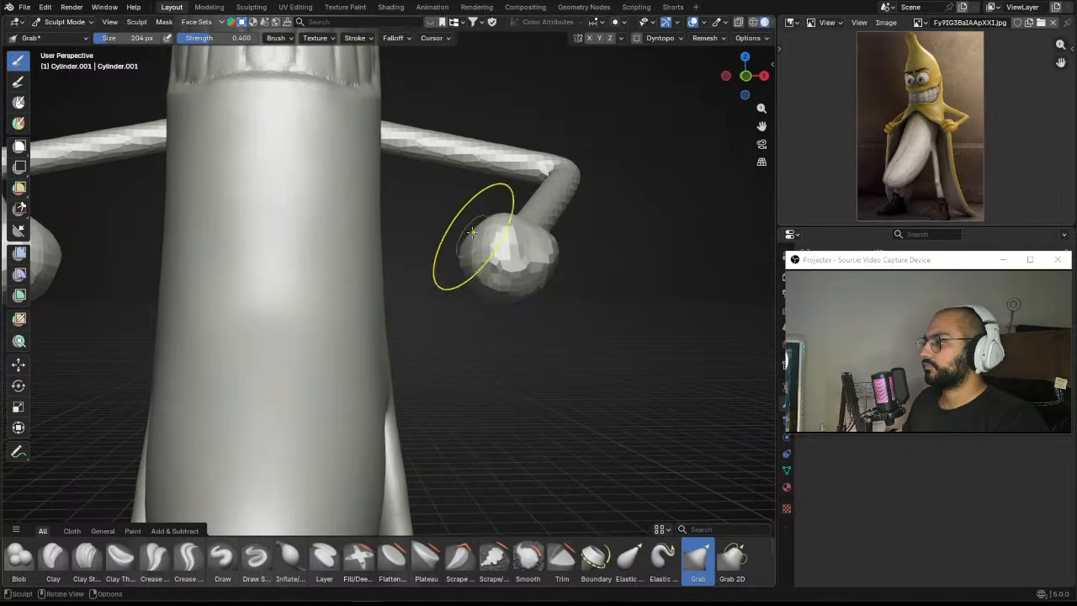
drag(476, 236, 496, 225)
Step: Push in the lower inner edge of the hand from the front with the Grab brush
key(f)
mouse_move(462, 265)
mouse_down()
mouse_move(456, 271)
mouse_move(478, 289)
mouse_move(474, 314)
mouse_move(525, 294)
mouse_up()
click(448, 271)
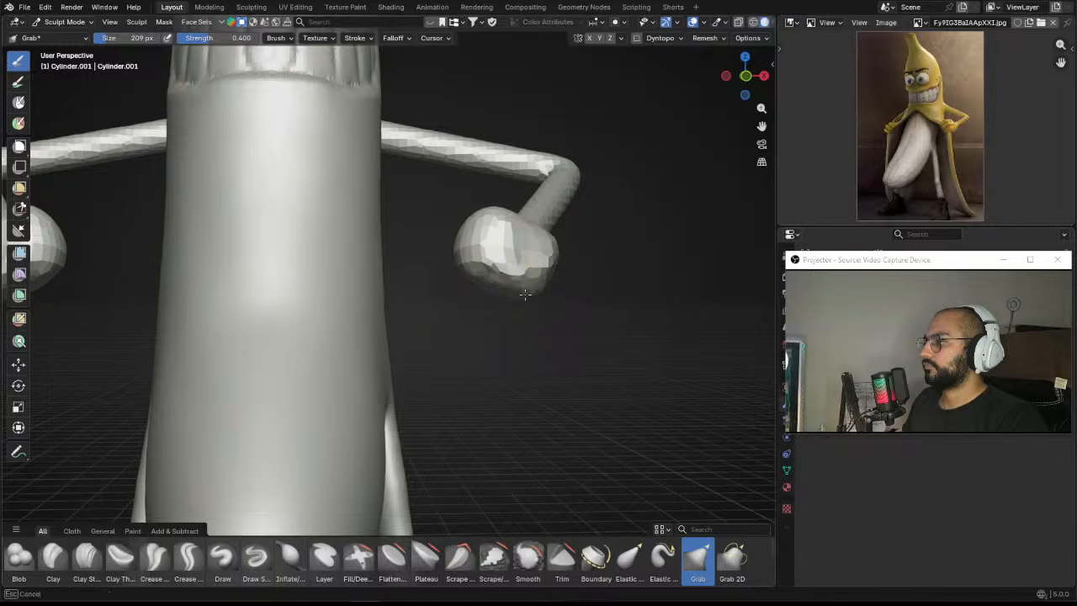
middle_drag(530, 295, 530, 286)
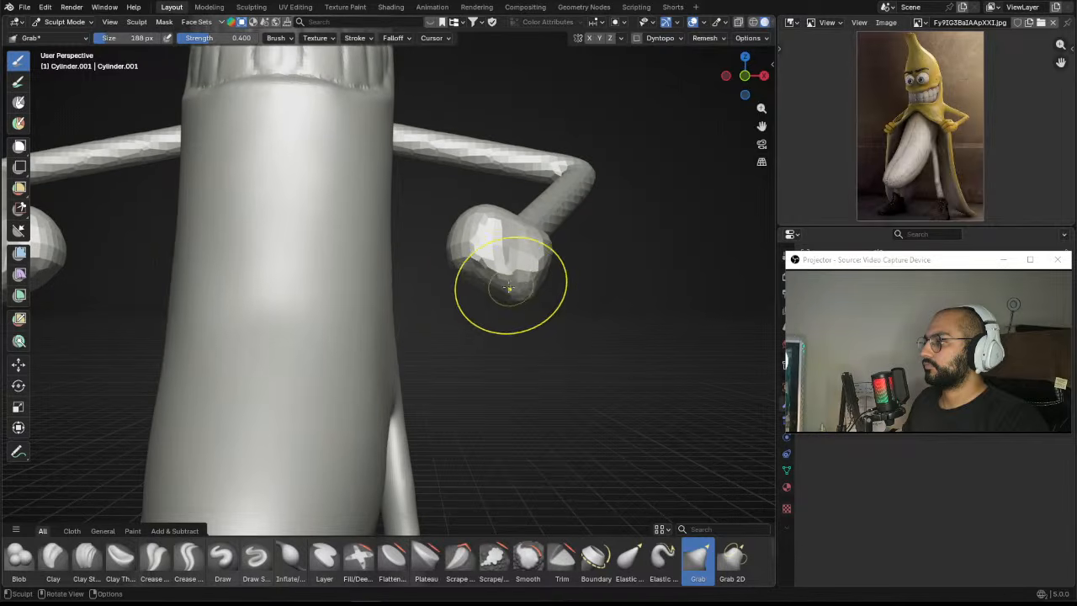
Step: Shape the hand from above with the Grab brush, widening it across the knuckles and flattening its front
mouse_move(510, 264)
middle_down()
mouse_move(403, 341)
mouse_move(468, 372)
middle_up()
key(f)
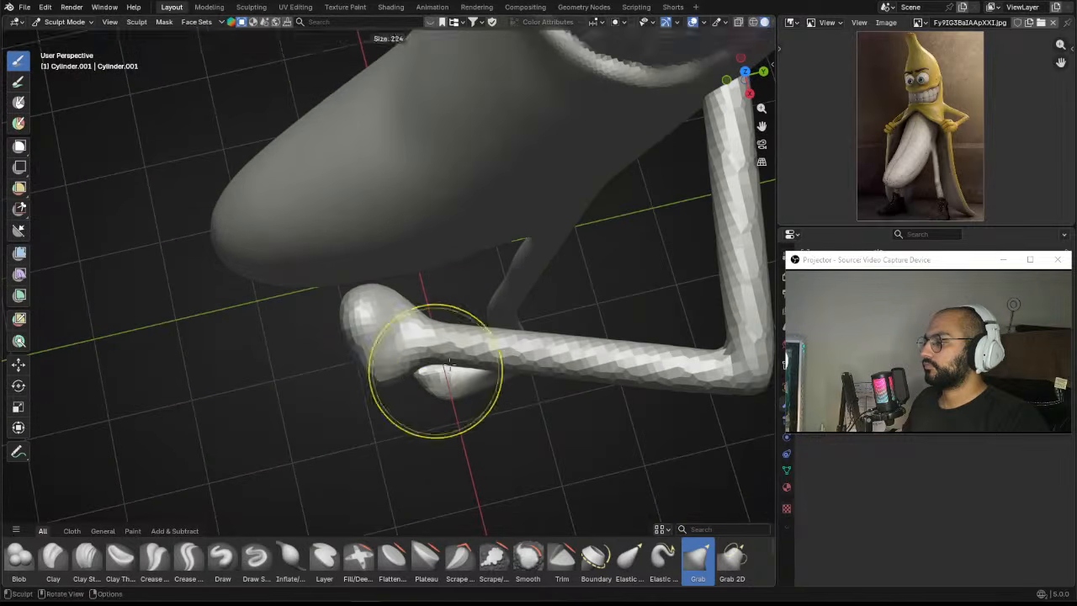
click(510, 373)
mouse_move(385, 392)
mouse_down()
mouse_move(368, 380)
mouse_move(345, 399)
mouse_up()
middle_drag(362, 370, 392, 356)
drag(371, 324, 378, 311)
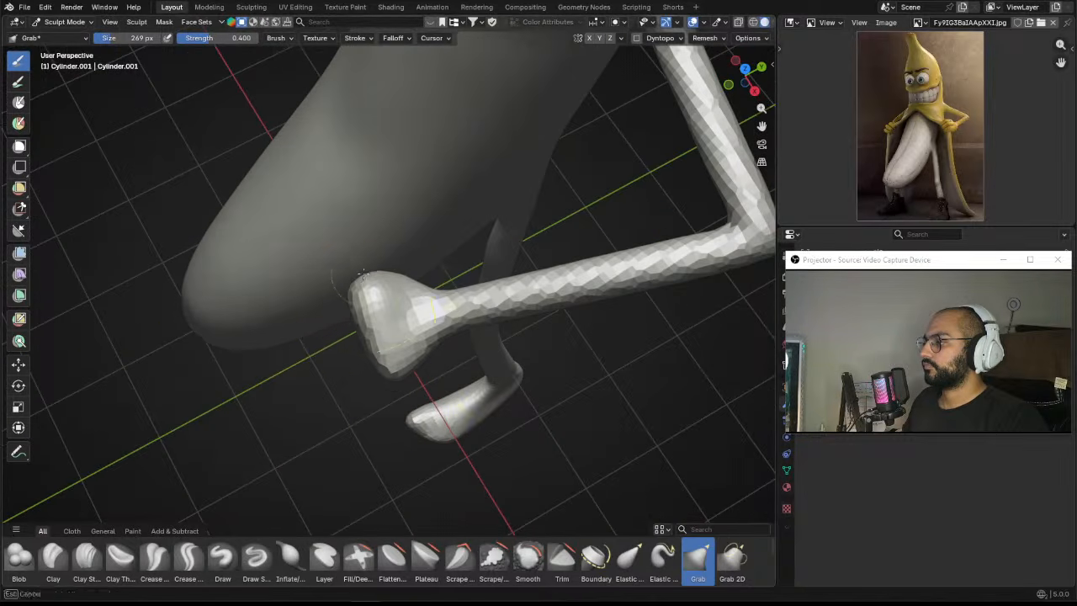
key(f)
click(375, 296)
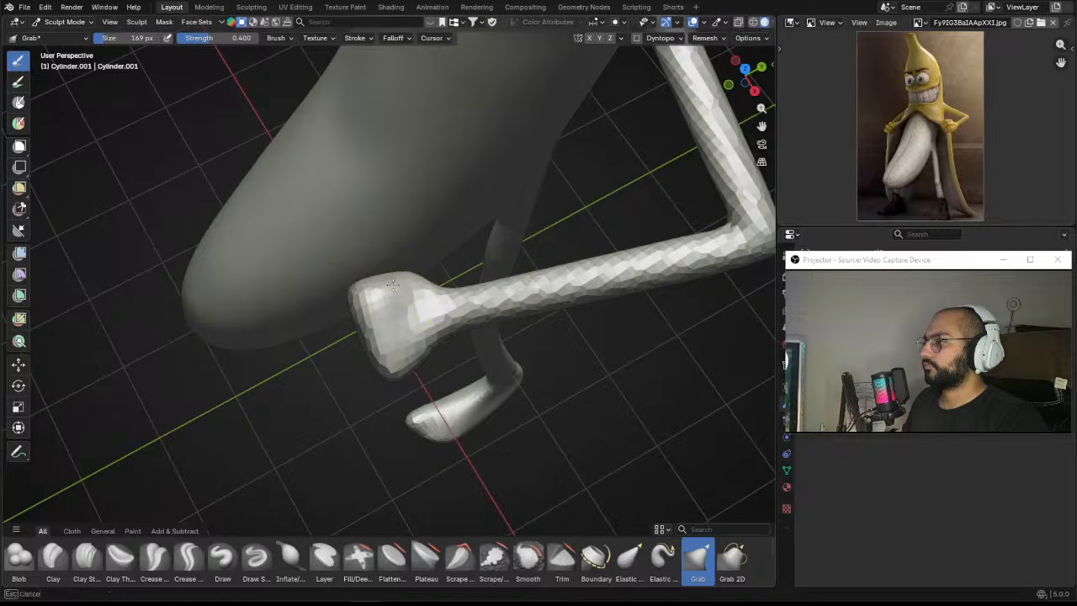
Step: Refine the inner side of the fist with the Grab brush to give it a boxier outline
mouse_move(392, 283)
middle_down()
mouse_move(527, 258)
mouse_move(449, 221)
mouse_move(407, 242)
middle_up()
key(f)
click(423, 233)
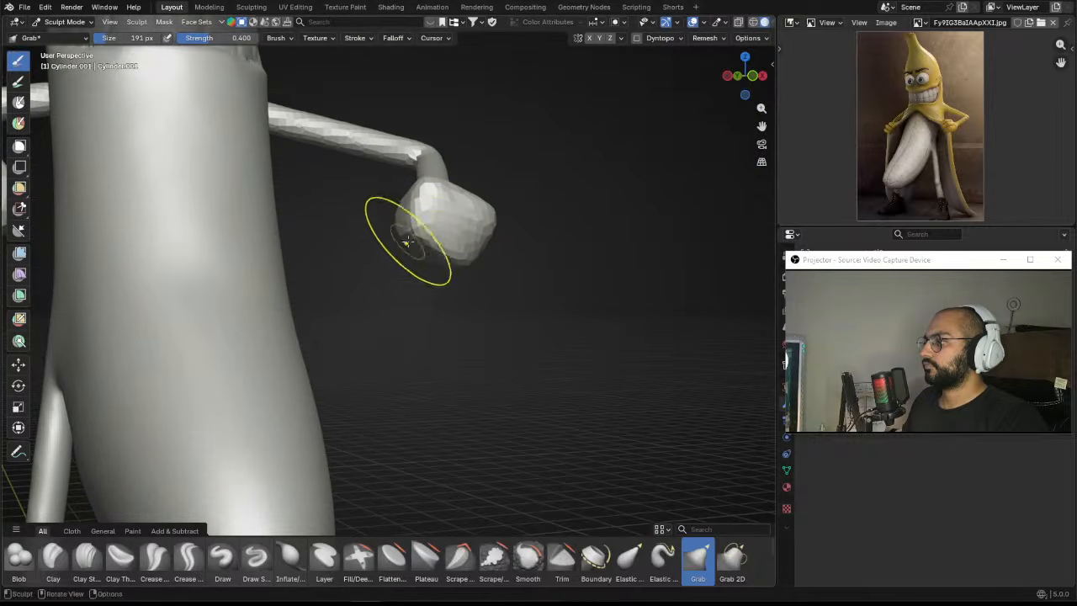
mouse_move(423, 254)
alt+mouse_down()
mouse_move(438, 260)
mouse_move(452, 341)
alt+mouse_up()
key(f)
click(451, 266)
alt+drag(496, 164, 524, 159)
Step: Reshape the fist's lower edge and outer corner from the front with small Grab strokes
mouse_move(456, 296)
ctrl+alt+mouse_down()
mouse_move(454, 243)
mouse_move(508, 293)
ctrl+alt+mouse_up()
ctrl+alt+drag(503, 313, 497, 277)
key(f)
click(505, 269)
drag(440, 305, 457, 318)
mouse_move(425, 281)
mouse_down()
mouse_move(402, 278)
mouse_move(430, 332)
mouse_move(441, 321)
mouse_up()
key(f)
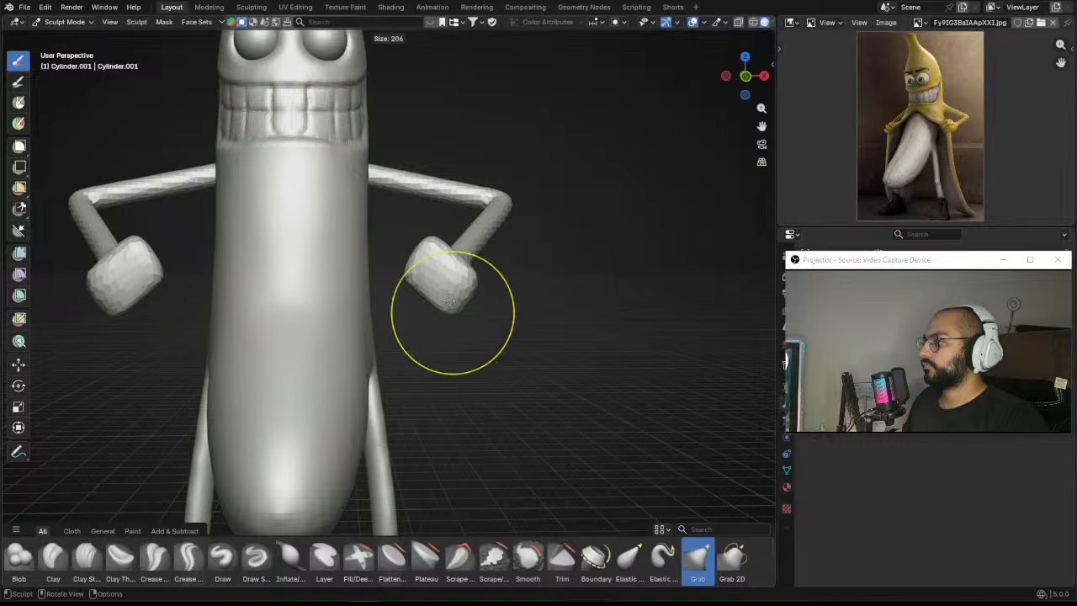
click(451, 296)
key(f)
click(458, 312)
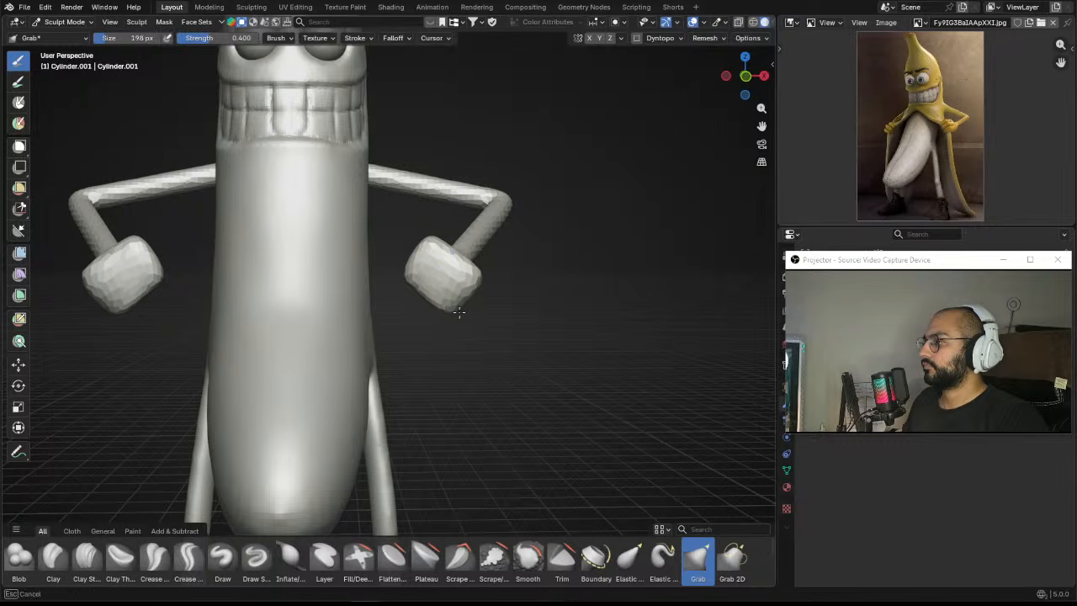
Step: Pull the hand back toward the elbow from above with a much larger Grab brush, shortening the forearm
mouse_move(410, 288)
middle_down()
mouse_move(314, 304)
mouse_move(433, 349)
mouse_move(444, 404)
middle_up()
key(f)
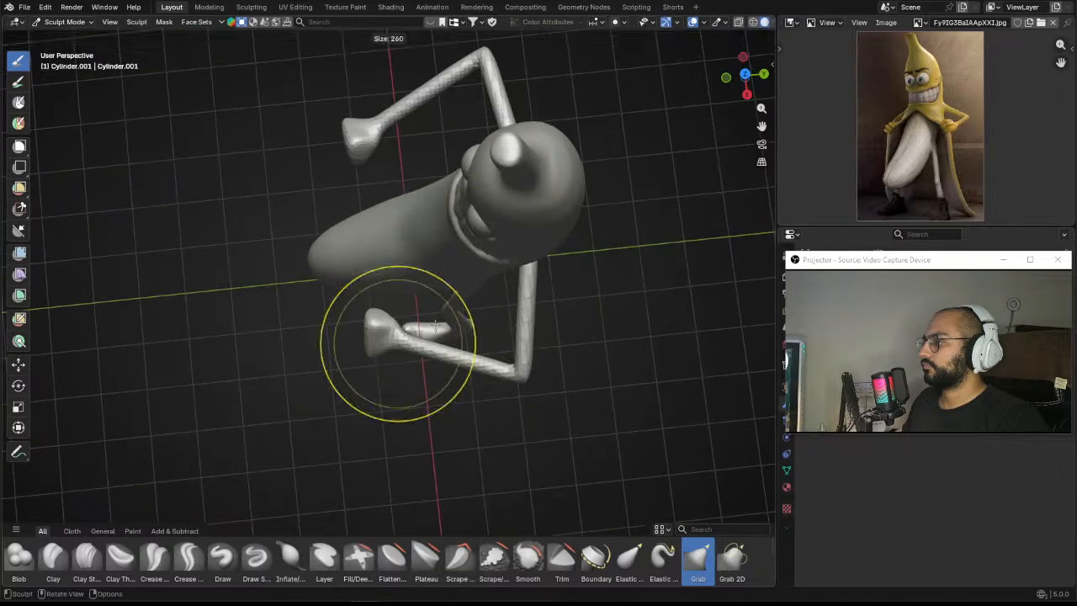
click(484, 344)
scroll(496, 345, down, 1)
key(f)
click(588, 346)
mouse_move(392, 325)
mouse_down()
mouse_move(494, 347)
mouse_move(497, 331)
mouse_up()
Step: Check the arm pose from the front and above, and fine-tune the hands' placement with the large Grab brush
mouse_move(497, 331)
middle_down()
mouse_move(500, 309)
mouse_move(538, 277)
mouse_move(469, 261)
mouse_move(539, 293)
mouse_move(551, 281)
mouse_move(571, 301)
mouse_move(521, 262)
middle_up()
scroll(539, 277, up, 2)
scroll(510, 244, down, 4)
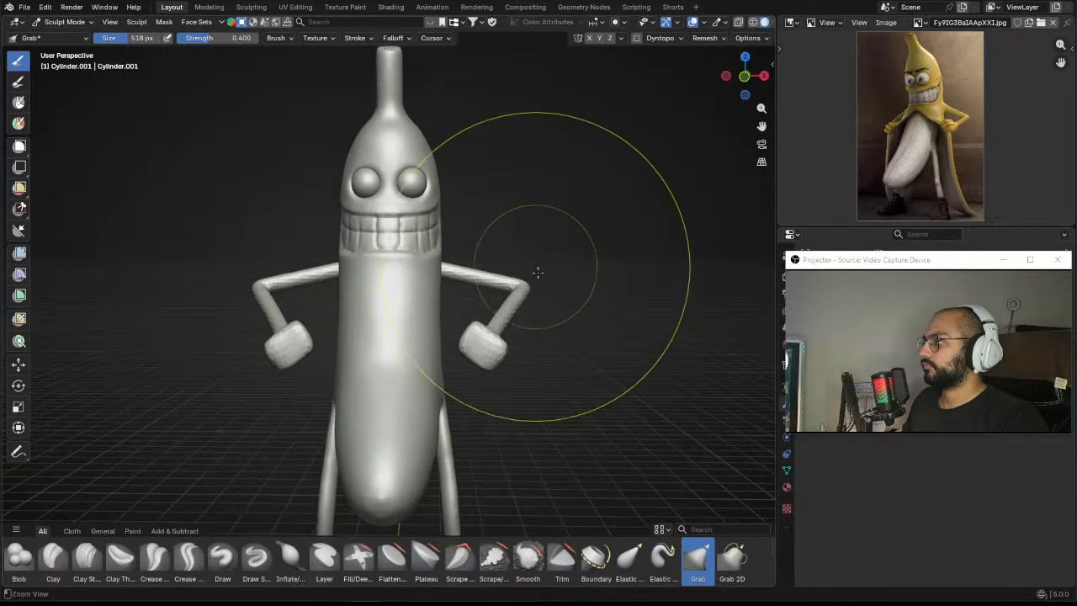
mouse_move(509, 314)
middle_down()
mouse_move(587, 311)
mouse_move(518, 297)
mouse_move(544, 272)
mouse_move(541, 283)
mouse_move(502, 283)
mouse_move(440, 307)
mouse_move(415, 340)
middle_up()
scroll(555, 305, up, 3)
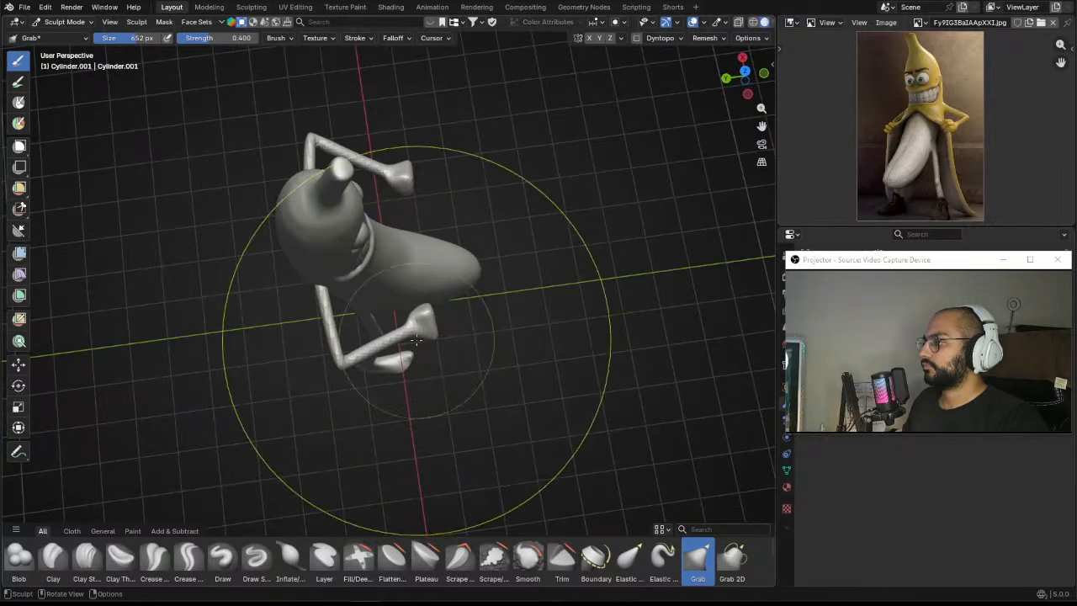
drag(402, 179, 395, 178)
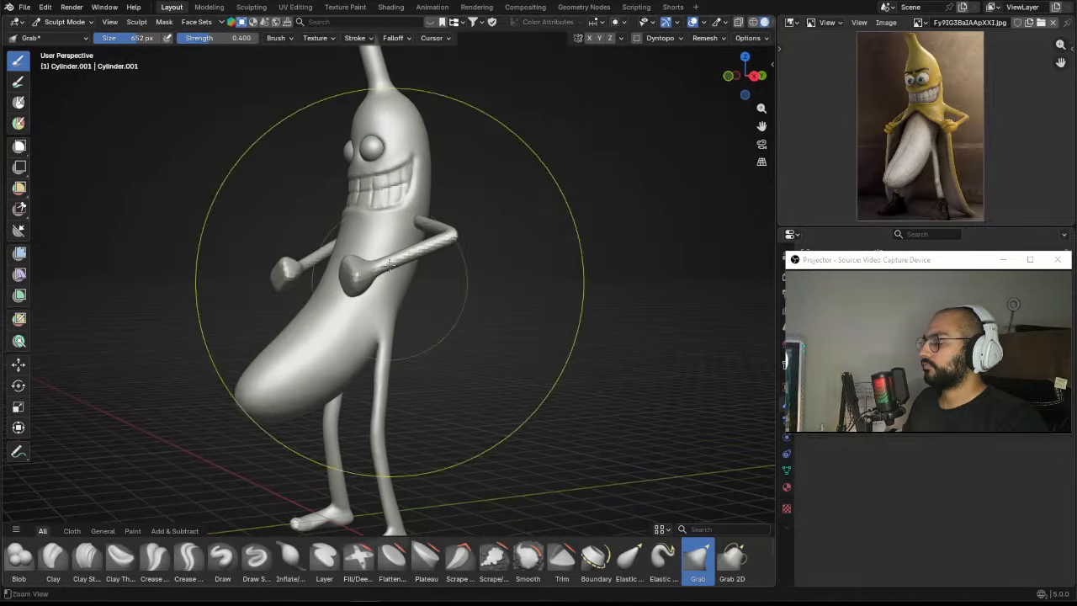
middle_drag(389, 232, 471, 253)
Step: Reduce the Grab brush size and reshape the front face of the fist in close-up
key(f)
mouse_move(470, 329)
ctrl+middle_down()
mouse_move(450, 219)
mouse_move(512, 233)
ctrl+middle_up()
click(581, 289)
key(f)
click(463, 231)
drag(512, 233, 432, 300)
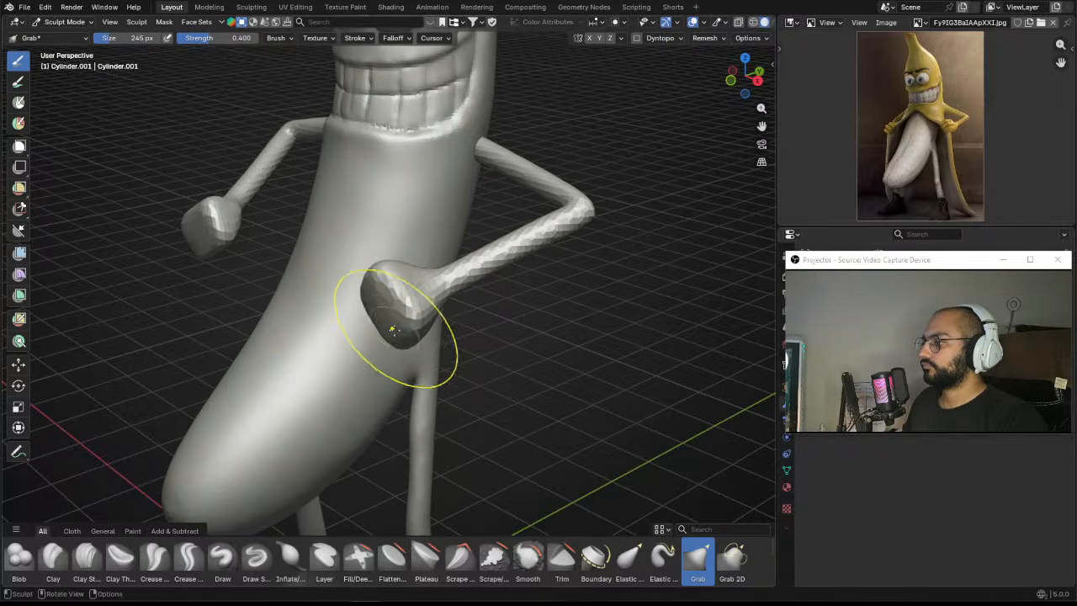
Step: Pull the fist's inner edge toward the body and tuck its lower edge upward in the front view
middle_drag(404, 324, 510, 307)
middle_drag(558, 278, 547, 283)
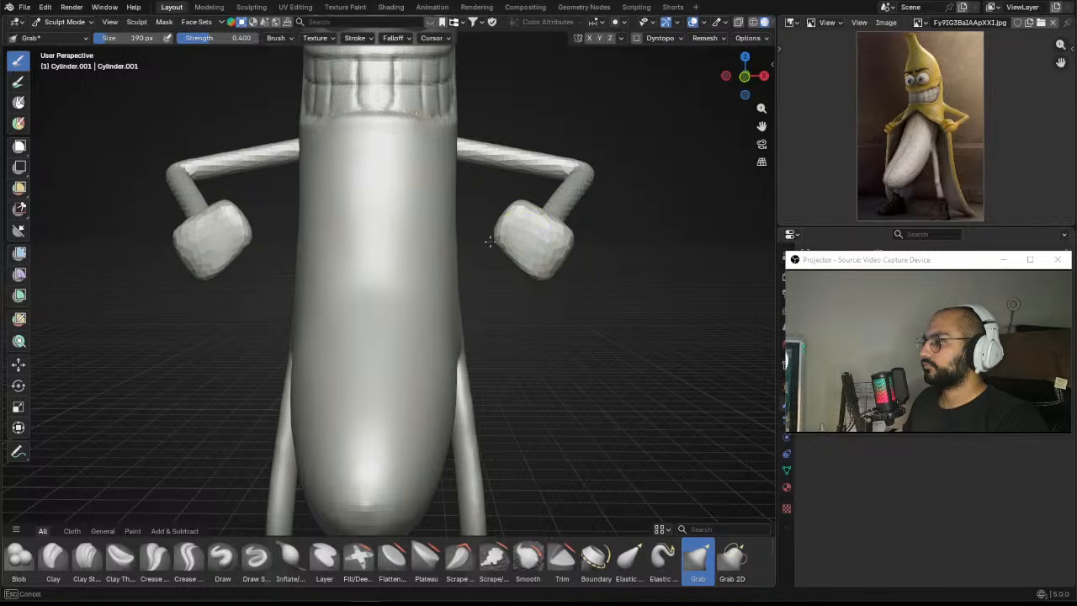
drag(490, 242, 480, 241)
key(f)
click(529, 269)
drag(529, 269, 499, 241)
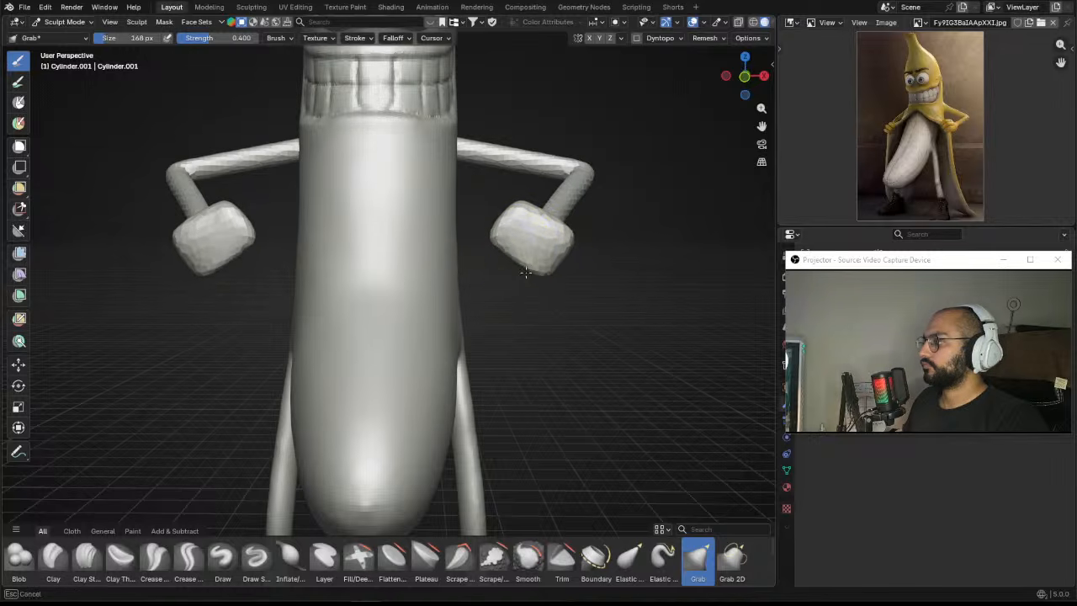
middle_drag(501, 248, 498, 254)
Step: Round the fist's flat front face and its upper and lower contours from the side with the Grab brush
alt+drag(527, 271, 425, 297)
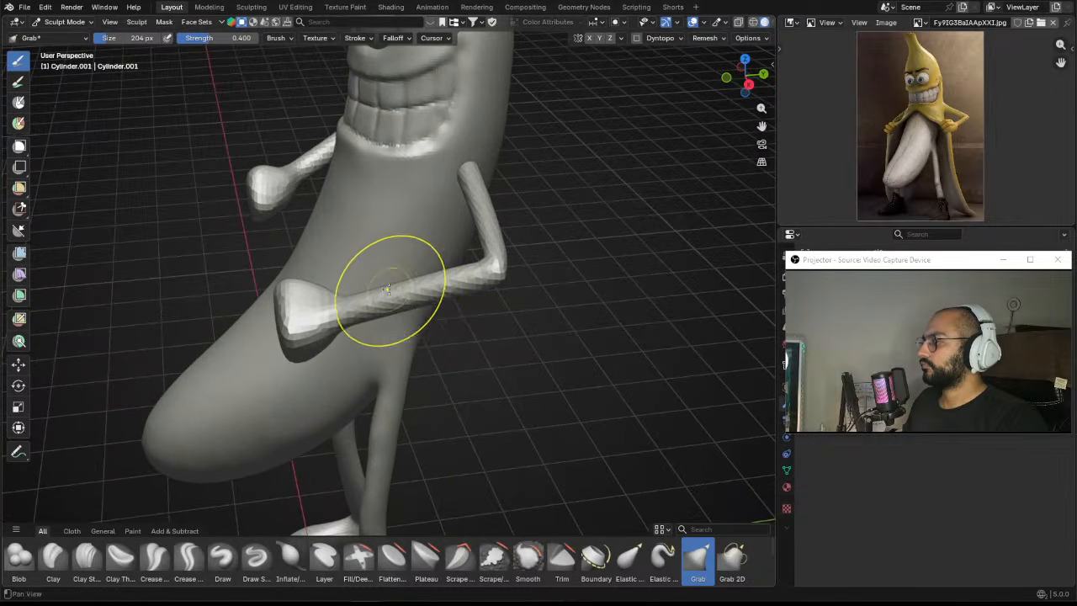
mouse_move(392, 291)
alt+mouse_down()
mouse_move(428, 252)
mouse_move(459, 259)
mouse_move(482, 179)
mouse_move(468, 211)
mouse_move(451, 173)
alt+mouse_up()
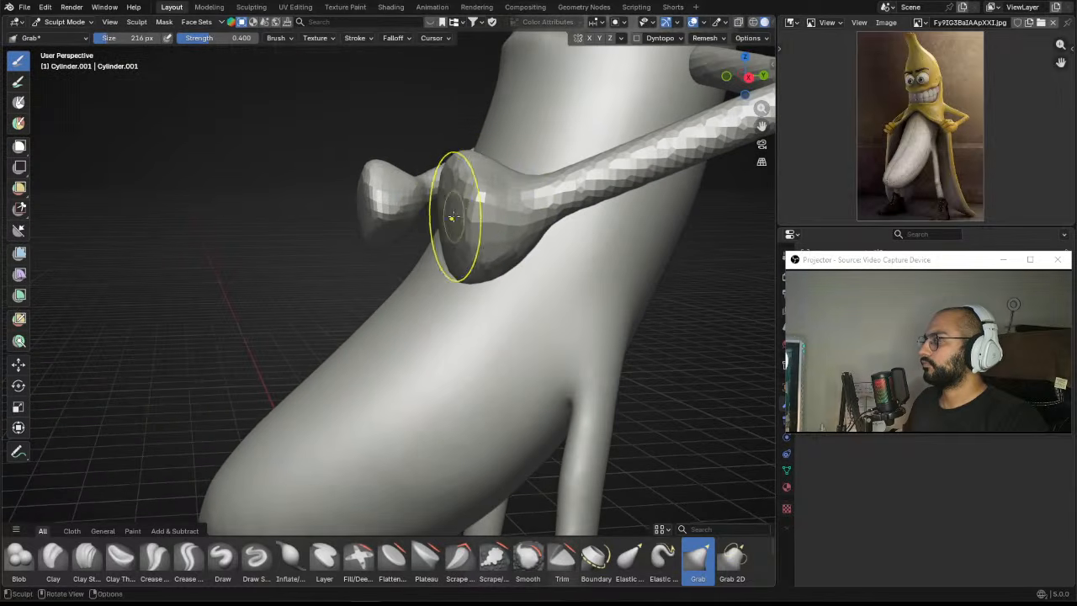
alt+drag(452, 217, 473, 211)
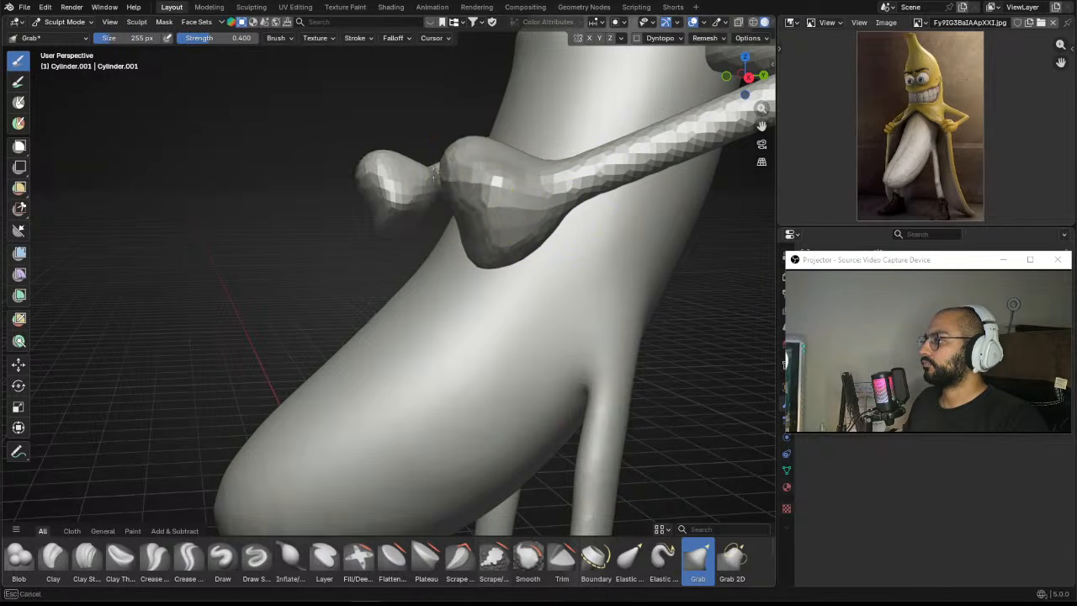
middle_drag(464, 227, 530, 253)
middle_drag(605, 239, 558, 253)
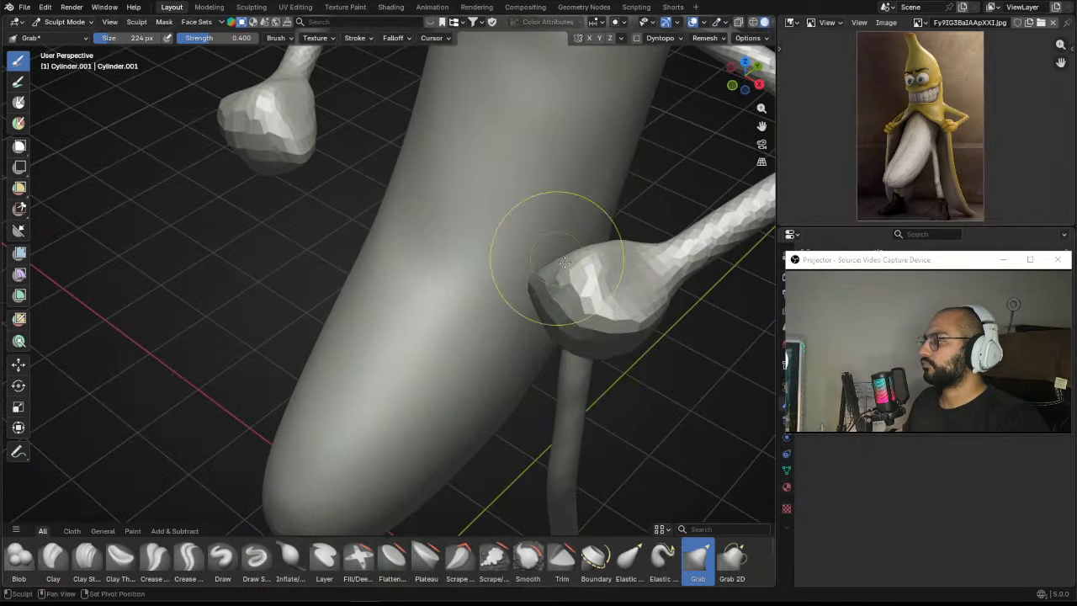
Step: Adjust the fist's front and lower outer corner with the Grab brush from oblique and low front angles
middle_drag(629, 329, 551, 311)
key(f)
click(487, 359)
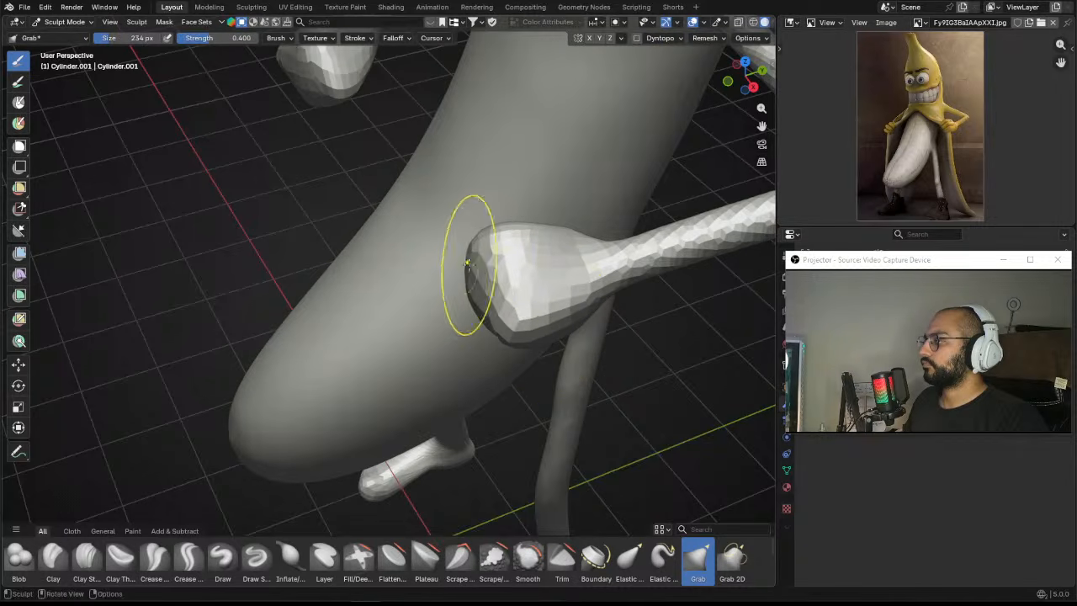
middle_drag(504, 312, 574, 219)
drag(574, 219, 579, 233)
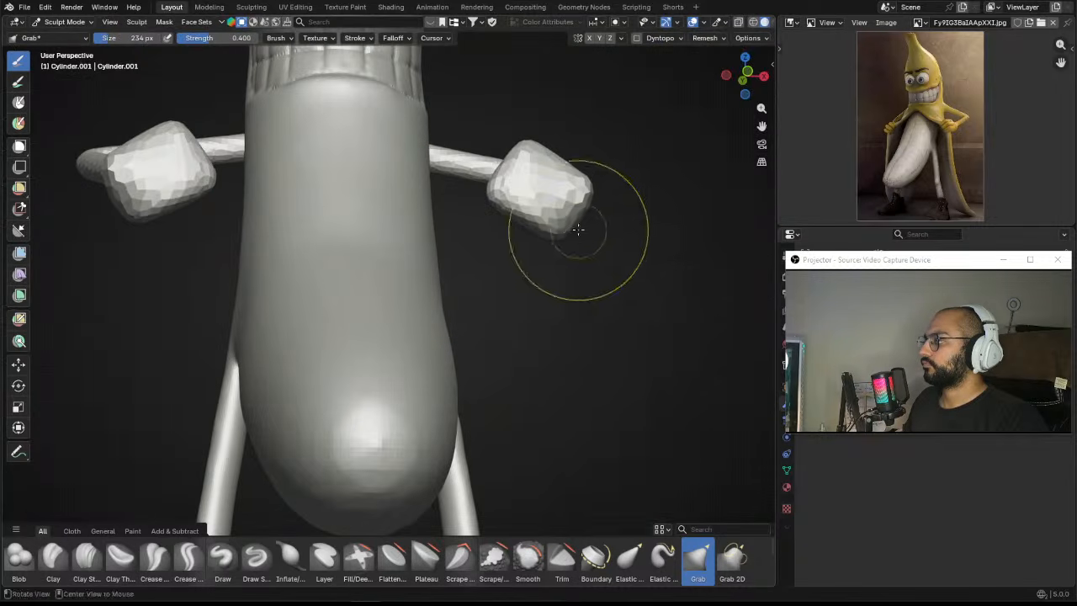
Step: Push the fist's upper outer side slightly downward with a resized Grab brush
middle_drag(578, 233, 582, 271)
key(f)
click(570, 180)
drag(569, 180, 568, 194)
mouse_move(580, 195)
middle_down()
mouse_move(601, 178)
mouse_move(570, 236)
mouse_move(563, 332)
mouse_move(549, 250)
mouse_move(547, 269)
middle_up()
key(f)
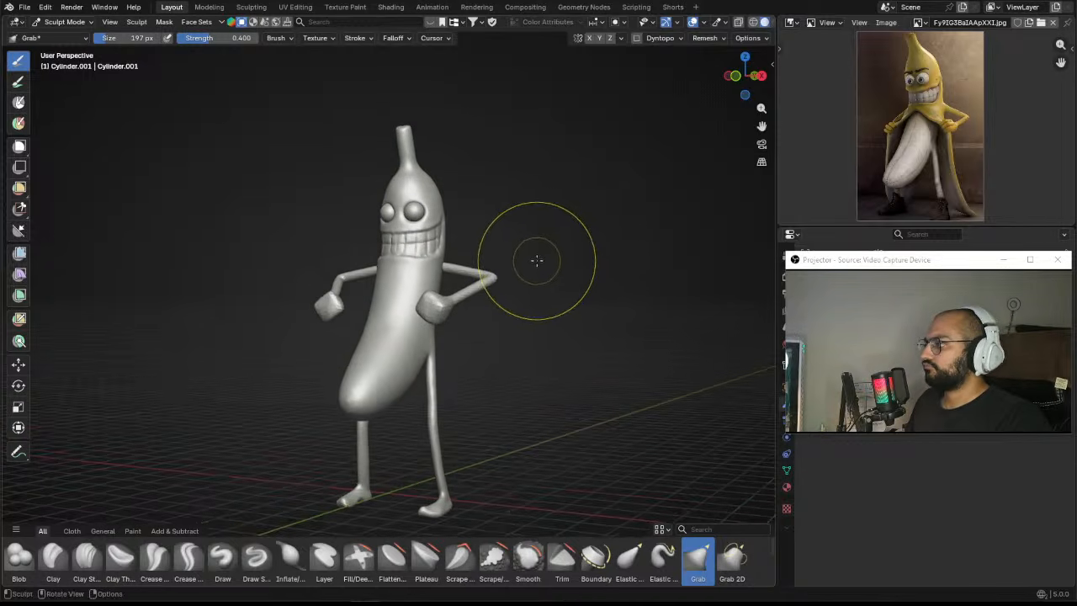
Step: Switch sculpting to the banana body and pull the upper head into shape from the side with a large Grab brush
mouse_move(536, 261)
middle_down()
mouse_move(469, 269)
mouse_move(502, 372)
middle_up()
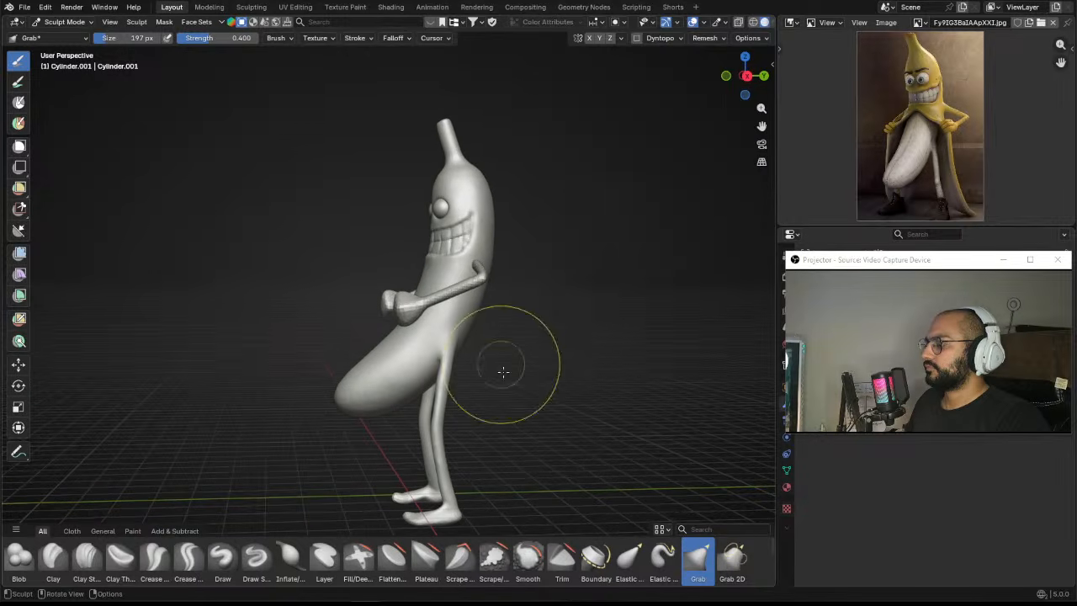
key(alt+q)
mouse_move(480, 205)
middle_down()
mouse_move(468, 217)
mouse_move(384, 216)
mouse_move(428, 225)
middle_up()
scroll(468, 216, up, 4)
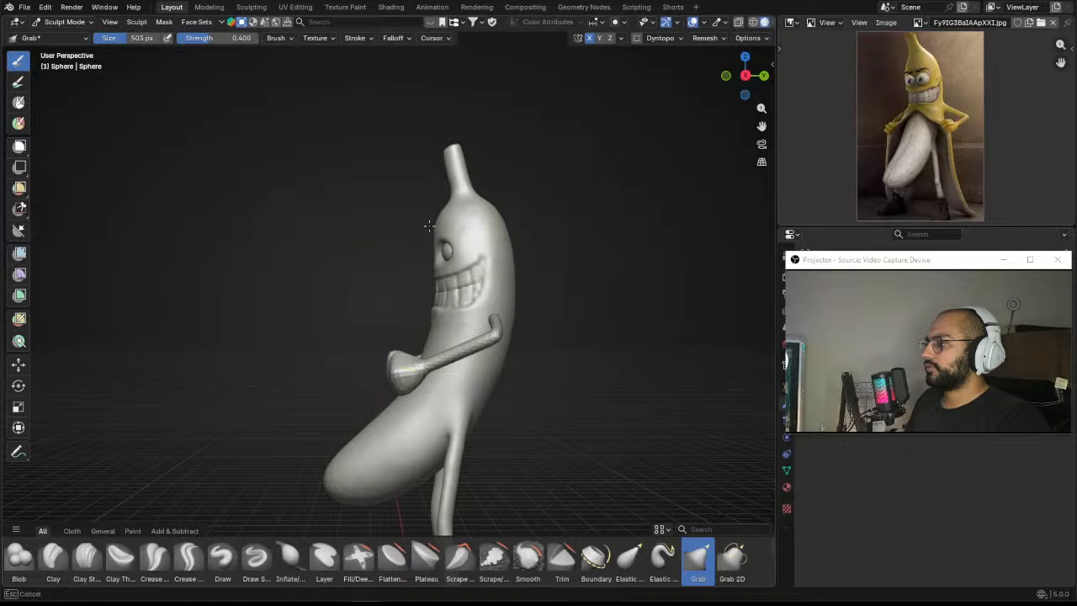
Step: Adjust the stem with a smaller Grab brush and inspect the head profile from both sides
key(f)
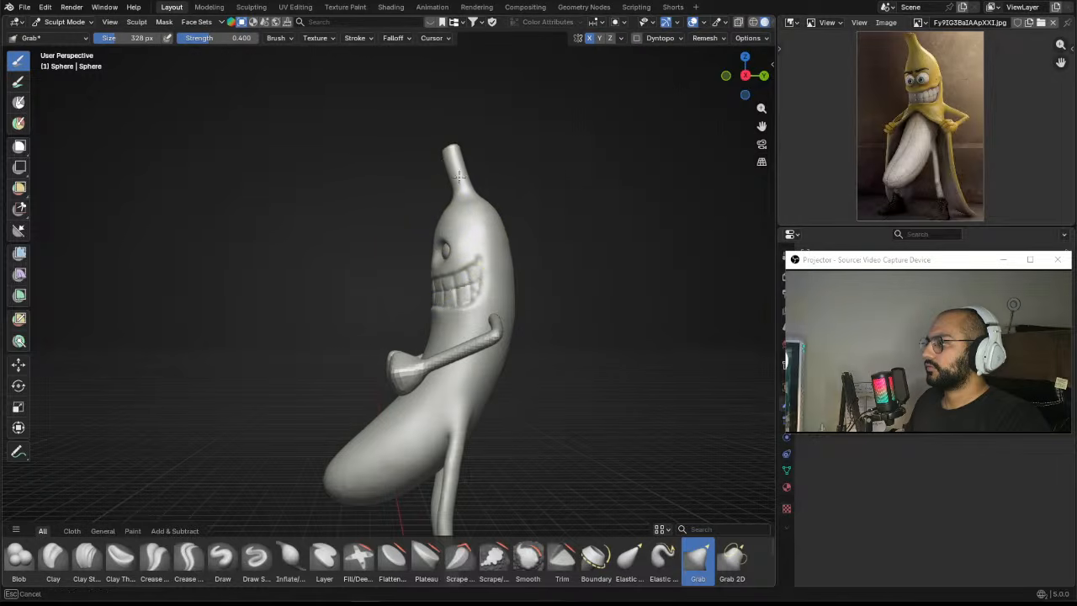
middle_drag(438, 170, 491, 335)
scroll(544, 238, up, 4)
scroll(557, 229, up, 3)
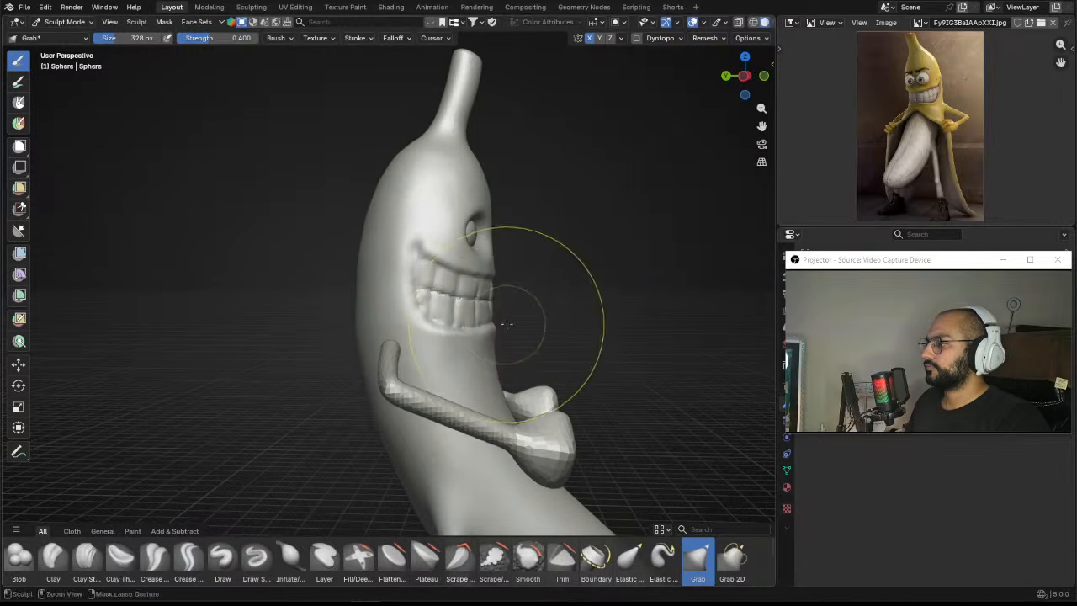
scroll(507, 323, down, 3)
middle_drag(513, 384, 482, 323)
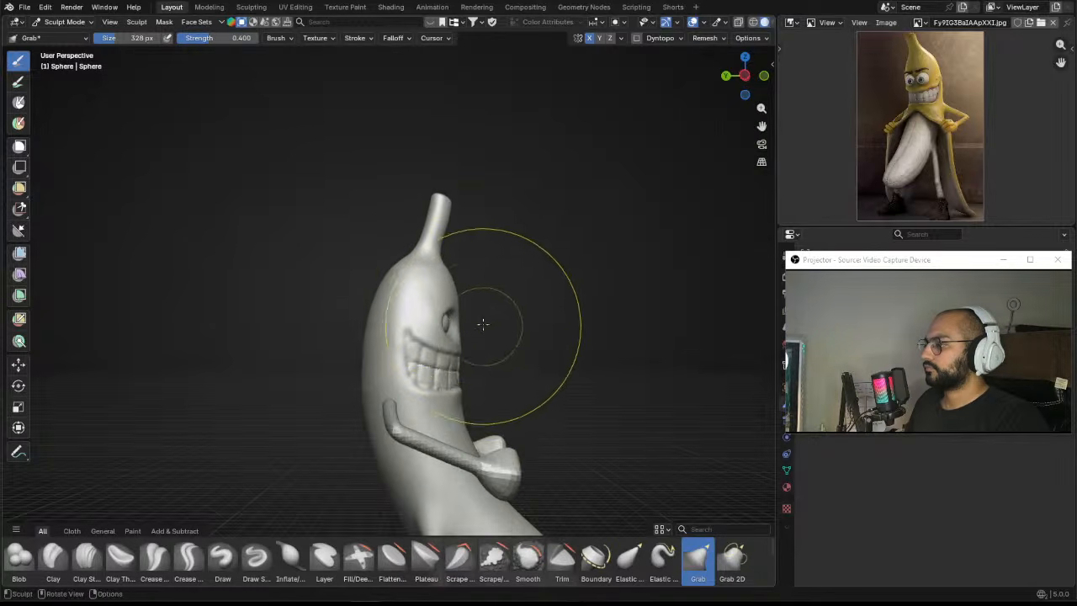
Step: Bend the stem forward and reshape the upper head from the side using the Snake Hook brush at 823 px
middle_drag(561, 560, 558, 517)
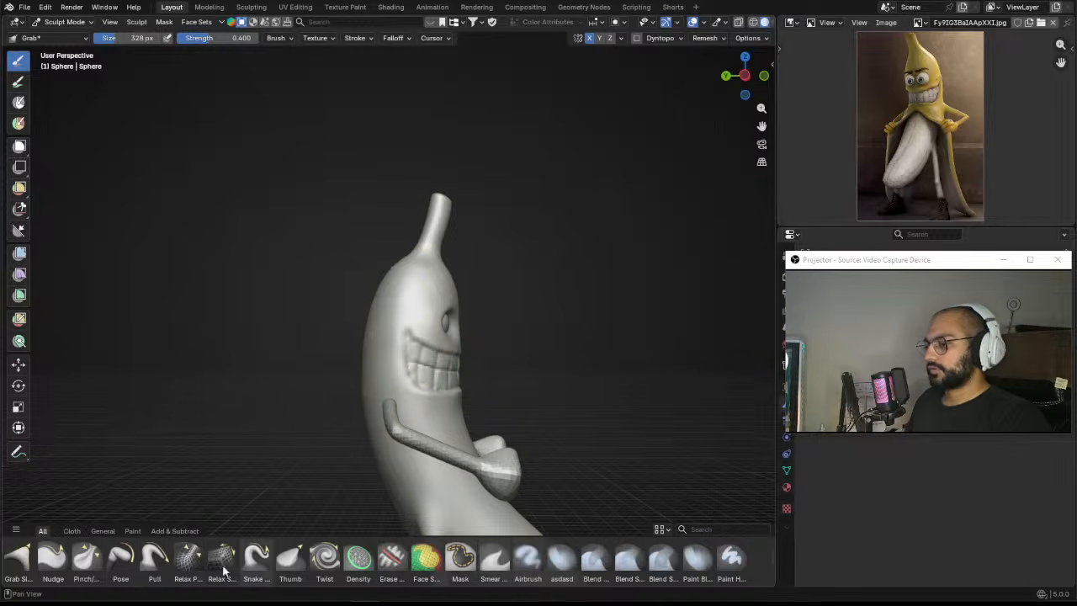
click(256, 560)
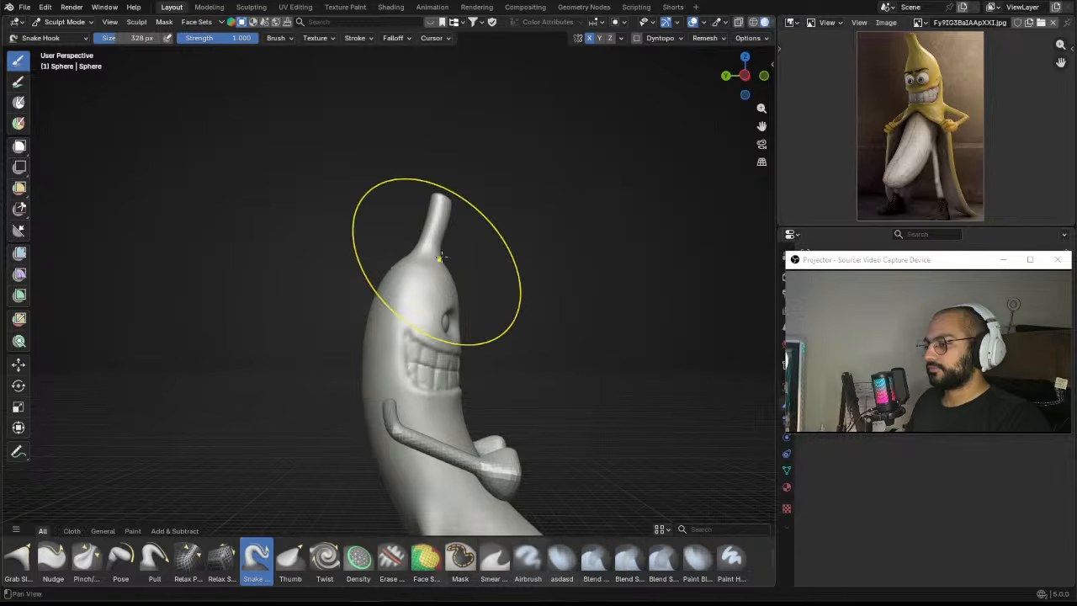
shift+middle_drag(440, 258, 431, 292)
key(f)
click(551, 263)
key(f)
click(496, 273)
key(f)
click(530, 255)
key(f)
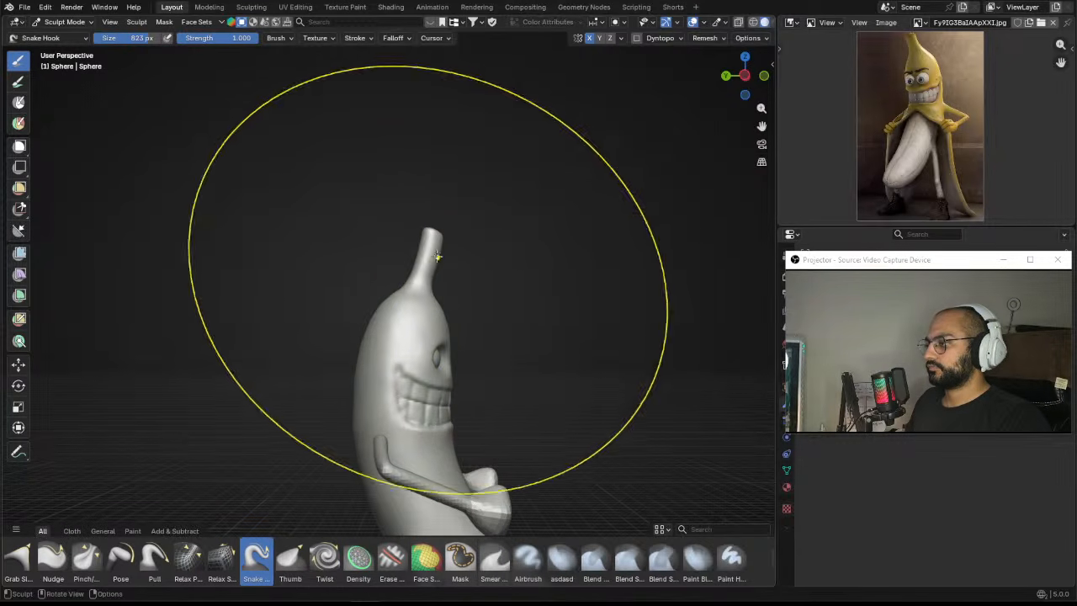
mouse_move(437, 256)
mouse_down()
mouse_move(456, 251)
mouse_move(450, 259)
mouse_up()
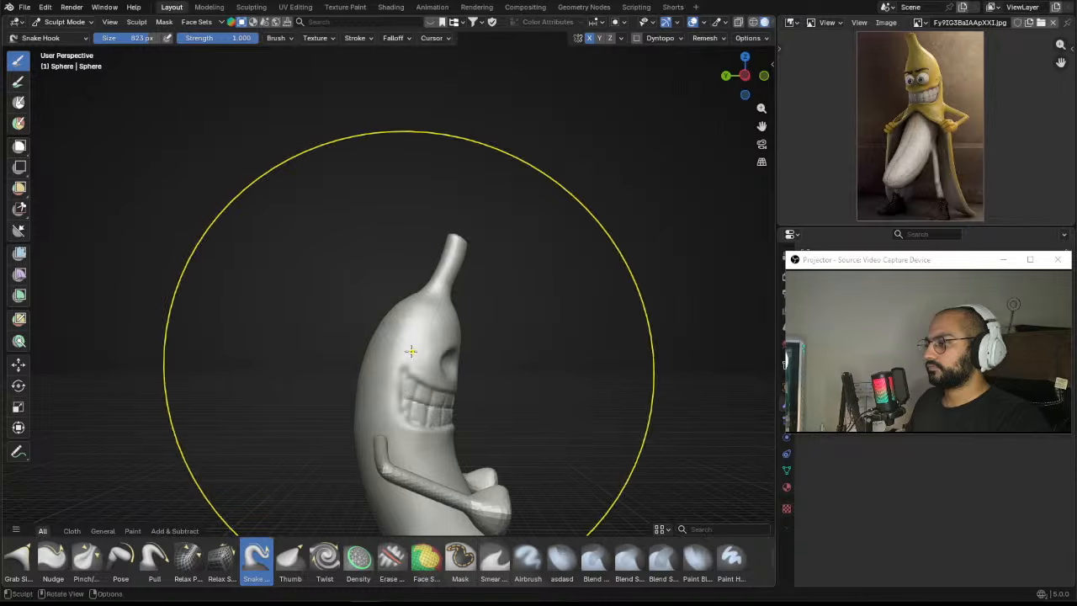
drag(410, 350, 408, 338)
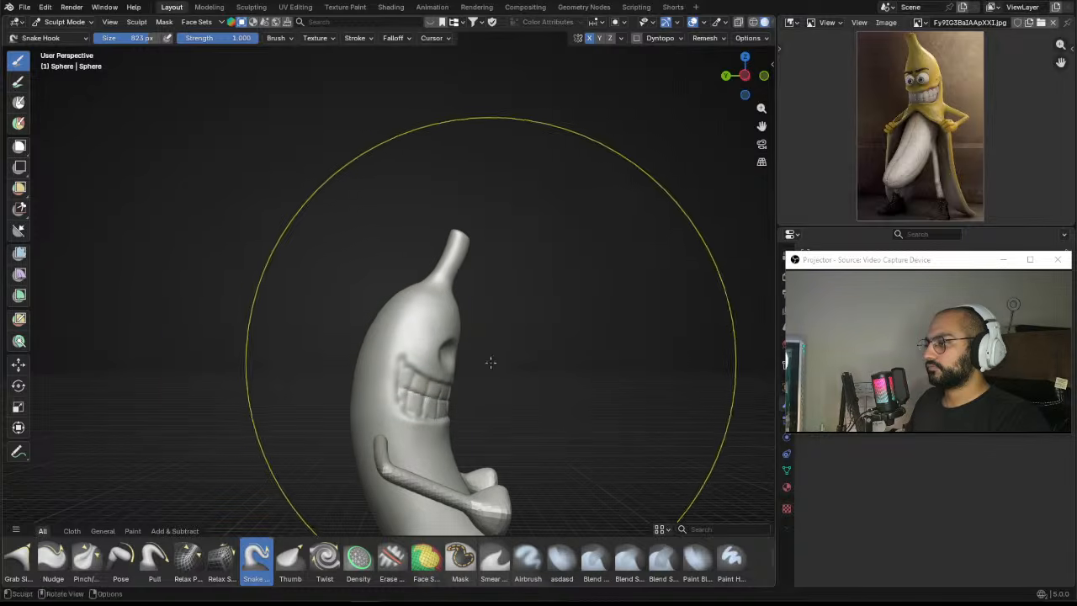
Step: Switch to Object Mode, select the mirrored eyeballs, and move them forward and up so they sit on the reshaped face
key(ctrl+Tab)
shift+click(427, 287)
key(g)
click(548, 345)
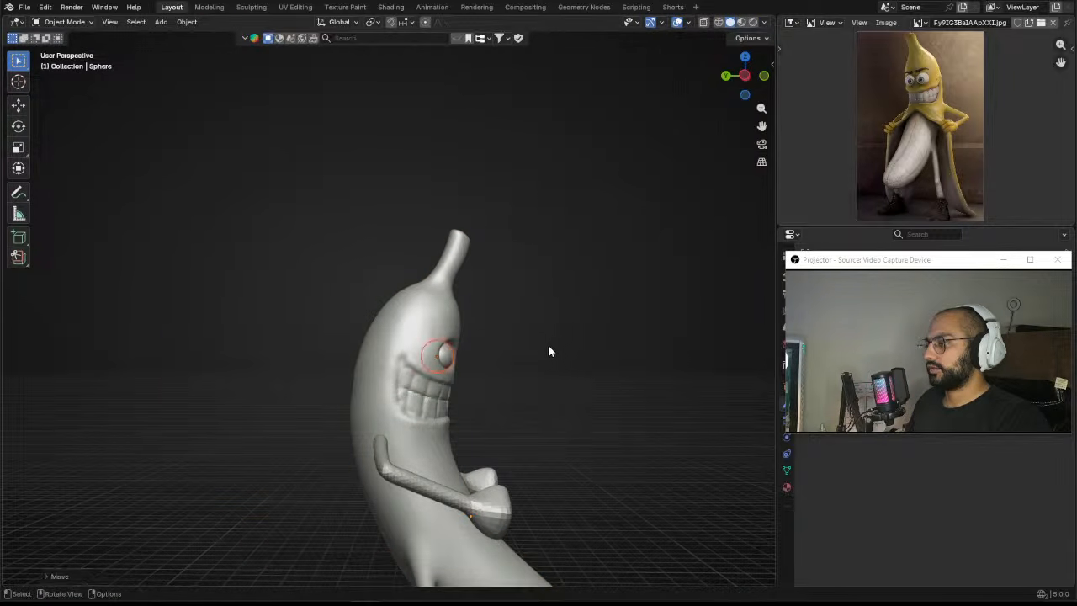
middle_drag(578, 351, 420, 269)
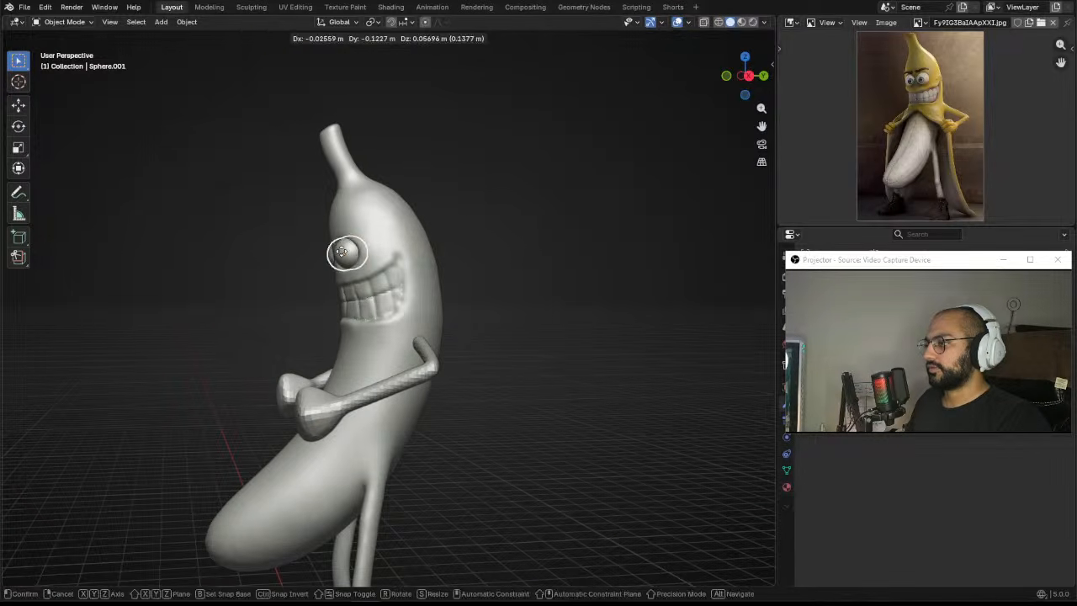
middle_drag(480, 255, 445, 274)
key(g)
click(561, 275)
key(g)
click(564, 280)
click(565, 287)
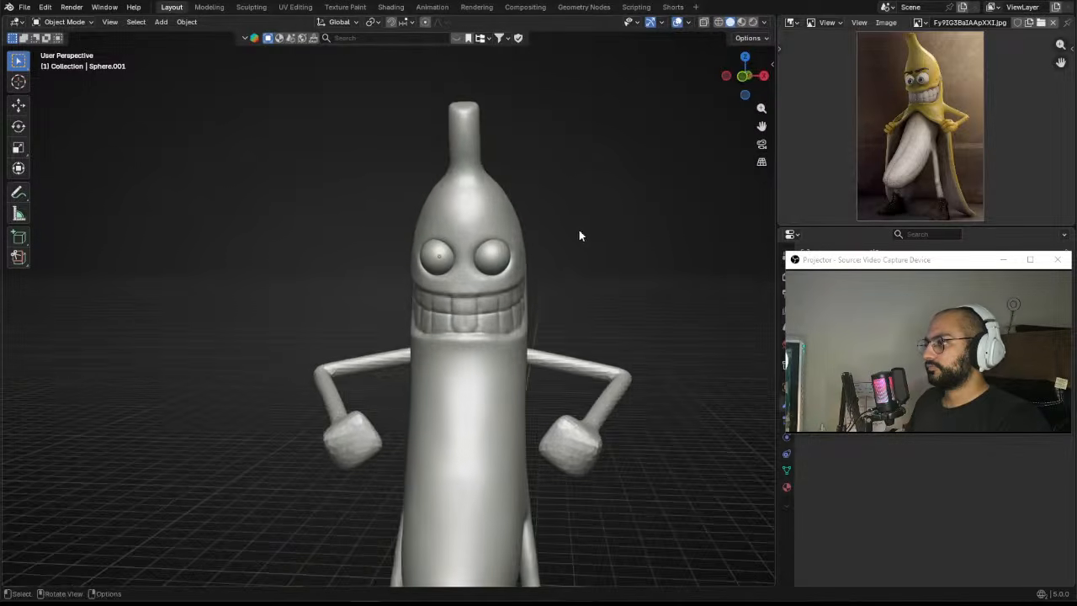
Step: Fine-tune the eyeballs' placement on the face from a three-quarter view
middle_drag(577, 233, 479, 262)
key(g)
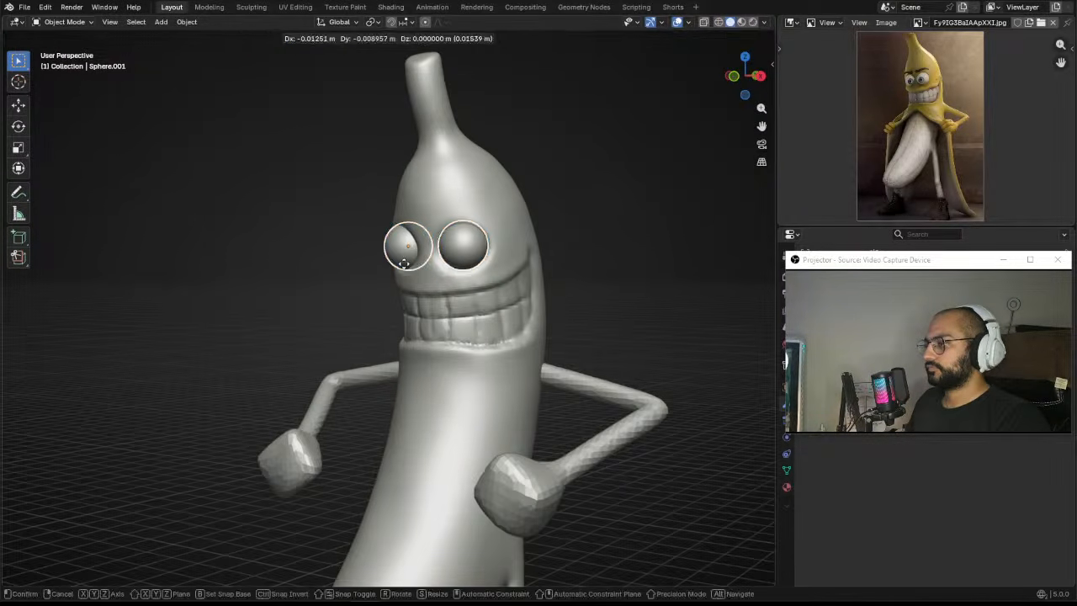
click(530, 211)
click(532, 210)
middle_drag(531, 211, 571, 216)
scroll(519, 170, down, 3)
scroll(516, 176, up, 2)
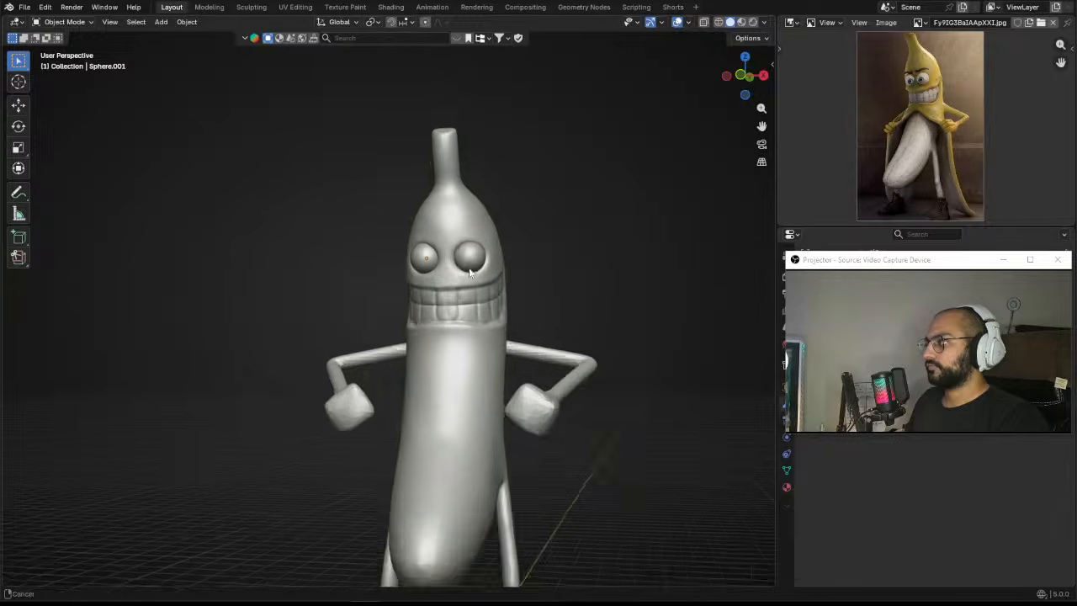
Step: Try carving the banana body beside the eyes in Sculpt Mode with a 113 px Draw brush, and undo the stroke
alt+drag(496, 239, 468, 297)
scroll(471, 260, up, 3)
click(428, 244)
scroll(469, 296, up, 3)
click(457, 205)
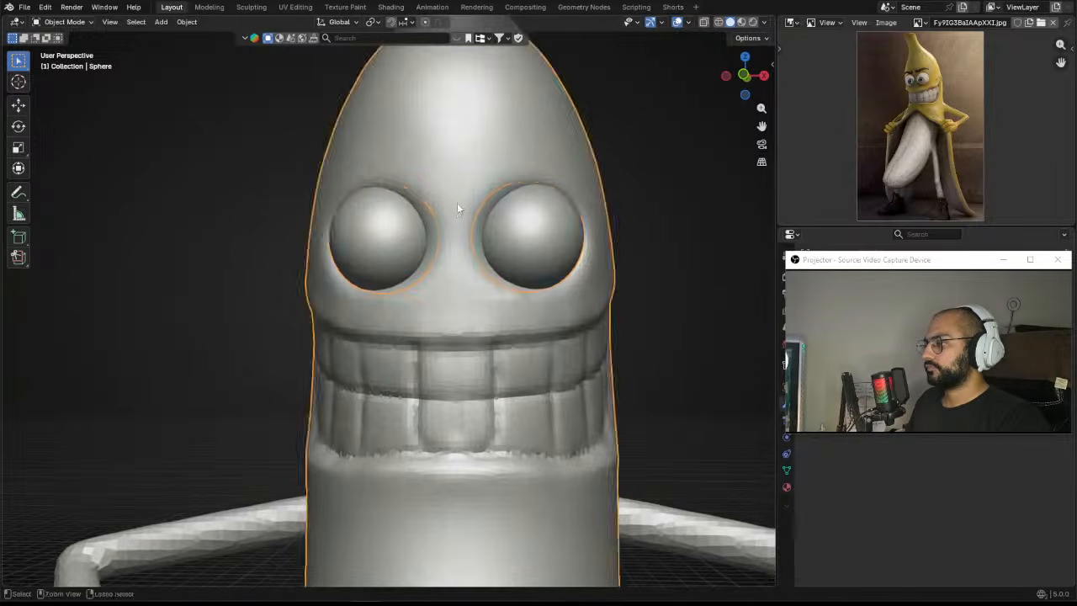
key(ctrl+Tab)
shift+middle_drag(471, 280, 437, 330)
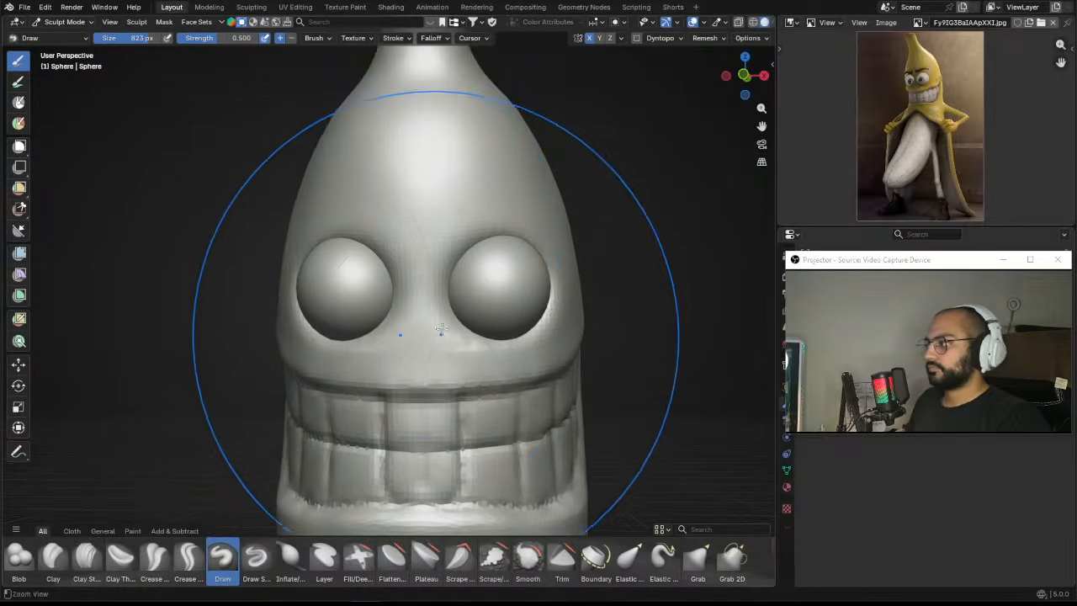
key(f)
click(391, 323)
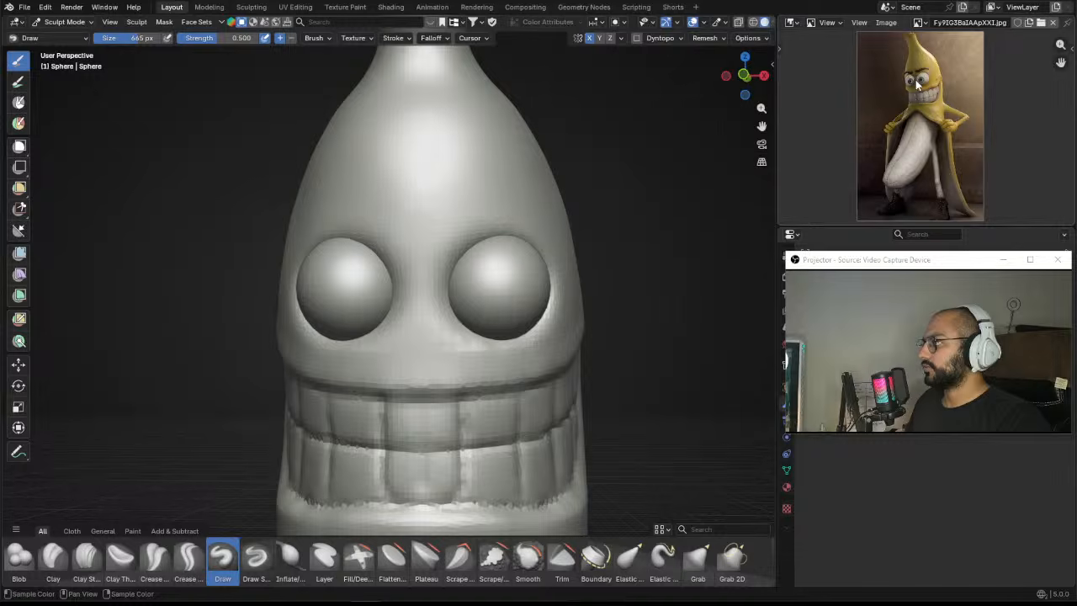
key(f)
click(413, 304)
scroll(368, 278, down, 2)
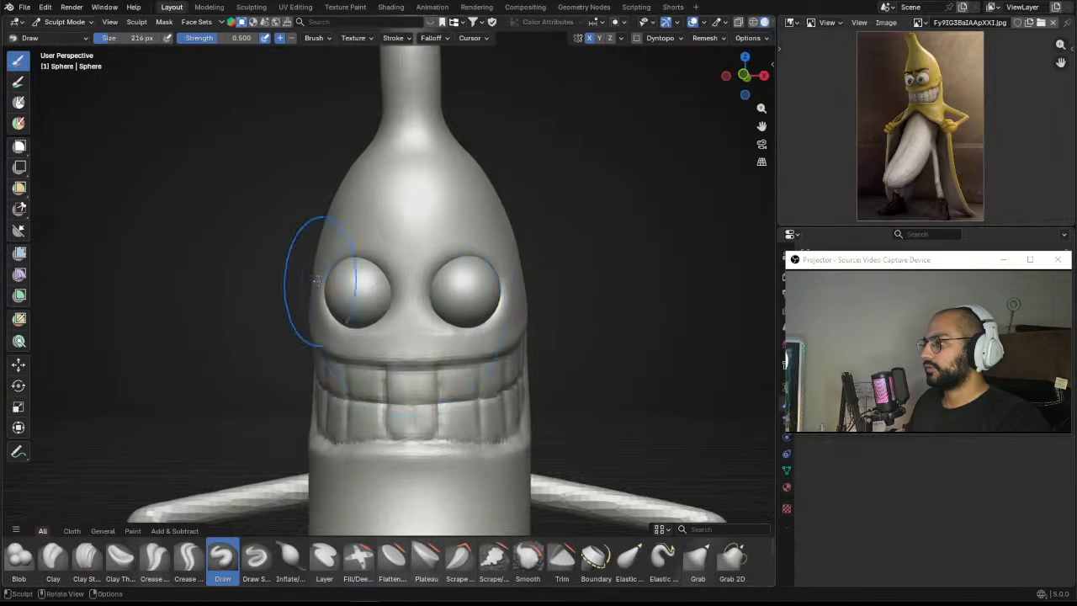
key(f)
click(380, 286)
mouse_move(315, 280)
middle_down()
mouse_move(412, 288)
mouse_move(371, 289)
middle_up()
mouse_move(386, 306)
ctrl+mouse_down()
mouse_move(368, 302)
mouse_move(384, 280)
mouse_move(384, 291)
ctrl+mouse_up()
key(ctrl+z)
Step: Return to Object Mode, enlarge the eyeballs slightly, and move them about 0.03 m closer together along the global X axis
key(ctrl+Tab)
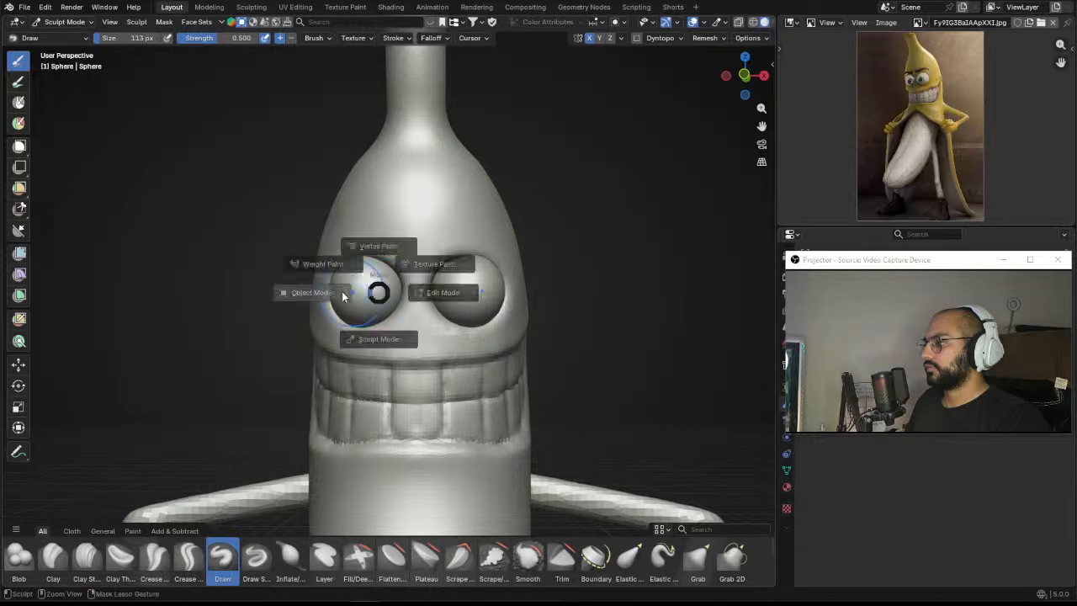
click(338, 295)
click(368, 296)
key(s)
click(403, 306)
key(g)
key(x)
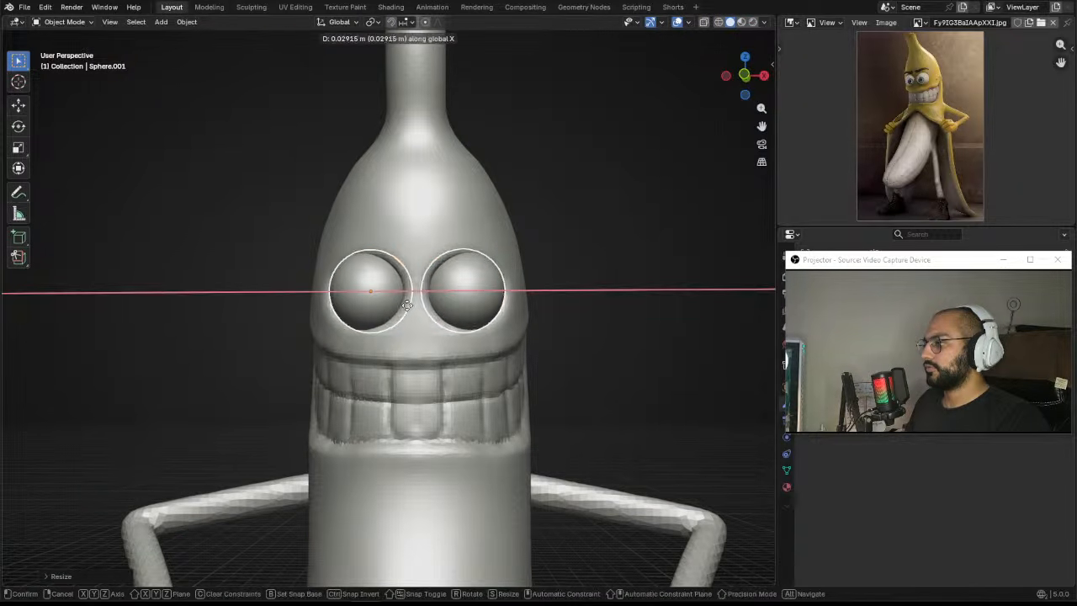
click(407, 304)
scroll(567, 276, down, 3)
middle_drag(567, 276, 449, 283)
scroll(449, 282, up, 3)
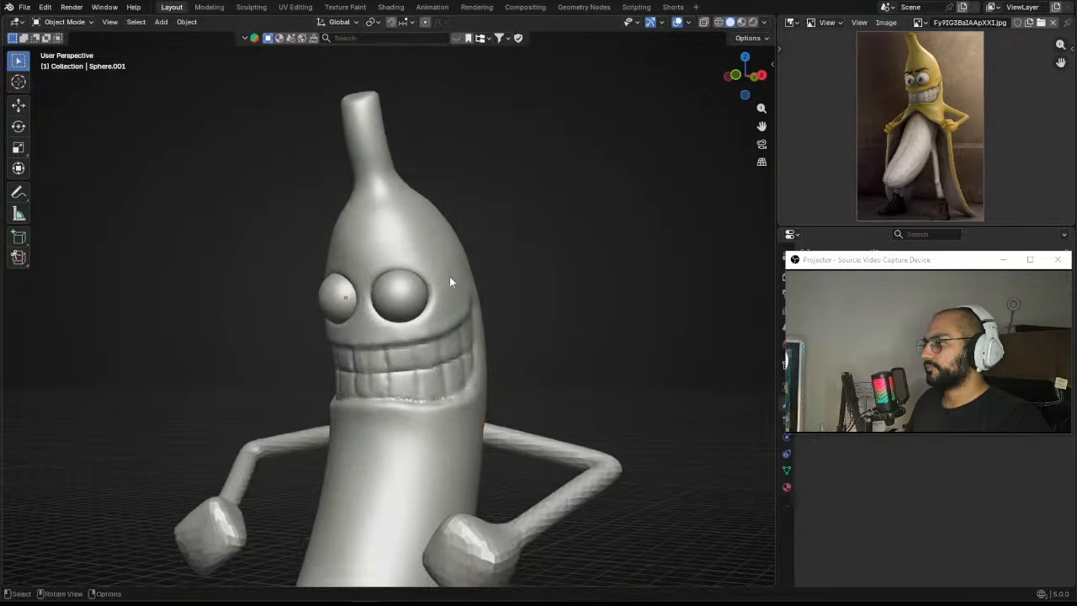
click(449, 283)
key(ctrl+Tab)
scroll(493, 251, up, 2)
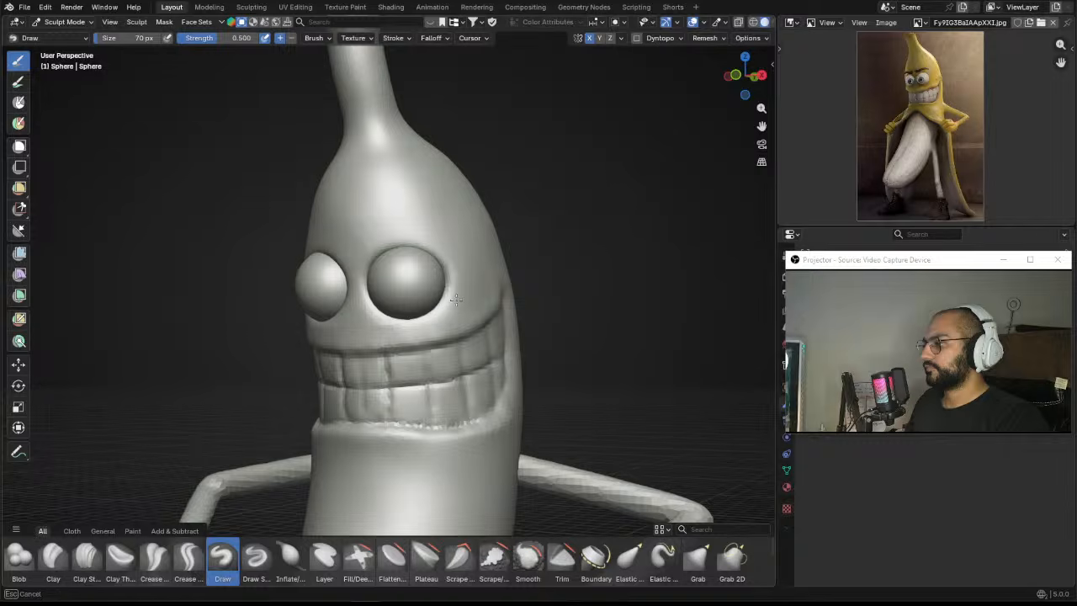
scroll(485, 307, down, 3)
mouse_move(460, 308)
middle_down()
mouse_move(502, 312)
mouse_move(472, 302)
middle_up()
middle_drag(415, 241, 439, 180)
key(g)
scroll(421, 252, down, 4)
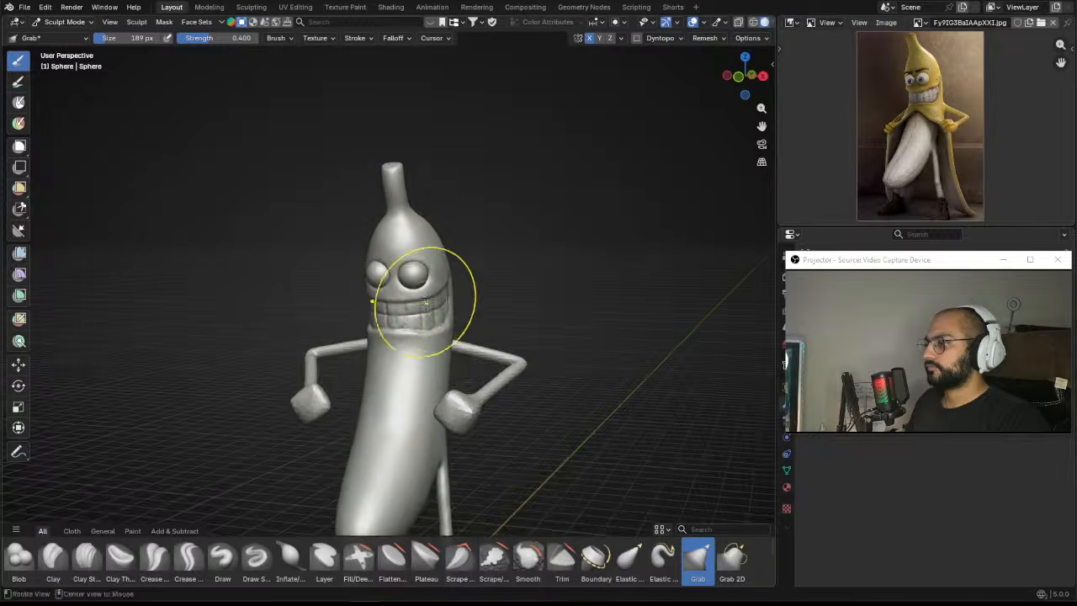
key(ctrl+Tab)
scroll(471, 253, down, 2)
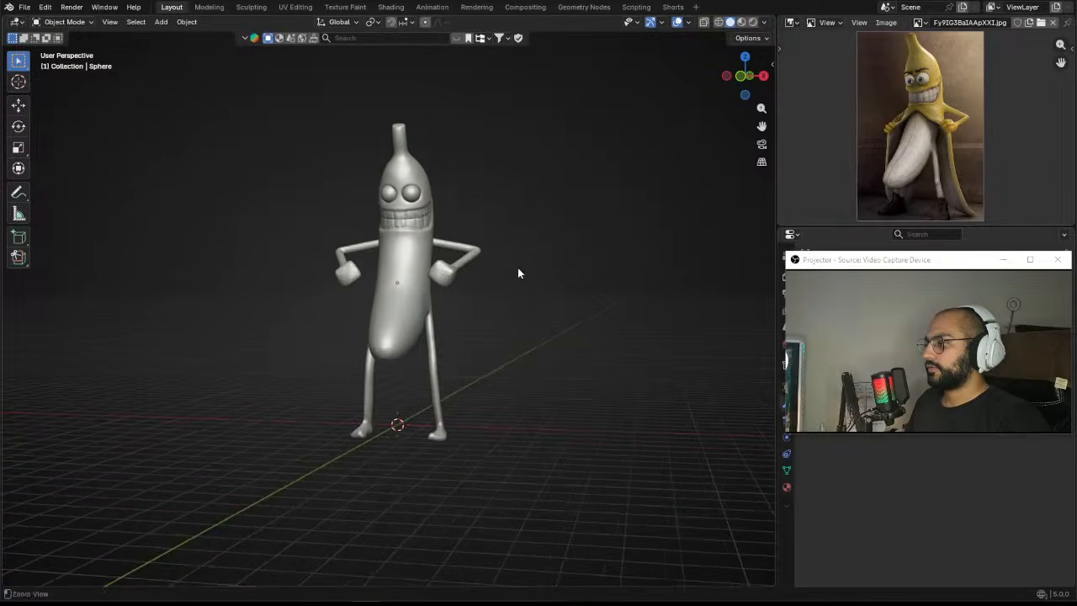
scroll(516, 271, up, 3)
mouse_move(530, 243)
middle_down()
mouse_move(483, 243)
mouse_move(511, 248)
mouse_move(527, 233)
mouse_move(520, 241)
mouse_move(547, 242)
mouse_move(522, 245)
middle_up()
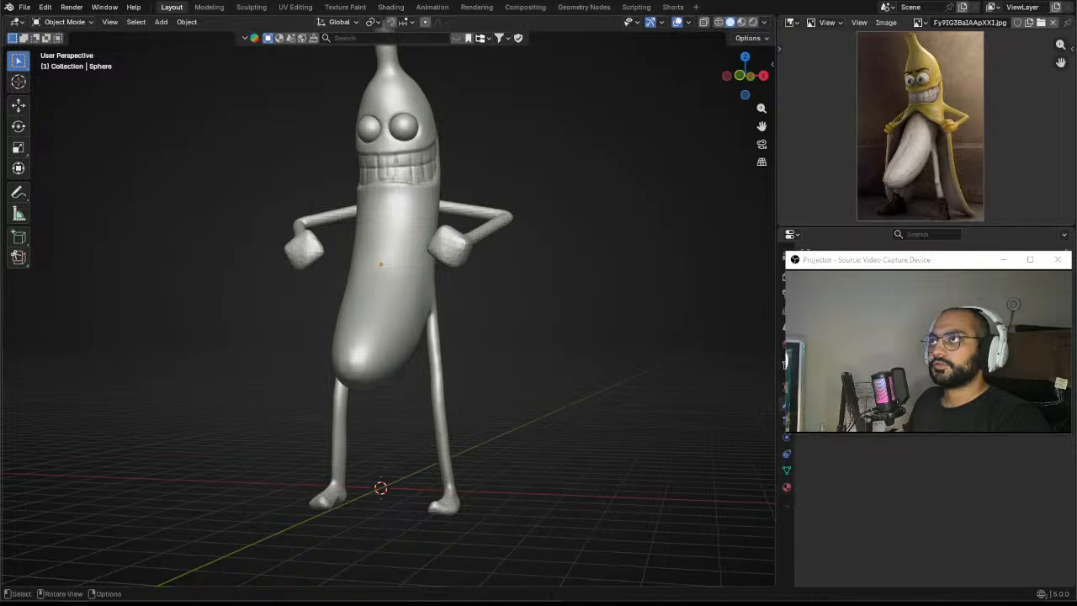
Step: Enter Sculpt Mode on the banana body and thicken the foot with the Inflate brush
shift+middle_drag(416, 405, 388, 284)
scroll(390, 286, up, 3)
middle_drag(463, 313, 413, 326)
click(413, 351)
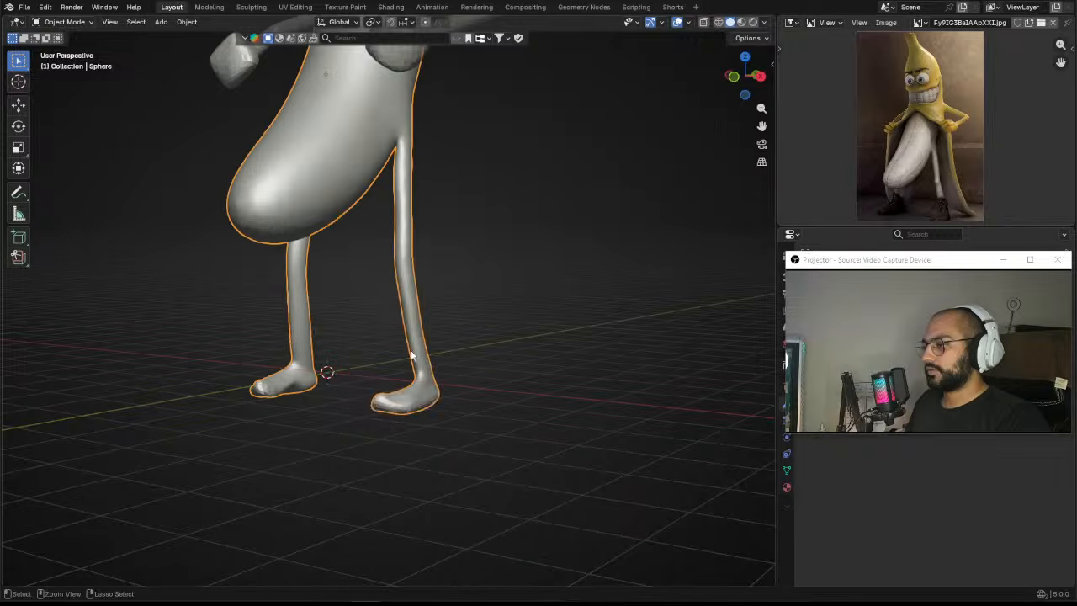
key(ctrl+Tab)
middle_drag(462, 408, 408, 378)
key(i)
key(f)
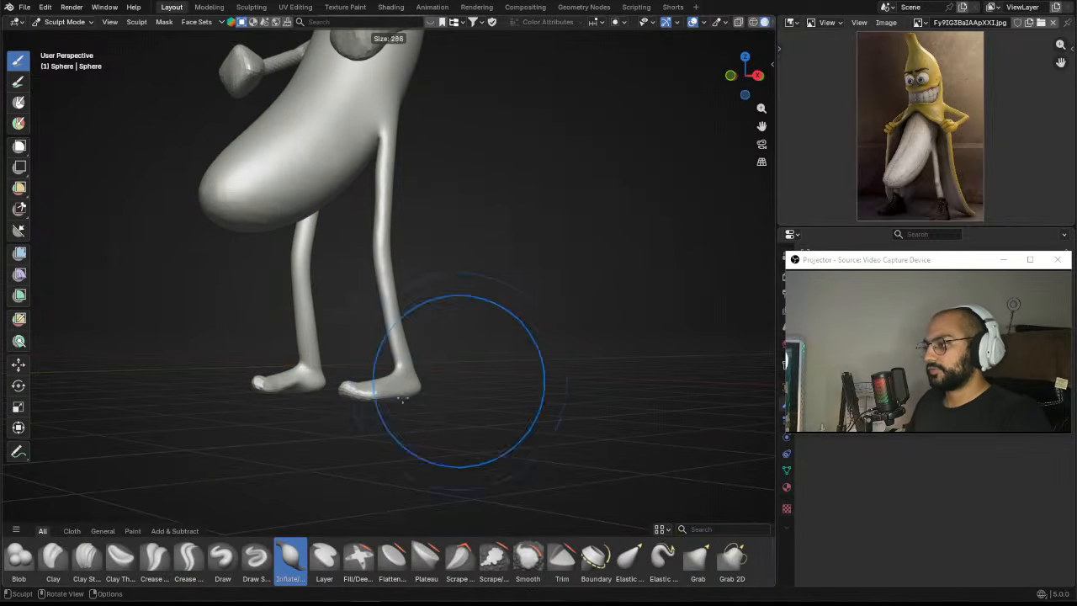
click(503, 363)
drag(377, 397, 370, 399)
Step: Inflate the foot further from the front and side, resizing the Inflate brush to suit
middle_drag(370, 398, 438, 401)
key(f)
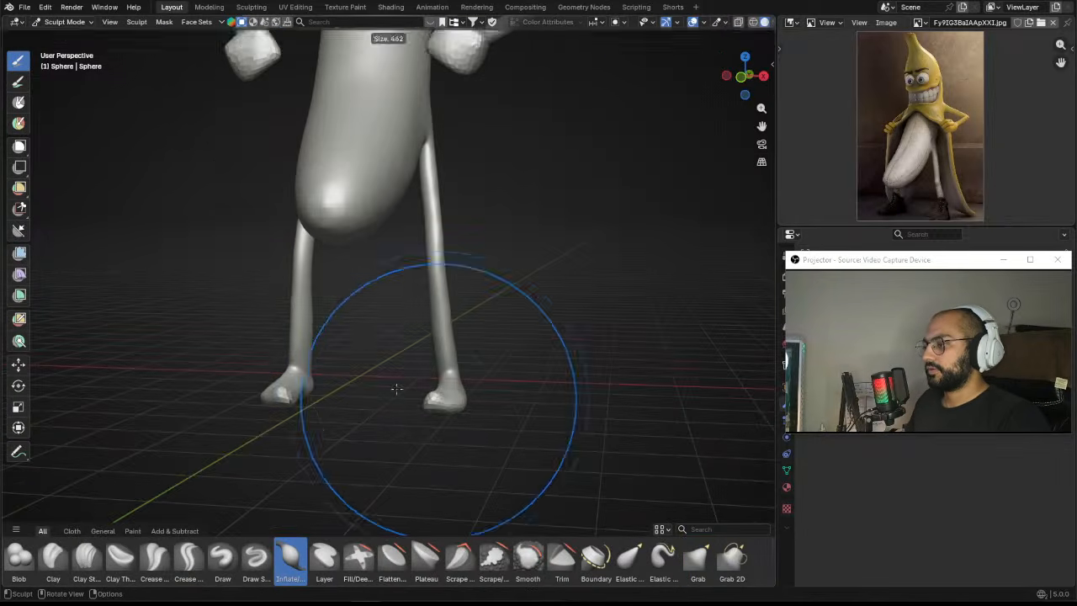
click(398, 391)
drag(446, 395, 452, 392)
middle_drag(451, 392, 387, 399)
key(f)
click(379, 398)
drag(386, 391, 383, 396)
middle_drag(383, 395, 448, 390)
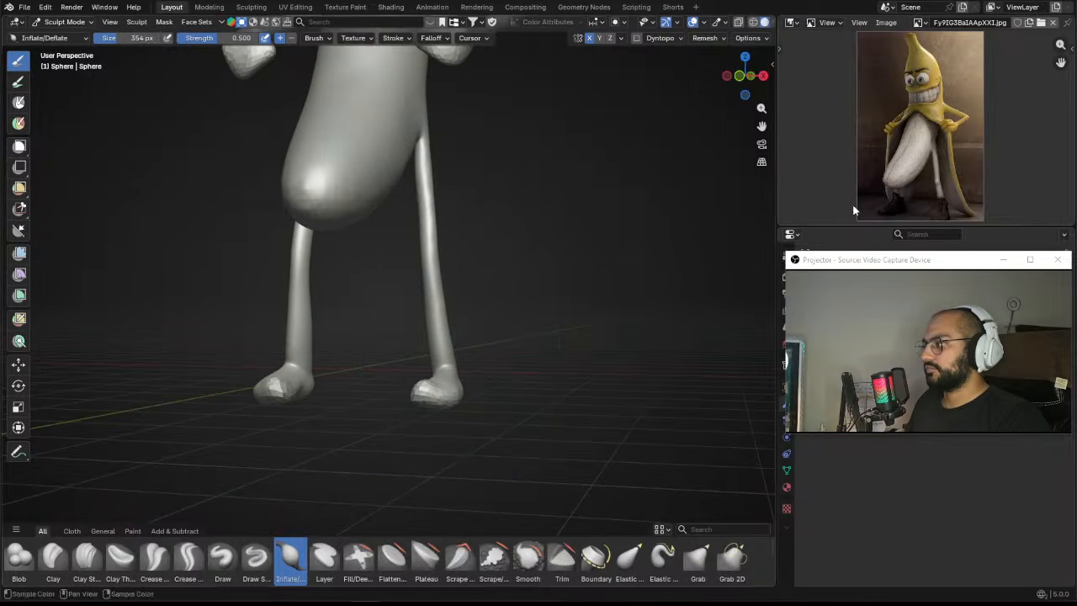
Step: Compare the feet with the reference image and reshape the foot's side profile with the Grab brush
middle_drag(873, 180, 874, 166)
mouse_move(526, 347)
middle_down()
mouse_move(442, 365)
mouse_move(423, 351)
middle_up()
key(g)
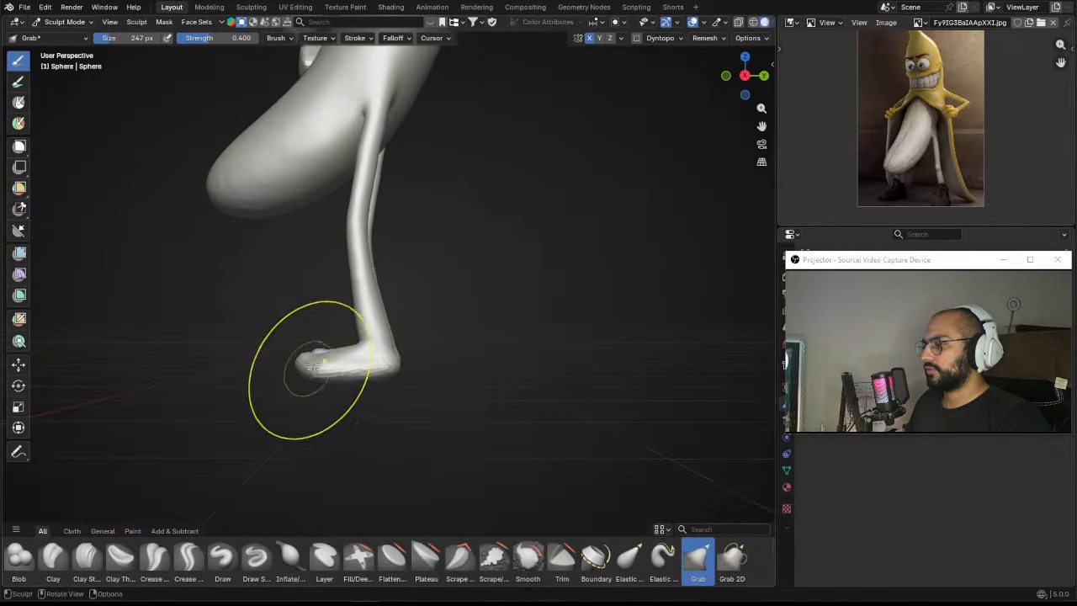
scroll(341, 345, up, 2)
drag(375, 373, 412, 327)
middle_drag(412, 327, 495, 356)
key(f)
click(502, 356)
mouse_move(404, 370)
mouse_down()
mouse_move(395, 362)
mouse_move(440, 370)
mouse_up()
Step: Remesh the banana body and keep shaping the foot on the new mesh with the Grab brush
mouse_move(456, 365)
middle_down()
mouse_move(569, 377)
mouse_move(531, 356)
middle_up()
key(ctrl+r)
mouse_move(508, 325)
mouse_down()
mouse_move(533, 313)
mouse_move(472, 291)
mouse_up()
mouse_move(472, 291)
ctrl+alt+mouse_down()
mouse_move(480, 275)
mouse_move(519, 269)
mouse_move(495, 243)
mouse_move(443, 233)
mouse_move(440, 212)
mouse_move(449, 229)
mouse_move(462, 224)
mouse_move(508, 256)
ctrl+alt+mouse_up()
mouse_move(469, 311)
alt+shift+mouse_down()
mouse_move(435, 277)
mouse_move(515, 219)
mouse_move(521, 234)
alt+shift+mouse_up()
key(f)
click(479, 242)
key(f)
click(477, 262)
mouse_move(461, 291)
mouse_down()
mouse_move(481, 322)
mouse_move(422, 291)
mouse_up()
Step: Refine the underside and front part of the foot with short Grab strokes
key(f)
click(462, 296)
drag(400, 299, 399, 283)
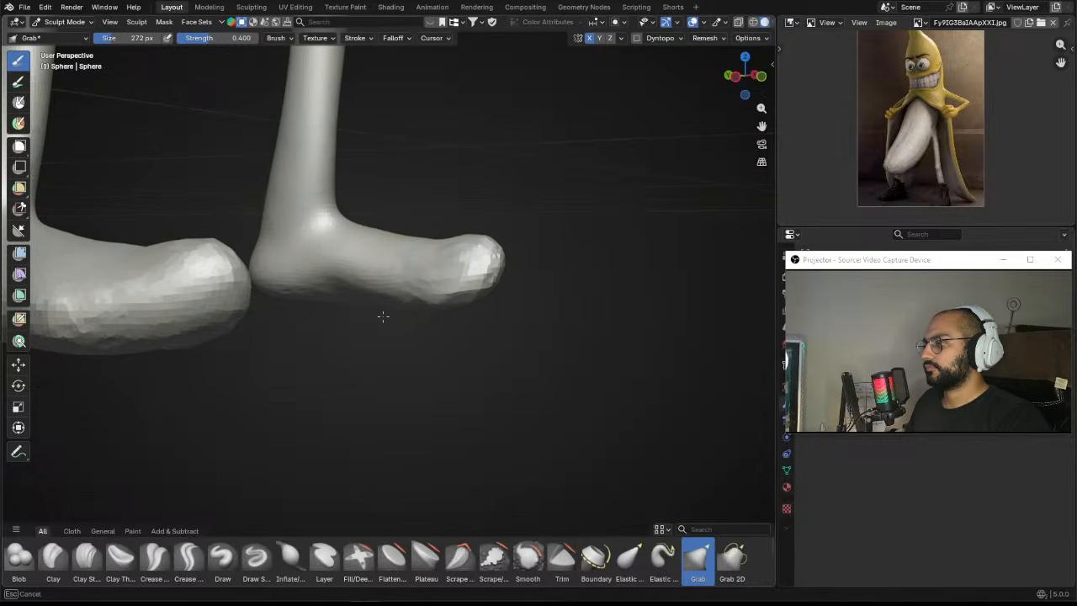
key(f)
click(404, 301)
middle_drag(403, 301, 378, 304)
drag(383, 270, 385, 279)
middle_drag(404, 282, 373, 273)
key(f)
click(385, 264)
mouse_move(439, 296)
shift+middle_down()
mouse_move(400, 282)
mouse_move(383, 303)
mouse_move(384, 337)
shift+middle_up()
drag(385, 337, 363, 430)
key(ctrl+z)
Step: In the bottom orthographic view, reshape the outer edge of the forefoot with the Grab brush
key(ctrl+KP_7)
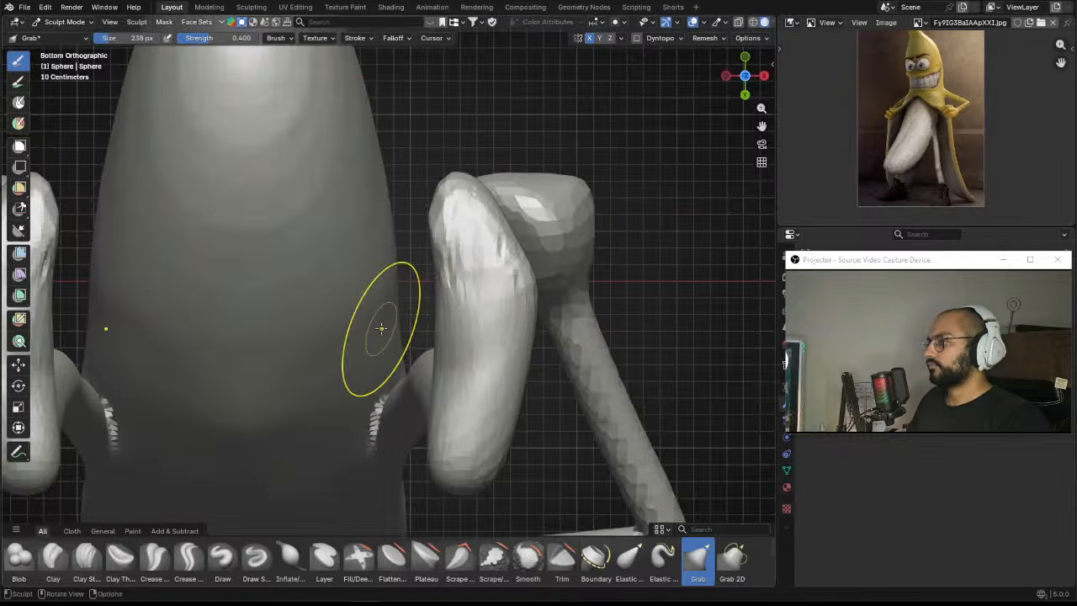
shift+middle_drag(285, 255, 235, 291)
key(f)
click(462, 291)
drag(464, 275, 492, 330)
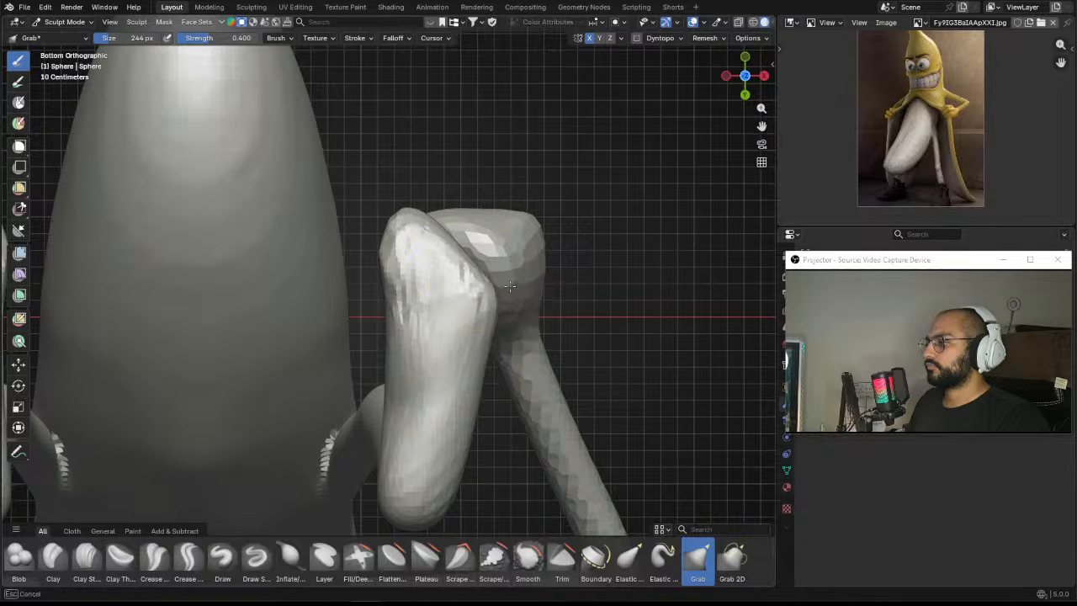
drag(380, 326, 381, 326)
Step: Widen the inner edge of the forefoot and shape the arch from below with the Grab brush
key(f)
click(455, 325)
drag(391, 276, 383, 279)
shift+middle_drag(475, 252, 471, 220)
key(f)
click(482, 332)
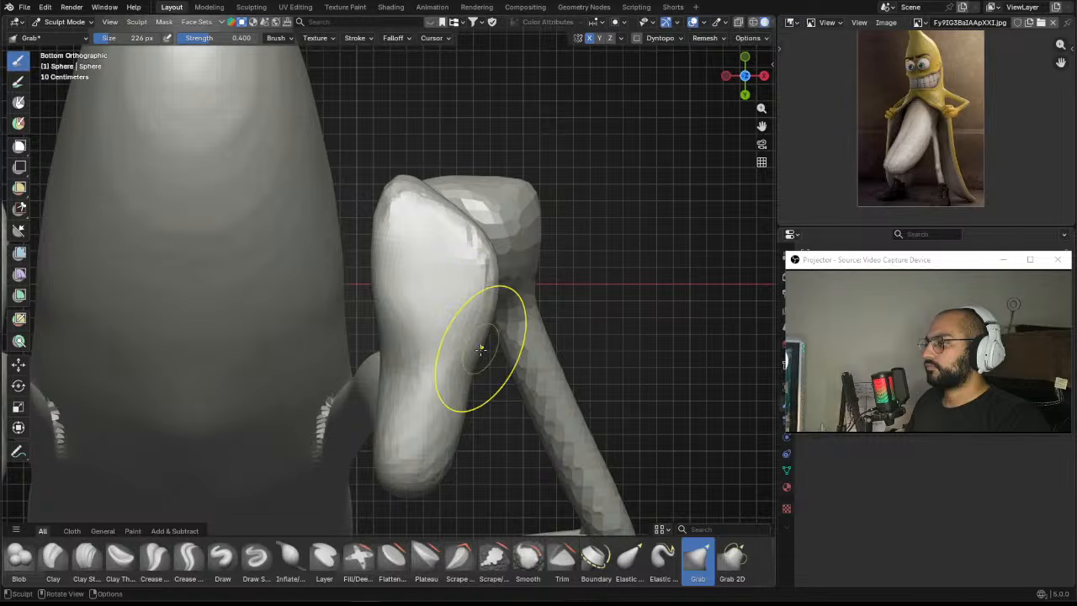
Step: Smooth the jagged creases where the legs join the body and the heel of the foot
shift+middle_drag(470, 400, 462, 373)
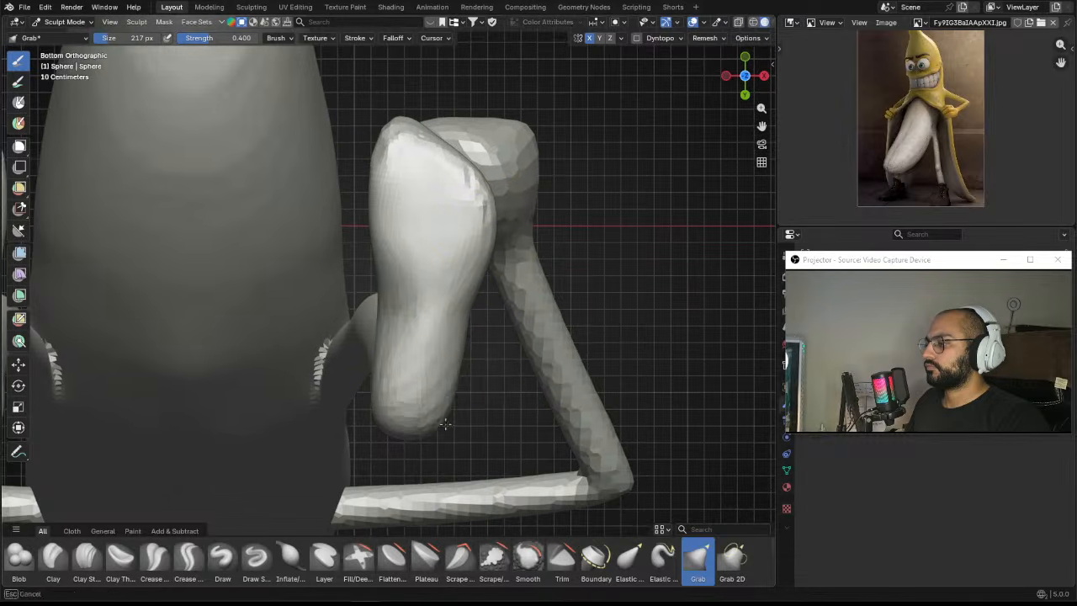
shift+drag(325, 358, 317, 389)
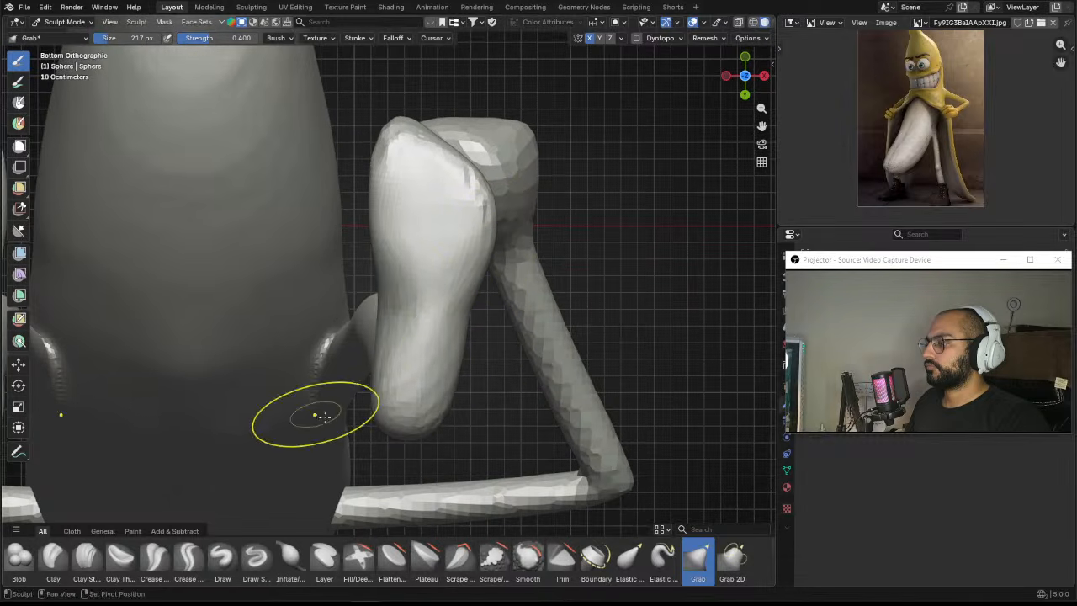
shift+drag(444, 400, 395, 417)
key(f)
click(429, 398)
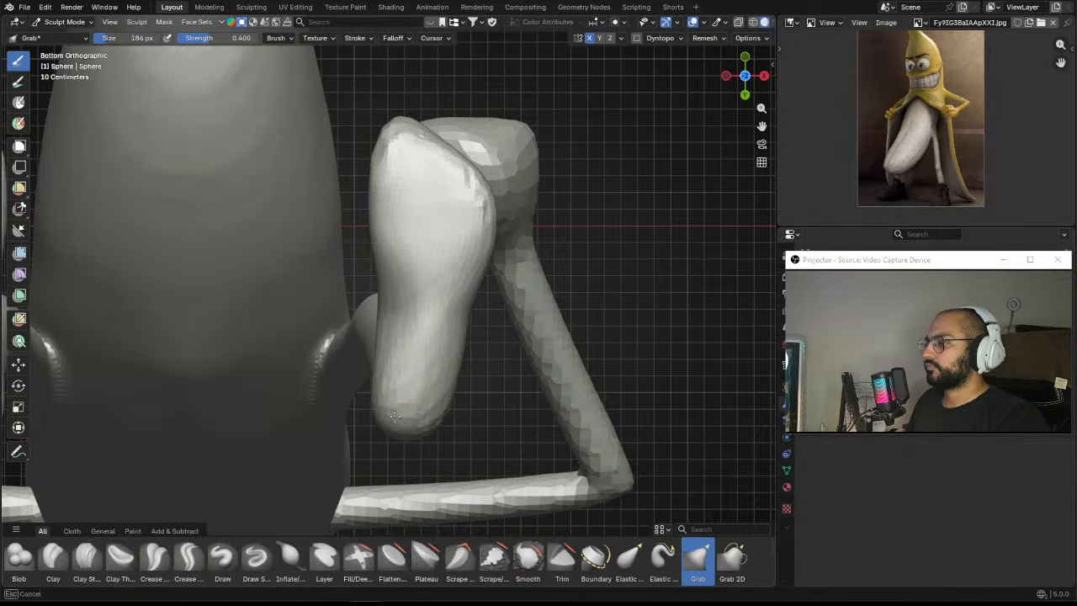
Step: Flatten the sole along the forefoot and midfoot from the side with the Grab brush
mouse_move(428, 339)
middle_down()
mouse_move(447, 385)
mouse_move(367, 401)
mouse_move(376, 249)
middle_up()
shift+middle_drag(376, 249, 462, 269)
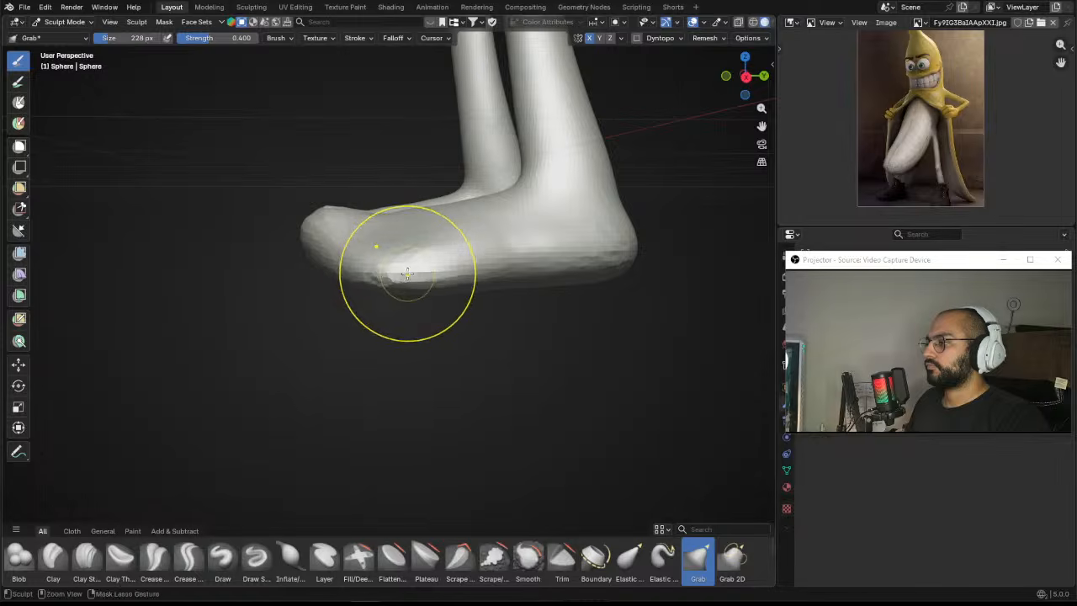
key(f)
click(433, 266)
drag(408, 281, 387, 276)
key(KP_3)
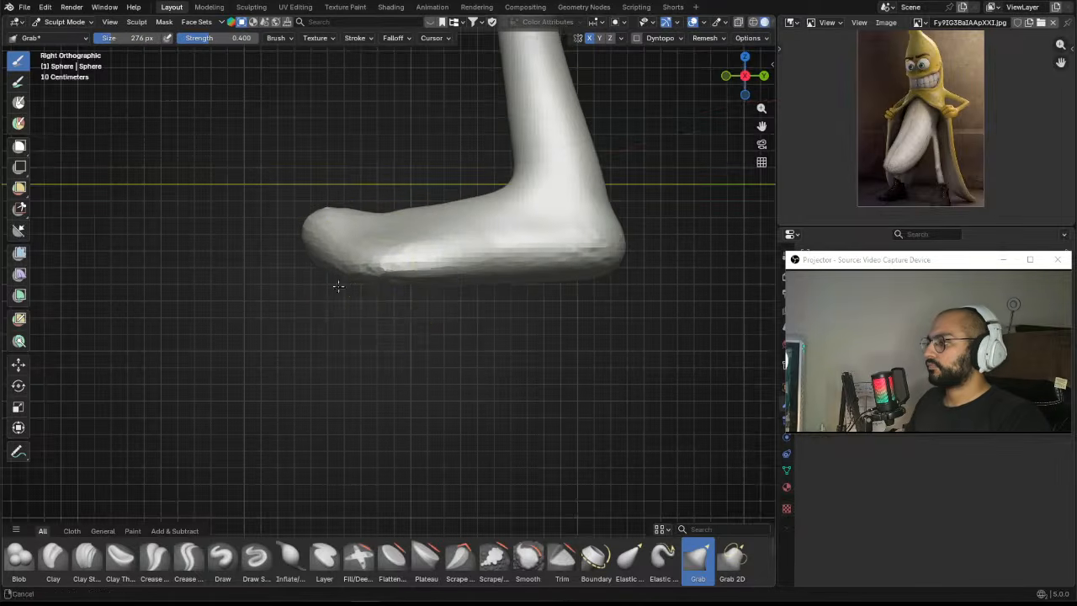
shift+middle_drag(337, 286, 328, 325)
drag(444, 337, 441, 323)
key(f)
click(442, 332)
drag(535, 322, 536, 315)
Step: Pull in the back of the ankle and the heel in the right orthographic view with the Grab brush
key(f)
click(592, 247)
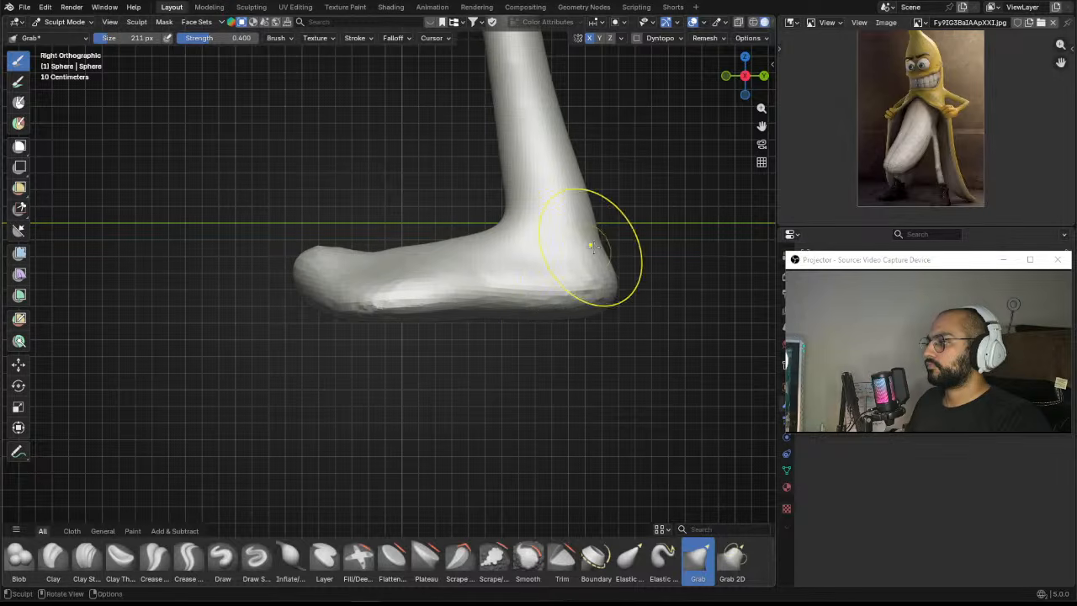
shift+middle_drag(598, 226, 607, 304)
key(f)
click(605, 294)
drag(602, 282, 589, 286)
key(f)
click(635, 373)
mouse_move(629, 373)
mouse_down()
mouse_move(599, 369)
mouse_move(611, 369)
mouse_up()
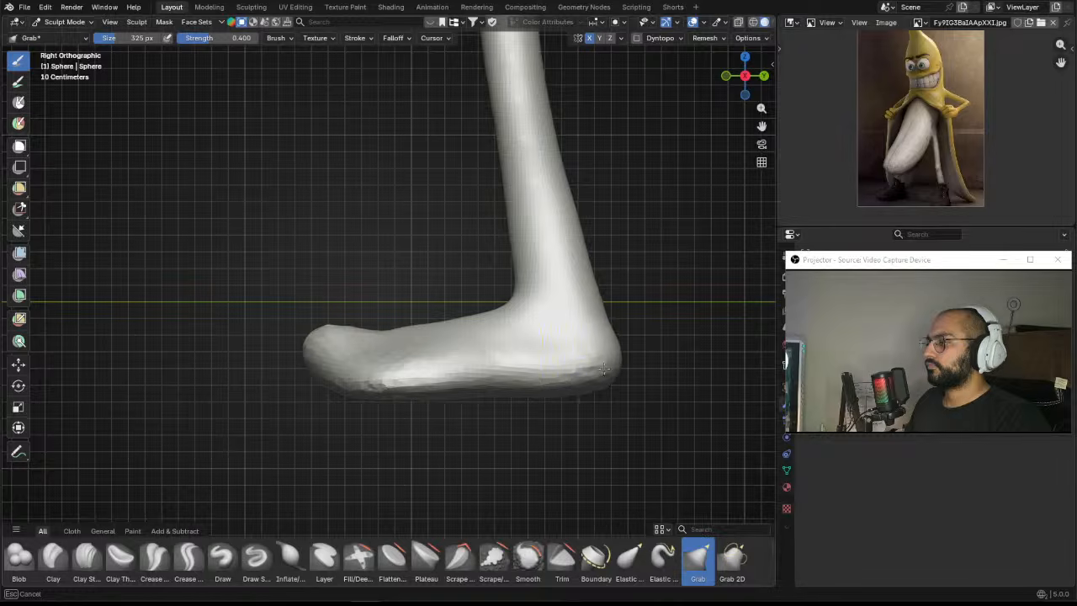
Step: Adjust the toe tip and the instep outline from the side with the Grab brush
shift+middle_drag(444, 342, 474, 342)
key(f)
click(442, 356)
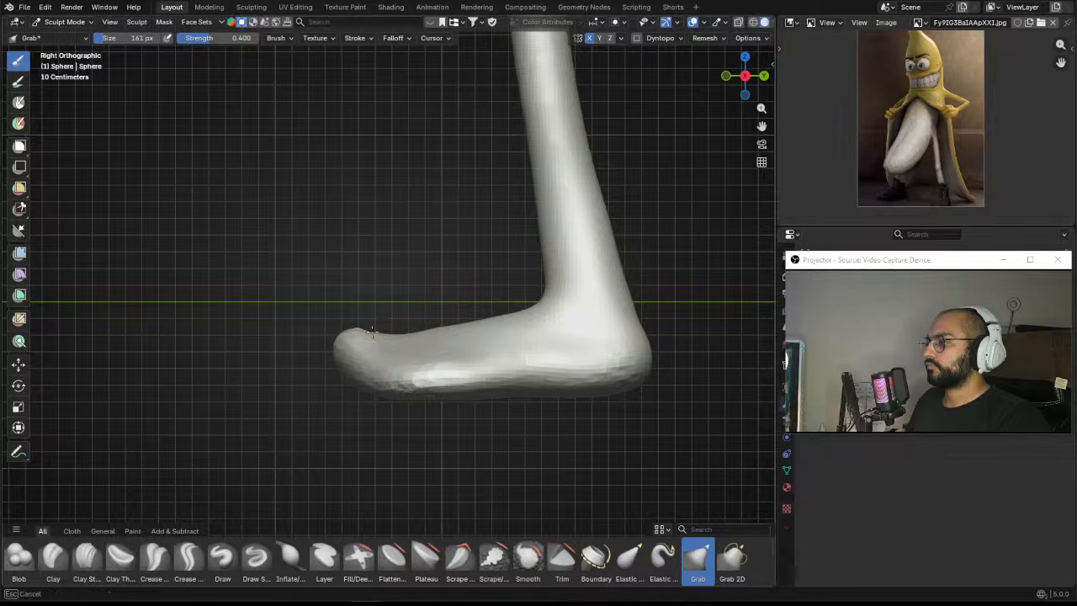
key(f)
click(357, 370)
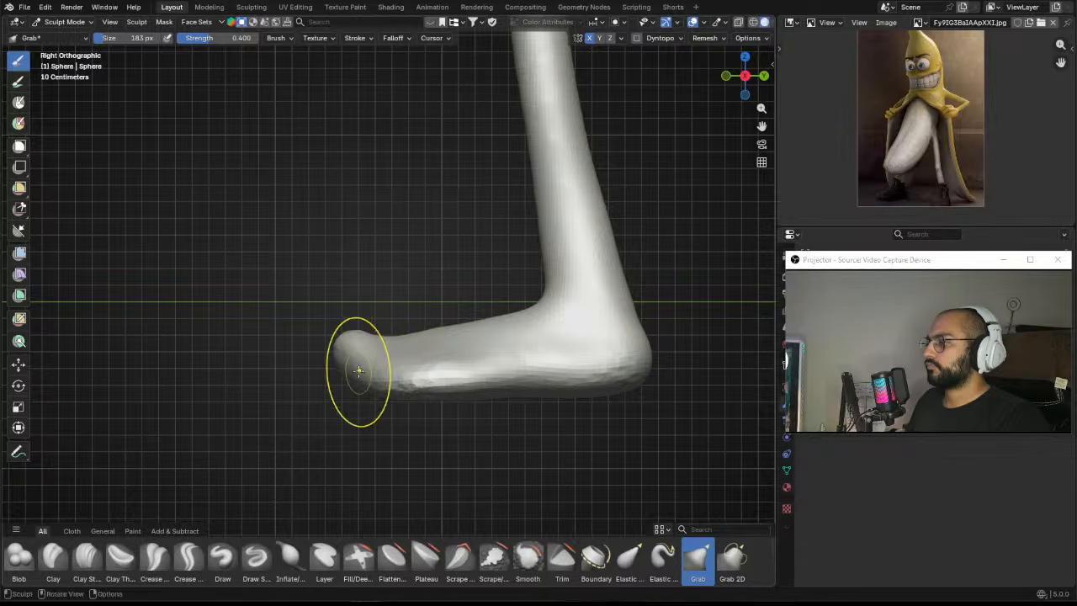
click(515, 320)
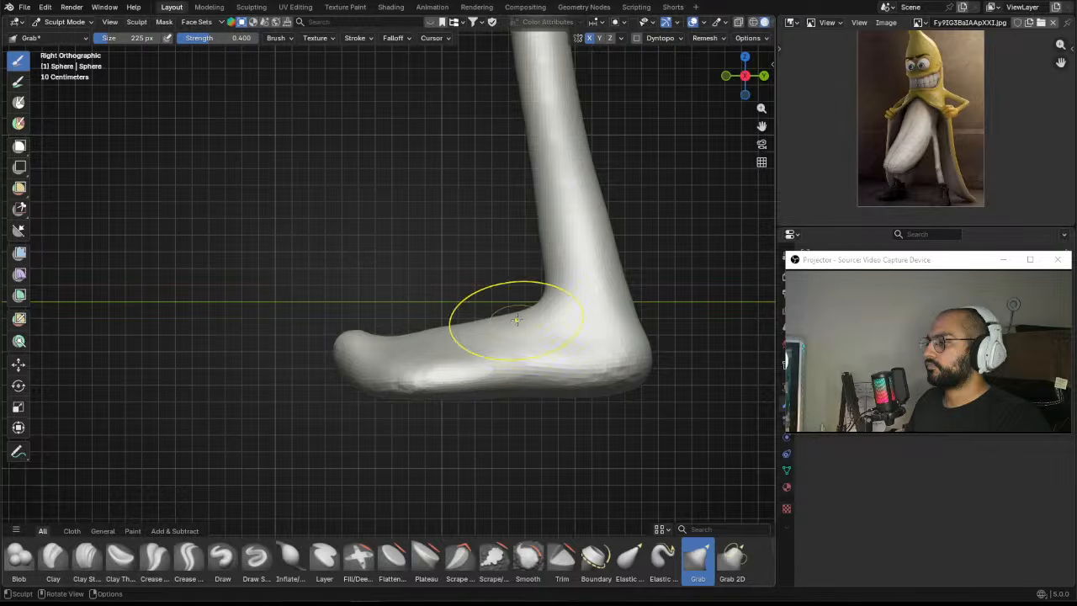
Step: Touch up the ankle and the lower edge of the forefoot in perspective with the Grab brush
mouse_move(492, 295)
middle_down()
mouse_move(372, 298)
mouse_move(458, 336)
middle_up()
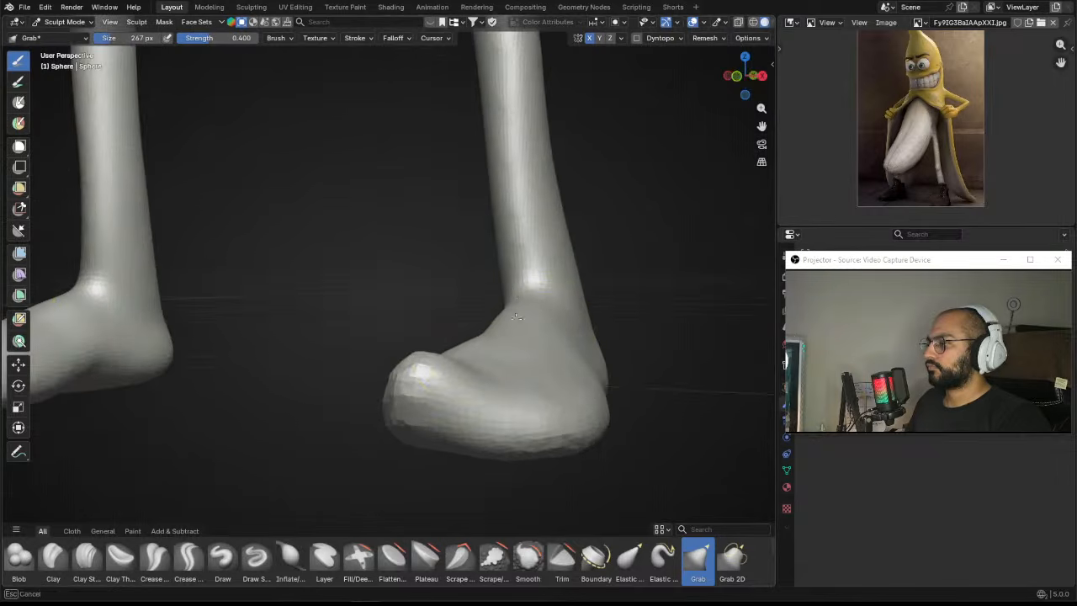
scroll(513, 300, down, 3)
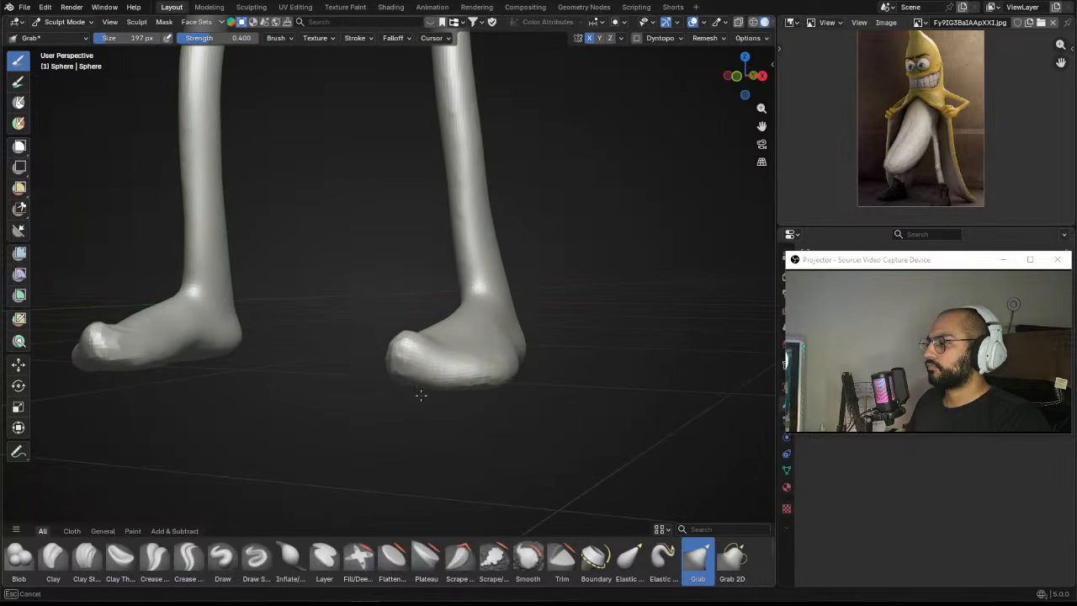
mouse_move(420, 394)
middle_down()
mouse_move(440, 398)
mouse_move(457, 360)
mouse_move(447, 370)
mouse_move(445, 288)
mouse_move(476, 320)
middle_up()
Step: Select the eyes for a small position adjustment and switch sculpting back to the banana body
scroll(406, 296, down, 6)
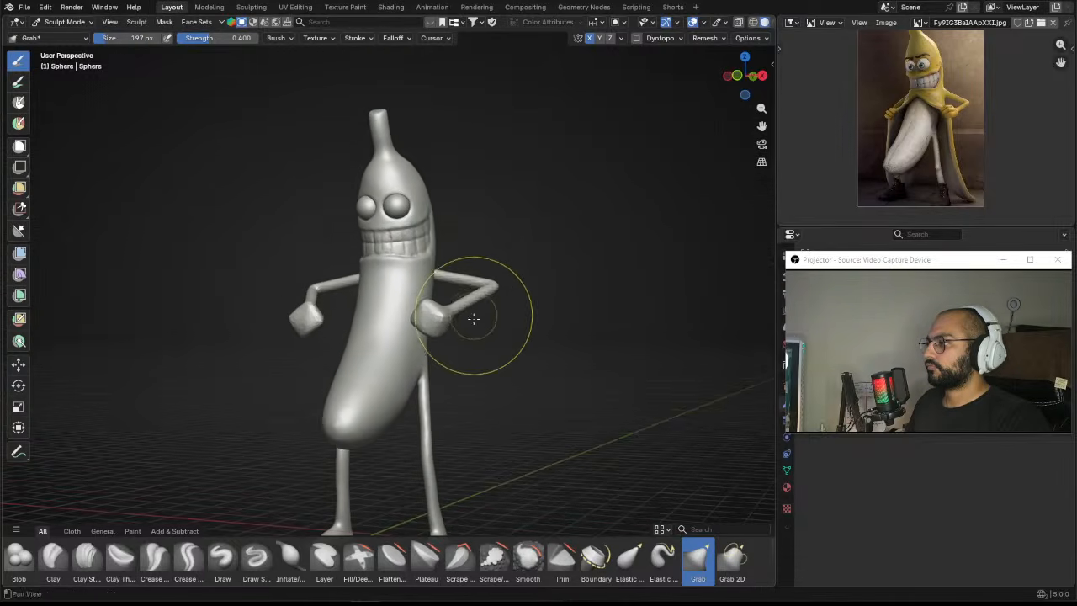
mouse_move(476, 260)
shift+middle_down()
mouse_move(489, 279)
mouse_move(473, 243)
shift+middle_up()
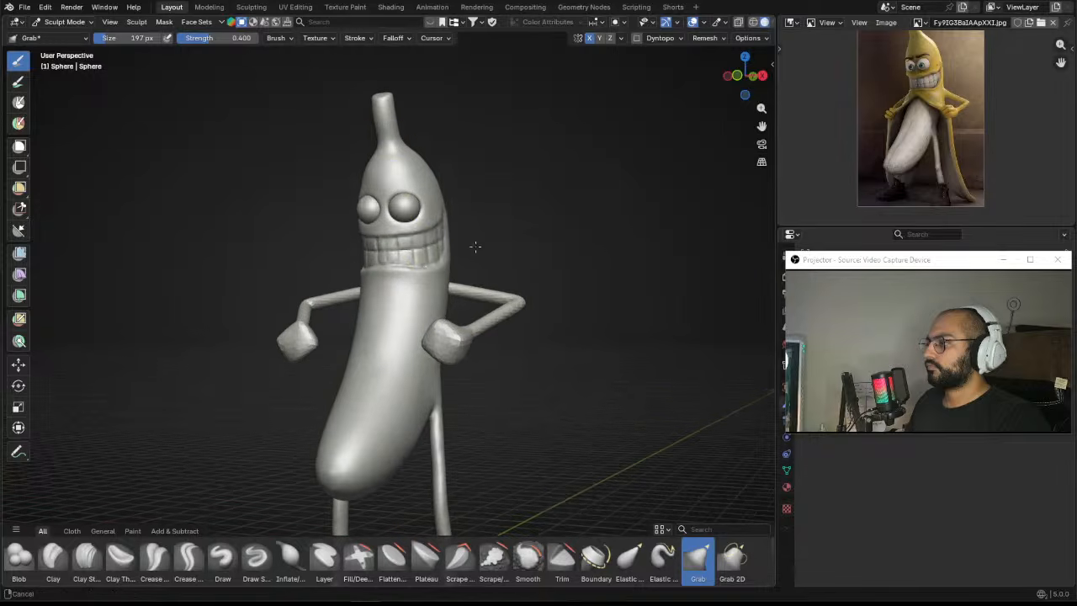
middle_drag(384, 180, 379, 210)
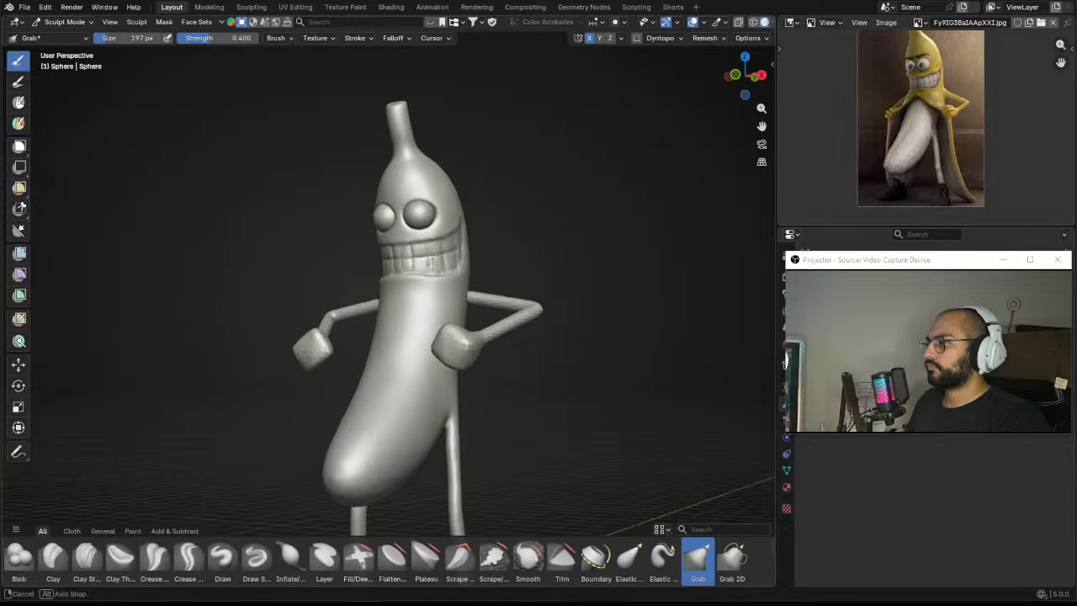
key(ctrl+Tab)
click(293, 247)
click(419, 217)
shift+middle_drag(440, 233, 357, 203)
key(g)
click(528, 261)
key(ctrl+Tab)
click(343, 259)
middle_drag(342, 261, 362, 256)
key(alt+q)
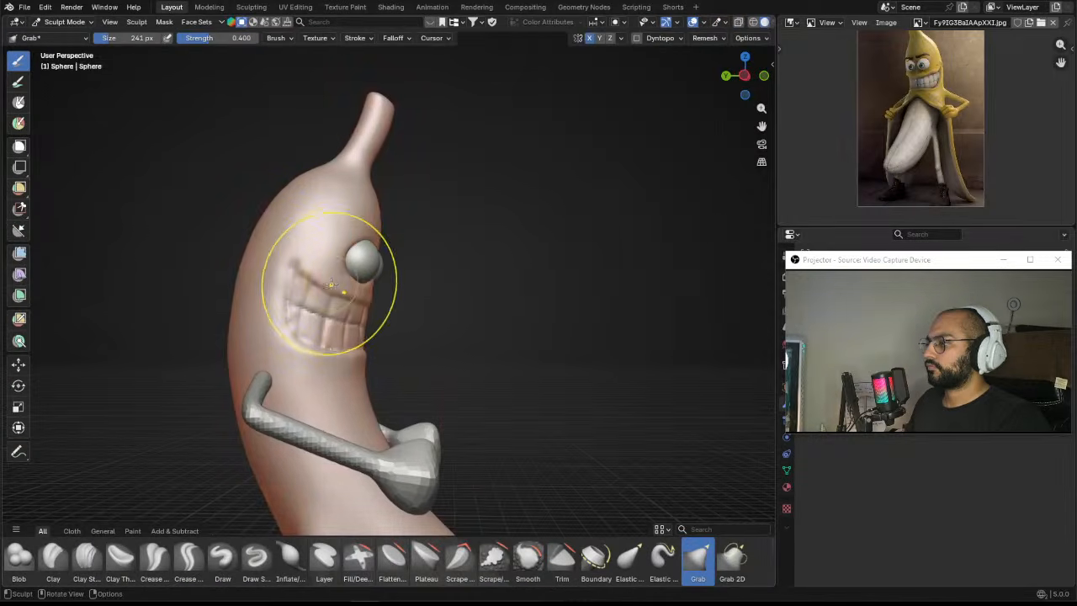
Step: In the back orthographic view, reshape the sides of the upper body with the Grab brush at 362 px
middle_drag(346, 286, 325, 267)
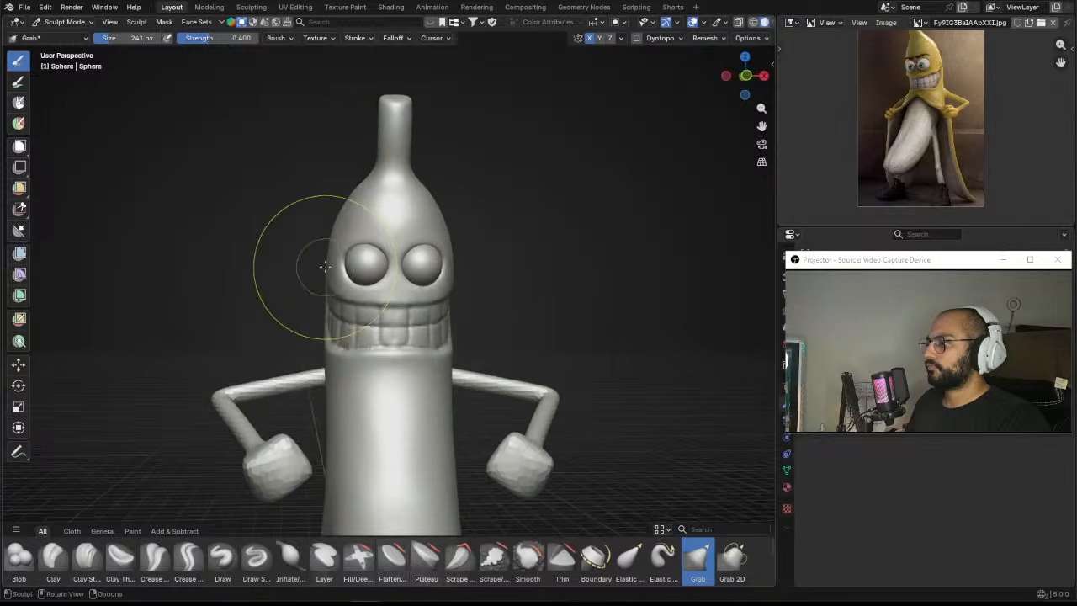
key(ctrl+KP_1)
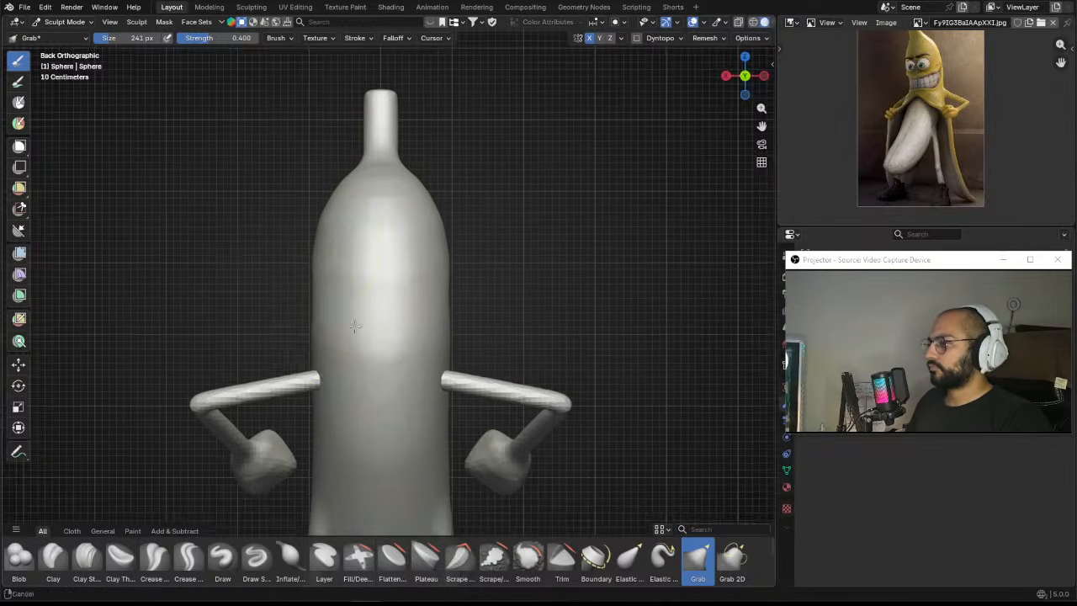
key(f)
mouse_move(334, 291)
mouse_down()
mouse_move(324, 271)
mouse_move(308, 288)
mouse_up()
drag(330, 253, 323, 247)
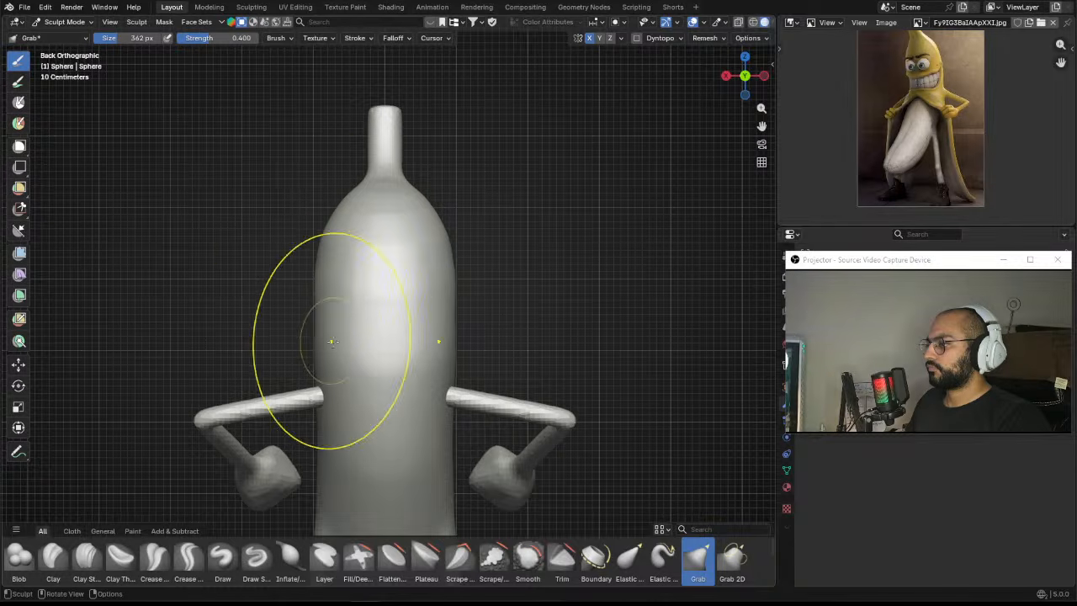
drag(349, 366, 355, 366)
Step: Touch up the cheek and upper lip around the grin with the Grab brush at 131 px and 79 px
mouse_move(324, 374)
middle_down()
mouse_move(527, 356)
mouse_move(484, 341)
middle_up()
scroll(513, 362, down, 2)
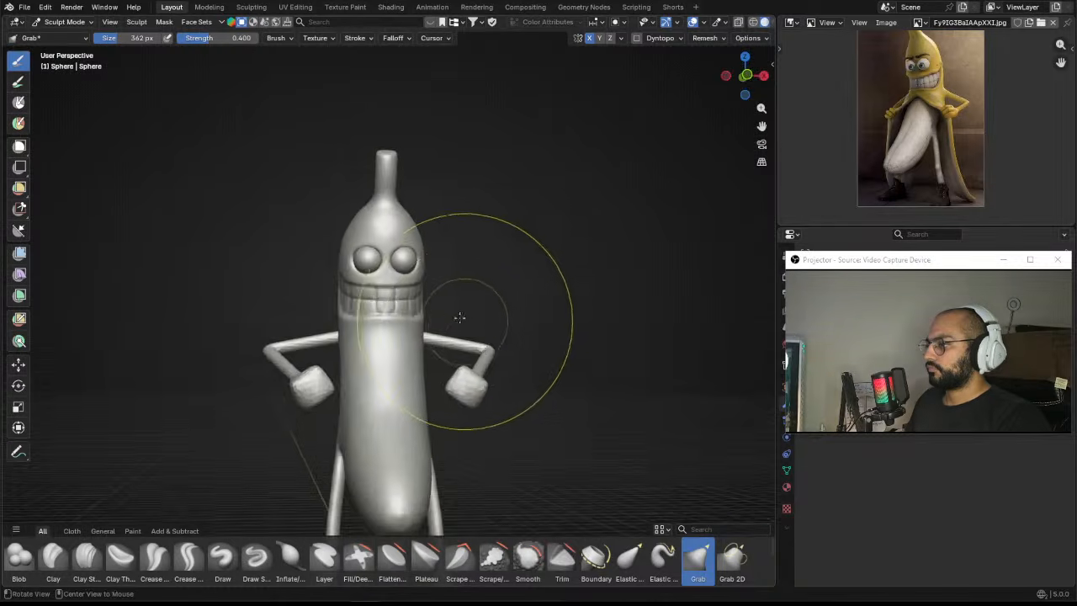
scroll(403, 260, up, 2)
mouse_move(387, 252)
middle_down()
mouse_move(429, 224)
mouse_move(474, 247)
middle_up()
scroll(449, 305, up, 3)
key(f)
click(317, 278)
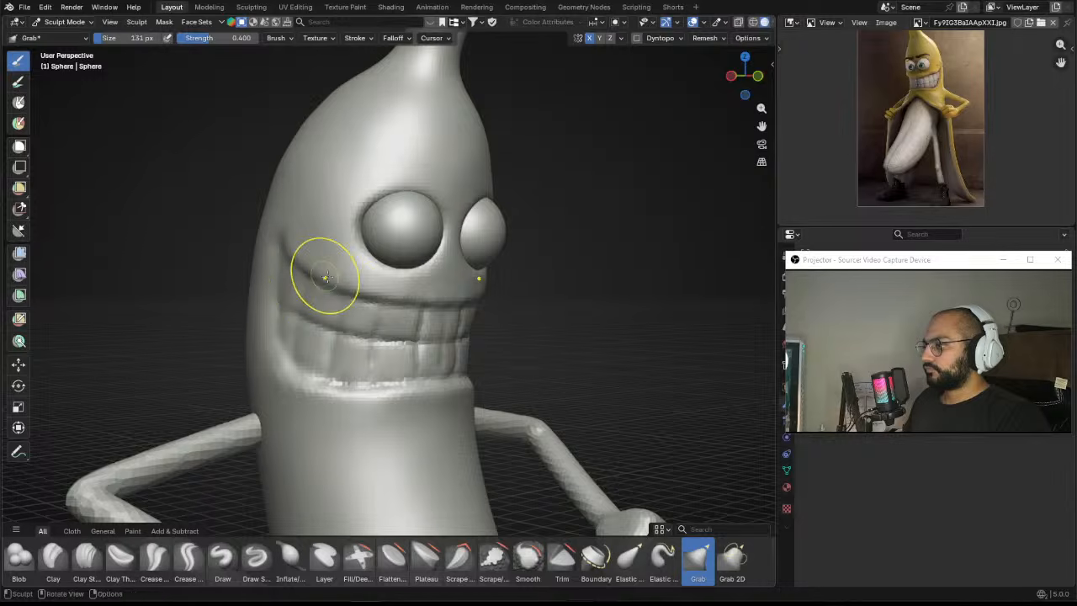
key(ctrl+z)
key(f)
click(399, 295)
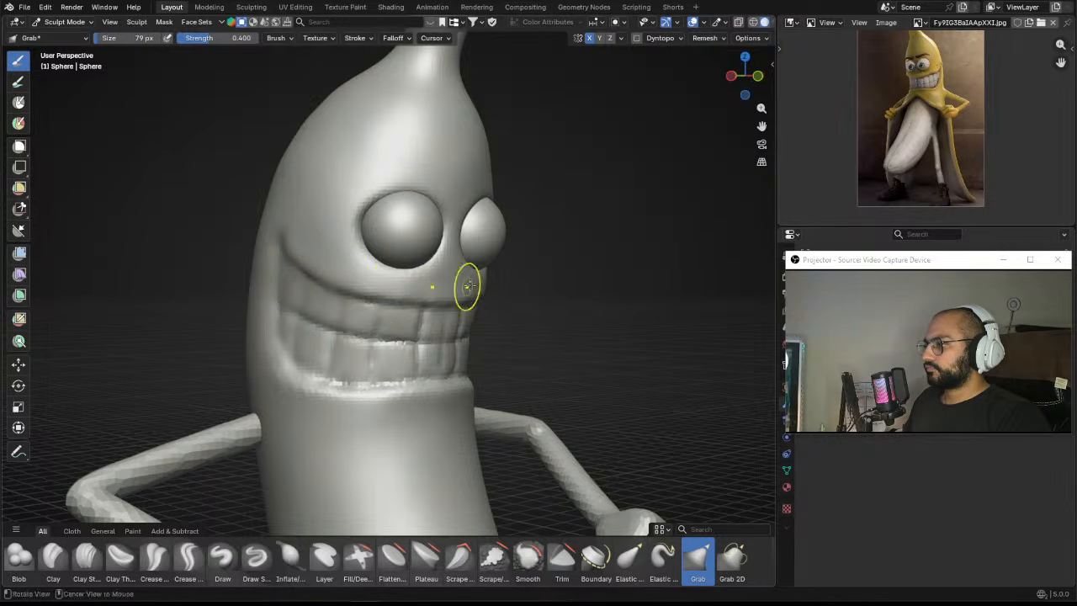
Step: Review the overall proportions of the character against the reference image, briefly in Object Mode, and return to sculpting
scroll(417, 290, down, 2)
middle_drag(467, 286, 389, 295)
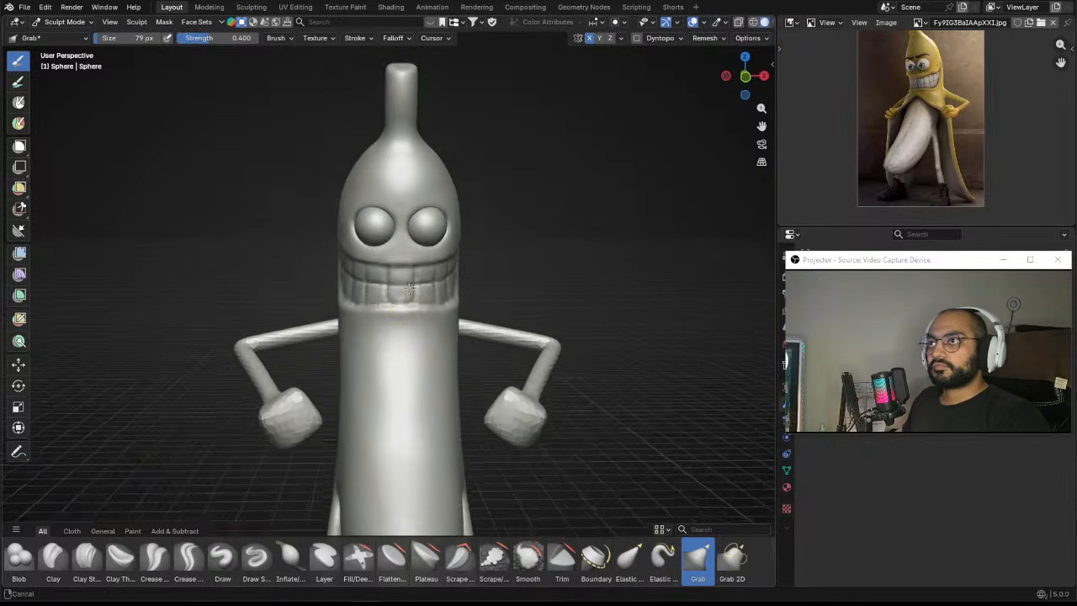
scroll(386, 294, up, 2)
scroll(404, 311, down, 6)
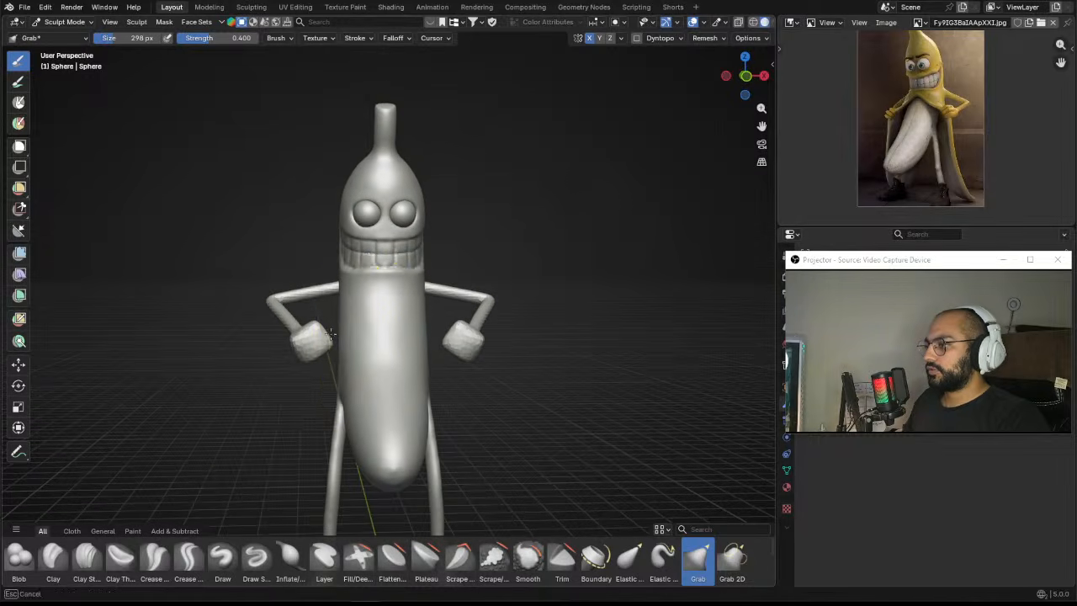
middle_drag(440, 323, 415, 313)
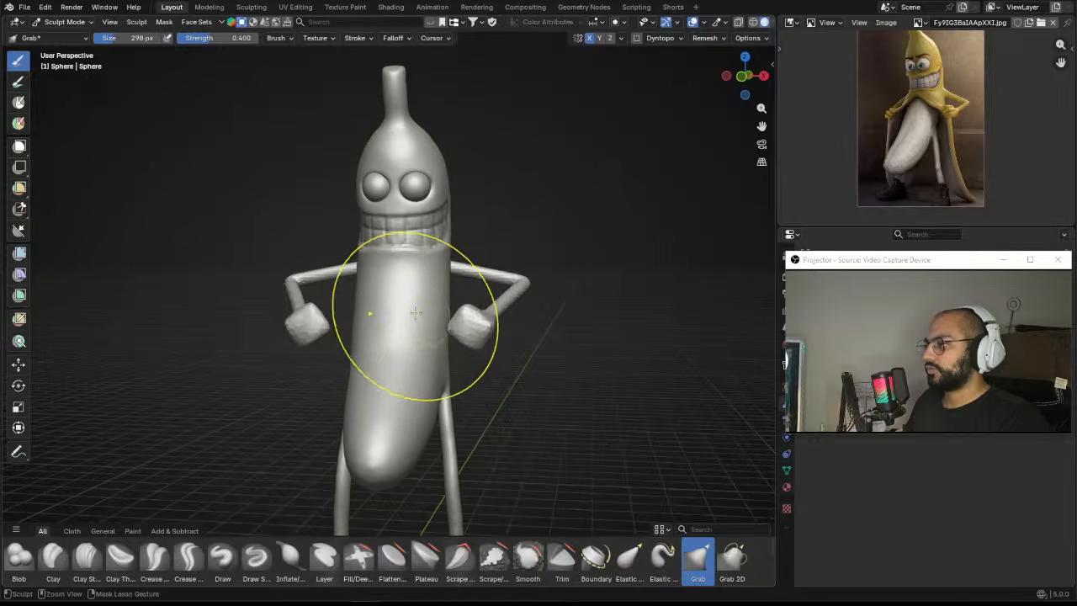
key(ctrl+Tab)
middle_drag(893, 98, 891, 130)
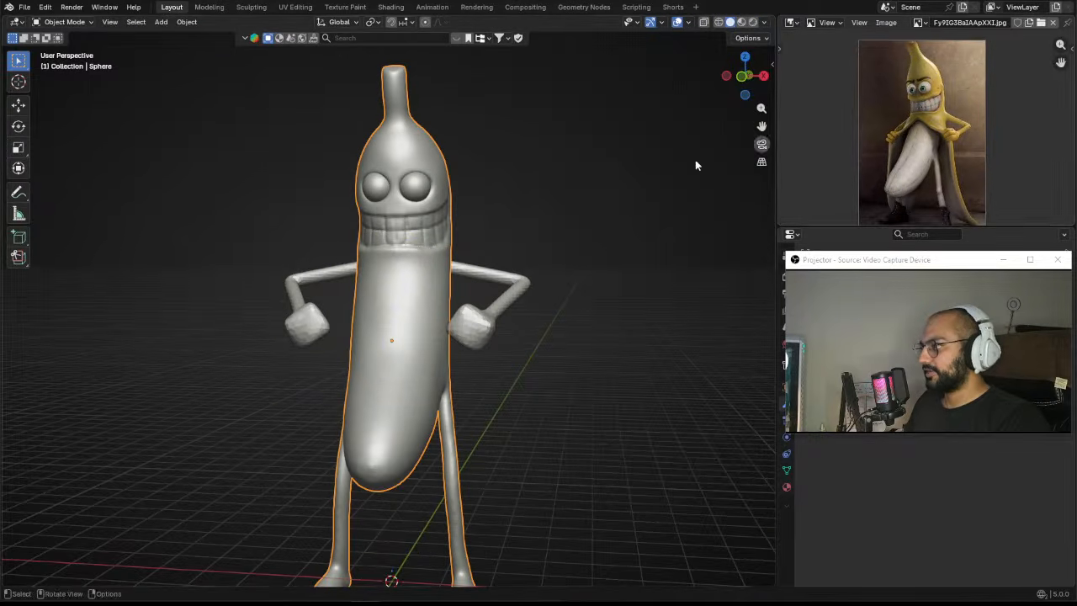
middle_drag(694, 159, 429, 259)
key(ctrl+Tab)
click(391, 359)
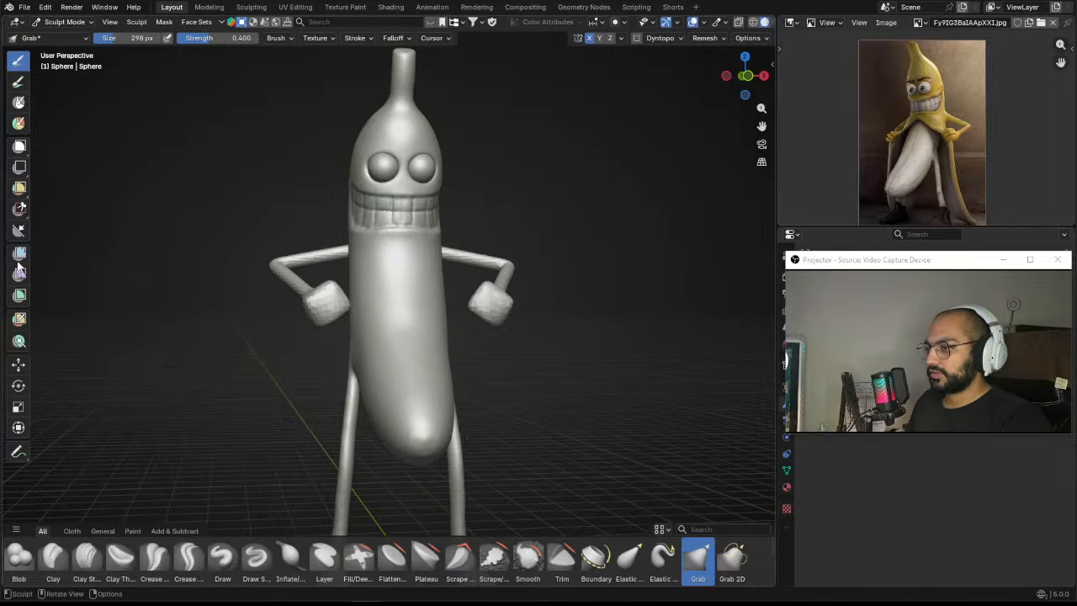
Step: Mask the head and upper body down to the arms with the Lasso Mask tool
click(23, 167)
click(23, 147)
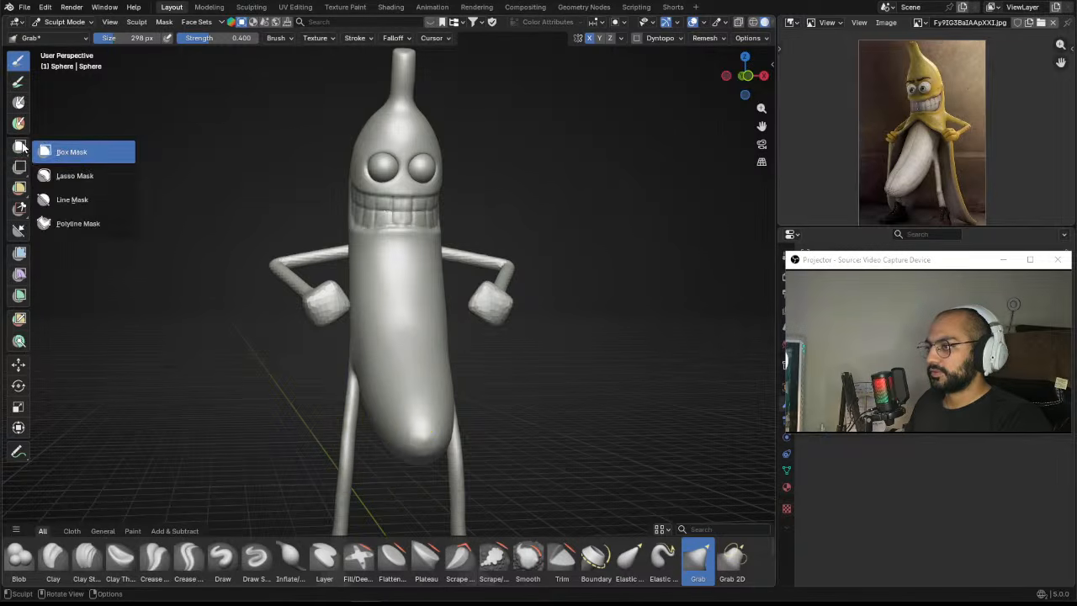
click(74, 175)
scroll(418, 300, up, 3)
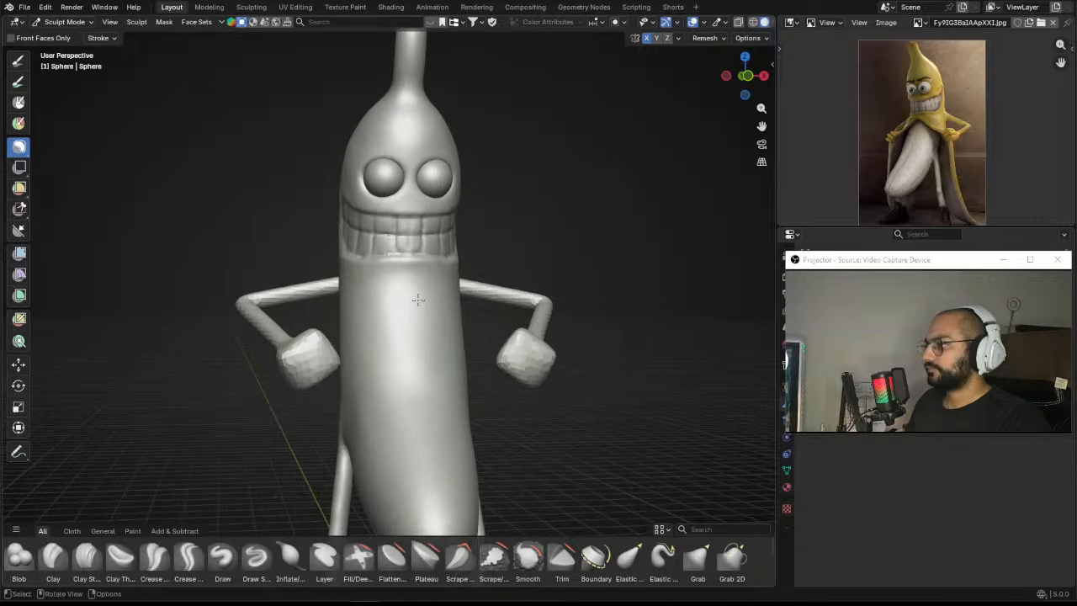
mouse_move(312, 280)
mouse_down()
mouse_move(300, 36)
mouse_move(566, 219)
mouse_move(556, 270)
mouse_up()
Step: Paint the front edge of the mask into a pointed arch below the mouth with the Mask brush at 56 px
scroll(521, 204, down, 3)
mouse_move(522, 204)
middle_down()
mouse_move(575, 251)
mouse_move(631, 247)
mouse_move(534, 233)
mouse_move(380, 240)
mouse_move(396, 240)
mouse_move(407, 216)
mouse_move(437, 232)
mouse_move(510, 232)
mouse_move(388, 236)
mouse_move(362, 219)
mouse_move(348, 230)
mouse_move(363, 208)
middle_up()
scroll(543, 237, up, 3)
key(m)
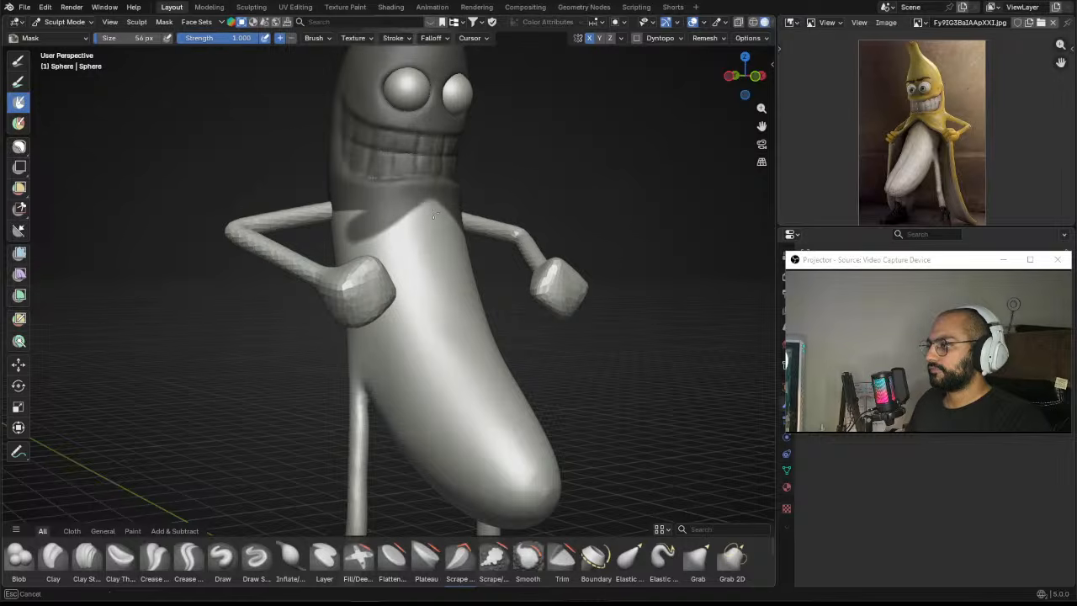
middle_drag(399, 244, 421, 227)
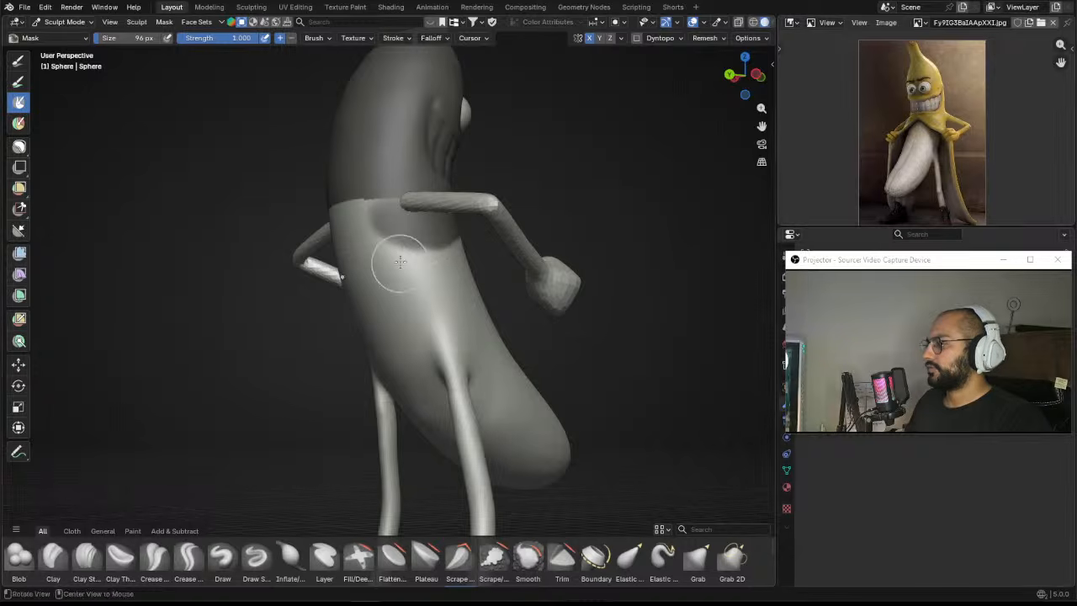
Step: Extend the mask downward on the sides and back in rounded lobes with the Mask brush at about 100 px
middle_drag(400, 262, 367, 193)
middle_drag(370, 233, 416, 227)
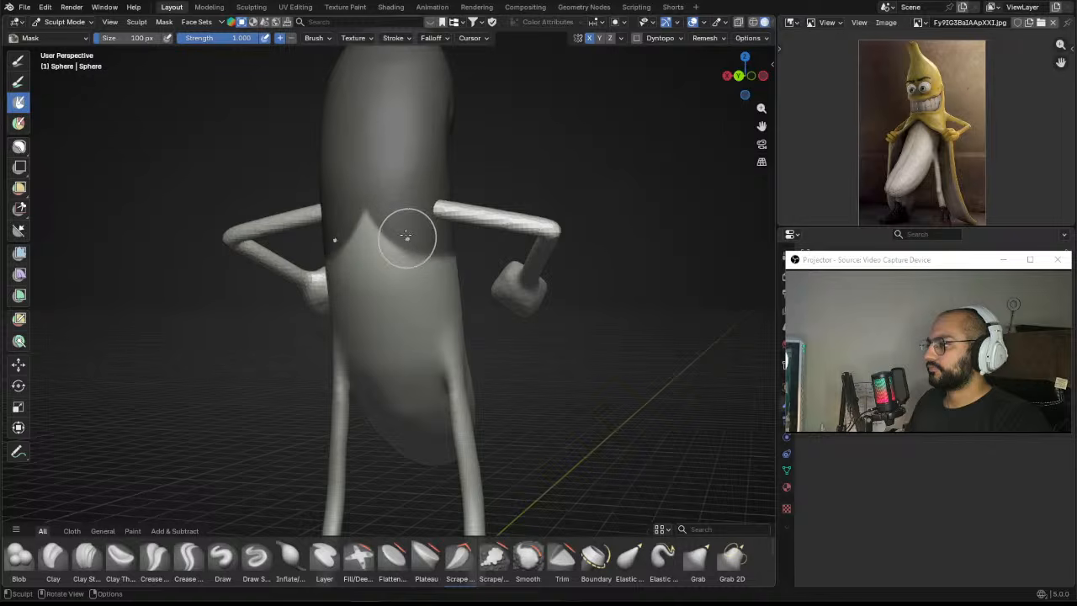
drag(398, 232, 344, 225)
mouse_move(366, 236)
middle_down()
mouse_move(350, 243)
mouse_move(423, 253)
mouse_move(270, 253)
middle_up()
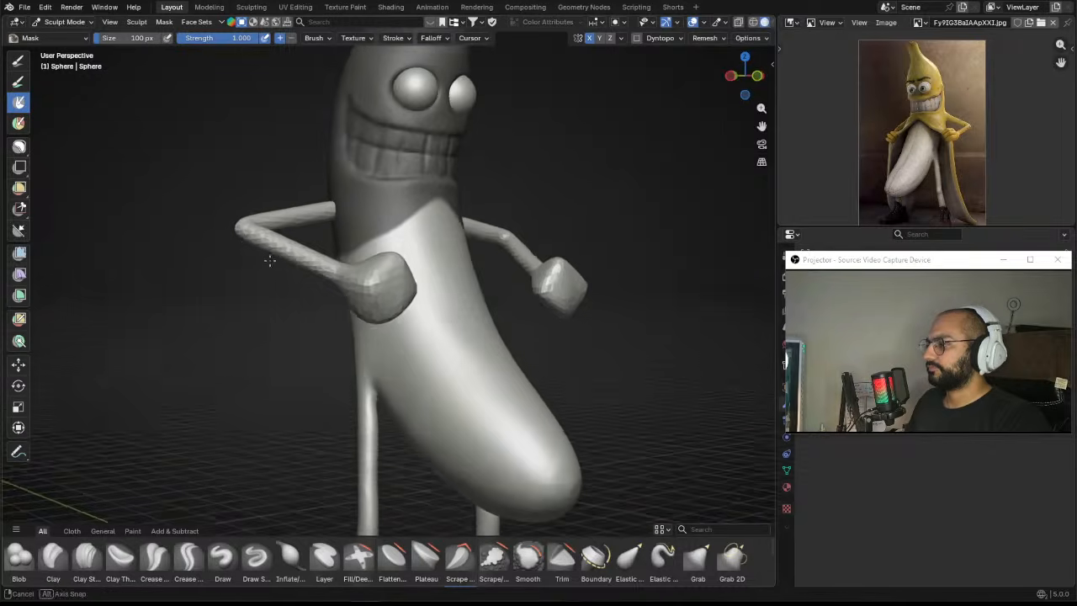
Step: Switch to File Explorer, open Banana0002.png from the Renders folder to examine the finished peel, and close the image
mouse_move(73, 603)
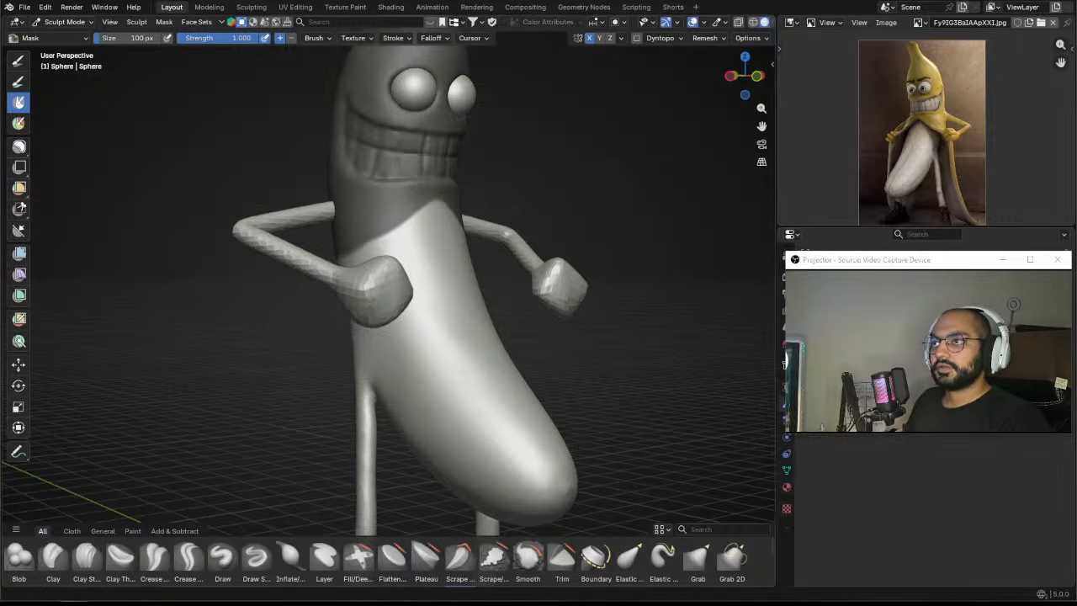
click(74, 603)
double_click(279, 123)
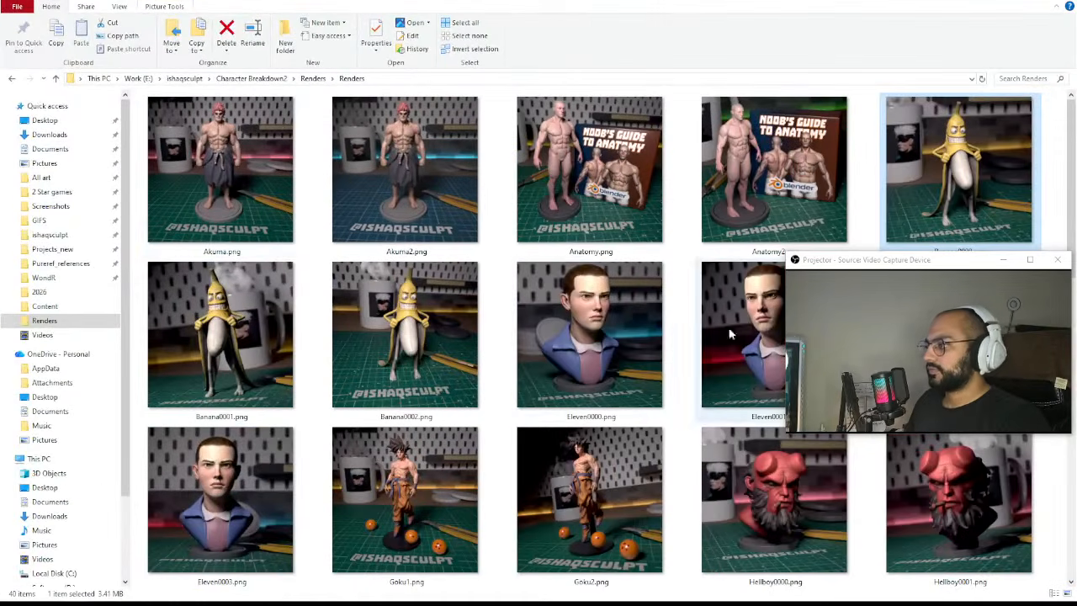
click(866, 106)
drag(890, 266, 668, 235)
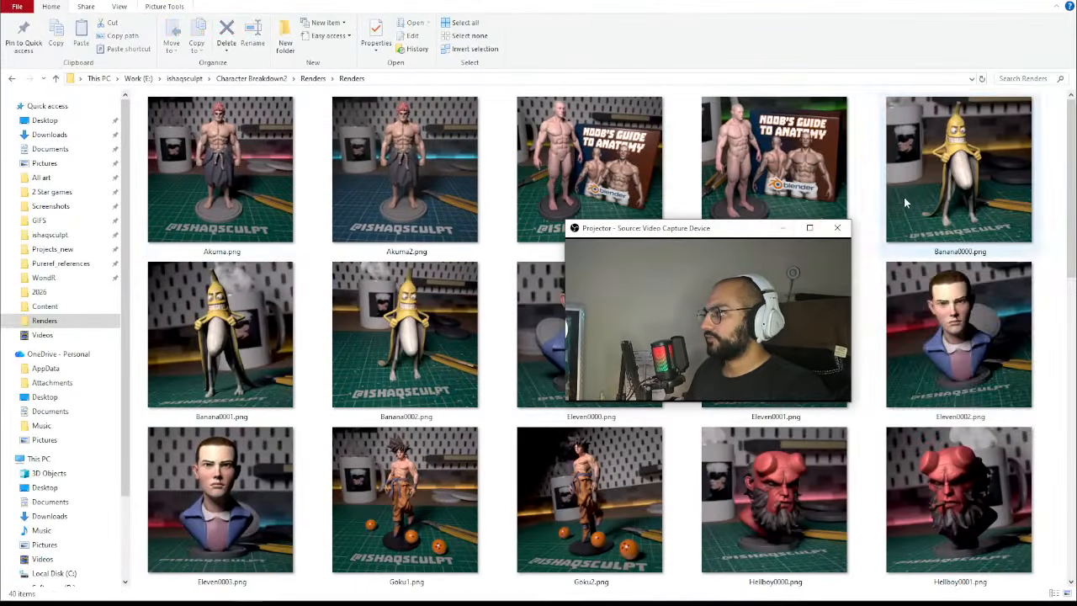
click(434, 339)
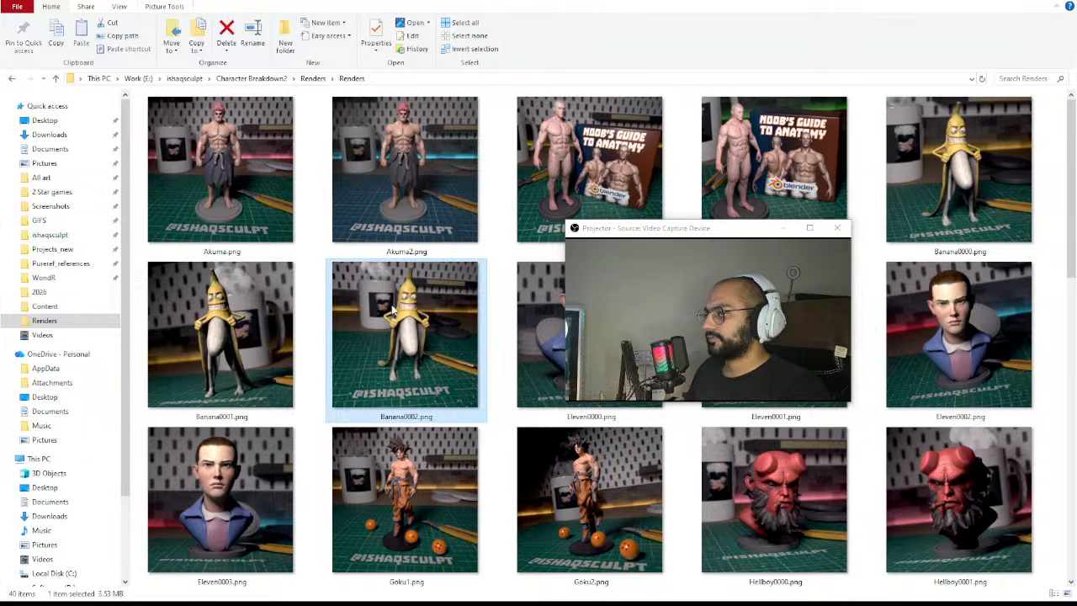
drag(0, 76, 380, 37)
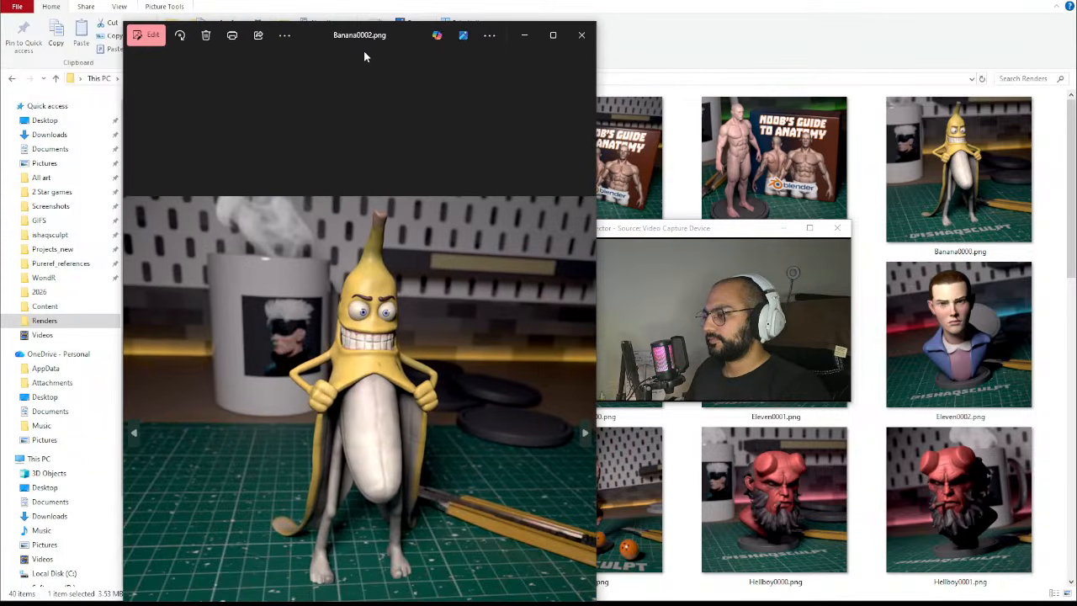
click(589, 40)
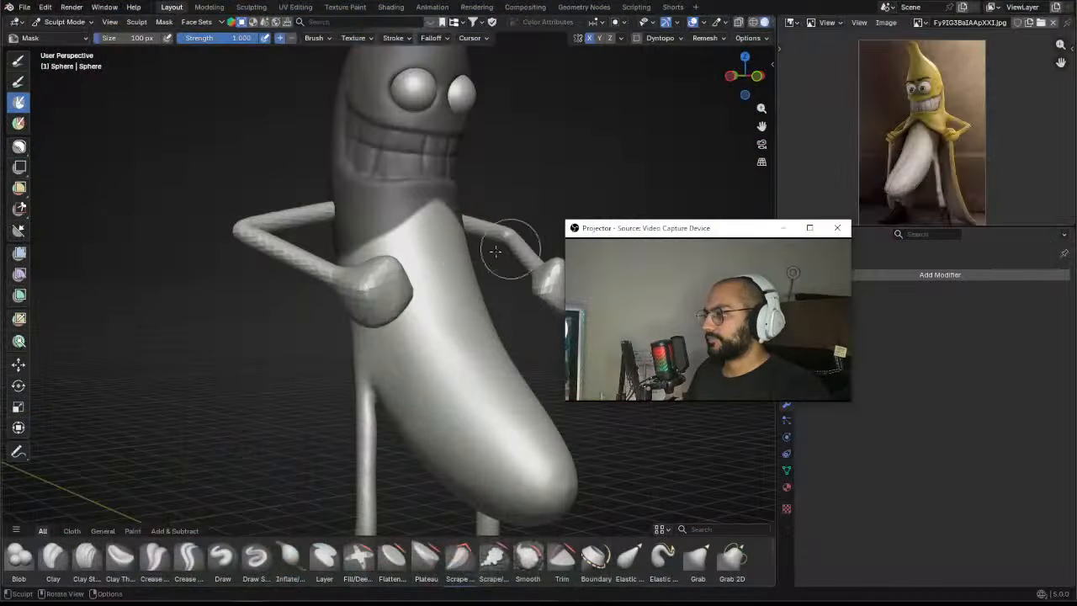
Step: Extract the masked area as a new solid mesh with threshold 0.5, 4 smooth iterations, a boundary loop and Project to Sculpt
mouse_move(496, 250)
middle_down()
mouse_move(346, 310)
mouse_move(391, 256)
middle_up()
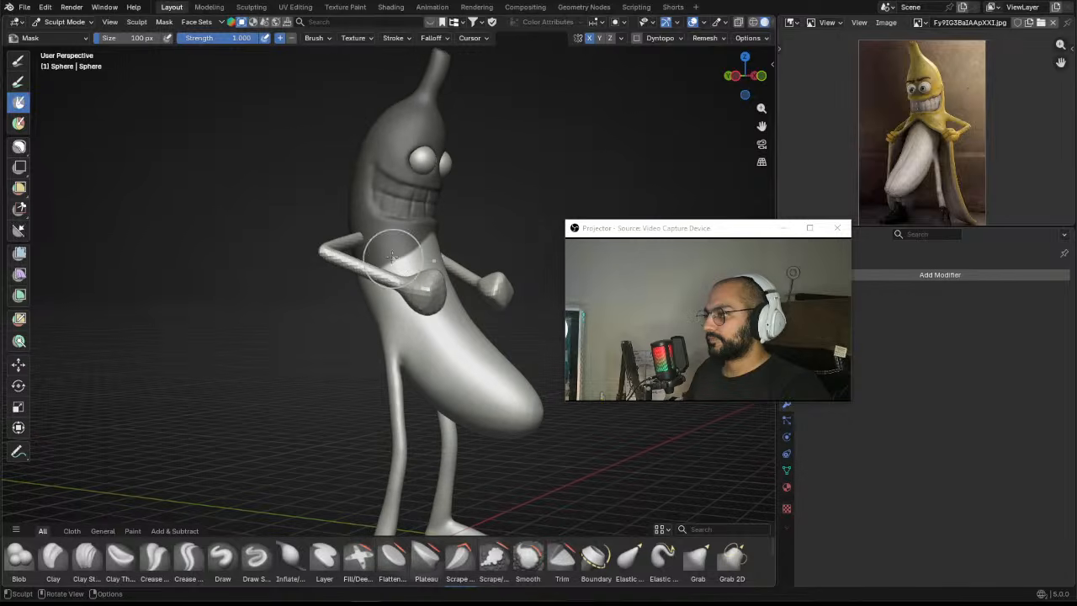
click(164, 21)
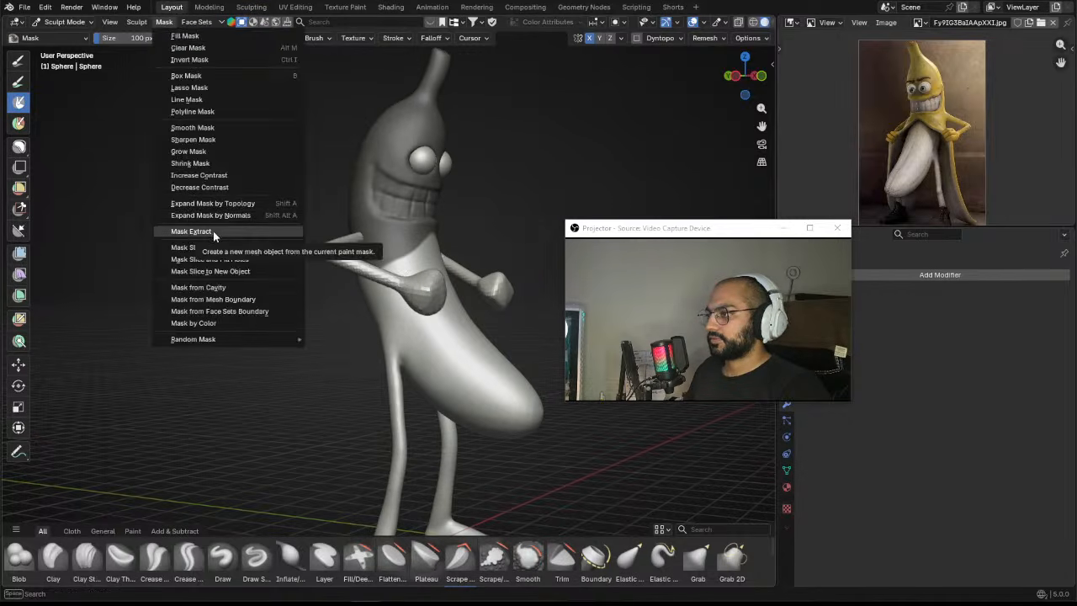
click(214, 233)
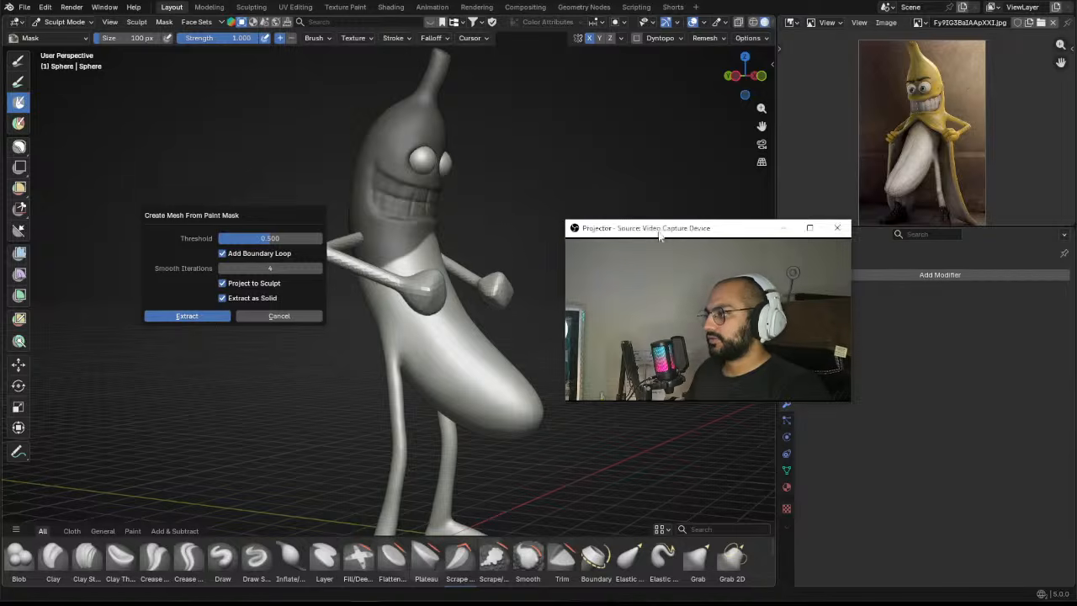
drag(659, 232, 652, 168)
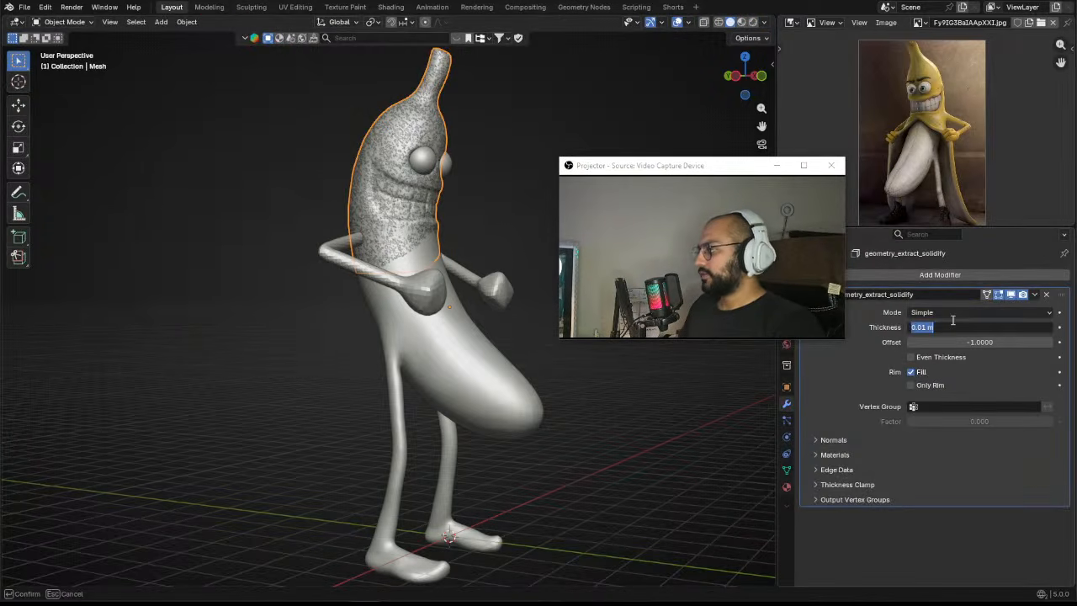
Step: Set the extracted peel's solidify offset to 1 and its thickness to 0.1 m
click(992, 343)
text(1)
key(Return)
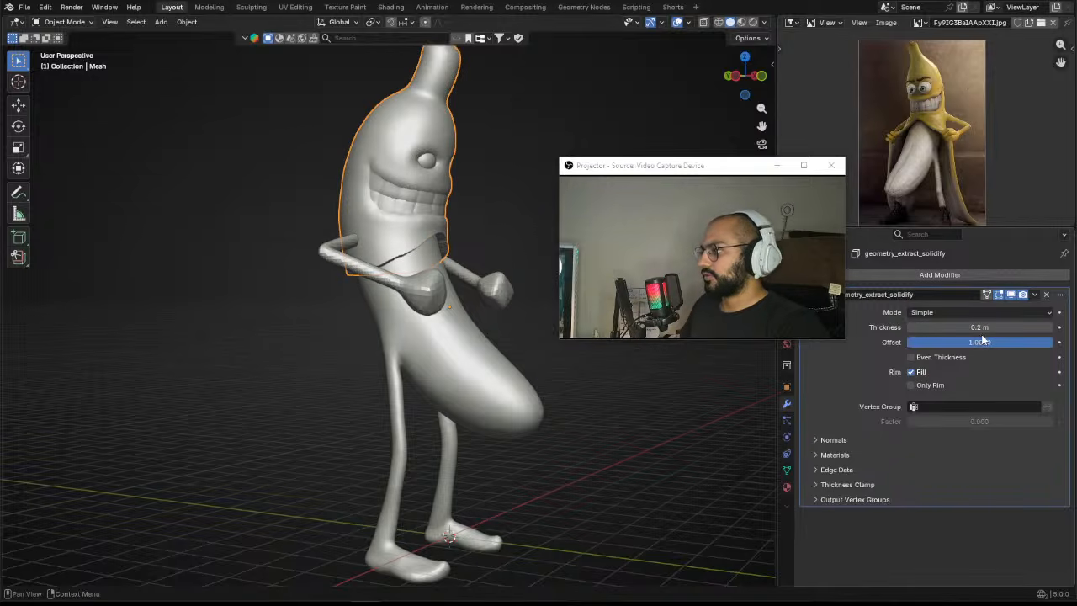
click(979, 326)
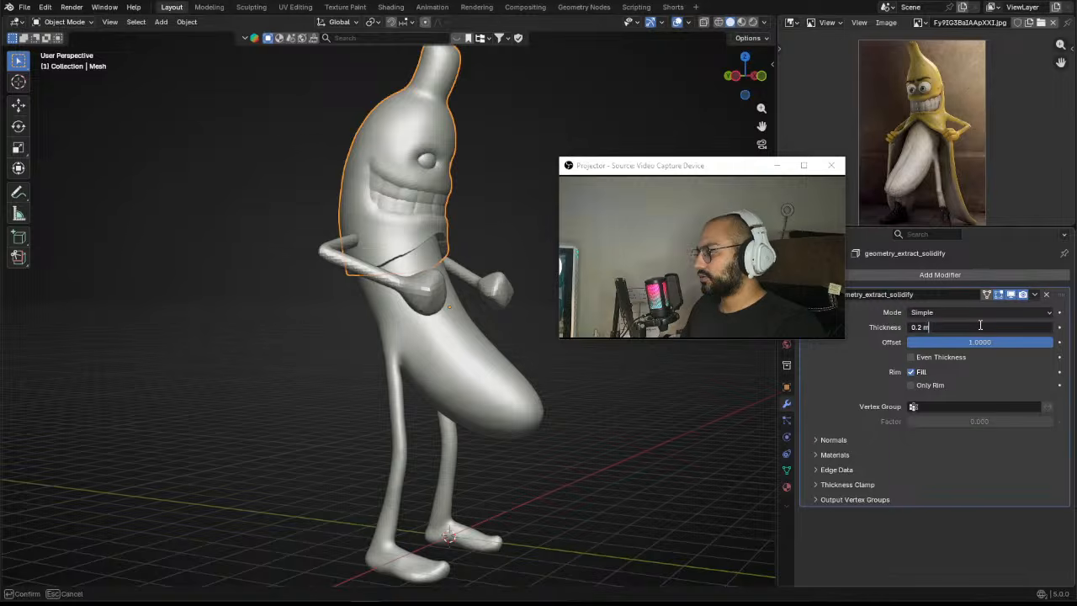
key(Return)
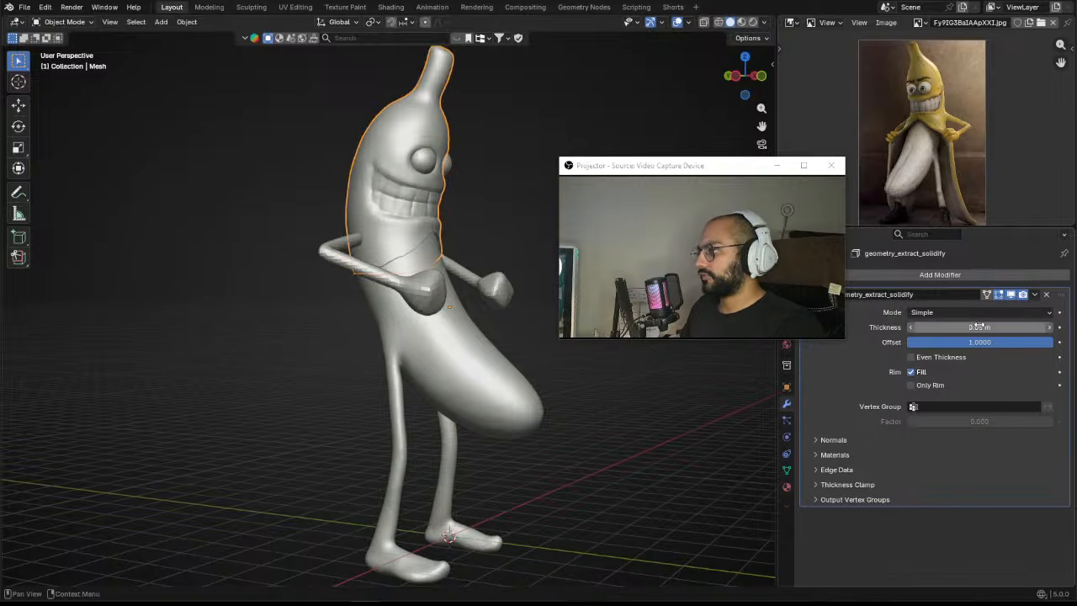
click(973, 327)
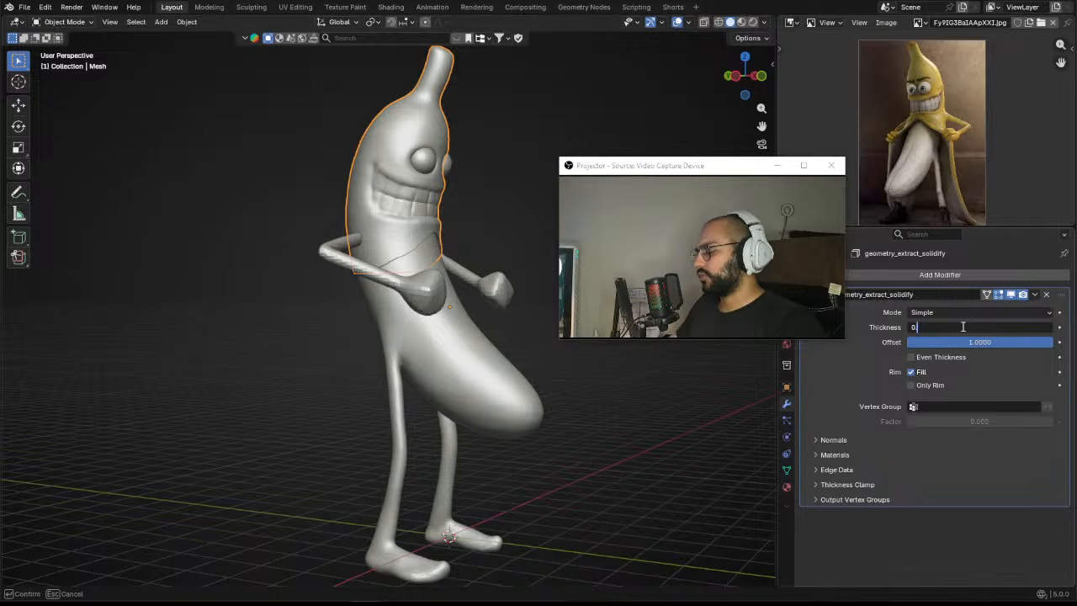
text(0.1)
key(Return)
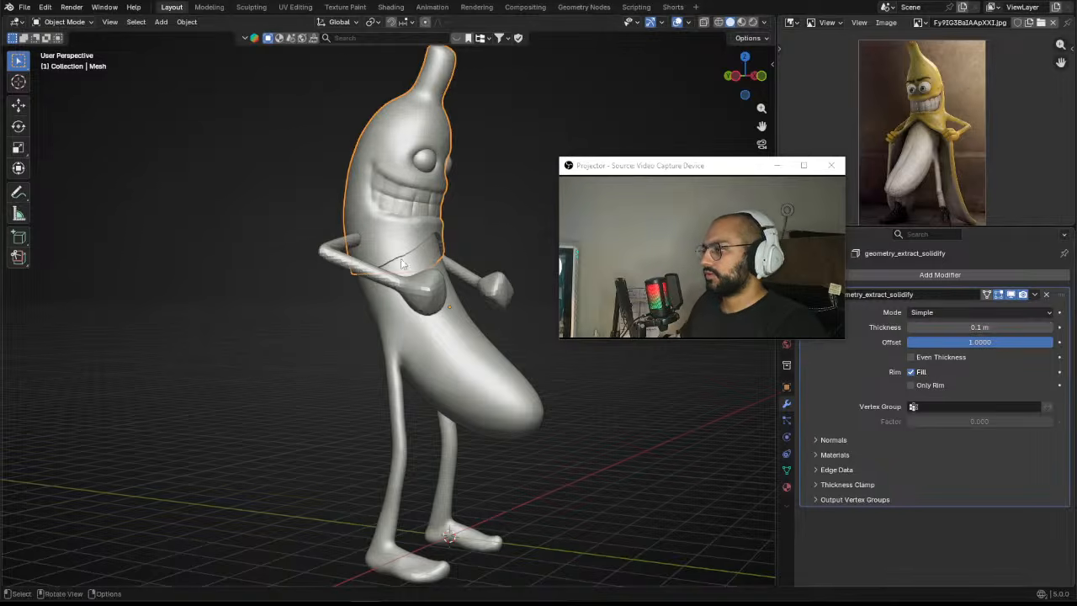
Step: Switch the extracted peel to Sculpt Mode and pull its side edges down past the hands to the upper legs with the Grab brush
click(428, 245)
key(ctrl+Tab)
click(399, 313)
middle_drag(419, 261, 411, 250)
key(g)
key(f)
click(452, 256)
alt+drag(446, 251, 416, 249)
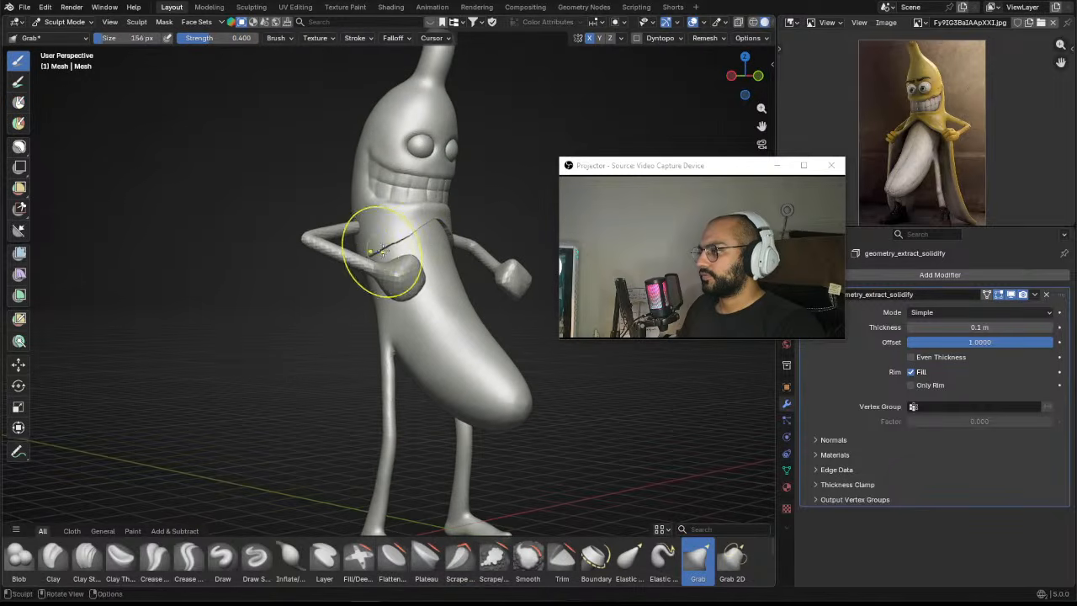
mouse_move(352, 268)
alt+mouse_down()
mouse_move(380, 256)
mouse_move(433, 400)
alt+mouse_up()
drag(452, 363, 461, 374)
alt+drag(475, 410, 343, 403)
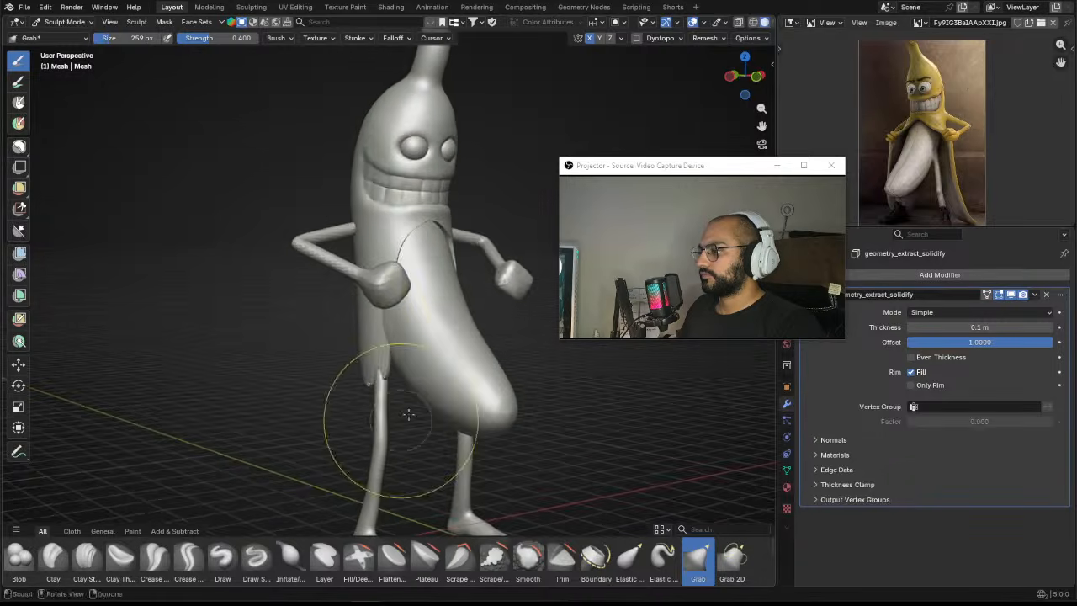
Step: Spread the side peel flaps outward and lengthen them backward toward the floor behind the feet with an enlarged Grab brush
mouse_move(406, 413)
alt+mouse_down()
mouse_move(332, 383)
mouse_move(308, 454)
alt+mouse_up()
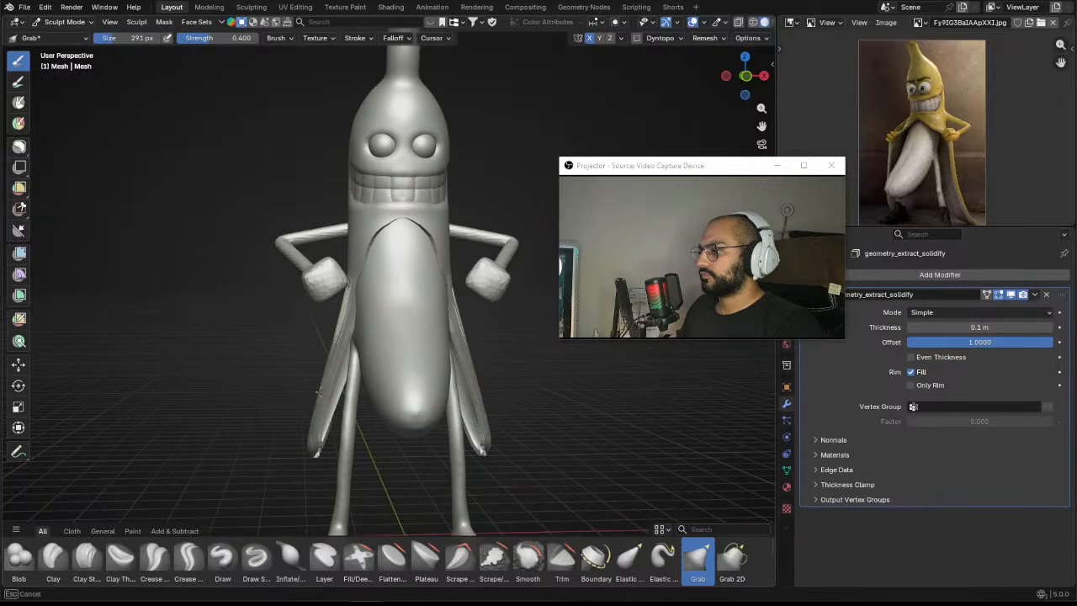
middle_drag(307, 456, 378, 449)
shift+middle_drag(378, 450, 378, 370)
drag(376, 374, 318, 506)
middle_drag(317, 506, 391, 488)
drag(391, 478, 364, 514)
drag(354, 474, 380, 478)
mouse_move(380, 412)
alt+mouse_down()
mouse_move(524, 402)
mouse_move(409, 396)
mouse_move(378, 436)
mouse_move(377, 392)
mouse_move(304, 458)
alt+mouse_up()
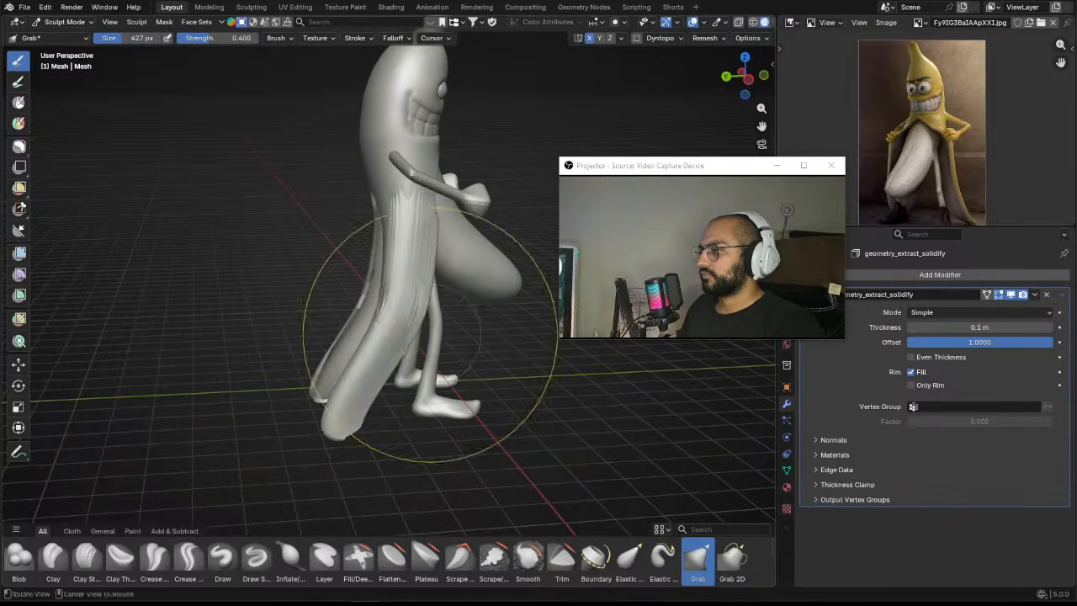
Step: Pull the peel's side edges outward around the hands with an enlarged Grab brush
alt+drag(430, 335, 408, 252)
mouse_move(446, 370)
alt+mouse_down()
mouse_move(392, 269)
mouse_move(362, 233)
mouse_move(348, 236)
alt+mouse_up()
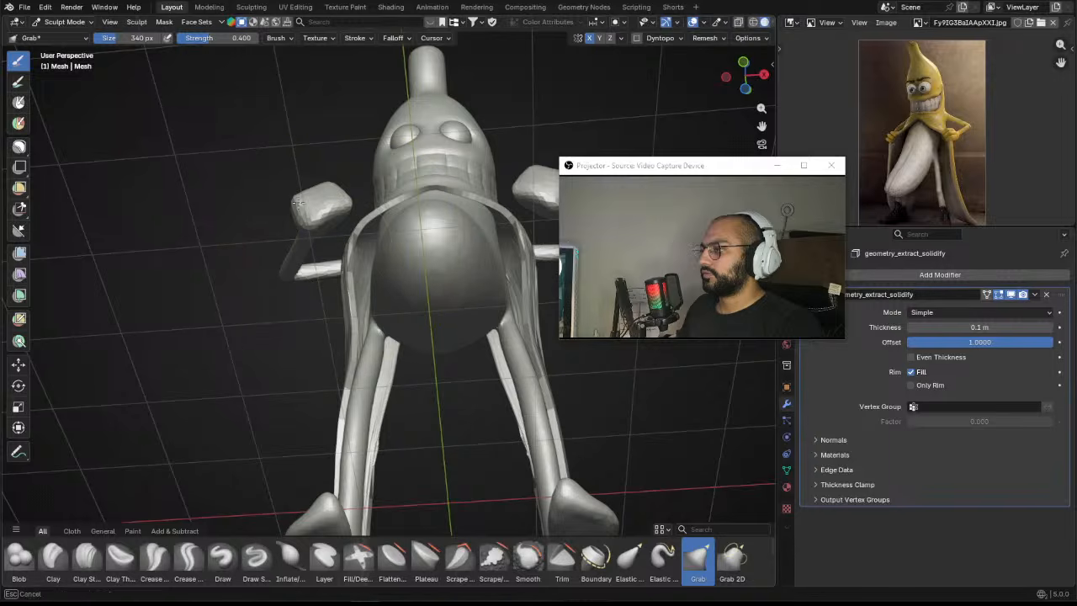
mouse_move(300, 196)
middle_down()
mouse_move(312, 360)
mouse_move(361, 252)
mouse_move(357, 270)
middle_up()
drag(357, 269, 326, 272)
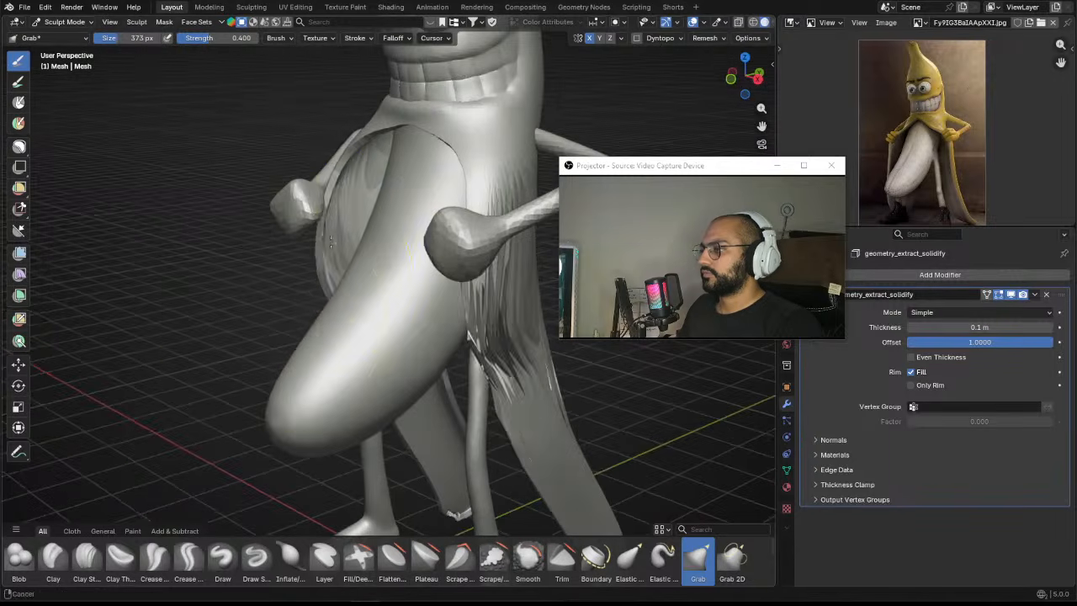
scroll(333, 220, down, 3)
mouse_move(318, 225)
middle_down()
mouse_move(385, 215)
mouse_move(385, 192)
mouse_move(382, 243)
mouse_move(392, 208)
middle_up()
scroll(367, 234, up, 4)
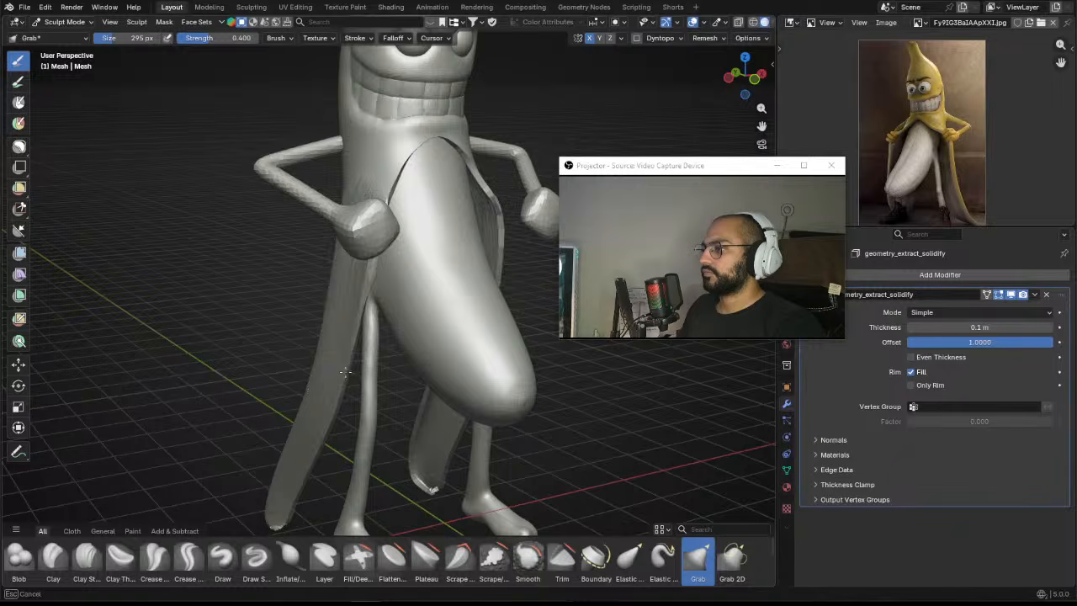
Step: Refine the peel's upper opening edge between the mouth and the hands with a smaller Grab brush
mouse_move(344, 371)
middle_down()
mouse_move(478, 245)
mouse_move(293, 241)
mouse_move(359, 190)
mouse_move(375, 202)
middle_up()
key(f)
click(471, 215)
mouse_move(462, 214)
middle_down()
mouse_move(395, 205)
mouse_move(436, 168)
middle_up()
key(f)
click(377, 201)
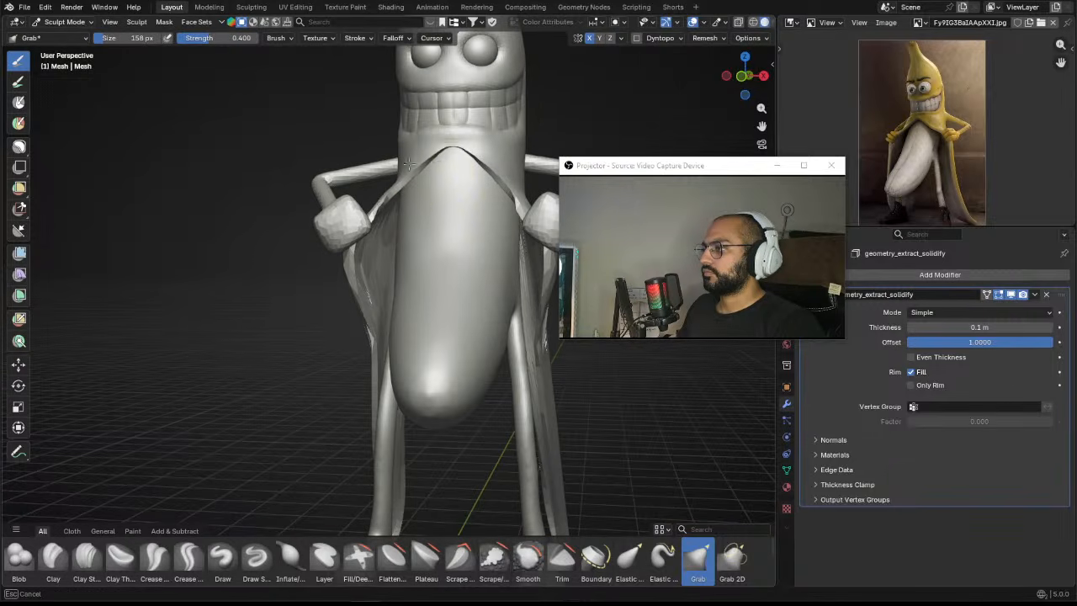
drag(409, 164, 413, 162)
middle_drag(421, 160, 461, 172)
scroll(420, 219, down, 5)
Step: Reposition the peel flaps behind the legs and spread their tips outward at the floor with the Grab brush
mouse_move(370, 248)
middle_down()
mouse_move(412, 254)
mouse_move(430, 233)
mouse_move(412, 322)
middle_up()
scroll(412, 254, up, 4)
key(f)
click(413, 319)
drag(338, 375, 328, 382)
key(f)
click(362, 341)
mouse_move(364, 344)
mouse_down()
mouse_move(394, 375)
mouse_move(342, 385)
mouse_move(403, 412)
mouse_up()
mouse_move(392, 345)
mouse_down()
mouse_move(379, 323)
mouse_move(450, 370)
mouse_up()
key(f)
click(497, 334)
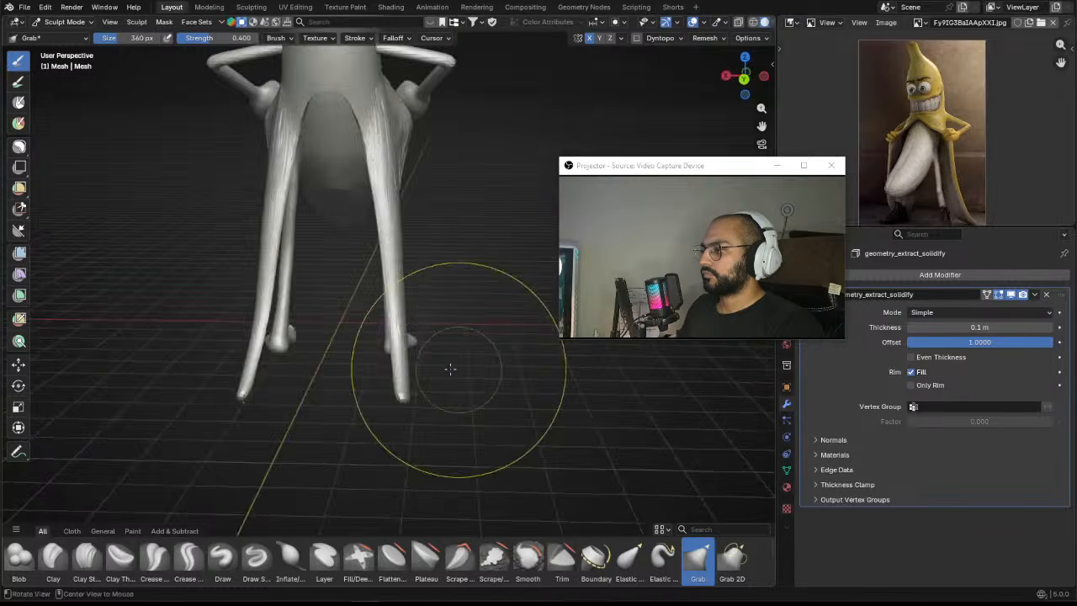
mouse_move(450, 369)
middle_down()
mouse_move(362, 346)
mouse_move(401, 345)
middle_up()
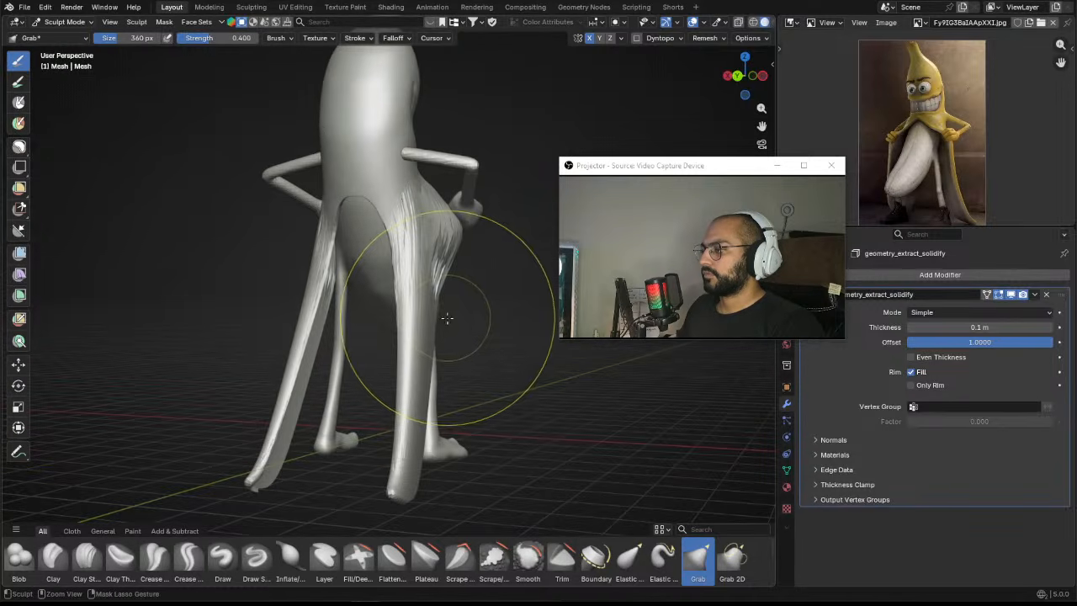
Step: Undo the peel flap sculpting back to the freshly extracted peel in Object Mode
key(ctrl+z)
key(ctrl+z)
key(ctrl+z)
key(ctrl+z)
key(ctrl+z)
key(ctrl+z)
key(ctrl+z)
key(ctrl+z)
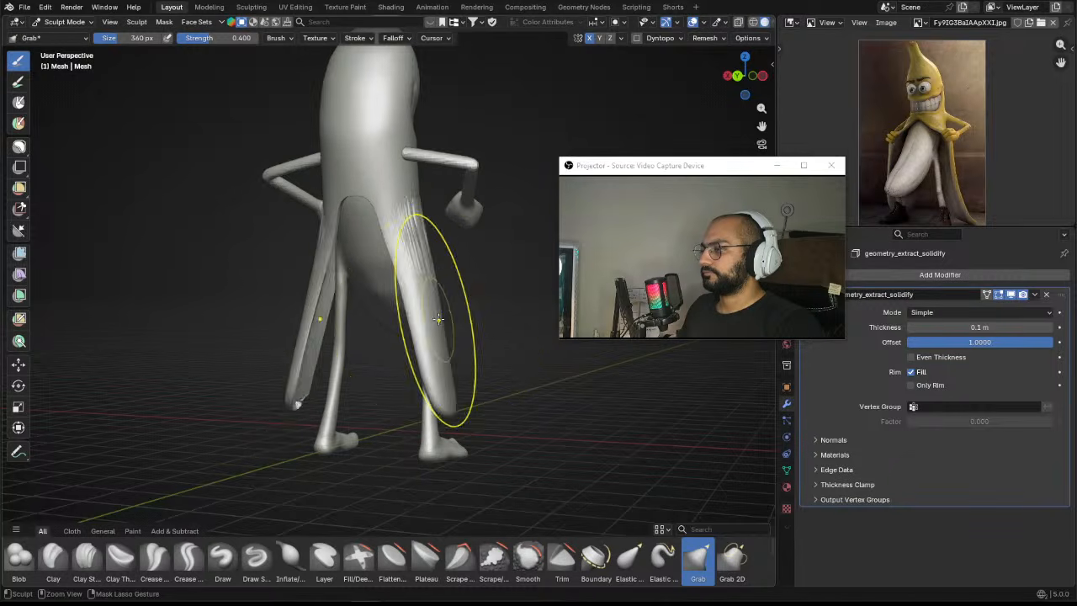
key(ctrl+z)
key(ctrl+z)
key(ctrl+z)
key(ctrl+z)
key(ctrl+z)
key(ctrl+z)
key(ctrl+z)
key(ctrl+z)
middle_drag(436, 318, 378, 305)
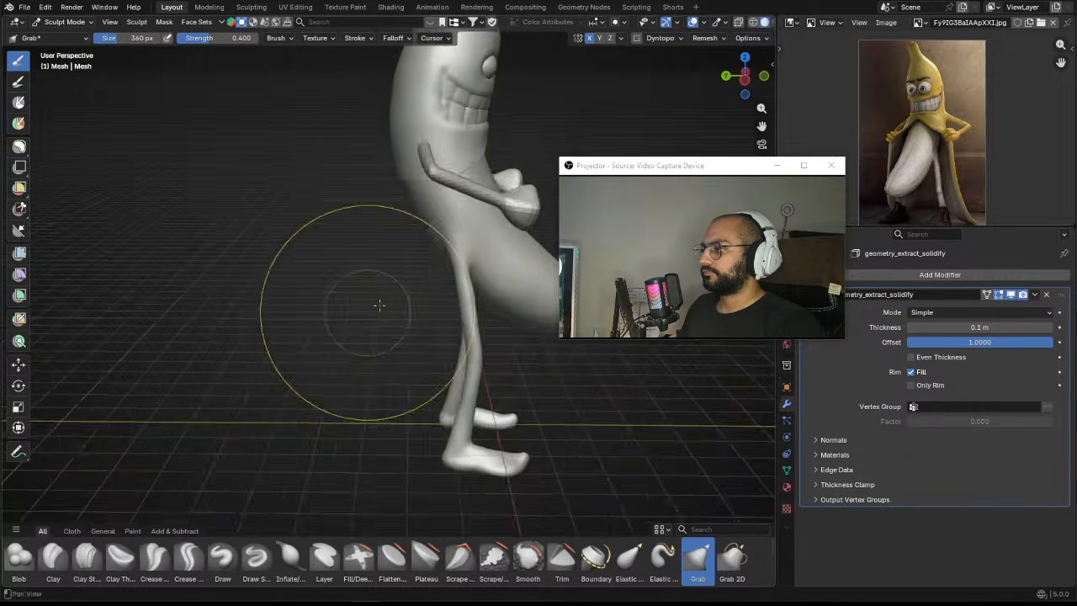
shift+middle_drag(454, 193, 420, 255)
scroll(421, 255, up, 2)
key(ctrl+z)
key(ctrl+z)
key(ctrl+z)
key(ctrl+z)
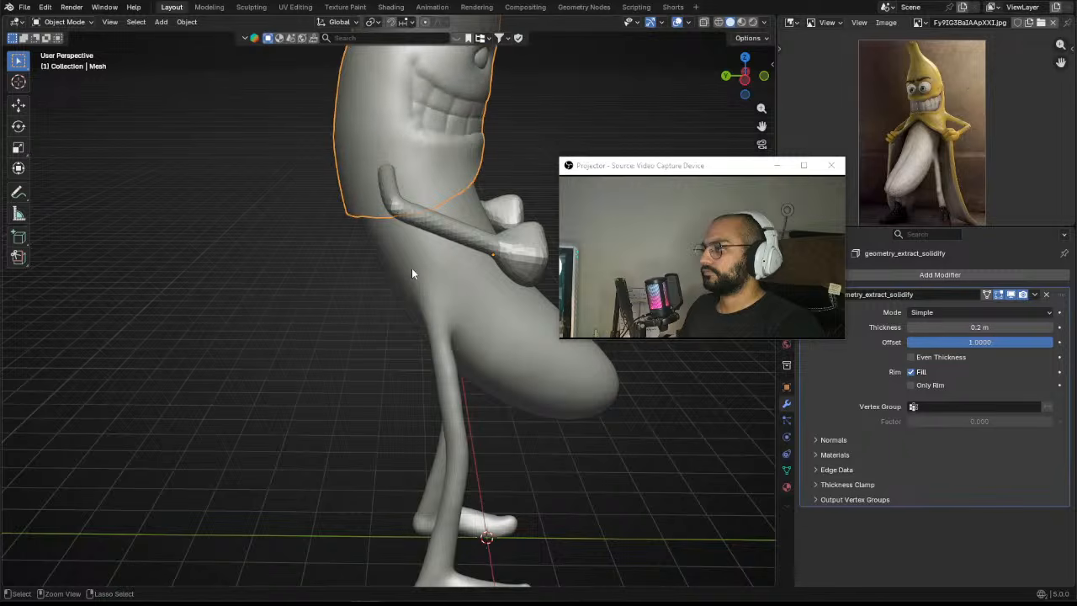
mouse_move(380, 219)
middle_down()
mouse_move(480, 214)
mouse_move(379, 210)
middle_up()
key(ctrl+z)
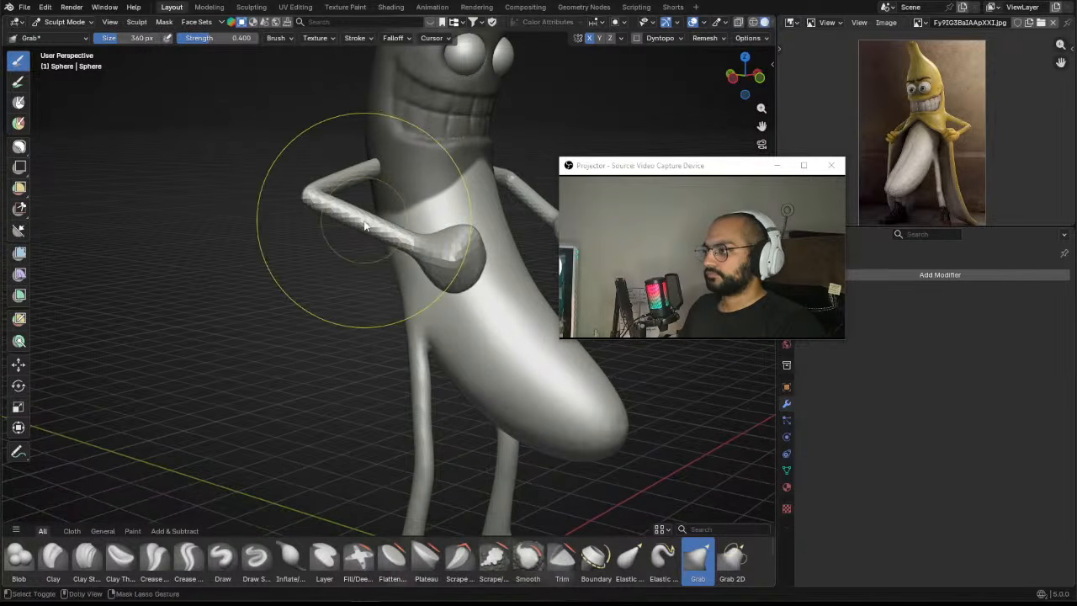
key(ctrl+shift+z)
key(ctrl+shift+z)
alt+drag(385, 215, 445, 201)
click(424, 183)
key(ctrl+Tab)
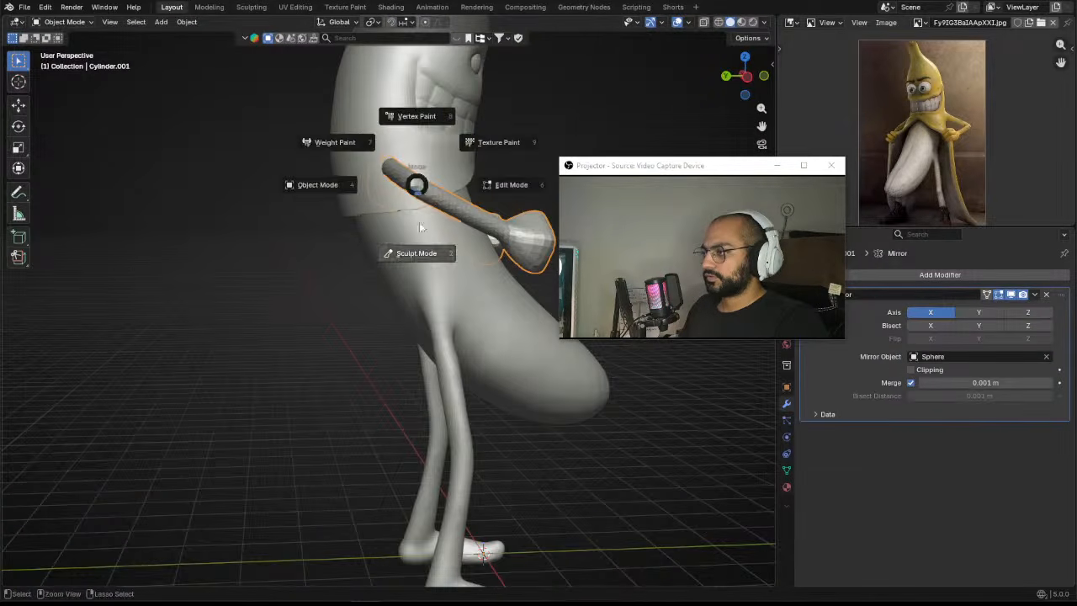
click(417, 251)
scroll(411, 278, down, 3)
alt+drag(411, 277, 481, 257)
key(f)
click(402, 254)
mouse_move(388, 266)
mouse_down()
mouse_move(386, 249)
mouse_move(404, 252)
mouse_up()
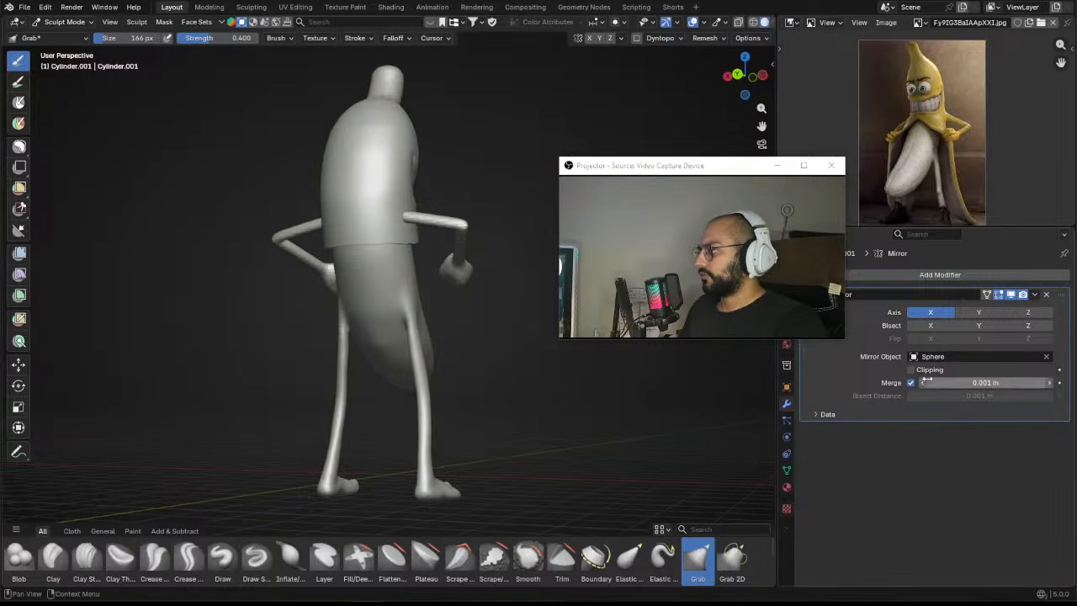
key(ctrl+Tab)
click(286, 246)
Step: Select the extracted peel and set its solidify thickness to 0.1 m
click(378, 193)
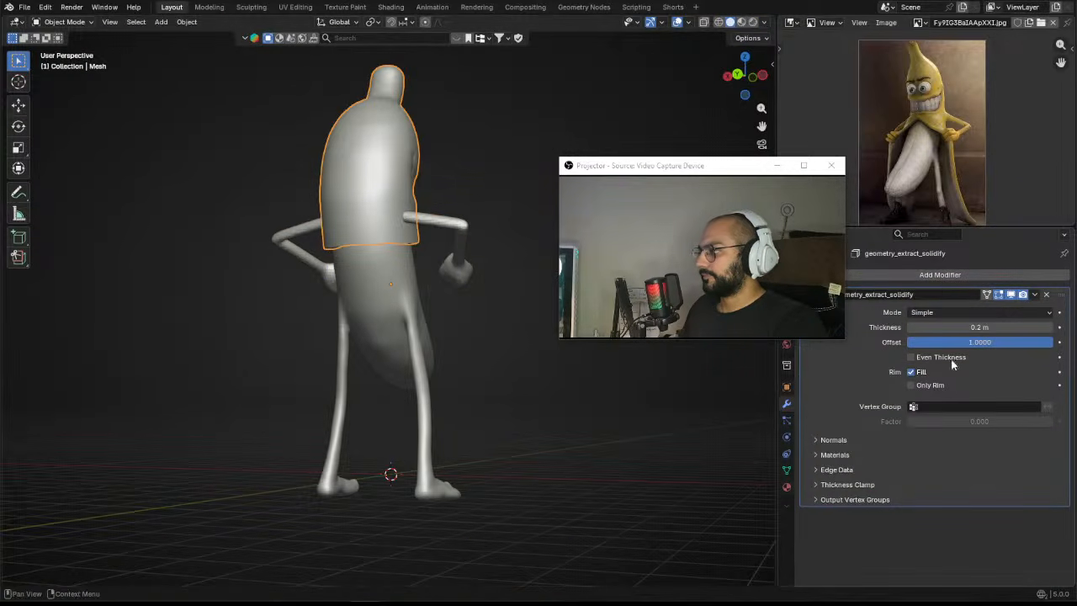
double_click(992, 327)
text(0.1)
key(Return)
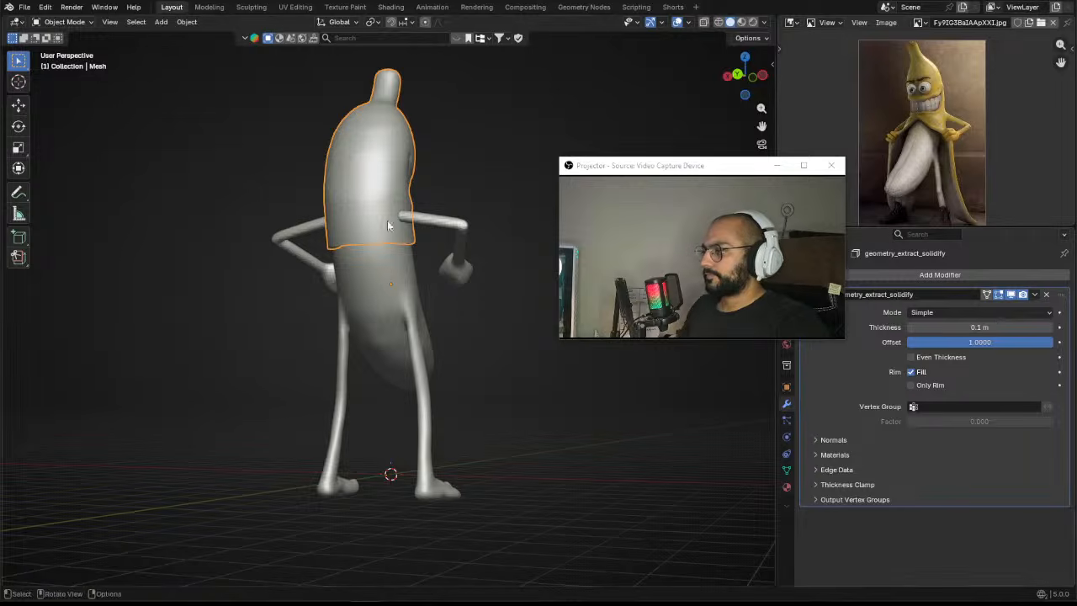
Step: Switch the peel to Sculpt Mode and pull its side edges down along the legs with the Snake Hook brush
key(ctrl+Tab)
mouse_move(406, 292)
middle_down()
mouse_move(378, 261)
mouse_move(387, 267)
middle_up()
key(f)
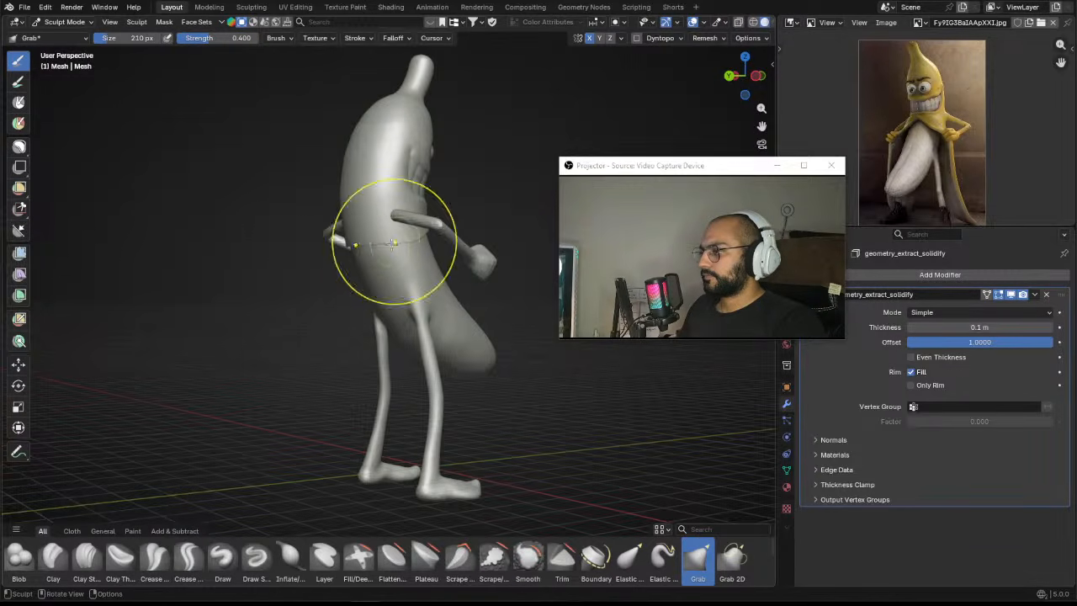
click(434, 311)
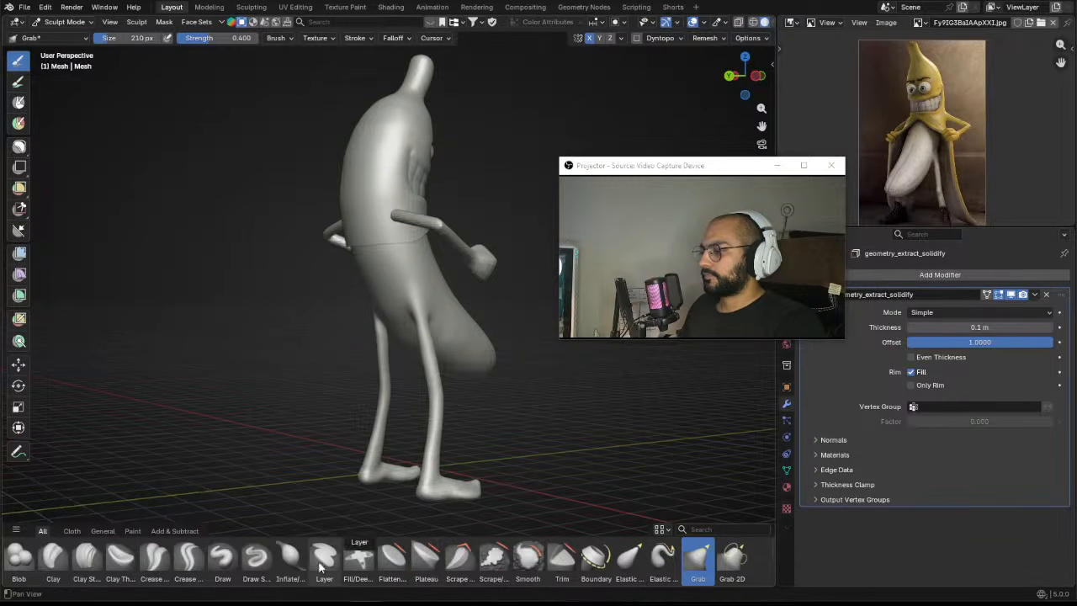
middle_drag(324, 562, 325, 519)
click(257, 557)
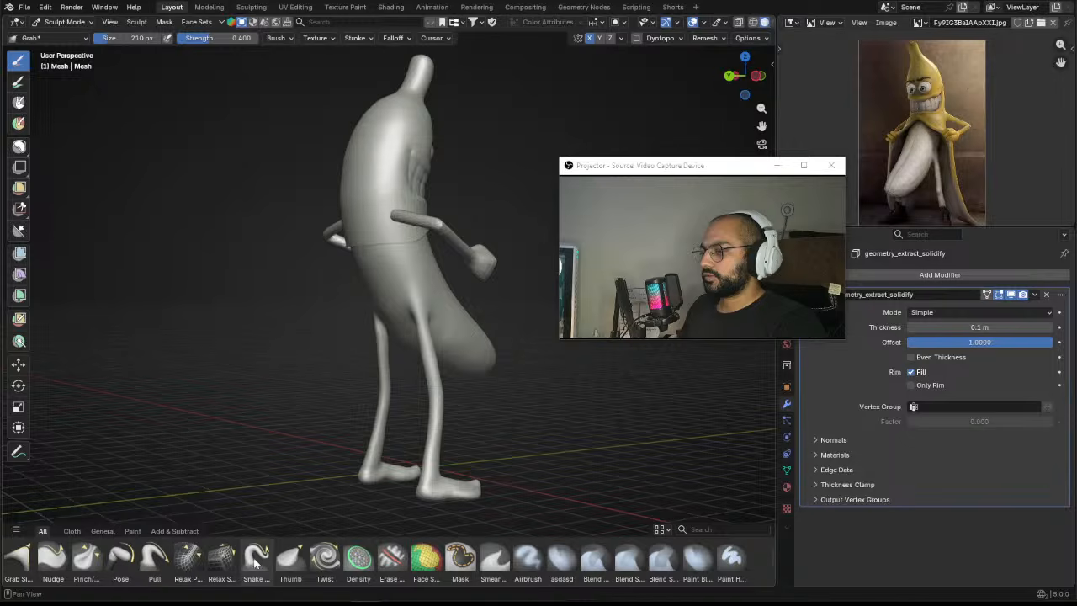
middle_drag(372, 409, 373, 252)
mouse_move(392, 223)
mouse_down()
mouse_move(402, 277)
mouse_move(360, 453)
mouse_up()
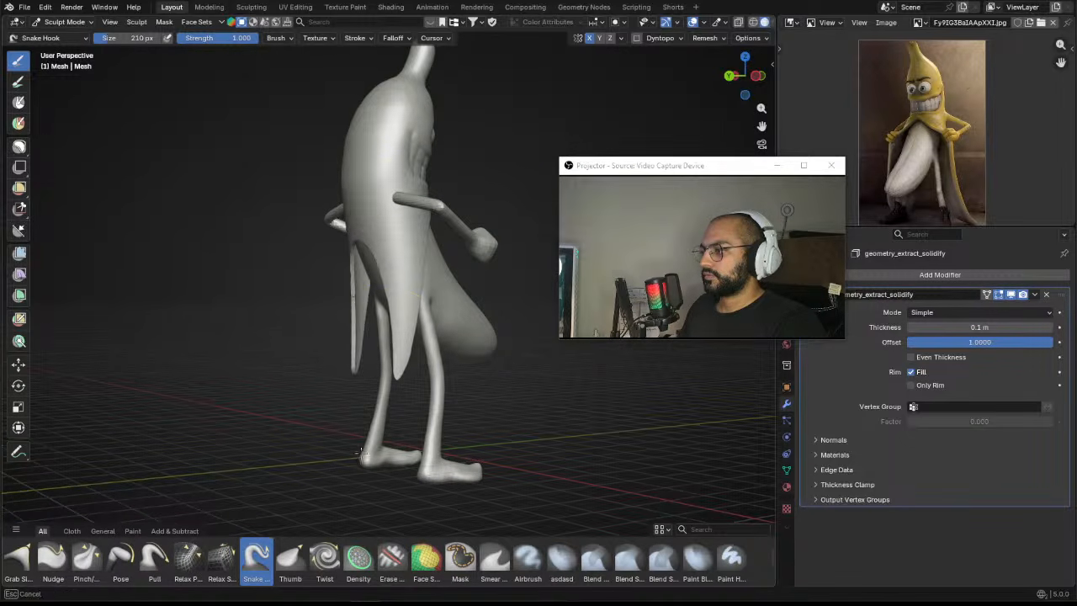
Step: Lengthen both peel flaps down to floor level behind the feet with an enlarged Snake Hook brush
middle_drag(388, 342, 412, 340)
key(f)
click(395, 329)
mouse_move(395, 329)
mouse_down()
mouse_move(367, 432)
mouse_move(336, 439)
mouse_move(363, 411)
mouse_up()
middle_drag(363, 410, 405, 403)
drag(404, 402, 444, 403)
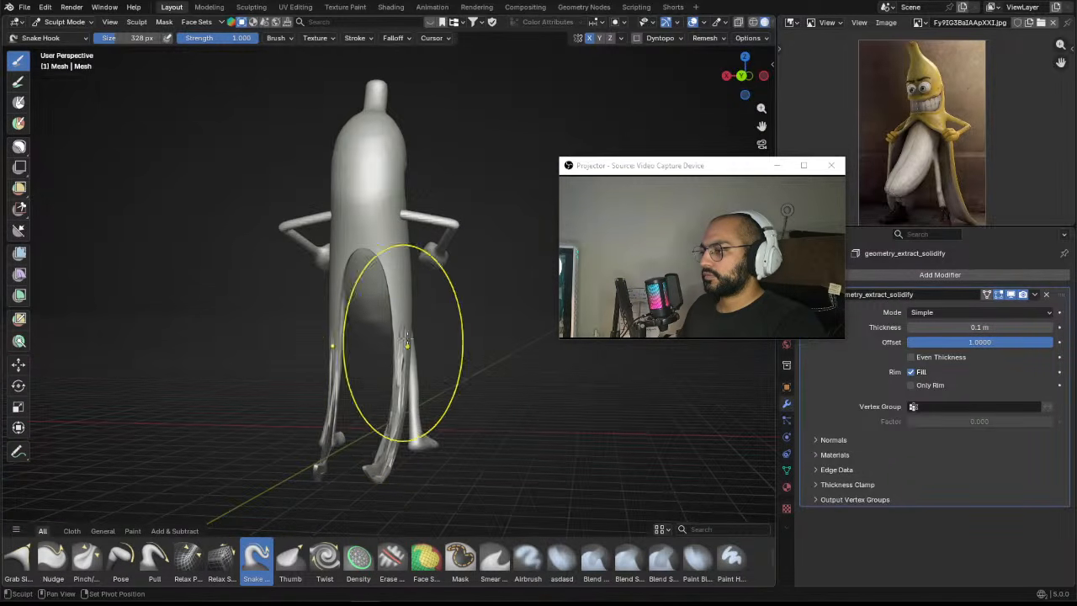
Step: Adjust the lower ends of the peel flaps behind the feet with the Snake Hook brush
mouse_move(348, 432)
middle_down()
mouse_move(432, 451)
mouse_move(337, 396)
mouse_move(358, 421)
mouse_move(356, 401)
middle_up()
drag(355, 400, 354, 406)
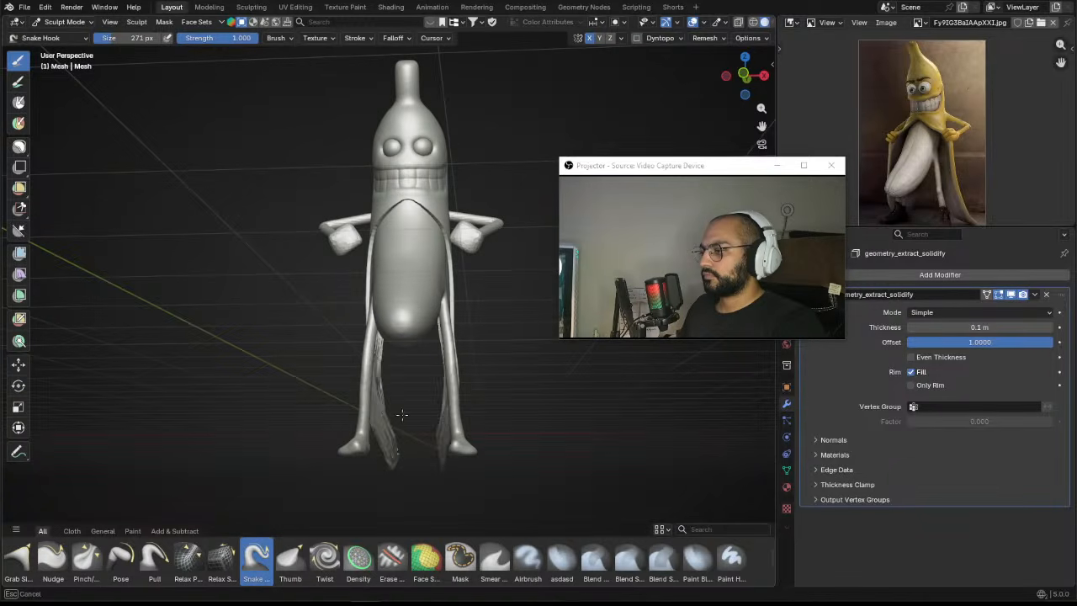
drag(356, 449, 386, 434)
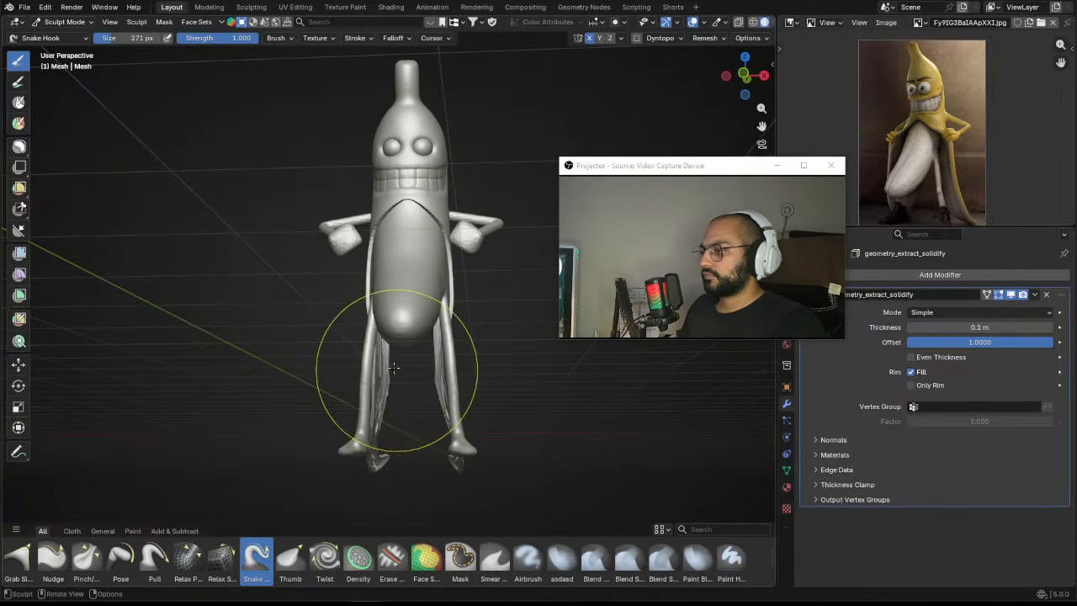
drag(373, 409, 374, 407)
middle_drag(375, 407, 531, 325)
key(f)
click(500, 326)
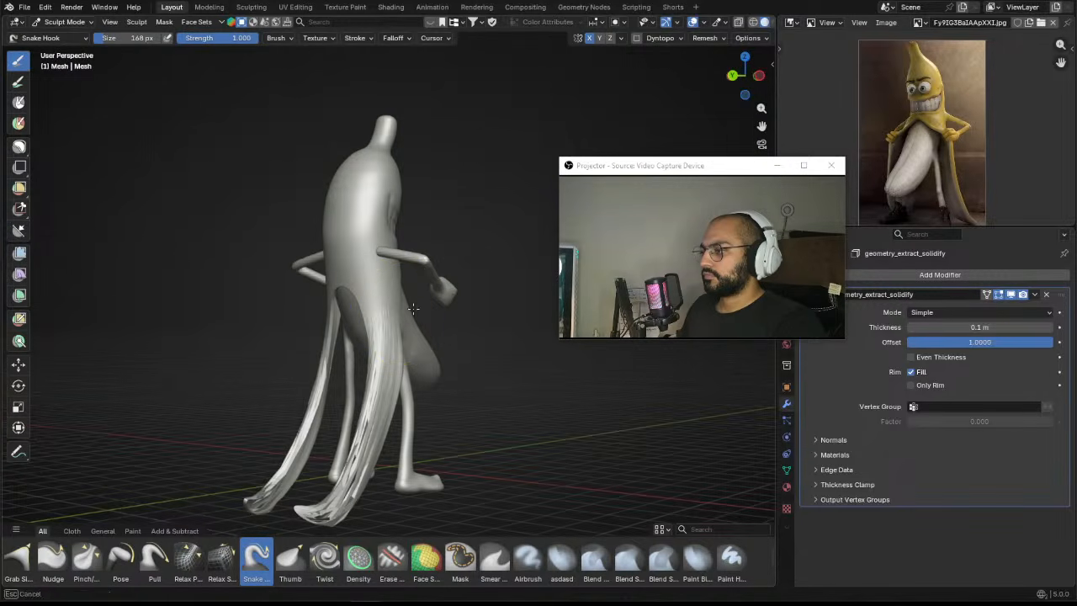
Step: Pull the peel's front edges forward to the hands and widen the flaps beside the legs with the Snake Hook brush
middle_drag(432, 301, 396, 312)
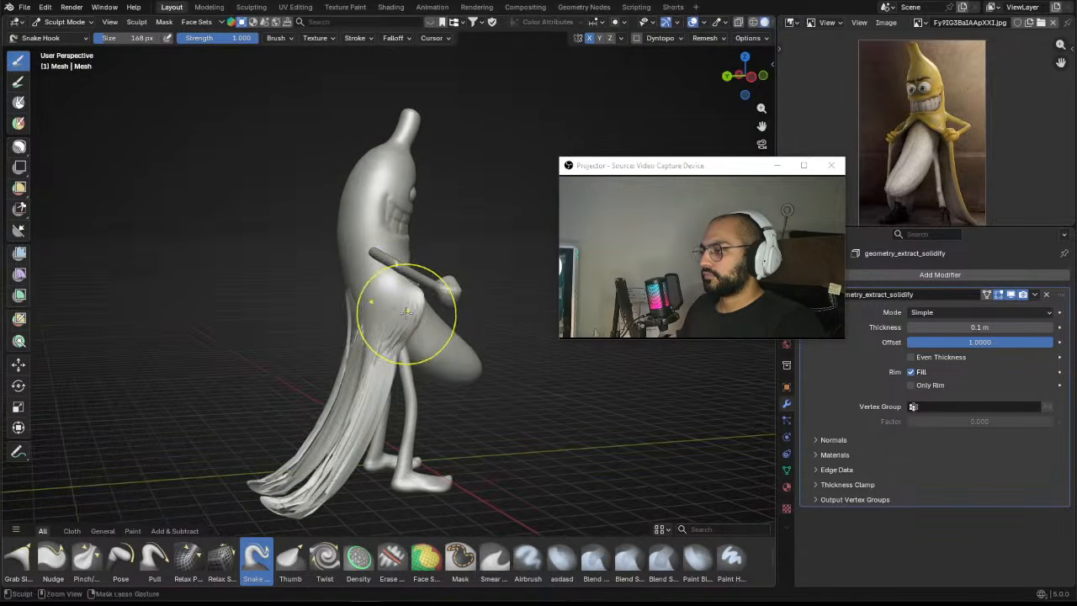
key(f)
click(405, 310)
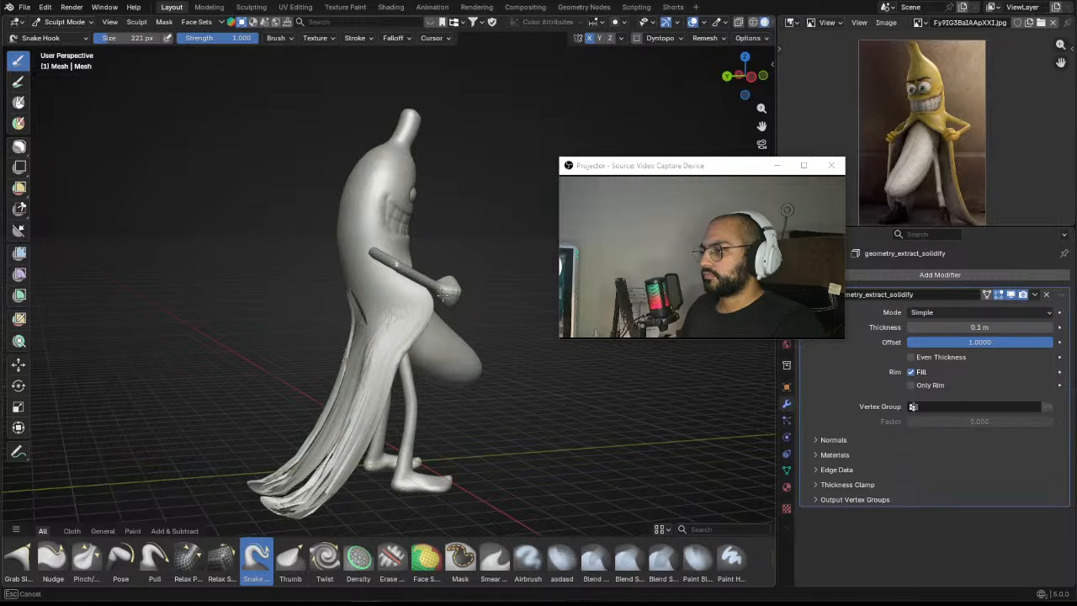
mouse_move(437, 339)
middle_down()
mouse_move(369, 343)
mouse_move(380, 358)
middle_up()
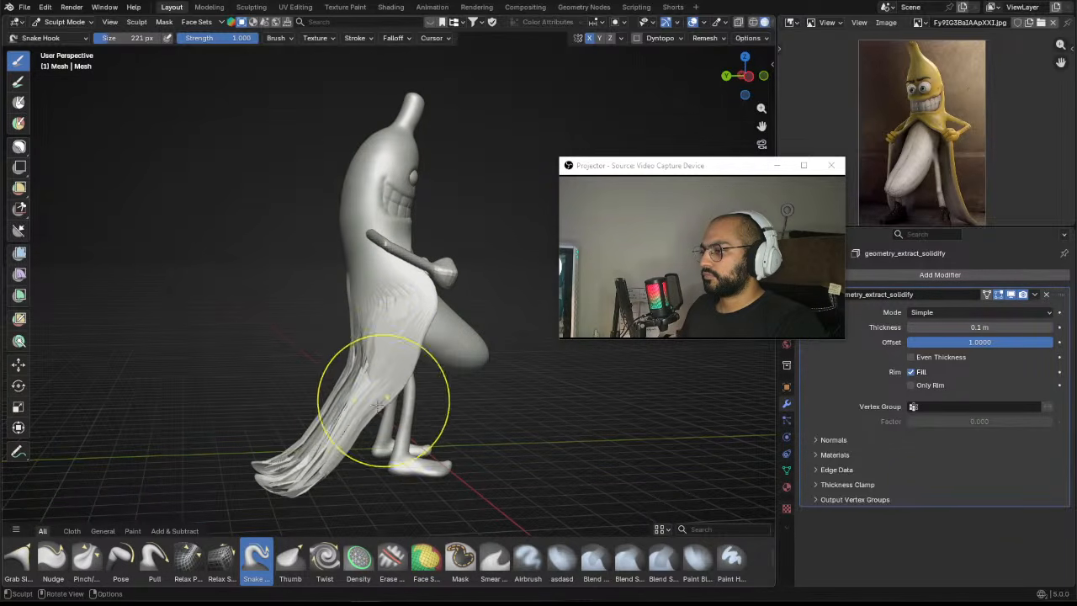
Step: Spread the lower flaps outward and extend their edges toward the feet with the Snake Hook brush
mouse_move(366, 436)
middle_down()
mouse_move(372, 409)
mouse_move(337, 432)
mouse_move(370, 446)
mouse_move(421, 318)
mouse_move(480, 324)
mouse_move(475, 284)
mouse_move(302, 308)
mouse_move(384, 283)
mouse_move(349, 286)
mouse_move(345, 263)
mouse_move(350, 326)
middle_up()
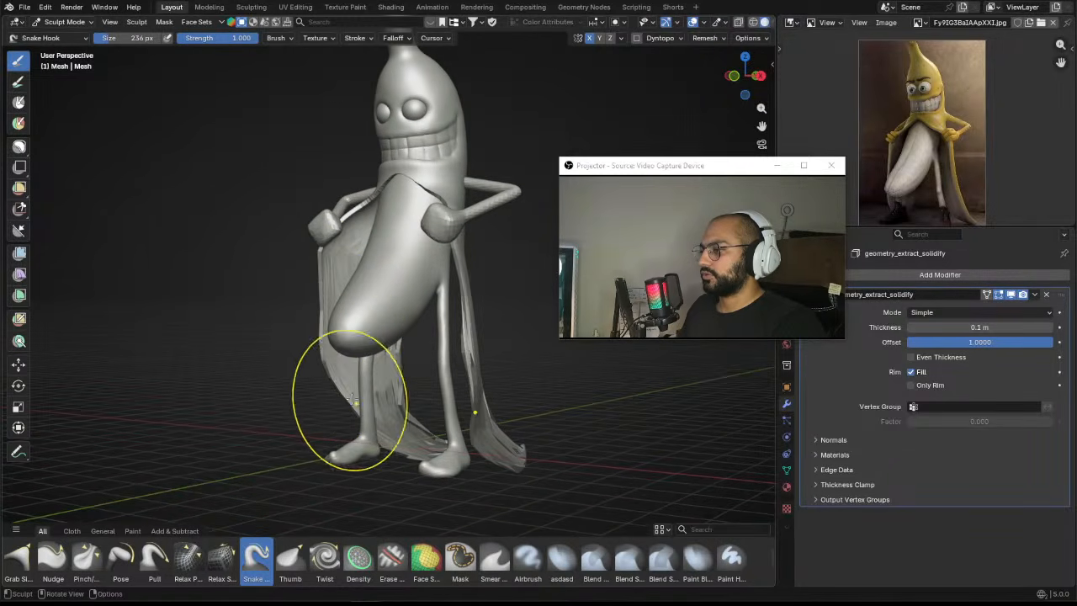
middle_drag(360, 444, 389, 437)
drag(400, 449, 380, 451)
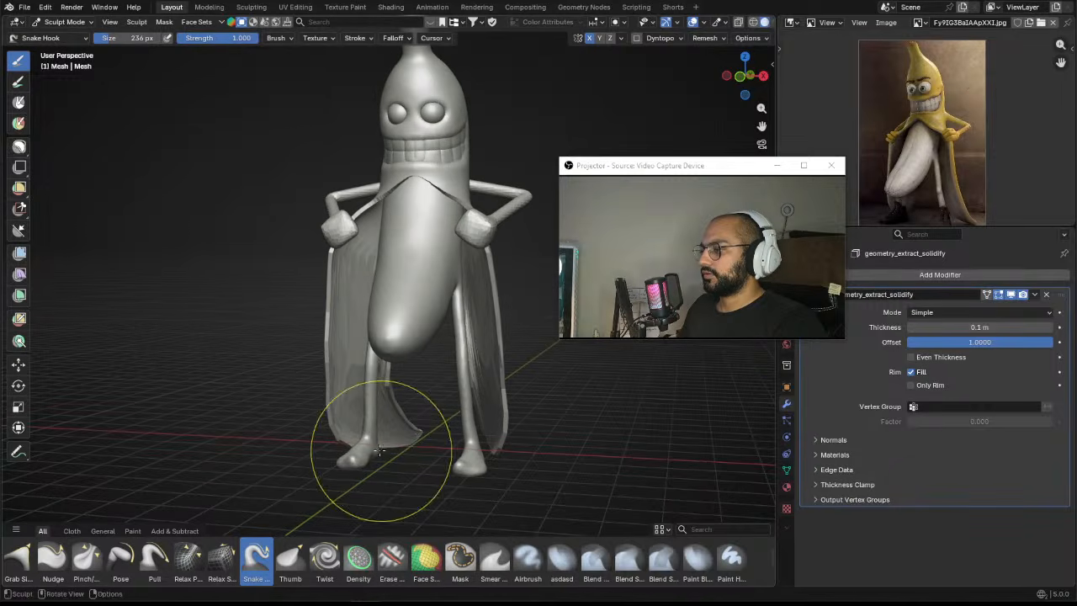
middle_drag(351, 439, 412, 299)
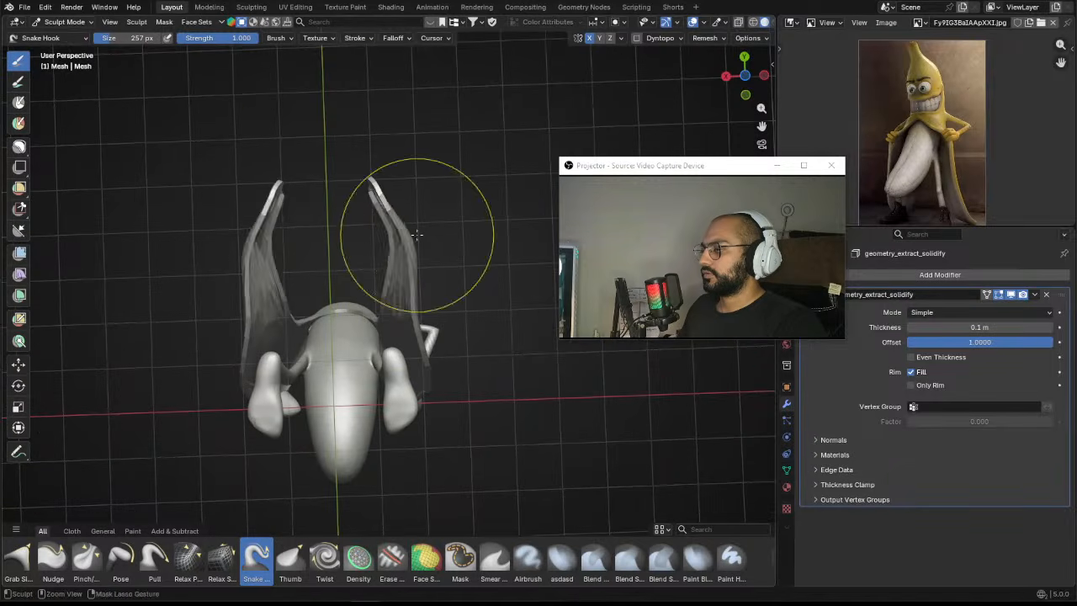
Step: Even out the flaps' sideways curve as seen from below with the Grab brush
mouse_move(423, 258)
middle_down()
mouse_move(401, 220)
mouse_move(419, 239)
middle_up()
key(g)
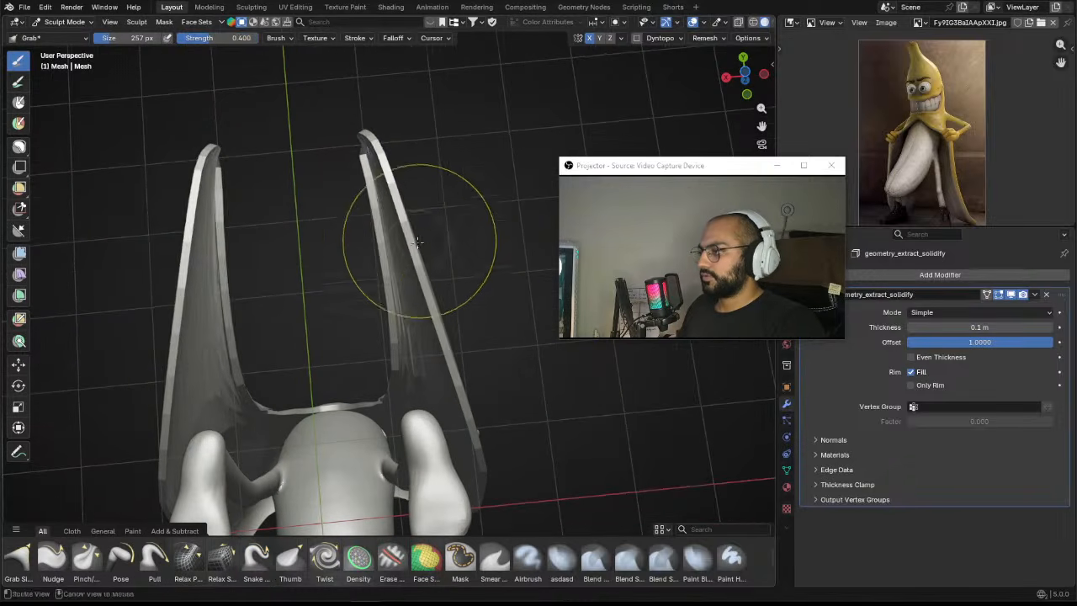
mouse_move(427, 236)
mouse_down()
mouse_move(449, 196)
mouse_move(429, 158)
mouse_move(390, 178)
mouse_move(401, 204)
mouse_up()
mouse_move(421, 156)
mouse_down()
mouse_move(409, 144)
mouse_move(427, 132)
mouse_move(393, 171)
mouse_move(452, 221)
mouse_move(413, 277)
mouse_move(380, 298)
mouse_move(451, 339)
mouse_move(435, 325)
mouse_up()
mouse_move(435, 325)
middle_down()
mouse_move(395, 330)
mouse_move(389, 362)
middle_up()
mouse_move(388, 362)
middle_down()
mouse_move(262, 380)
mouse_move(290, 343)
middle_up()
Step: In the right orthographic view, shape the flap ends into a tail trailing along the floor with a large Grab brush
key(KP_3)
mouse_move(376, 377)
mouse_down()
mouse_move(379, 428)
mouse_move(394, 428)
mouse_move(377, 400)
mouse_up()
key(f)
drag(376, 397, 402, 415)
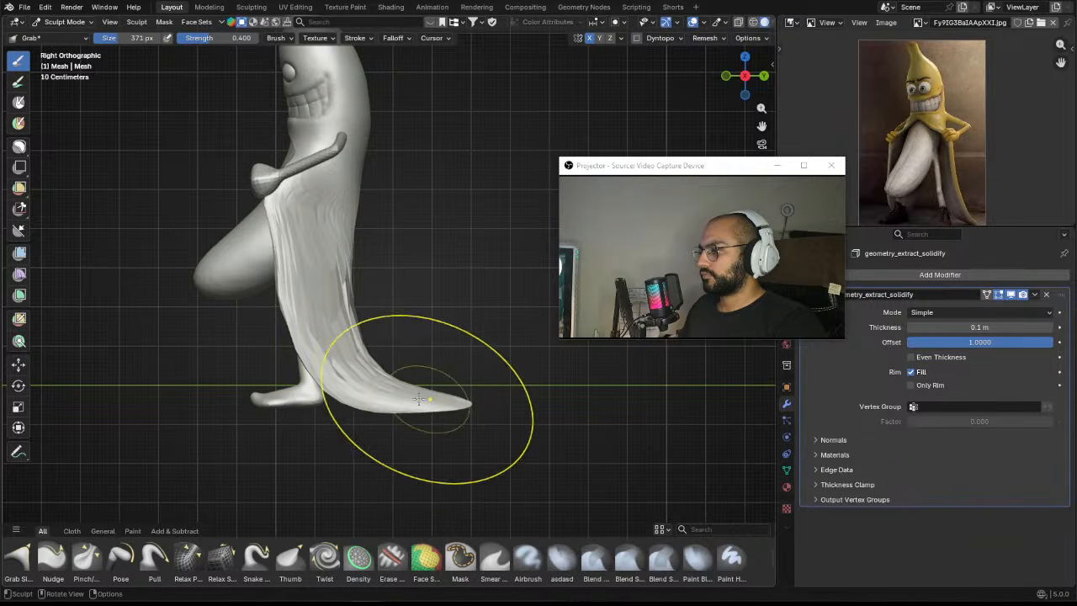
drag(399, 370, 402, 372)
key(f)
click(455, 402)
scroll(444, 382, up, 3)
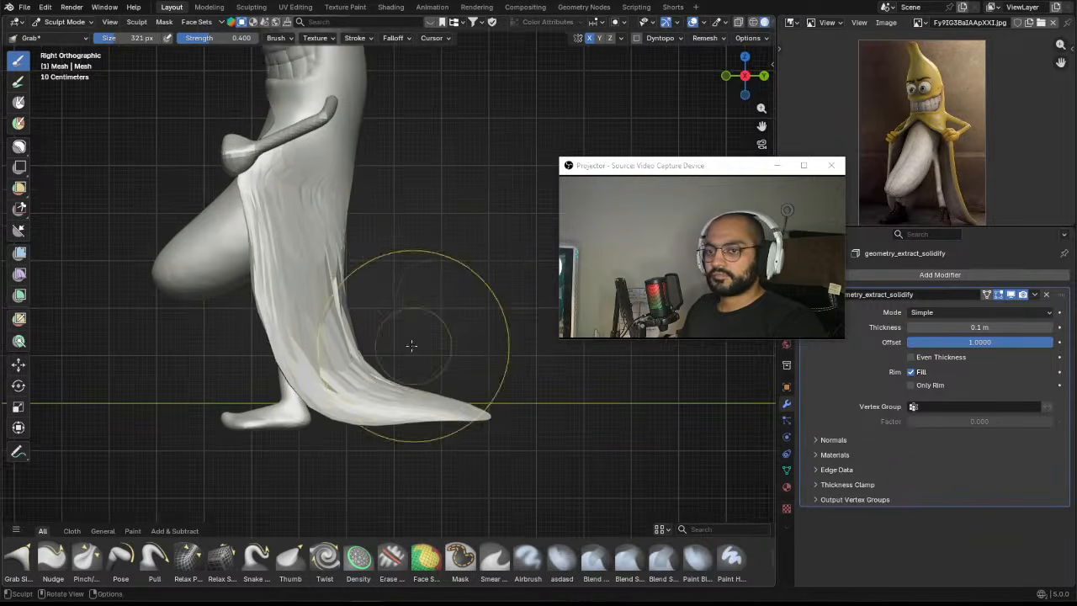
scroll(406, 286, down, 1)
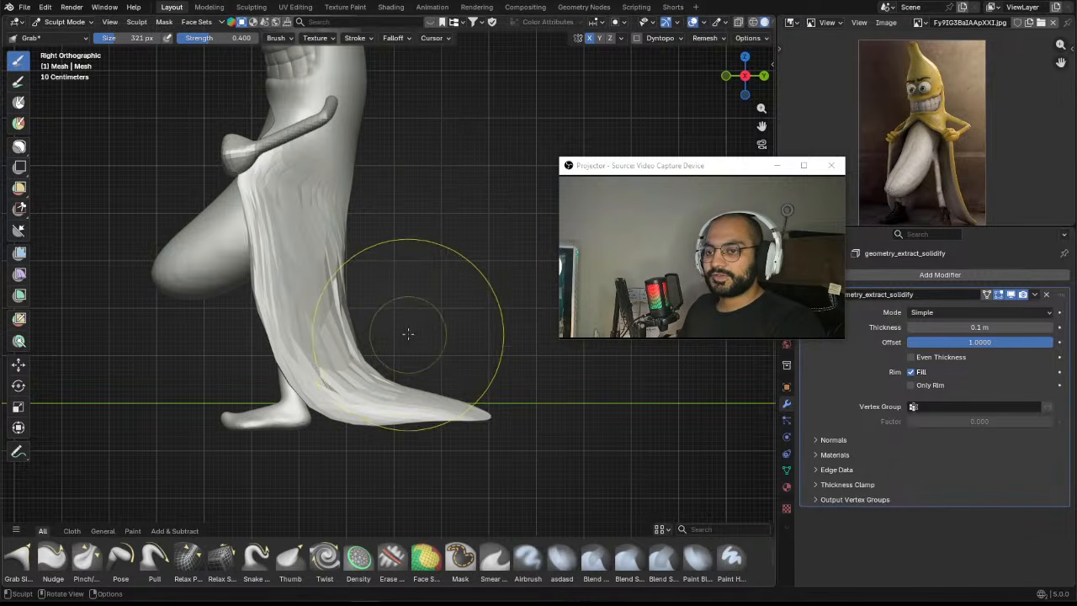
Step: In the right orthographic view, refine the flaps' profile from the hips down to the floor with a Grab brush of about 312 px
shift+middle_drag(414, 333, 386, 300)
mouse_move(324, 267)
shift+middle_down()
mouse_move(382, 343)
mouse_move(350, 284)
shift+middle_up()
key(f)
click(327, 381)
key(f)
click(375, 331)
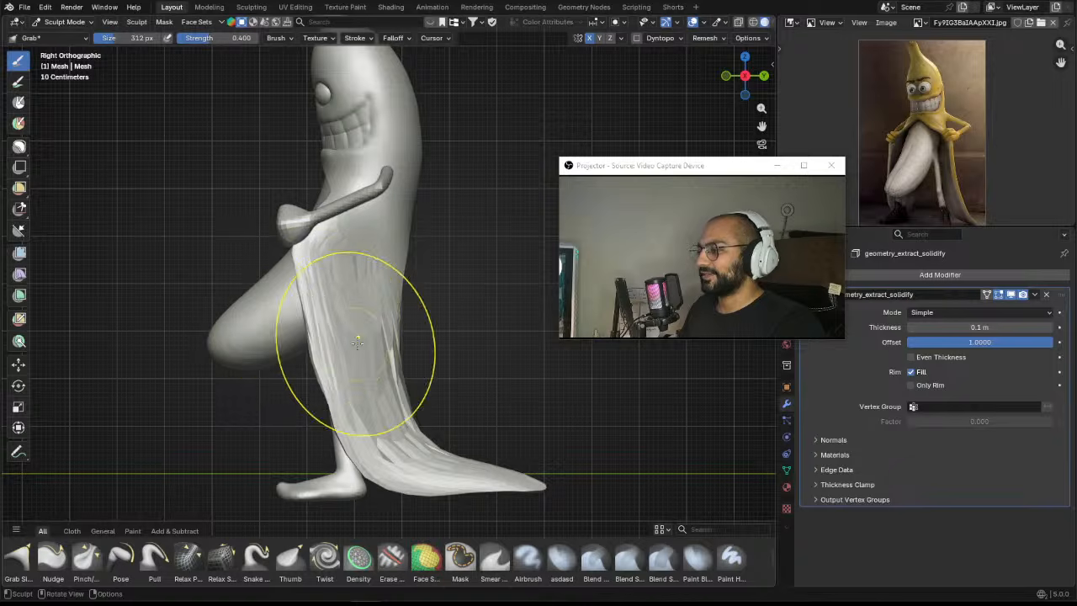
shift+middle_drag(389, 469, 356, 389)
key(f)
click(404, 328)
shift+middle_drag(393, 313, 395, 347)
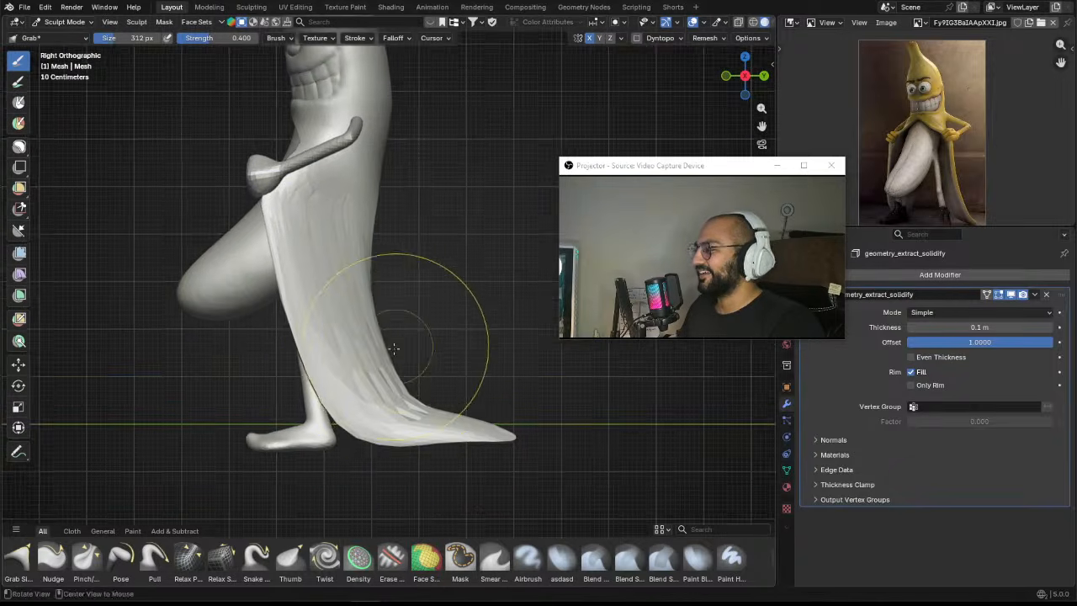
Step: Slim the flaps' rear curve into the tail and adjust the height of its trailing tip with the Grab brush
scroll(388, 345, down, 1)
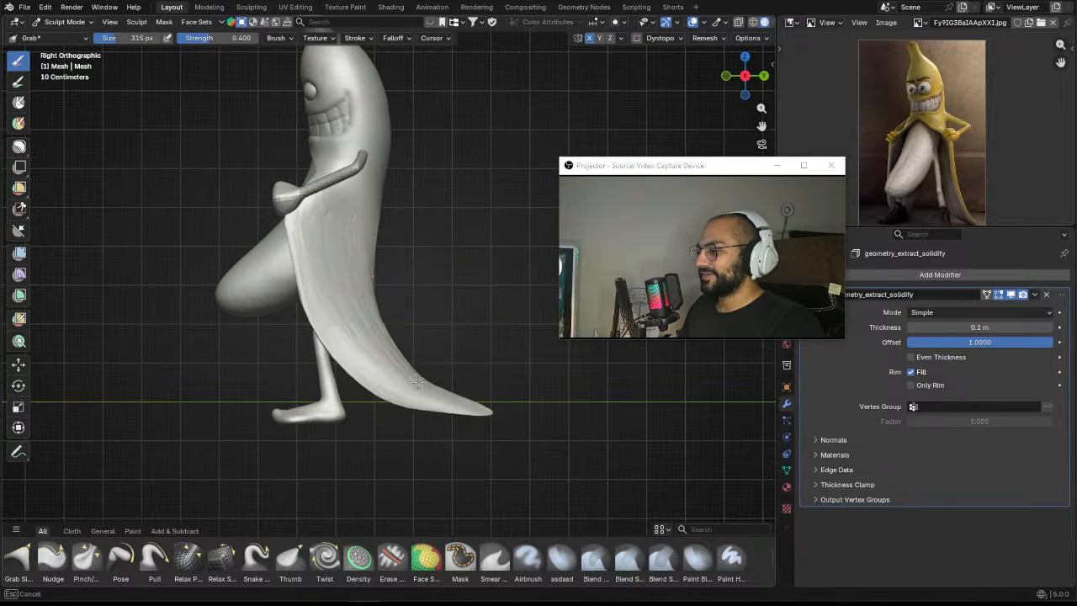
drag(409, 389, 414, 387)
key(f)
click(555, 397)
drag(475, 417, 487, 381)
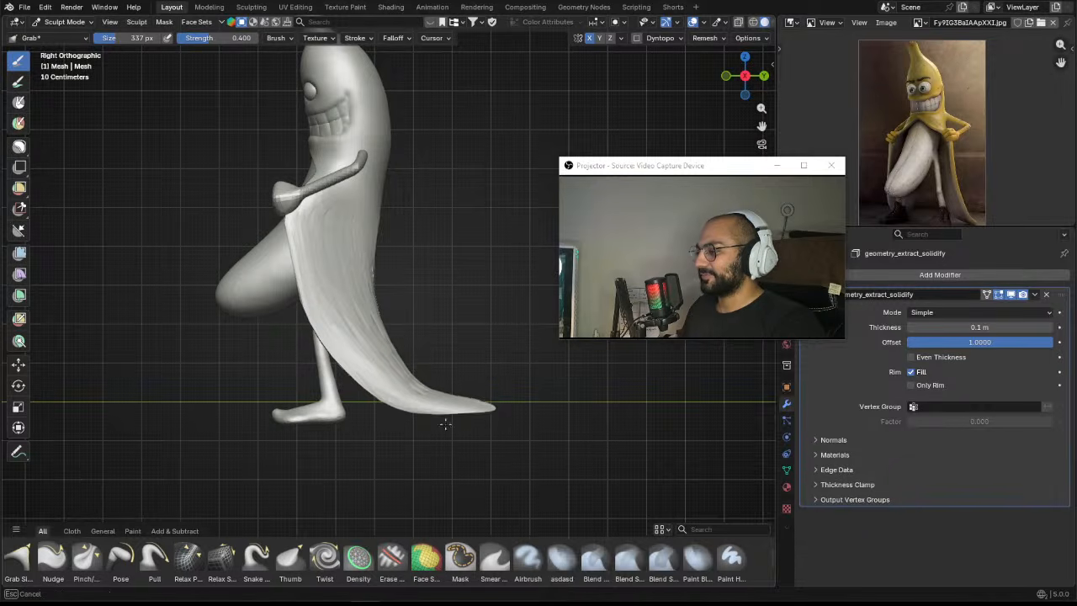
mouse_move(437, 437)
middle_down()
mouse_move(498, 404)
mouse_move(427, 361)
mouse_move(428, 310)
mouse_move(428, 361)
mouse_move(397, 353)
mouse_move(392, 260)
mouse_move(355, 339)
mouse_move(368, 337)
mouse_move(361, 301)
mouse_move(385, 449)
mouse_move(355, 404)
mouse_move(367, 319)
mouse_move(389, 350)
mouse_move(420, 323)
mouse_move(446, 390)
middle_up()
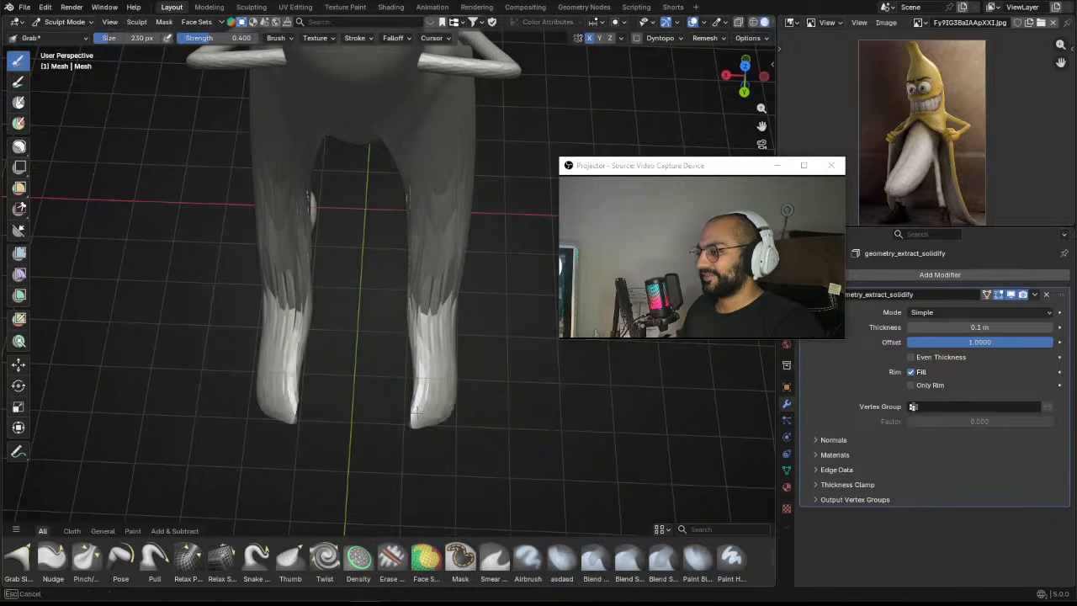
Step: From behind and above, widen the flap ends outward on the floor with a smaller Grab brush
middle_drag(415, 410, 389, 409)
key(f)
mouse_move(404, 362)
mouse_down()
mouse_move(390, 363)
mouse_move(418, 368)
mouse_up()
click(485, 366)
key(f)
click(420, 369)
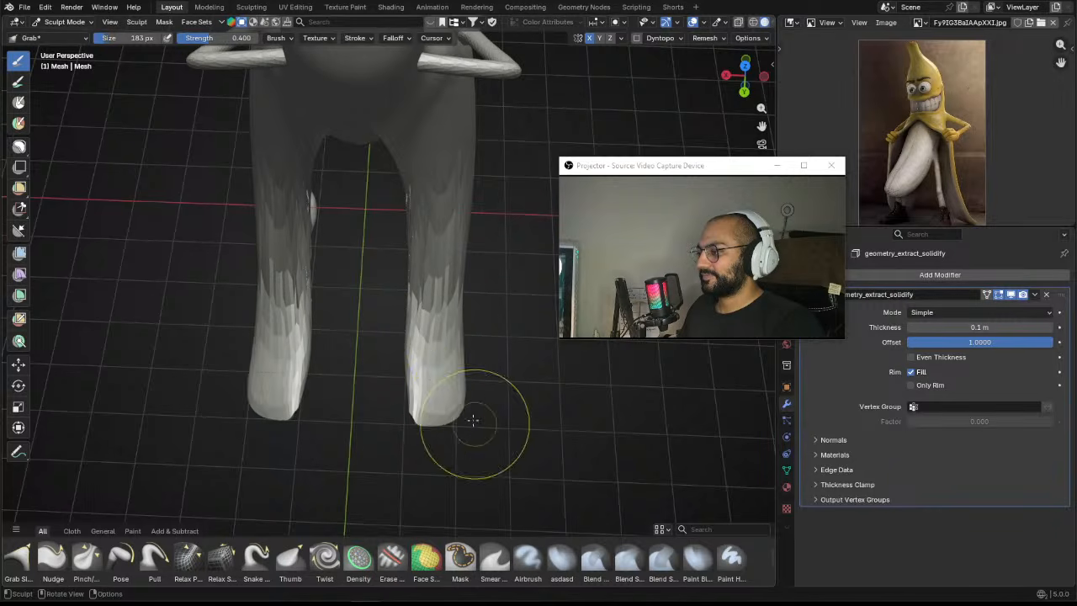
Step: Round off the trailing flap ends with the Grab brush, varying its size between strokes
scroll(473, 420, down, 4)
mouse_move(472, 421)
middle_down()
mouse_move(367, 420)
mouse_move(348, 409)
mouse_move(361, 393)
mouse_move(454, 415)
middle_up()
scroll(348, 409, up, 3)
key(f)
click(387, 393)
key(f)
click(445, 415)
middle_drag(389, 396, 306, 381)
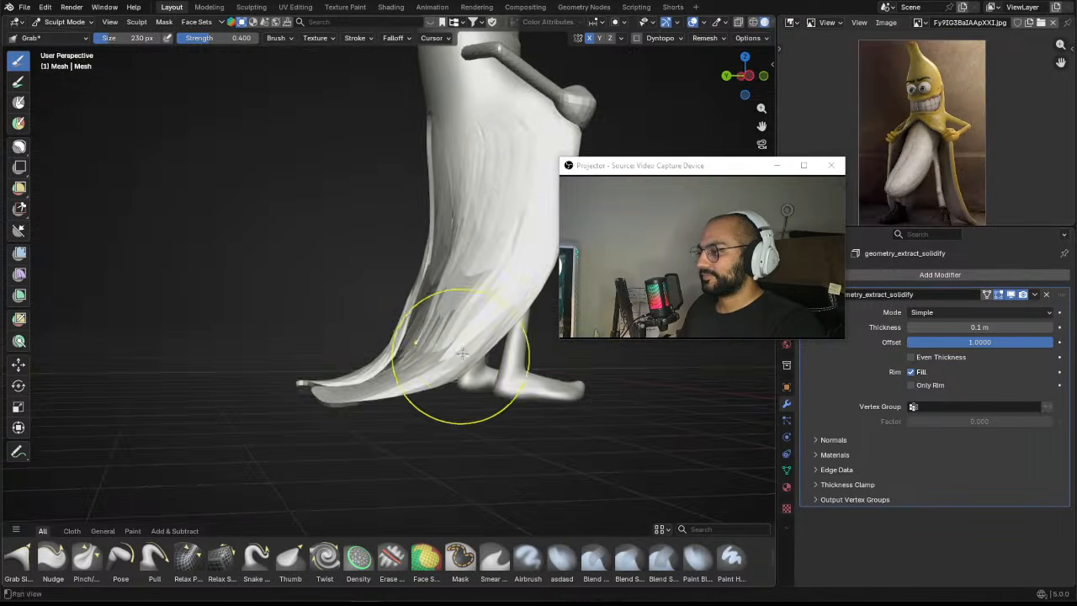
Step: Adjust the peel's outer side below the hand from behind with the Grab brush and compare the front with the reference
middle_drag(462, 354, 462, 370)
middle_drag(392, 366, 317, 233)
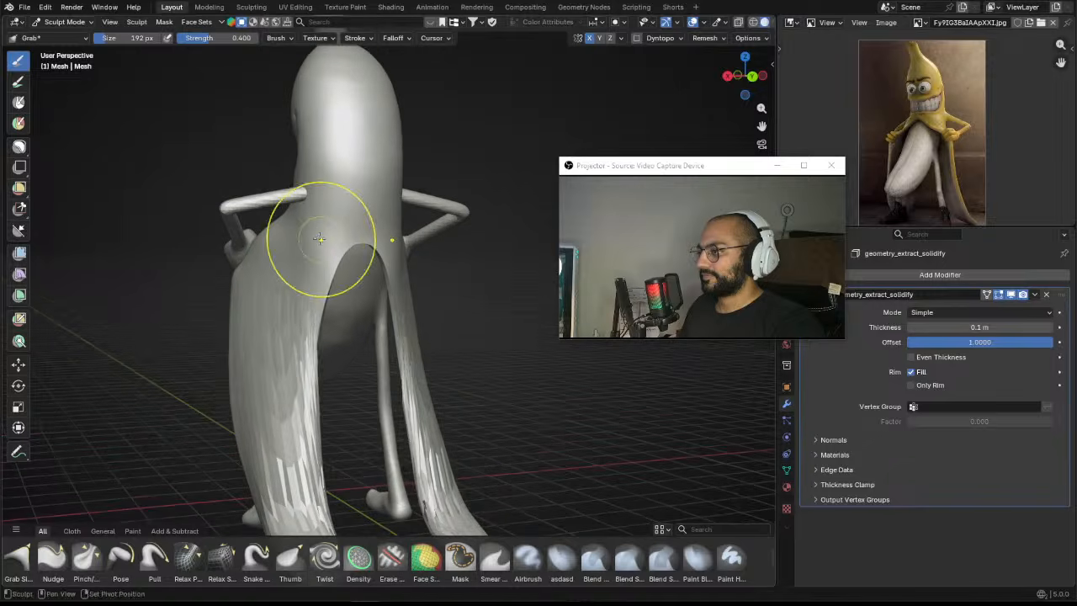
mouse_move(272, 355)
middle_down()
mouse_move(439, 353)
mouse_move(462, 357)
mouse_move(466, 374)
mouse_move(469, 360)
mouse_move(366, 299)
mouse_move(288, 303)
middle_up()
scroll(454, 356, down, 2)
scroll(366, 299, up, 2)
drag(262, 305, 279, 300)
middle_drag(280, 299, 329, 311)
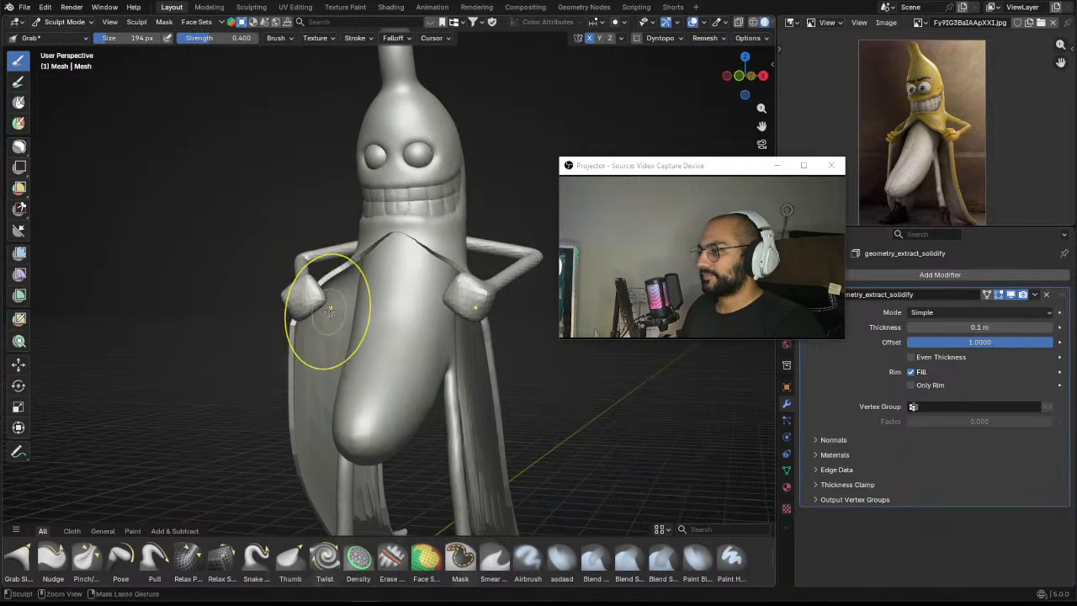
mouse_move(446, 190)
middle_down()
mouse_move(356, 286)
mouse_move(313, 248)
mouse_move(398, 224)
mouse_move(284, 480)
middle_up()
scroll(155, 559, up, 2)
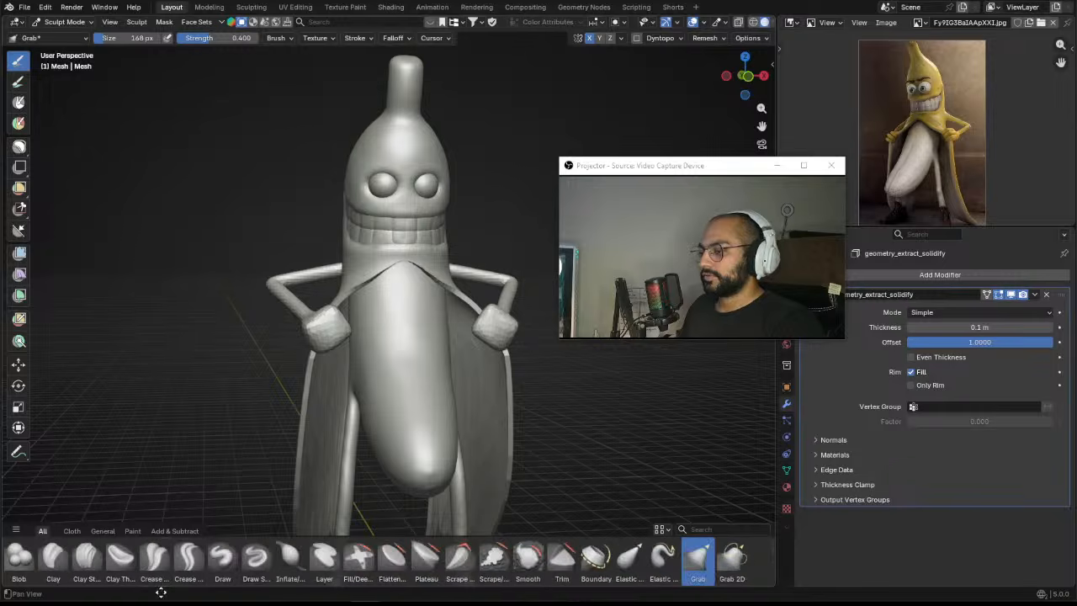
Step: Choose the Draw brush and sculpt the lip edges around the front teeth at a reduced brush size
click(223, 562)
scroll(403, 252, up, 6)
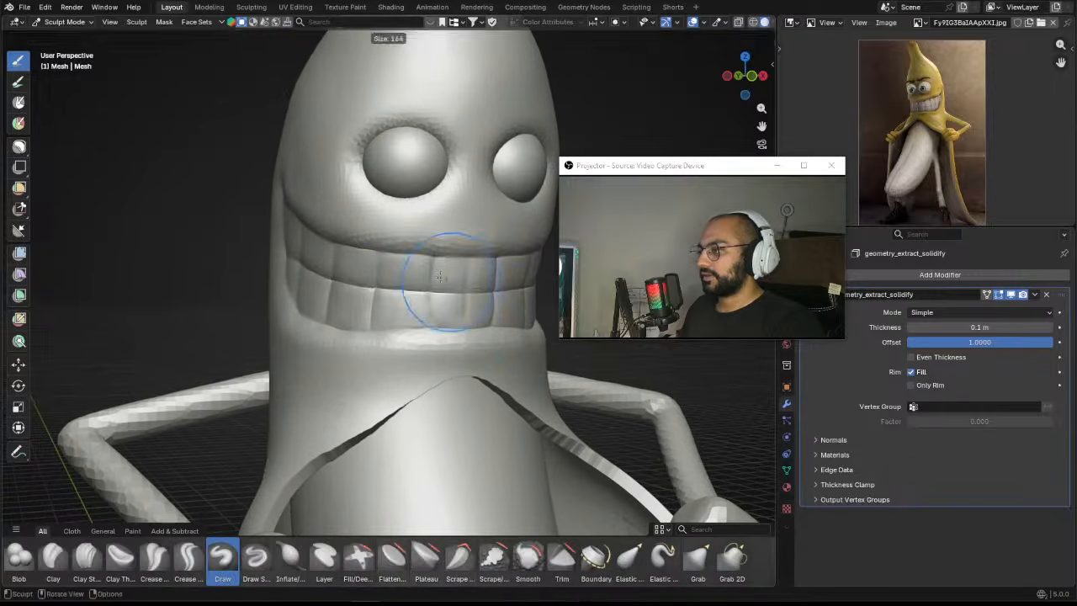
mouse_move(388, 276)
mouse_down()
mouse_move(414, 282)
mouse_move(404, 295)
mouse_up()
middle_drag(378, 286, 432, 327)
key(f)
click(413, 329)
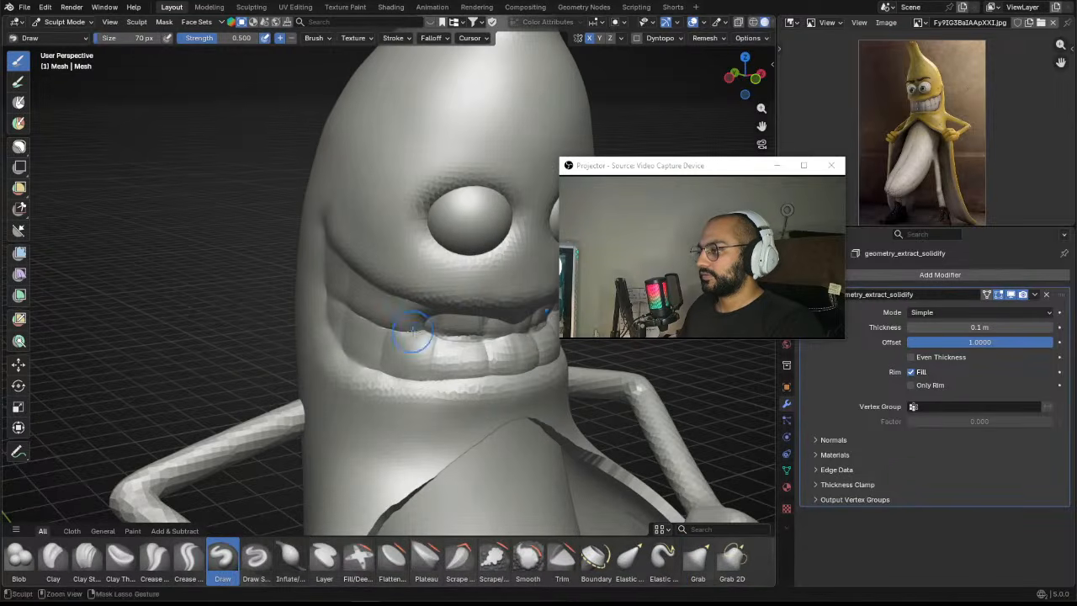
drag(413, 329, 454, 333)
mouse_move(454, 333)
middle_down()
mouse_move(428, 305)
mouse_move(411, 305)
middle_up()
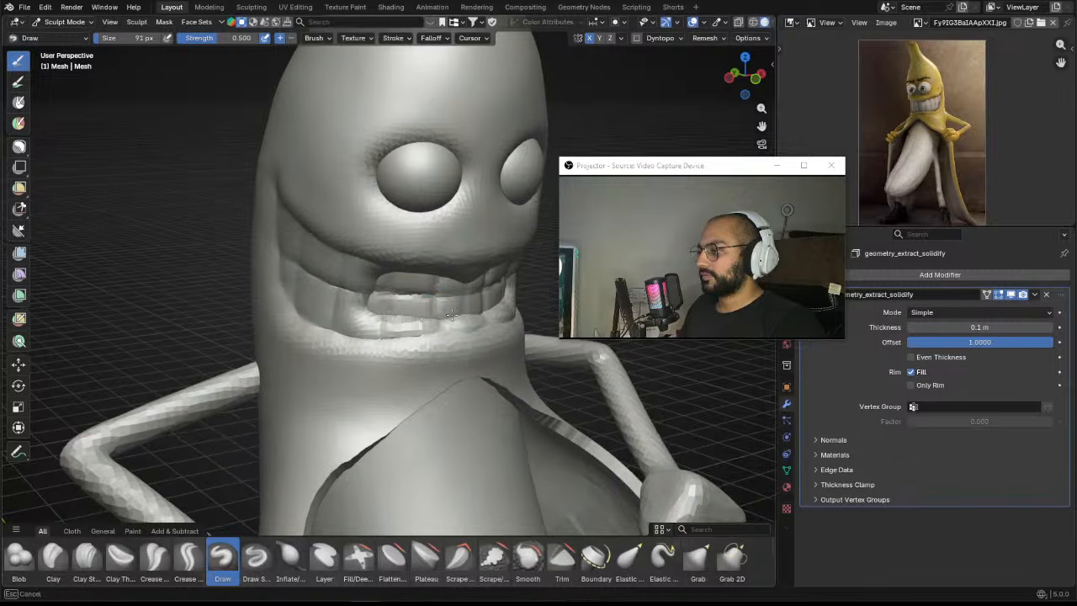
Step: Build up the lower lip into a raised rim that runs up to the mouth corners with the Draw brush
click(420, 264)
mouse_move(421, 264)
middle_down()
mouse_move(409, 256)
mouse_move(450, 277)
mouse_move(413, 217)
middle_up()
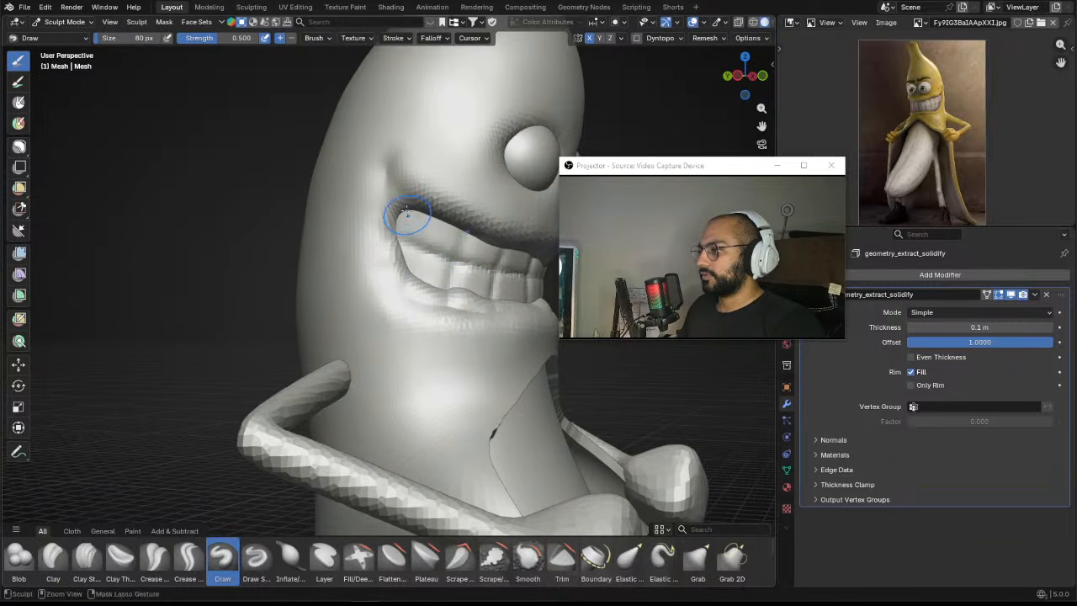
middle_drag(420, 294, 471, 267)
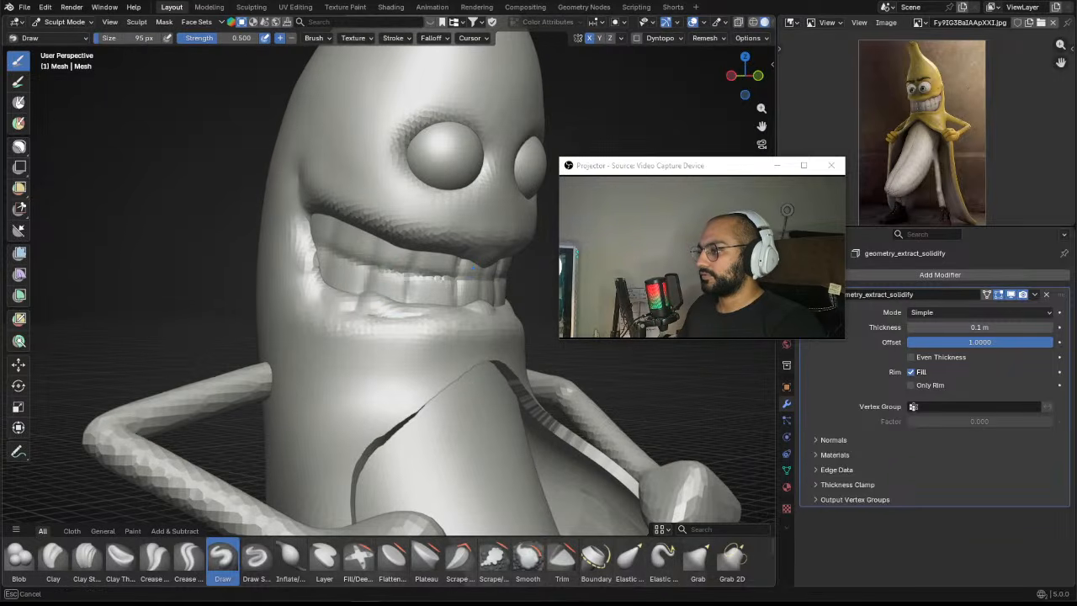
middle_drag(408, 311, 407, 344)
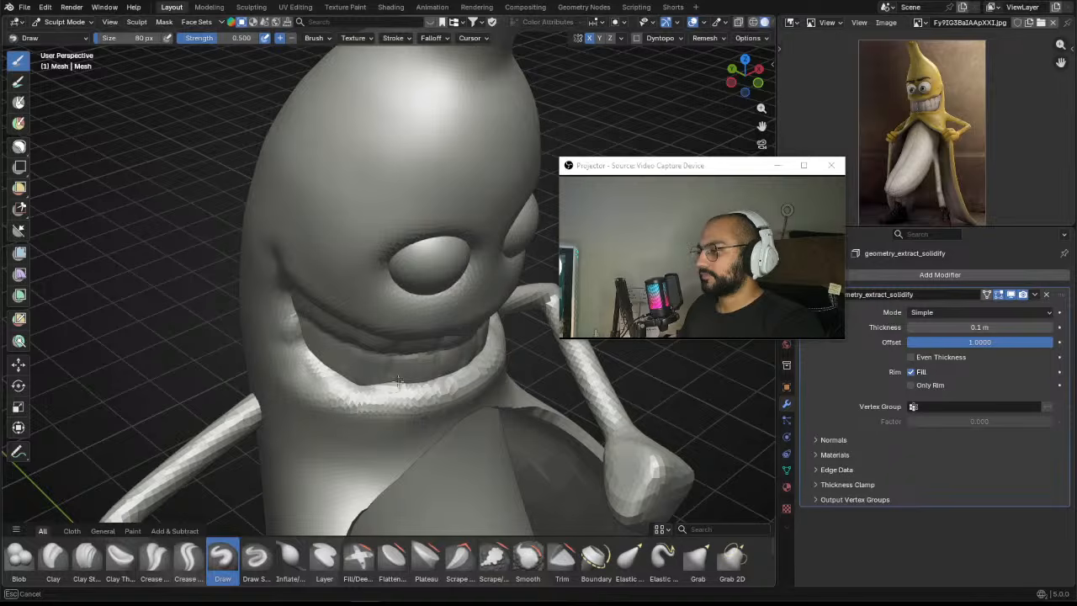
middle_drag(399, 380, 339, 301)
drag(297, 303, 284, 268)
Step: Refine the cheek crease above the mouth corner and the teeth below the upper lip with the Draw brush
mouse_move(284, 267)
middle_down()
mouse_move(315, 236)
mouse_move(385, 211)
middle_up()
scroll(315, 236, down, 8)
scroll(362, 235, up, 7)
drag(385, 210, 410, 199)
scroll(410, 200, up, 2)
mouse_move(410, 200)
middle_down()
mouse_move(409, 248)
mouse_move(429, 278)
middle_up()
key(f)
click(442, 278)
mouse_move(378, 285)
mouse_down()
mouse_move(338, 271)
mouse_move(374, 284)
mouse_up()
mouse_move(374, 284)
middle_down()
mouse_move(444, 264)
mouse_move(432, 260)
mouse_move(366, 301)
middle_up()
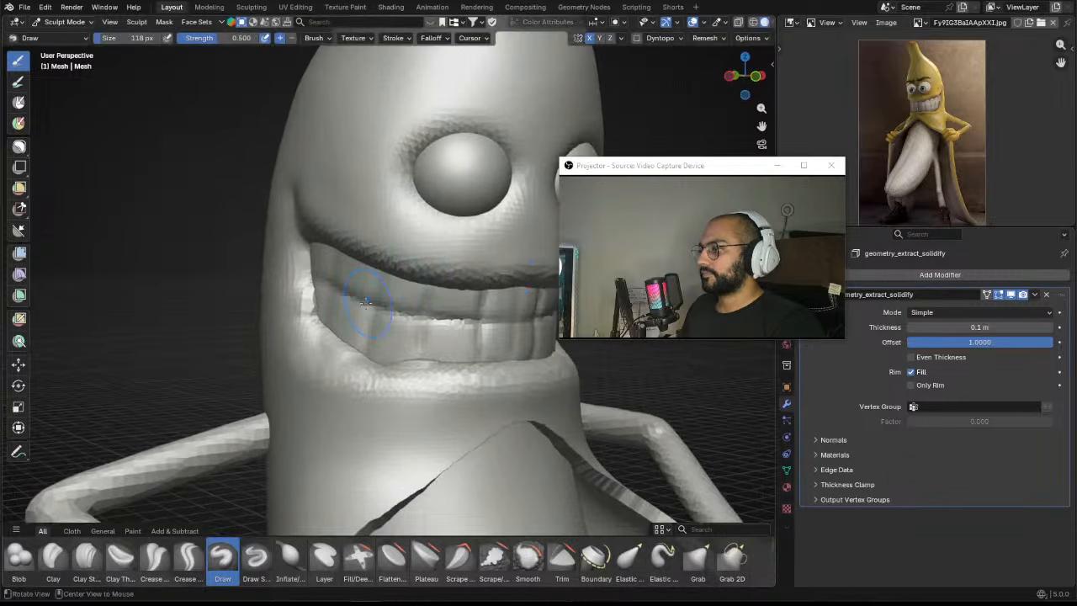
Step: Thicken the lip at the mouth corner and along the side of the grin with a 90 px Draw brush
mouse_move(314, 302)
mouse_down()
mouse_move(310, 244)
mouse_move(307, 305)
mouse_move(304, 256)
mouse_up()
drag(308, 309, 312, 315)
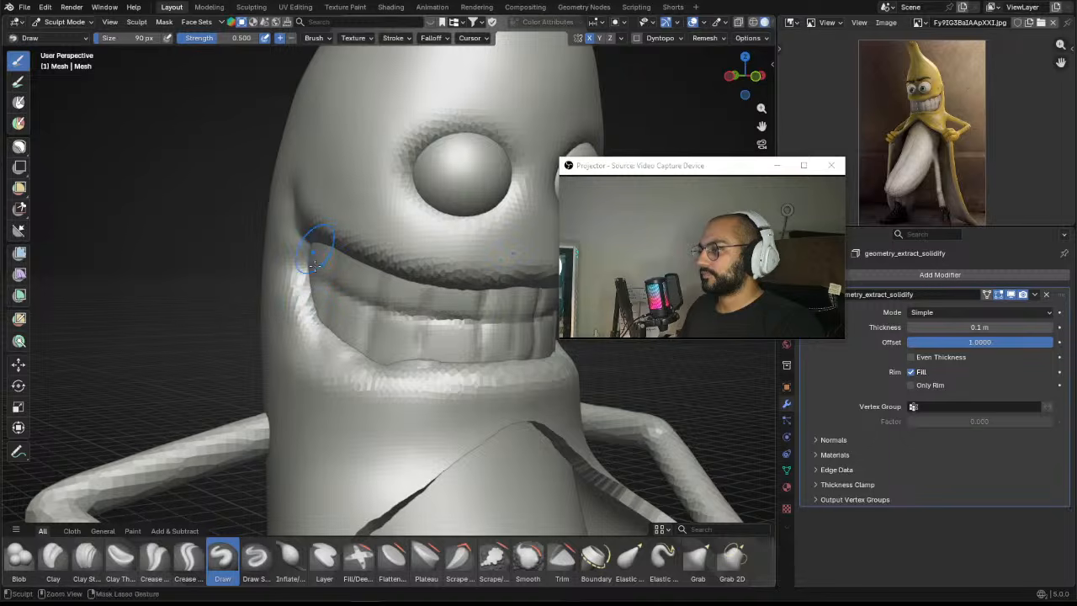
middle_drag(313, 264, 352, 255)
shift+middle_drag(361, 363, 378, 288)
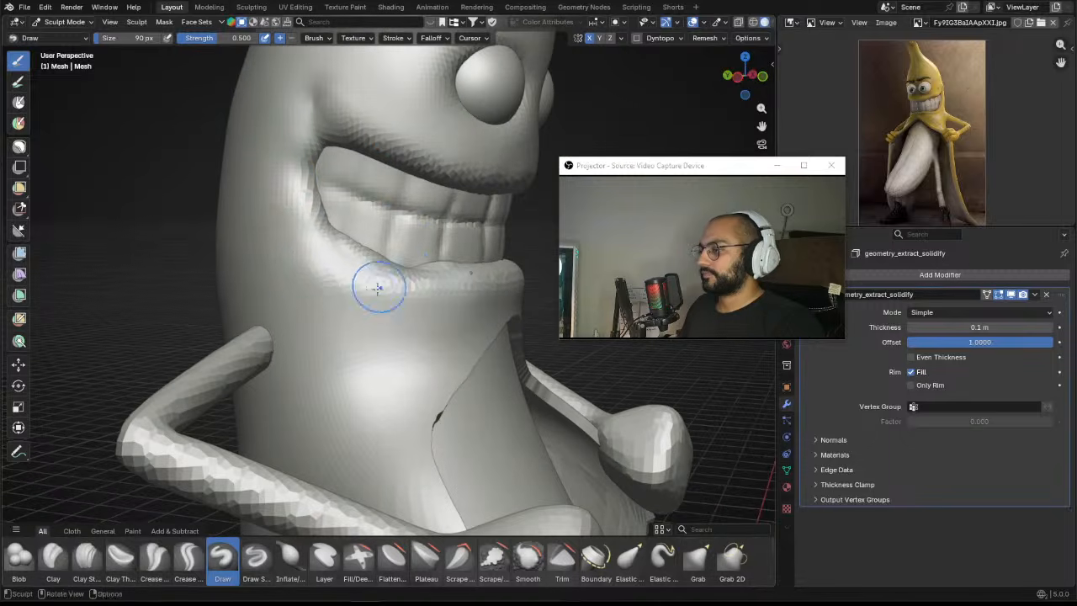
Step: Fill out and even the lower lip's rim from above with a small Draw brush
mouse_move(412, 256)
middle_down()
mouse_move(365, 328)
mouse_move(367, 294)
middle_up()
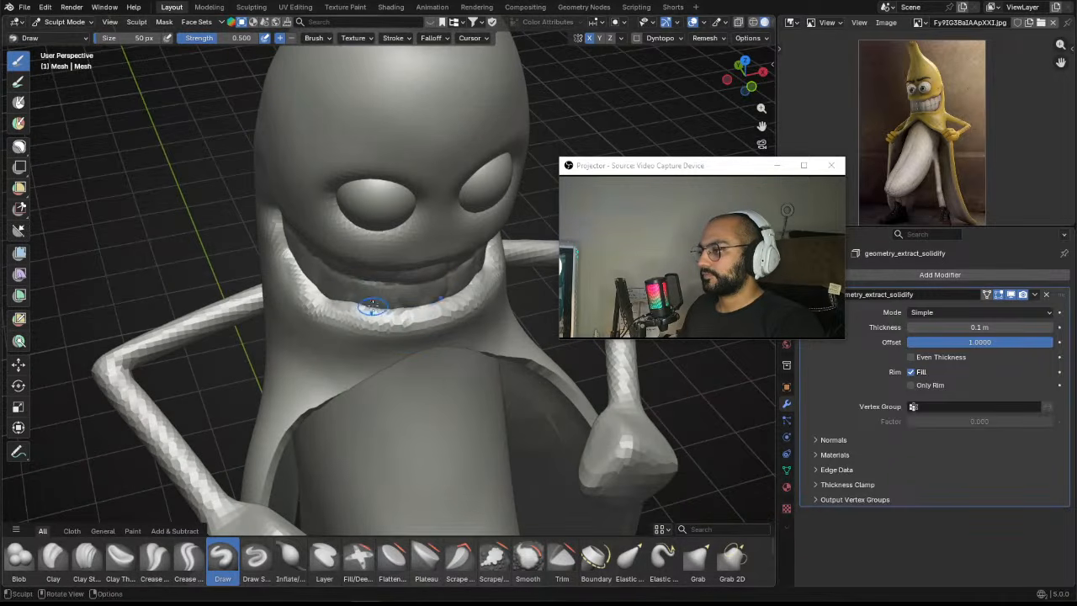
click(351, 310)
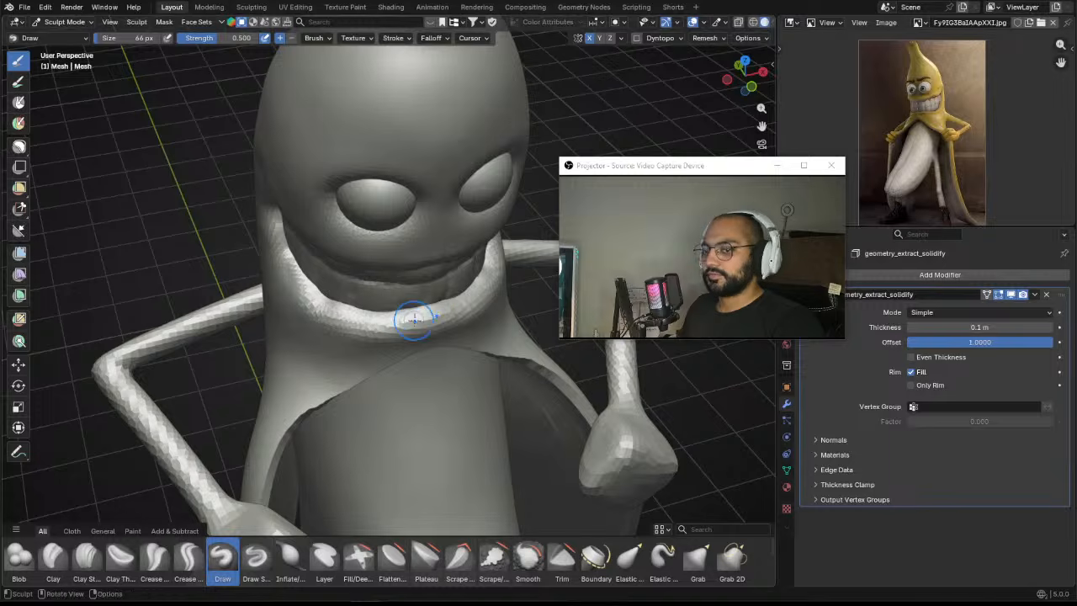
mouse_move(417, 316)
middle_down()
mouse_move(397, 305)
mouse_move(409, 289)
middle_up()
key(f)
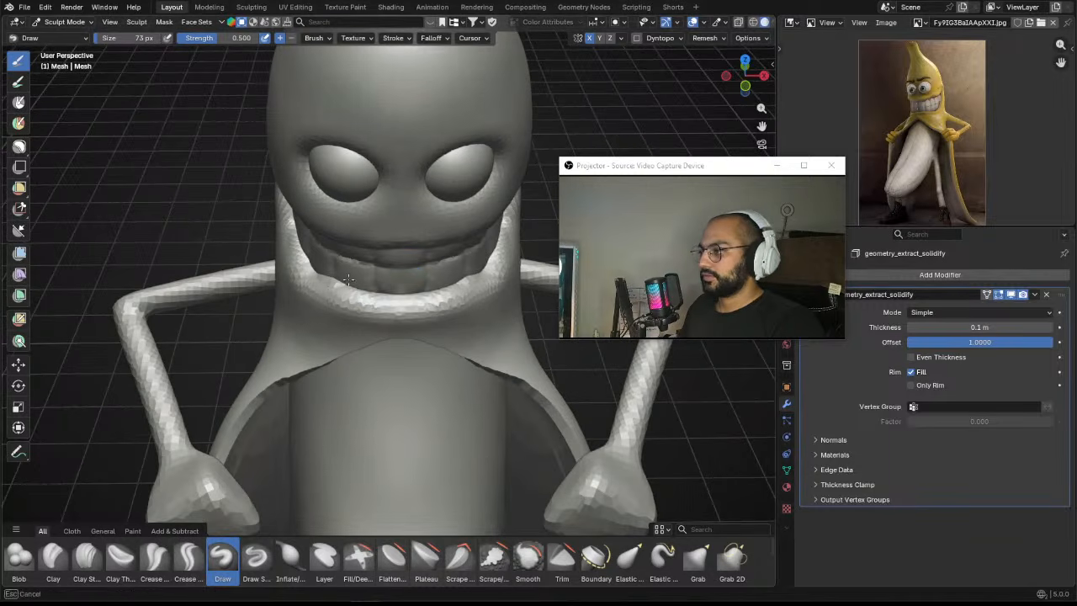
click(317, 280)
mouse_move(317, 280)
middle_down()
mouse_move(447, 218)
mouse_move(420, 297)
middle_up()
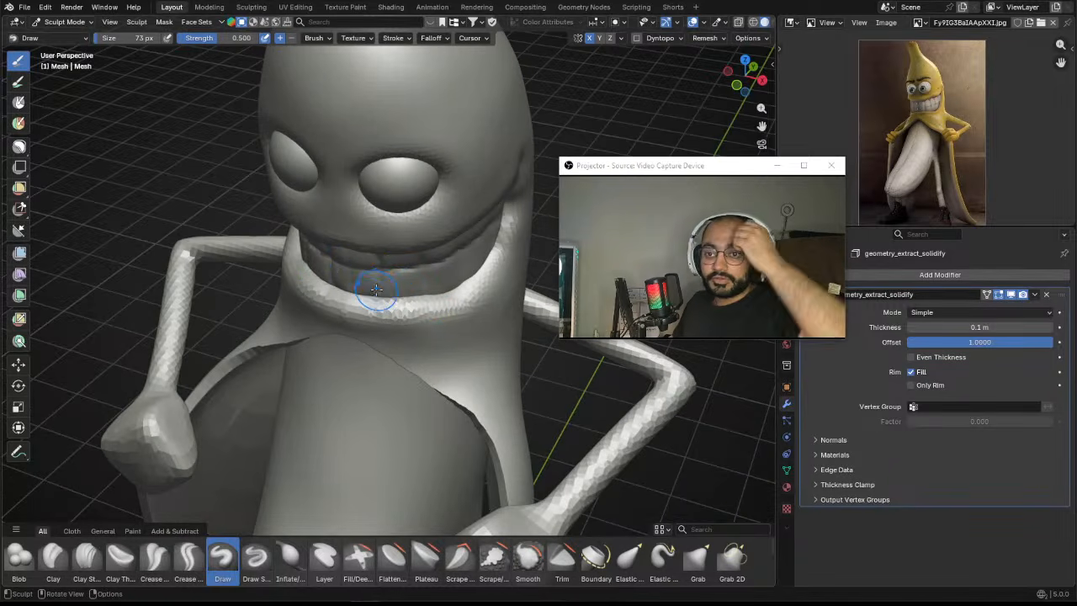
middle_drag(415, 239, 427, 240)
mouse_move(428, 277)
middle_down()
mouse_move(438, 290)
mouse_move(463, 257)
mouse_move(445, 241)
mouse_move(475, 253)
middle_up()
Step: Return the banana mesh to Object Mode and add a UV sphere to the scene
scroll(403, 253, down, 9)
scroll(445, 241, up, 2)
key(ctrl+Tab)
scroll(475, 252, up, 1)
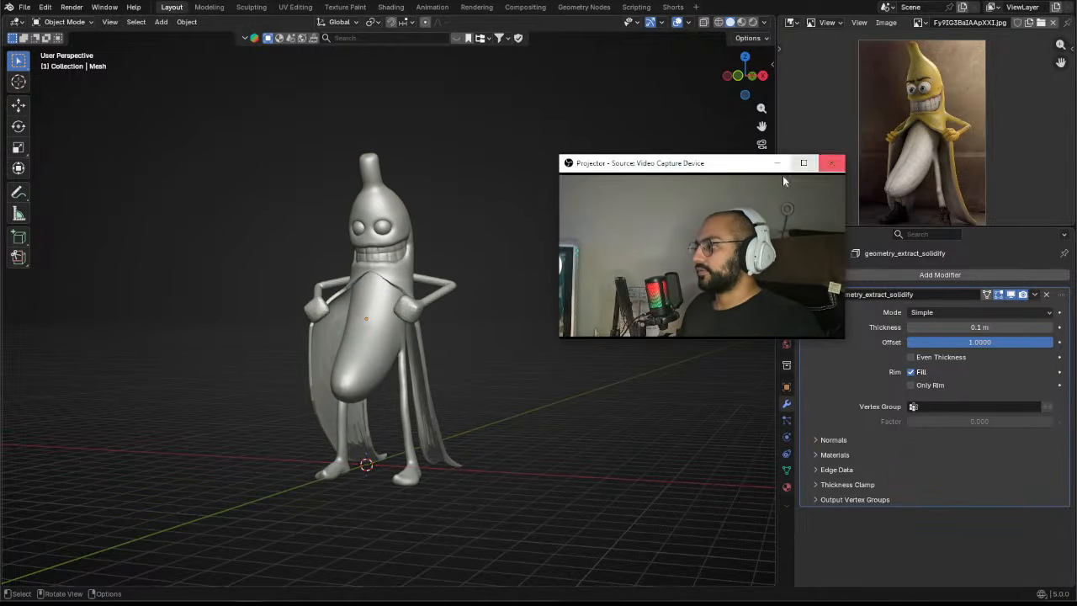
drag(725, 171, 947, 415)
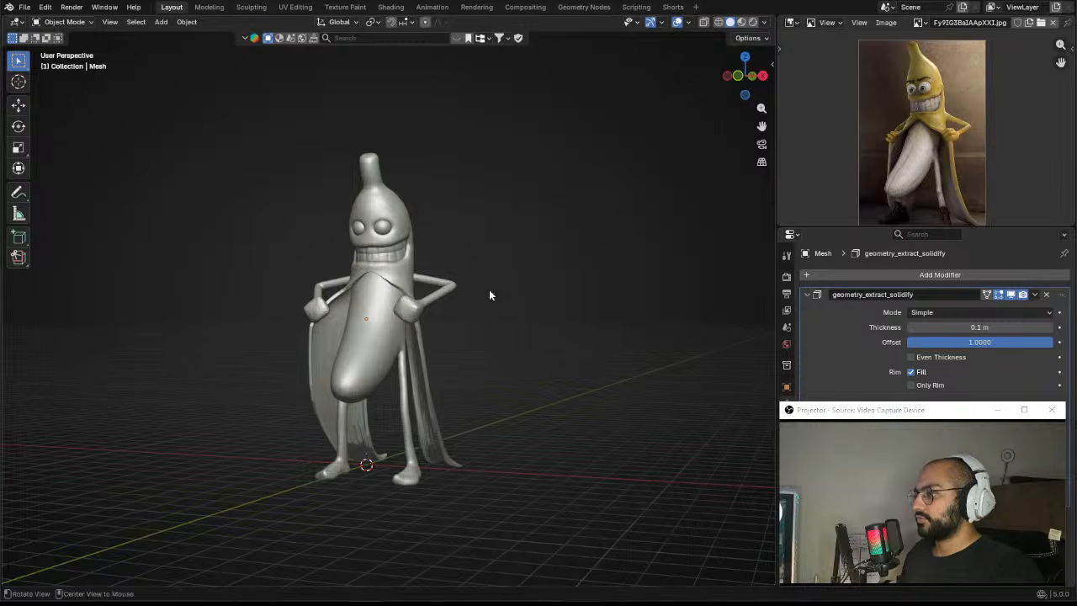
middle_drag(489, 295, 511, 255)
key(shift+a)
key(shift+a)
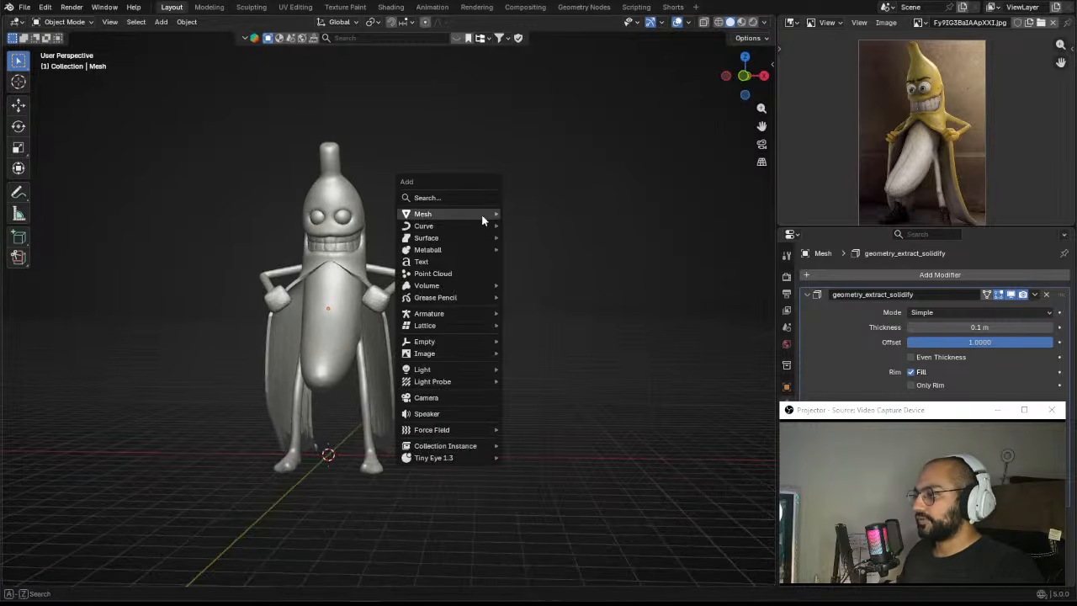
mouse_move(465, 217)
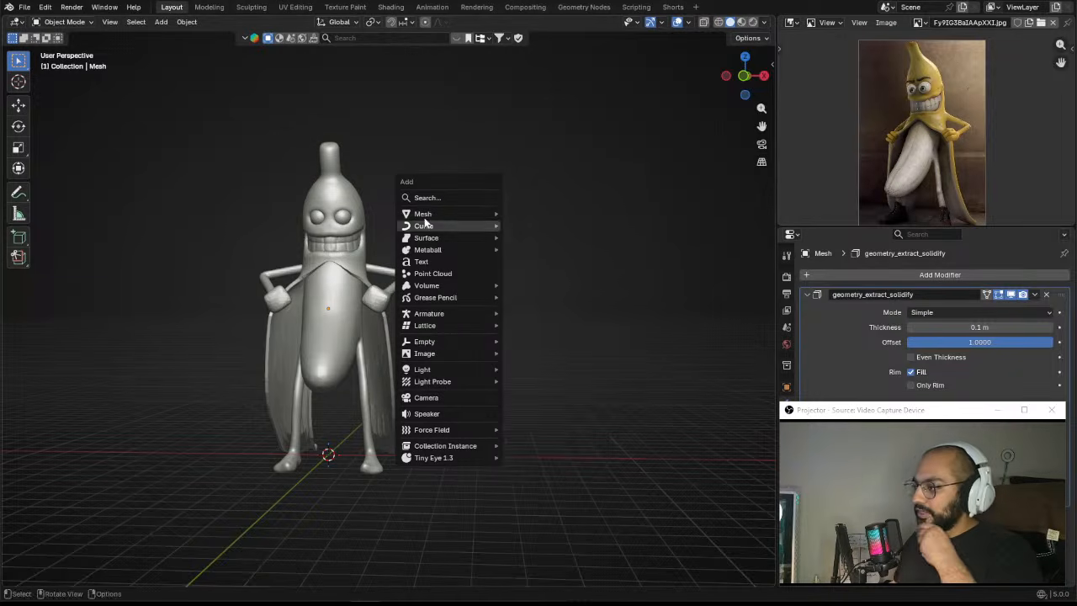
click(531, 250)
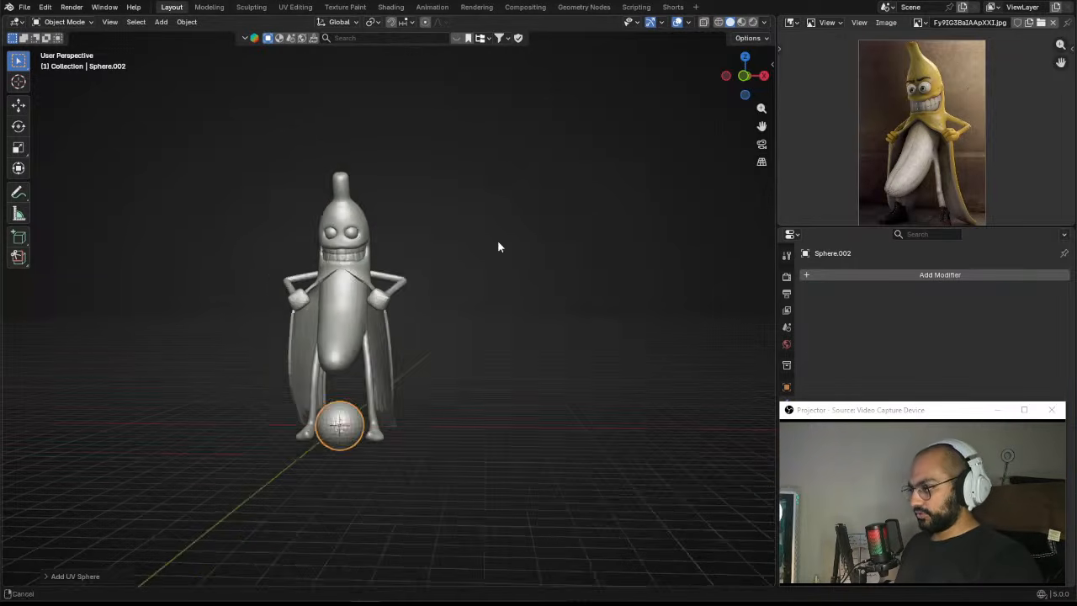
Step: Move the new sphere beside the banana character along the X axis and scale it up to almost four times its size
scroll(500, 243, down, 2)
key(g)
click(612, 181)
scroll(525, 227, up, 2)
key(g)
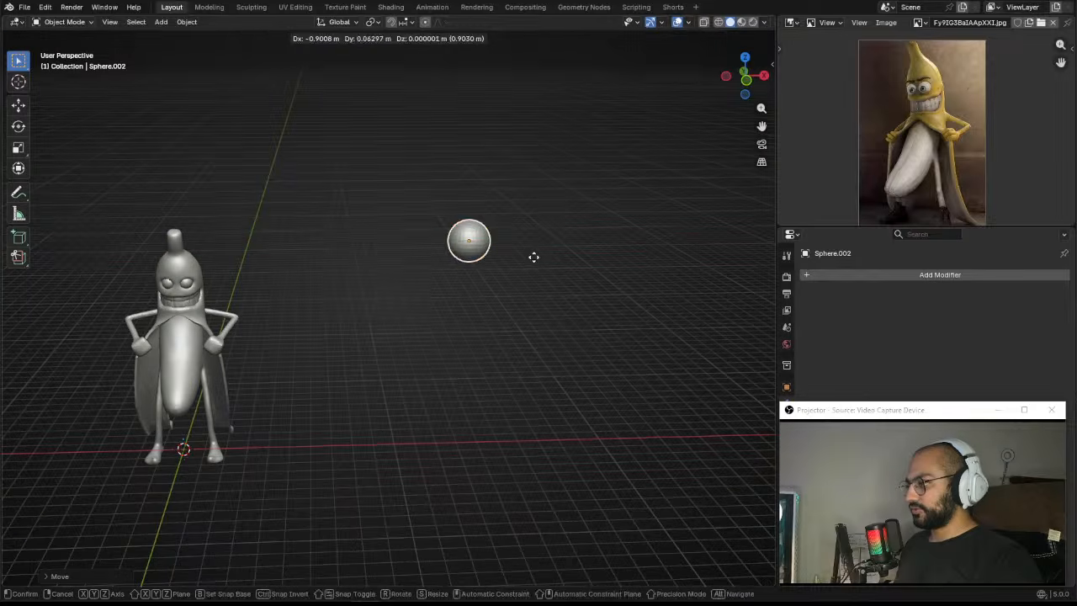
key(x)
click(464, 259)
key(s)
click(655, 251)
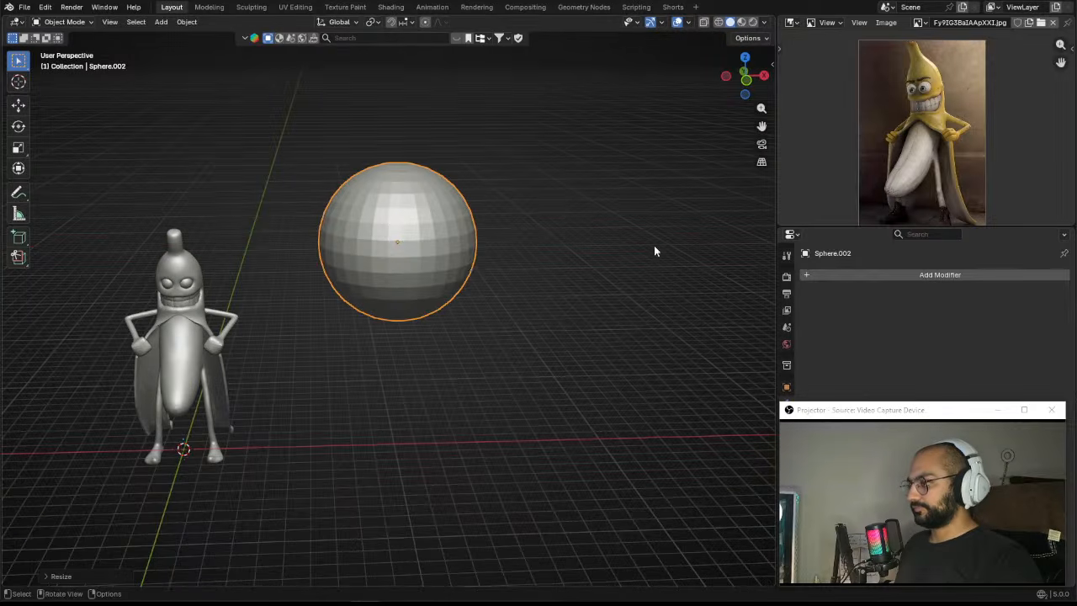
Step: Duplicate the large sphere along the X axis so that the two spheres stand side by side
key(shift+d)
key(x)
click(599, 223)
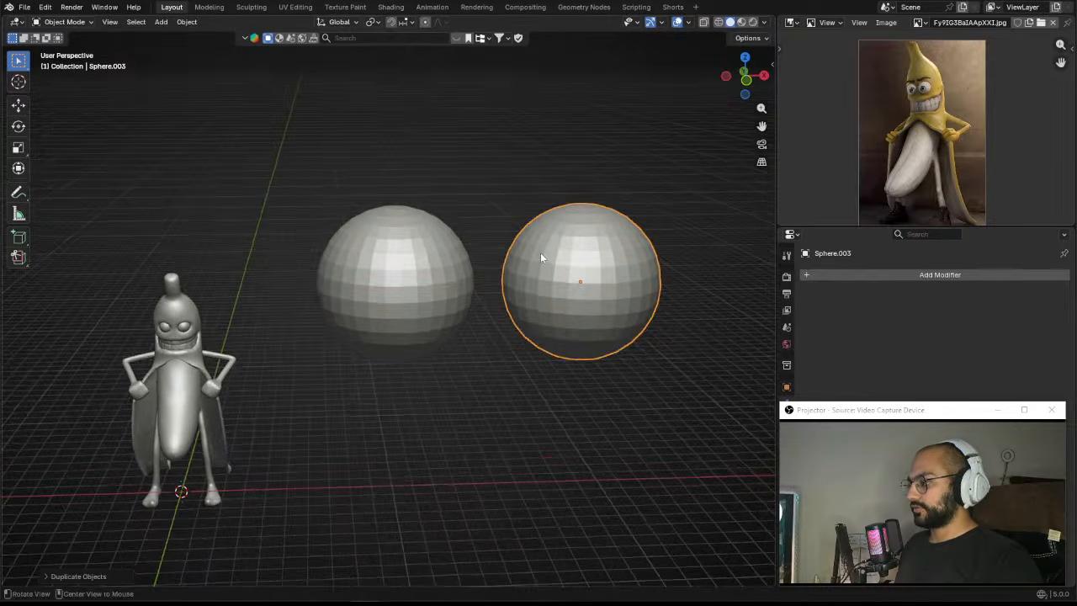
scroll(555, 218, up, 2)
shift+middle_drag(564, 190, 467, 220)
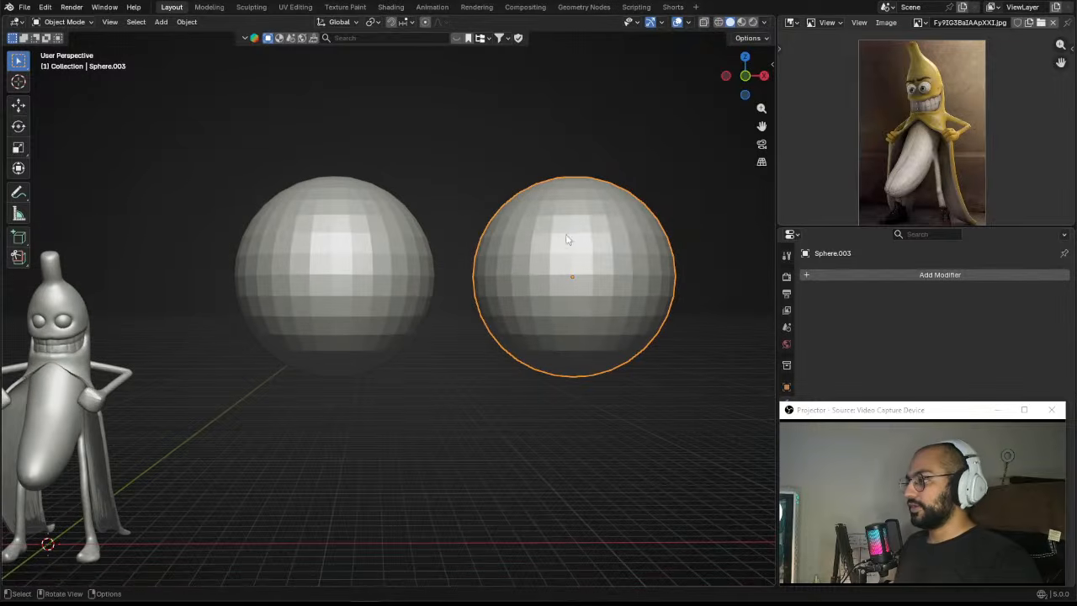
Step: Adjust the duplicated sphere's remesh voxel size in Sculpt Mode and save the file
key(ctrl+Tab)
key(f)
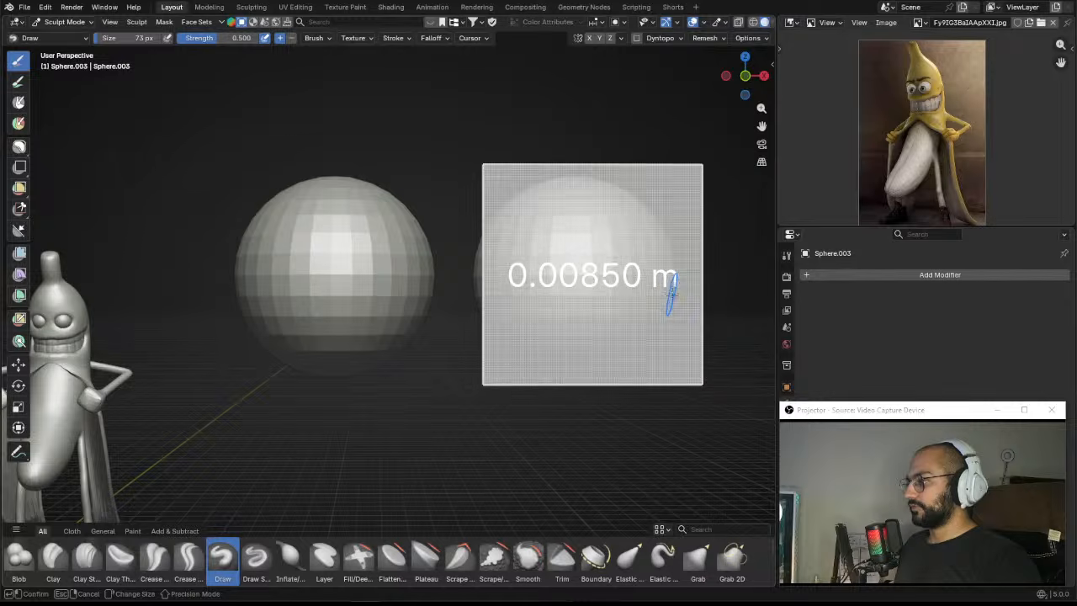
click(654, 297)
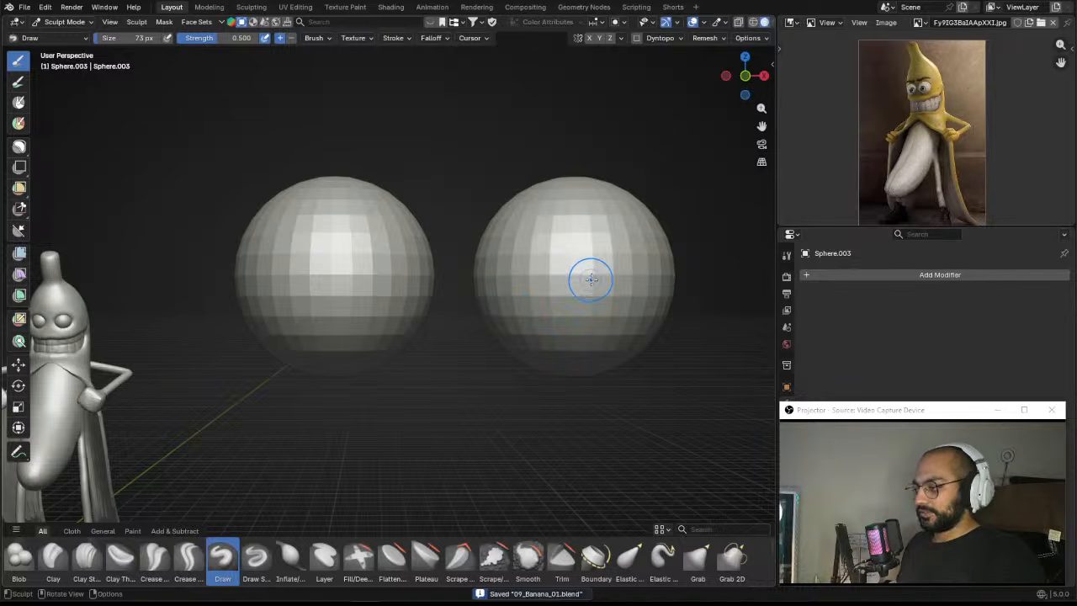
middle_drag(572, 266, 519, 296)
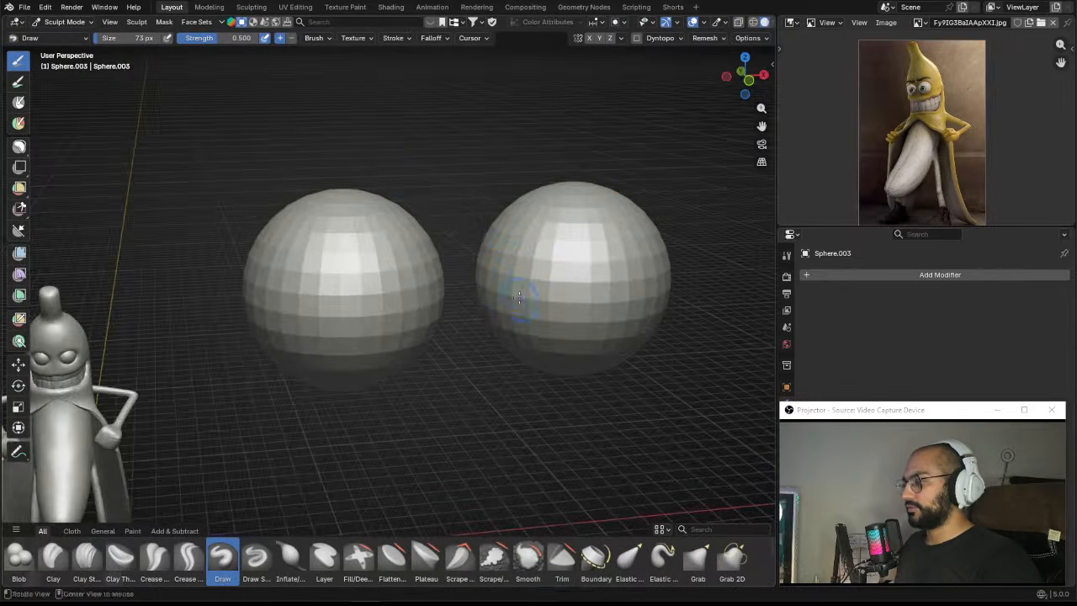
Step: Switch Grab-brush sculpting to the sphere nearer the banana and compare both spheres' mesh density with the wireframe overlay
key(g)
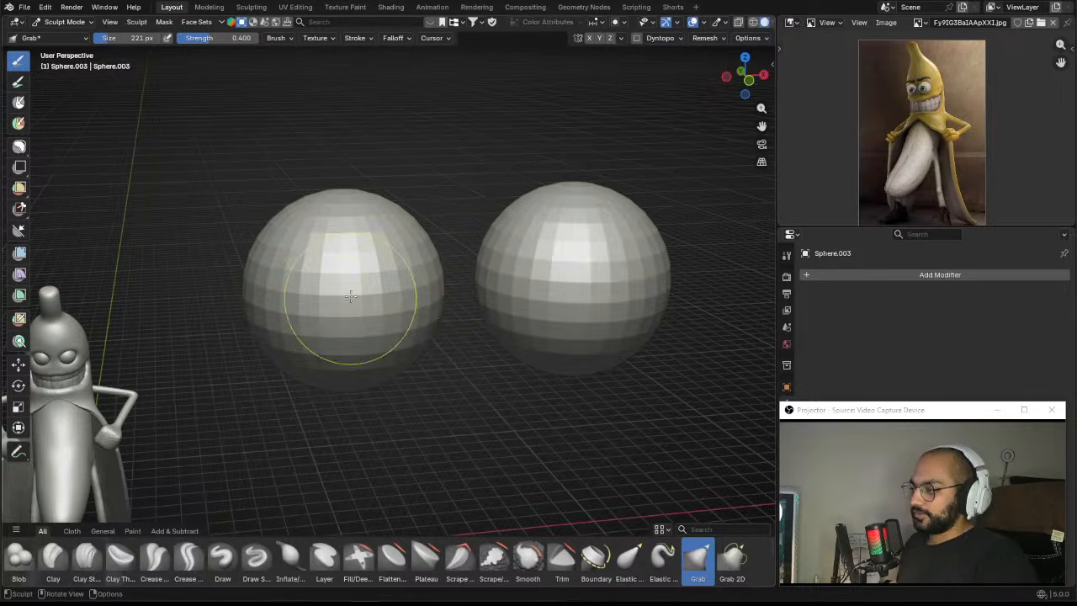
key(alt+q)
middle_drag(339, 312, 554, 105)
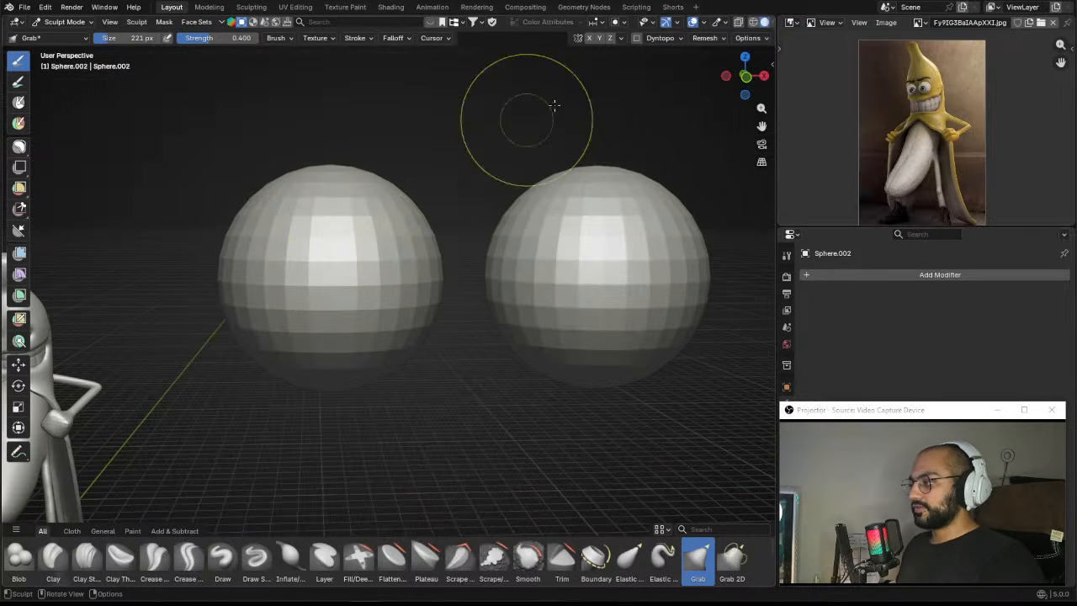
click(705, 23)
click(624, 224)
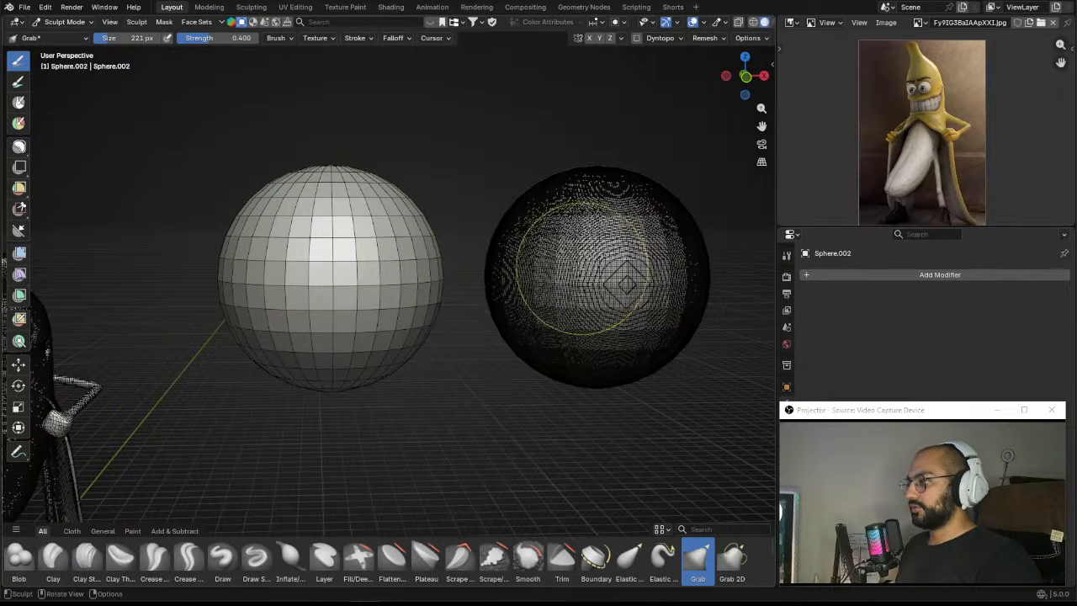
click(704, 23)
click(623, 226)
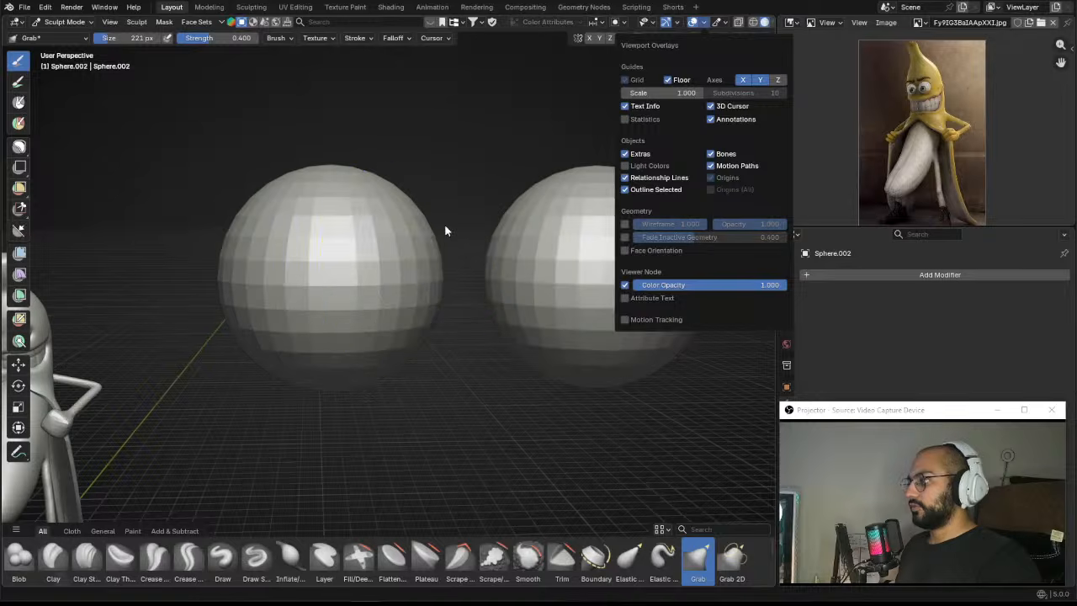
Step: Try smoothing the low-density sphere nearest the banana with sculpt strokes
scroll(414, 279, down, 3)
mouse_move(350, 328)
mouse_down()
mouse_move(352, 338)
mouse_move(340, 281)
mouse_move(352, 312)
mouse_up()
scroll(384, 291, up, 3)
mouse_move(385, 281)
middle_down()
mouse_move(464, 269)
mouse_move(390, 260)
mouse_move(327, 275)
middle_up()
Step: Switch sculpting to the dense sphere, enlarge the brush to 521 px and try smoothing its facets
key(alt+q)
scroll(457, 294, down, 2)
shift+middle_drag(457, 301, 393, 299)
scroll(412, 261, up, 2)
key(f)
mouse_move(418, 247)
middle_down()
mouse_move(411, 281)
mouse_move(424, 271)
mouse_move(423, 306)
middle_up()
click(441, 266)
middle_drag(423, 306, 419, 286)
drag(375, 309, 372, 311)
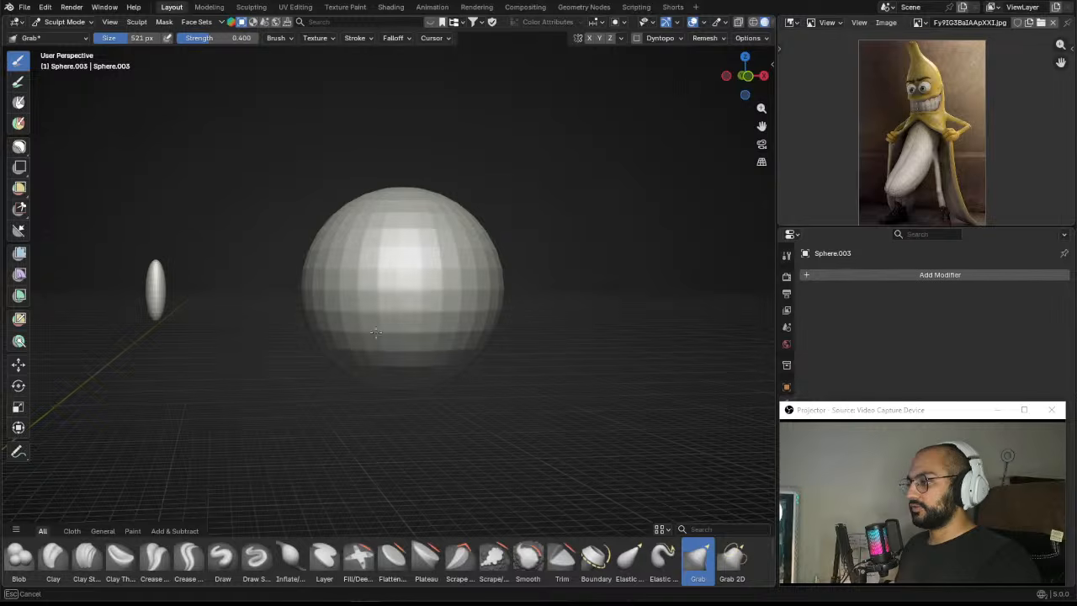
Step: Keep smoothing the dense sphere from several sides to soften its remaining facets
middle_drag(425, 315, 331, 301)
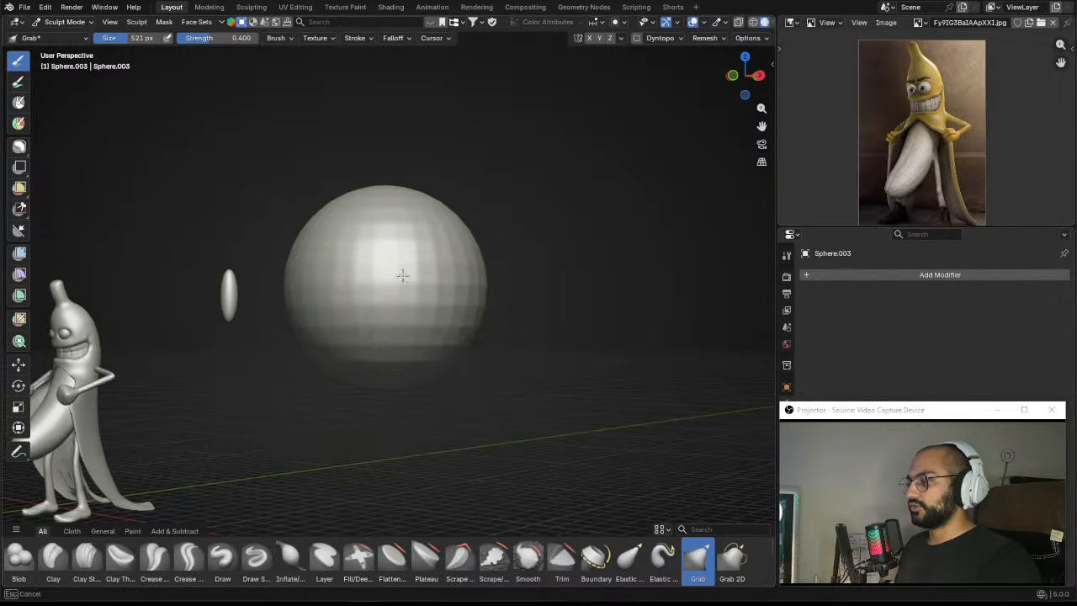
middle_drag(402, 275, 344, 243)
scroll(515, 311, up, 4)
scroll(374, 269, down, 4)
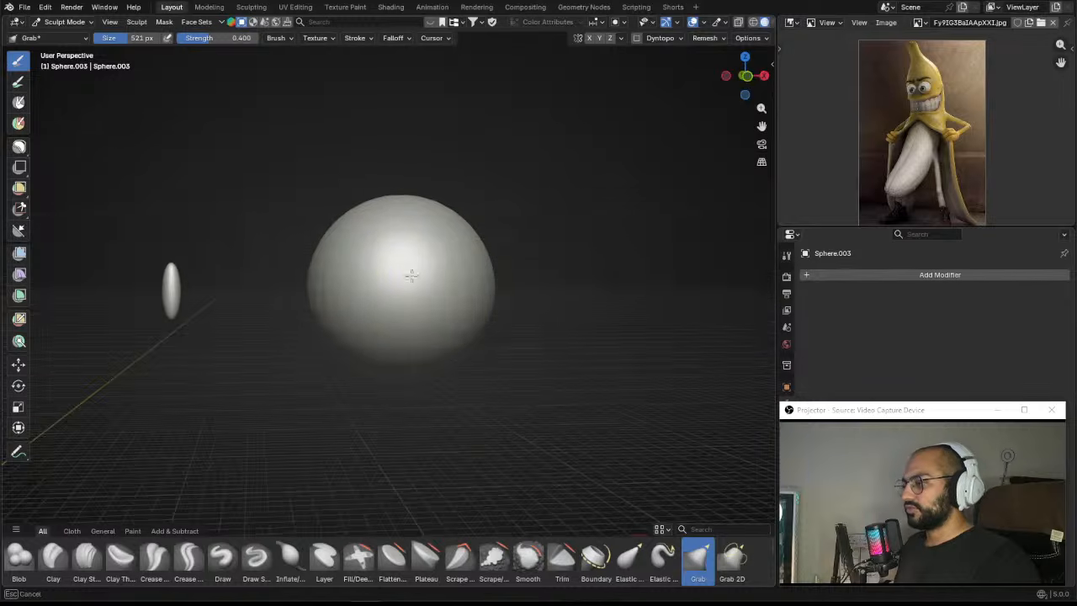
middle_drag(411, 275, 416, 347)
middle_drag(479, 315, 529, 337)
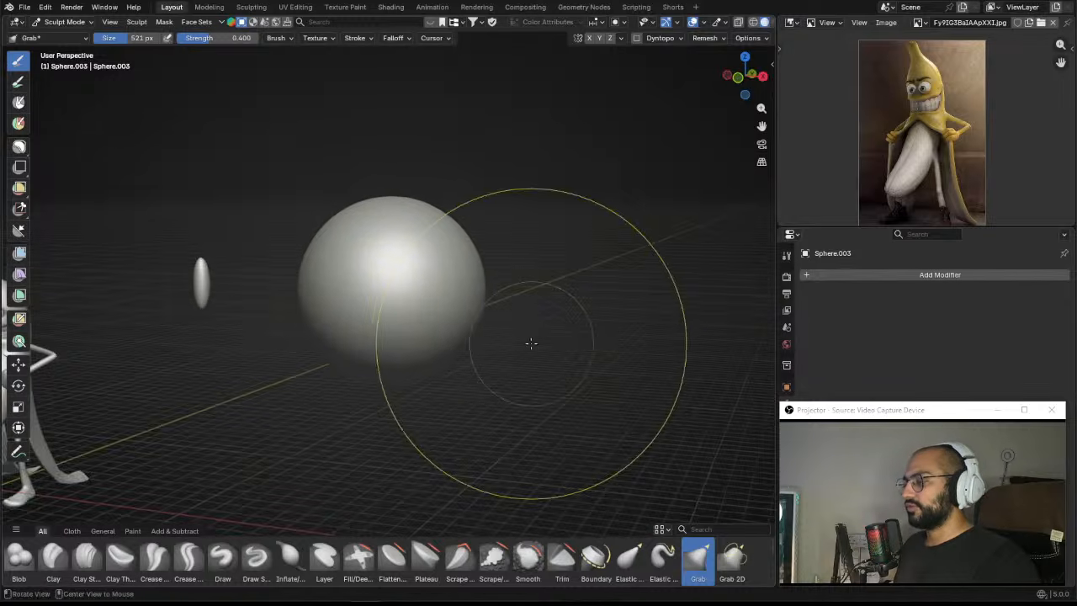
scroll(529, 336, up, 5)
Step: Undo the smoothing on the dense sphere and adjust its remesh voxel size
key(ctrl+r)
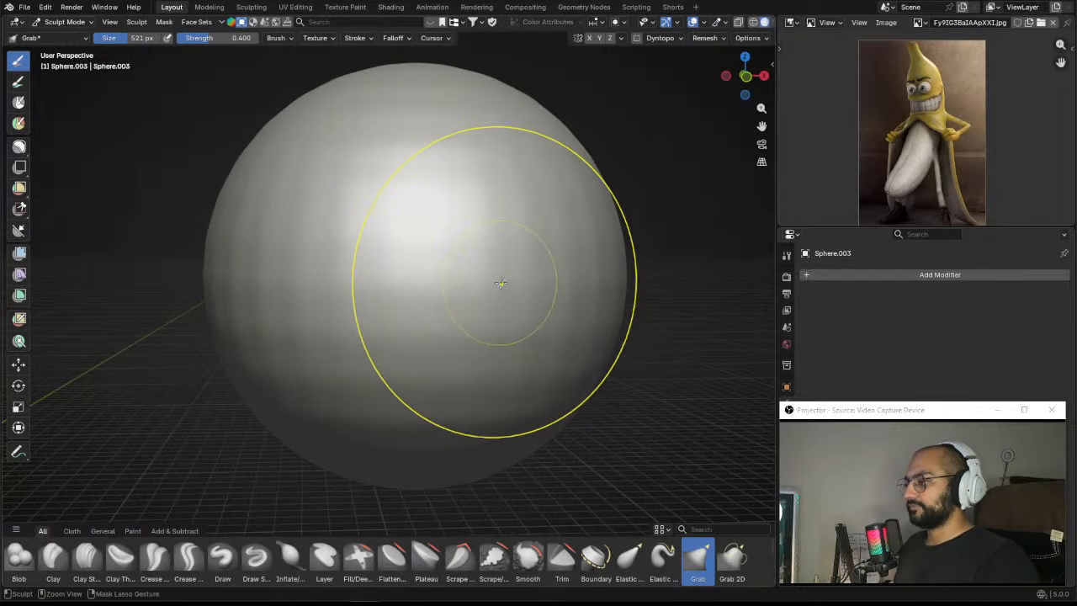
scroll(496, 286, down, 4)
key(ctrl+r)
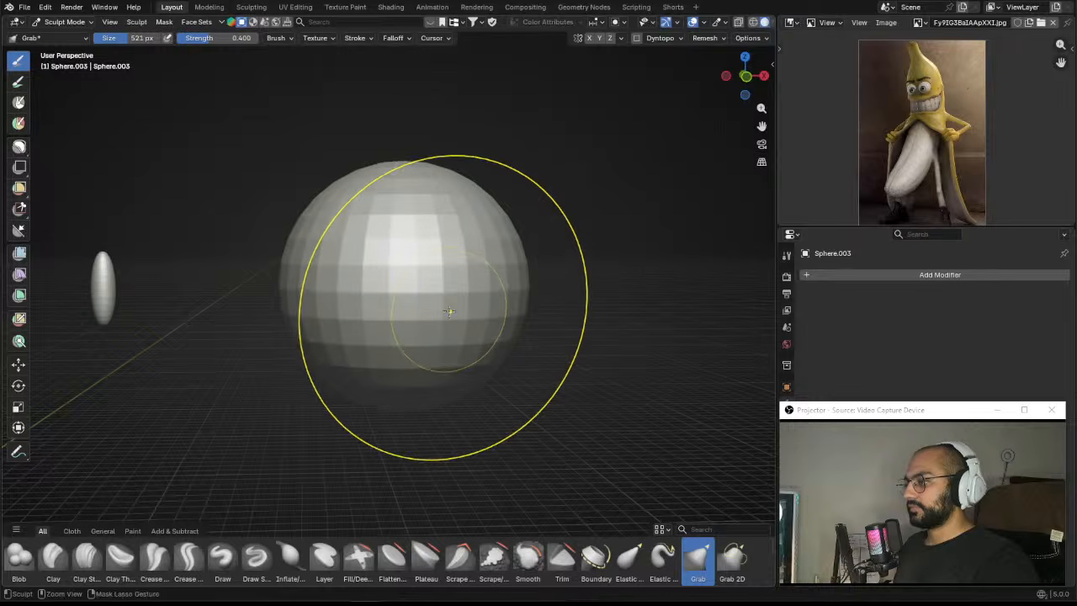
key(r)
click(454, 309)
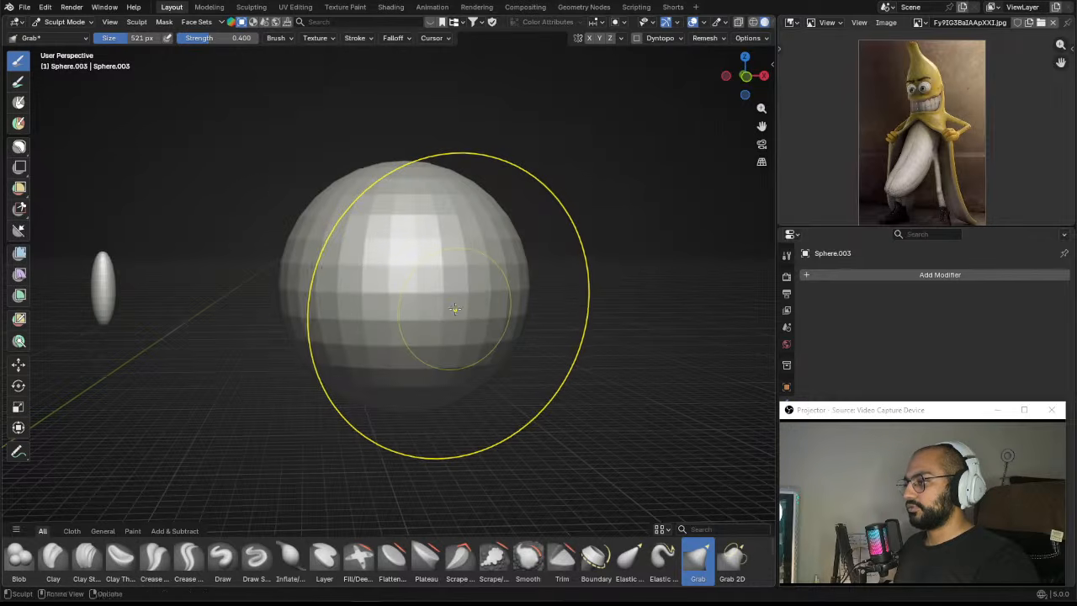
Step: Try smoothing the faceted dense sphere again, and undo the smoothing on both spheres
drag(421, 282, 420, 241)
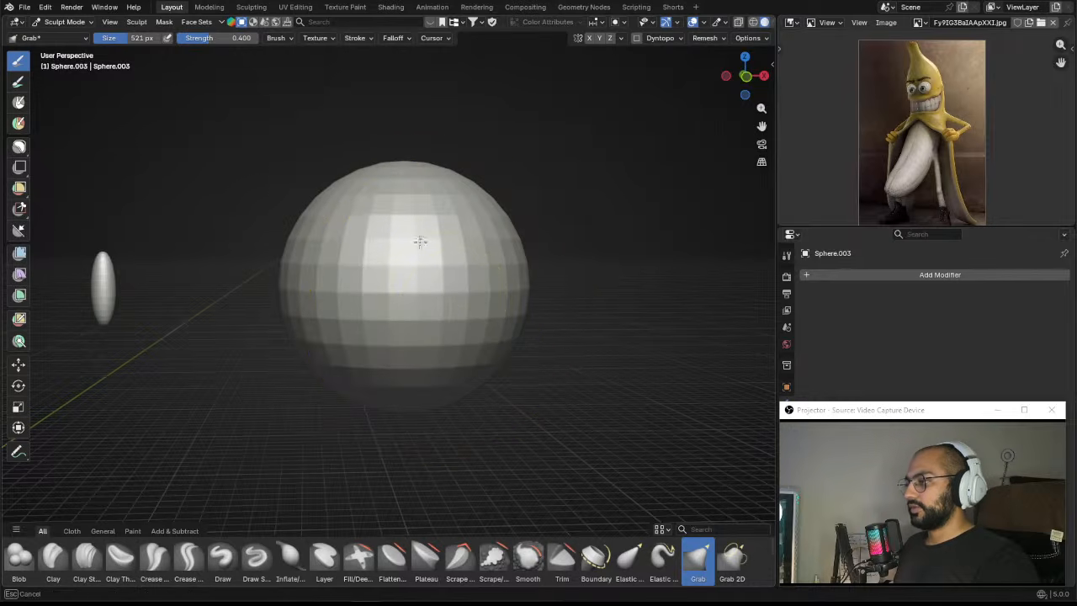
middle_drag(444, 274, 373, 226)
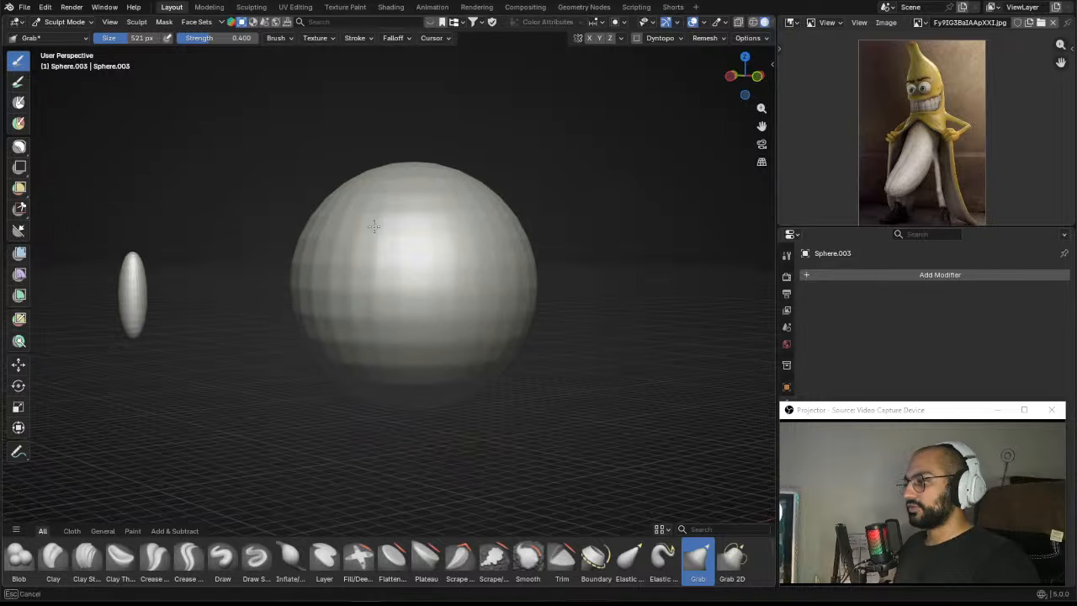
middle_drag(311, 302, 404, 328)
scroll(414, 320, down, 3)
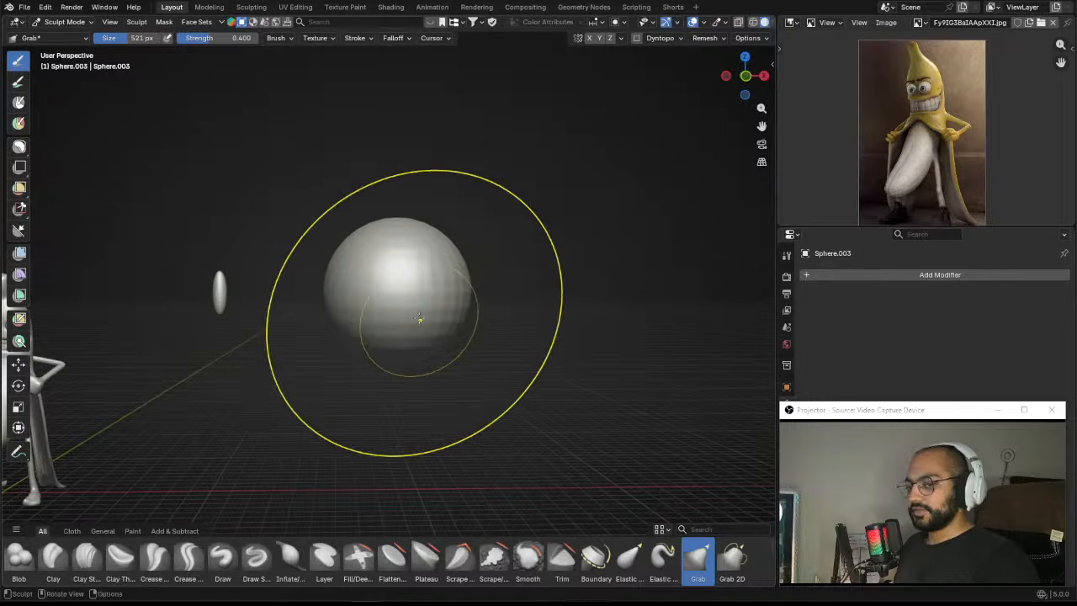
key(ctrl+z)
key(ctrl+z)
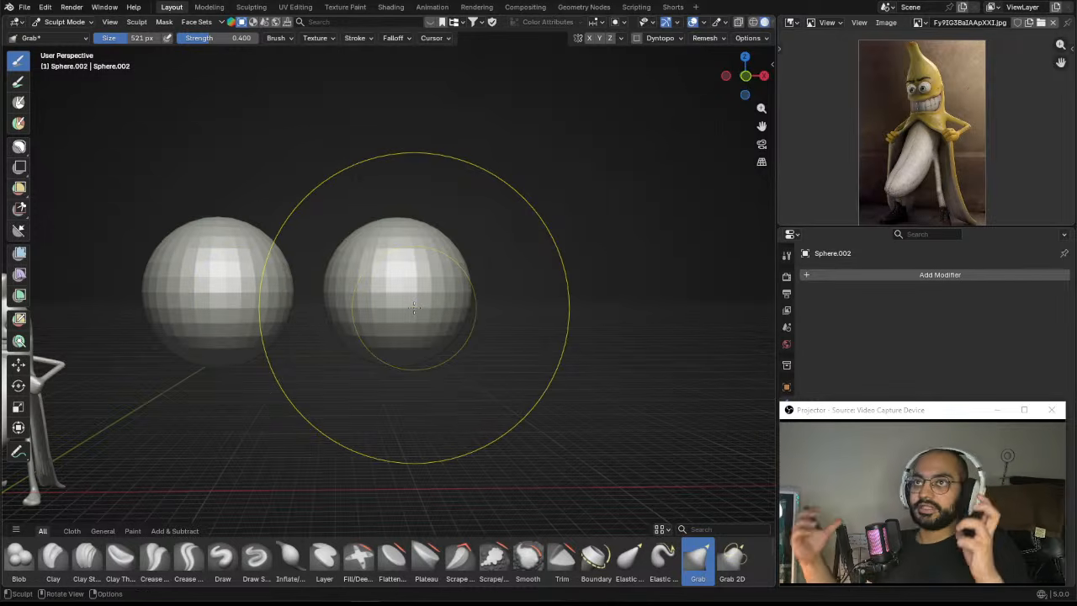
Step: Sketch annotation lines over the front faces of the sphere nearer the banana to illustrate its polygon grid
ctrl+middle_drag(314, 349, 380, 274)
shift+middle_drag(271, 236, 367, 249)
ctrl+middle_drag(366, 249, 365, 274)
scroll(365, 274, up, 2)
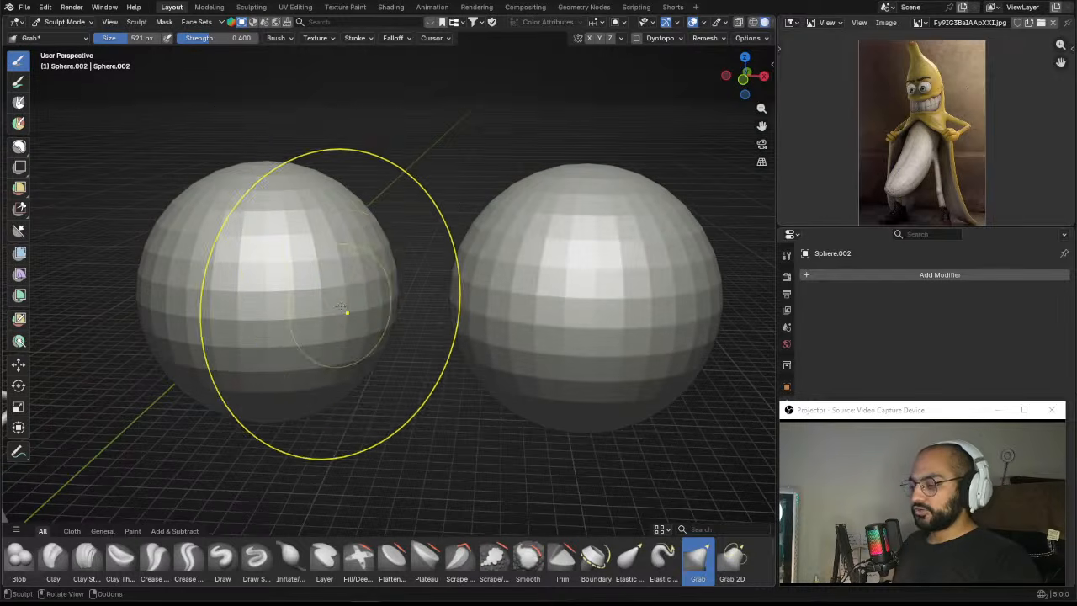
middle_drag(348, 312, 336, 306)
mouse_move(277, 209)
mouse_down()
mouse_move(272, 278)
mouse_move(299, 262)
mouse_move(280, 278)
mouse_move(300, 280)
mouse_move(297, 244)
mouse_move(319, 301)
mouse_move(308, 301)
mouse_move(329, 298)
mouse_move(305, 303)
mouse_move(329, 308)
mouse_up()
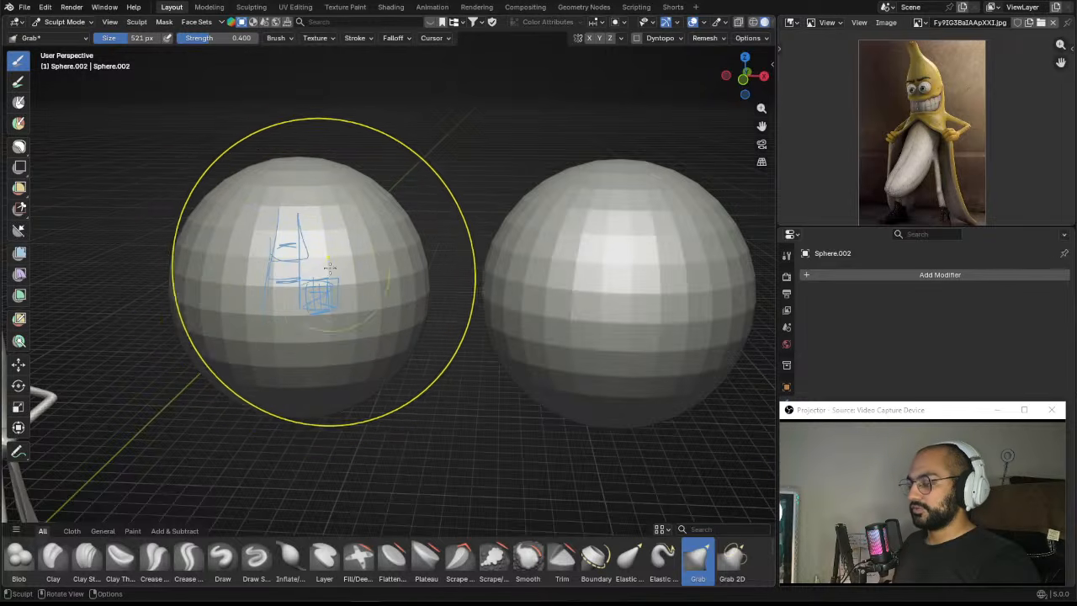
mouse_move(312, 259)
mouse_down()
mouse_move(334, 269)
mouse_move(332, 256)
mouse_up()
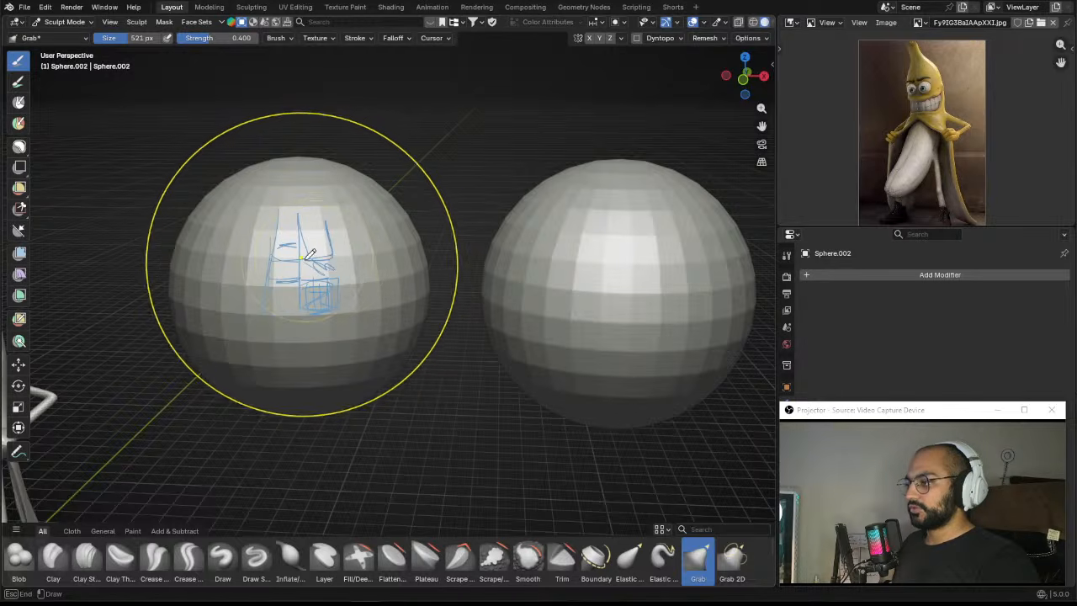
Step: Put the annotated sphere in Object Mode and clear the annotation strokes from its surface
scroll(352, 246, down, 3)
key(ctrl+Tab)
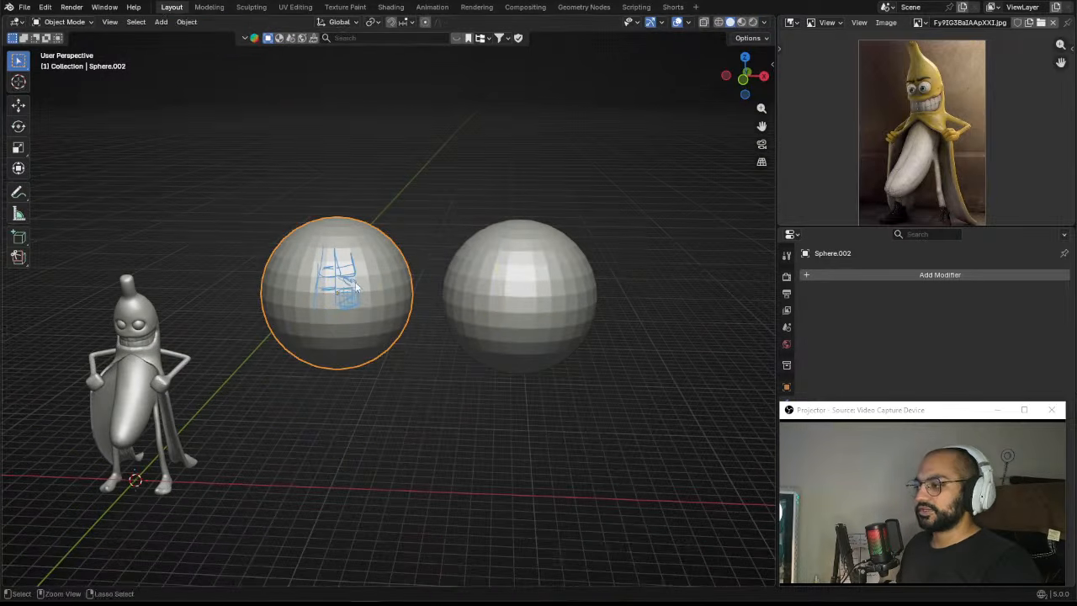
key(x)
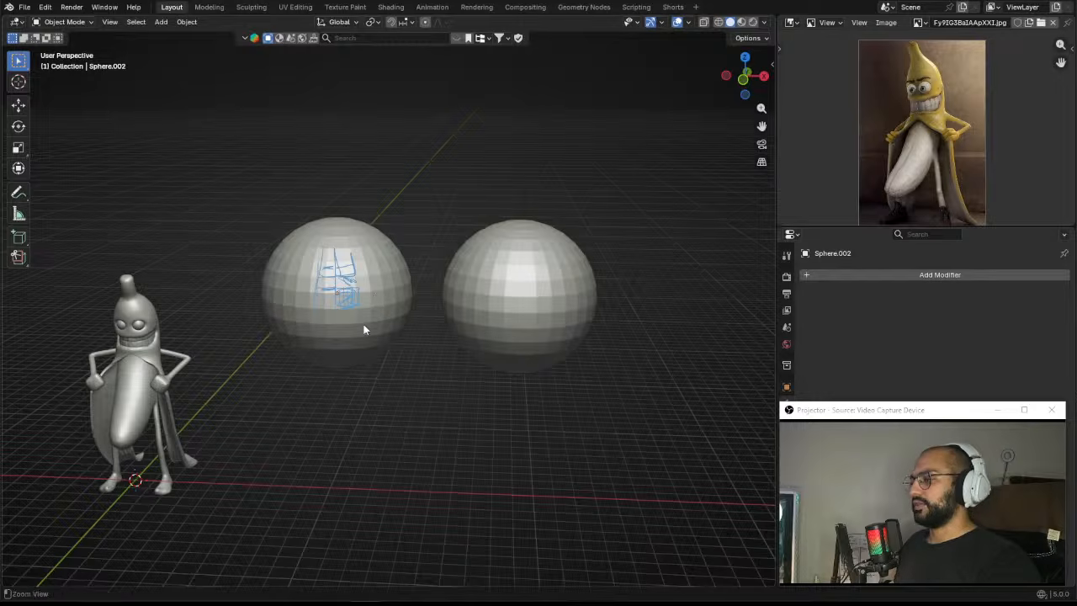
scroll(355, 283, up, 2)
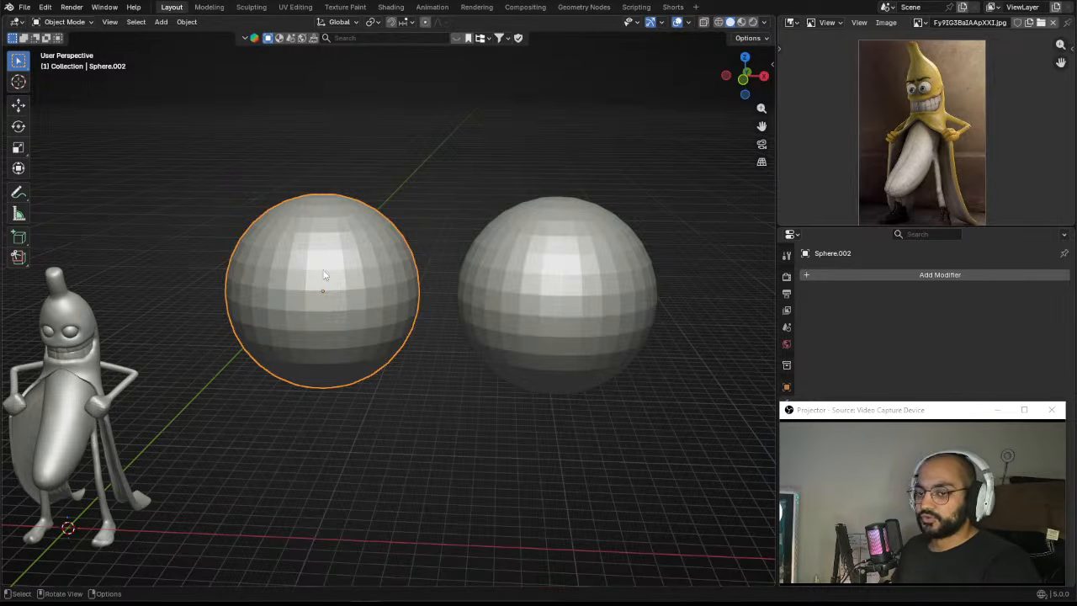
mouse_move(402, 239)
middle_down()
mouse_move(396, 356)
mouse_move(457, 264)
mouse_move(377, 240)
middle_up()
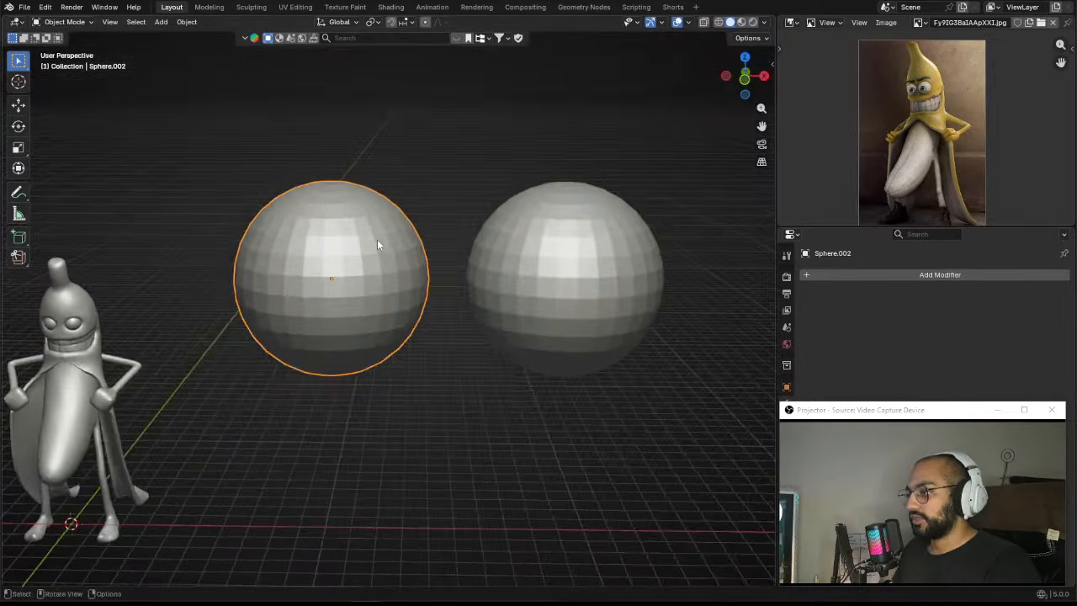
Step: Return the low-density sphere to Sculpt Mode and stretch it upward into a tall form with a Grab brush of about 400 px
key(ctrl+Tab)
alt+drag(358, 297, 423, 231)
mouse_move(405, 268)
alt+mouse_down()
mouse_move(425, 192)
mouse_move(404, 346)
alt+mouse_up()
key(f)
click(412, 206)
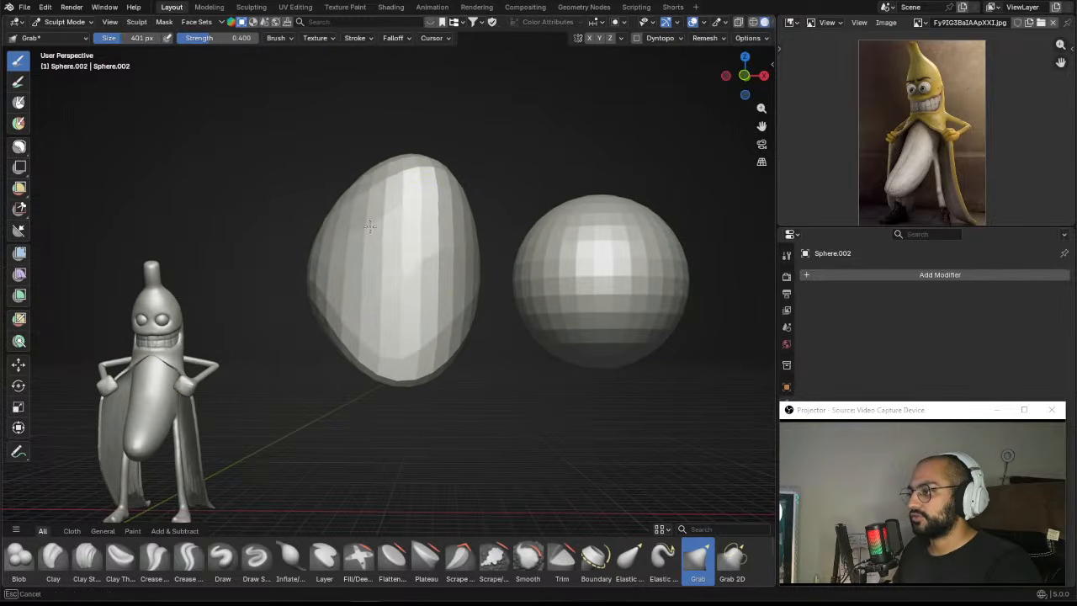
mouse_move(371, 244)
mouse_down()
mouse_move(381, 164)
mouse_move(411, 86)
mouse_up()
drag(366, 172, 373, 135)
mouse_move(376, 244)
alt+mouse_down()
mouse_move(481, 257)
mouse_move(447, 250)
alt+mouse_up()
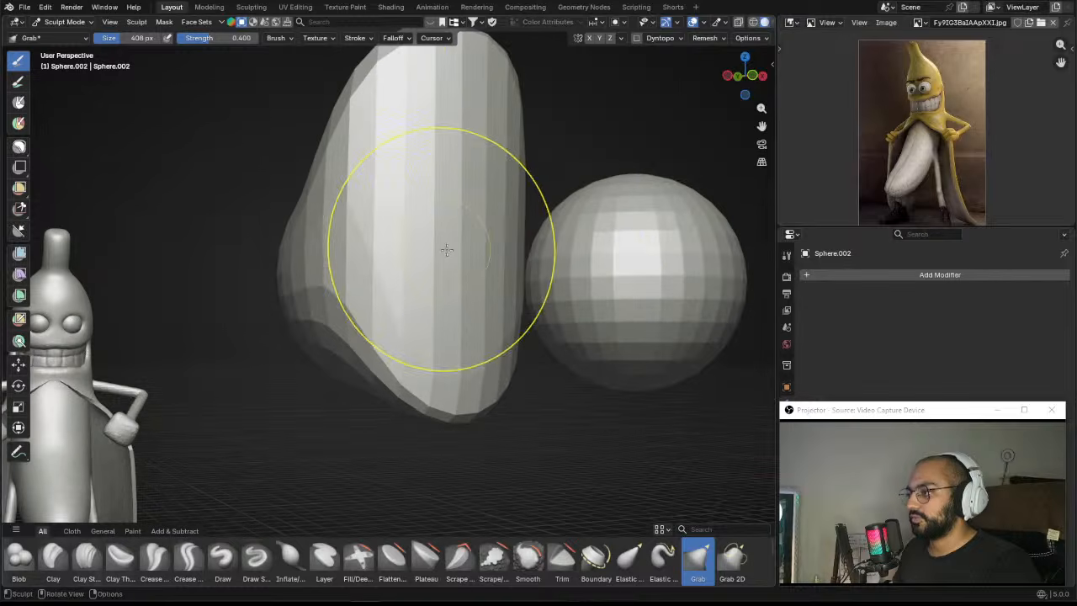
Step: Turn on the wireframe overlay to expose the stretched faces and select the Draw brush
click(677, 23)
click(625, 224)
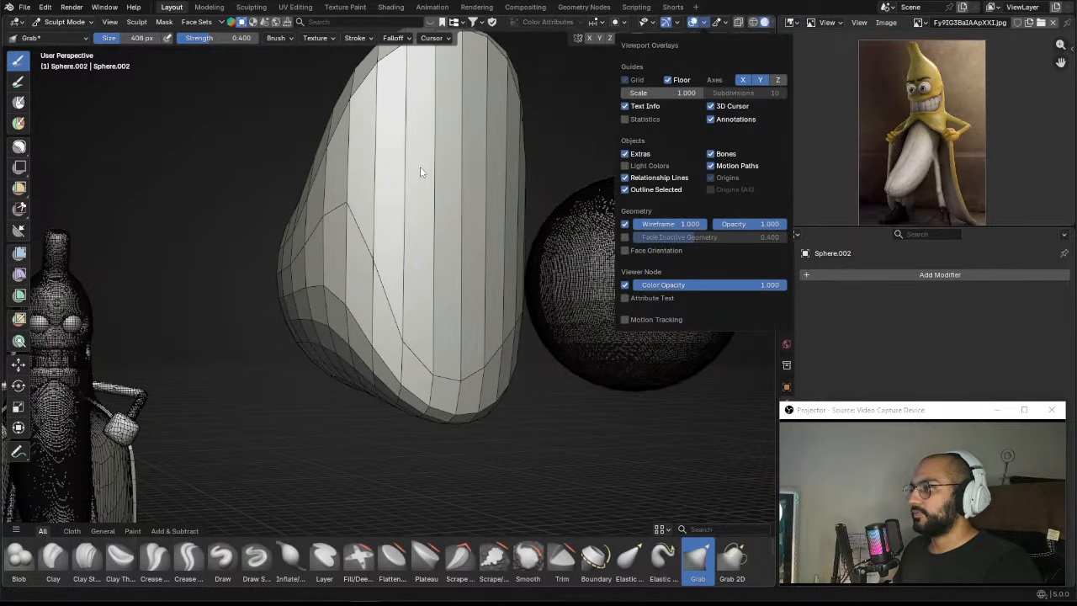
alt+drag(352, 251, 315, 284)
key(f)
click(316, 284)
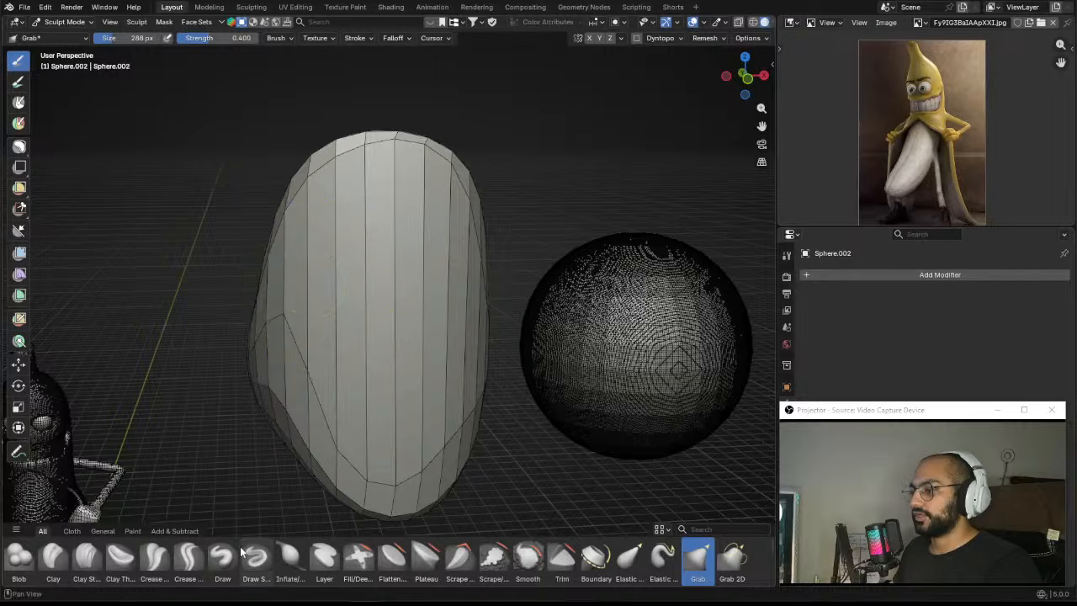
click(223, 555)
alt+drag(370, 362, 383, 351)
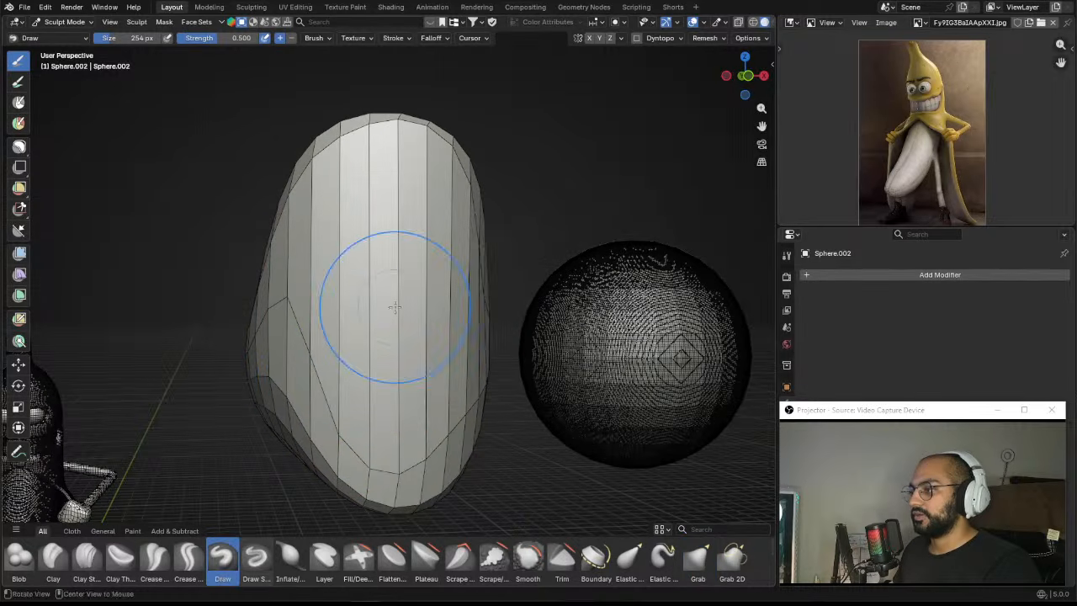
mouse_move(395, 307)
alt+mouse_down()
mouse_move(440, 301)
mouse_move(414, 315)
alt+mouse_up()
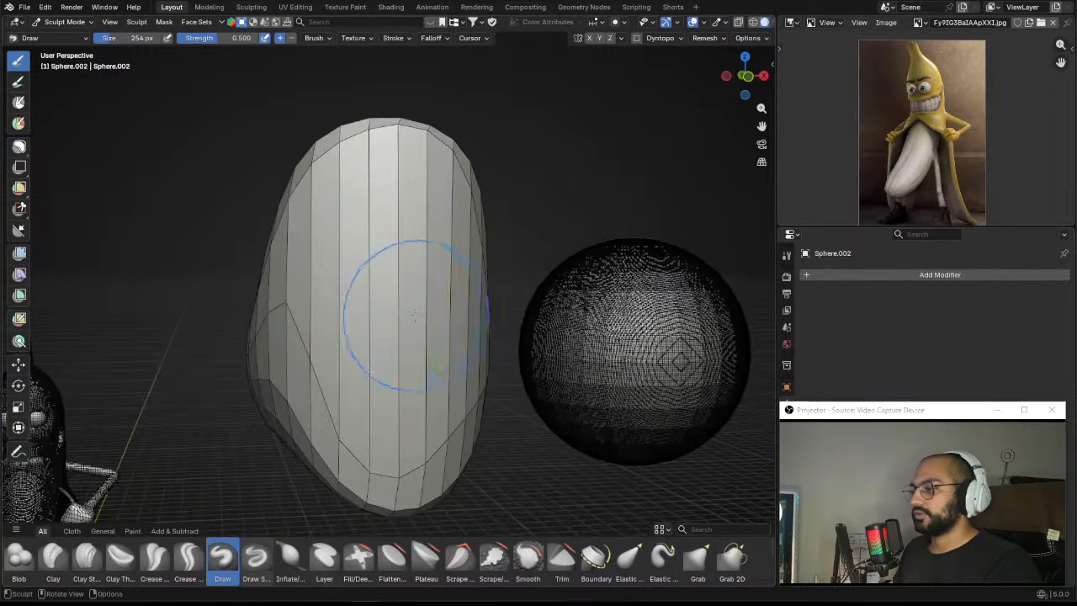
Step: Set the stretched sphere's voxel size to 0.157 m and remesh it
key(r)
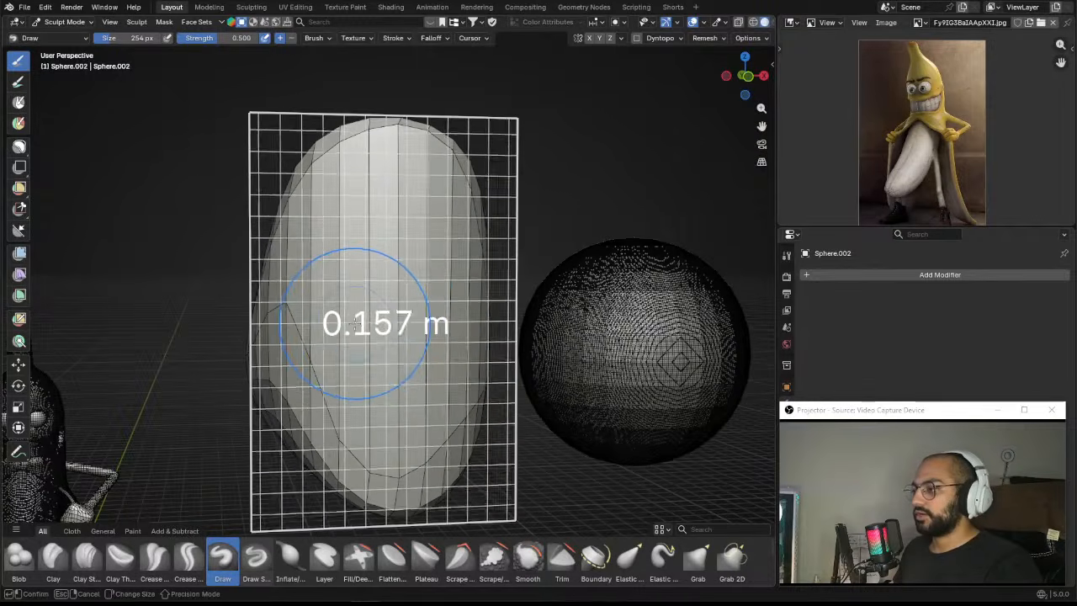
click(356, 322)
mouse_move(381, 307)
shift+middle_down()
mouse_move(368, 290)
mouse_move(394, 300)
shift+middle_up()
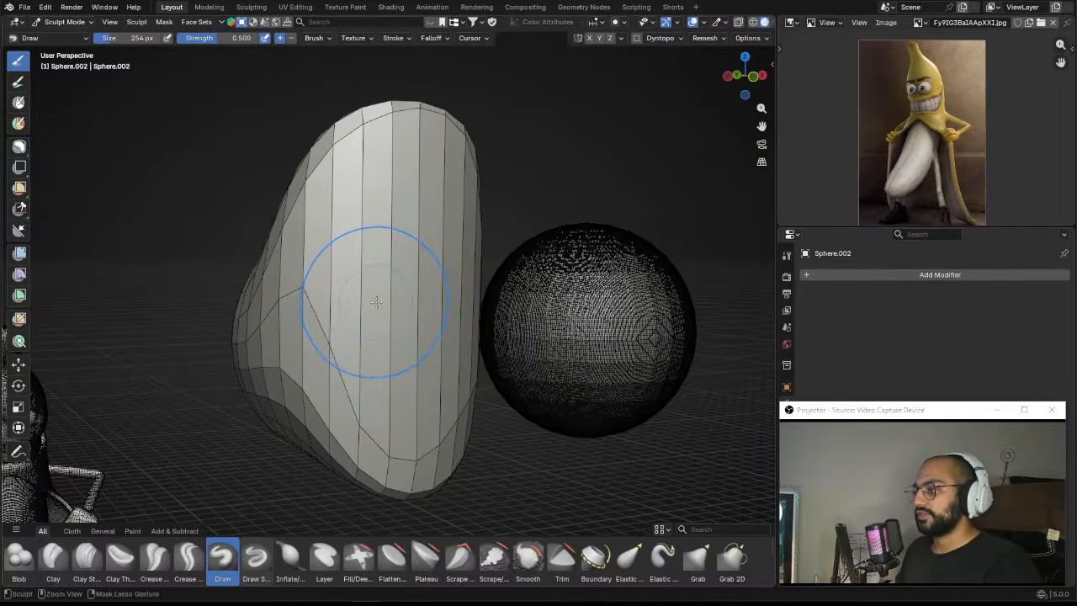
key(ctrl+r)
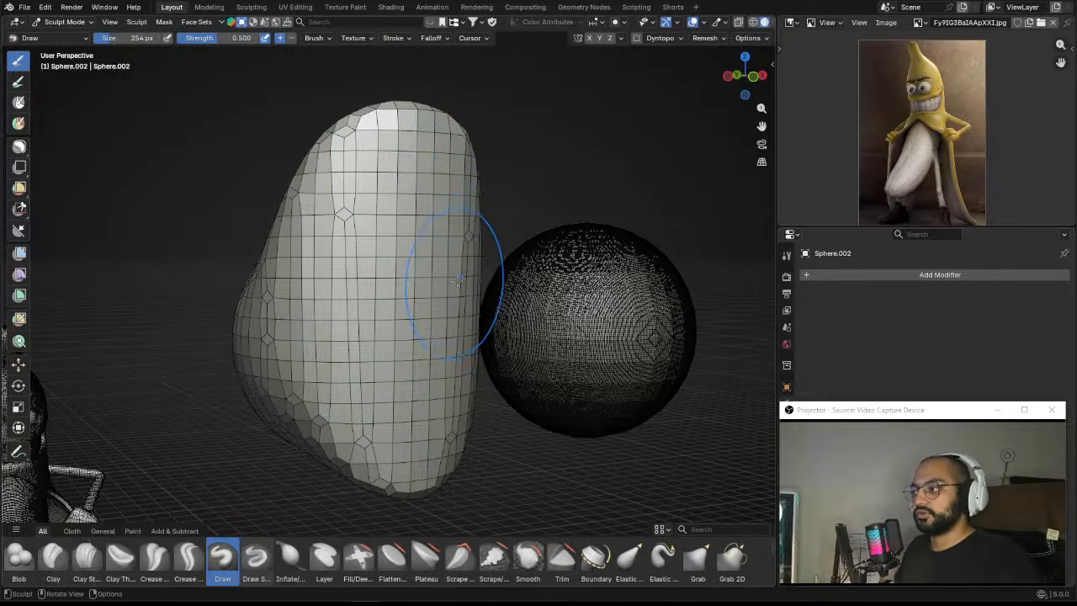
Step: Carve a horizontal groove across the middle of the remeshed form with inverted Draw strokes
middle_drag(460, 267, 447, 265)
ctrl+drag(442, 274, 345, 283)
middle_drag(407, 285, 378, 284)
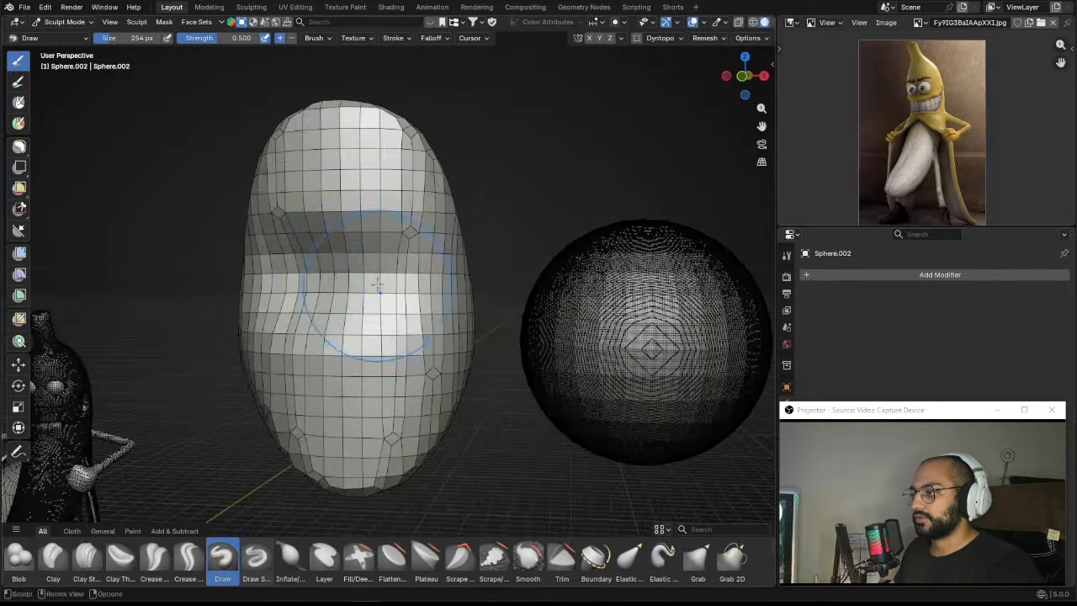
mouse_move(378, 284)
ctrl+mouse_down()
mouse_move(445, 283)
mouse_move(433, 281)
ctrl+mouse_up()
mouse_move(433, 281)
middle_down()
mouse_move(480, 269)
mouse_move(496, 291)
middle_up()
Step: Switch the stretched low-density sphere to Object Mode and add a Subdivision Surface modifier to it
key(ctrl+Tab)
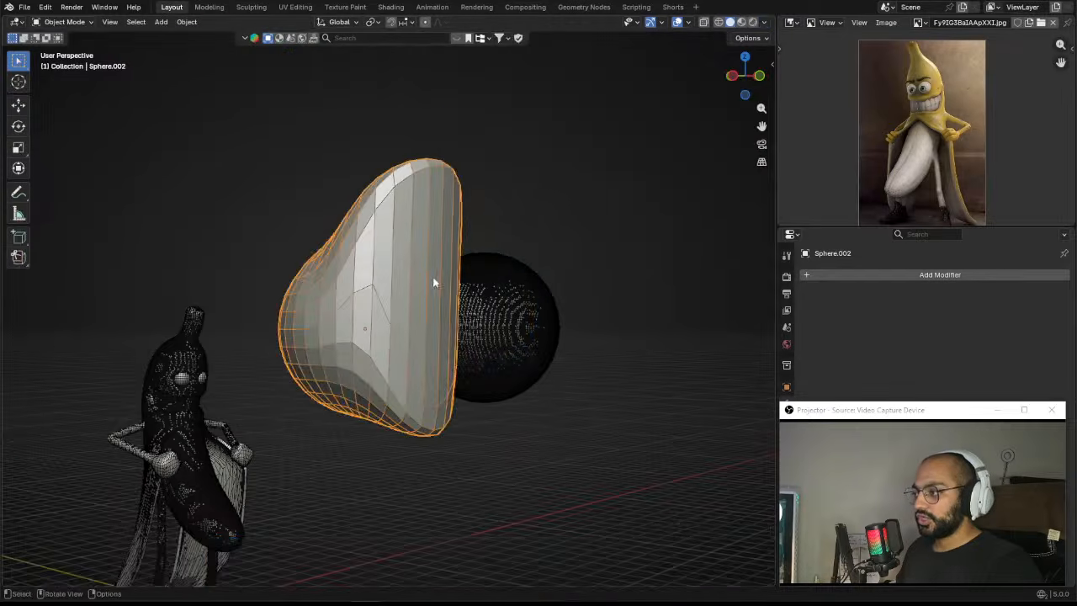
ctrl+middle_drag(434, 280, 430, 251)
click(548, 201)
ctrl+middle_drag(548, 201, 534, 189)
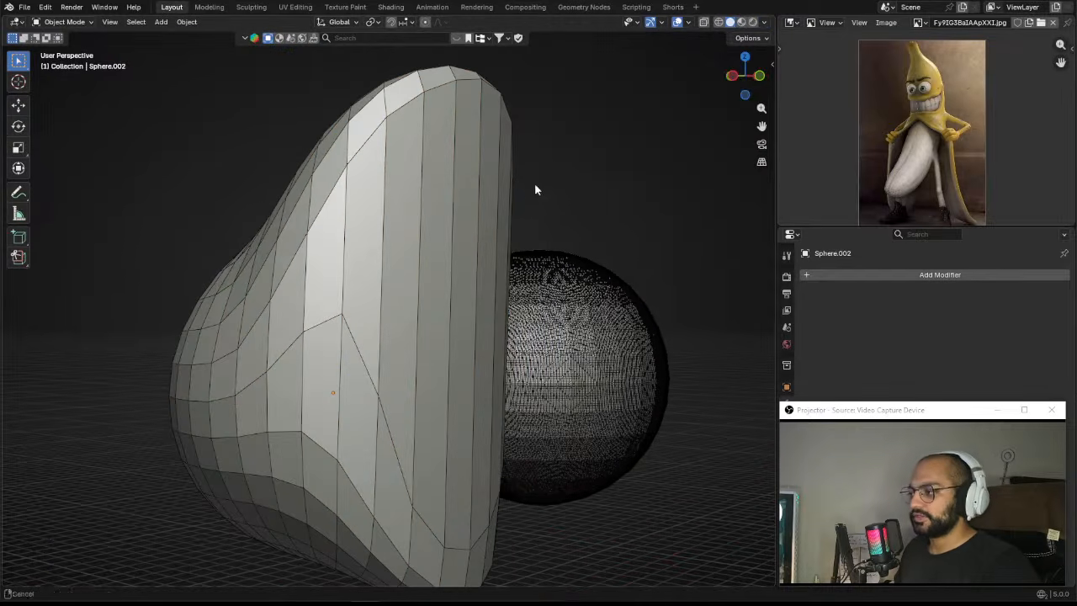
click(466, 248)
click(841, 278)
mouse_move(832, 303)
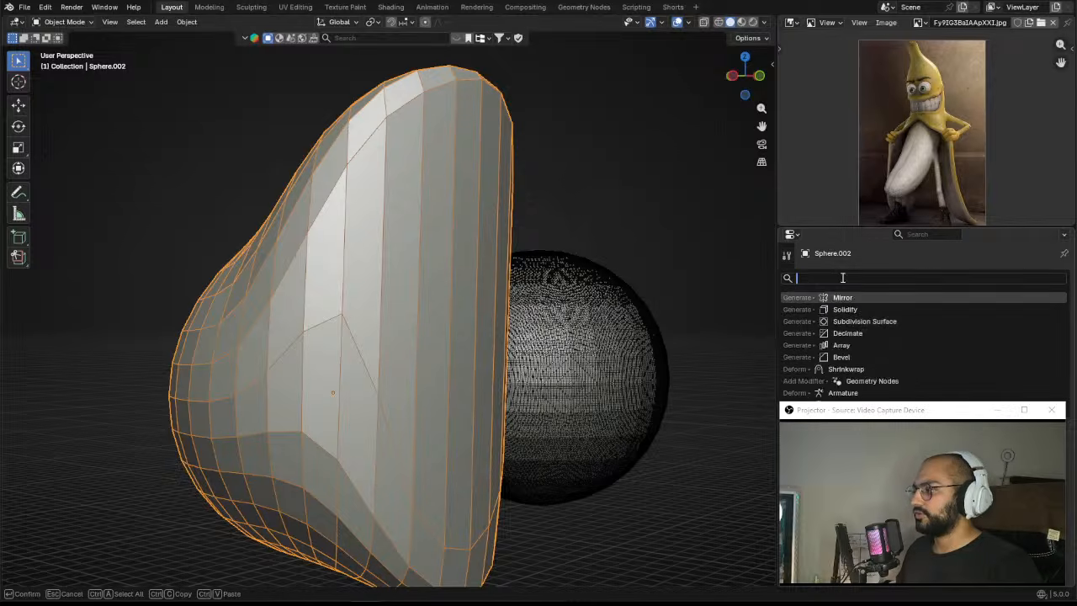
click(866, 308)
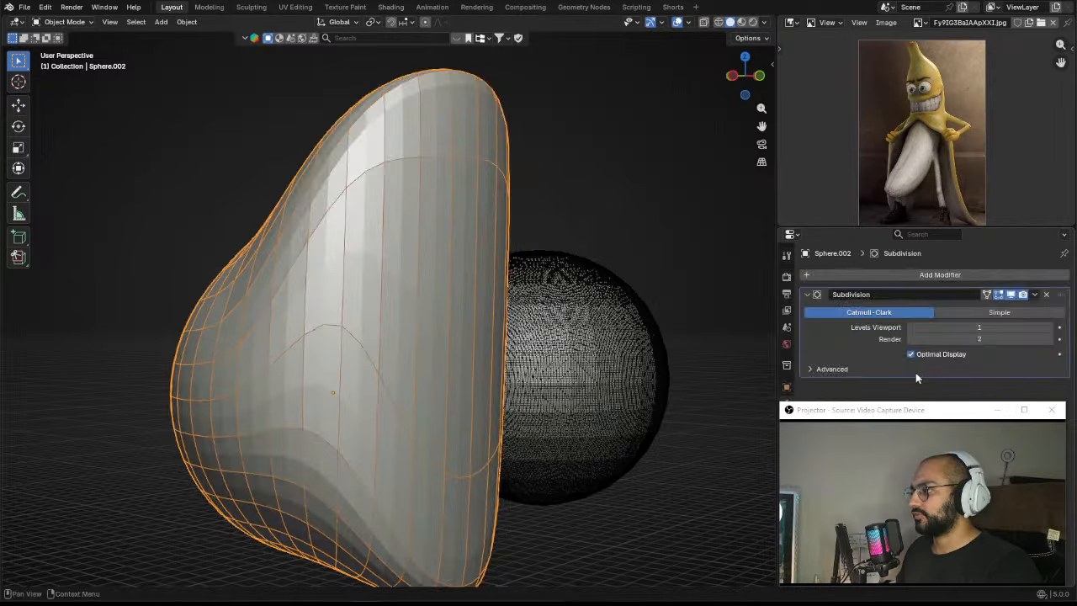
Step: Set the sphere's subdivision to Simple with 2 viewport levels, and apply the modifier
click(998, 313)
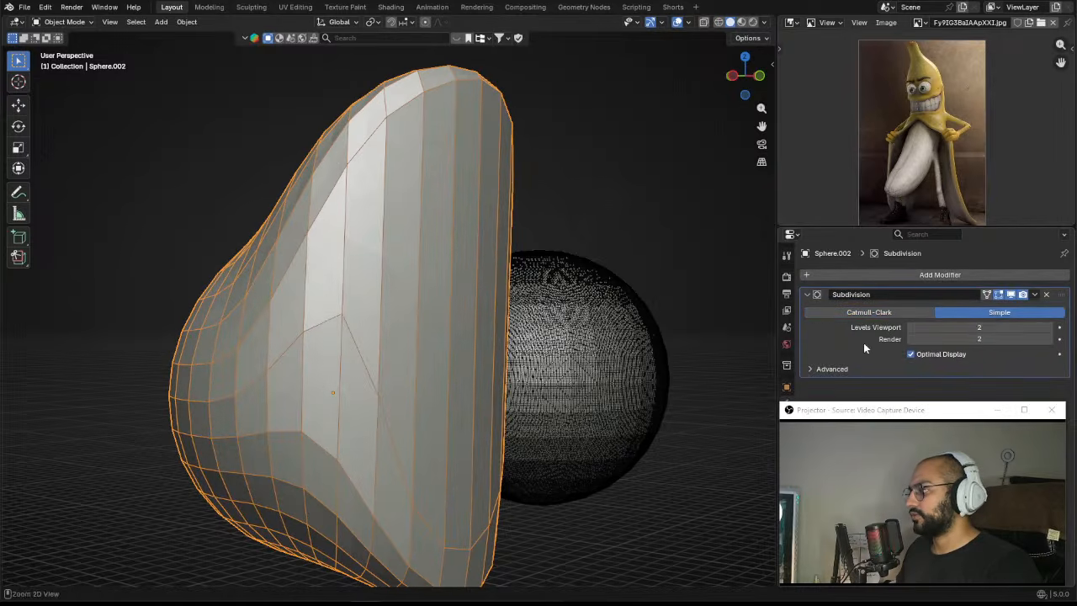
key(ctrl+a)
middle_drag(568, 289, 386, 315)
middle_drag(278, 292, 358, 249)
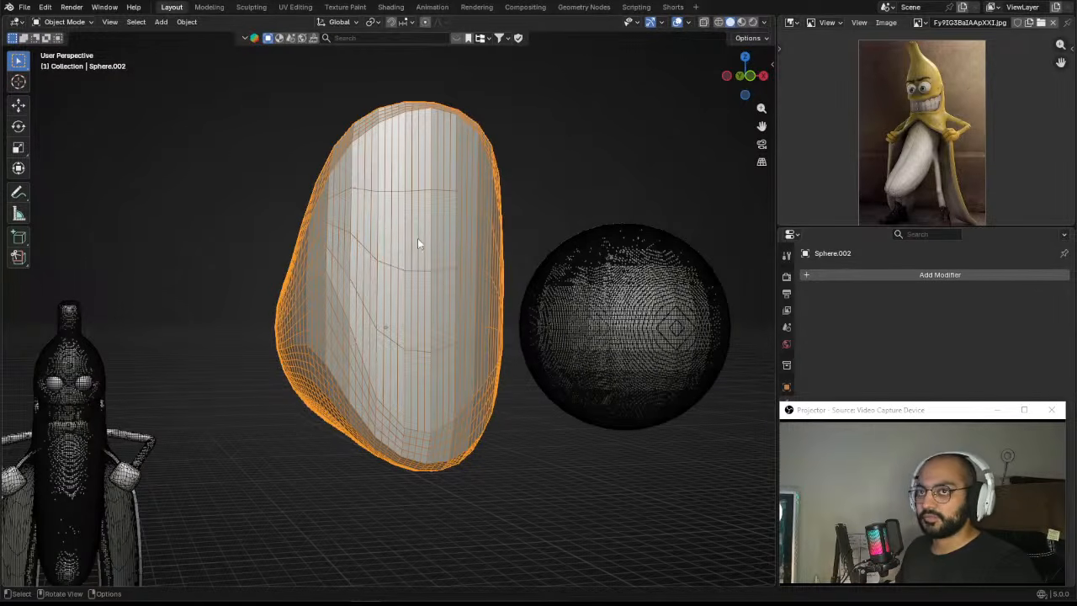
mouse_move(434, 249)
middle_down()
mouse_move(440, 266)
mouse_move(445, 254)
middle_up()
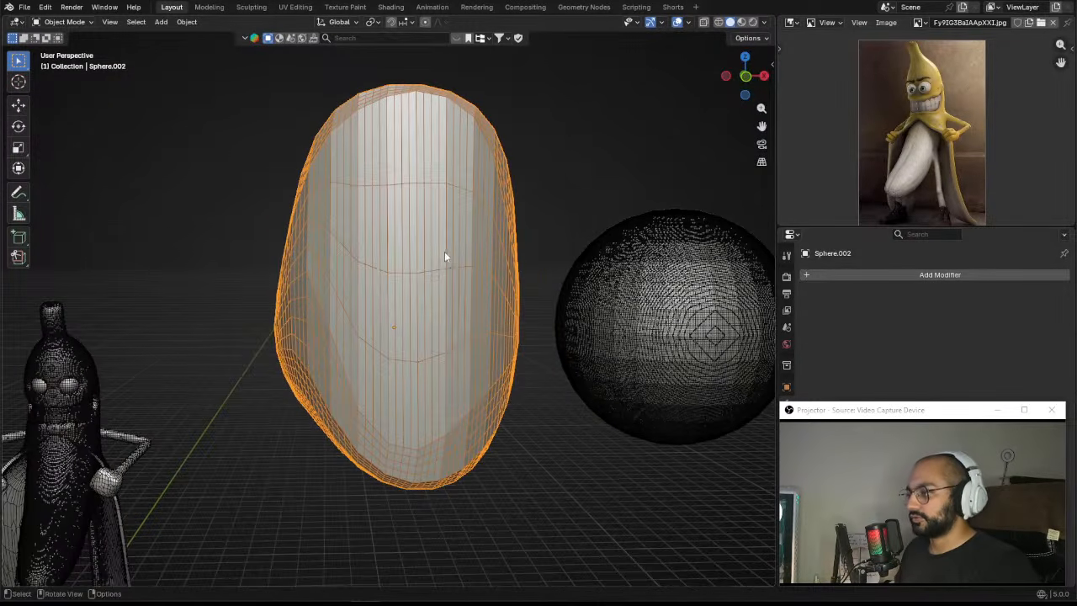
Step: Delete both demonstration spheres beside the banana character
key(x)
click(445, 254)
click(649, 303)
key(Delete)
alt+shift+drag(279, 370, 382, 299)
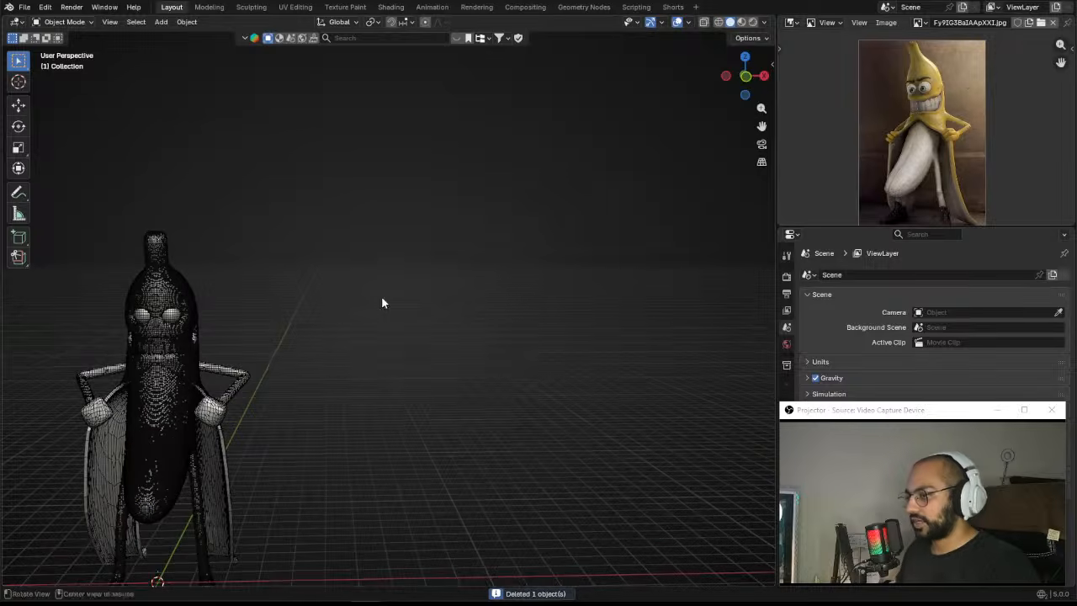
Step: Turn off the wireframe overlay and put the banana's peel mesh into Sculpt Mode
click(690, 23)
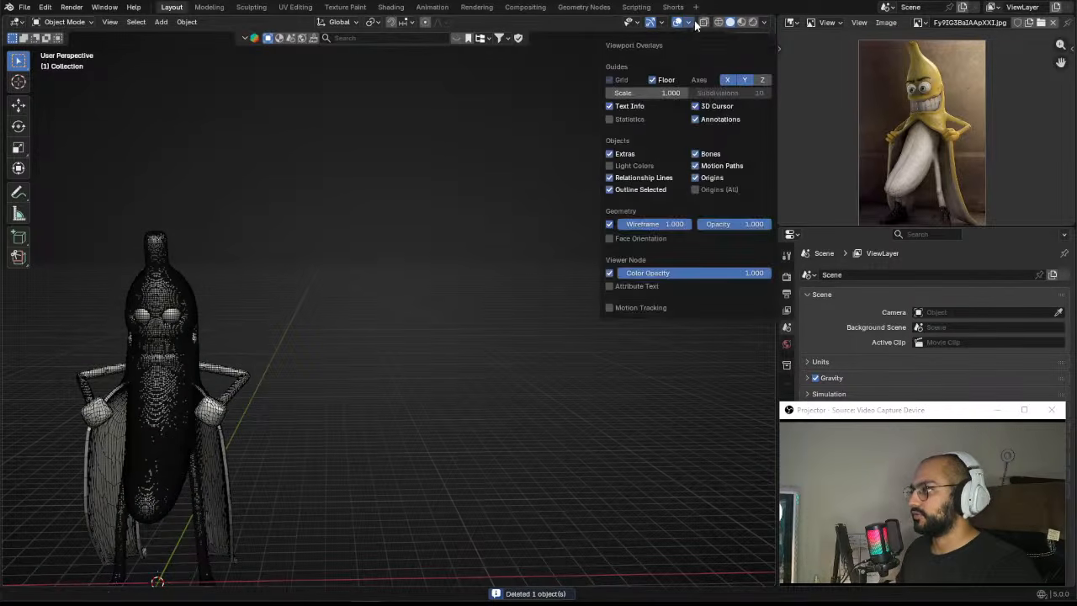
click(612, 225)
shift+middle_drag(353, 290, 510, 233)
scroll(483, 229, up, 1)
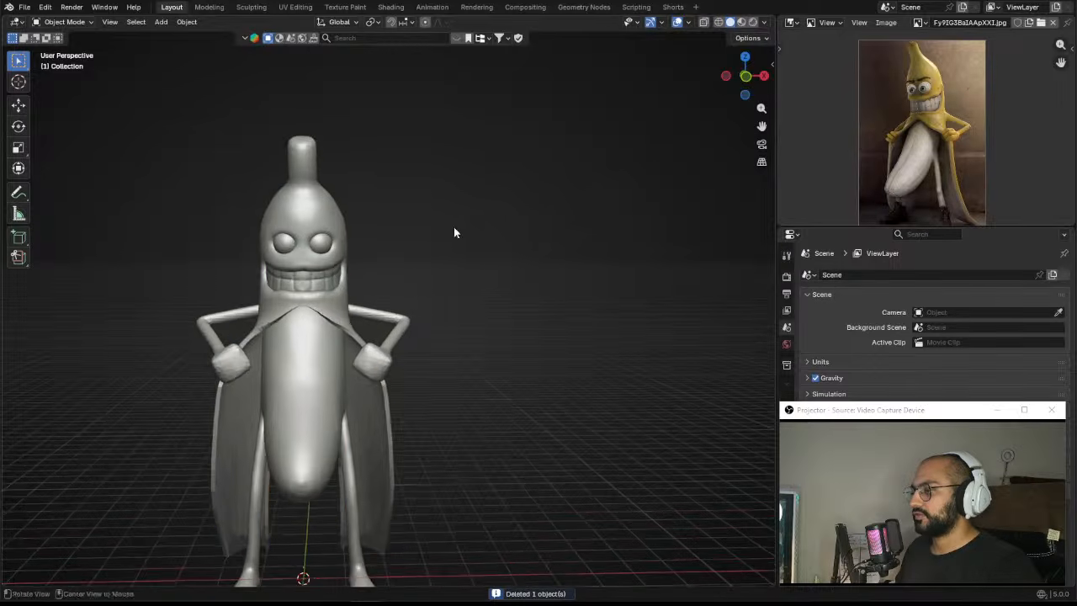
click(323, 235)
key(ctrl+Tab)
click(323, 269)
key(KP_1)
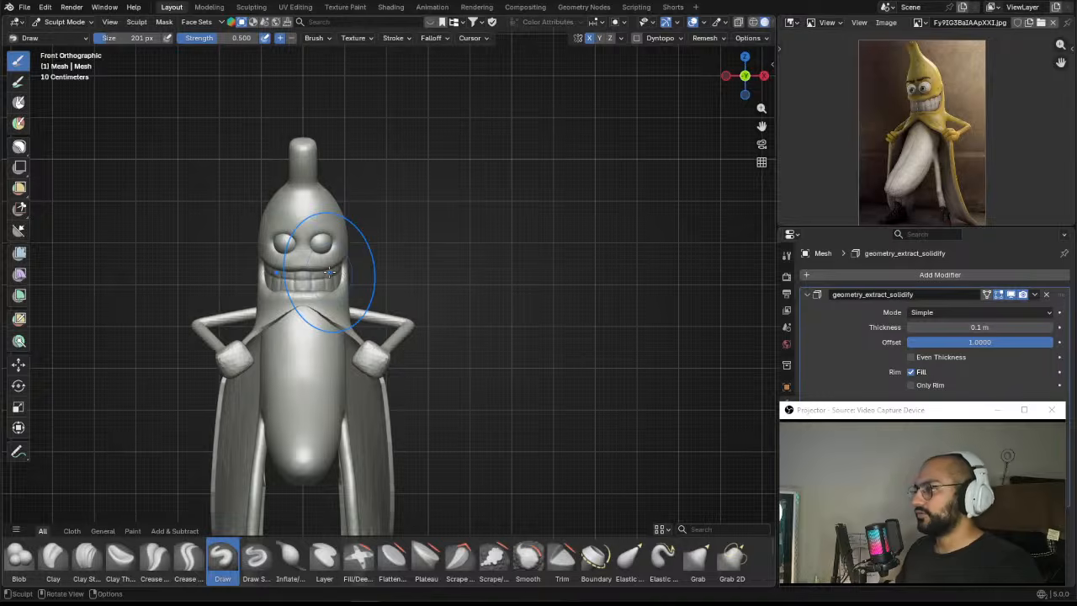
Step: Select the Grab brush and nudge the peel's side flap slightly
mouse_move(329, 271)
middle_down()
mouse_move(361, 264)
mouse_move(336, 244)
mouse_move(405, 363)
mouse_move(400, 291)
middle_up()
middle_drag(377, 330, 423, 341)
scroll(412, 333, up, 2)
mouse_move(281, 290)
shift+middle_down()
mouse_move(375, 243)
mouse_move(503, 297)
mouse_move(388, 301)
mouse_move(325, 361)
mouse_move(382, 378)
shift+middle_up()
key(g)
mouse_move(343, 382)
mouse_down()
mouse_move(329, 388)
mouse_move(336, 398)
mouse_up()
key(f)
mouse_move(357, 394)
middle_down()
mouse_move(438, 417)
mouse_move(301, 345)
mouse_move(365, 331)
middle_up()
click(411, 415)
Step: Try a Grab stroke on the peel's rear flap, undo it, and resize the brush to about 199 px
mouse_move(370, 284)
middle_down()
mouse_move(392, 278)
mouse_move(395, 314)
mouse_move(433, 302)
middle_up()
key(f)
click(416, 313)
key(f)
click(450, 301)
mouse_move(449, 300)
mouse_down()
mouse_move(428, 273)
mouse_move(449, 260)
mouse_move(420, 313)
mouse_up()
key(ctrl+z)
key(f)
click(432, 292)
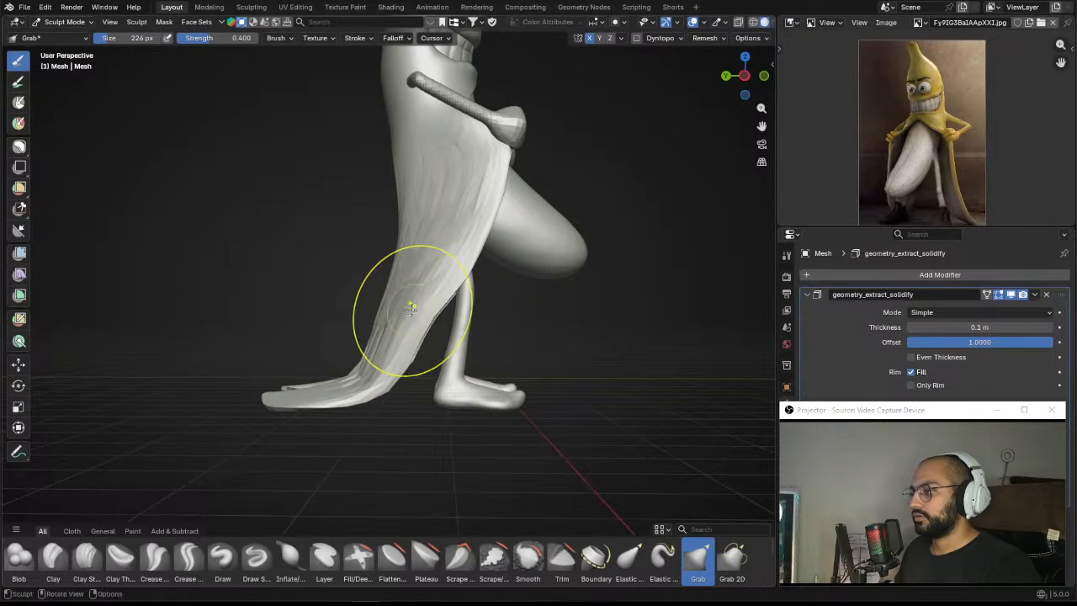
key(f)
click(423, 296)
mouse_move(457, 305)
middle_down()
mouse_move(439, 274)
mouse_move(560, 307)
mouse_move(446, 332)
mouse_move(473, 337)
mouse_move(462, 339)
mouse_move(400, 336)
mouse_move(440, 346)
mouse_move(384, 353)
mouse_move(372, 298)
mouse_move(468, 348)
mouse_move(356, 373)
mouse_move(351, 395)
mouse_move(381, 378)
mouse_move(368, 359)
mouse_move(373, 396)
mouse_move(366, 383)
mouse_move(414, 374)
mouse_move(418, 354)
mouse_move(571, 338)
mouse_move(445, 384)
mouse_move(476, 264)
middle_up()
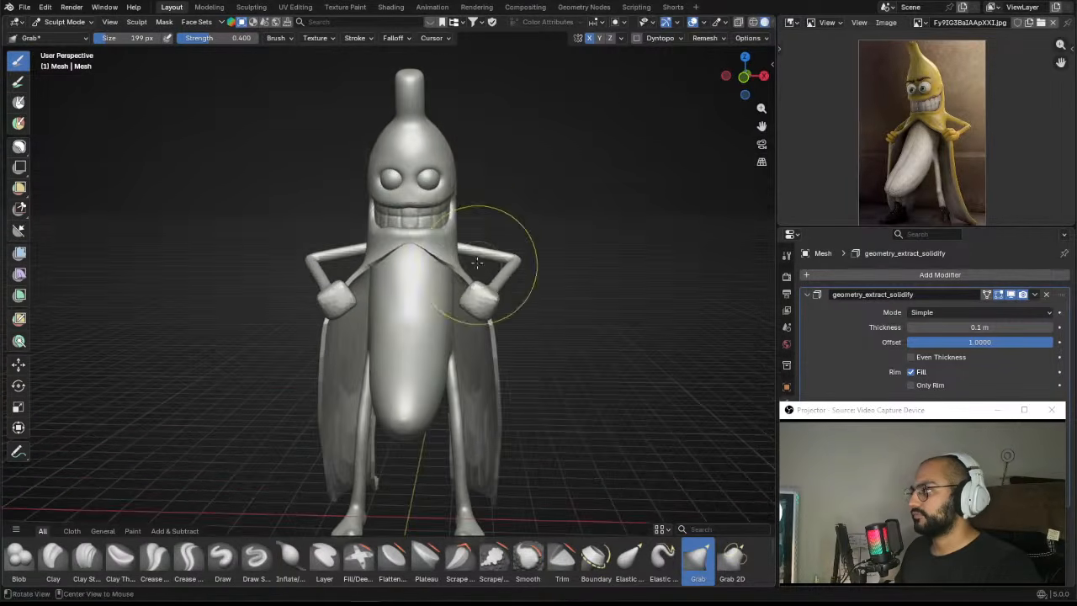
Step: Pull the sides of the head slightly inward with a Grab brush of about 280 px
shift+middle_drag(474, 187, 462, 272)
scroll(460, 261, up, 1)
key(f)
click(464, 242)
key(f)
click(443, 241)
drag(360, 233, 364, 233)
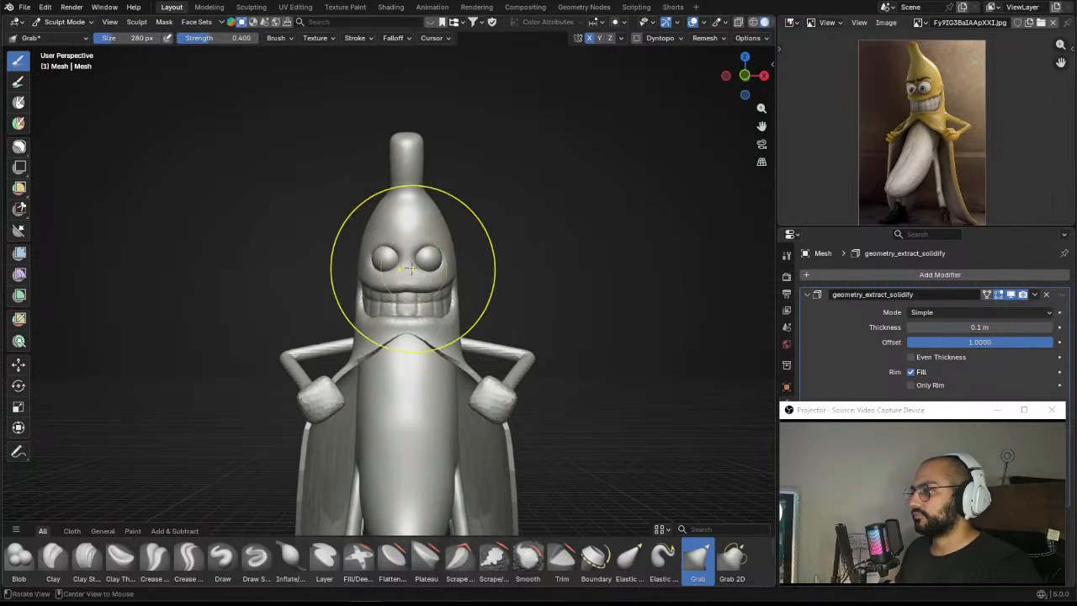
Step: Pull the fold at the corner of the mouth forward over the teeth with a Grab brush of about 171 px
middle_drag(411, 269, 453, 282)
scroll(429, 240, up, 2)
scroll(450, 274, up, 2)
shift+middle_drag(446, 220, 445, 251)
scroll(445, 244, up, 1)
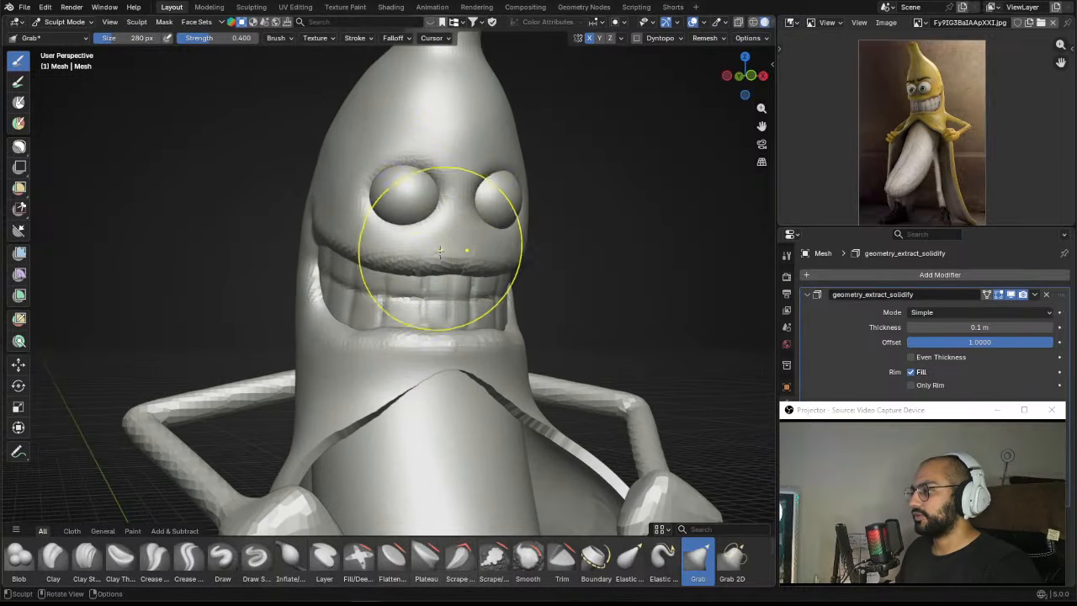
scroll(394, 264, up, 1)
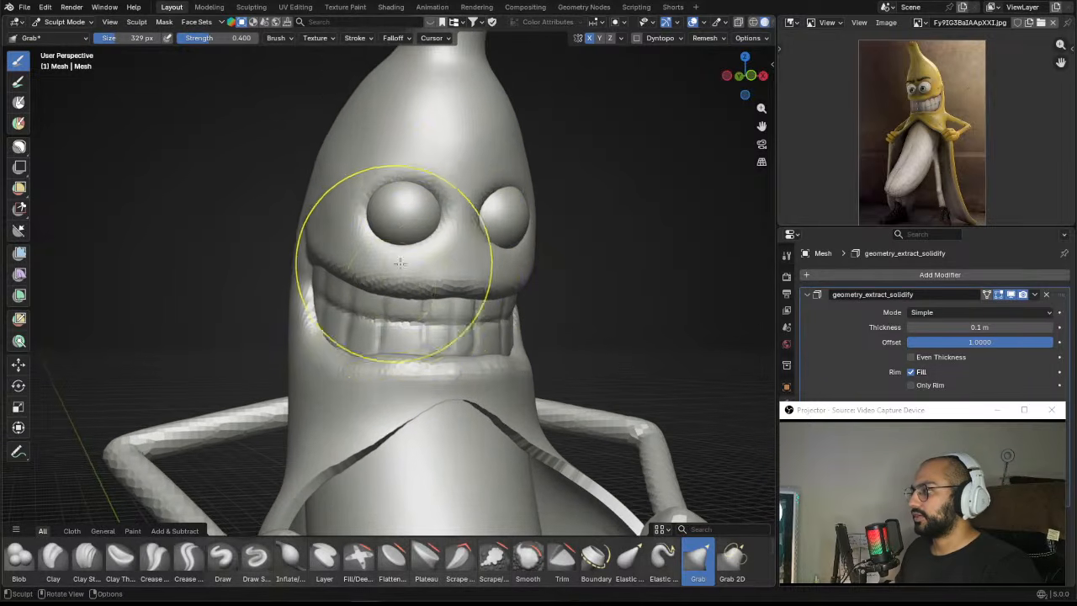
mouse_move(392, 265)
middle_down()
mouse_move(412, 250)
mouse_move(436, 257)
middle_up()
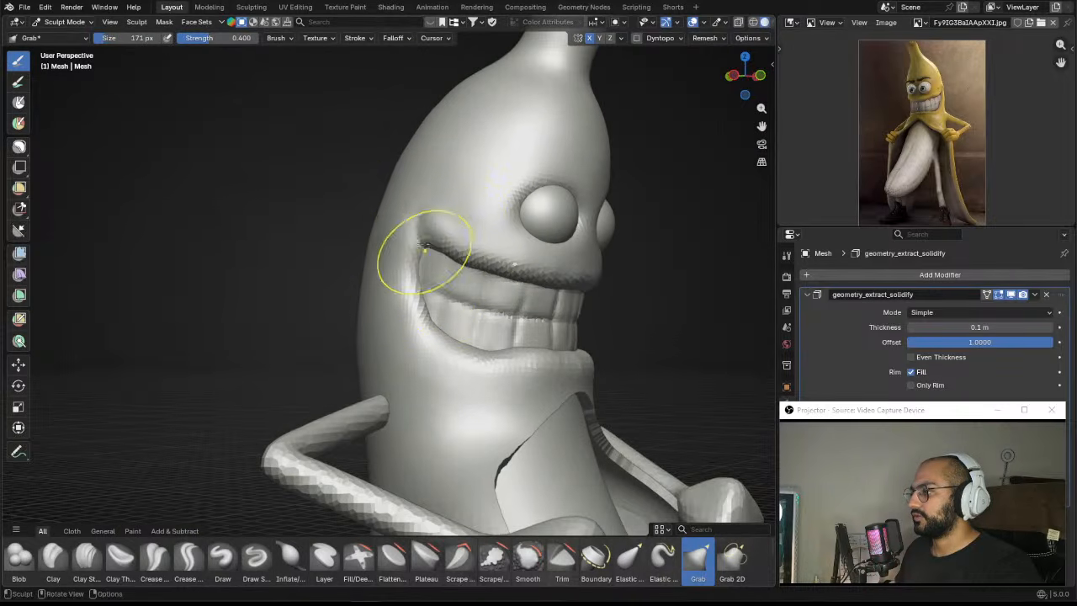
mouse_move(425, 250)
mouse_down()
mouse_move(432, 240)
mouse_move(459, 254)
mouse_up()
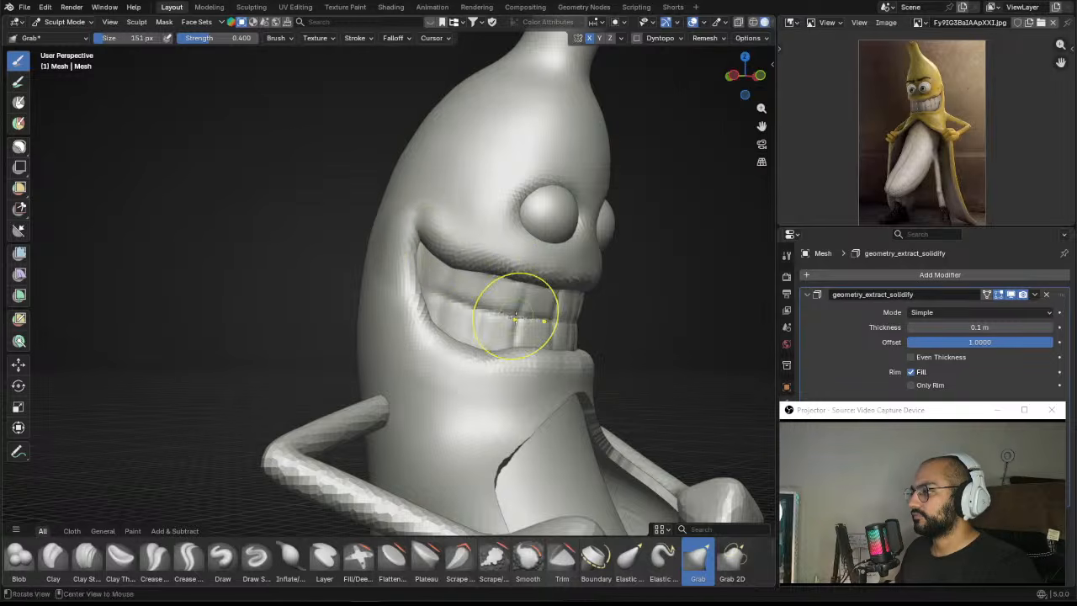
Step: Adjust the cheek rim beside the teeth from the opposite side with a Grab brush of about 178 px
mouse_move(515, 317)
middle_down()
mouse_move(475, 305)
mouse_move(491, 289)
mouse_move(378, 325)
mouse_move(385, 288)
mouse_move(427, 293)
middle_up()
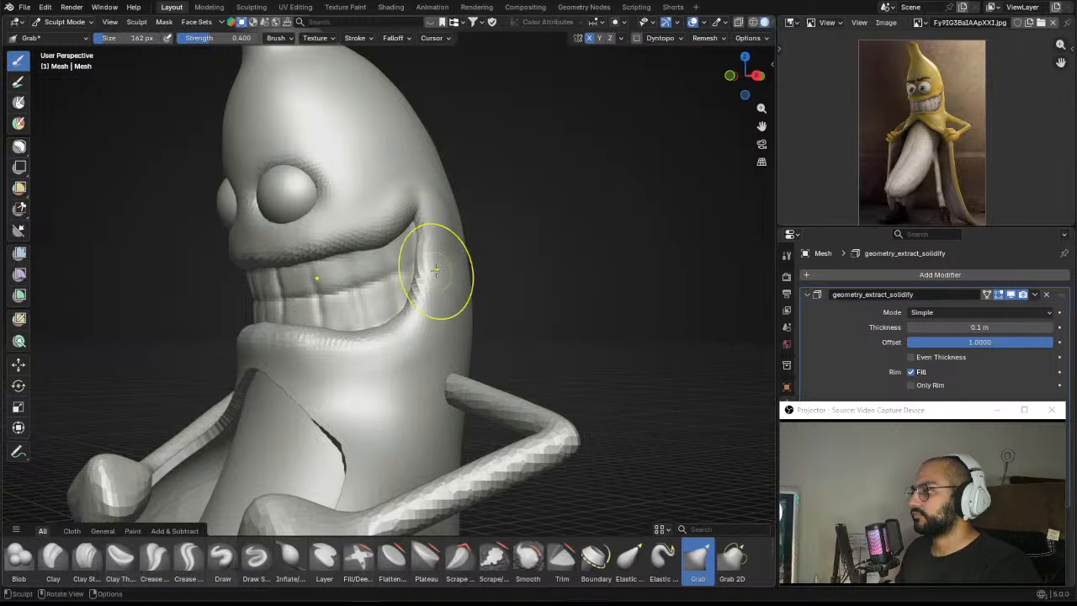
mouse_move(427, 272)
middle_down()
mouse_move(492, 283)
mouse_move(518, 271)
middle_up()
key(f)
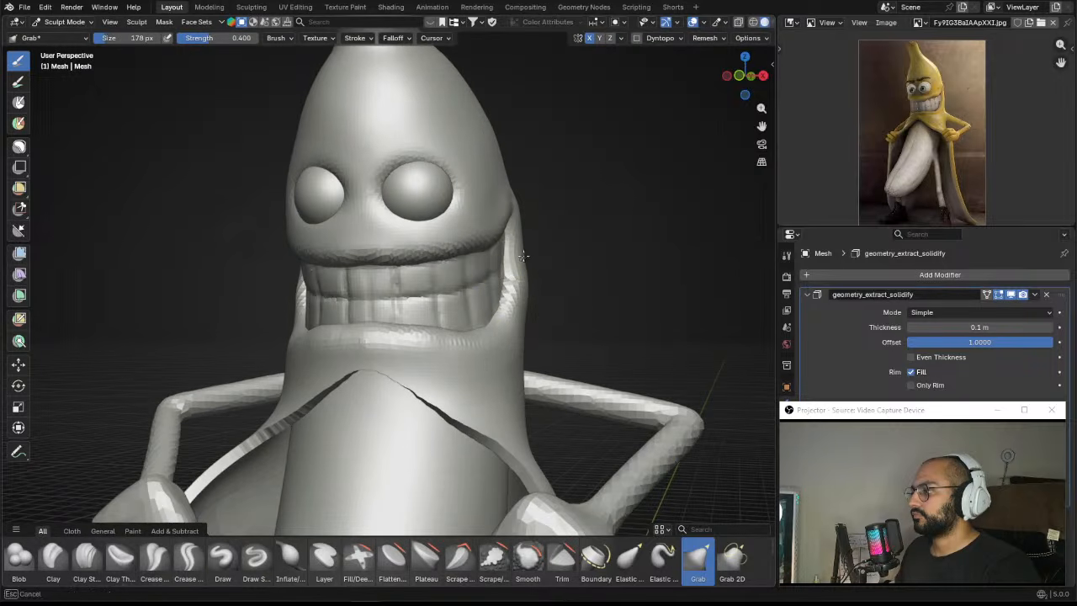
click(523, 289)
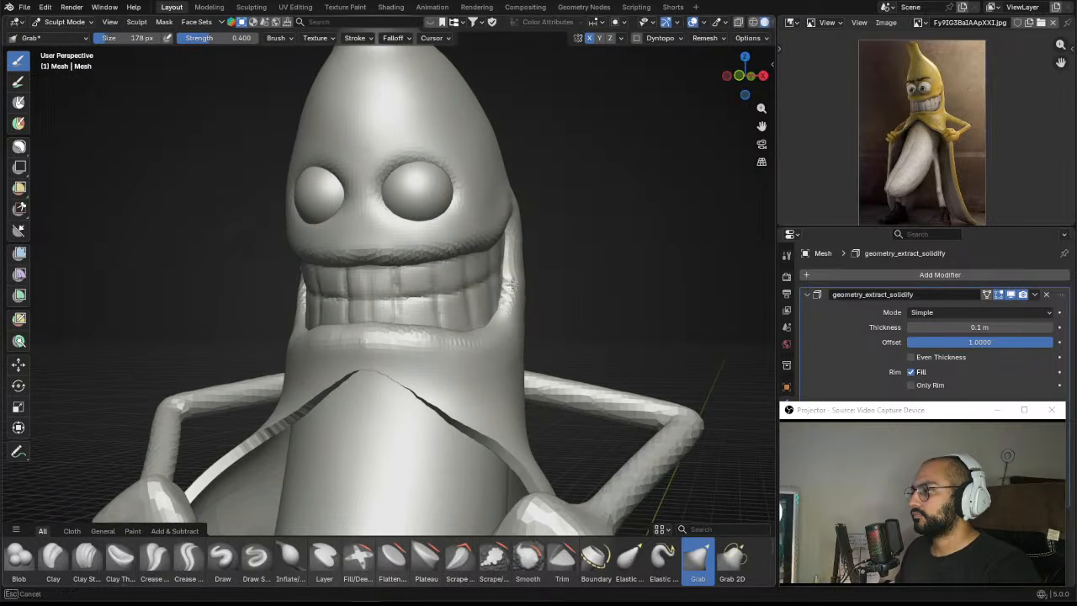
drag(512, 285, 507, 286)
middle_drag(516, 269, 520, 248)
mouse_move(512, 250)
mouse_down()
mouse_move(523, 252)
mouse_move(514, 257)
mouse_up()
Step: Apply the peel's Solidify modifier
key(ctrl+a)
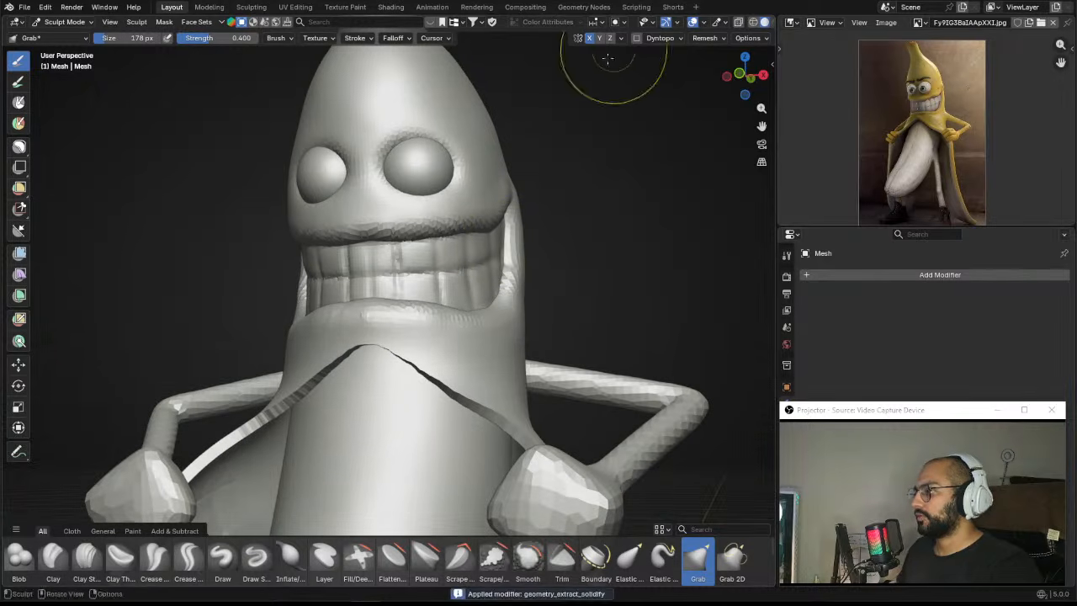
middle_drag(511, 252, 533, 278)
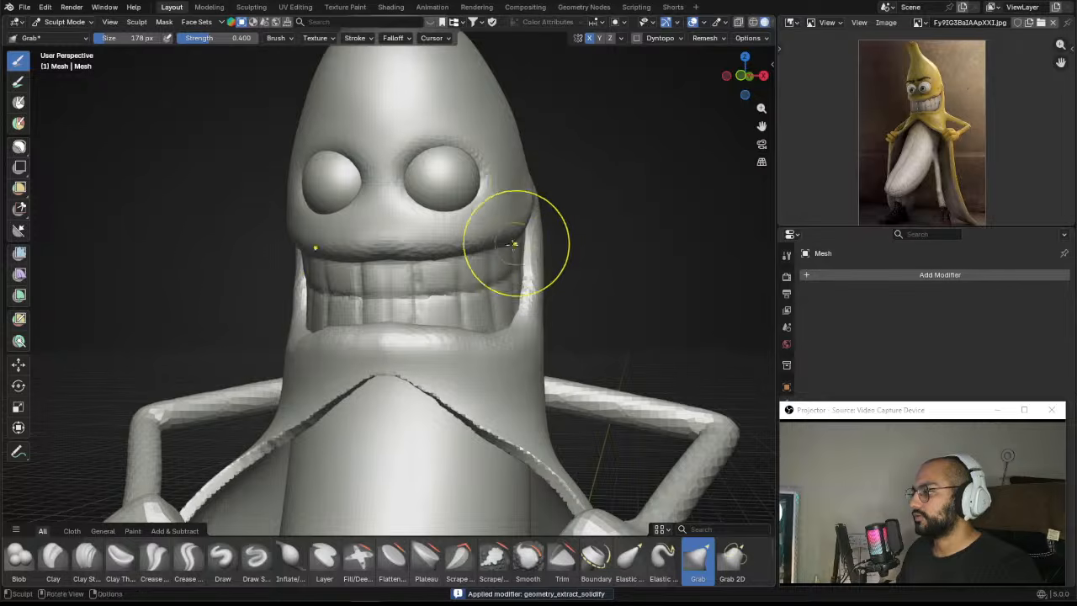
scroll(515, 265, down, 4)
scroll(496, 272, down, 3)
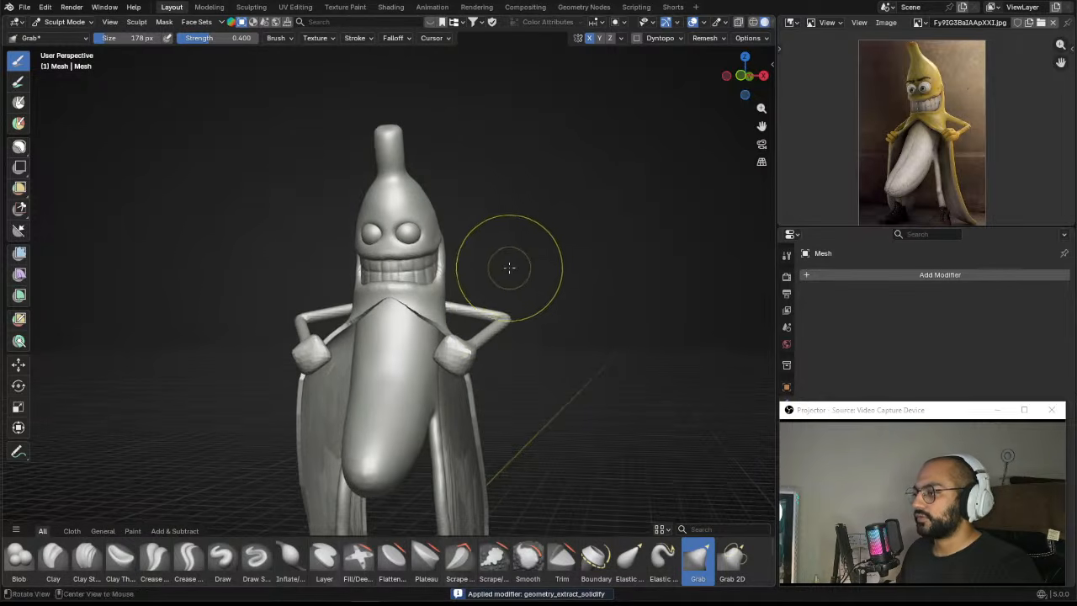
Step: Add a plane in Object Mode and move it to the side of the banana character
key(ctrl+Tab)
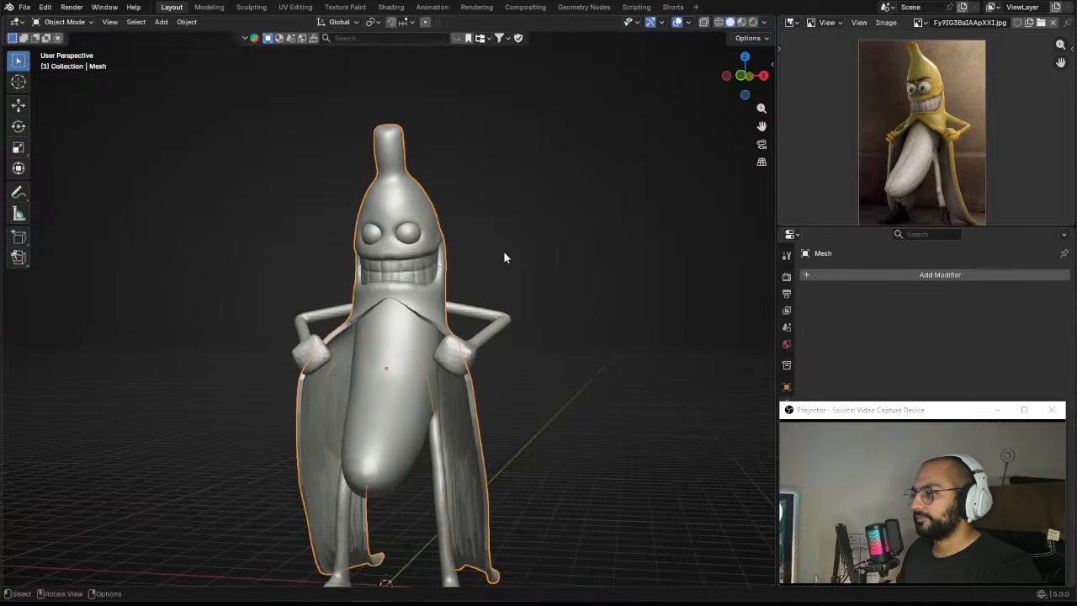
key(shift+a)
mouse_move(508, 231)
click(557, 233)
scroll(542, 223, down, 4)
key(g)
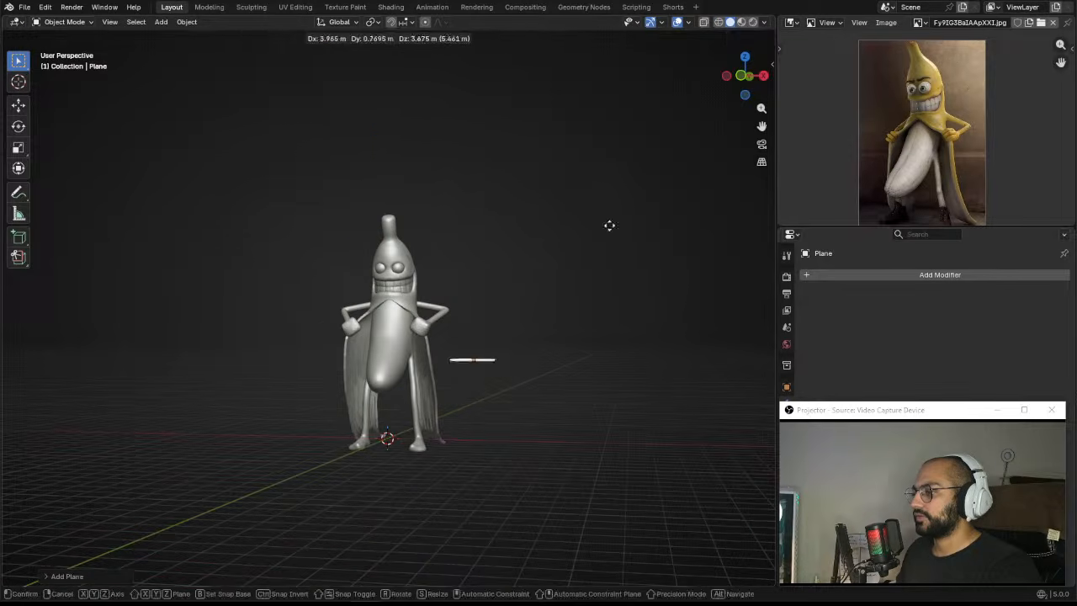
click(627, 214)
shift+middle_drag(629, 216, 572, 305)
scroll(594, 239, up, 2)
Step: Put the plane into Sculpt Mode and voxel-remesh it
key(ctrl+Tab)
click(582, 357)
key(ctrl+r)
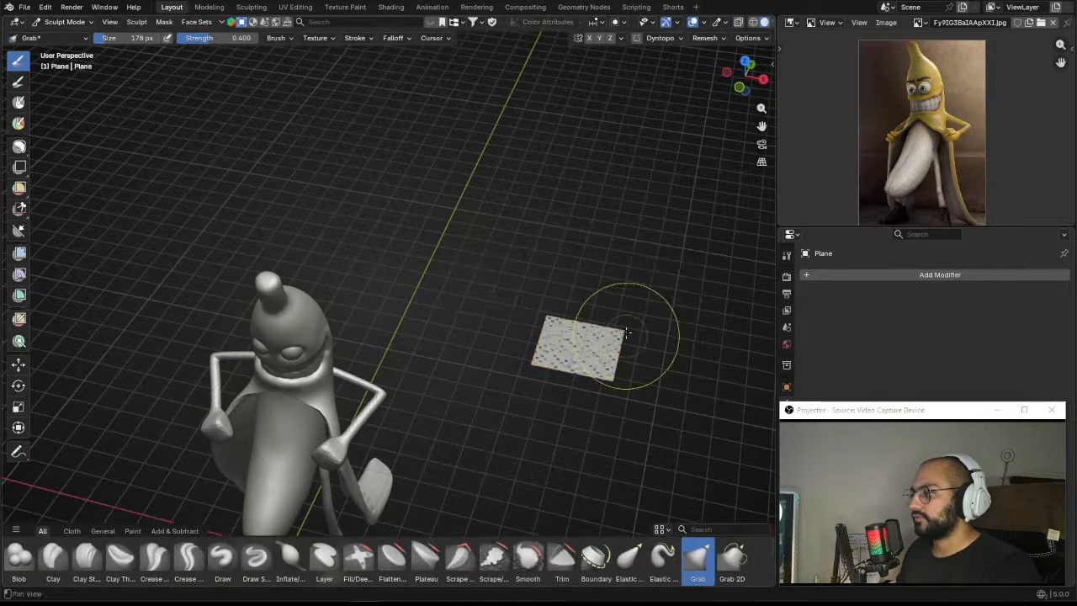
scroll(572, 284, up, 2)
mouse_move(625, 337)
shift+middle_down()
mouse_move(574, 293)
mouse_move(562, 354)
mouse_move(496, 291)
shift+middle_up()
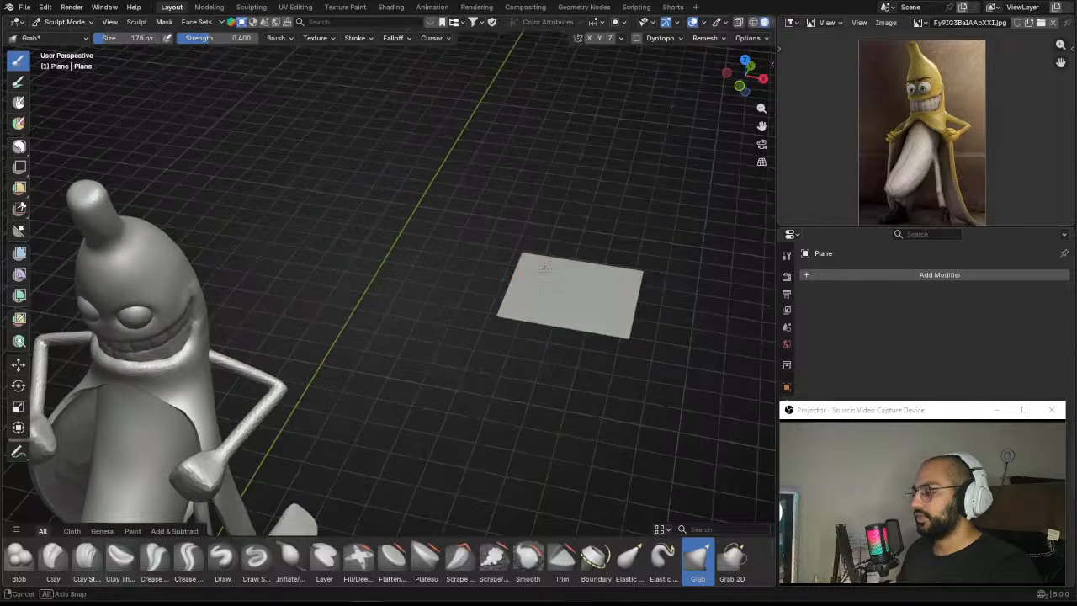
Step: Extrude the plane slightly upward in Edit Mode to form a thin slab, and return to Object Mode
key(ctrl+Tab)
key(Tab)
middle_drag(592, 277, 597, 274)
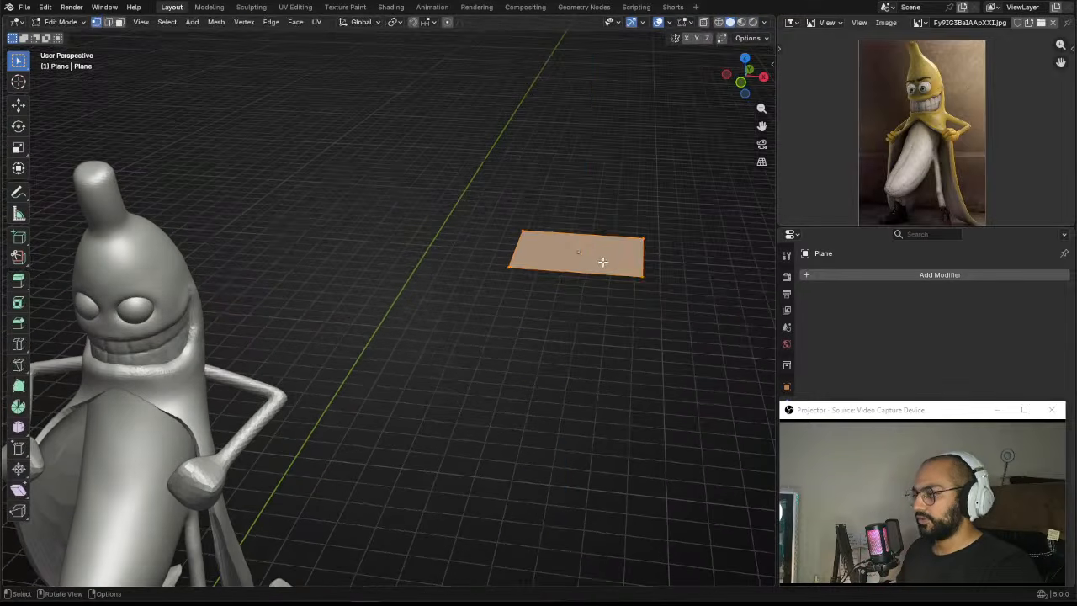
key(e)
click(595, 255)
key(ctrl+Tab)
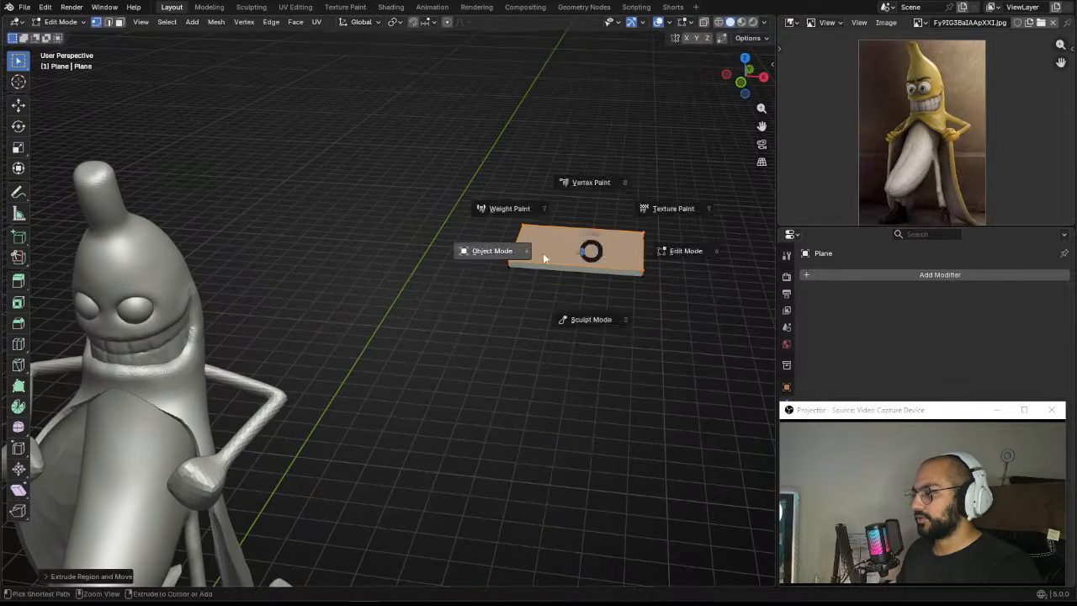
click(543, 257)
Step: Remesh the thin slab in Sculpt Mode and inspect its vertex grid in Edit Mode
key(ctrl+Tab)
click(575, 301)
mouse_move(599, 241)
shift+middle_down()
mouse_move(544, 251)
mouse_move(569, 233)
mouse_move(529, 219)
shift+middle_up()
scroll(523, 273, up, 4)
key(Tab)
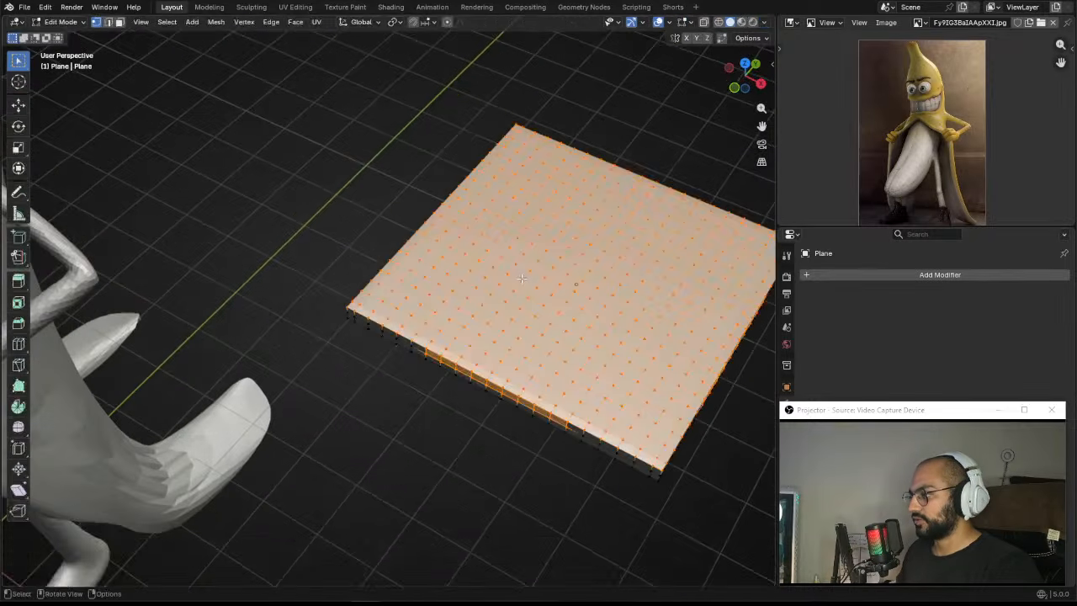
key(Tab)
scroll(509, 278, down, 5)
Step: Return the slab to Object Mode and delete it
key(ctrl+Tab)
click(484, 286)
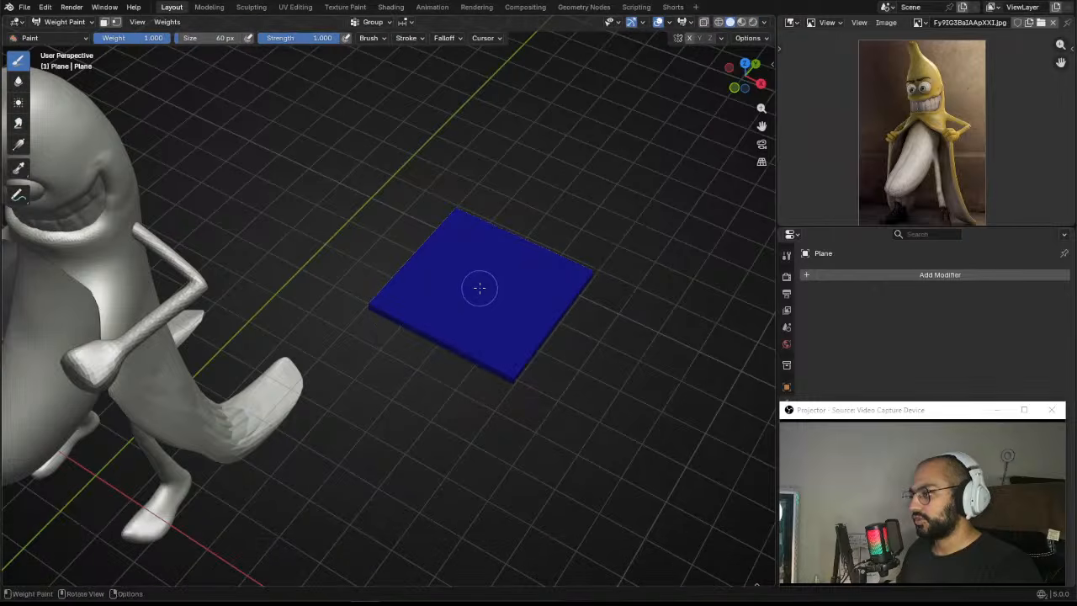
key(ctrl+Tab)
click(406, 293)
key(x)
click(454, 295)
Step: Select the banana peel mesh and put it into Sculpt Mode with the Grab brush sized to 212 px
mouse_move(305, 264)
shift+middle_down()
mouse_move(424, 259)
mouse_move(420, 236)
shift+middle_up()
click(256, 262)
key(KP_Decimal)
alt+drag(328, 319, 384, 214)
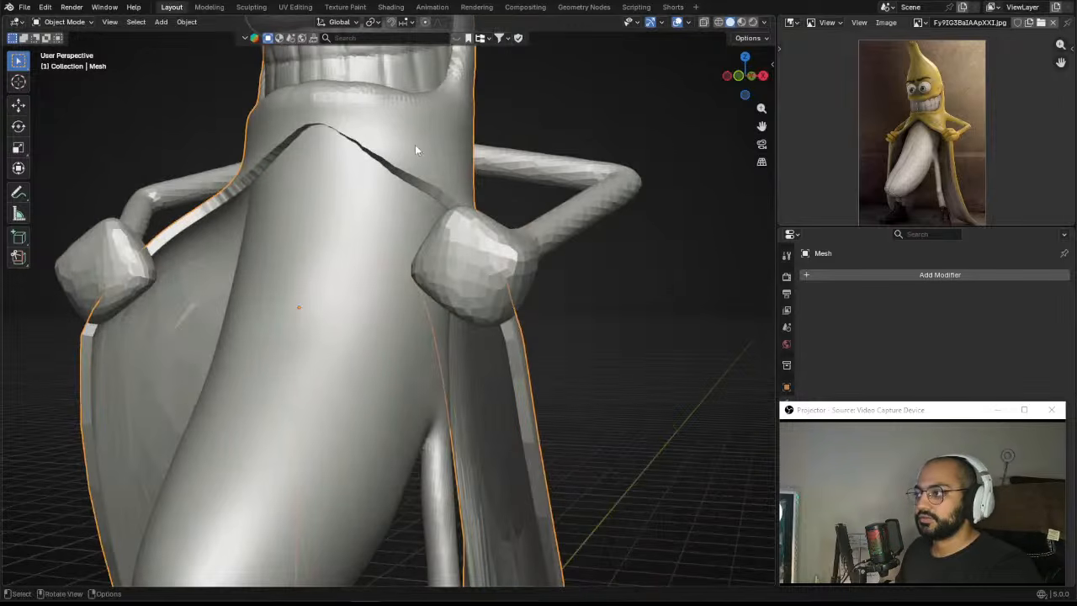
key(KP_Decimal)
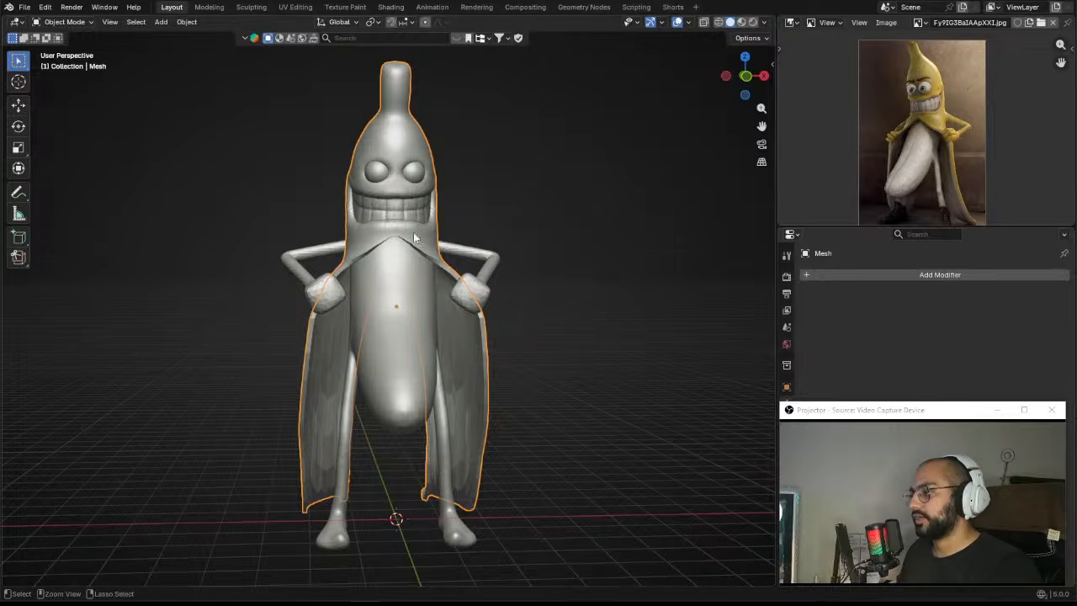
key(ctrl+Tab)
mouse_move(413, 238)
ctrl+middle_down()
mouse_move(452, 242)
mouse_move(463, 281)
mouse_move(365, 247)
mouse_move(331, 316)
mouse_move(348, 390)
ctrl+middle_up()
key(f)
click(361, 425)
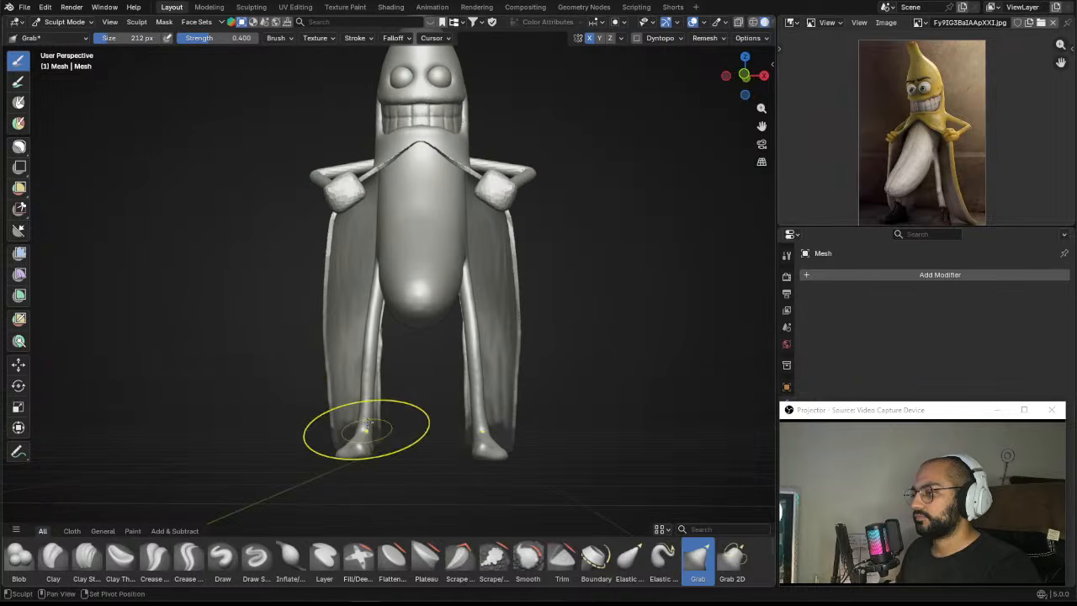
Step: Pull the top of the peel's rear opening into a narrower, more pointed arch with the Grab brush
mouse_move(353, 412)
middle_down()
mouse_move(540, 388)
mouse_move(488, 337)
mouse_move(505, 331)
mouse_move(434, 298)
middle_up()
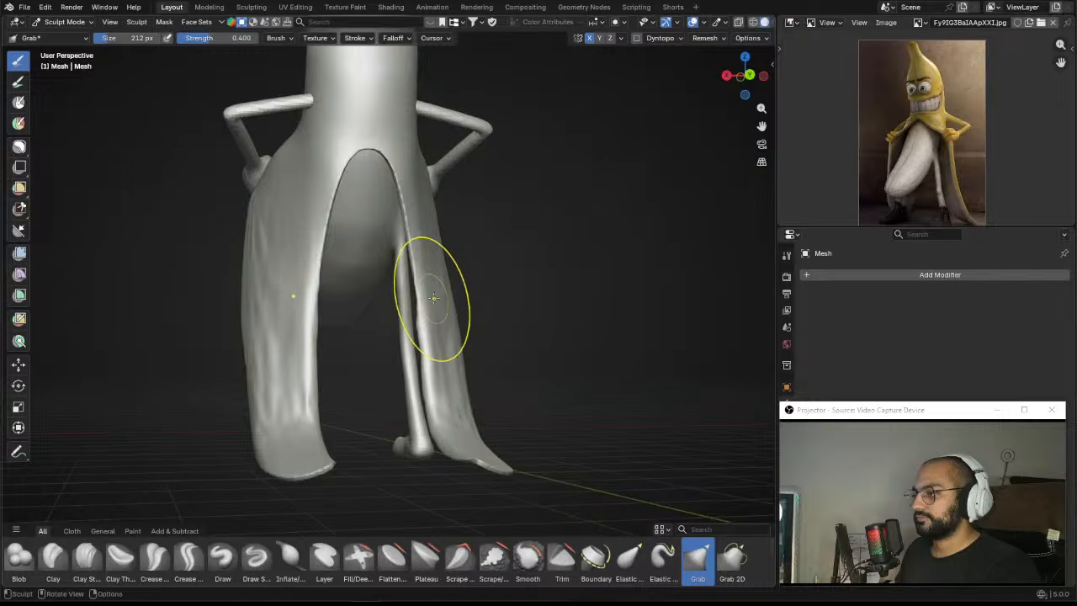
middle_drag(396, 264, 370, 210)
key(f)
click(396, 208)
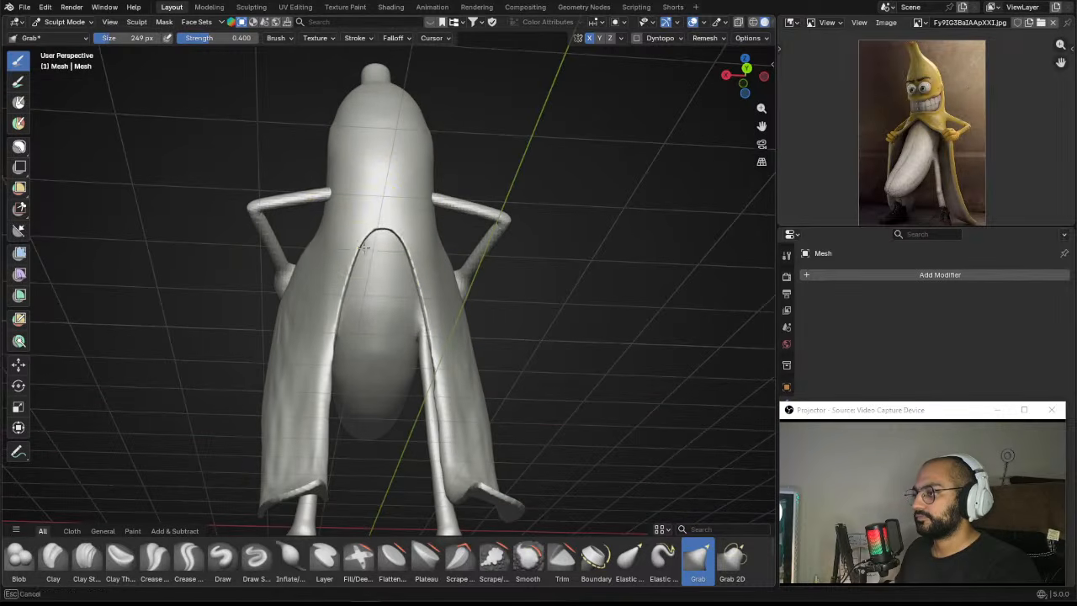
drag(389, 245, 393, 259)
mouse_move(367, 238)
middle_down()
mouse_move(383, 268)
mouse_move(394, 257)
middle_up()
scroll(383, 267, up, 2)
key(f)
click(396, 245)
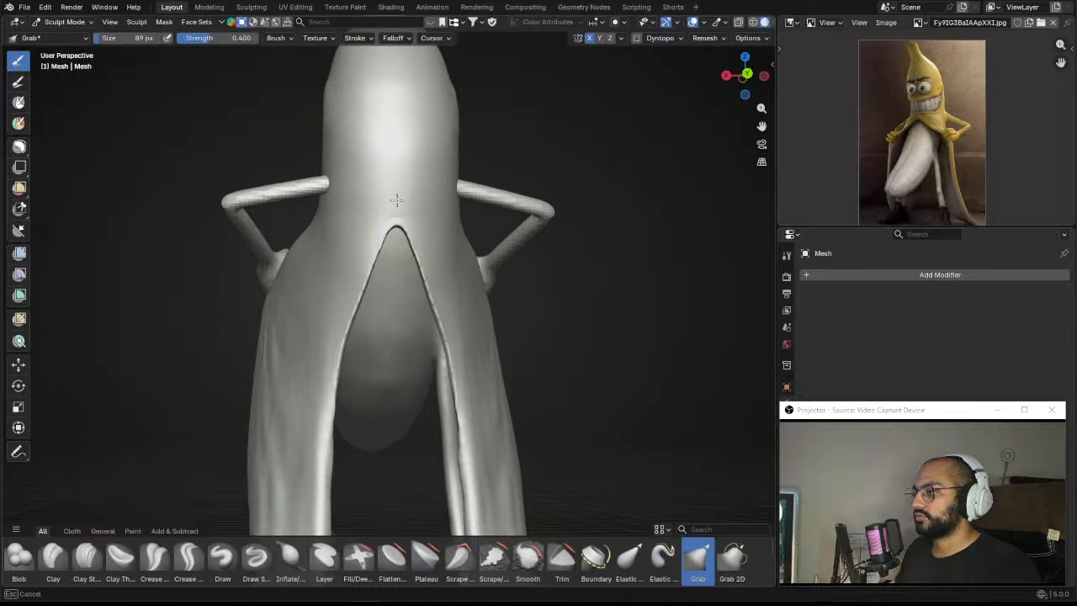
click(403, 239)
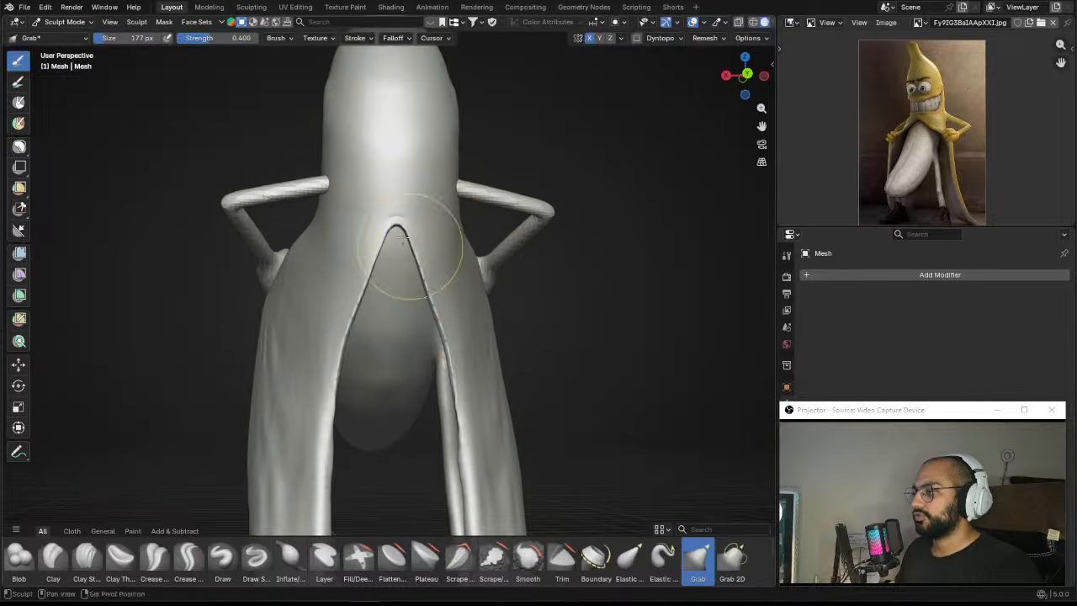
Step: Examine the peel's sides, lower ends and front edge around the legs and hands
middle_drag(366, 253, 398, 262)
scroll(292, 351, down, 2)
middle_drag(293, 351, 348, 384)
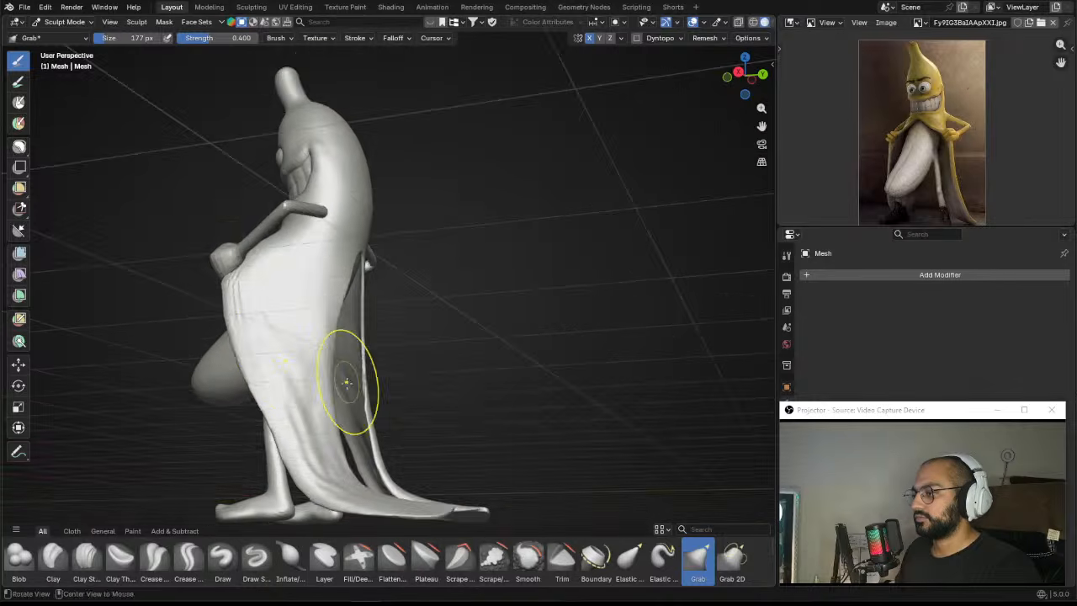
key(f)
click(291, 324)
shift+middle_drag(284, 322, 286, 275)
middle_drag(296, 312, 313, 387)
middle_drag(385, 437, 451, 339)
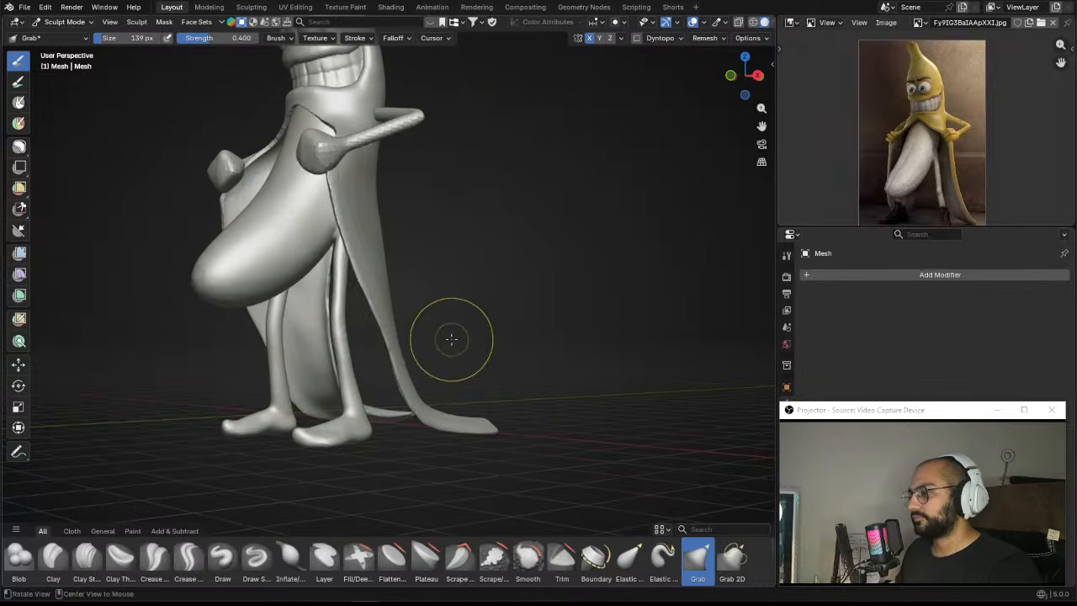
middle_drag(355, 312, 418, 331)
scroll(396, 260, up, 3)
alt+shift+drag(407, 293, 402, 215)
key(KP_Decimal)
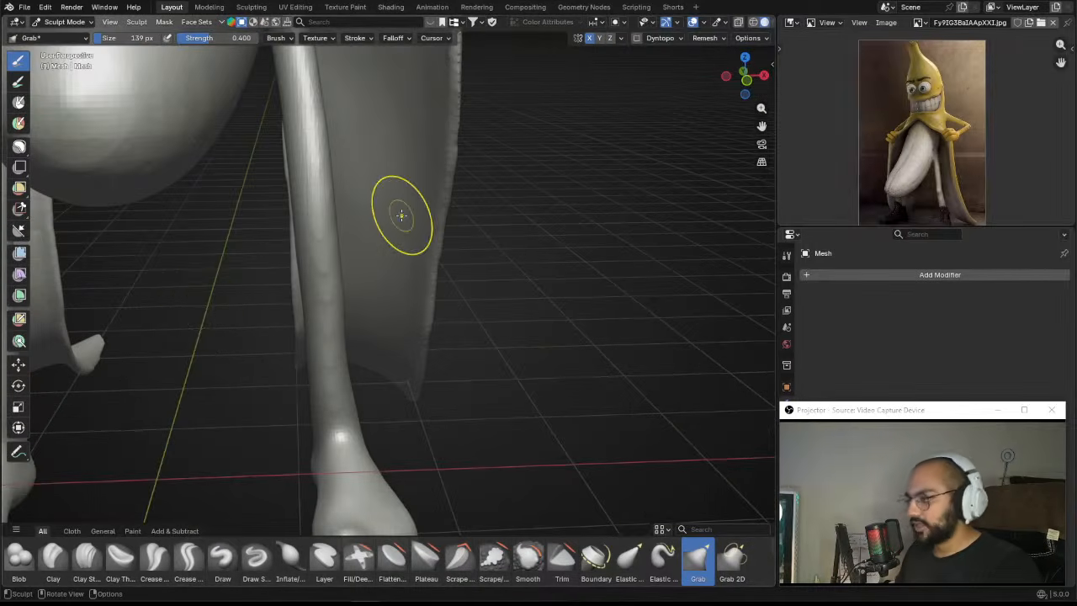
ctrl+alt+drag(362, 260, 378, 365)
alt+shift+drag(353, 131, 445, 367)
mouse_move(402, 229)
alt+mouse_down()
mouse_move(434, 210)
mouse_move(425, 353)
alt+mouse_up()
mouse_move(425, 353)
ctrl+alt+mouse_down()
mouse_move(423, 242)
mouse_move(382, 260)
mouse_move(395, 311)
mouse_move(413, 300)
ctrl+alt+mouse_up()
Step: Sharpen the underside of the upper lip above the teeth with the Draw Sharp brush, reduced to 78 px
click(261, 547)
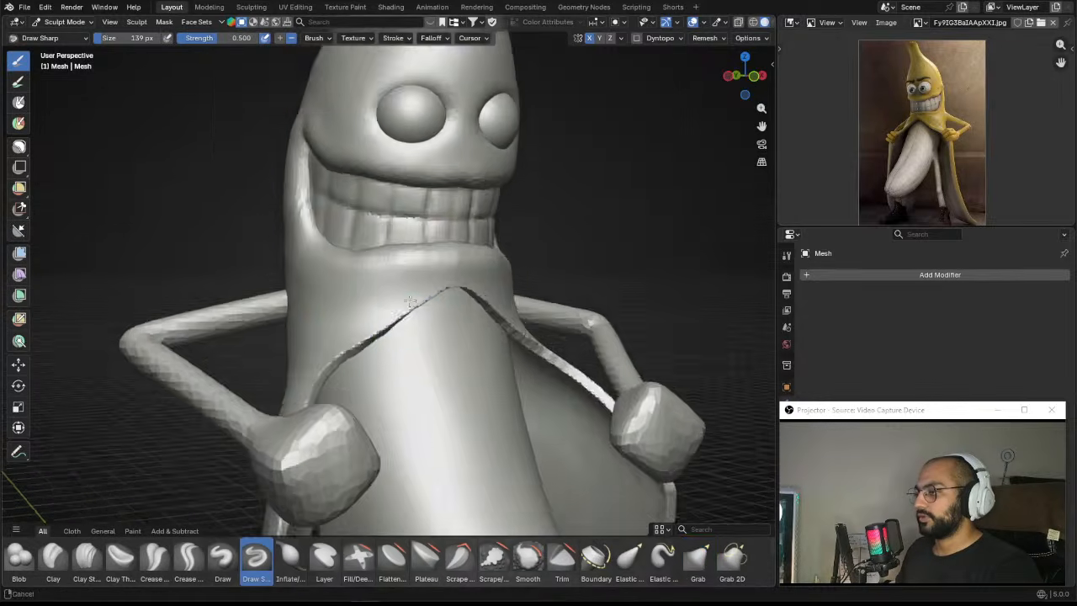
alt+shift+drag(413, 216, 404, 344)
ctrl+alt+drag(403, 345, 414, 269)
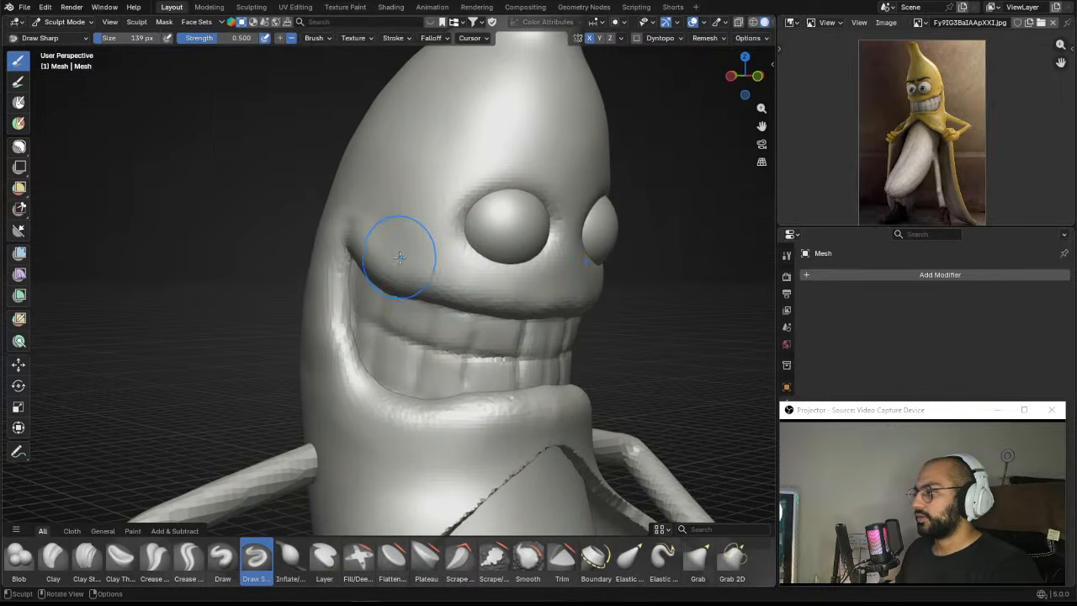
scroll(389, 252, down, 3)
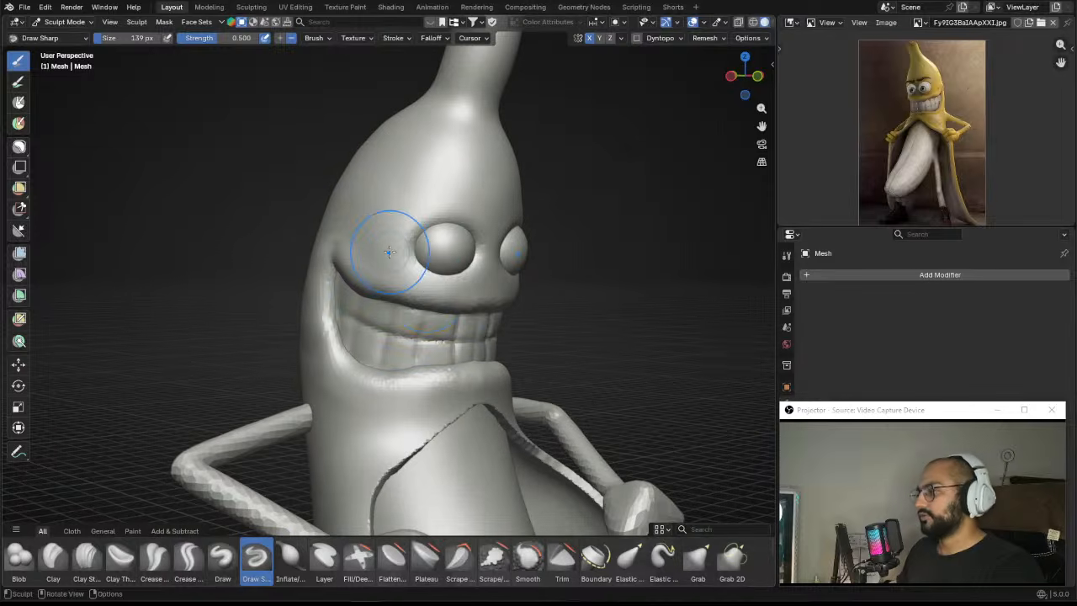
middle_drag(421, 263, 555, 233)
scroll(428, 317, up, 3)
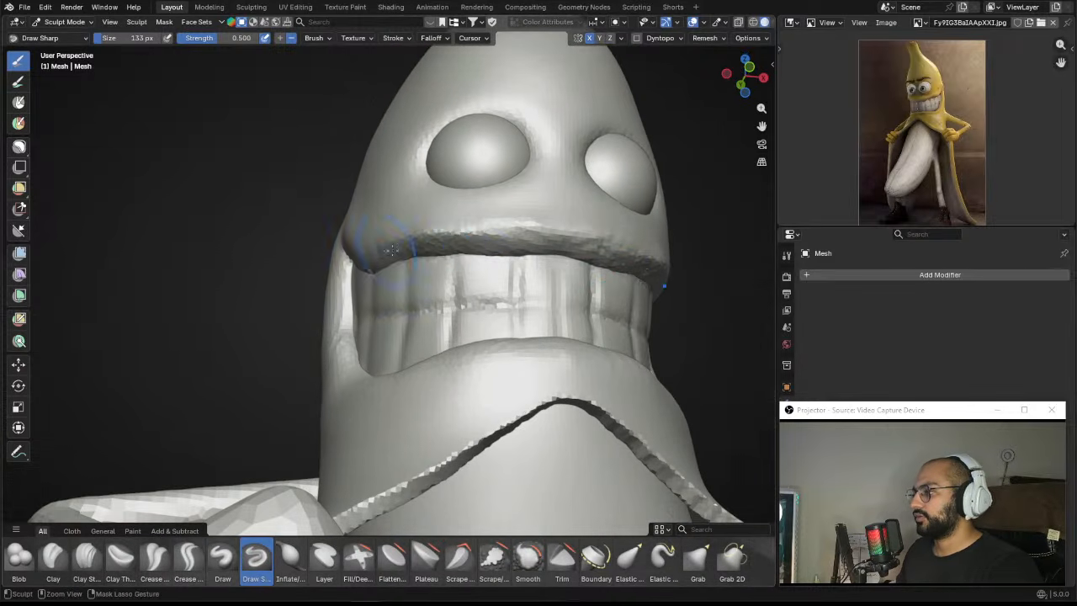
key(f)
click(460, 248)
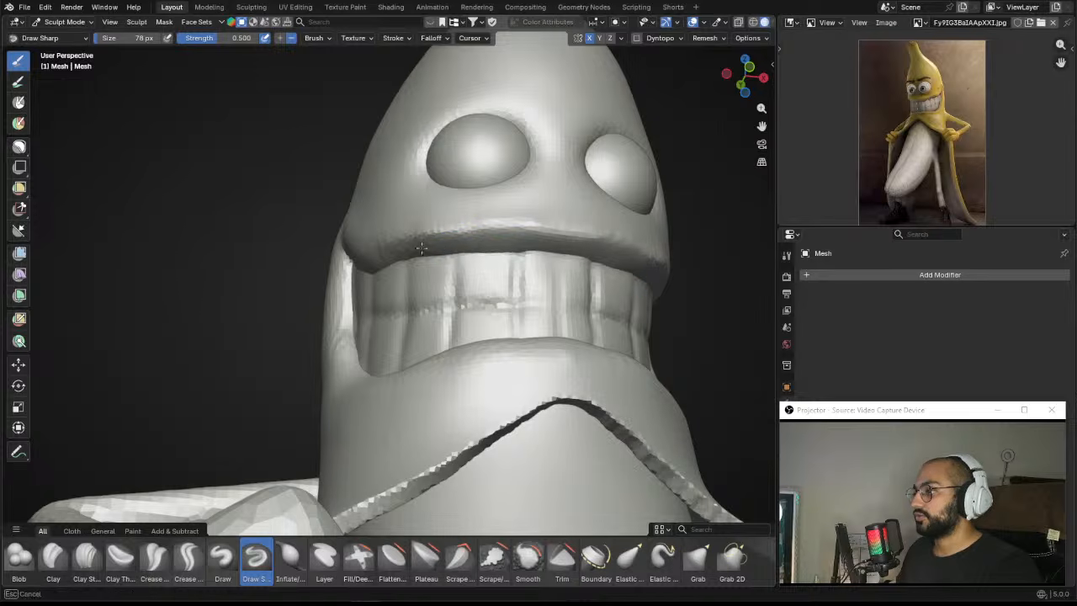
Step: Deepen the upper lip's crease out to the corner of the mouth with the Draw Sharp brush
middle_drag(438, 263, 379, 223)
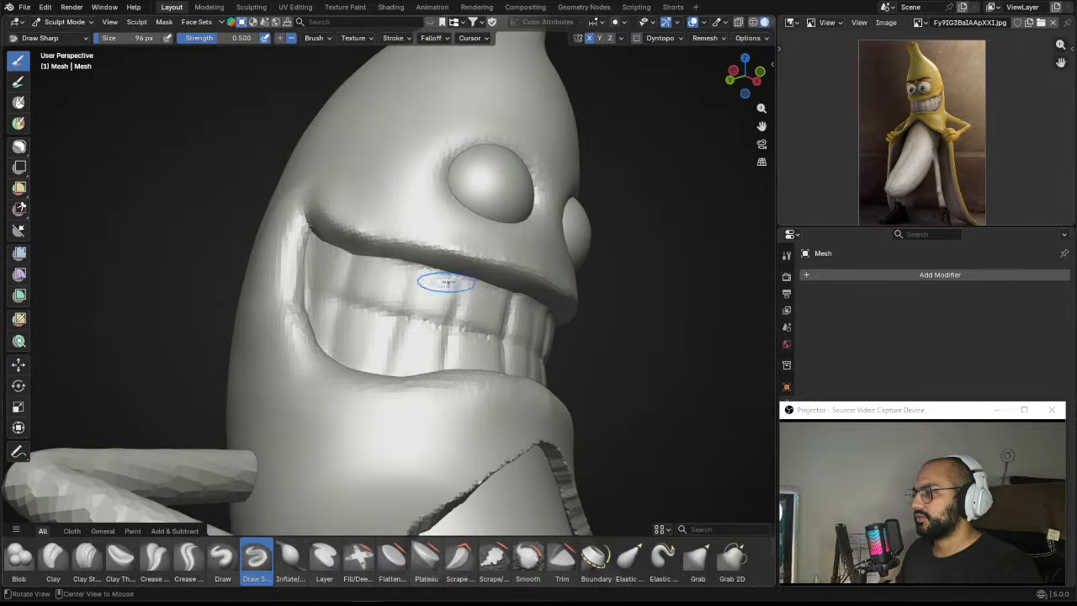
mouse_move(448, 282)
alt+mouse_down()
mouse_move(418, 306)
mouse_move(445, 349)
mouse_move(440, 284)
alt+mouse_up()
alt+drag(370, 269, 405, 254)
key(f)
click(401, 252)
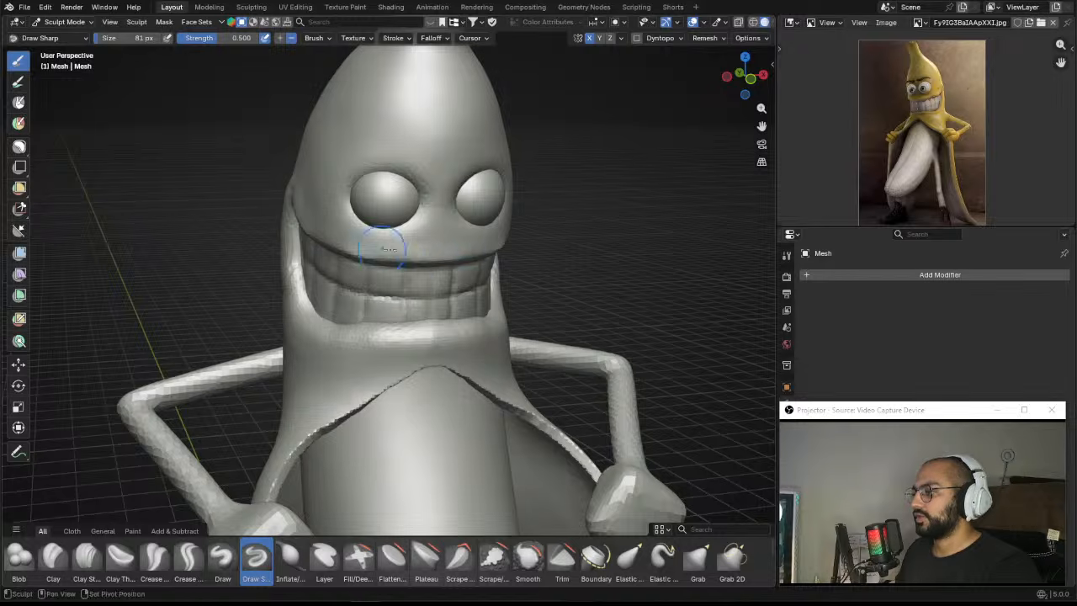
Step: Define the fold from the mouth corner down and along the lower lip with Draw Sharp strokes
middle_drag(383, 248, 511, 192)
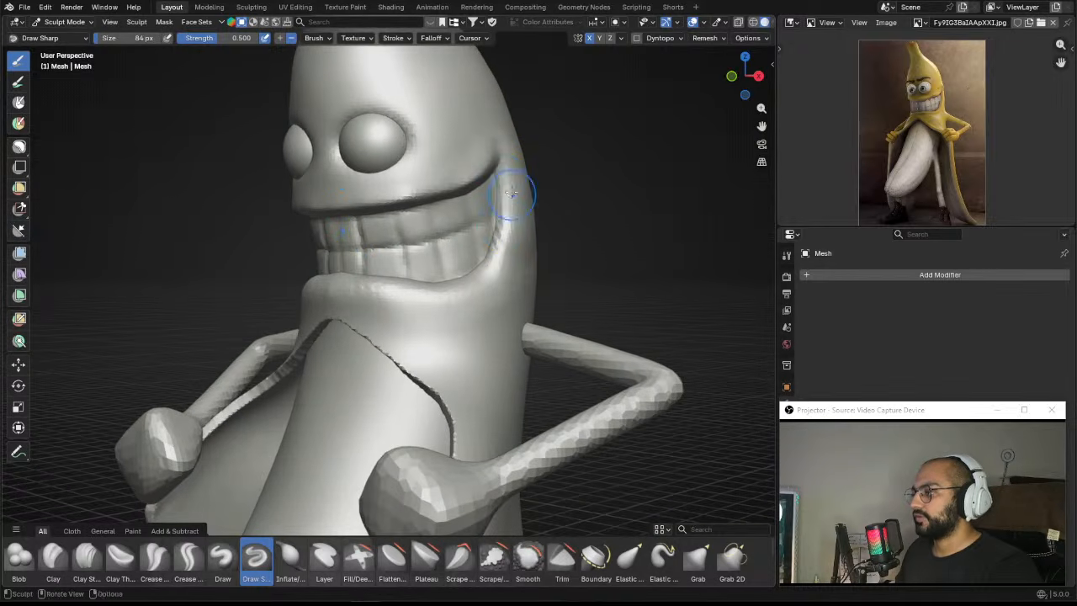
mouse_move(506, 175)
mouse_down()
mouse_move(506, 233)
mouse_move(494, 254)
mouse_up()
middle_drag(495, 254, 490, 284)
key(f)
click(485, 281)
mouse_move(488, 282)
mouse_down()
mouse_move(430, 320)
mouse_move(369, 311)
mouse_up()
Step: Sharpen the lower lip's rim below the teeth with the Draw Sharp brush at 54 px
middle_drag(366, 305, 368, 324)
key(f)
click(360, 319)
drag(362, 315, 378, 317)
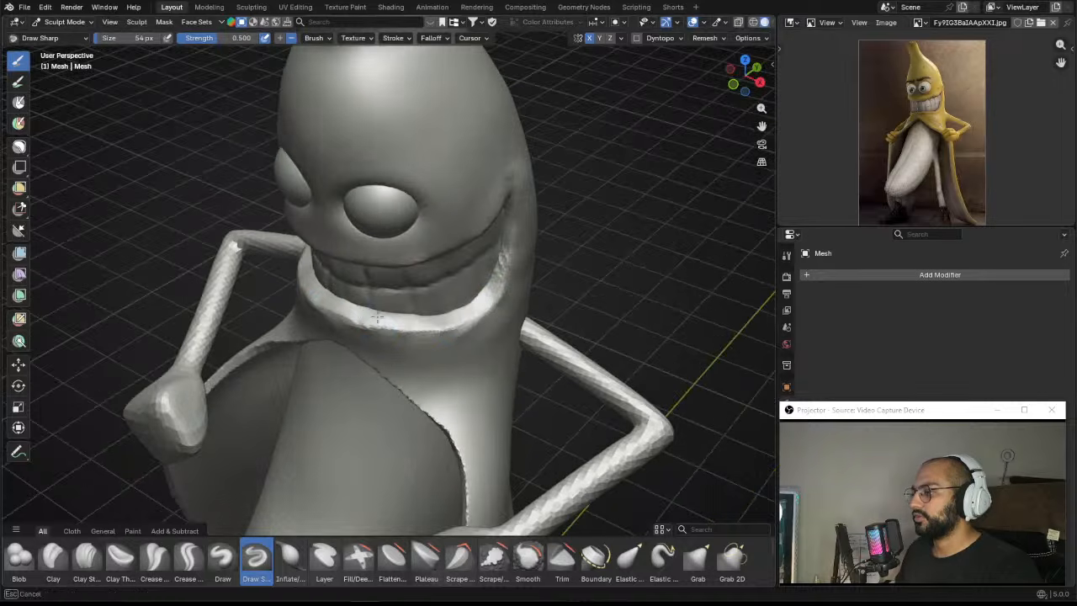
middle_drag(493, 269, 500, 205)
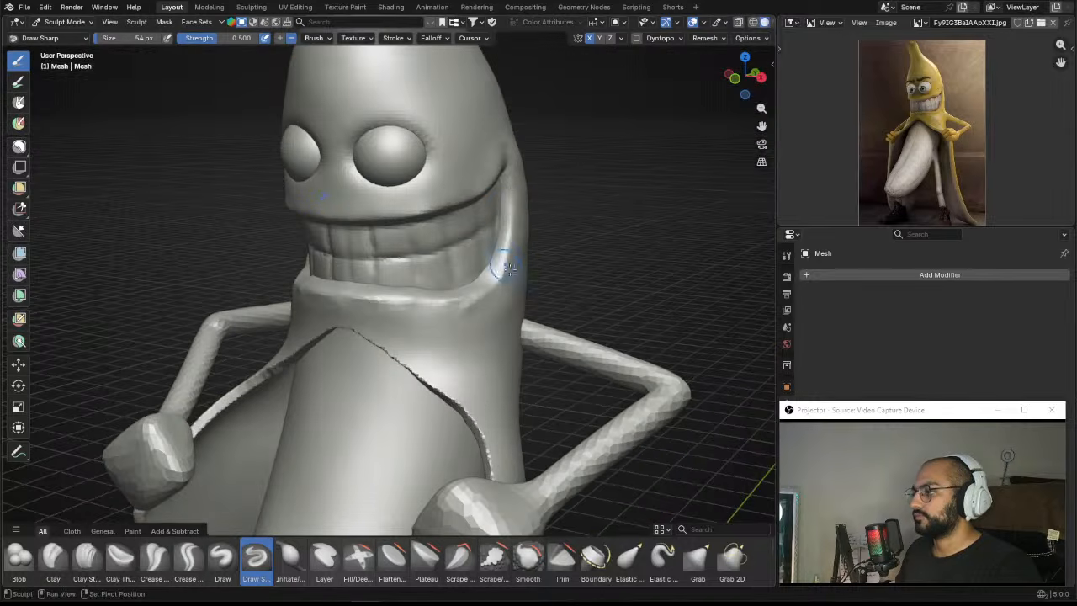
middle_drag(508, 268, 495, 314)
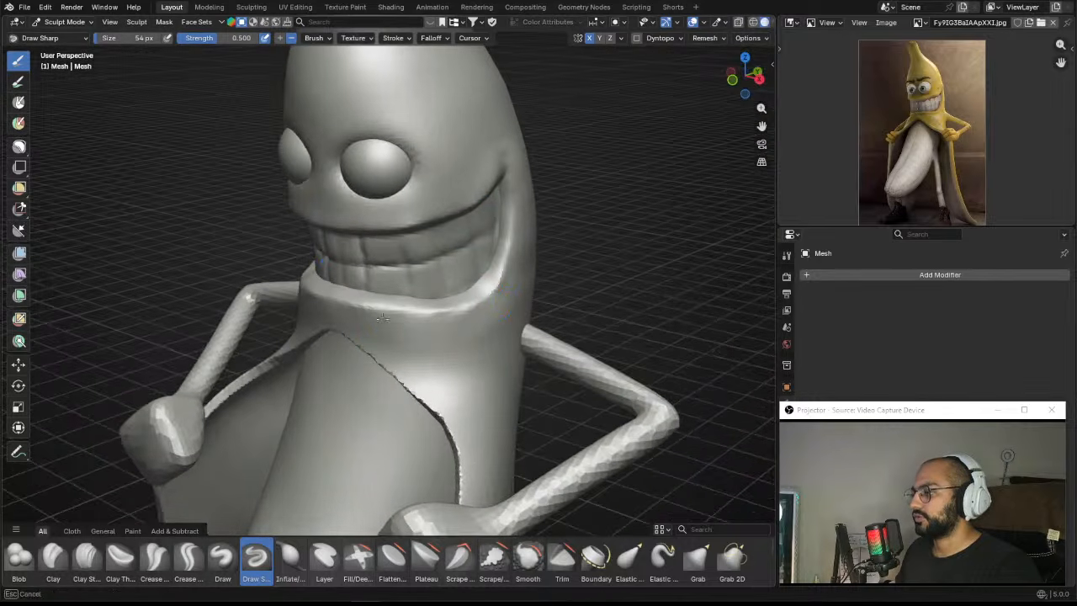
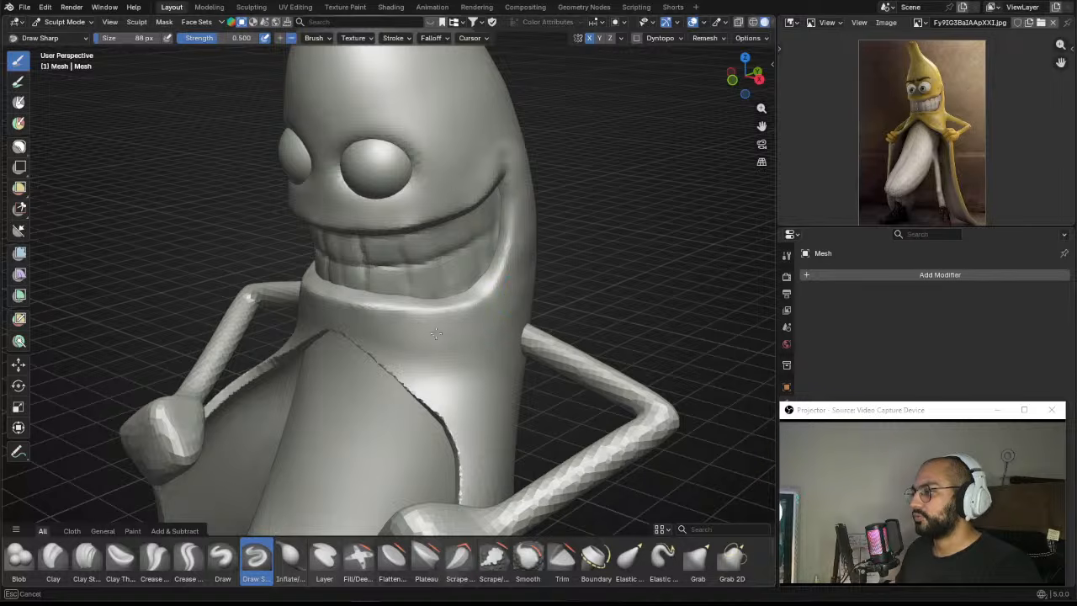
Step: Switch to the Grab brush and adjust the shape of the lower lip around the mouth
mouse_move(435, 333)
middle_down()
mouse_move(348, 241)
mouse_move(387, 237)
mouse_move(357, 233)
mouse_move(384, 261)
mouse_move(361, 277)
mouse_move(357, 334)
mouse_move(384, 320)
mouse_move(392, 300)
mouse_move(377, 254)
mouse_move(424, 326)
mouse_move(407, 239)
middle_up()
key(g)
key(f)
click(363, 241)
middle_drag(407, 252, 429, 250)
key(f)
click(444, 250)
middle_drag(361, 246, 407, 202)
ctrl+middle_drag(381, 267, 385, 246)
Step: Raise the middle of the lower lip with a large Grab brush of about 227 to 264 px
mouse_move(385, 246)
middle_down()
mouse_move(493, 264)
mouse_move(436, 243)
middle_up()
key(f)
click(397, 254)
key(f)
click(436, 243)
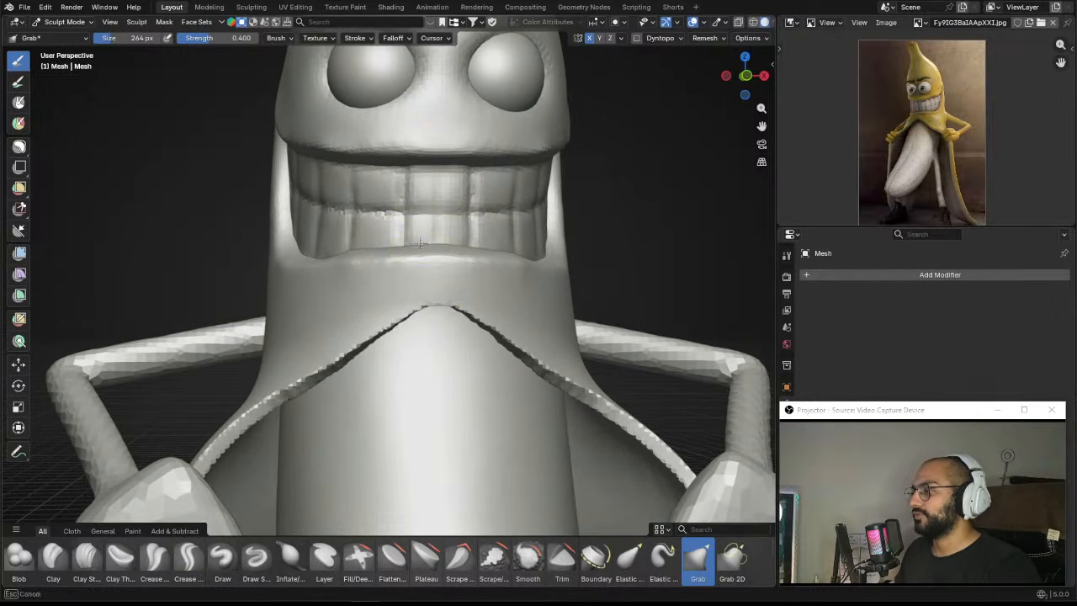
key(f)
click(387, 247)
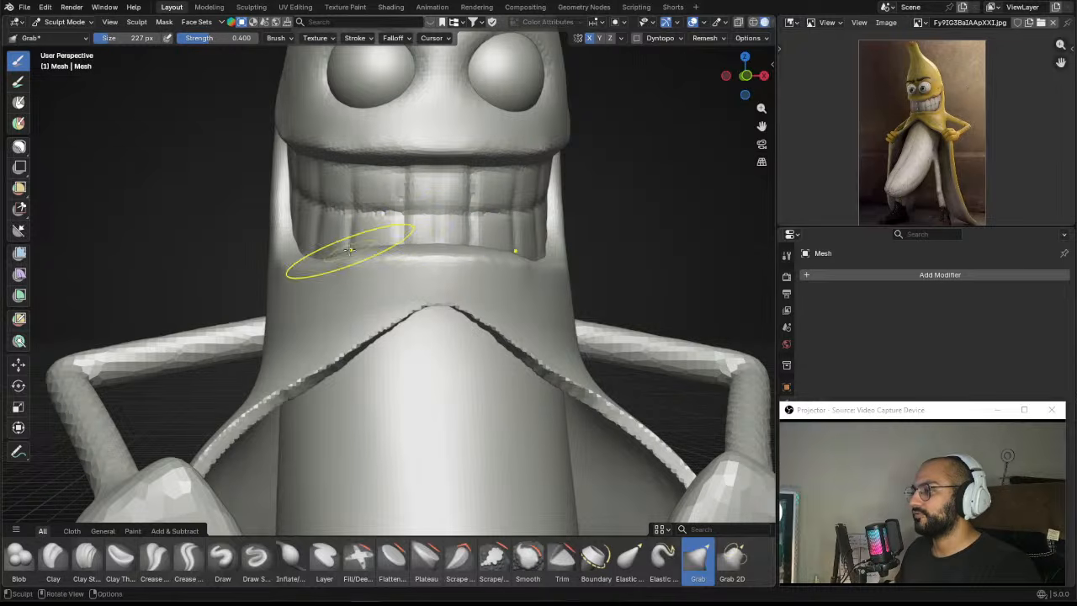
middle_drag(392, 258, 473, 248)
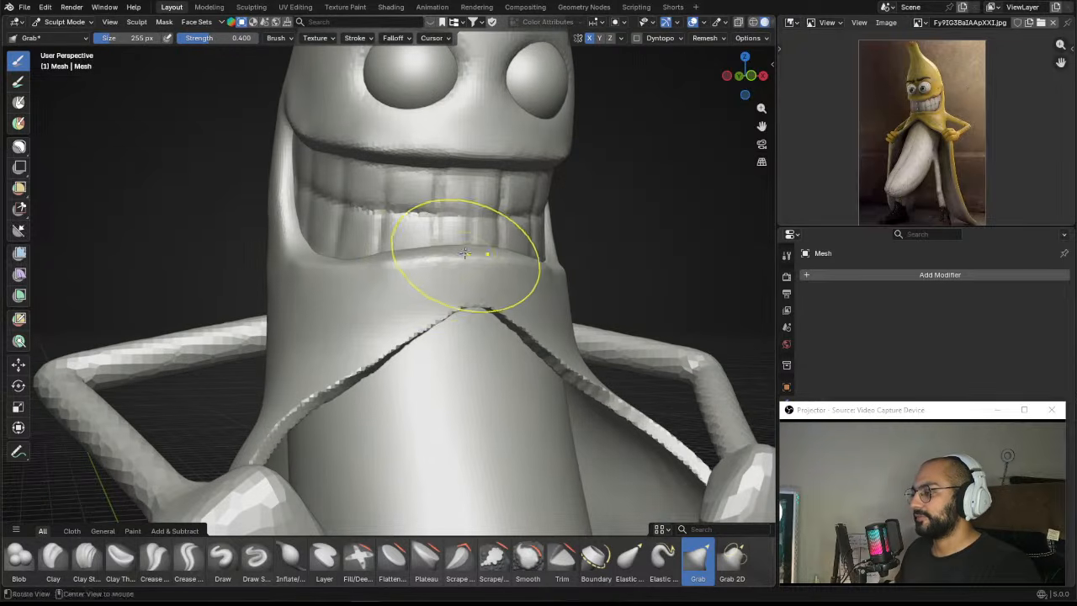
scroll(464, 251, down, 4)
mouse_move(432, 318)
middle_down()
mouse_move(444, 284)
mouse_move(422, 238)
mouse_move(469, 252)
mouse_move(480, 236)
middle_up()
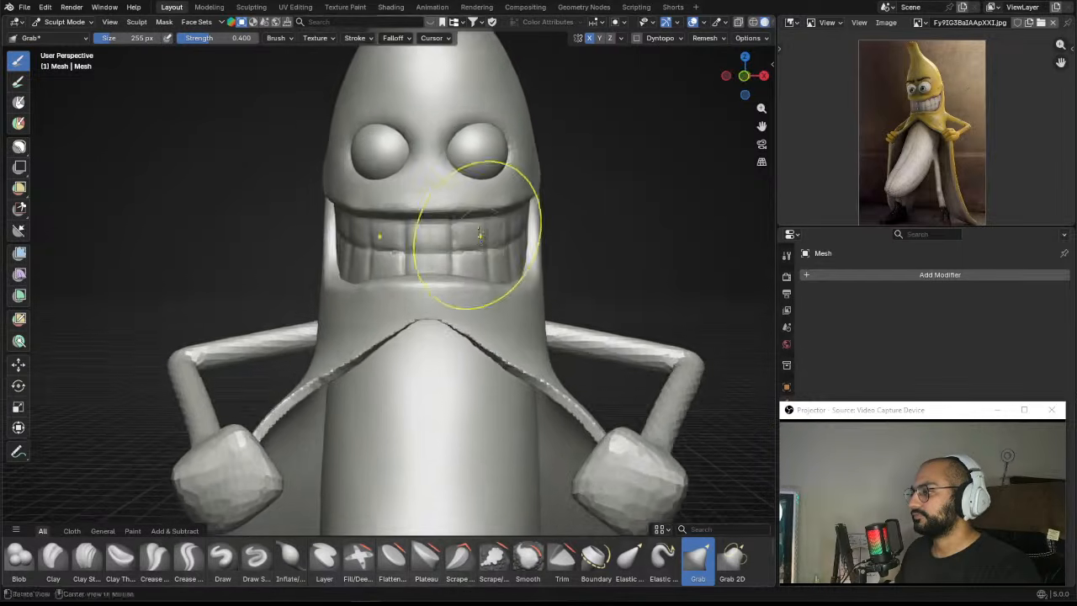
Step: Switch sculpting to the inner banana body and isolate it in Local View
scroll(479, 235, down, 5)
key(ctrl+Tab)
scroll(423, 257, up, 3)
middle_drag(423, 258, 437, 259)
click(437, 332)
key(ctrl+Tab)
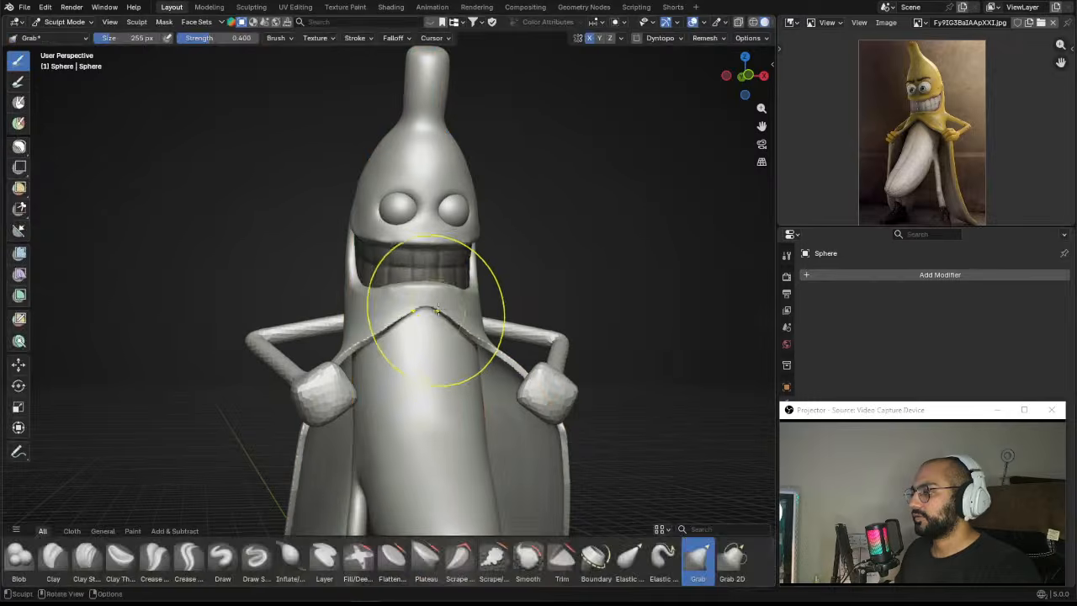
mouse_move(436, 310)
middle_down()
mouse_move(452, 263)
mouse_move(415, 252)
middle_up()
key(slash)
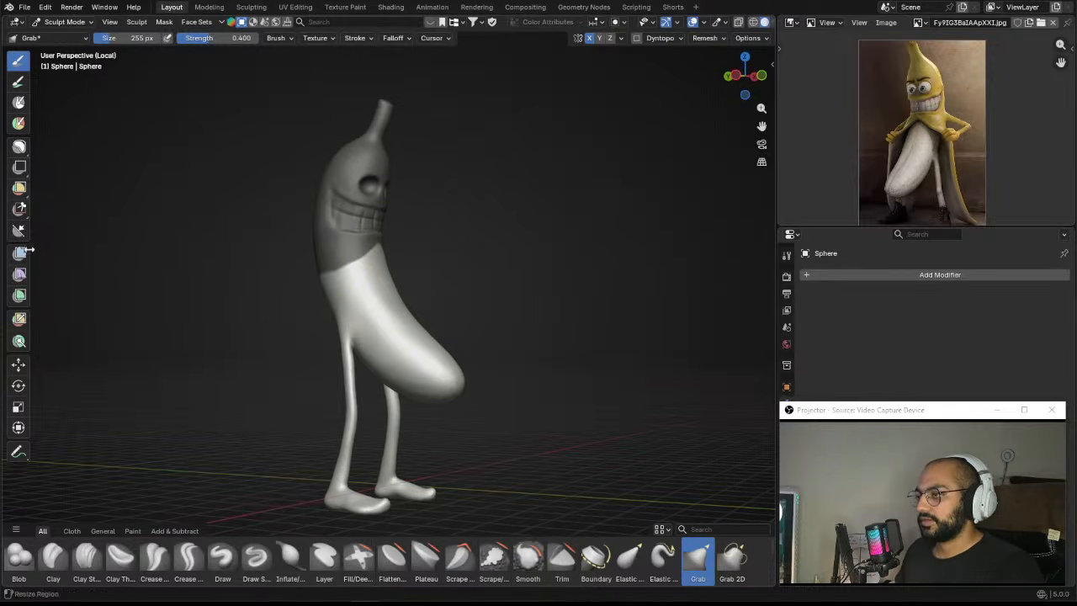
Step: Clear the mask from the body below the mouth and from the upper head with the Lasso Mask tool
click(18, 152)
scroll(168, 175, up, 4)
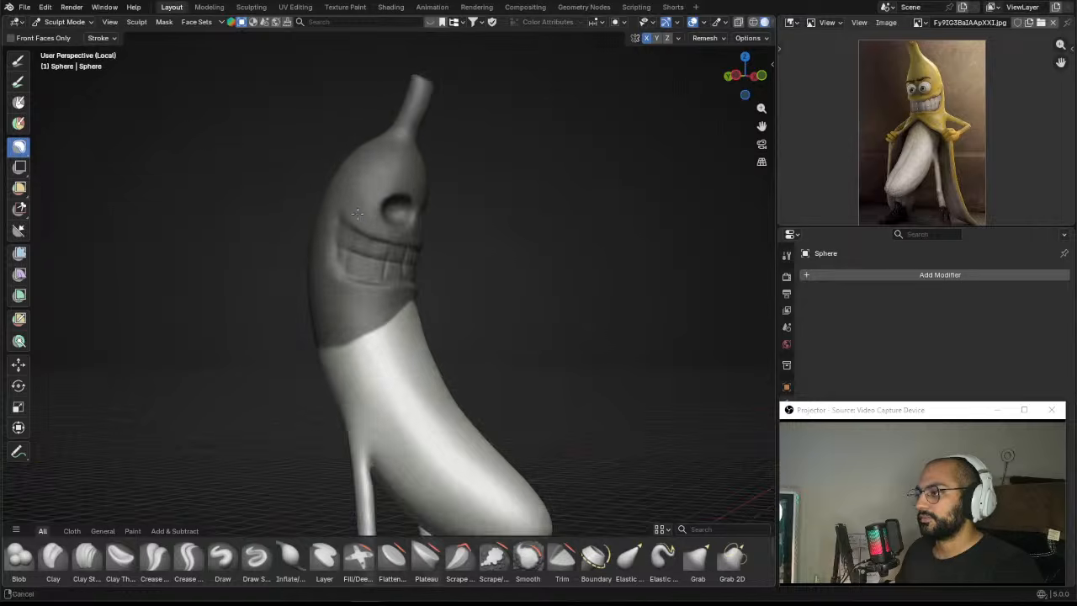
middle_drag(253, 211, 277, 202)
mouse_move(283, 177)
mouse_down()
mouse_move(449, 228)
mouse_move(447, 287)
mouse_move(311, 298)
mouse_move(293, 247)
mouse_up()
mouse_move(451, 291)
ctrl+mouse_down()
mouse_move(283, 421)
mouse_move(420, 403)
ctrl+mouse_up()
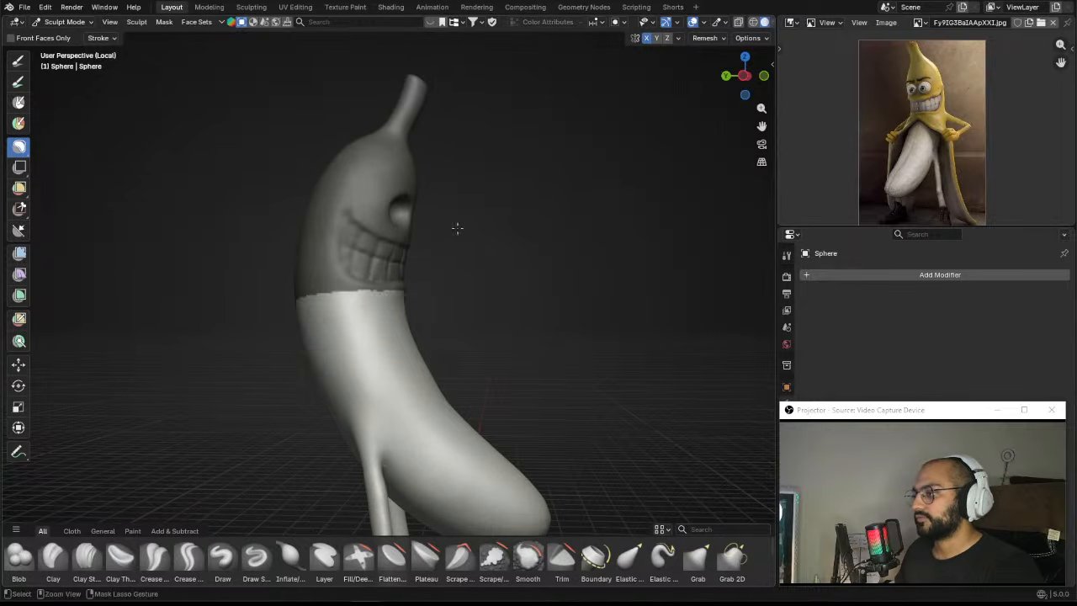
mouse_move(457, 229)
ctrl+mouse_down()
mouse_move(378, 203)
mouse_move(507, 183)
ctrl+mouse_up()
middle_drag(506, 184, 476, 217)
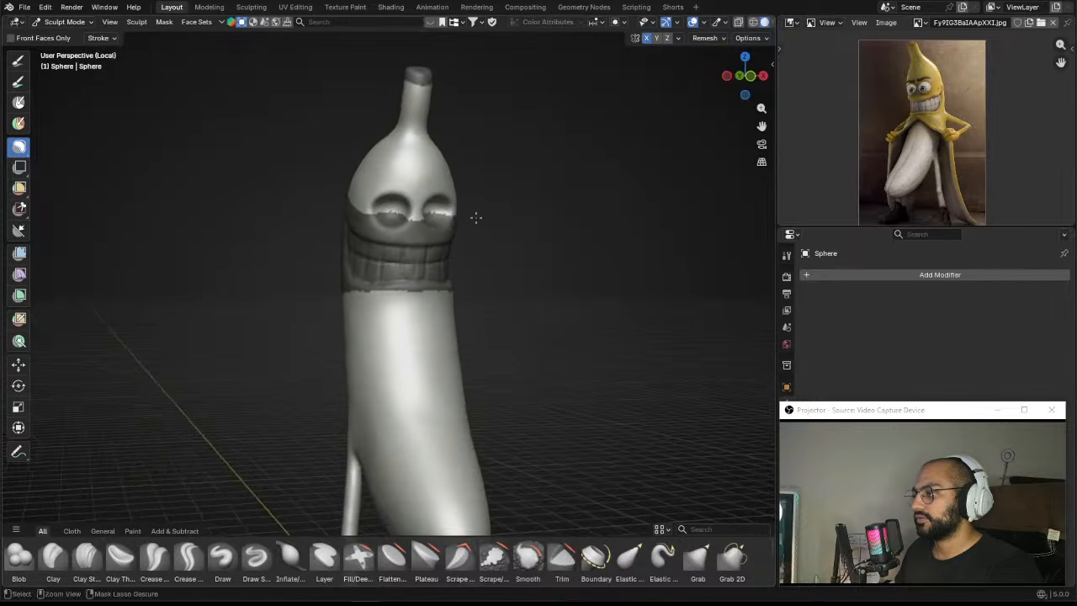
Step: Clear the mask from the eyes and upper head down to the upper lip with the Lasso Mask tool
mouse_move(478, 215)
mouse_down()
mouse_move(408, 240)
mouse_move(376, 101)
mouse_up()
ctrl+shift+right_drag(375, 102, 404, 99)
middle_drag(404, 214, 459, 243)
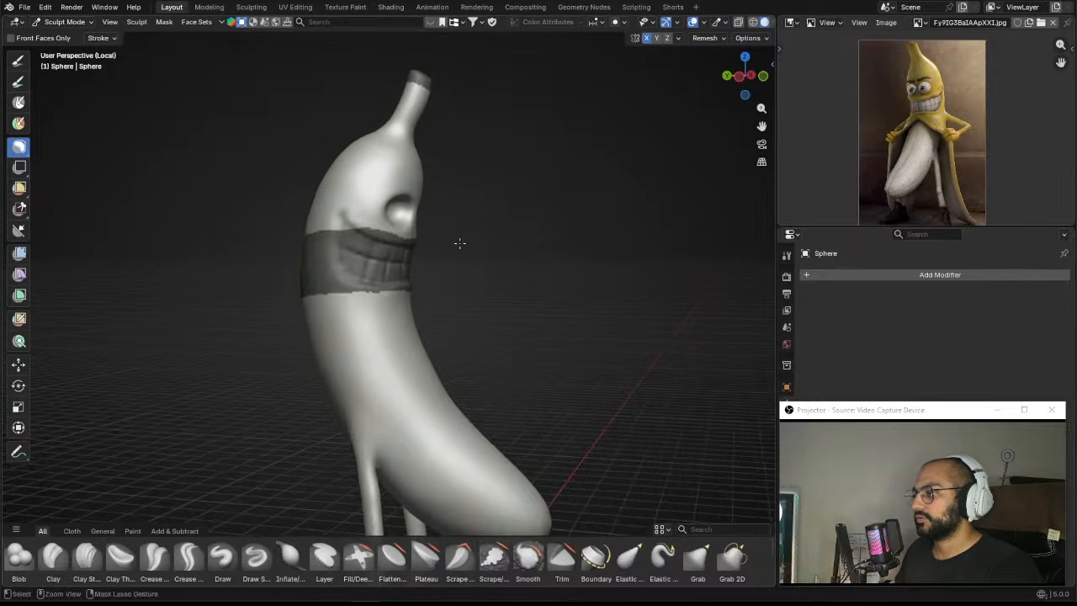
key(ctrl+z)
scroll(459, 243, up, 3)
middle_drag(425, 192, 282, 122)
mouse_move(278, 121)
ctrl+mouse_down()
mouse_move(409, 184)
mouse_move(509, 190)
ctrl+mouse_up()
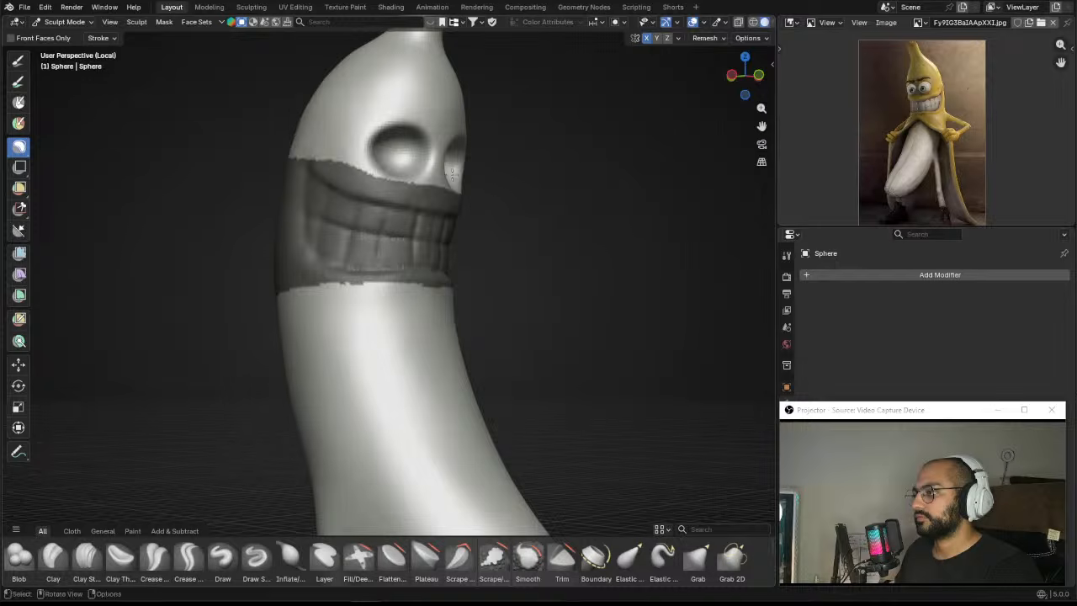
middle_drag(509, 189, 436, 181)
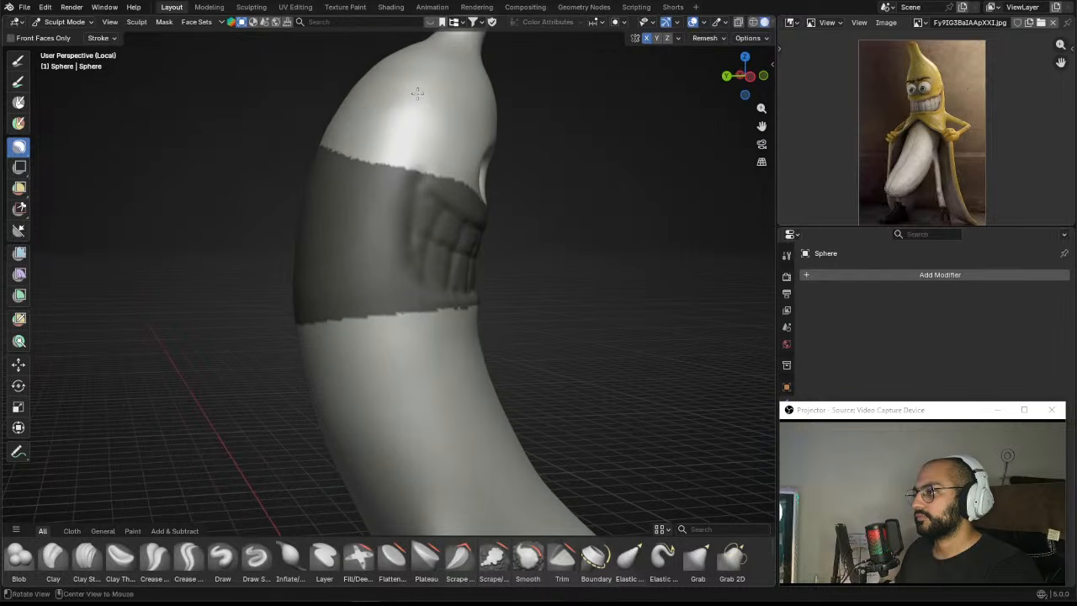
Step: In the right side view, reshape the mask's upper edge into a straight slant from the upper lip up to the back
key(KP_3)
shift+middle_drag(414, 214, 412, 230)
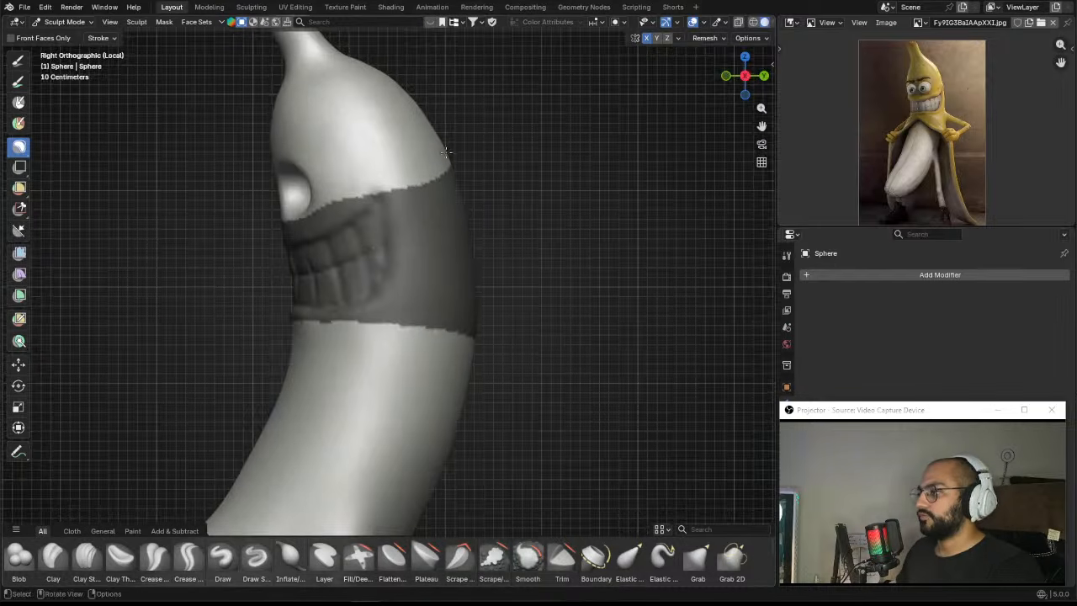
mouse_move(459, 142)
ctrl+right_down()
mouse_move(376, 183)
mouse_move(321, 255)
mouse_move(484, 241)
ctrl+right_up()
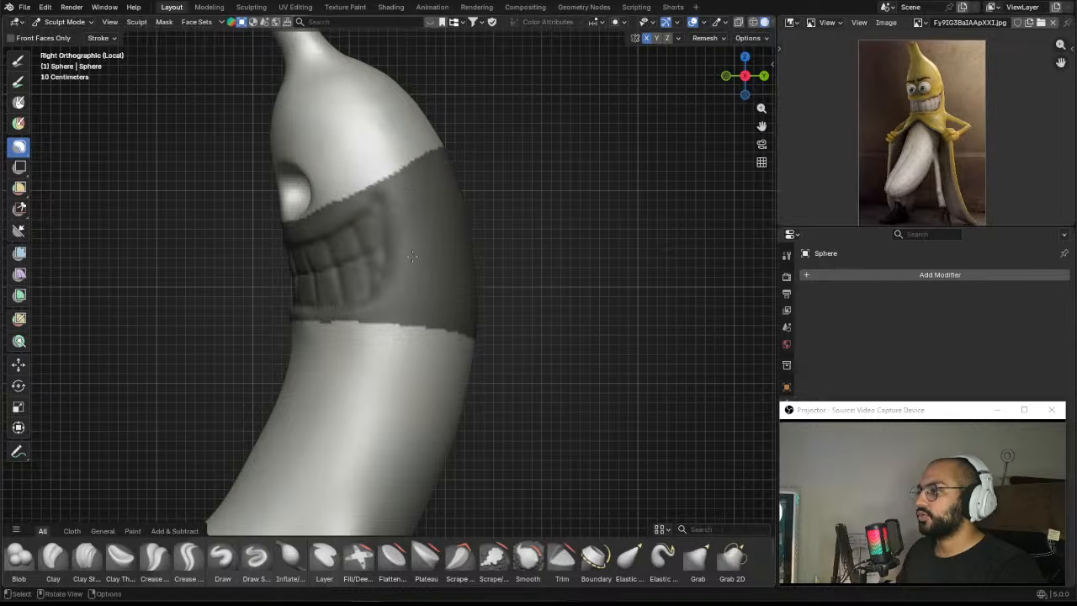
middle_drag(412, 256, 447, 198)
mouse_move(479, 139)
ctrl+right_down()
mouse_move(403, 181)
mouse_move(281, 221)
mouse_move(418, 170)
mouse_move(362, 180)
mouse_move(219, 243)
mouse_move(437, 158)
ctrl+right_up()
key(KP_3)
middle_drag(419, 326, 478, 261)
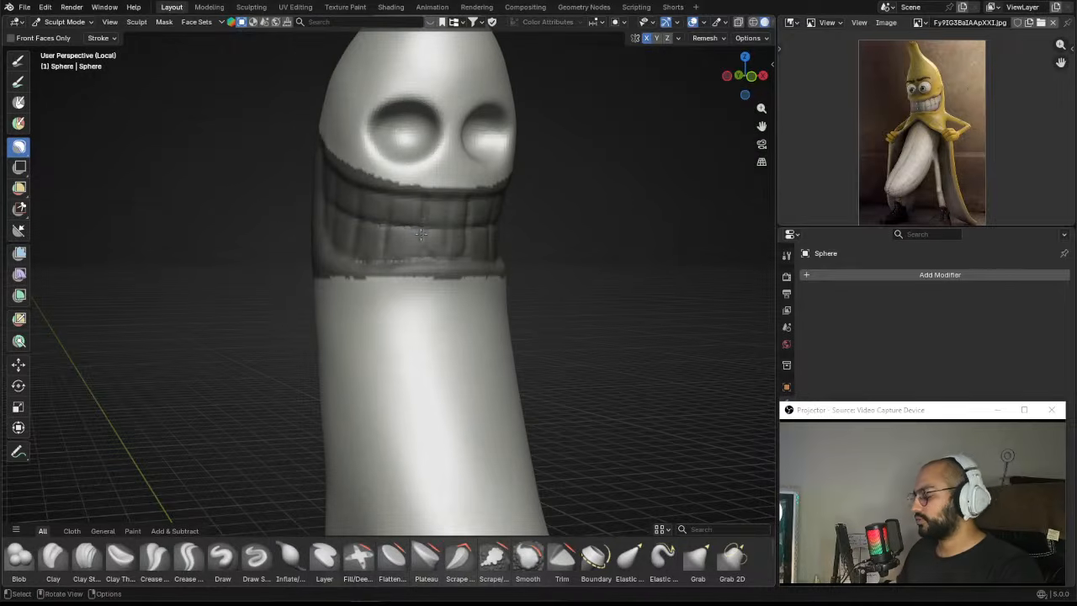
Step: Extend the mask slightly below the lower lip and straighten its lower edge in the right side view
middle_drag(420, 234, 336, 252)
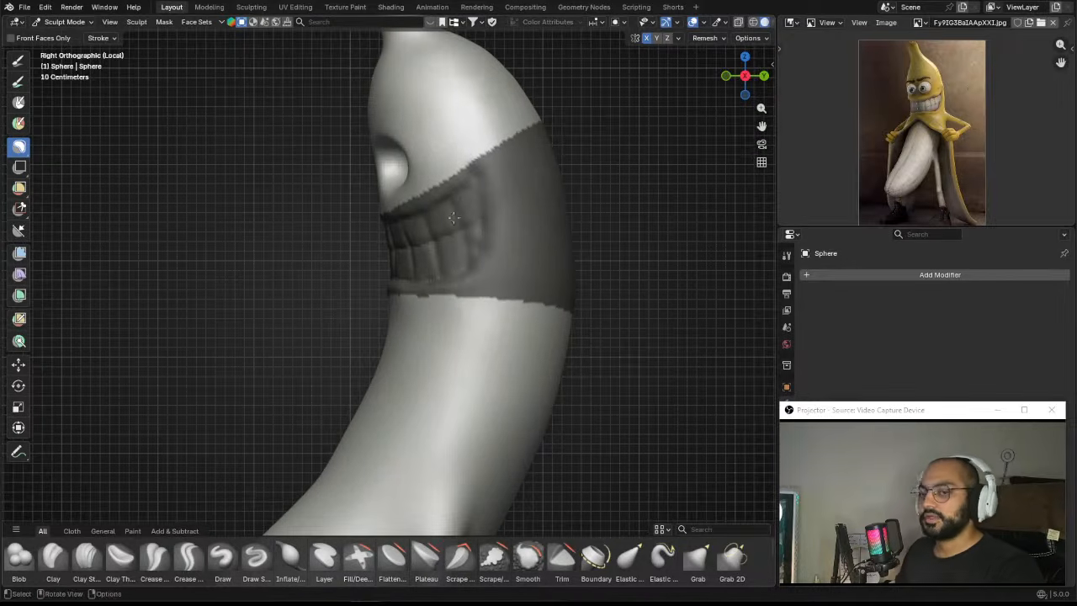
shift+middle_drag(516, 296, 472, 280)
mouse_move(338, 272)
mouse_down()
mouse_move(548, 299)
mouse_move(502, 306)
mouse_up()
mouse_move(350, 289)
mouse_down()
mouse_move(341, 279)
mouse_move(476, 271)
mouse_move(553, 328)
mouse_up()
mouse_move(335, 289)
mouse_down()
mouse_move(337, 280)
mouse_move(589, 373)
mouse_move(488, 355)
mouse_up()
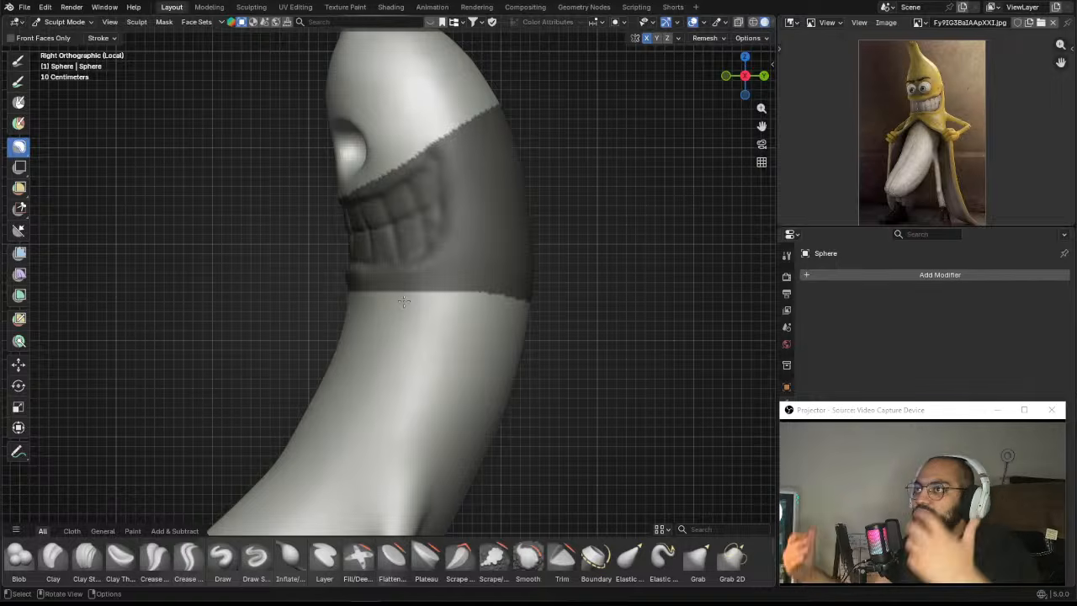
middle_drag(297, 256, 471, 316)
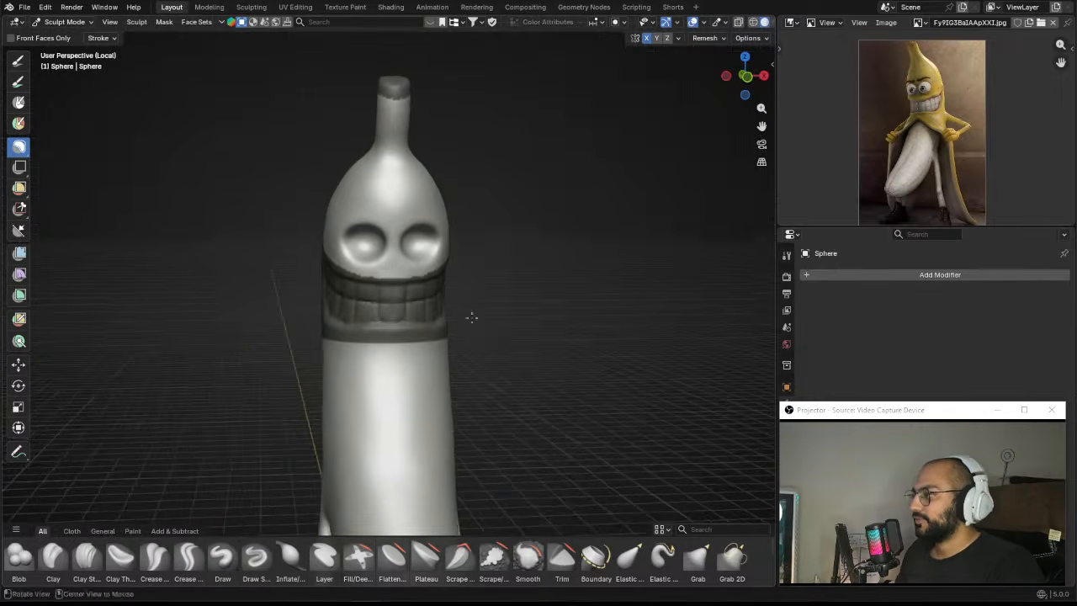
middle_drag(433, 276, 468, 292)
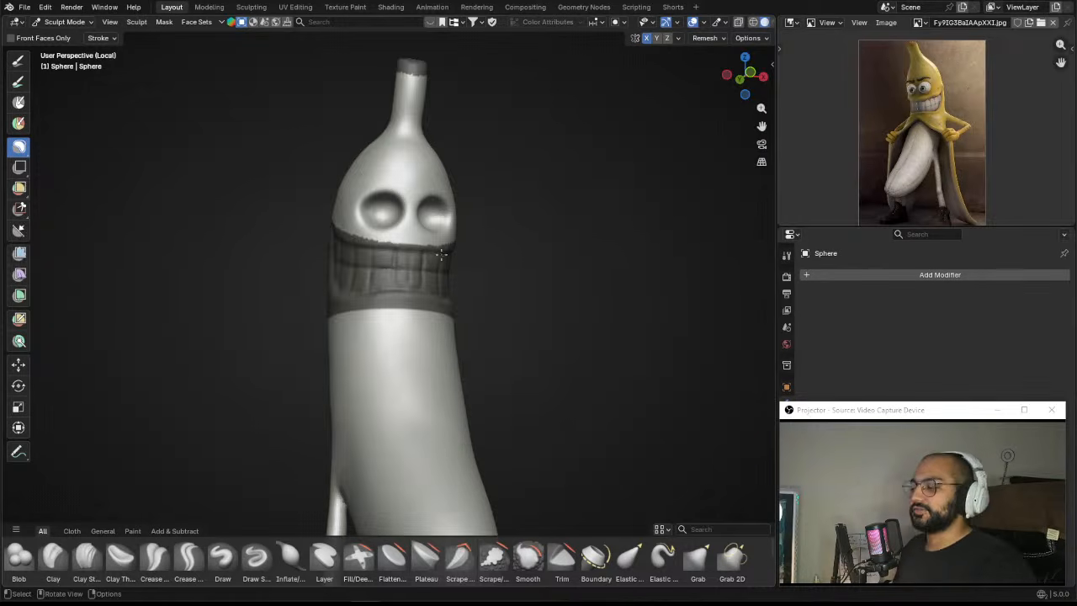
Step: Try to isolate the mouth section on the original body by inverting the mask and applying Mask Slice and Fill Holes
click(164, 22)
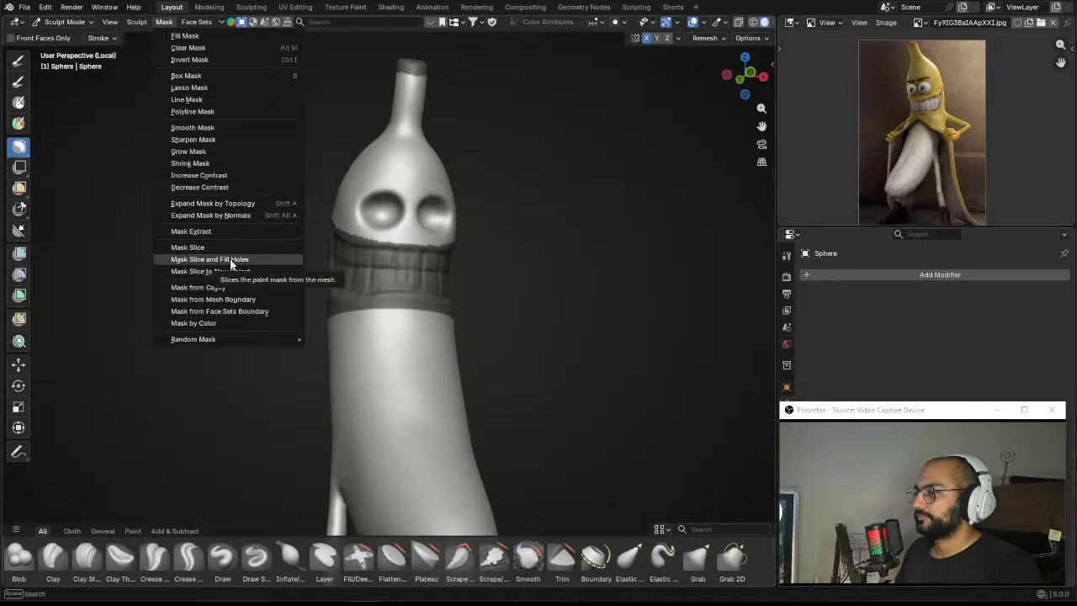
click(486, 214)
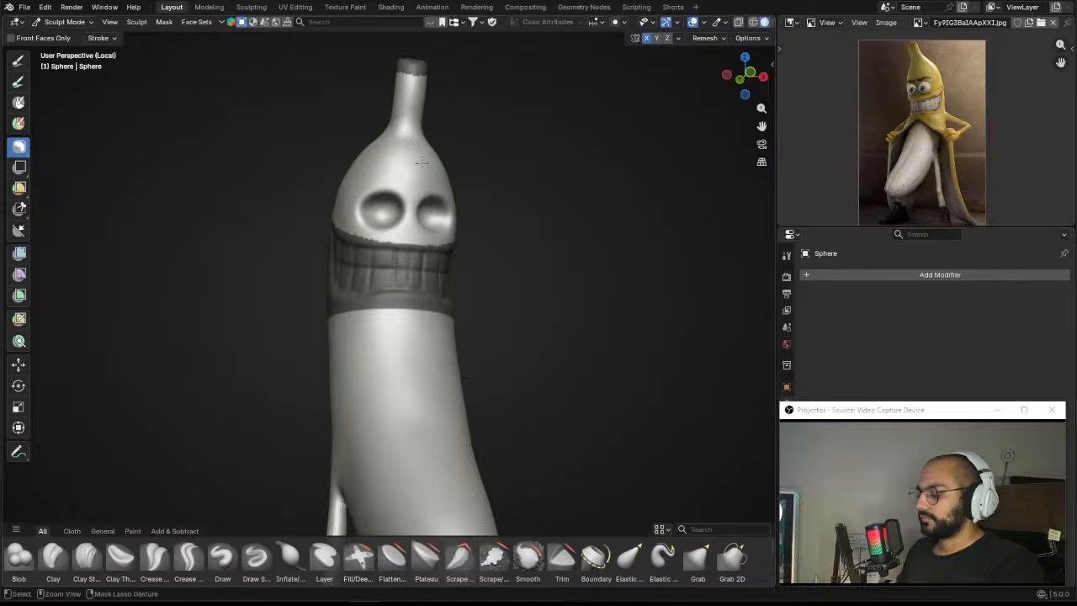
key(ctrl+i)
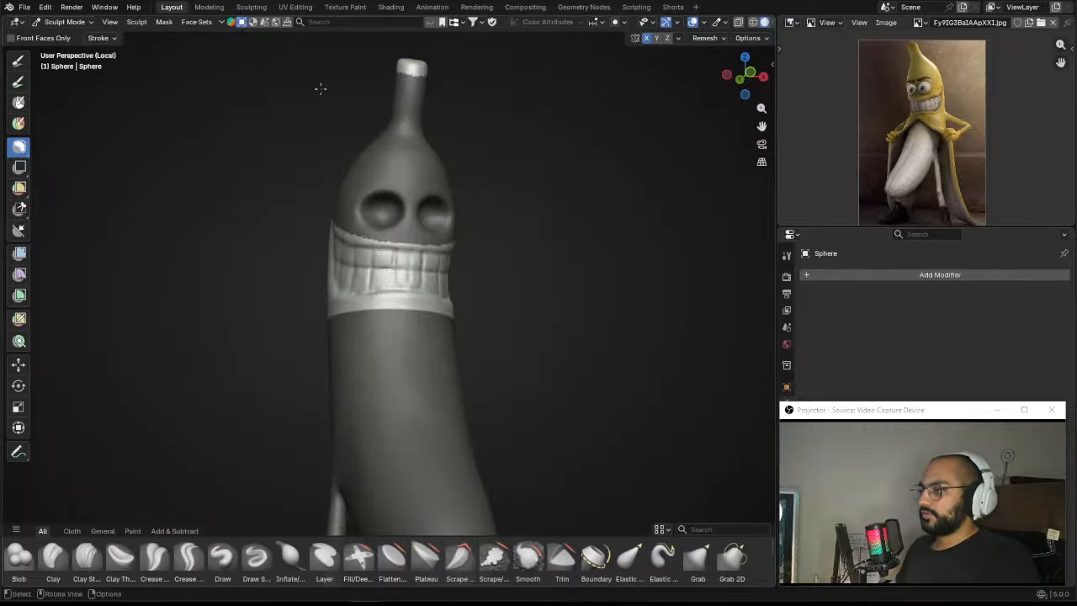
click(164, 22)
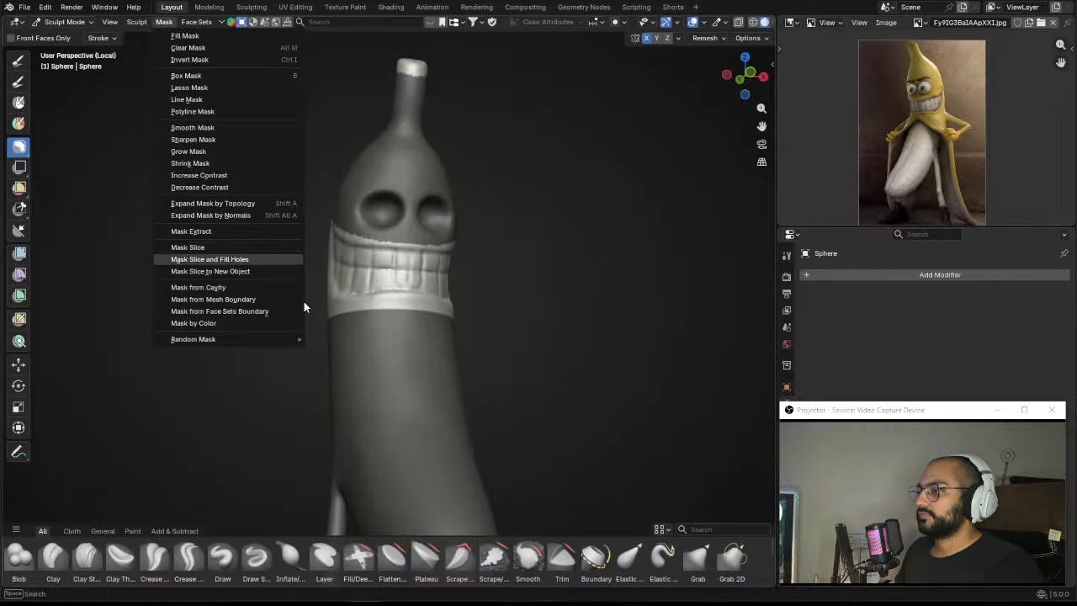
click(210, 260)
middle_drag(480, 242, 471, 180)
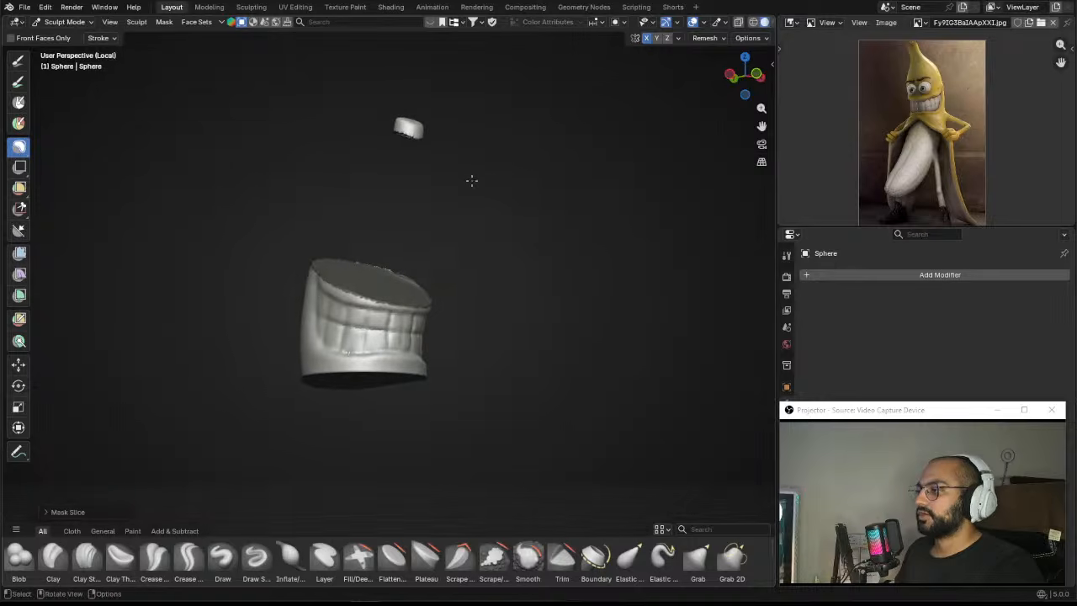
Step: Delete the leftover stem tip from the sliced original mesh in Edit Mode and return to Object Mode
key(Tab)
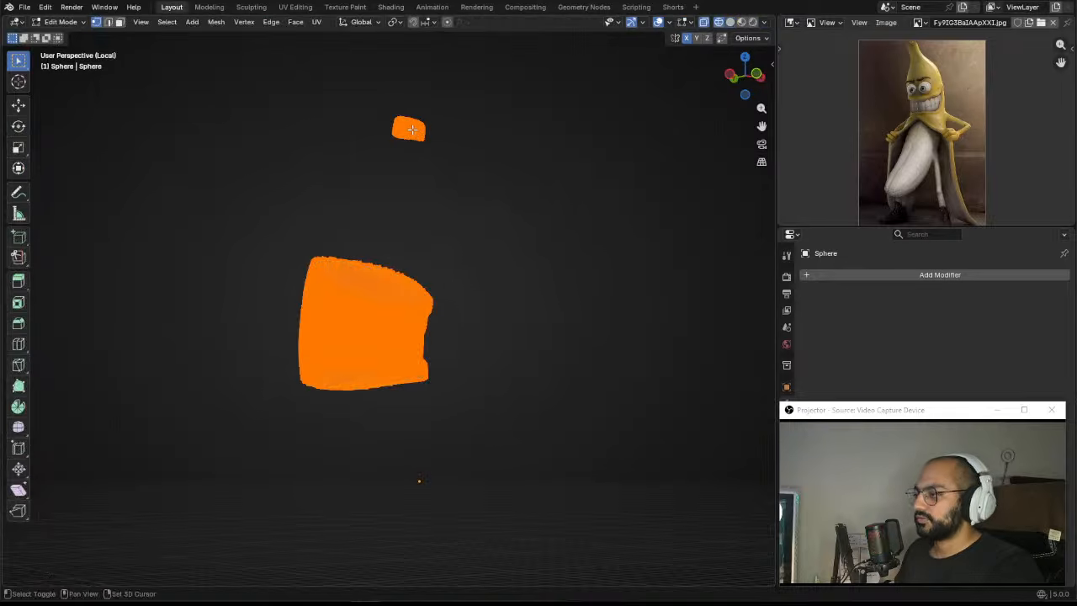
key(alt+a)
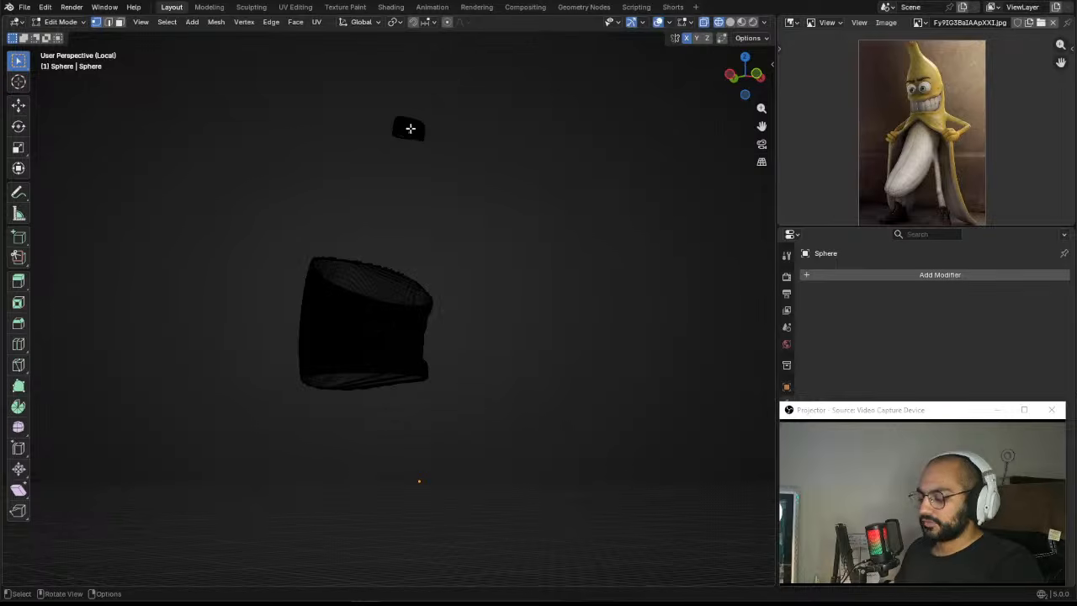
key(l)
key(x)
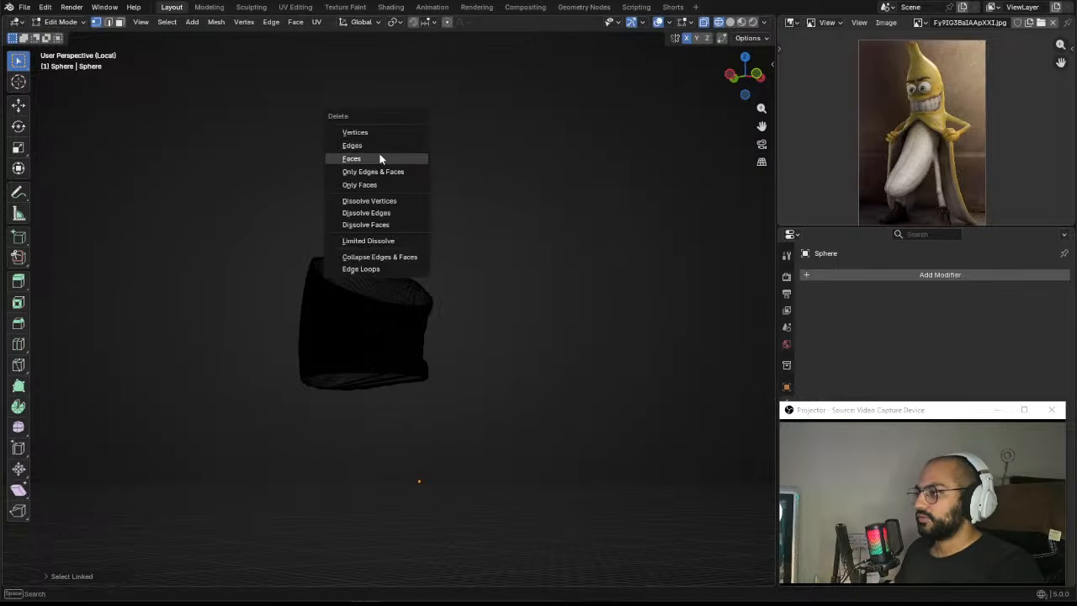
click(379, 158)
key(ctrl+Tab)
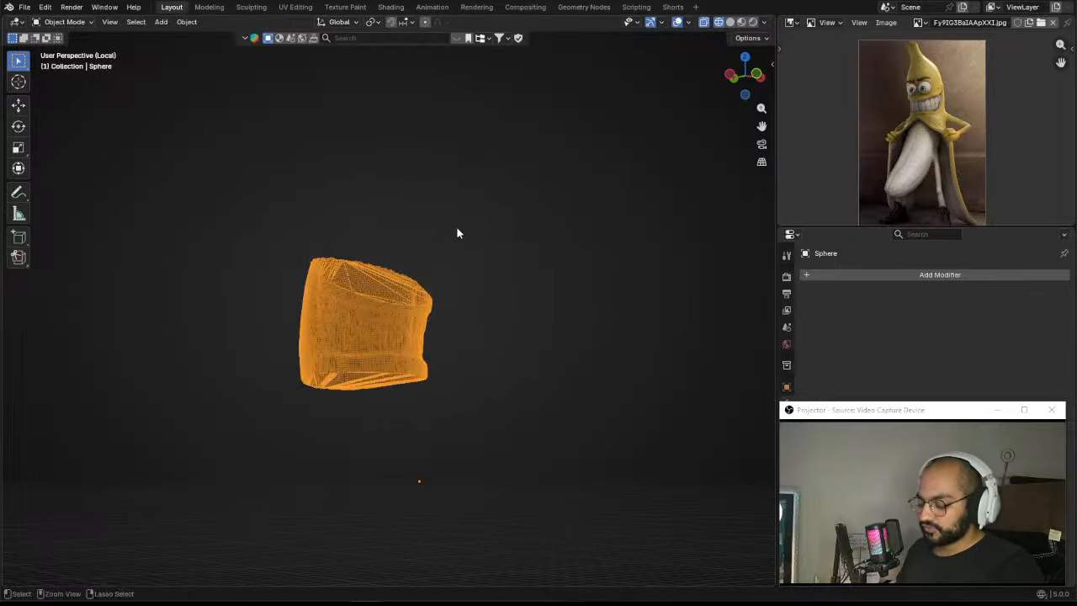
Step: Leave Local View, return to Sculpt Mode with solid shading, and undo the slicing to restore the full body
key(slash)
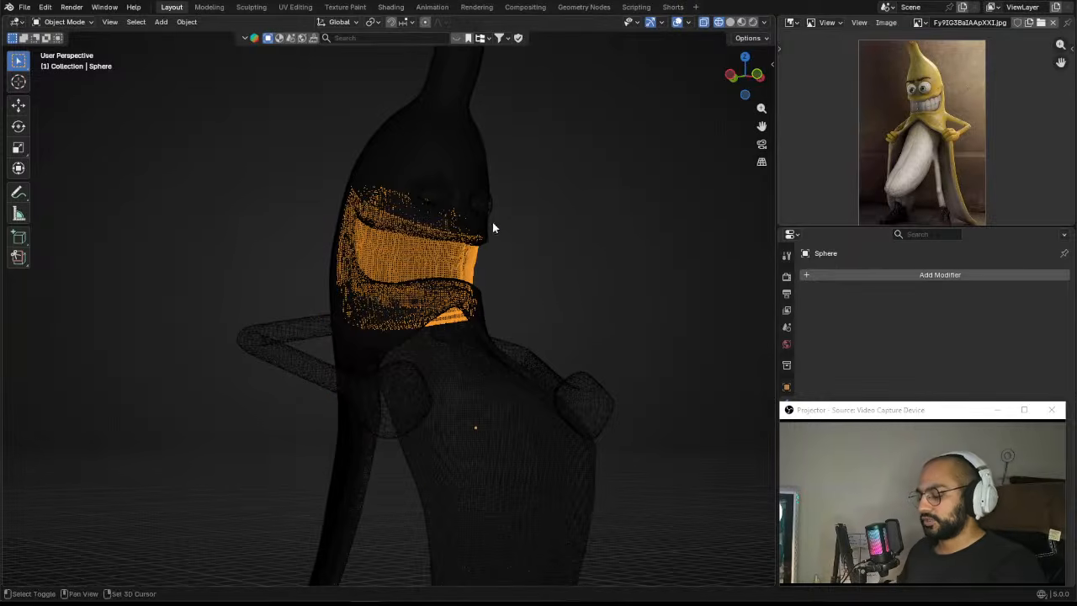
key(alt+z)
key(ctrl+Tab)
click(480, 308)
scroll(509, 330, down, 5)
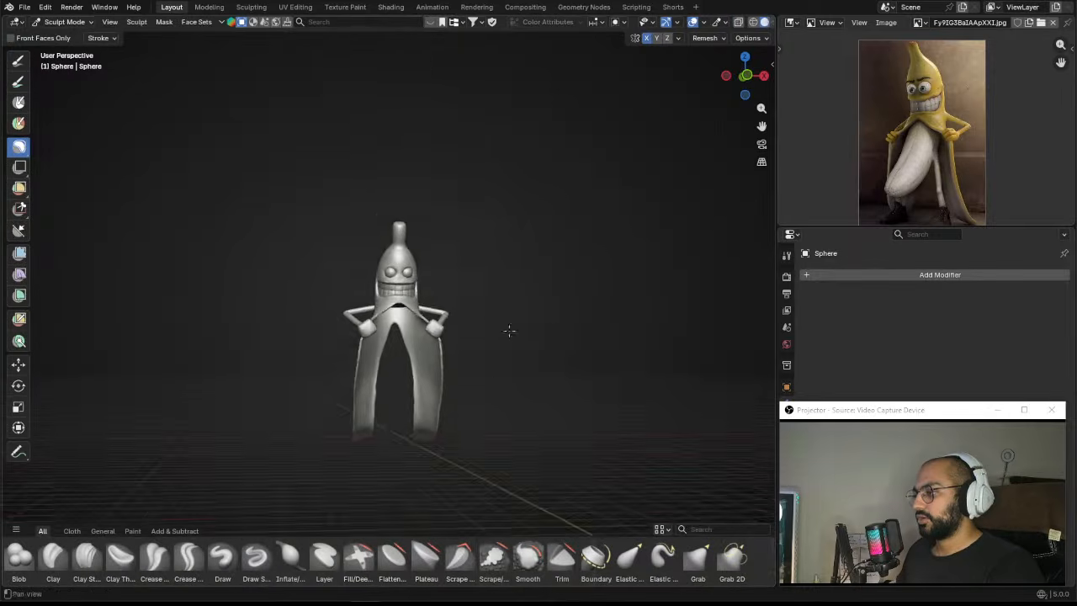
scroll(509, 329, up, 3)
key(Tab)
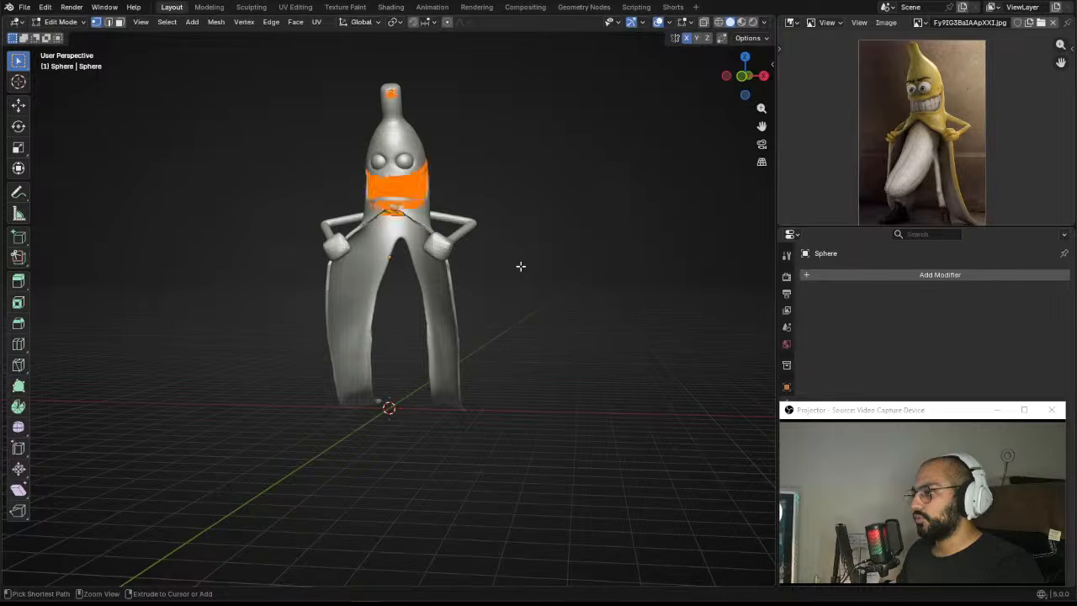
key(Tab)
middle_drag(510, 261, 551, 265)
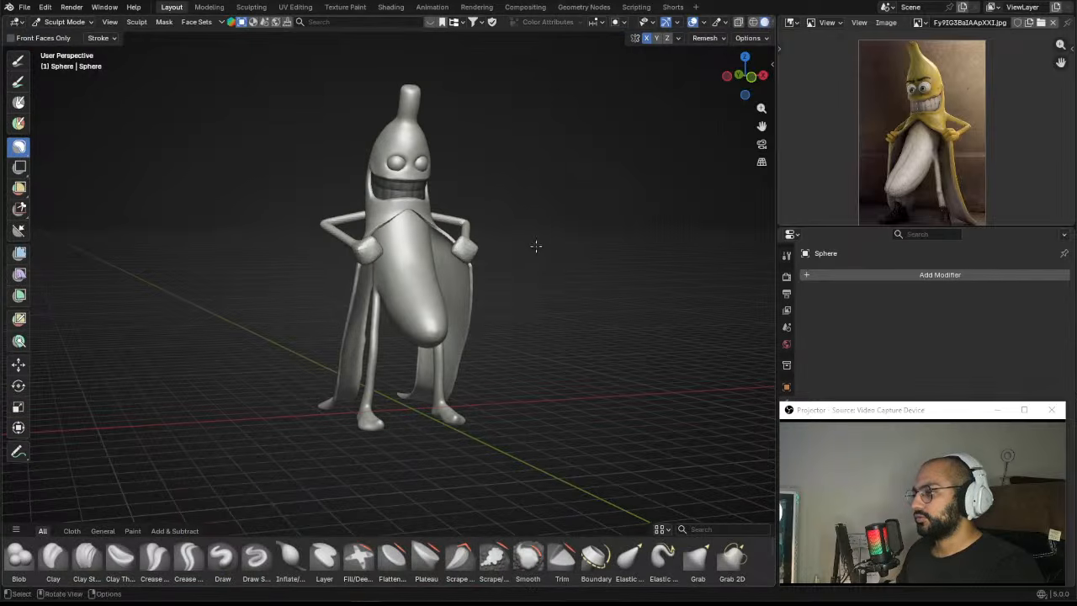
Step: Duplicate the inner banana body in place and enter Sculpt Mode on the copy
key(ctrl+Tab)
click(427, 249)
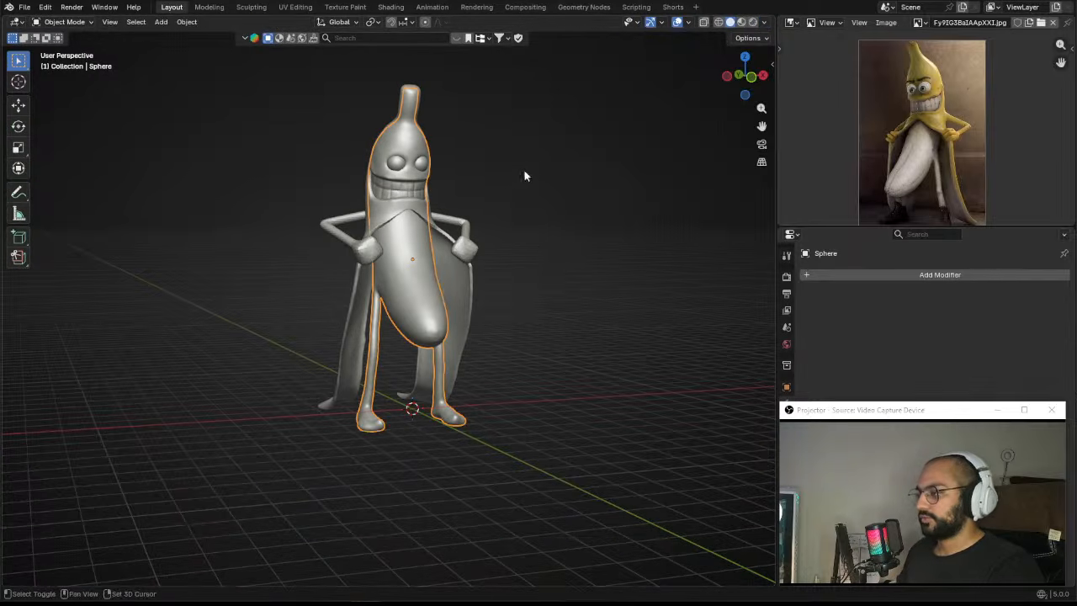
key(shift+d)
right_click(565, 200)
key(ctrl+Tab)
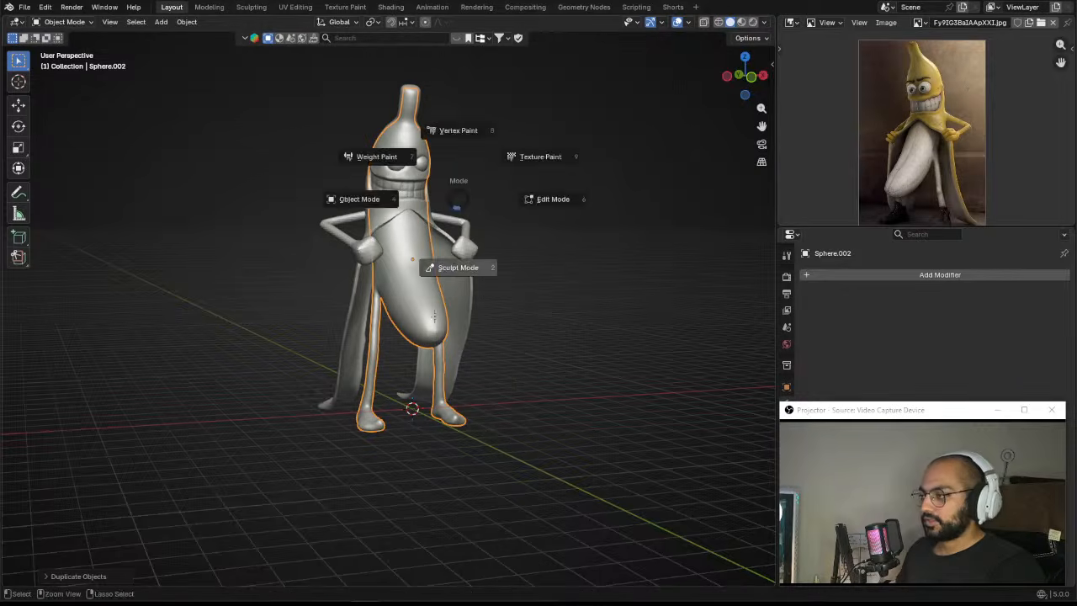
click(458, 267)
Step: Invert the copy's mask and cut away everything except the mouth section with Mask Slice and Fill Holes
key(ctrl+i)
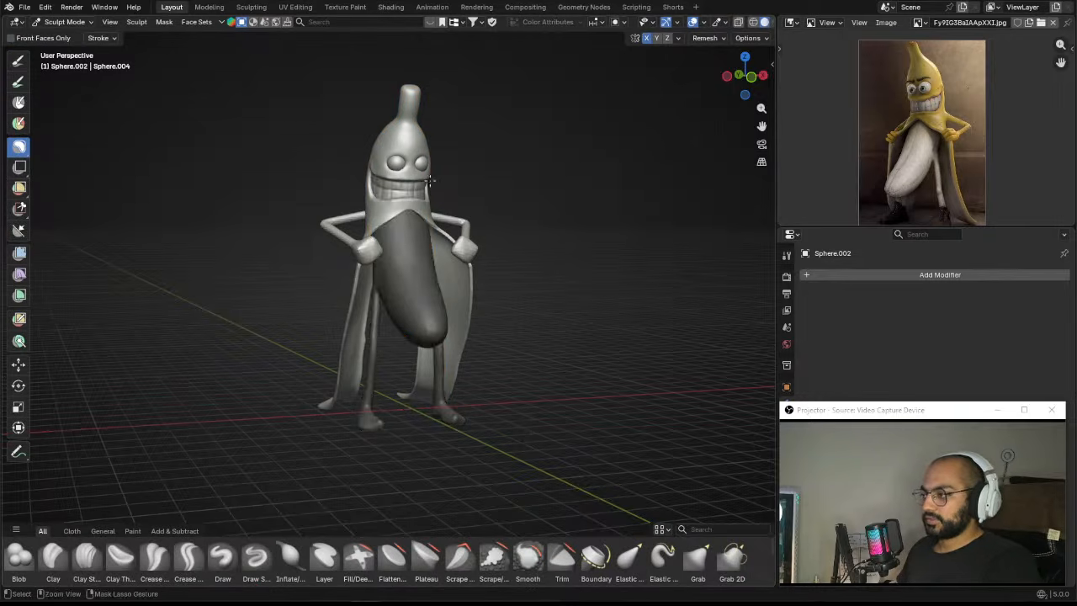
click(164, 21)
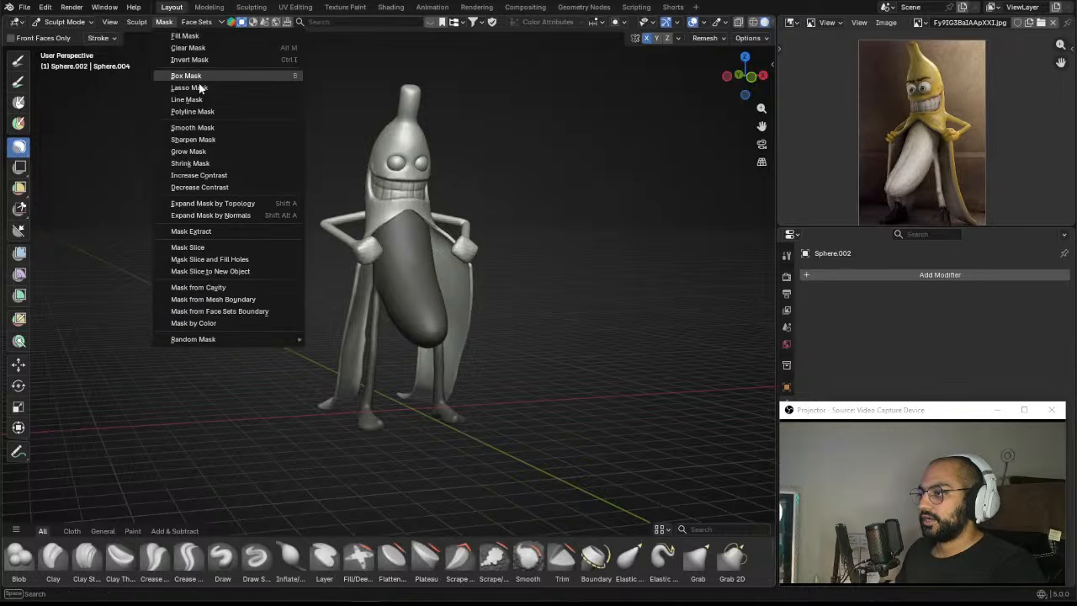
click(235, 260)
scroll(429, 268, up, 4)
middle_drag(430, 267, 465, 201)
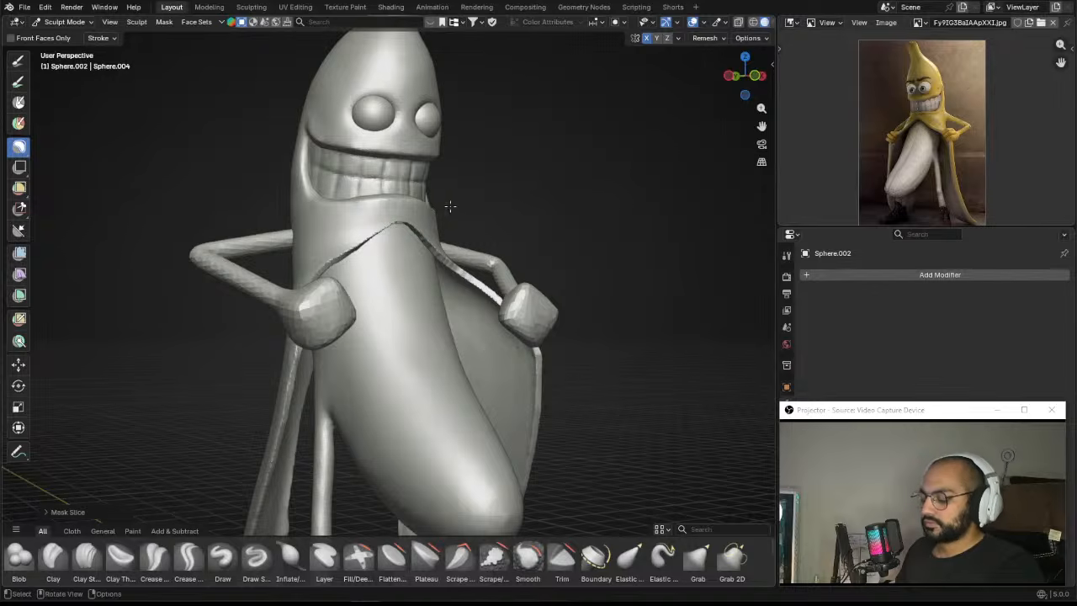
Step: Isolate the sliced copy in Local View, delete its leftover stem tip in Edit Mode, and return to the full scene
key(KP_Divide)
scroll(450, 203, down, 3)
key(Tab)
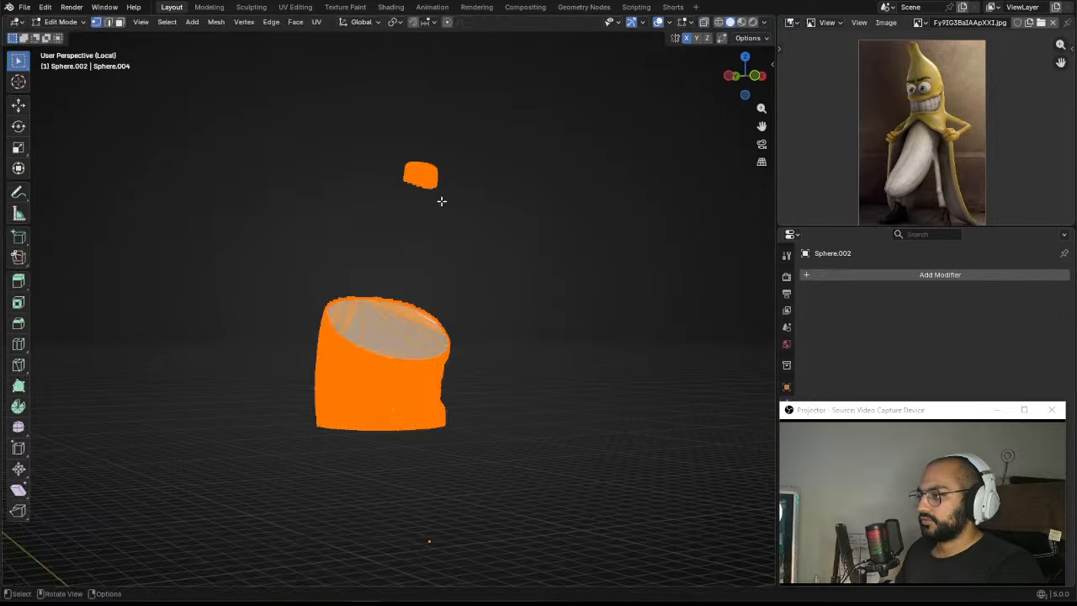
key(alt+a)
key(l)
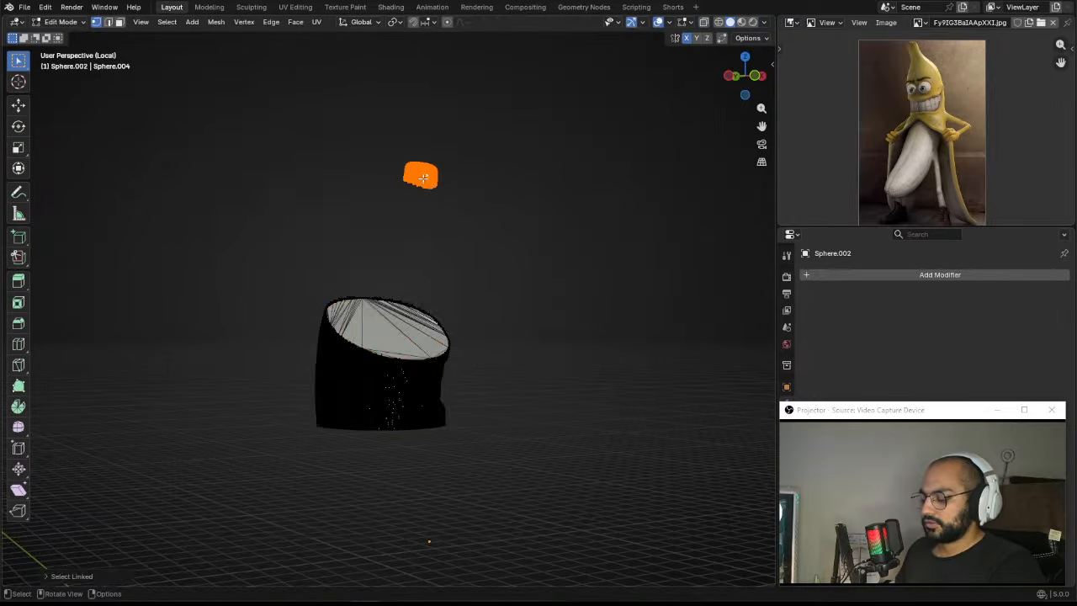
key(x)
click(410, 187)
key(Tab)
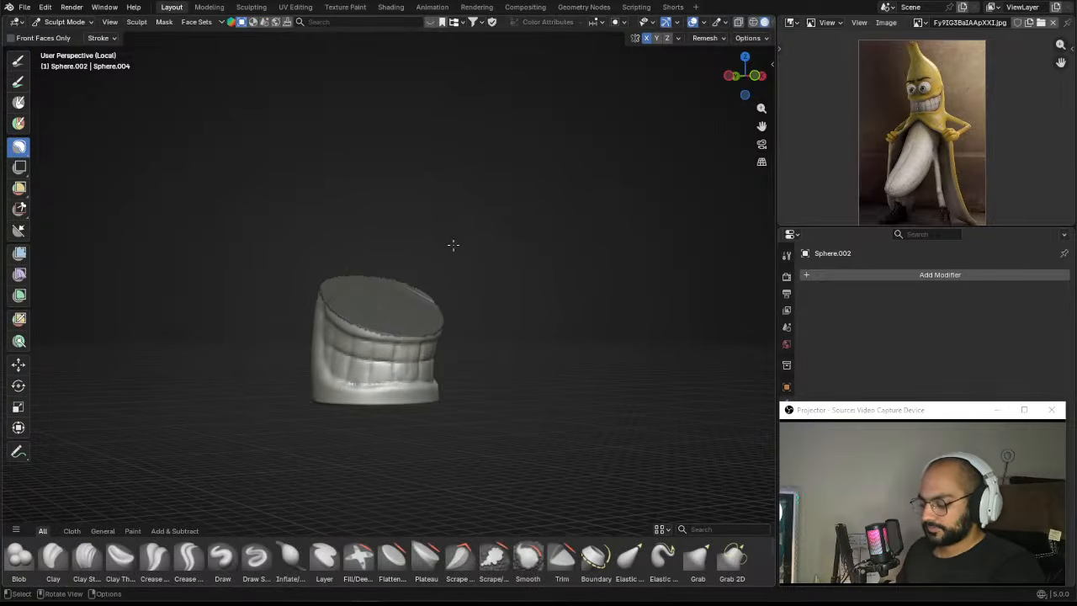
key(KP_Divide)
Step: Move the separated mouth piece aside in Object Mode to check it, and undo the move
middle_drag(450, 250, 362, 239)
key(ctrl+Tab)
click(345, 228)
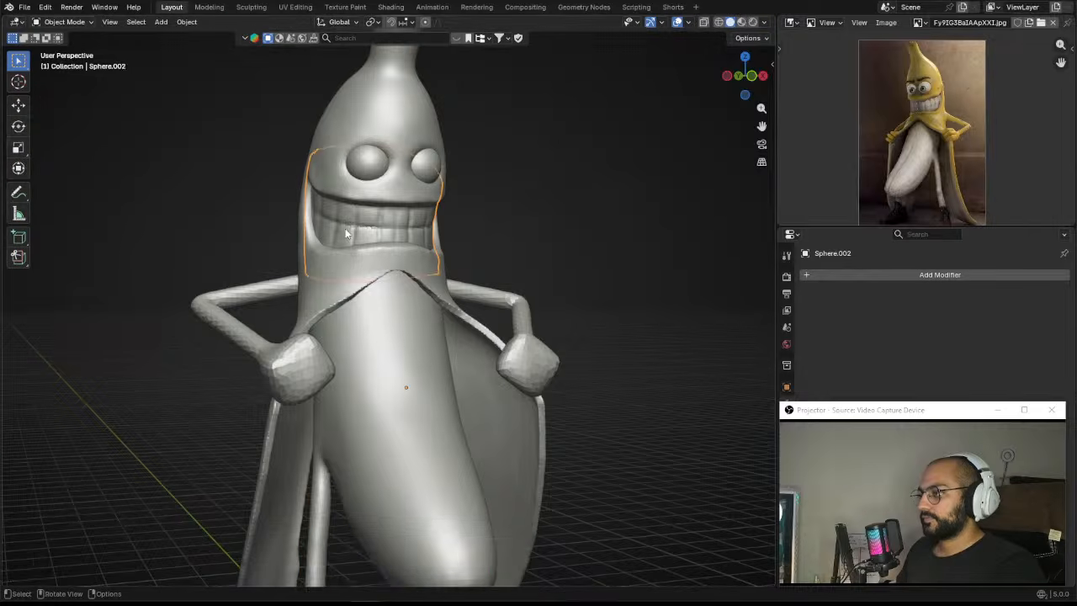
key(g)
click(562, 287)
key(ctrl+z)
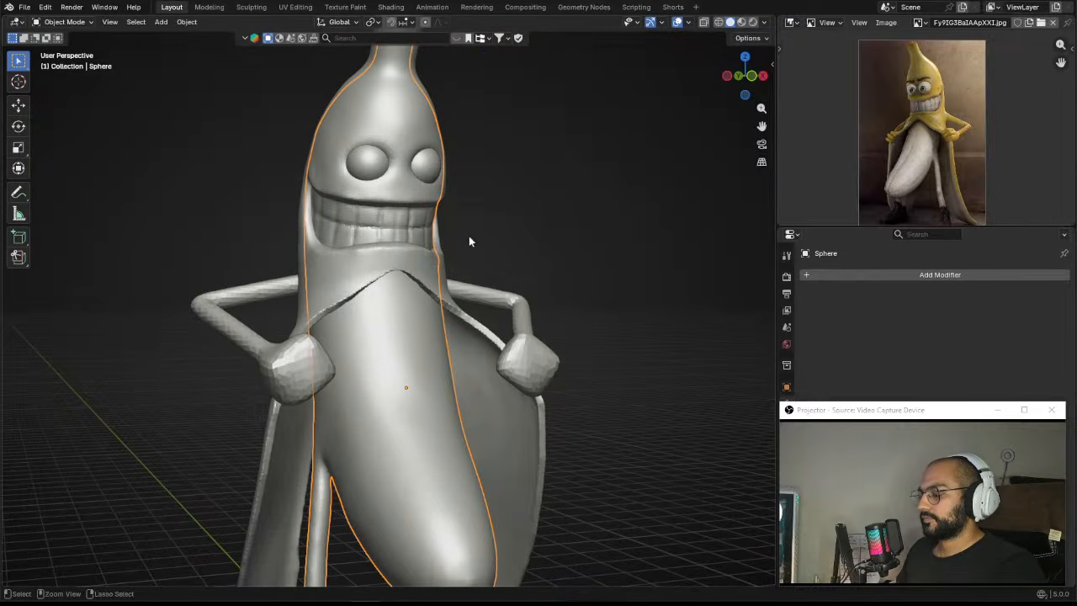
Step: Cut the masked mouth section out of the inner banana body with Mask Slice and Fill Holes in Sculpt Mode, and return to Object Mode
key(ctrl+Tab)
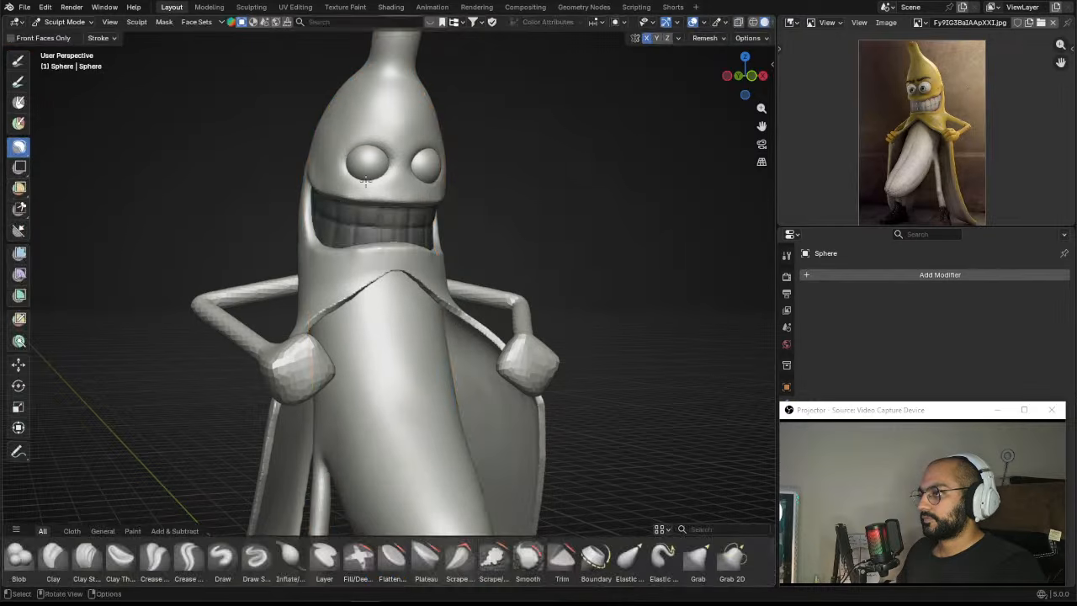
click(164, 21)
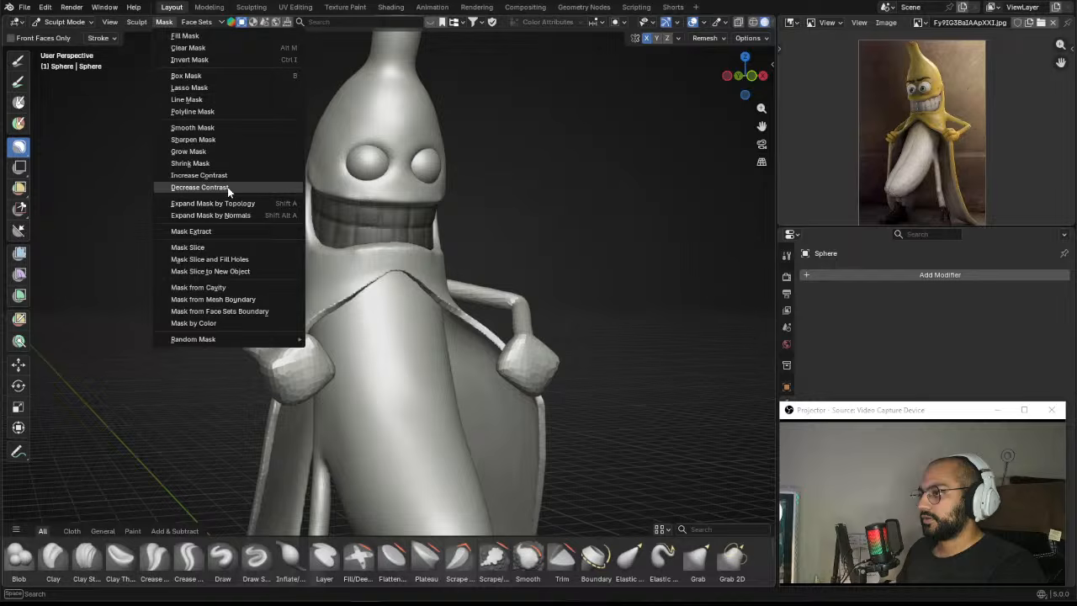
click(232, 259)
key(ctrl+Tab)
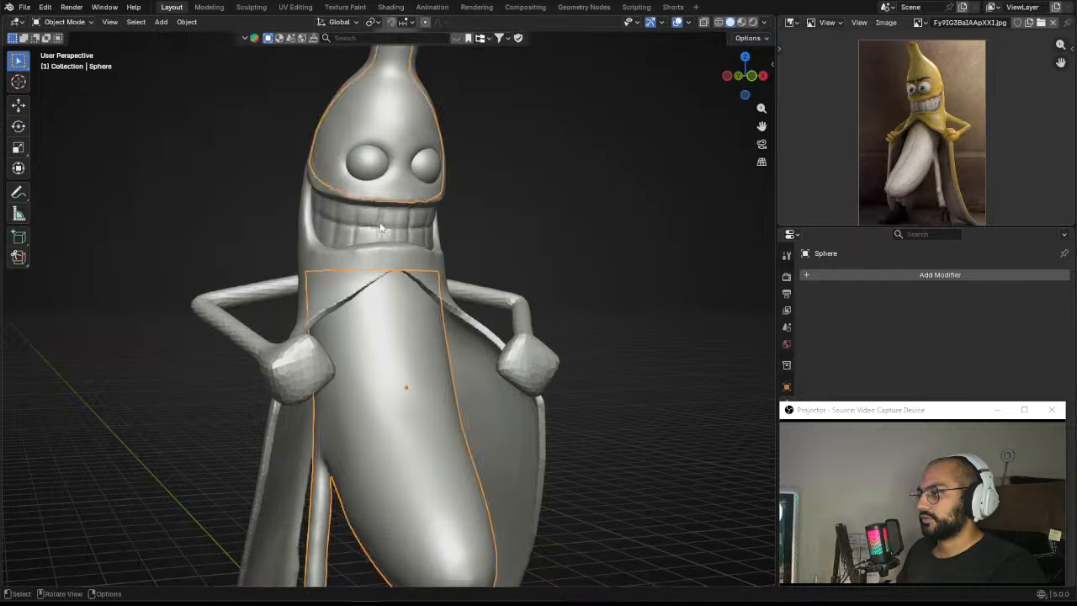
Step: Select the separate mouth piece, test-move it without keeping the move, and inspect how it fits inside the body
click(379, 226)
key(g)
right_click(481, 249)
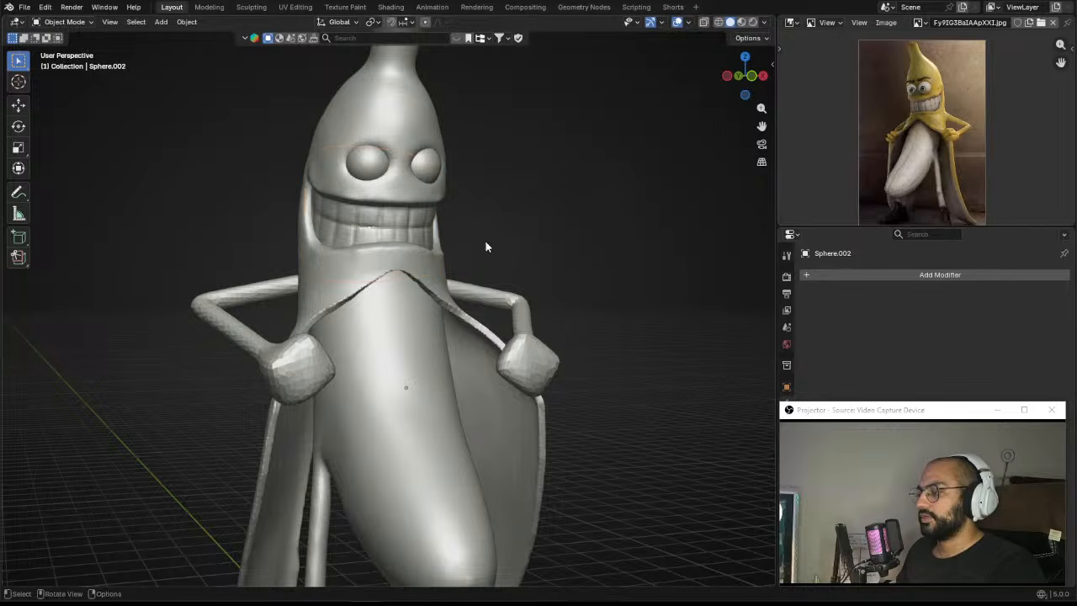
scroll(485, 246, up, 5)
click(396, 316)
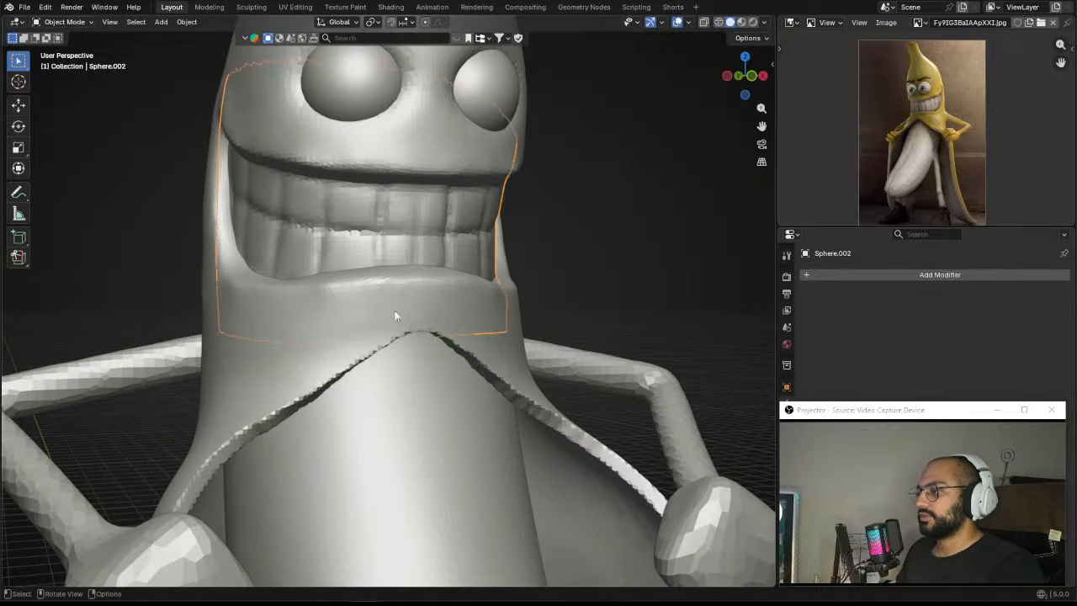
scroll(377, 208, down, 6)
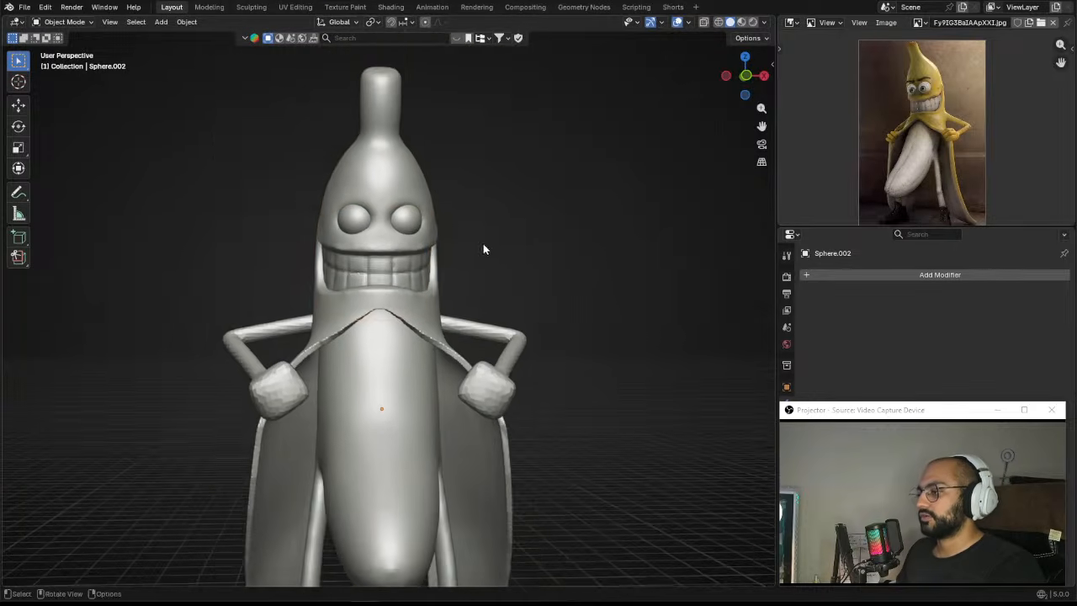
mouse_move(483, 249)
middle_down()
mouse_move(467, 269)
mouse_move(431, 250)
mouse_move(454, 271)
middle_up()
Step: Enter Sculpt Mode, transfer sculpting to the mirrored arms object, and choose the Grab brush
key(ctrl+Tab)
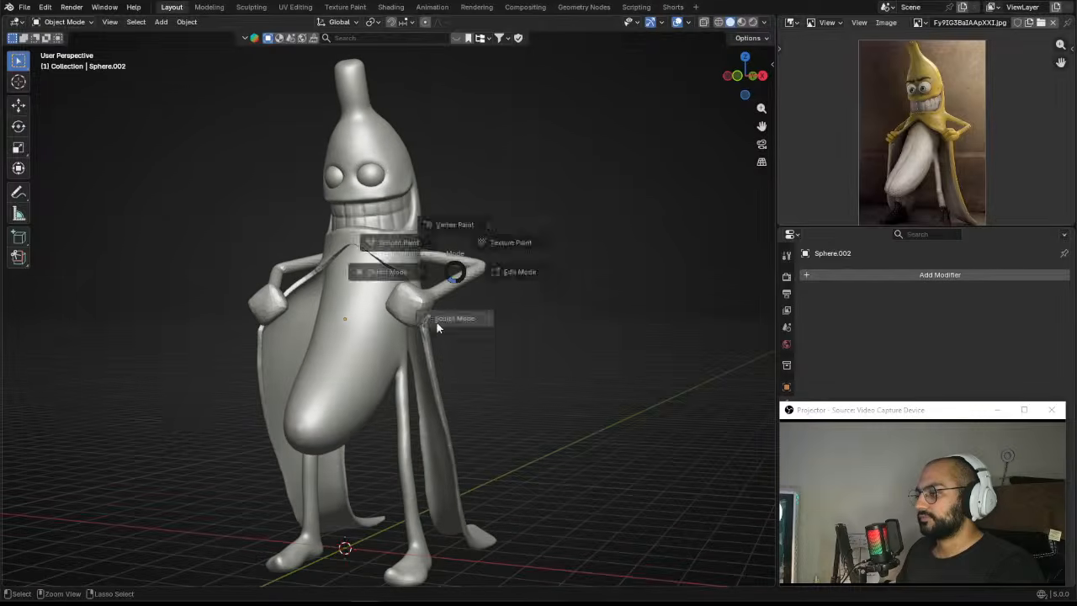
click(437, 326)
scroll(428, 231, up, 5)
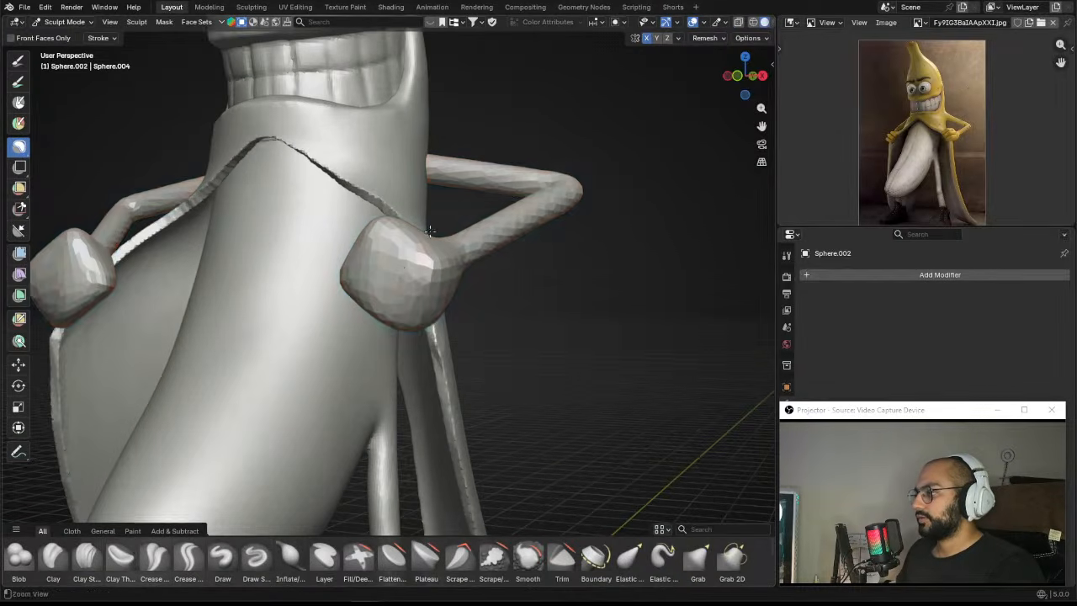
key(alt+q)
key(g)
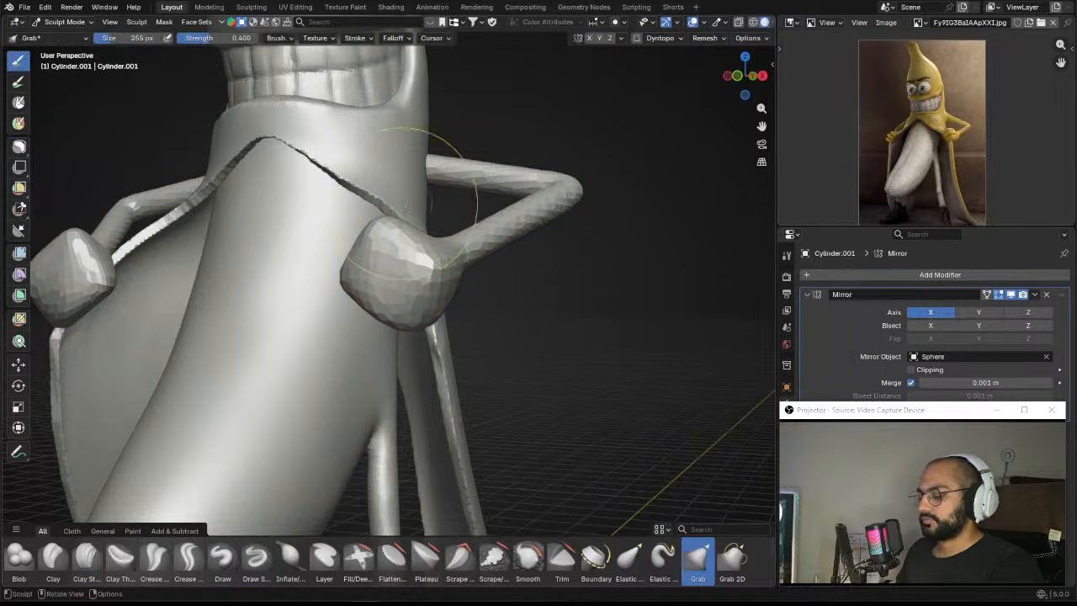
Step: Voxel-remesh the arms and fists at a finer voxel size of about 0.03 m
key(f)
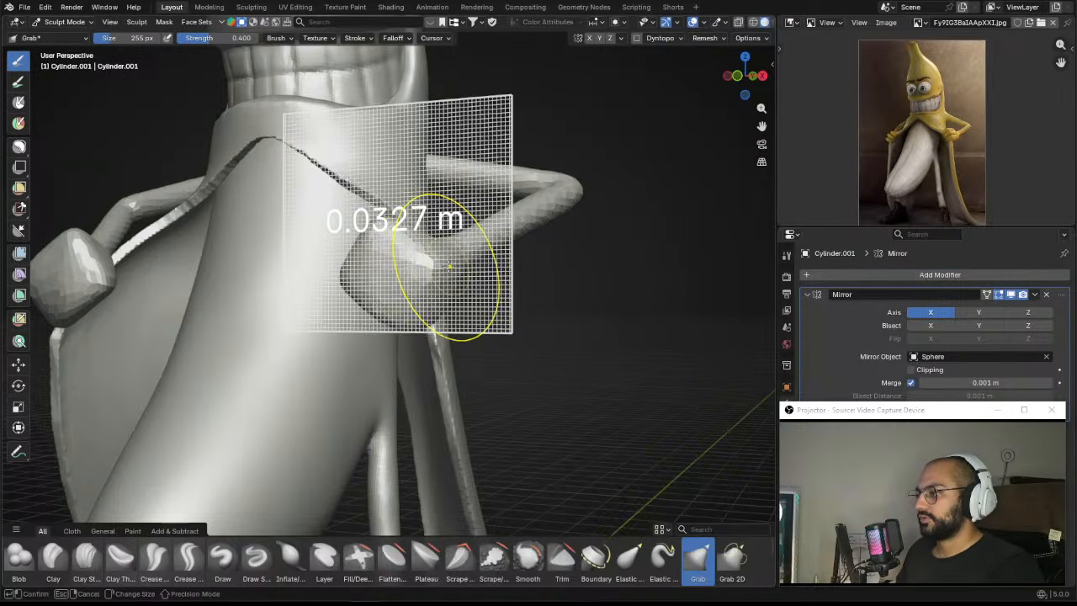
click(439, 267)
key(r)
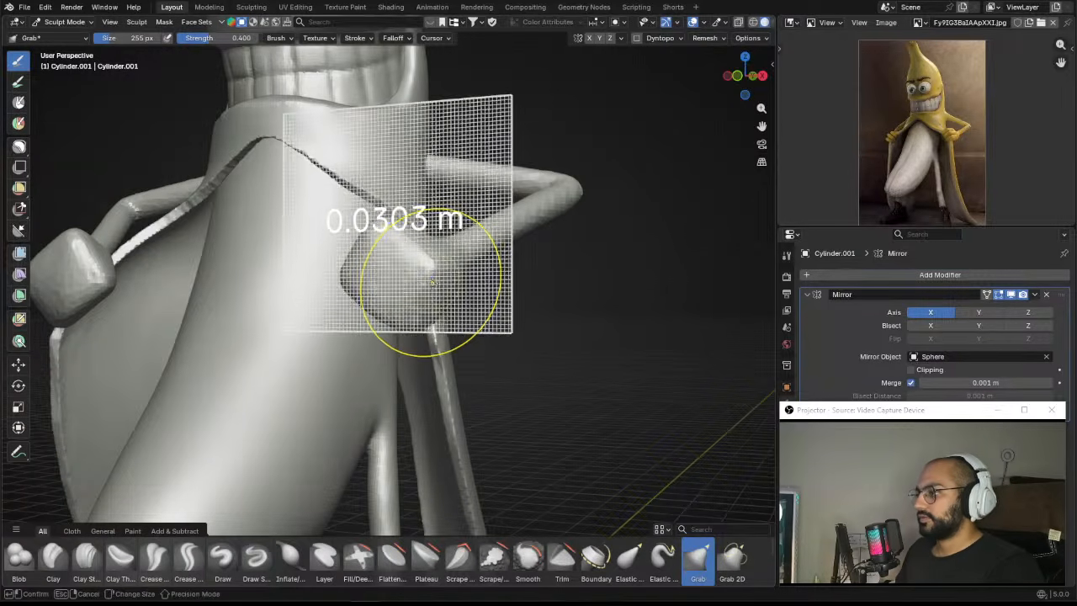
click(430, 277)
key(ctrl+r)
alt+drag(439, 240, 384, 193)
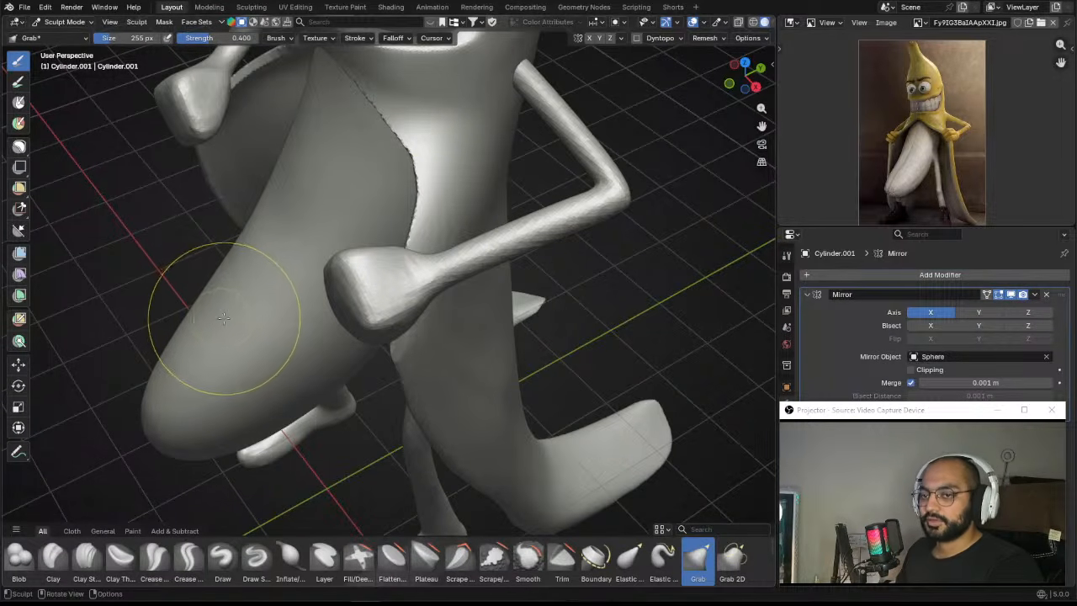
Step: Carve the first finger crease into the top of the fist using a smaller Crease Polish brush
click(155, 557)
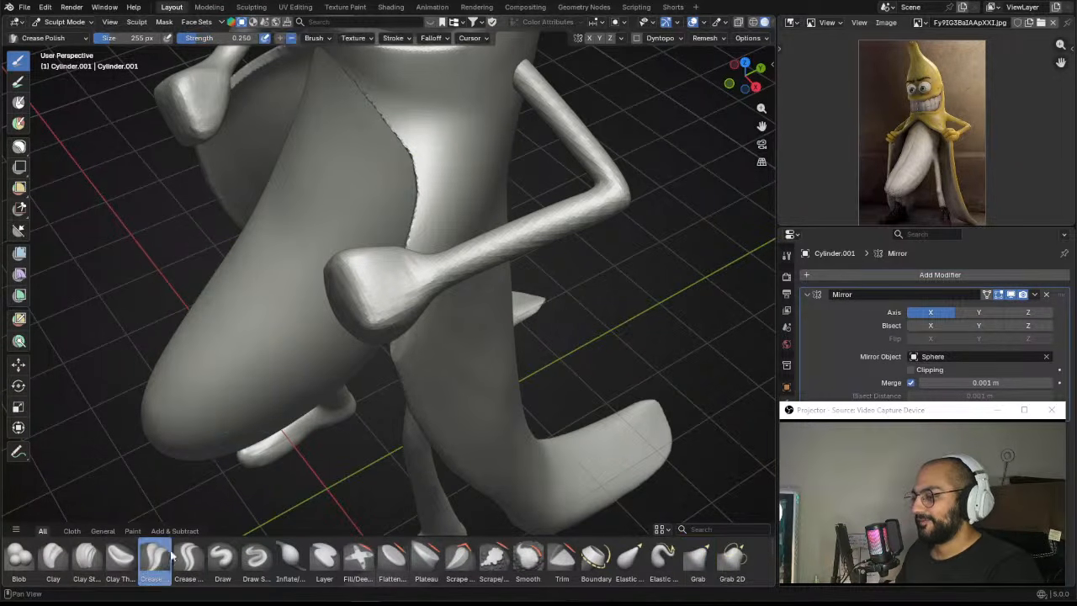
scroll(370, 290, up, 3)
key(f)
click(415, 279)
middle_drag(389, 320, 412, 315)
mouse_move(386, 278)
mouse_down()
mouse_move(402, 290)
mouse_move(341, 295)
mouse_up()
key(f)
click(409, 286)
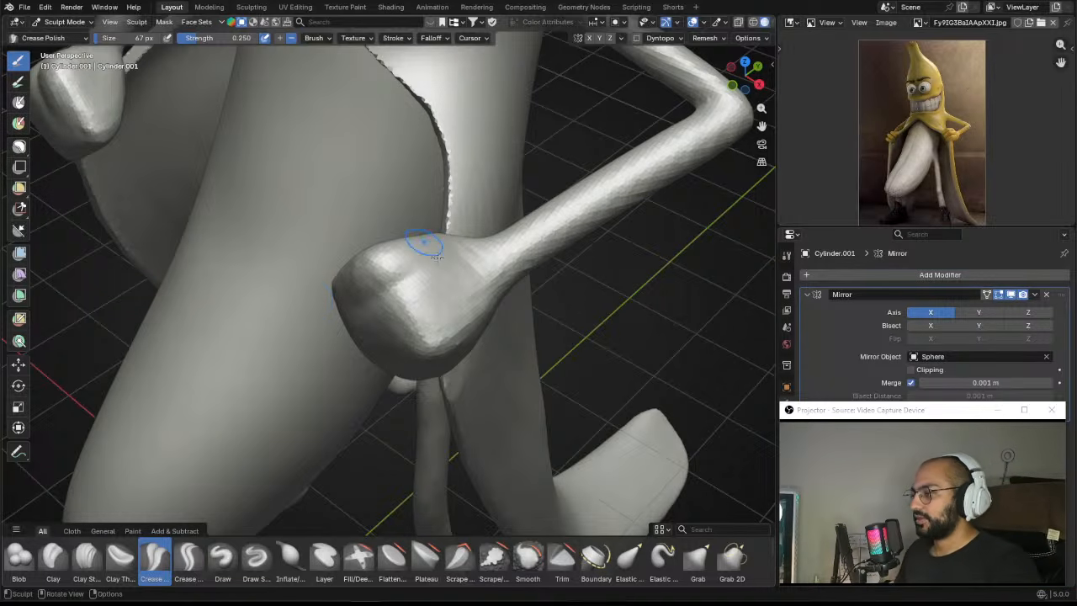
middle_drag(449, 320, 354, 276)
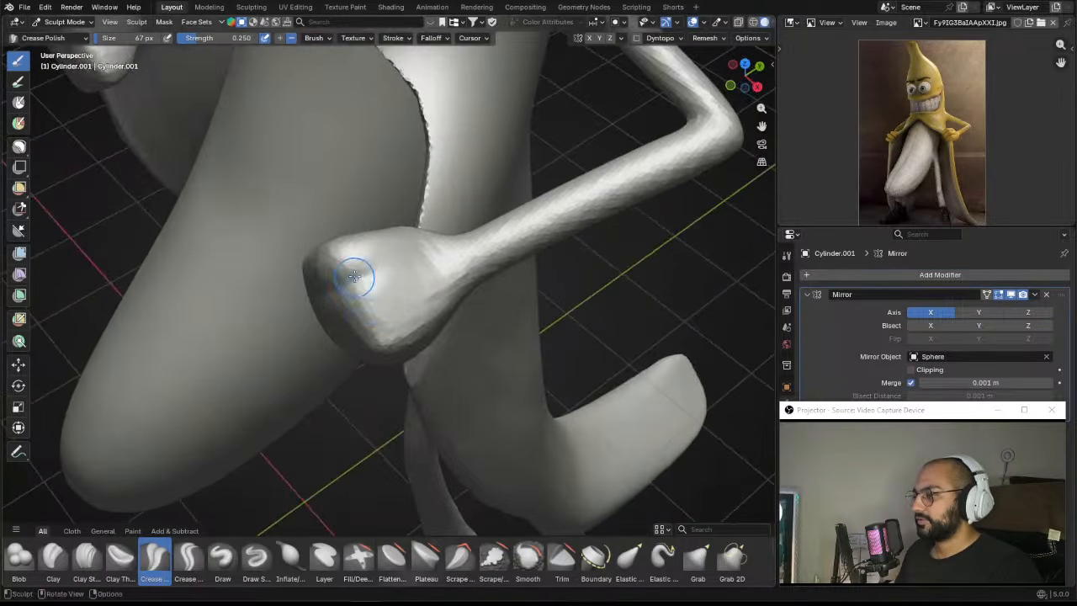
scroll(344, 267, down, 2)
scroll(454, 370, up, 1)
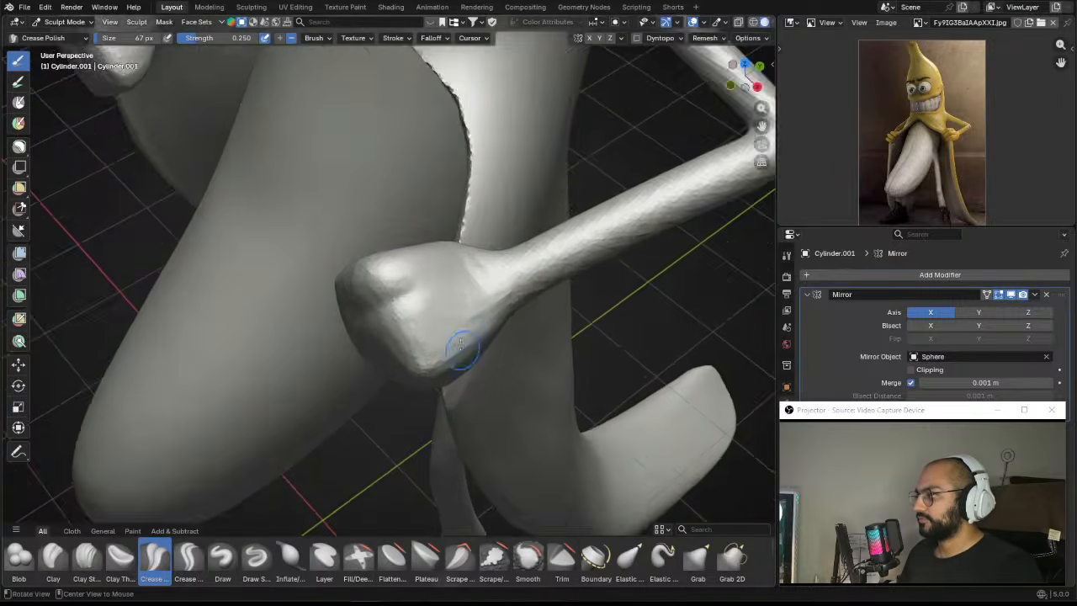
mouse_move(462, 348)
middle_down()
mouse_move(449, 305)
mouse_move(434, 299)
mouse_move(427, 317)
middle_up()
Step: Deepen the first finger groove and extend it down across the front of the fist
drag(411, 281, 383, 301)
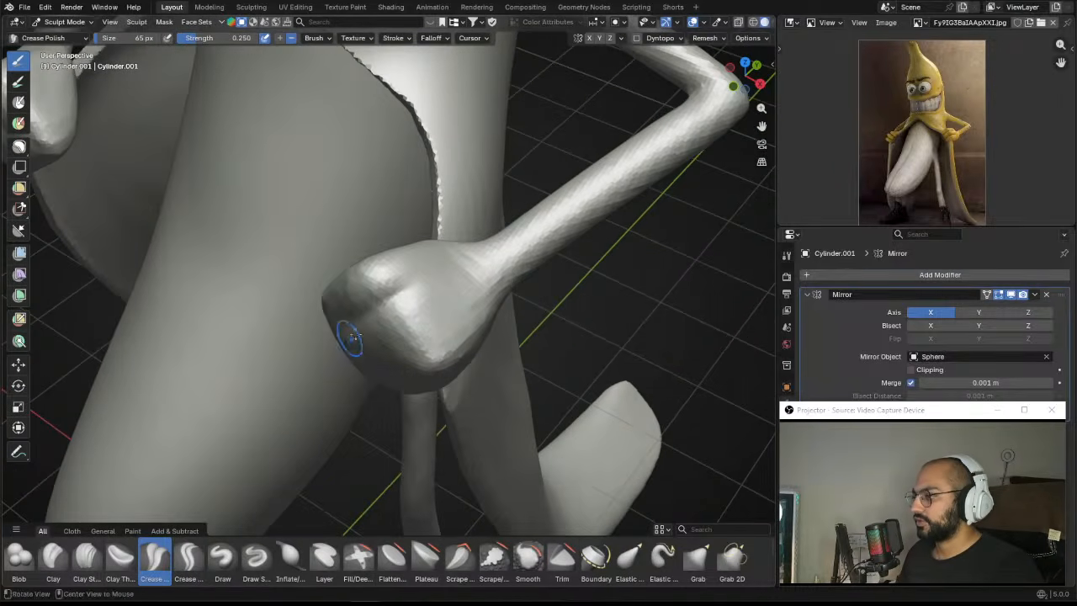
middle_drag(351, 339, 375, 305)
drag(392, 286, 366, 321)
middle_drag(353, 336, 367, 322)
drag(370, 323, 329, 396)
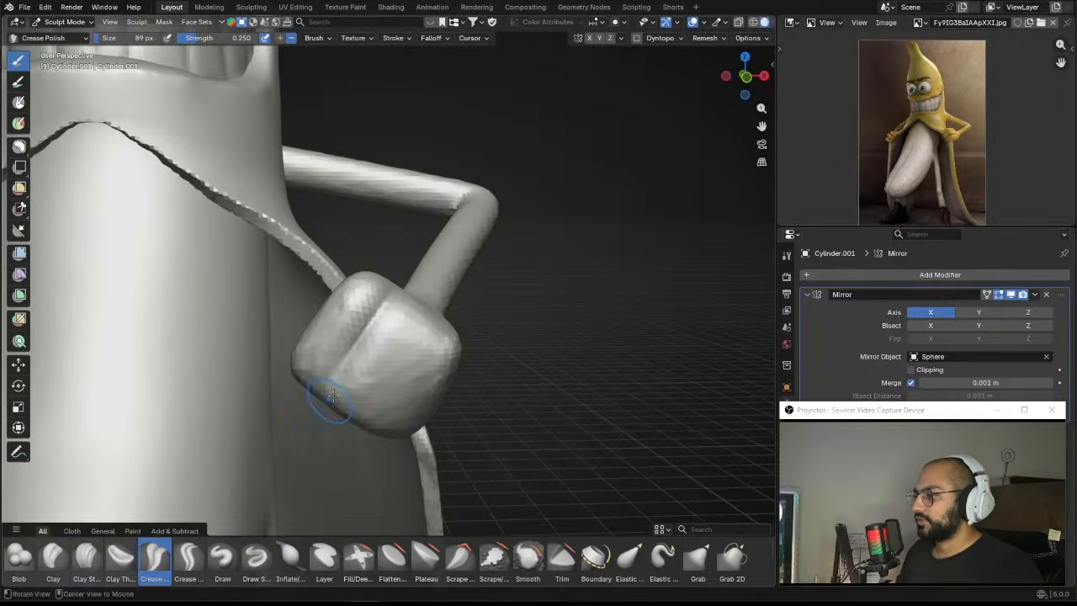
middle_drag(329, 395, 375, 331)
drag(375, 331, 336, 383)
mouse_move(337, 383)
middle_down()
mouse_move(362, 344)
mouse_move(367, 359)
mouse_move(307, 381)
middle_up()
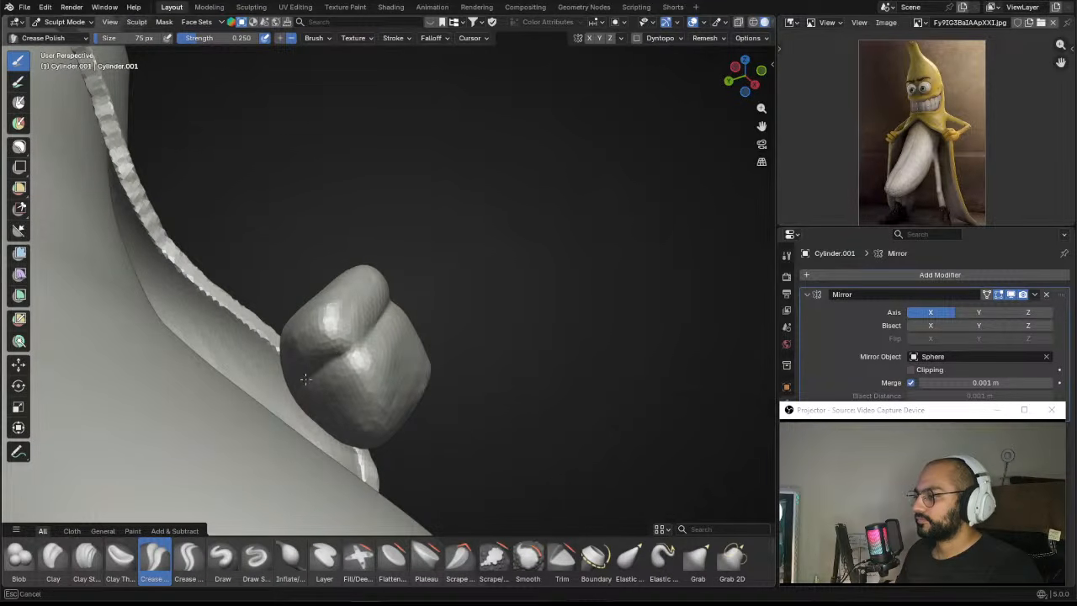
Step: Carve the remaining finger grooves across the front of the fist and over its knuckles with Crease Polish
drag(305, 379, 351, 348)
drag(323, 417, 402, 370)
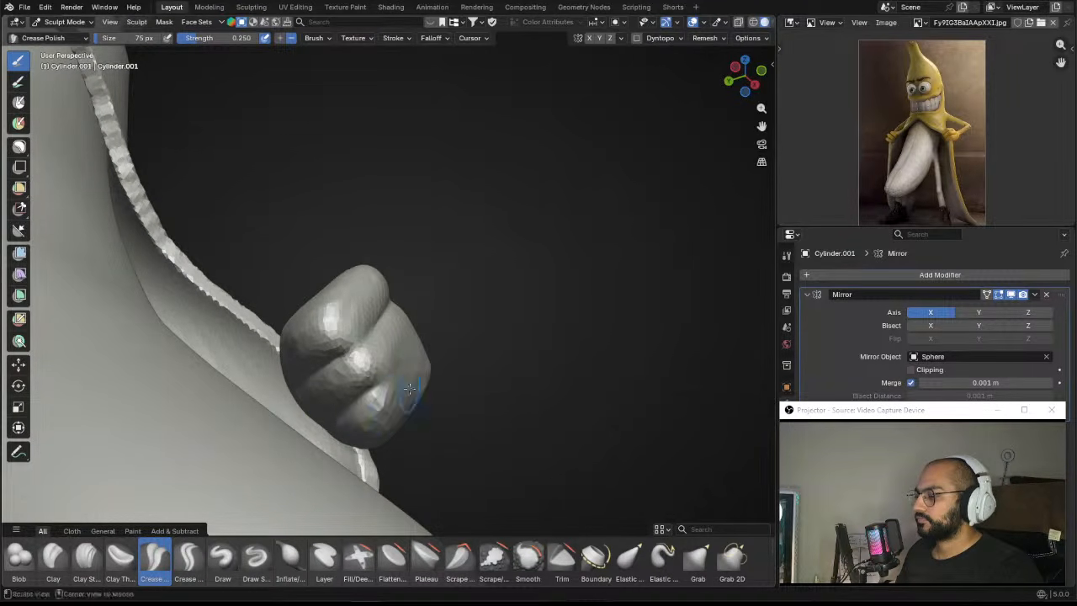
mouse_move(408, 387)
middle_down()
mouse_move(427, 371)
mouse_move(382, 387)
mouse_move(400, 389)
middle_up()
key(f)
click(418, 375)
key(f)
mouse_move(415, 353)
middle_down()
mouse_move(401, 364)
mouse_move(378, 308)
mouse_move(374, 317)
middle_up()
click(440, 342)
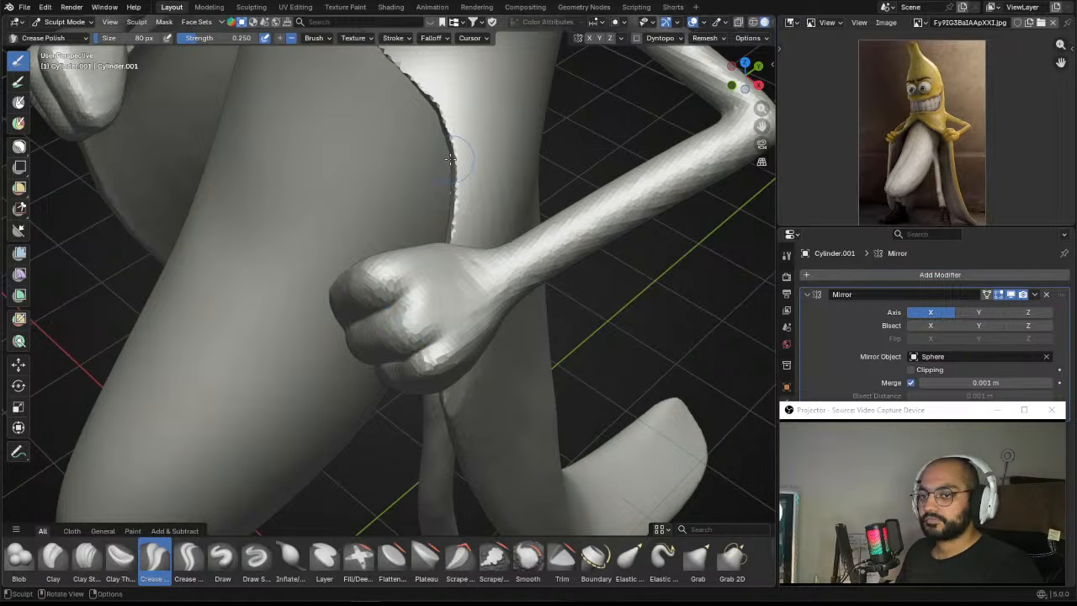
Step: Carve creases into the palm side of the fist where it closes around the peel edge, reducing the brush size
mouse_move(408, 340)
middle_down()
mouse_move(440, 336)
mouse_move(434, 293)
mouse_move(459, 296)
mouse_move(496, 257)
mouse_move(449, 243)
mouse_move(445, 281)
mouse_move(457, 272)
mouse_move(409, 342)
mouse_move(419, 266)
middle_up()
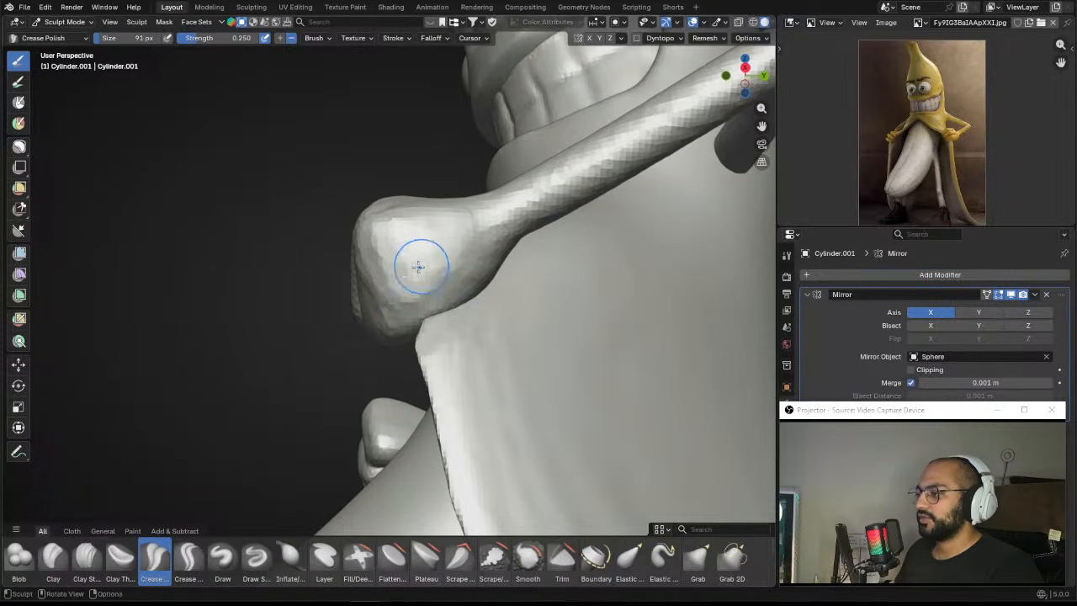
middle_drag(446, 311, 429, 280)
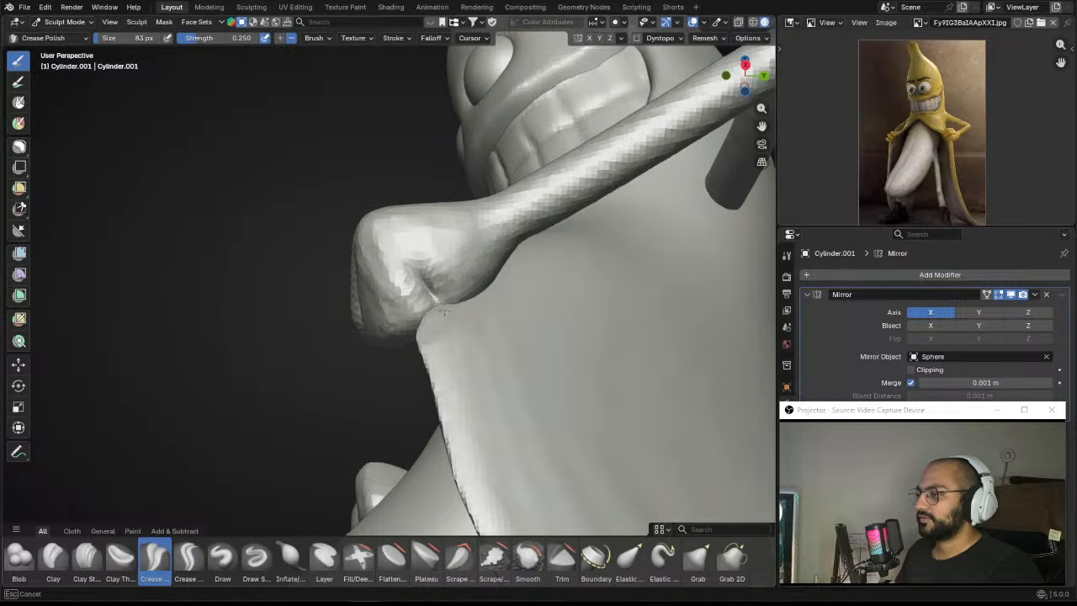
key(f)
click(411, 266)
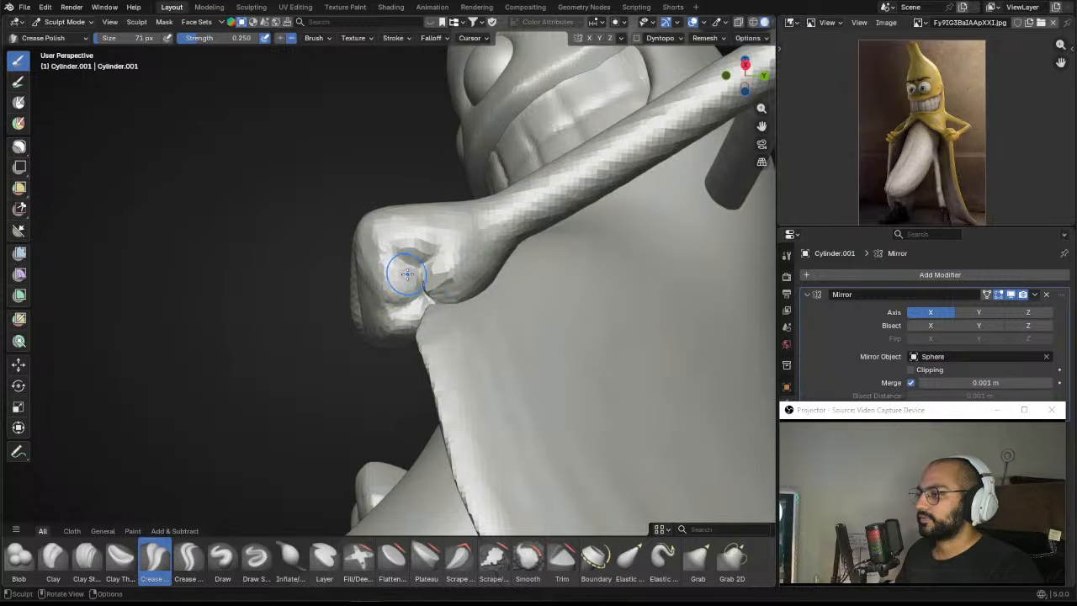
Step: Reshape the palm side and fingers of the fist with the Grab brush so the hand grips the peel edge
key(g)
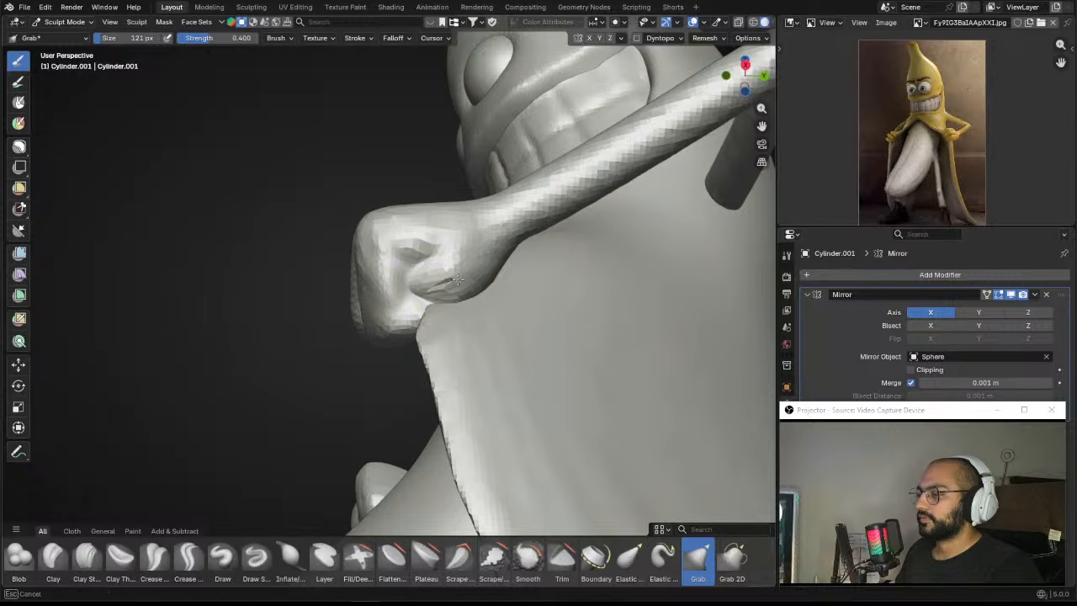
drag(457, 279, 466, 271)
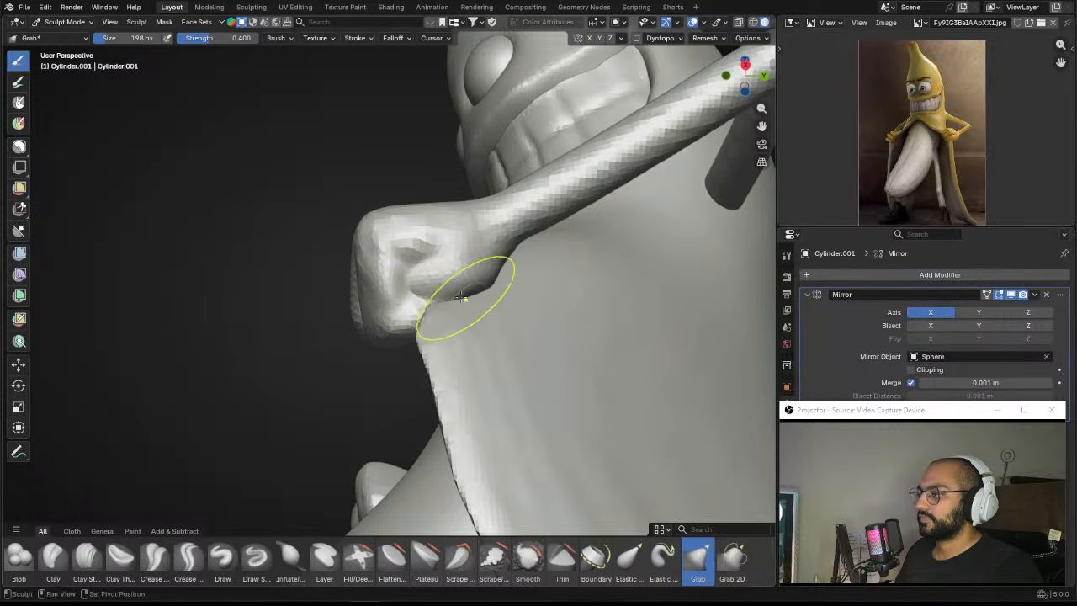
middle_drag(468, 289, 483, 281)
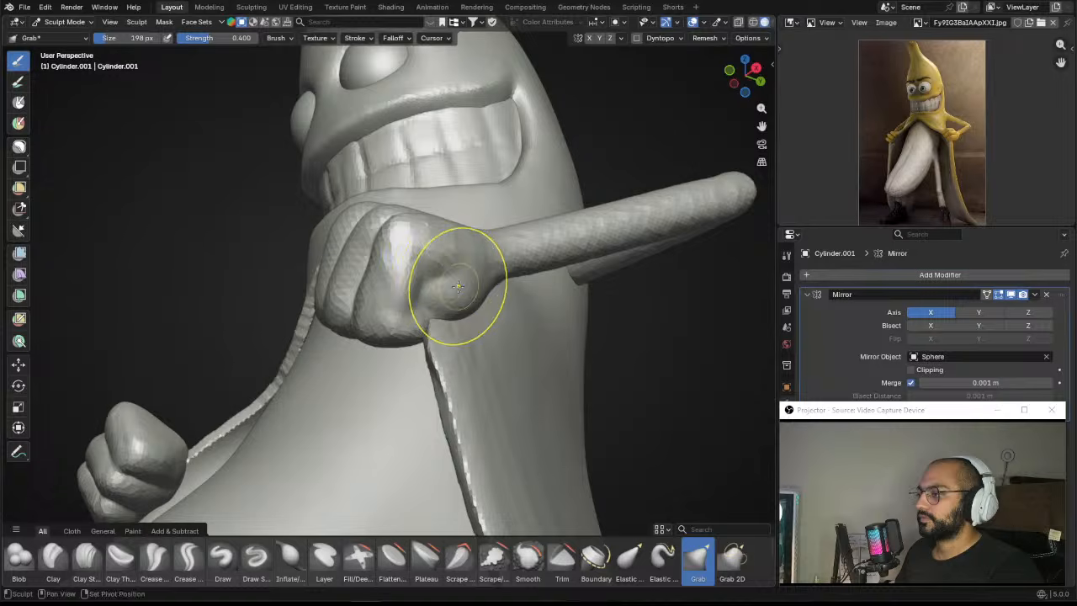
mouse_move(458, 287)
middle_down()
mouse_move(467, 296)
mouse_move(434, 301)
mouse_move(355, 272)
mouse_move(493, 296)
mouse_move(524, 260)
mouse_move(488, 281)
mouse_move(504, 277)
mouse_move(364, 301)
mouse_move(363, 311)
mouse_move(355, 301)
middle_up()
mouse_move(328, 400)
middle_down()
mouse_move(328, 355)
mouse_move(394, 324)
mouse_move(361, 312)
mouse_move(378, 284)
mouse_move(398, 311)
mouse_move(396, 331)
mouse_move(420, 342)
middle_up()
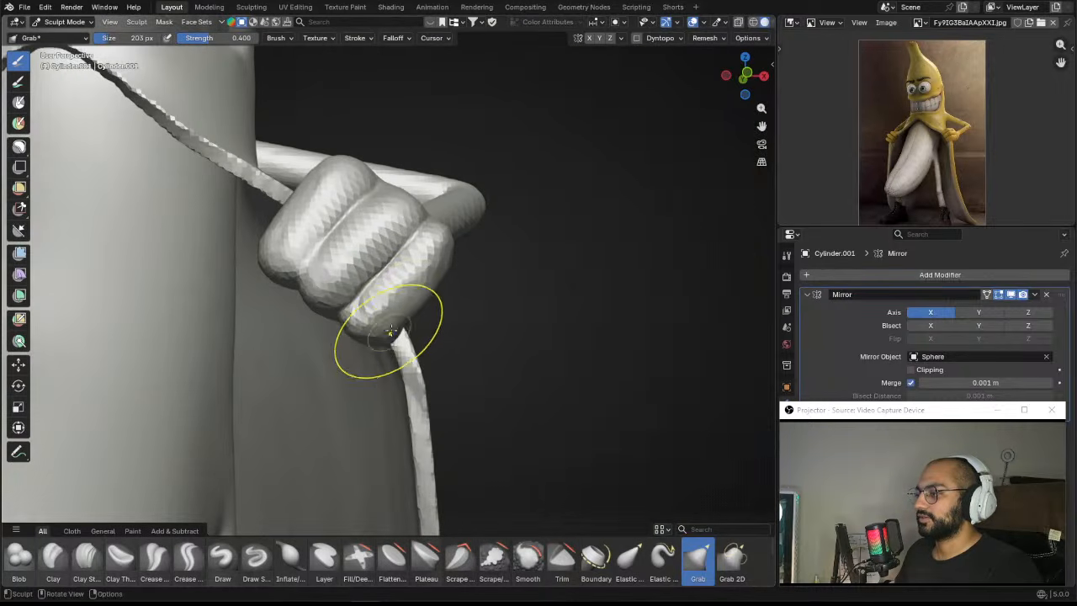
mouse_move(427, 292)
middle_down()
mouse_move(409, 355)
mouse_move(413, 319)
mouse_move(384, 295)
mouse_move(427, 259)
mouse_move(391, 284)
middle_up()
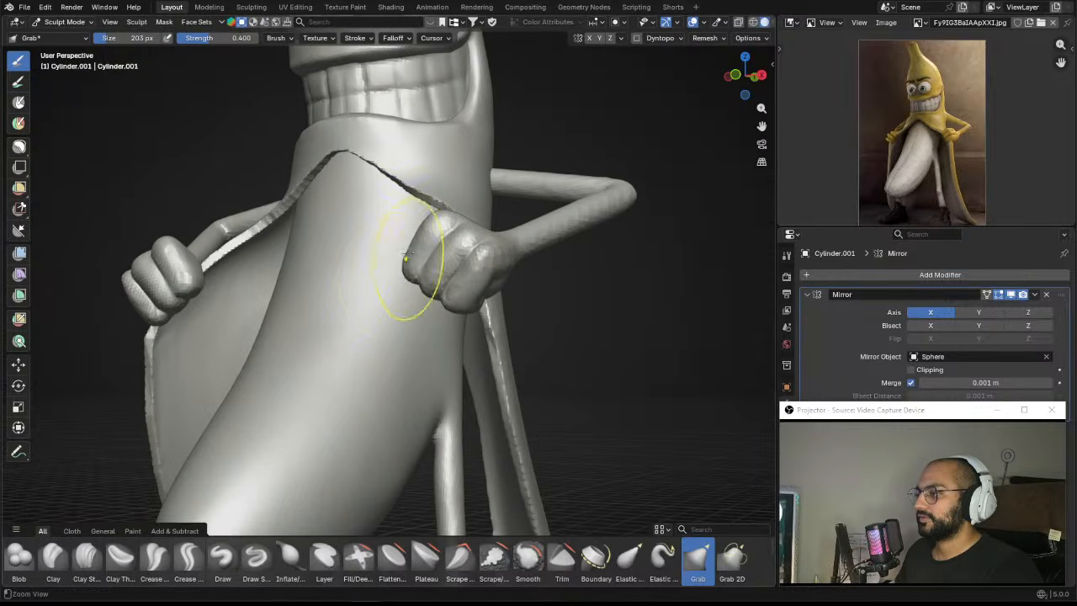
Step: Return to Object Mode, select the mirrored eyes, and scale them up slightly in two passes
scroll(405, 257, down, 5)
middle_drag(433, 325, 433, 337)
scroll(451, 312, down, 2)
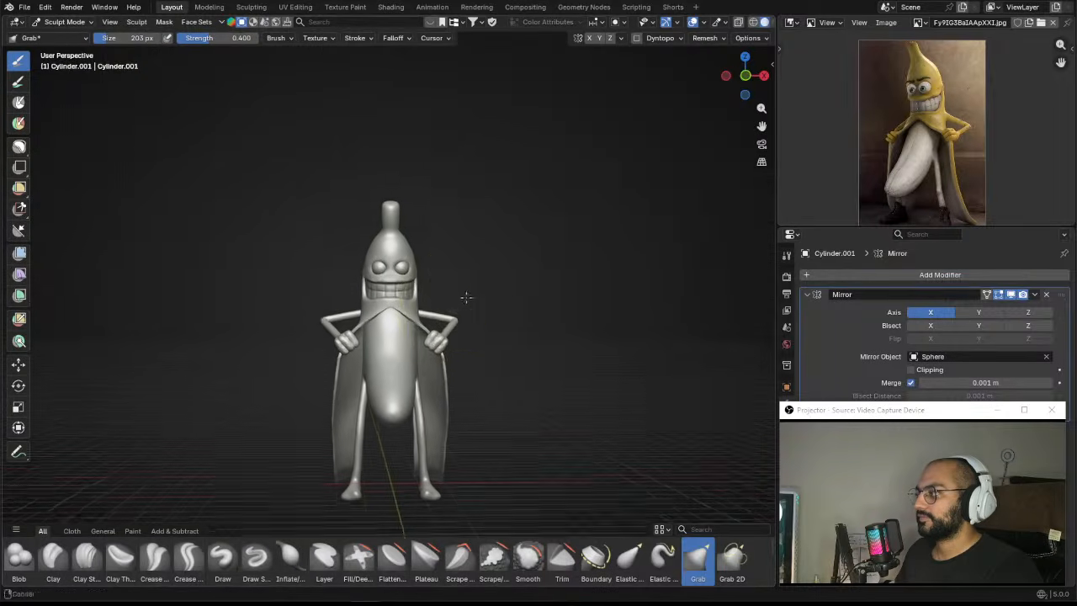
shift+middle_drag(465, 297, 475, 316)
scroll(468, 271, up, 3)
key(ctrl+Tab)
click(391, 272)
scroll(421, 276, up, 3)
key(s)
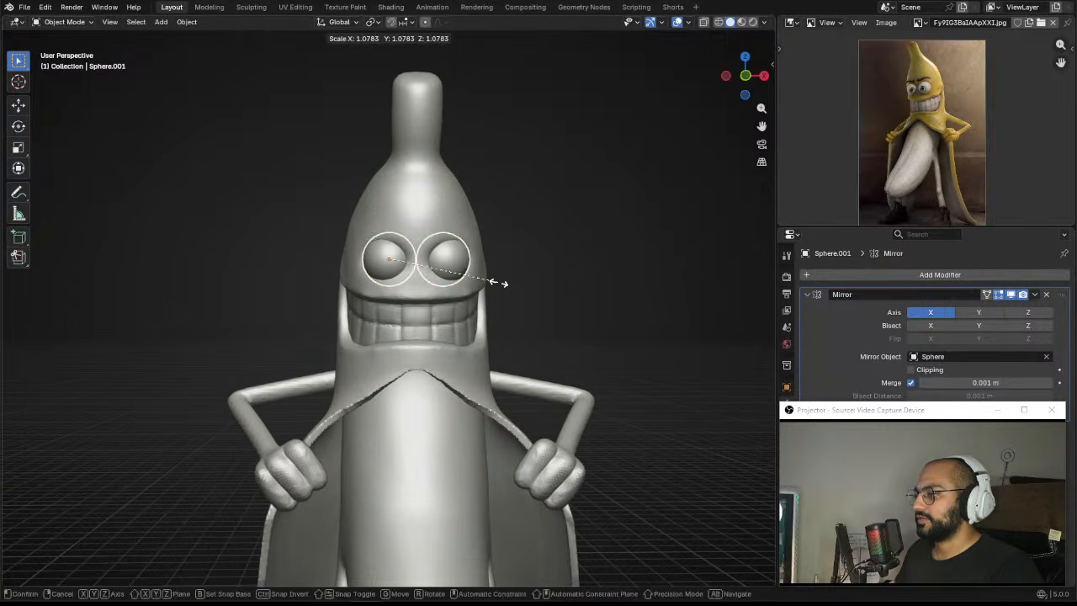
click(502, 283)
middle_drag(502, 282, 485, 260)
key(s)
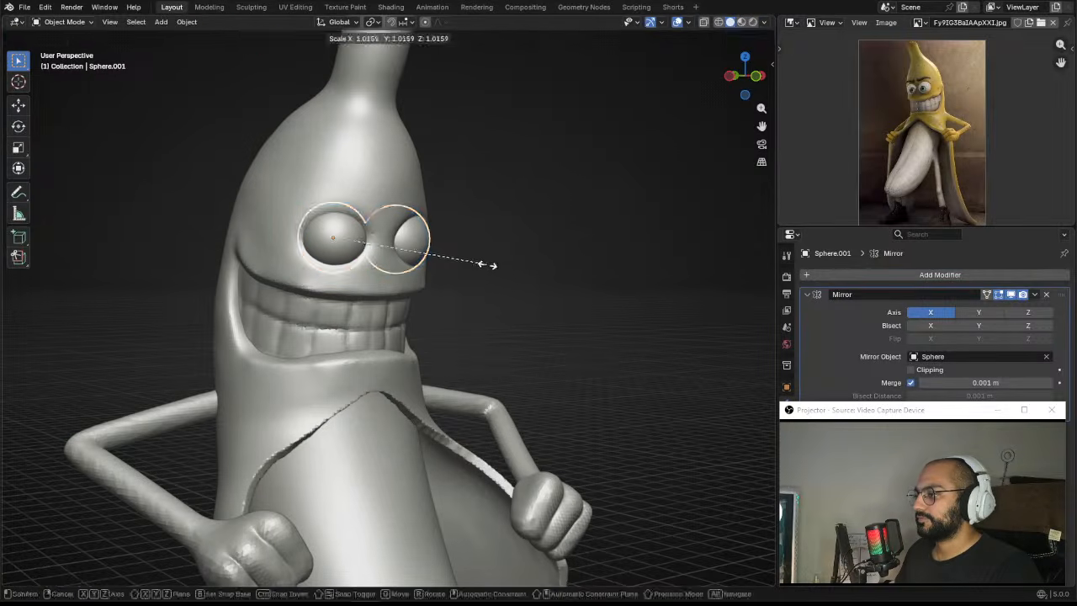
click(481, 279)
Step: Move the enlarged eyes forward along the Y axis and fine-tune their placement on the face from the side
key(g)
key(y)
click(489, 269)
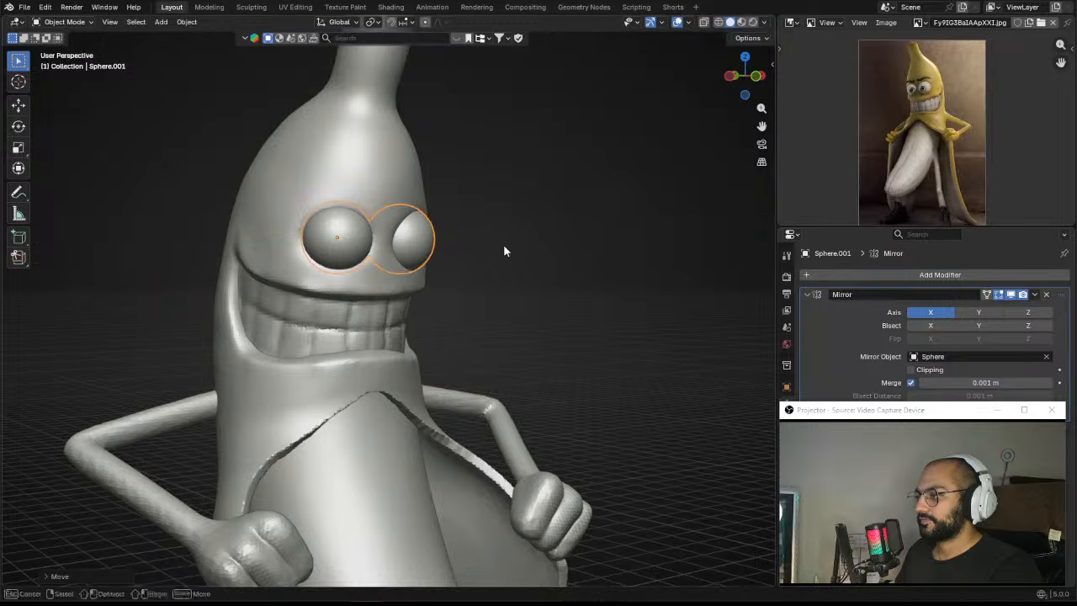
middle_drag(504, 251, 522, 263)
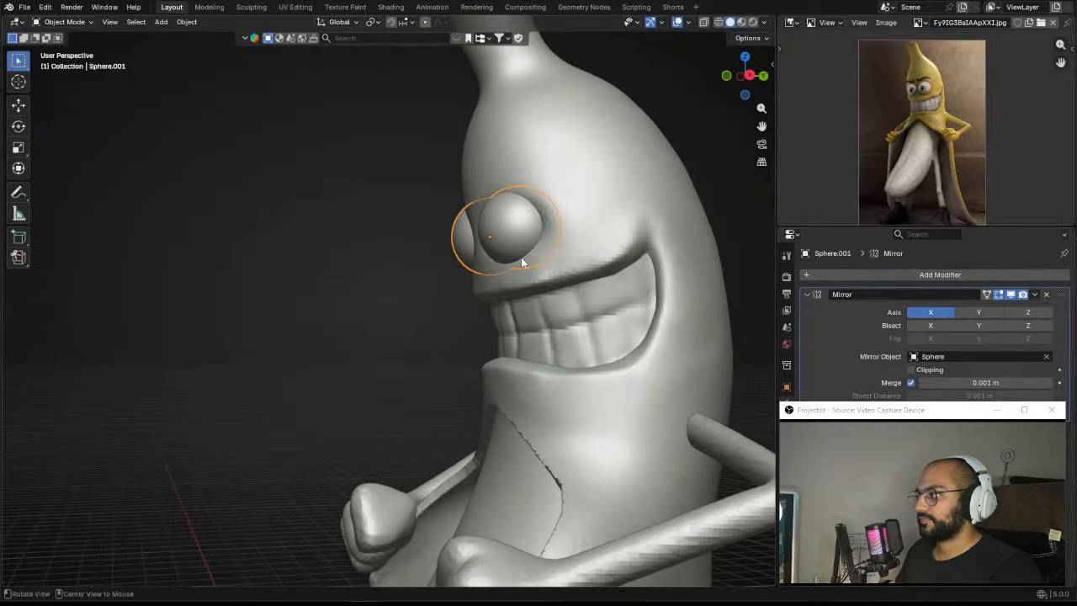
key(g)
click(532, 251)
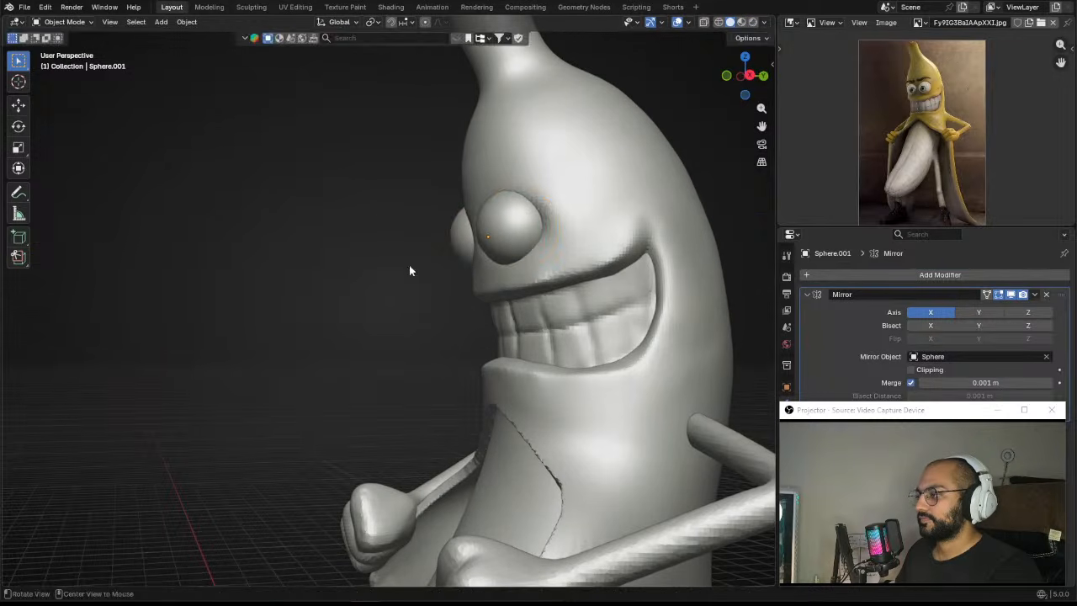
Step: Select the banana body, switch to Sculpt Mode, and reshape the head surface around the eyes with the Grab brush
mouse_move(409, 271)
middle_down()
mouse_move(513, 268)
mouse_move(506, 255)
middle_up()
click(429, 272)
key(ctrl+Tab)
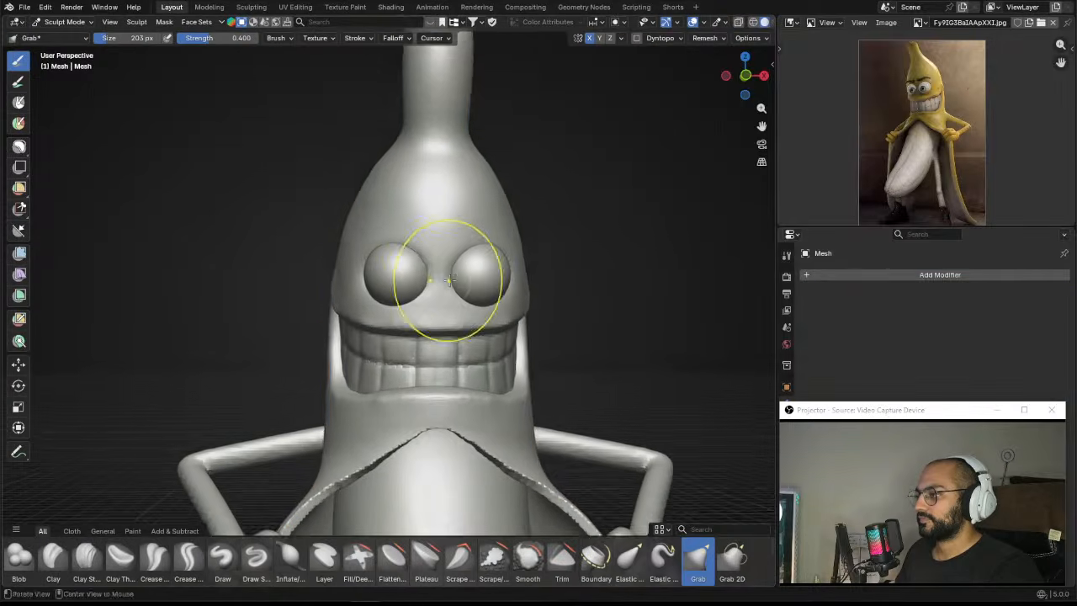
scroll(450, 280, up, 2)
drag(418, 236, 410, 223)
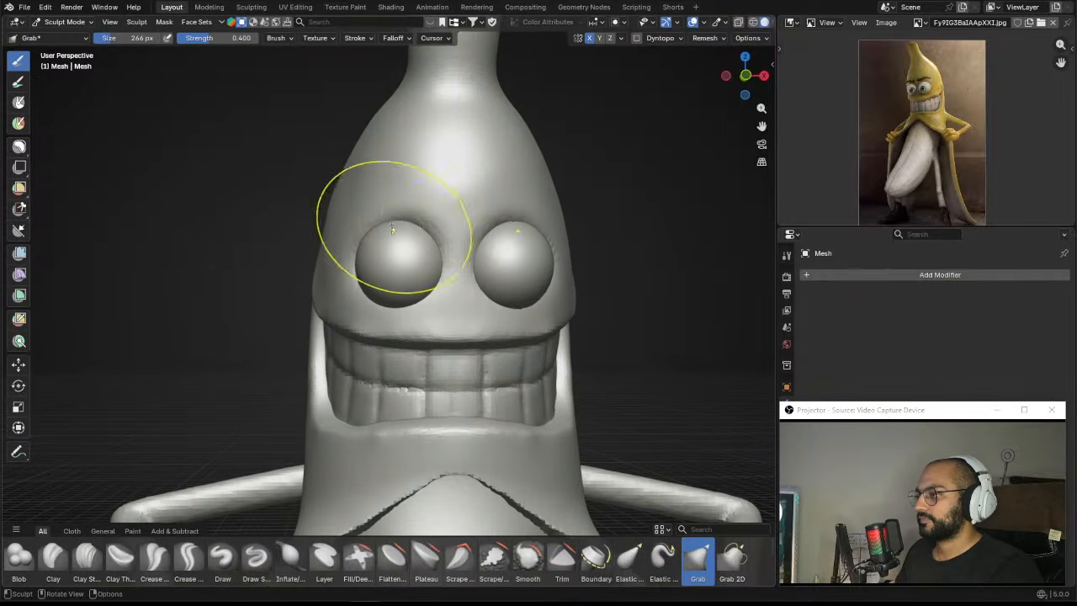
drag(358, 254, 351, 270)
key(f)
click(390, 264)
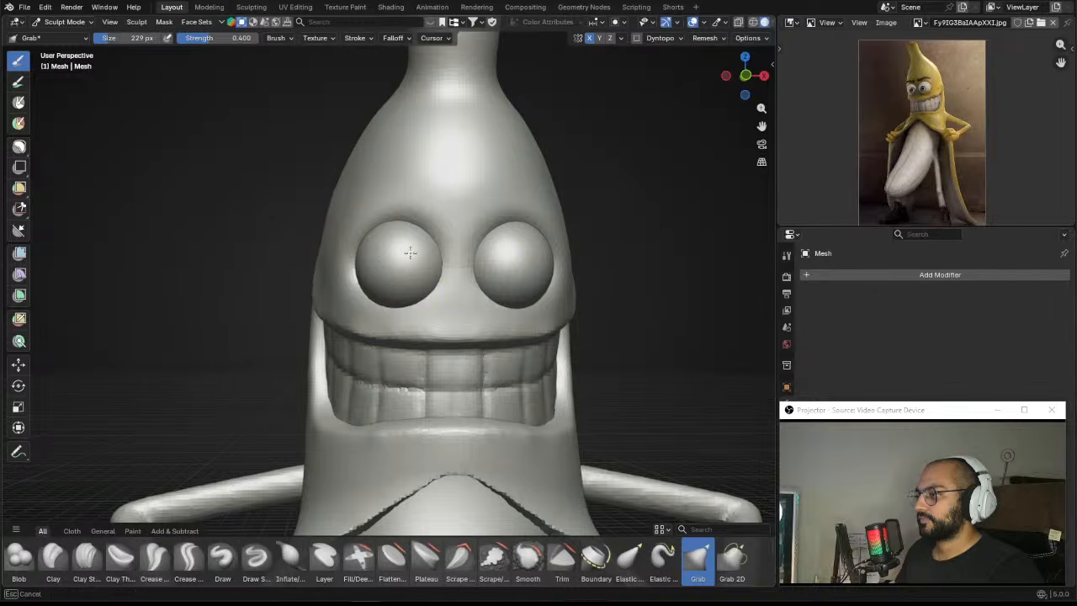
Step: Refine the brow area just above the eyes with small Grab strokes, using a smaller brush
key(f)
click(372, 257)
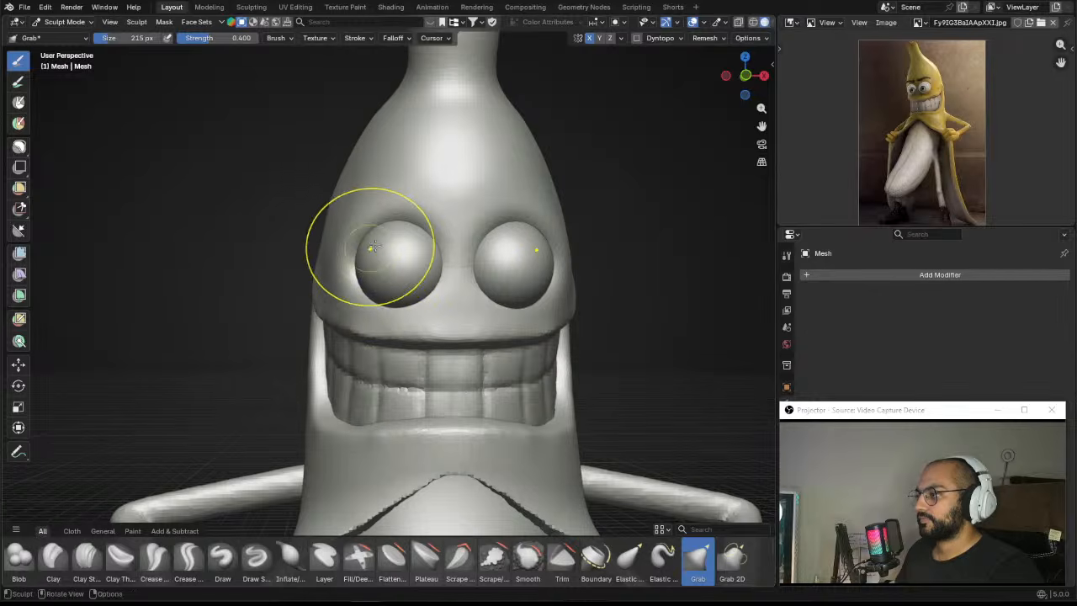
drag(404, 231, 404, 228)
drag(392, 234, 386, 230)
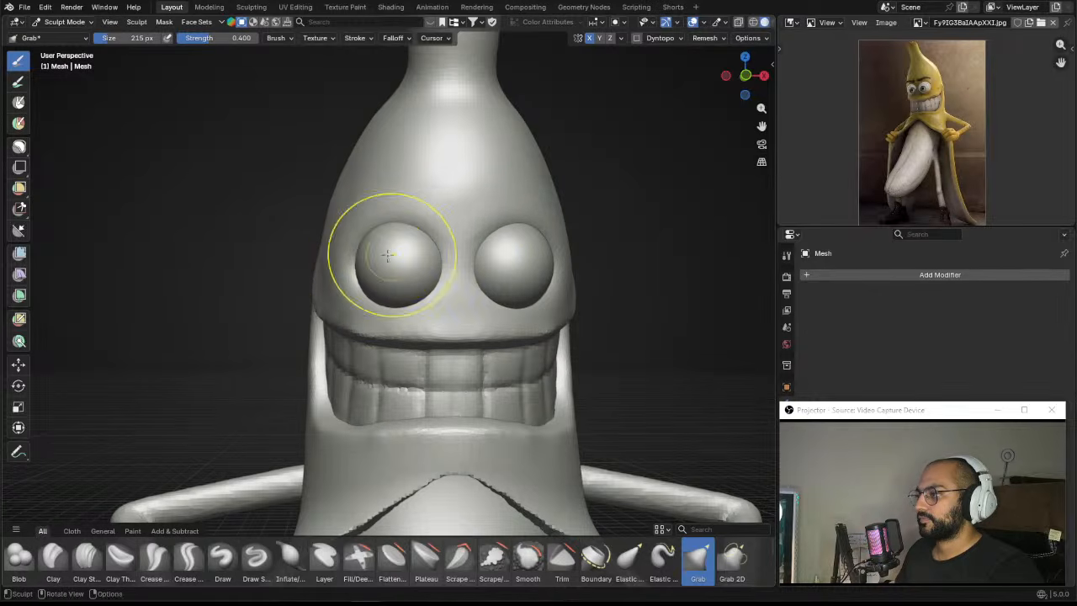
mouse_move(395, 254)
middle_down()
mouse_move(343, 284)
mouse_move(267, 286)
middle_up()
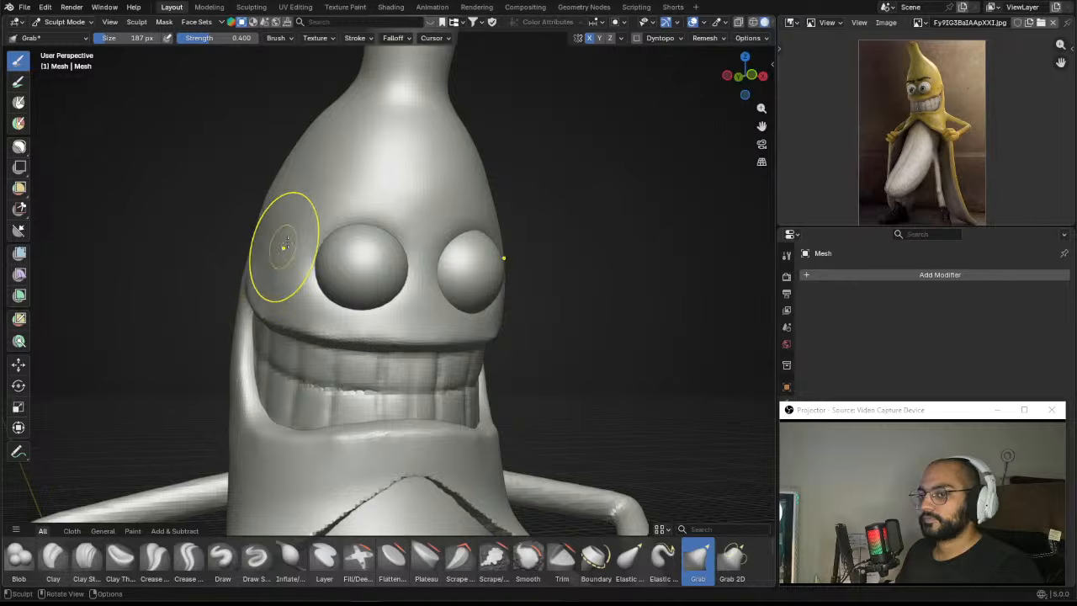
middle_drag(283, 245, 298, 221)
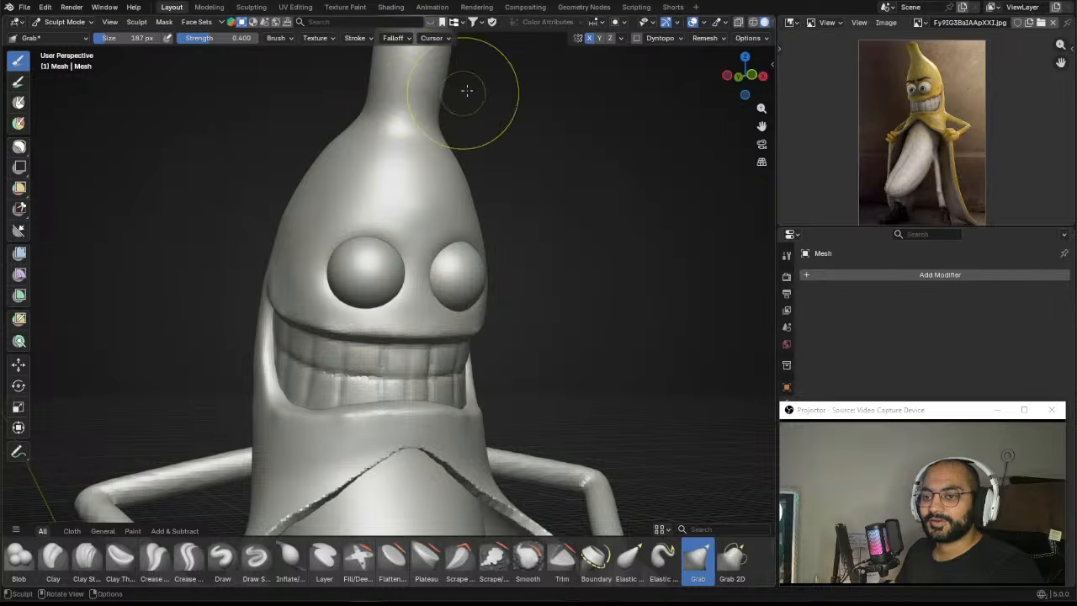
Step: Enlarge the Grab brush and narrow the banana's stem symmetrically from the front
scroll(461, 244, down, 4)
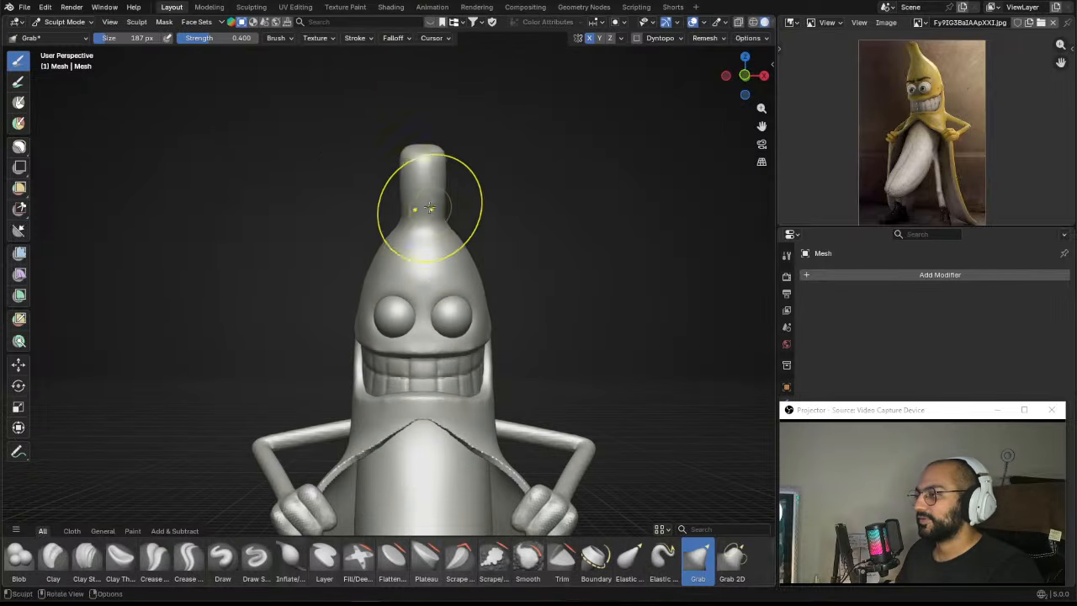
shift+middle_drag(429, 211, 428, 220)
key(f)
click(445, 219)
drag(401, 215, 432, 216)
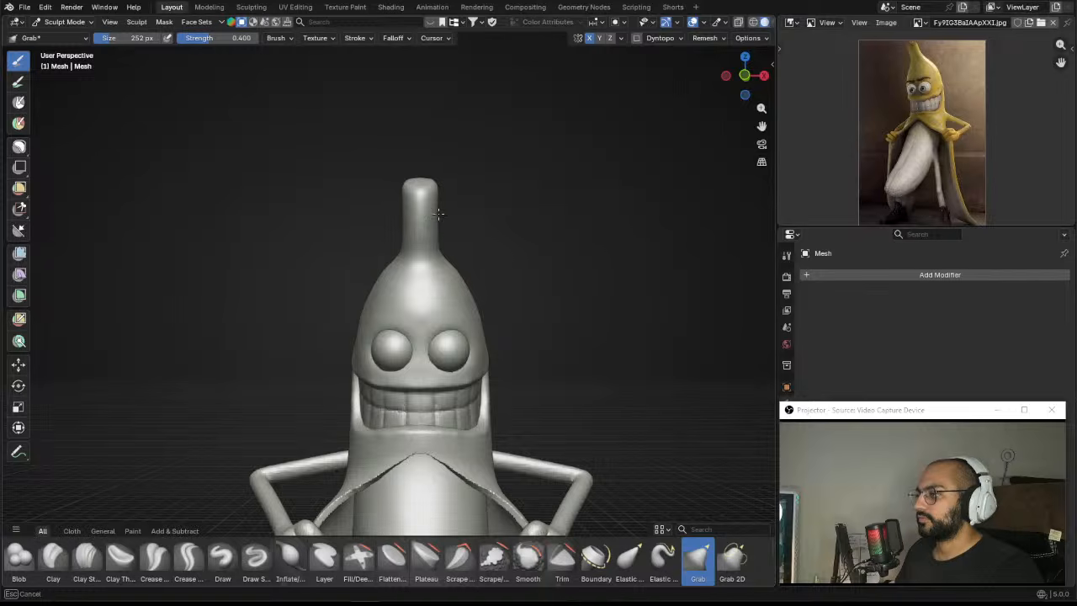
Step: Tilt the stem further forward from the side with a large Grab brush
mouse_move(437, 213)
middle_down()
mouse_move(480, 231)
mouse_move(372, 228)
middle_up()
key(f)
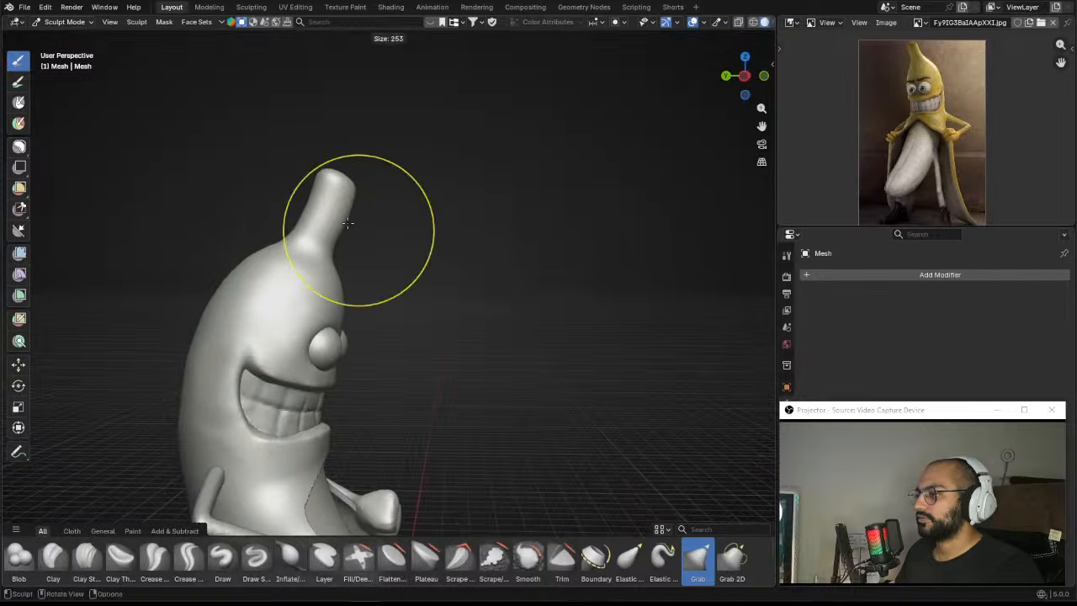
click(348, 222)
mouse_move(343, 222)
mouse_down()
mouse_move(326, 214)
mouse_move(363, 186)
mouse_up()
key(f)
click(346, 189)
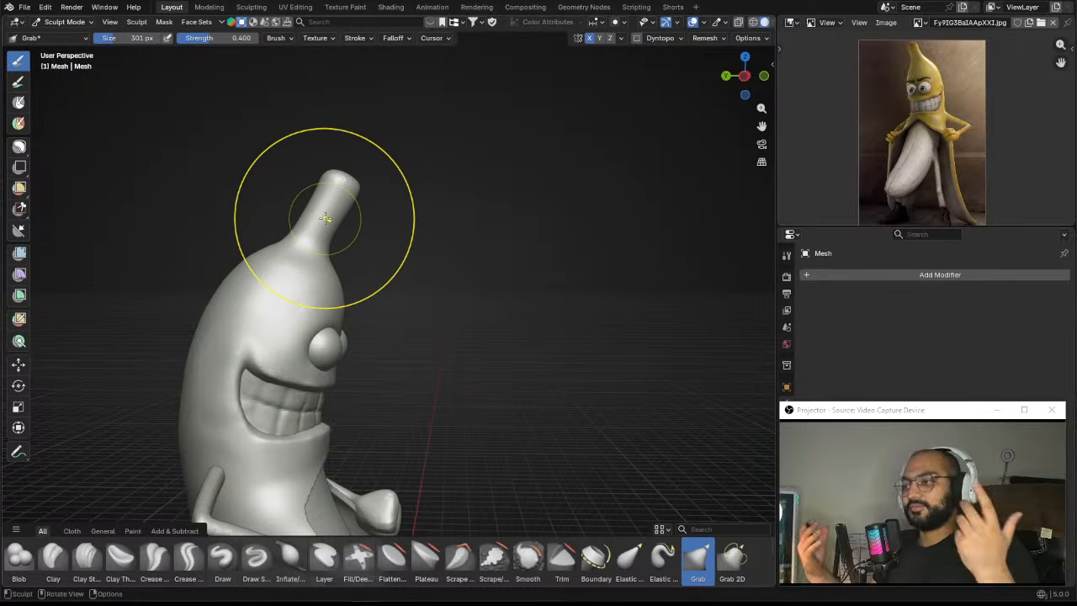
Step: Reshape the corner and lower edge of the smile from the side with progressively smaller Grab brushes
alt+shift+drag(260, 384, 290, 315)
alt+drag(290, 315, 235, 337)
mouse_move(273, 364)
alt+shift+mouse_down()
mouse_move(307, 317)
mouse_move(300, 268)
mouse_move(334, 312)
mouse_move(362, 283)
alt+shift+mouse_up()
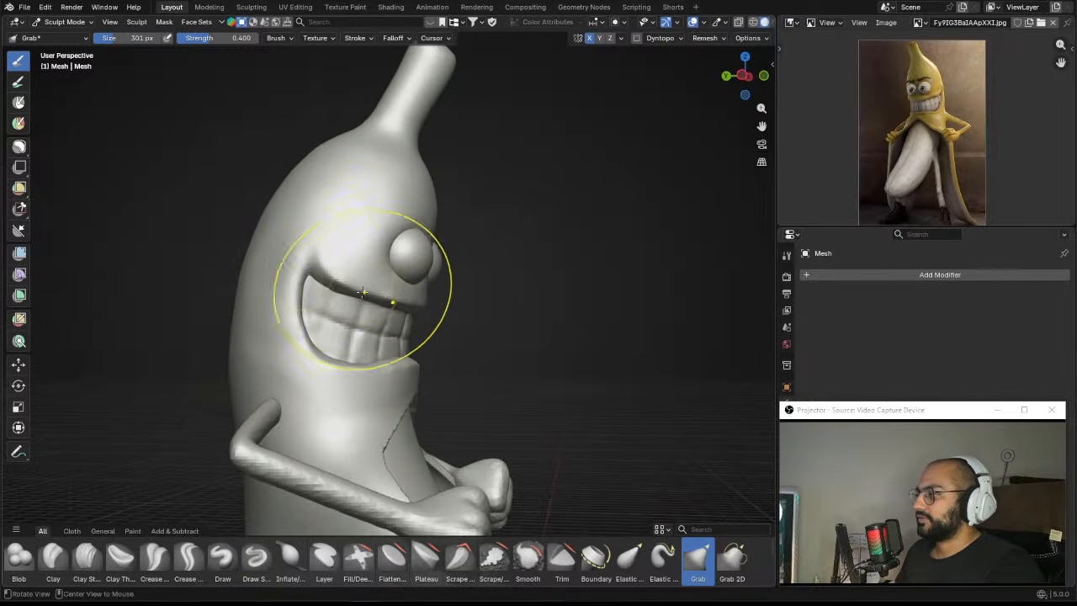
key(f)
click(309, 270)
key(f)
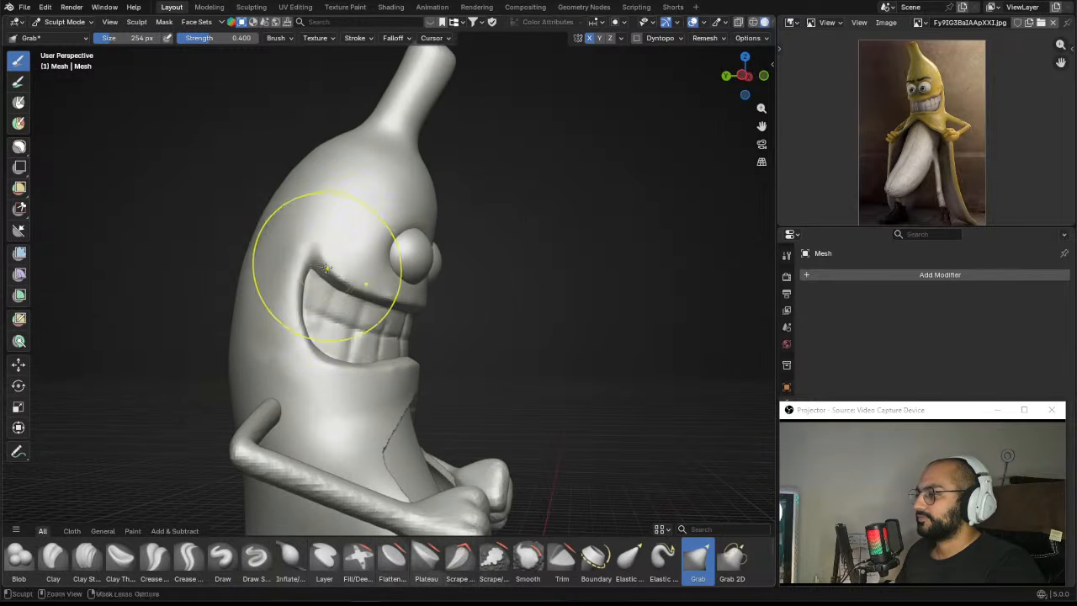
click(309, 273)
drag(310, 289, 302, 296)
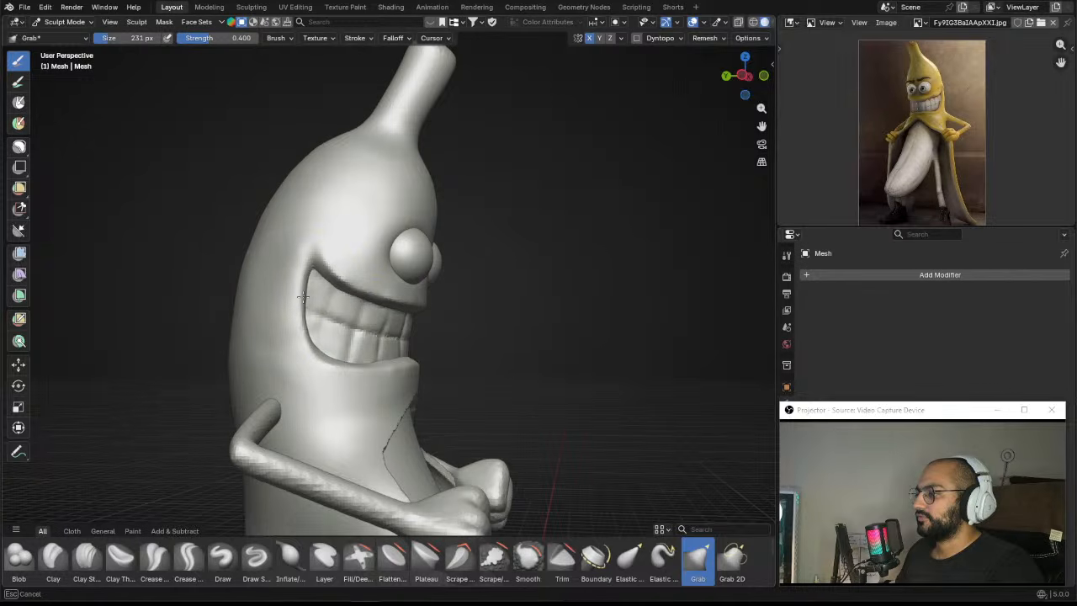
key(f)
click(309, 341)
drag(309, 341, 309, 345)
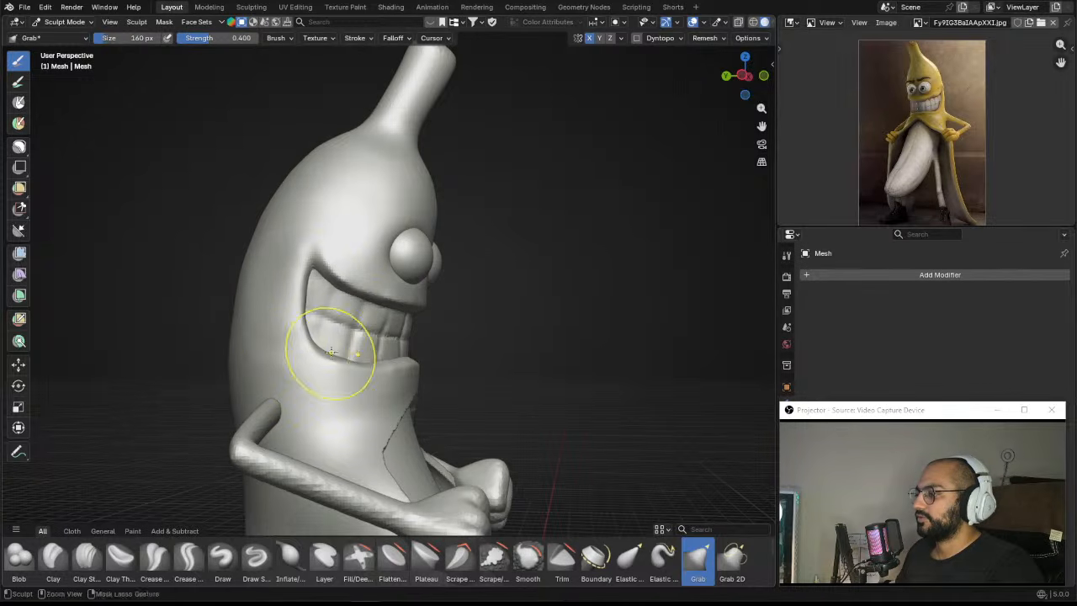
Step: Examine the whole character's proportions from the front and at an angle, comparing them with the reference image
mouse_move(330, 352)
middle_down()
mouse_move(278, 338)
mouse_move(389, 361)
middle_up()
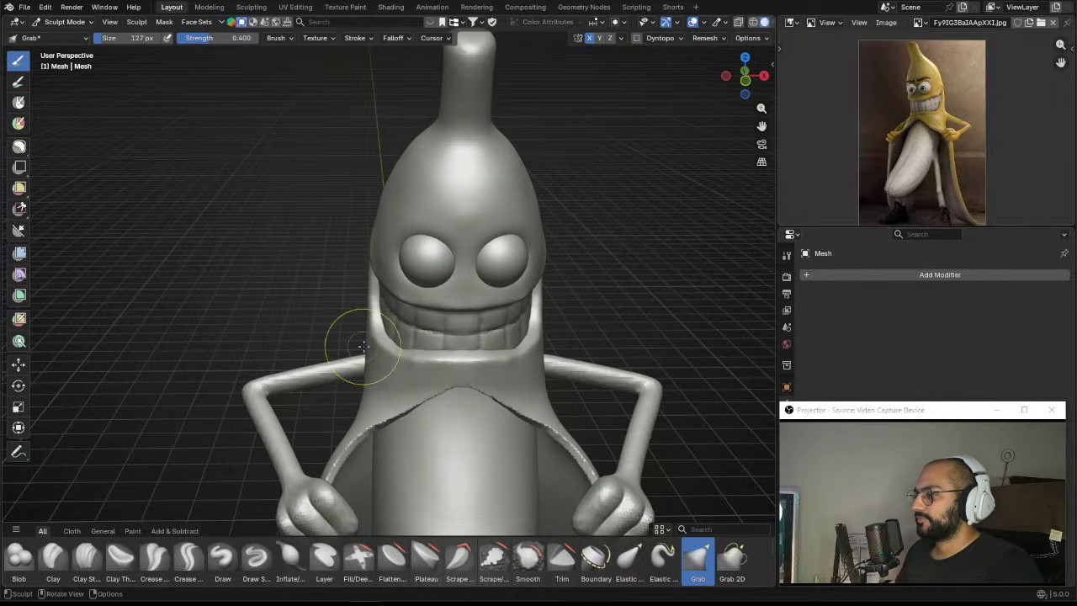
scroll(391, 336, down, 3)
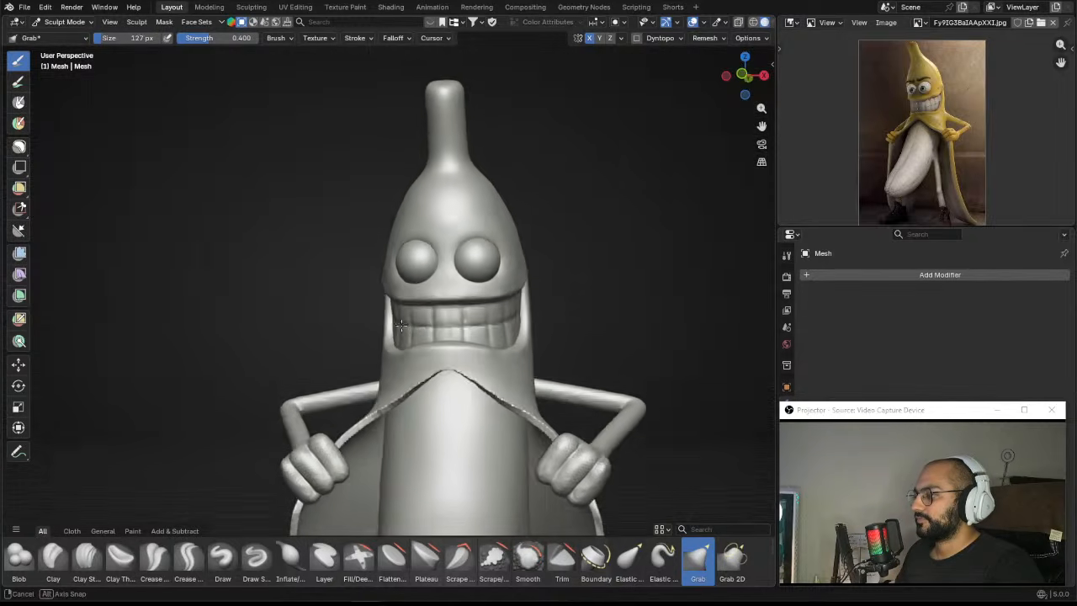
mouse_move(370, 328)
middle_down()
mouse_move(348, 320)
mouse_move(366, 312)
mouse_move(395, 337)
mouse_move(360, 285)
middle_up()
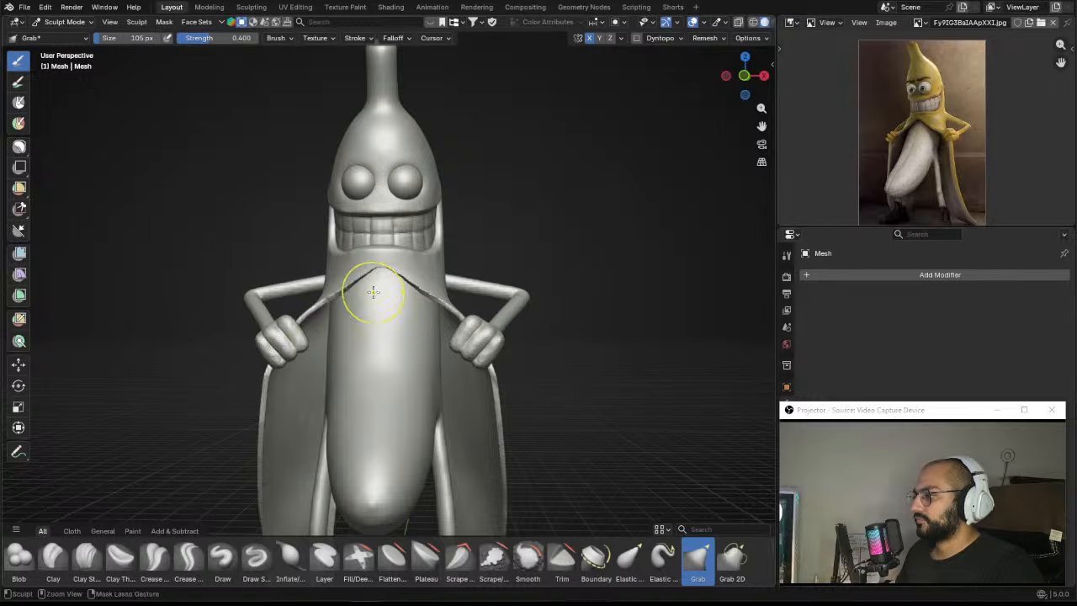
ctrl+middle_drag(367, 267, 326, 351)
ctrl+middle_drag(331, 420, 337, 471)
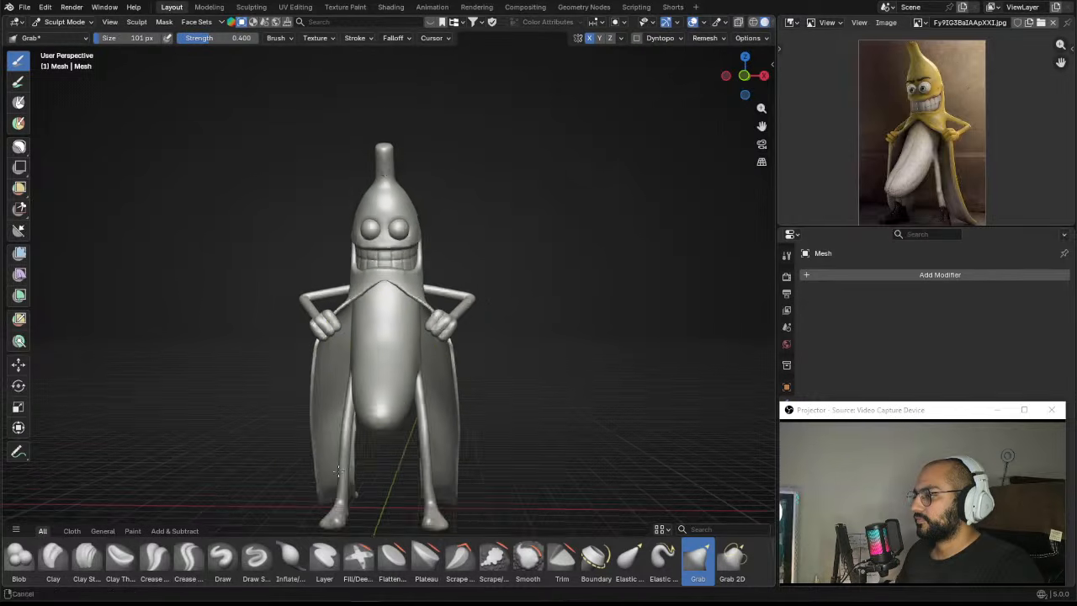
mouse_move(348, 365)
middle_down()
mouse_move(368, 408)
mouse_move(381, 374)
middle_up()
middle_drag(386, 415, 433, 396)
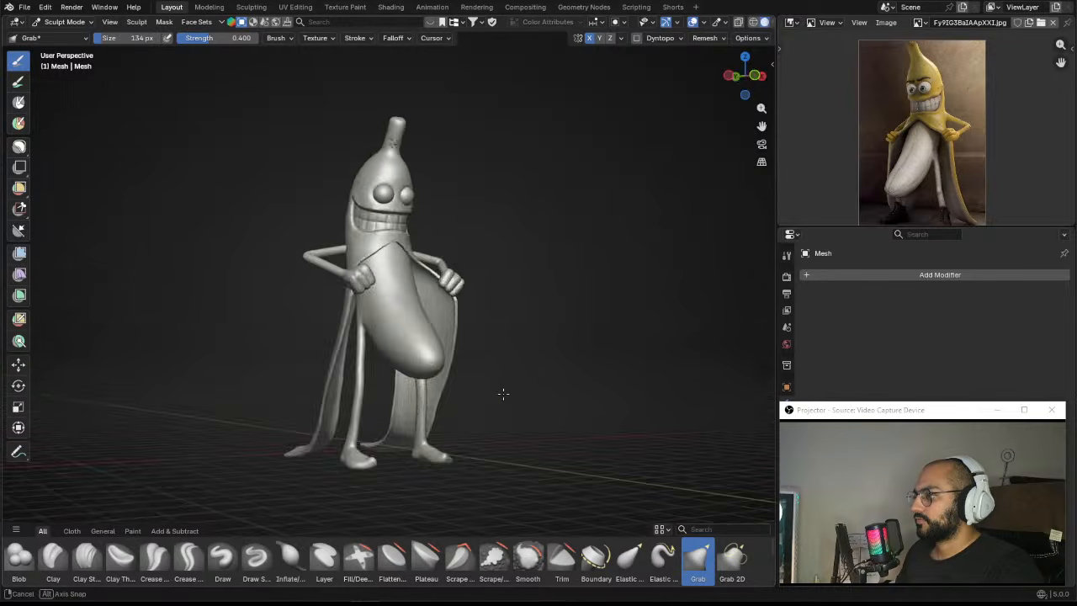
scroll(460, 379, up, 5)
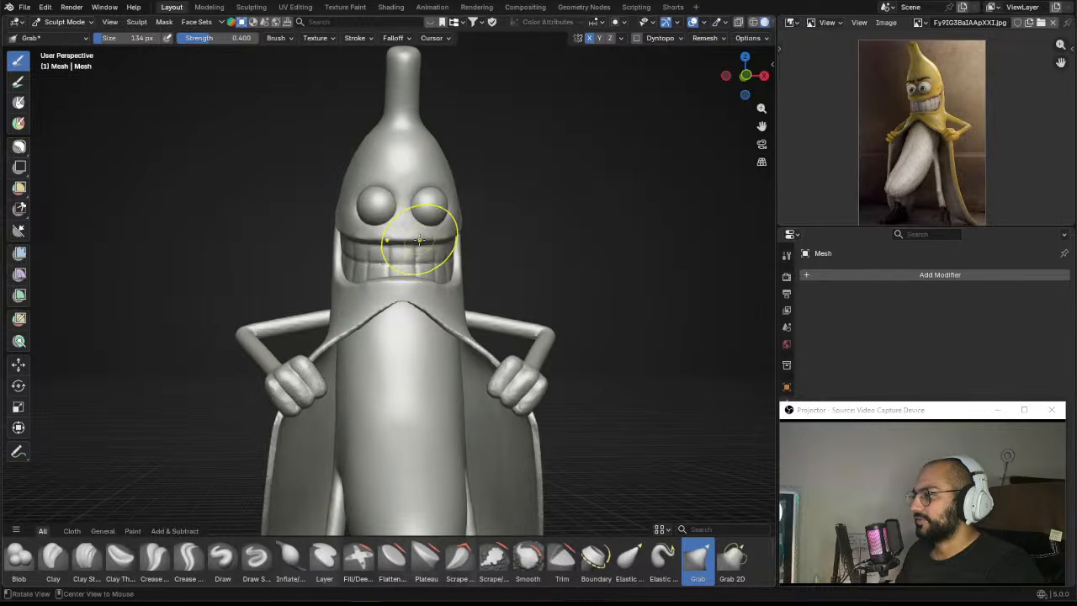
scroll(431, 278, down, 5)
middle_drag(438, 337, 465, 312)
scroll(454, 277, up, 3)
Step: Reshape the upper lip line over the teeth with the Grab brush, using an enlarged view of the reference image
middle_drag(453, 254, 399, 369)
ctrl+middle_drag(399, 368, 412, 321)
mouse_move(412, 322)
ctrl+middle_down()
mouse_move(406, 287)
mouse_move(445, 317)
mouse_move(415, 312)
mouse_move(445, 354)
ctrl+middle_up()
key(f)
click(459, 317)
mouse_move(455, 315)
ctrl+middle_down()
mouse_move(501, 258)
mouse_move(461, 291)
mouse_move(445, 267)
ctrl+middle_up()
key(f)
click(381, 278)
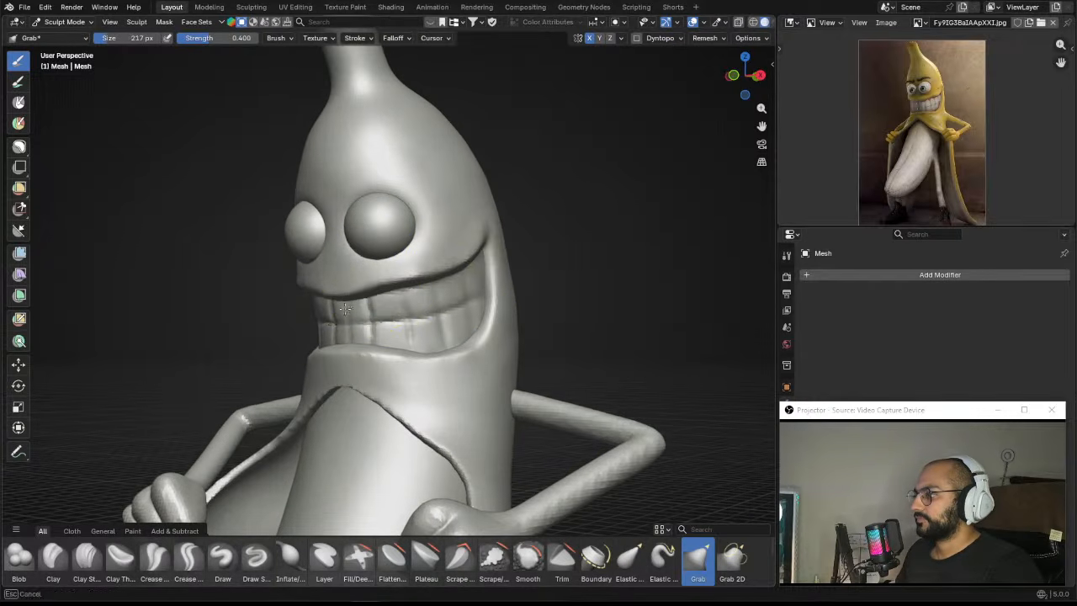
middle_drag(431, 280, 401, 286)
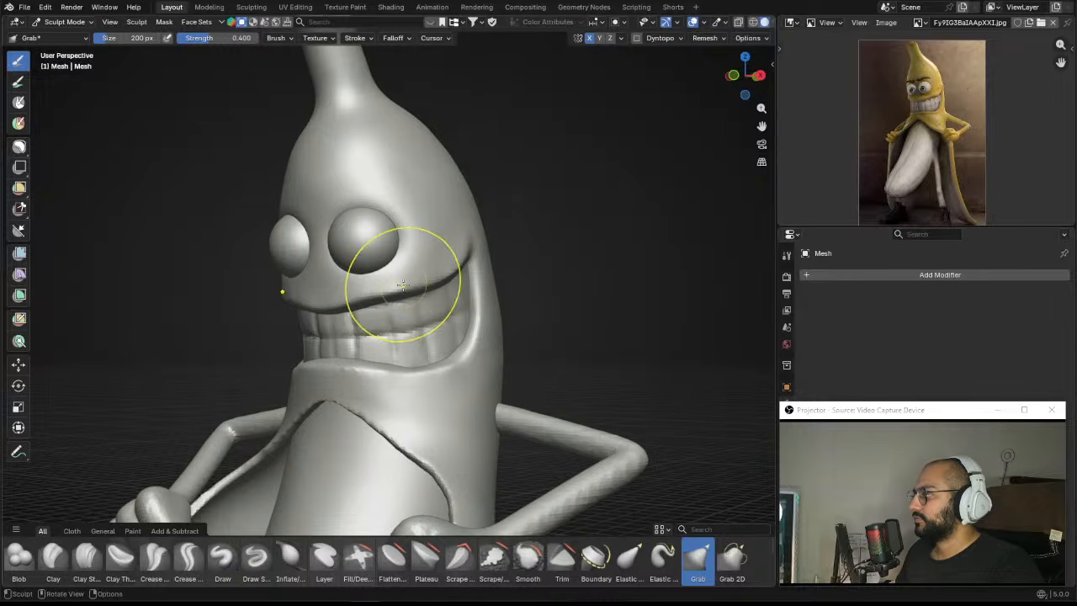
scroll(920, 133, up, 4)
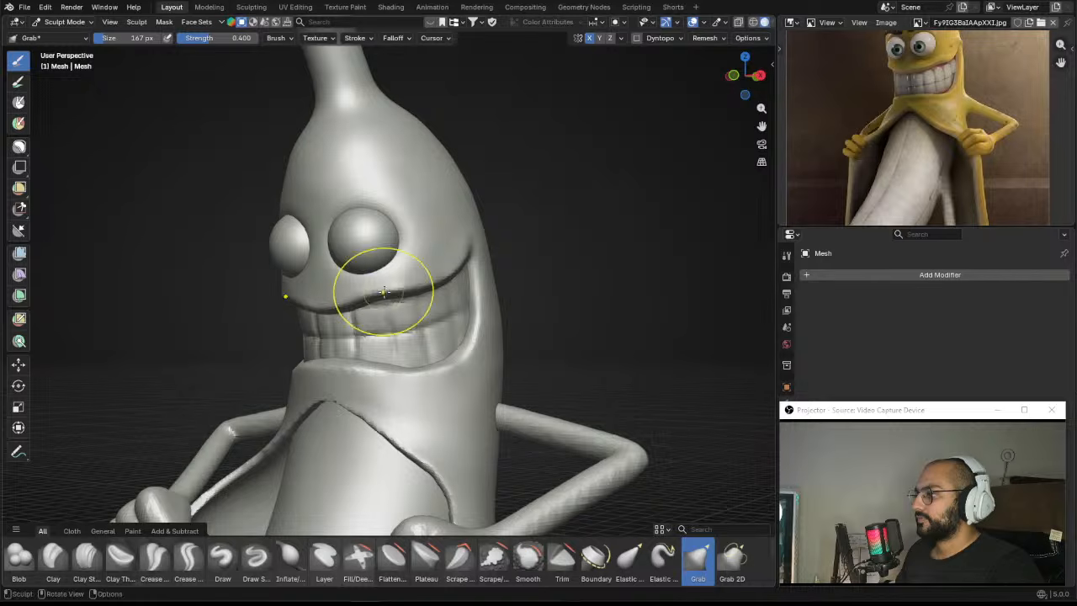
Step: Reshape the upper lip and the mouth corner with the Grab brush at about 161 px
middle_drag(430, 289, 402, 293)
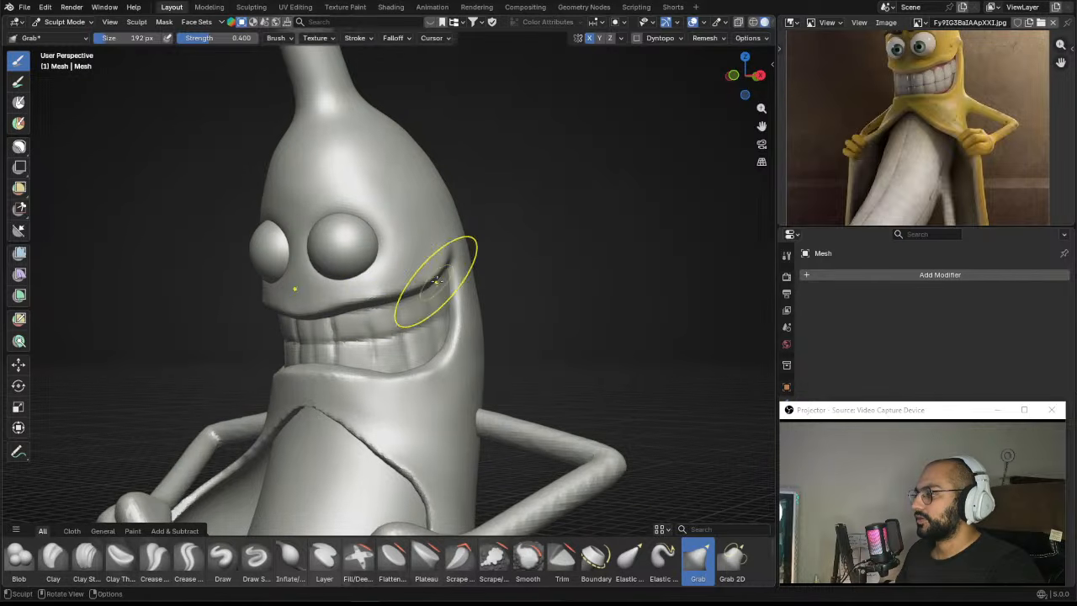
key(f)
click(429, 274)
mouse_move(421, 280)
mouse_down()
mouse_move(424, 289)
mouse_move(392, 301)
mouse_up()
key(f)
click(404, 293)
key(f)
click(315, 324)
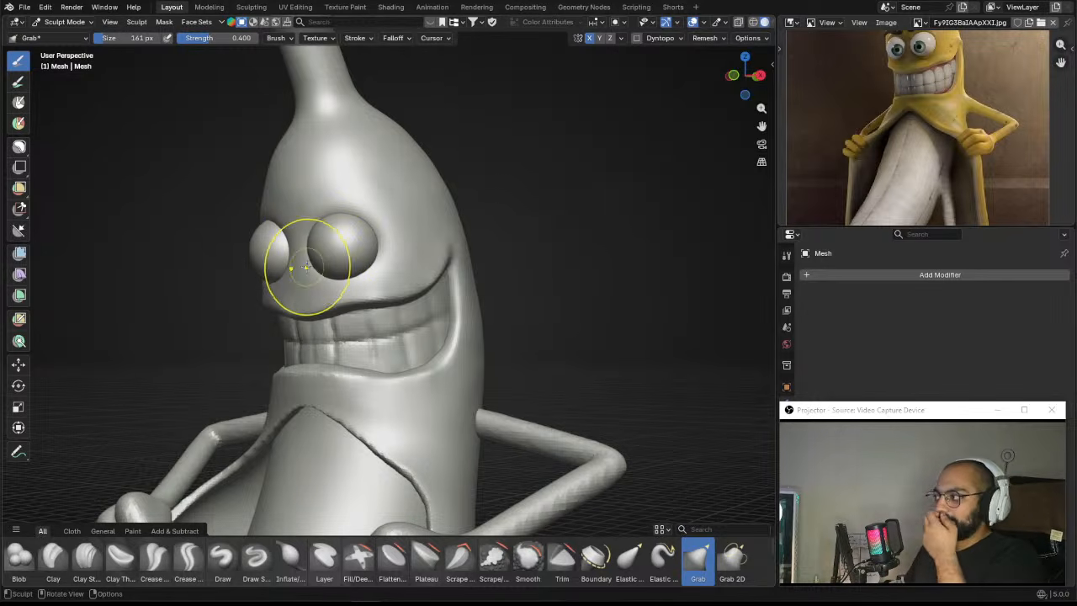
Step: Build up a raised rim along the upper lip toward the mouth corner with the Draw brush at 59 px
click(221, 556)
scroll(434, 265, up, 2)
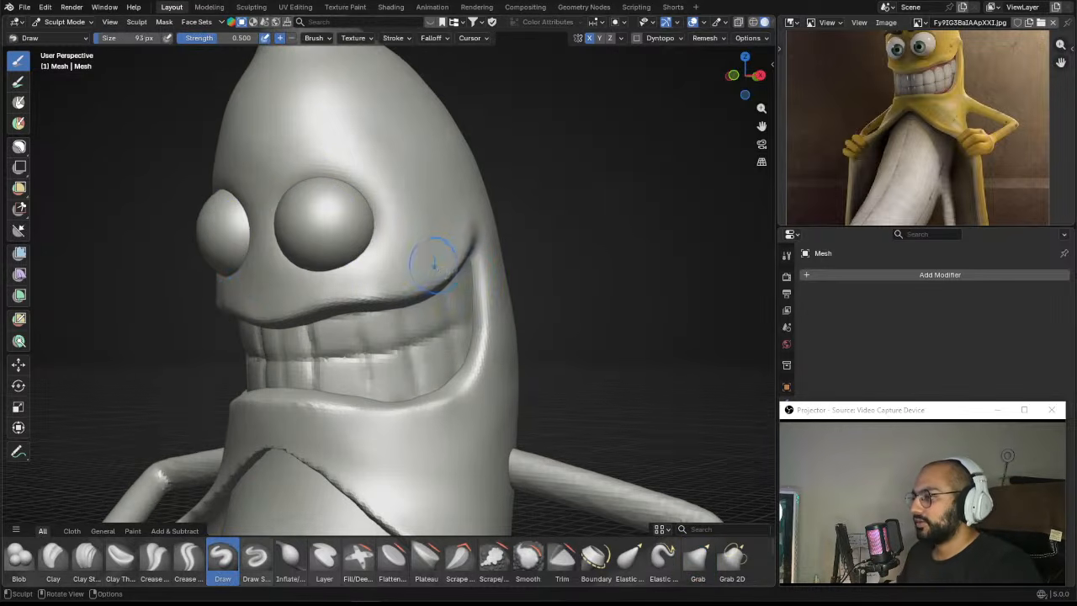
key(f)
click(453, 245)
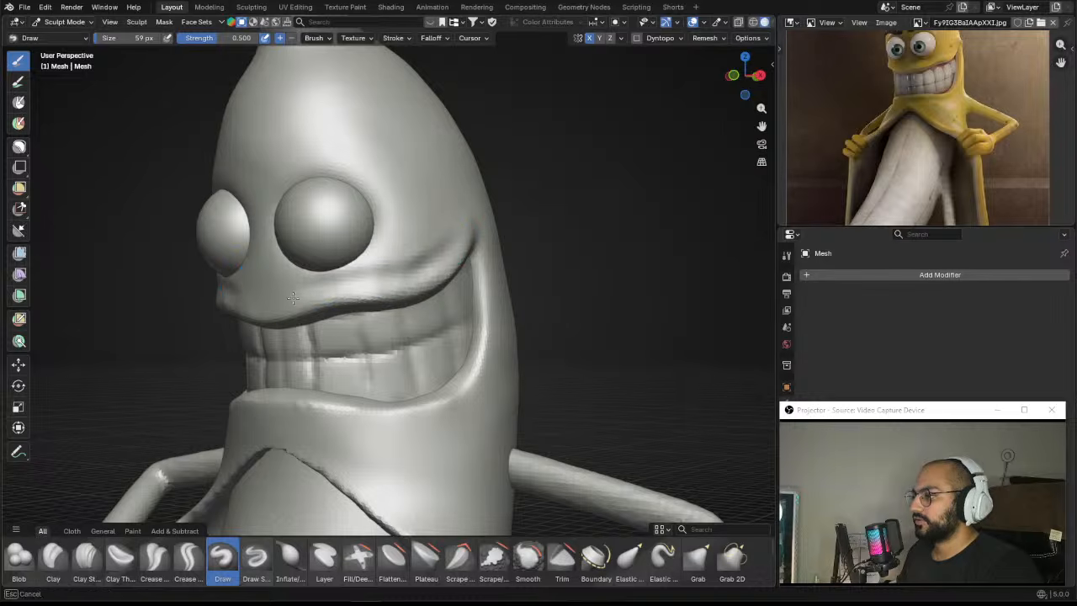
click(432, 221)
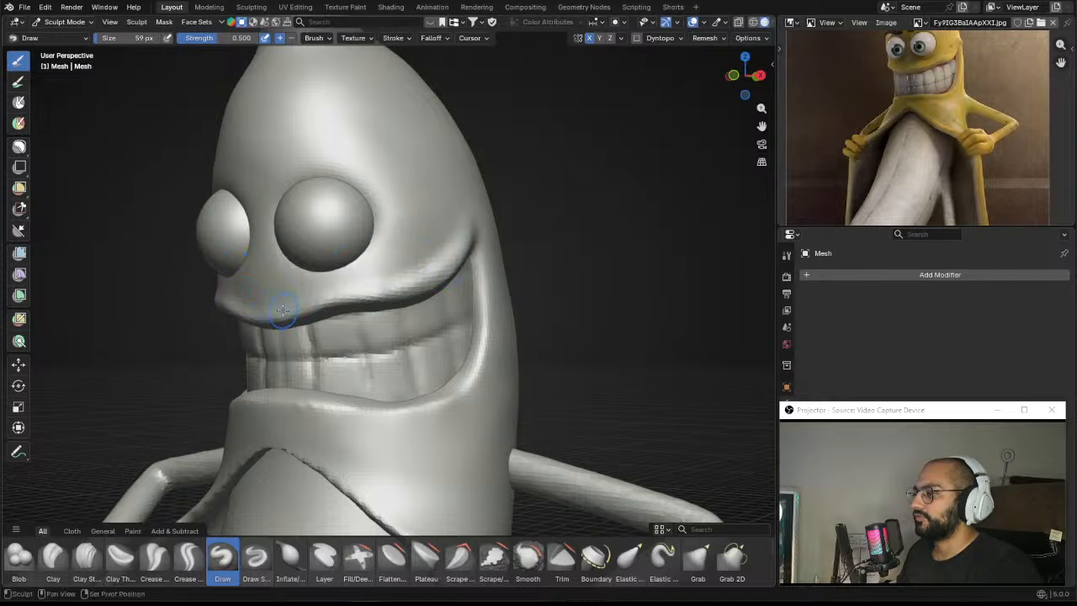
Step: Build up and refine a raised rim along the lower lip with the Draw brush at 54 and 44 px
middle_drag(467, 274, 436, 274)
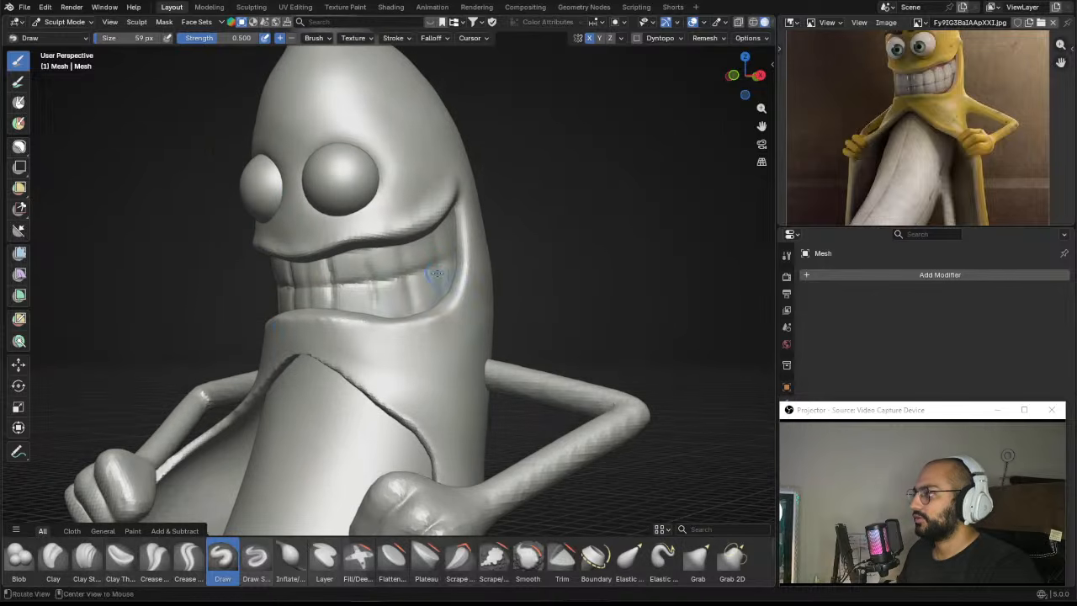
key(f)
click(468, 280)
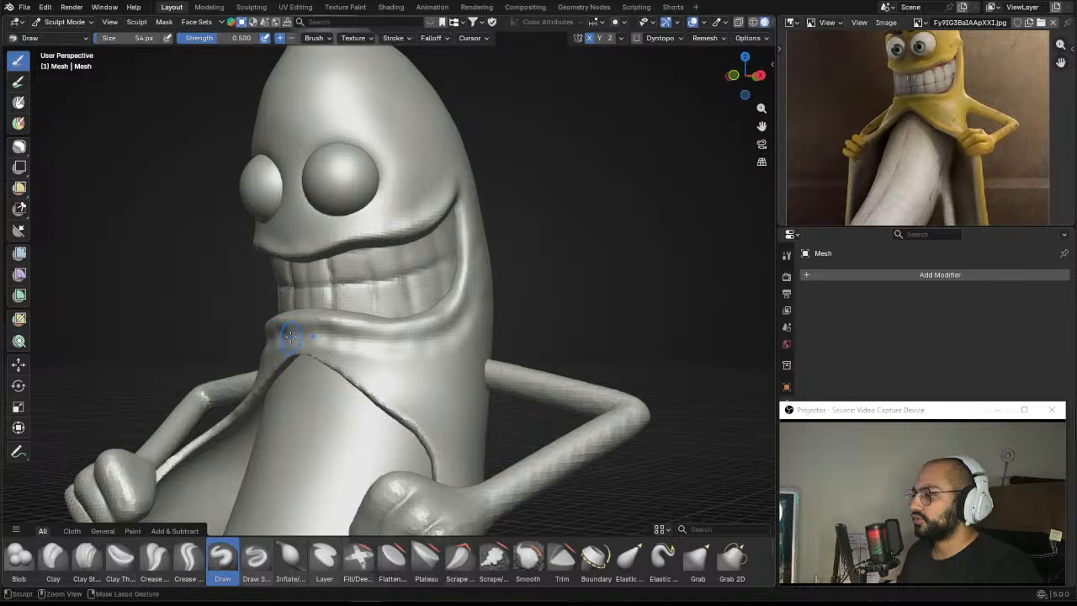
key(f)
click(350, 345)
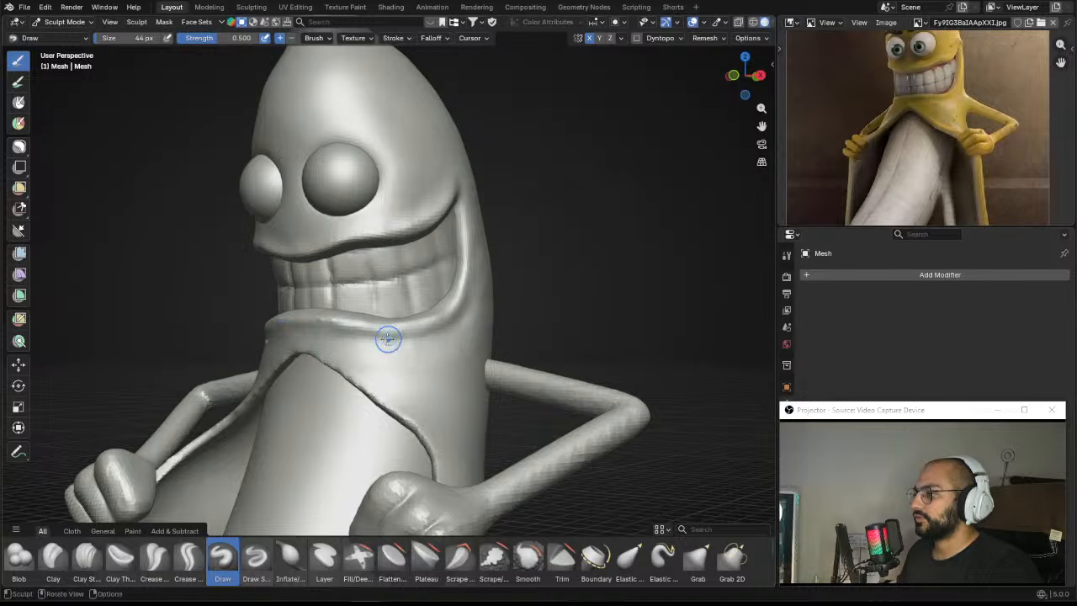
drag(388, 338, 352, 336)
middle_drag(366, 305, 347, 332)
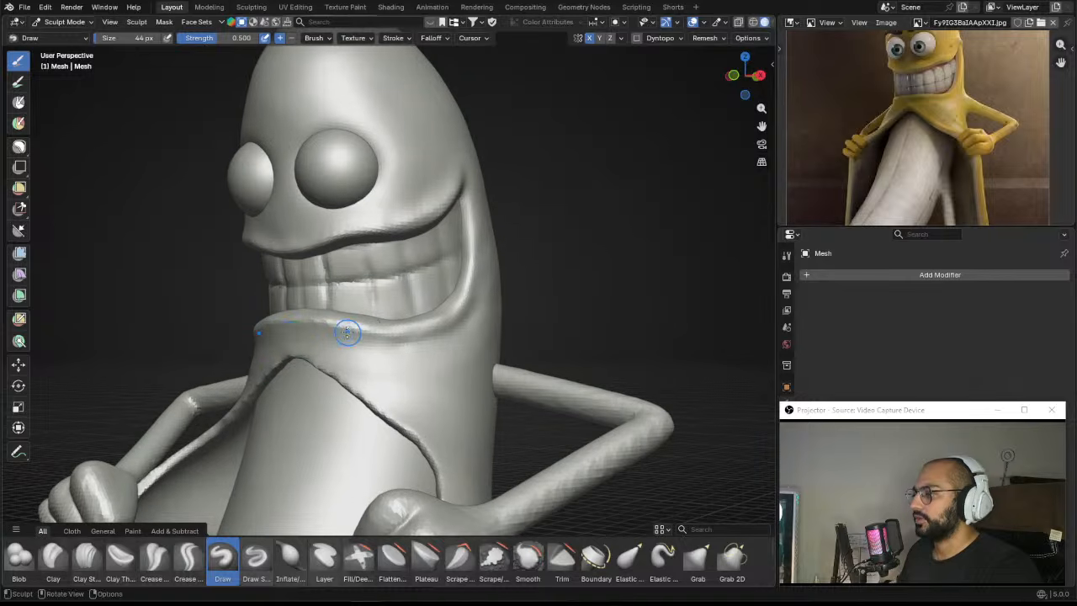
drag(278, 336, 340, 341)
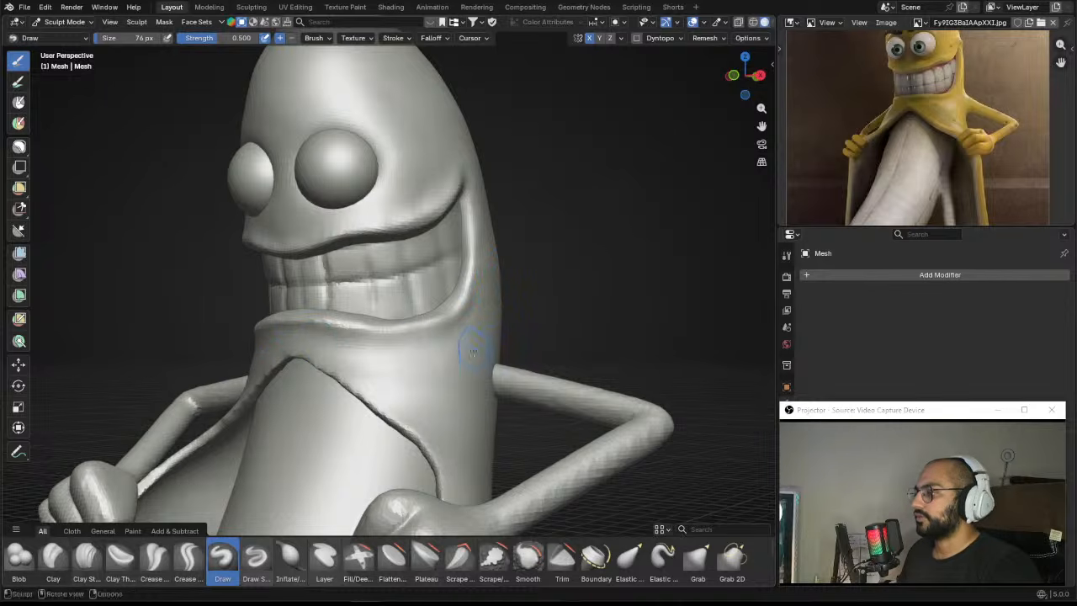
Step: Refine the volume below the mouth corner on the opposite side with the Draw brush at 66 px
middle_drag(473, 352, 314, 352)
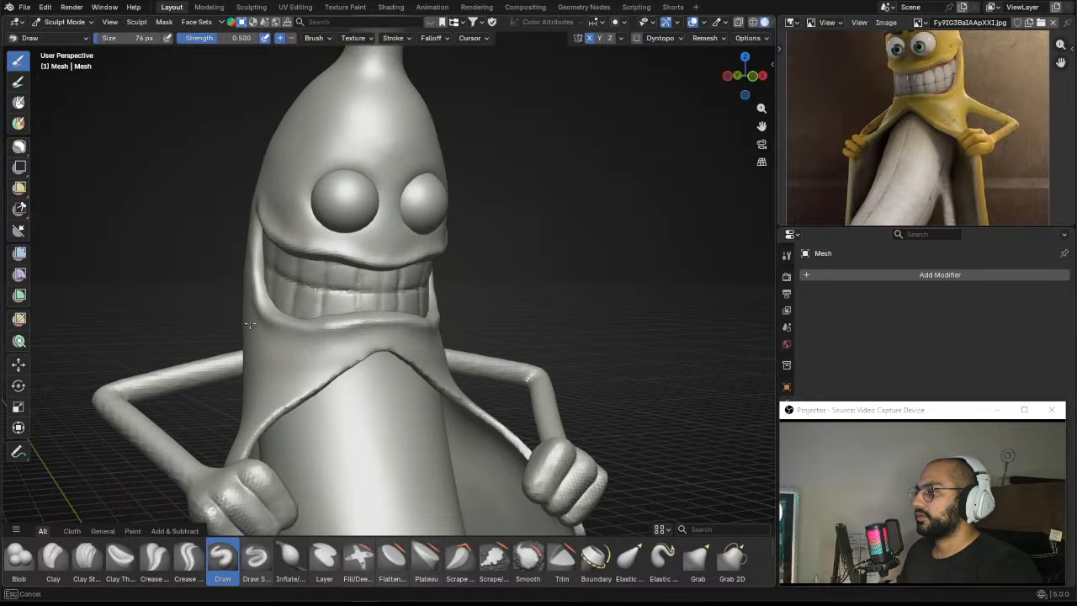
mouse_move(249, 324)
middle_down()
mouse_move(210, 326)
mouse_move(274, 326)
middle_up()
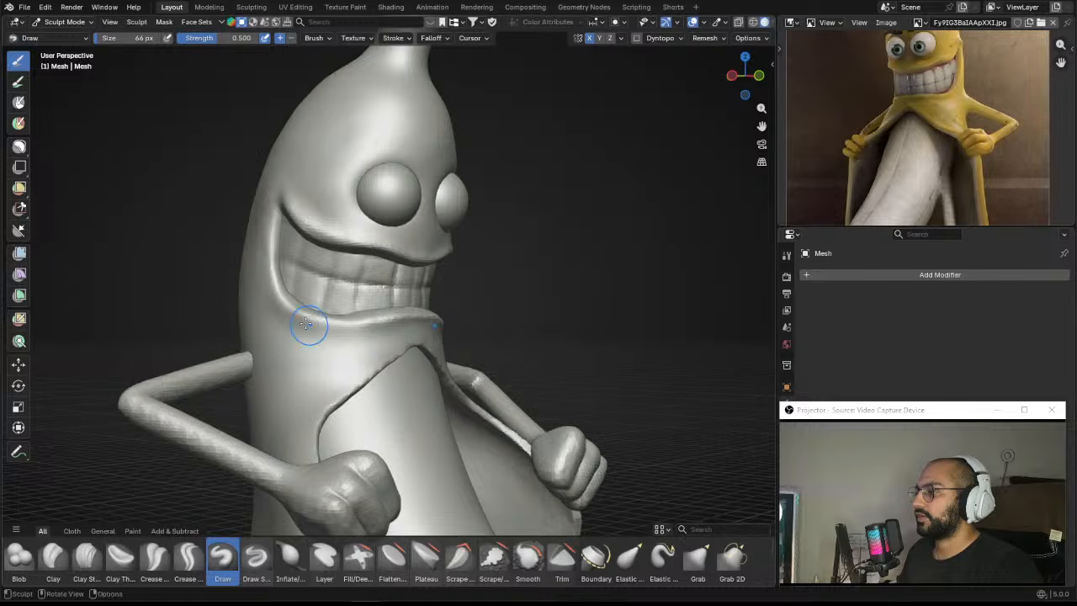
mouse_move(318, 337)
middle_down()
mouse_move(291, 339)
mouse_move(289, 300)
middle_up()
Step: Adjust the curve of the lower lip near the mouth corners with the Grab brush at 203 px
key(g)
mouse_move(384, 288)
middle_down()
mouse_move(325, 336)
mouse_move(282, 328)
mouse_move(267, 306)
middle_up()
drag(269, 306, 272, 312)
key(f)
click(266, 314)
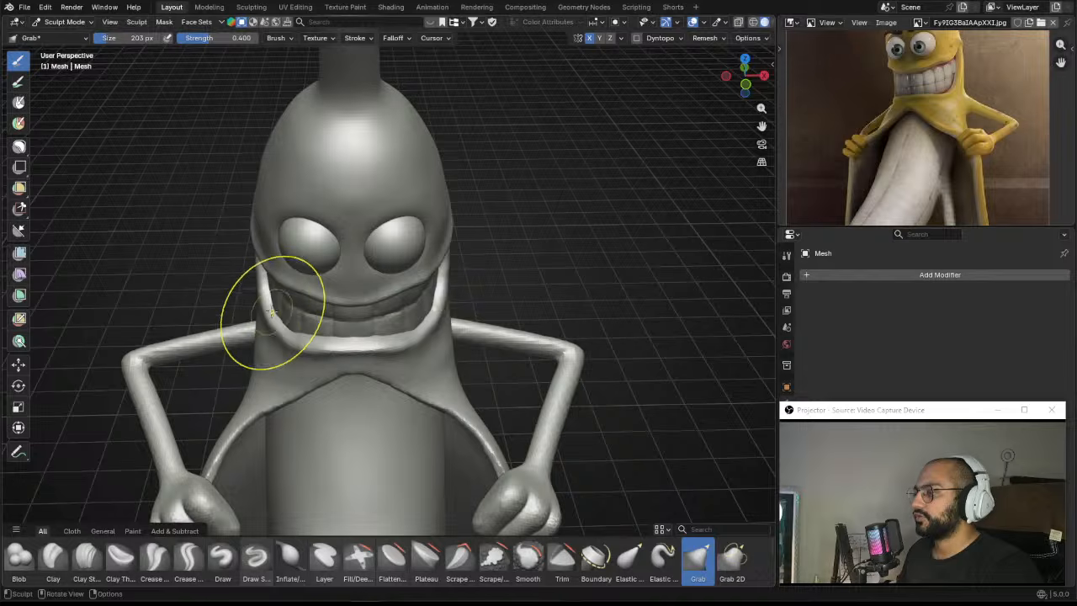
mouse_move(272, 312)
middle_down()
mouse_move(260, 280)
mouse_move(286, 257)
middle_up()
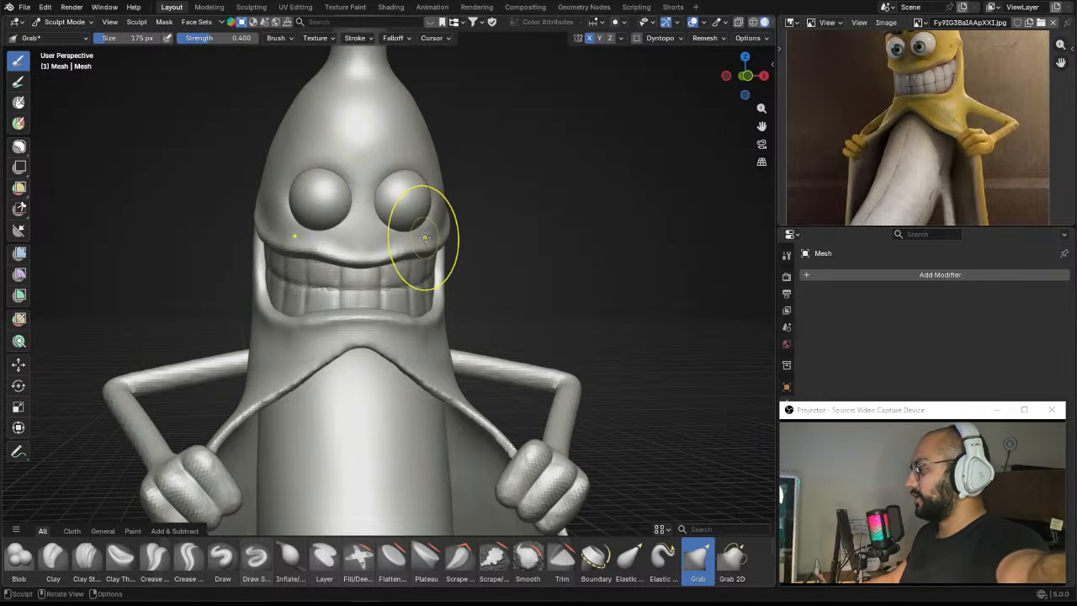
Step: Shape the cheek above the mouth corner with the Grab brush at 104 px
middle_drag(370, 256, 314, 257)
scroll(396, 250, up, 3)
key(f)
click(462, 220)
drag(414, 185, 402, 187)
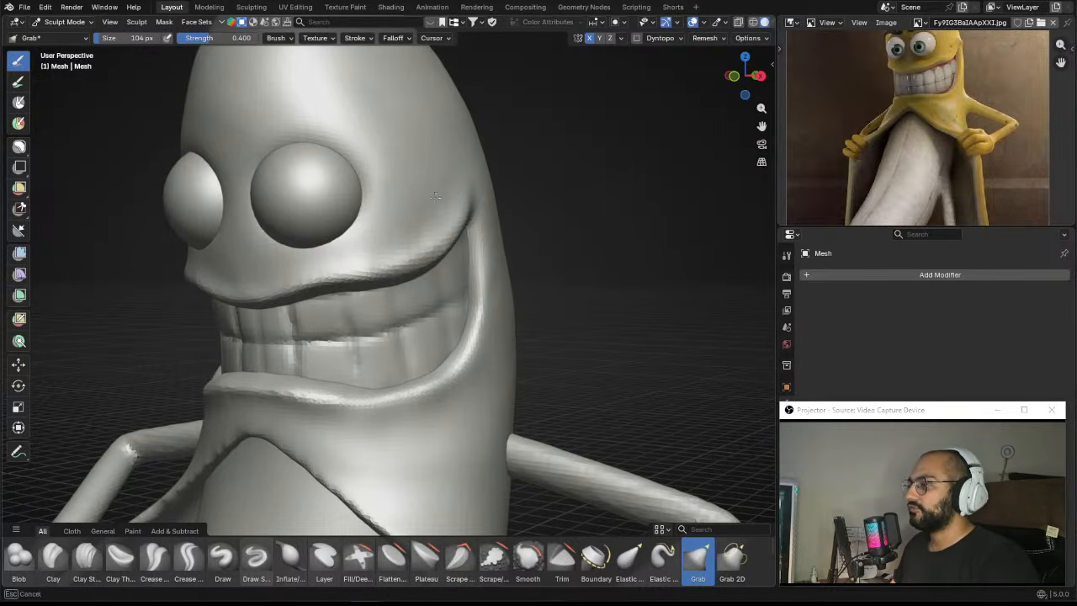
Step: Adjust the side profile of the upper lip and face with a larger Grab brush, up to 227 px
mouse_move(400, 249)
middle_down()
mouse_move(426, 242)
mouse_move(427, 258)
mouse_move(337, 252)
middle_up()
scroll(381, 261, down, 1)
key(f)
click(333, 252)
key(f)
click(354, 249)
drag(324, 254, 314, 256)
middle_drag(314, 256, 415, 267)
click(425, 271)
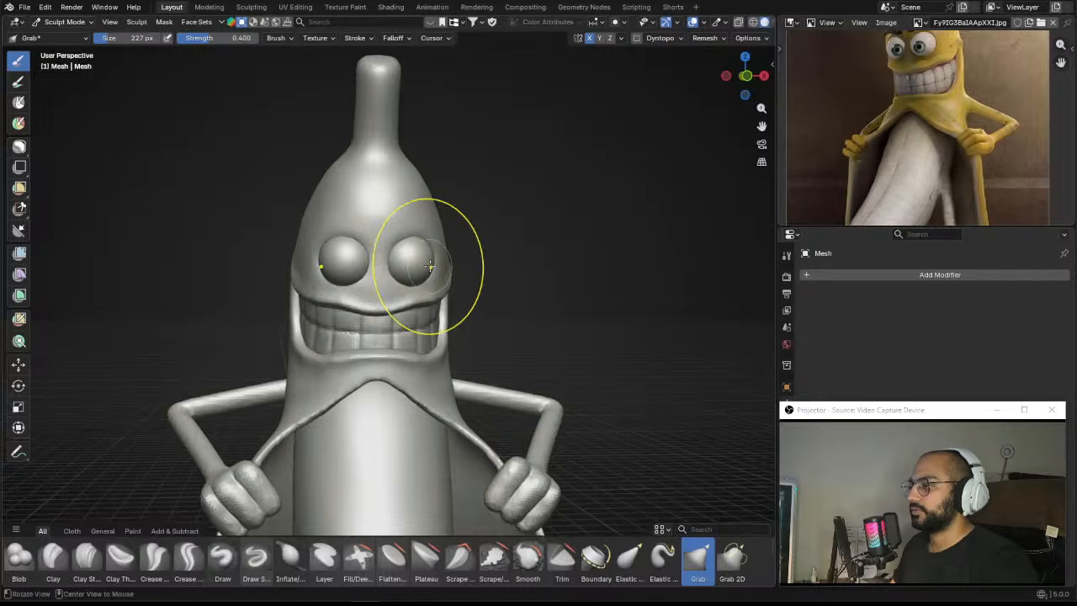
Step: Refine the head's side contour beside the eyes with the Grab brush at 120 and 96 px
mouse_move(427, 269)
middle_down()
mouse_move(354, 274)
mouse_move(349, 249)
middle_up()
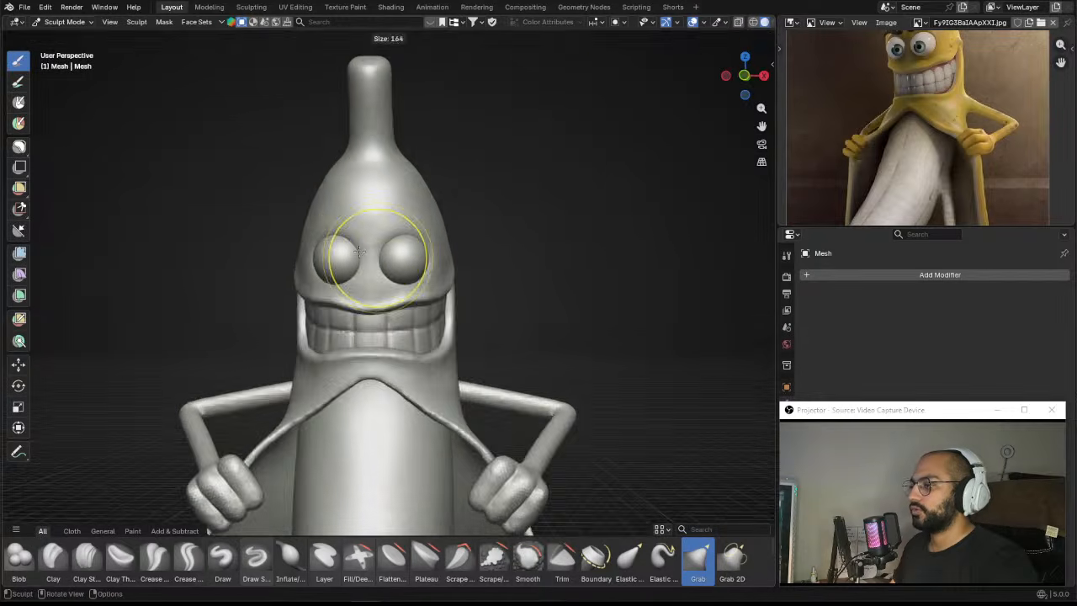
key(f)
click(305, 264)
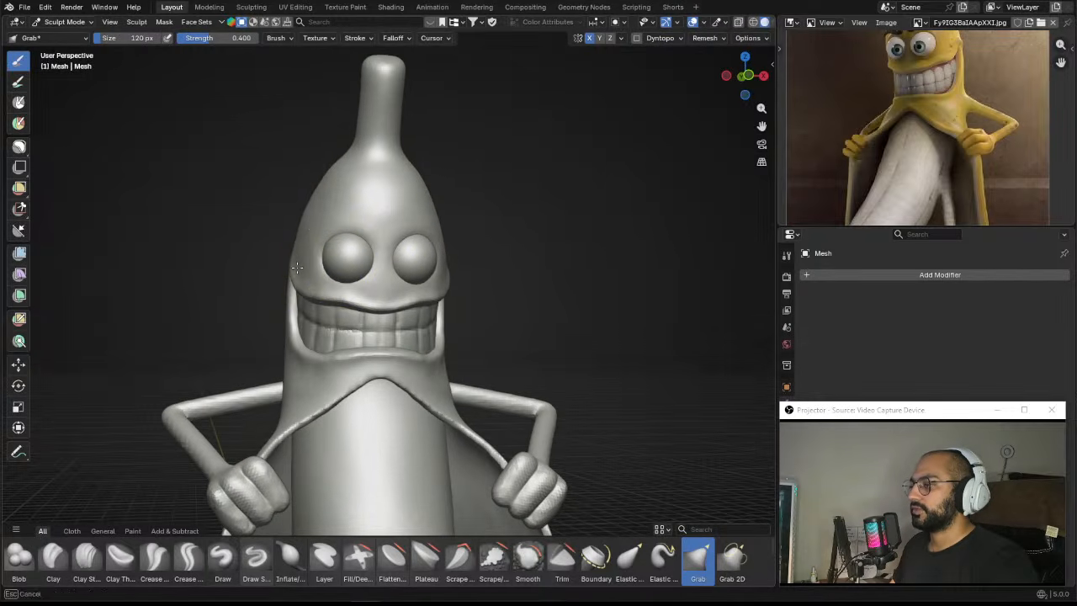
mouse_move(311, 257)
middle_down()
mouse_move(319, 286)
mouse_move(319, 253)
mouse_move(299, 258)
middle_up()
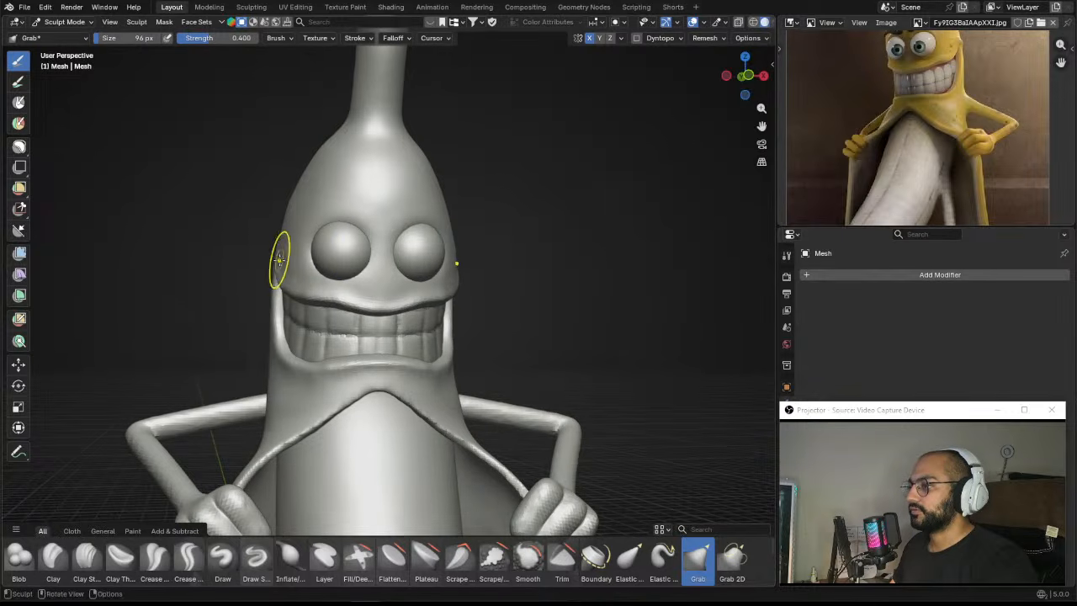
ctrl+middle_drag(288, 239, 438, 248)
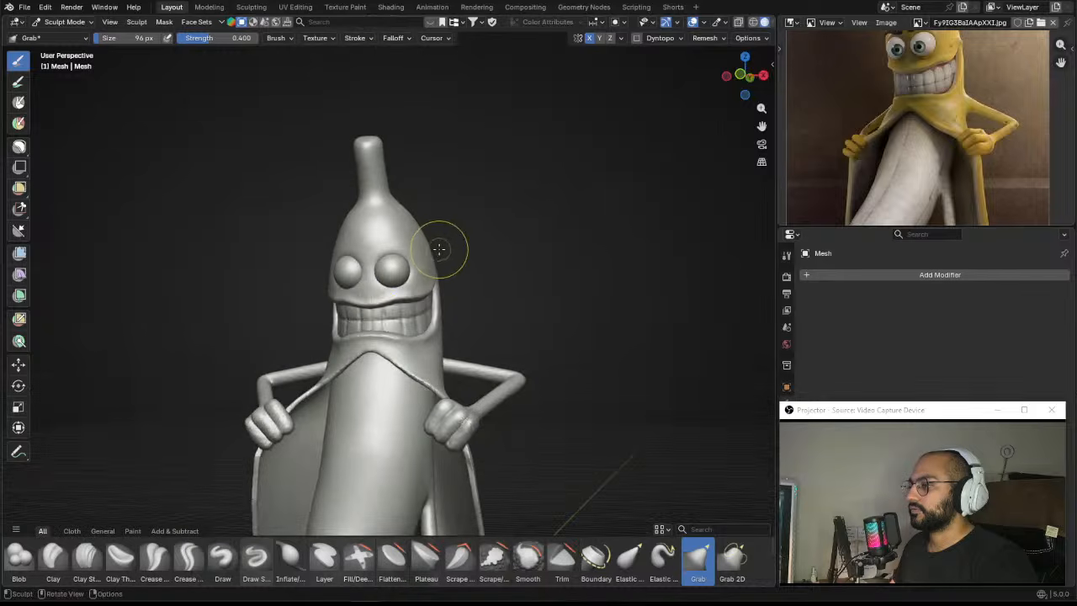
Step: Pull the middle of the upper lip upward with the Grab brush at 275 px
ctrl+middle_drag(416, 294, 403, 265)
key(f)
click(431, 266)
middle_drag(368, 307, 328, 309)
key(f)
click(349, 309)
drag(349, 308, 352, 285)
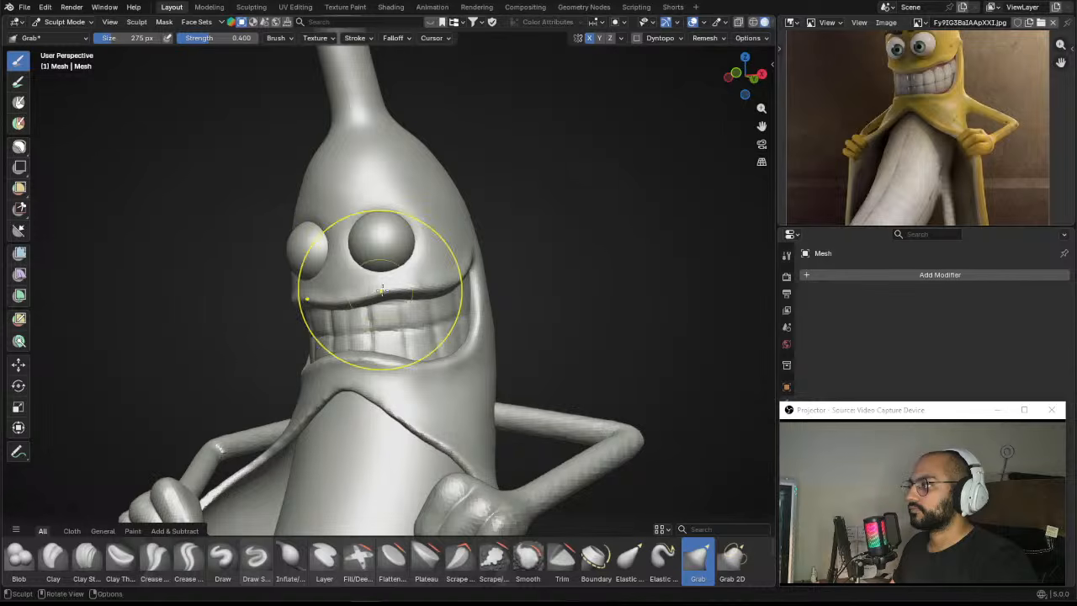
Step: Reshape the outer cheek and mouth corner with the Grab brush at 183 px
mouse_move(381, 290)
middle_down()
mouse_move(425, 271)
mouse_move(421, 293)
mouse_move(457, 325)
mouse_move(474, 277)
middle_up()
key(f)
click(429, 268)
key(f)
click(445, 301)
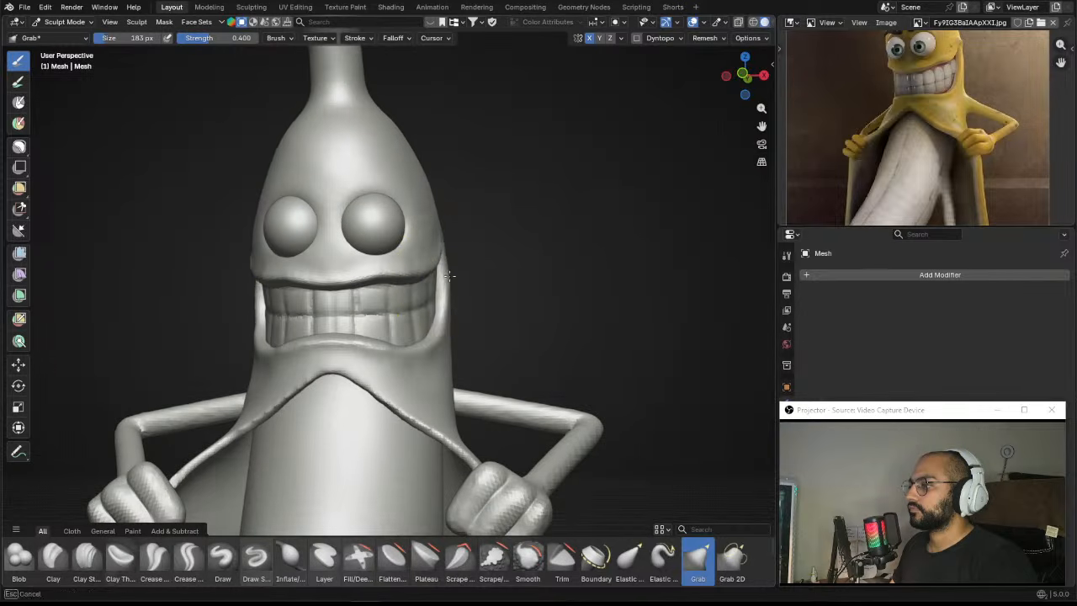
scroll(443, 277, down, 6)
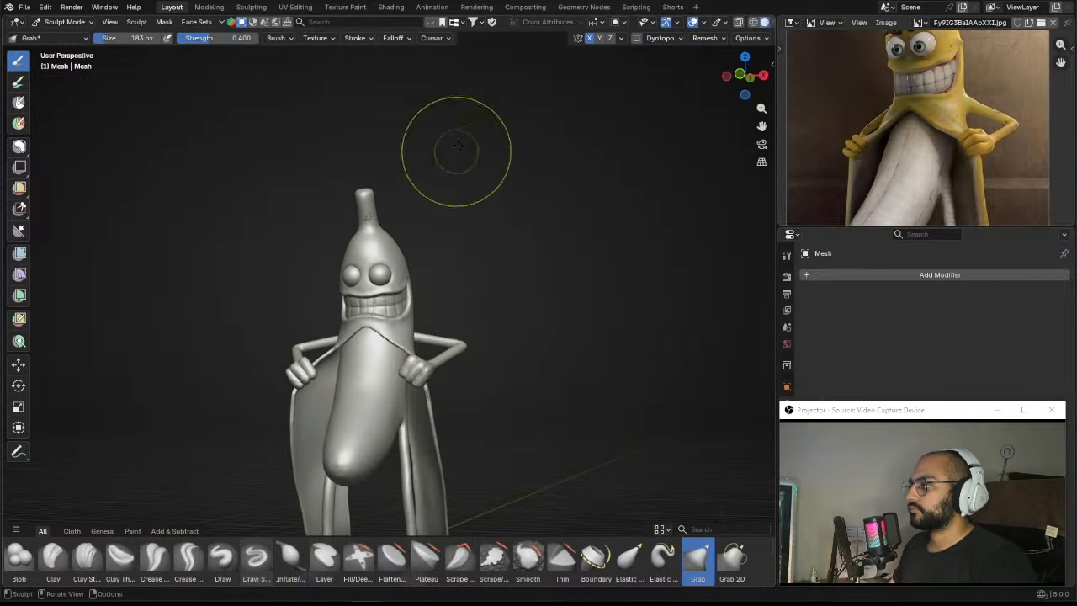
middle_drag(456, 148, 421, 284)
scroll(456, 258, up, 5)
key(ctrl+Tab)
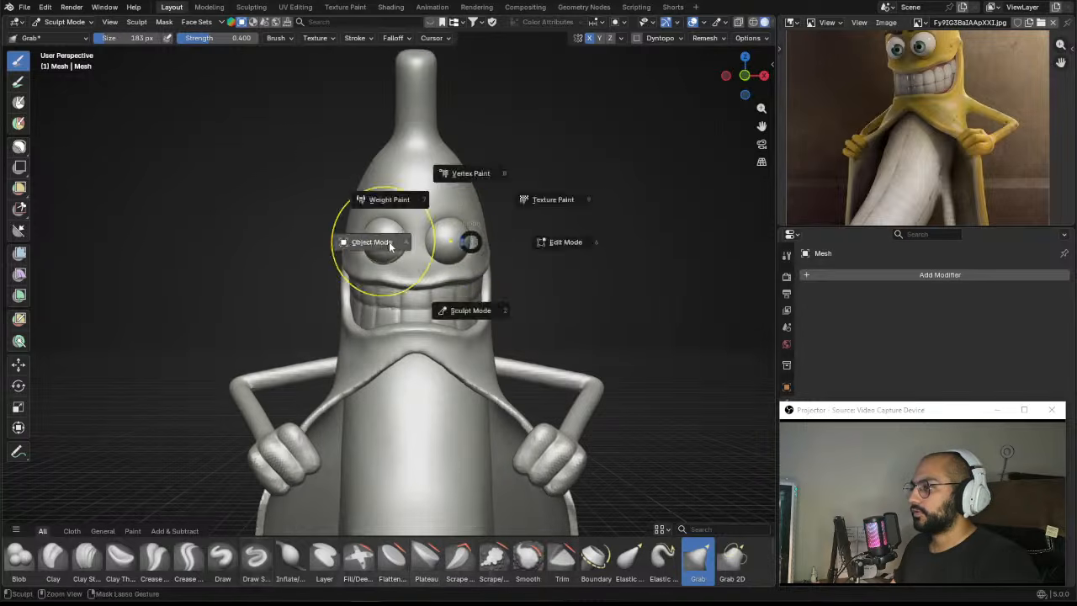
click(389, 243)
click(459, 247)
scroll(422, 206, up, 2)
key(ctrl+Tab)
click(421, 270)
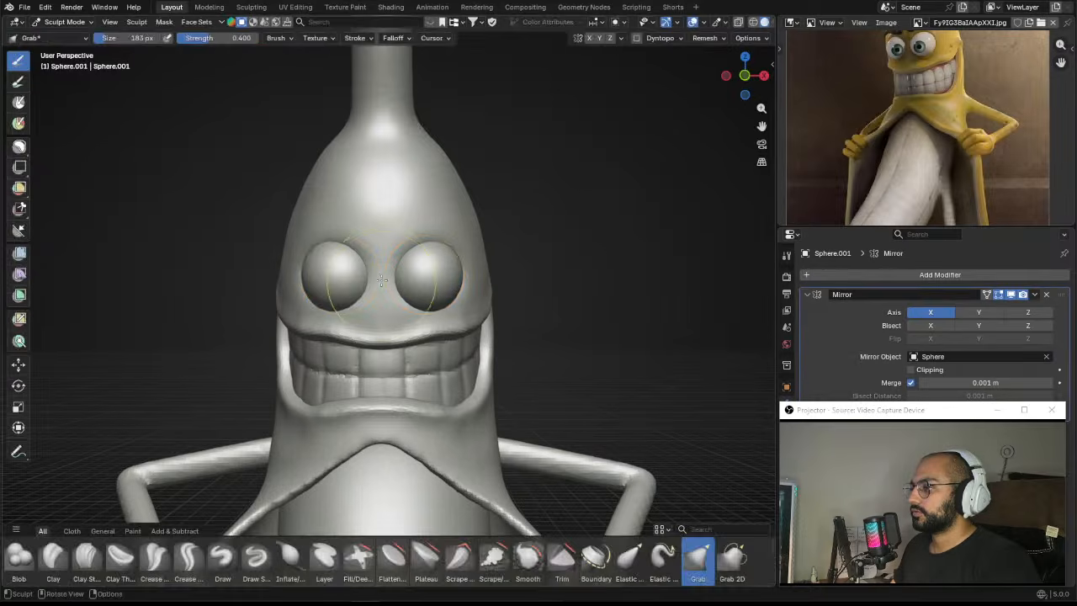
scroll(370, 224, up, 2)
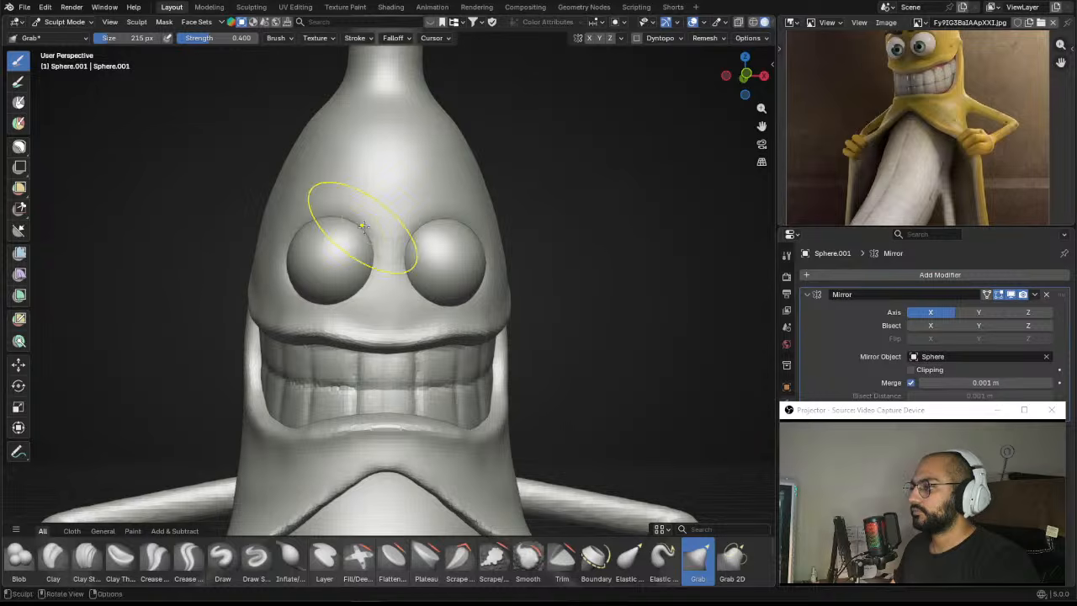
key(alt+q)
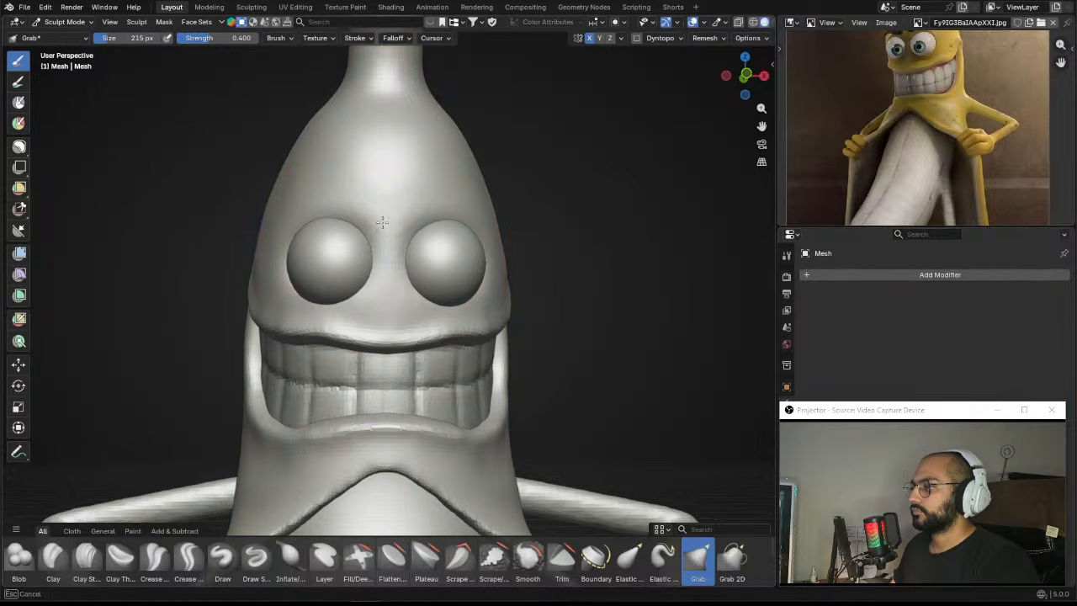
Step: Adjust the banana's surface between and below the eyes with the Grab brush at 215 px
drag(360, 294, 366, 293)
middle_drag(341, 308, 305, 302)
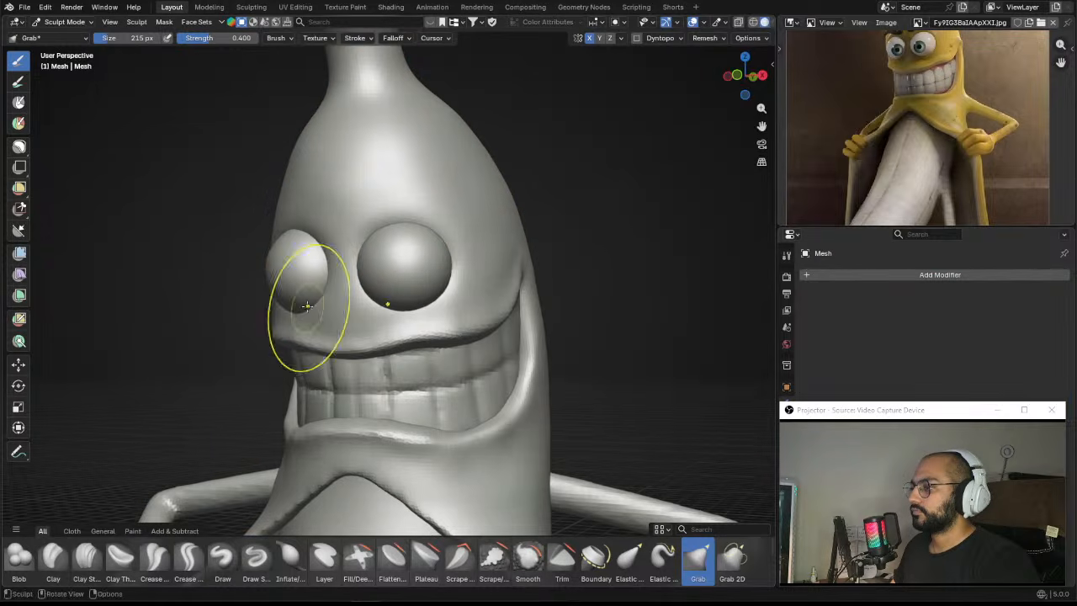
Step: Scale the mirrored eyeballs slightly in Object Mode and save the file
key(ctrl+Tab)
click(244, 278)
click(390, 287)
middle_drag(389, 286, 446, 283)
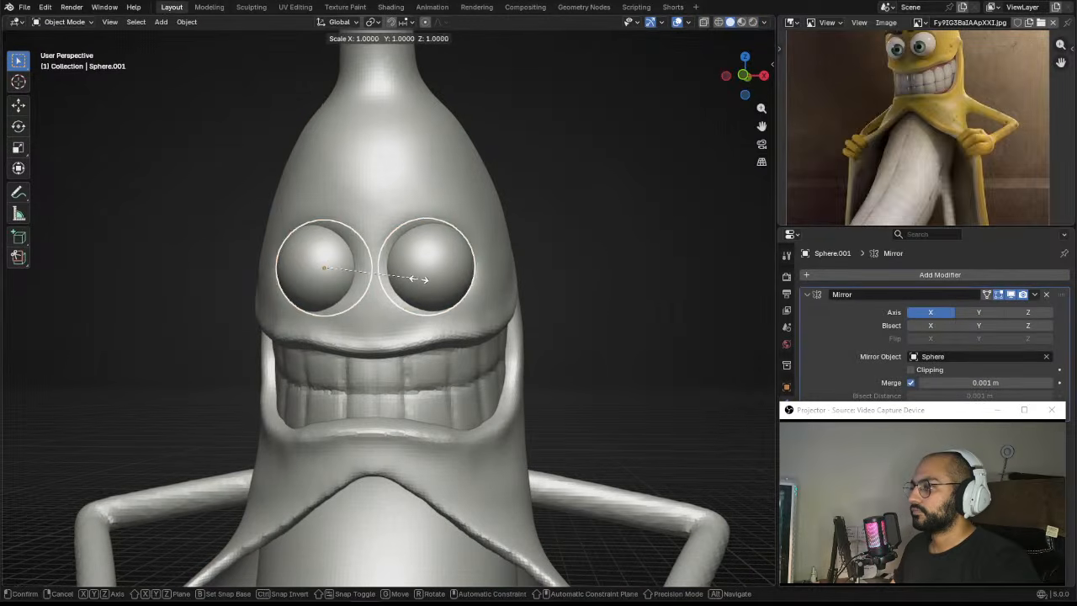
scroll(532, 192, down, 6)
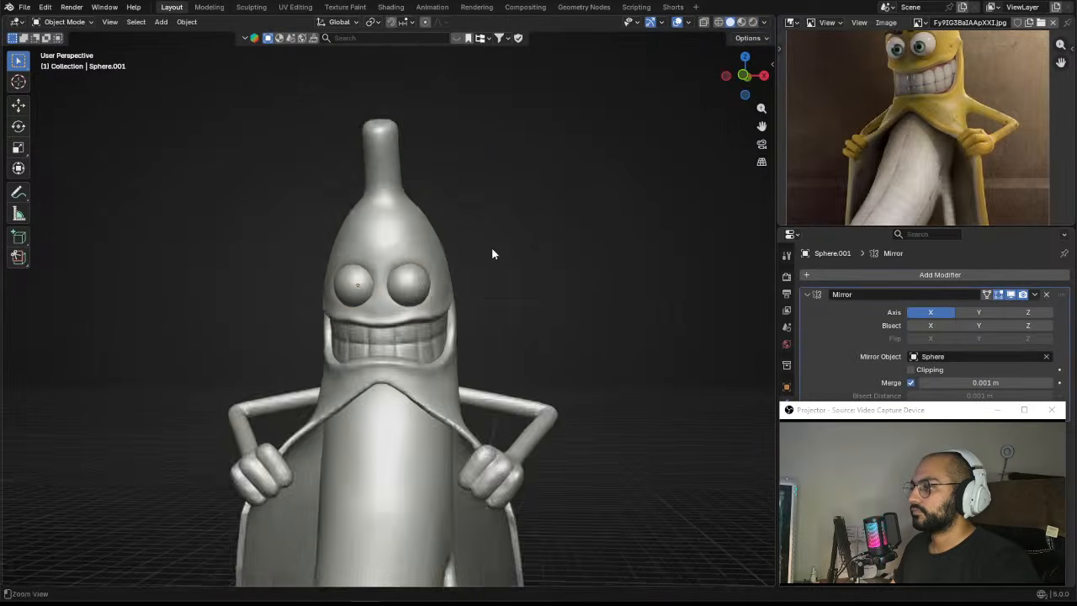
mouse_move(474, 305)
middle_down()
mouse_move(442, 293)
mouse_move(462, 272)
mouse_move(378, 235)
mouse_move(393, 255)
middle_up()
key(ctrl+s)
Step: Try giving the eyeball a Multires modifier with four subdivision levels in Sculpt Mode
key(ctrl+Tab)
click(367, 271)
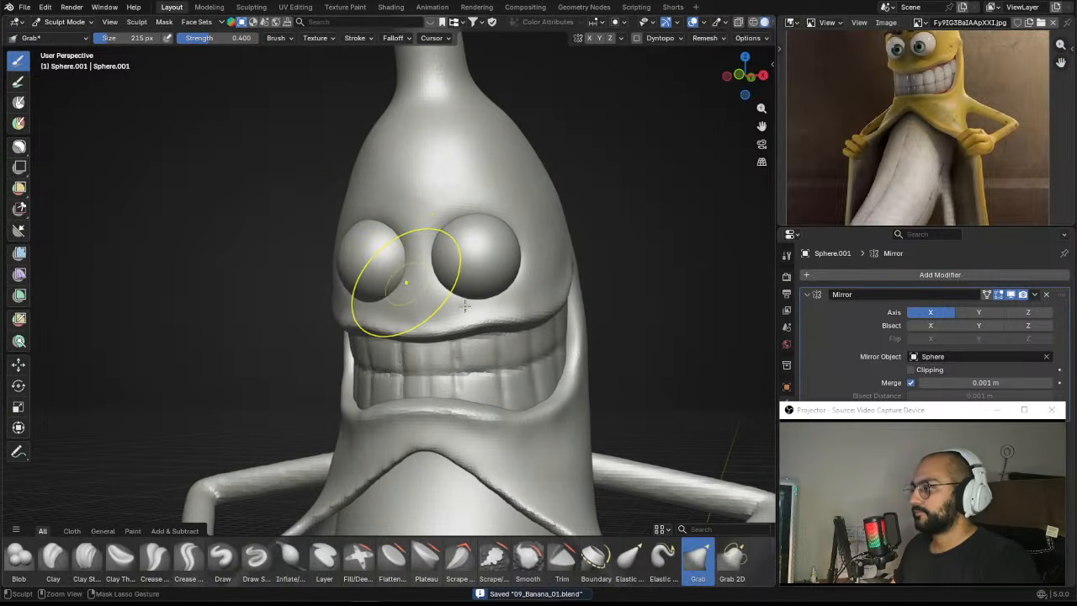
key(ctrl+4)
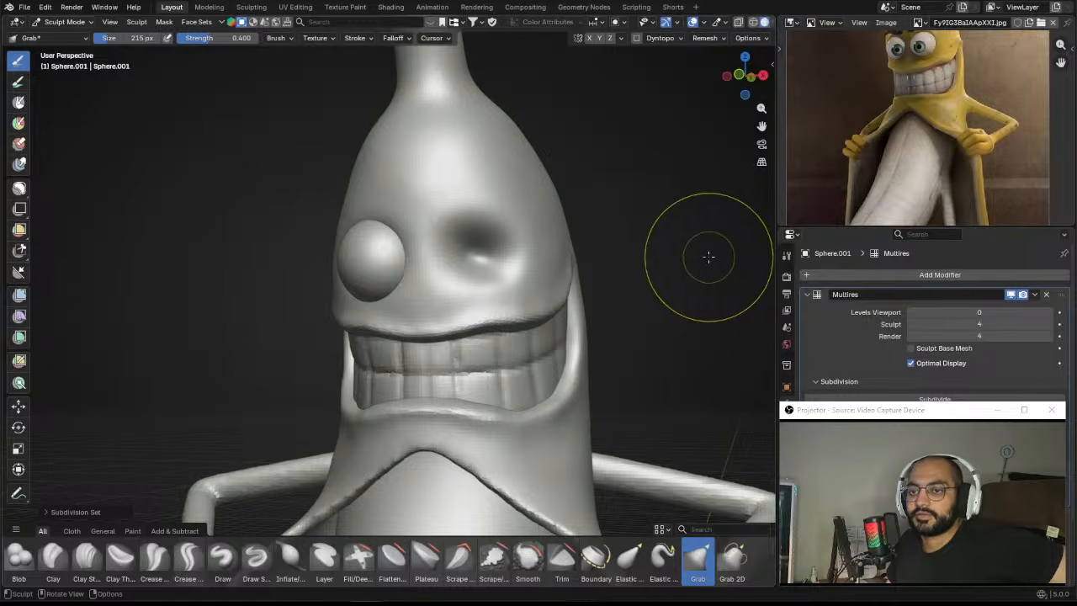
drag(849, 413, 838, 98)
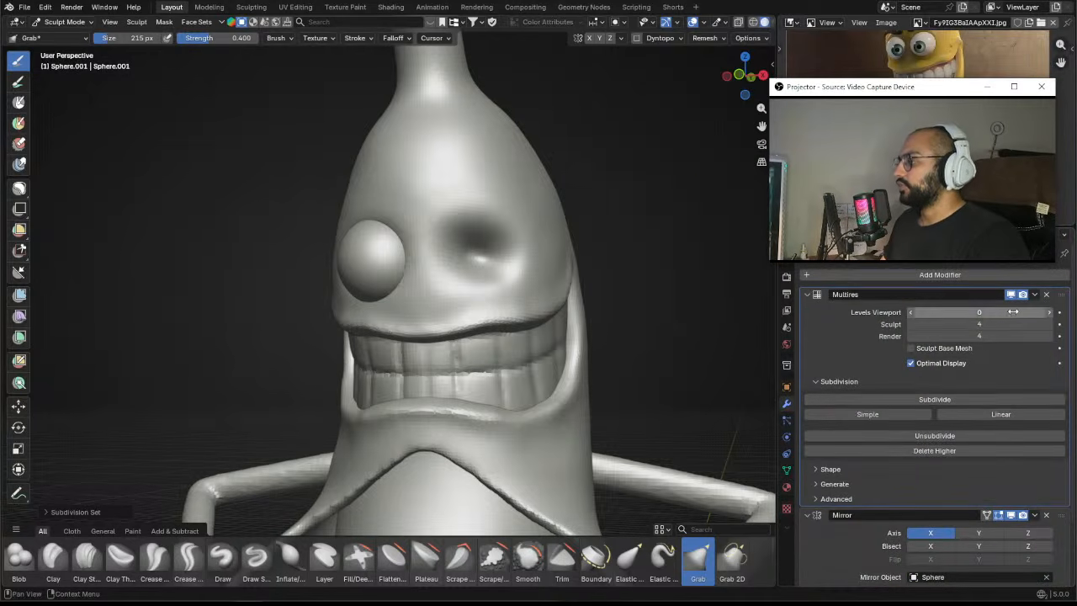
key(ctrl+x)
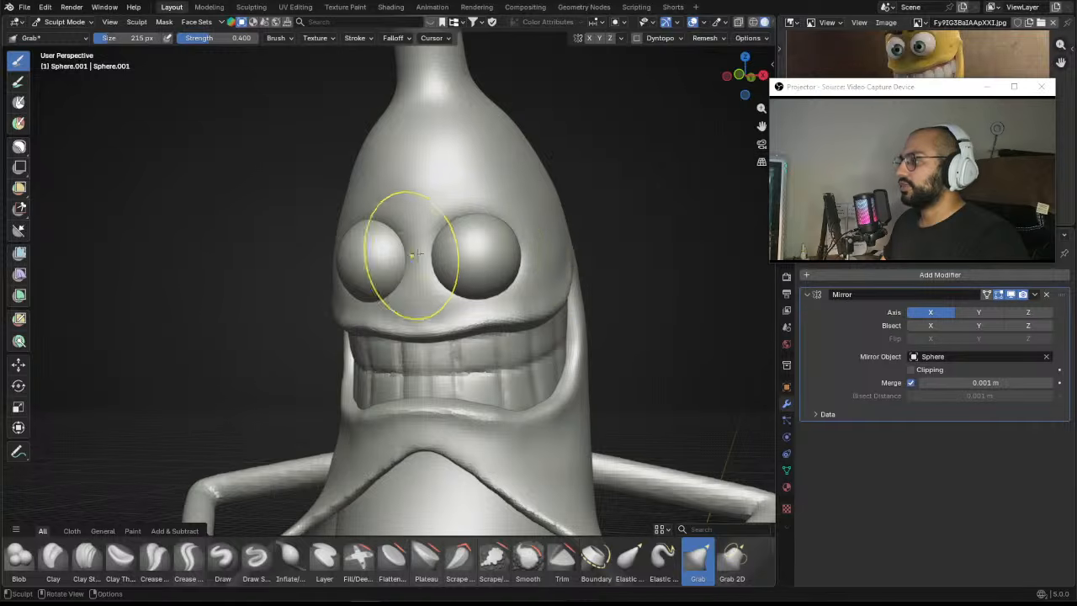
Step: Add a Subdivision modifier with viewport level 4 to the eyeballs in Object Mode
key(ctrl+Tab)
key(ctrl+1)
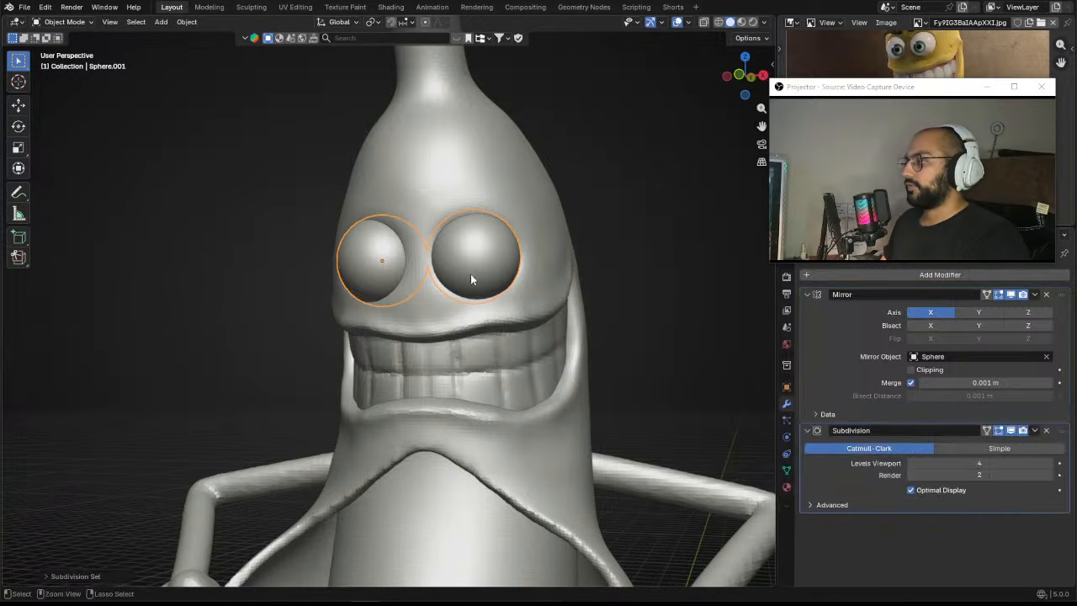
Step: Apply the Subdivision modifier on the eyeballs and switch them to Sculpt Mode
key(ctrl+a)
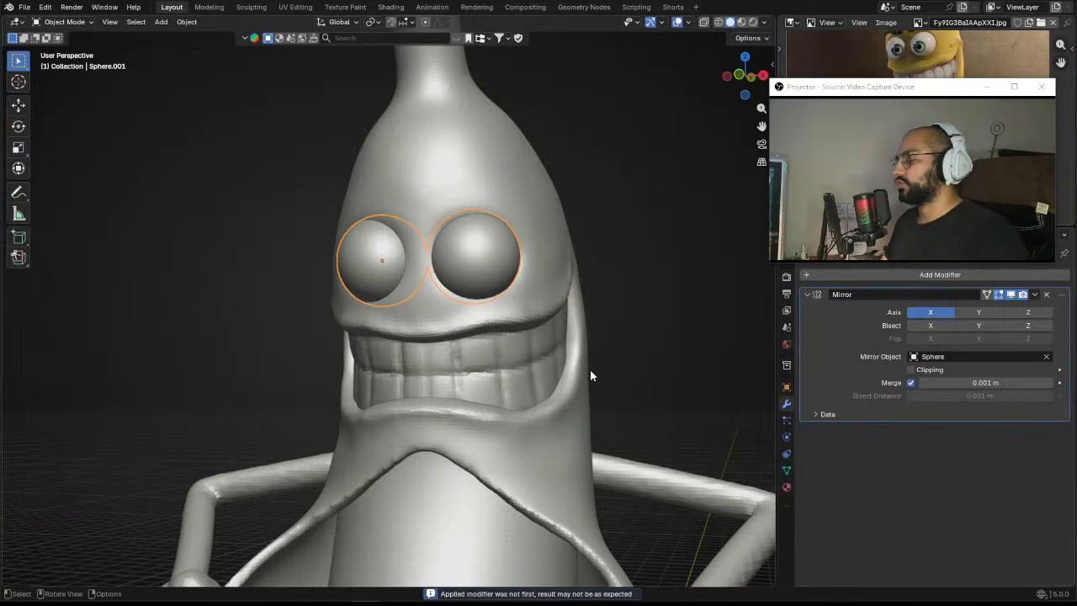
alt+drag(359, 287, 466, 275)
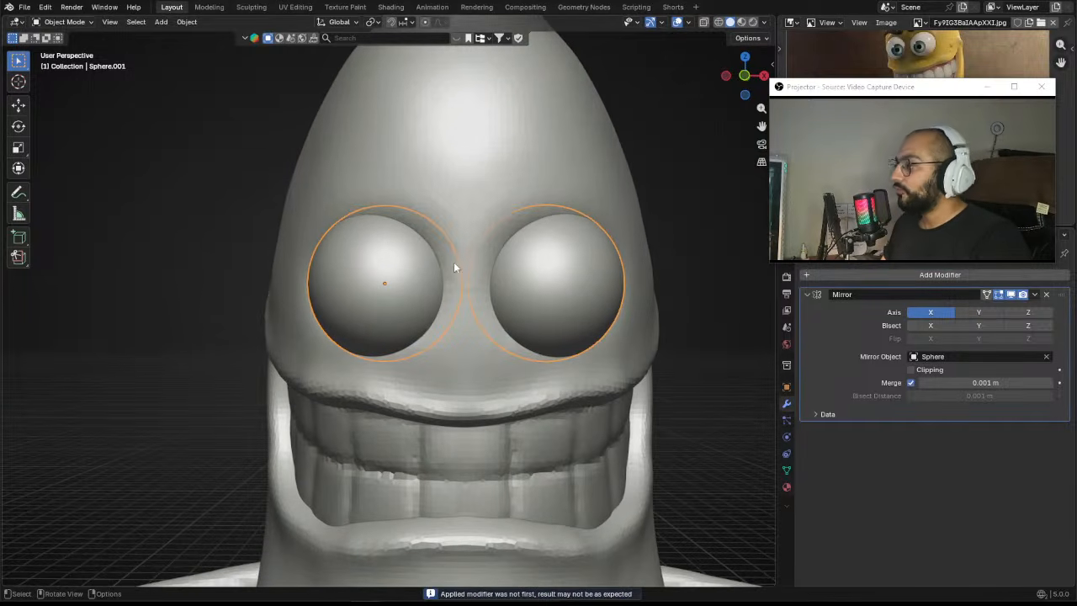
mouse_move(884, 88)
mouse_down()
mouse_move(902, 427)
mouse_move(907, 405)
mouse_up()
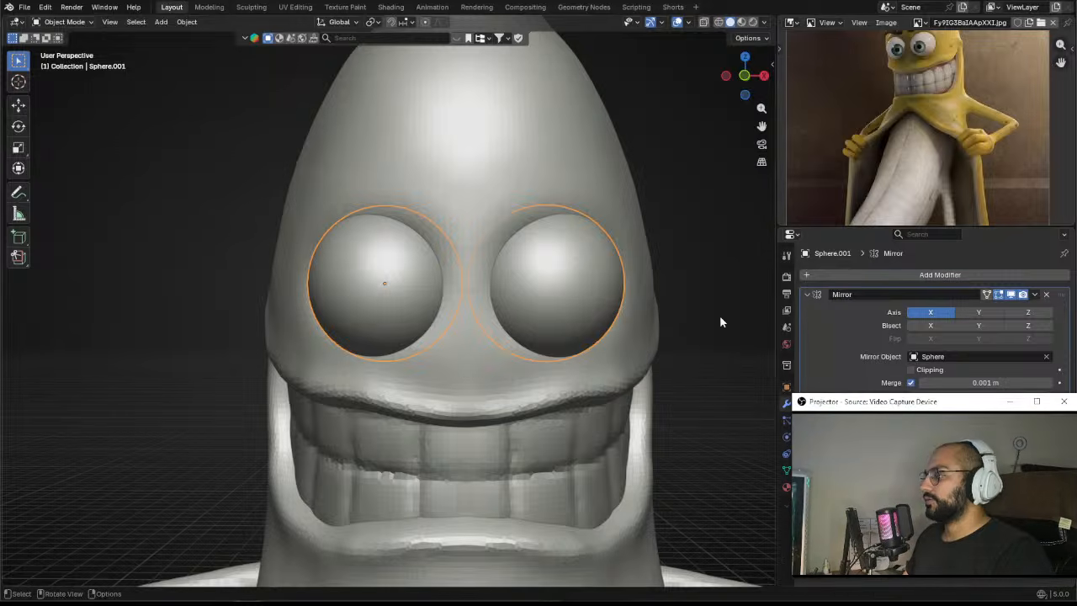
click(402, 291)
key(ctrl+Tab)
mouse_move(398, 267)
ctrl+alt+mouse_down()
mouse_move(413, 339)
mouse_move(428, 277)
mouse_move(438, 295)
mouse_move(412, 259)
ctrl+alt+mouse_up()
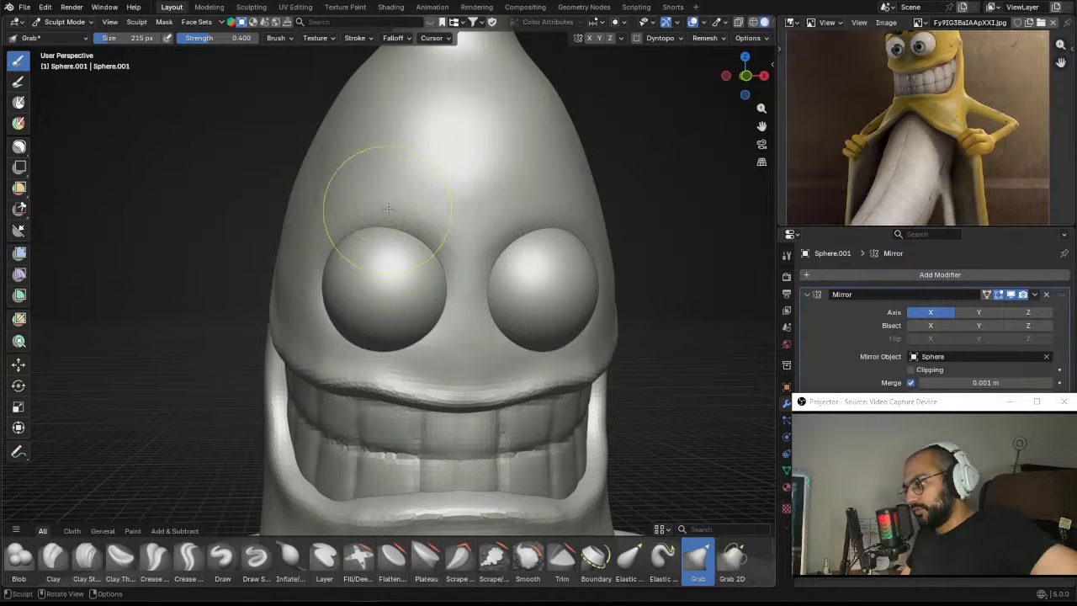
alt+drag(435, 256, 404, 246)
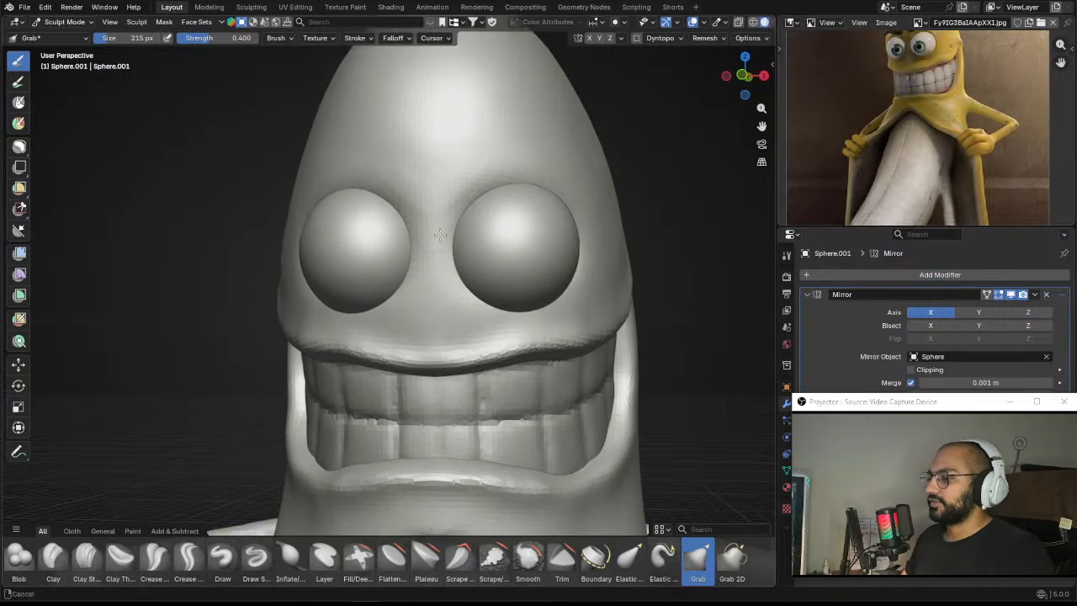
Step: Choose the Paint Hard brush for the eyeballs and reduce its size to 91 px
click(133, 531)
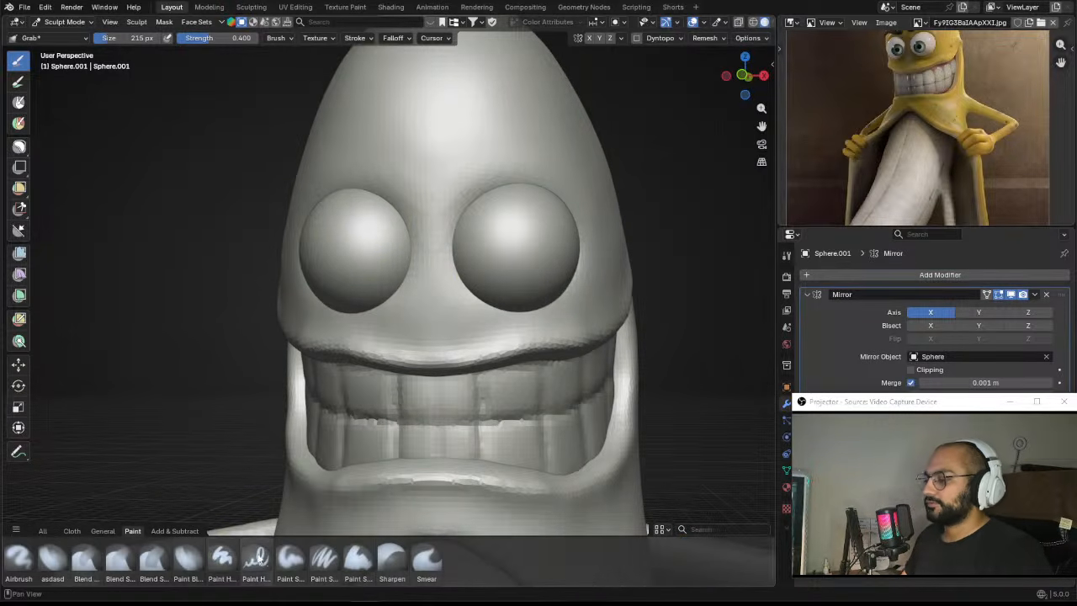
click(223, 559)
scroll(384, 281, up, 4)
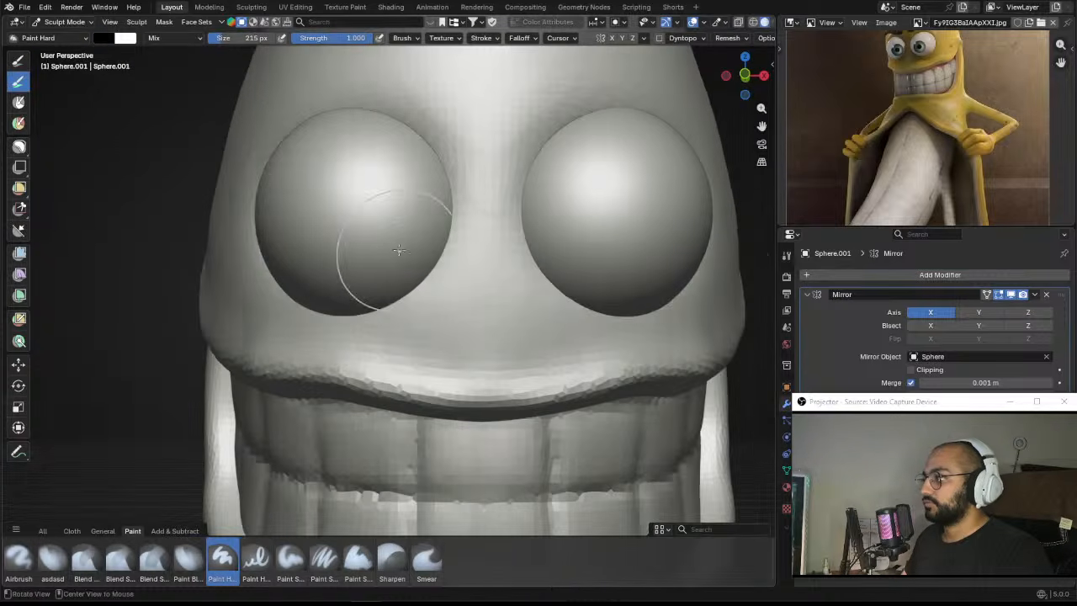
key(bracketleft)
key(bracketleft)
key(bracketleft)
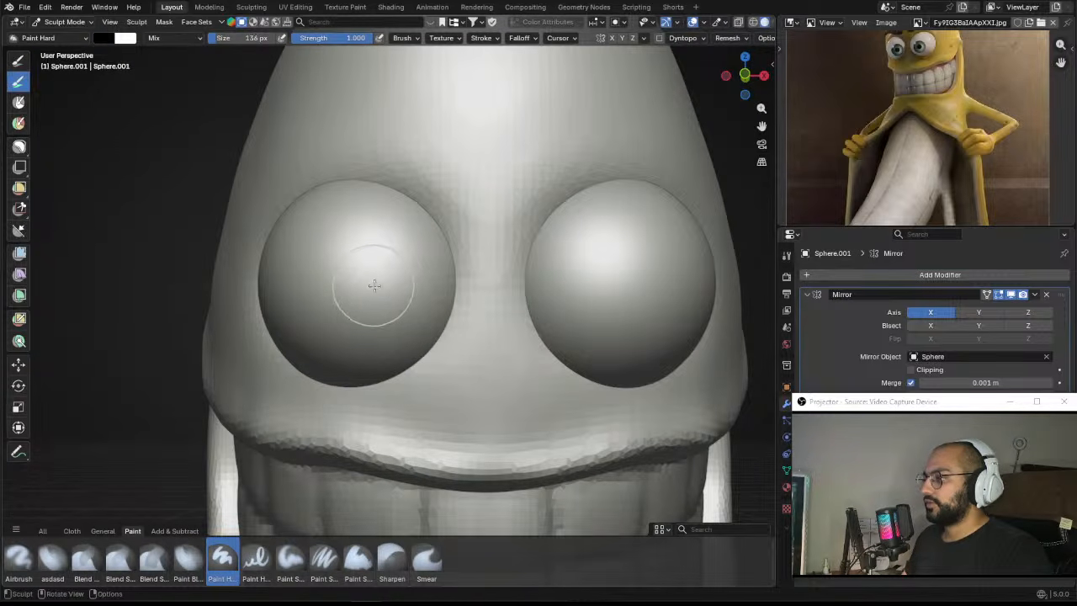
Step: Try a dab of black paint on the front of the eyeball and undo it
click(374, 285)
key(ctrl+z)
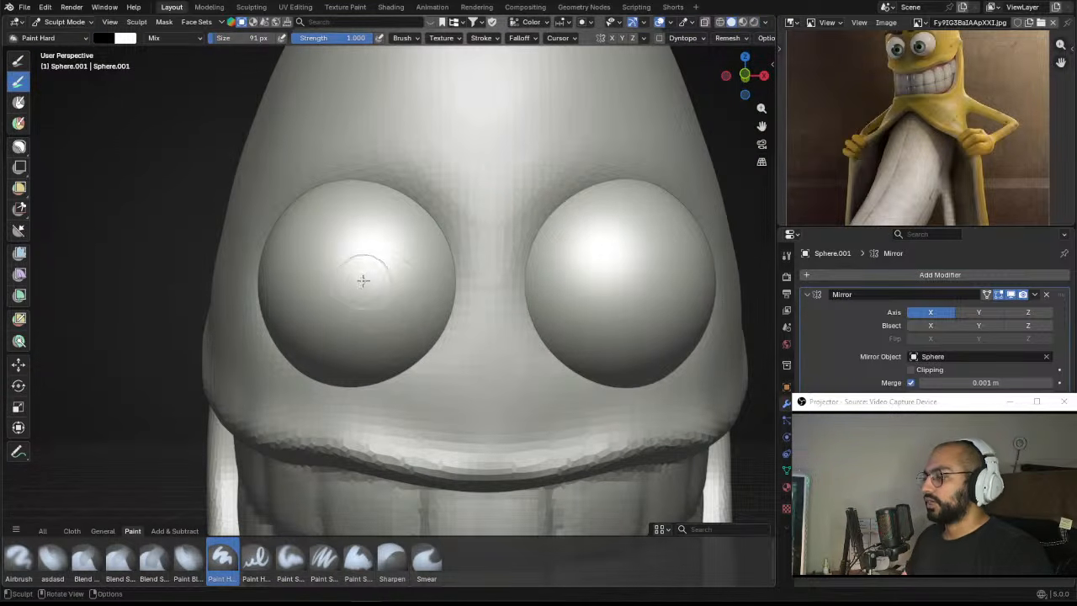
key(KP_1)
scroll(340, 274, down, 7)
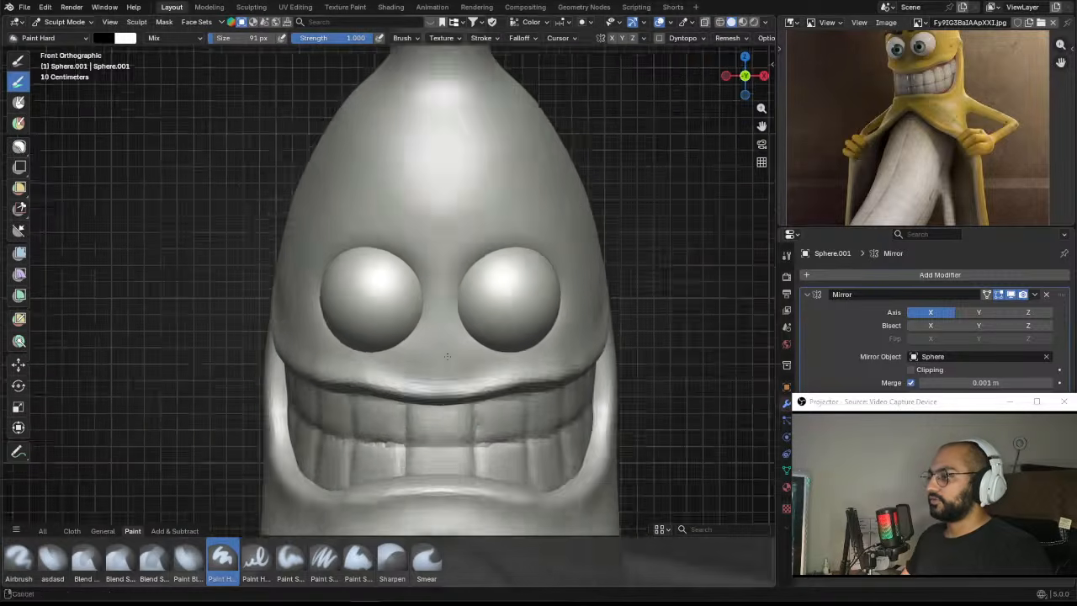
scroll(395, 255, up, 8)
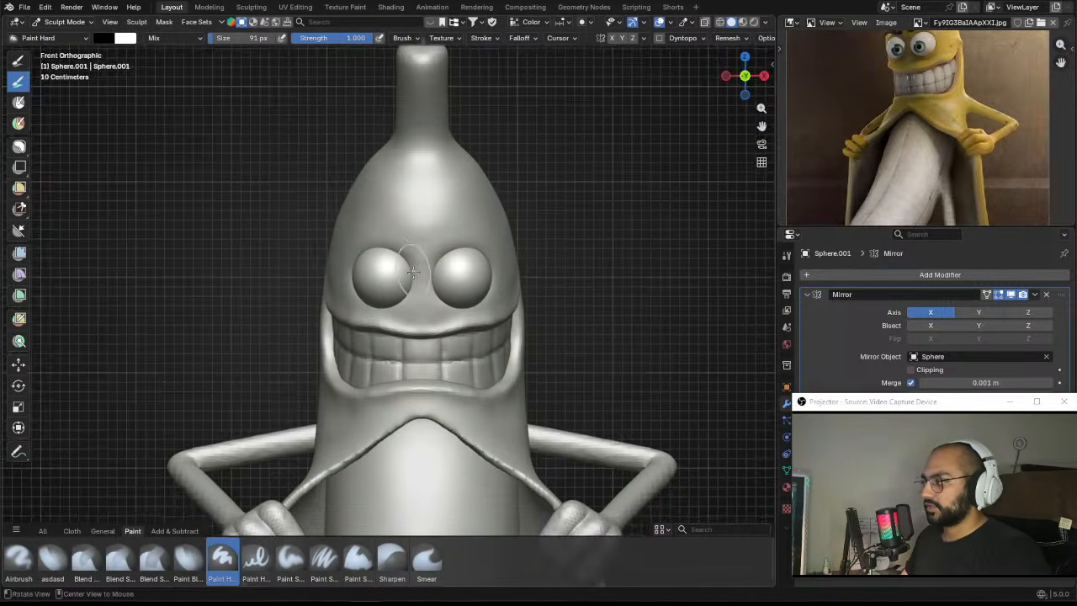
scroll(416, 250, up, 2)
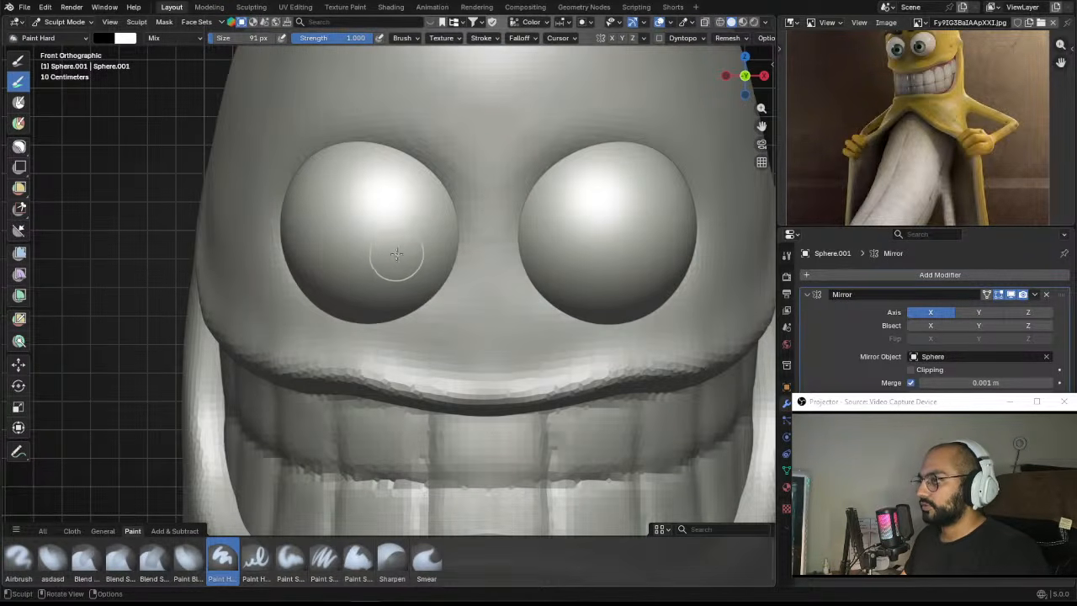
Step: Set the Paint Hard colour to a pale pinkish beige, #E0C5BA
click(106, 37)
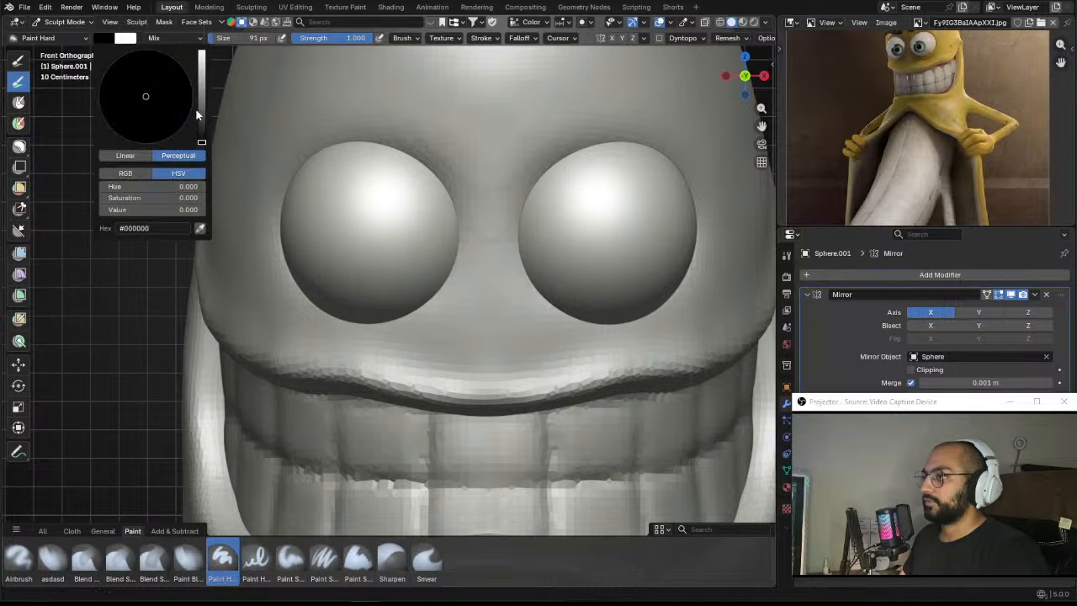
drag(202, 139, 203, 90)
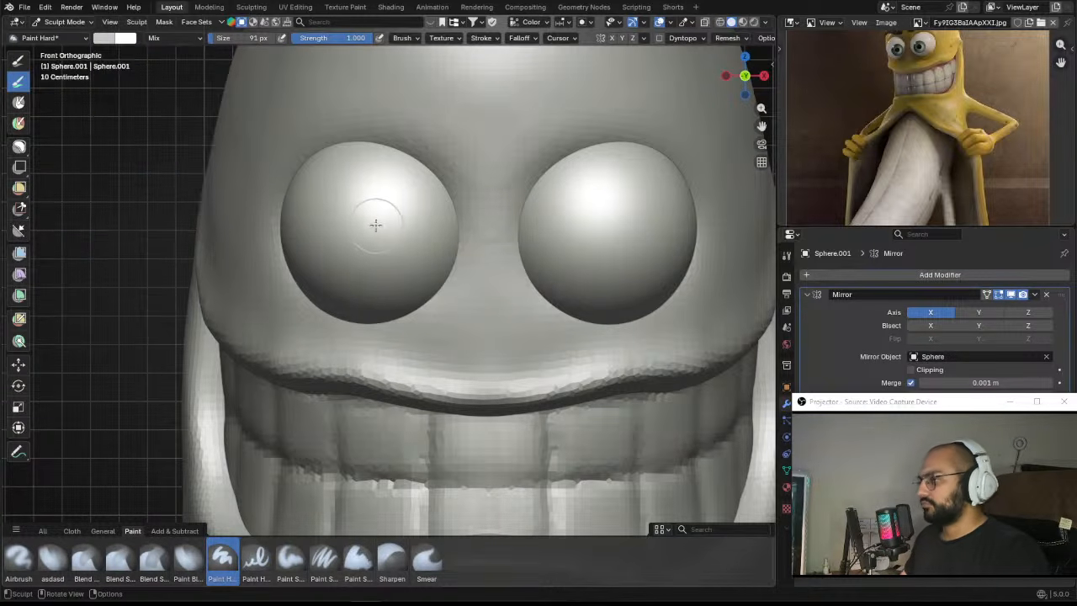
click(105, 38)
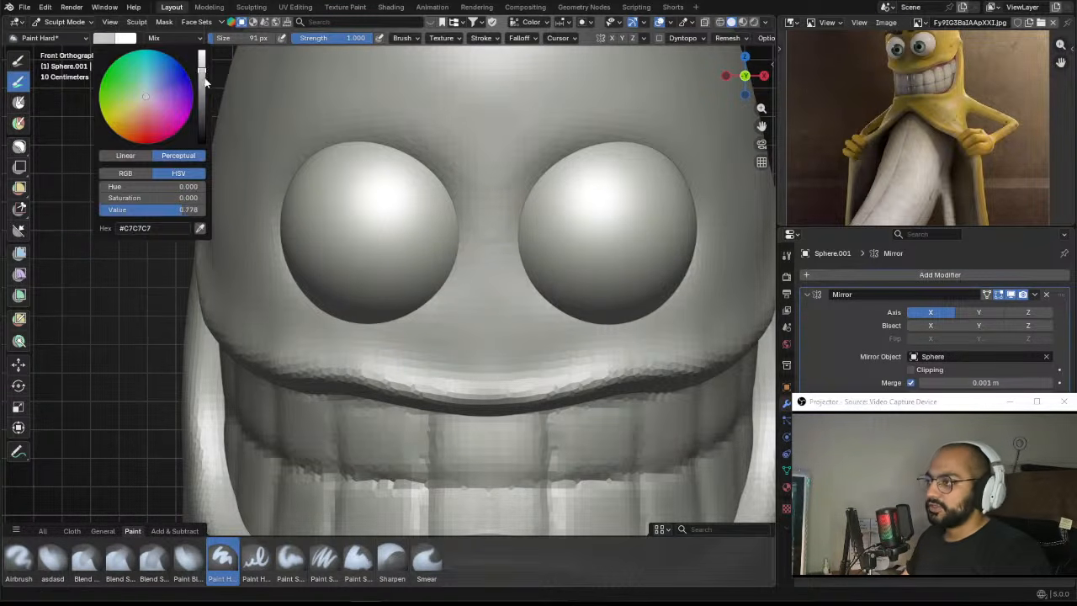
drag(204, 80, 206, 65)
click(146, 101)
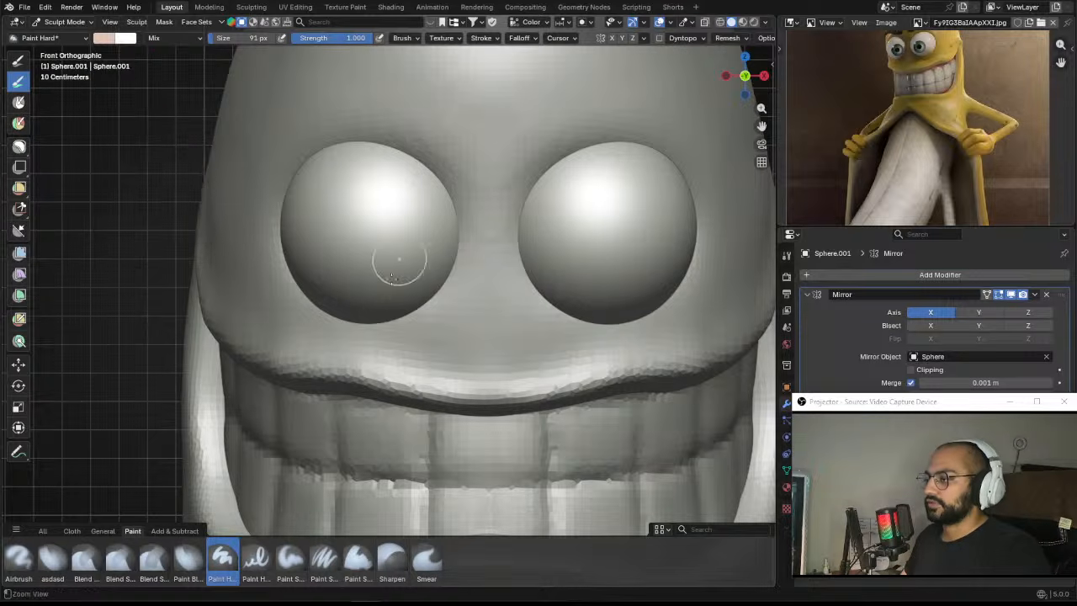
Step: Try a stroke of the pinkish beige on the eyeball with the brush at 194 px, and undo it
scroll(396, 240, down, 5)
middle_drag(396, 239, 395, 288)
scroll(410, 287, up, 4)
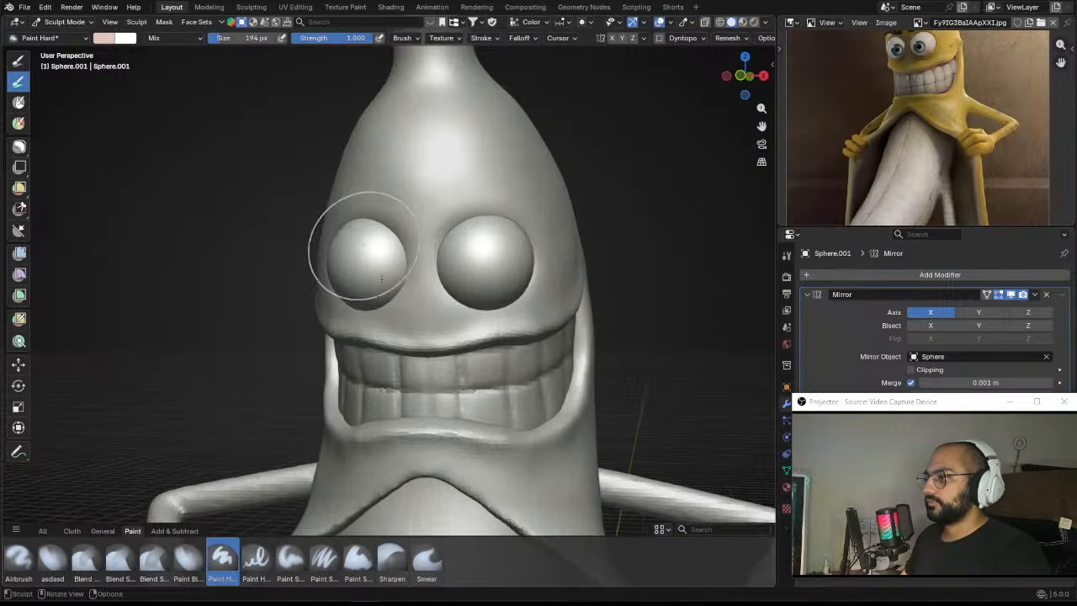
drag(356, 250, 372, 271)
key(ctrl+z)
Step: Lighten the paint colour to an off-white with saturation about 0.06 and value 0.899, and paint the mirrored eyeballs with it
click(104, 38)
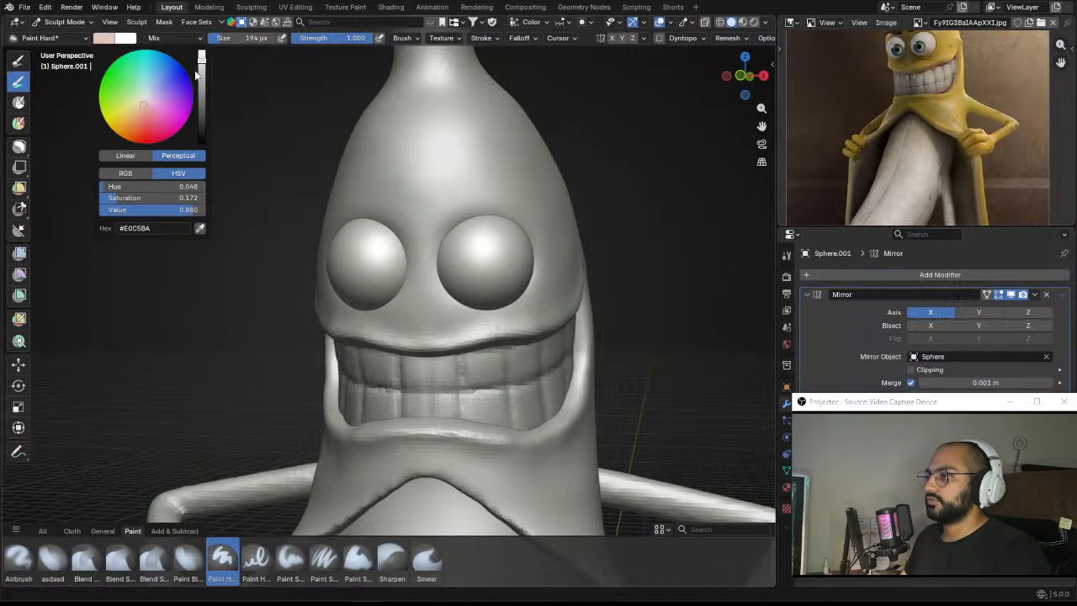
drag(118, 195, 96, 202)
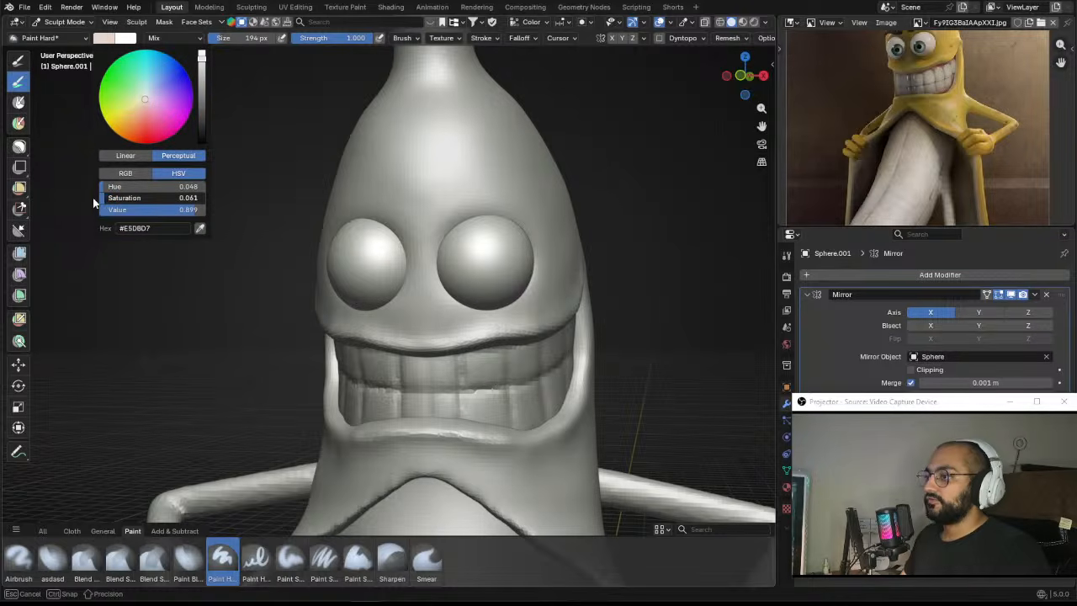
drag(373, 248, 344, 231)
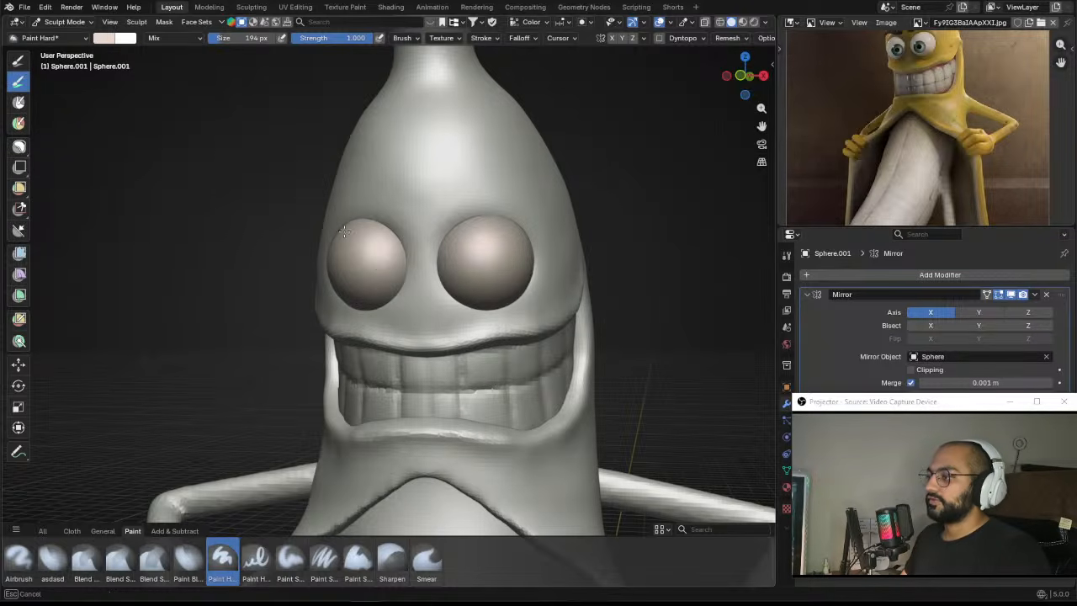
Step: Make the banana peel the sculpted object, choose the Paint Blend brush and set its colour to yellow #E5D57C
ctrl+middle_drag(375, 263, 462, 343)
key(alt+q)
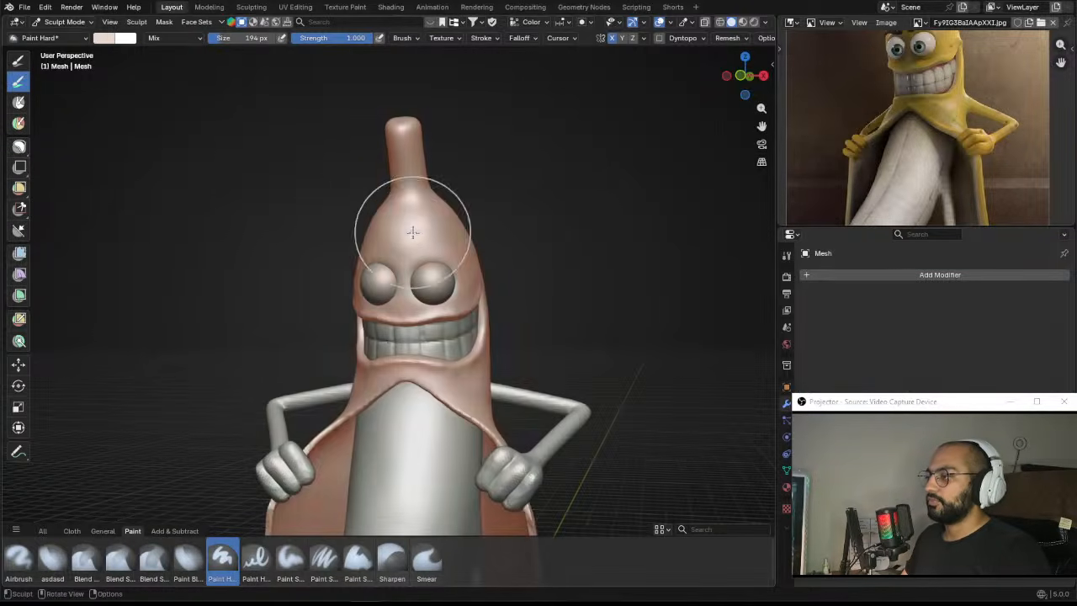
click(184, 562)
scroll(345, 278, down, 2)
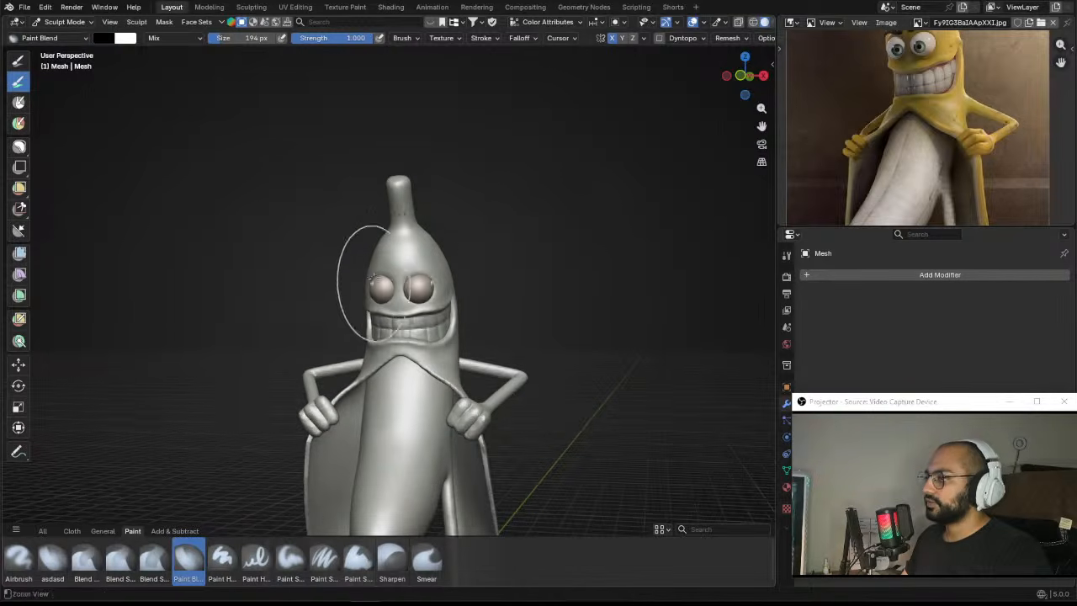
click(97, 39)
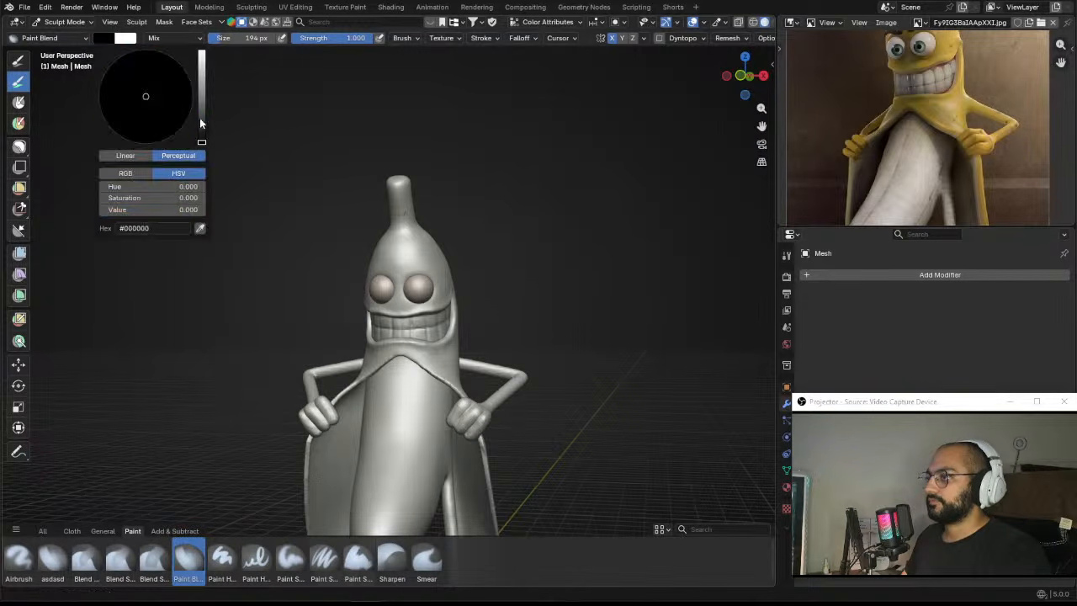
drag(199, 118, 170, 81)
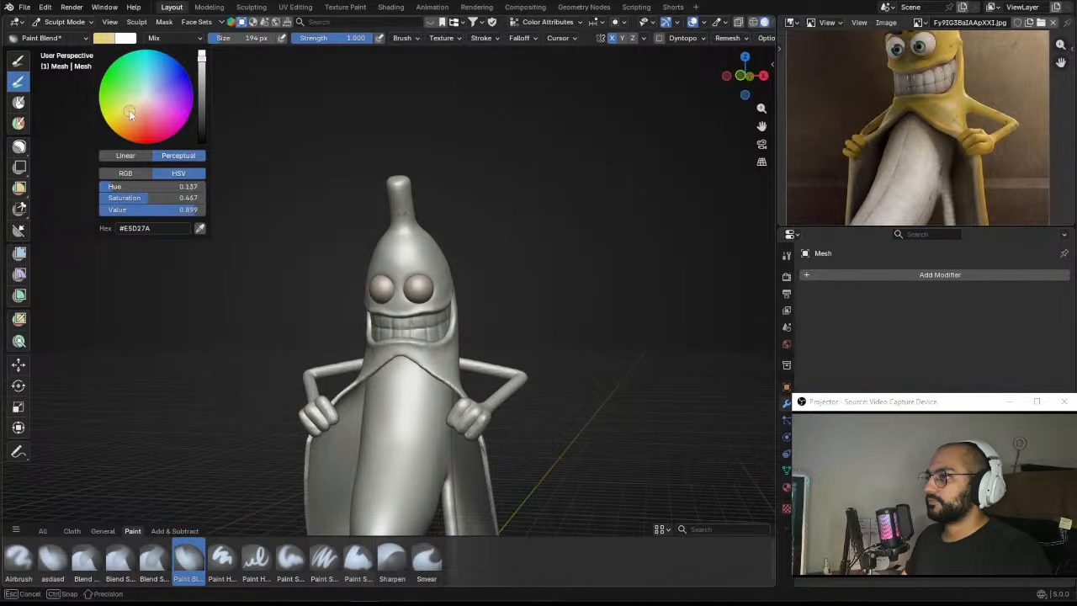
Step: Paint the entire peel, the arms and the hands yellow with a large Paint Blend brush of about 260 to 281 px
scroll(430, 370, down, 4)
key(f)
click(523, 303)
drag(403, 341, 326, 408)
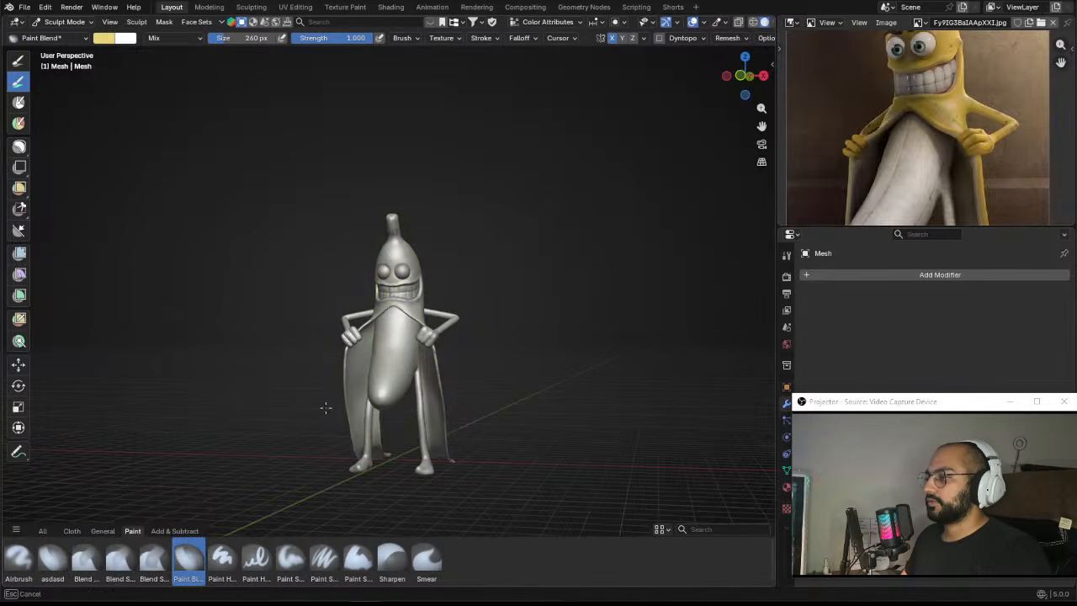
middle_drag(403, 319, 390, 291)
alt+drag(431, 458, 508, 402)
mouse_move(463, 362)
ctrl+alt+mouse_down()
mouse_move(449, 281)
mouse_move(421, 319)
mouse_move(503, 338)
mouse_move(539, 321)
mouse_move(496, 243)
ctrl+alt+mouse_up()
key(alt+q)
key(alt+q)
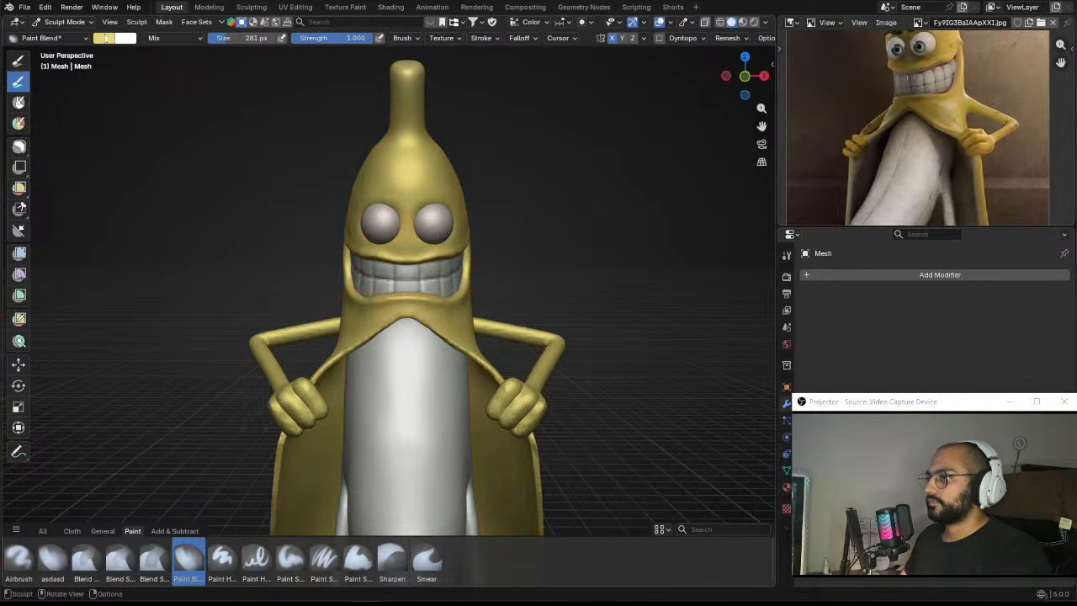
Step: Shift the colour to a warmer yellow, #E5CB7B, and paint over parts of the peel with the brush at 63 px
click(104, 38)
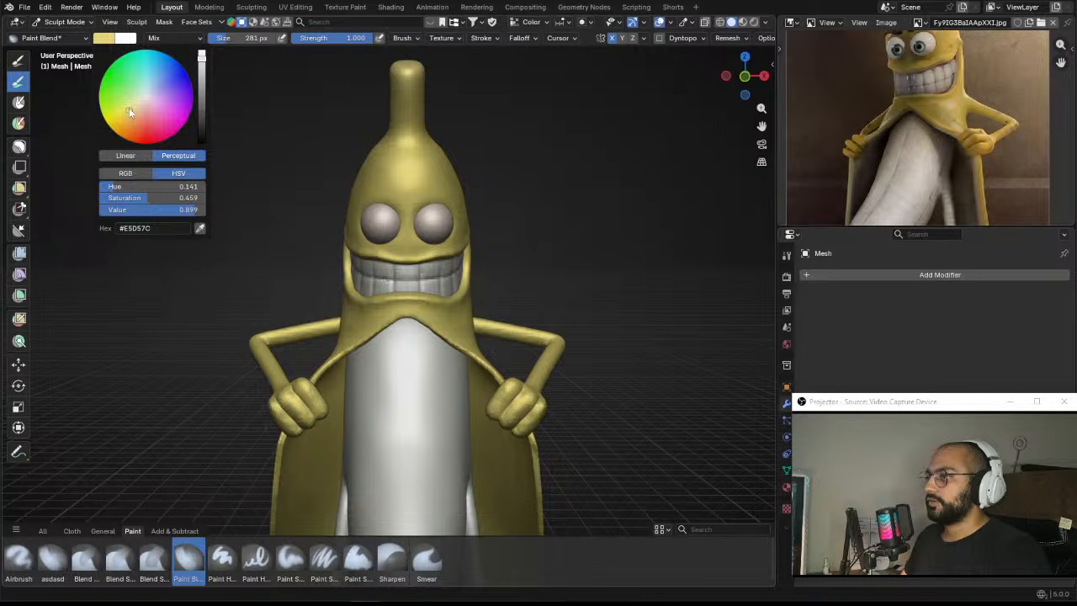
mouse_move(433, 188)
alt+mouse_down()
mouse_move(413, 177)
mouse_move(419, 223)
mouse_move(396, 248)
alt+mouse_up()
key(f)
click(381, 221)
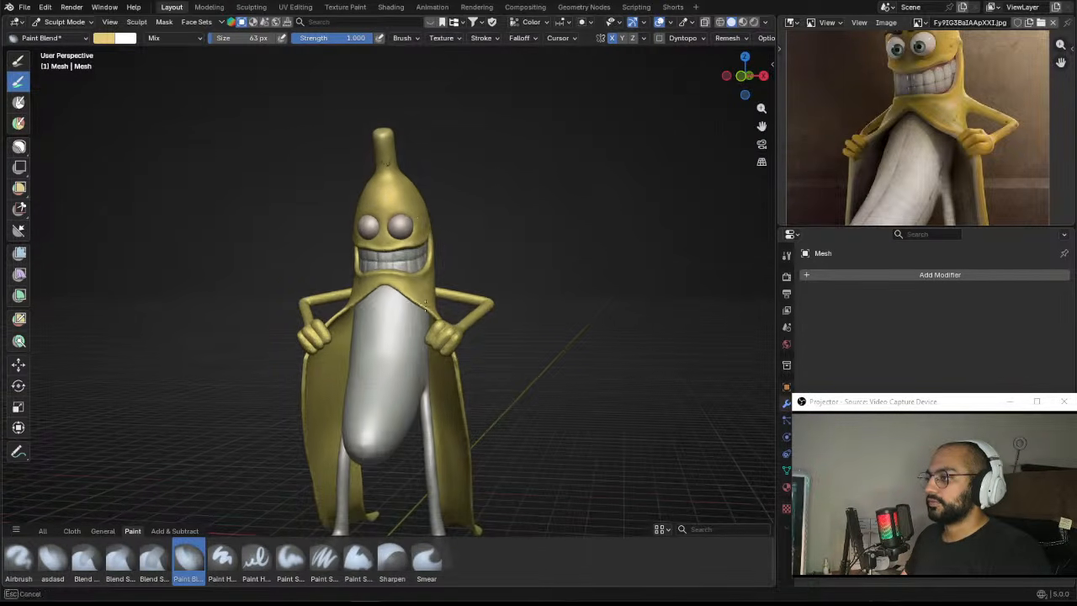
alt+drag(425, 306, 402, 308)
alt+drag(463, 395, 391, 400)
alt+drag(432, 443, 380, 275)
Step: Switch to the mirrored arms and paint the warmer yellow over the elbow area with the brush at 71 px
key(alt+q)
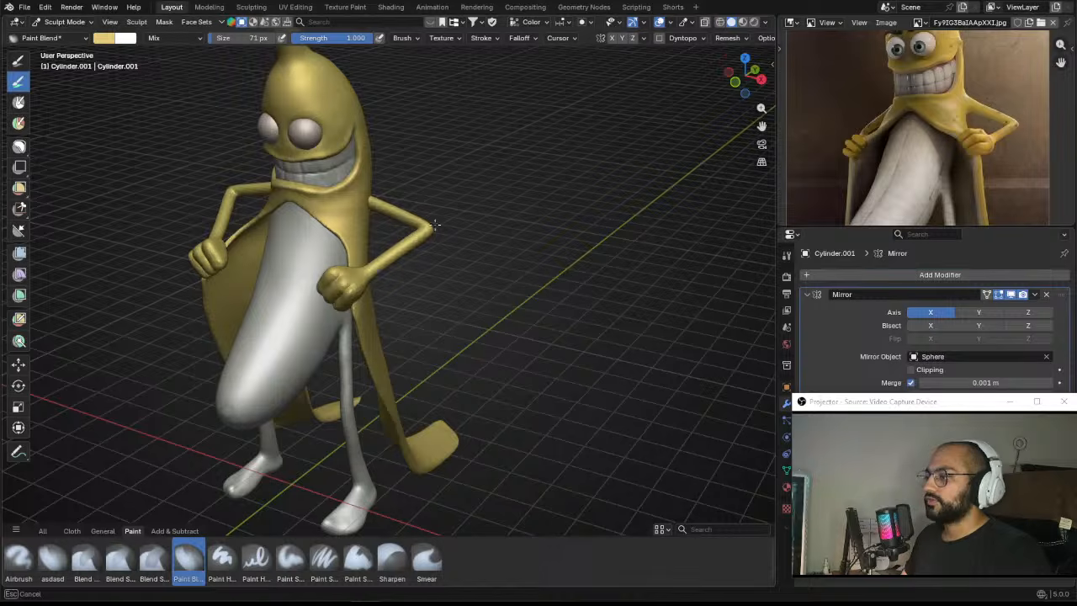
alt+drag(383, 201, 273, 266)
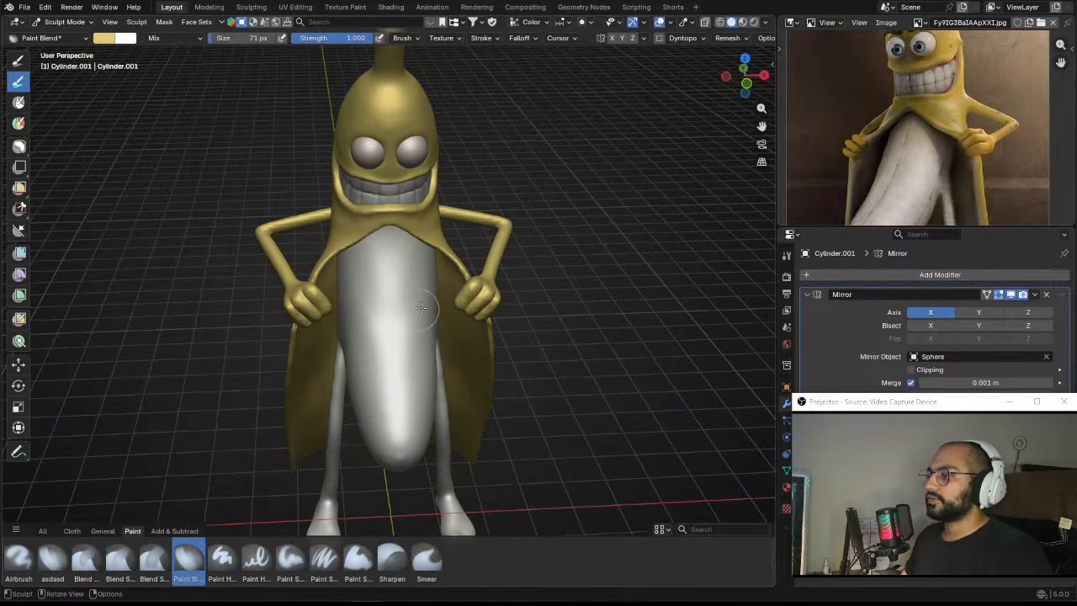
alt+drag(492, 317, 483, 256)
ctrl+alt+drag(484, 257, 481, 204)
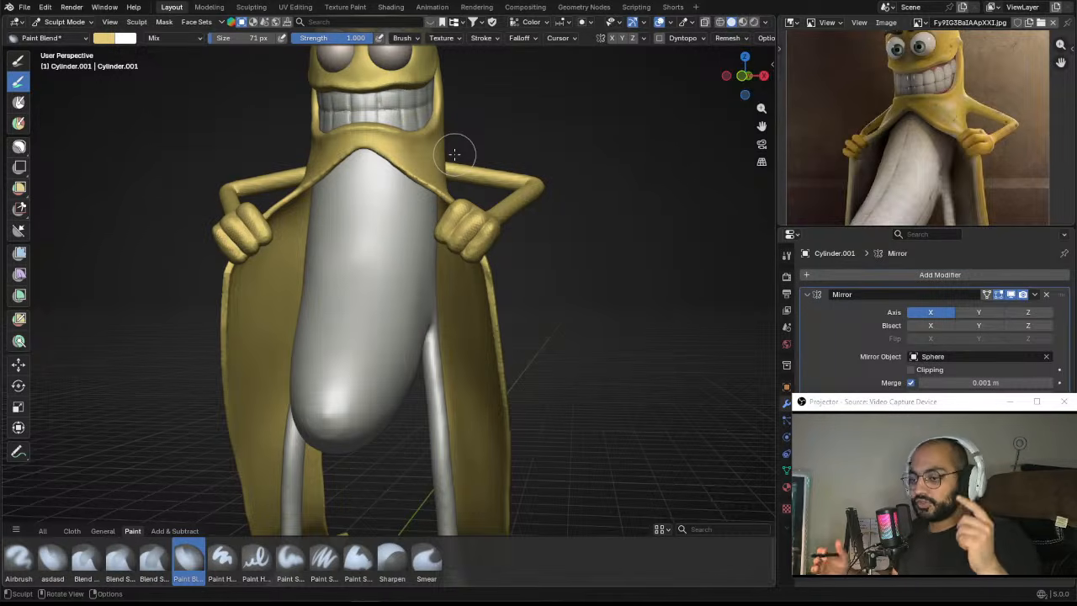
scroll(137, 293, down, 5)
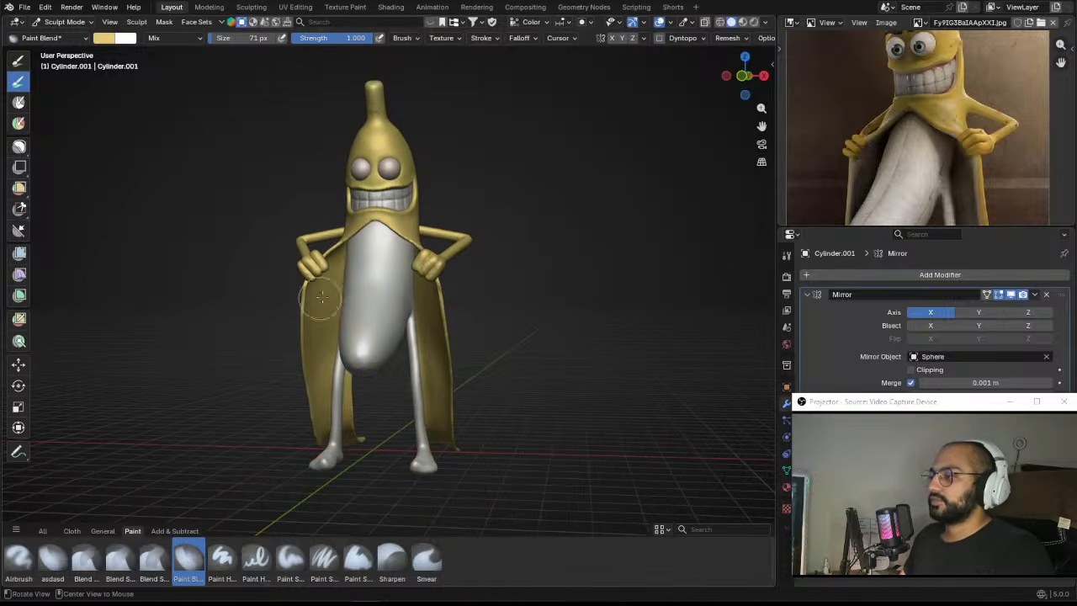
Step: Switch to the banana's inner body, desaturate the paint colour to a pale cream and enlarge the brush to 307 px
key(alt+q)
key(e)
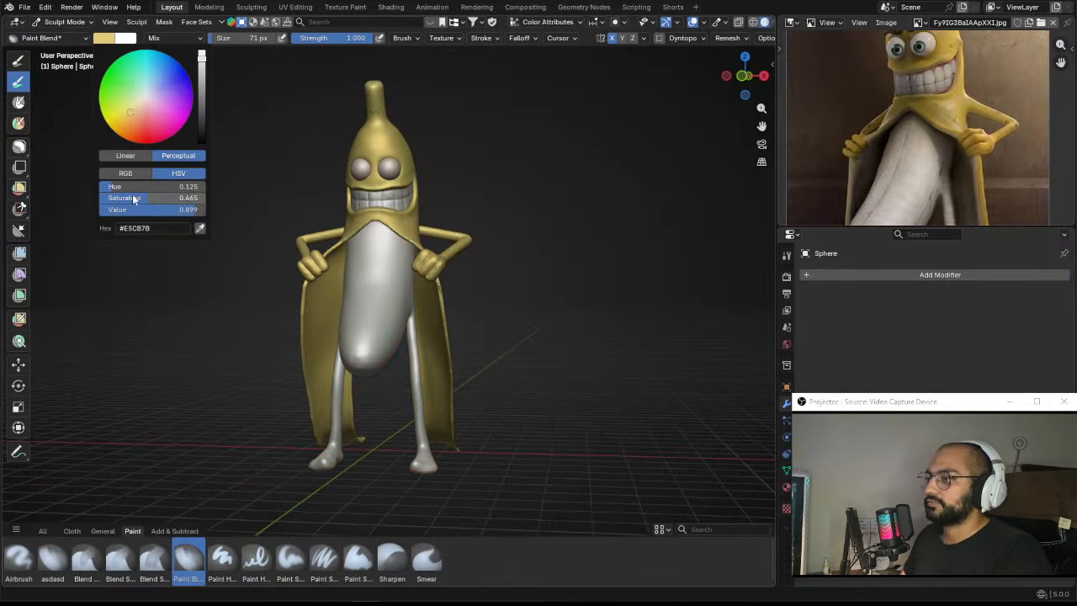
drag(80, 194, 87, 195)
key(f)
click(416, 280)
Step: Paint the inner banana body pale cream with the Paint Blend brush at about 289 px
middle_drag(387, 291, 347, 287)
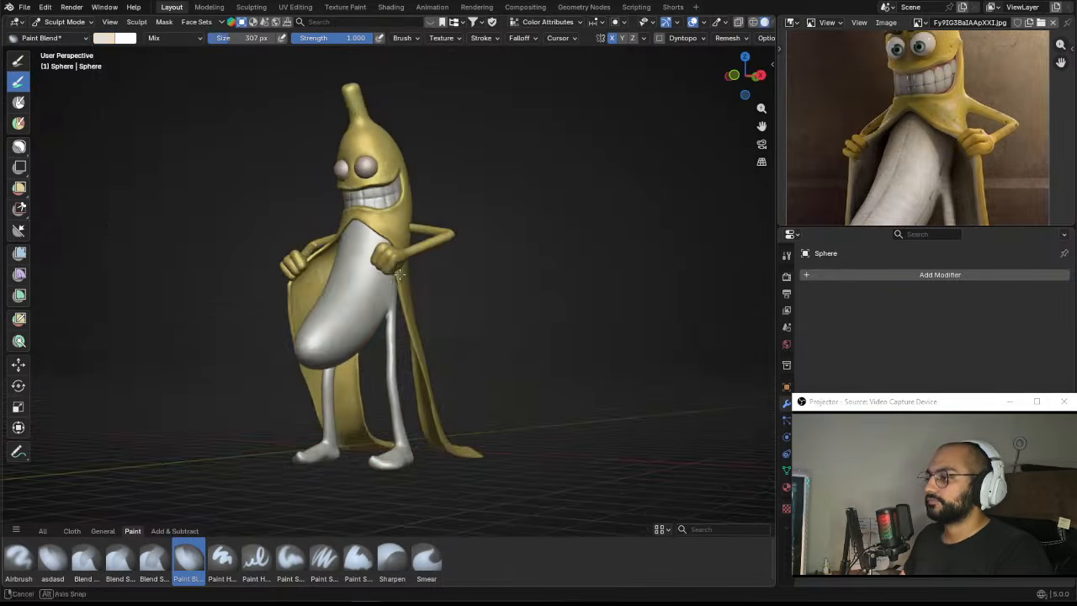
scroll(345, 286, down, 2)
drag(345, 287, 386, 251)
drag(376, 357, 376, 357)
key(KP_1)
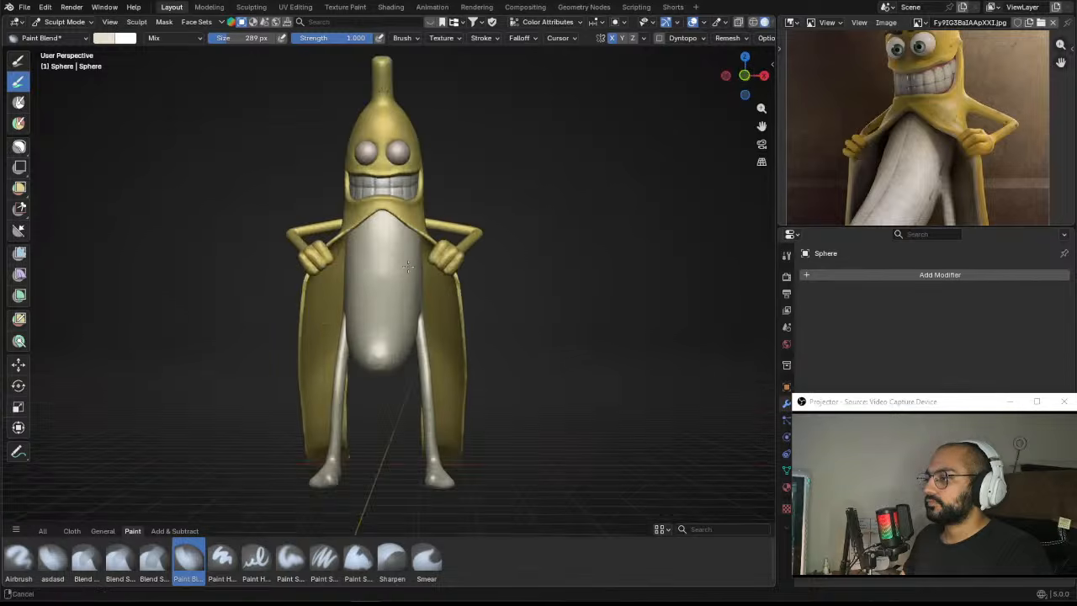
Step: Compare the painted inner body and overall pose with the reference image from several angles, with the Grab brush at 349 px
key(e)
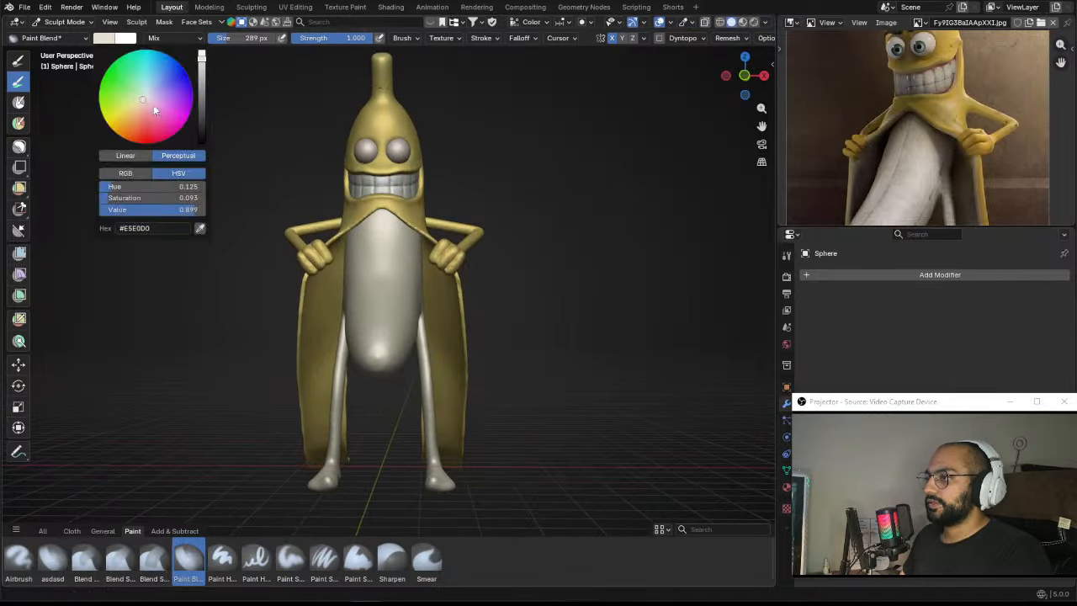
middle_drag(373, 325, 428, 320)
middle_drag(338, 292, 397, 284)
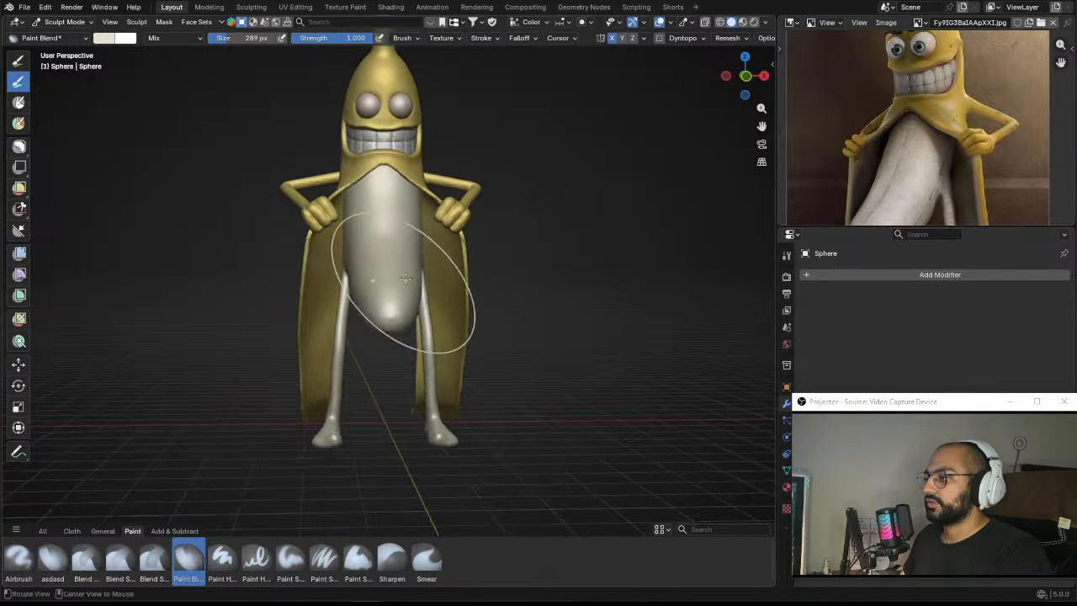
mouse_move(383, 243)
shift+middle_down()
mouse_move(389, 277)
mouse_move(380, 252)
mouse_move(354, 293)
mouse_move(361, 298)
shift+middle_up()
key(g)
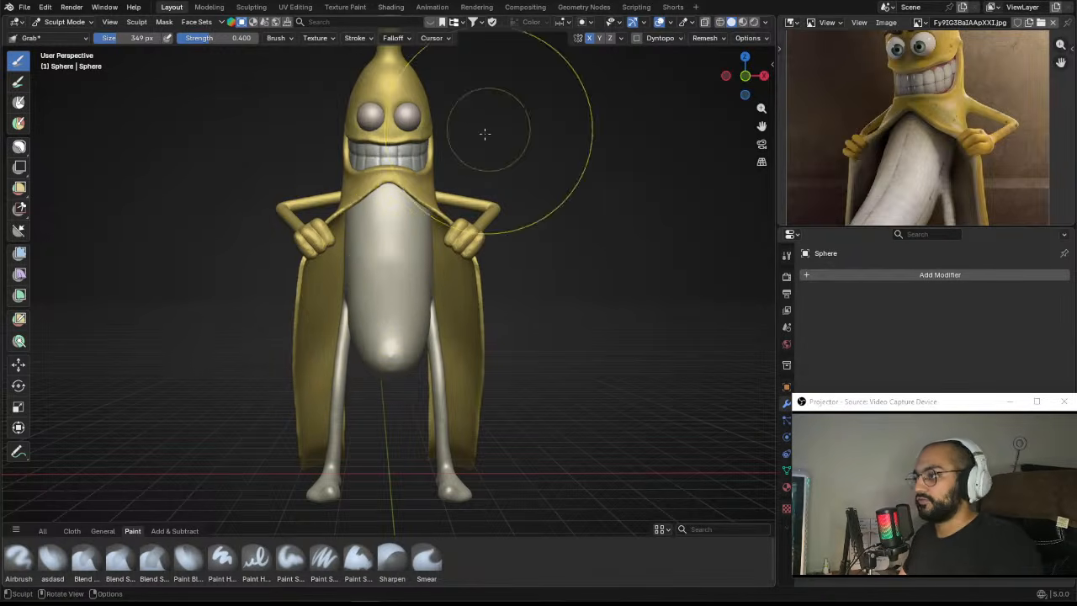
scroll(457, 277, down, 4)
middle_drag(457, 277, 444, 299)
ctrl+alt+drag(445, 300, 435, 231)
scroll(904, 106, down, 4)
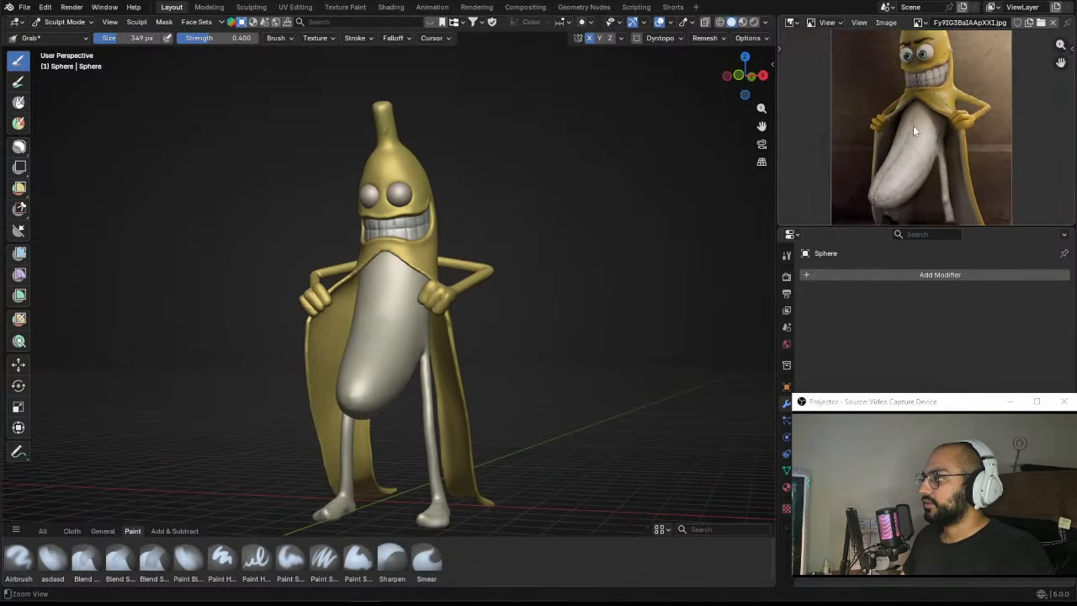
scroll(403, 279, up, 4)
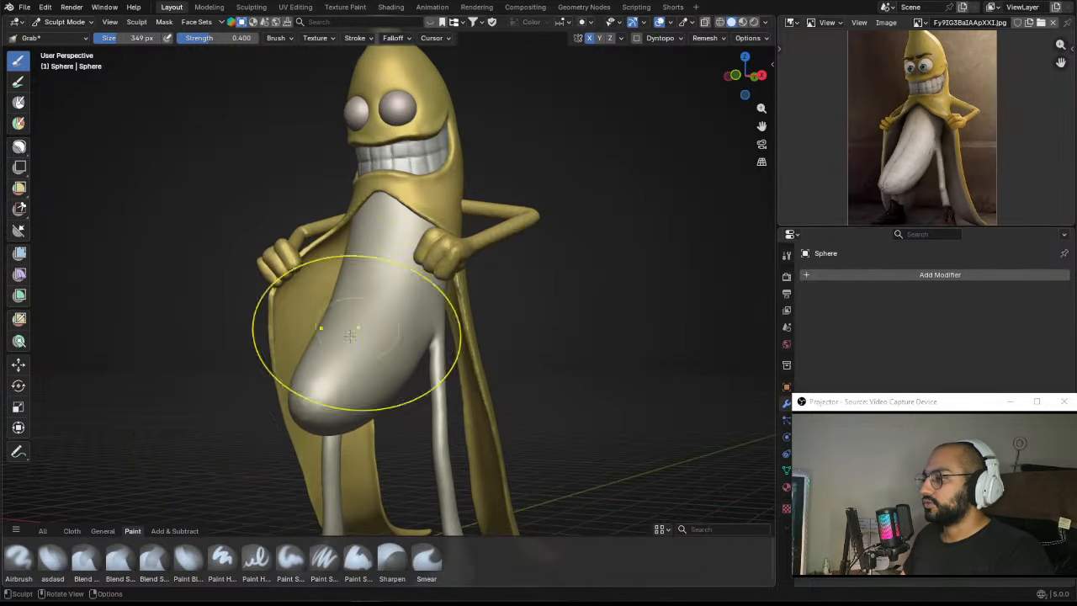
Step: Undo the last stroke and carve creases along the side and tip of the inner body with the Draw Sharp brush at about 77 to 61 px
click(43, 530)
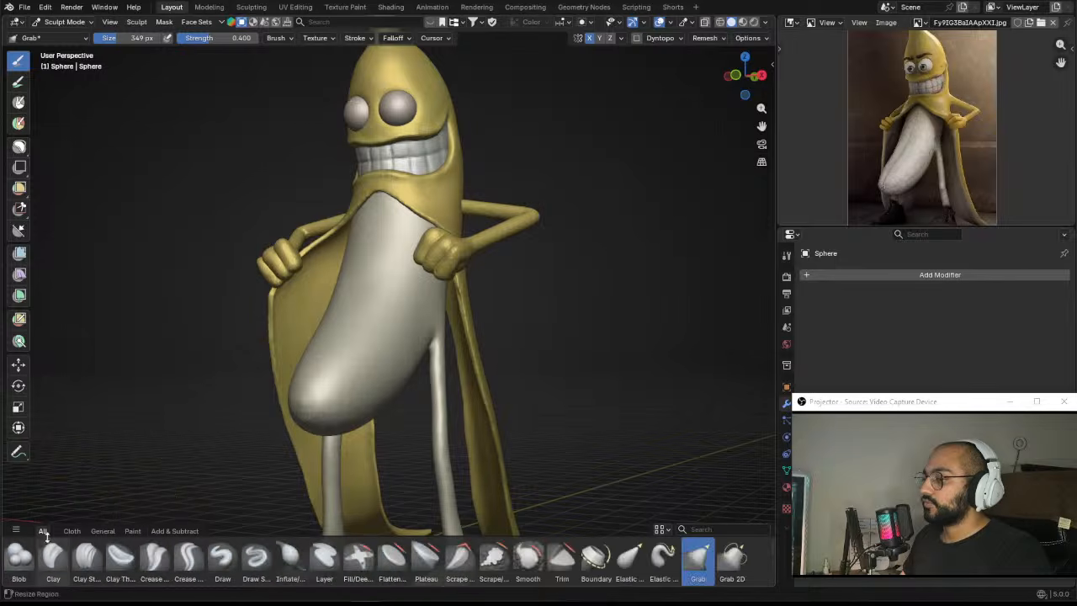
click(254, 557)
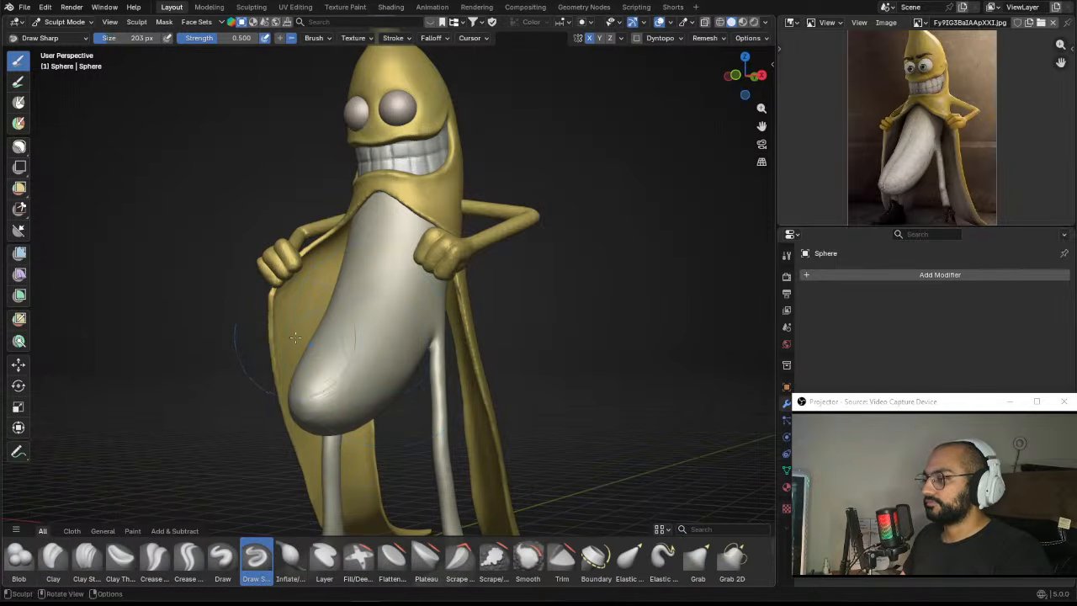
key(ctrl+z)
key(f)
click(260, 337)
mouse_move(291, 336)
middle_down()
mouse_move(250, 325)
mouse_move(248, 288)
middle_up()
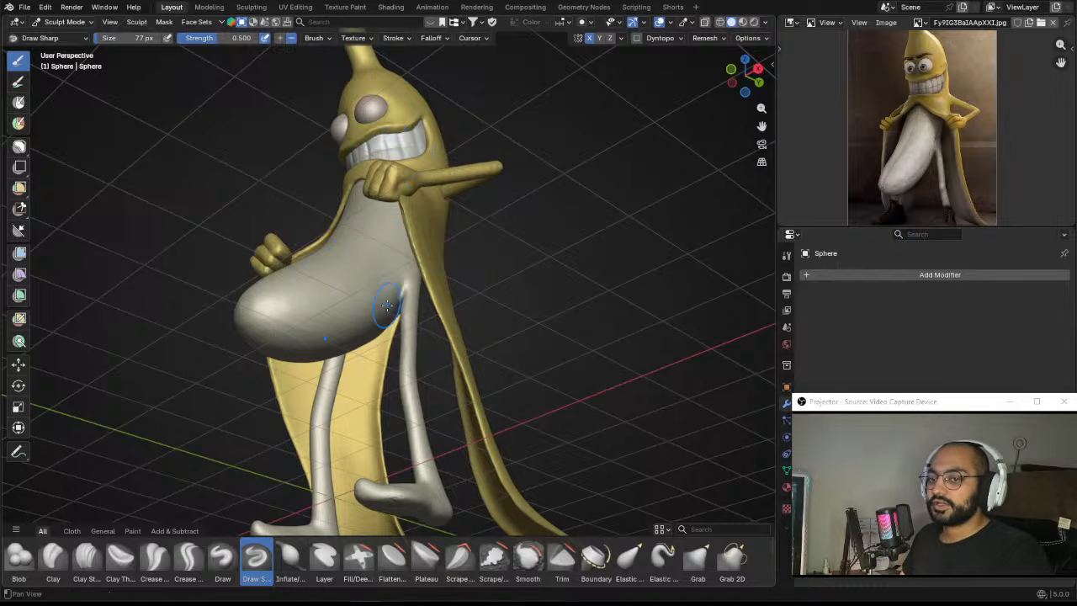
middle_drag(387, 306, 414, 287)
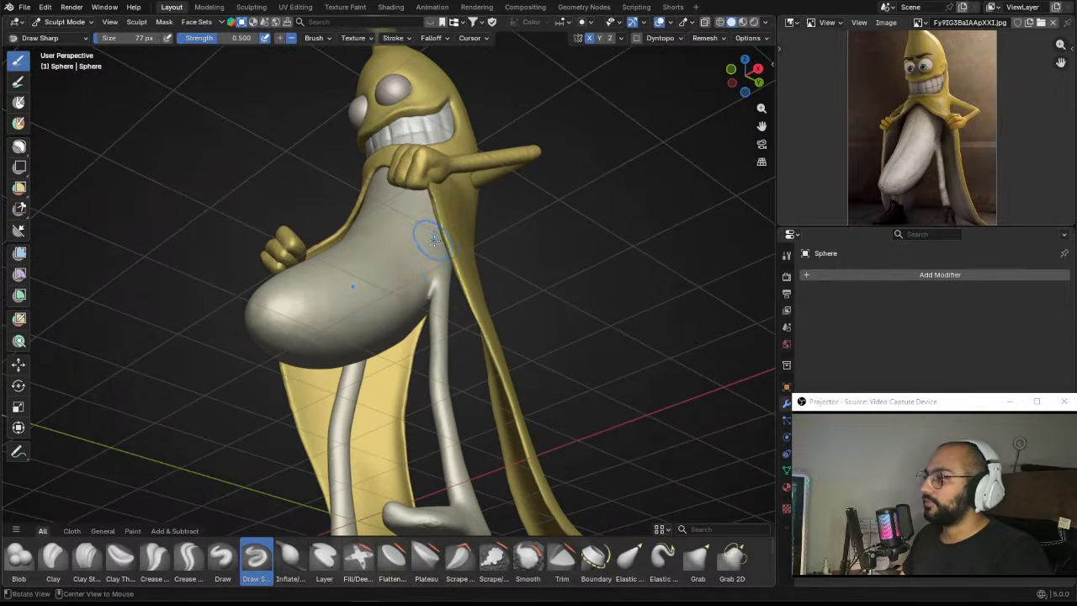
middle_drag(433, 238, 431, 205)
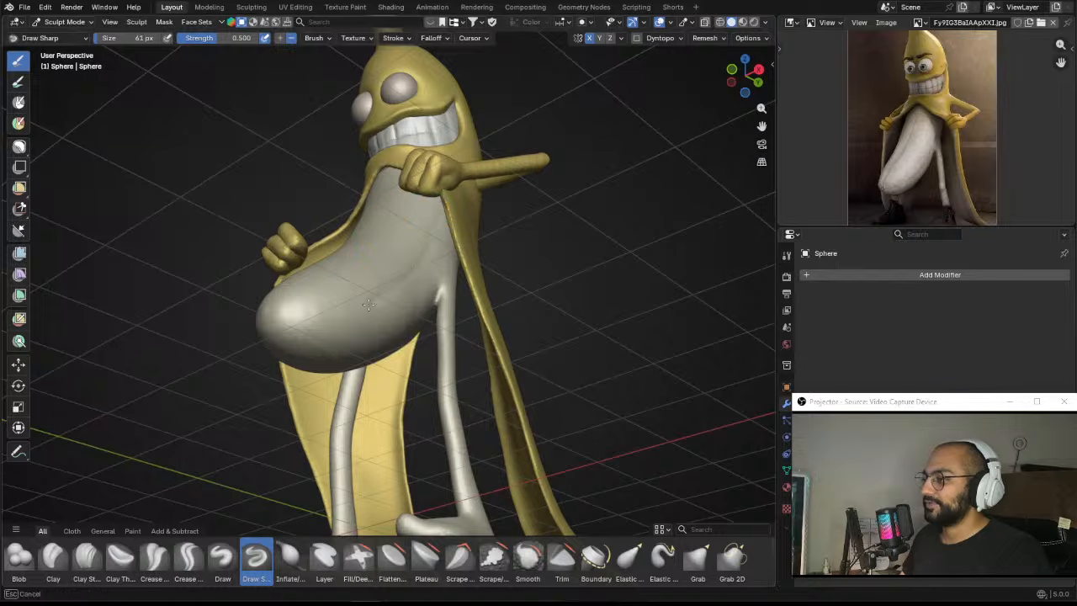
drag(291, 323, 291, 321)
Step: Carve finer lengthwise creases over the inner body's front and underside with the Draw Sharp brush at 31 px
mouse_move(291, 320)
middle_down()
mouse_move(377, 343)
mouse_move(406, 370)
mouse_move(450, 375)
mouse_move(451, 364)
middle_up()
key(f)
click(450, 363)
middle_drag(476, 372, 408, 260)
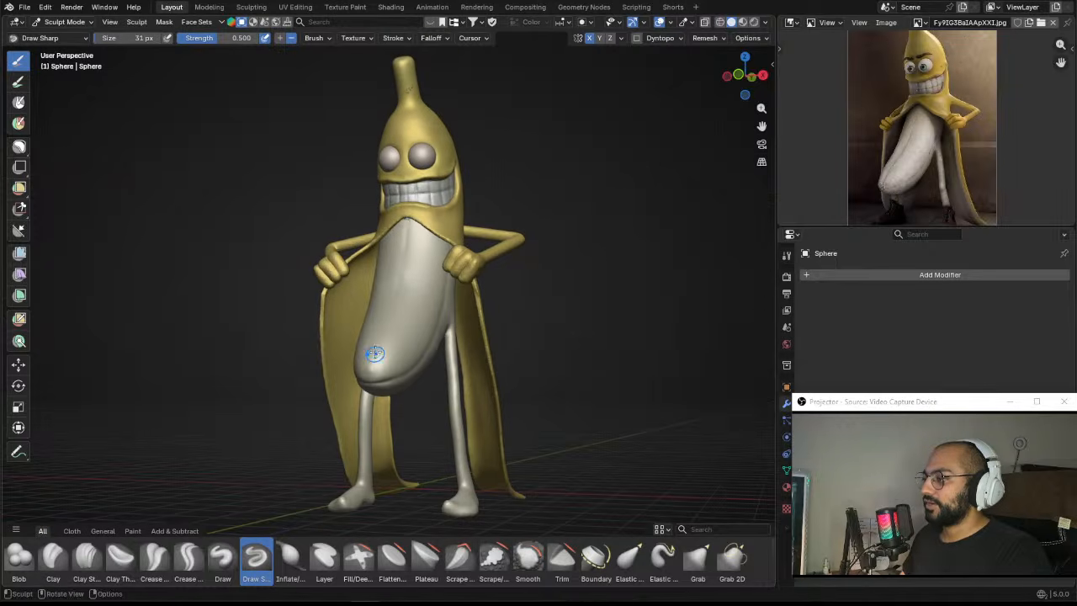
middle_drag(374, 353, 433, 289)
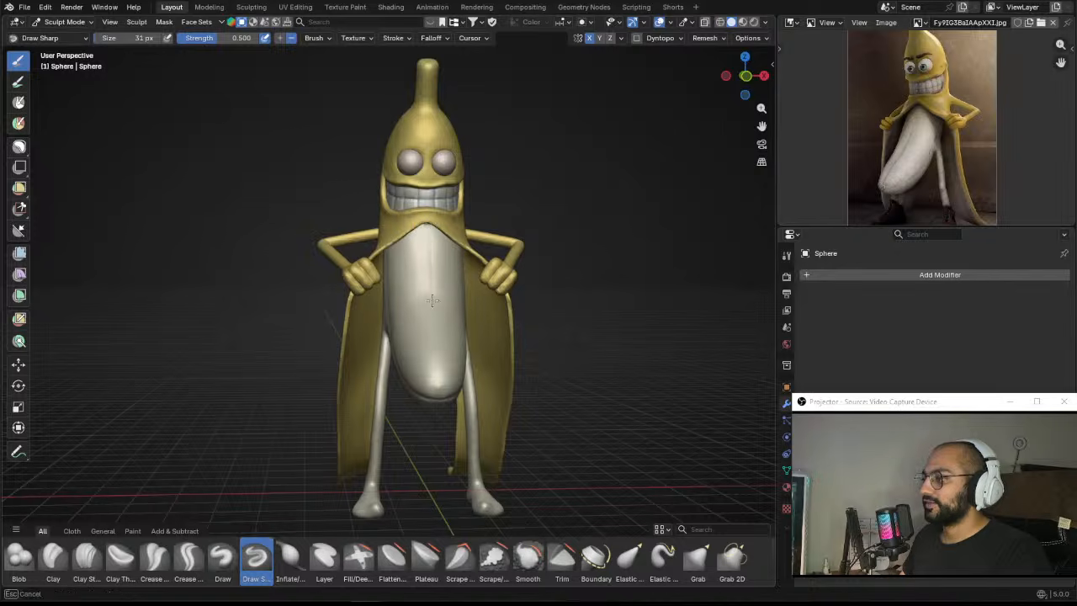
middle_drag(448, 366, 381, 223)
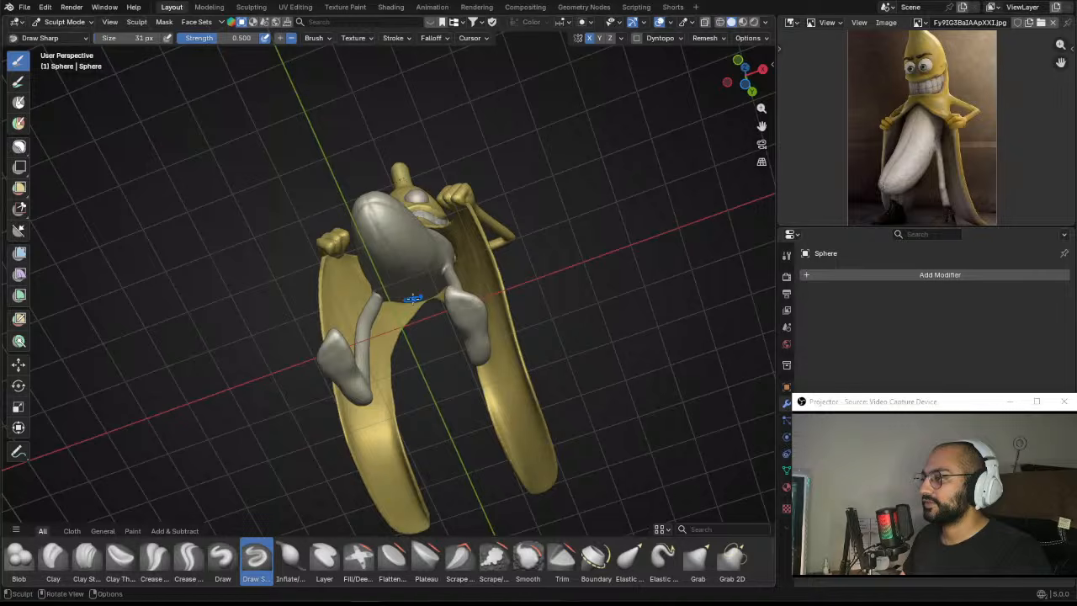
middle_drag(412, 297, 410, 243)
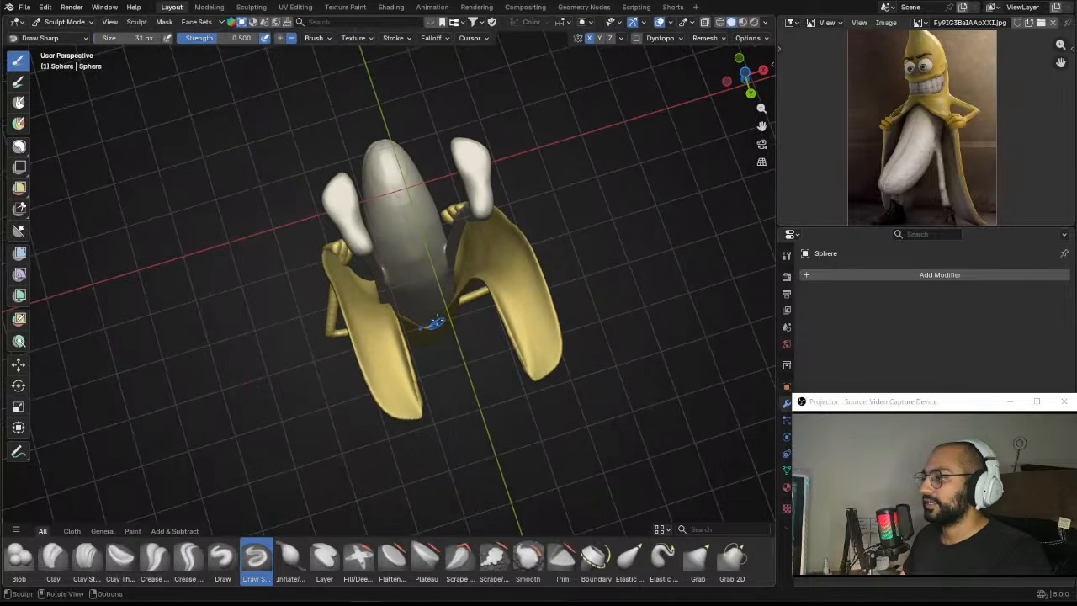
middle_drag(436, 322, 426, 241)
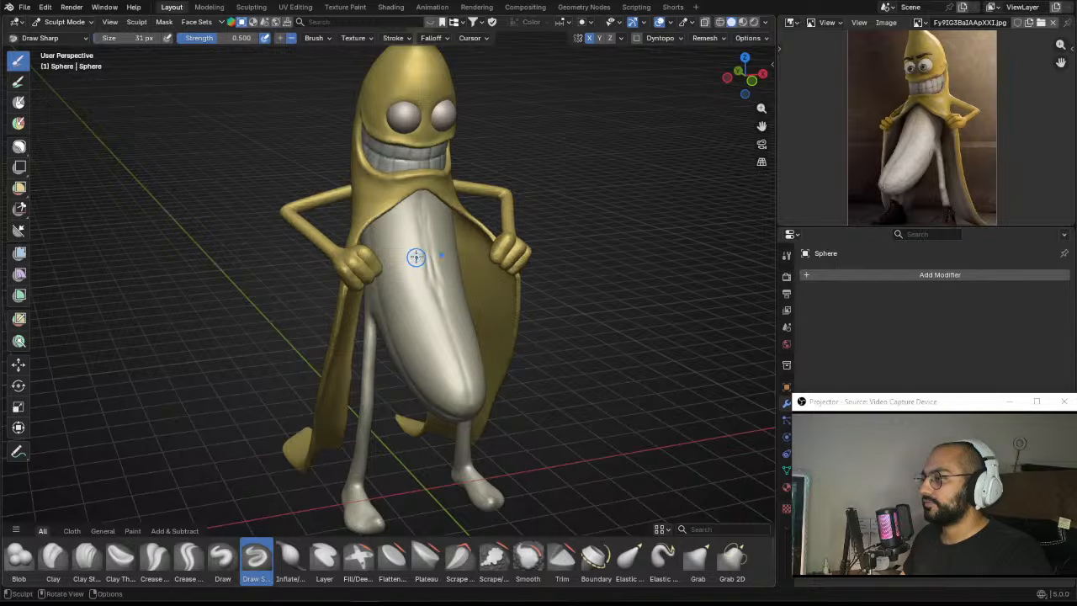
Step: Refine the inner body's shape with the Grab brush at about 90 px, softening its tip and checking it from both sides
key(g)
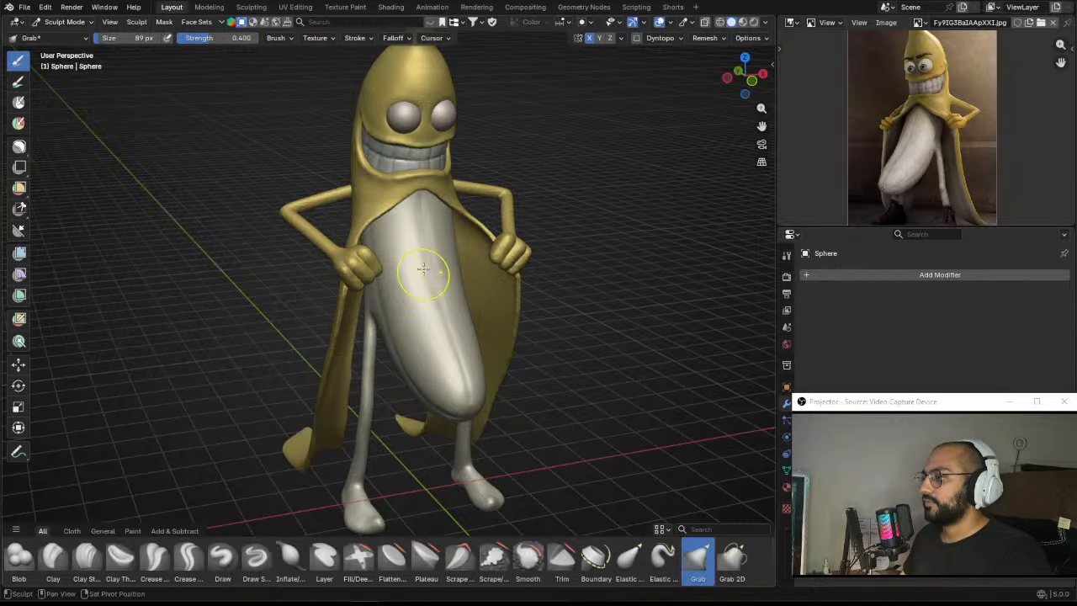
middle_drag(454, 370, 390, 360)
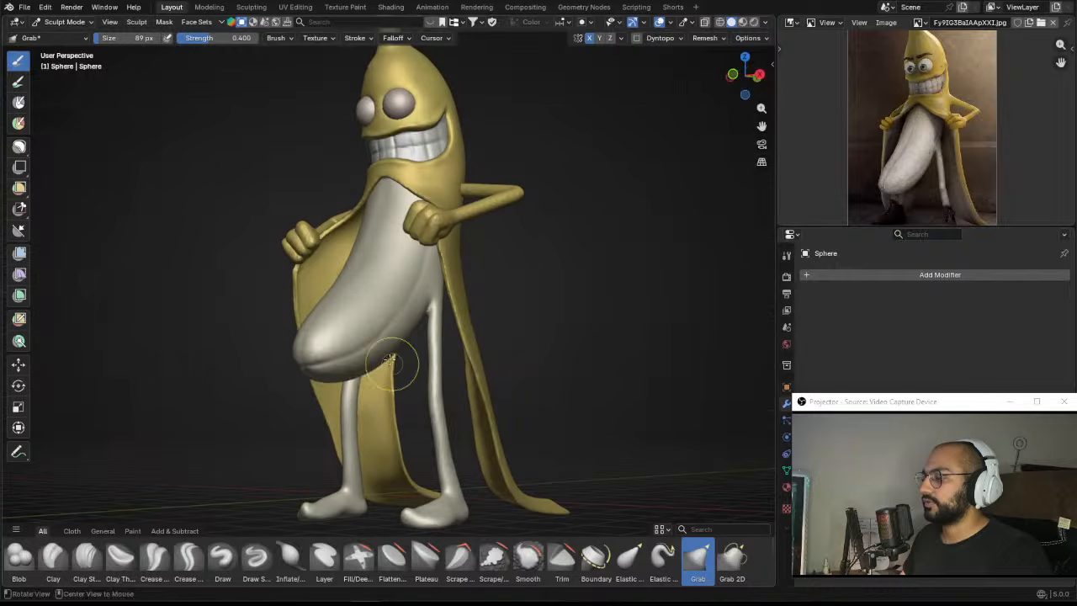
key(f)
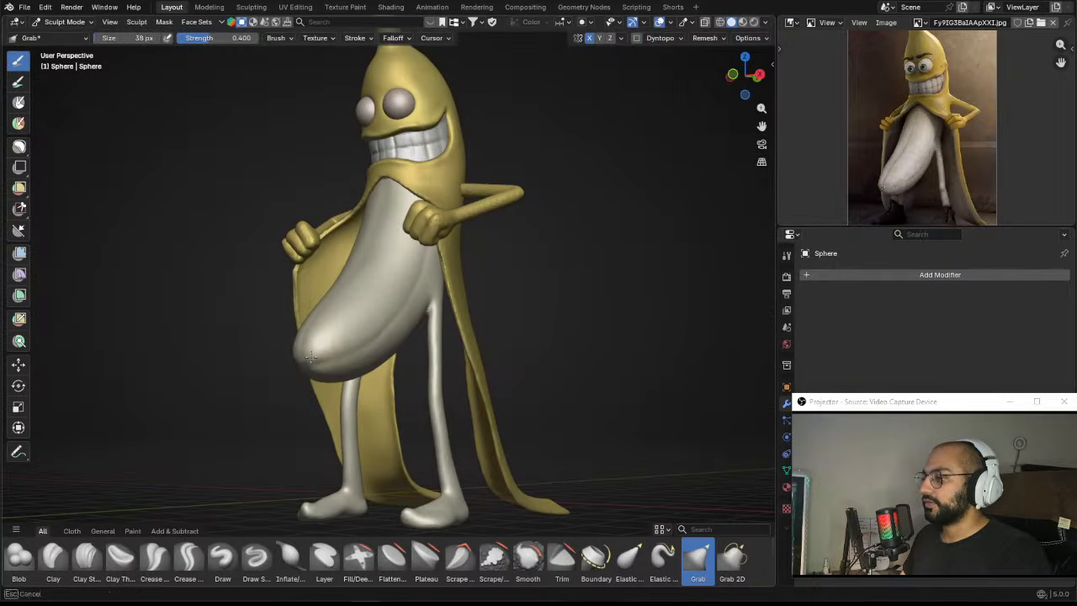
key(Escape)
middle_drag(425, 234, 404, 336)
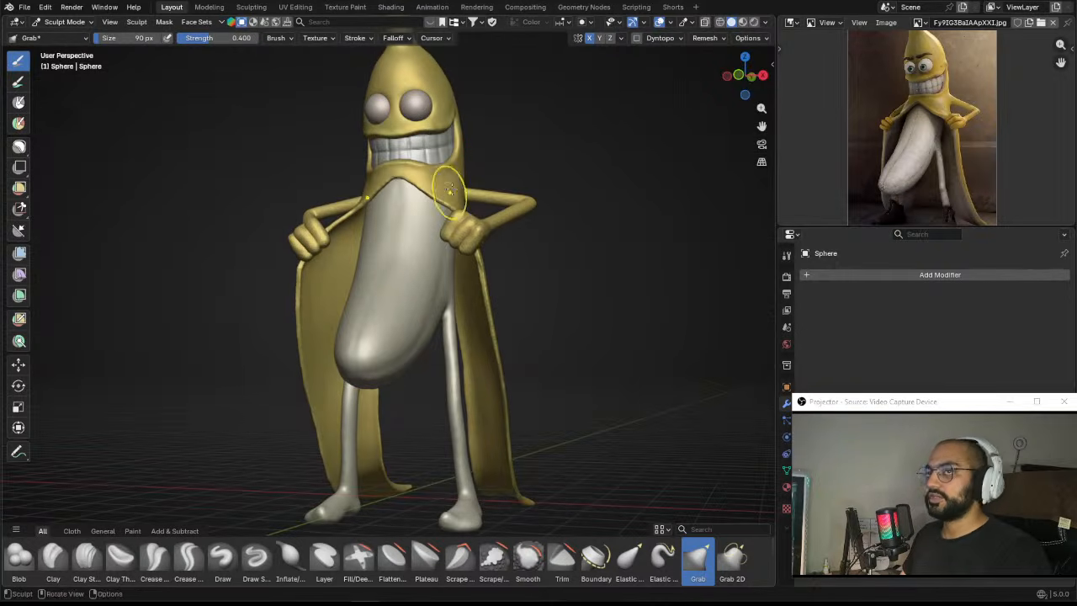
mouse_move(450, 192)
middle_down()
mouse_move(454, 248)
mouse_move(454, 202)
middle_up()
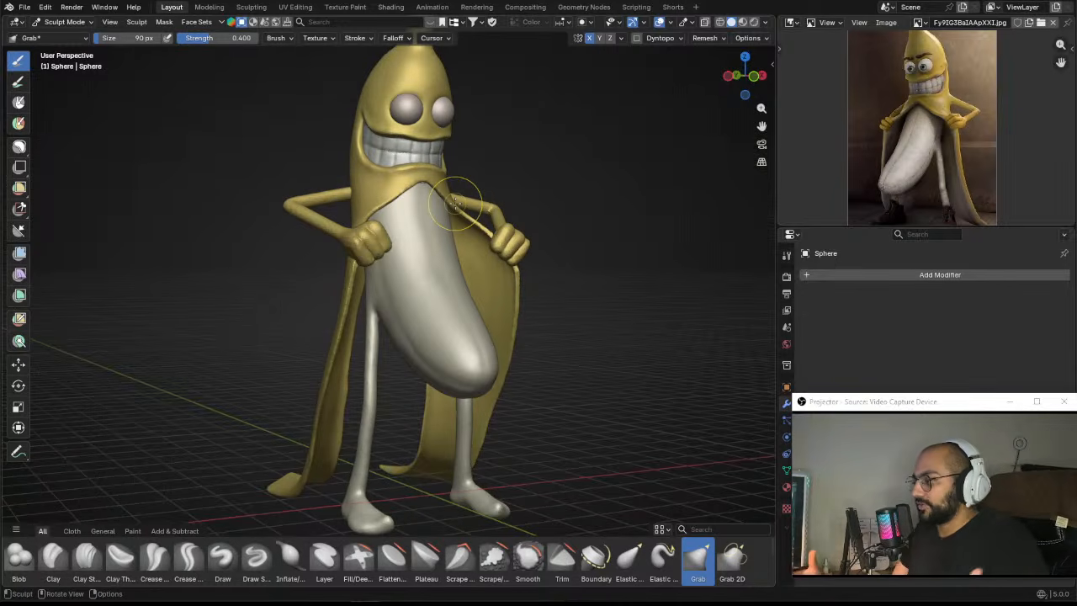
middle_drag(456, 194, 440, 272)
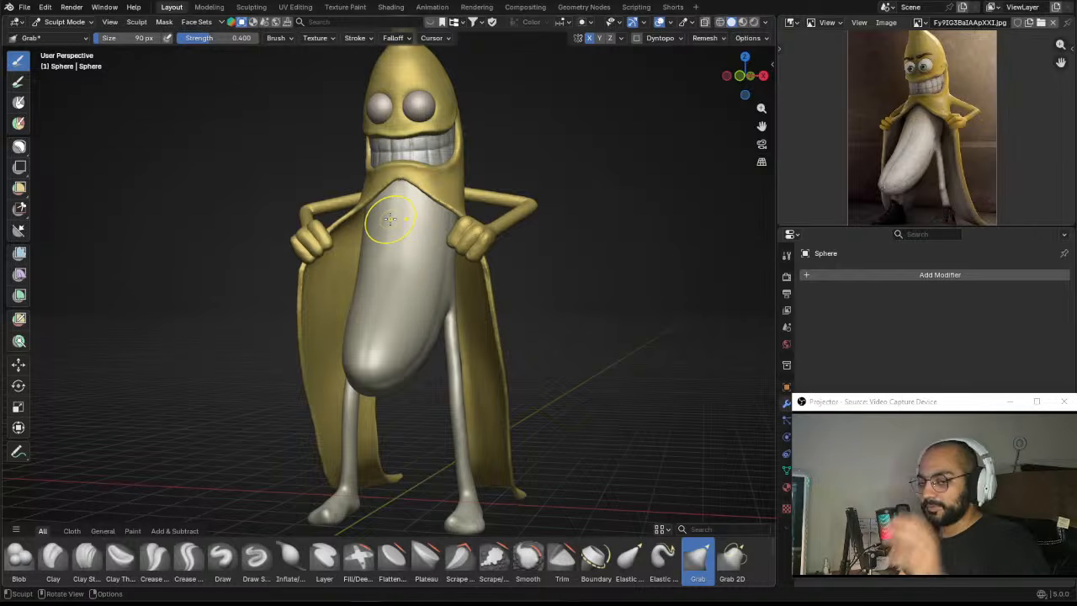
scroll(396, 244, down, 2)
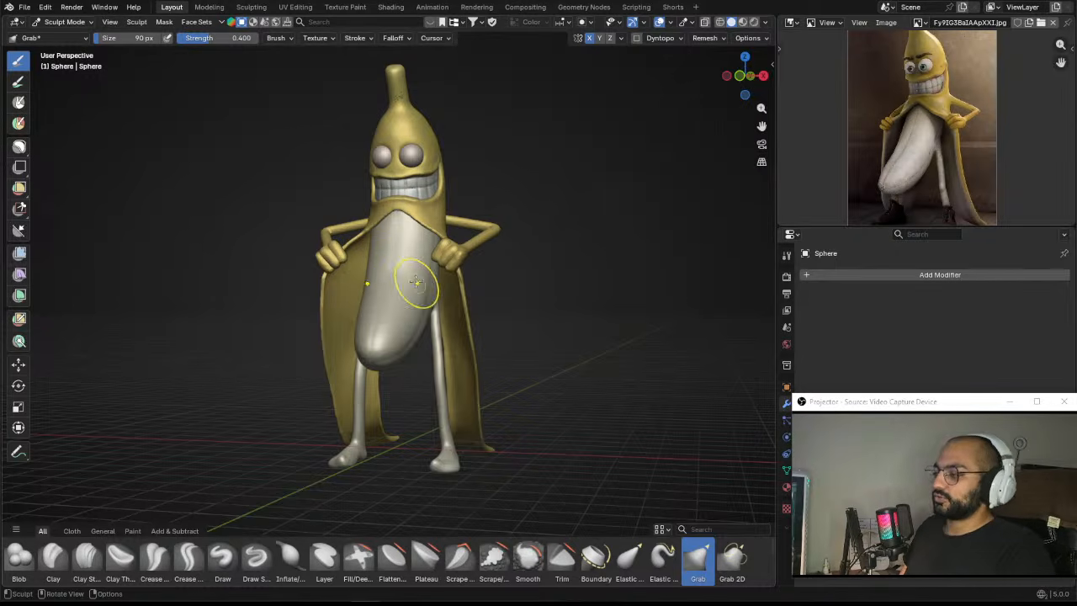
alt+drag(394, 270, 408, 235)
Step: With X symmetry off, carve crosswise wrinkles over the upper inner body using the Draw Sharp brush at about 36 to 42 px
click(255, 558)
middle_drag(368, 341, 459, 332)
scroll(460, 332, up, 2)
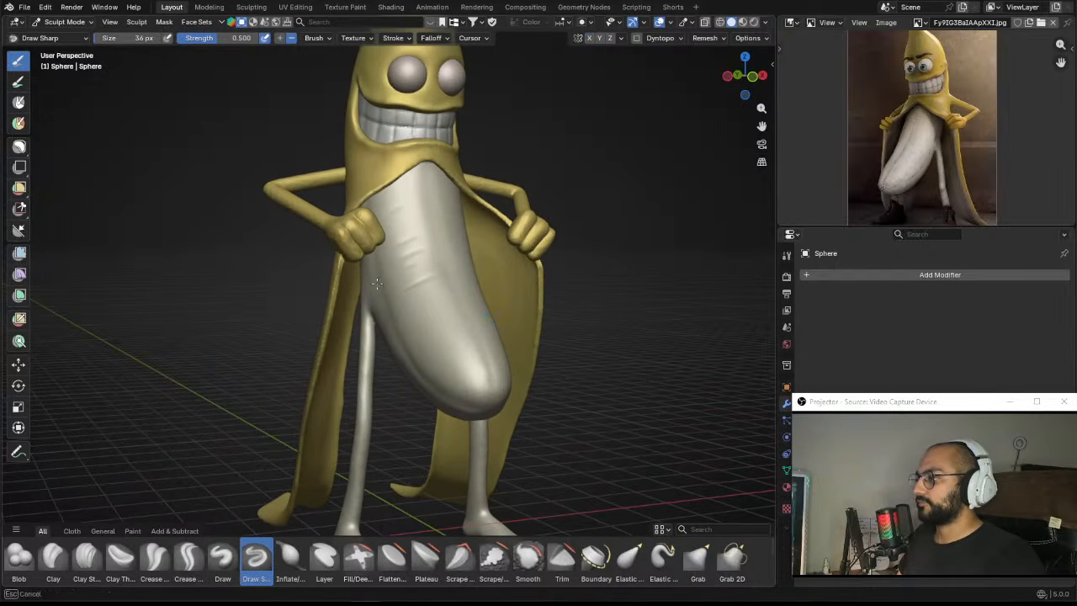
key(f)
click(406, 259)
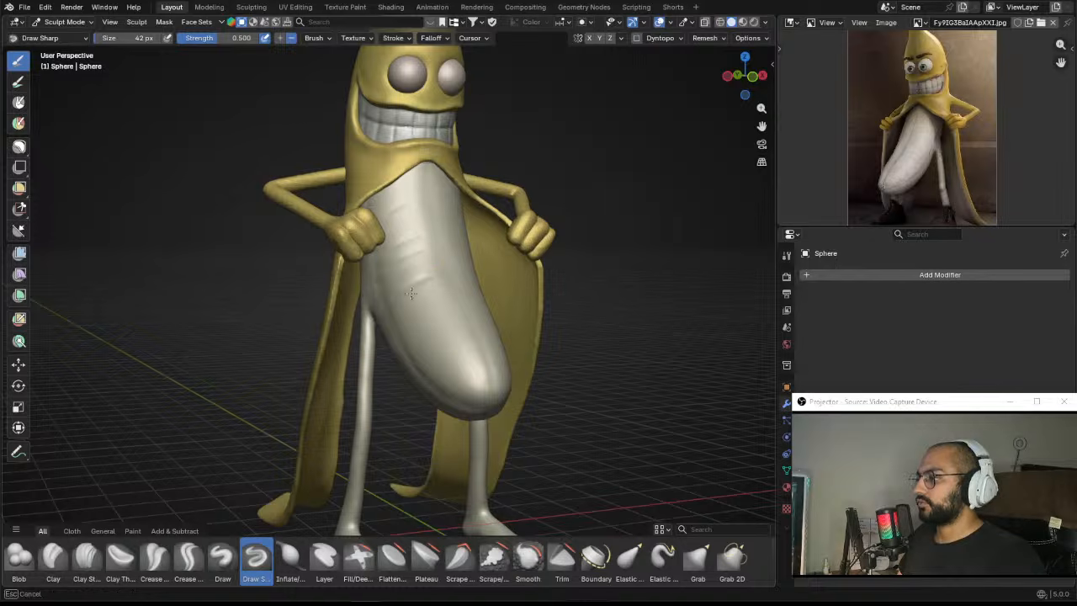
mouse_move(411, 293)
middle_down()
mouse_move(430, 325)
mouse_move(399, 254)
middle_up()
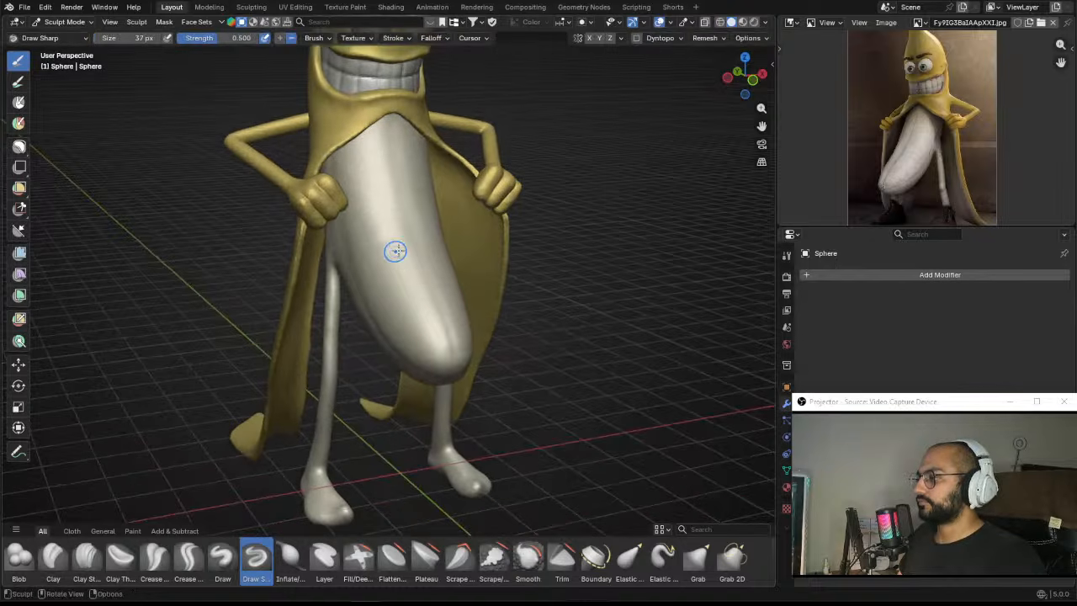
Step: Carve the middle of the inner body further with the Draw Sharp brush, enlarging it to 53 px
mouse_move(398, 250)
mouse_down()
mouse_move(381, 257)
mouse_move(397, 270)
mouse_move(385, 278)
mouse_up()
key(f)
click(386, 253)
mouse_move(386, 253)
middle_down()
mouse_move(377, 249)
mouse_move(431, 141)
middle_up()
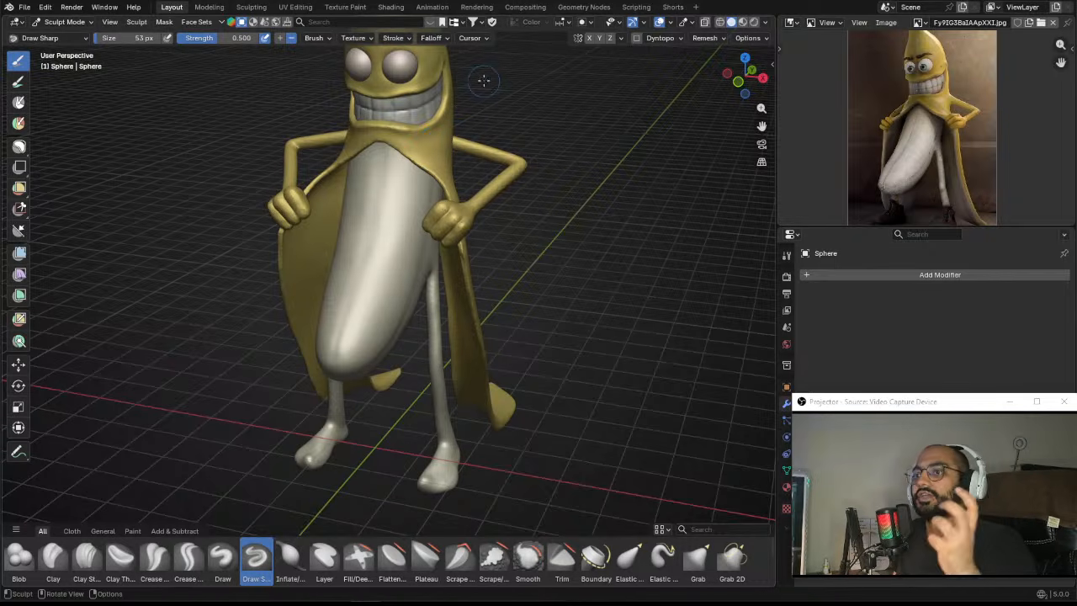
Step: Sculpt fine curved wrinkles across the inner body from its side to the front with the Draw Sharp brush at 30 px
alt+drag(430, 234, 398, 232)
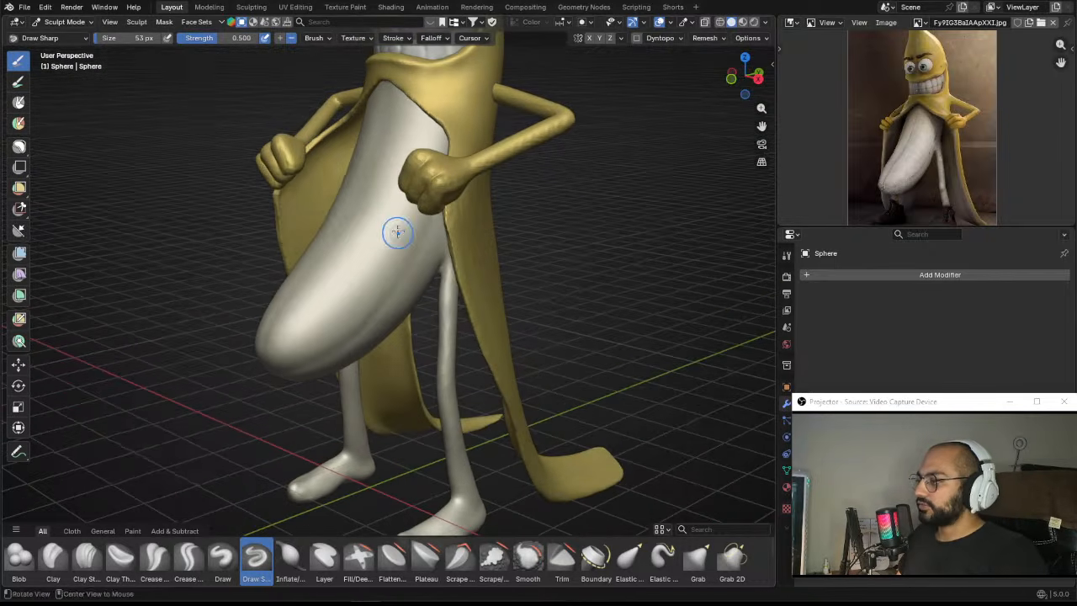
key(f)
click(367, 220)
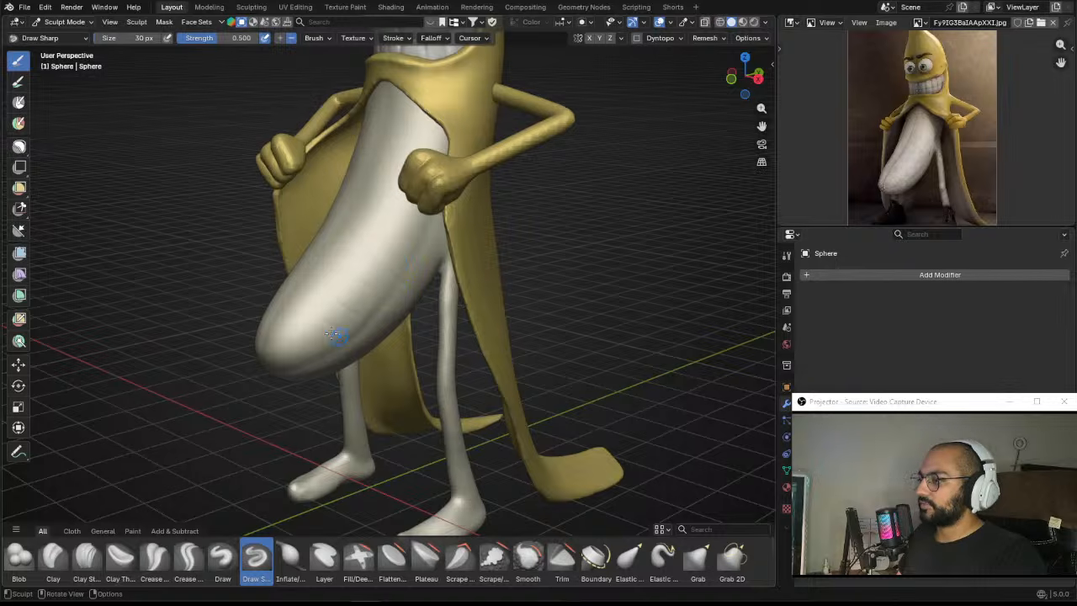
alt+drag(341, 217, 403, 209)
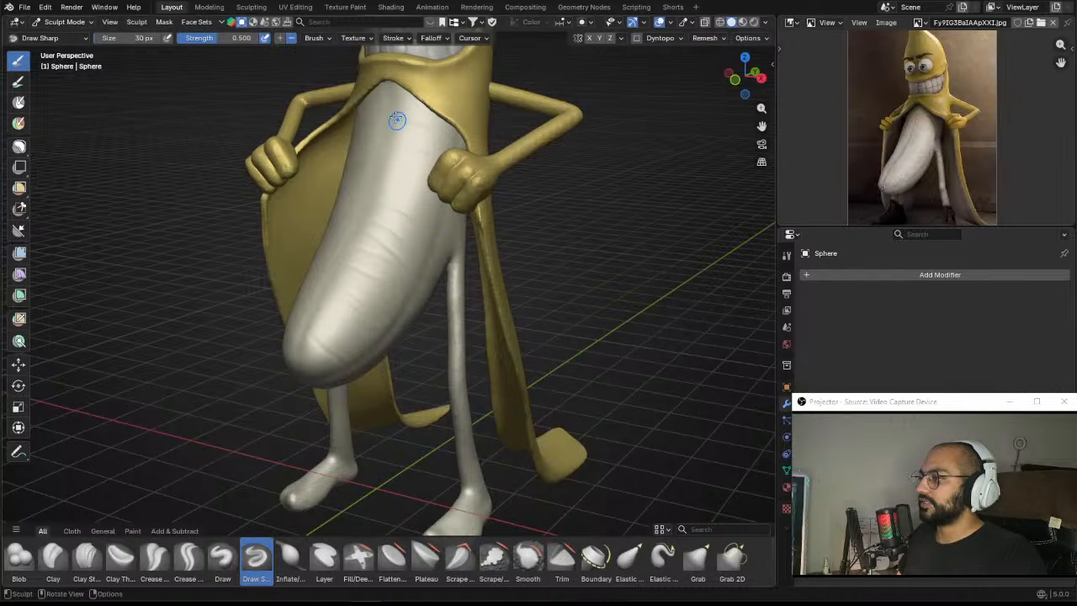
alt+drag(438, 130, 474, 141)
Step: Adjust the form of the wrinkled inner body with the Grab brush at about 137 to 110 px
key(g)
key(f)
click(423, 139)
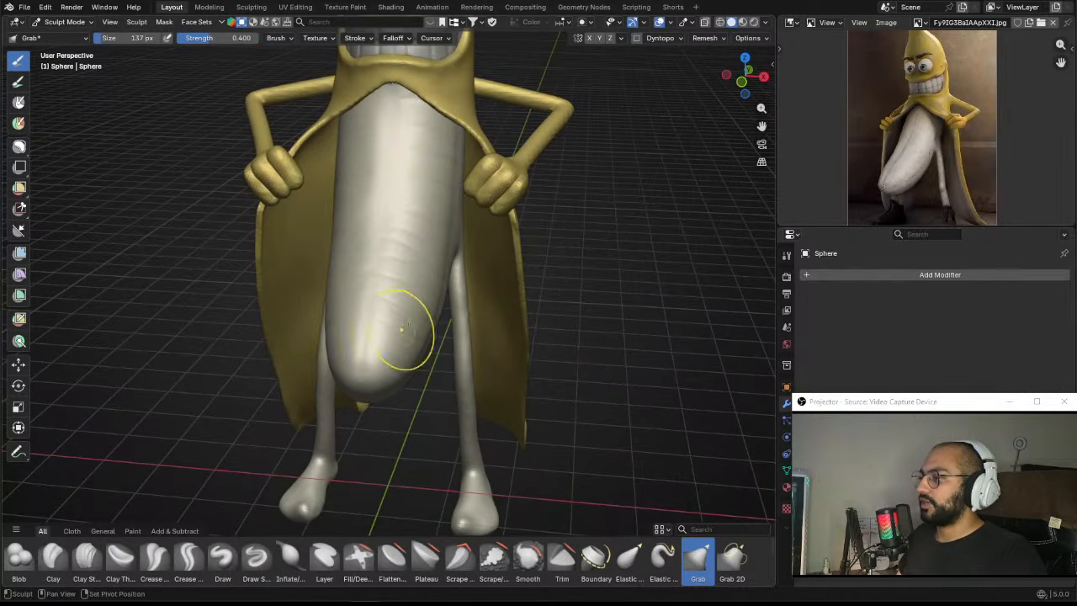
alt+drag(383, 394, 388, 289)
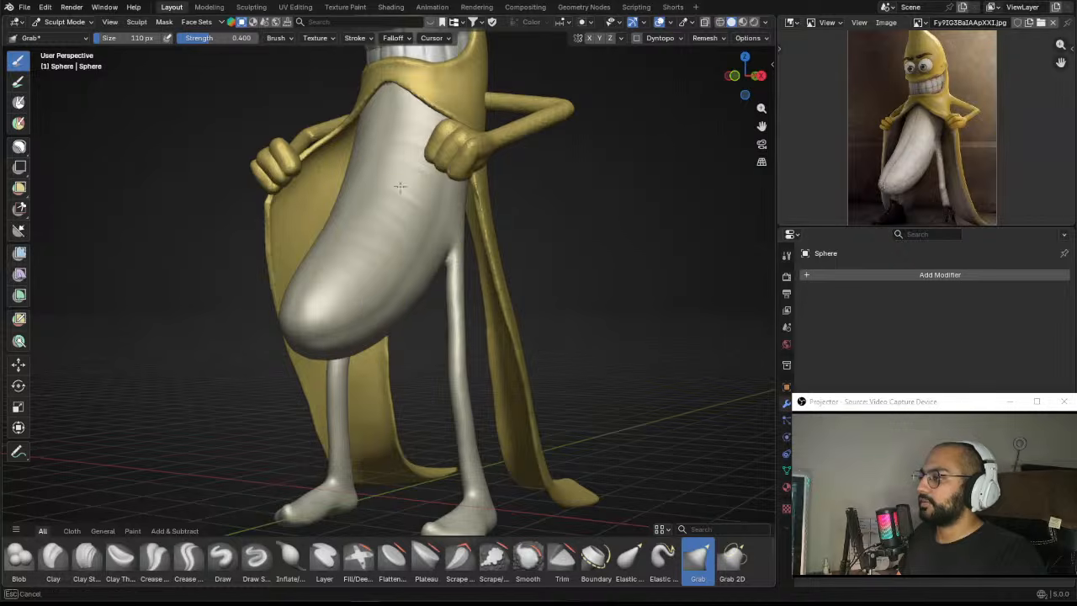
alt+drag(400, 187, 420, 169)
scroll(384, 325, down, 4)
alt+drag(384, 325, 385, 300)
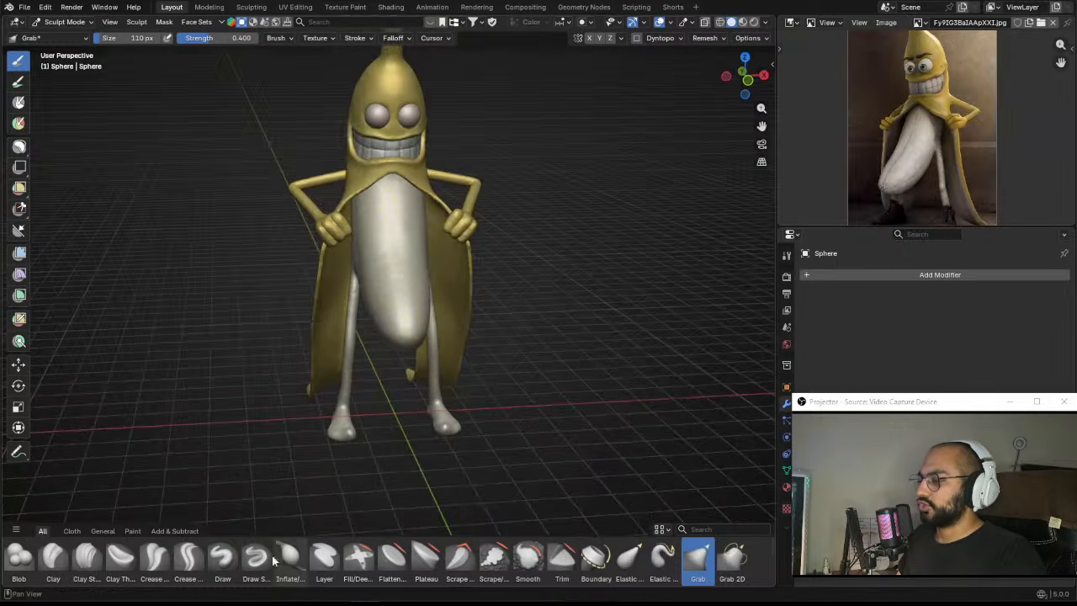
Step: Carve creases along the inner body from its front and side using the Crease Polish brush at about 33 px
click(154, 559)
scroll(432, 264, up, 5)
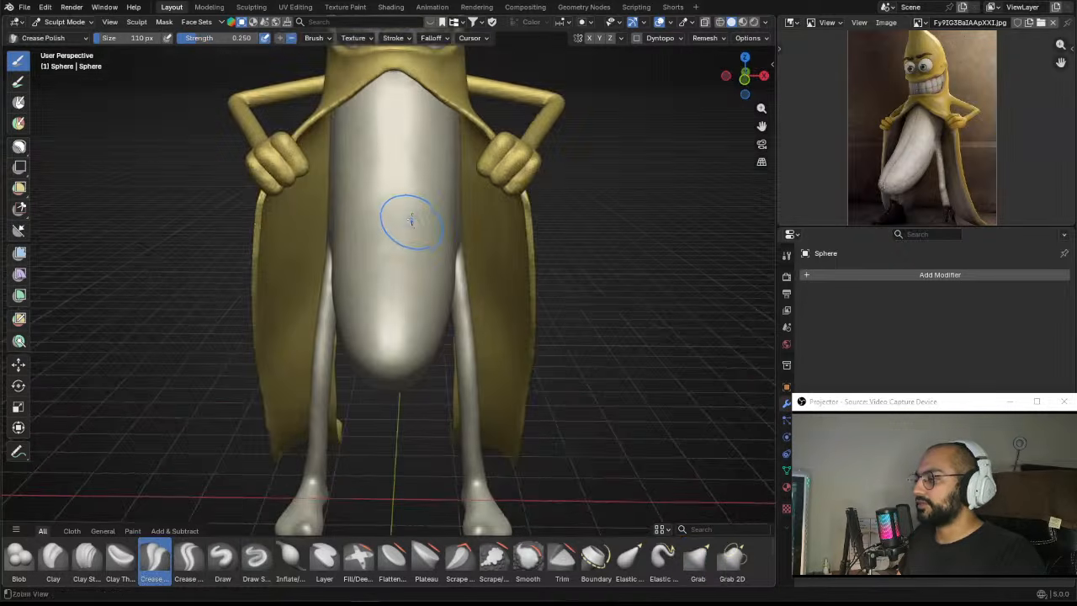
scroll(411, 220, down, 2)
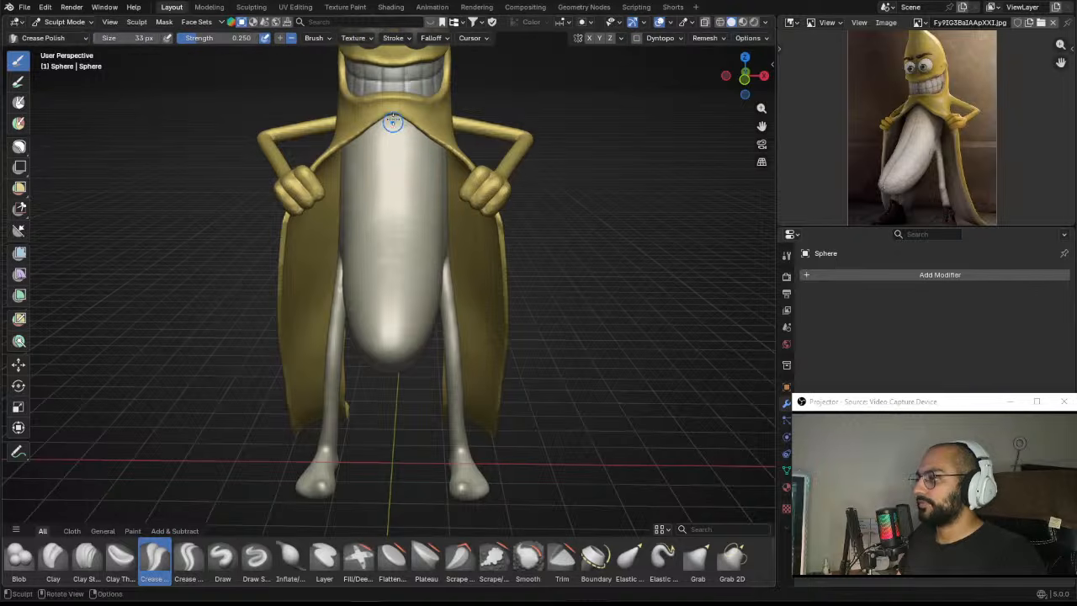
middle_drag(394, 176, 425, 178)
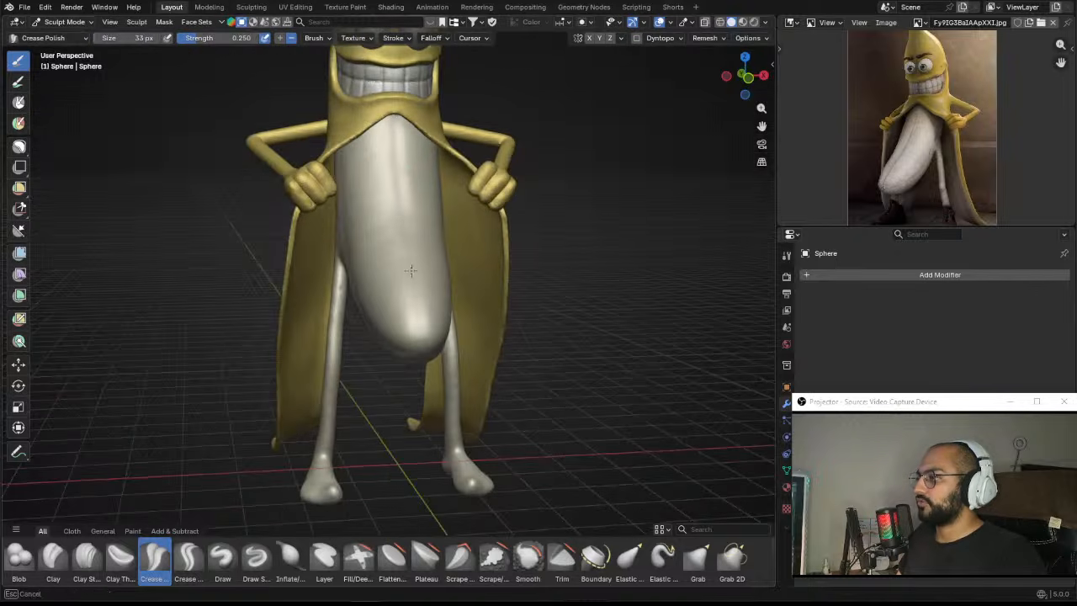
middle_drag(419, 361, 397, 266)
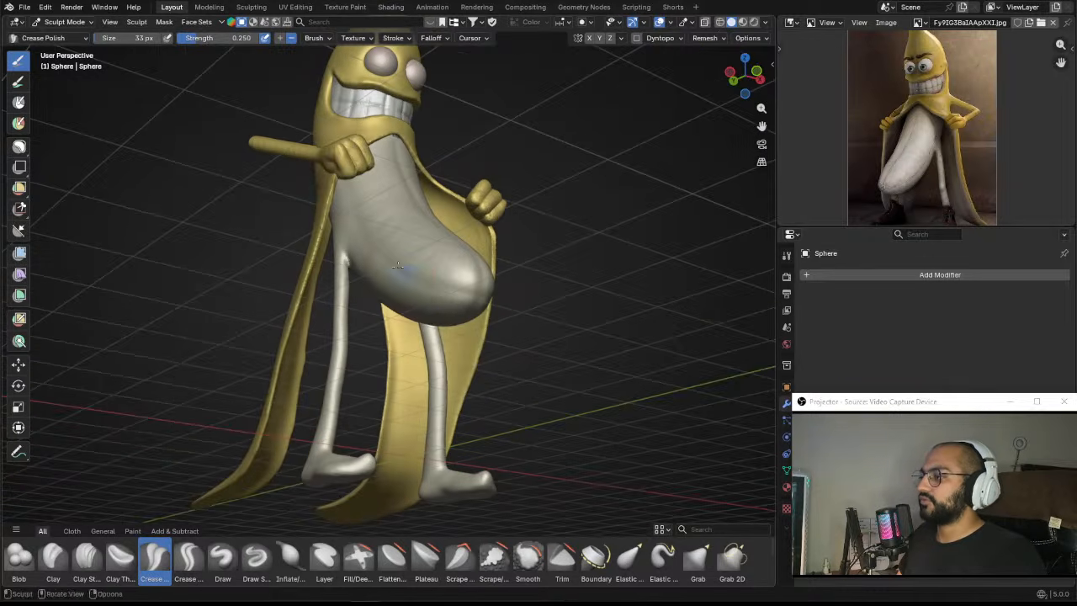
middle_drag(337, 158, 383, 244)
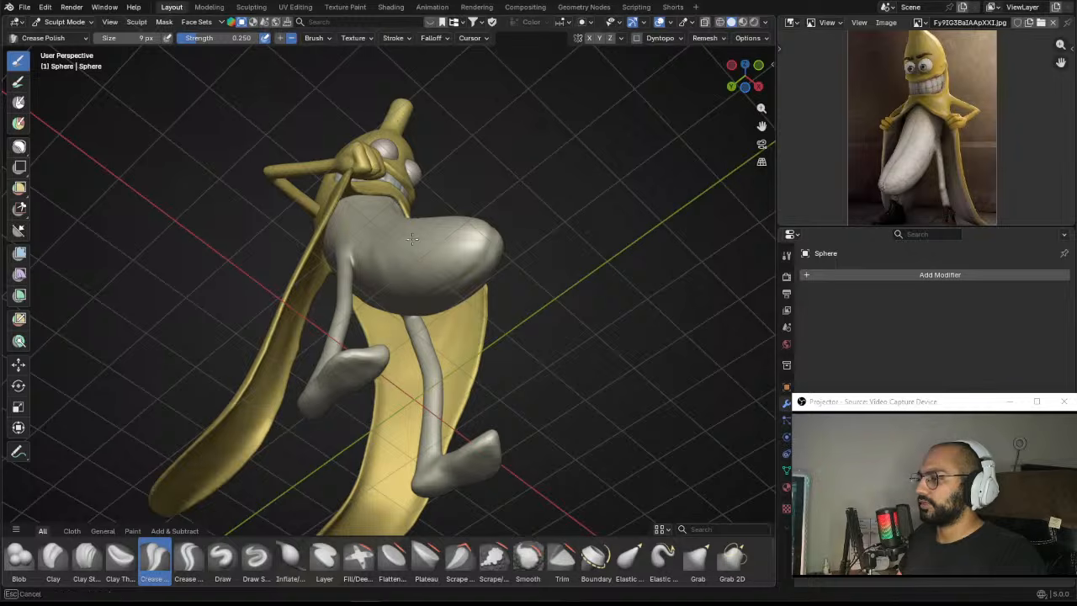
Step: Reshape the inner body and its tip with the Grab brush, going from 78 px up to 186 px
key(g)
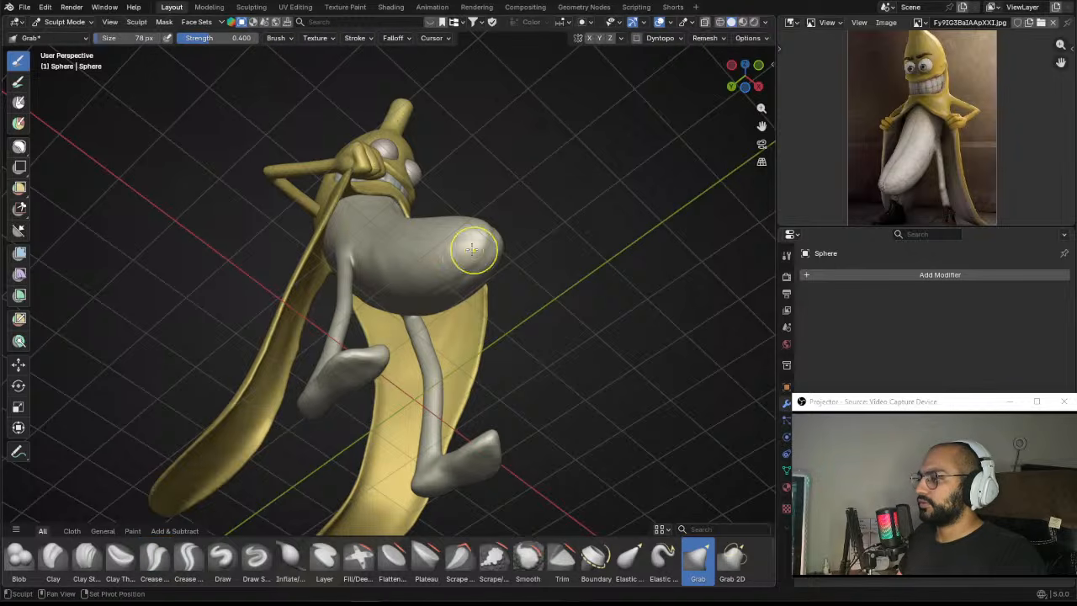
middle_drag(438, 278, 385, 285)
mouse_move(404, 239)
ctrl+middle_down()
mouse_move(449, 308)
mouse_move(440, 269)
mouse_move(416, 257)
mouse_move(416, 244)
ctrl+middle_up()
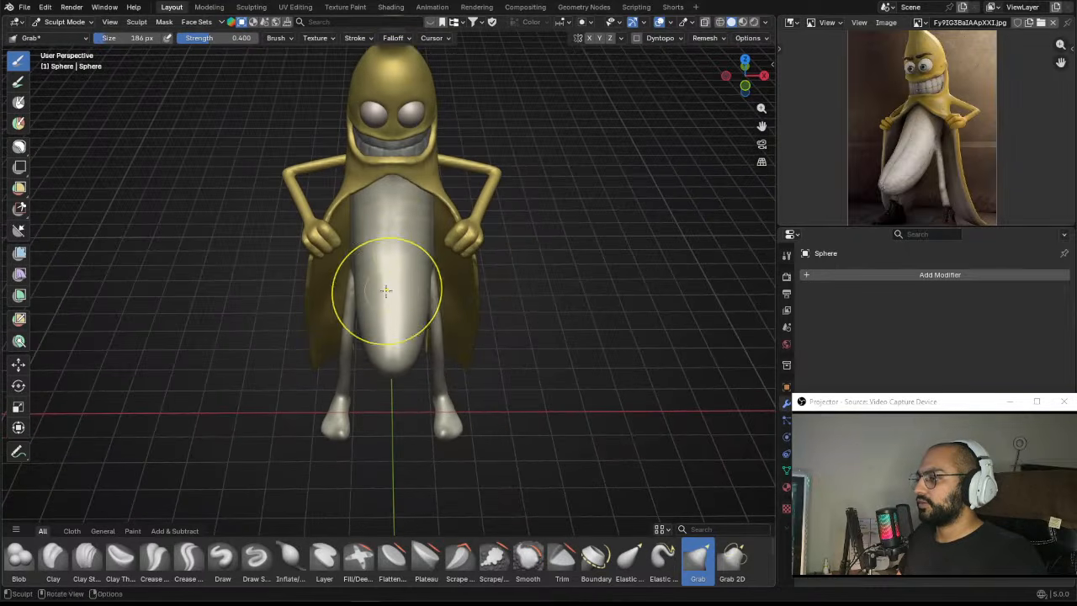
middle_drag(445, 280, 409, 241)
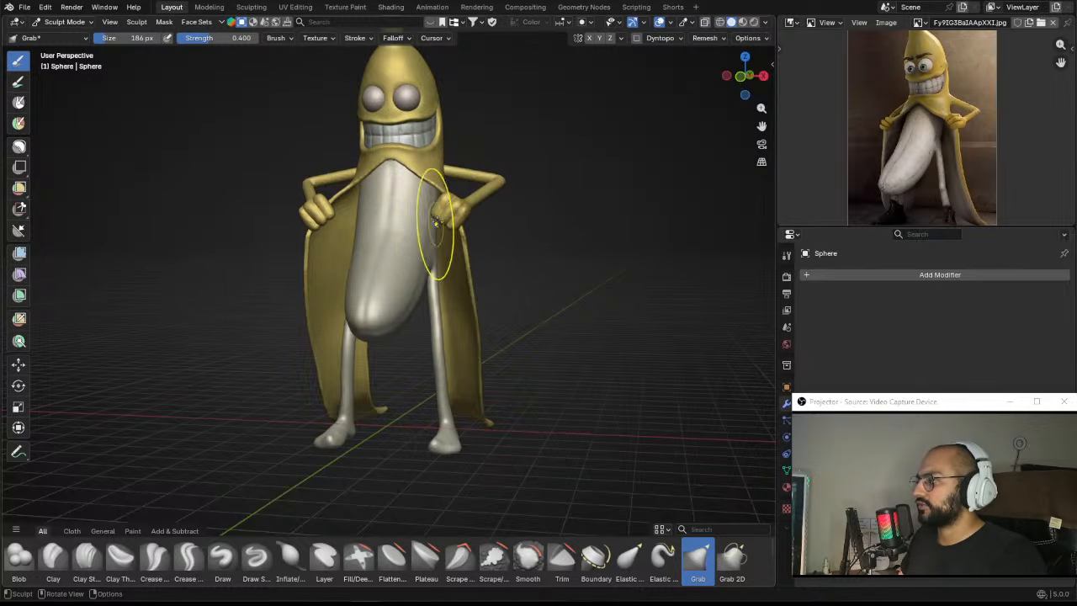
mouse_move(435, 220)
middle_down()
mouse_move(432, 312)
mouse_move(439, 228)
mouse_move(420, 160)
mouse_move(417, 210)
mouse_move(440, 217)
middle_up()
Step: Make the peel mesh the sculpt target and refine its head and stem with the Grab brush at 249 and 182 px
key(alt+q)
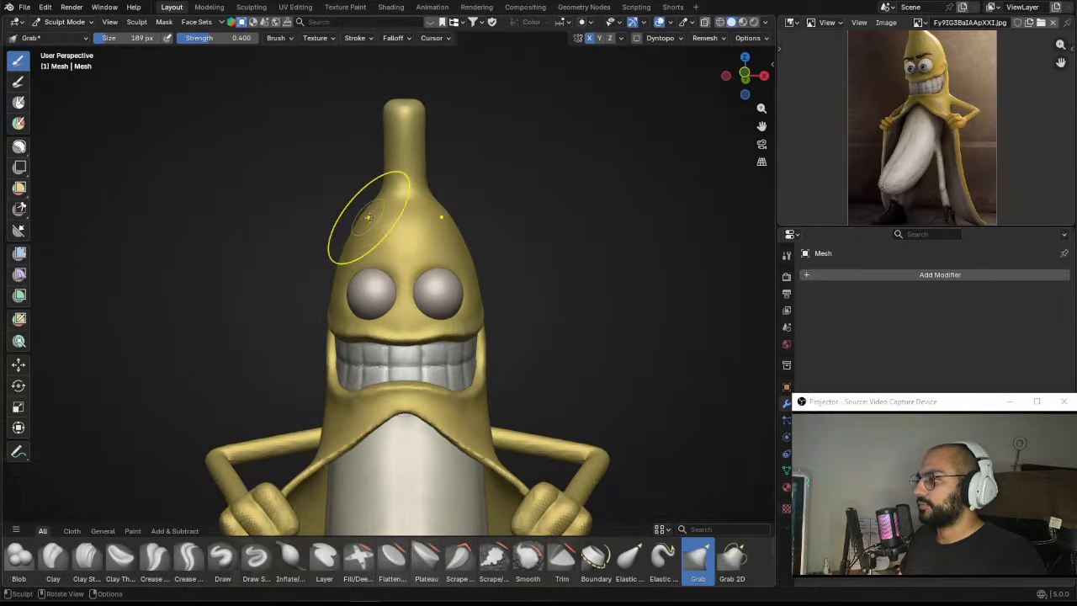
key(f)
click(387, 179)
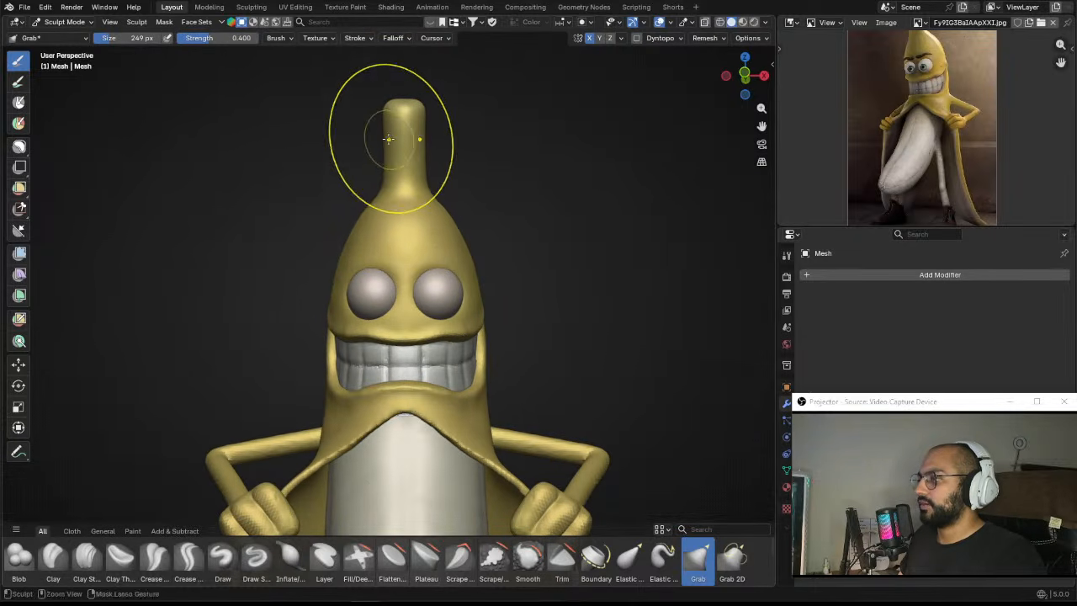
mouse_move(409, 168)
middle_down()
mouse_move(429, 221)
mouse_move(471, 238)
mouse_move(368, 245)
mouse_move(353, 231)
middle_up()
key(f)
click(448, 226)
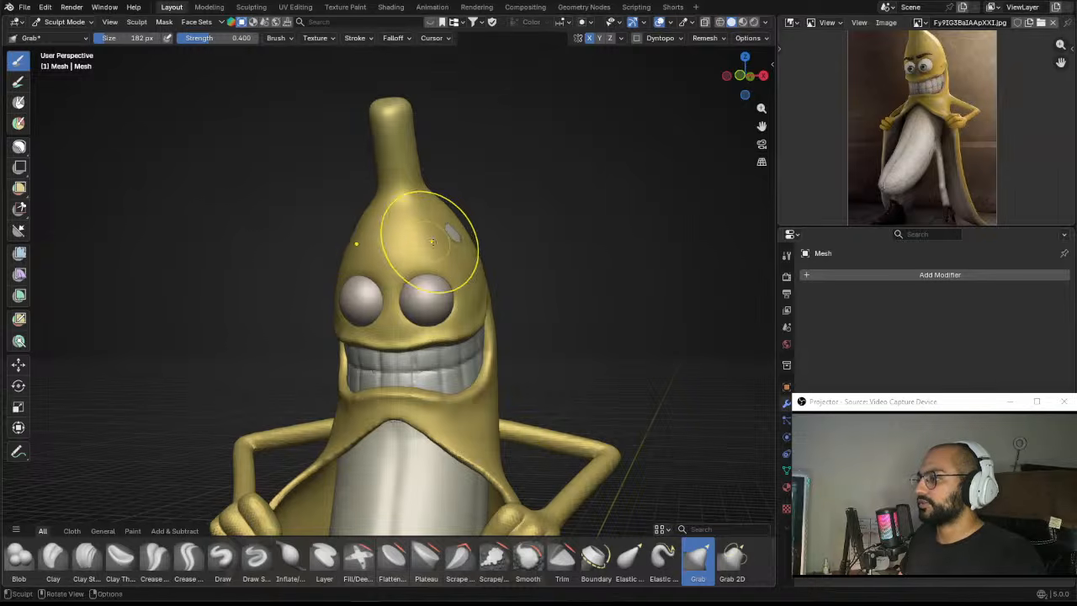
mouse_move(431, 242)
middle_down()
mouse_move(453, 234)
mouse_move(400, 230)
middle_up()
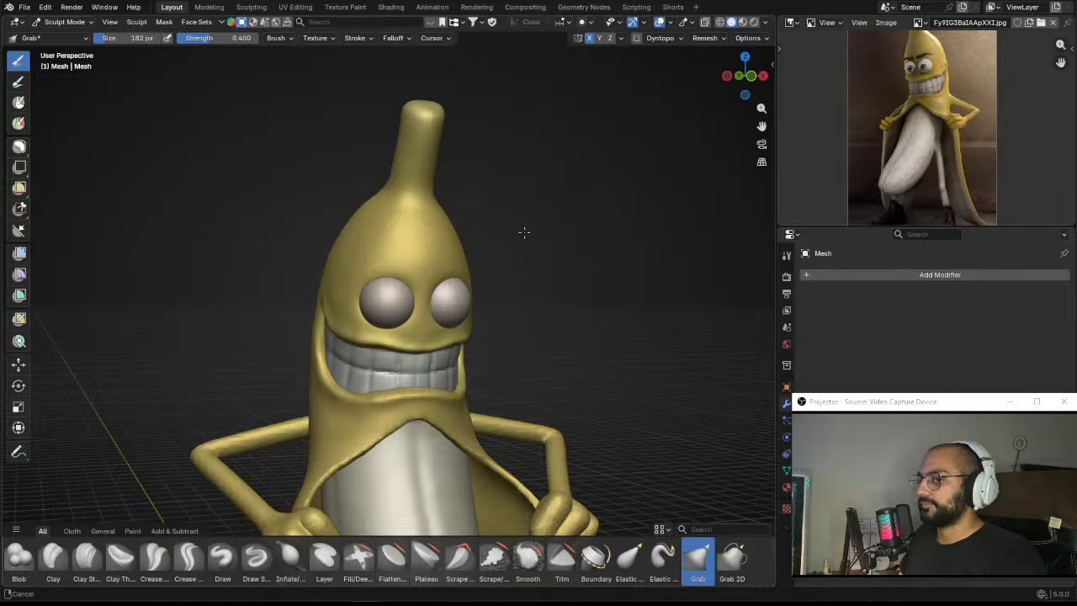
scroll(513, 231, down, 3)
Step: Try the viewport's Shadow shading at 0.500 on the figure and turn it off again
click(764, 22)
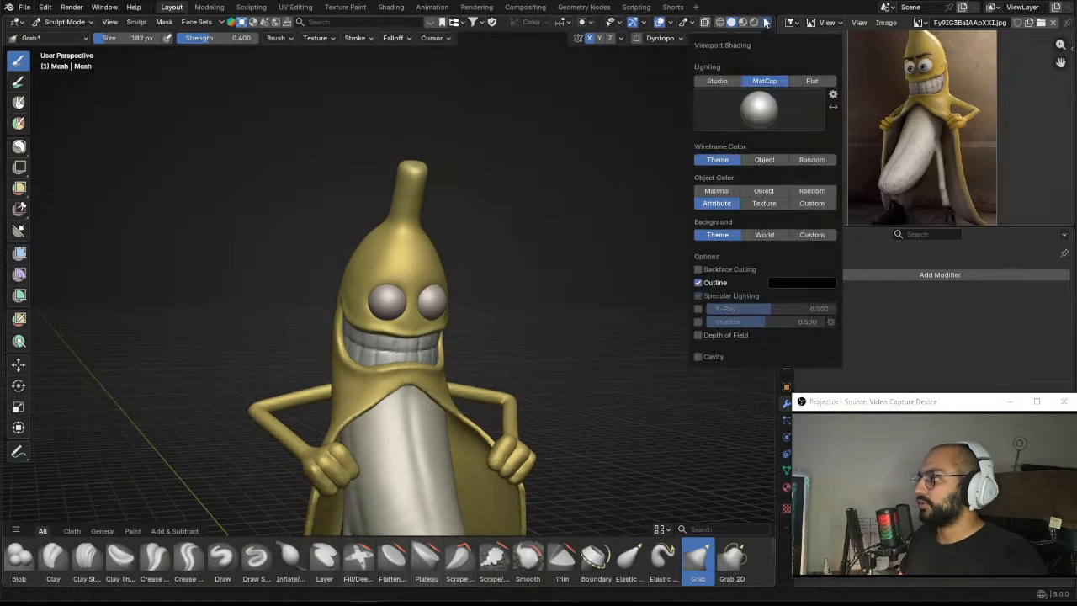
alt+shift+drag(538, 306, 620, 192)
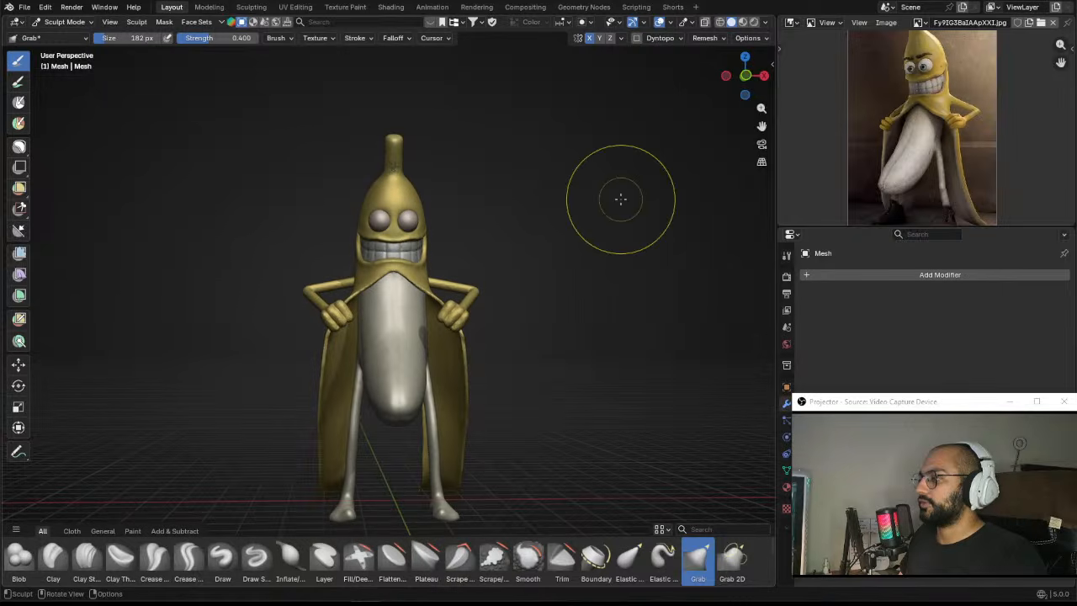
click(764, 21)
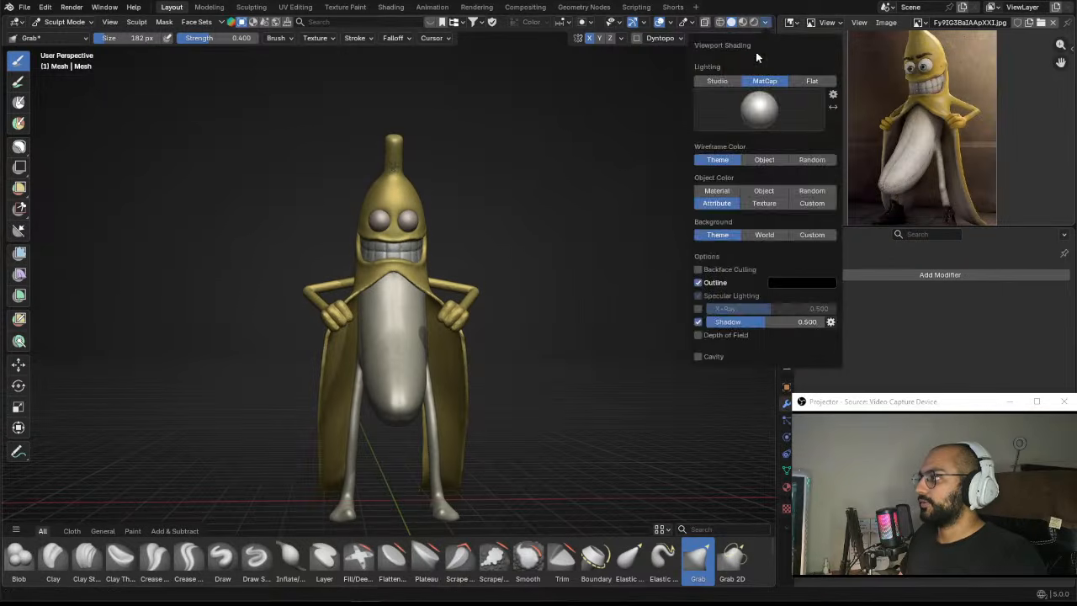
click(698, 322)
Step: Examine the figure's overall proportions, head and arms from the front and both sides
alt+drag(516, 287, 471, 284)
mouse_move(496, 257)
ctrl+alt+mouse_down()
mouse_move(515, 181)
mouse_move(500, 221)
mouse_move(370, 227)
mouse_move(497, 233)
mouse_move(533, 193)
mouse_move(474, 216)
ctrl+alt+mouse_up()
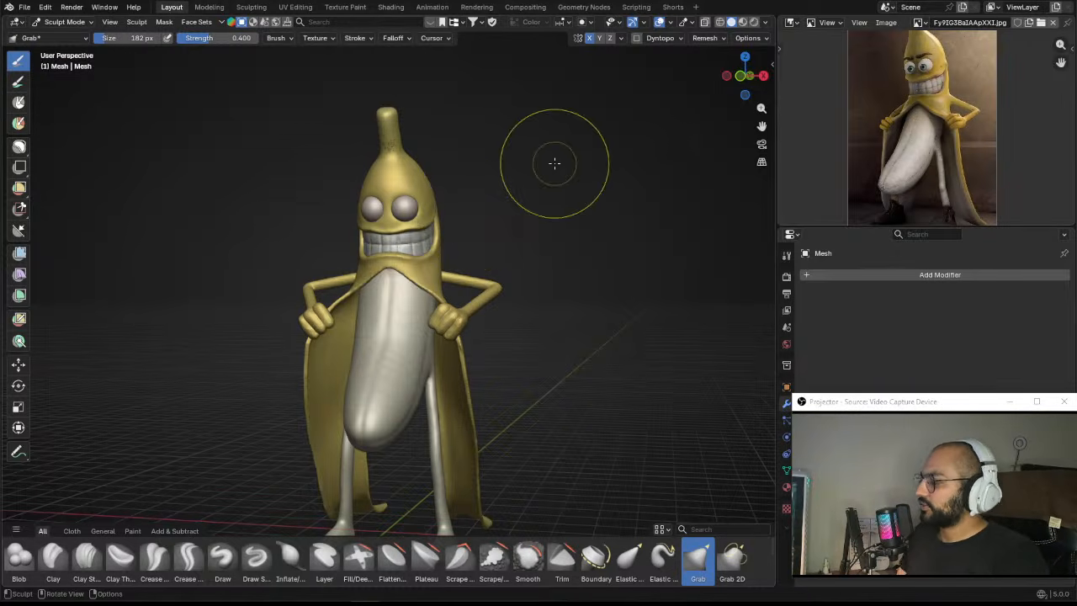
mouse_move(454, 227)
middle_down()
mouse_move(431, 198)
mouse_move(493, 185)
mouse_move(473, 241)
middle_up()
scroll(422, 156, up, 4)
scroll(422, 156, down, 5)
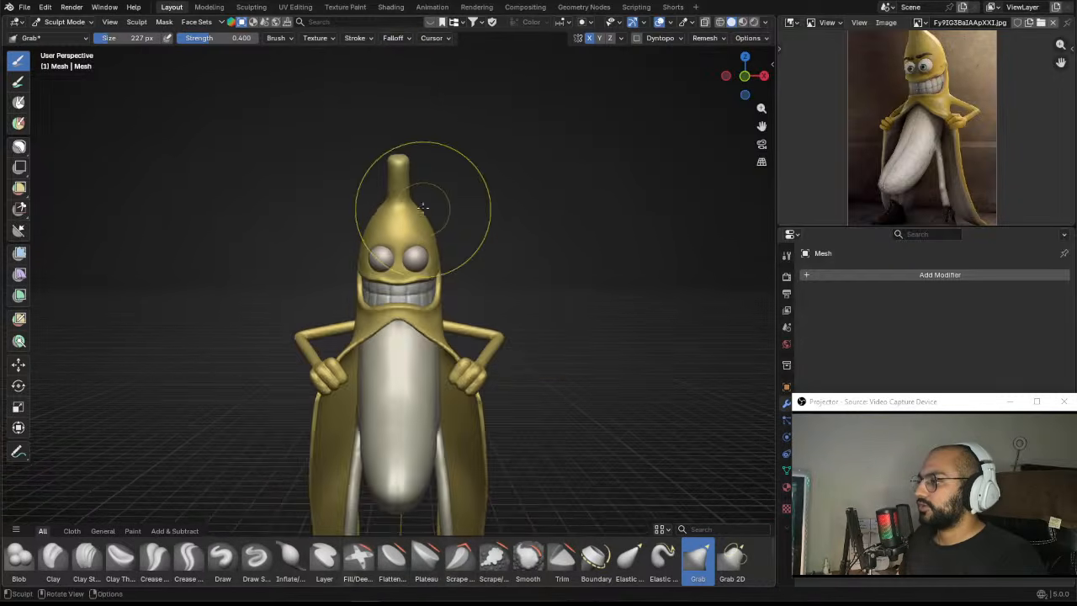
middle_drag(392, 180, 529, 236)
middle_drag(530, 236, 509, 261)
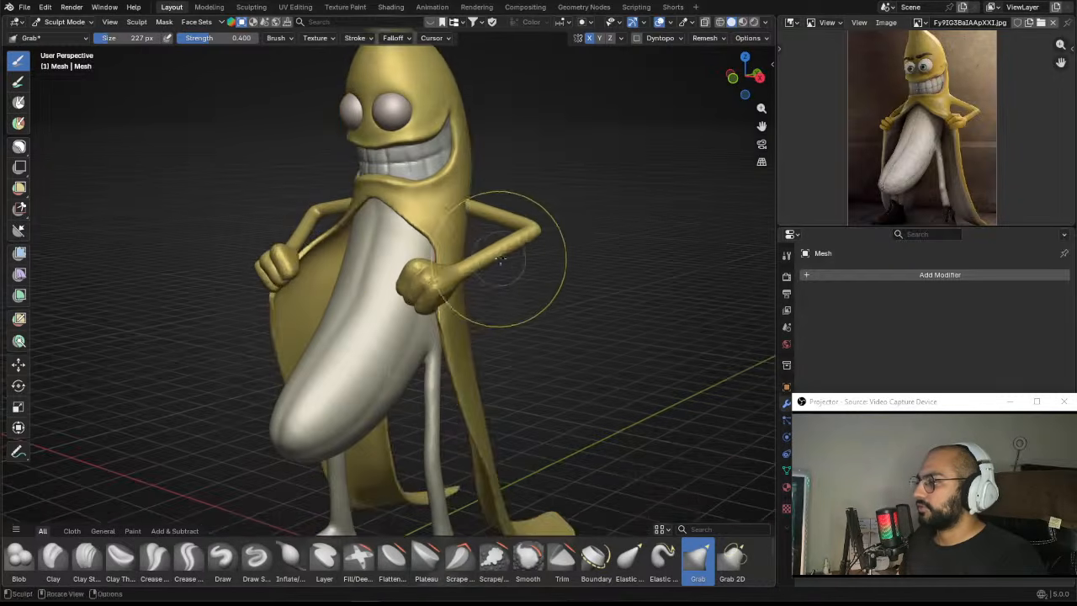
Step: Make the mirrored arms the sculpt target and carve the gaps between the fist's fingers with the Crease Polish brush at 64 px
key(ctrl+Tab)
click(404, 256)
ctrl+middle_drag(434, 273, 454, 253)
click(468, 262)
key(ctrl+Tab)
click(462, 329)
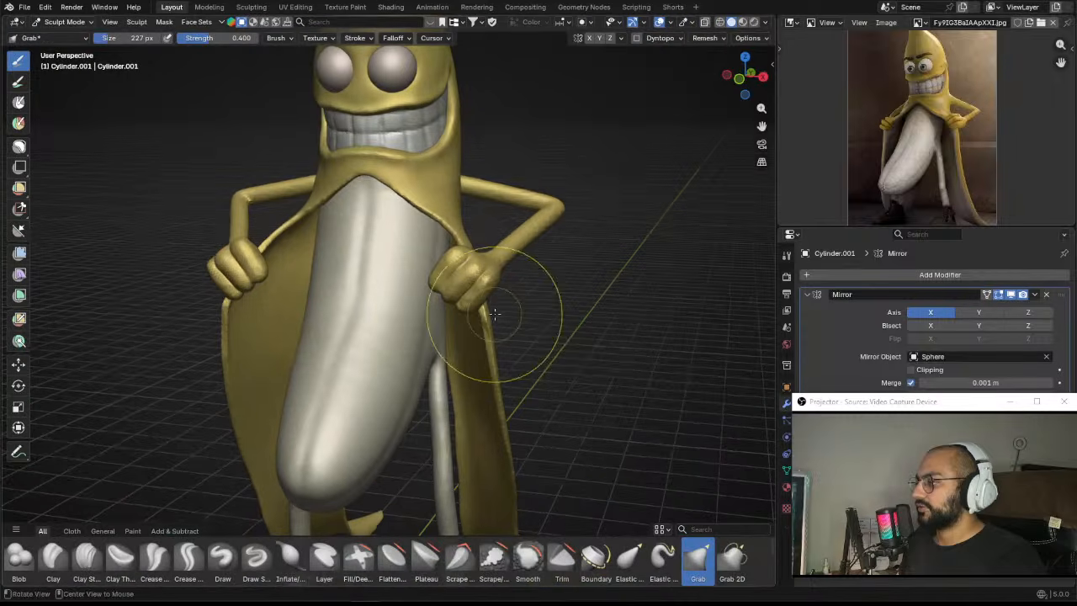
click(154, 557)
ctrl+middle_drag(429, 316, 420, 286)
mouse_move(455, 277)
shift+middle_down()
mouse_move(396, 282)
mouse_move(446, 259)
shift+middle_up()
key(f)
click(425, 269)
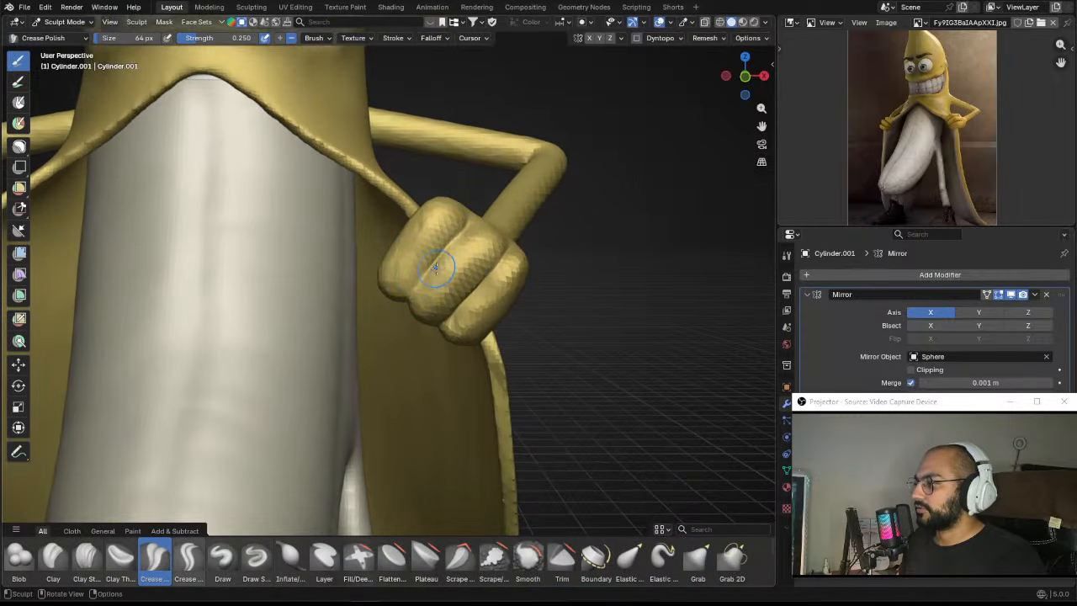
mouse_move(398, 302)
middle_down()
mouse_move(452, 247)
mouse_move(506, 223)
mouse_move(511, 236)
mouse_move(492, 265)
mouse_move(457, 276)
mouse_move(385, 339)
middle_up()
Step: Work over the fist with the Draw brush at 76 px and adjust its shape with the Grab brush at 134 px
click(222, 557)
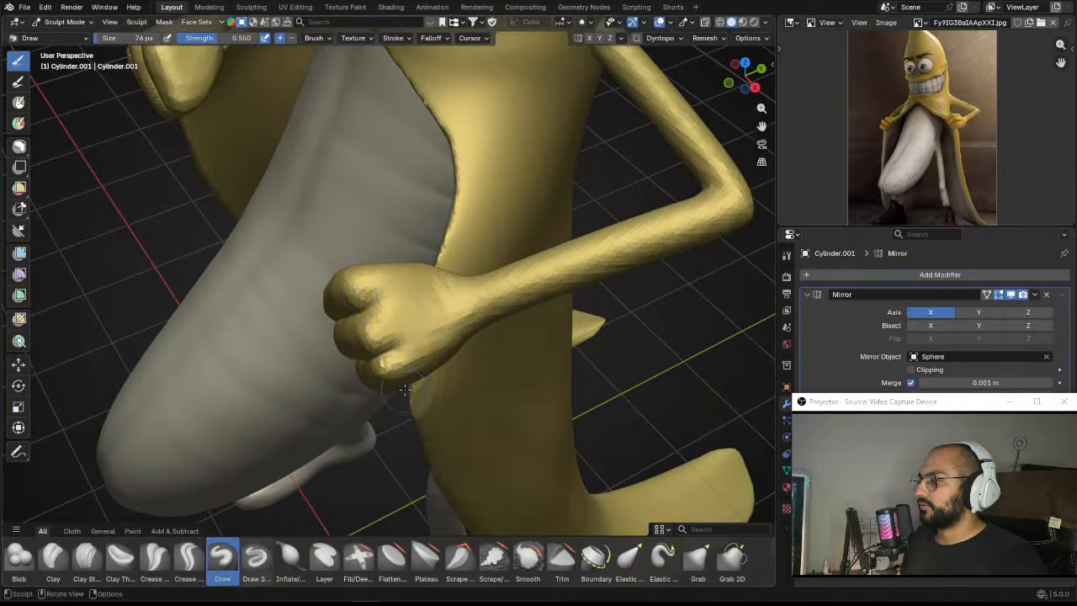
mouse_move(413, 200)
middle_down()
mouse_move(486, 218)
mouse_move(483, 300)
middle_up()
key(g)
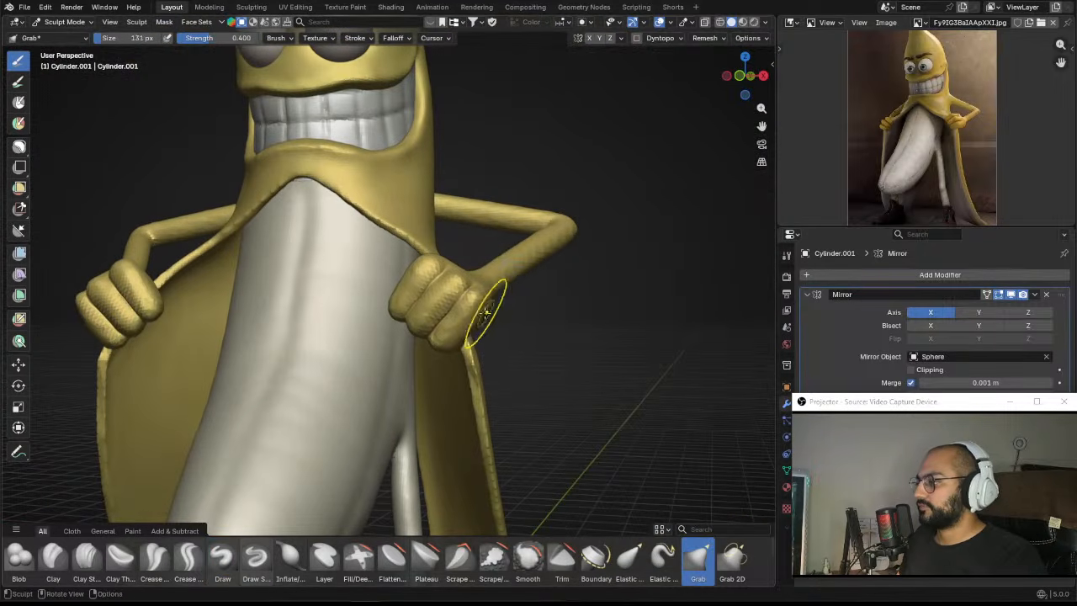
key(f)
click(457, 309)
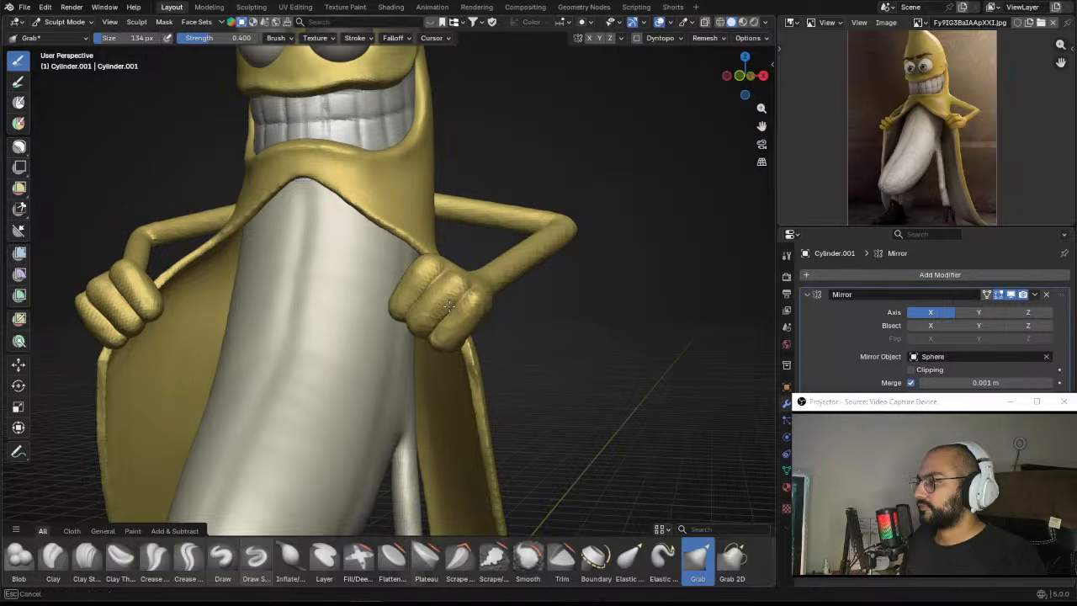
middle_drag(459, 289, 480, 283)
scroll(480, 282, down, 5)
Step: In Object Mode, apply the arms' Mirror modifier and join the arms to the peel mesh
key(ctrl+Tab)
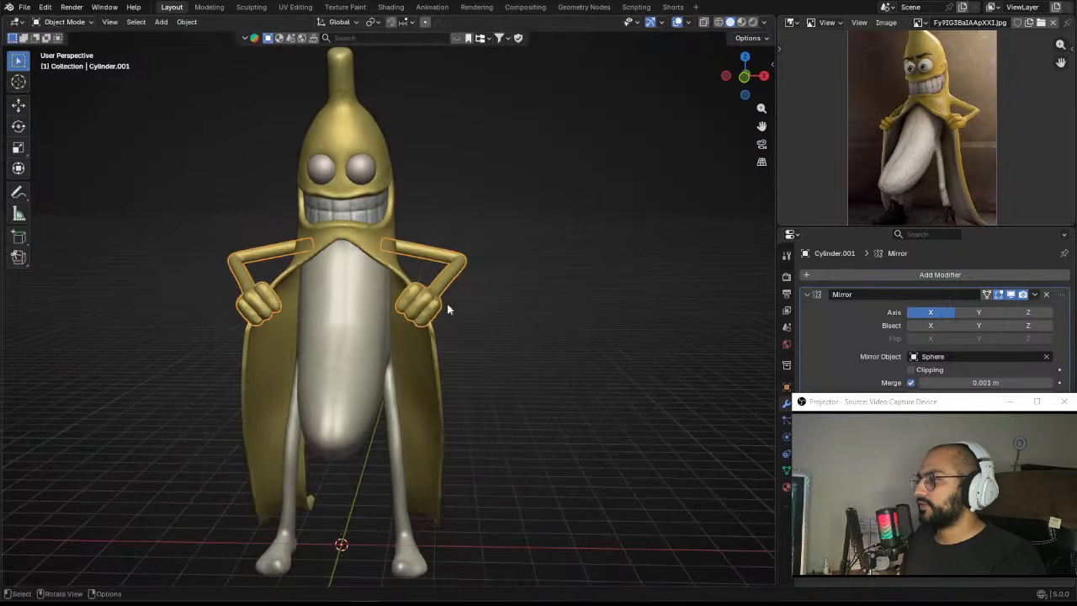
scroll(447, 304, up, 3)
middle_drag(541, 270, 484, 246)
click(444, 255)
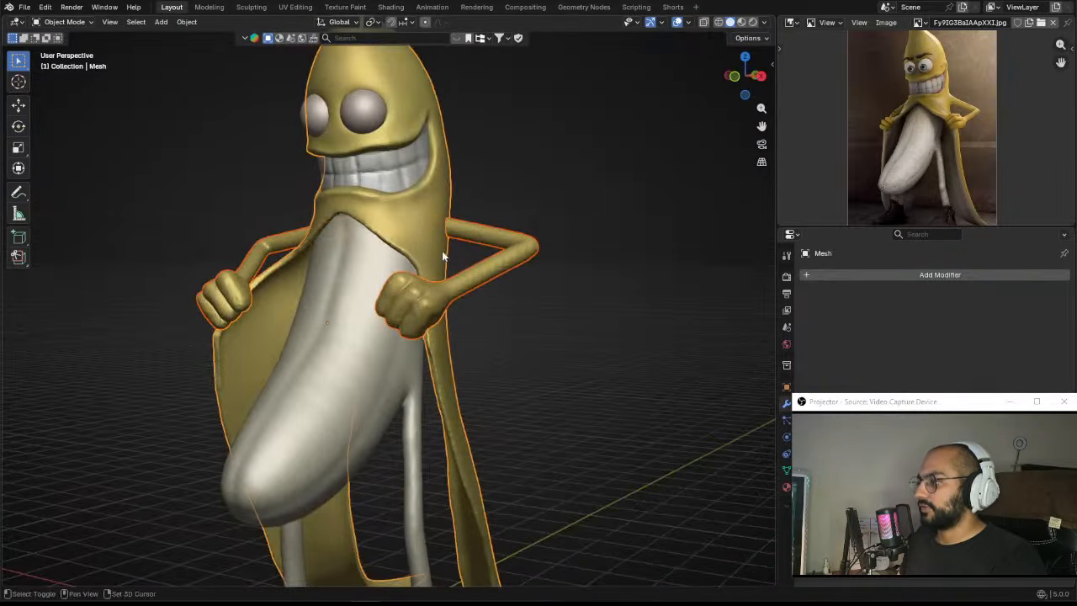
click(484, 276)
shift+click(436, 259)
click(488, 275)
key(ctrl+a)
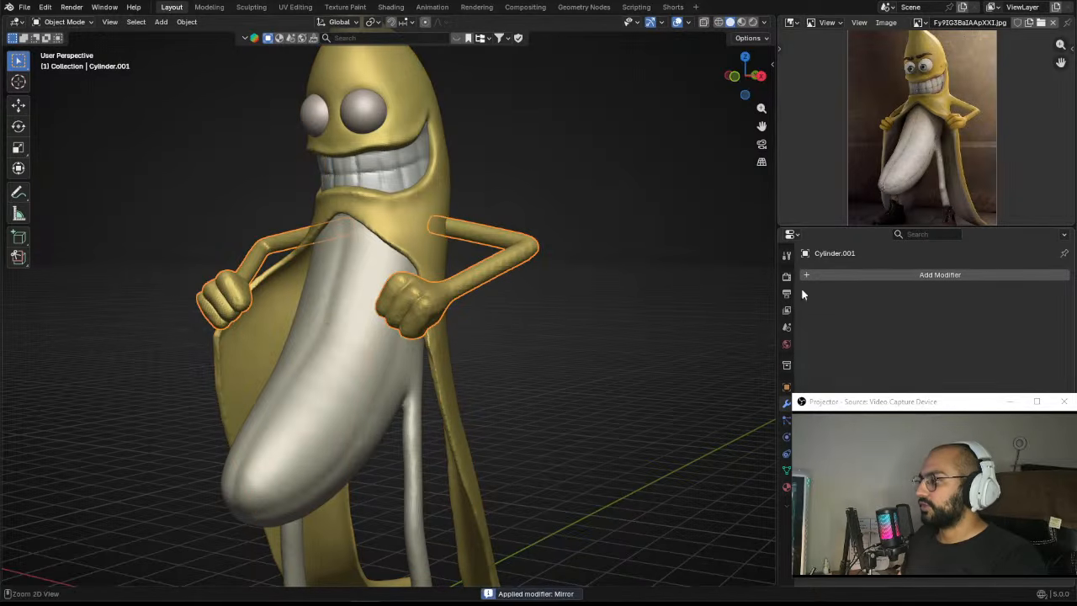
shift+click(422, 250)
key(ctrl+j)
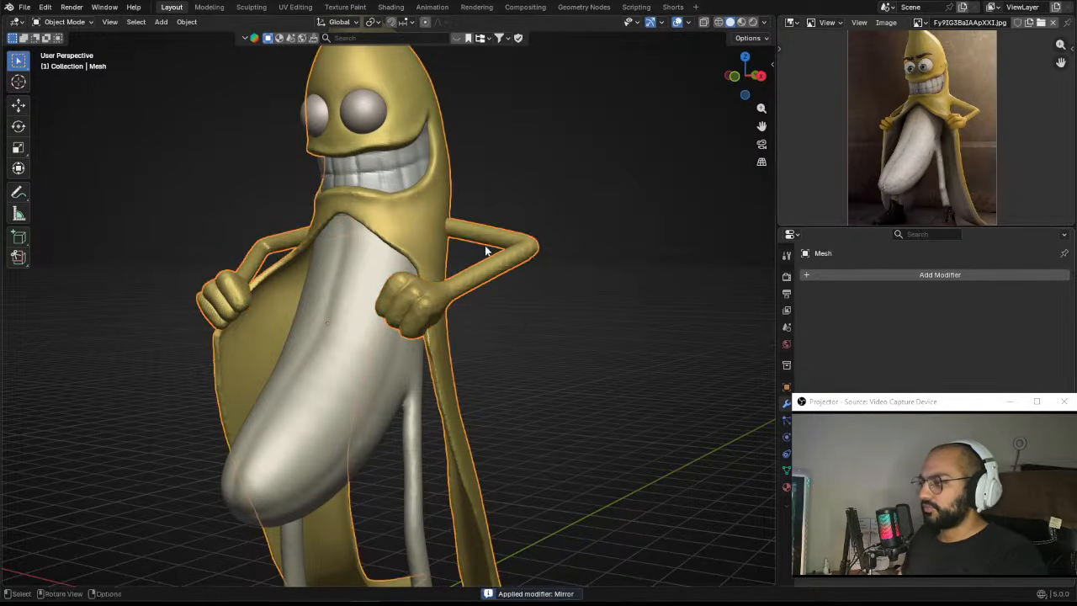
middle_drag(530, 262, 445, 236)
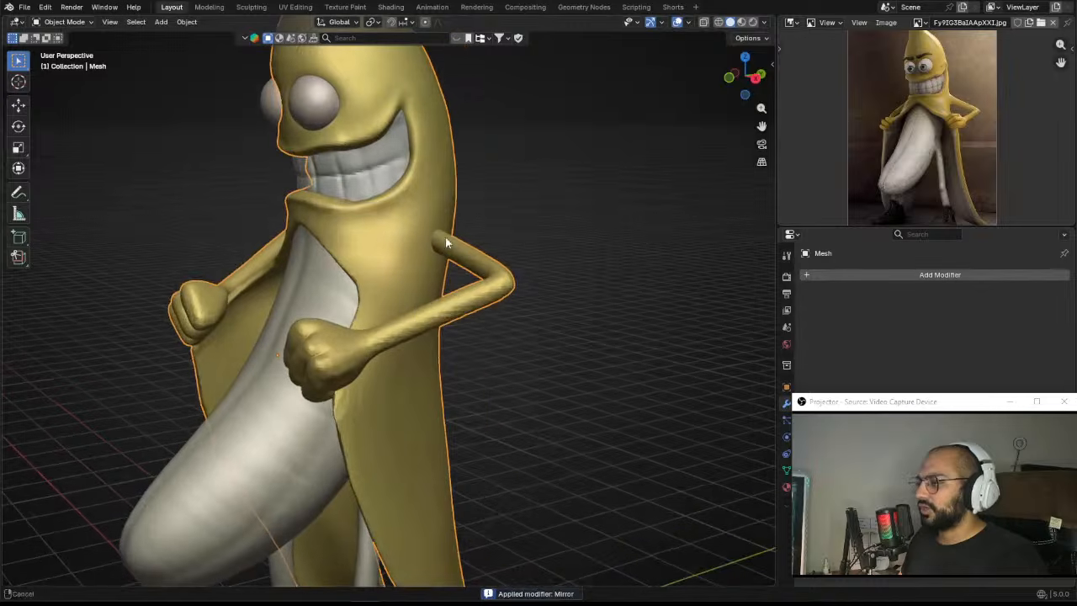
Step: Return to Sculpt Mode on the joined peel and arms and try a voxel remesh at the existing voxel size
key(ctrl+Tab)
click(462, 300)
key(ctrl+r)
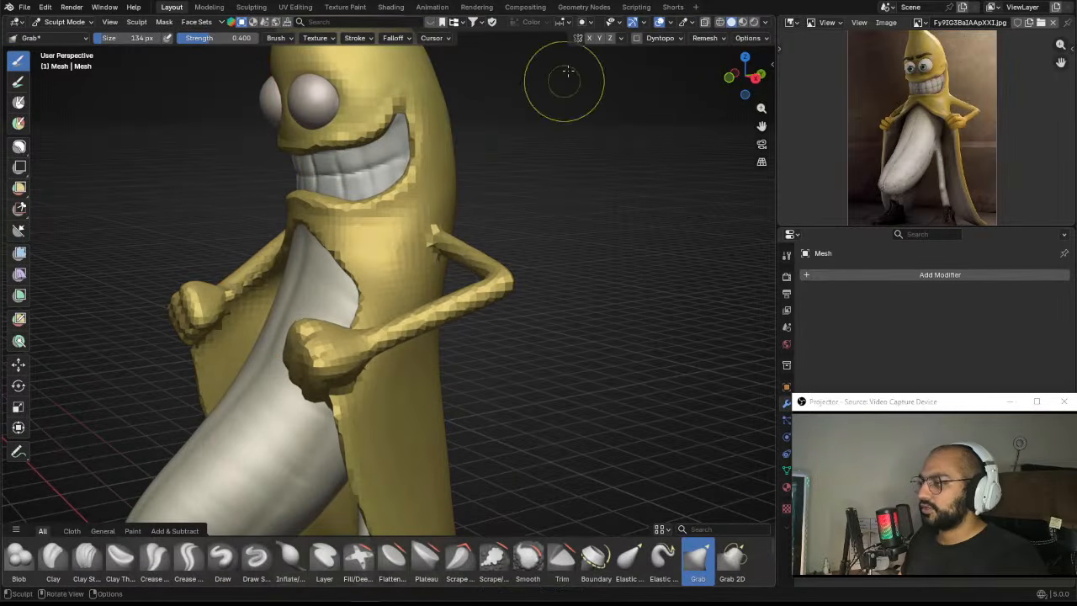
key(ctrl+z)
Step: Set a finer voxel size of about 0.0418 m and remesh the joined peel and arms
key(r)
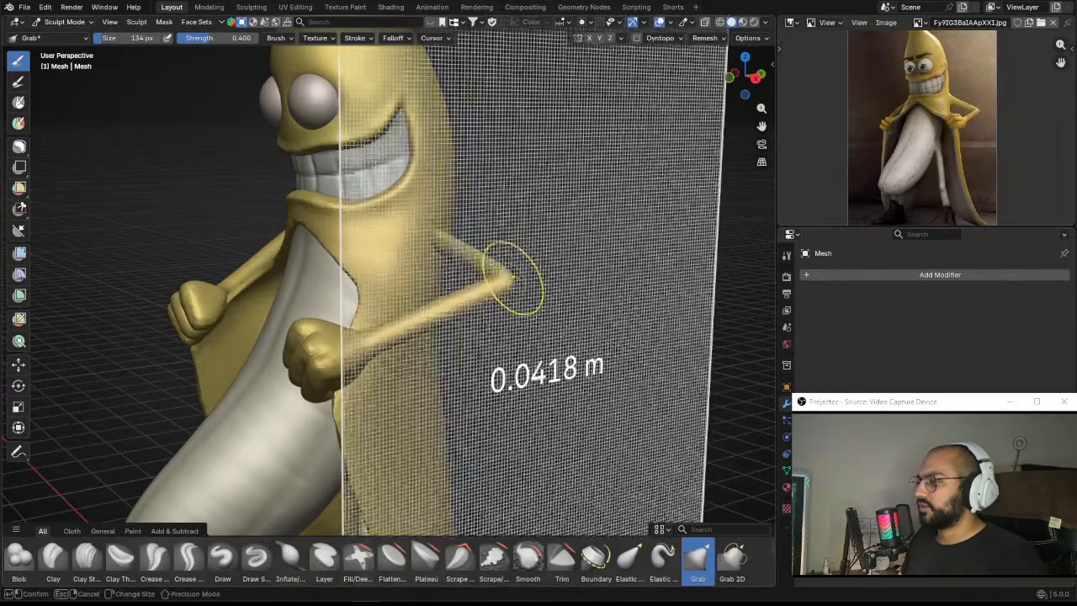
click(511, 271)
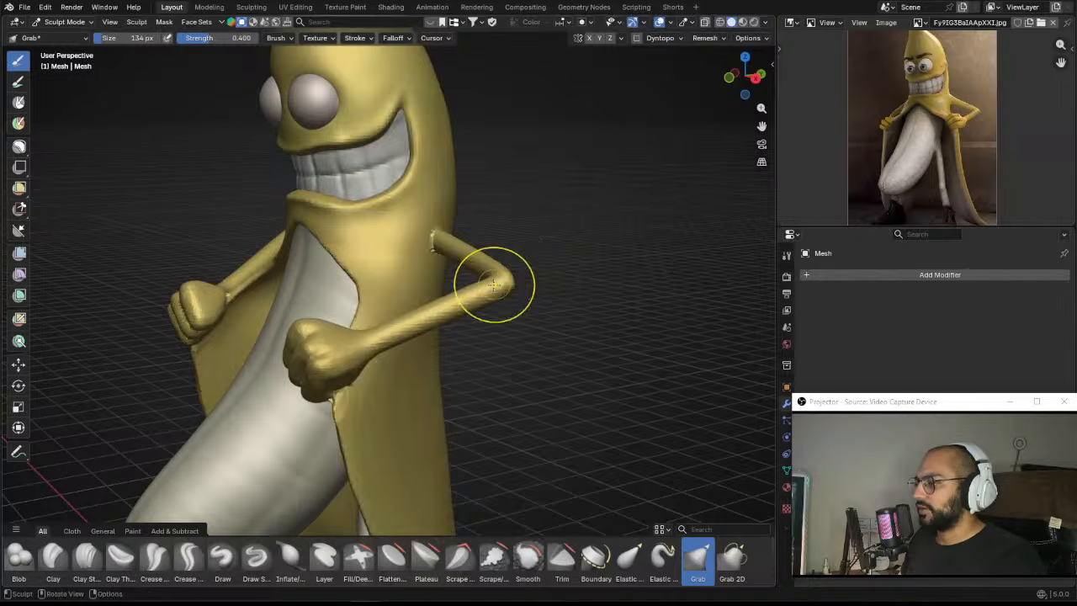
middle_drag(496, 292, 546, 284)
scroll(513, 277, up, 2)
Step: Reduce the voxel size to about 0.0335 m and remesh the joined peel and arms again
middle_drag(464, 251, 406, 297)
scroll(507, 253, down, 2)
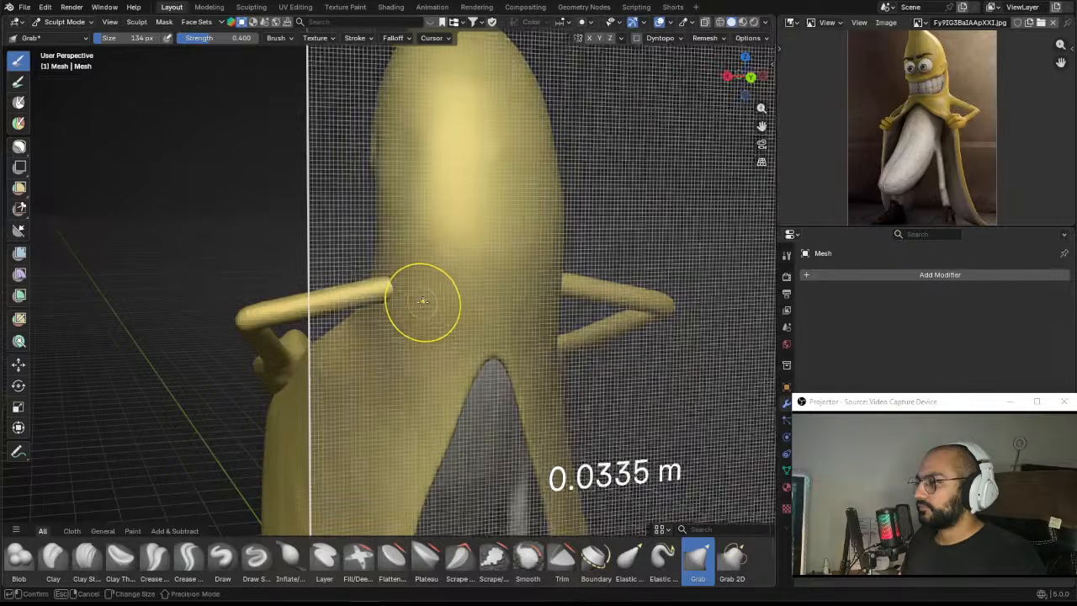
click(423, 299)
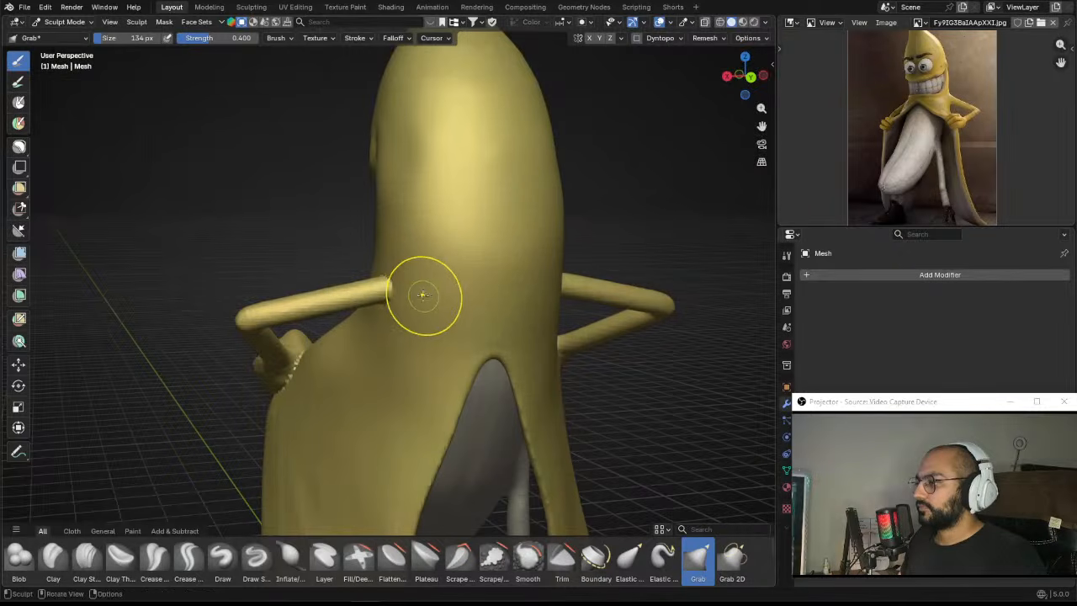
Step: Coarsen the voxel size to about 0.0446 m and remesh the joined peel and arms
middle_drag(386, 326, 558, 316)
scroll(503, 286, up, 2)
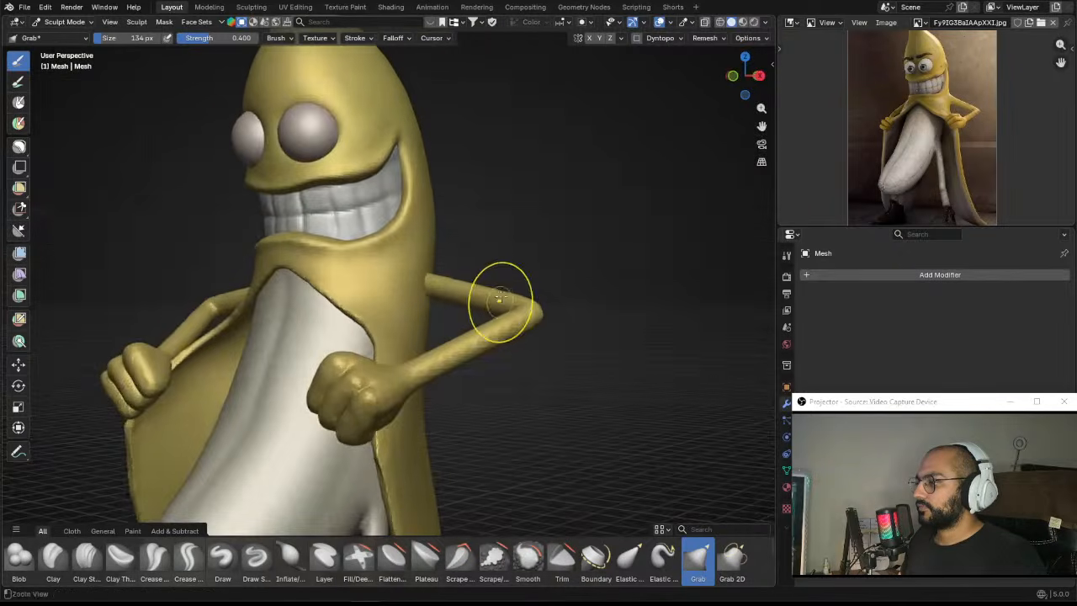
key(f)
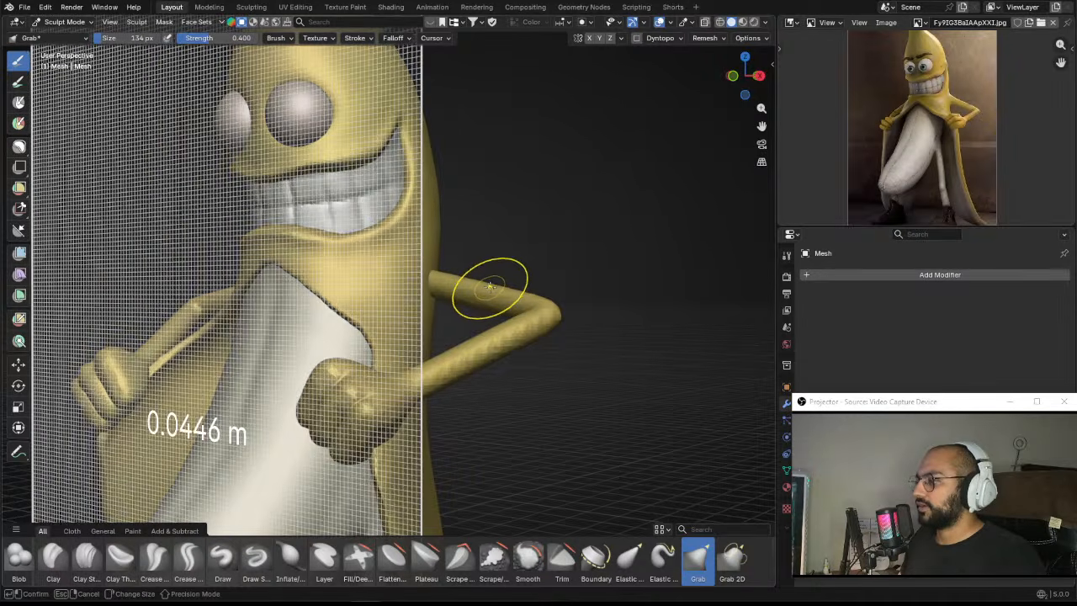
click(422, 299)
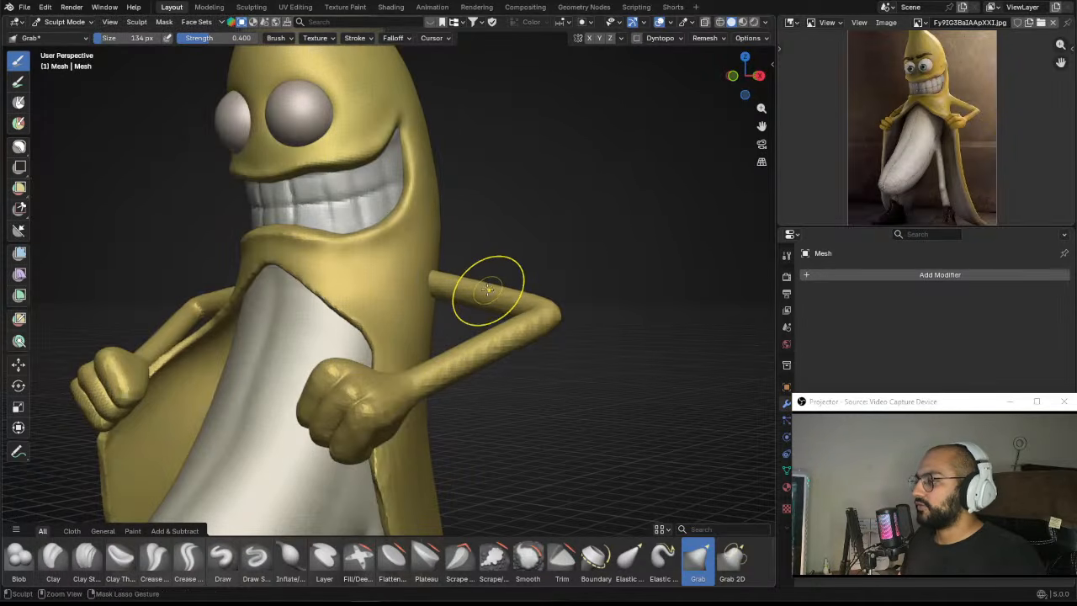
mouse_move(487, 289)
middle_down()
mouse_move(491, 271)
mouse_move(480, 283)
middle_up()
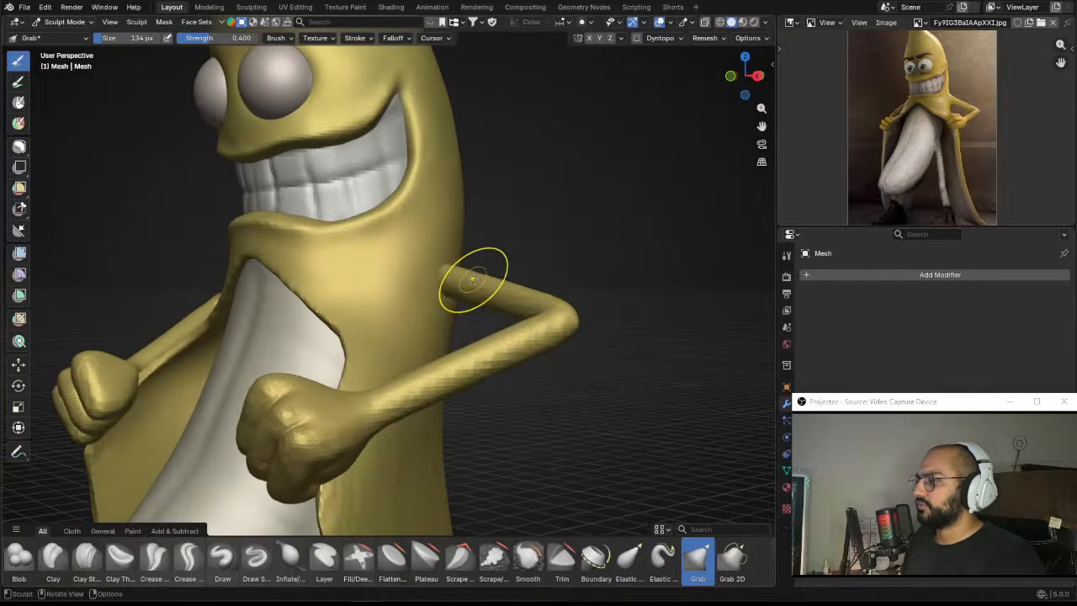
key(f)
click(476, 281)
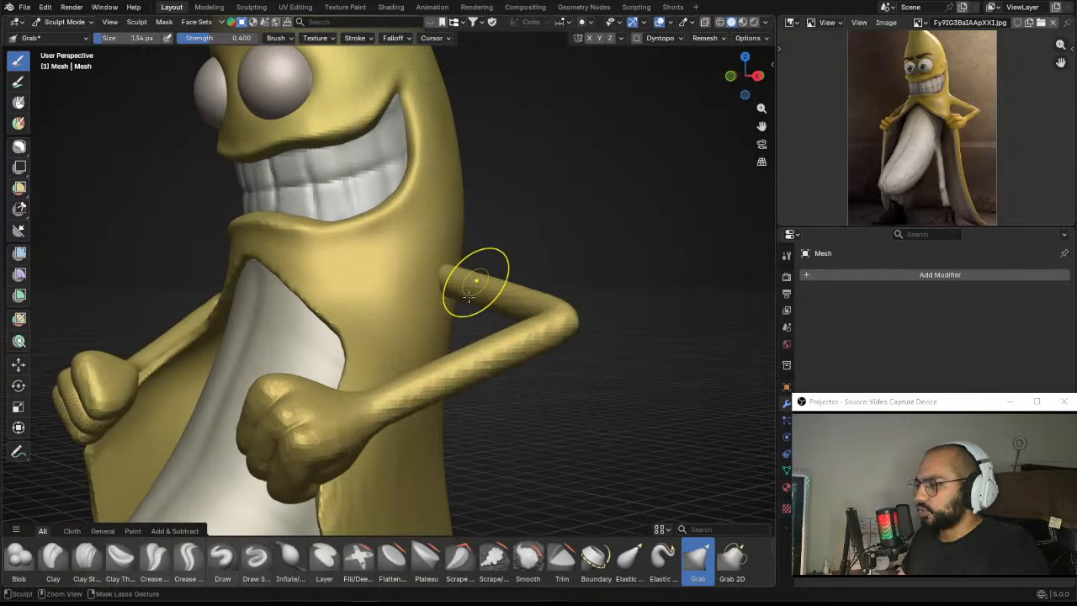
Step: Build up the upper back of one arm's joint with the peel using the Clay Strips brush at strength 0.500
mouse_move(476, 301)
middle_down()
mouse_move(512, 317)
mouse_move(464, 308)
middle_up()
scroll(464, 308, up, 5)
click(91, 557)
mouse_move(320, 354)
middle_down()
mouse_move(312, 361)
mouse_move(362, 311)
middle_up()
drag(438, 277, 391, 259)
key(ctrl+z)
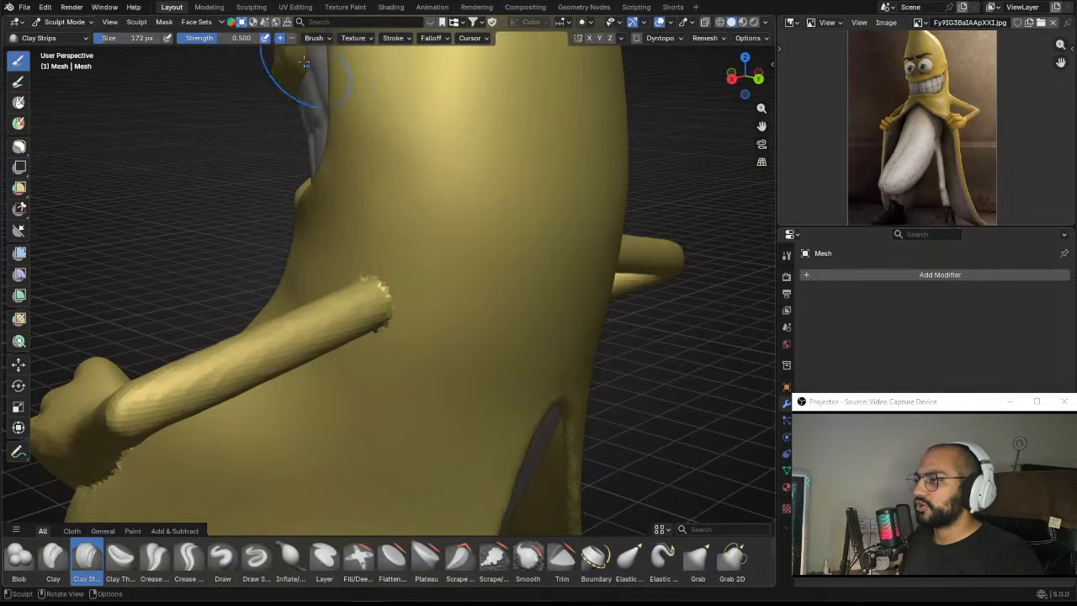
scroll(369, 238, up, 1)
key(f)
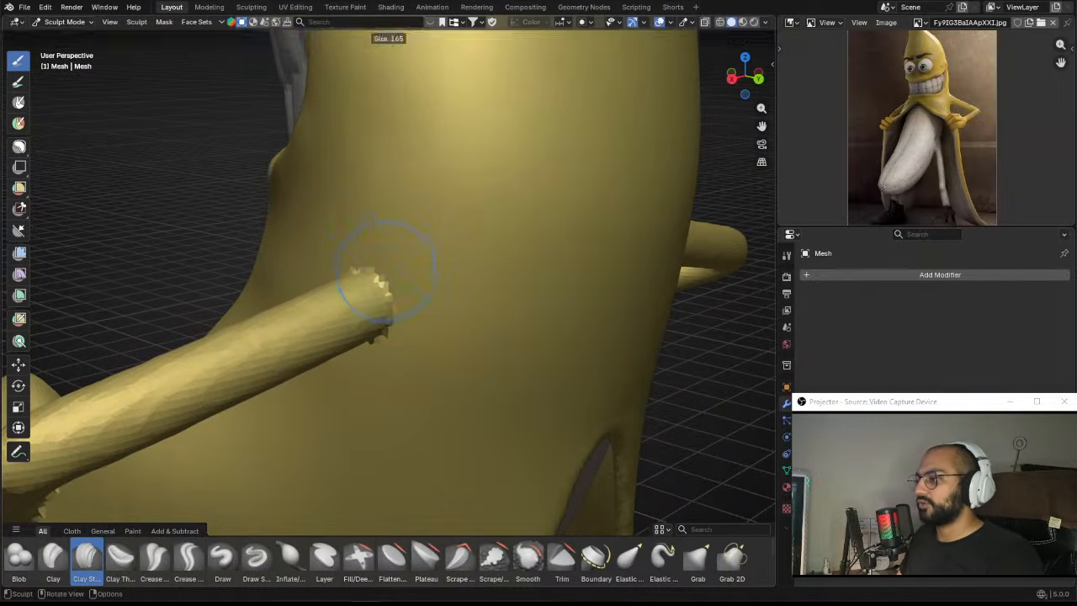
click(427, 269)
drag(389, 252, 414, 210)
key(f)
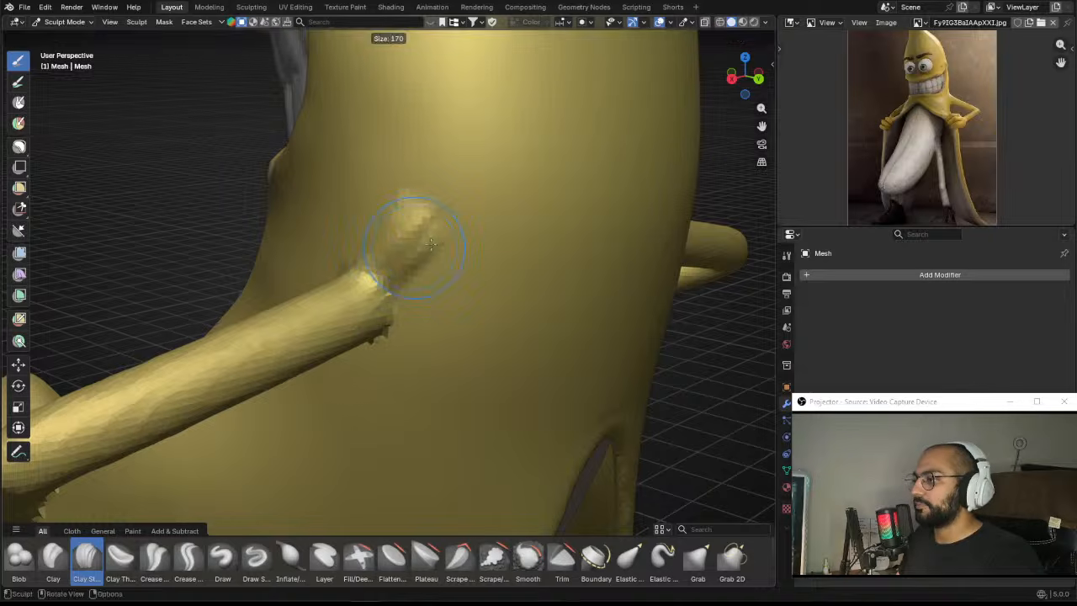
click(463, 250)
drag(454, 253, 385, 294)
Step: Fill the ragged gap along the underside and rear of the arm joint with Clay Strips strokes
middle_drag(403, 290, 408, 257)
drag(442, 271, 391, 226)
middle_drag(395, 269, 397, 228)
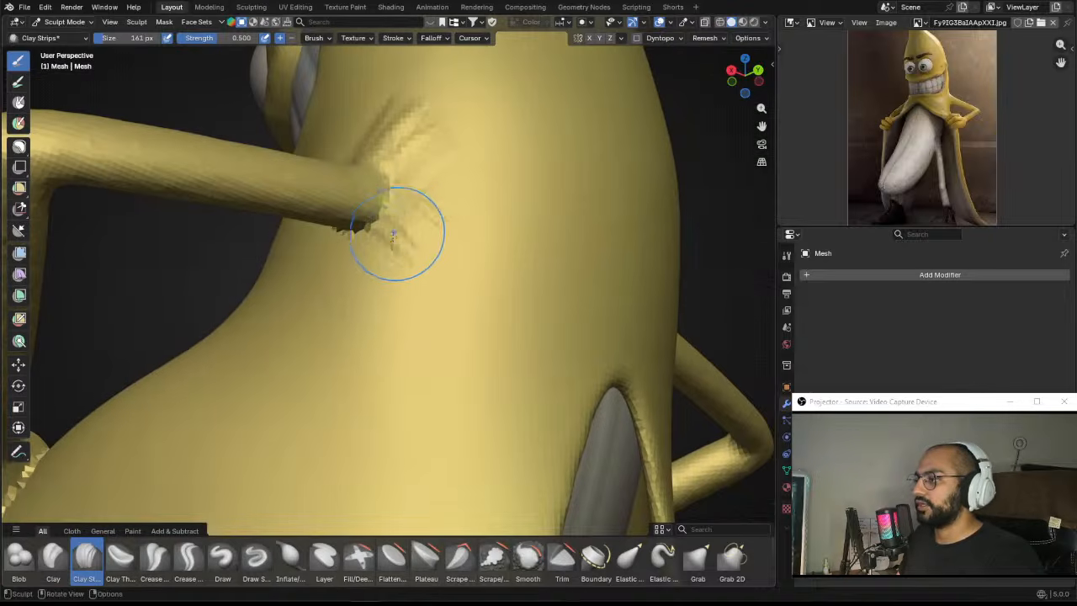
mouse_move(396, 228)
mouse_down()
mouse_move(370, 278)
mouse_move(385, 267)
mouse_move(374, 251)
mouse_move(419, 239)
mouse_up()
key(f)
click(429, 240)
middle_drag(412, 219, 414, 261)
mouse_move(403, 261)
mouse_down()
mouse_move(391, 245)
mouse_move(420, 252)
mouse_move(416, 194)
mouse_move(429, 252)
mouse_up()
middle_drag(429, 252, 506, 269)
scroll(476, 236, down, 2)
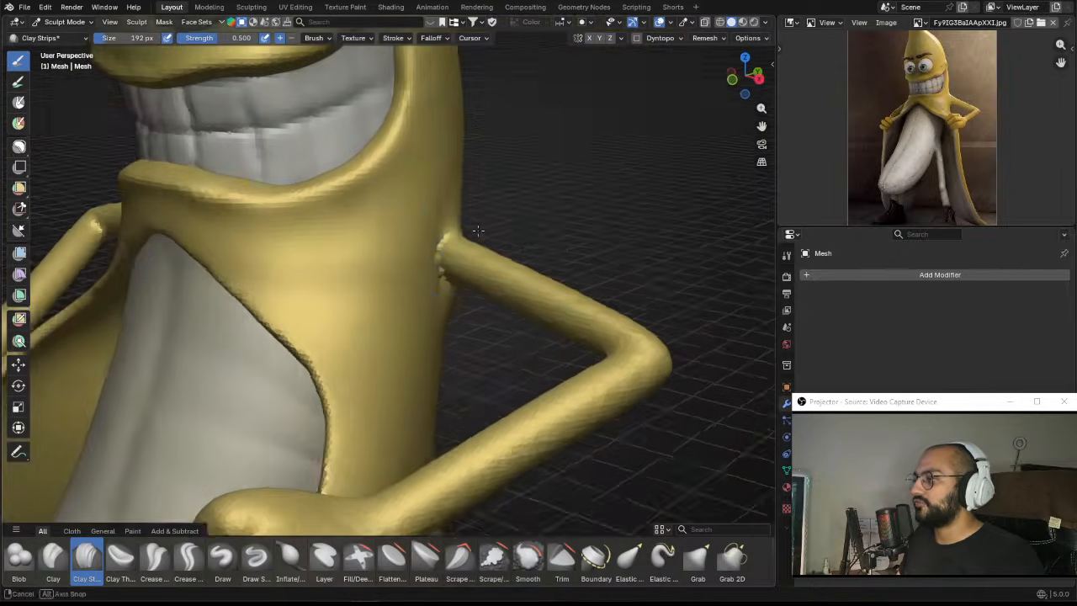
Step: Blend the front of the same shoulder joint into the peel with Clay Strips strokes
middle_drag(426, 219, 439, 213)
middle_drag(413, 258, 438, 252)
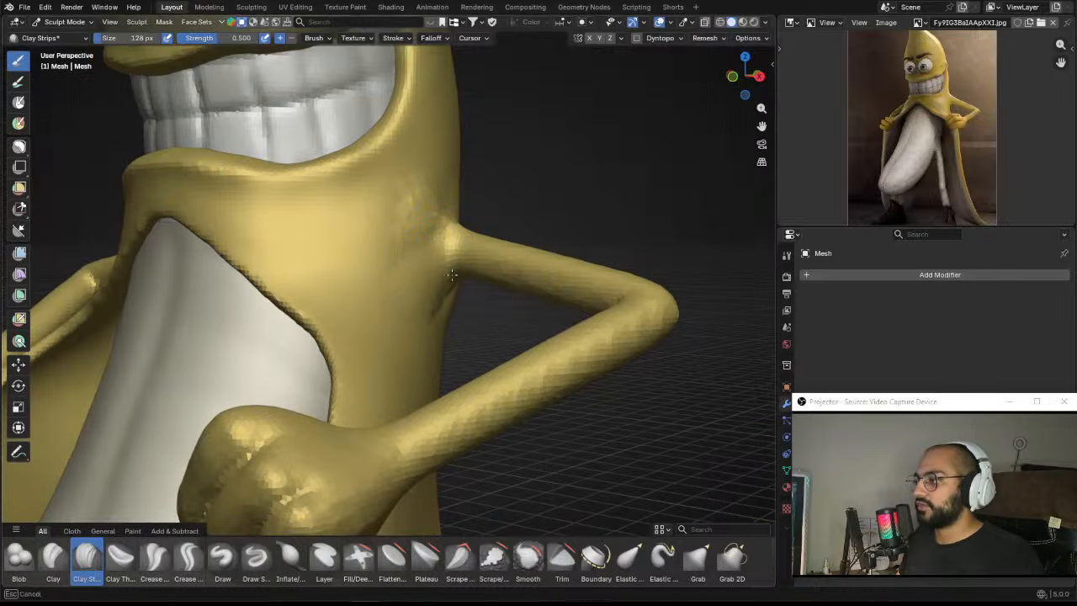
drag(425, 217, 441, 238)
middle_drag(440, 231, 389, 231)
mouse_move(414, 240)
mouse_down()
mouse_move(425, 202)
mouse_move(446, 195)
mouse_move(415, 230)
mouse_up()
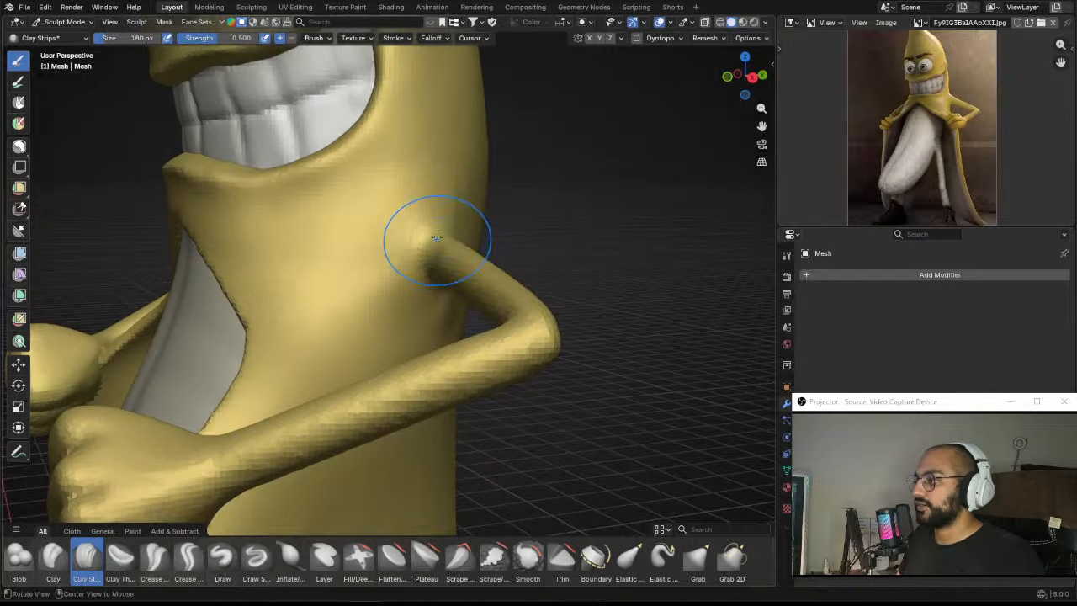
Step: Set the Symmetrize direction to +X to -X and symmetrize the peel and arms mesh
middle_drag(437, 238, 457, 309)
scroll(457, 309, down, 3)
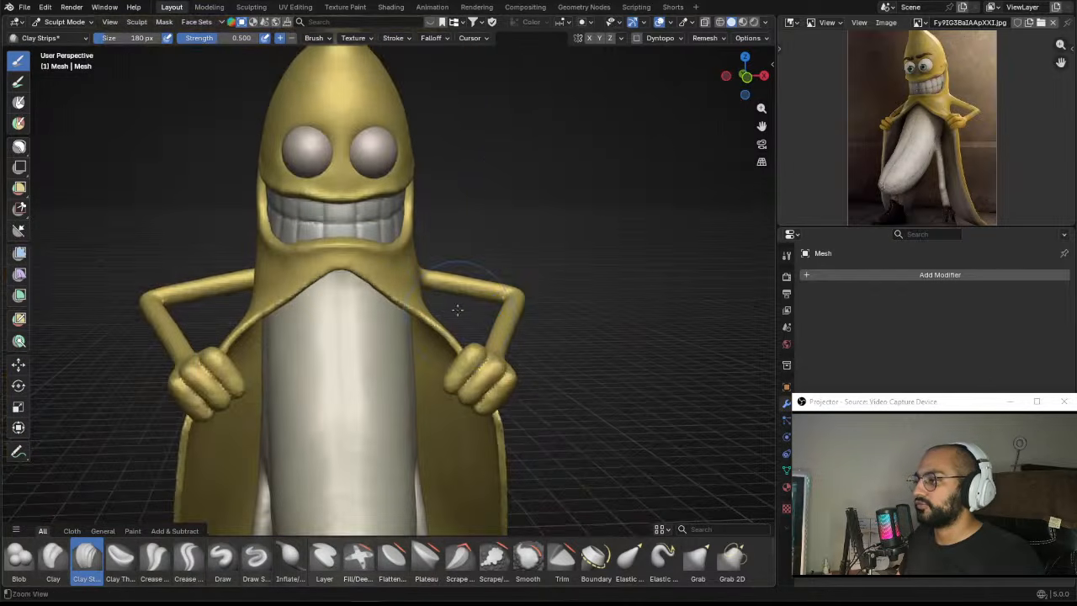
ctrl+middle_drag(509, 185, 480, 280)
shift+middle_drag(559, 212, 565, 155)
click(620, 38)
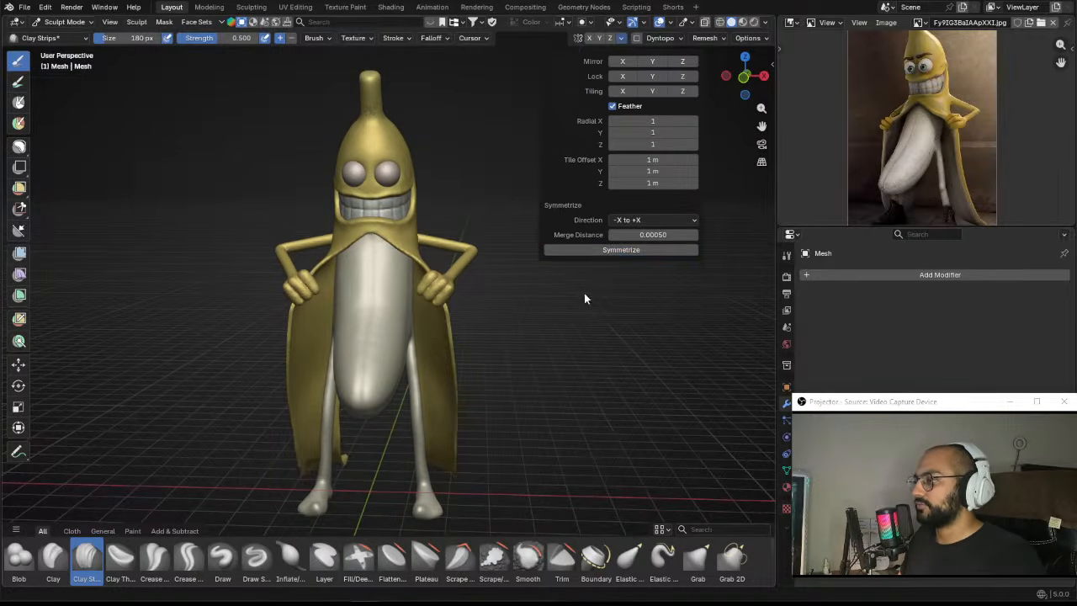
click(621, 39)
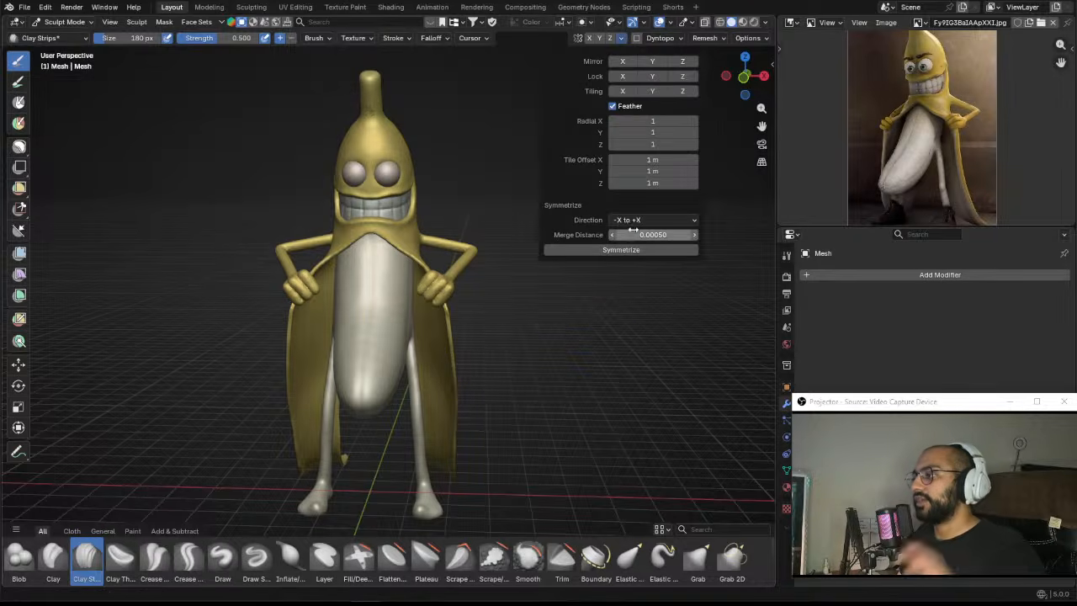
click(652, 219)
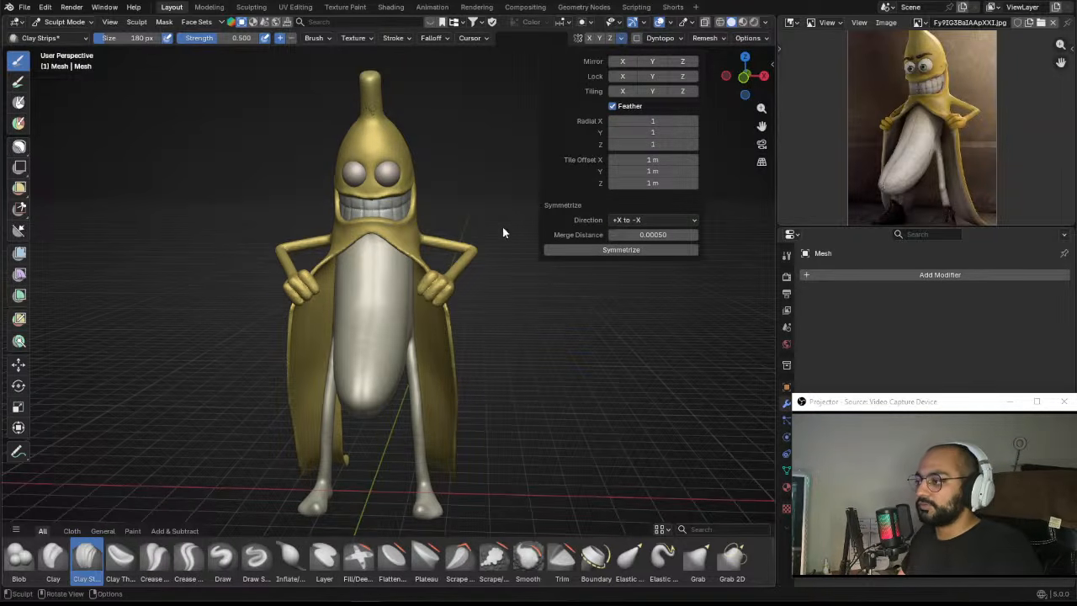
Step: Thicken the armpit area where the arm meets the peel using the Inflate/Deflate brush at about 313 px
ctrl+alt+drag(550, 334, 547, 253)
alt+drag(547, 253, 509, 337)
alt+drag(510, 336, 454, 261)
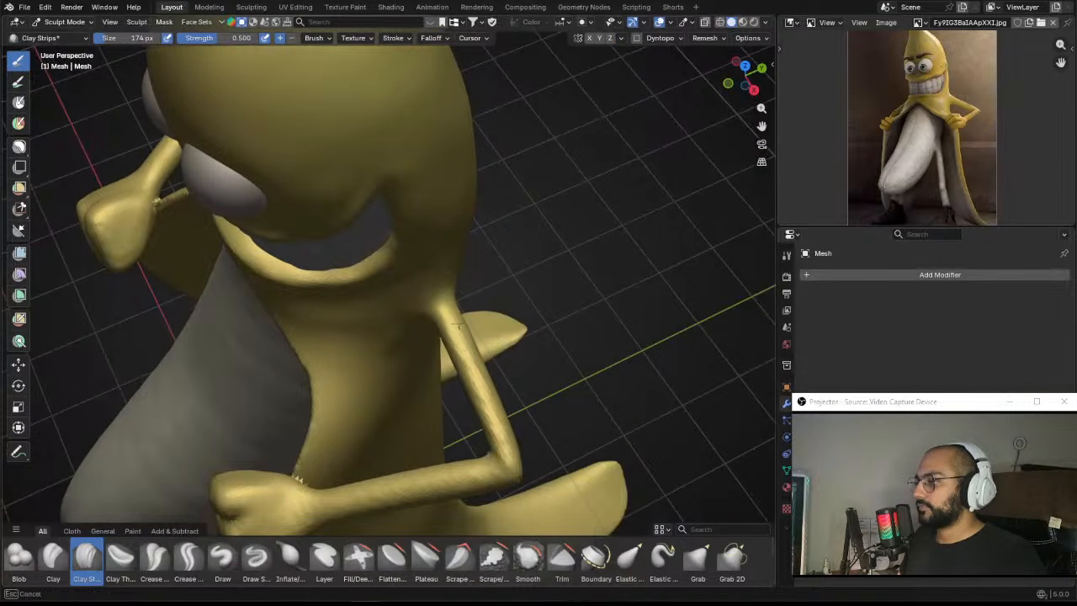
alt+drag(461, 311, 496, 247)
key(i)
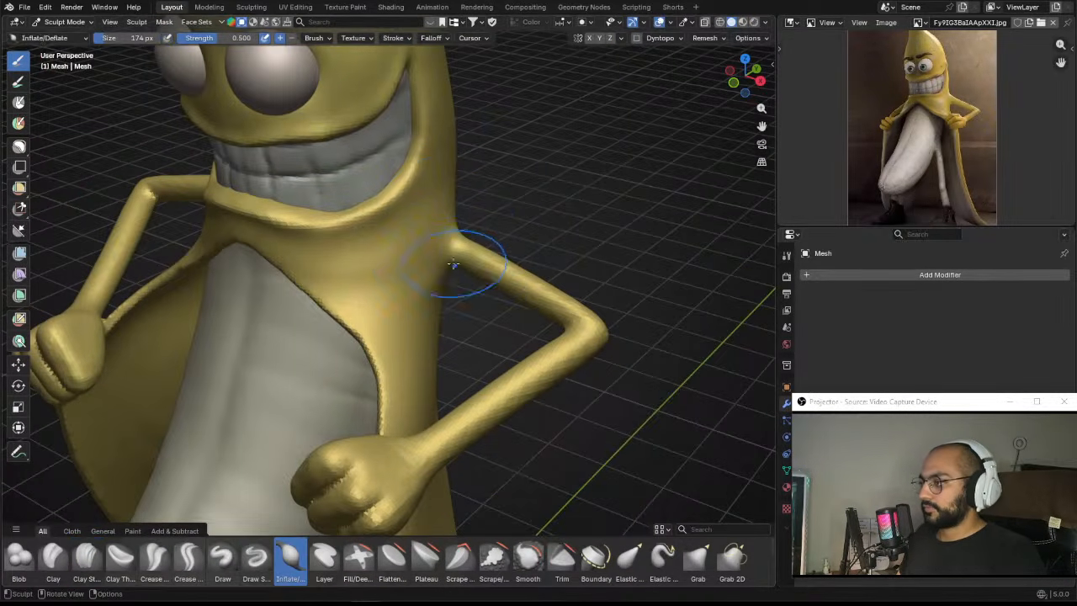
key(f)
click(452, 237)
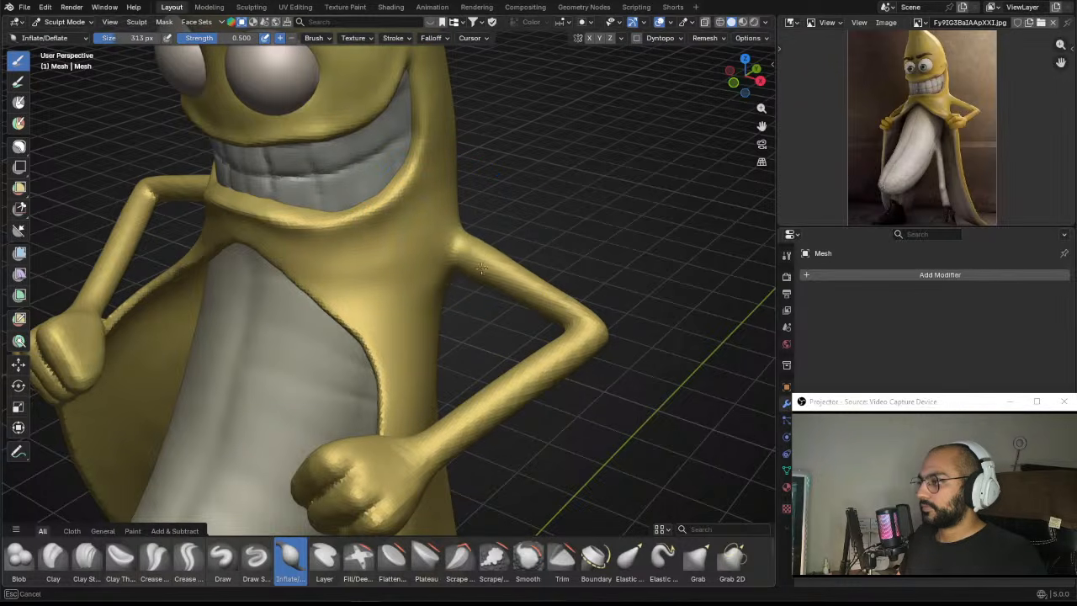
alt+drag(453, 237, 445, 265)
Step: Reshape the armpit and shoulder contour from behind and in front with the Grab brush at strength 0.400
mouse_move(458, 249)
middle_down()
mouse_move(510, 252)
mouse_move(304, 255)
middle_up()
key(g)
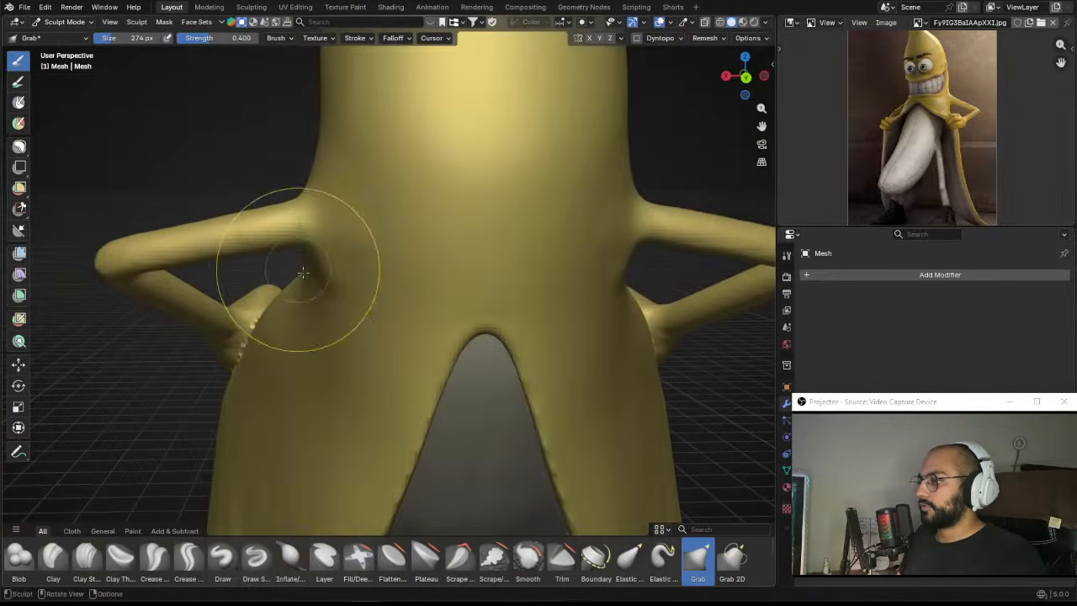
drag(326, 257, 308, 271)
middle_drag(338, 245, 296, 267)
mouse_move(301, 267)
mouse_down()
mouse_move(316, 250)
mouse_move(328, 275)
mouse_up()
middle_drag(339, 260, 488, 265)
alt+drag(479, 225, 519, 210)
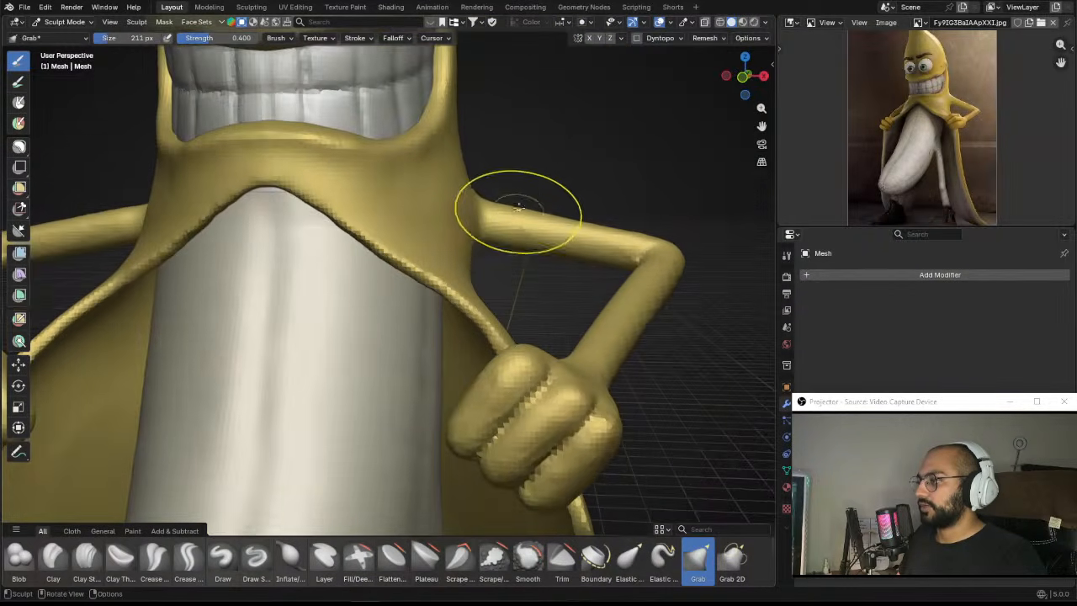
key(bracketleft)
Step: Symmetrize the reshaped peel and arms mesh from +X to -X and turn on X-axis mirroring
ctrl+alt+drag(479, 171, 470, 277)
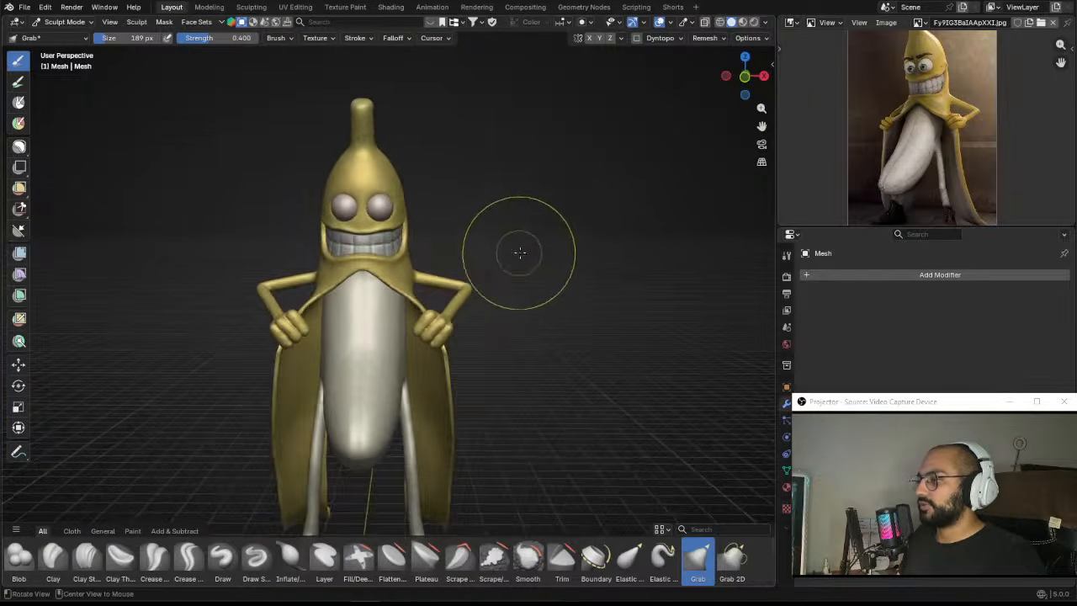
ctrl+alt+drag(511, 248, 595, 43)
click(621, 38)
click(577, 252)
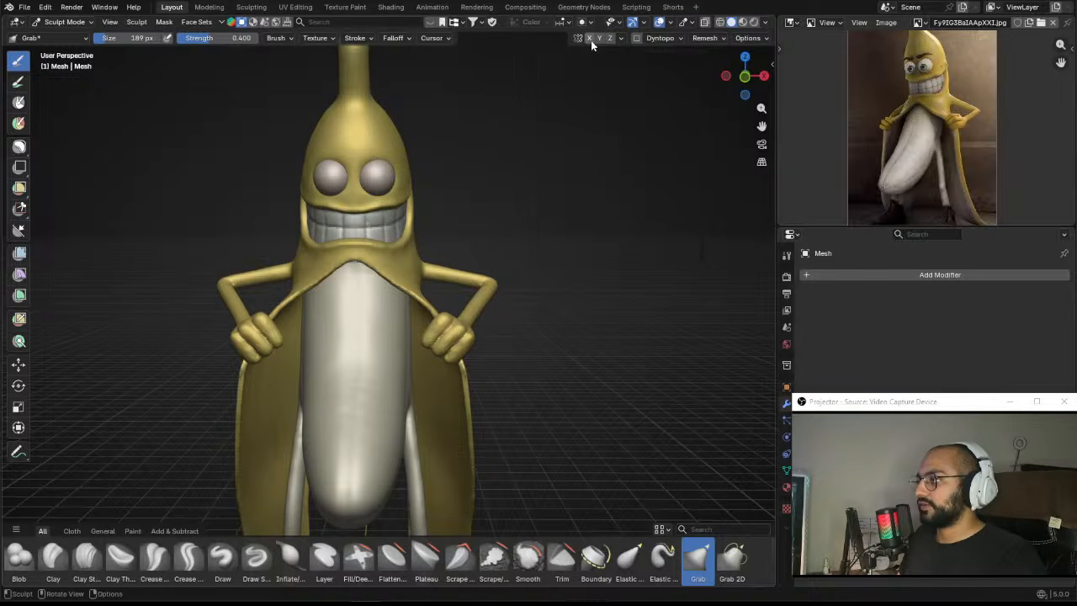
Step: Check the whole figure and switch to the Paint Blend brush for vertex painting
scroll(485, 249, down, 5)
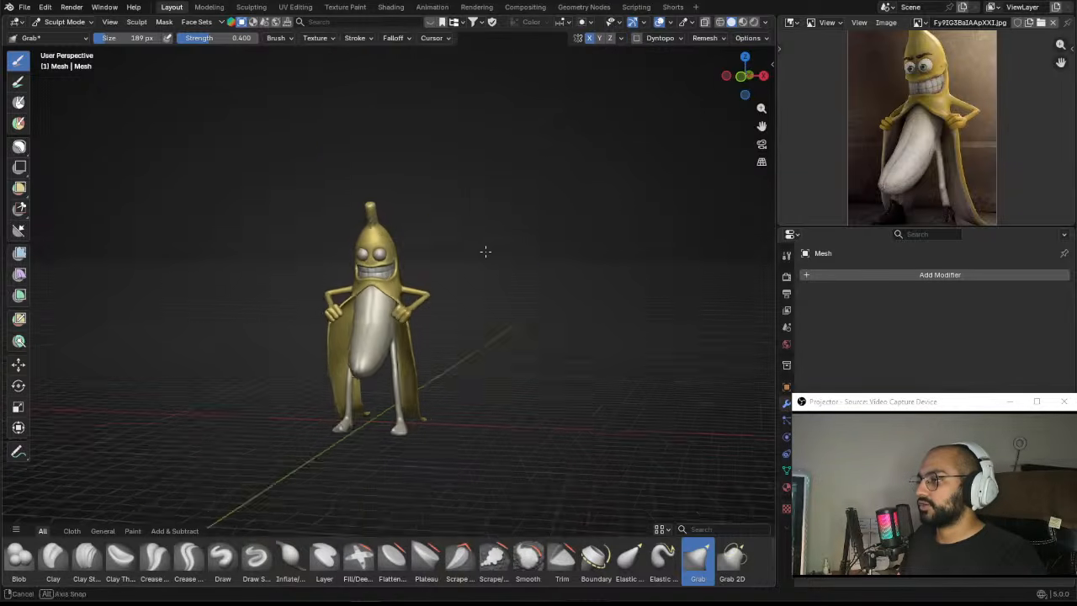
scroll(481, 260, up, 5)
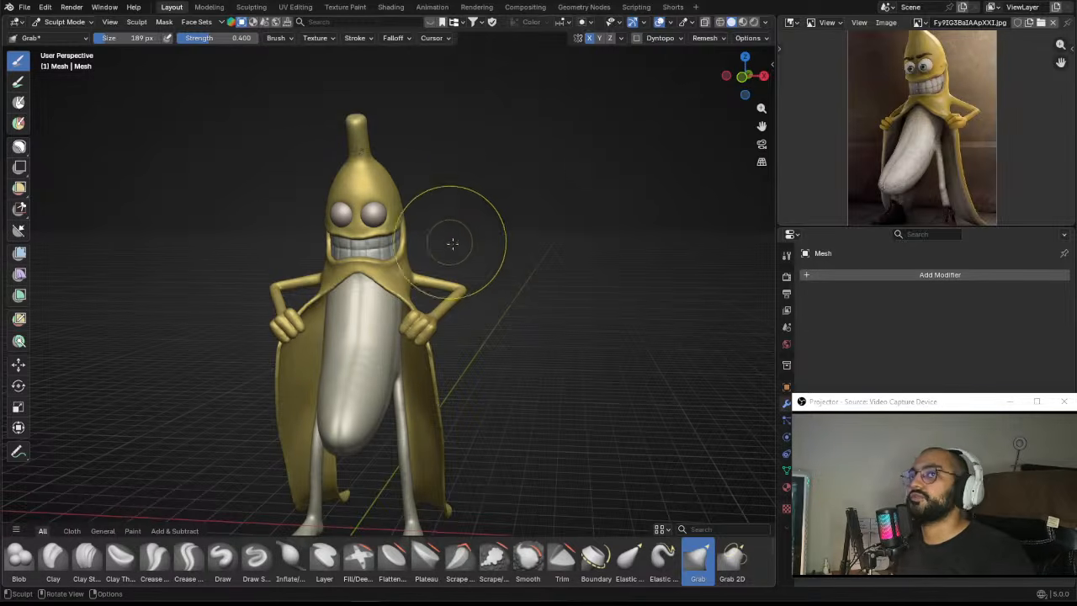
mouse_move(483, 297)
middle_down()
mouse_move(509, 237)
mouse_move(533, 264)
mouse_move(517, 240)
mouse_move(488, 300)
middle_up()
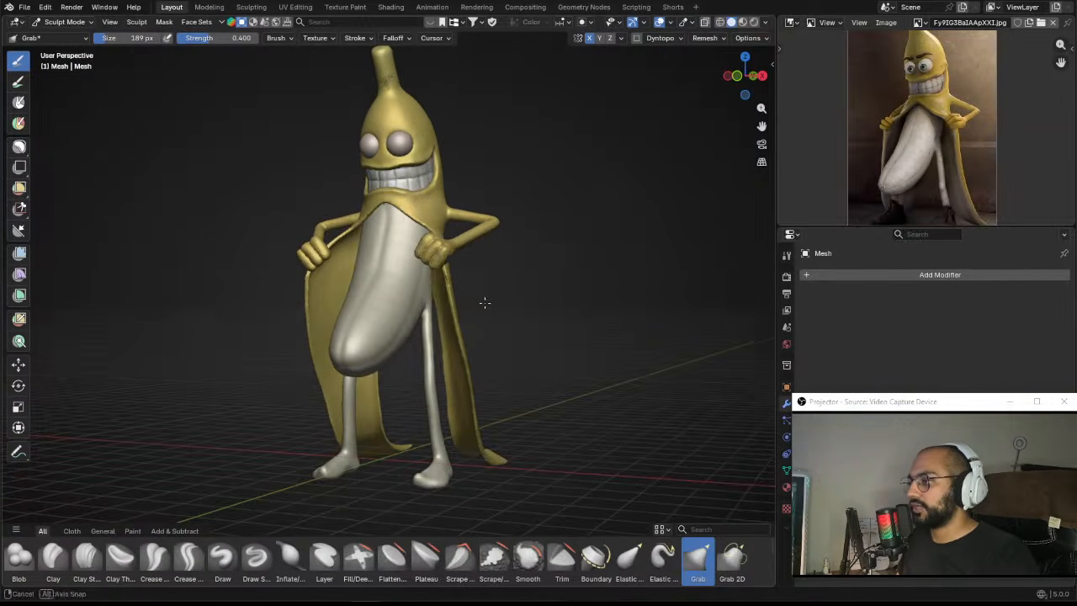
click(133, 531)
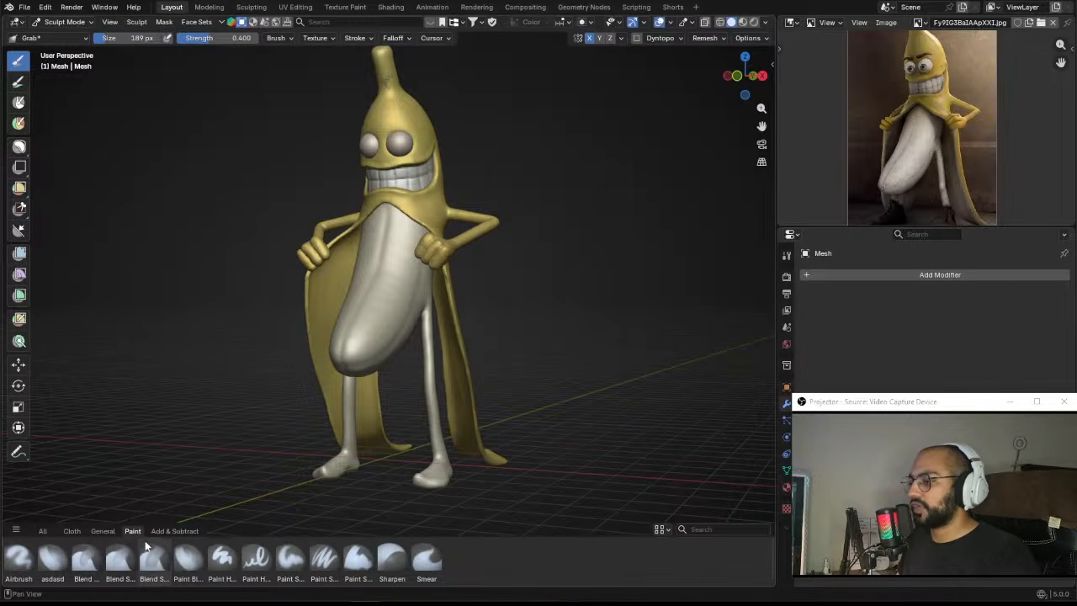
click(189, 557)
mouse_move(354, 362)
ctrl+middle_down()
mouse_move(350, 302)
mouse_move(490, 277)
ctrl+middle_up()
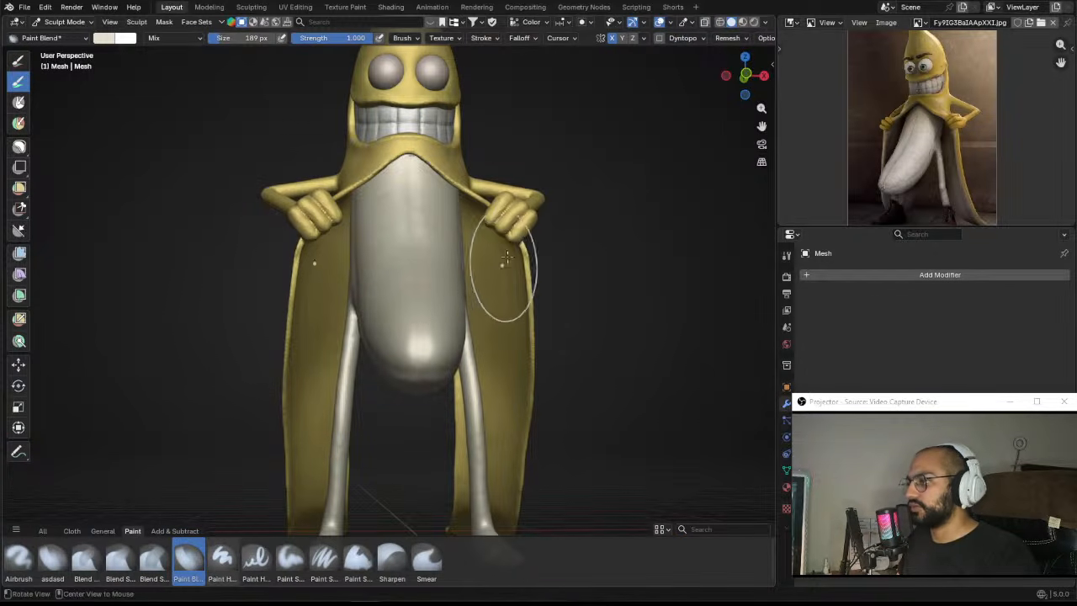
Step: Expand the Paint Blend brush's advanced settings and enable Front Faces Only
click(786, 254)
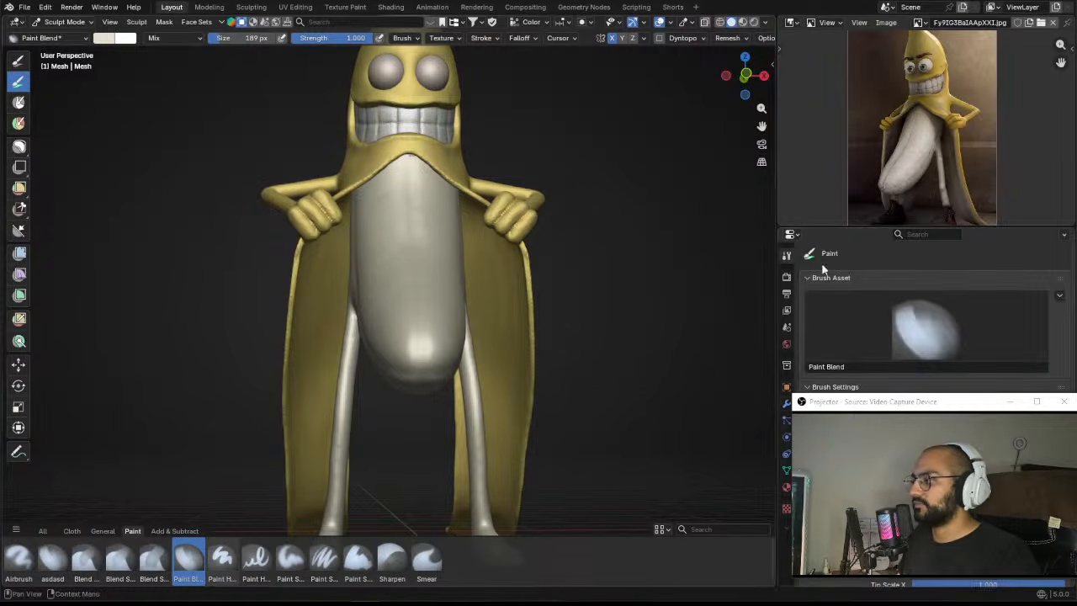
mouse_move(856, 406)
mouse_down()
mouse_move(799, 306)
mouse_move(584, 178)
mouse_move(546, 189)
mouse_up()
scroll(847, 352, down, 3)
scroll(848, 345, down, 1)
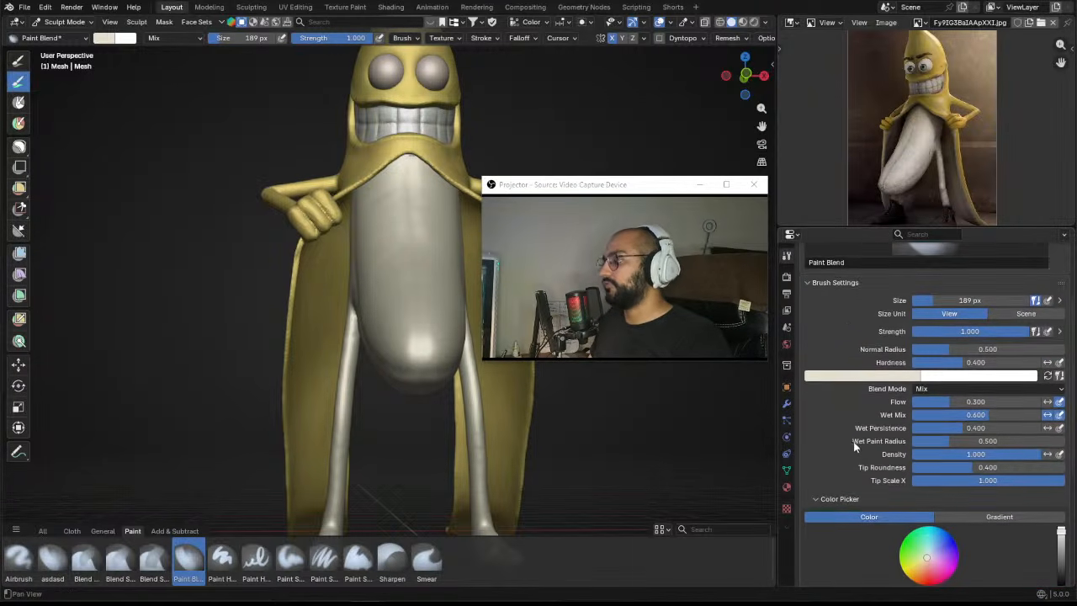
scroll(853, 441, down, 5)
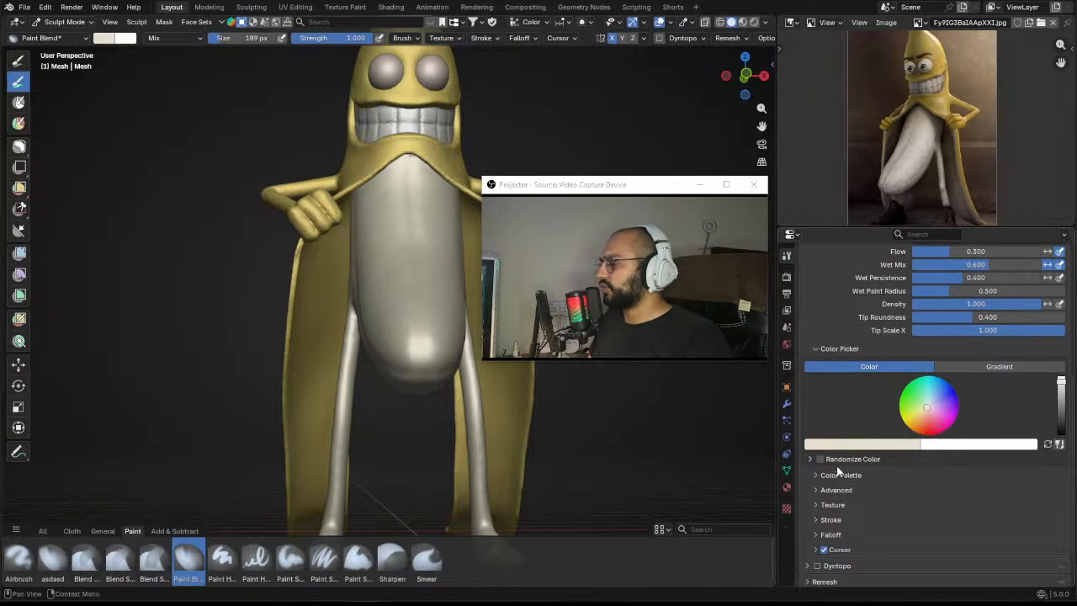
scroll(833, 446, up, 5)
scroll(831, 459, up, 3)
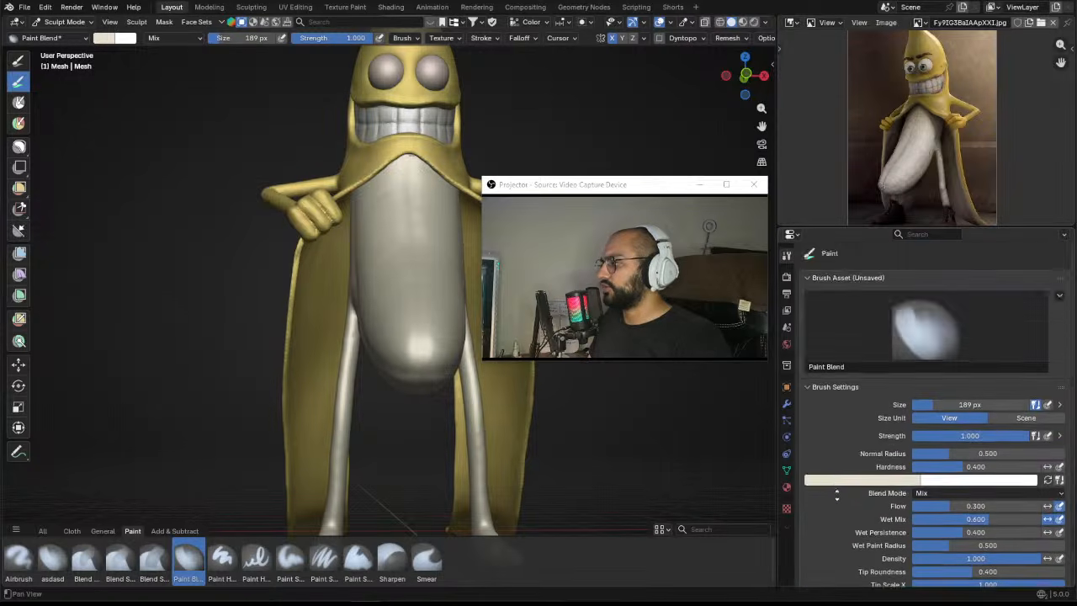
scroll(829, 403, down, 6)
scroll(834, 423, up, 4)
scroll(835, 423, down, 8)
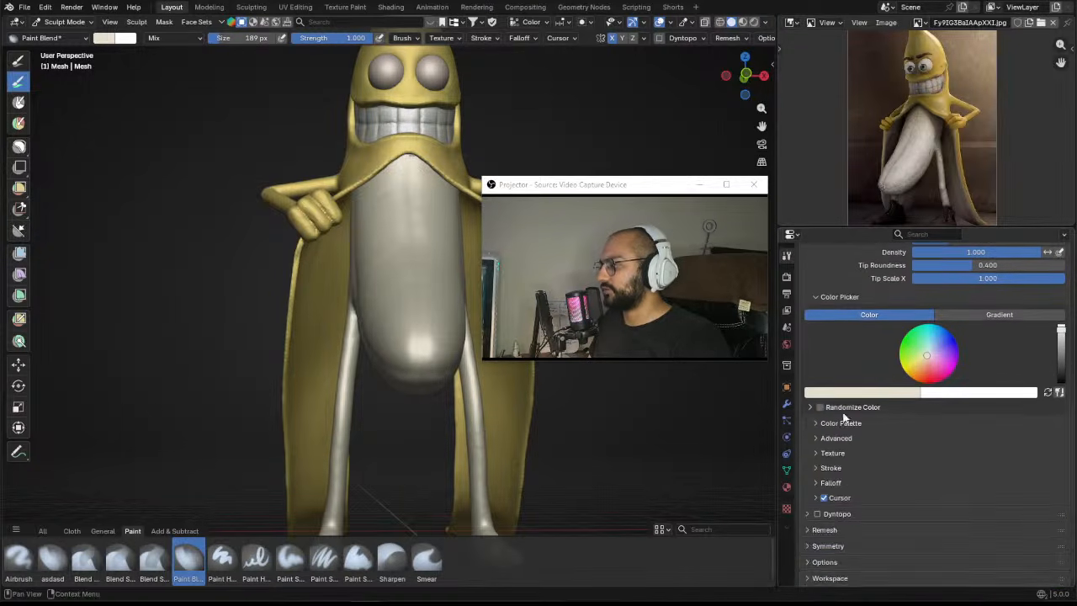
click(828, 440)
scroll(846, 457, down, 1)
scroll(846, 455, down, 2)
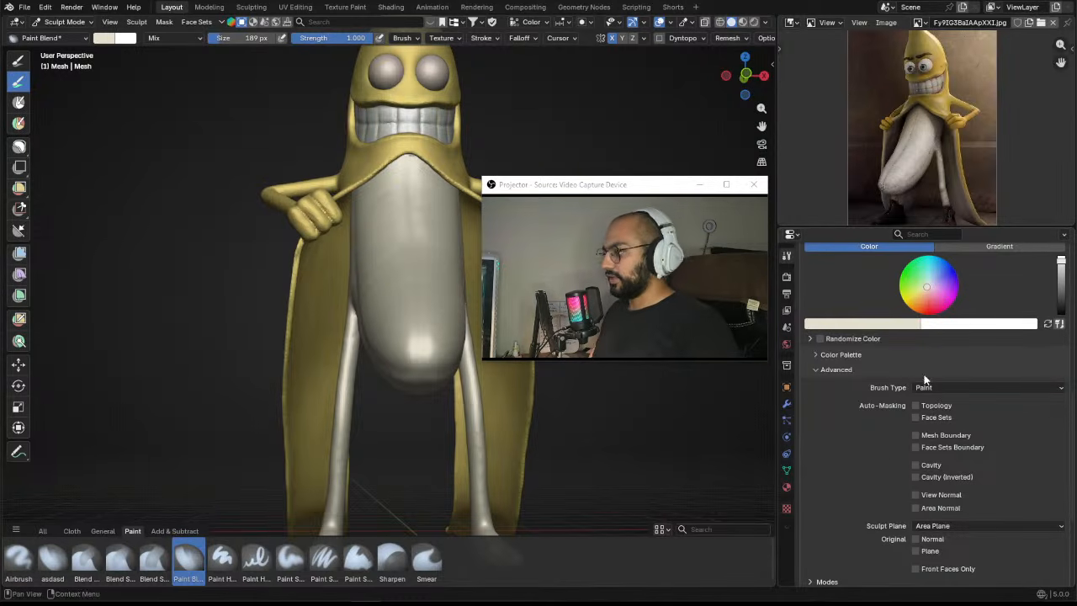
click(915, 569)
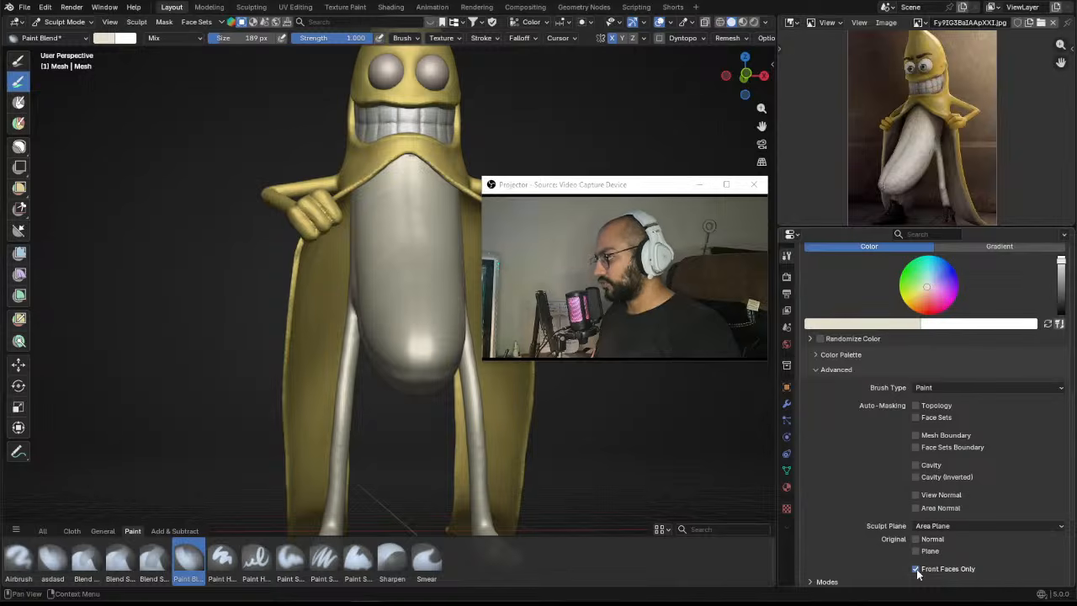
Step: Paint the upper inner faces of both peel flaps cream-white with Paint Blend, reducing the brush size to 76 px
drag(624, 196, 905, 353)
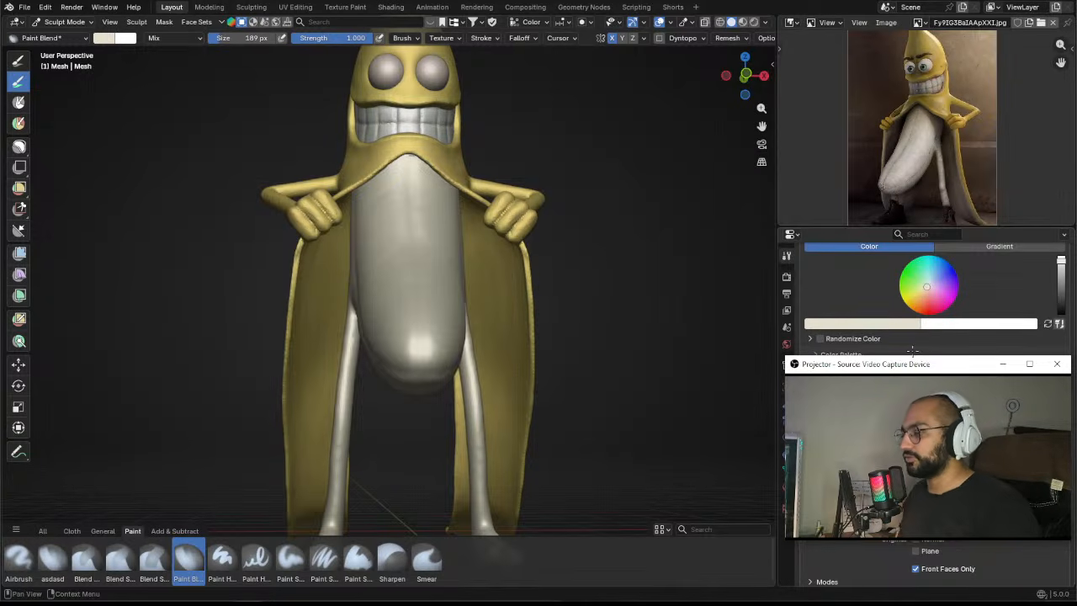
mouse_move(556, 295)
ctrl+alt+mouse_down()
mouse_move(438, 200)
mouse_move(482, 311)
mouse_move(485, 252)
ctrl+alt+mouse_up()
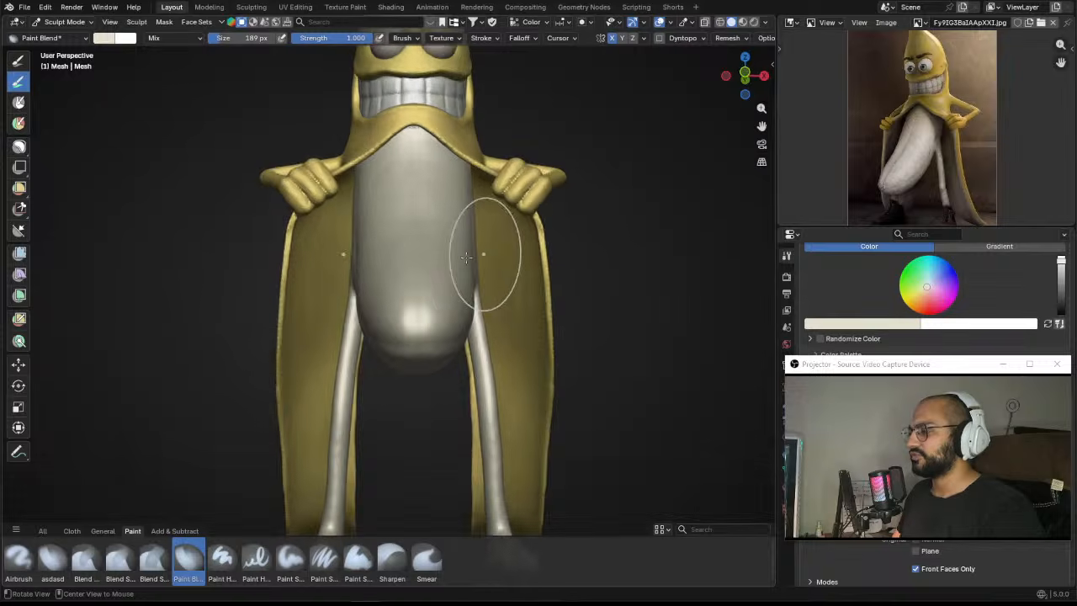
mouse_move(351, 256)
alt+mouse_down()
mouse_move(339, 264)
mouse_move(349, 238)
mouse_move(321, 201)
mouse_move(340, 210)
mouse_move(324, 300)
mouse_move(330, 268)
alt+mouse_up()
alt+drag(337, 269, 363, 239)
key(f)
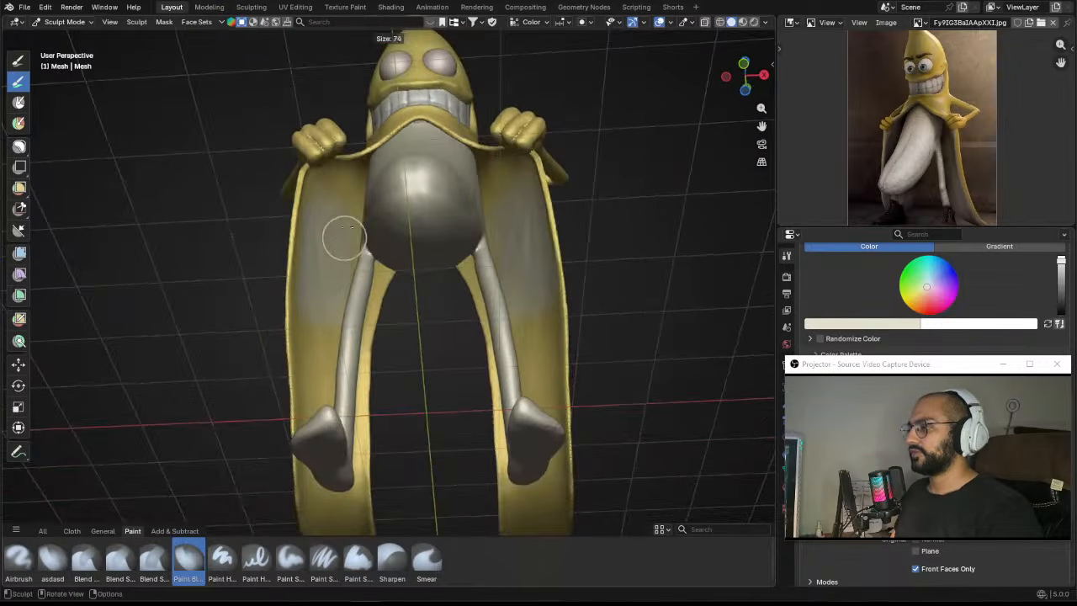
click(367, 238)
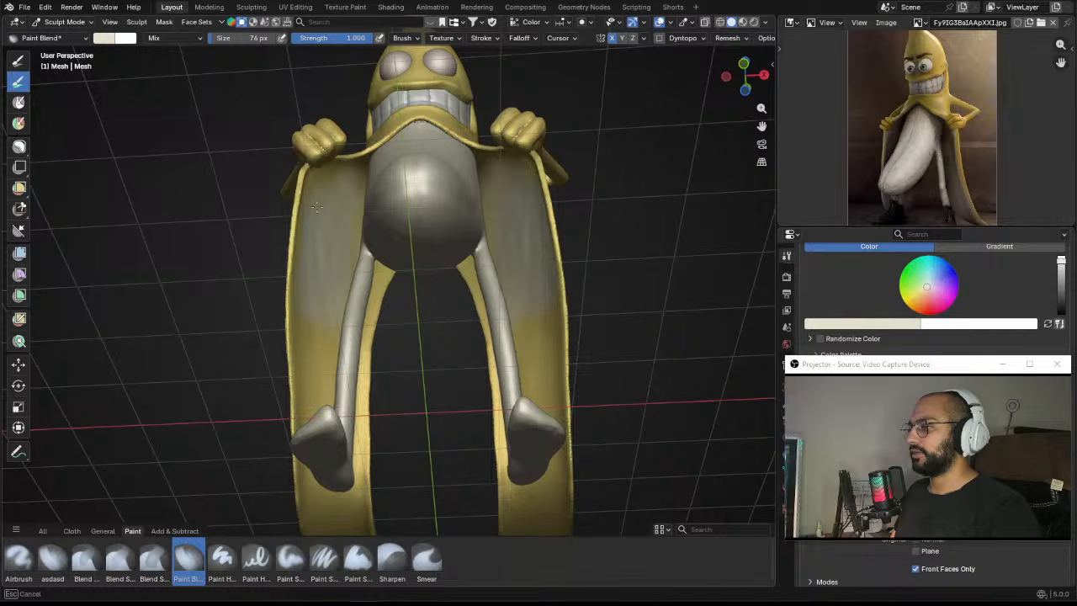
click(103, 37)
drag(202, 57, 202, 63)
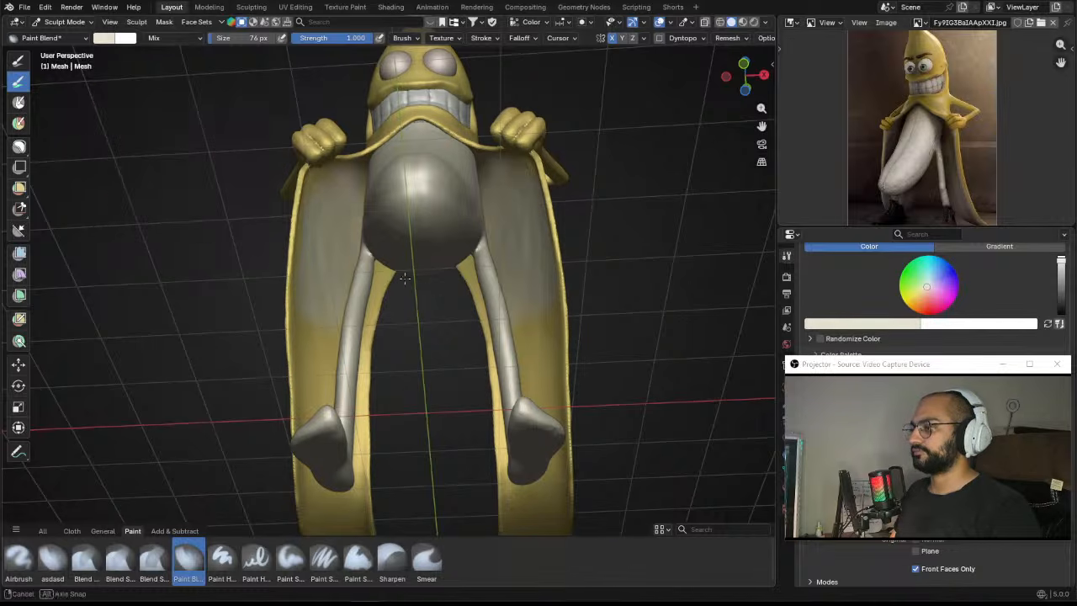
Step: Extend the cream-white paint down the middle of the peel flaps' inner faces with an 82 px brush
mouse_move(403, 271)
alt+mouse_down()
mouse_move(378, 284)
mouse_move(500, 238)
alt+mouse_up()
mouse_move(337, 257)
mouse_down()
mouse_move(326, 338)
mouse_move(328, 268)
mouse_up()
mouse_move(328, 267)
alt+mouse_down()
mouse_move(308, 208)
mouse_move(298, 239)
mouse_move(266, 151)
alt+mouse_up()
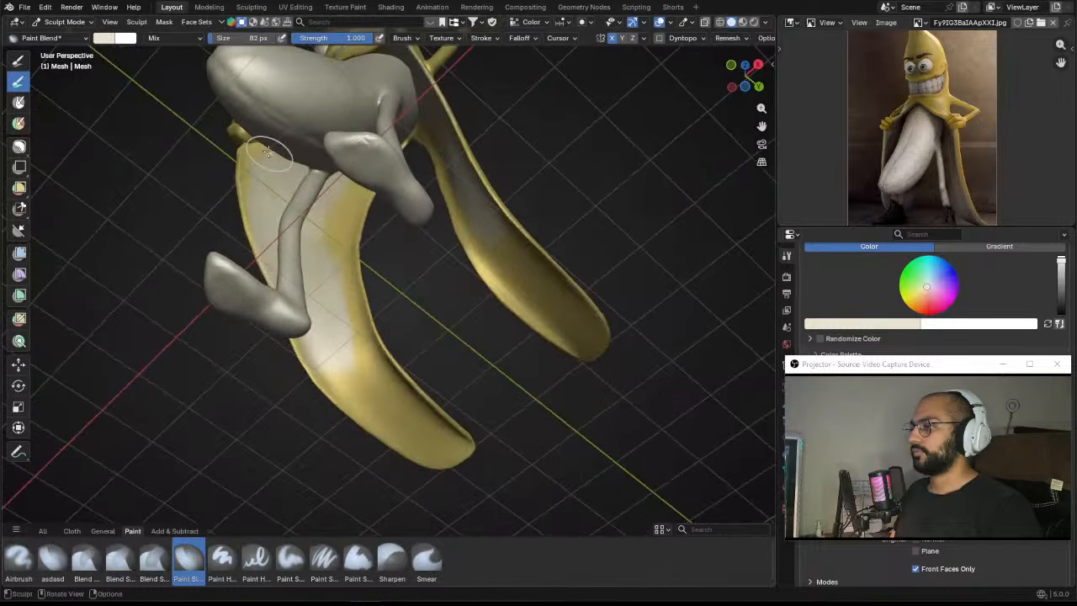
drag(277, 246, 280, 244)
mouse_move(280, 244)
alt+mouse_down()
mouse_move(325, 198)
mouse_move(349, 202)
alt+mouse_up()
Step: Reduce the brush to 58 px and paint the inner peel cream-white down to the flap tips, leaving the rims yellow
key(f)
mouse_move(349, 202)
alt+mouse_down()
mouse_move(376, 211)
mouse_move(375, 169)
alt+mouse_up()
click(375, 211)
mouse_move(350, 250)
alt+mouse_down()
mouse_move(357, 195)
mouse_move(356, 242)
alt+mouse_up()
alt+drag(362, 261, 362, 221)
drag(355, 287, 341, 217)
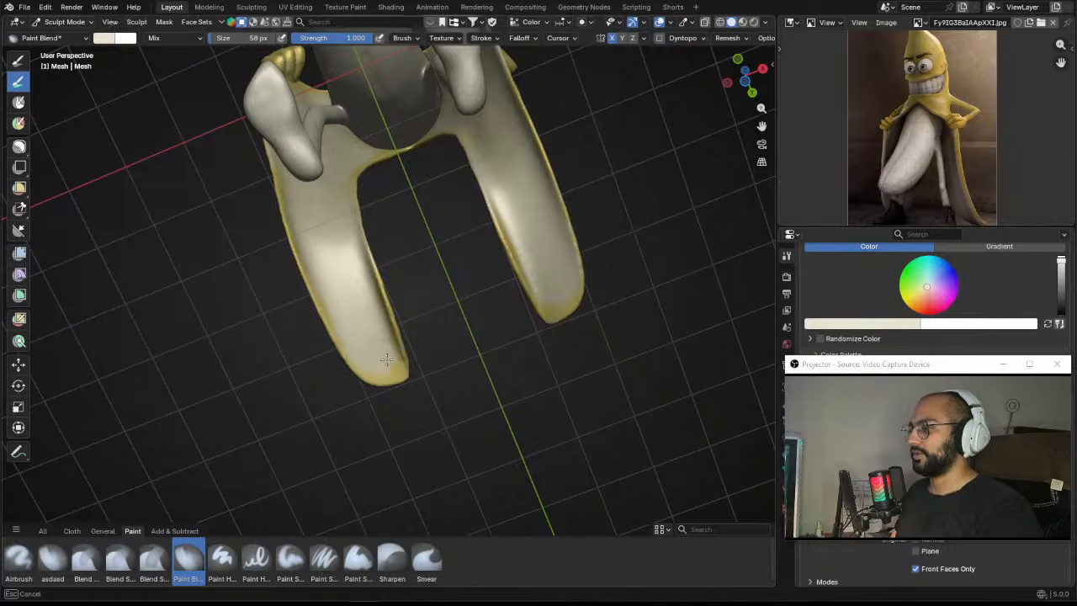
drag(339, 298, 346, 283)
Step: Fill the remaining yellow areas along the inner edges and behind the legs with cream-white paint
alt+drag(346, 282, 309, 279)
alt+drag(309, 278, 289, 293)
mouse_move(290, 292)
mouse_down()
mouse_move(277, 318)
mouse_move(305, 331)
mouse_up()
drag(305, 332, 328, 352)
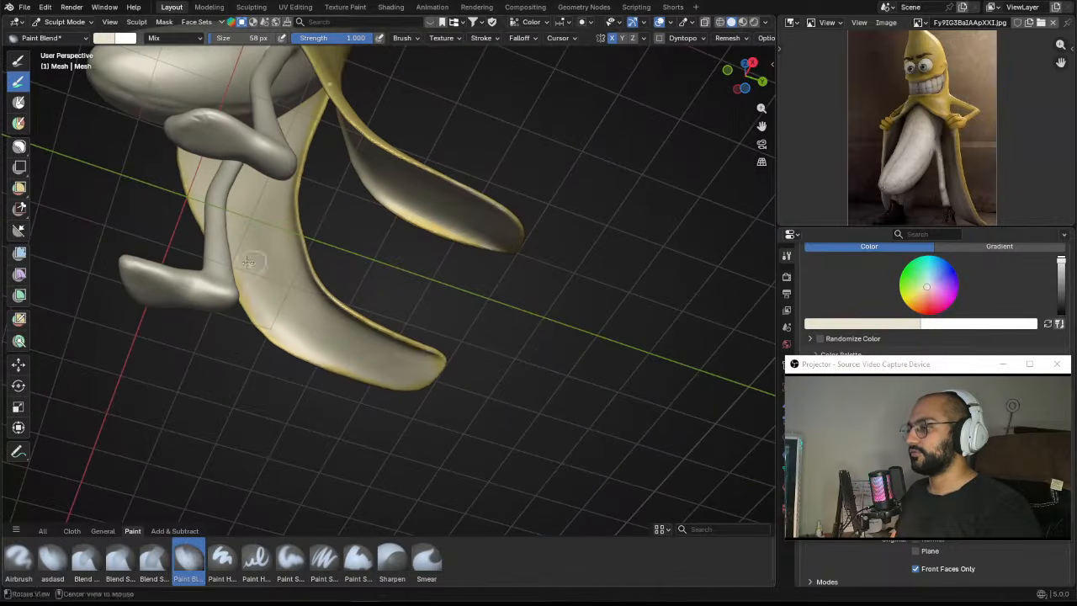
mouse_move(249, 263)
alt+mouse_down()
mouse_move(274, 287)
mouse_move(290, 245)
mouse_move(351, 217)
alt+mouse_up()
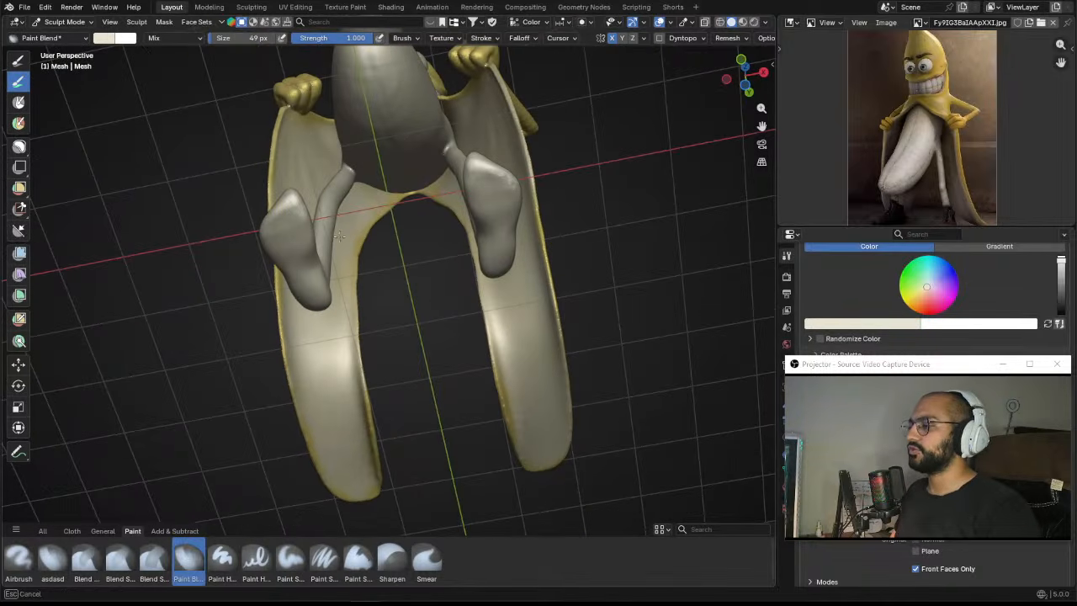
Step: Touch up the cream-white inner peel from several angles with Paint Blend at 49 to 60 px
alt+drag(336, 282, 294, 316)
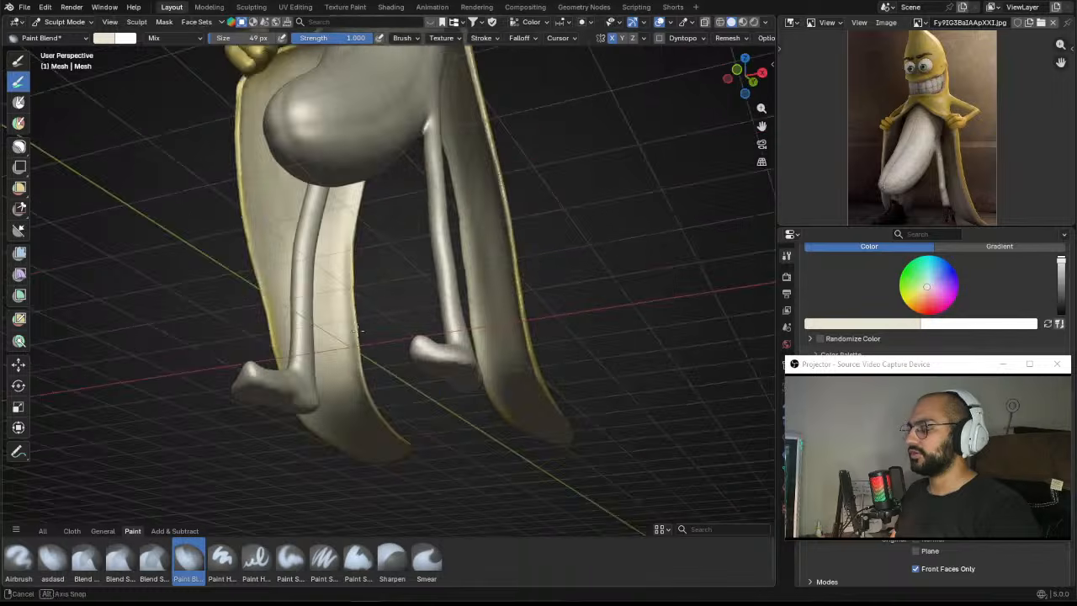
alt+drag(295, 257, 333, 286)
alt+drag(327, 339, 288, 334)
alt+shift+drag(291, 271, 296, 341)
mouse_move(299, 274)
alt+mouse_down()
mouse_move(374, 266)
mouse_move(373, 307)
mouse_move(375, 247)
mouse_move(392, 211)
mouse_move(392, 220)
alt+mouse_up()
mouse_move(392, 221)
ctrl+alt+mouse_down()
mouse_move(393, 198)
mouse_move(367, 182)
mouse_move(383, 184)
ctrl+alt+mouse_up()
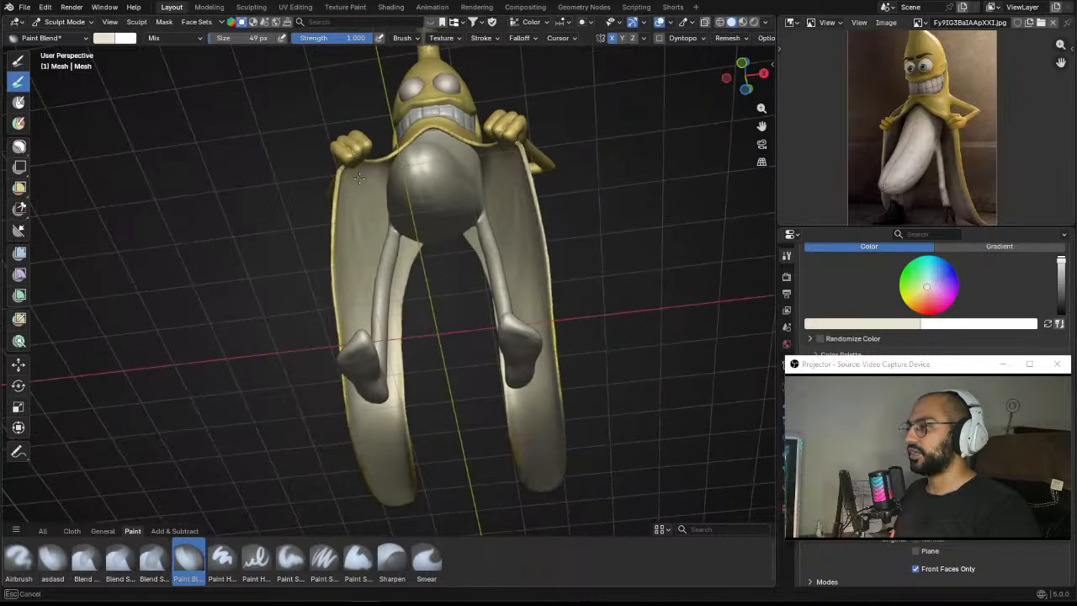
alt+drag(374, 238, 352, 208)
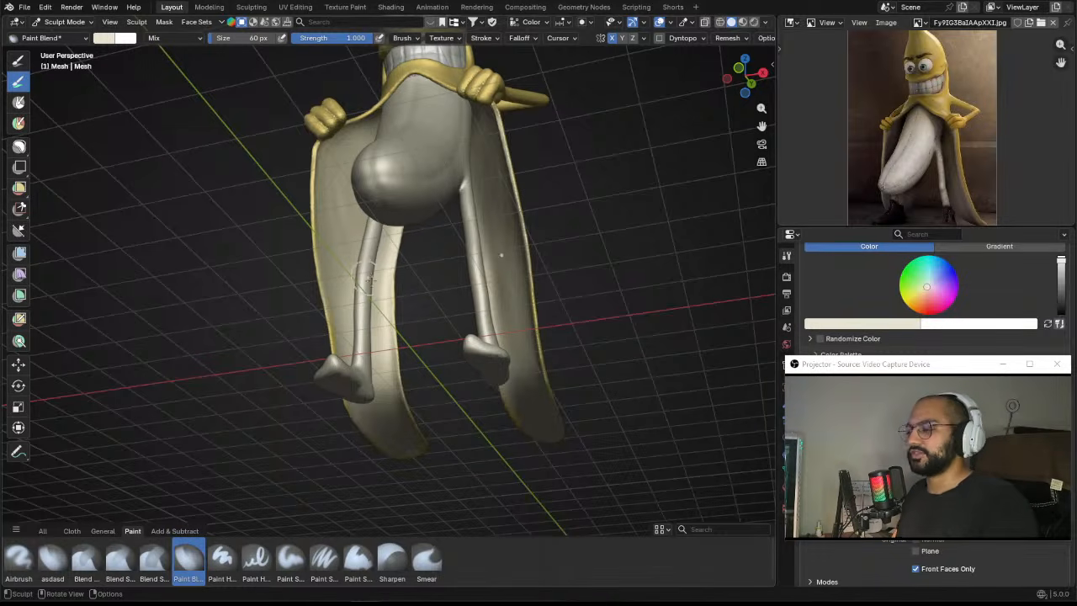
alt+drag(346, 291, 381, 190)
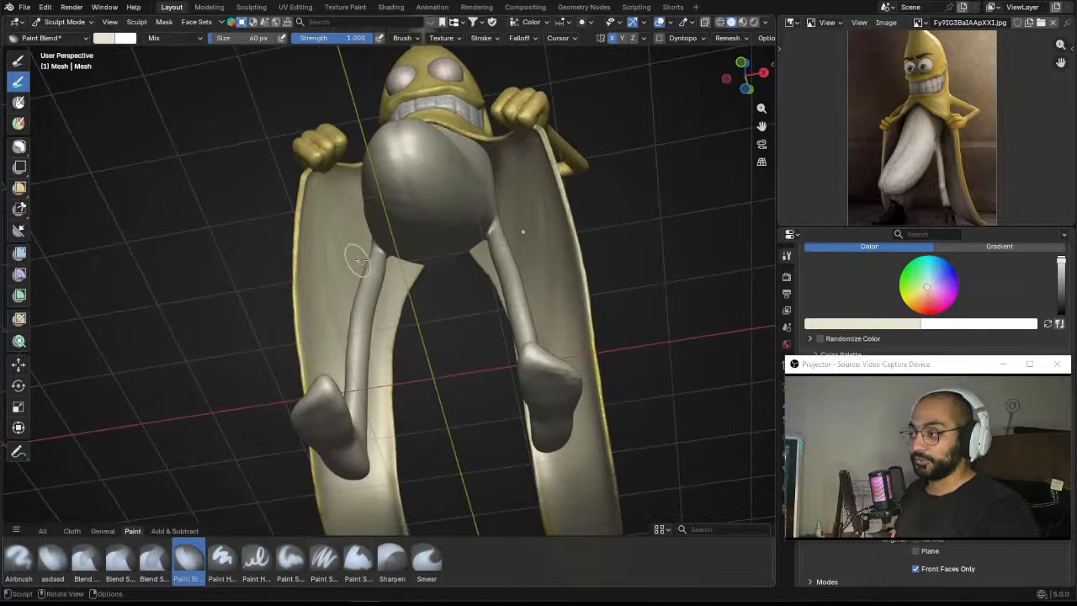
Step: Carve lengthwise grooves along the inside of the peel flaps with the Draw Sharp brush at 43 px and strength 0.500
click(43, 530)
click(258, 565)
scroll(370, 351, down, 2)
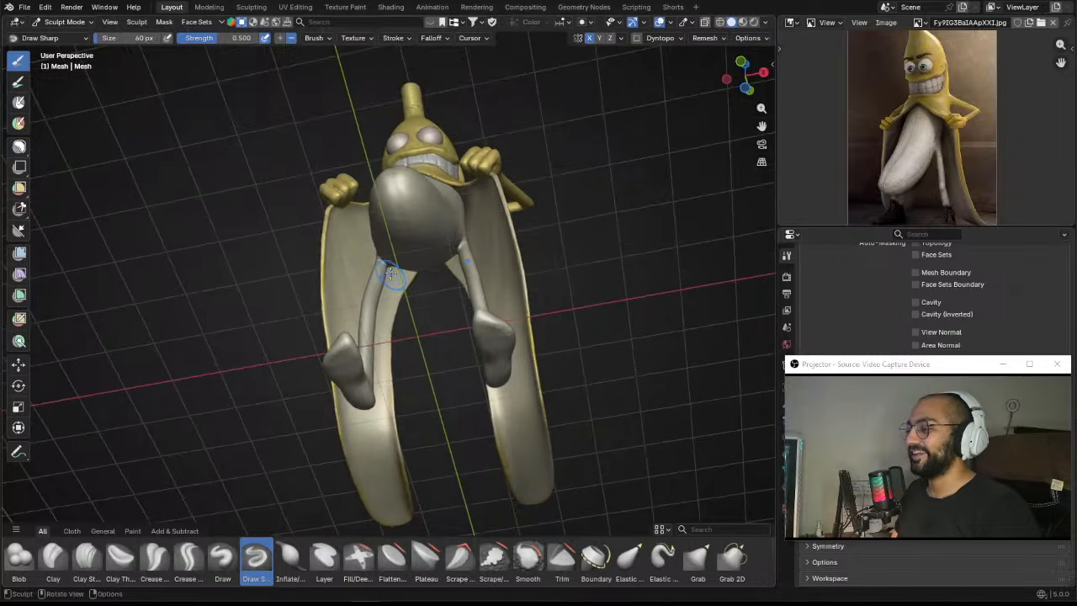
alt+shift+drag(381, 262, 397, 206)
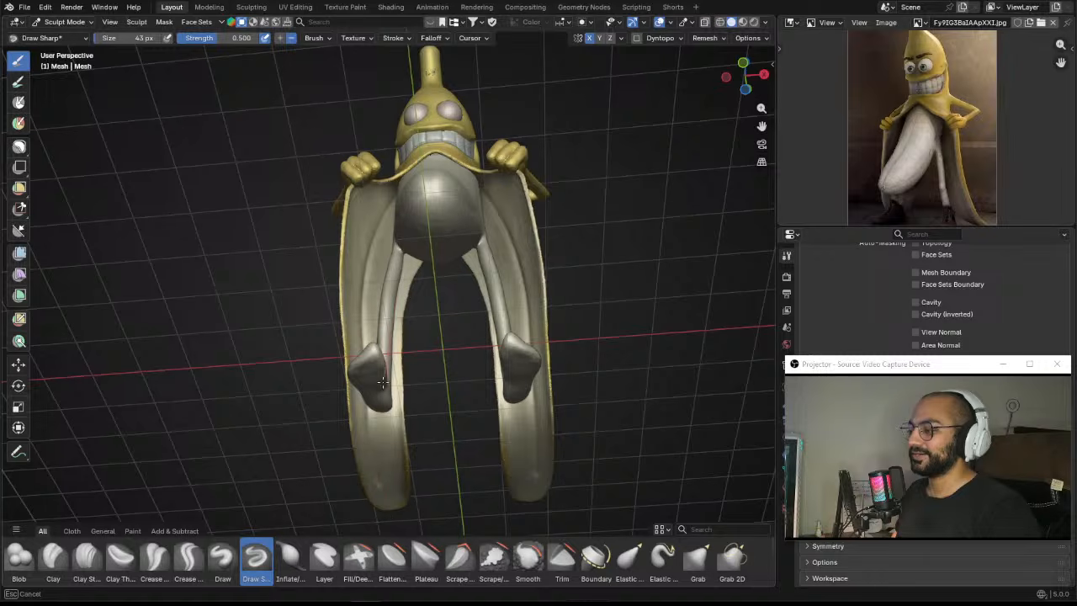
alt+drag(398, 519, 387, 465)
Step: Adjust the shape of the grooved peel flaps with the Grab brush at 74 px and strength 0.400
key(g)
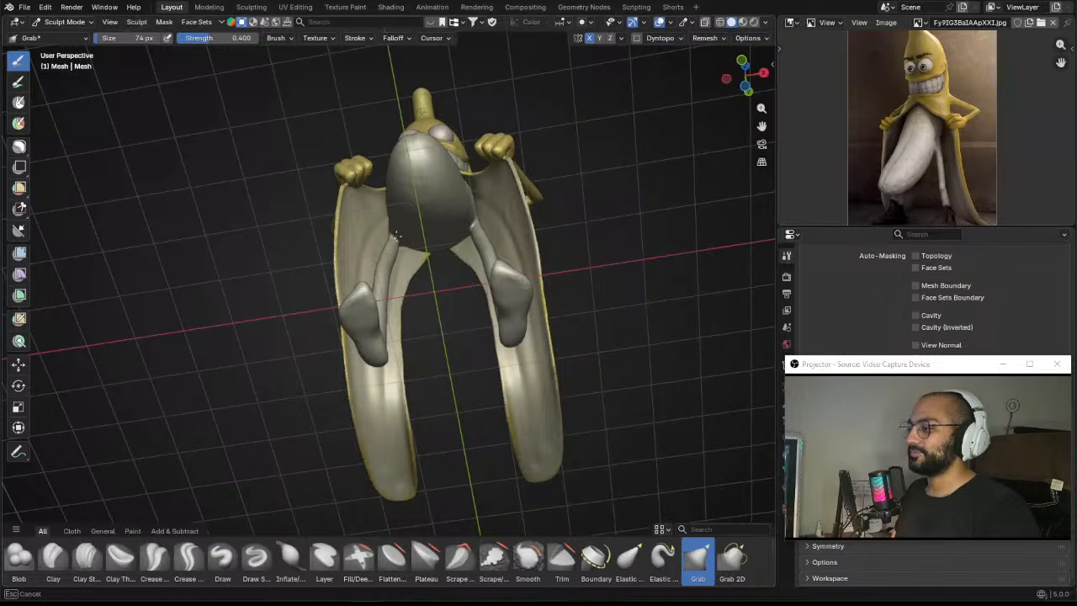
middle_drag(379, 296, 370, 268)
middle_drag(381, 435, 416, 467)
Step: Carve crosswise creases over the inner peel down to the flap tips with Draw Sharp at 46 to 69 px
click(257, 561)
mouse_move(420, 257)
middle_down()
mouse_move(365, 247)
mouse_move(414, 246)
middle_up()
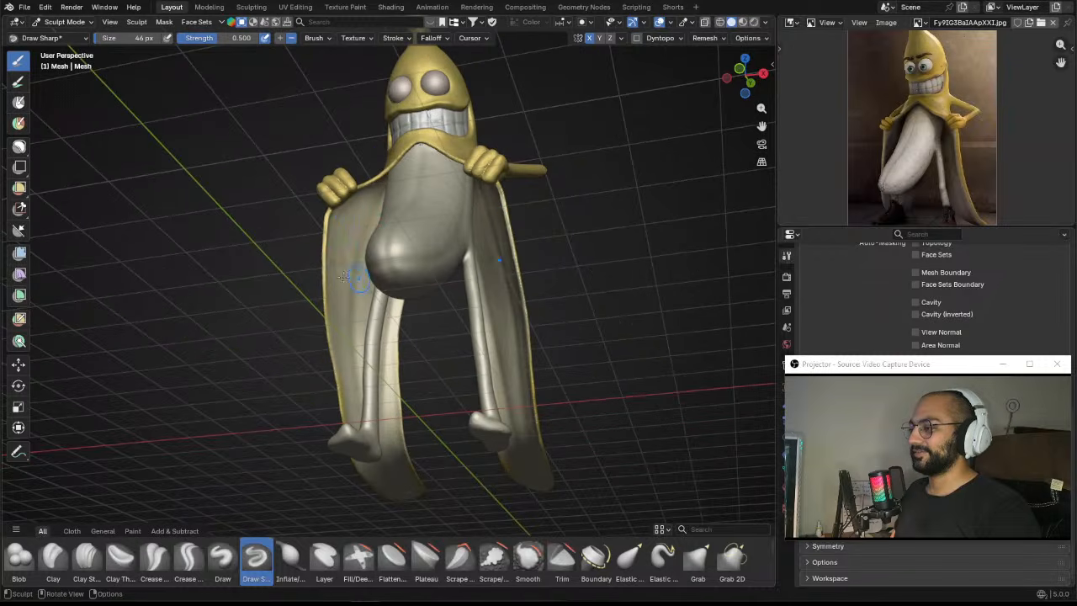
mouse_move(380, 326)
middle_down()
mouse_move(377, 277)
mouse_move(357, 263)
middle_up()
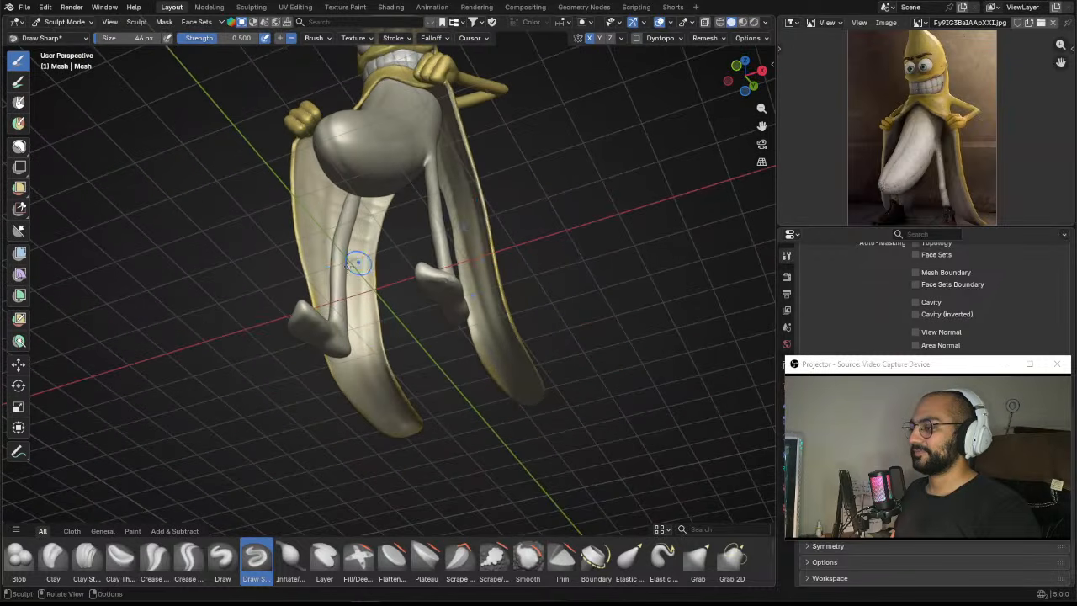
key(f)
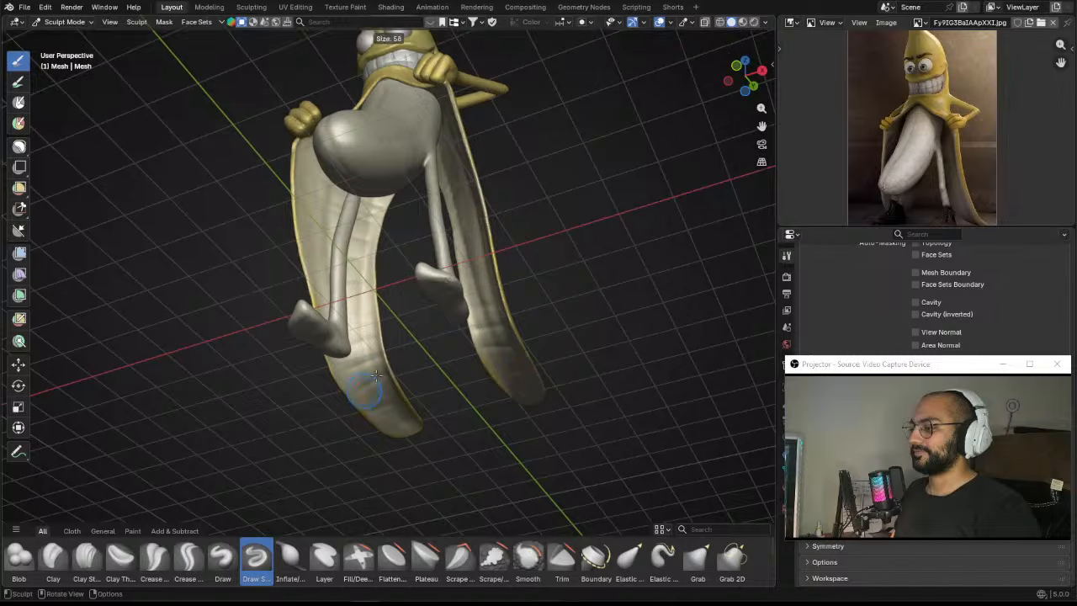
click(382, 413)
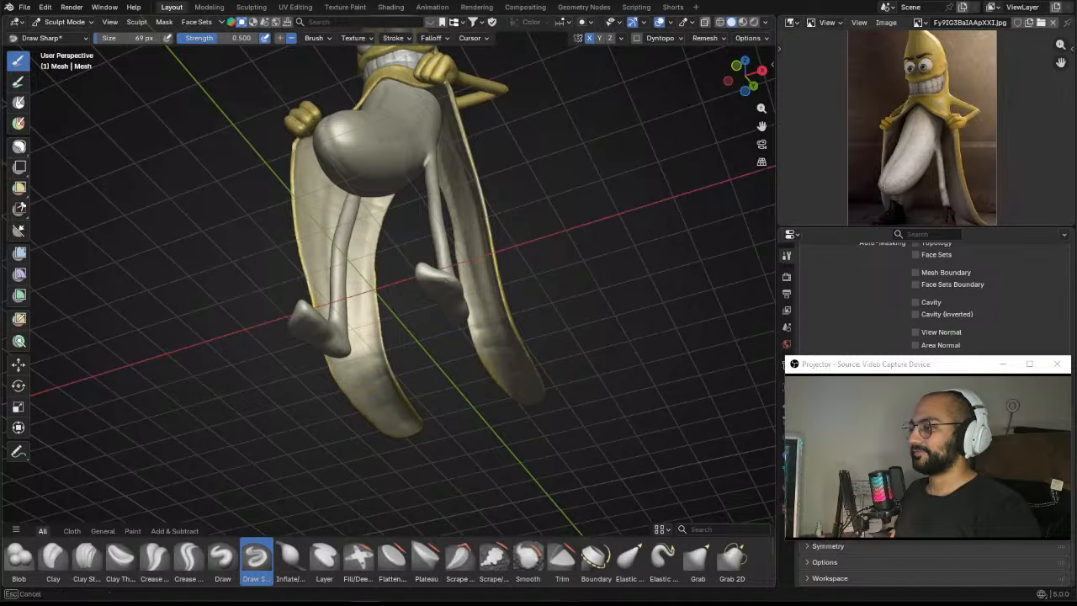
middle_drag(318, 202, 362, 176)
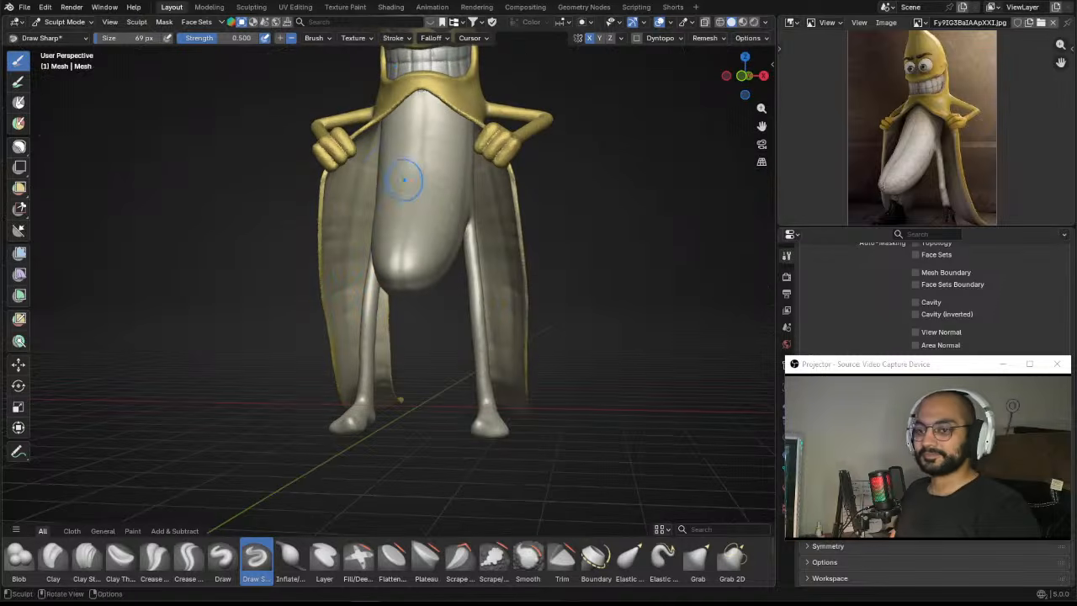
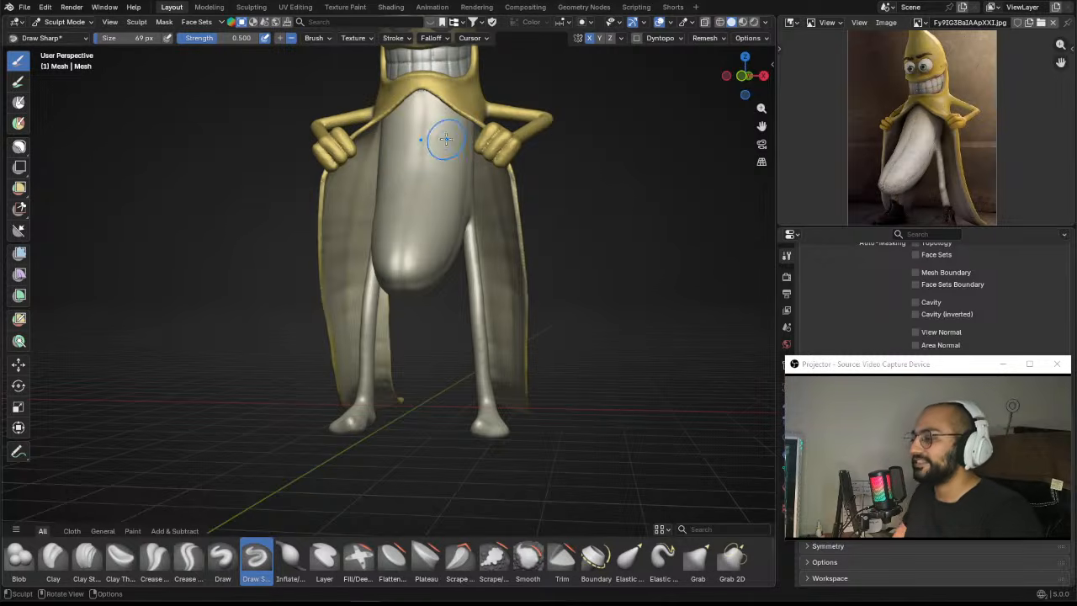
Step: Deepen the creases inside the peel and carve lengthwise ridges into the banana body with Draw Sharp at up to 89 px
middle_drag(445, 139, 389, 399)
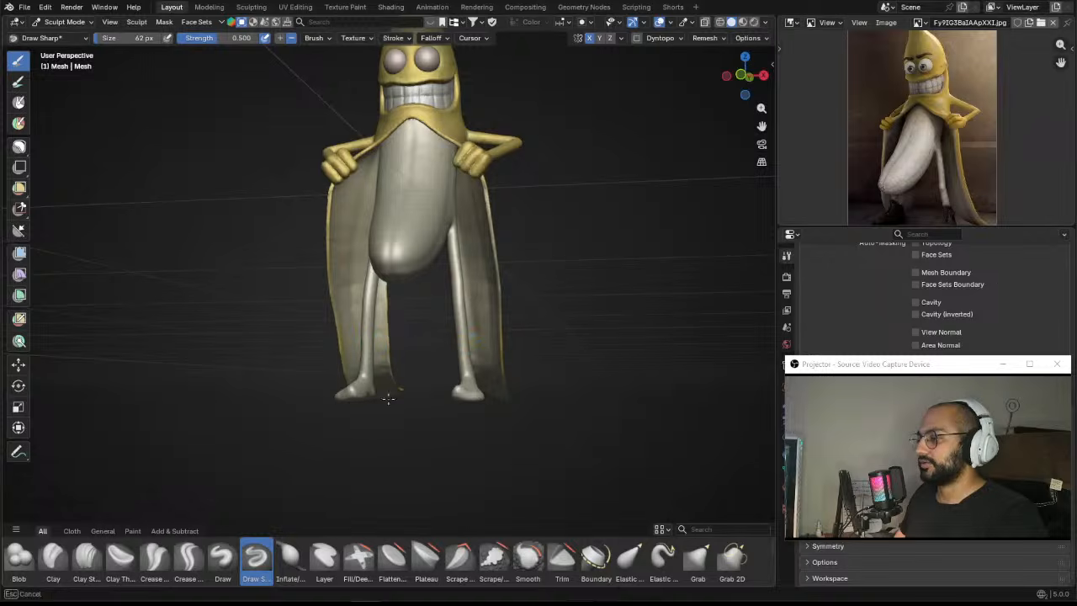
middle_drag(371, 324, 371, 324)
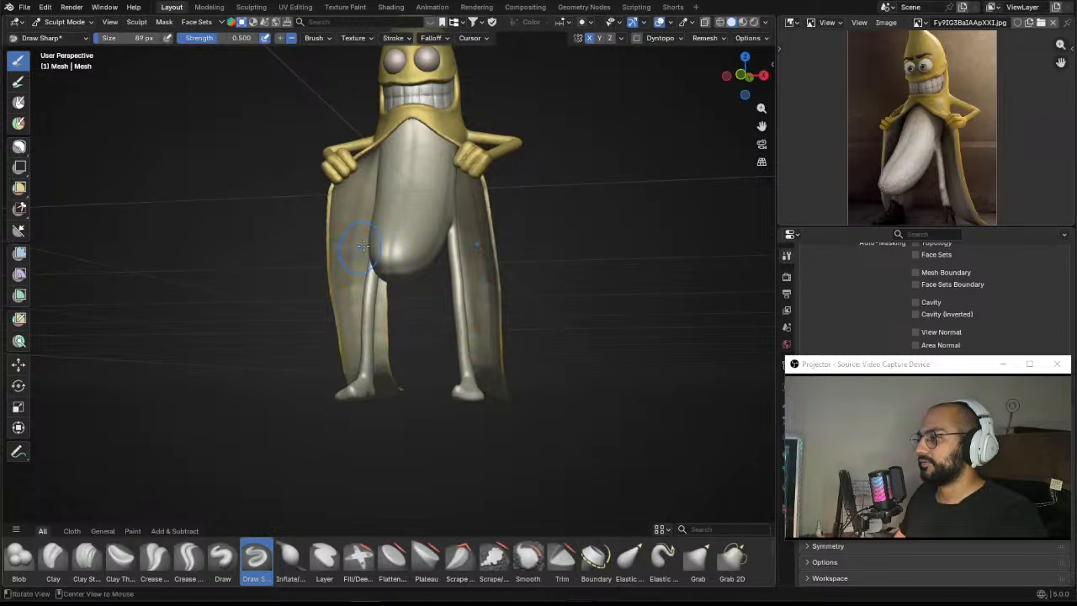
scroll(361, 246, down, 5)
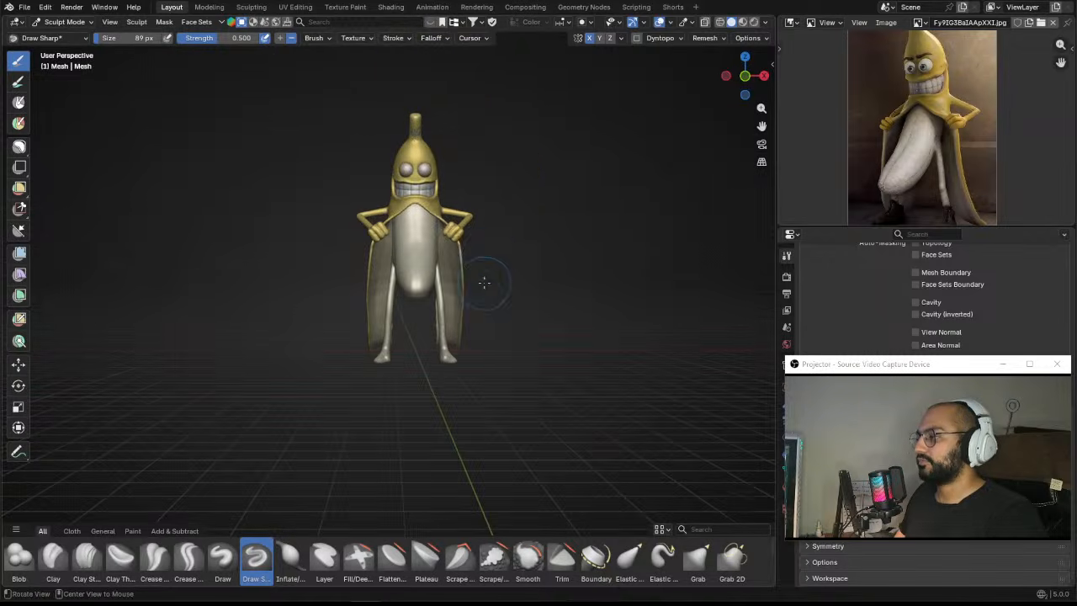
mouse_move(484, 283)
alt+shift+mouse_down()
mouse_move(481, 303)
mouse_move(457, 272)
mouse_move(483, 246)
mouse_move(481, 361)
mouse_move(483, 226)
mouse_move(446, 209)
mouse_move(453, 223)
mouse_move(425, 253)
mouse_move(432, 228)
mouse_move(469, 238)
mouse_move(471, 277)
mouse_move(454, 281)
alt+shift+mouse_up()
Step: Switch to the teeth mesh, adjust its remesh voxel size and smooth away the existing tooth grooves
scroll(480, 303, up, 3)
key(f)
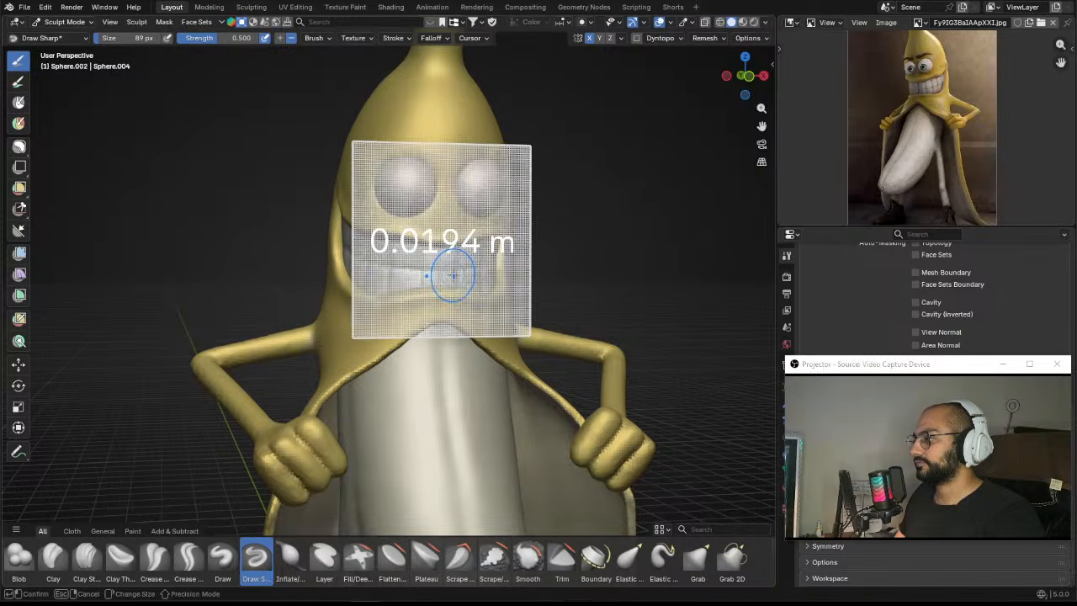
click(455, 275)
ctrl+alt+drag(473, 263, 448, 276)
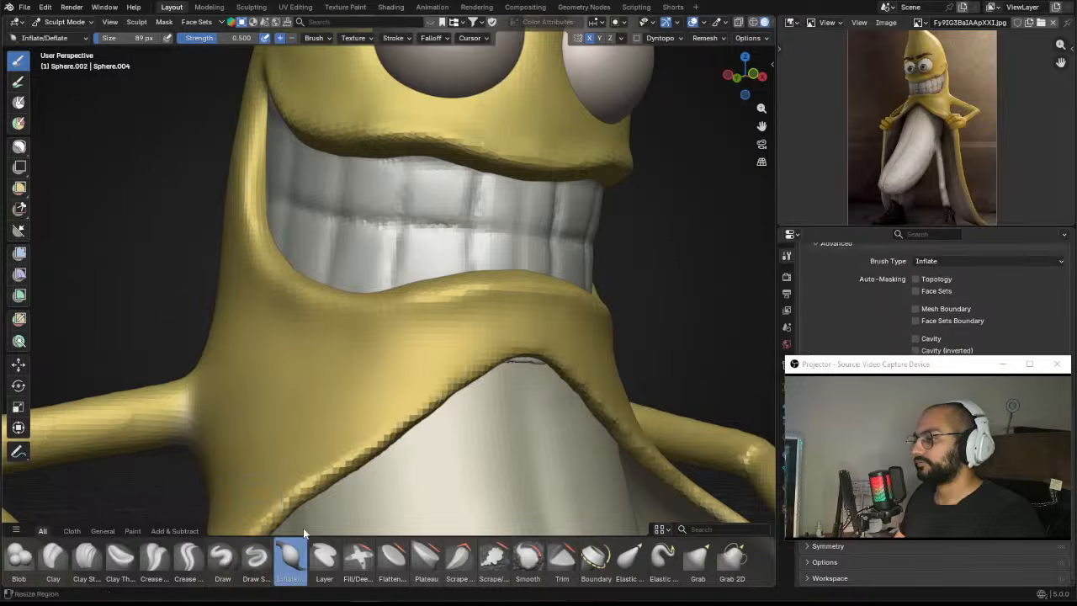
middle_drag(302, 528, 433, 290)
key(g)
key(f)
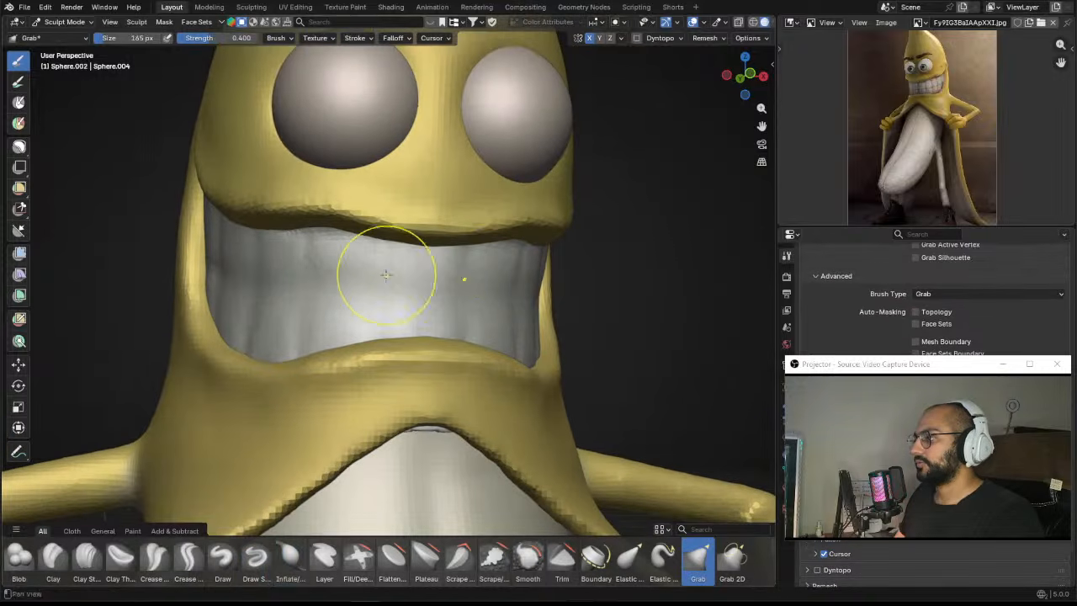
alt+shift+drag(386, 275, 398, 293)
Step: Carve a horizontal groove separating the upper and lower teeth with the Draw Sharp brush at about 74 px
click(257, 559)
ctrl+alt+drag(383, 370, 406, 307)
key(f)
click(430, 305)
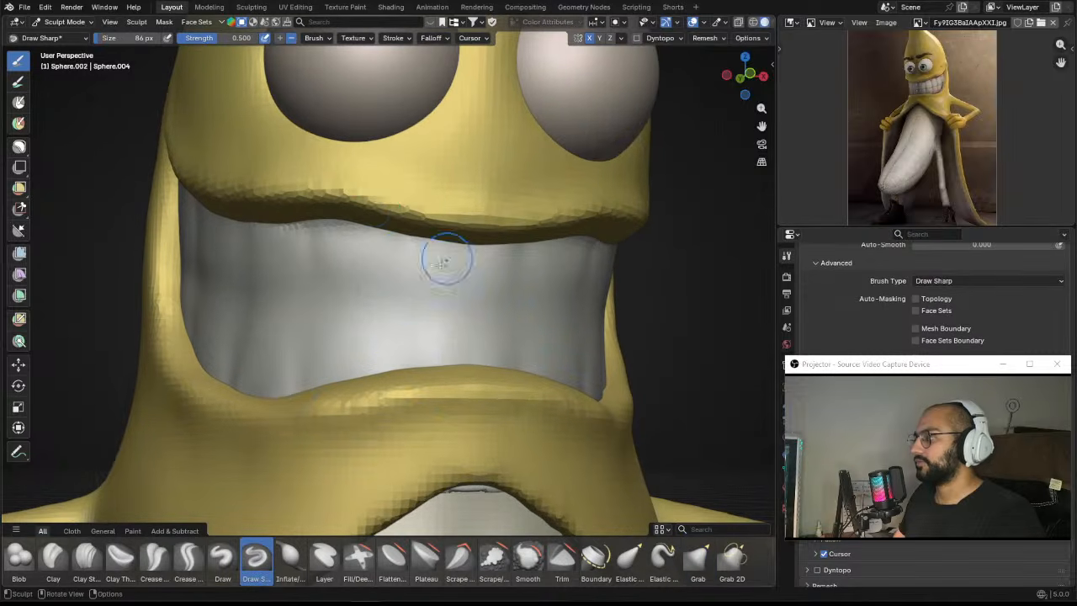
scroll(446, 261, down, 2)
key(f)
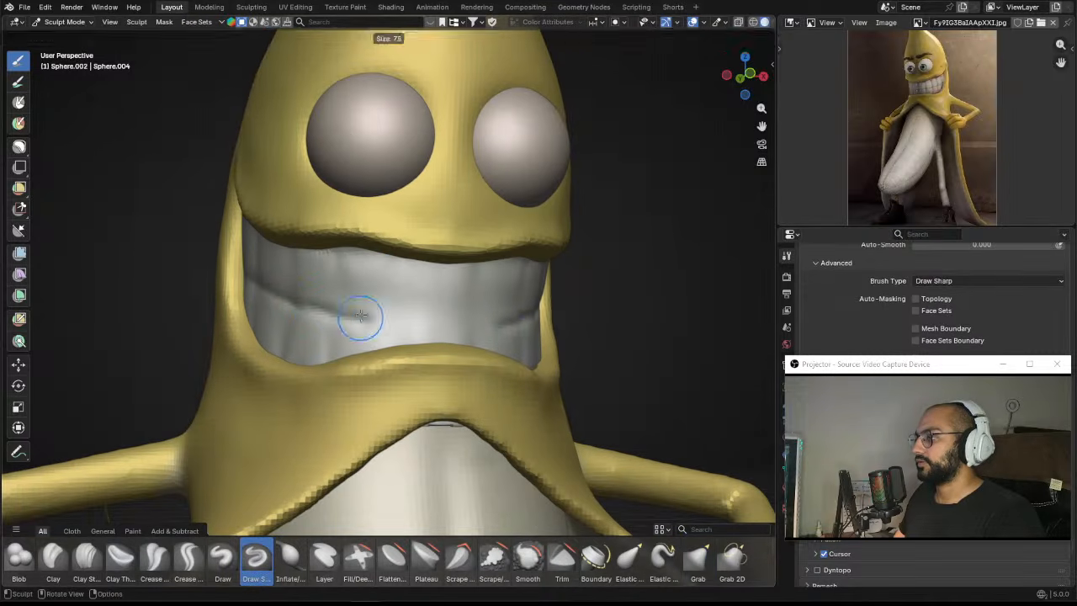
drag(355, 316, 420, 326)
scroll(467, 331, up, 4)
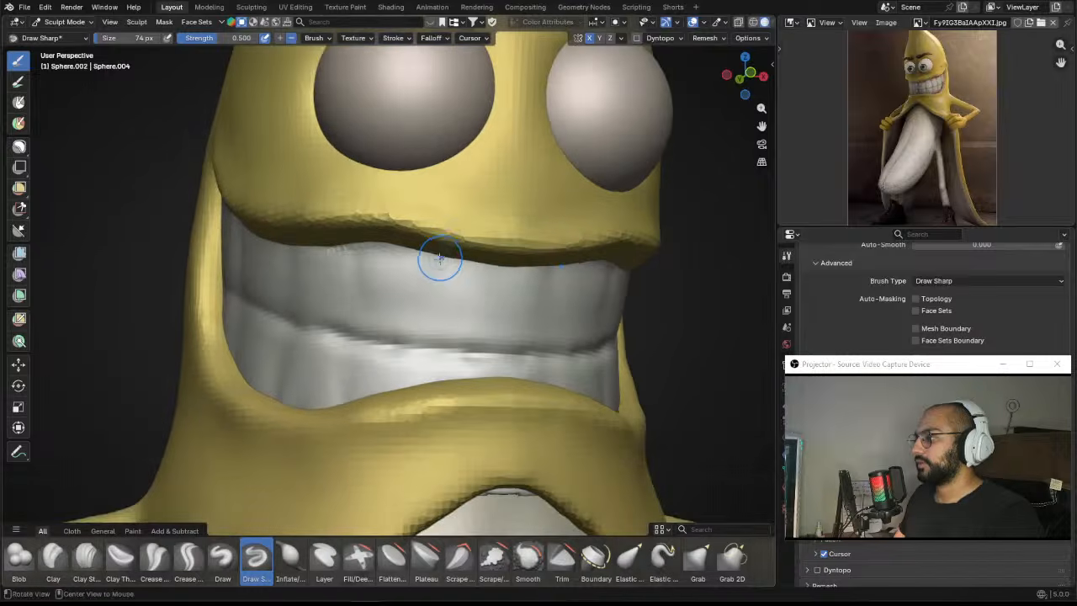
Step: Carve vertical gaps between the front upper teeth with mirrored Draw Sharp strokes
shift+middle_drag(443, 249, 420, 237)
key(f)
click(415, 238)
mouse_move(409, 241)
mouse_down()
mouse_move(405, 269)
mouse_move(455, 242)
mouse_move(478, 316)
mouse_up()
key(f)
click(478, 323)
drag(485, 264, 481, 319)
drag(406, 261, 390, 341)
mouse_move(392, 283)
middle_down()
mouse_move(457, 289)
mouse_move(481, 263)
middle_up()
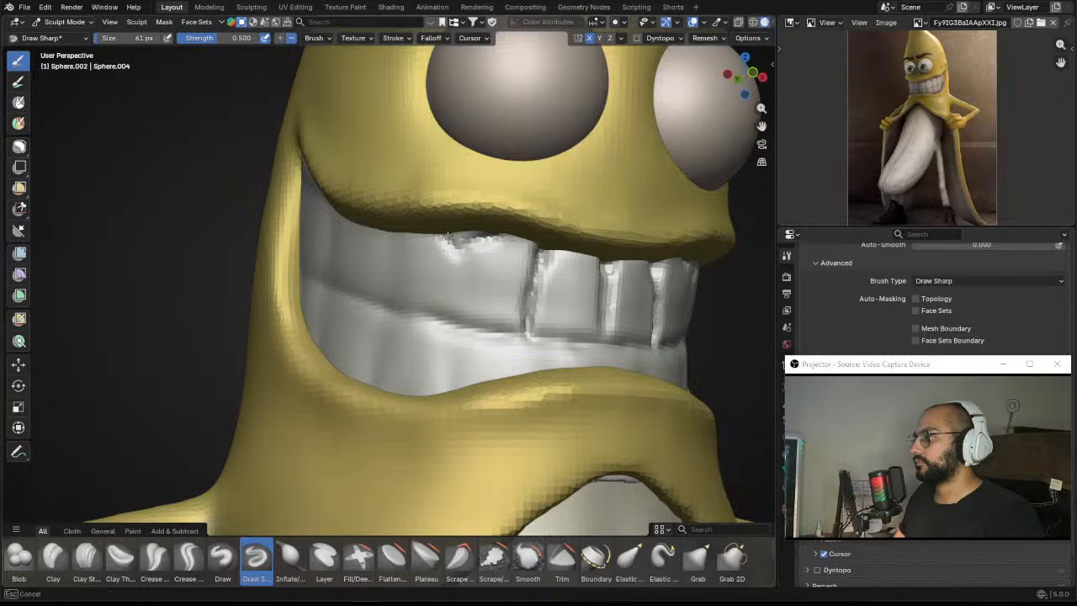
Step: Carve vertical gaps between the upper side teeth with mirrored Draw Sharp strokes, reducing the brush to about 49 px
mouse_move(451, 240)
mouse_down()
mouse_move(449, 311)
mouse_move(447, 294)
mouse_up()
middle_drag(437, 284, 515, 244)
key(f)
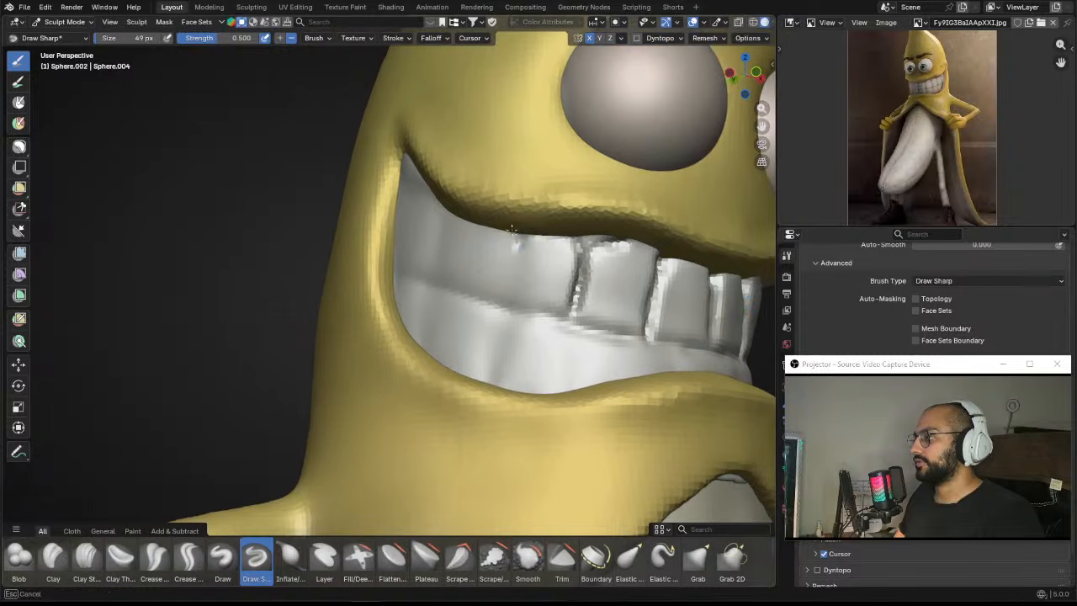
middle_drag(481, 251, 510, 255)
key(KP_Decimal)
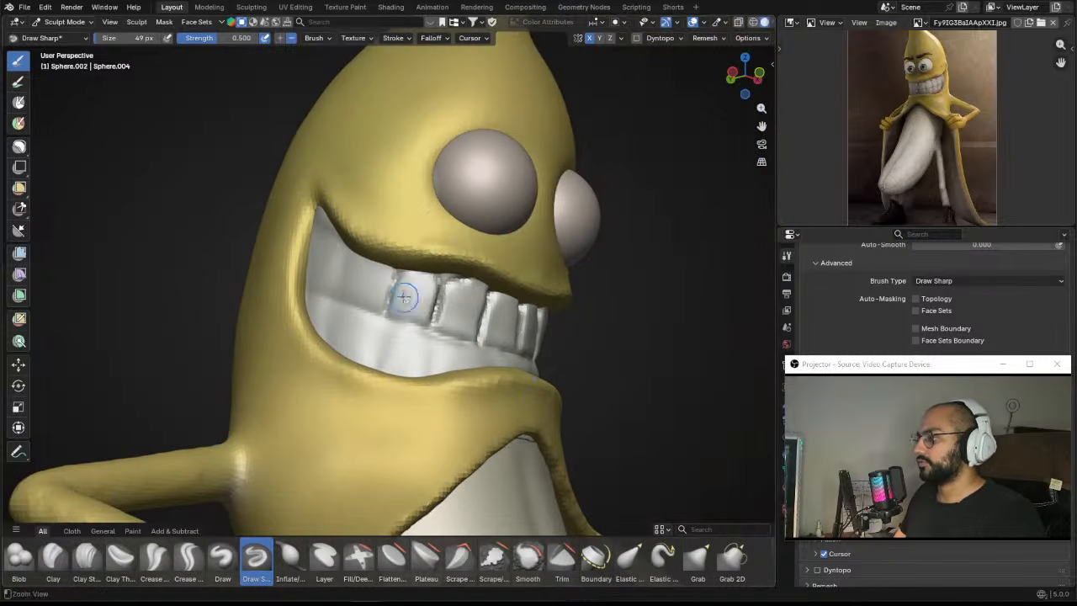
Step: Carve the gum edge above the rearmost upper tooth and the gap beside it with Draw Sharp at about 49 px
scroll(412, 301, up, 5)
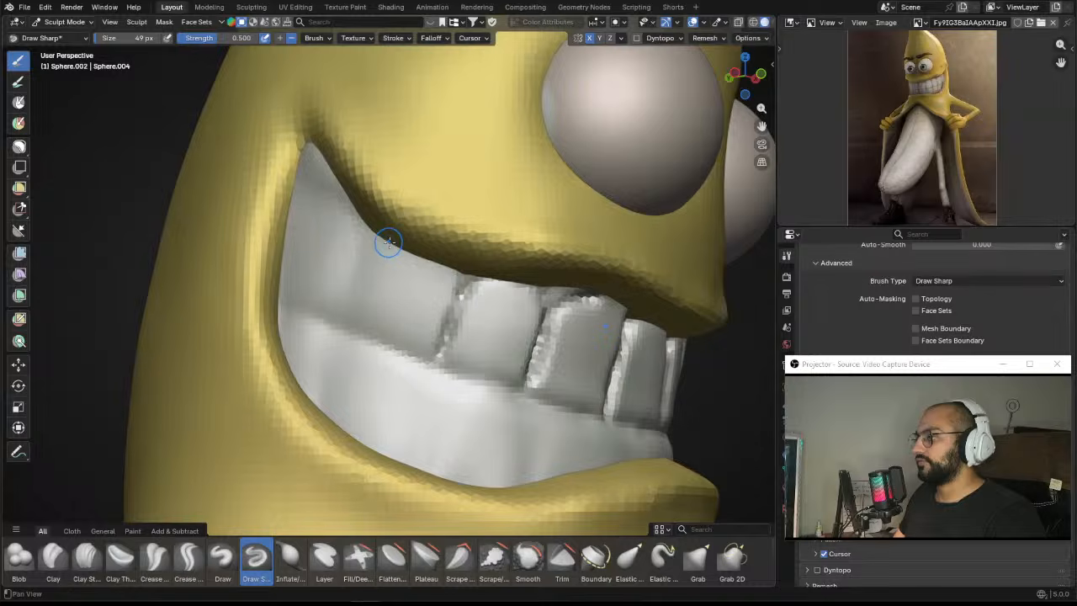
middle_drag(388, 241, 342, 222)
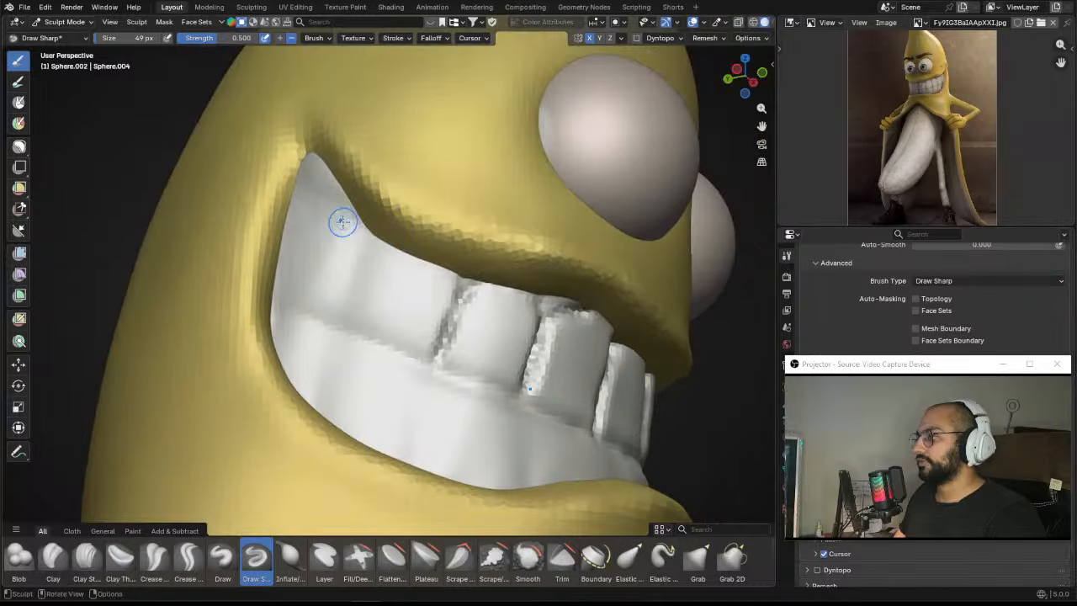
drag(350, 244, 303, 184)
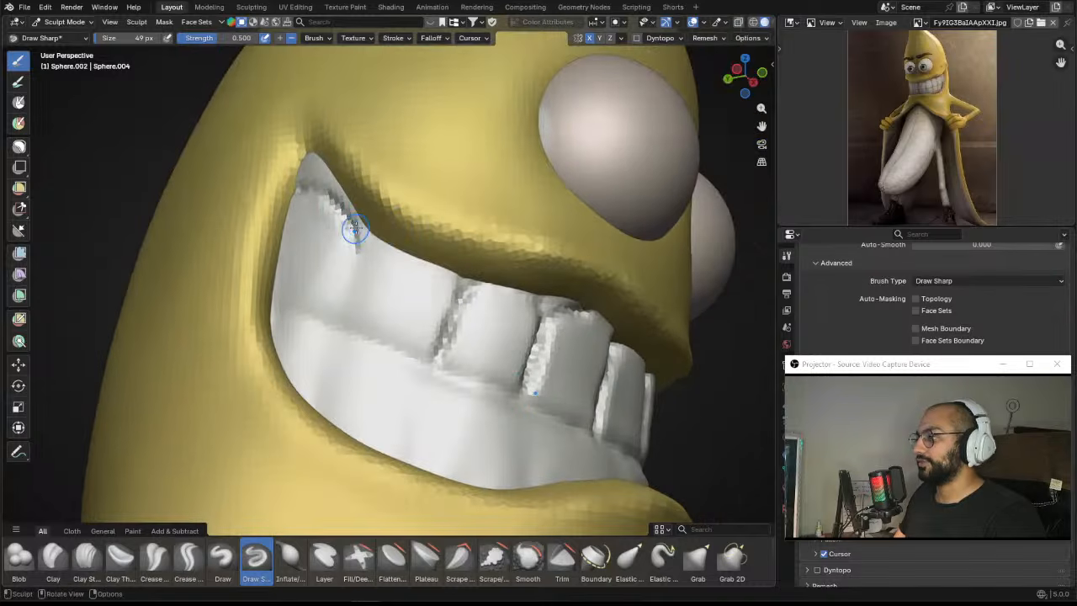
shift+drag(355, 227, 366, 243)
middle_drag(371, 249, 363, 257)
drag(363, 257, 353, 271)
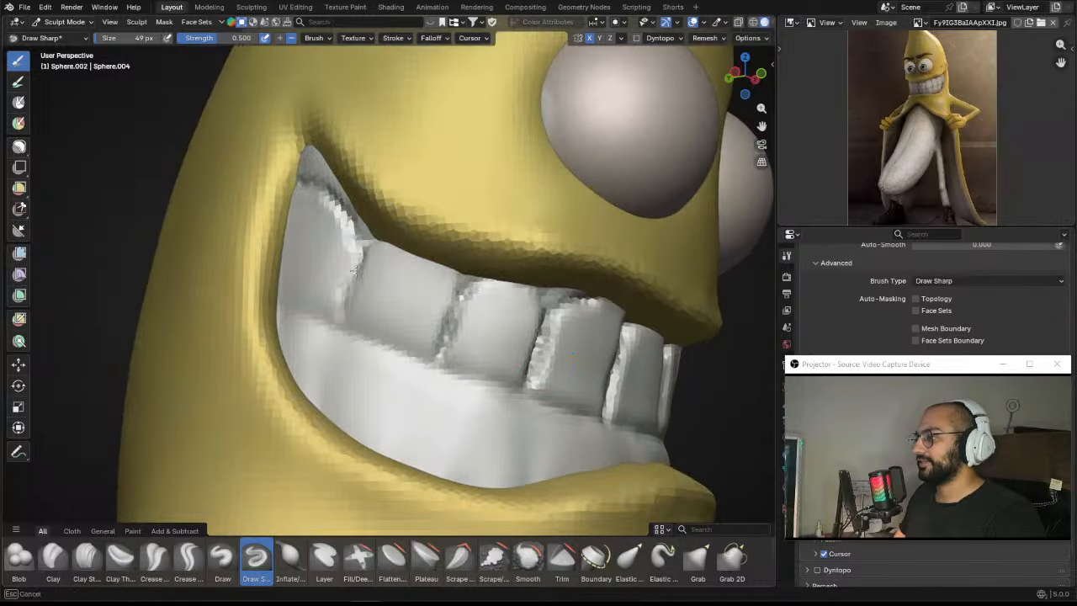
Step: Rework the groove between the upper and lower teeth toward the mouth corner with a larger Draw Sharp brush
key(f)
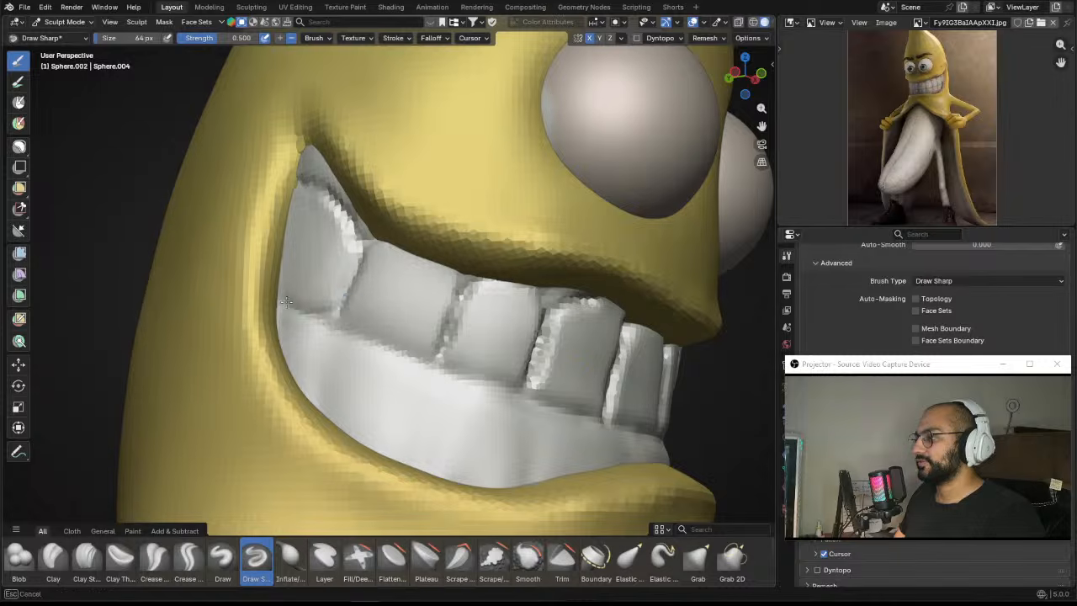
drag(282, 297, 342, 313)
key(ctrl+z)
key(f)
click(349, 313)
middle_drag(335, 343, 361, 346)
mouse_move(314, 320)
mouse_down()
mouse_move(387, 354)
mouse_move(341, 324)
mouse_move(457, 308)
mouse_up()
mouse_move(457, 308)
middle_down()
mouse_move(473, 361)
mouse_move(452, 313)
middle_up()
mouse_move(453, 313)
alt+shift+mouse_down()
mouse_move(429, 286)
mouse_move(433, 303)
mouse_move(433, 267)
mouse_move(410, 323)
alt+shift+mouse_up()
Step: Carve vertical gaps between the lower front and side teeth with mirrored Draw Sharp strokes at about 66 to 86 px
drag(427, 269, 406, 320)
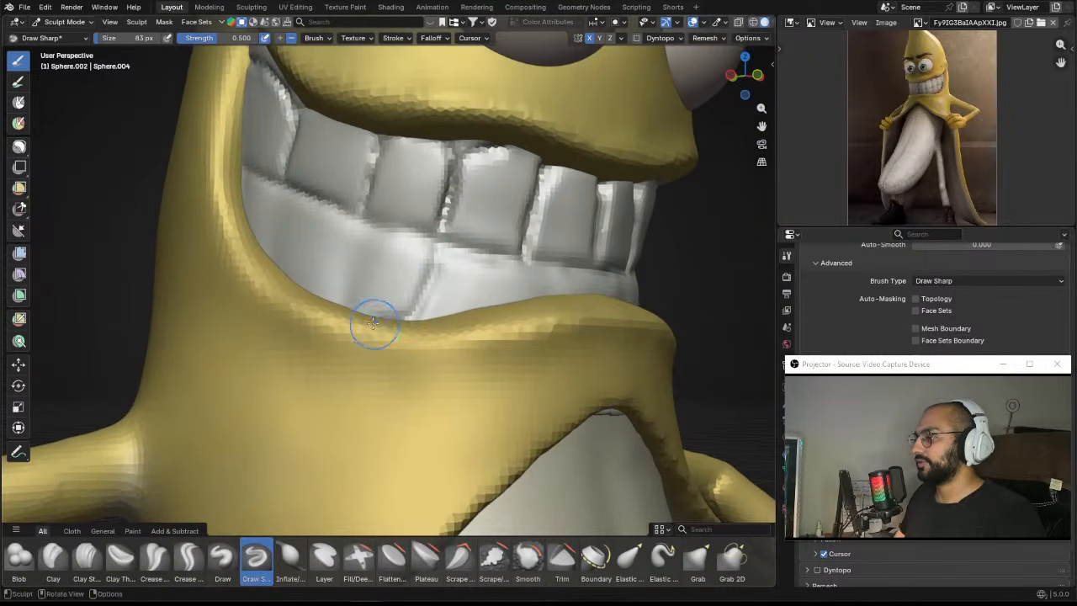
drag(360, 241, 355, 309)
mouse_move(423, 323)
alt+mouse_down()
mouse_move(383, 334)
mouse_move(362, 303)
alt+mouse_up()
key(f)
click(357, 289)
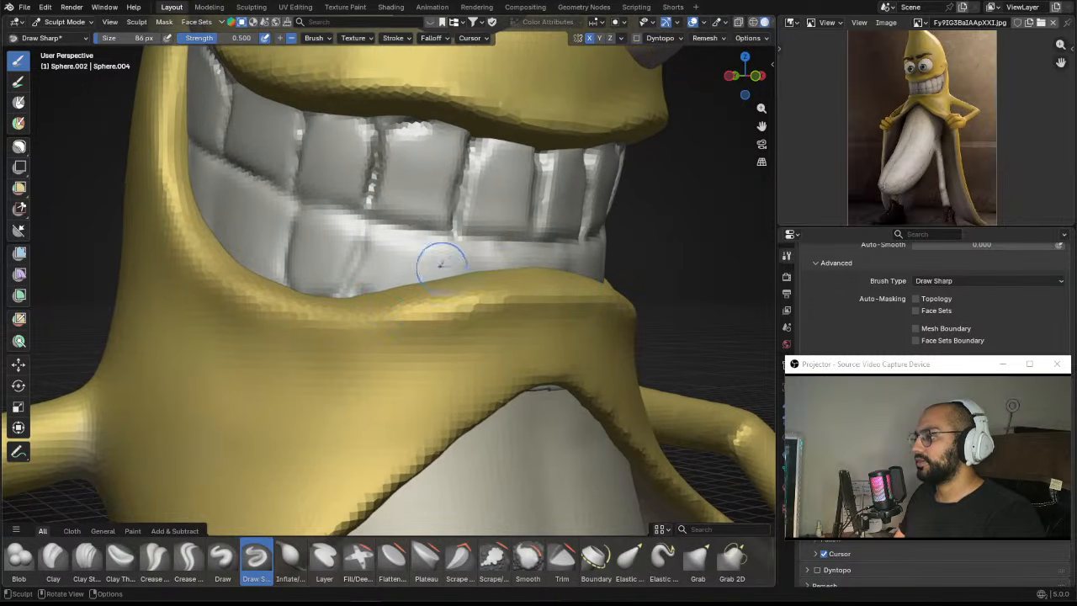
drag(439, 264, 443, 286)
middle_drag(370, 302, 447, 248)
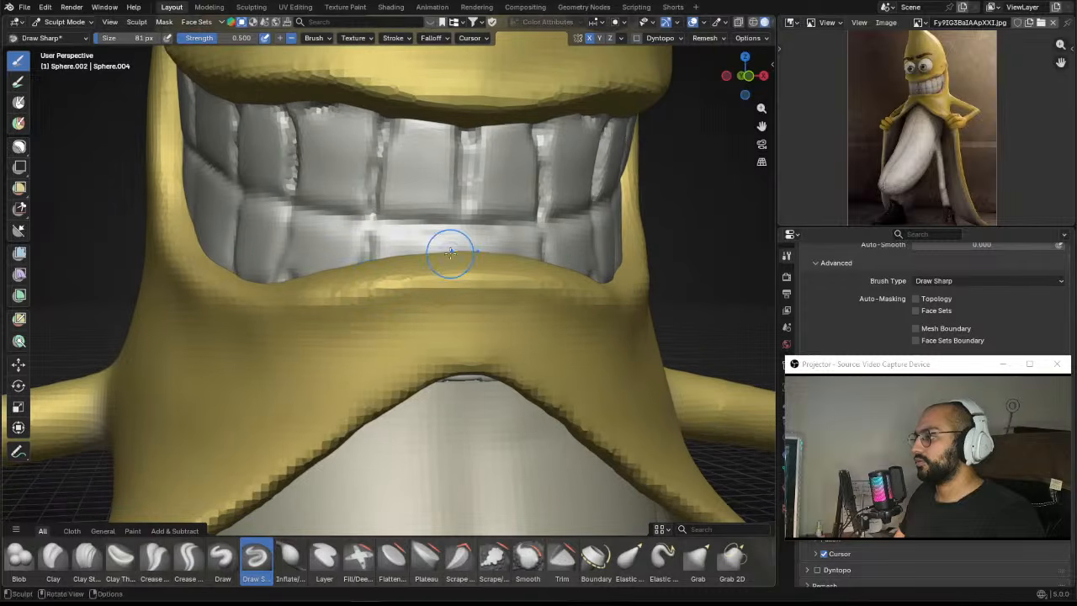
key(f)
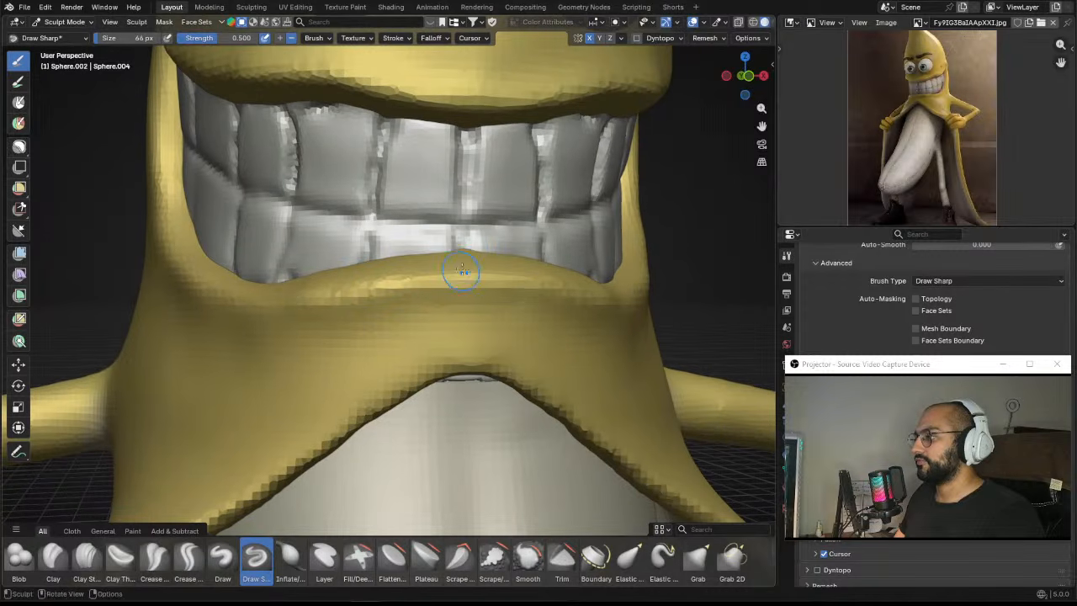
Step: Carve the rear lower tooth gap and the gum notch beneath with Draw Sharp at about 74 and 60 px
middle_drag(463, 273, 336, 265)
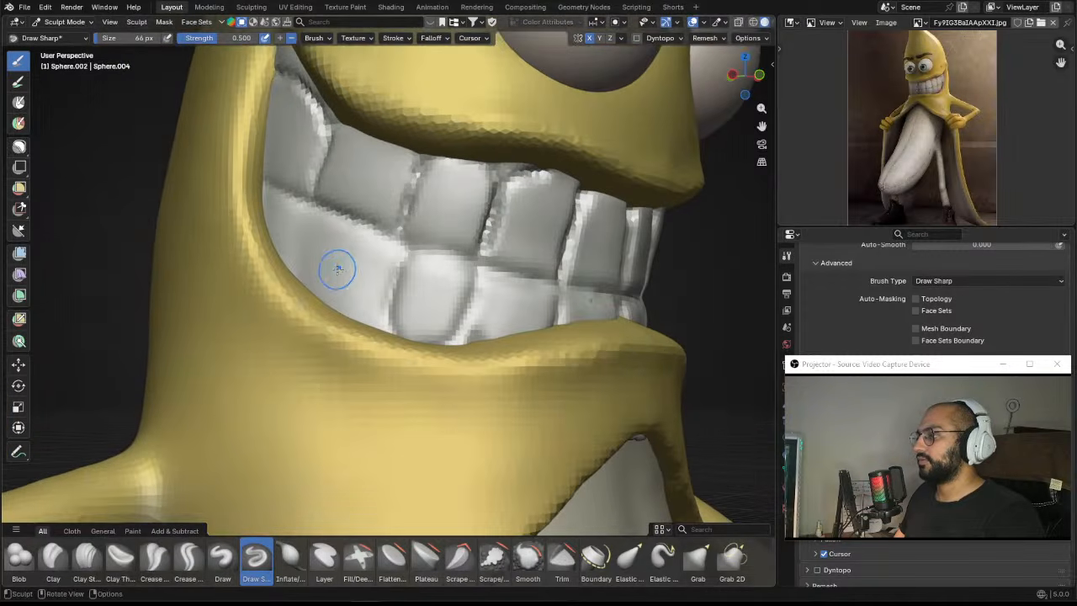
key(f)
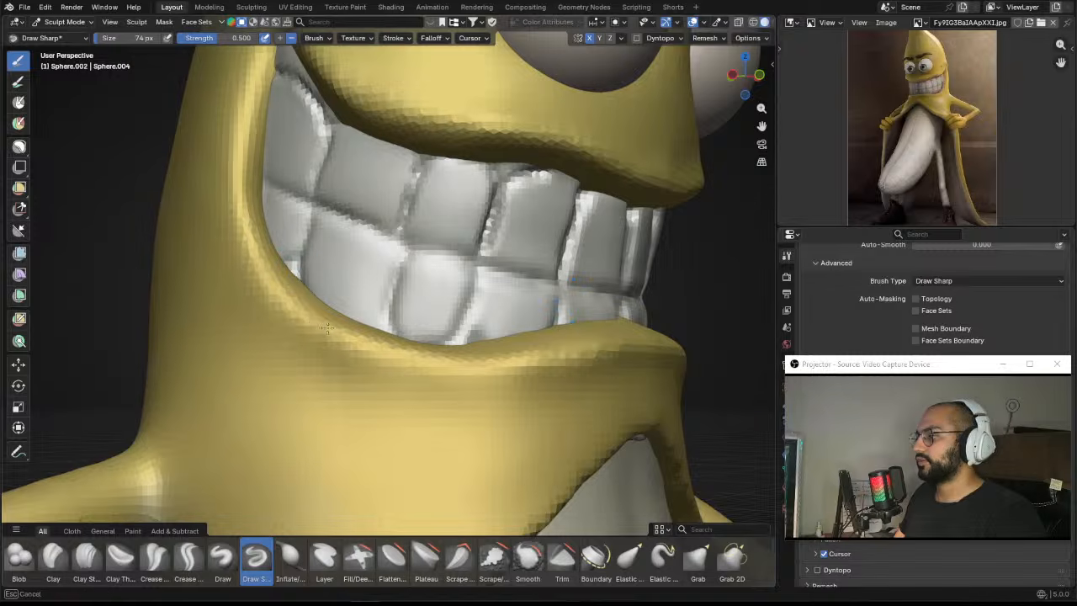
key(f)
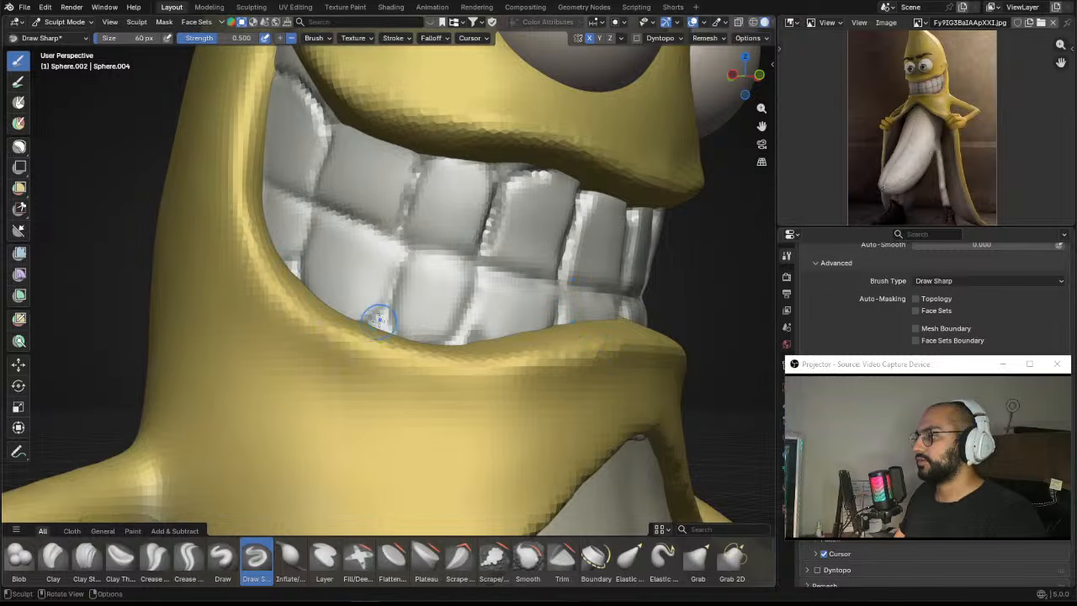
Step: Sharpen the center gap between the front teeth with the Crease Polish brush at about 98 px
mouse_move(471, 282)
alt+mouse_down()
mouse_move(459, 286)
mouse_move(463, 328)
mouse_move(390, 330)
mouse_move(414, 281)
alt+mouse_up()
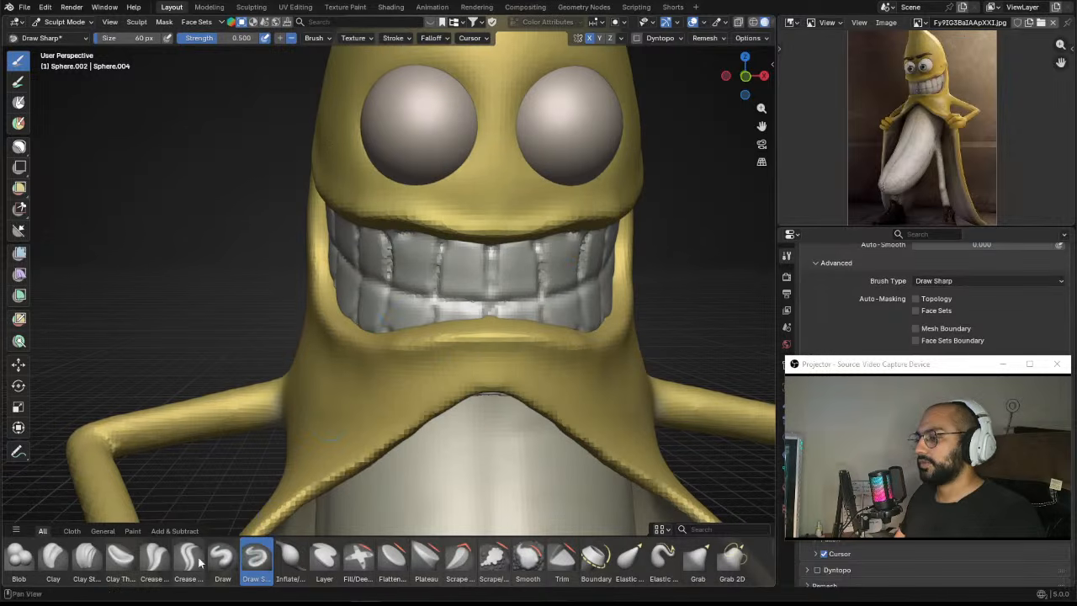
click(127, 562)
click(151, 561)
mouse_move(324, 416)
ctrl+alt+mouse_down()
mouse_move(336, 381)
mouse_move(327, 370)
ctrl+alt+mouse_up()
drag(455, 272, 483, 276)
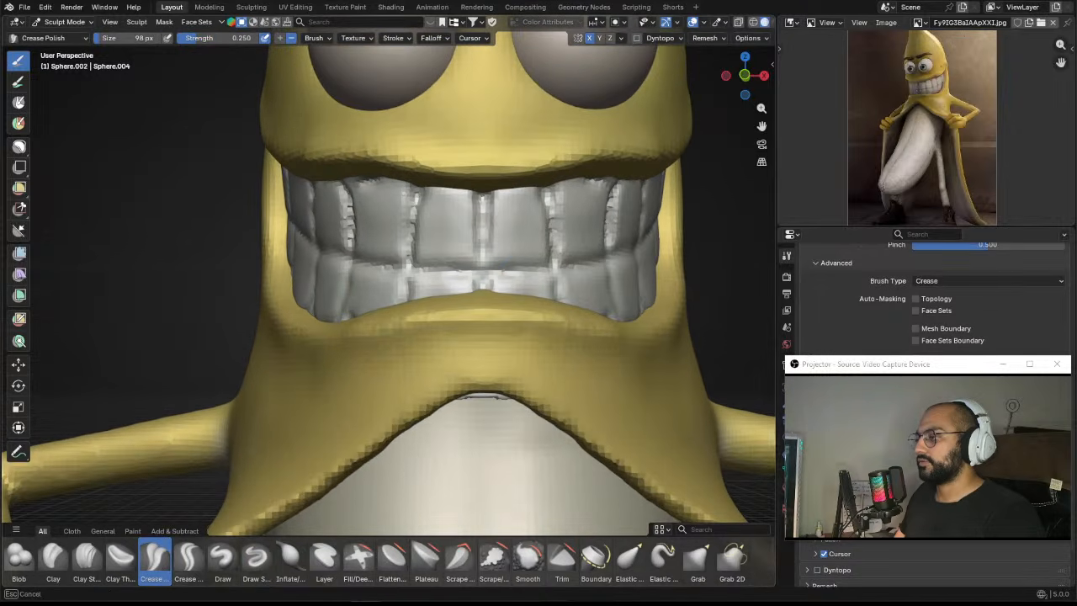
mouse_move(484, 200)
mouse_down()
mouse_move(484, 277)
mouse_move(528, 284)
mouse_up()
drag(506, 271, 388, 251)
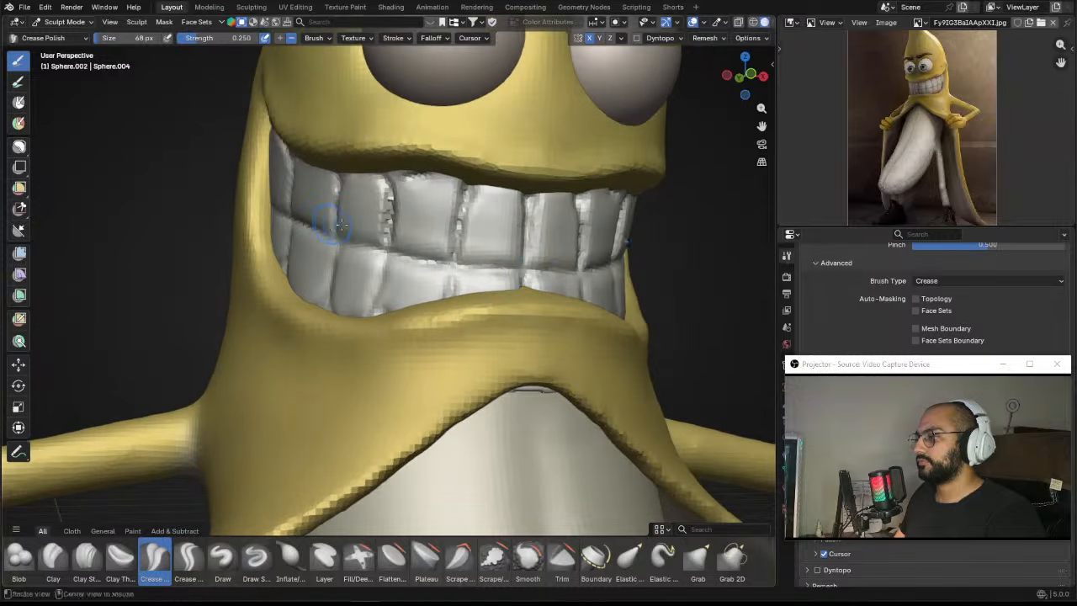
Step: Tighten the gaps and groove around the side teeth with Crease Polish strokes at about 43 px
mouse_move(340, 223)
alt+mouse_down()
mouse_move(451, 189)
mouse_move(436, 255)
alt+mouse_up()
key(bracketleft)
key(bracketleft)
key(bracketleft)
key(bracketleft)
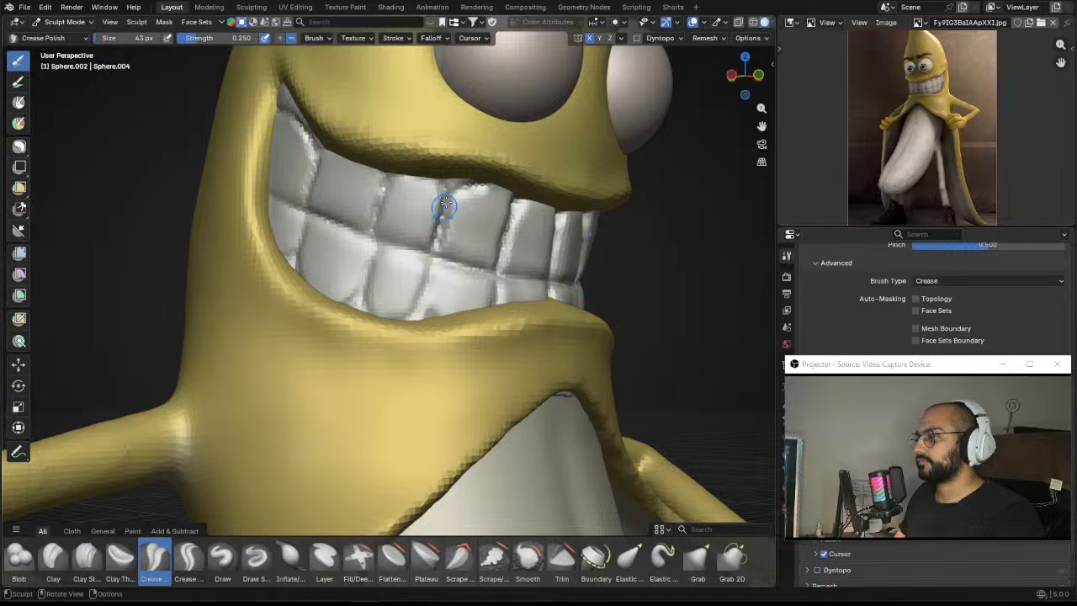
drag(445, 206, 444, 213)
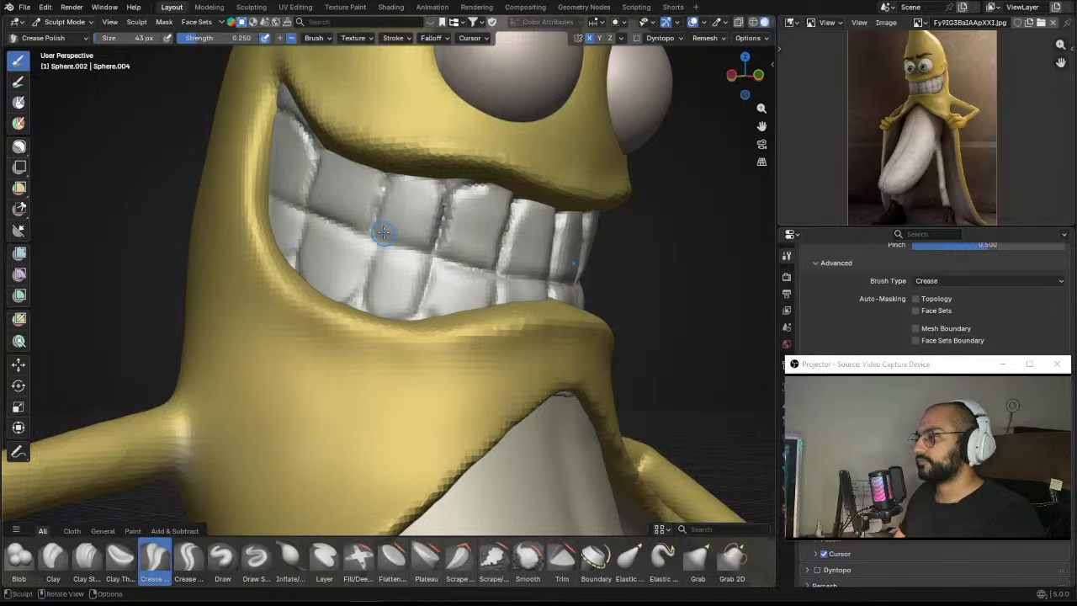
middle_drag(371, 210, 370, 240)
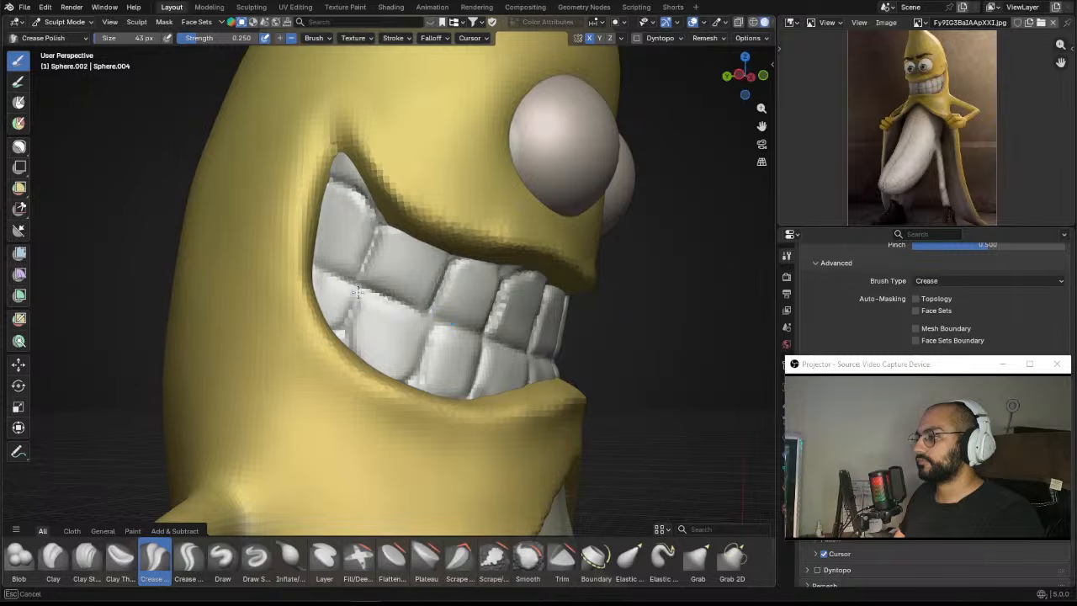
Step: Puff out the upper and lower teeth with the Inflate/Deflate brush at about 139 px
middle_drag(358, 359, 437, 282)
key(i)
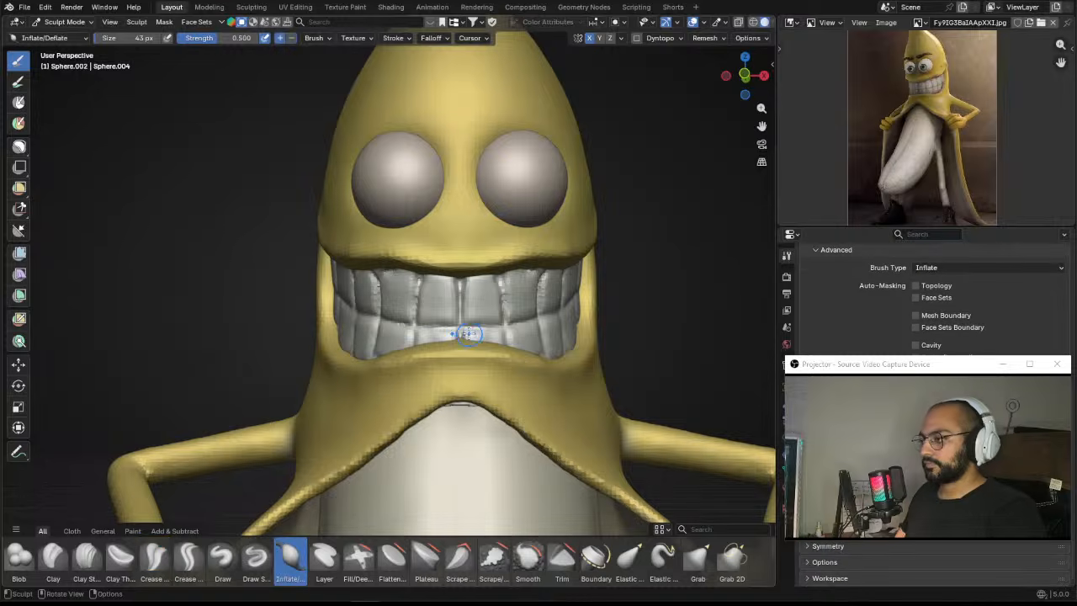
mouse_move(510, 344)
middle_down()
mouse_move(504, 331)
mouse_move(415, 323)
mouse_move(434, 307)
middle_up()
key(f)
click(445, 312)
mouse_move(487, 335)
middle_down()
mouse_move(480, 307)
mouse_move(484, 327)
middle_up()
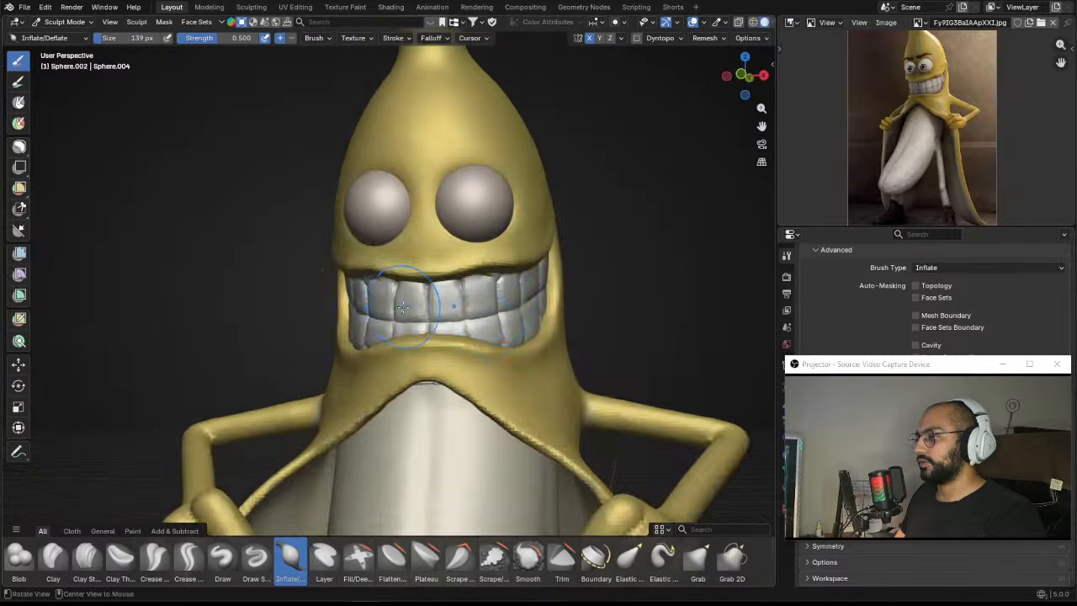
mouse_move(402, 307)
middle_down()
mouse_move(470, 343)
mouse_move(428, 282)
mouse_move(351, 312)
middle_up()
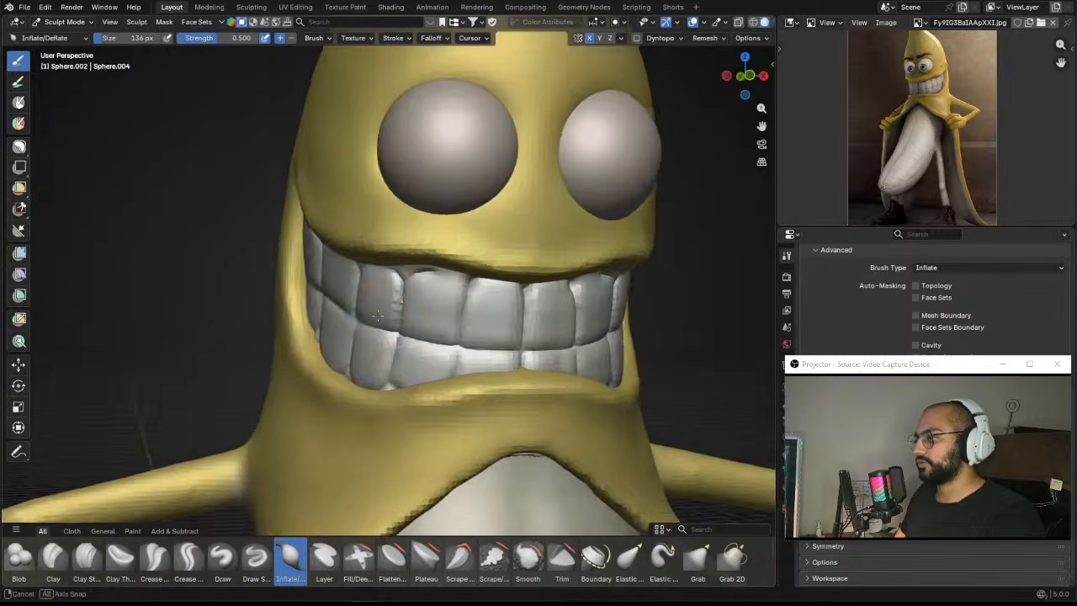
Step: Build up a gum line above the upper teeth with the Clay Strips brush at about 60 px
scroll(444, 357, down, 7)
middle_drag(451, 355, 427, 325)
scroll(366, 309, up, 4)
scroll(413, 323, up, 3)
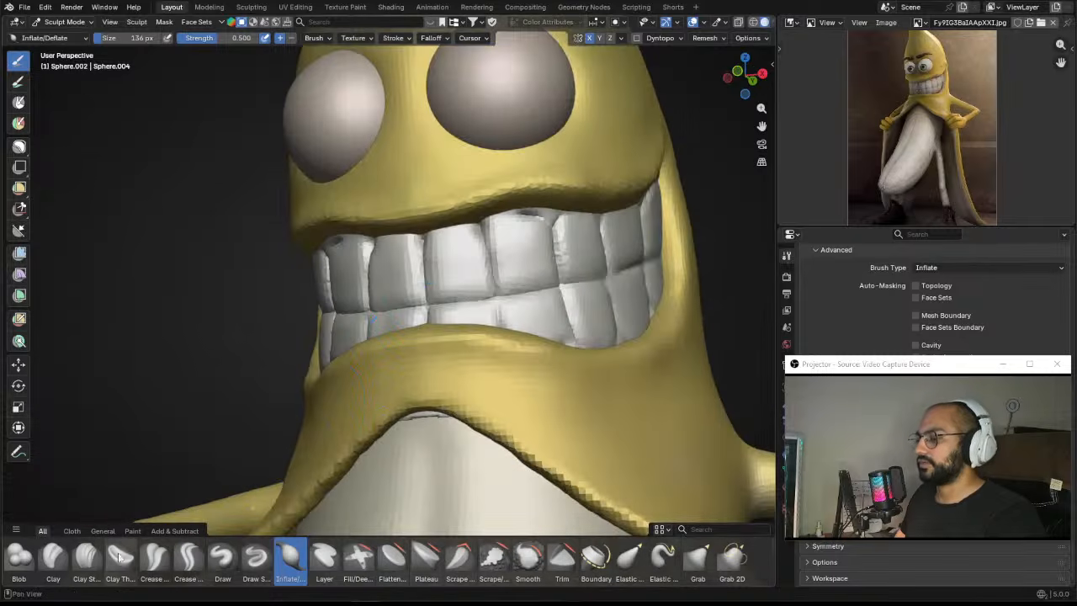
key(c)
scroll(526, 227, up, 3)
mouse_move(508, 240)
shift+middle_down()
mouse_move(455, 275)
mouse_move(473, 285)
shift+middle_up()
key(f)
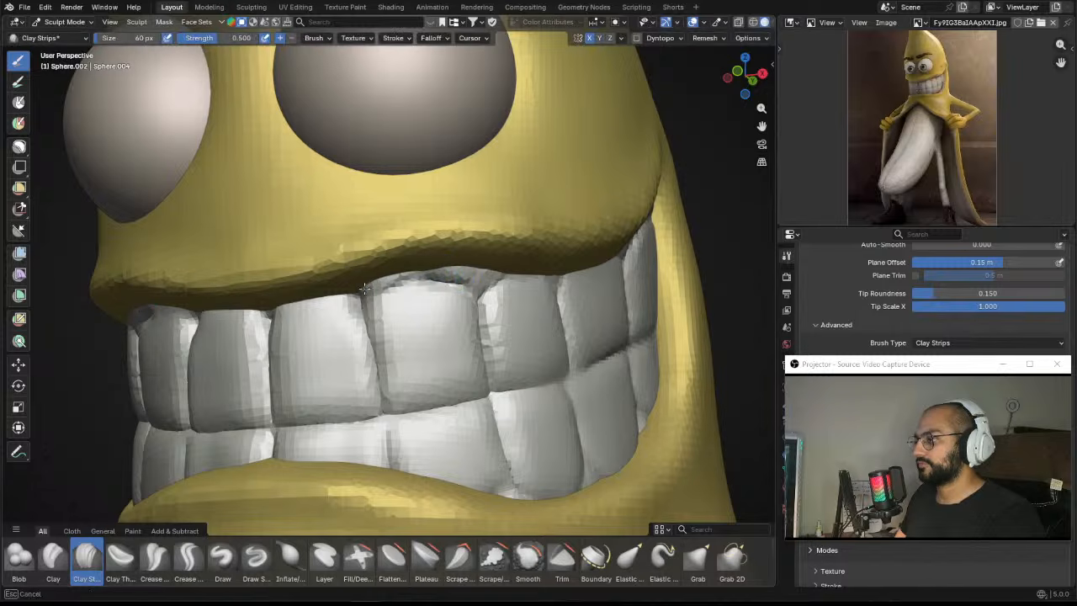
click(430, 269)
middle_drag(444, 272, 444, 277)
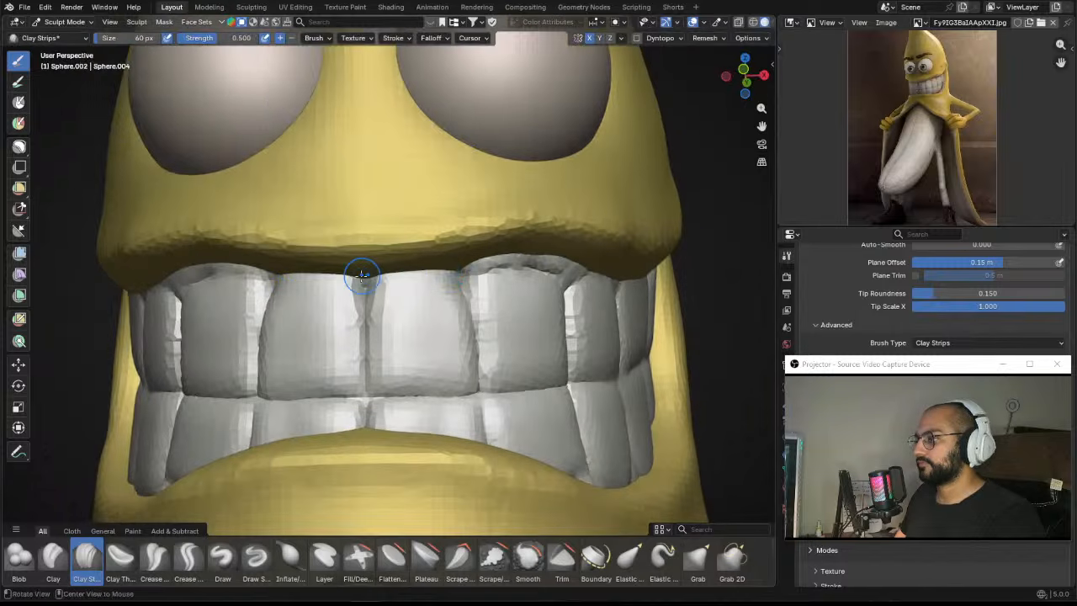
Step: Build up a gum line along the base of the lower side teeth with Clay Strips at about 75 px
mouse_move(360, 276)
middle_down()
mouse_move(385, 384)
mouse_move(379, 341)
mouse_move(392, 346)
middle_up()
scroll(392, 347, up, 3)
key(f)
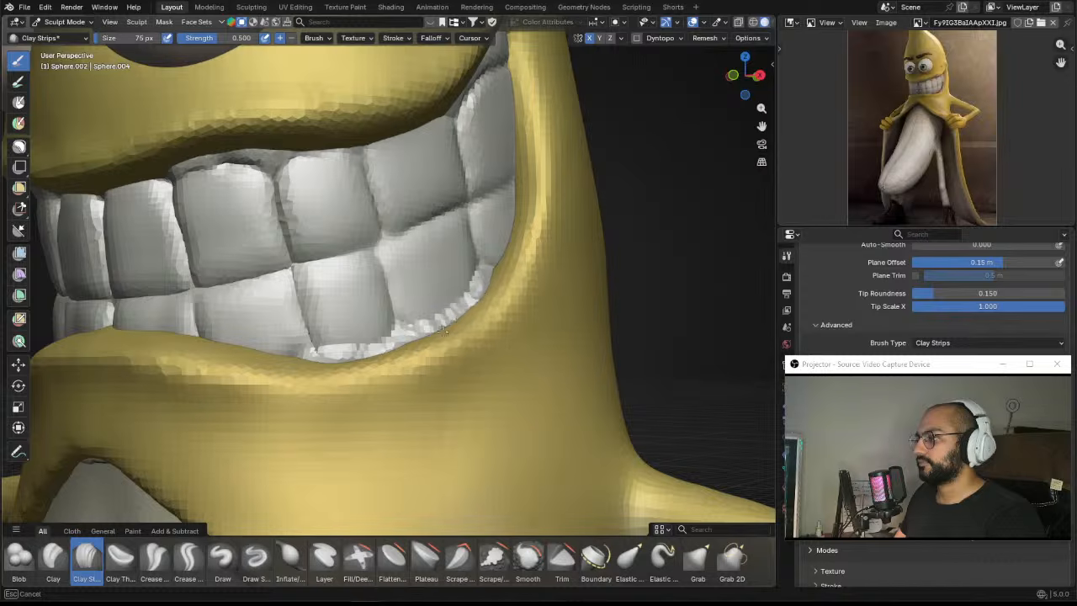
drag(442, 331, 471, 306)
alt+drag(467, 311, 526, 314)
mouse_move(259, 330)
alt+mouse_down()
mouse_move(278, 331)
mouse_move(257, 328)
alt+mouse_up()
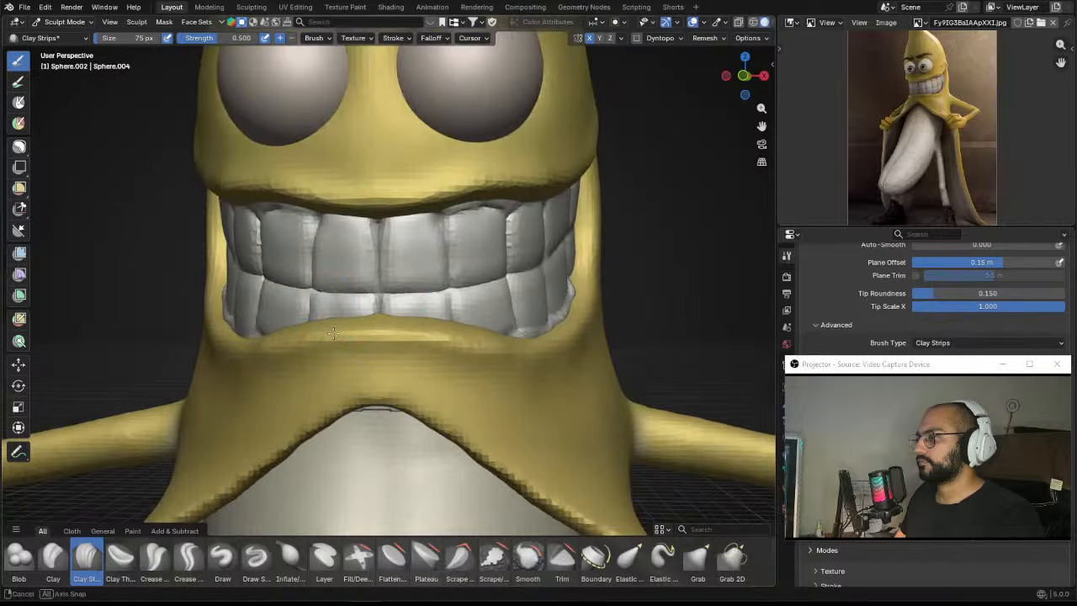
Step: Reposition the lower side teeth near the mouth corners with the Grab brush at up to 165 px
key(g)
mouse_move(311, 305)
alt+mouse_down()
mouse_move(335, 290)
mouse_move(264, 300)
mouse_move(246, 322)
alt+mouse_up()
drag(247, 322, 262, 323)
key(f)
click(255, 324)
key(f)
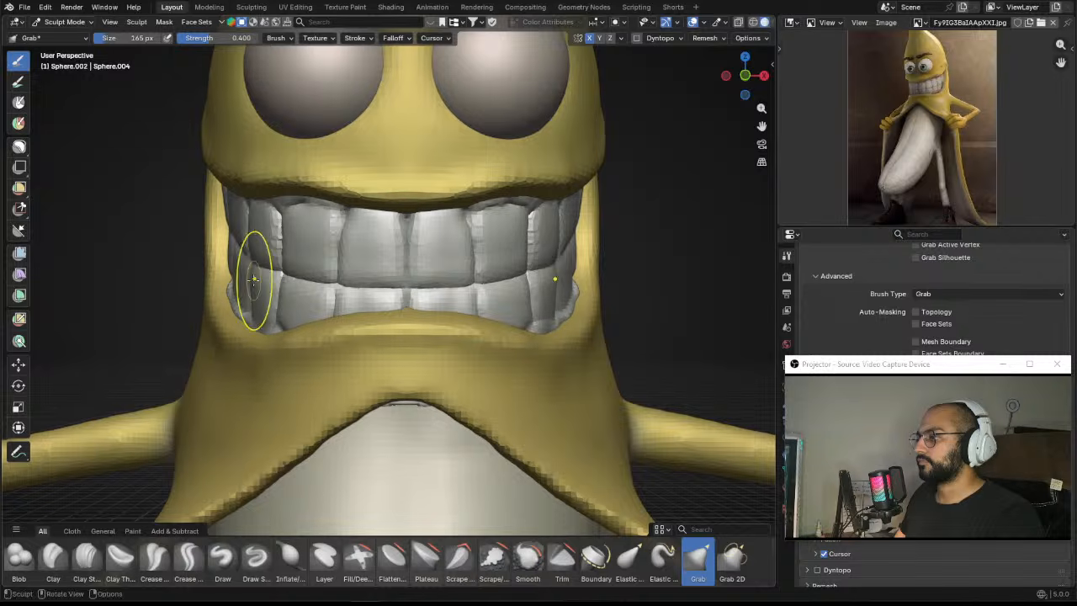
click(262, 281)
drag(263, 281, 265, 274)
Step: Even out the curve of the tooth rows from several angles with the Grab brush at about 110 px
mouse_move(267, 279)
ctrl+alt+mouse_down()
mouse_move(305, 332)
mouse_move(378, 301)
mouse_move(412, 302)
ctrl+alt+mouse_up()
mouse_move(413, 303)
ctrl+alt+mouse_down()
mouse_move(471, 278)
mouse_move(554, 298)
mouse_move(526, 291)
ctrl+alt+mouse_up()
mouse_move(527, 291)
alt+mouse_down()
mouse_move(536, 290)
mouse_move(519, 289)
alt+mouse_up()
key(f)
click(549, 286)
mouse_move(509, 282)
alt+mouse_down()
mouse_move(373, 269)
mouse_move(378, 315)
alt+mouse_up()
key(f)
click(321, 313)
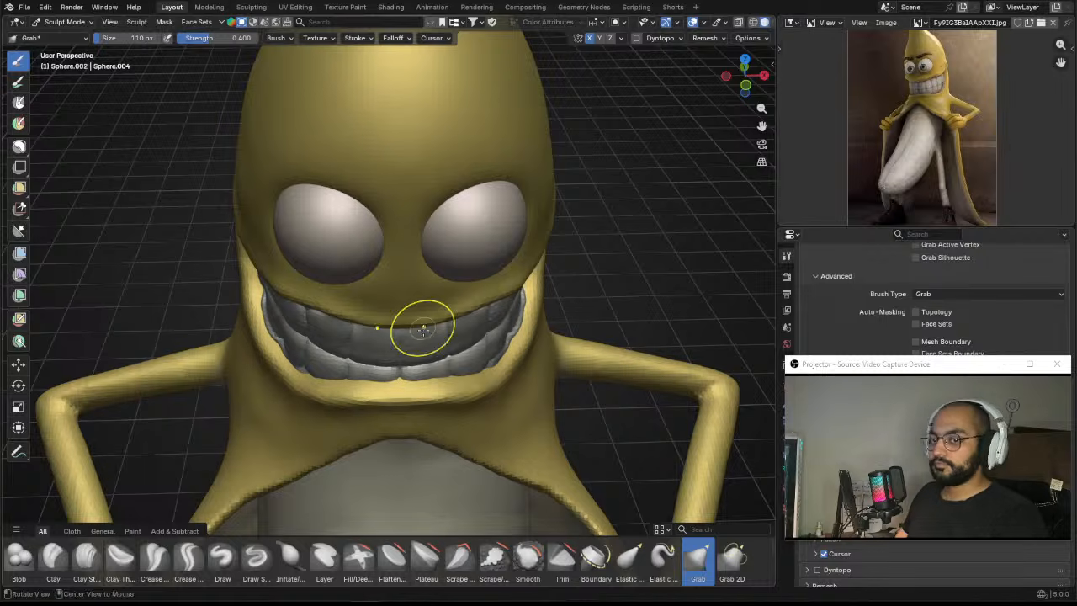
Step: Check the teeth against the whole character and adjust their side profile with Grab at about 230 px
mouse_move(421, 325)
alt+mouse_down()
mouse_move(420, 283)
mouse_move(457, 318)
mouse_move(447, 323)
alt+mouse_up()
scroll(471, 303, down, 3)
scroll(450, 343, down, 2)
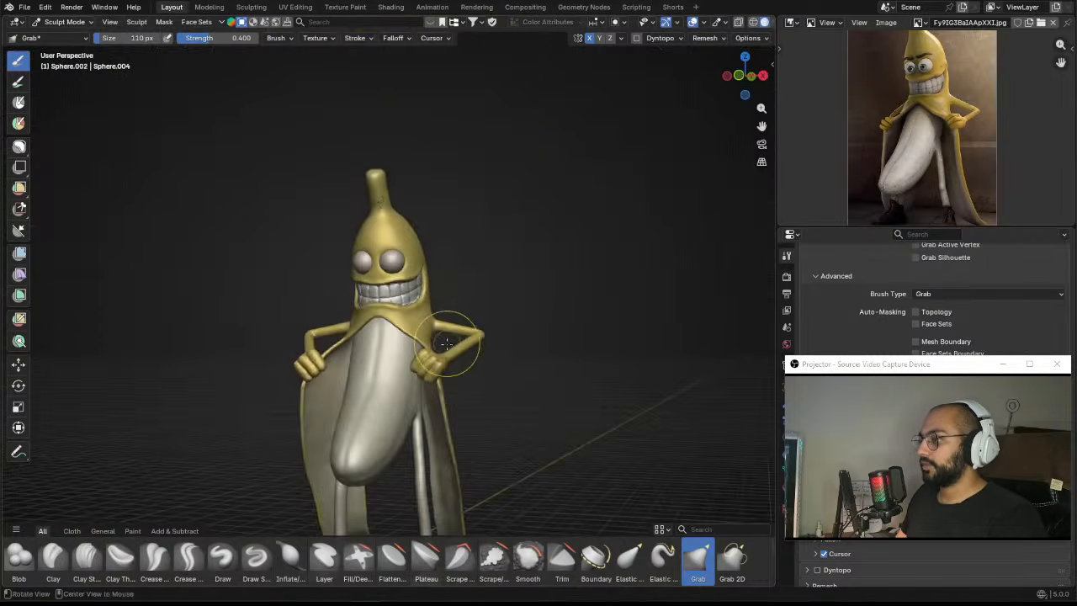
scroll(457, 337, up, 5)
scroll(429, 320, up, 4)
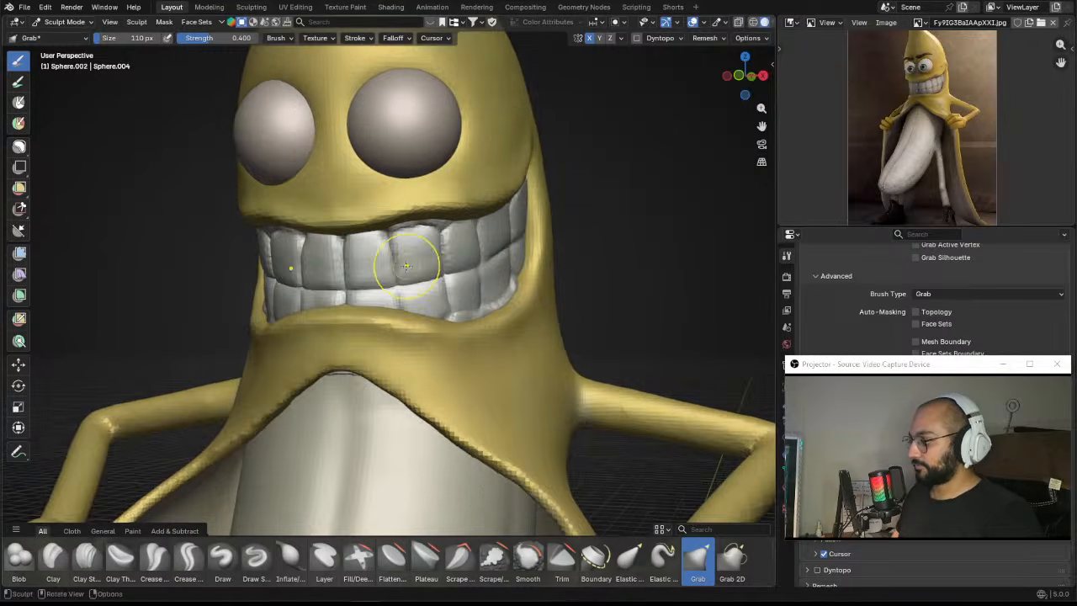
mouse_move(451, 276)
alt+mouse_down()
mouse_move(403, 245)
mouse_move(420, 202)
alt+mouse_up()
mouse_move(420, 202)
shift+middle_down()
mouse_move(467, 250)
mouse_move(408, 282)
mouse_move(380, 316)
mouse_move(403, 320)
shift+middle_up()
key(f)
click(412, 318)
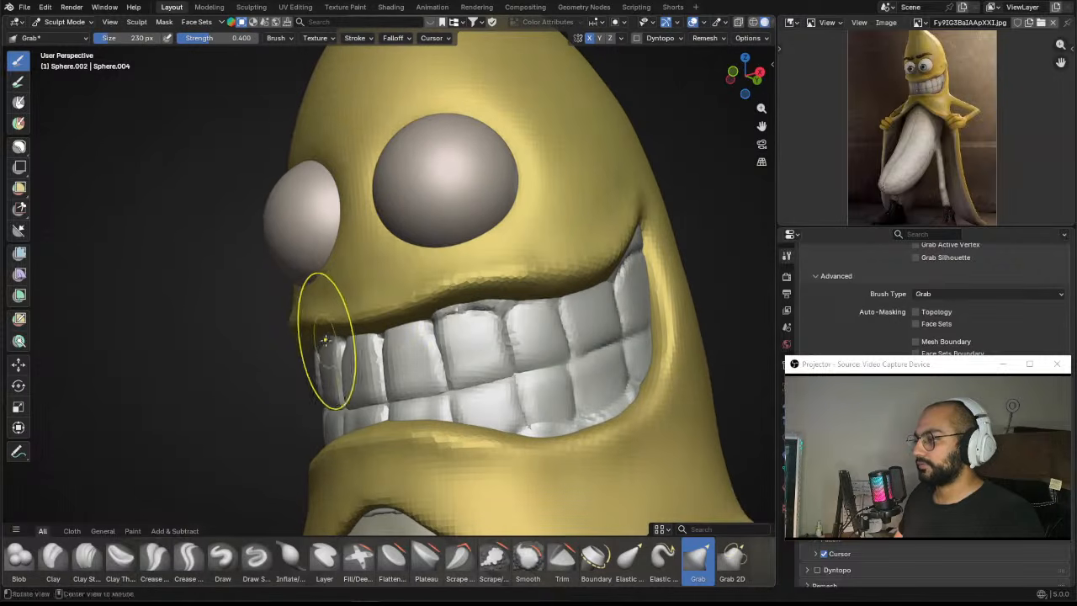
middle_drag(323, 339, 368, 313)
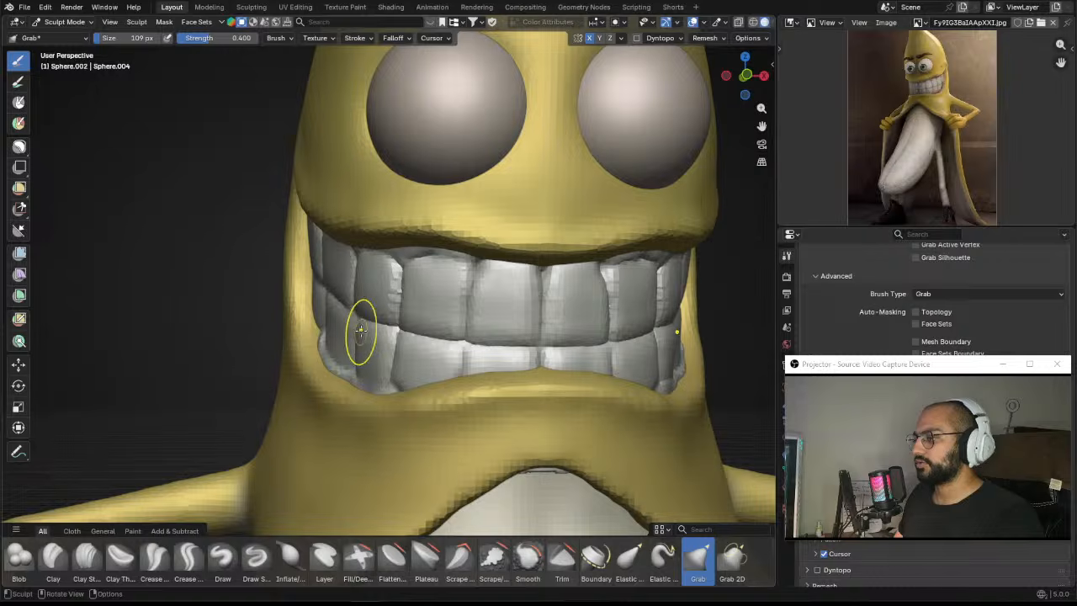
Step: Pull the rearmost upper tooth up toward the mouth corner with the Grab brush at about 147 px
scroll(357, 333, down, 3)
middle_drag(390, 361, 495, 288)
scroll(421, 220, up, 4)
mouse_move(362, 135)
shift+middle_down()
mouse_move(396, 233)
mouse_move(425, 236)
mouse_move(355, 233)
mouse_move(363, 252)
shift+middle_up()
key(bracketright)
key(bracketright)
key(bracketright)
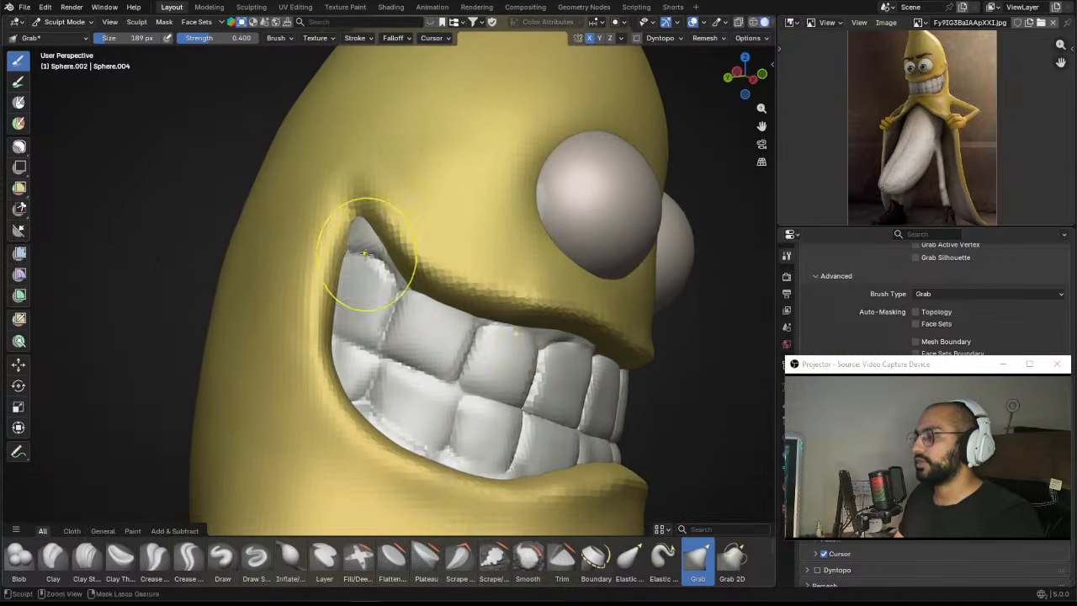
key(bracketleft)
drag(350, 246, 353, 223)
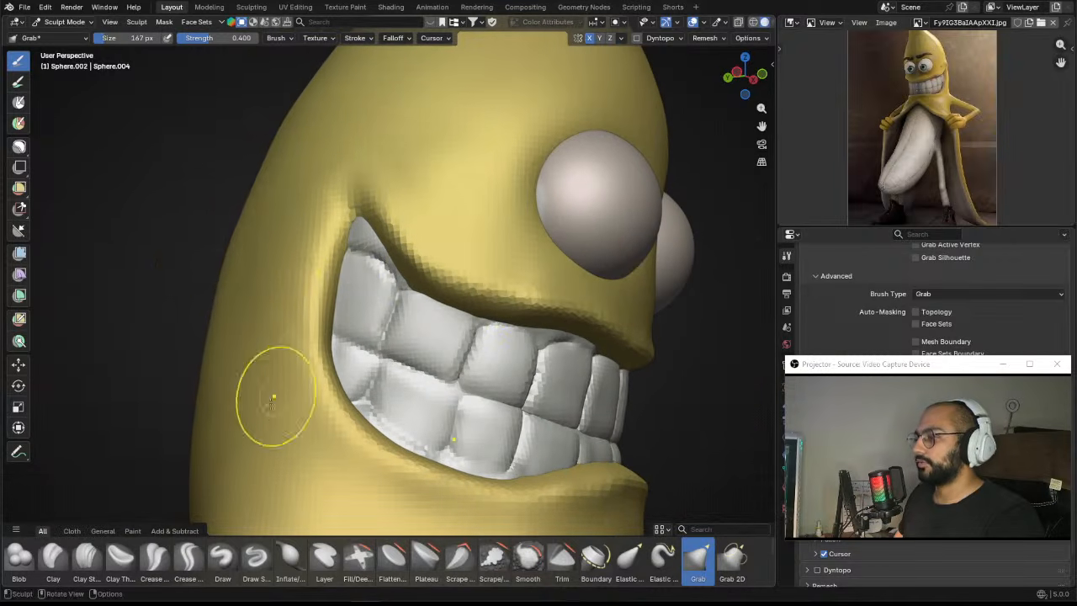
Step: Build up the gum above the rearmost upper tooth at the mouth corner with the Draw brush at 60 to 78 px
click(222, 557)
scroll(294, 221, up, 2)
scroll(394, 245, up, 2)
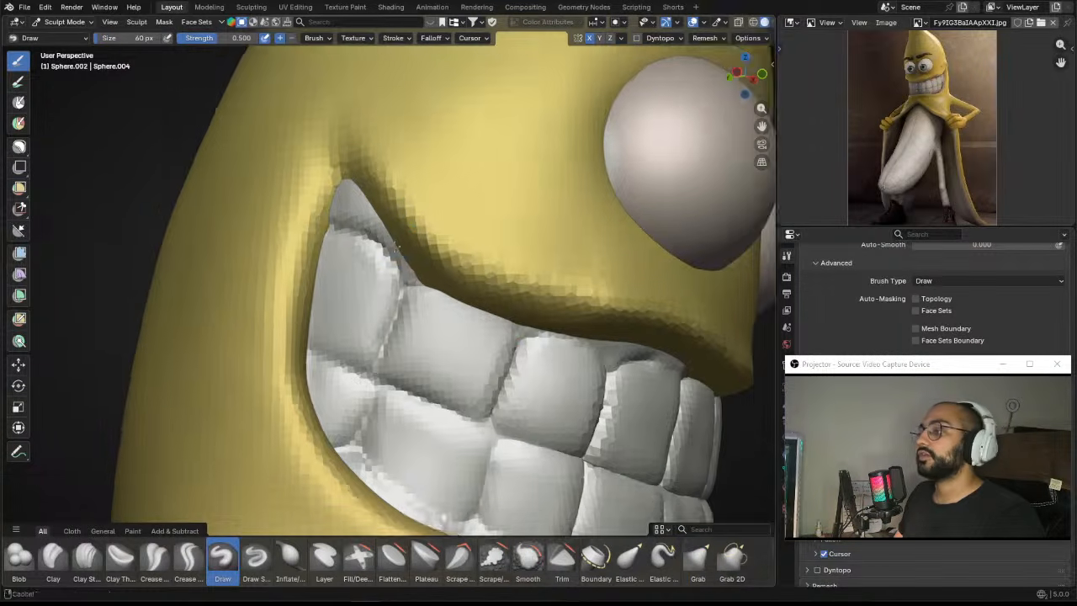
key(bracketleft)
key(bracketleft)
key(bracketleft)
key(bracketleft)
key(bracketleft)
middle_drag(395, 246, 320, 205)
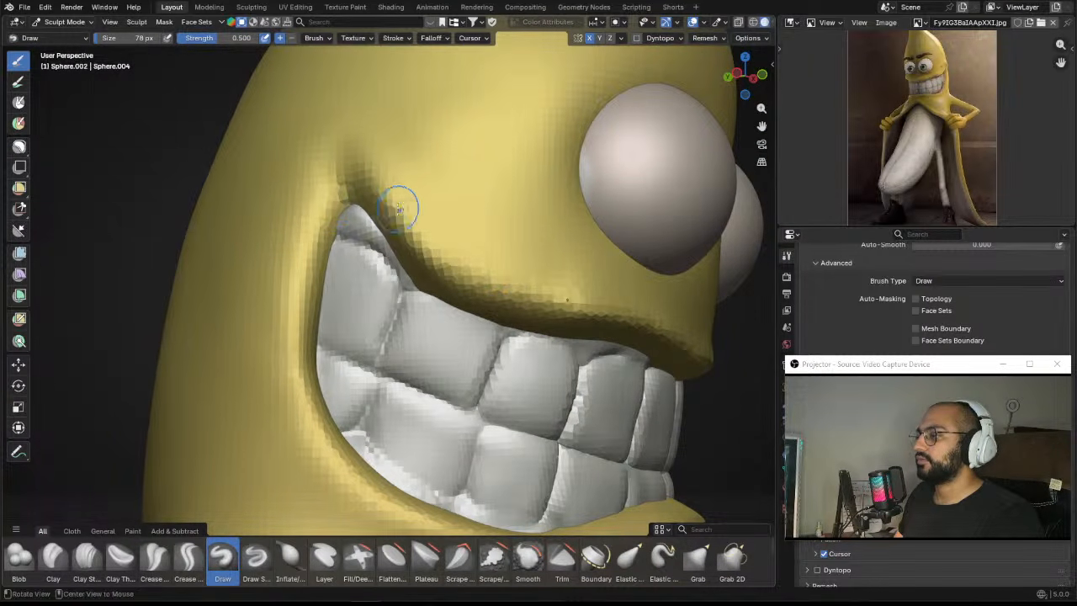
Step: Make the banana body active and reshape the peel around the mouth corner with Grab at about 272 and 195 px
scroll(395, 236, down, 3)
key(alt+q)
mouse_move(480, 255)
middle_down()
mouse_move(498, 255)
mouse_move(429, 232)
mouse_move(502, 205)
middle_up()
scroll(430, 230, down, 3)
key(g)
scroll(502, 205, up, 1)
key(f)
click(602, 194)
drag(476, 202, 490, 211)
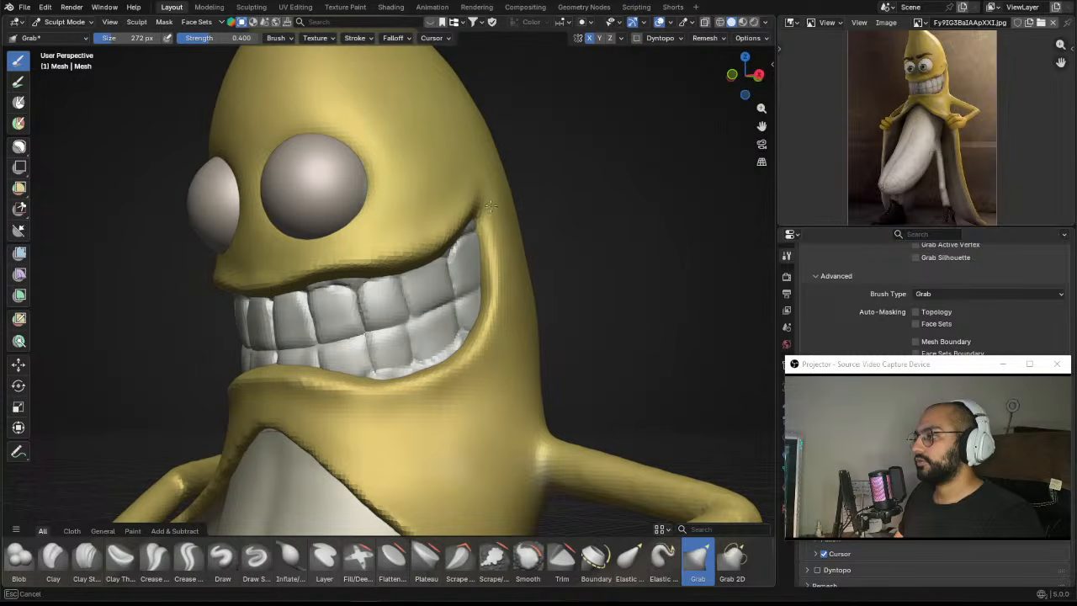
key(f)
click(525, 217)
mouse_move(476, 241)
middle_down()
mouse_move(471, 228)
mouse_move(461, 266)
mouse_move(490, 238)
middle_up()
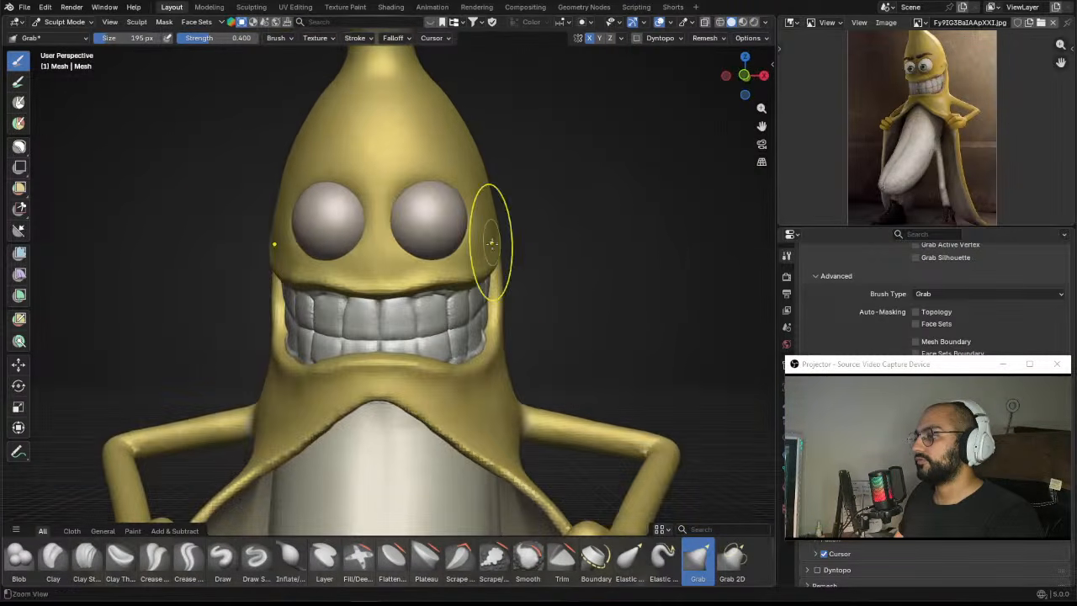
Step: Make the teeth active again and nudge the lower side teeth against the lip with Grab at 237 px
scroll(495, 269, down, 3)
scroll(495, 276, up, 3)
mouse_move(495, 276)
shift+middle_down()
mouse_move(461, 202)
mouse_move(435, 210)
shift+middle_up()
key(f)
click(407, 257)
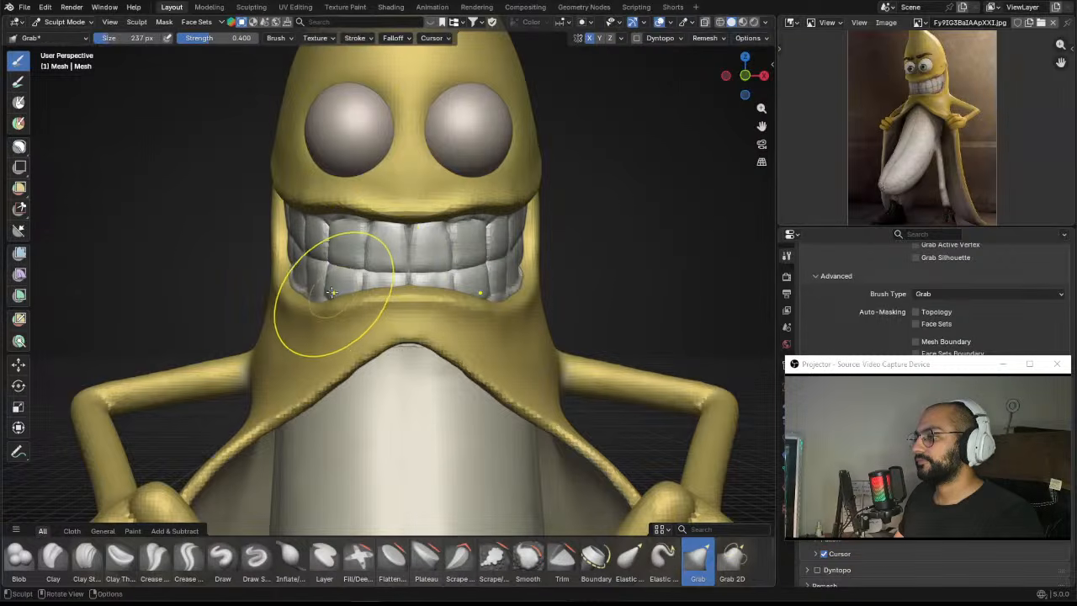
middle_drag(331, 280, 318, 280)
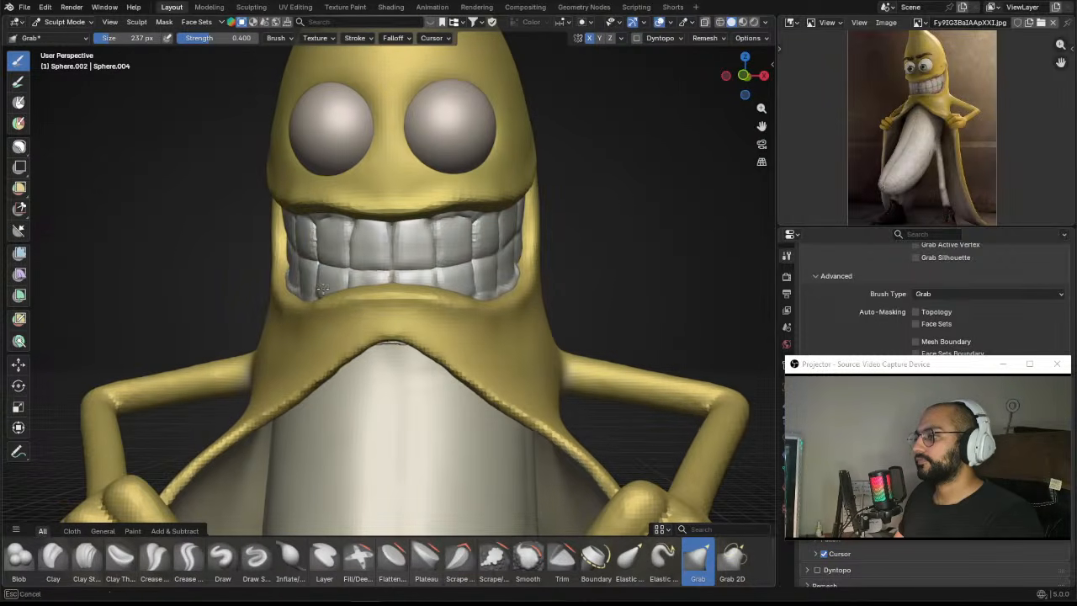
drag(323, 288, 320, 287)
Step: Adjust the front teeth's side profile with the Grab brush at about 108 px
key(f)
click(282, 262)
mouse_move(309, 261)
middle_down()
mouse_move(288, 277)
mouse_move(254, 273)
middle_up()
drag(253, 274, 258, 261)
key(f)
click(250, 261)
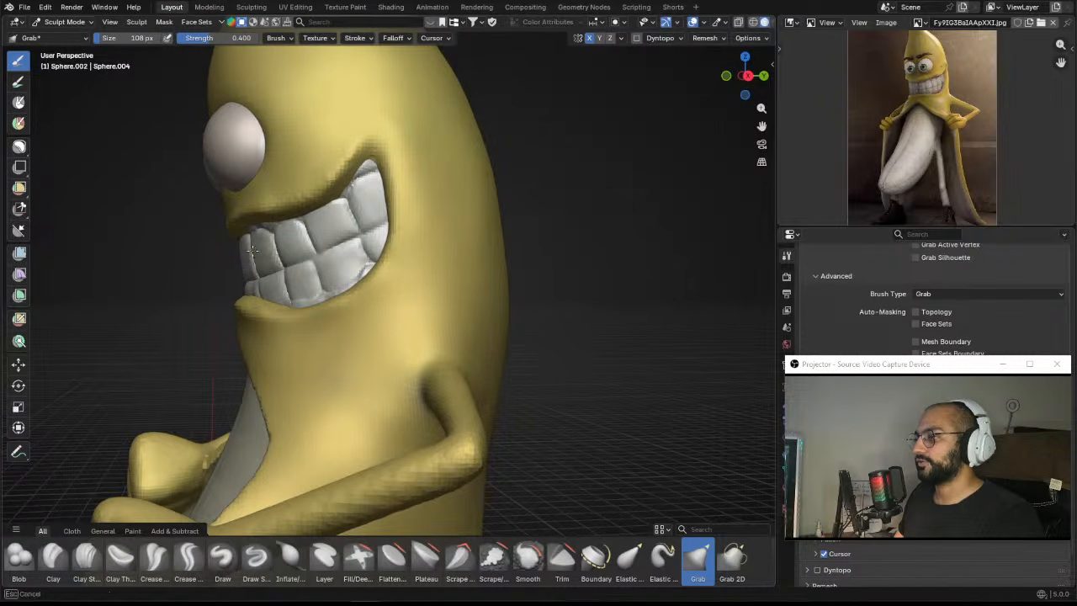
Step: Switch to the Paint Blend brush and choose a light pink paint colour for the gums
mouse_move(260, 250)
middle_down()
mouse_move(424, 248)
mouse_move(321, 377)
middle_up()
click(136, 530)
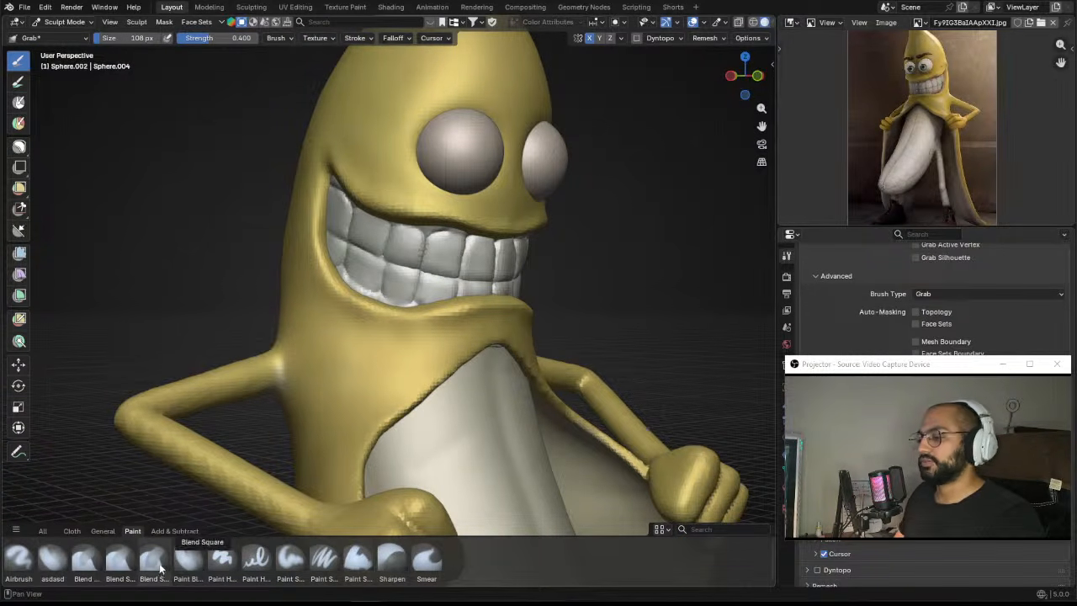
click(198, 555)
scroll(420, 286, up, 2)
scroll(443, 239, down, 1)
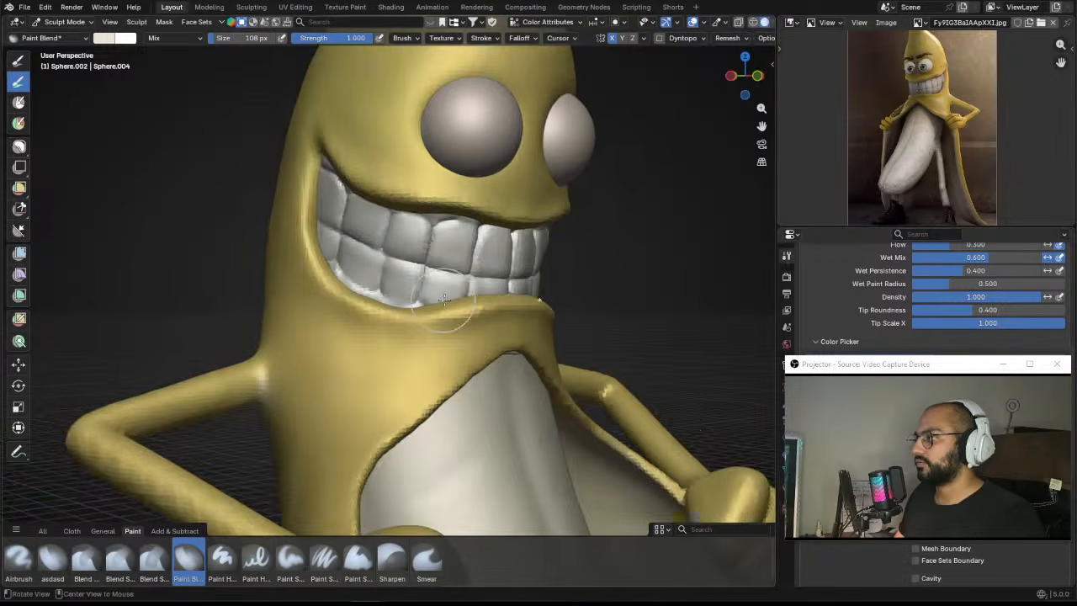
middle_drag(455, 246, 421, 254)
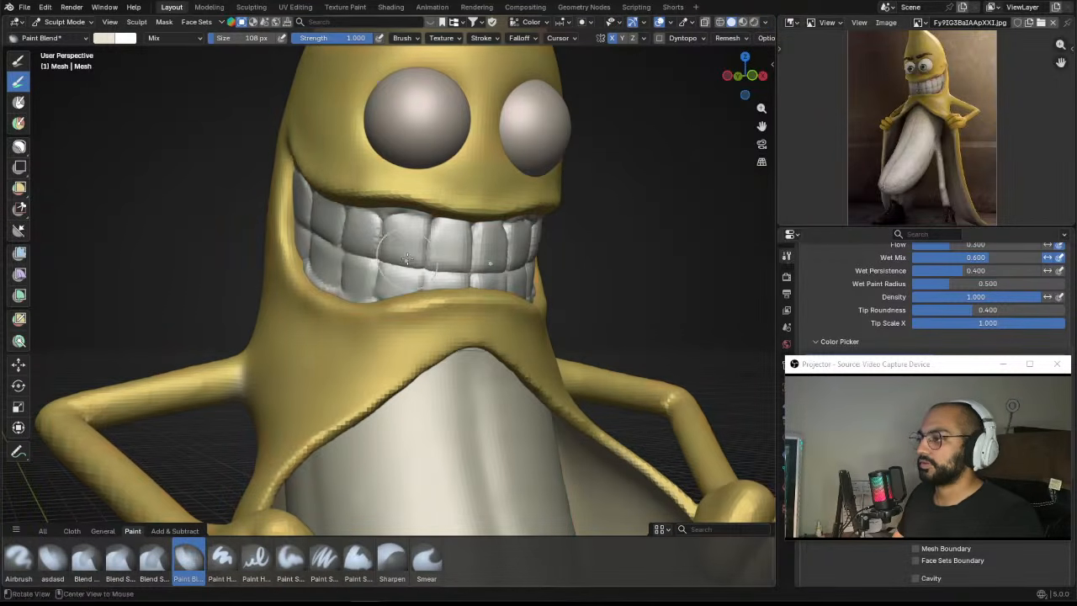
click(102, 38)
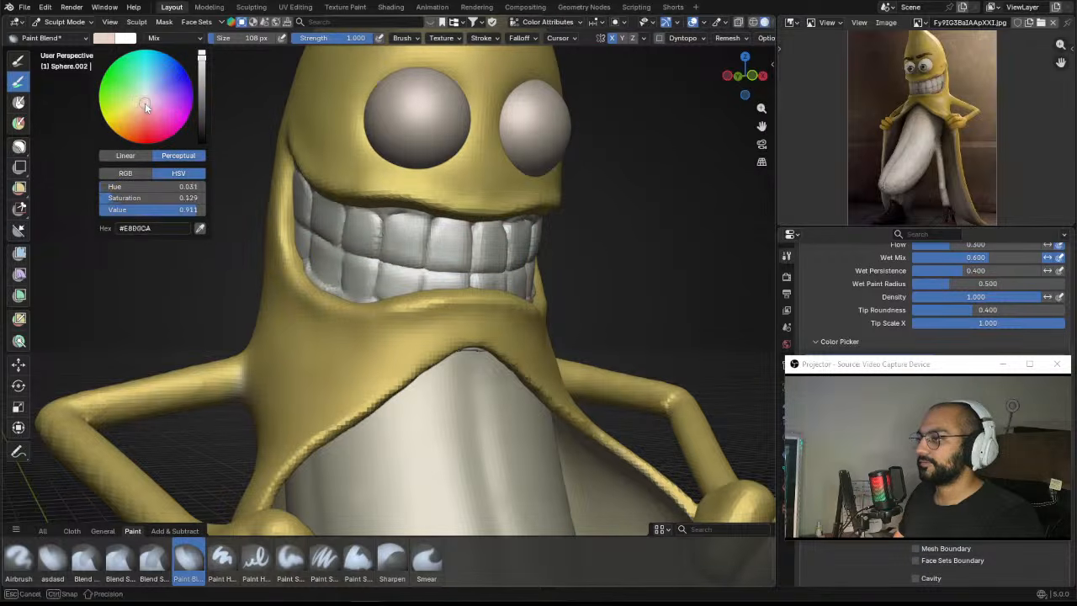
click(147, 111)
Step: Paint the gum line below the lower side teeth pink with Paint Blend at about 41 to 53 px
scroll(389, 282, up, 2)
mouse_move(374, 205)
middle_down()
mouse_move(417, 244)
mouse_move(410, 217)
middle_up()
key(f)
click(313, 268)
drag(309, 263, 326, 292)
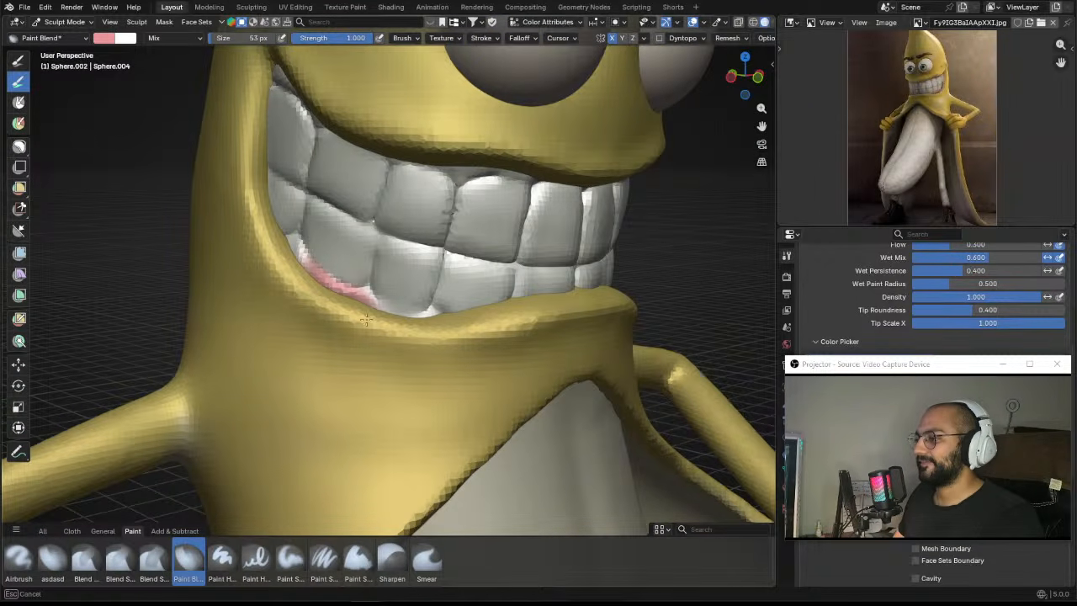
drag(419, 328, 428, 314)
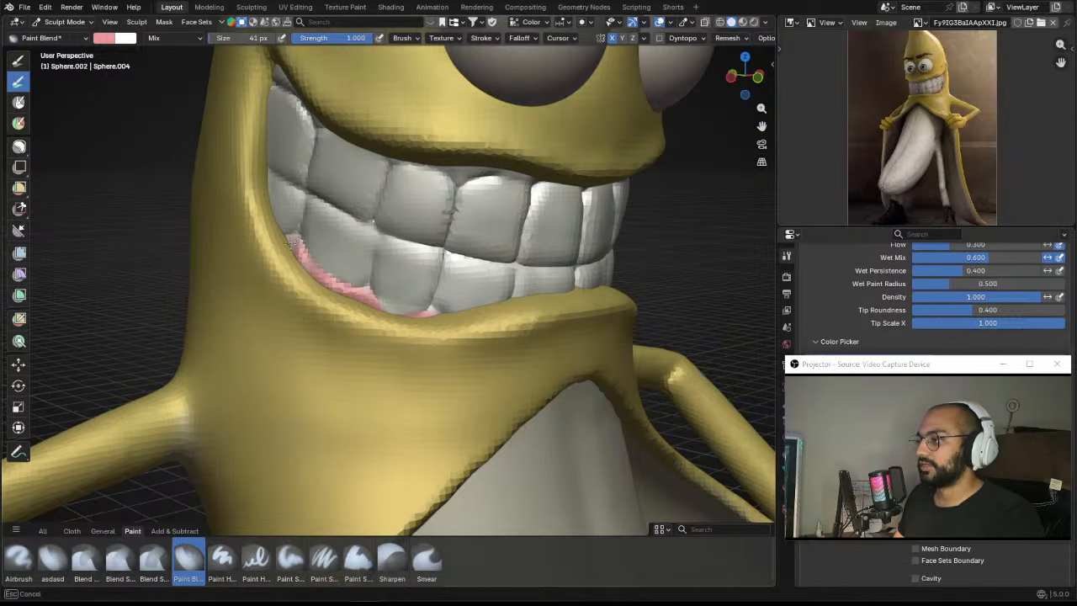
Step: Paint the upper gums pink from the front teeth back to the mouth corner at about 48 to 67 px
mouse_move(433, 315)
ctrl+alt+mouse_down()
mouse_move(431, 358)
mouse_move(467, 181)
mouse_move(449, 209)
mouse_move(451, 200)
mouse_move(413, 213)
mouse_move(432, 220)
ctrl+alt+mouse_up()
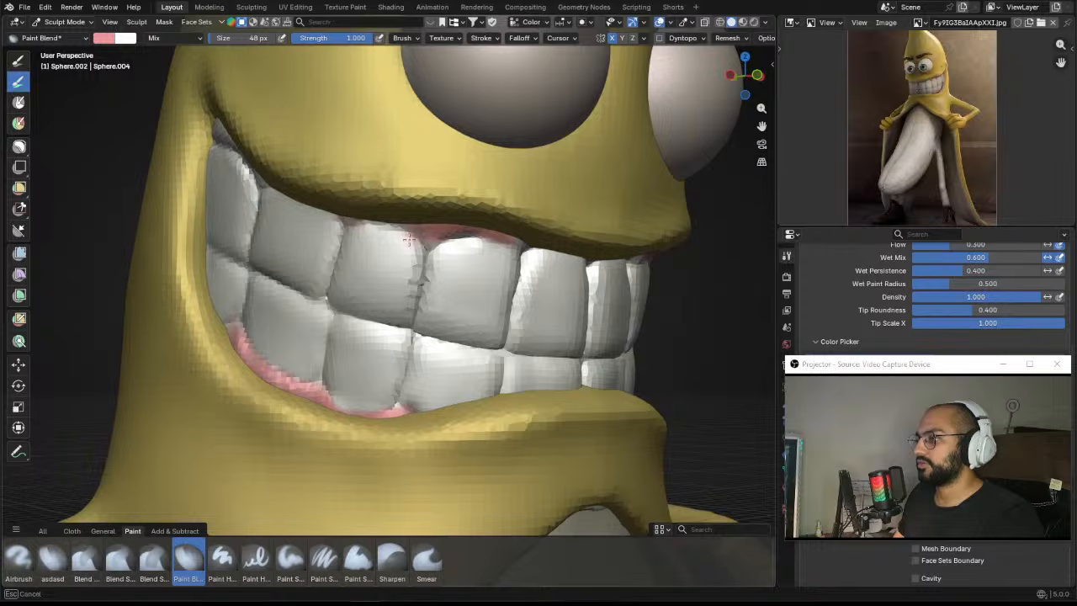
mouse_move(408, 239)
alt+mouse_down()
mouse_move(404, 205)
mouse_move(425, 248)
alt+mouse_up()
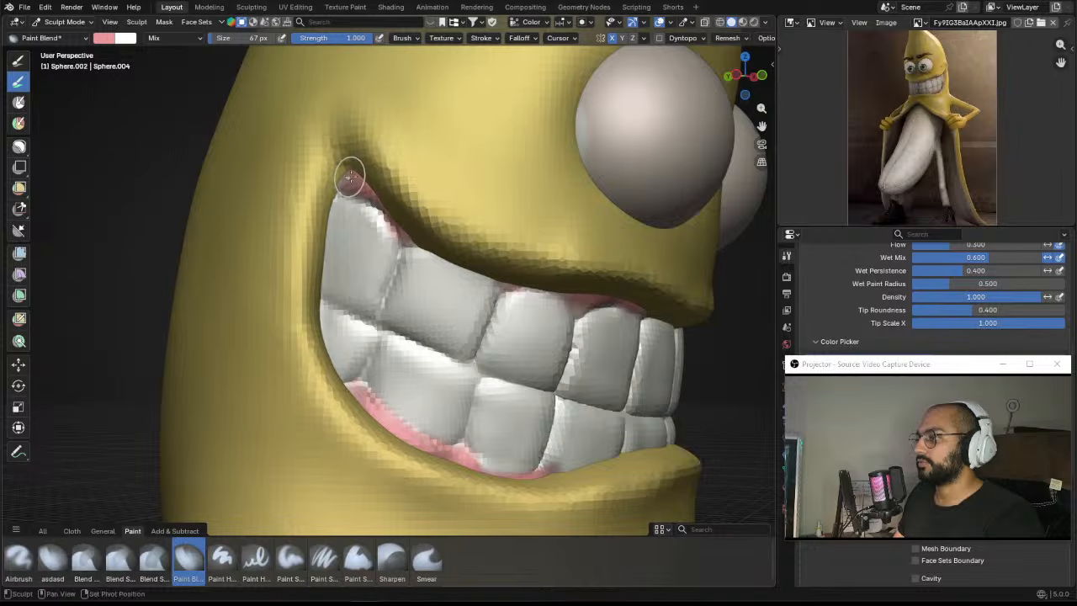
alt+drag(408, 258, 404, 264)
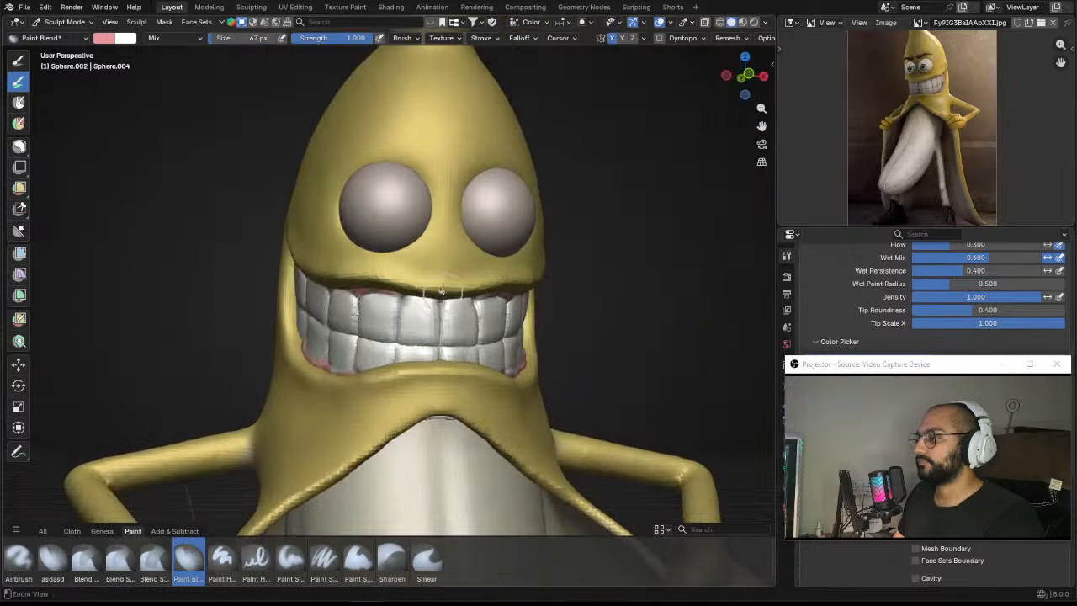
Step: Touch up the pink gums above the upper front teeth with a small 26 px Paint Blend brush
scroll(402, 266, up, 3)
click(398, 265)
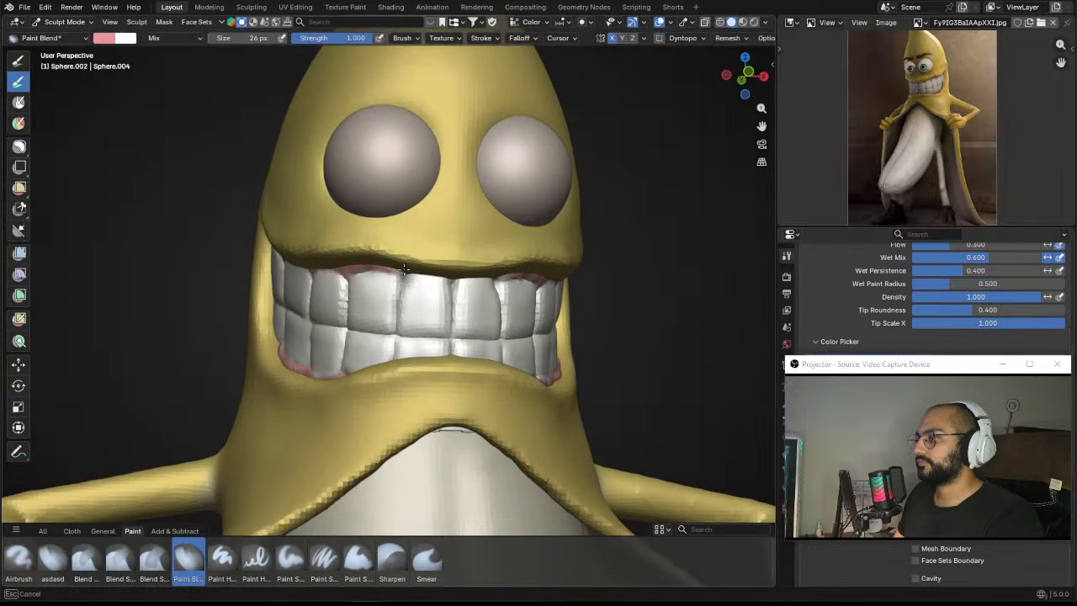
drag(395, 266, 399, 266)
ctrl+middle_drag(400, 266, 439, 336)
mouse_move(504, 357)
middle_down()
mouse_move(451, 319)
mouse_move(479, 292)
middle_up()
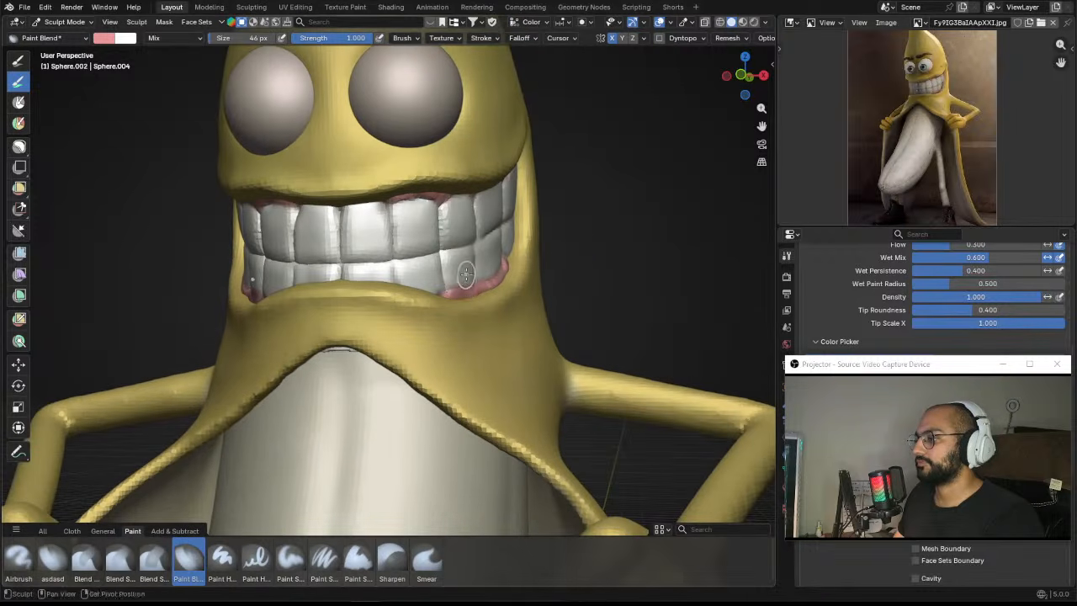
Step: Sample the white of the teeth as paint colour and darken it to light grey, value about 0.873
key(shift+x)
scroll(461, 276, down, 2)
alt+drag(376, 273, 432, 275)
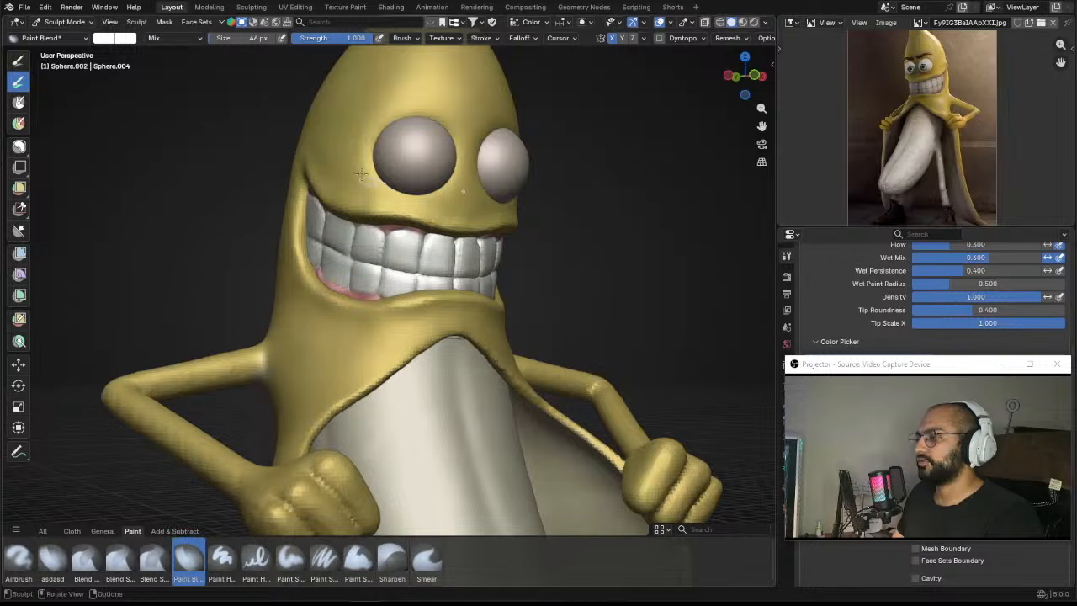
click(103, 38)
drag(202, 63, 205, 65)
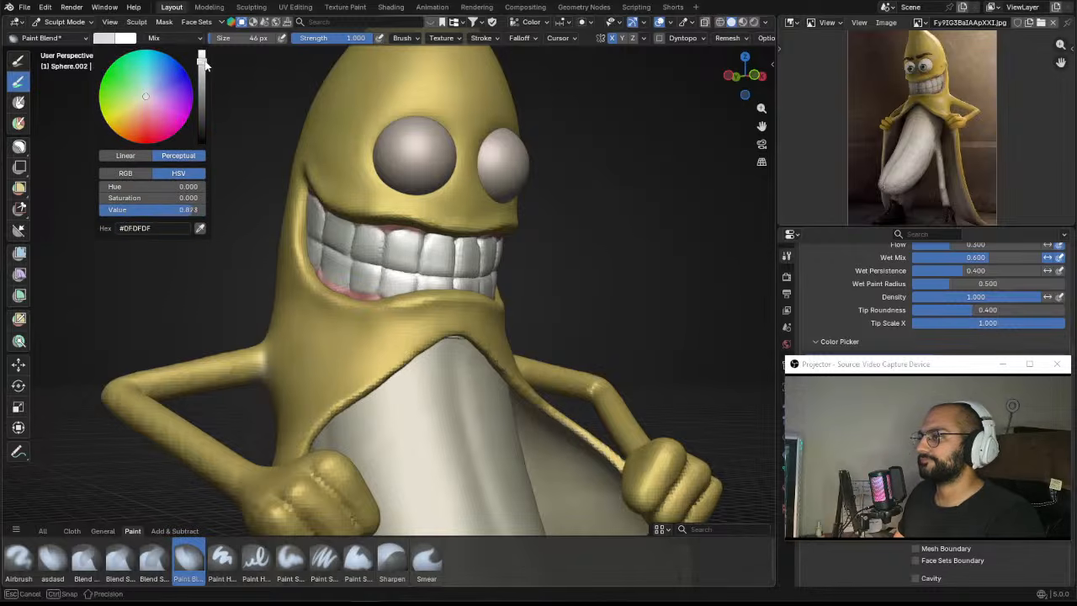
Step: Paint the side and upper teeth light grey with Paint Blend at about 72 px
scroll(489, 244, up, 2)
mouse_move(407, 256)
mouse_down()
mouse_move(446, 233)
mouse_move(298, 207)
mouse_up()
key(f)
click(444, 243)
key(f)
click(334, 223)
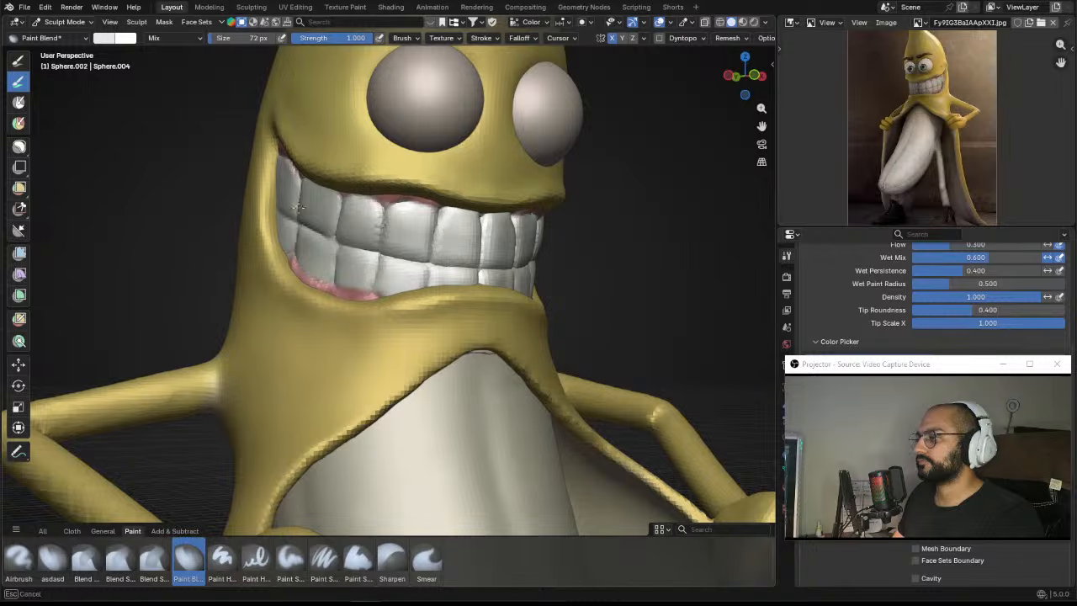
drag(360, 263, 409, 224)
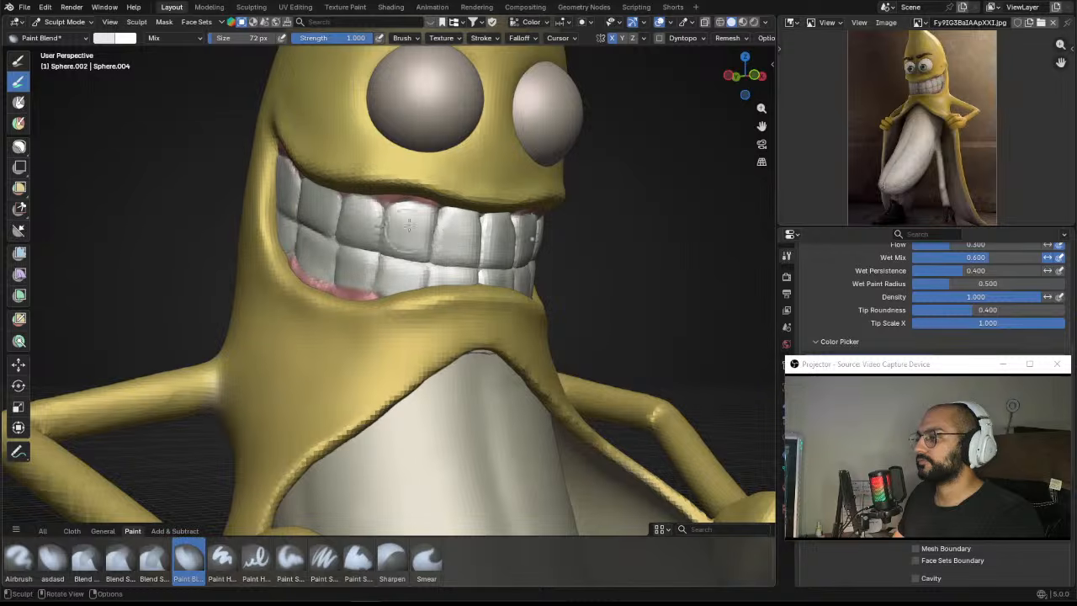
middle_drag(373, 244, 418, 180)
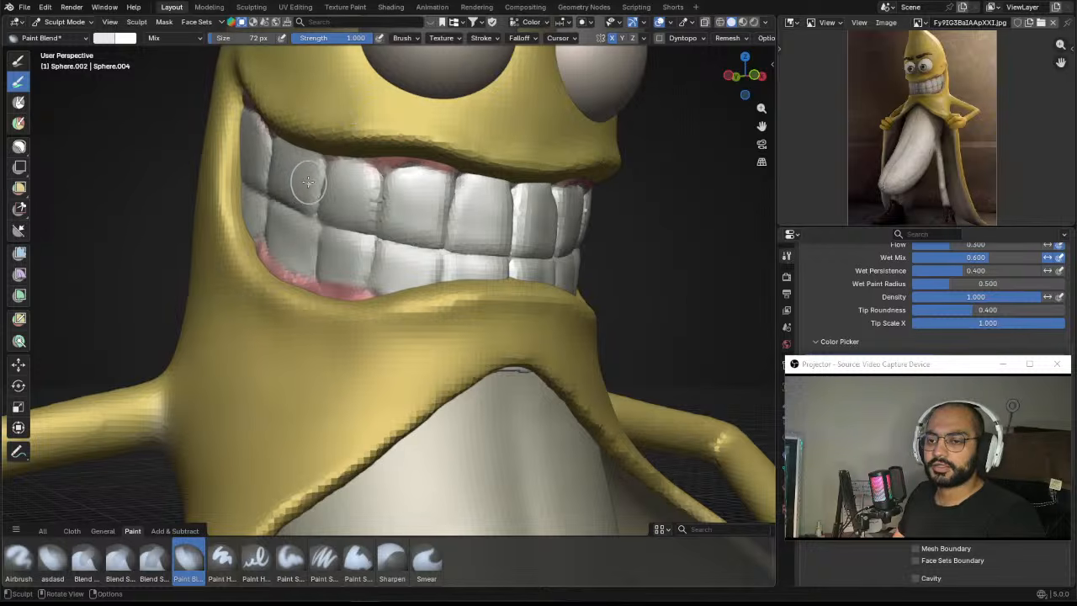
Step: Change the paint colour to warm off-white #E7E4DA and tint the teeth at 51 to 91 px
click(105, 40)
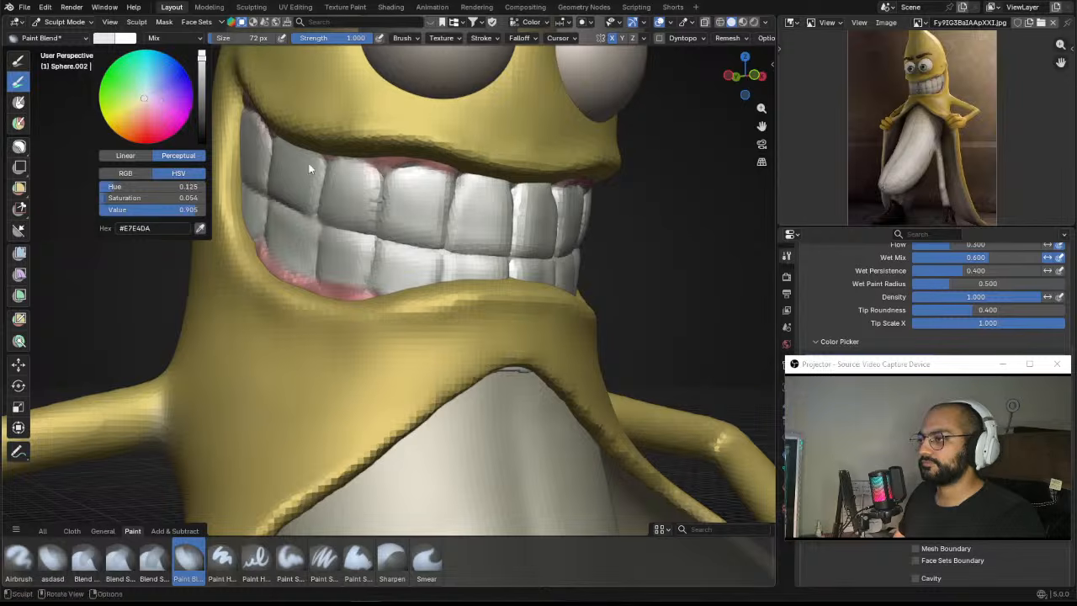
middle_drag(308, 168, 372, 235)
drag(372, 235, 410, 234)
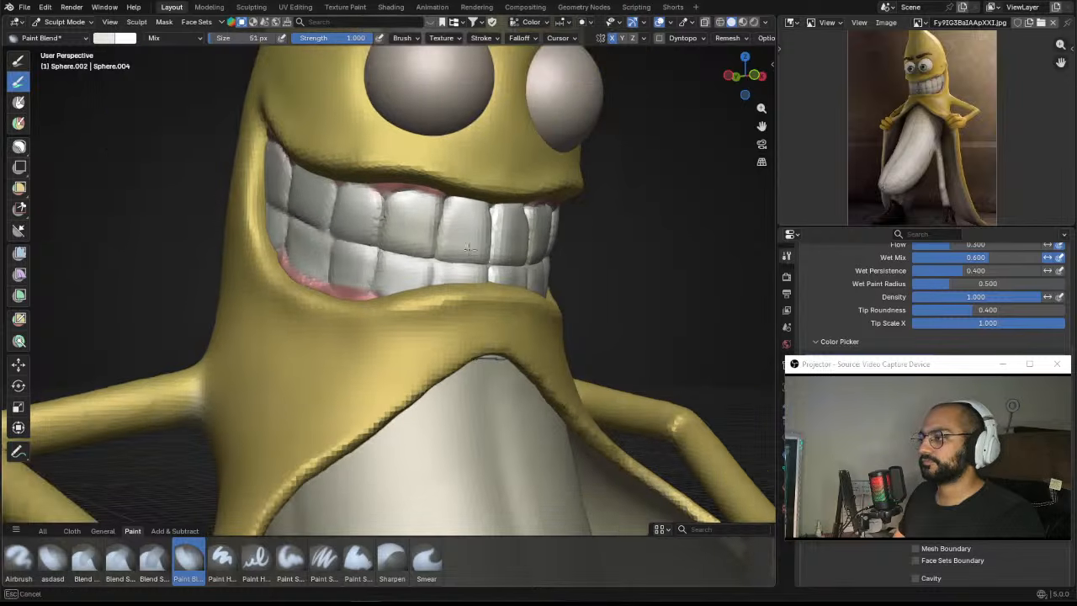
key(f)
click(303, 192)
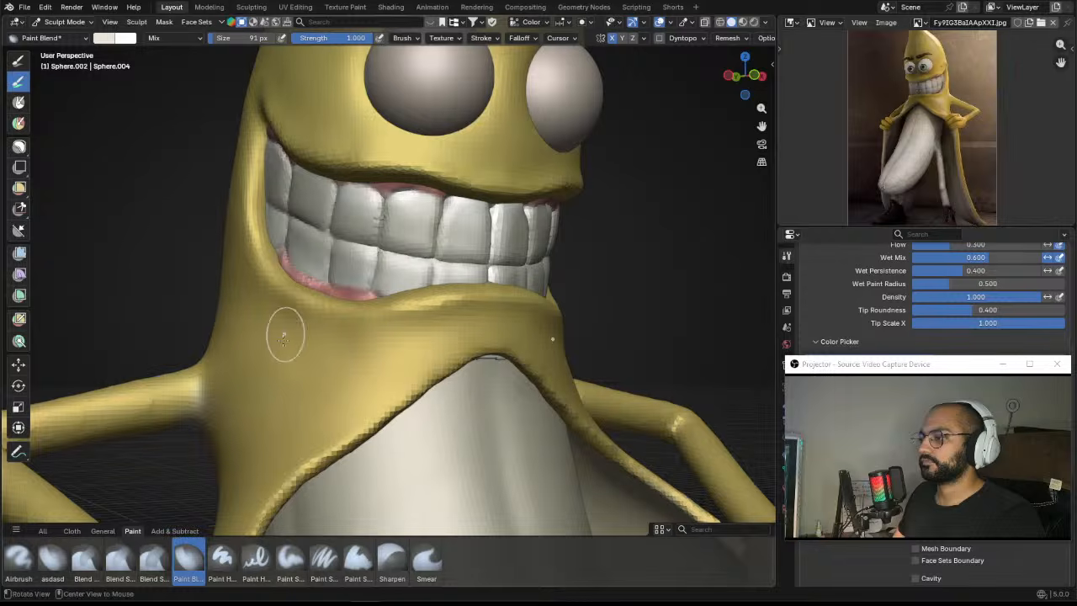
Step: Paint yellow over the pale patch where the arm meets the banana body at 91 px and save the file
key(alt+q)
key(ctrl+z)
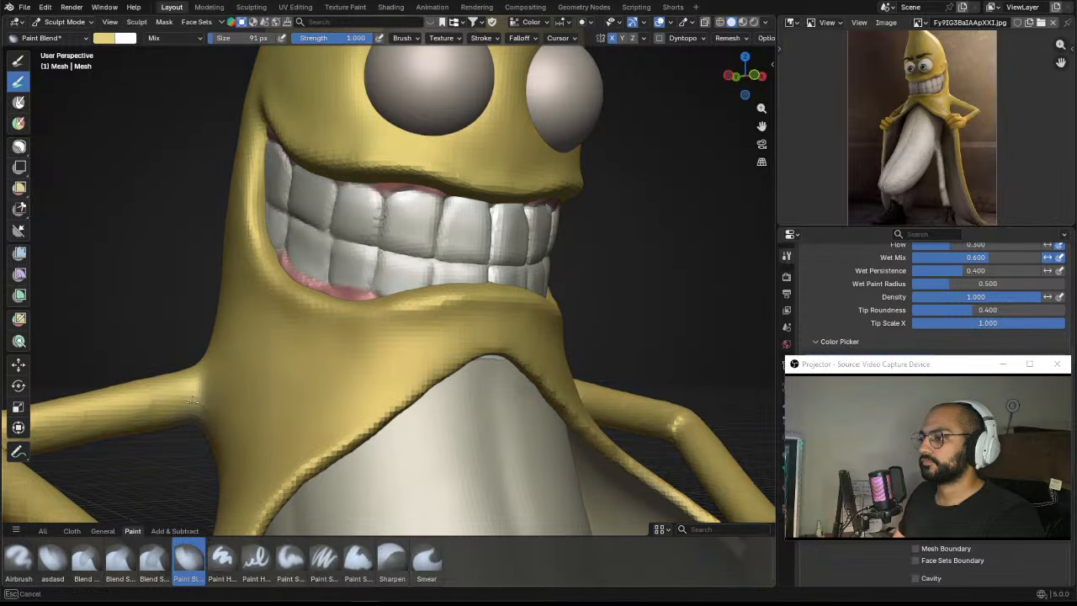
mouse_move(192, 401)
ctrl+alt+mouse_down()
mouse_move(276, 444)
mouse_move(337, 438)
mouse_move(391, 383)
mouse_move(438, 307)
mouse_move(461, 298)
mouse_move(368, 329)
mouse_move(421, 291)
mouse_move(399, 313)
ctrl+alt+mouse_up()
key(ctrl+s)
Step: Make the white inner banana active and reshape its sides under the peel with the Grab brush
key(g)
key(alt+q)
key(f)
click(402, 305)
key(f)
click(401, 314)
drag(318, 348, 298, 362)
key(f)
click(400, 354)
alt+drag(381, 348, 361, 344)
mouse_move(335, 352)
mouse_down()
mouse_move(294, 381)
mouse_move(474, 390)
mouse_move(489, 395)
mouse_move(476, 423)
mouse_up()
Step: Refine the inner banana's side contour from below and from the front with Grab at about 172 to 220 px
ctrl+alt+drag(457, 361, 458, 328)
alt+drag(445, 375, 471, 316)
key(f)
click(413, 341)
alt+drag(404, 345, 370, 313)
key(f)
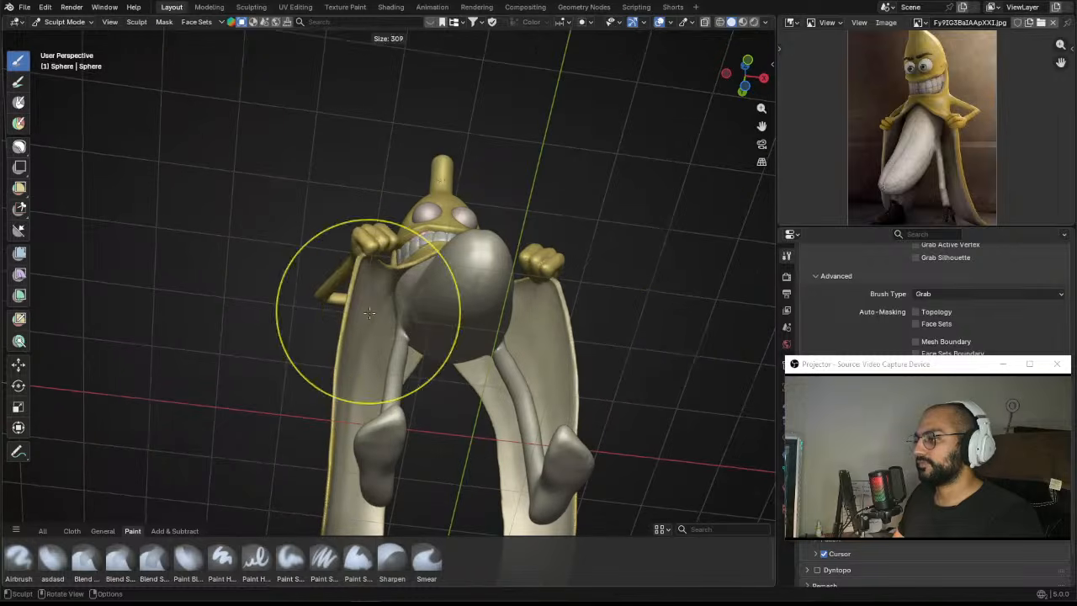
click(370, 313)
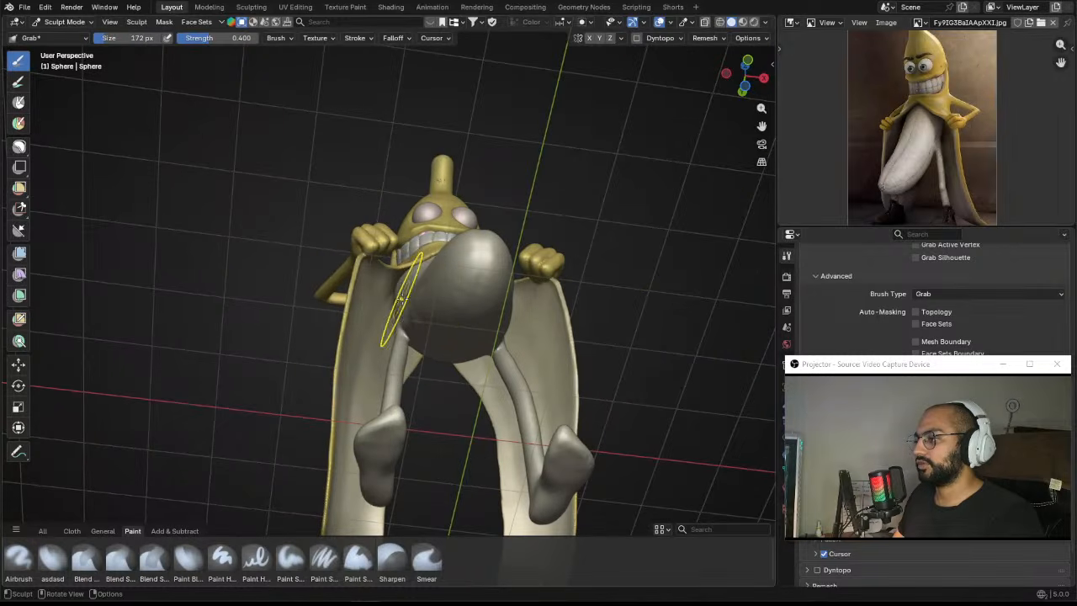
key(f)
click(411, 297)
mouse_move(408, 295)
mouse_down()
mouse_move(397, 294)
mouse_move(419, 347)
mouse_move(394, 334)
mouse_up()
key(f)
click(402, 323)
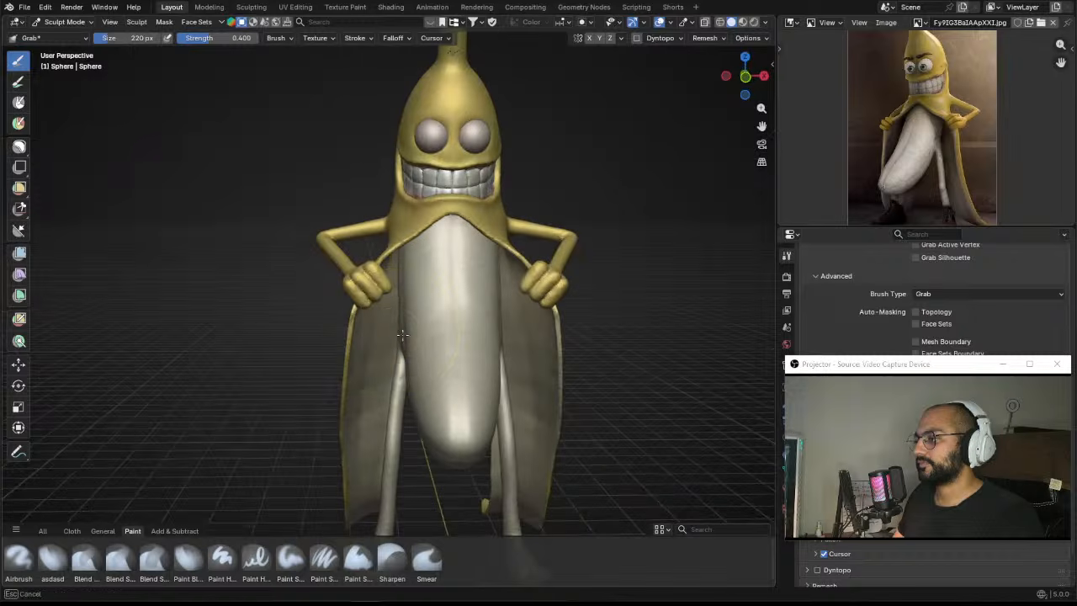
Step: Symmetrize the inner banana mesh in the +X to -X direction
scroll(422, 316, down, 5)
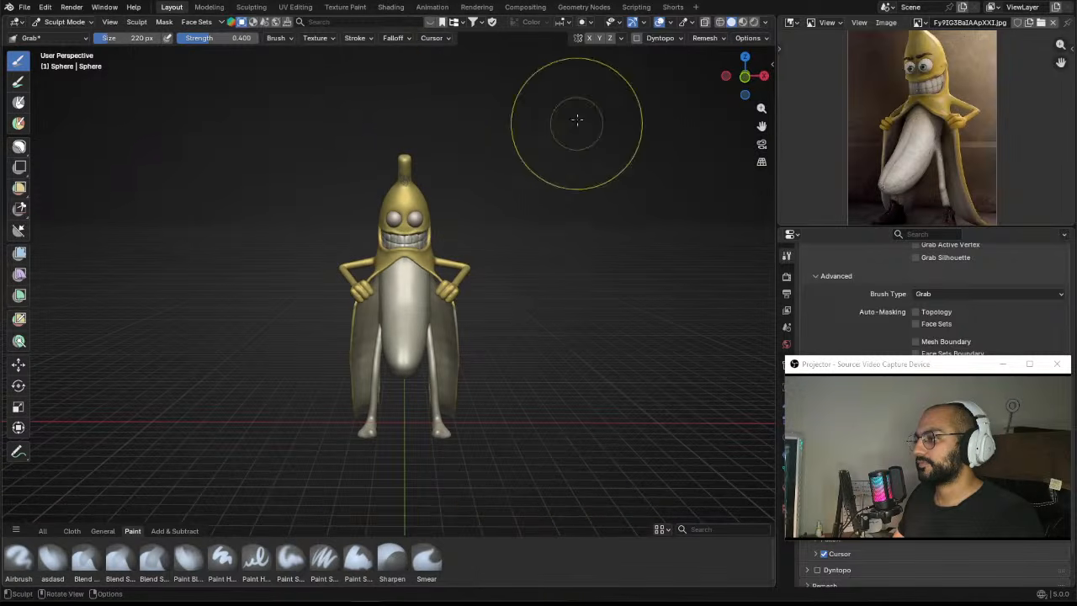
click(619, 39)
click(624, 250)
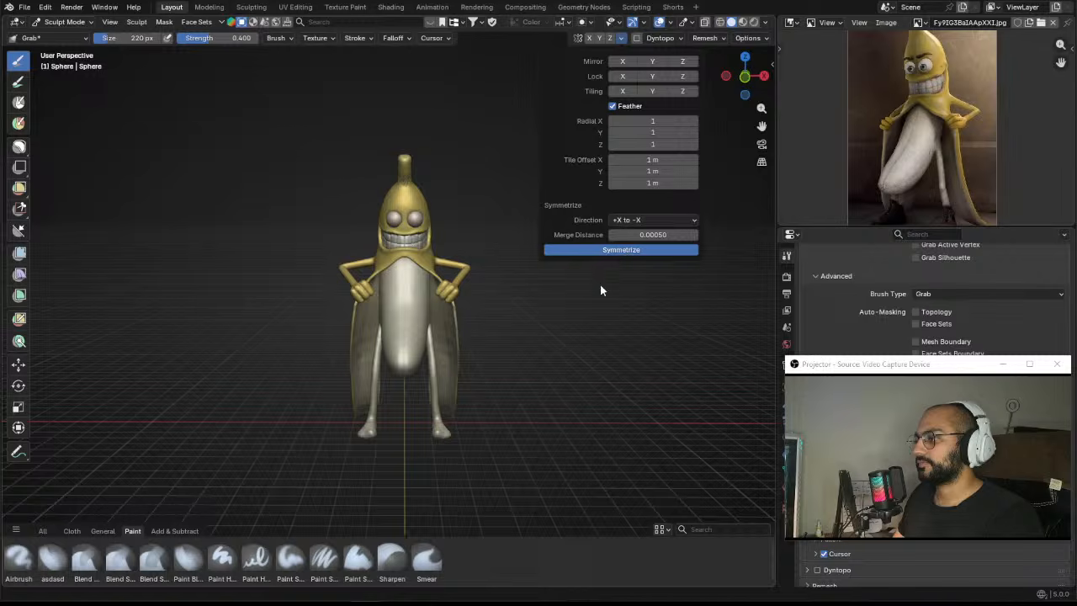
click(620, 40)
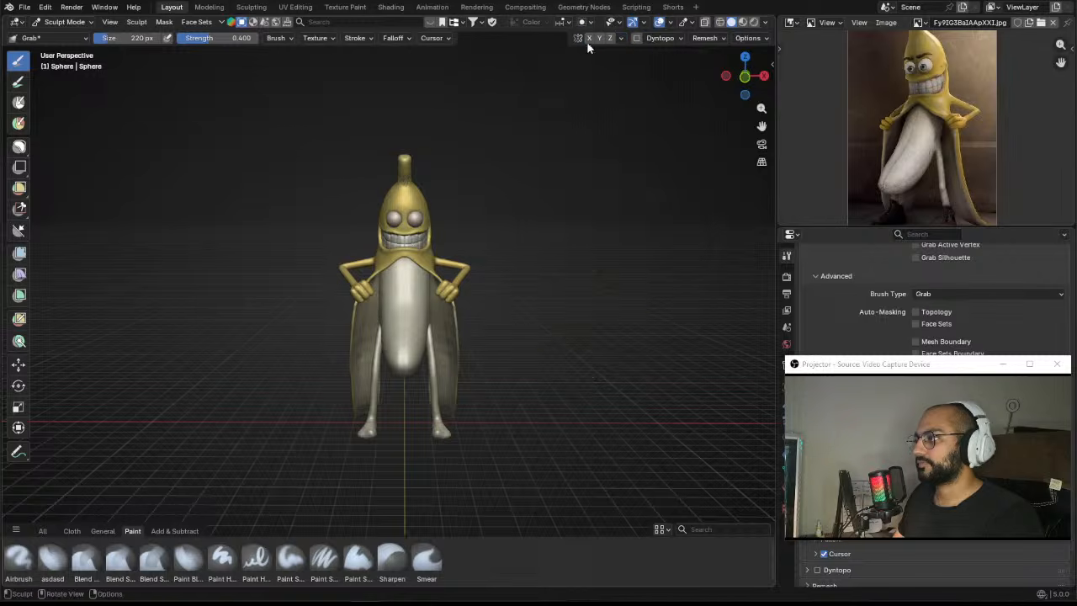
Step: Turn on X mirroring and nudge the white inner banana's lower side near the leg with the Grab brush at 220 px
scroll(485, 215, up, 3)
middle_drag(472, 326, 475, 327)
shift+middle_drag(471, 333, 450, 265)
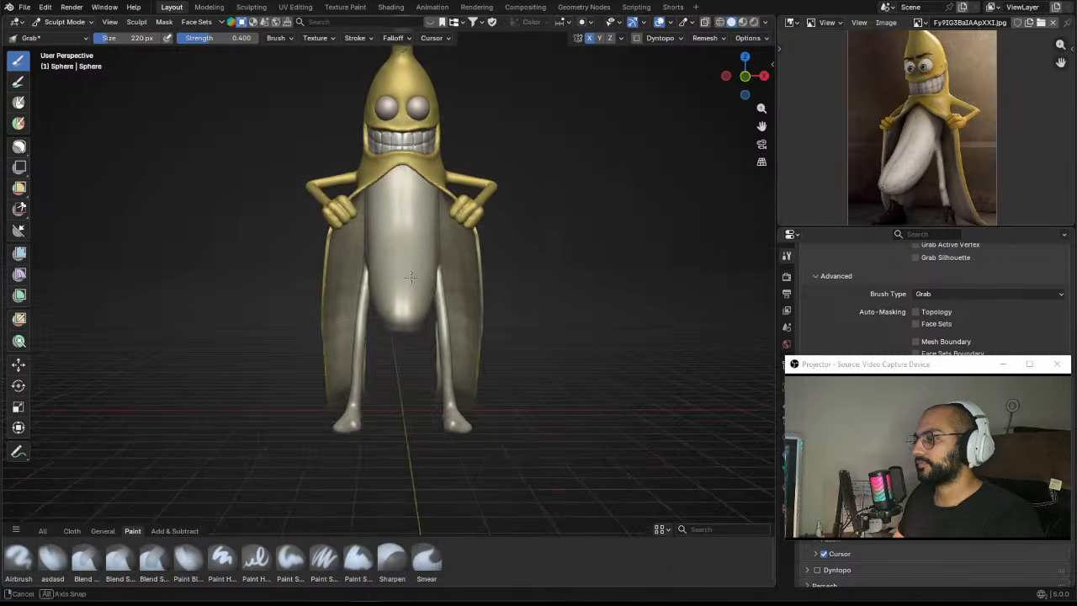
mouse_move(369, 347)
middle_down()
mouse_move(351, 348)
mouse_move(363, 349)
middle_up()
drag(361, 350, 364, 343)
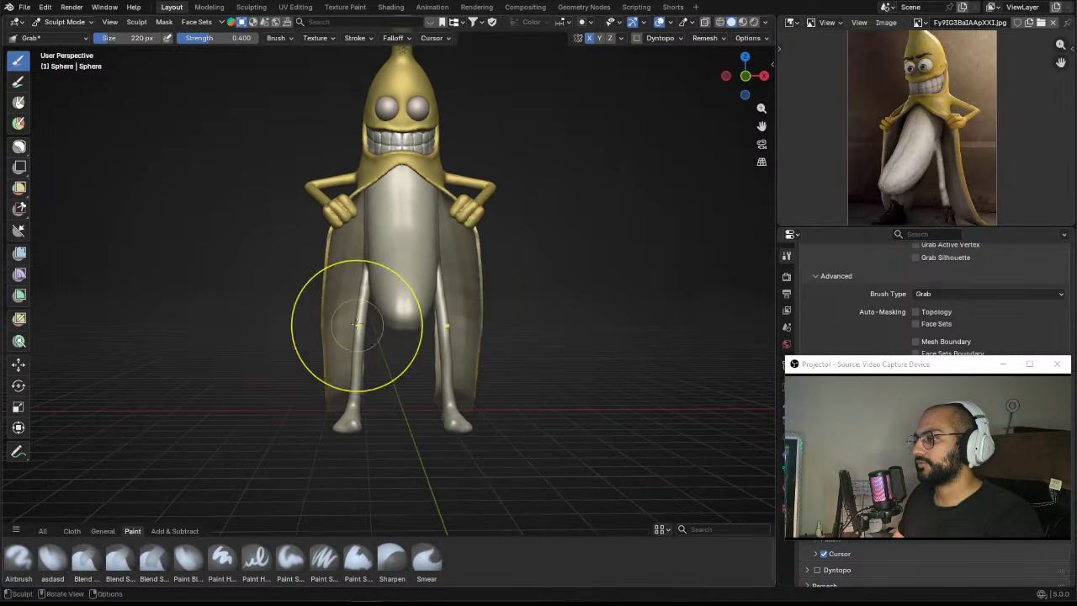
scroll(366, 314, up, 1)
mouse_move(367, 314)
middle_down()
mouse_move(377, 262)
mouse_move(353, 250)
mouse_move(361, 302)
mouse_move(372, 276)
middle_up()
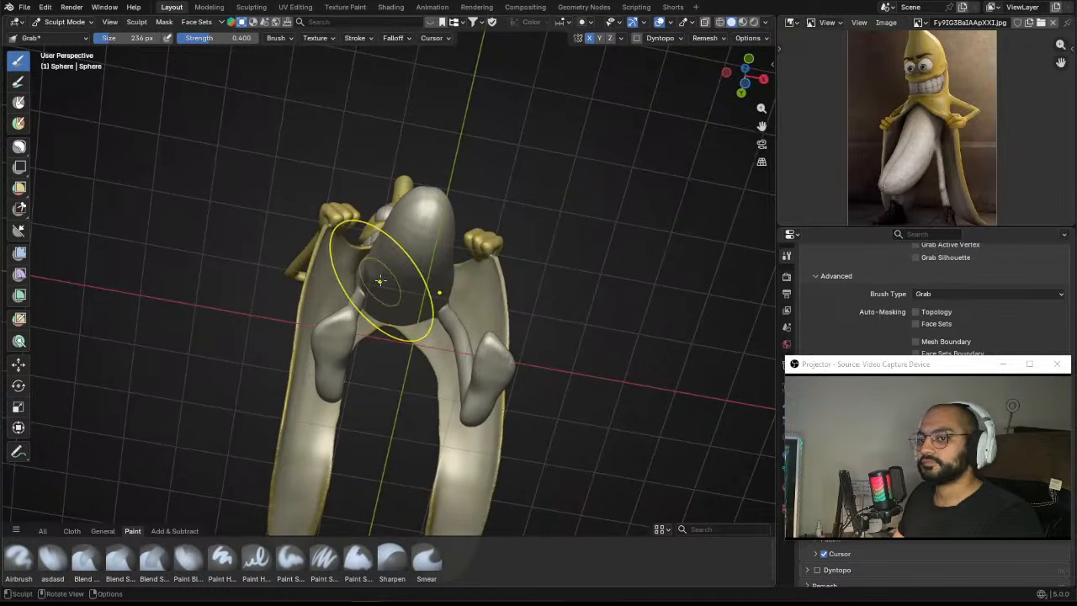
Step: Examine the inner banana's contour from below and from the front, and set the Grab brush size to 201 px
mouse_move(404, 241)
middle_down()
mouse_move(404, 336)
mouse_move(420, 328)
middle_up()
scroll(404, 340, down, 2)
scroll(419, 286, up, 3)
mouse_move(418, 252)
middle_down()
mouse_move(399, 203)
mouse_move(399, 261)
middle_up()
mouse_move(376, 262)
middle_down()
mouse_move(393, 262)
mouse_move(388, 242)
mouse_move(371, 243)
middle_up()
key(f)
click(399, 242)
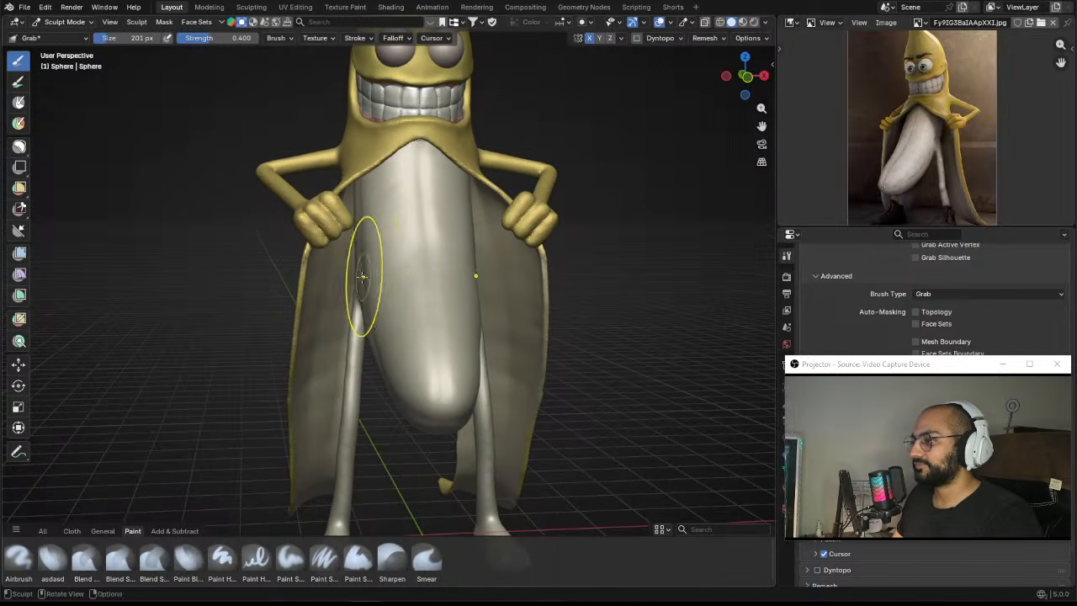
scroll(362, 276, down, 5)
scroll(466, 274, up, 1)
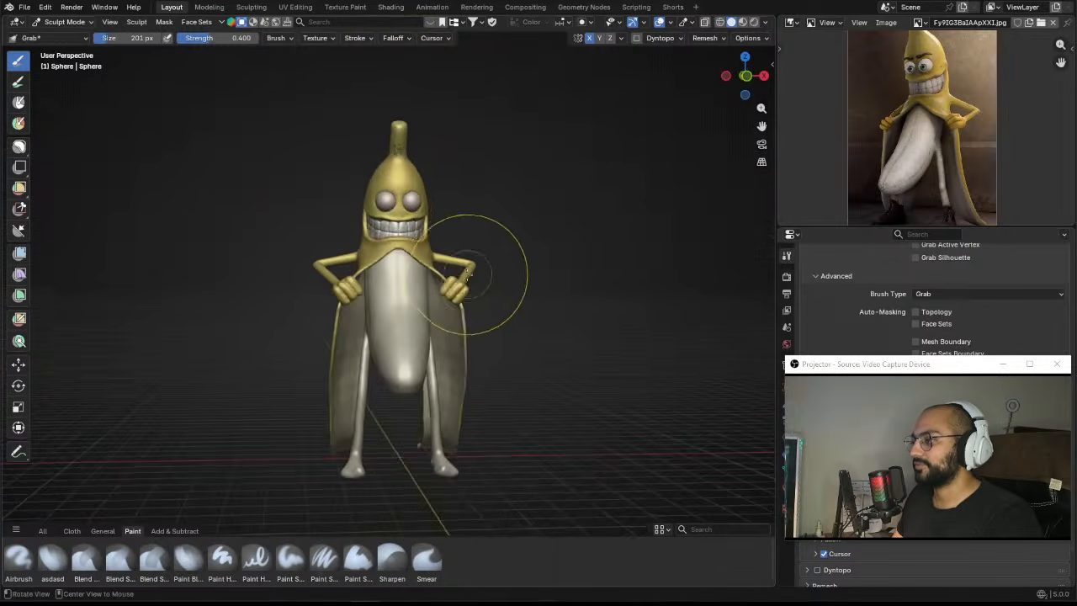
scroll(466, 273, up, 1)
middle_drag(437, 273, 402, 271)
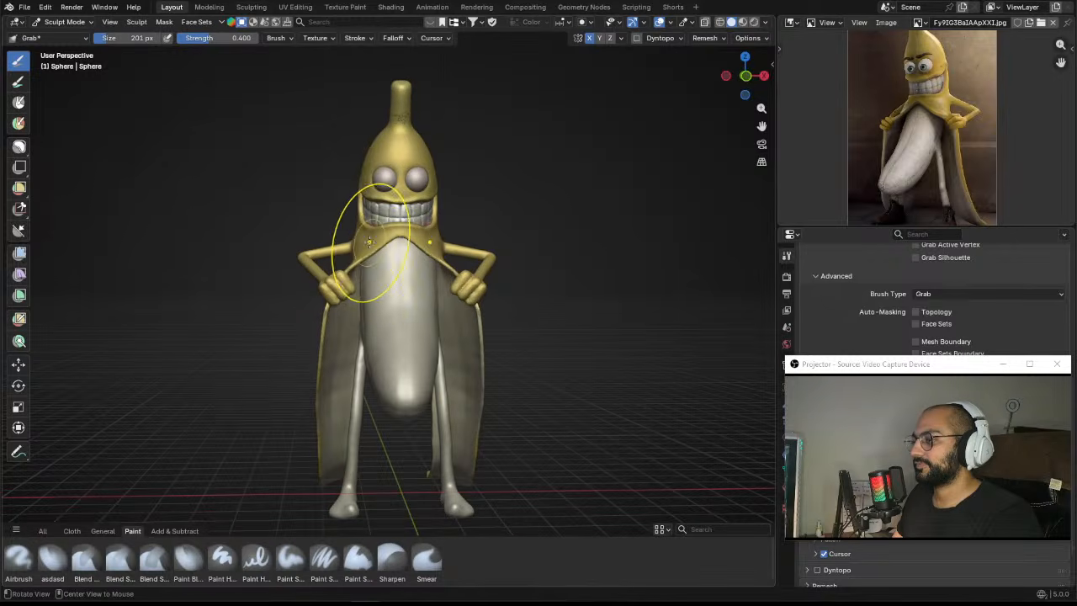
Step: Make the yellow banana body active and adjust its sides around the shoulders with the Grab brush at about 246 to 305 px
key(alt+q)
alt+drag(377, 243, 367, 240)
key(f)
click(412, 241)
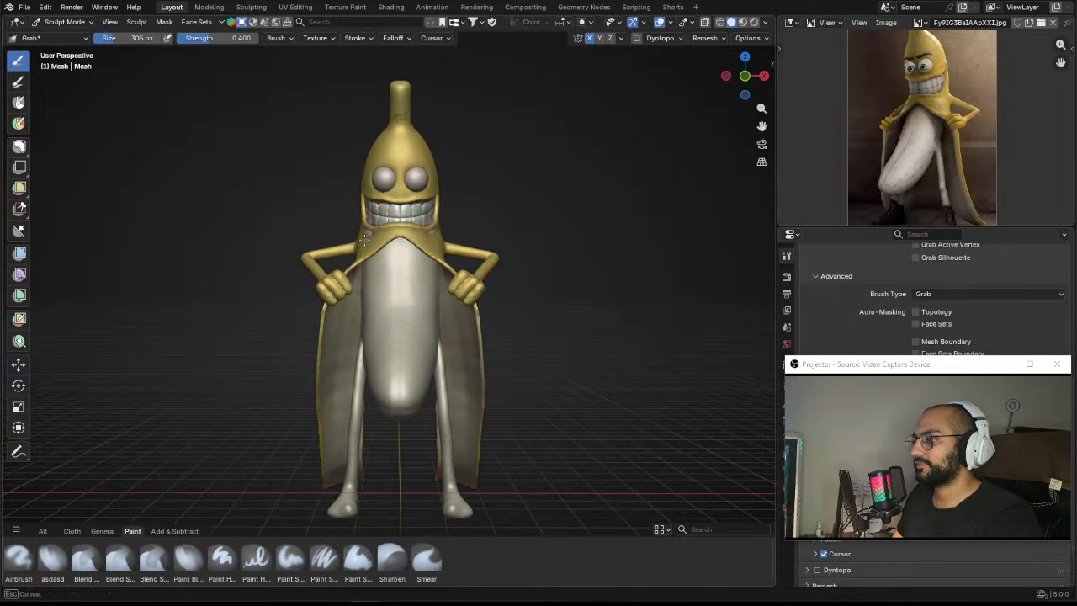
key(f)
click(358, 244)
middle_drag(358, 244, 355, 268)
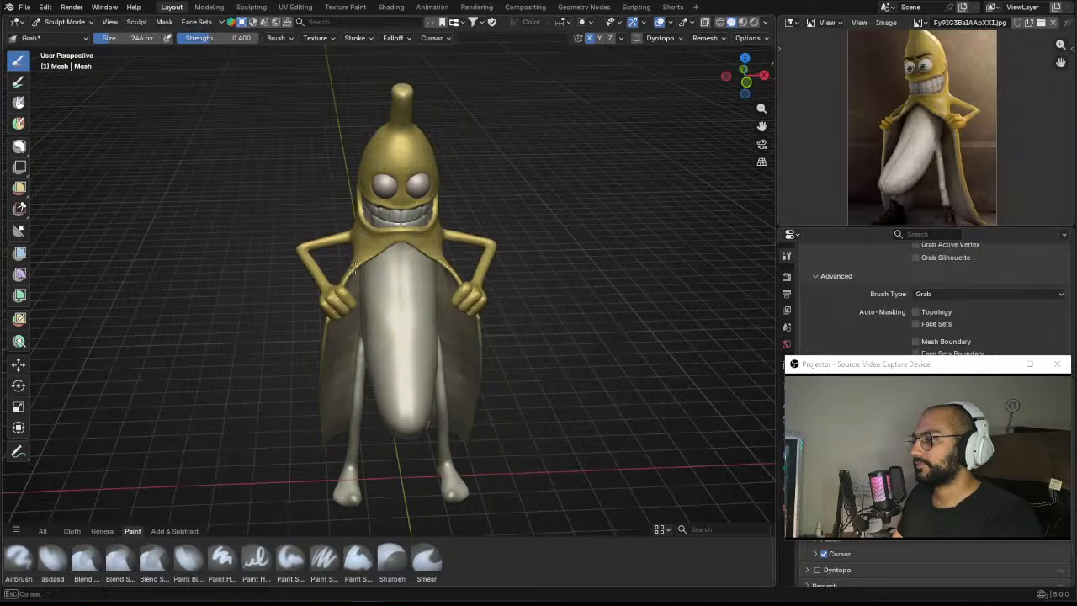
drag(355, 267, 361, 262)
mouse_move(387, 250)
middle_down()
mouse_move(387, 225)
mouse_move(454, 236)
mouse_move(407, 241)
middle_up()
key(f)
click(344, 209)
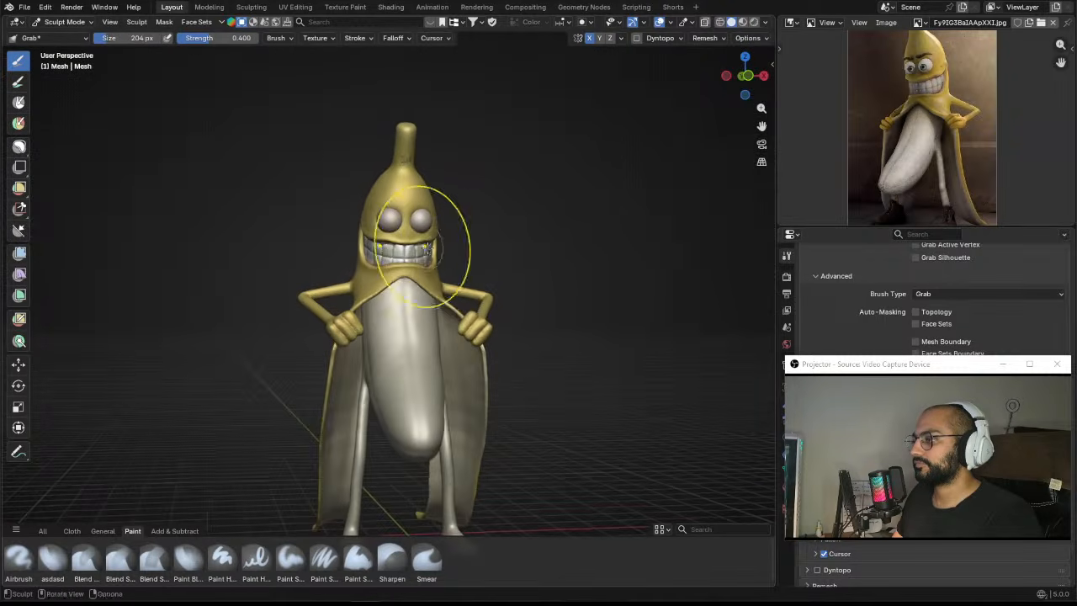
Step: Leave sculpting on the body, select the eye spheres and make them the active object in Sculpt Mode
key(ctrl+Tab)
click(469, 207)
middle_drag(464, 209, 425, 200)
click(422, 202)
key(ctrl+Tab)
click(428, 270)
scroll(471, 269, up, 2)
scroll(481, 244, down, 8)
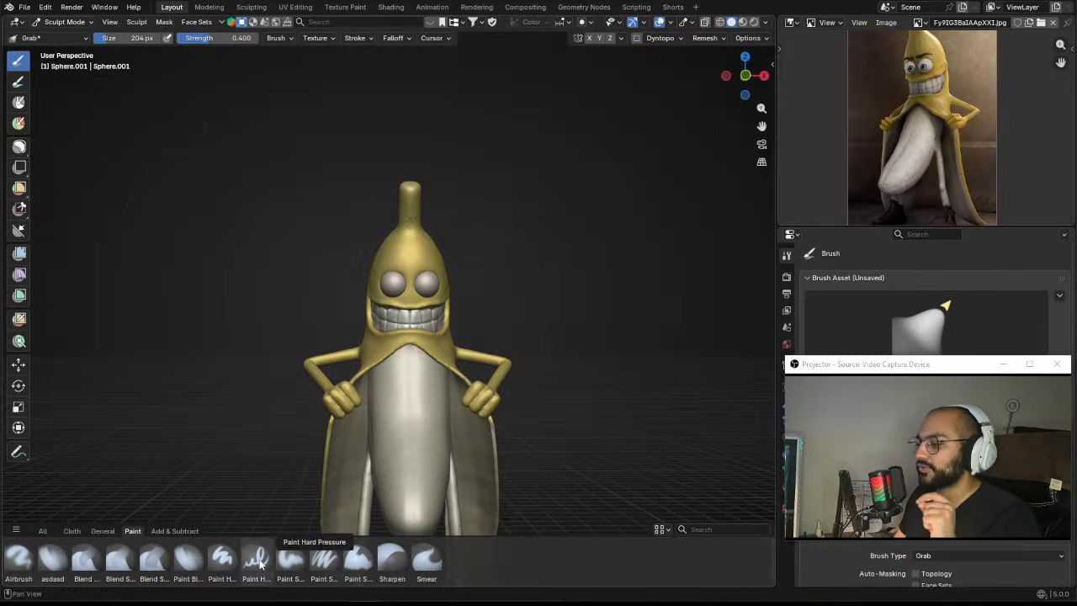
Step: Choose the Paint Soft brush for the eyes and set its size to 114 px, using the reference image's face as a guide
click(290, 557)
scroll(475, 206, up, 4)
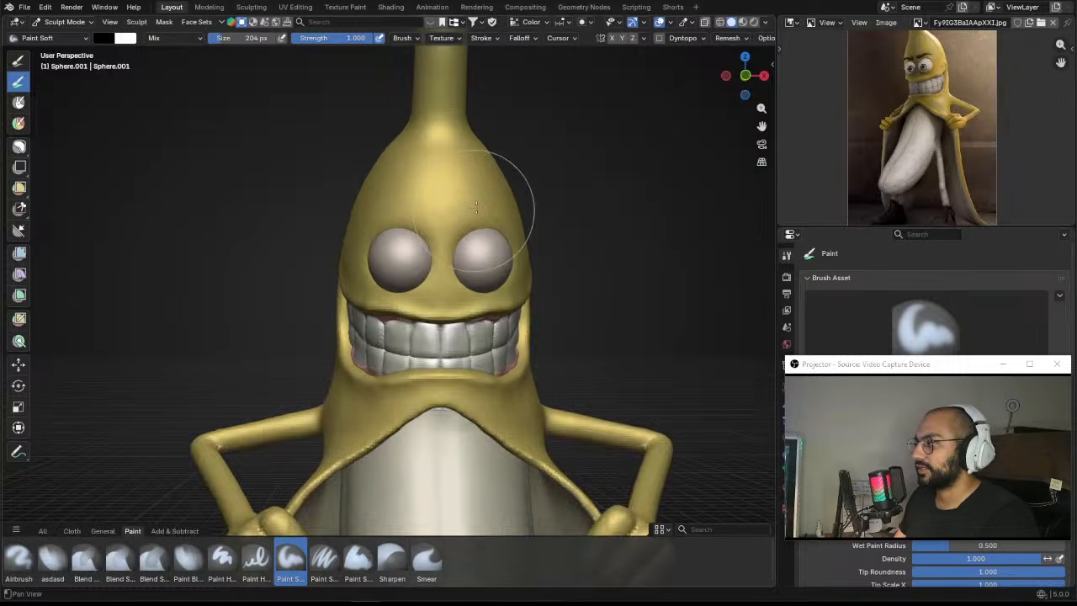
scroll(475, 206, up, 2)
scroll(915, 79, up, 3)
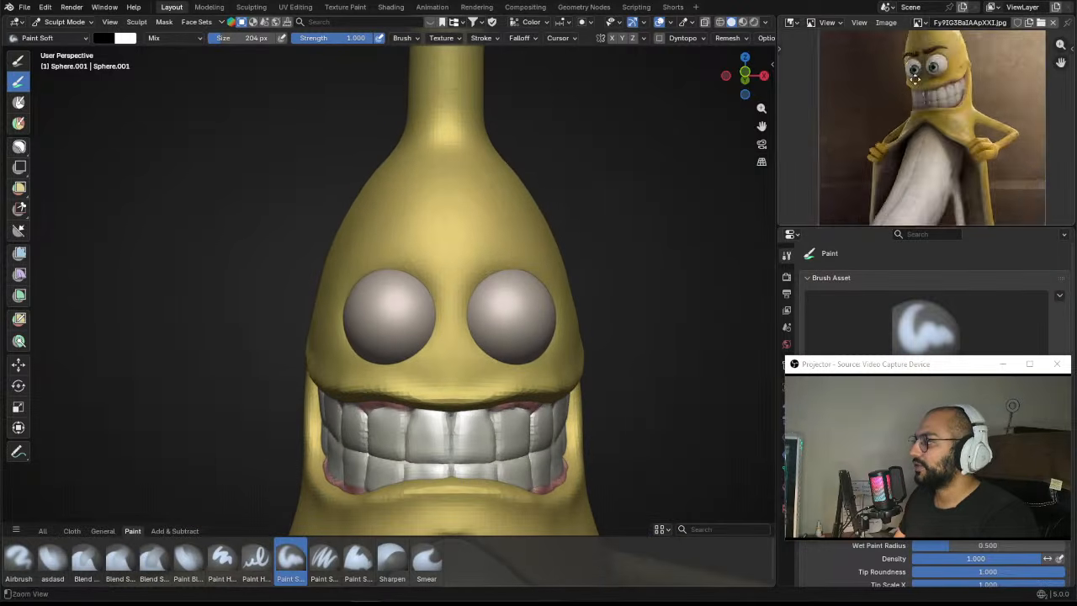
scroll(915, 78, down, 3)
scroll(483, 408, down, 6)
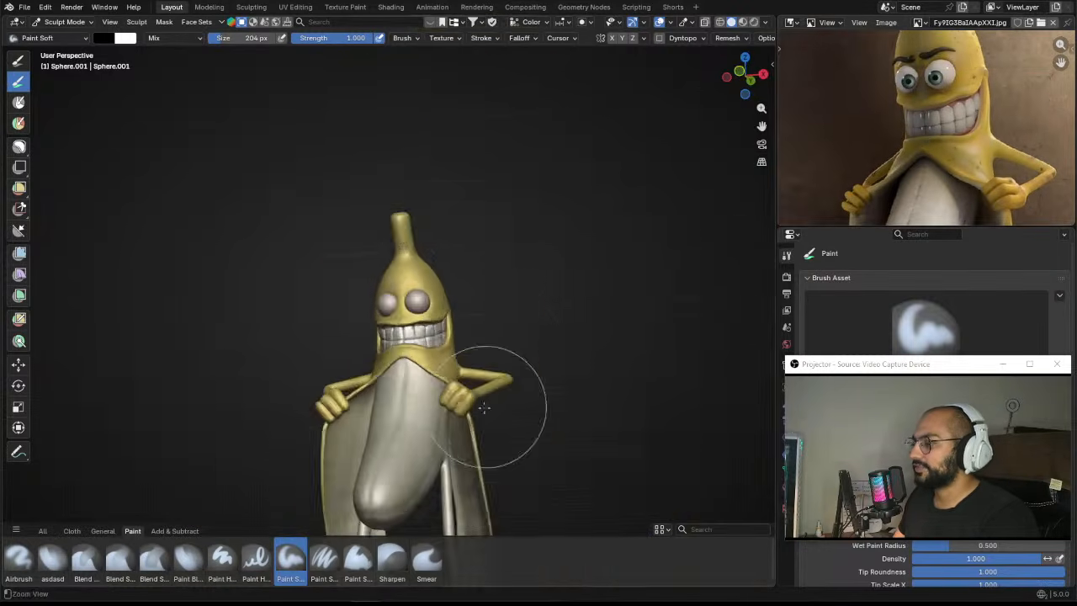
scroll(484, 408, down, 3)
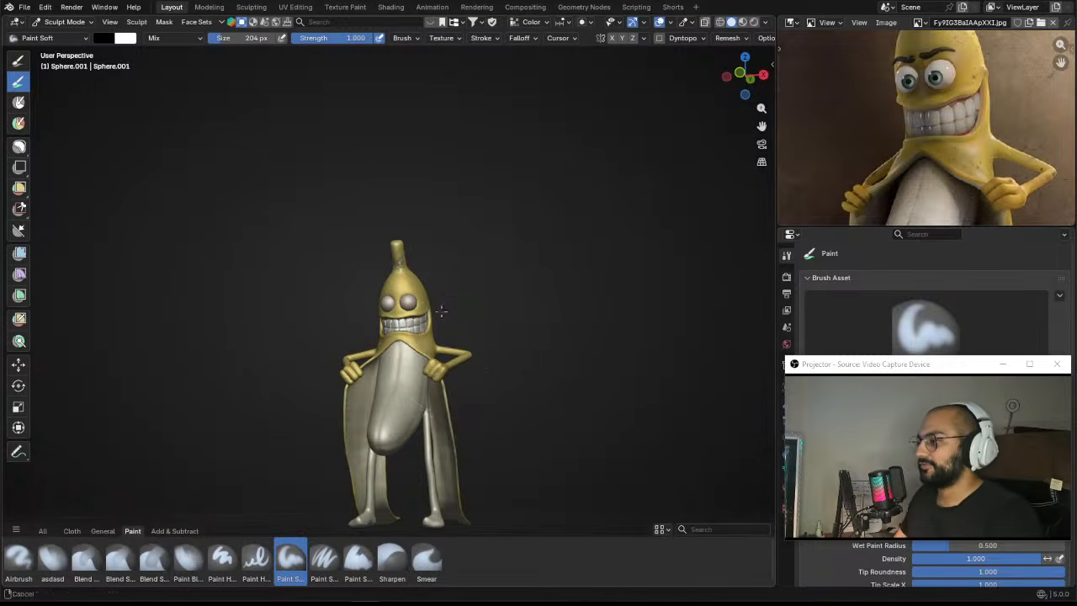
mouse_move(439, 311)
ctrl+middle_down()
mouse_move(416, 221)
mouse_move(390, 226)
mouse_move(395, 271)
ctrl+middle_up()
key(f)
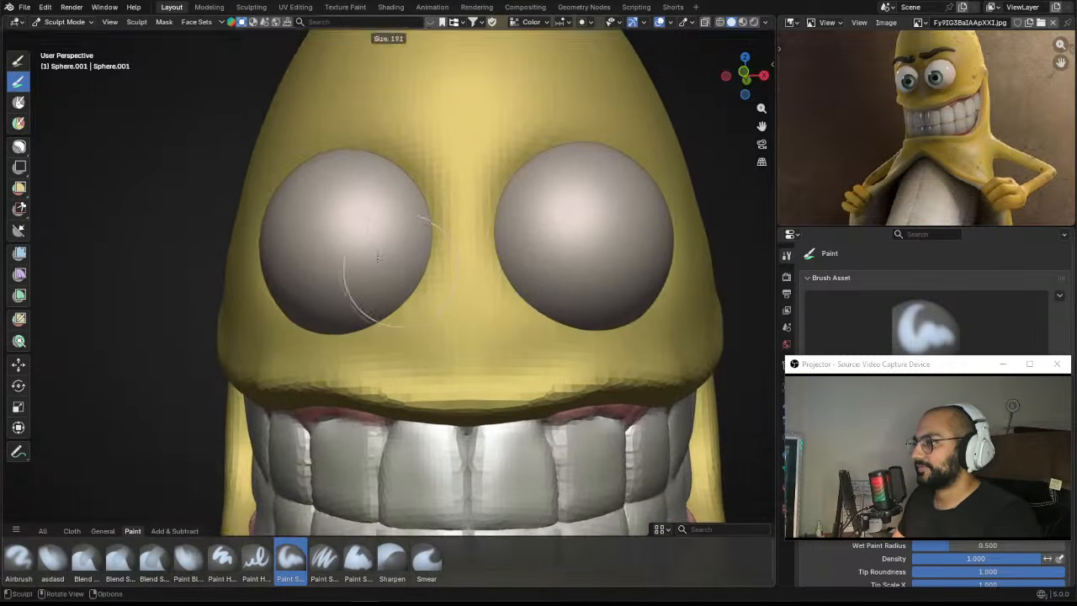
click(399, 267)
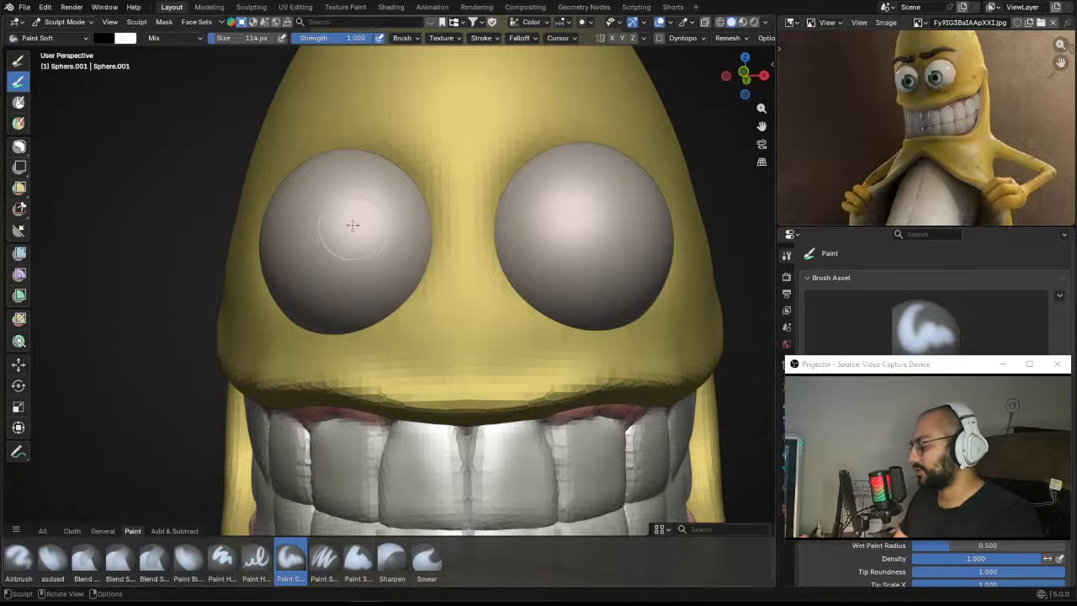
Step: Try to paint black pupils on the eyes with the Paint Soft brush
key(KP_1)
mouse_move(353, 253)
middle_down()
mouse_move(341, 249)
mouse_move(369, 248)
middle_up()
drag(369, 247, 372, 238)
key(ctrl+z)
Step: Paint dark grey (#2C2C2C) discs on the inner halves of both eyes with the Paint Hard Pressure brush at about 94 to 108 px
click(257, 559)
key(x)
key(ctrl+z)
key(x)
key(ctrl+z)
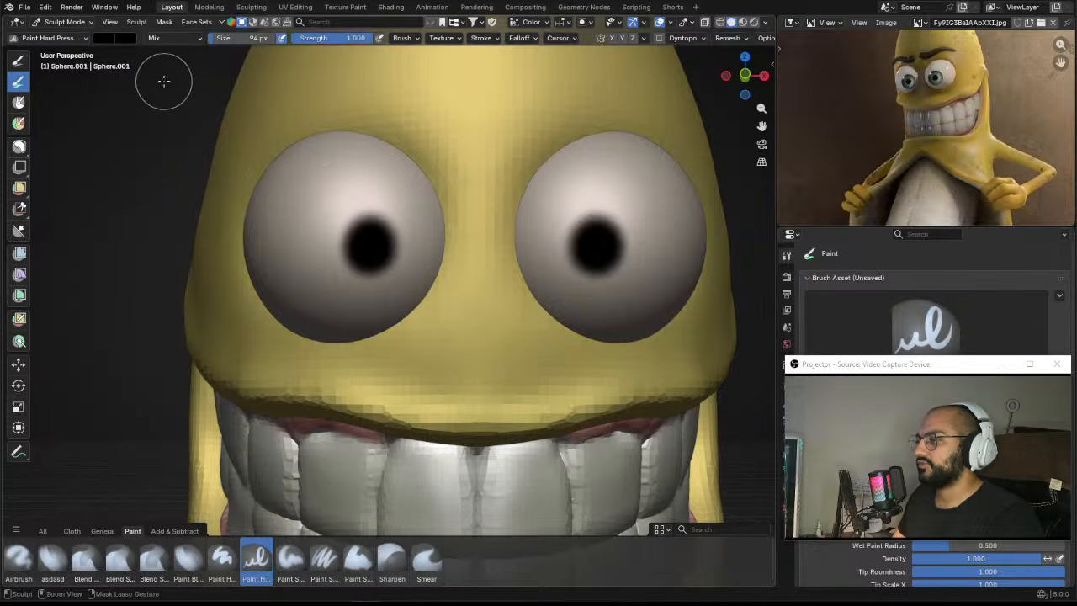
key(ctrl+z)
click(108, 38)
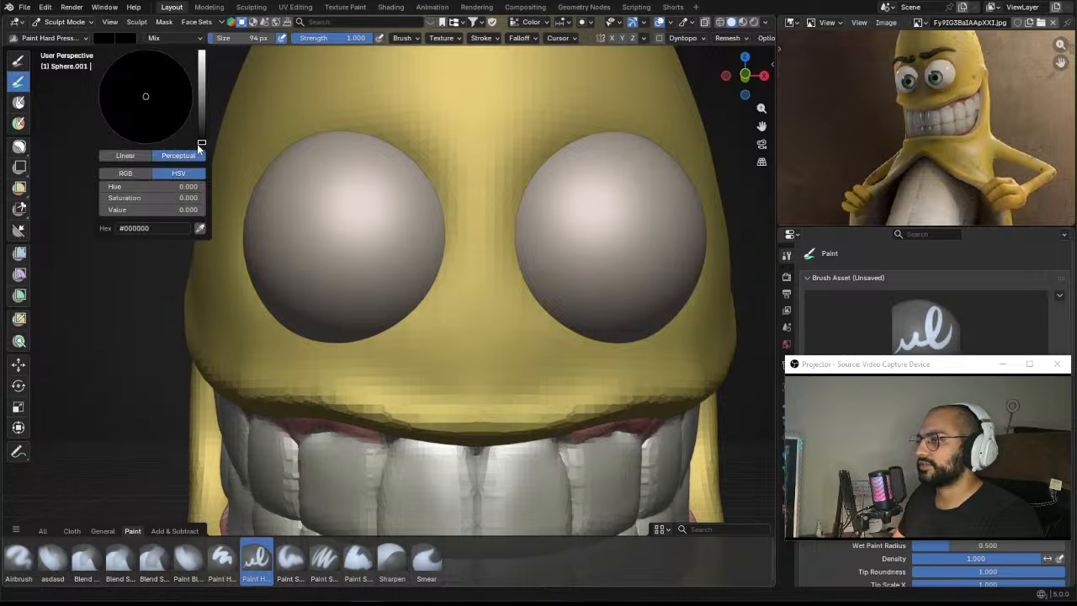
drag(204, 145, 205, 122)
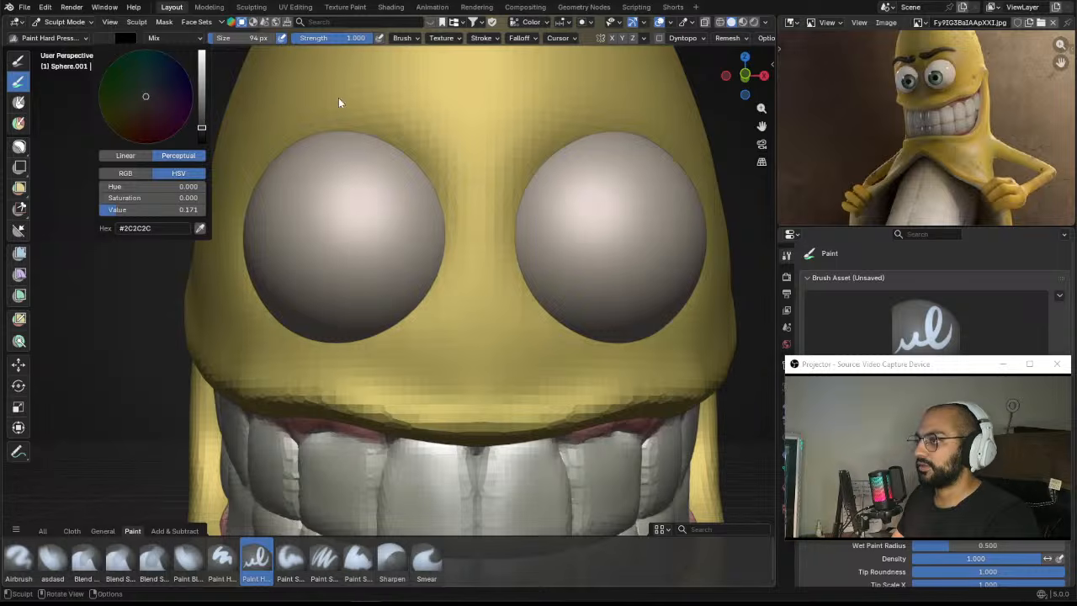
mouse_move(352, 241)
mouse_down()
mouse_move(380, 245)
mouse_move(369, 244)
mouse_up()
key(ctrl+z)
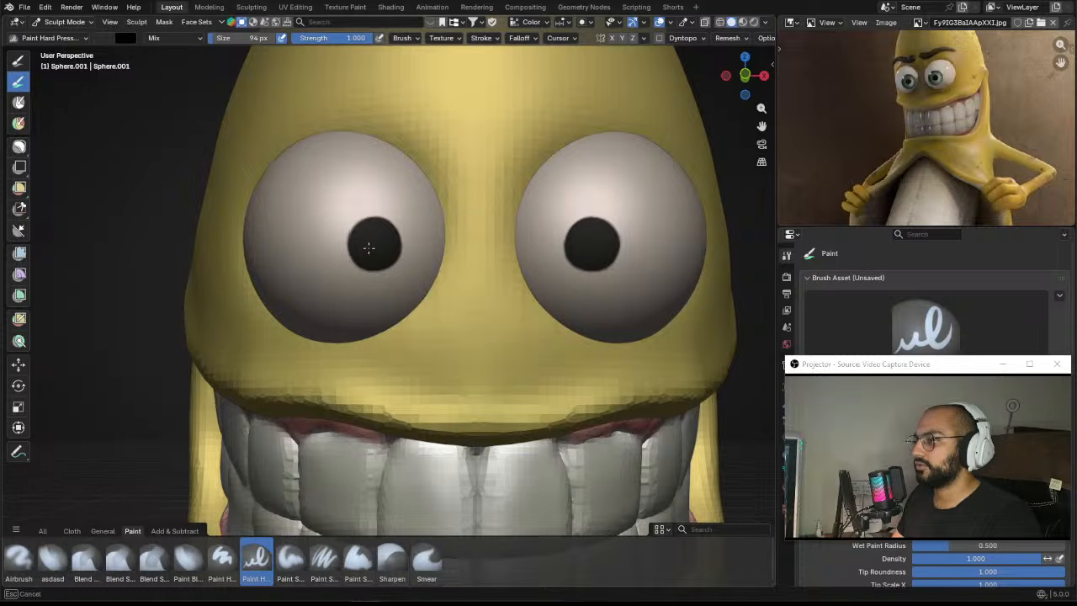
drag(373, 244, 380, 244)
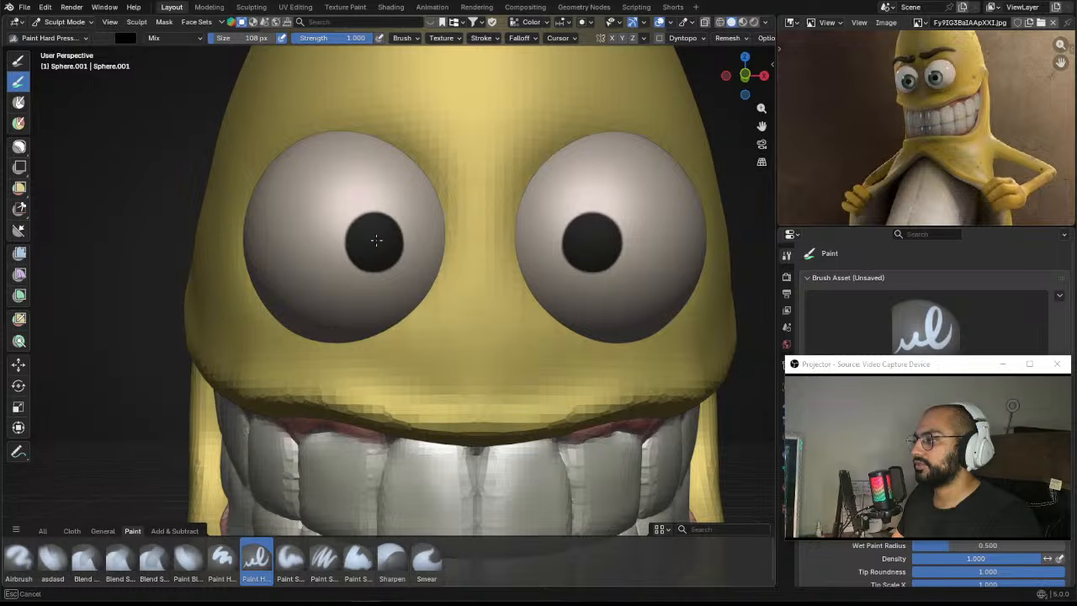
Step: Enlarge the dark discs on both eyes from the front with the Paint Hard Pressure brush at 129 to 148 px
scroll(369, 238, down, 10)
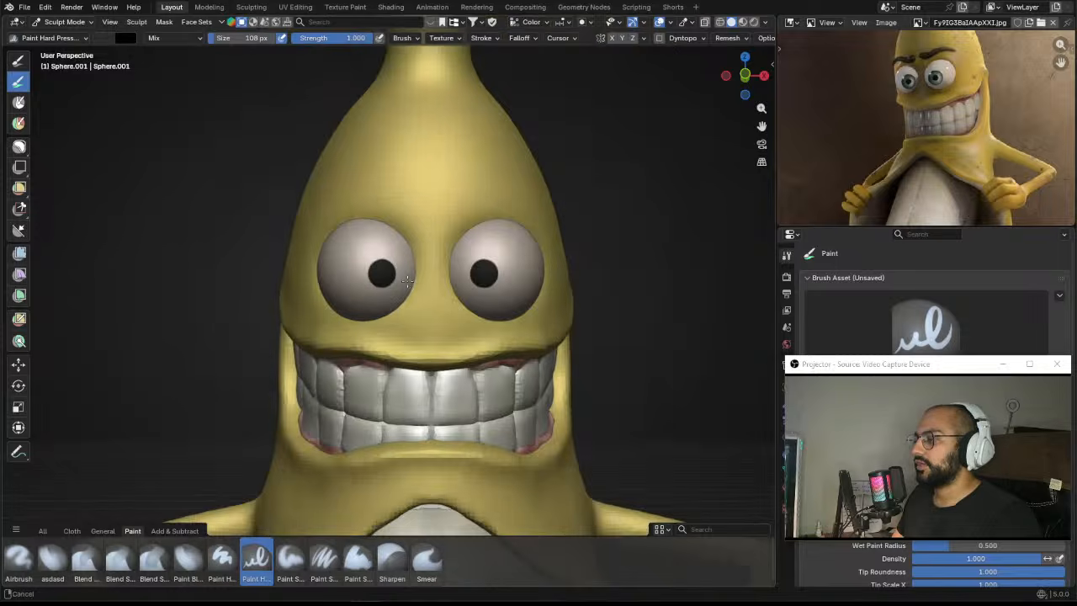
middle_drag(395, 219, 414, 238)
scroll(433, 204, up, 2)
scroll(432, 203, up, 4)
key(KP_1)
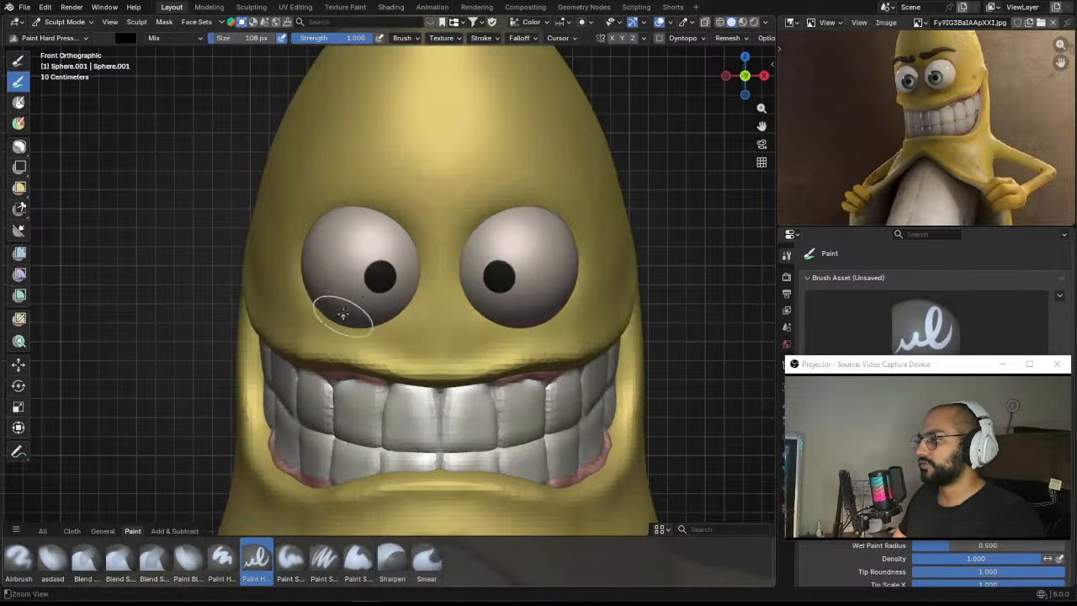
scroll(344, 312, up, 4)
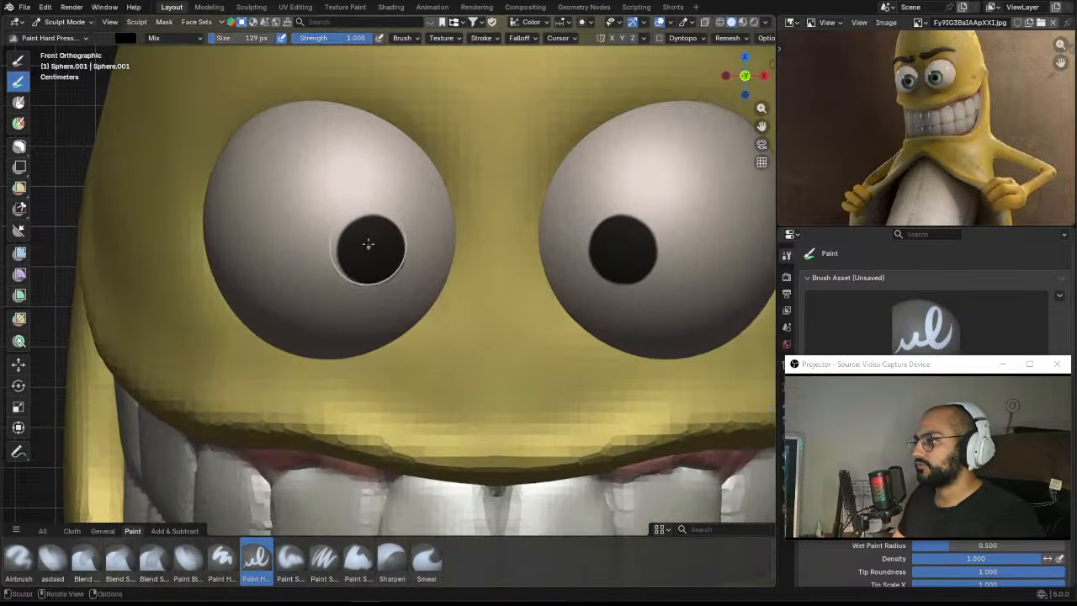
mouse_move(367, 240)
mouse_down()
mouse_move(356, 243)
mouse_move(366, 261)
mouse_up()
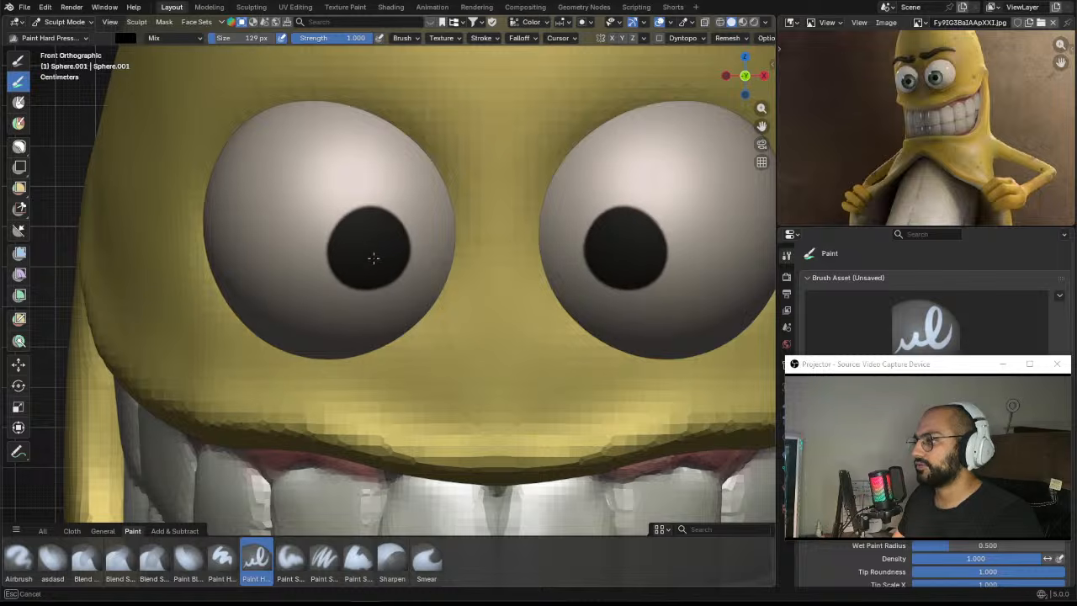
mouse_move(382, 257)
mouse_down()
mouse_move(372, 233)
mouse_move(354, 240)
mouse_move(365, 253)
mouse_move(373, 240)
mouse_move(356, 242)
mouse_move(372, 261)
mouse_move(364, 235)
mouse_up()
key(ctrl+z)
key(f)
click(379, 245)
scroll(396, 219, down, 6)
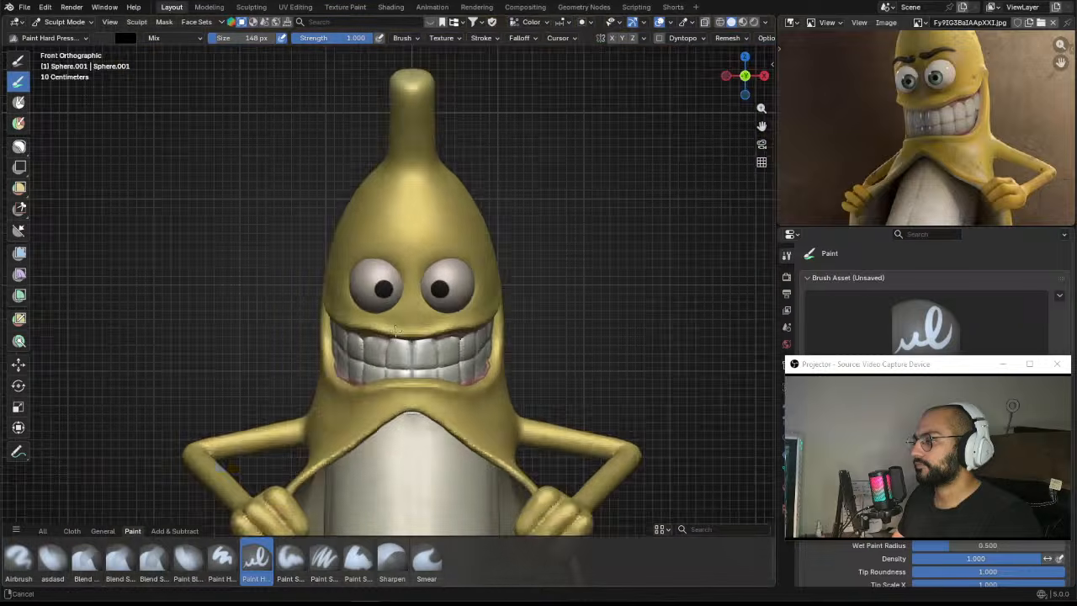
Step: Paint blue (#5F93BB) irises inside the dark discs with the Paint Soft brush at 168 px, leaving a dark rim
middle_drag(396, 218, 433, 290)
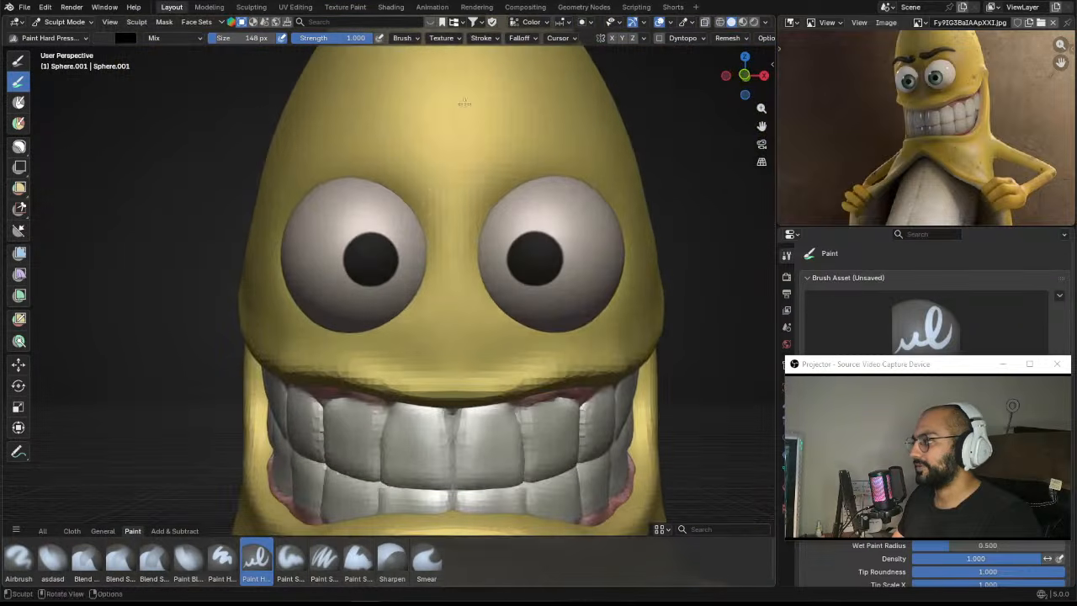
scroll(384, 221, up, 2)
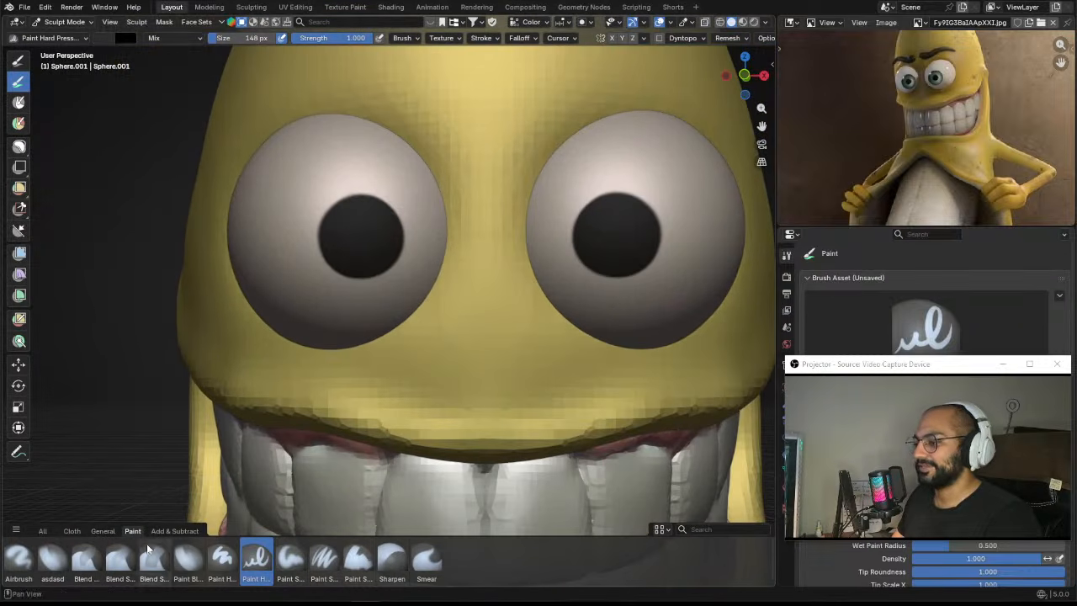
click(291, 557)
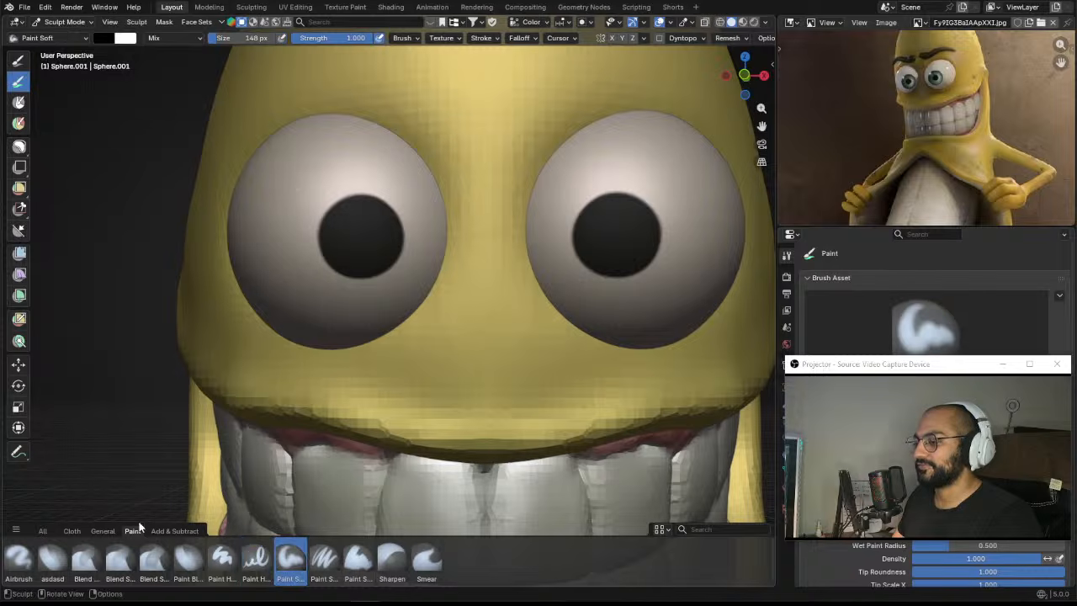
click(102, 38)
drag(199, 116, 164, 94)
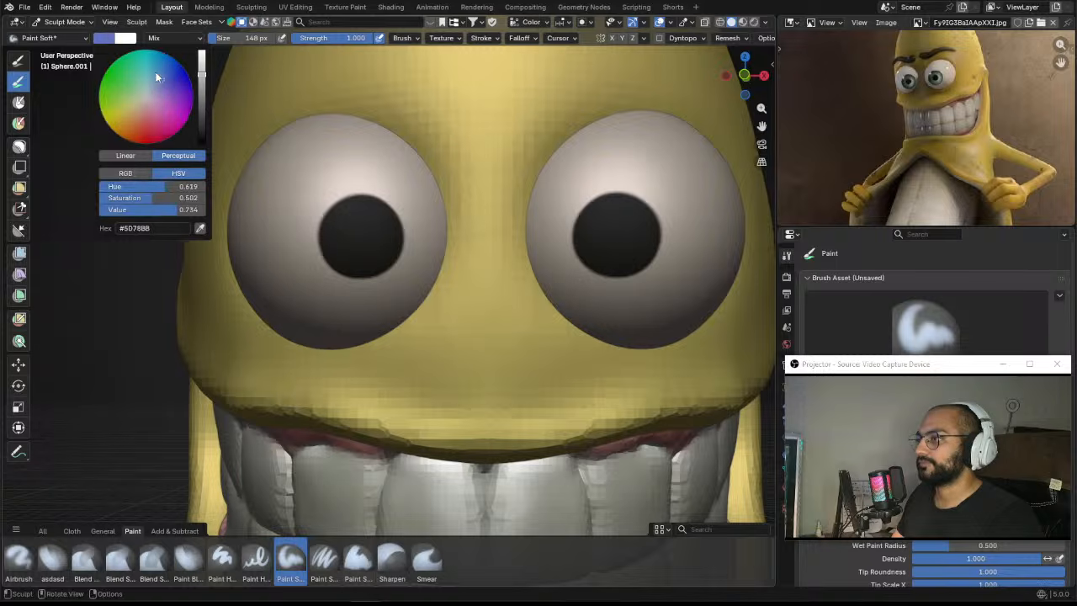
scroll(343, 210, up, 3)
mouse_move(344, 210)
mouse_down()
mouse_move(362, 211)
mouse_move(334, 210)
mouse_up()
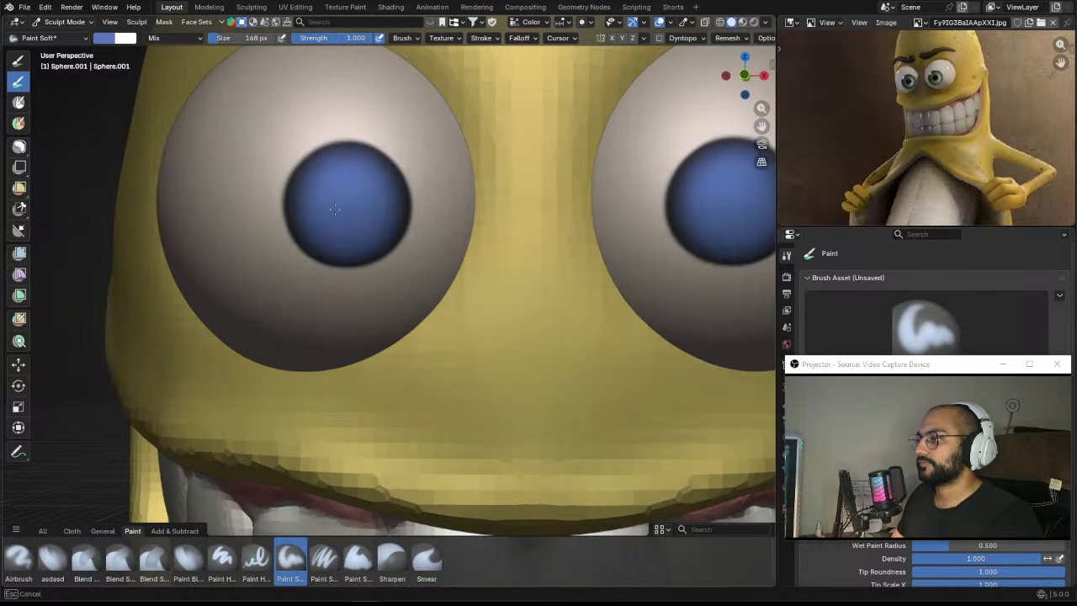
key(ctrl+z)
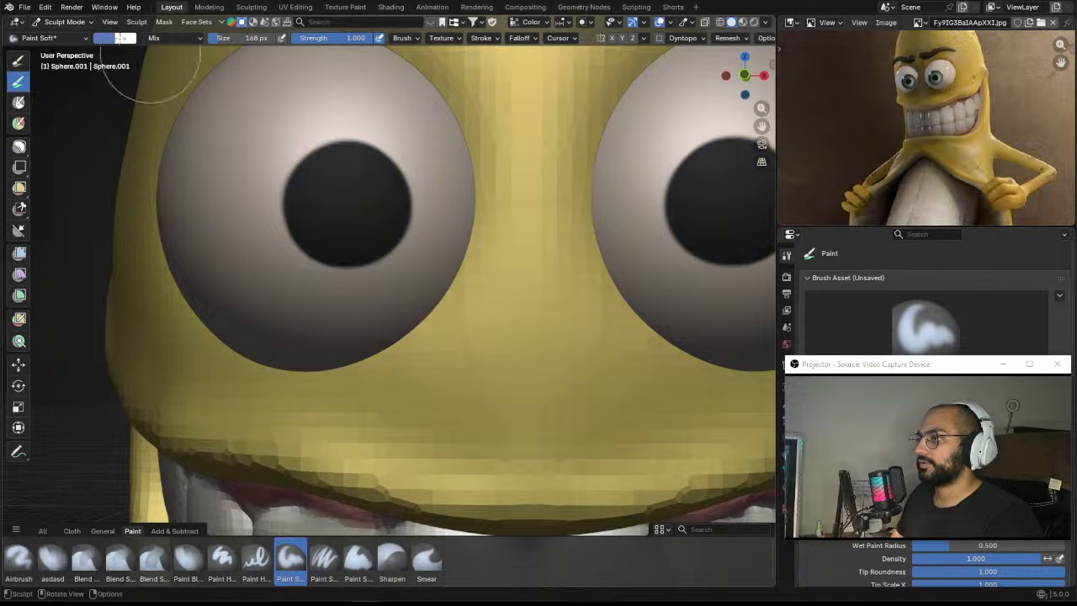
click(102, 37)
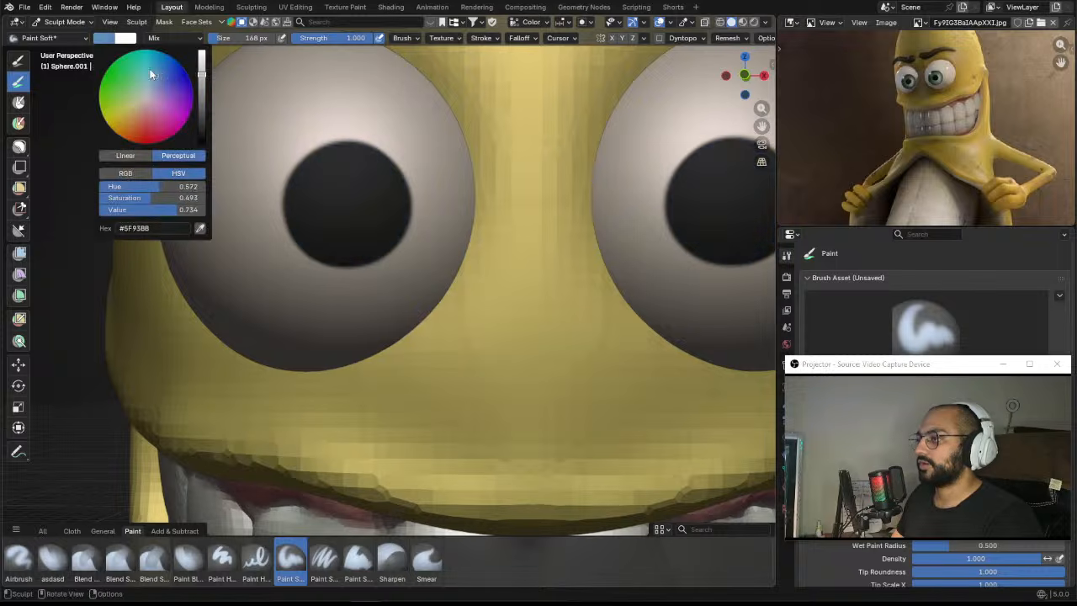
mouse_move(348, 204)
mouse_down()
mouse_move(358, 212)
mouse_move(342, 182)
mouse_up()
Step: Lighten the centres of both irises with a pale blue (hue 0.542, saturation 0.343) using the Paint Soft brush at 141 px
click(103, 38)
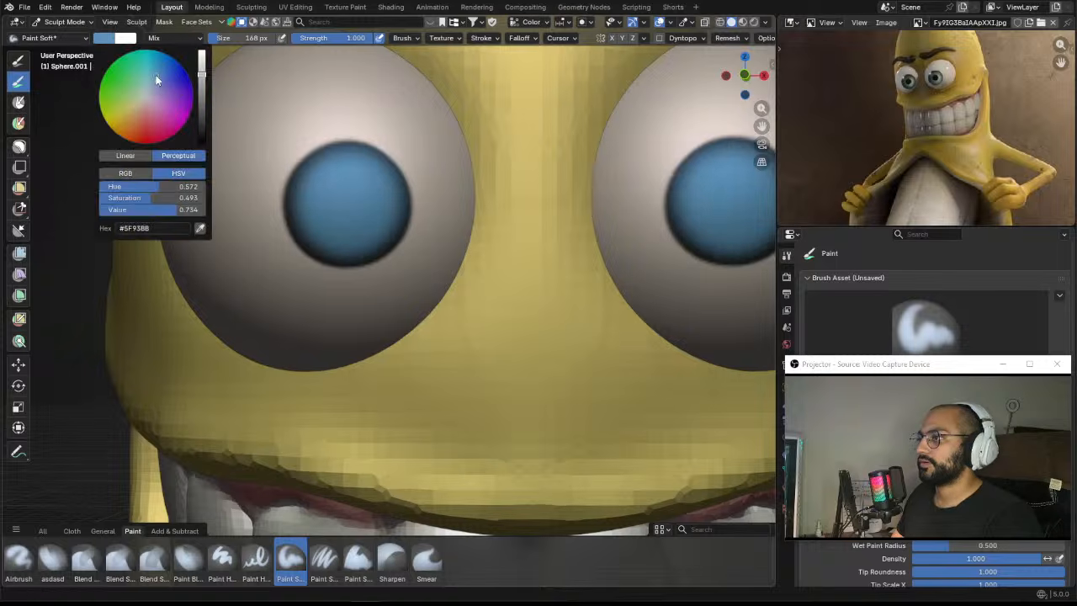
drag(156, 80, 202, 55)
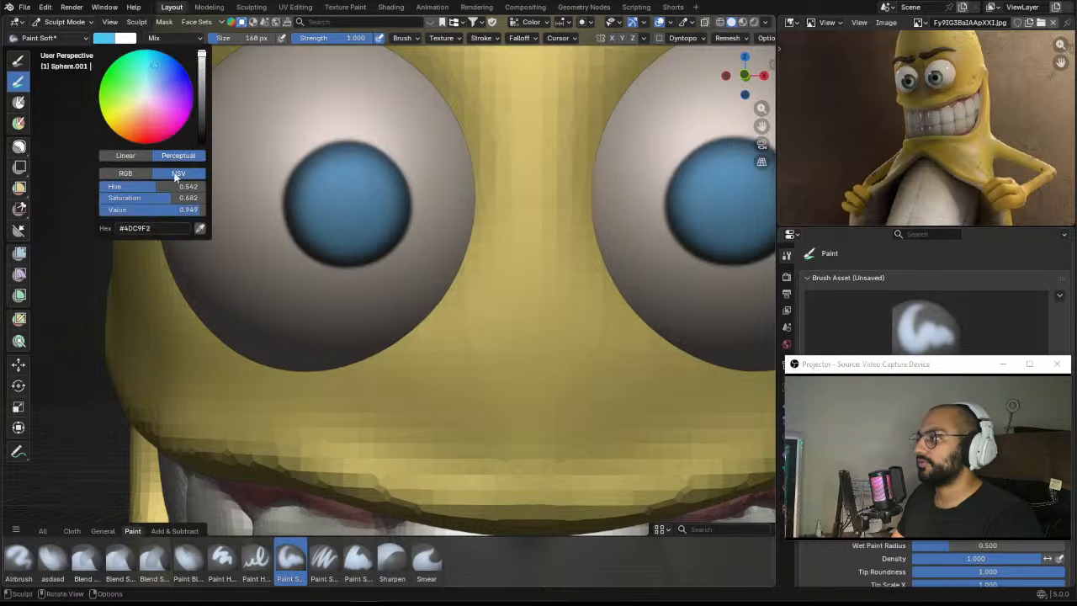
drag(167, 198, 139, 197)
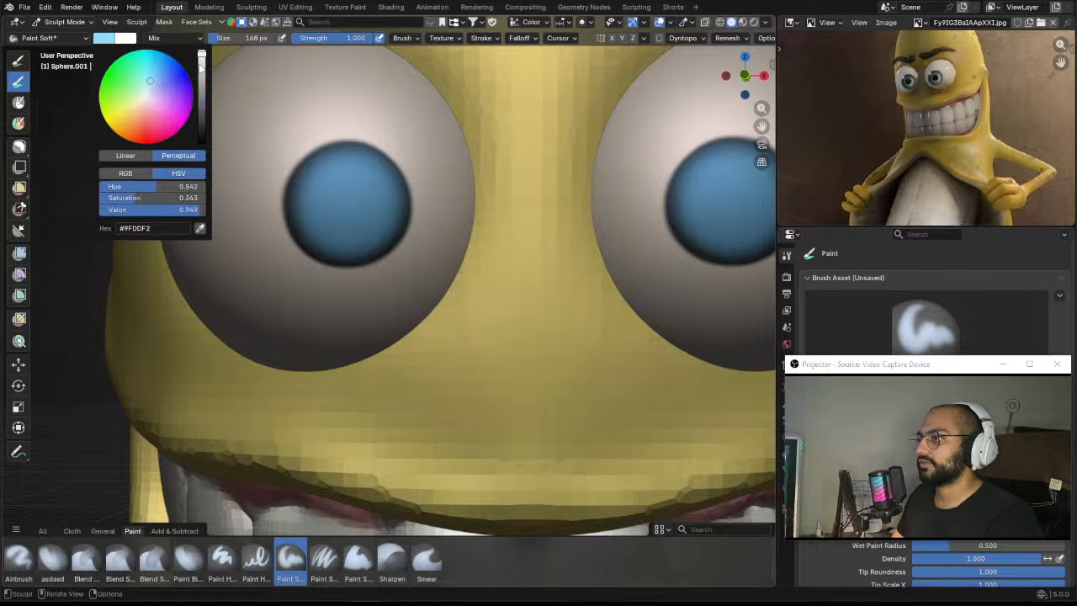
drag(201, 67, 202, 84)
drag(348, 198, 336, 188)
key(ctrl+z)
click(103, 38)
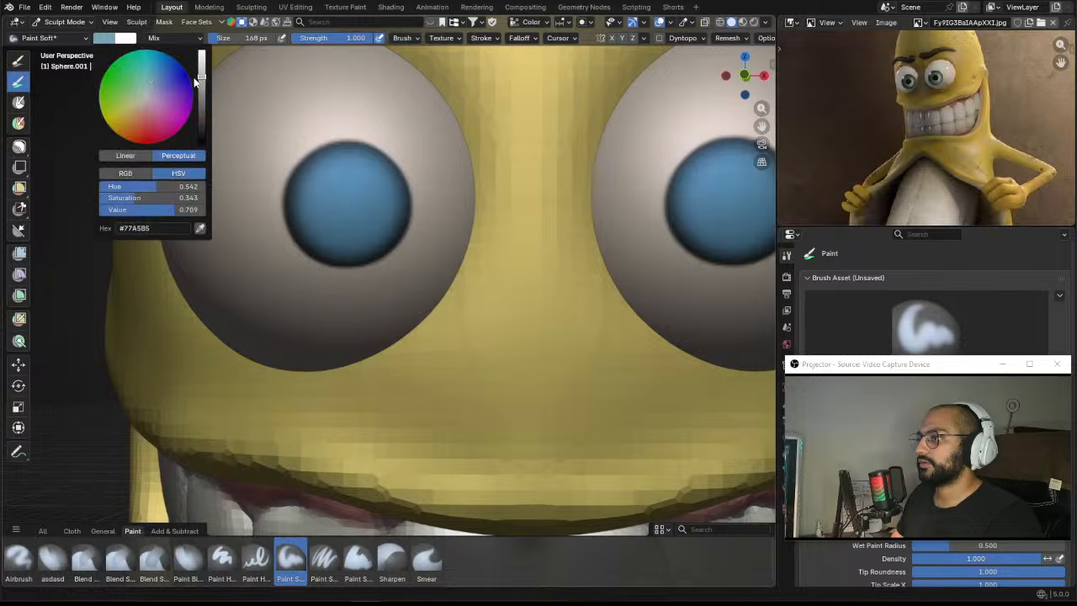
drag(202, 67, 201, 63)
mouse_move(323, 204)
mouse_down()
mouse_move(357, 208)
mouse_move(329, 195)
mouse_move(347, 202)
mouse_up()
key(ctrl+z)
key(ctrl+z)
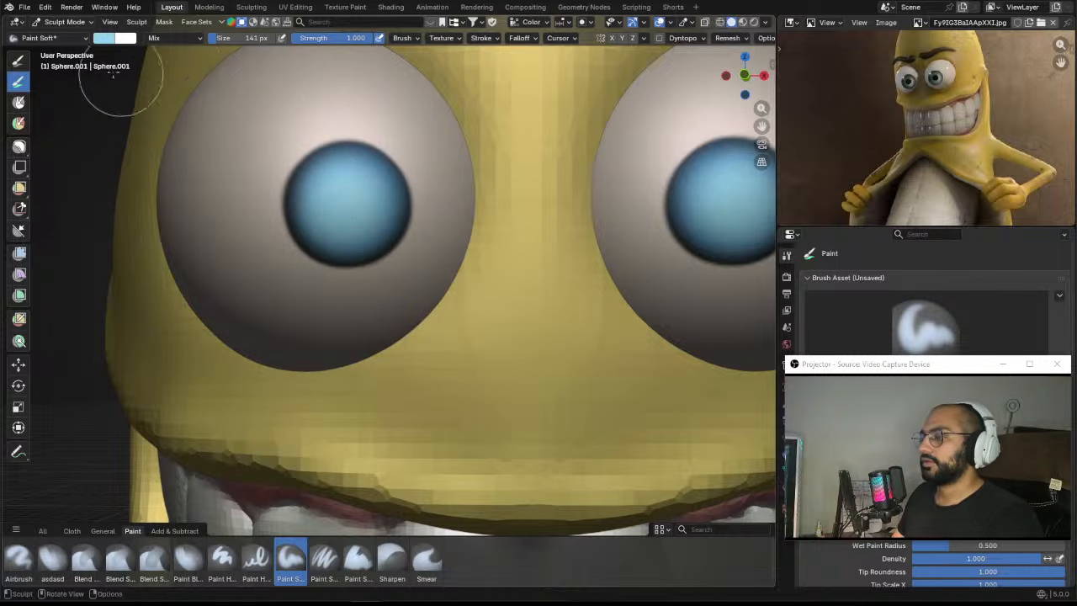
Step: Paint near-black pupils in the centres of both irises with the Paint Soft brush at 56 px
click(104, 39)
drag(203, 78, 209, 127)
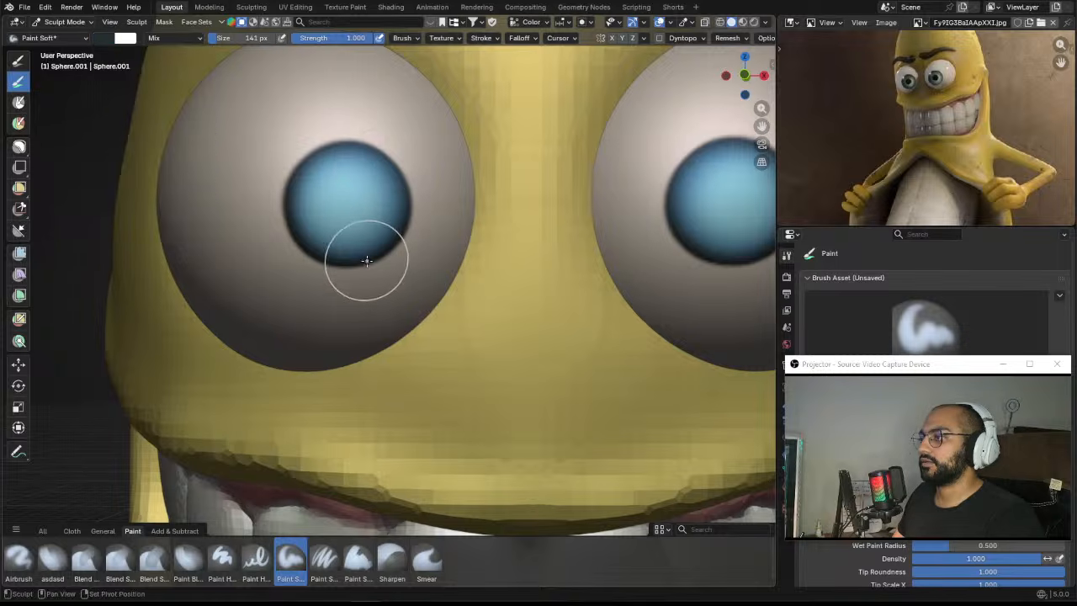
key(s)
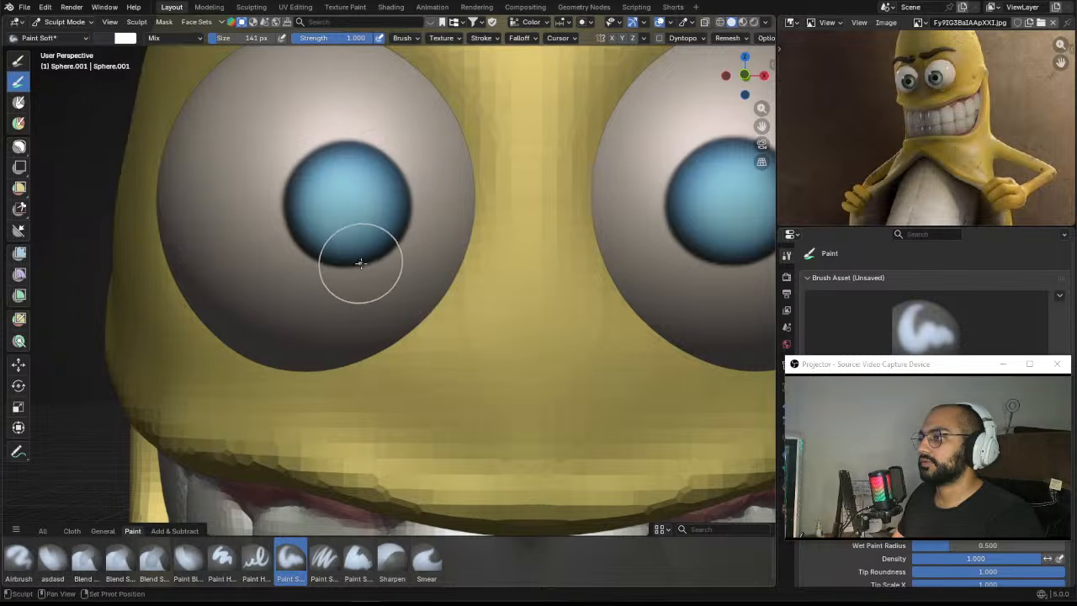
key(f)
click(377, 233)
drag(345, 205, 357, 211)
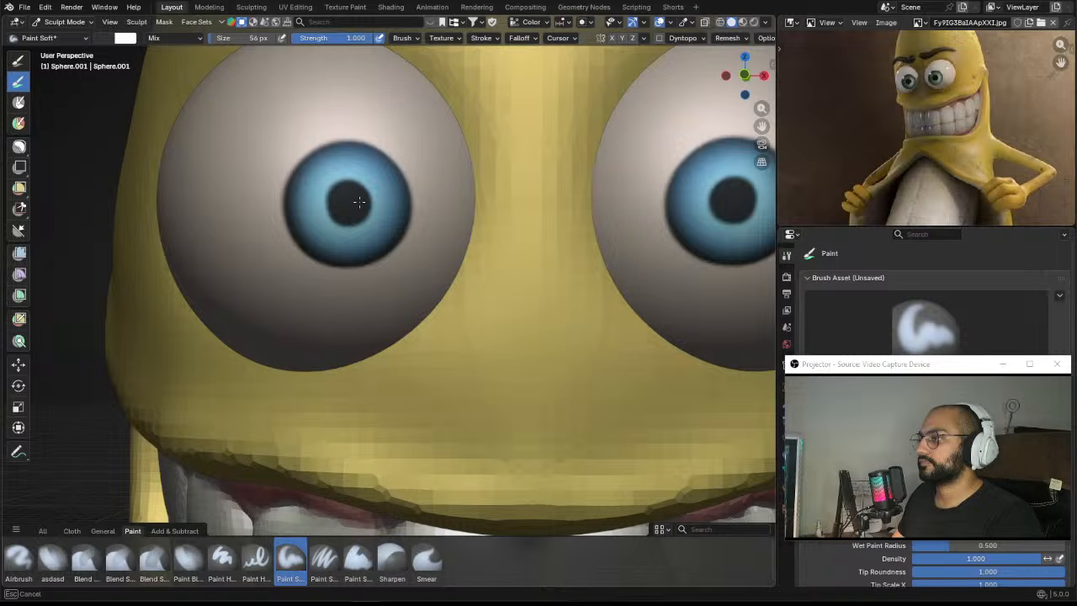
drag(349, 195, 350, 196)
Step: Check the eyes from a distance and touch up the dark pupils with the Paint Soft brush at 68 px
ctrl+middle_drag(379, 99, 399, 421)
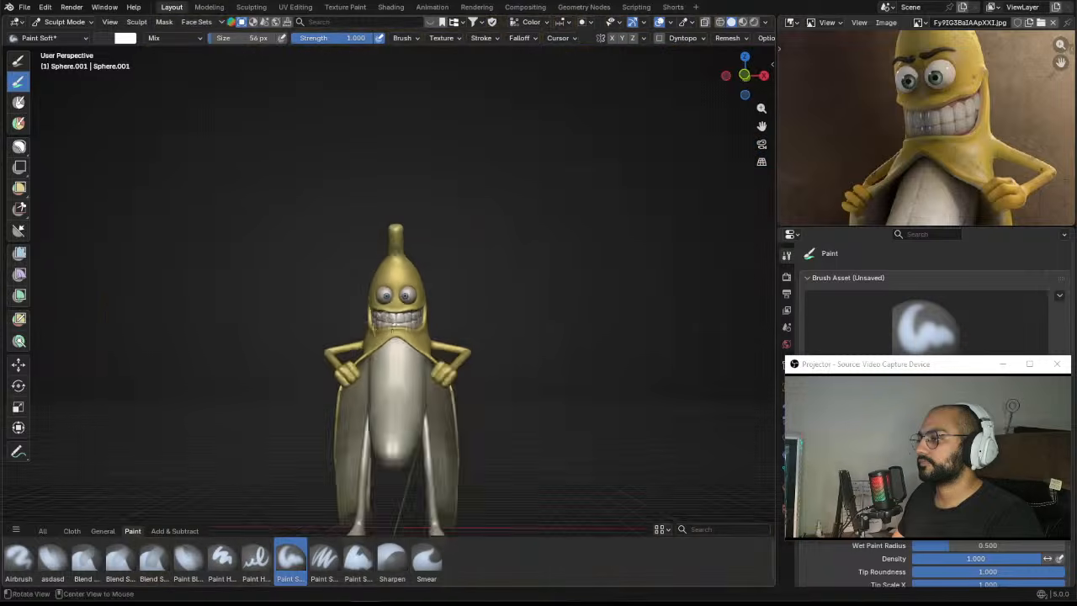
middle_drag(471, 324, 436, 316)
ctrl+middle_drag(437, 312, 447, 244)
ctrl+middle_drag(428, 288, 411, 206)
ctrl+middle_drag(394, 299, 425, 244)
ctrl+middle_drag(391, 261, 384, 190)
mouse_move(395, 239)
middle_down()
mouse_move(389, 253)
mouse_move(356, 212)
middle_up()
mouse_move(355, 213)
mouse_down()
mouse_move(369, 216)
mouse_move(360, 228)
mouse_move(322, 211)
mouse_up()
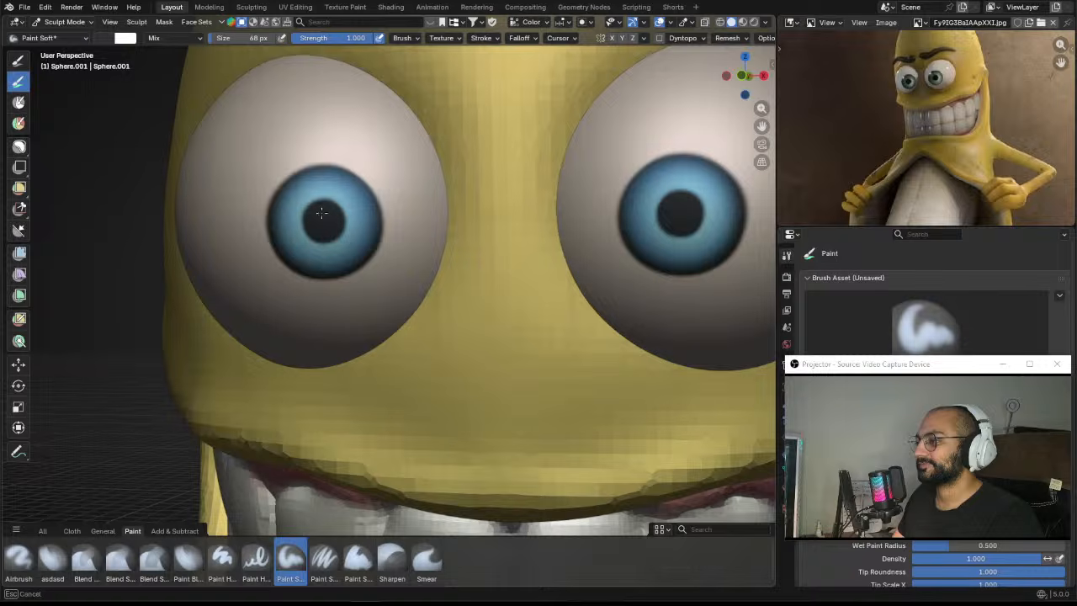
Step: Examine the painted eyes, grin and upper body from the front and both sides against the reference image
ctrl+middle_drag(357, 184, 427, 134)
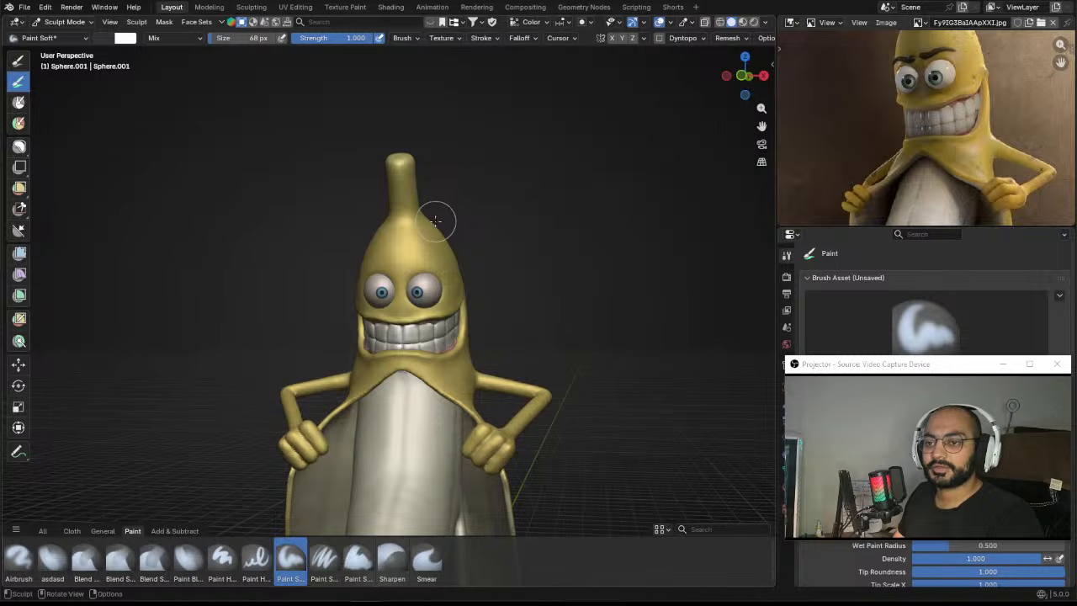
middle_drag(488, 264, 493, 193)
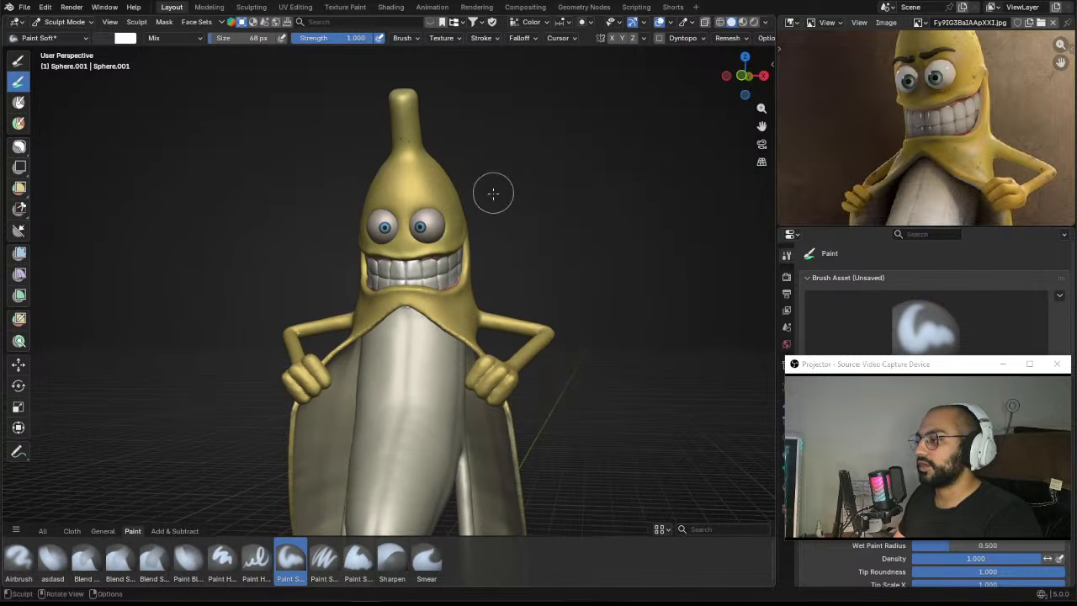
ctrl+alt+drag(496, 215, 491, 141)
alt+drag(507, 181, 472, 179)
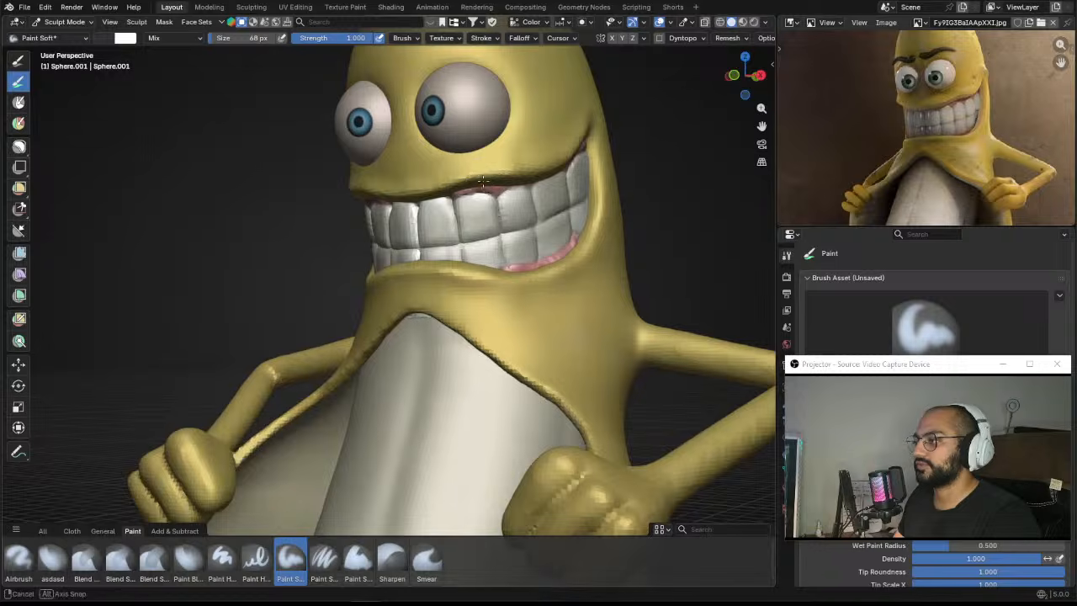
middle_drag(481, 180, 455, 162)
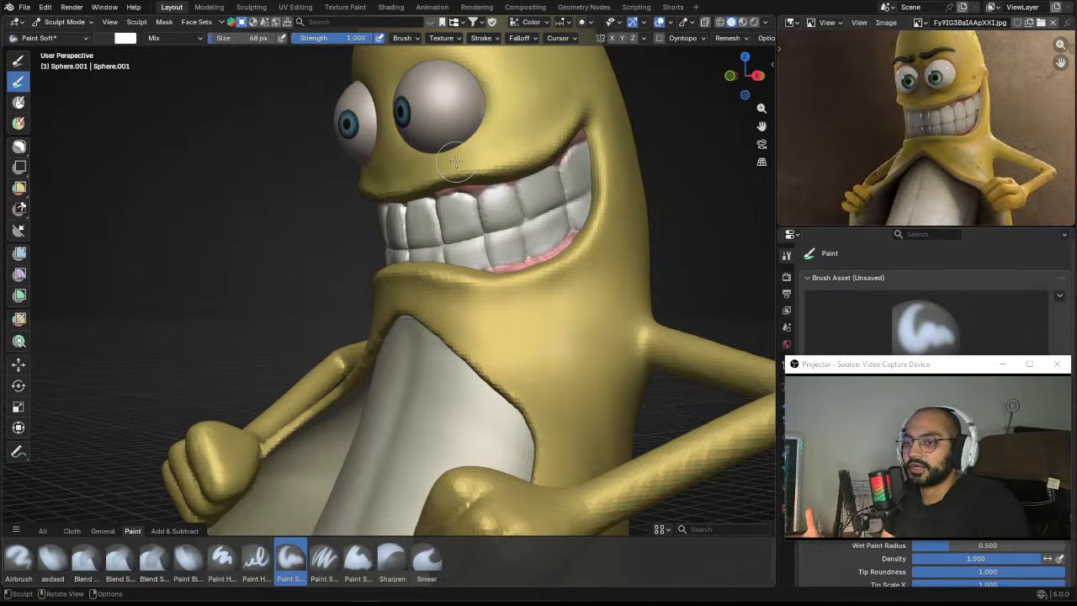
middle_drag(266, 281, 407, 340)
middle_drag(406, 340, 429, 336)
shift+middle_drag(424, 259, 375, 175)
middle_drag(359, 219, 500, 223)
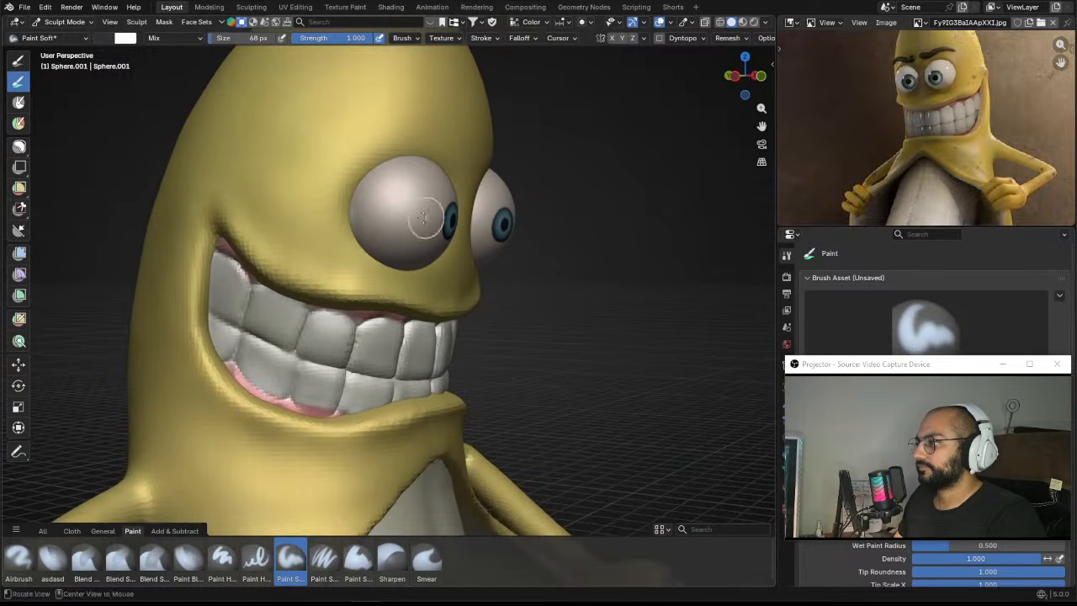
Step: Set the Paint Soft brush size to 20 px and apply the Mirror modifier on the eyeballs
key(f)
click(379, 223)
mouse_move(363, 221)
middle_down()
mouse_move(298, 216)
mouse_move(324, 180)
mouse_move(352, 177)
mouse_move(355, 133)
mouse_move(367, 241)
mouse_move(392, 233)
mouse_move(378, 190)
middle_up()
key(f)
click(373, 233)
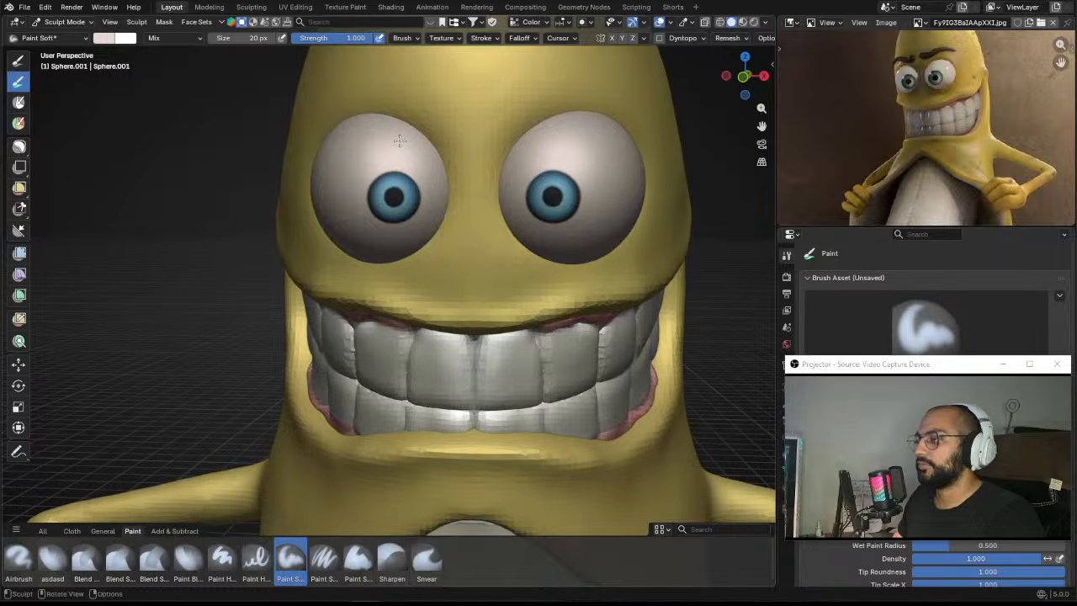
middle_drag(440, 211, 433, 221)
ctrl+middle_drag(432, 220, 405, 207)
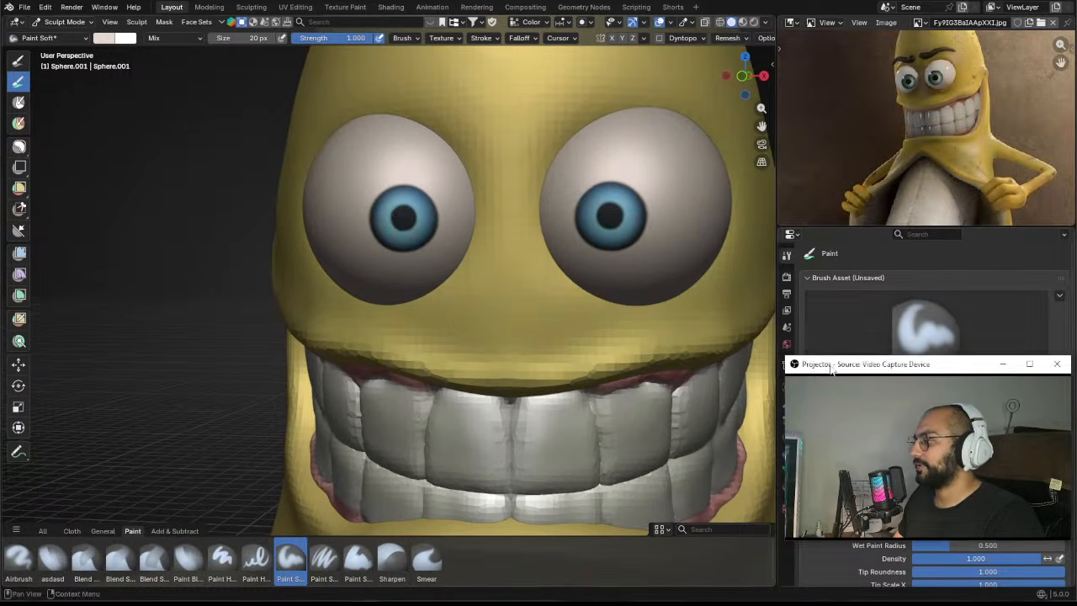
drag(807, 363, 810, 169)
click(786, 403)
key(ctrl+a)
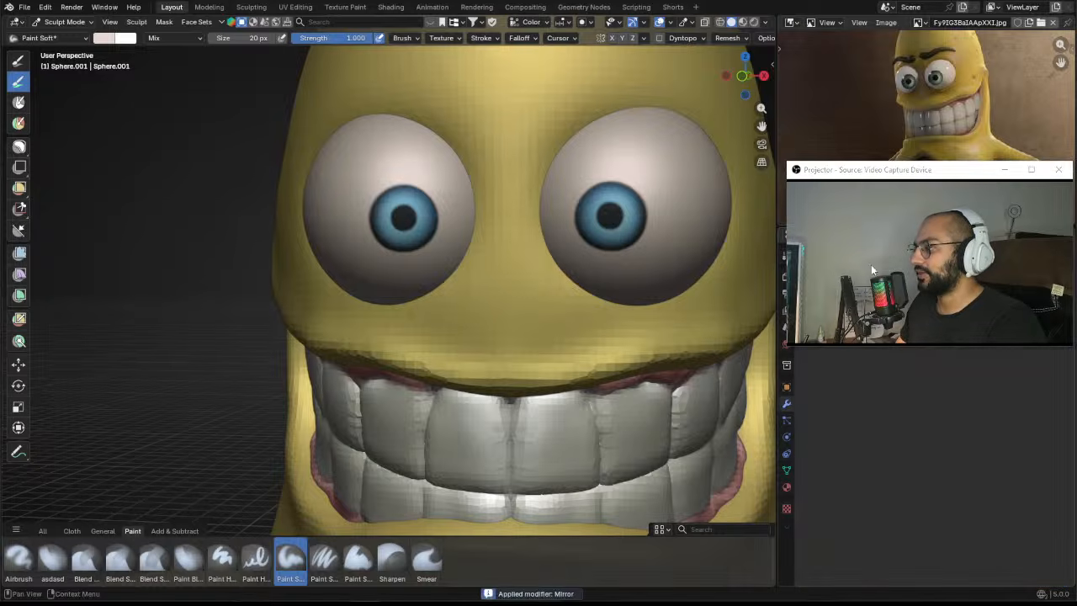
drag(874, 169, 885, 291)
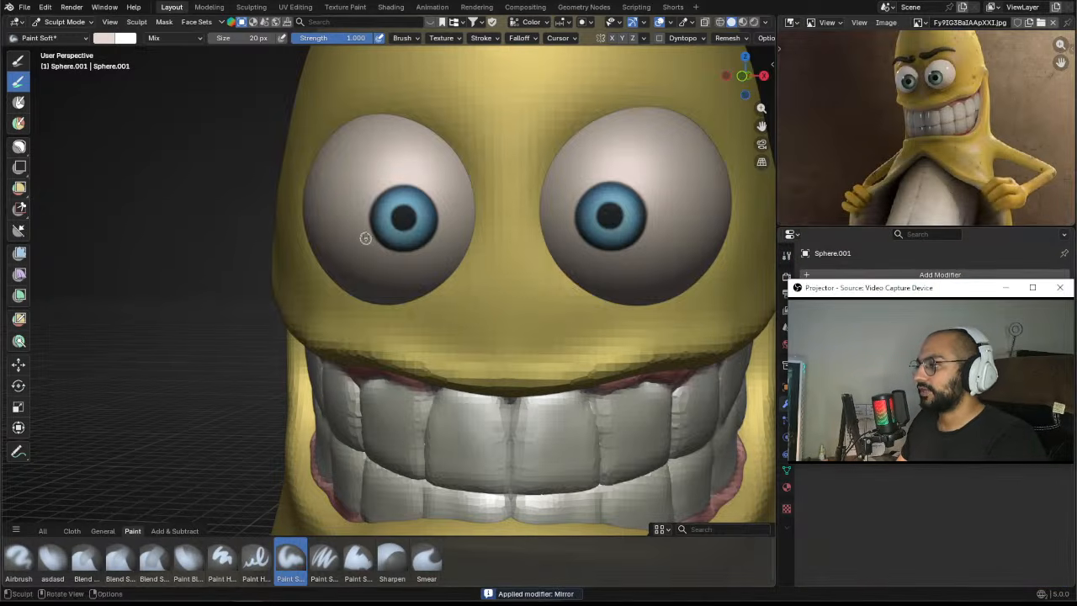
Step: Paint a small white highlight dot on the upper-left edge of each blue iris
mouse_move(423, 241)
ctrl+middle_down()
mouse_move(421, 202)
mouse_move(430, 224)
ctrl+middle_up()
middle_drag(430, 225, 441, 224)
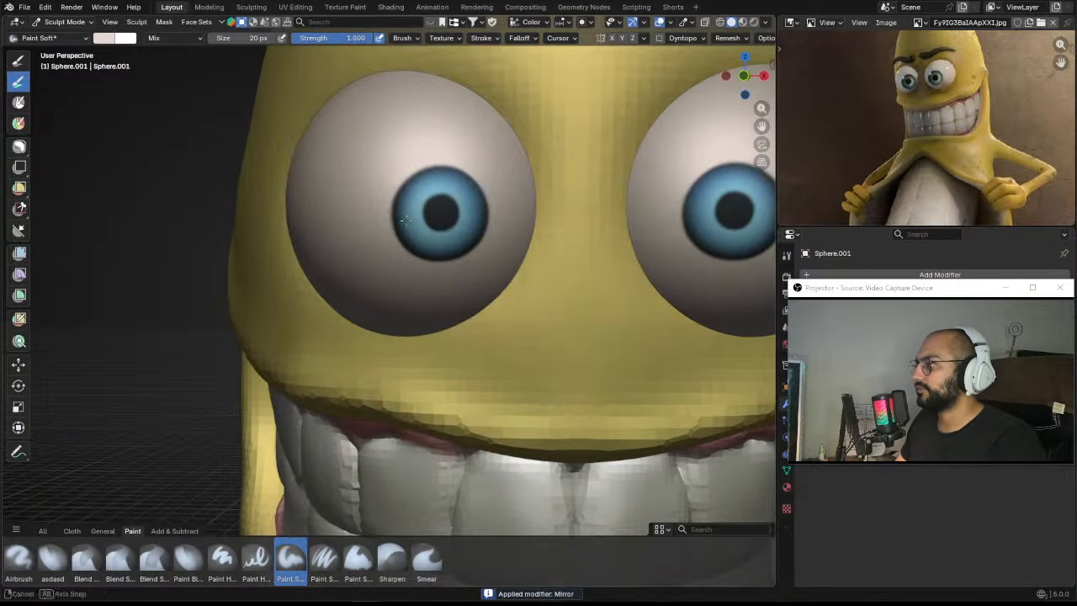
drag(407, 199, 406, 195)
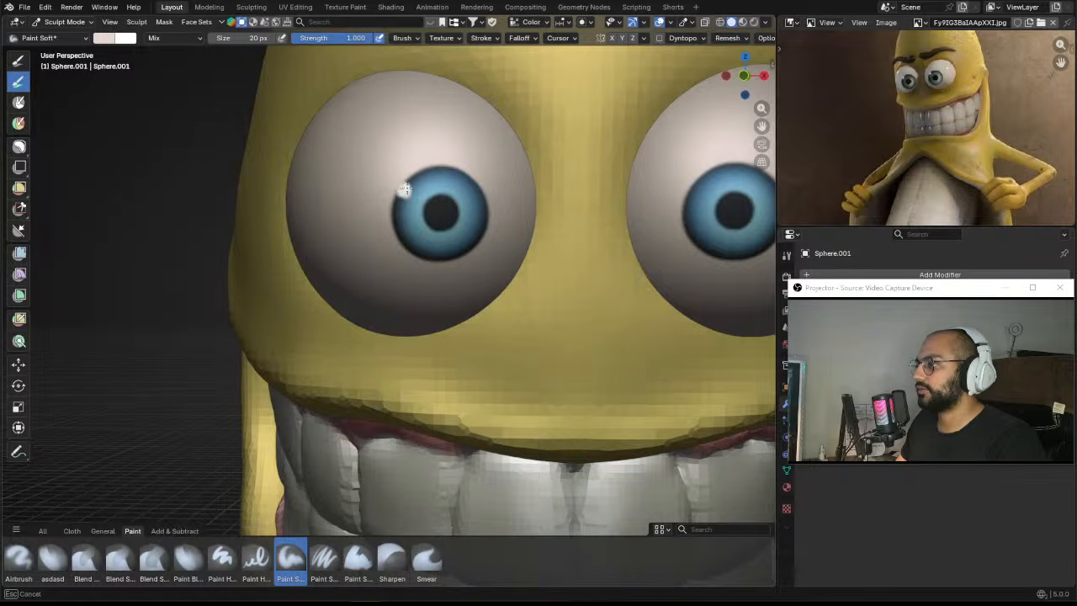
ctrl+middle_drag(406, 189, 457, 184)
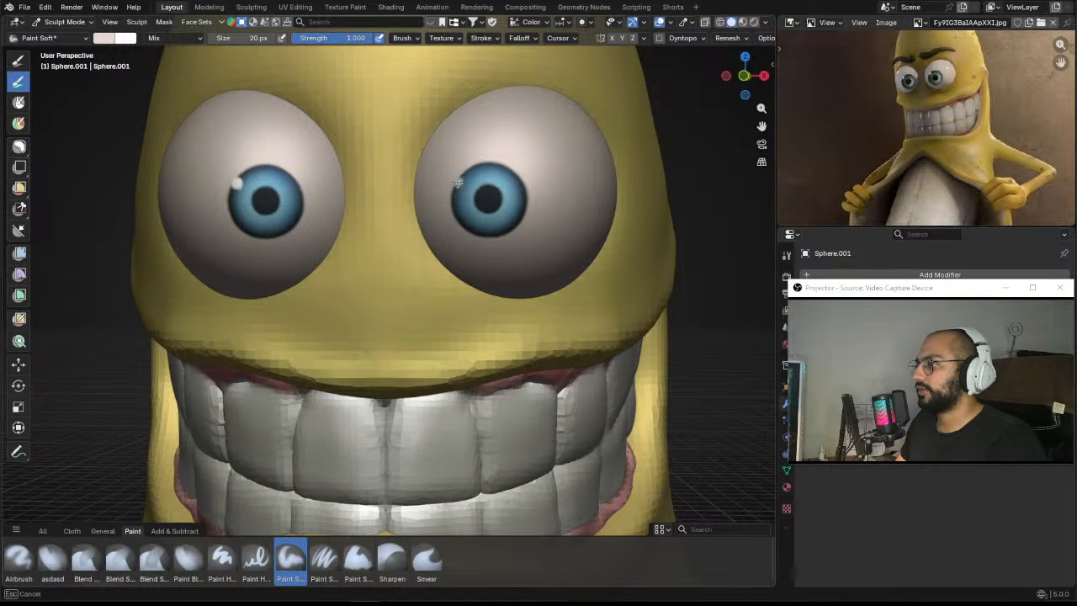
drag(457, 181, 457, 183)
ctrl+middle_drag(453, 182, 394, 233)
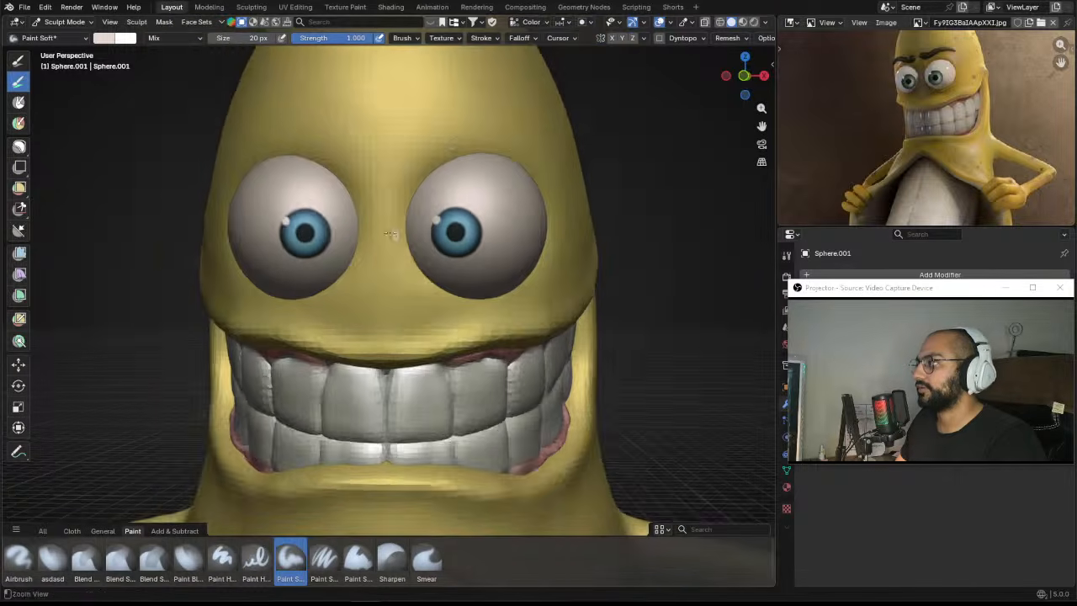
Step: Paint a faint light reflection on the upper-left area of each eyeball's white
mouse_move(306, 201)
middle_down()
mouse_move(328, 198)
mouse_move(289, 193)
mouse_move(474, 194)
middle_up()
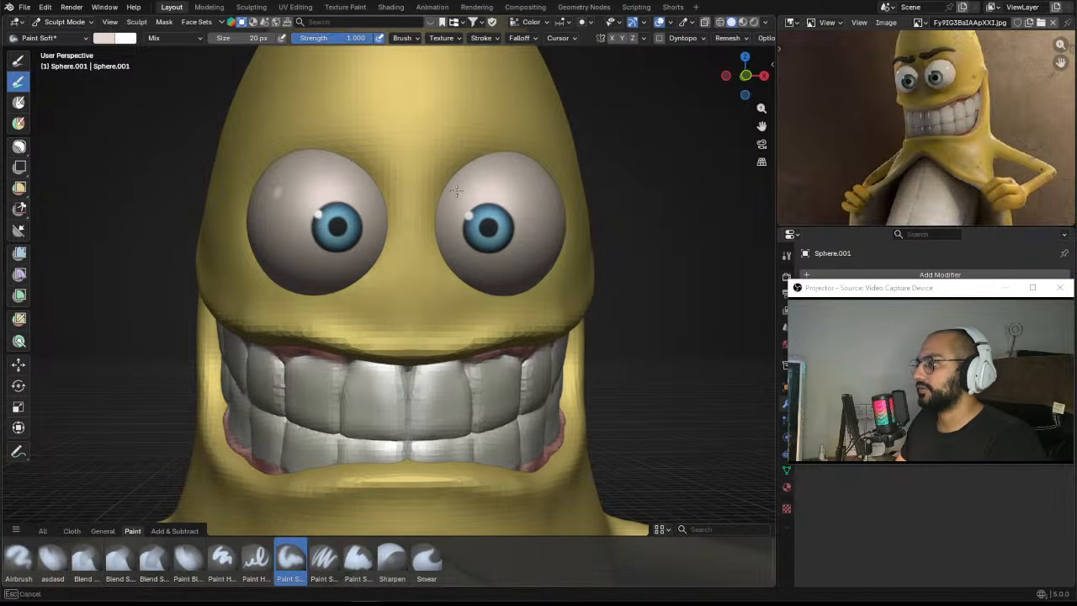
ctrl+middle_drag(480, 157, 490, 286)
scroll(490, 286, up, 8)
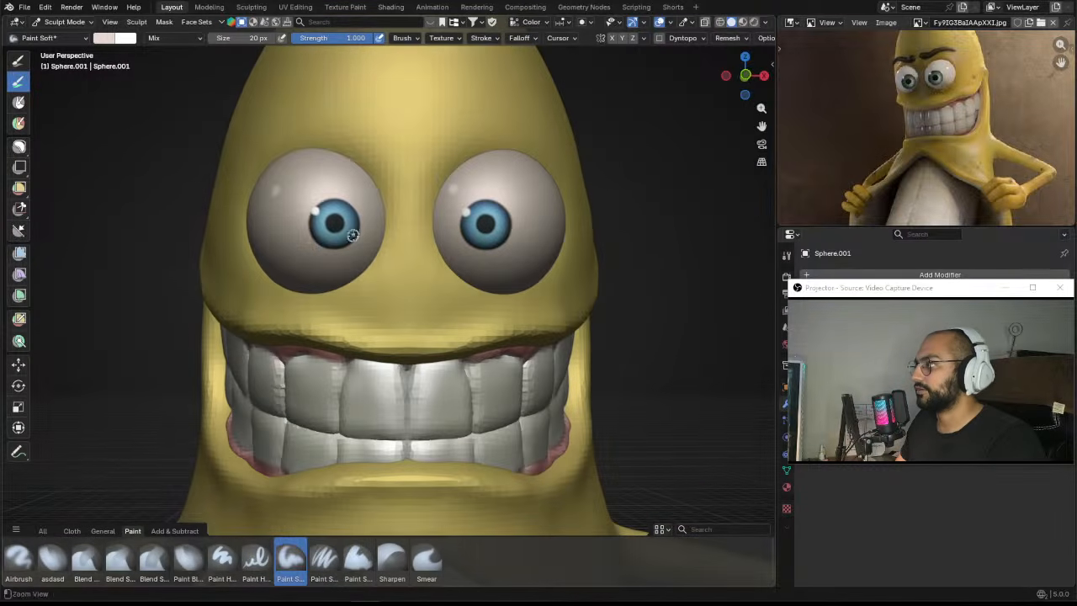
Step: Reduce the brush to 9 px and paint thin light streaks across the left side of each iris
key(f)
click(311, 228)
key(f)
click(305, 225)
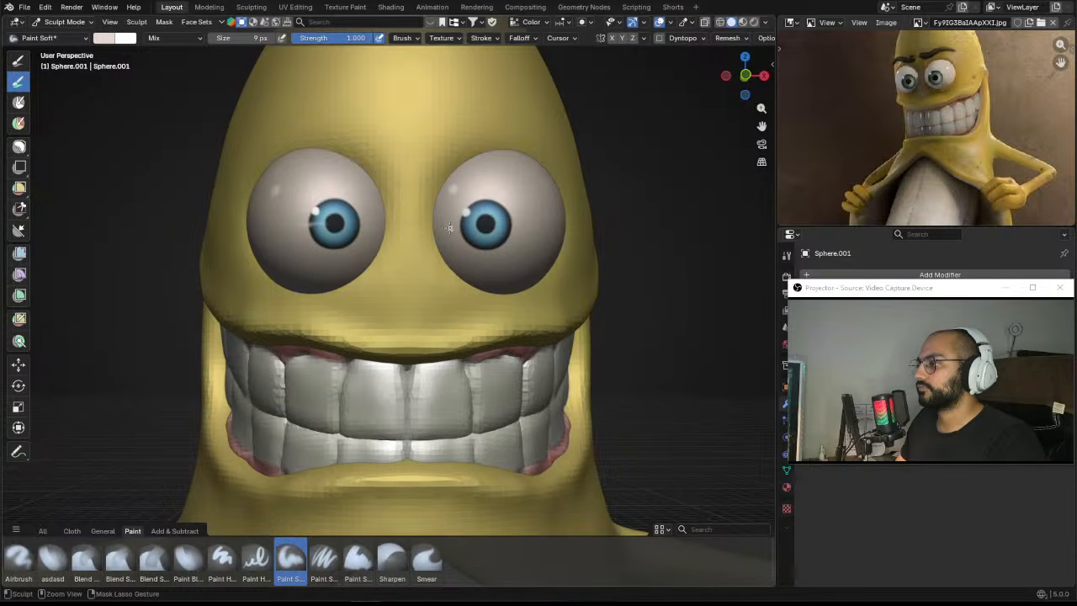
scroll(503, 252, down, 8)
middle_drag(505, 281, 444, 267)
scroll(450, 263, up, 4)
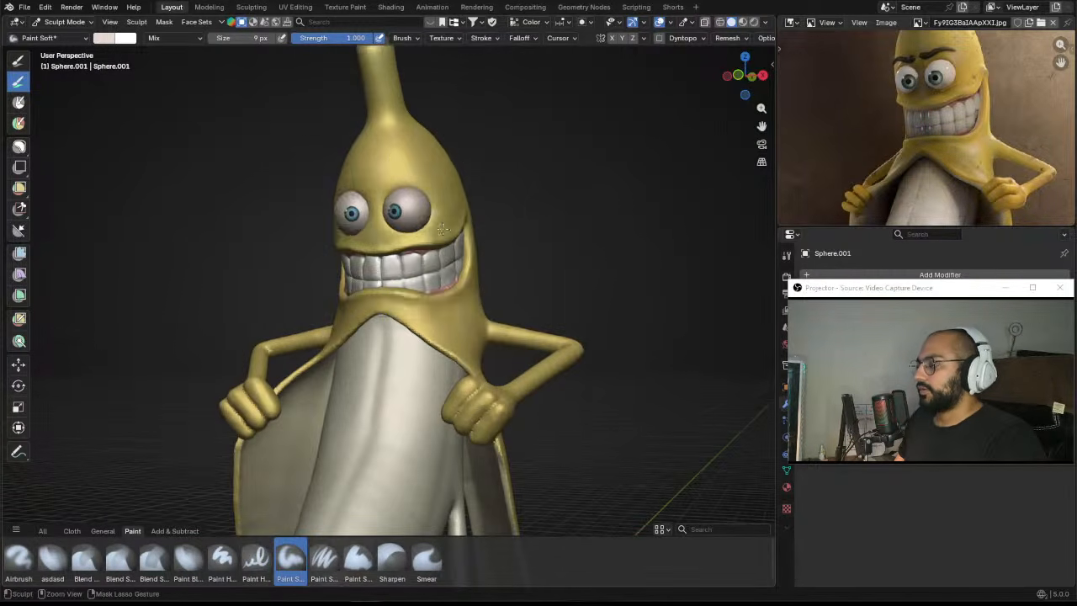
Step: Return to Object Mode and save the file
key(ctrl+Tab)
scroll(480, 265, up, 4)
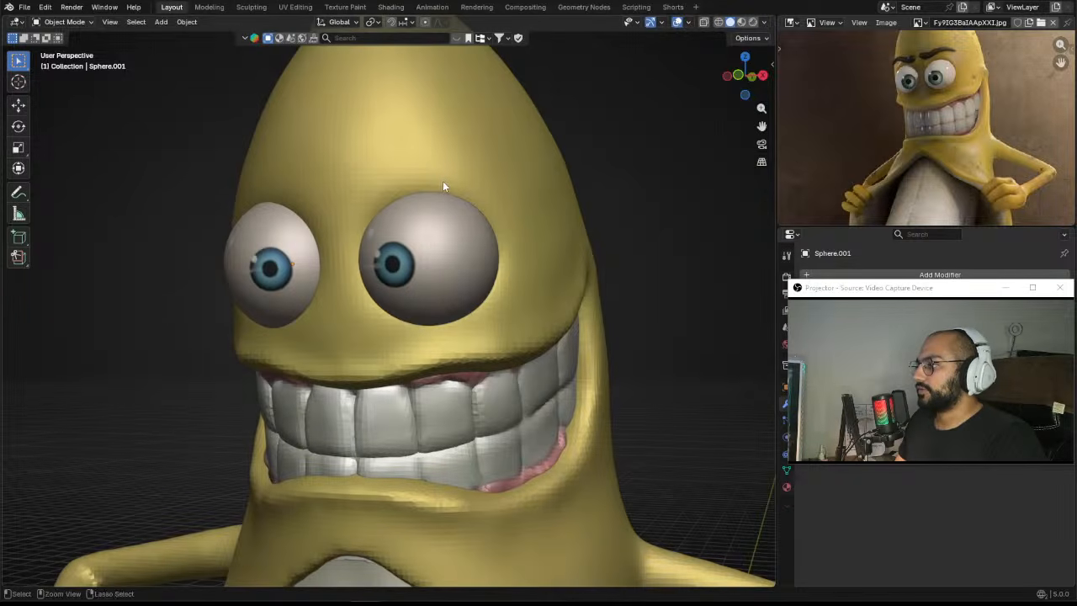
key(ctrl+s)
Step: Mask two arched, symmetrical eyebrow shapes above the eyes on the banana body with the Mask brush at 31 px
click(393, 172)
key(ctrl+Tab)
mouse_move(422, 209)
middle_down()
mouse_move(393, 243)
mouse_move(422, 233)
middle_up()
key(m)
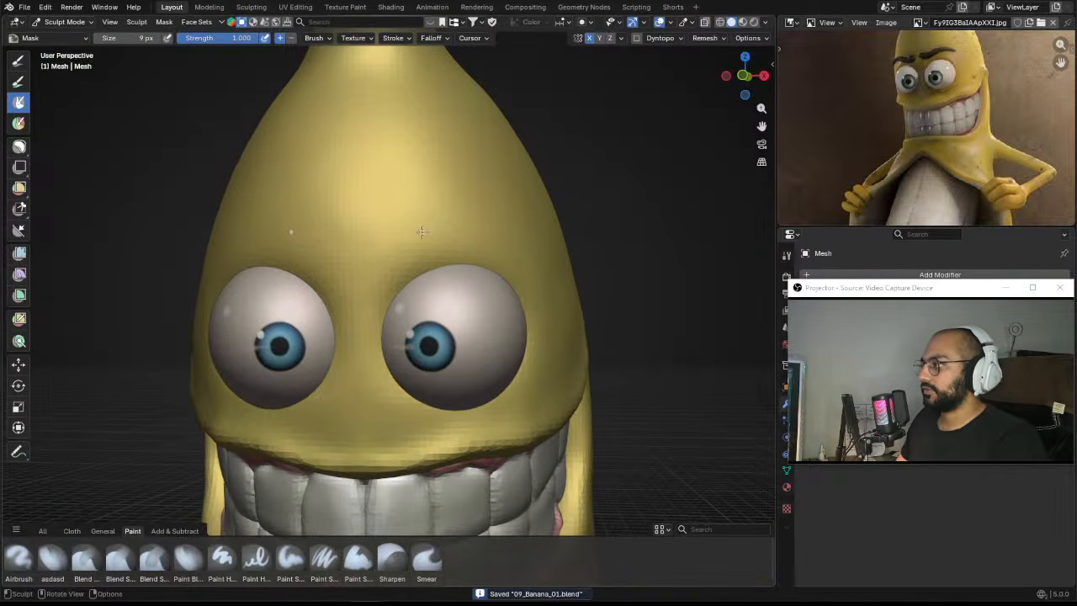
key(bracketright)
key(bracketright)
key(bracketright)
key(bracketright)
key(bracketright)
mouse_move(383, 240)
mouse_down()
mouse_move(386, 225)
mouse_move(462, 220)
mouse_up()
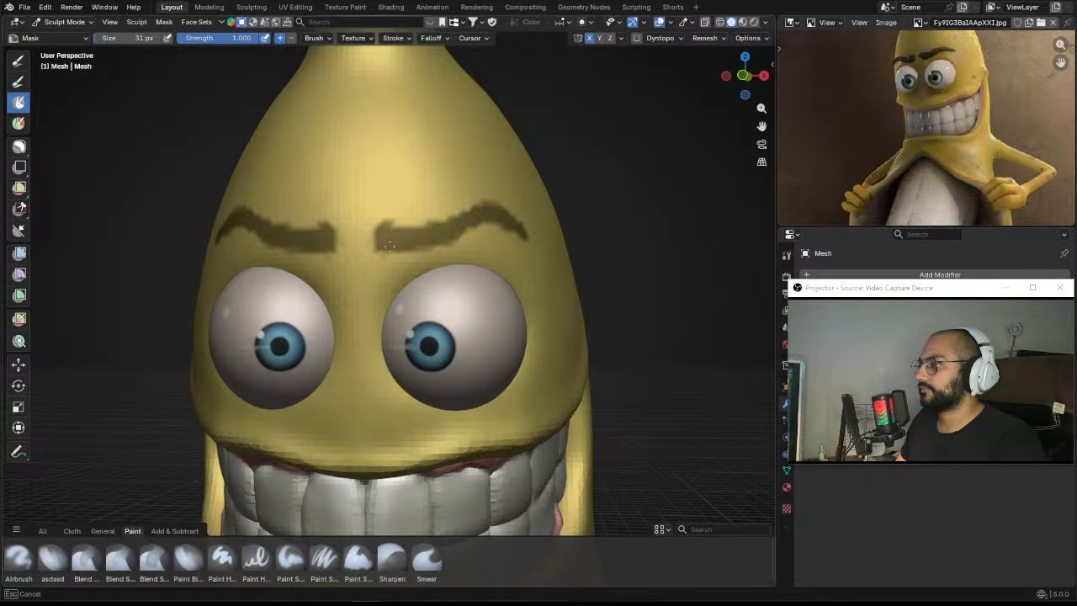
drag(498, 213, 498, 213)
scroll(492, 269, down, 6)
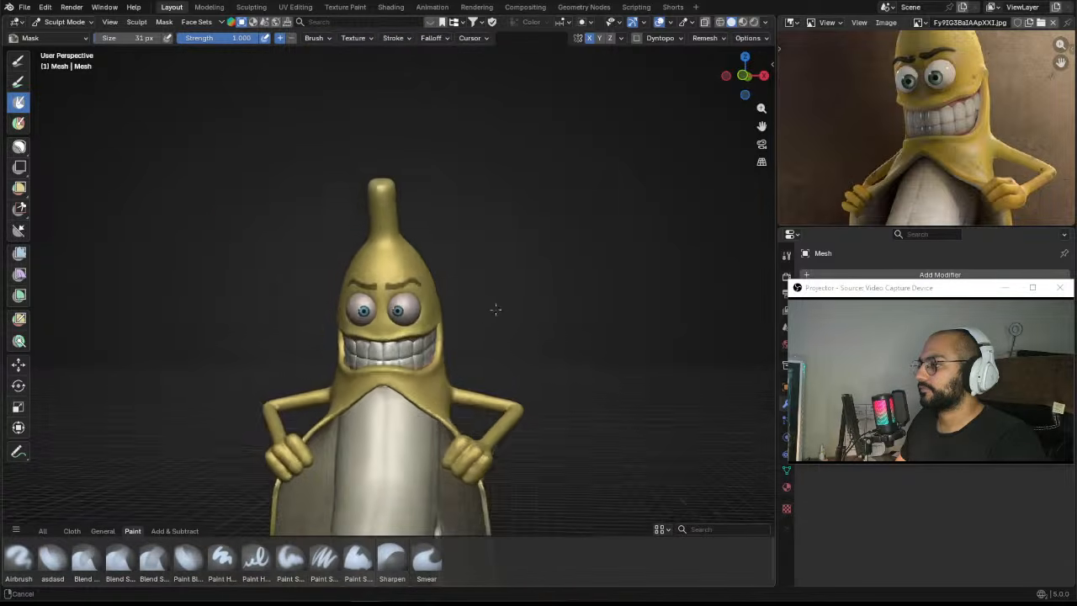
Step: Extract the masked eyebrows as a separate solid mesh with threshold 0.5 and 4 smooth iterations
click(164, 22)
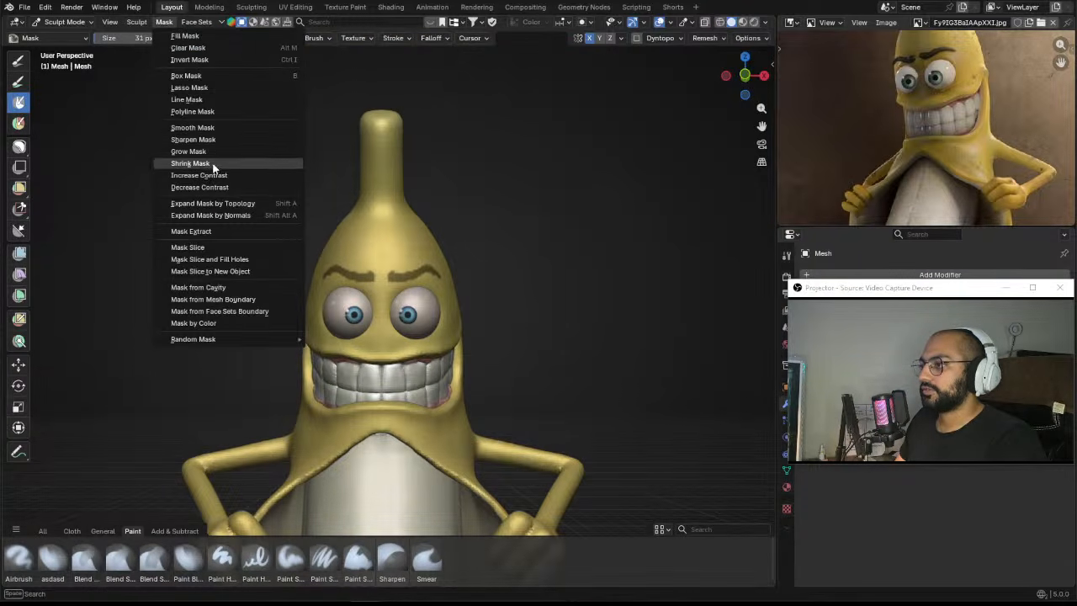
click(209, 231)
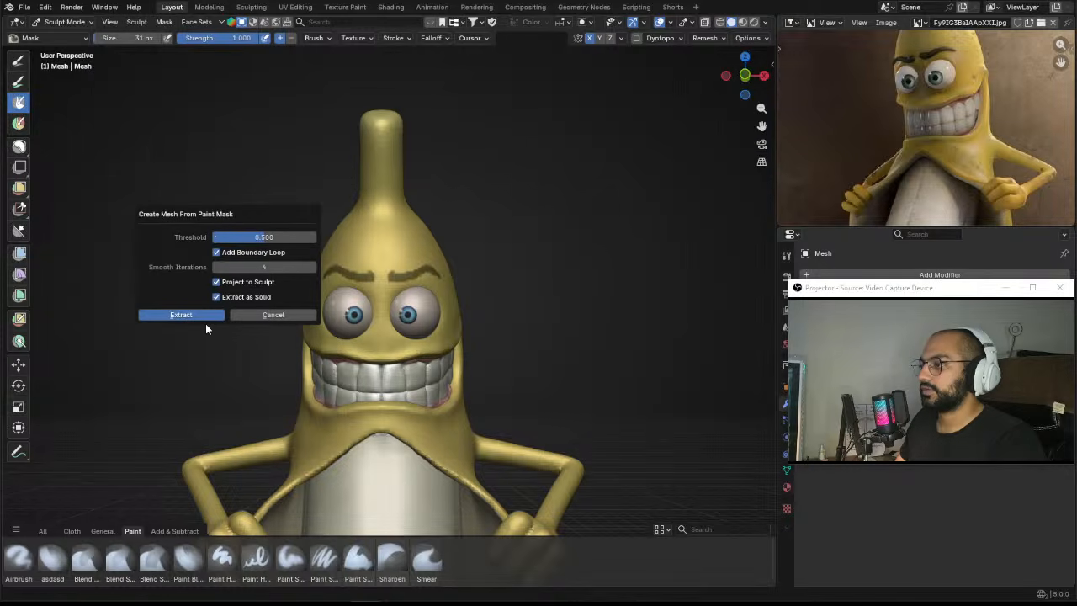
key(Return)
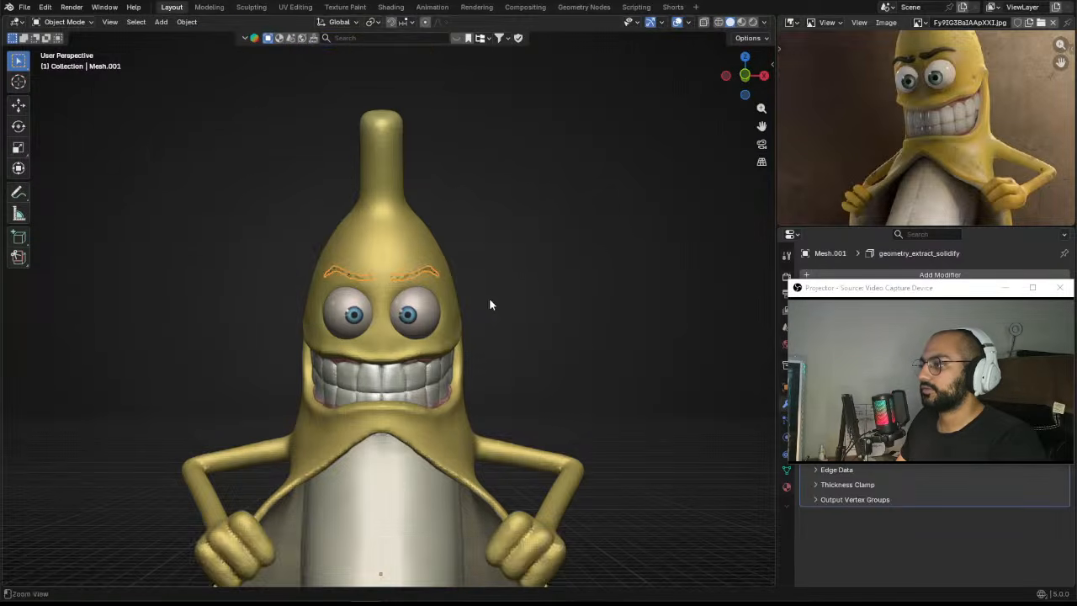
Step: Set the Offset of the extracted eyebrows' solidify modifier to 1
scroll(484, 253, up, 5)
drag(845, 290, 853, 427)
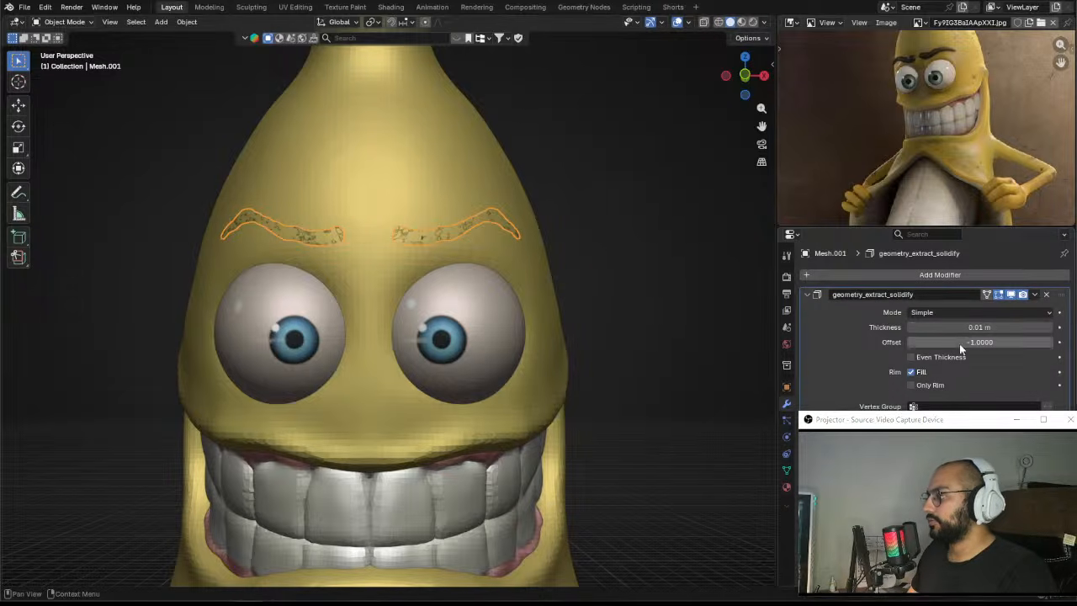
click(959, 341)
text(1)
key(Return)
Step: Try a solidify thickness of 0.1 m on the eyebrows
click(934, 327)
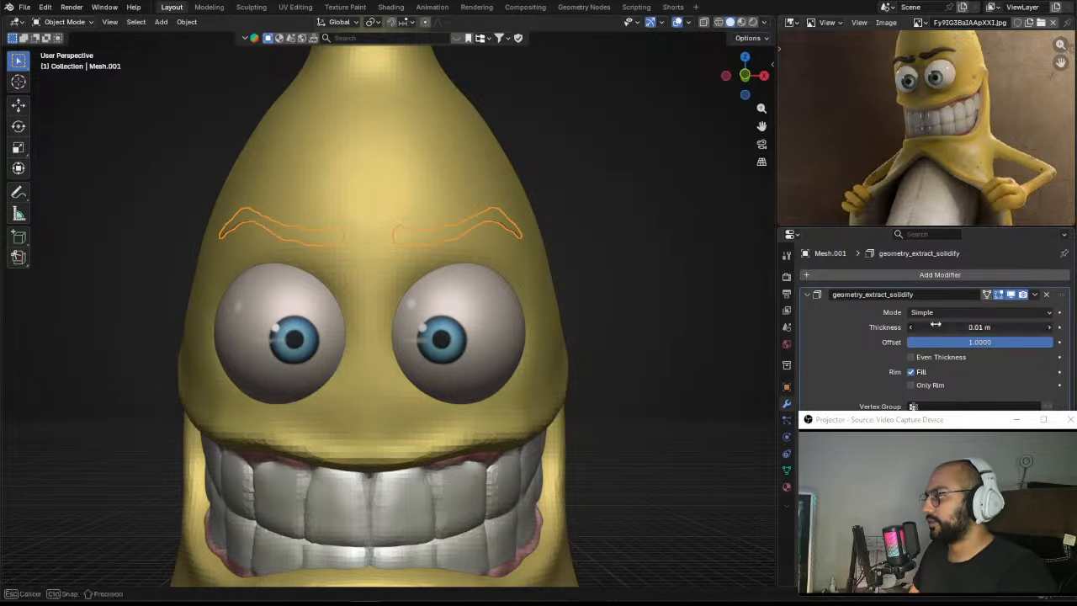
text(0.)
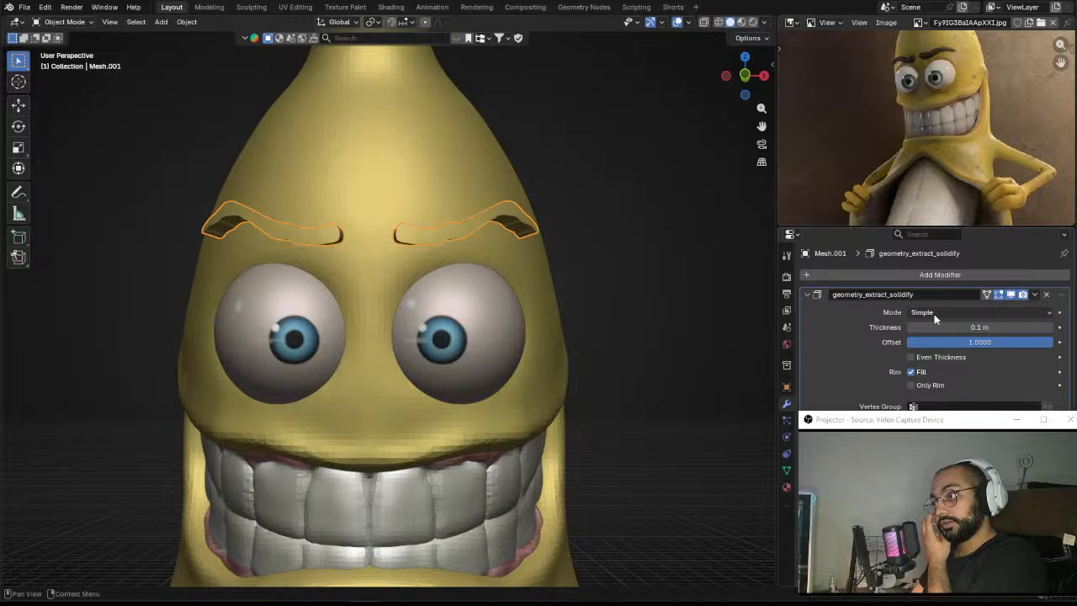
text(1)
key(Return)
Step: Set the eyebrows' solidify thickness to 0.07 m and apply the modifier
click(947, 326)
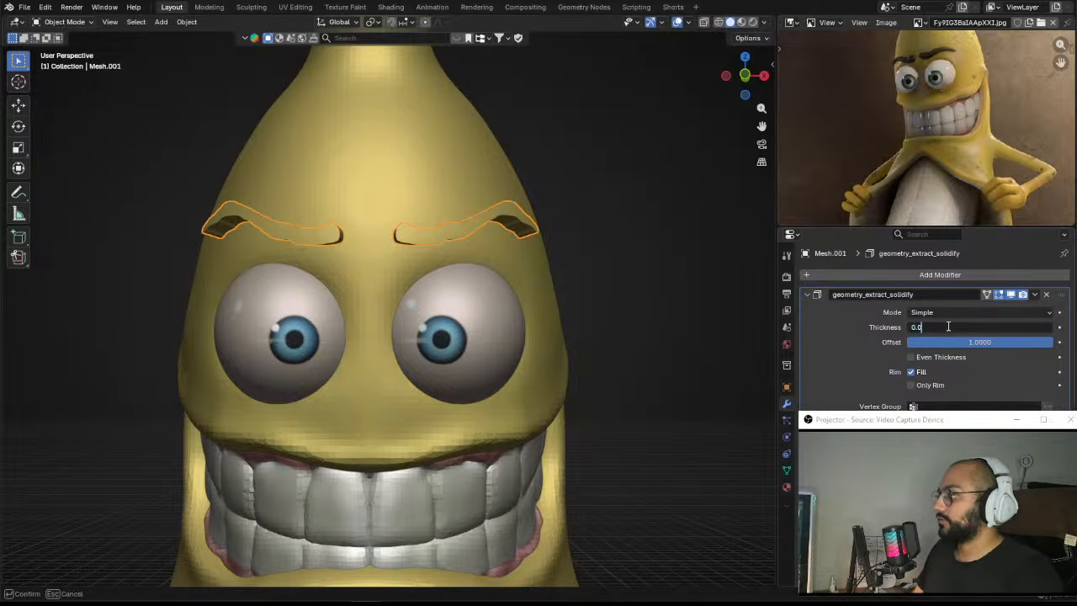
text(0.07)
key(Return)
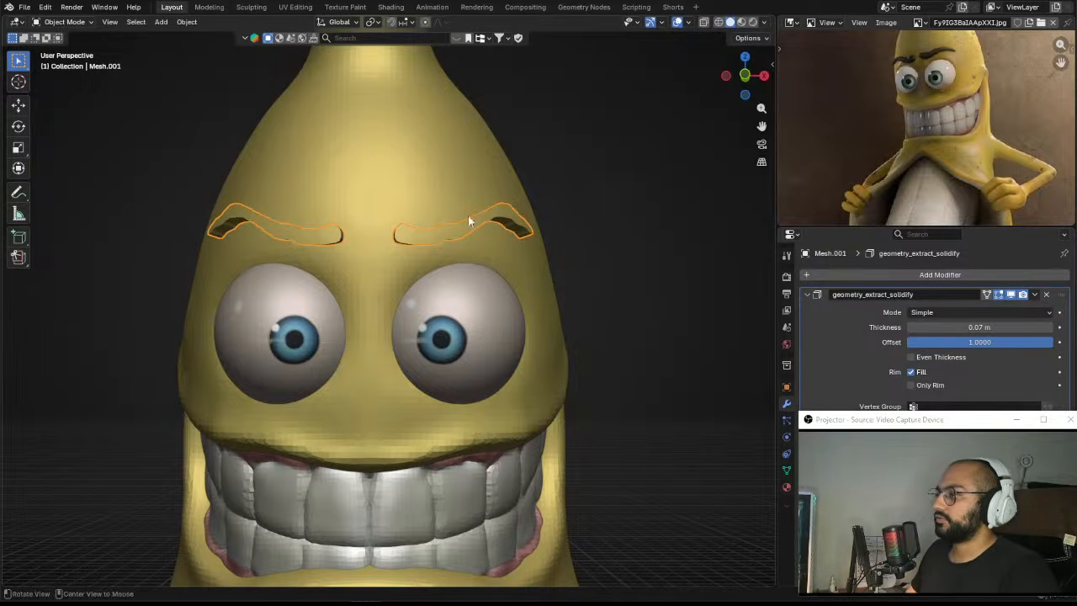
middle_drag(468, 215, 599, 297)
key(ctrl+a)
Step: Enter Sculpt Mode on the eyebrow mesh and voxel-remesh it, adjusting the voxel size to a finer resolution
shift+middle_drag(427, 153, 468, 224)
scroll(468, 223, up, 2)
key(ctrl+Tab)
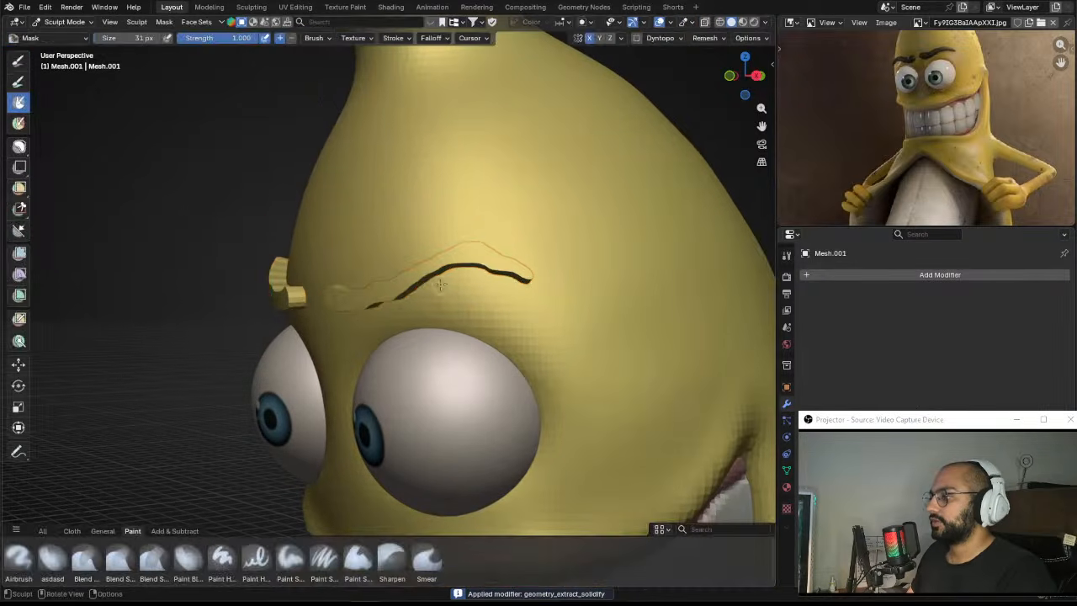
key(ctrl+r)
key(r)
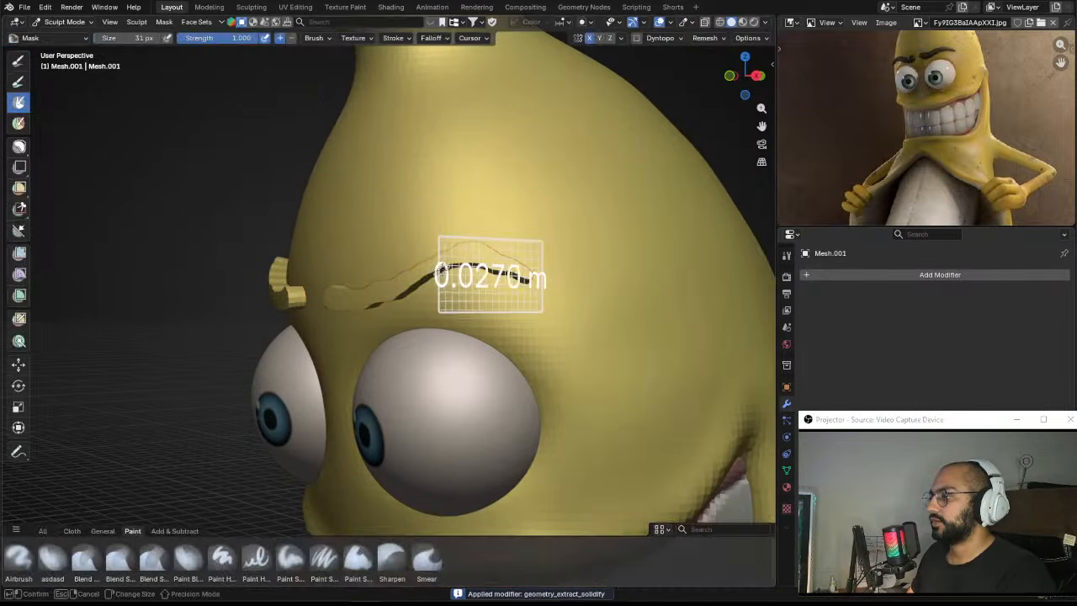
click(459, 271)
key(ctrl+r)
scroll(438, 269, down, 1)
middle_drag(438, 270, 463, 273)
key(r)
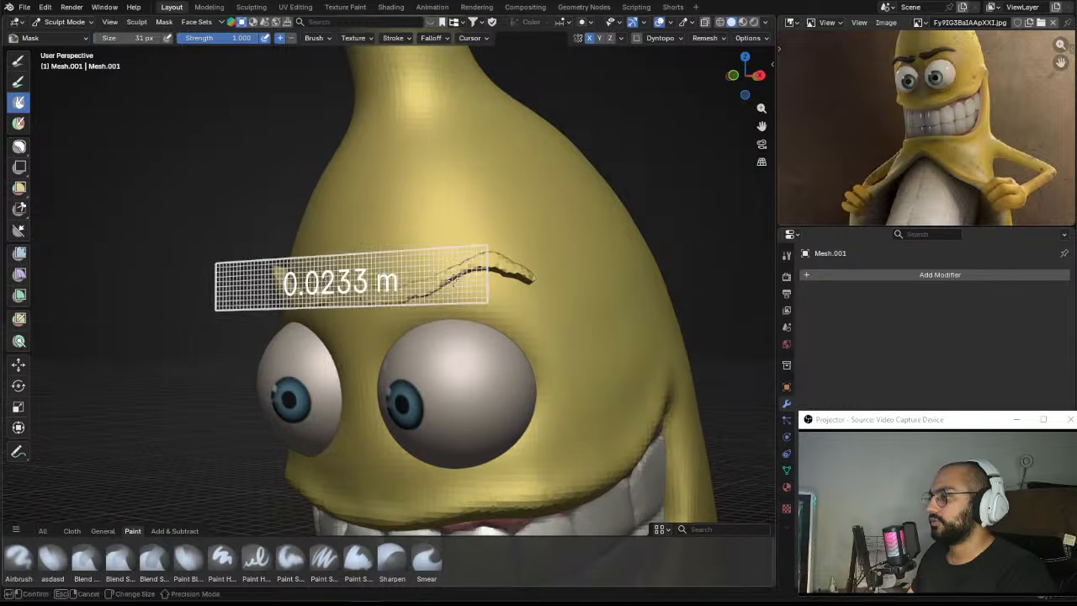
click(466, 276)
Step: Smooth the blocky eyebrow mesh along its length with an enlarged brush
scroll(469, 266, up, 2)
key(g)
key(f)
click(513, 259)
mouse_move(538, 256)
shift+mouse_down()
mouse_move(403, 291)
mouse_move(418, 277)
shift+mouse_up()
Step: Thicken the eyebrows from the inner ends toward the tips with the Inflate/Deflate brush at 226 px and strength 0.5
key(i)
middle_drag(441, 276, 465, 272)
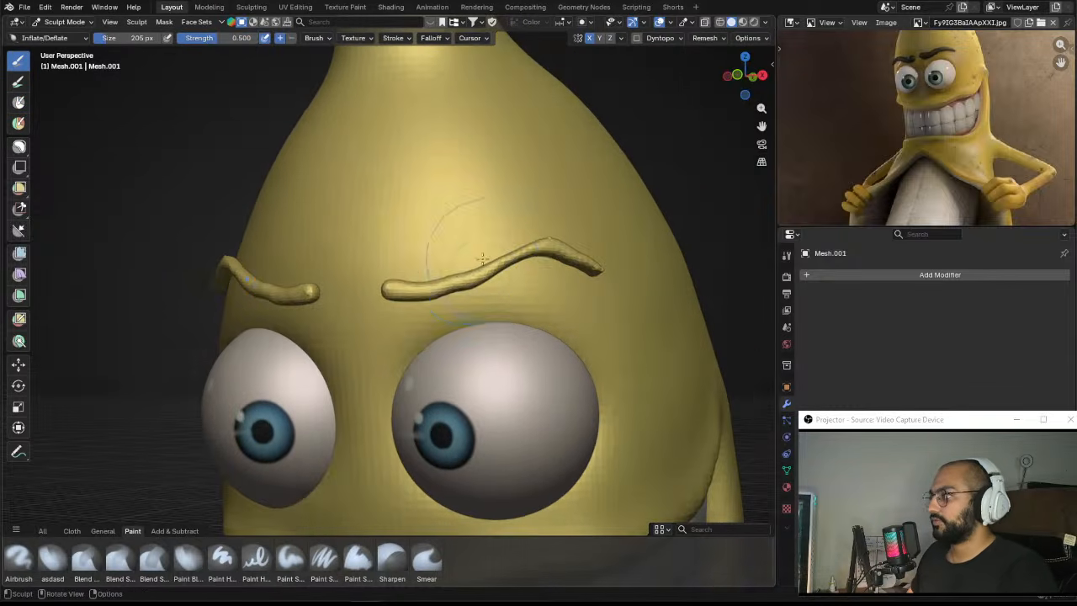
drag(464, 273, 500, 271)
key(f)
click(486, 270)
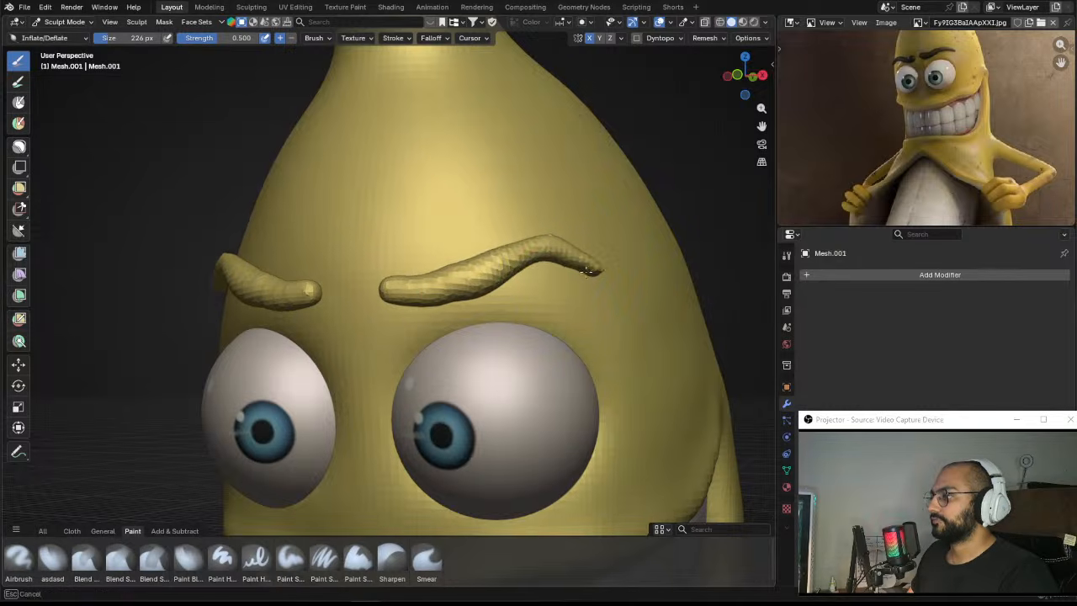
scroll(450, 225, up, 1)
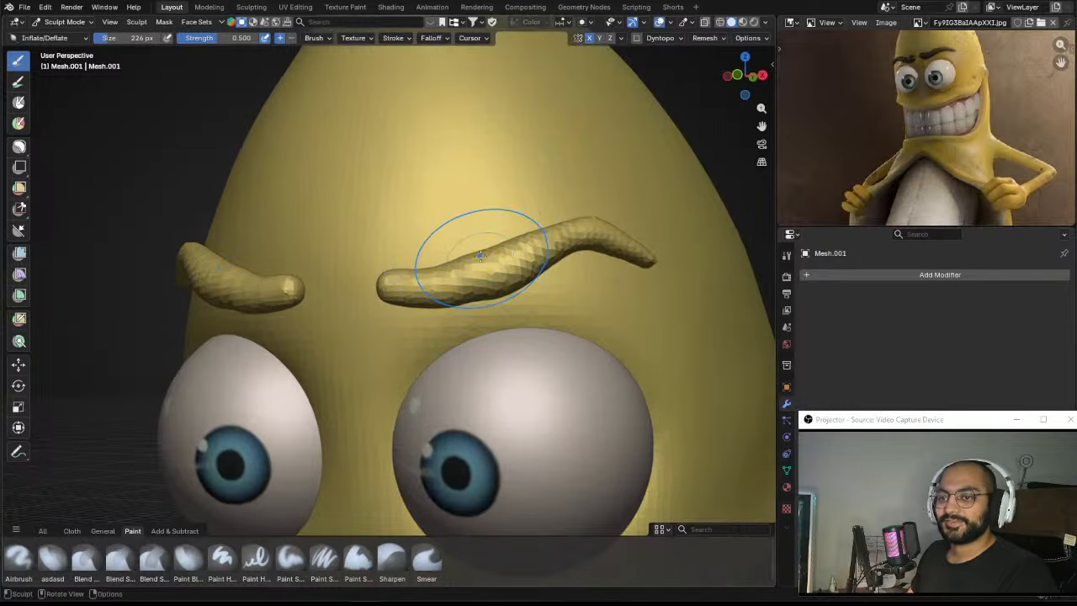
key(f)
click(490, 260)
scroll(491, 262, down, 1)
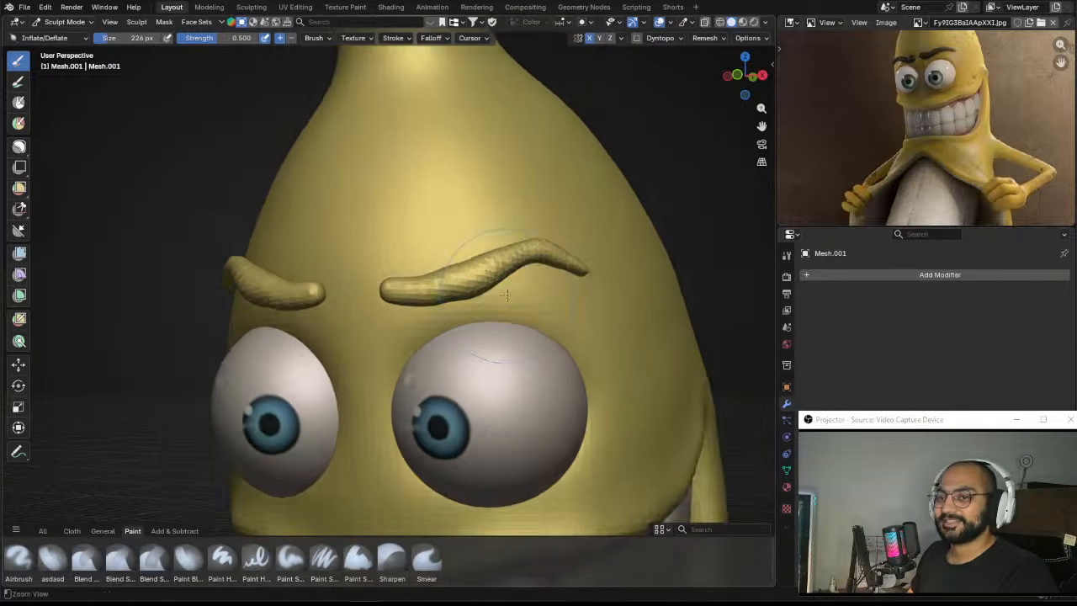
middle_drag(486, 265, 506, 270)
drag(479, 284, 442, 287)
Step: Pull the inner ends of the eyebrows upward with the Grab brush at 201 px
ctrl+middle_drag(448, 279, 453, 249)
key(g)
key(f)
click(458, 263)
drag(442, 261, 415, 239)
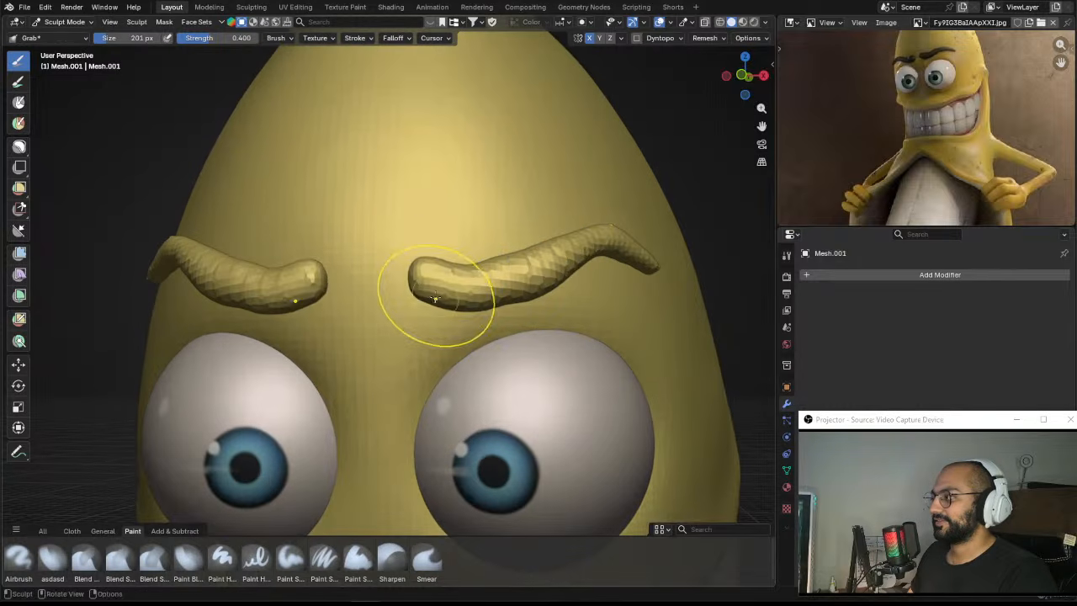
Step: Try to reshape the lower middle of the eyebrows with the Grab brush at 233 px and undo the stroke
key(f)
key(f)
click(494, 304)
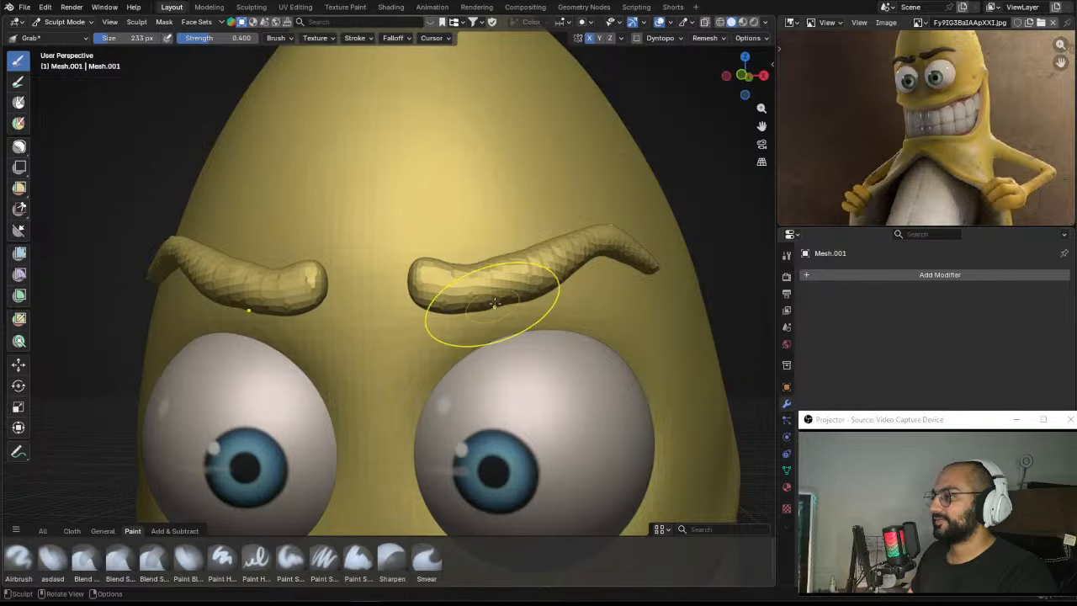
shift+middle_drag(534, 291, 502, 294)
drag(502, 294, 508, 281)
key(ctrl+z)
Step: Set the Grab brush to 269 px and nudge the middle of the eyebrows slightly upward
middle_drag(508, 281, 489, 282)
key(f)
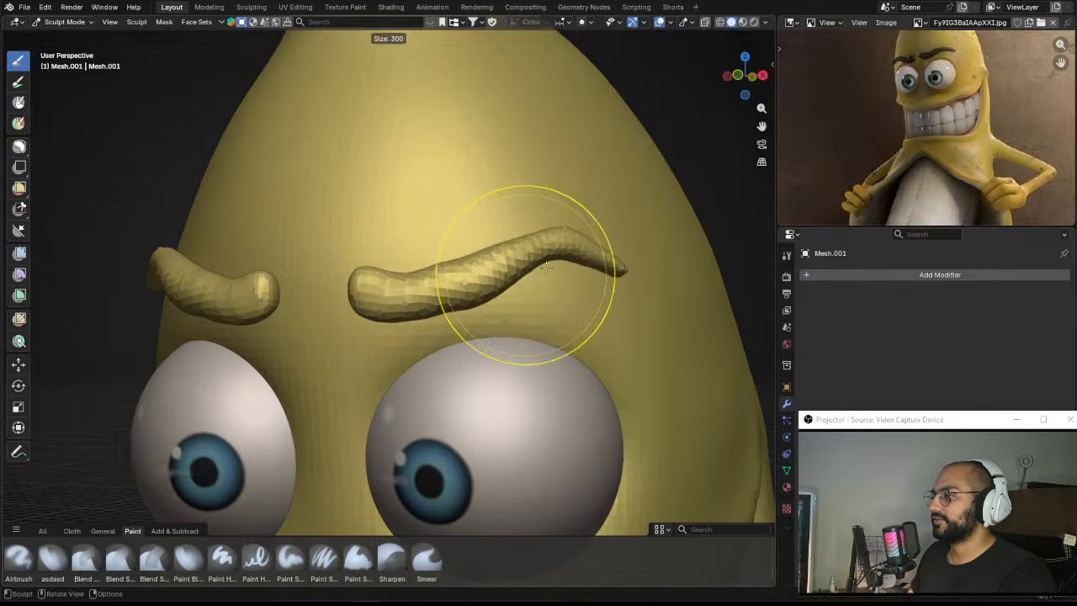
click(599, 273)
key(f)
click(565, 277)
drag(480, 288, 475, 280)
middle_drag(446, 305, 466, 293)
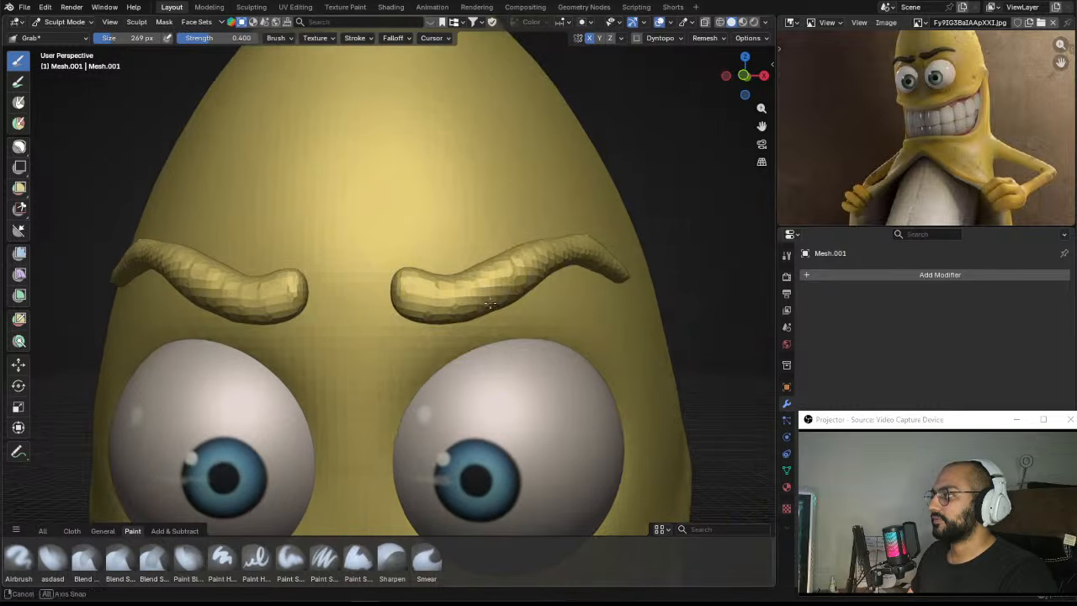
Step: Pull the outer tips of the eyebrows in toward the head with the Grab brush at 190 px
key(f)
click(466, 292)
scroll(446, 272, down, 4)
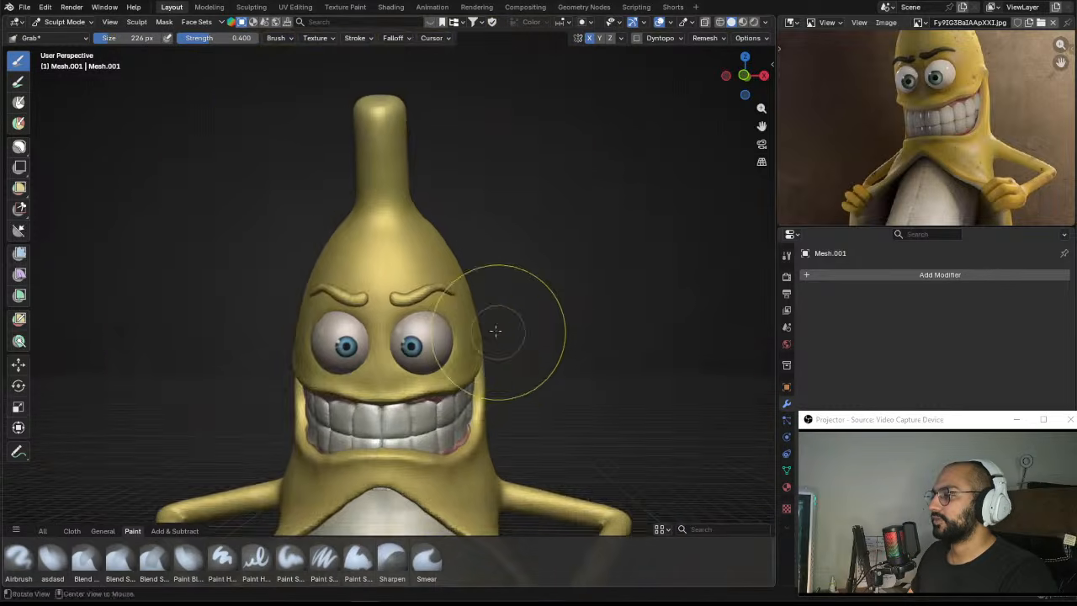
scroll(492, 329, up, 2)
mouse_move(493, 329)
middle_down()
mouse_move(516, 277)
mouse_move(475, 265)
mouse_move(492, 249)
mouse_move(506, 260)
mouse_move(587, 252)
mouse_move(572, 315)
mouse_move(544, 236)
middle_up()
key(f)
click(488, 252)
scroll(496, 257, up, 2)
ctrl+middle_drag(545, 237, 545, 208)
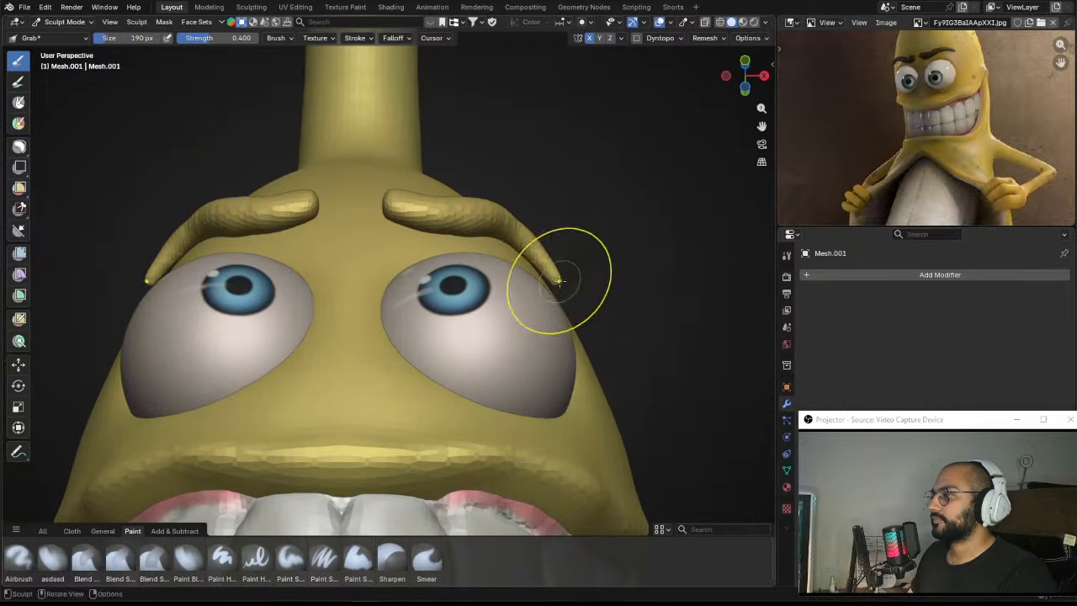
drag(551, 292, 542, 278)
Step: Nudge the inner ends of the eyebrows with the Grab brush at 245 px and again at 196 px
key(f)
click(516, 238)
middle_drag(541, 277, 501, 208)
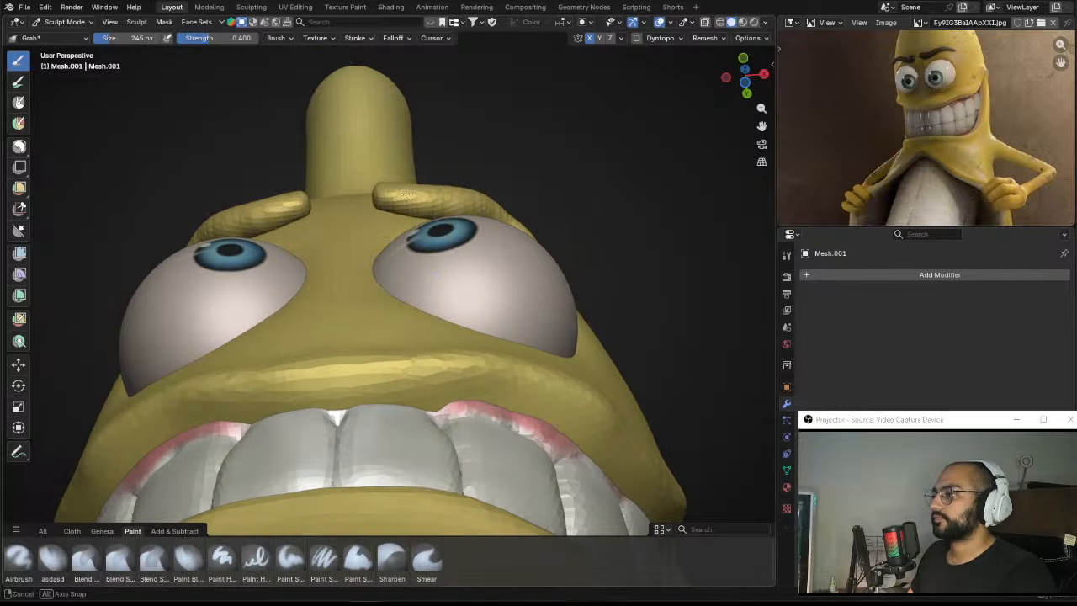
mouse_move(382, 203)
mouse_down()
mouse_move(408, 185)
mouse_move(384, 191)
mouse_move(389, 203)
mouse_move(381, 193)
mouse_up()
key(f)
mouse_move(420, 207)
middle_down()
mouse_move(443, 288)
mouse_move(427, 273)
mouse_move(363, 292)
middle_up()
key(f)
click(433, 273)
drag(351, 291, 349, 300)
mouse_move(370, 288)
ctrl+middle_down()
mouse_move(375, 335)
mouse_move(420, 309)
ctrl+middle_up()
ctrl+middle_drag(414, 206, 409, 247)
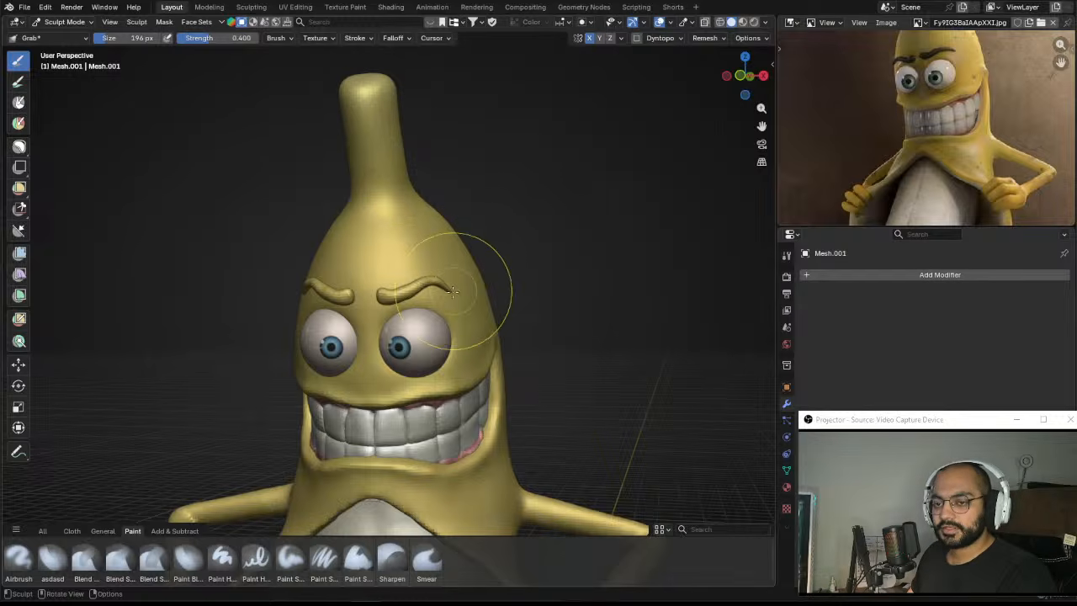
Step: Switch sculpting to the body mesh and nudge the side of the face beside the eyes with the Grab brush at 153 px
mouse_move(455, 317)
shift+middle_down()
mouse_move(459, 275)
mouse_move(461, 323)
shift+middle_up()
mouse_move(442, 268)
middle_down()
mouse_move(473, 264)
mouse_move(473, 290)
middle_up()
mouse_move(471, 318)
middle_down()
mouse_move(427, 322)
mouse_move(448, 319)
middle_up()
mouse_move(449, 313)
ctrl+middle_down()
mouse_move(451, 170)
mouse_move(452, 276)
mouse_move(455, 248)
ctrl+middle_up()
key(alt+q)
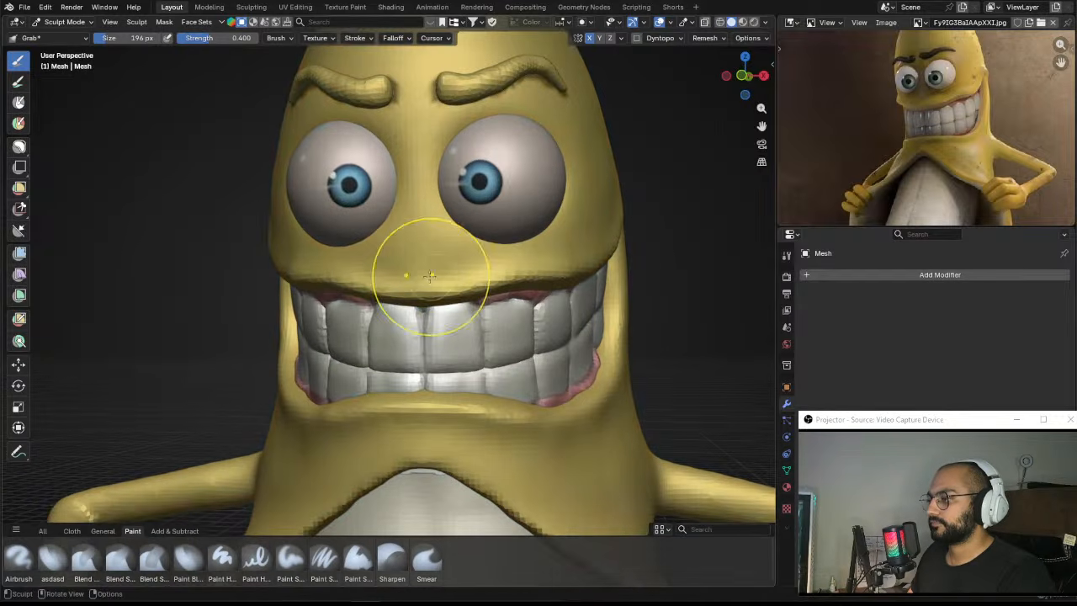
key(f)
click(418, 270)
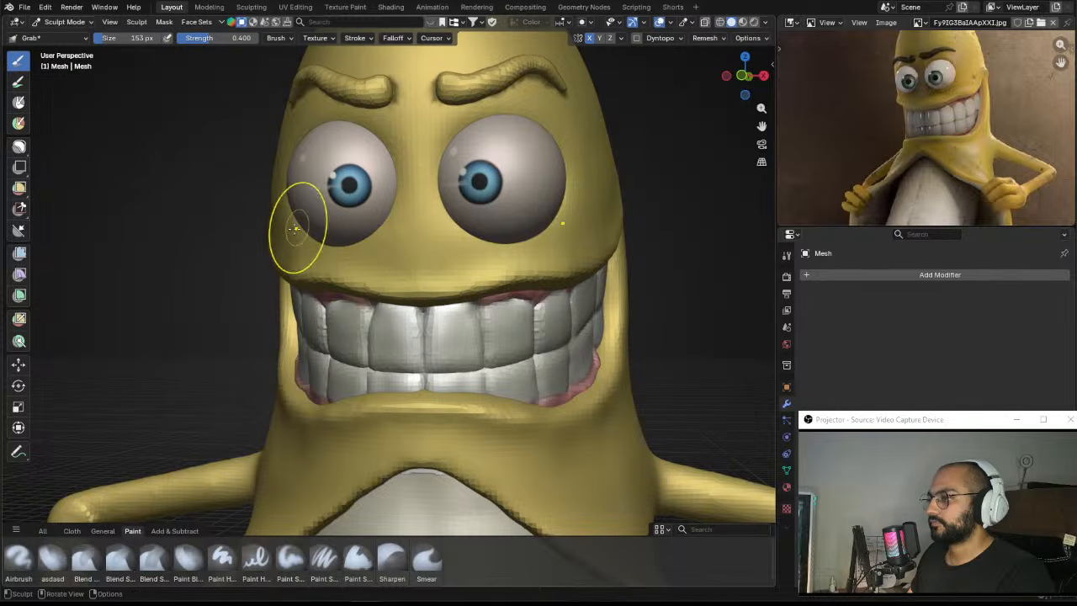
drag(275, 229, 269, 193)
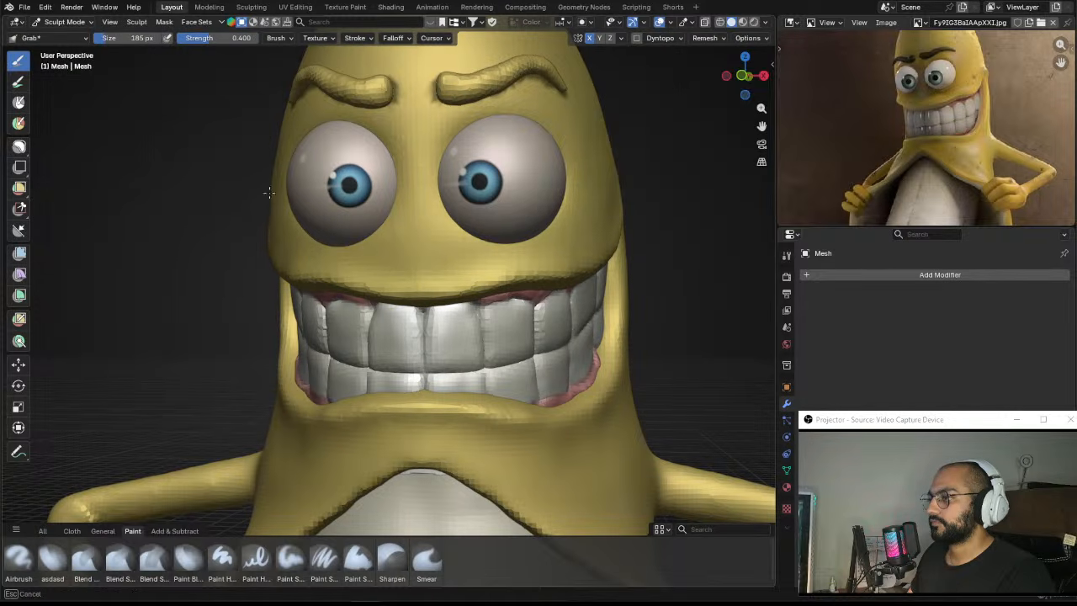
Step: Switch sculpting to the eyebrows and paint them dark olive with the Paint Blend brush using colour #695E39
scroll(308, 192, down, 6)
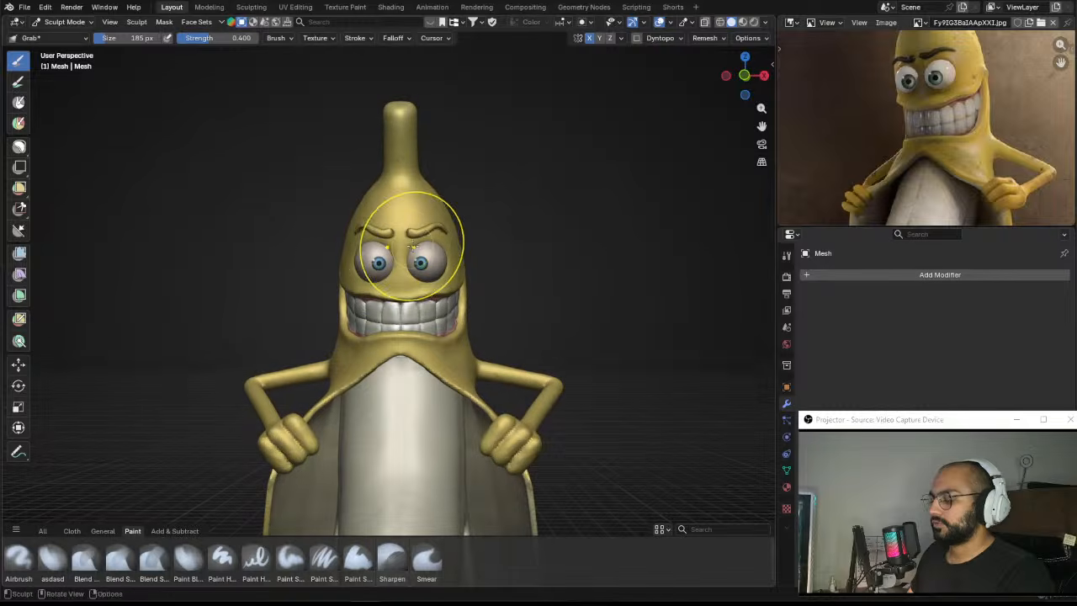
scroll(433, 216, up, 5)
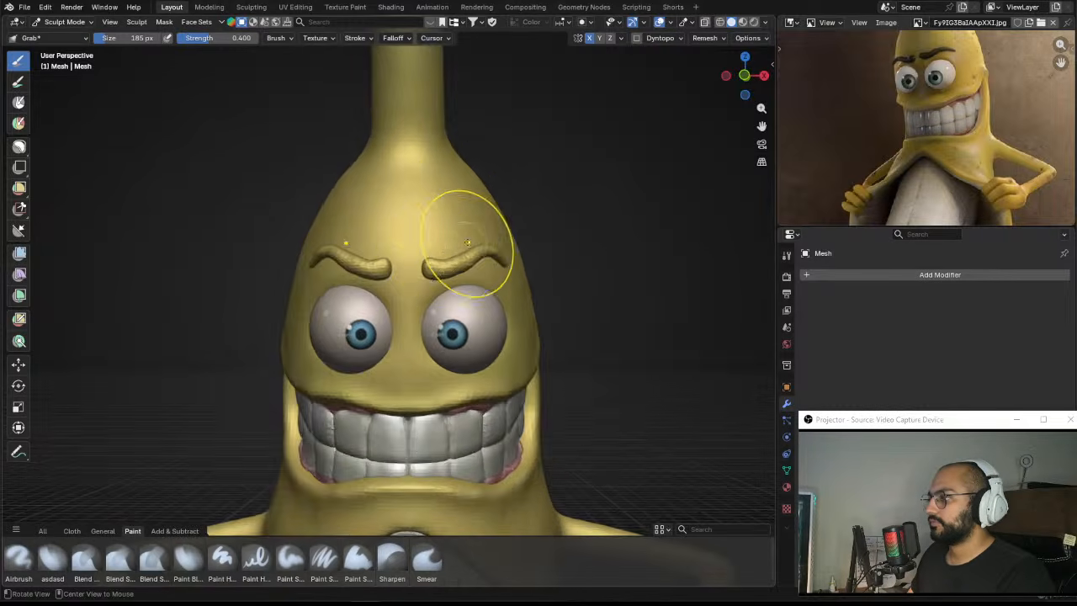
key(alt+q)
click(222, 559)
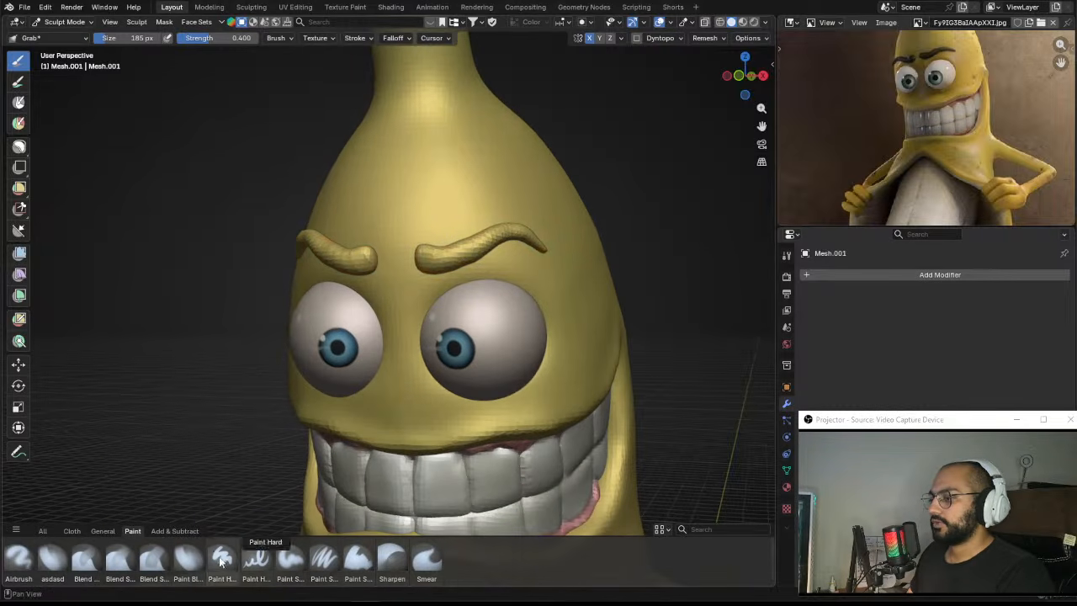
click(198, 562)
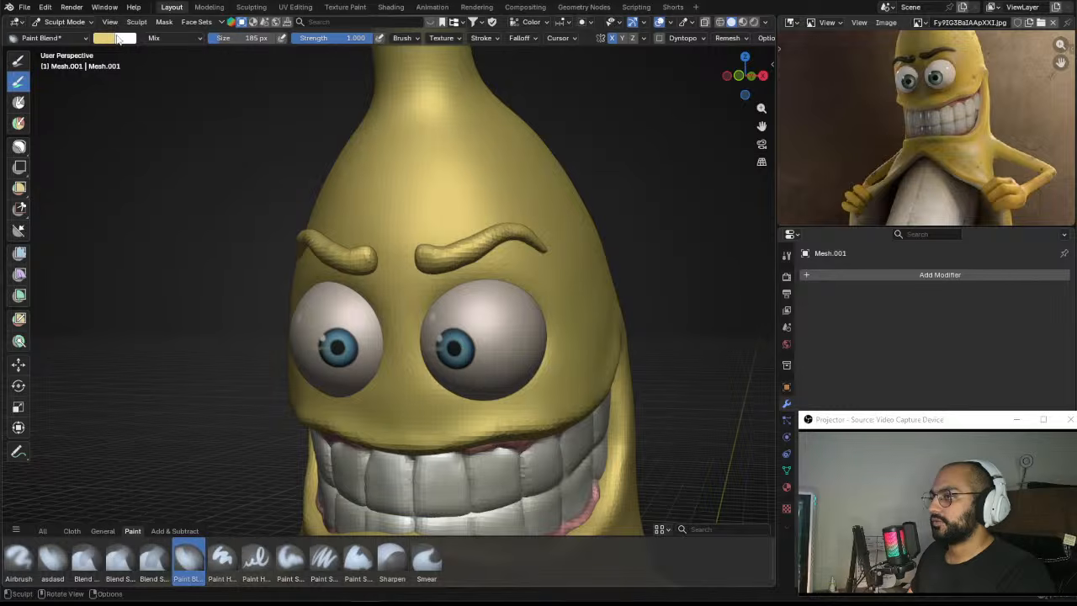
click(106, 37)
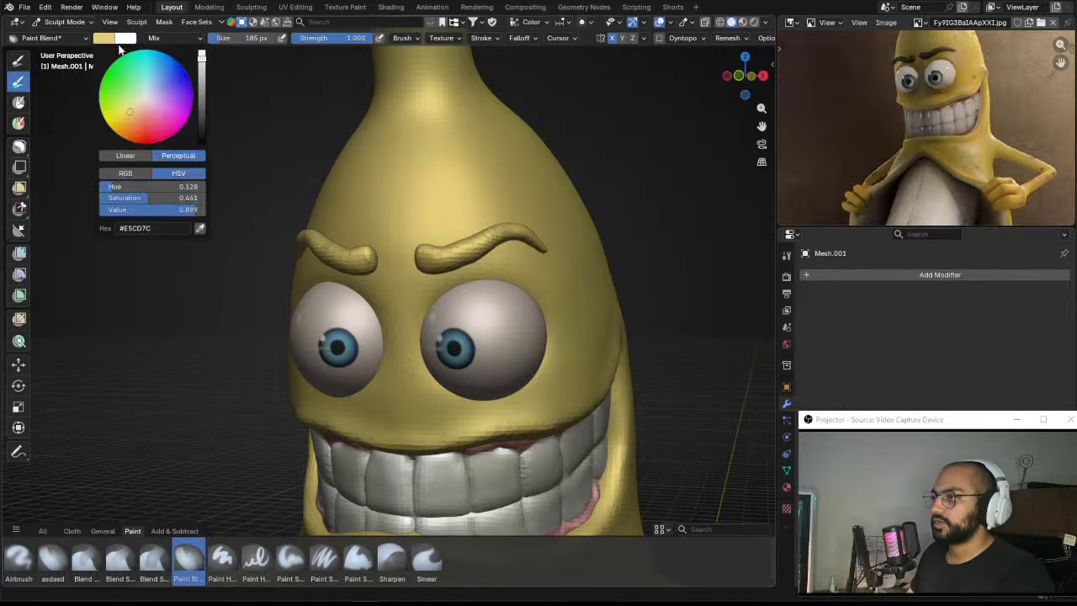
drag(200, 75, 205, 107)
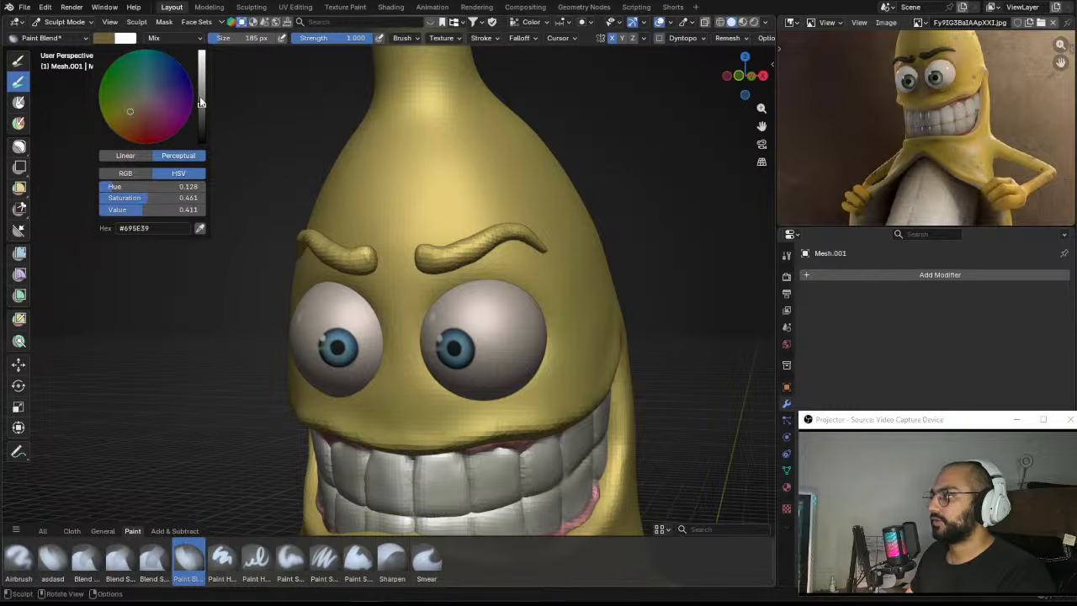
drag(460, 244, 511, 228)
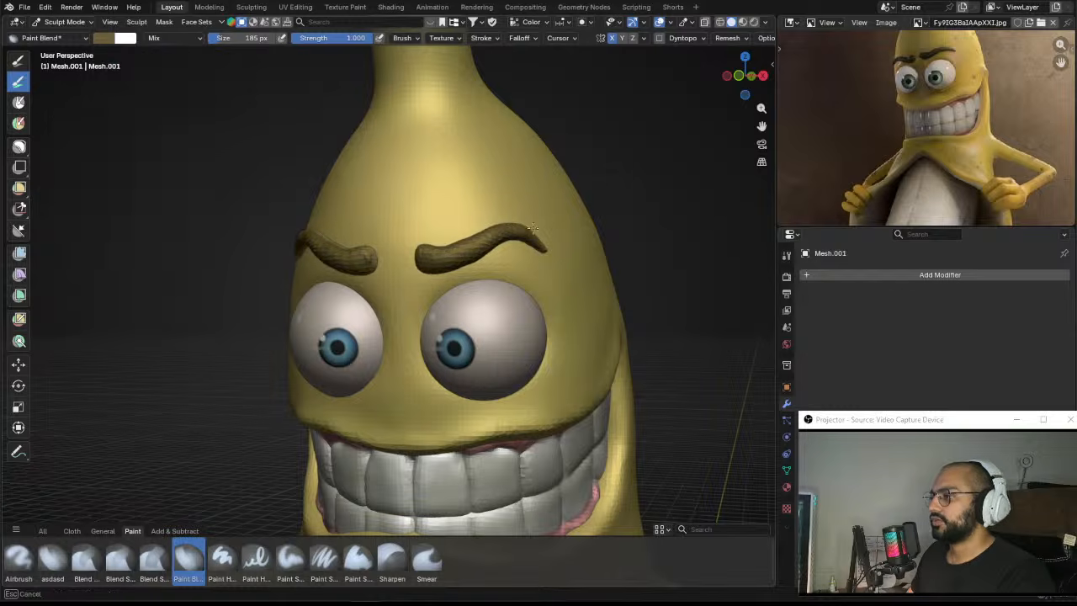
Step: Repaint the eyebrows dark brown, shifting the paint hue toward red and lowering its saturation and value
click(106, 37)
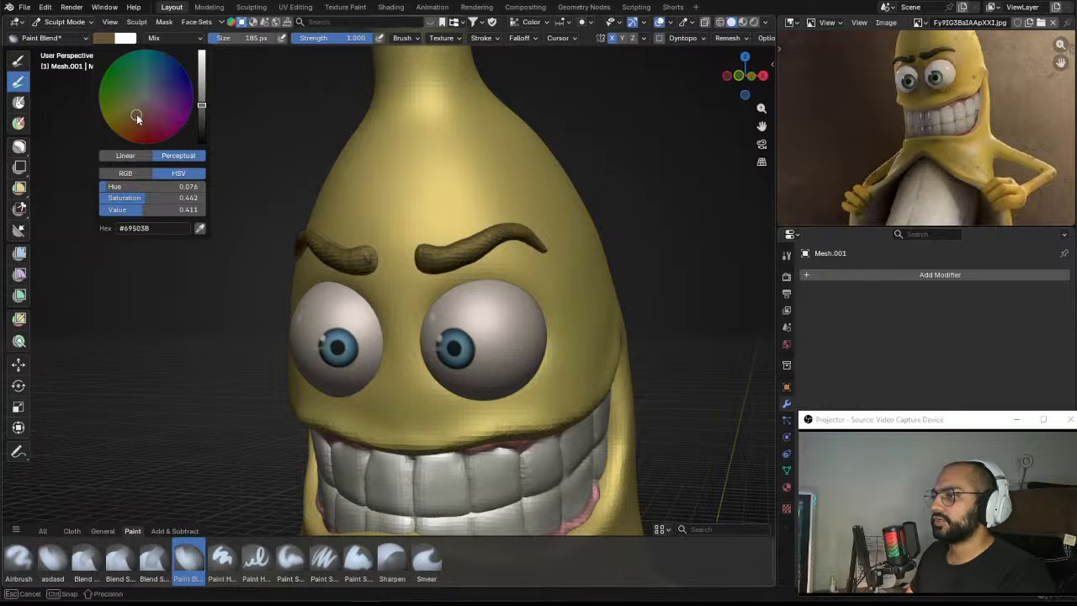
drag(345, 253, 440, 248)
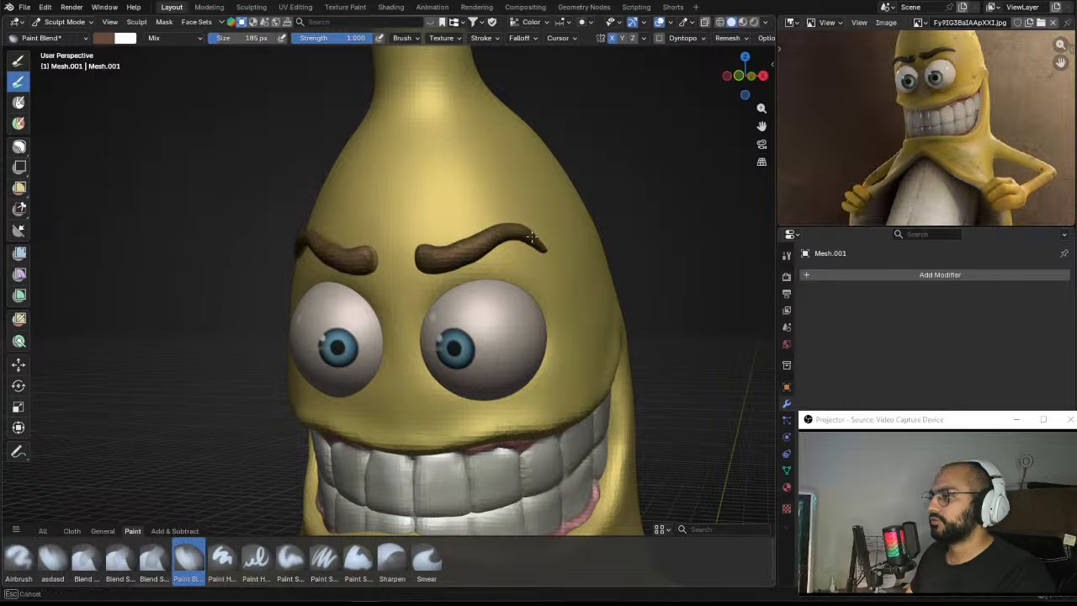
click(106, 37)
drag(164, 198, 115, 200)
drag(202, 106, 202, 119)
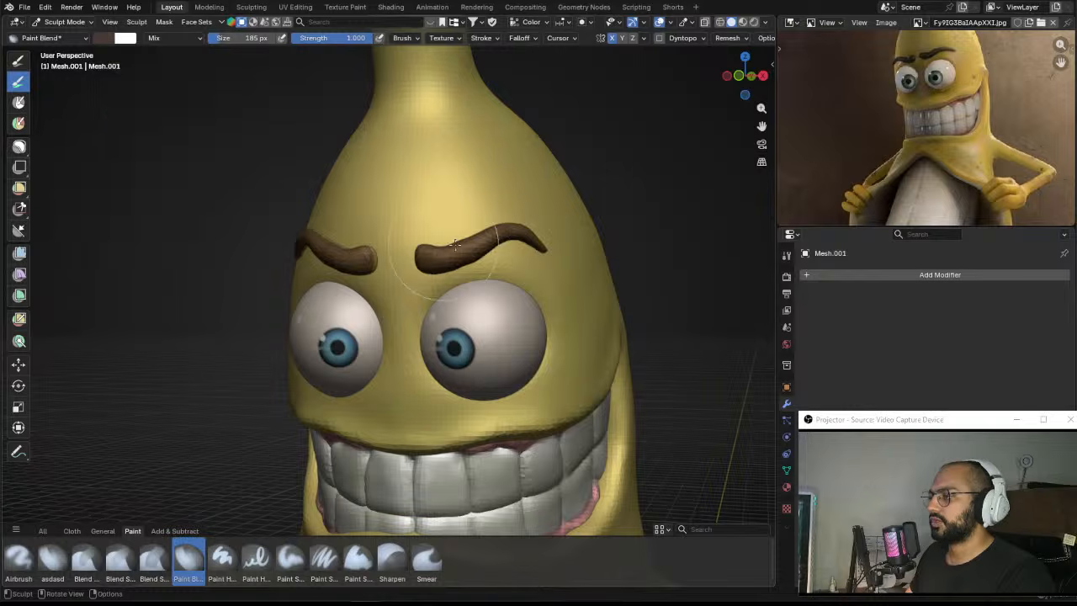
drag(449, 251, 479, 243)
Step: Switch sculpting back to the body mesh and adjust the chin area below the mouth with the Grab brush, enlarging it to 386 px
ctrl+middle_drag(544, 238, 533, 259)
middle_drag(533, 259, 524, 276)
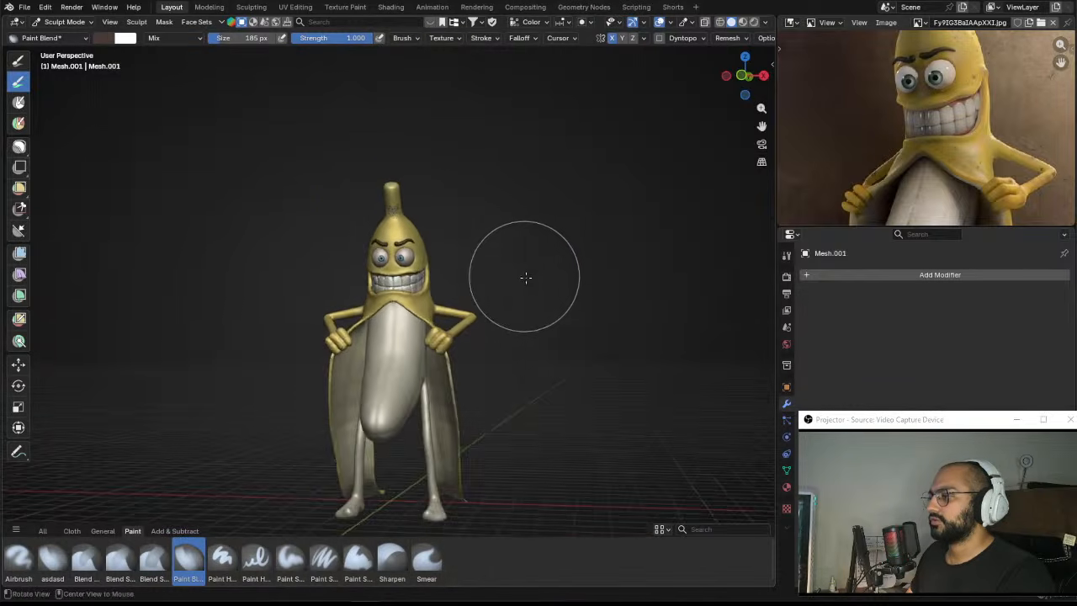
scroll(529, 247, up, 4)
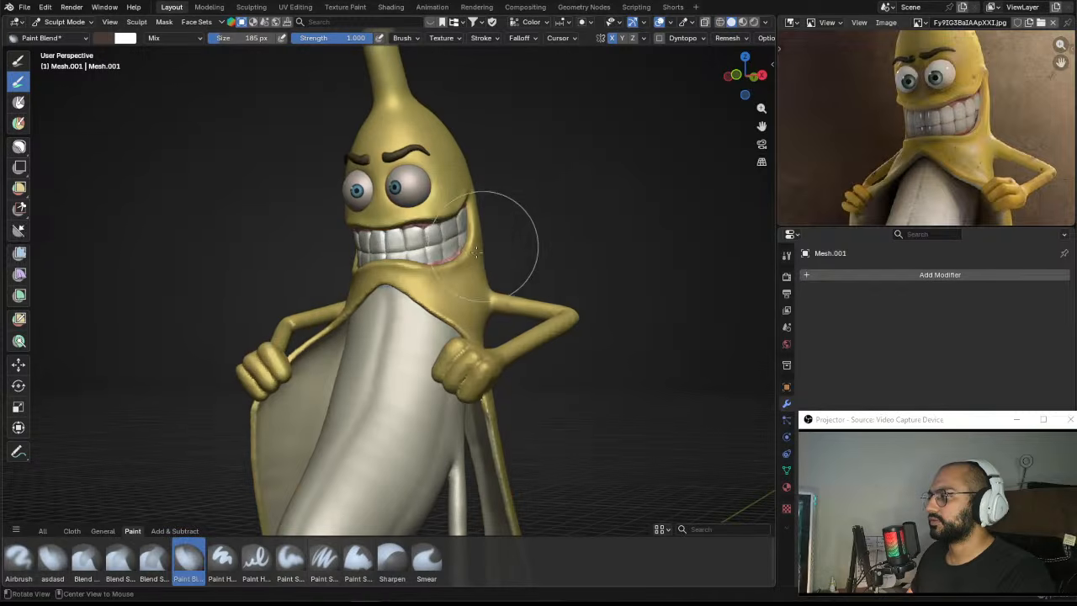
key(alt+q)
scroll(493, 252, up, 3)
key(g)
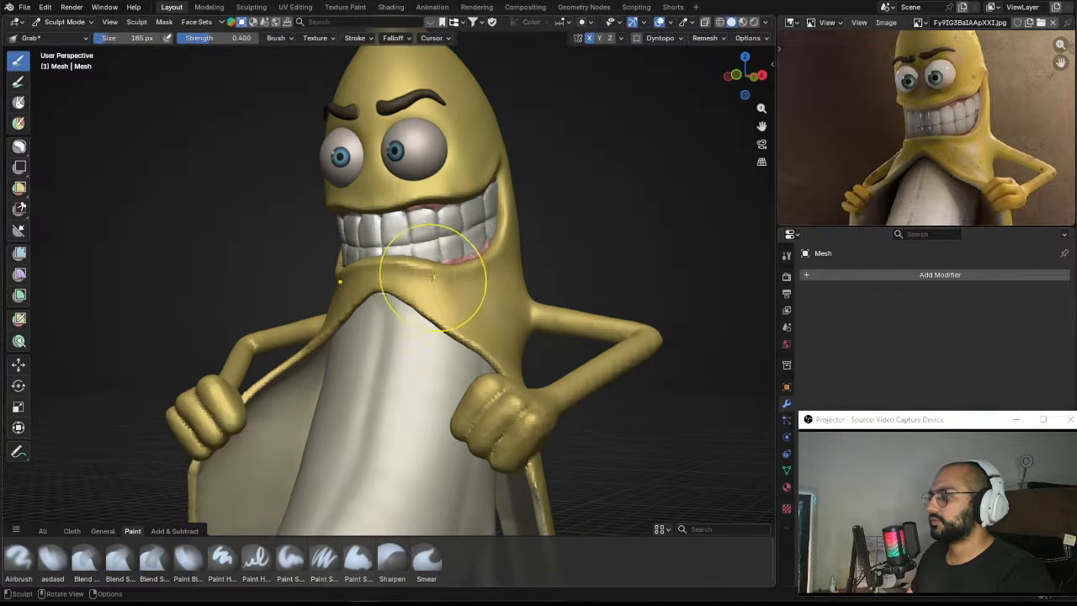
key(f)
click(475, 279)
scroll(429, 257, up, 1)
key(f)
click(494, 277)
mouse_move(380, 277)
mouse_down()
mouse_move(381, 310)
mouse_move(492, 290)
mouse_up()
key(f)
click(378, 288)
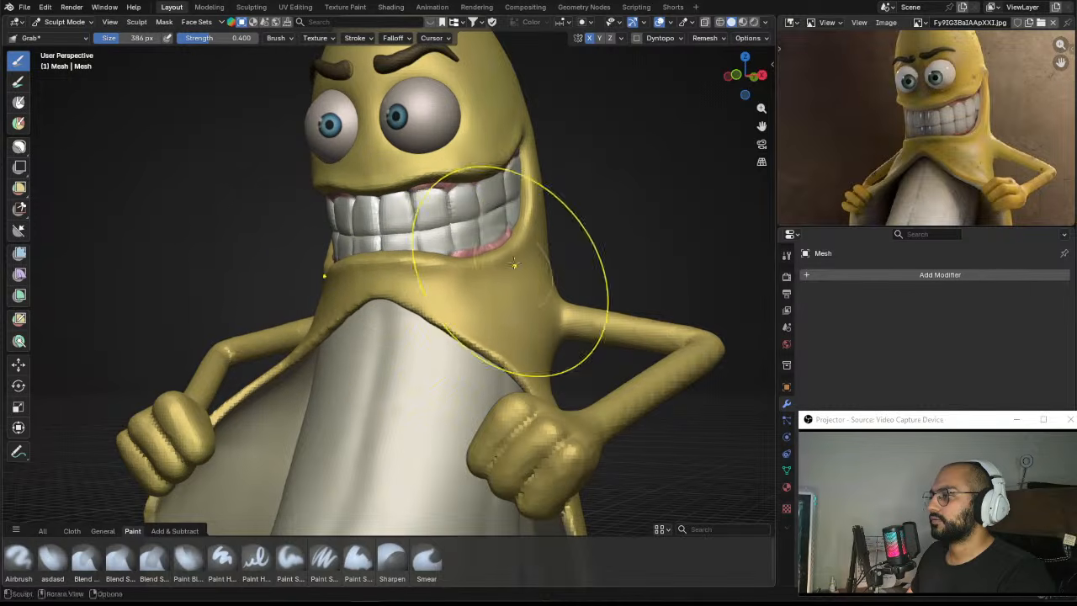
middle_drag(514, 264, 373, 260)
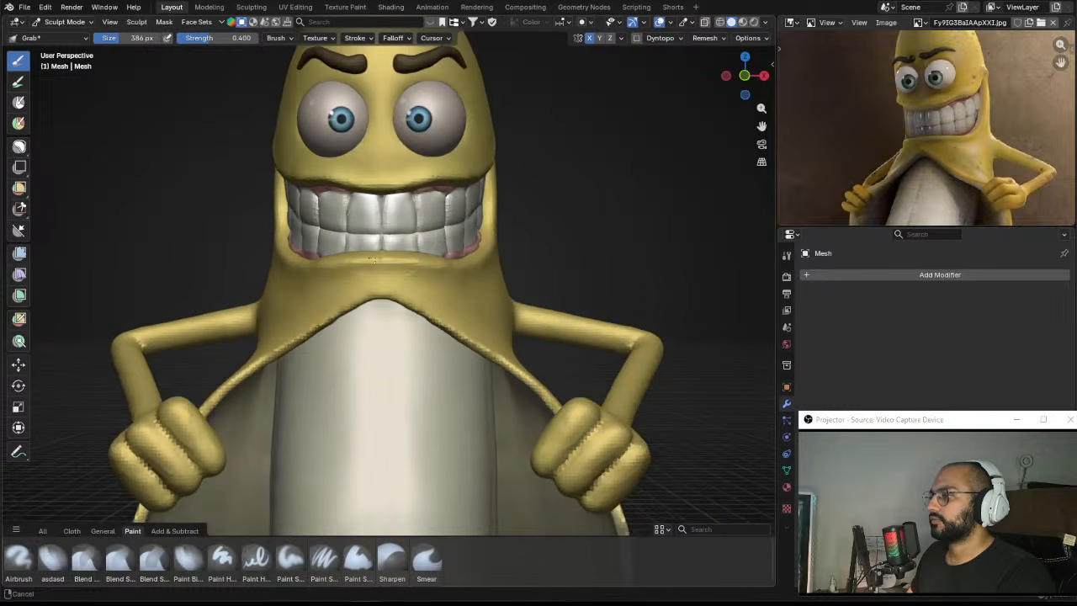
Step: Save the banana project file
scroll(387, 291, down, 8)
middle_drag(437, 317, 415, 291)
key(ctrl+s)
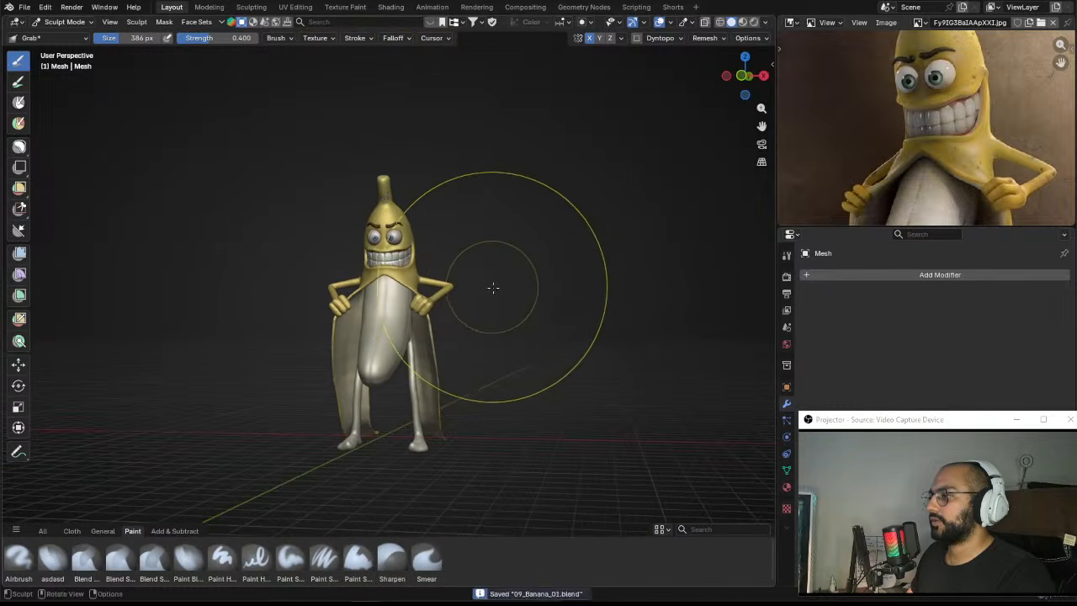
Step: Select the Paint Blend brush for the body mesh, adjust the mesh's remesh voxel size and save the file
mouse_move(514, 296)
middle_down()
mouse_move(517, 278)
mouse_move(514, 301)
mouse_move(495, 281)
mouse_move(560, 289)
mouse_move(510, 286)
mouse_move(539, 270)
mouse_move(615, 272)
mouse_move(539, 291)
mouse_move(513, 257)
mouse_move(504, 281)
middle_up()
scroll(510, 290, up, 2)
scroll(488, 294, up, 2)
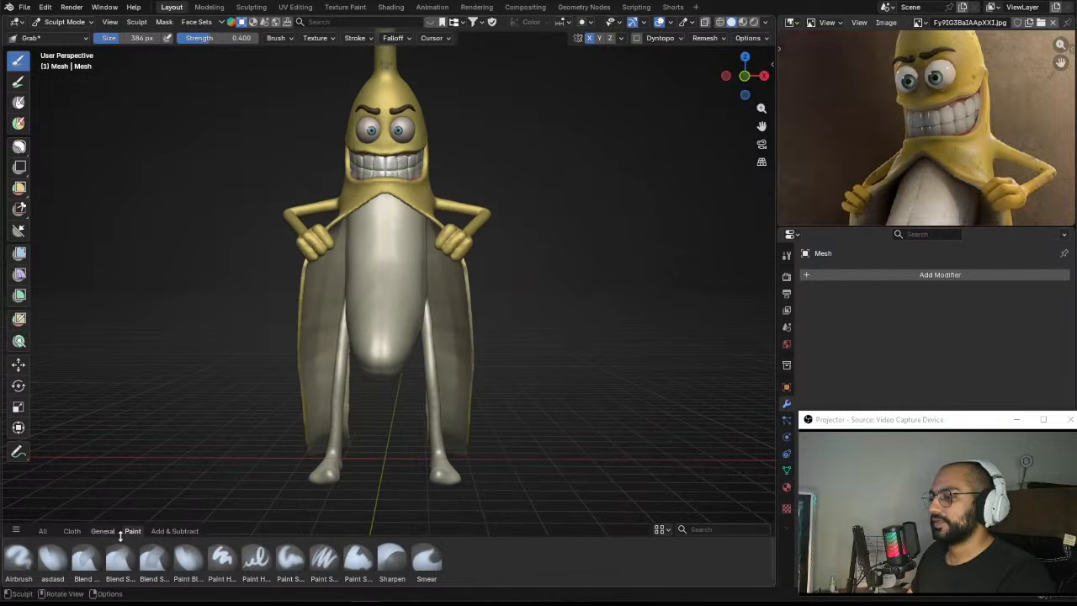
click(198, 560)
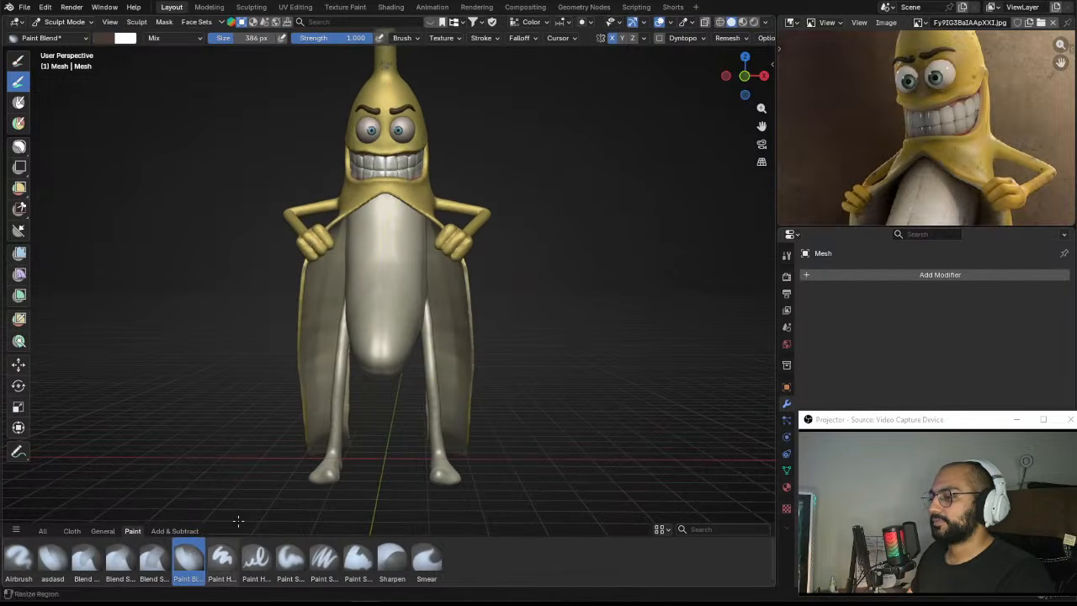
middle_drag(238, 520, 455, 270)
scroll(456, 264, up, 3)
key(f)
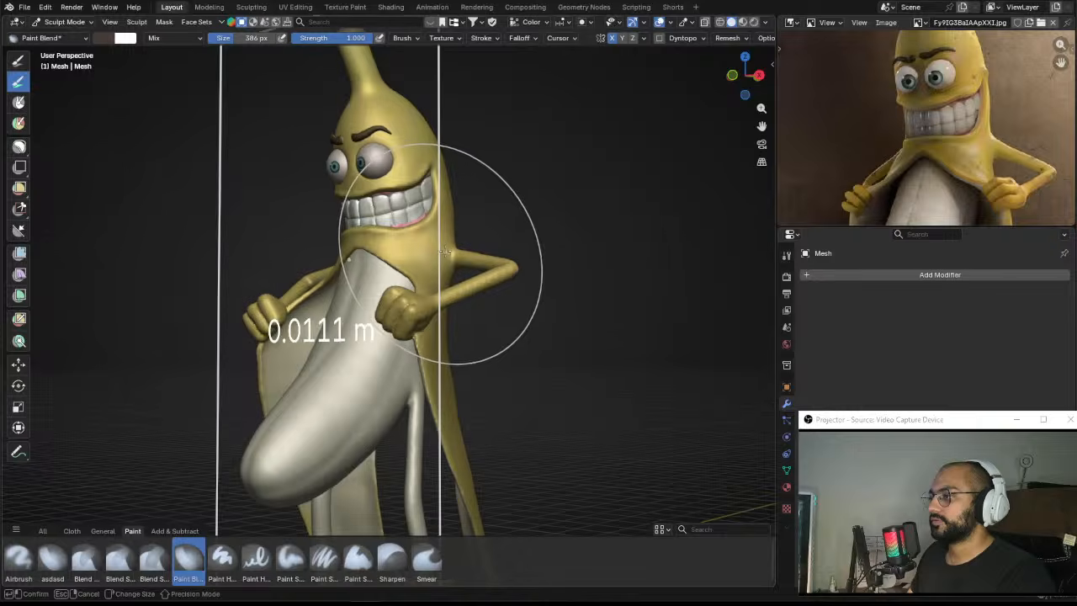
click(444, 252)
key(ctrl+s)
Step: Readjust the body mesh's remesh voxel size in several passes
middle_drag(433, 280, 452, 304)
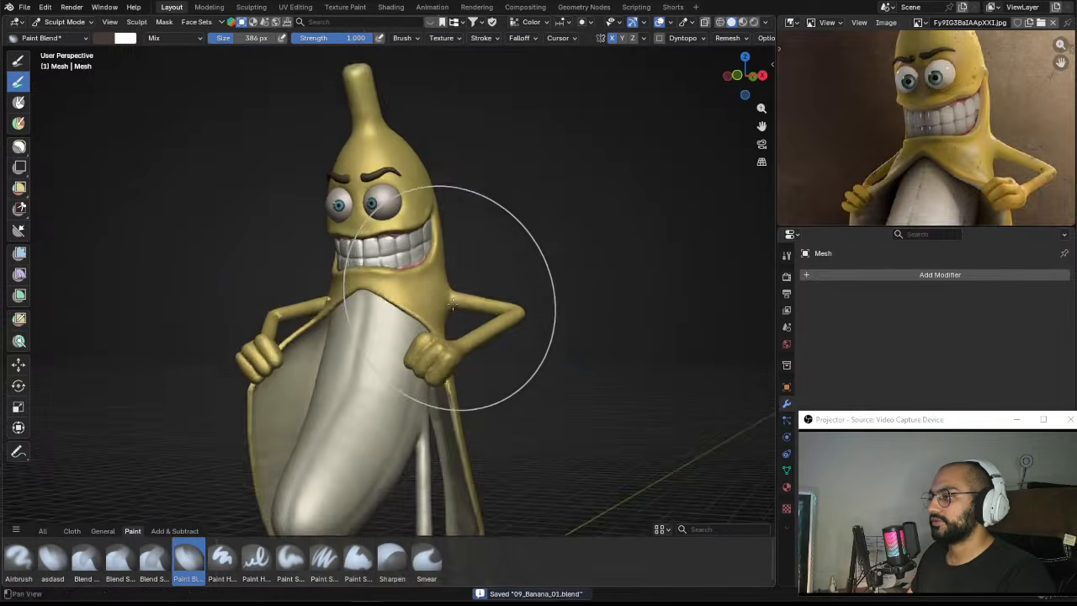
scroll(440, 291, up, 1)
key(r)
click(440, 292)
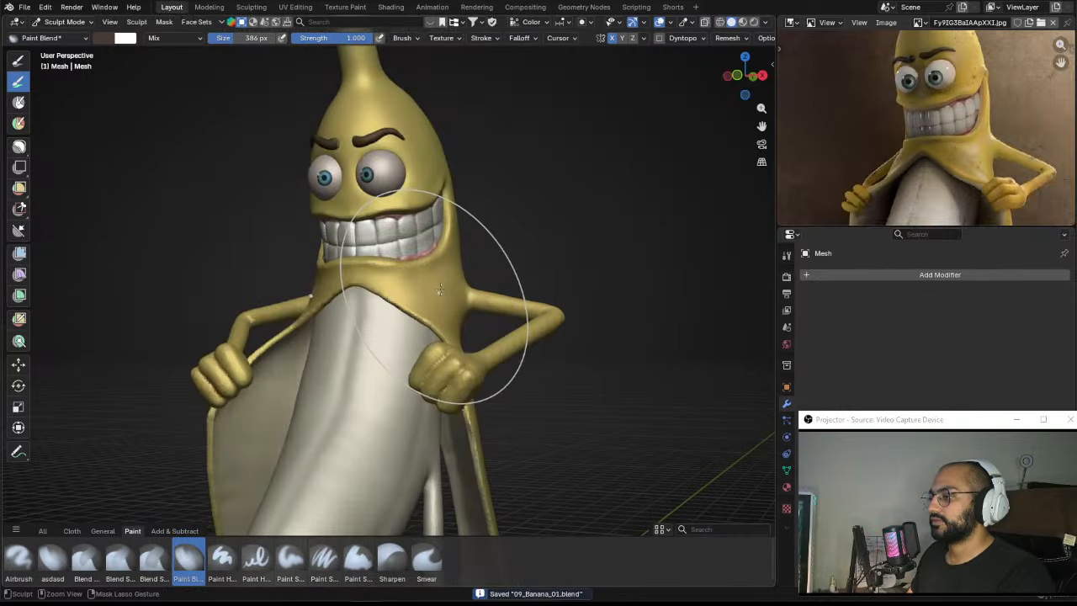
key(r)
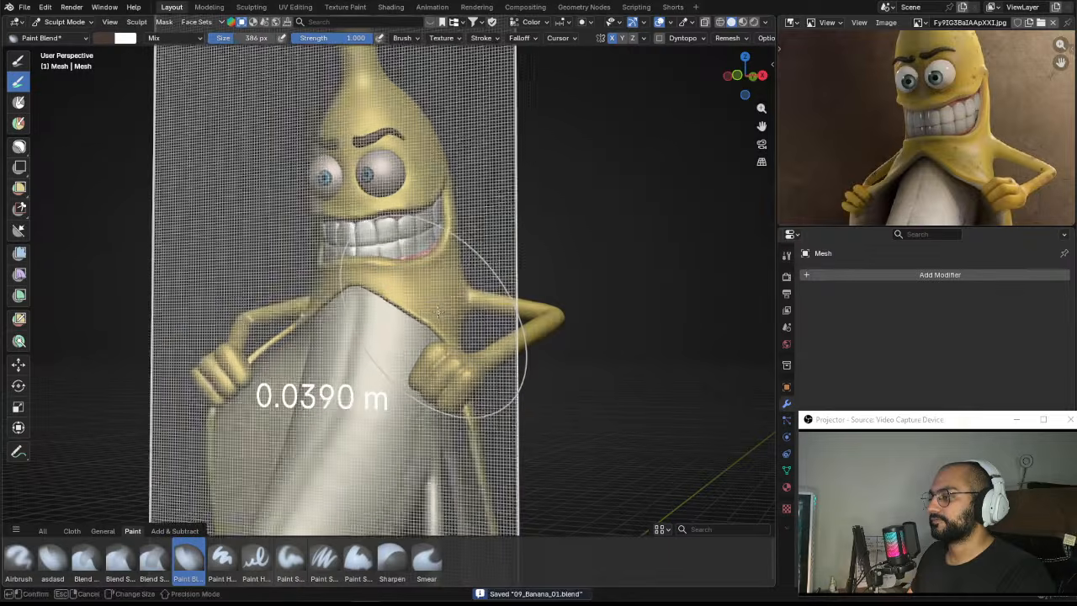
click(440, 318)
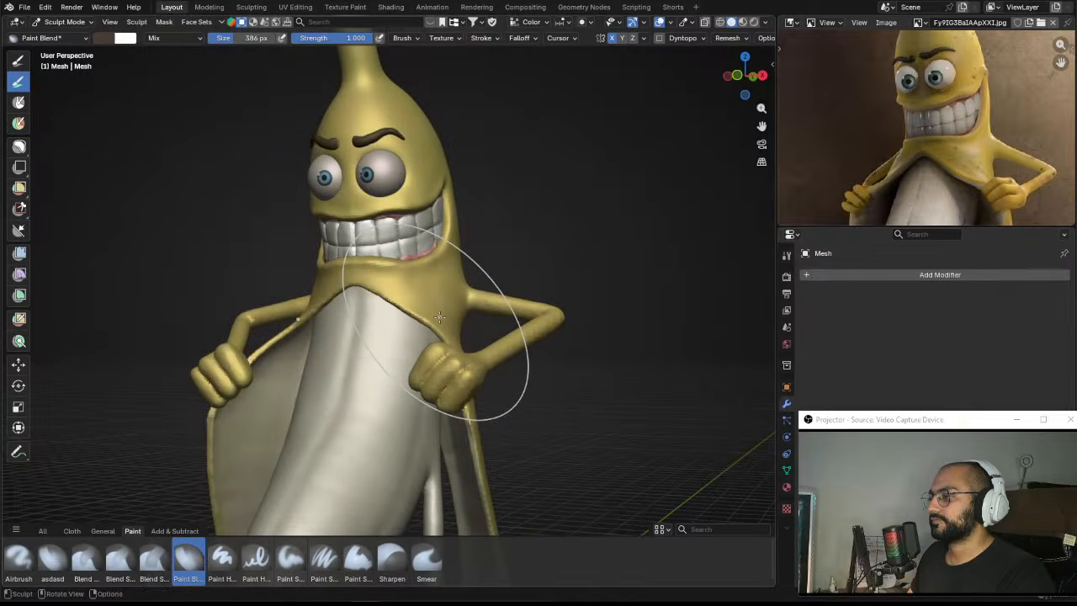
key(r)
click(442, 317)
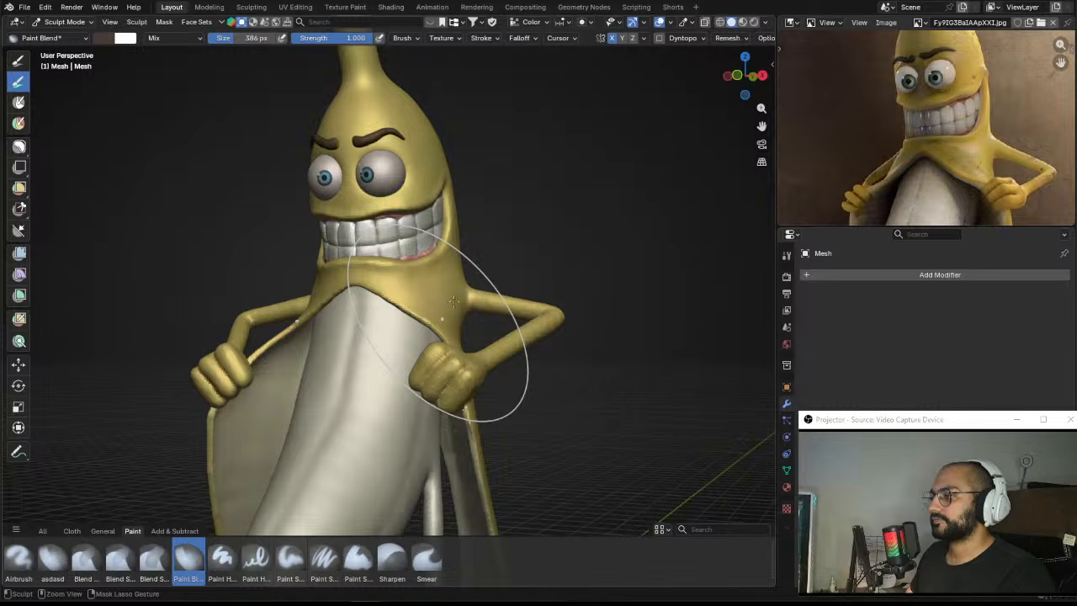
Step: Turn off X symmetry for the body mesh and shrink the Paint Blend brush
middle_drag(487, 310, 437, 343)
key(f)
click(391, 311)
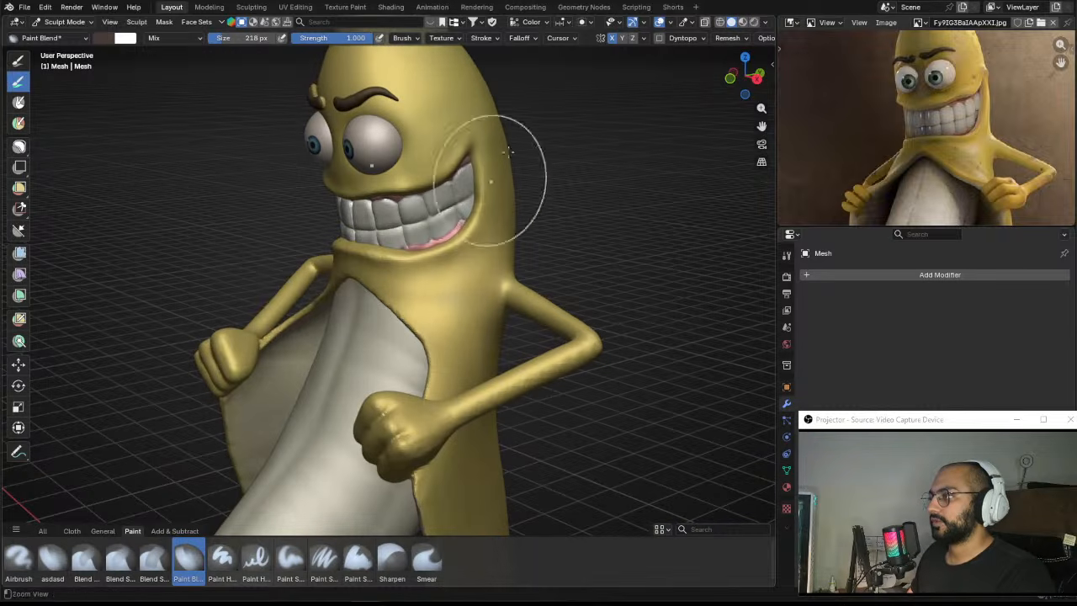
click(611, 38)
scroll(555, 169, down, 4)
scroll(969, 90, down, 3)
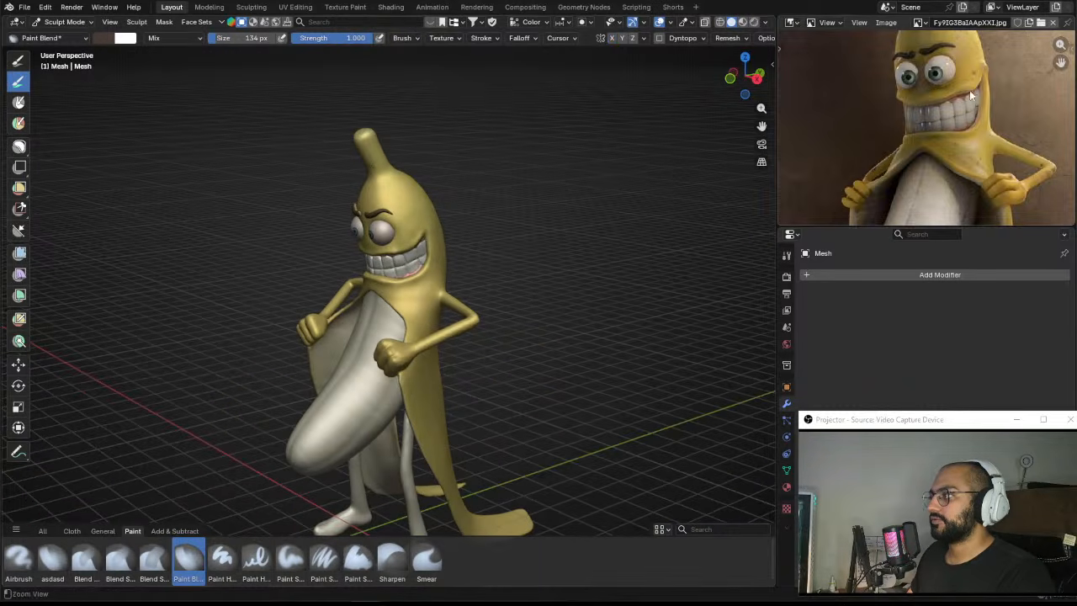
Step: Reduce the Paint Blend brush size in several passes to 38 px for painting small details on the banana's body
middle_drag(461, 333, 450, 294)
key(f)
click(432, 301)
scroll(429, 304, up, 1)
key(f)
click(417, 312)
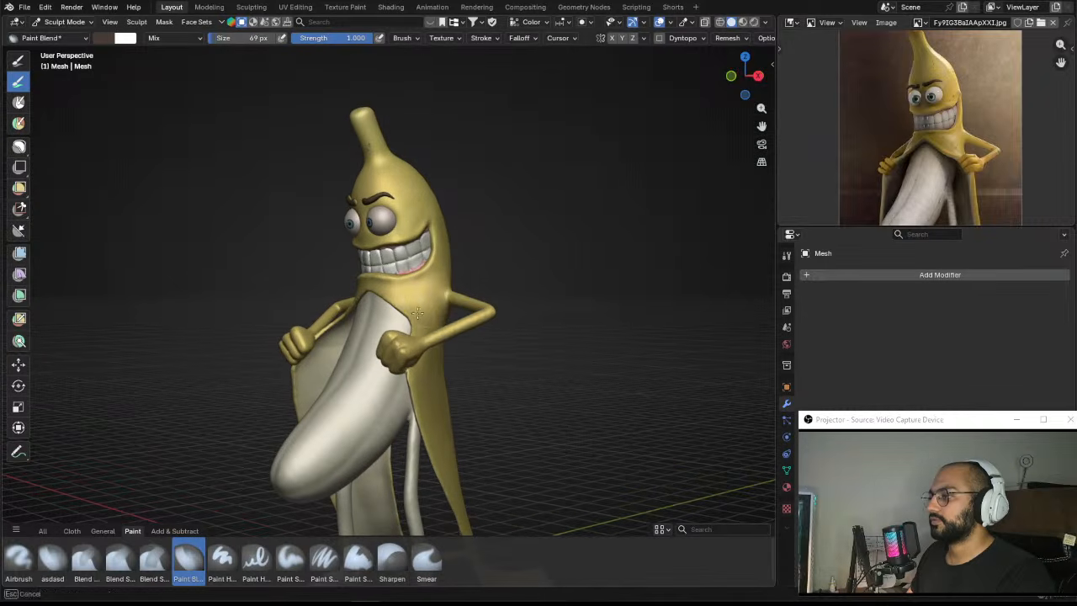
alt+drag(467, 372, 450, 349)
key(f)
click(441, 348)
Step: Paint a dark brown spot behind the mouth corner and try a second one on the chest, reducing the brush to 28 px
alt+drag(454, 427, 348, 367)
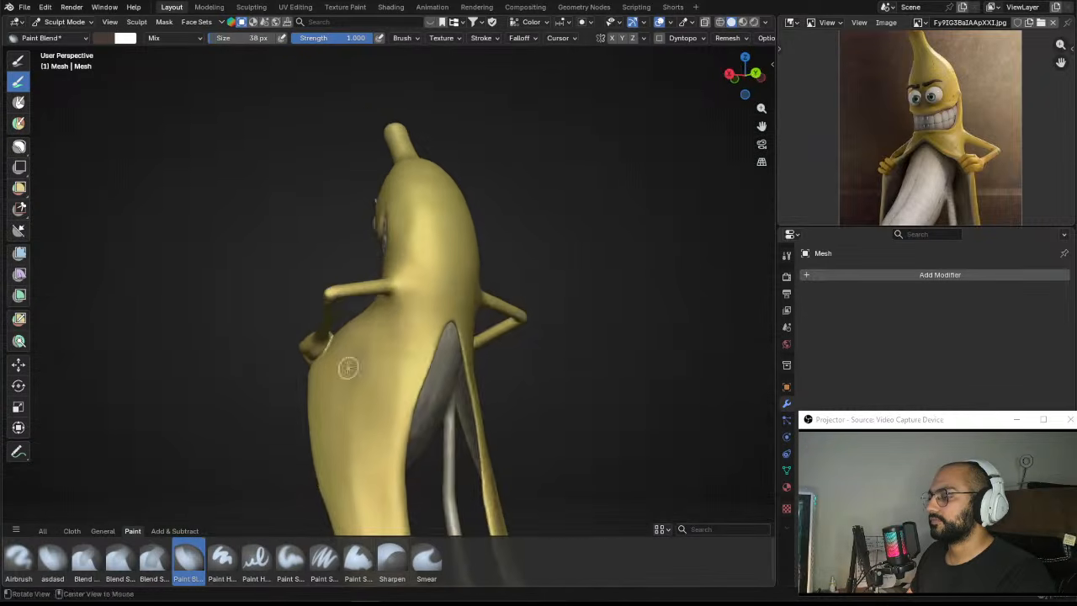
alt+shift+drag(413, 317, 412, 266)
scroll(412, 266, up, 1)
alt+drag(384, 227, 484, 273)
scroll(490, 253, up, 4)
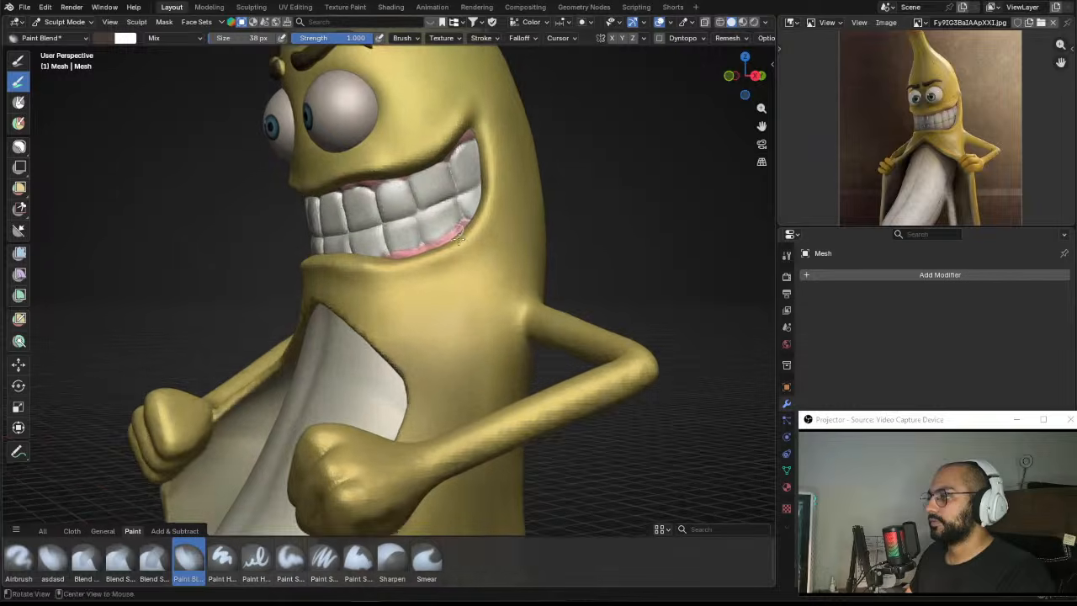
alt+shift+drag(514, 237, 462, 254)
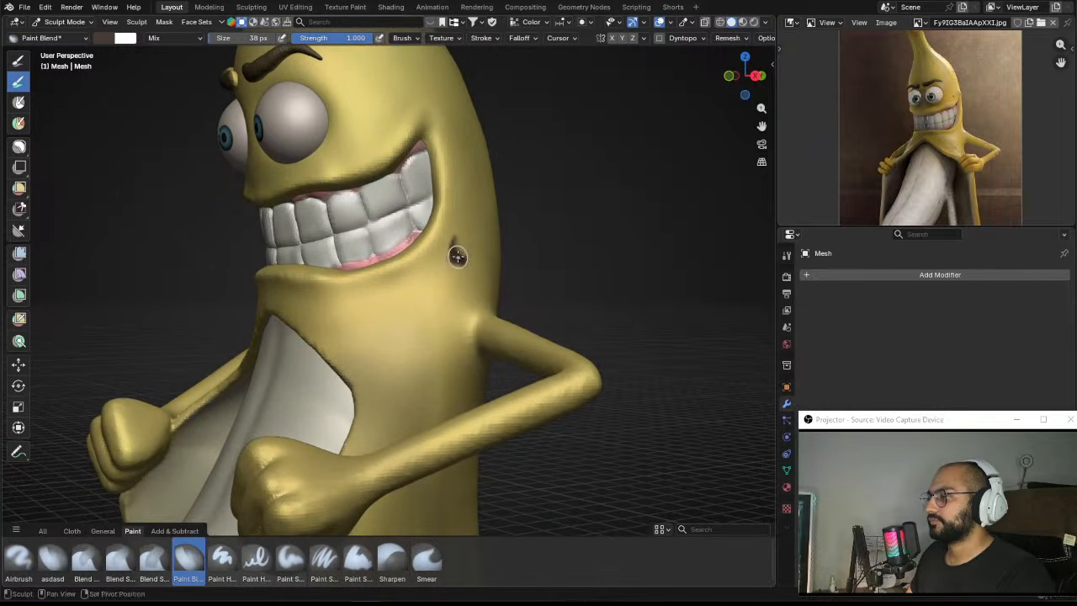
click(457, 256)
key(f)
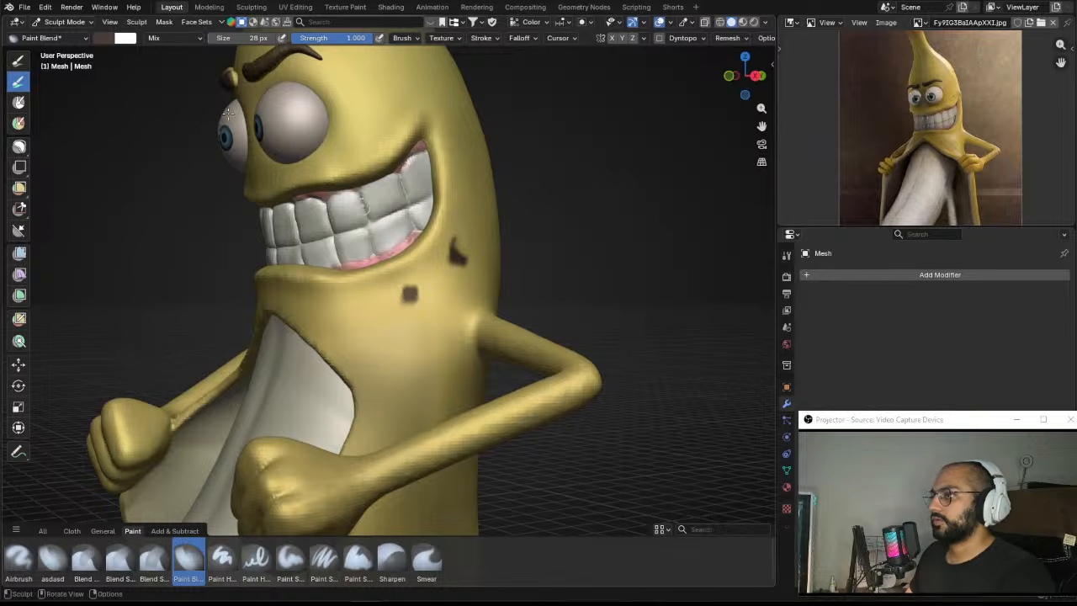
Step: Make the banana's yellow the secondary colour and paint small dark brown spots on the cheek between the eye and the mouth corner
key(x)
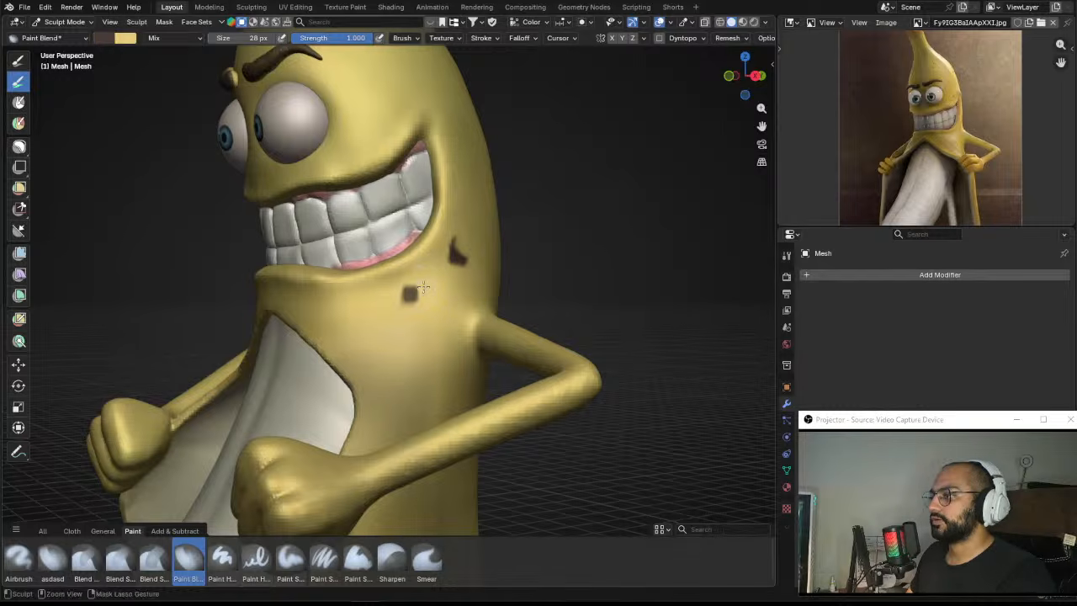
alt+drag(385, 321, 445, 328)
ctrl+alt+drag(446, 378, 444, 320)
alt+shift+drag(419, 273, 445, 285)
ctrl+alt+drag(445, 285, 476, 252)
alt+drag(521, 285, 434, 290)
ctrl+alt+drag(434, 290, 452, 254)
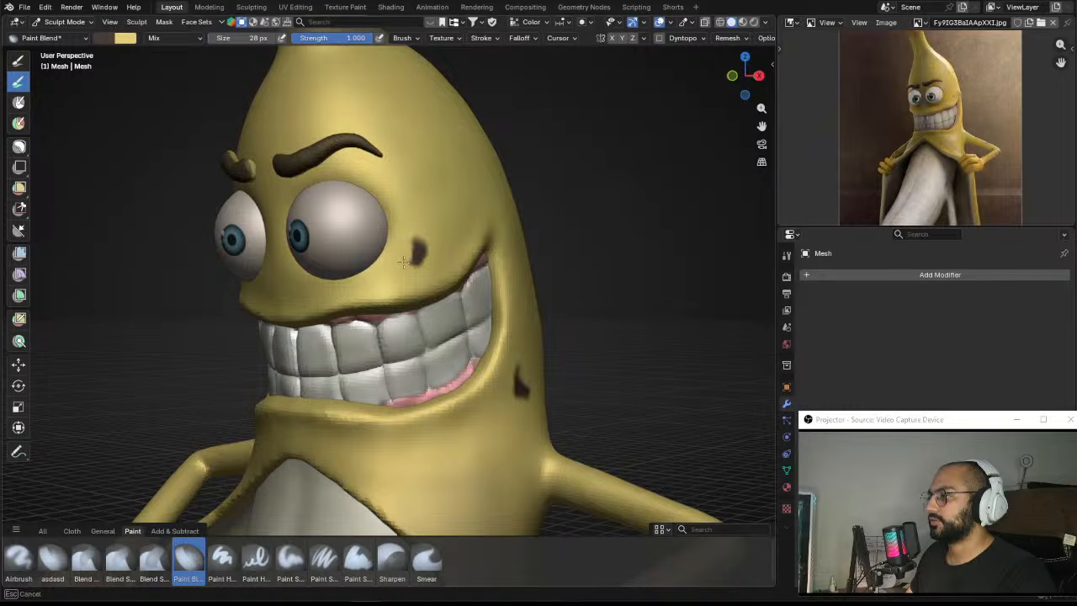
alt+shift+drag(445, 234, 434, 236)
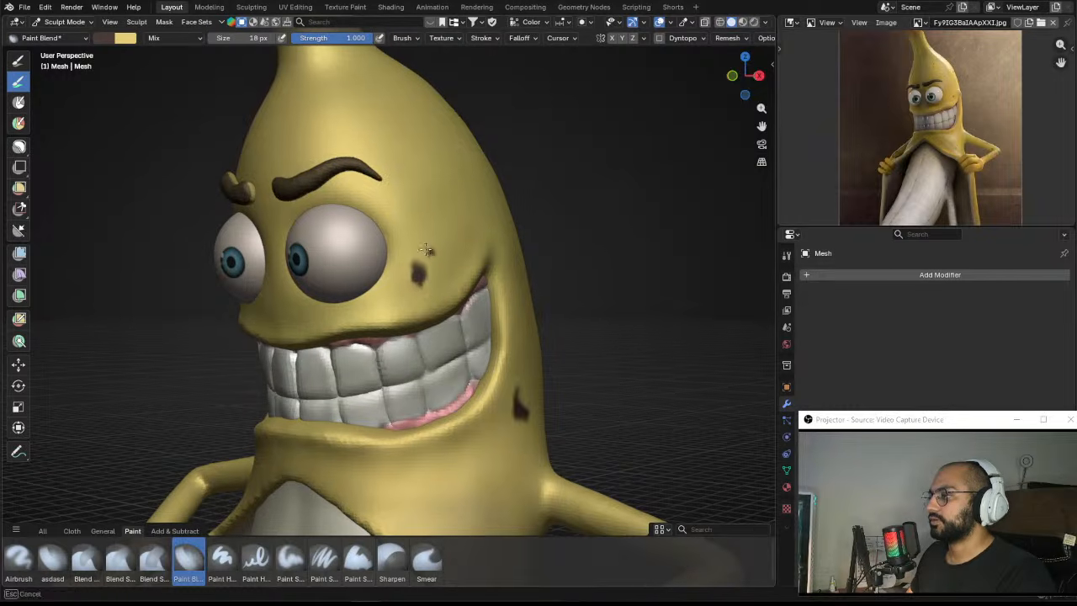
ctrl+alt+drag(435, 267, 402, 244)
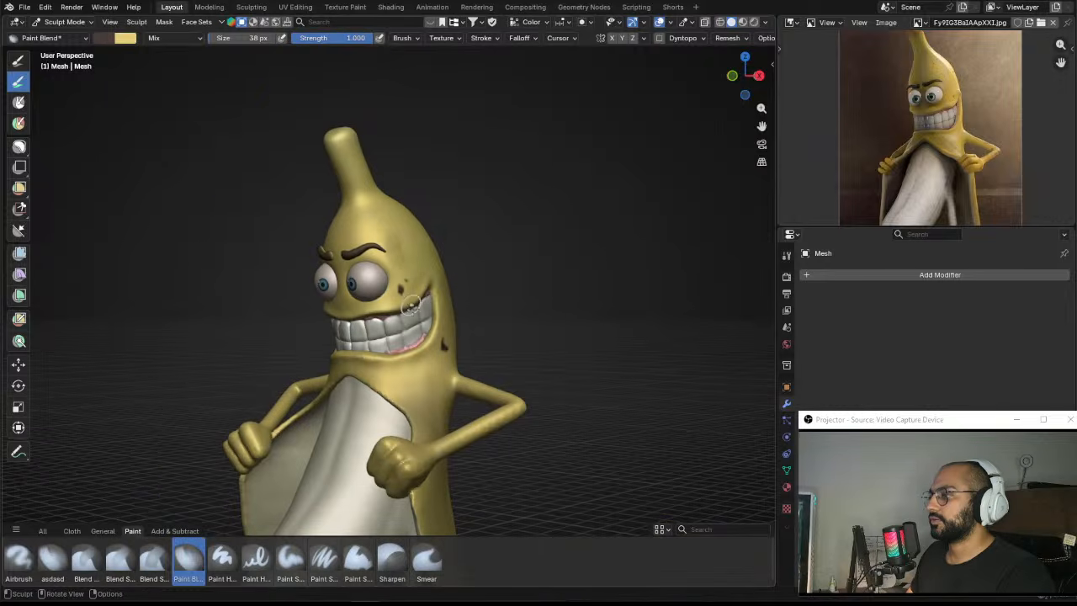
Step: Enlarge the brush to about 100 px and softly tint the chest area below the mouth with brown
alt+drag(411, 307, 418, 269)
alt+drag(455, 322, 459, 291)
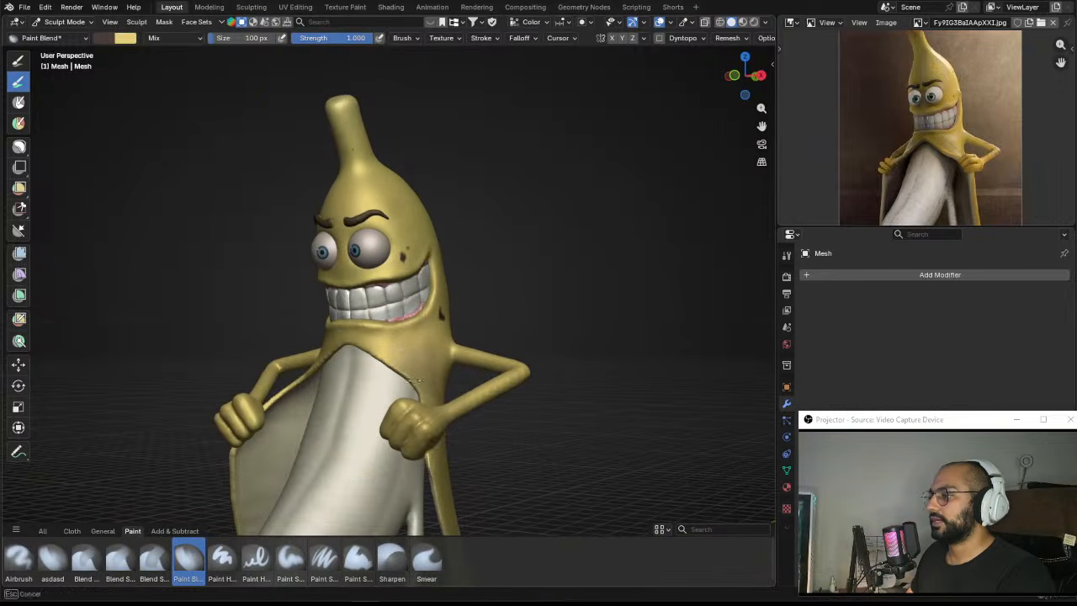
alt+shift+drag(391, 398, 357, 296)
alt+drag(421, 351, 387, 359)
mouse_move(383, 341)
middle_down()
mouse_move(419, 232)
mouse_move(412, 175)
middle_up()
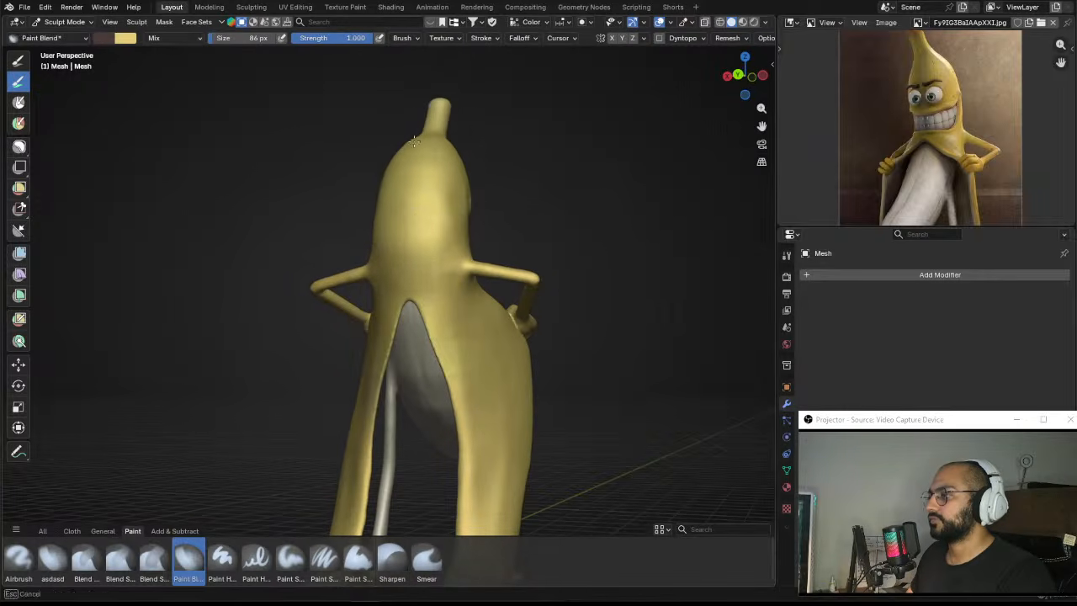
Step: Sample the body's yellow as the paint colour and soften the shading on the back and side peel, reducing the brush to 45 px
mouse_move(487, 357)
middle_down()
mouse_move(409, 313)
mouse_move(428, 353)
middle_up()
scroll(438, 324, down, 2)
key(f)
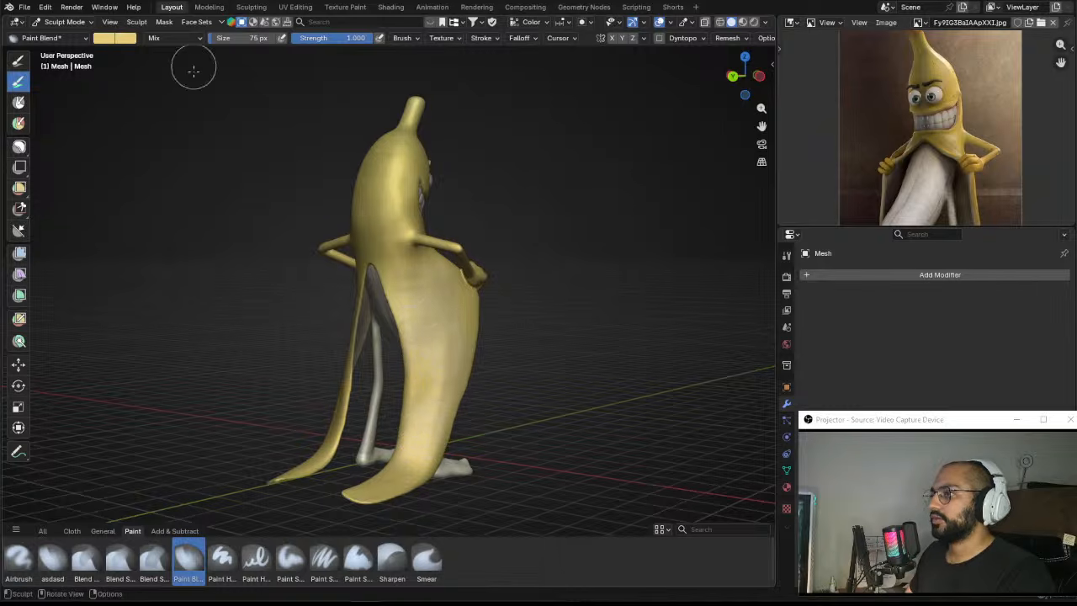
middle_drag(517, 277, 428, 234)
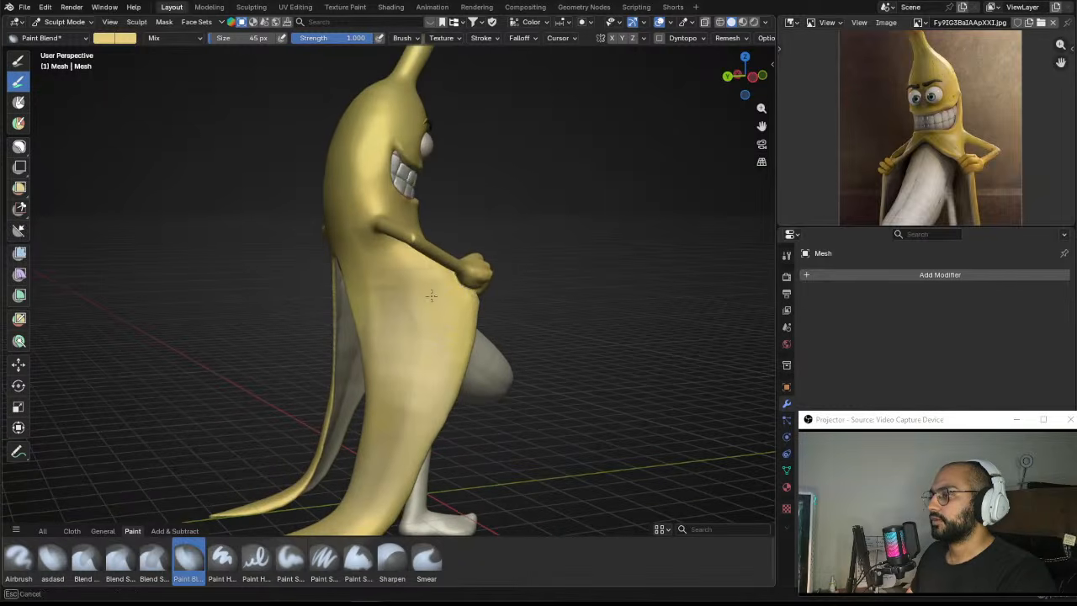
middle_drag(390, 314, 371, 51)
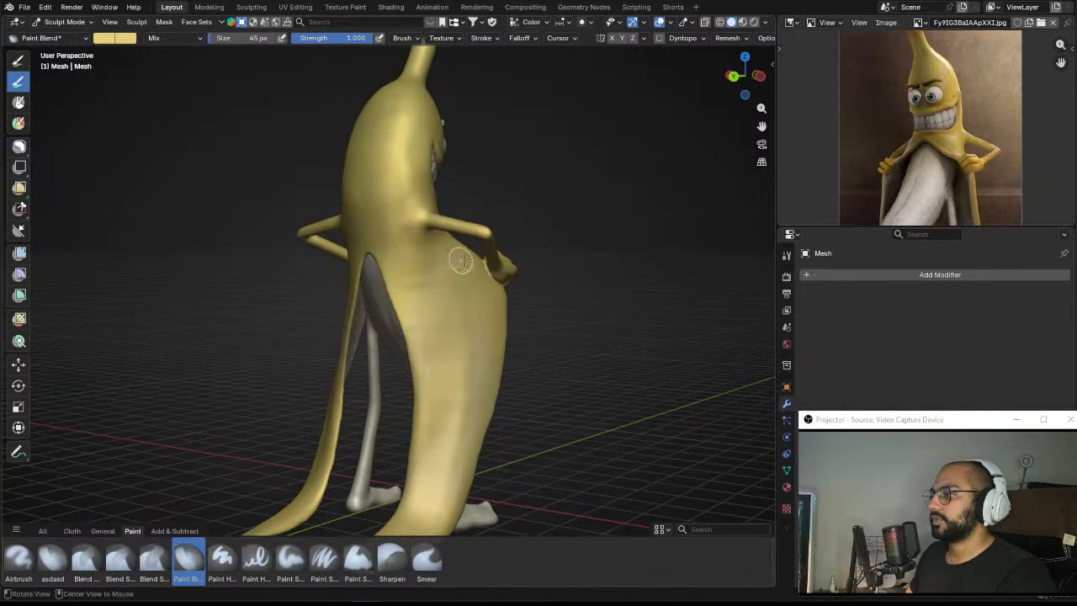
middle_drag(463, 261, 530, 214)
Step: Sample dark brown from the spot behind the mouth and lightly shade the chest beside the peel opening with a 68 px brush
scroll(551, 206, up, 5)
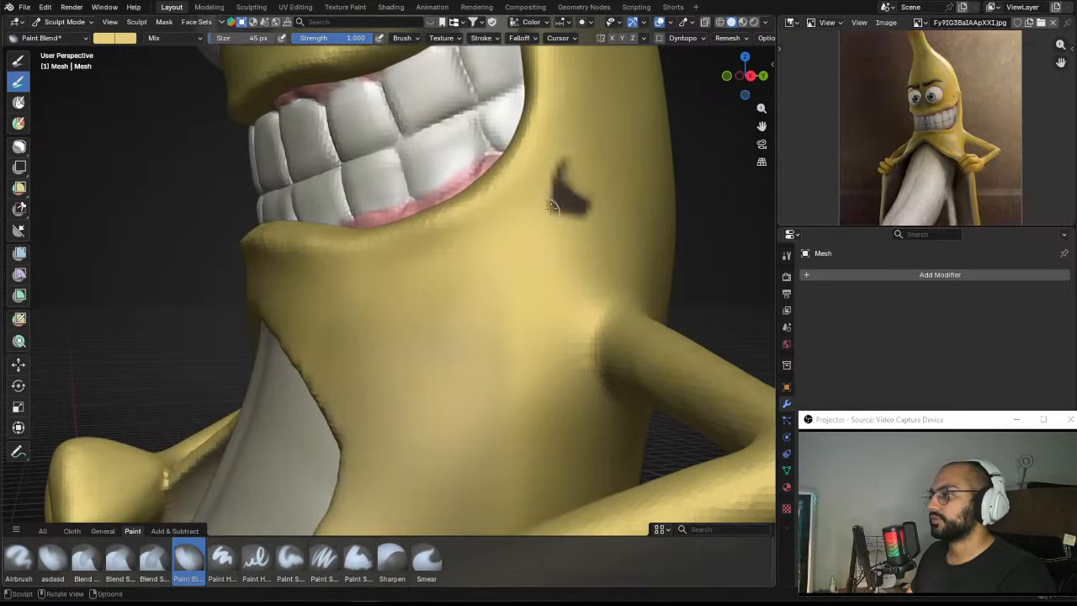
key(shift+x)
mouse_move(551, 206)
mouse_down()
mouse_move(570, 200)
mouse_move(559, 207)
mouse_up()
mouse_move(555, 210)
ctrl+alt+mouse_down()
mouse_move(409, 343)
mouse_move(396, 281)
mouse_move(435, 272)
ctrl+alt+mouse_up()
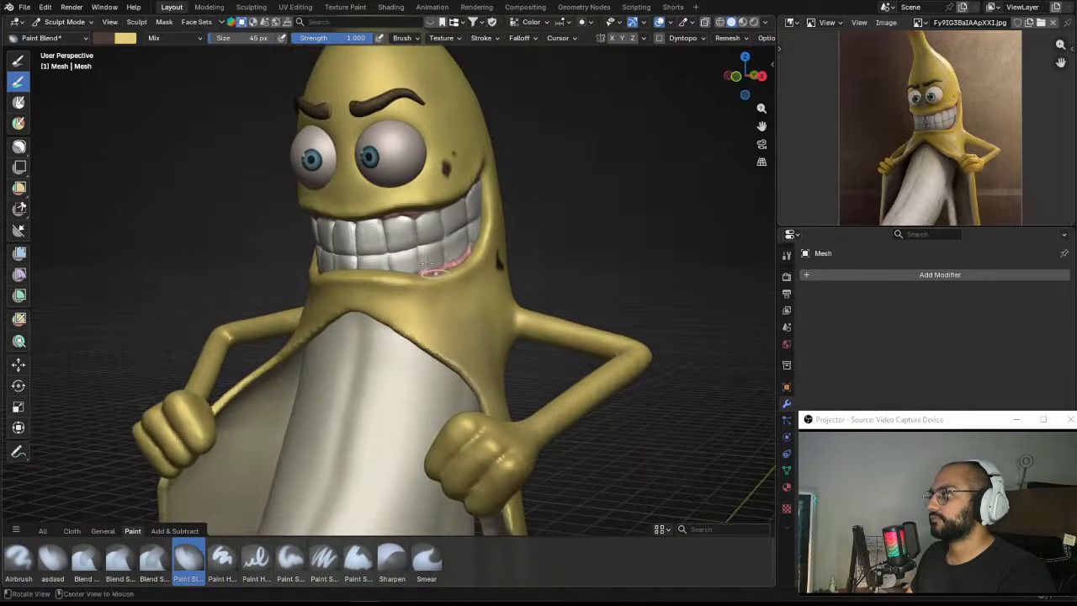
middle_drag(430, 269, 441, 277)
key(f)
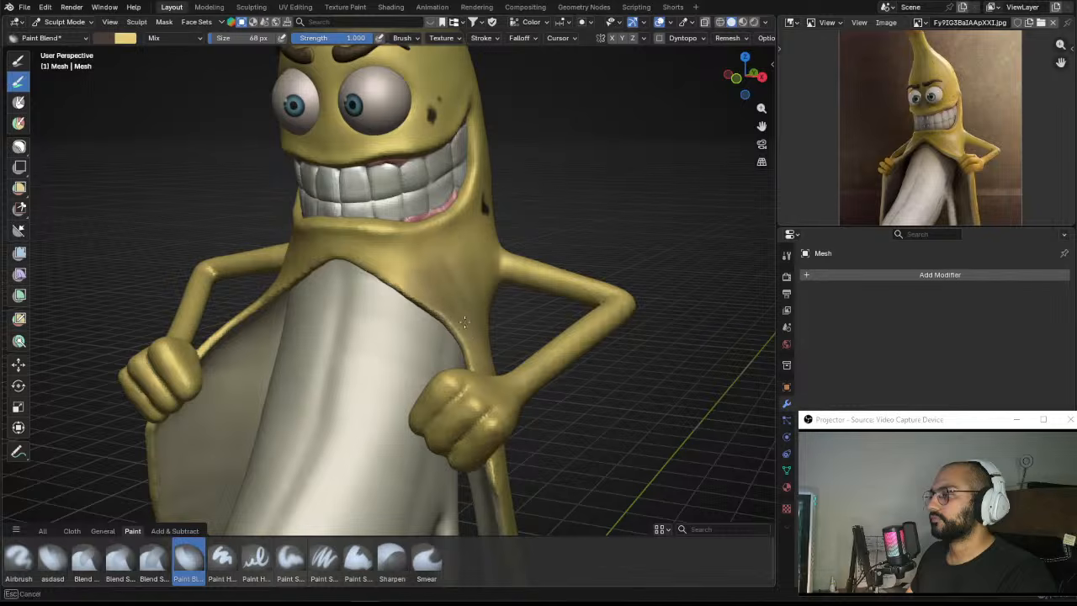
click(464, 321)
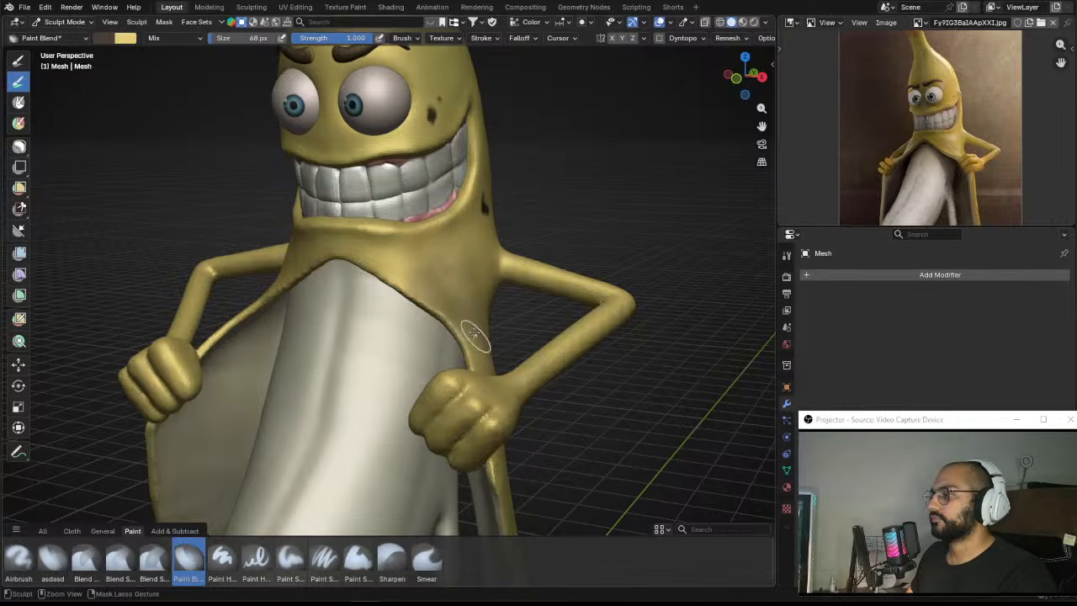
Step: Paint a dark brown spot on the knuckles of the fist below the spotted cheek with a 29 px brush
scroll(473, 335, down, 5)
middle_drag(474, 335, 496, 348)
middle_drag(486, 303, 410, 275)
scroll(439, 286, up, 5)
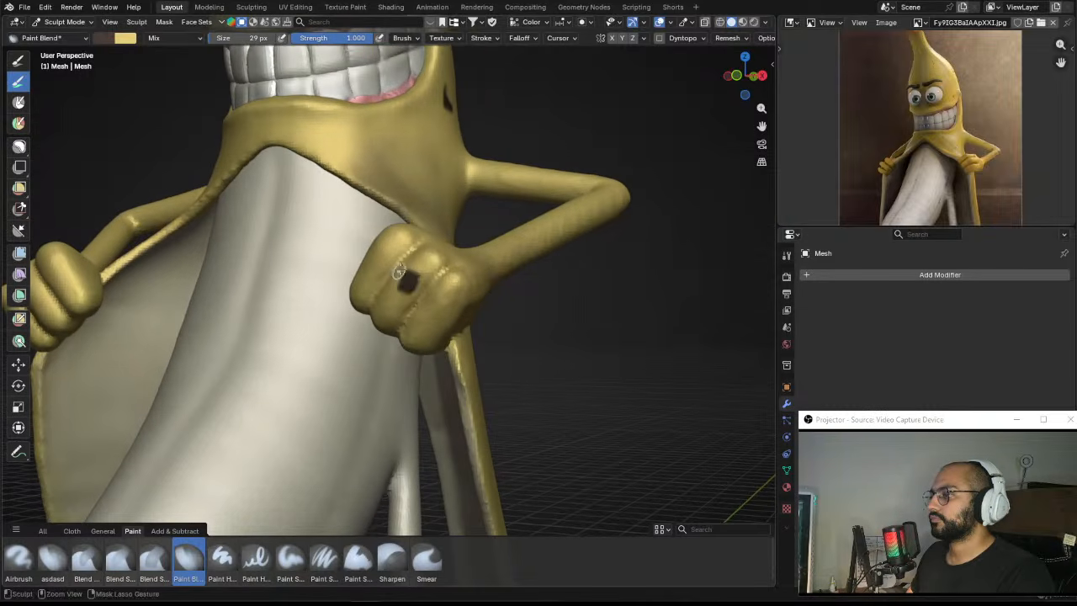
scroll(404, 307, down, 5)
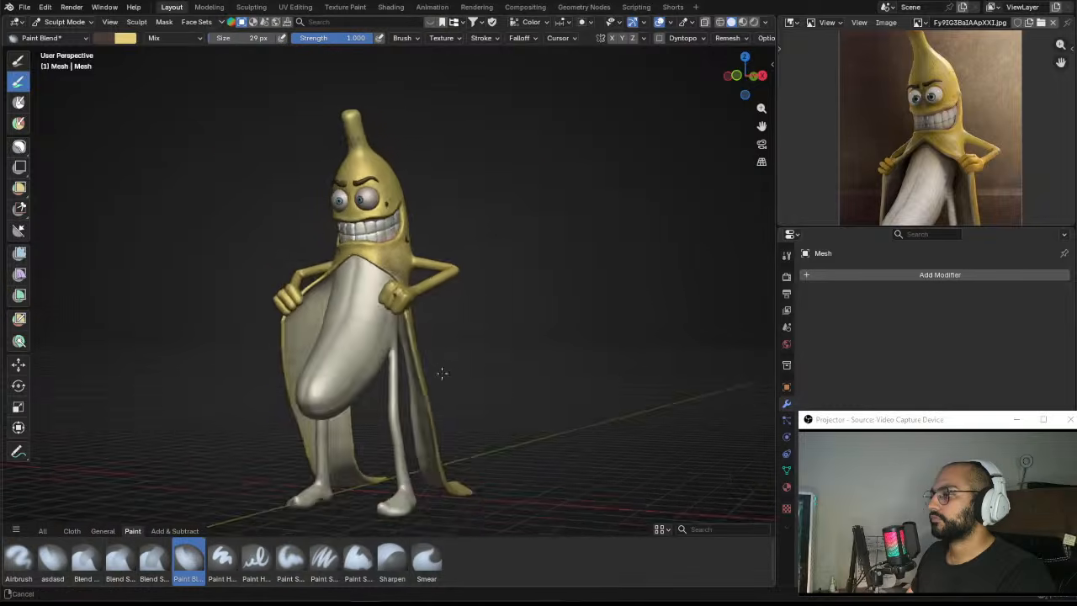
Step: Paint dark brown spots on the outer surface of the side peel, one at mid-height and smaller ones near its lower end
middle_drag(440, 372, 353, 328)
scroll(456, 193, up, 3)
drag(362, 288, 359, 275)
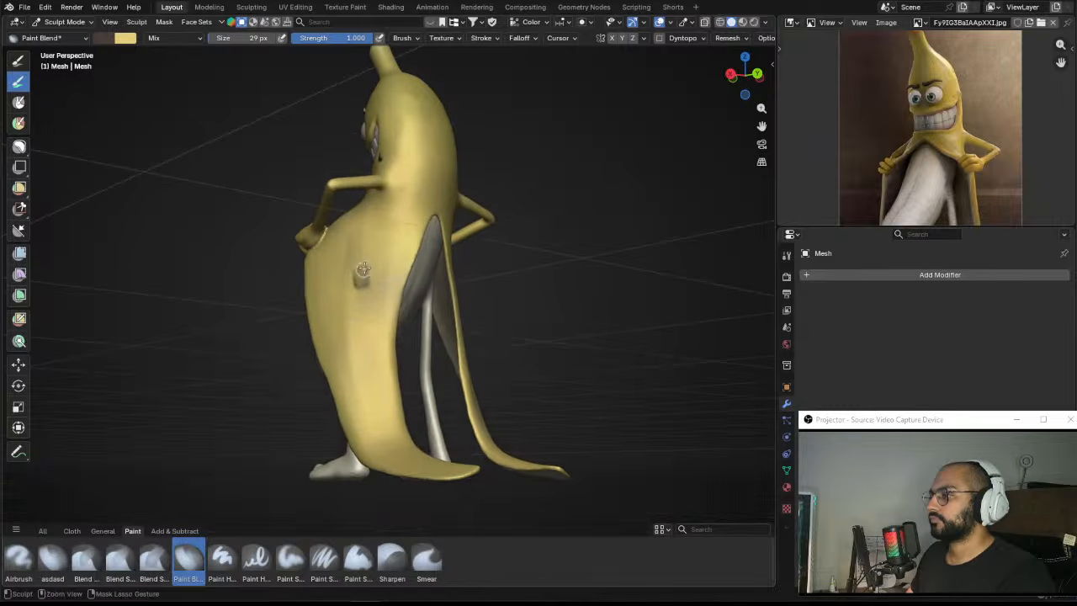
scroll(360, 271, up, 2)
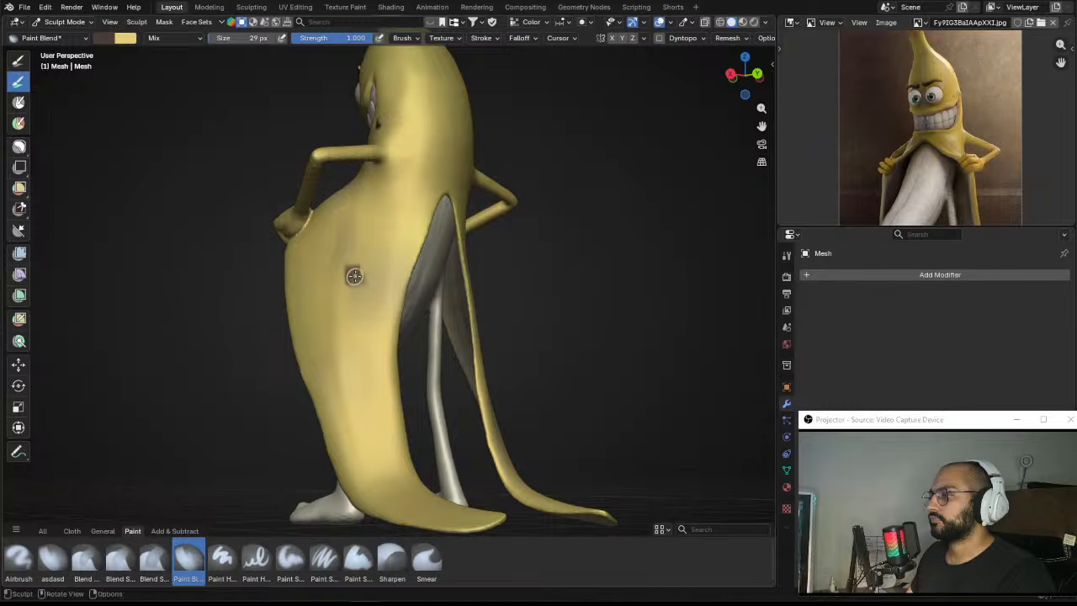
middle_drag(511, 235, 341, 307)
mouse_move(341, 307)
mouse_down()
mouse_move(345, 323)
mouse_move(341, 303)
mouse_move(327, 312)
mouse_up()
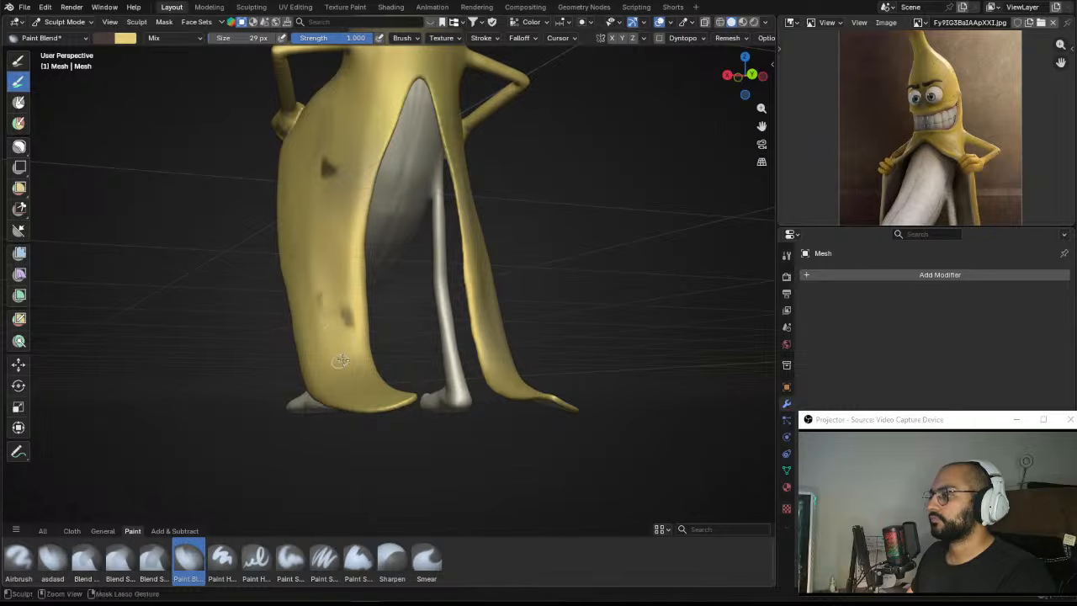
Step: Paint an elongated dark brown mark and smaller spots on the back of the banana's head with a 22 px brush
middle_drag(407, 255, 360, 196)
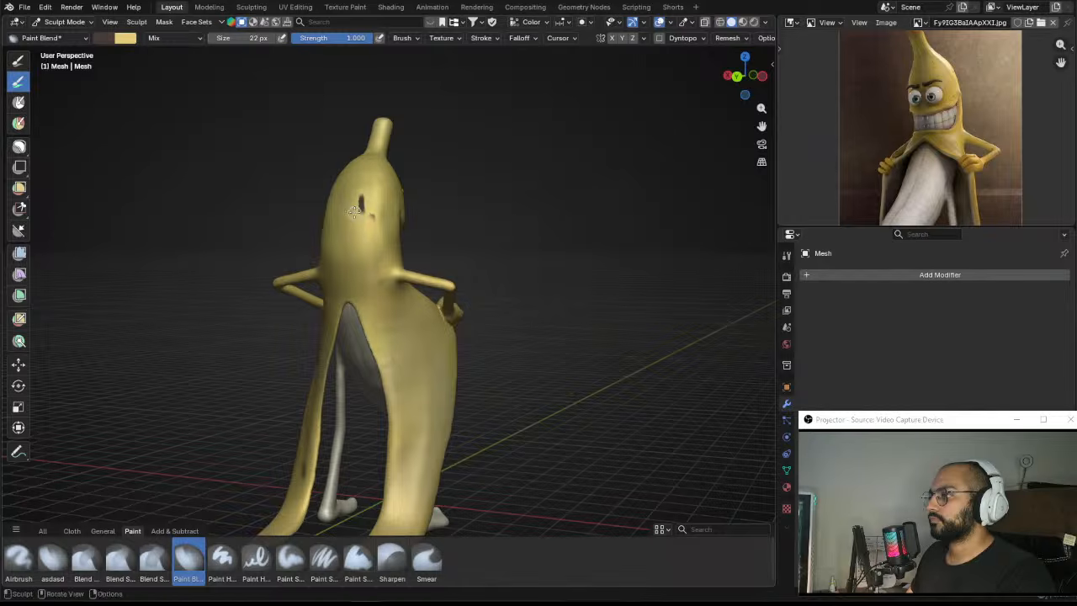
mouse_move(353, 215)
mouse_down()
mouse_move(365, 231)
mouse_move(348, 244)
mouse_up()
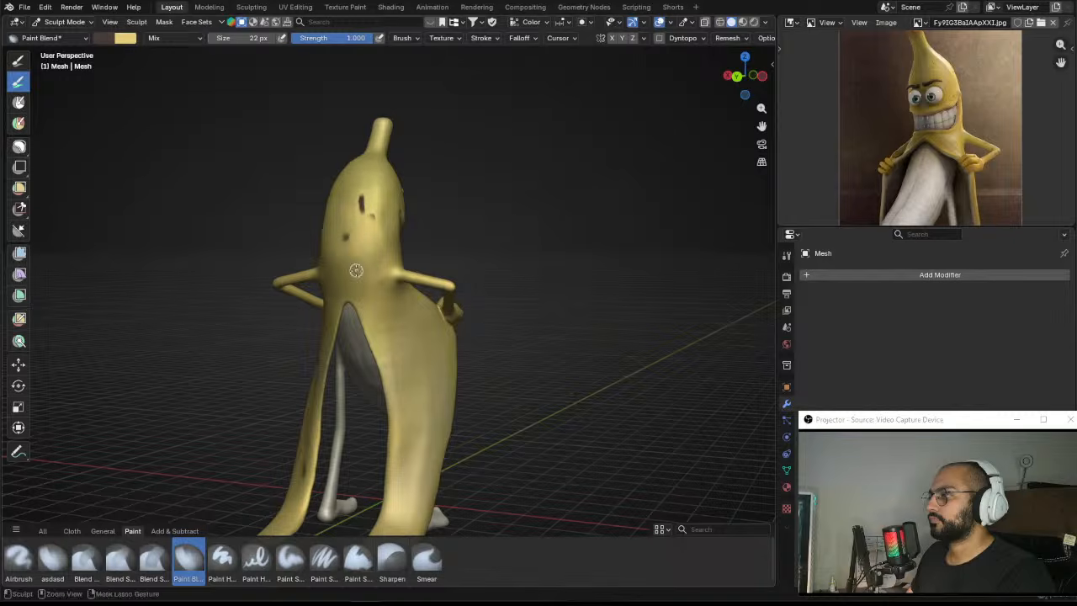
Step: Paint a small faint brown spot on the chest between the mouth and the peel opening
middle_drag(356, 270, 500, 151)
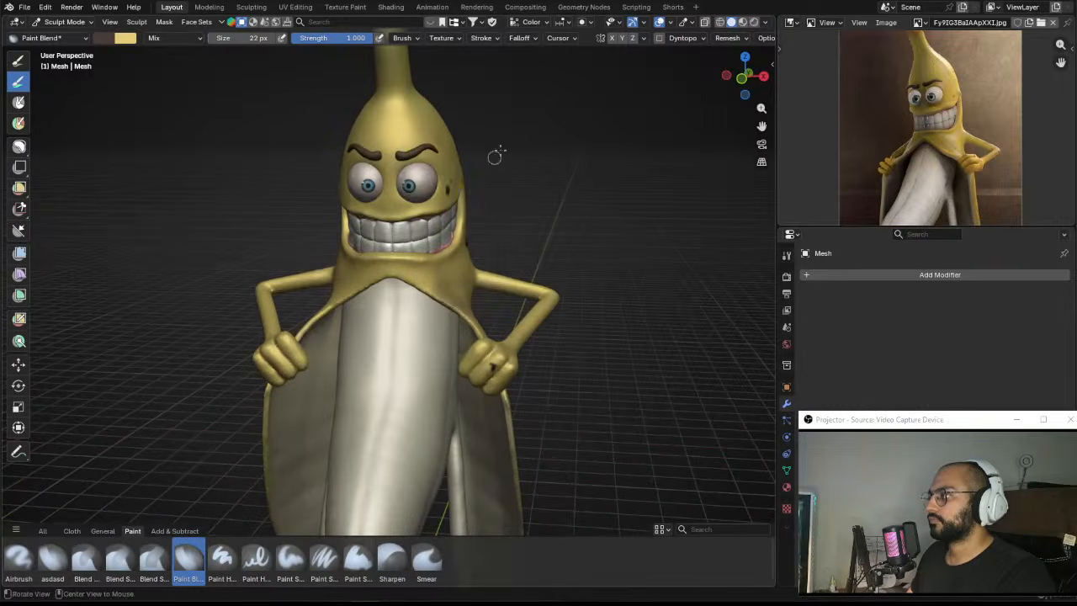
ctrl+middle_drag(450, 300, 455, 271)
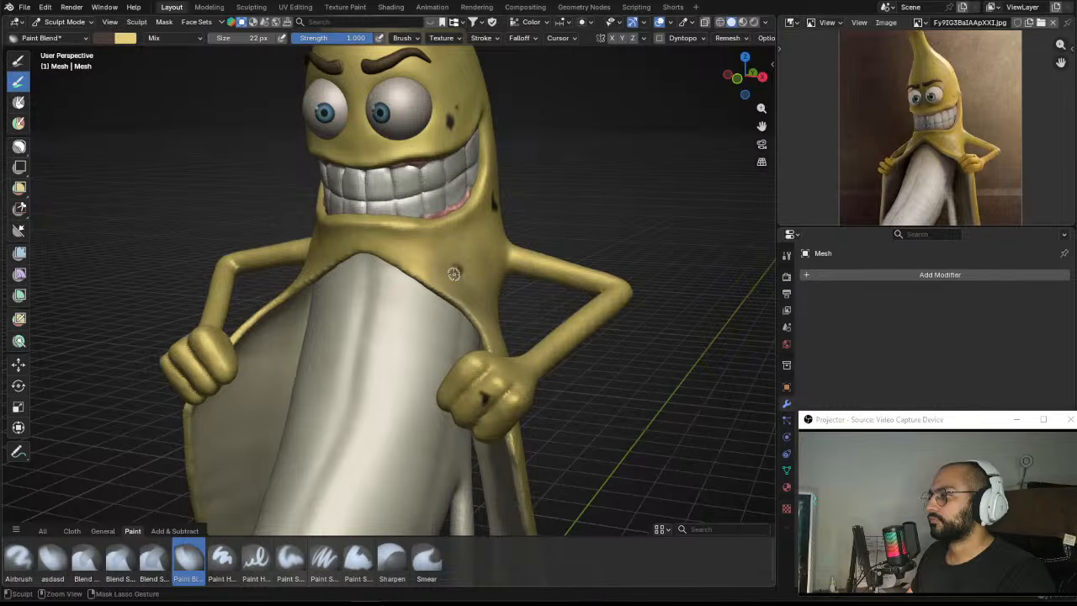
middle_drag(447, 310, 479, 395)
Step: Sample the body's yellow and shift it to a darker olive green with hue 0.204 and saturation 0.449
shift+middle_drag(448, 227, 391, 211)
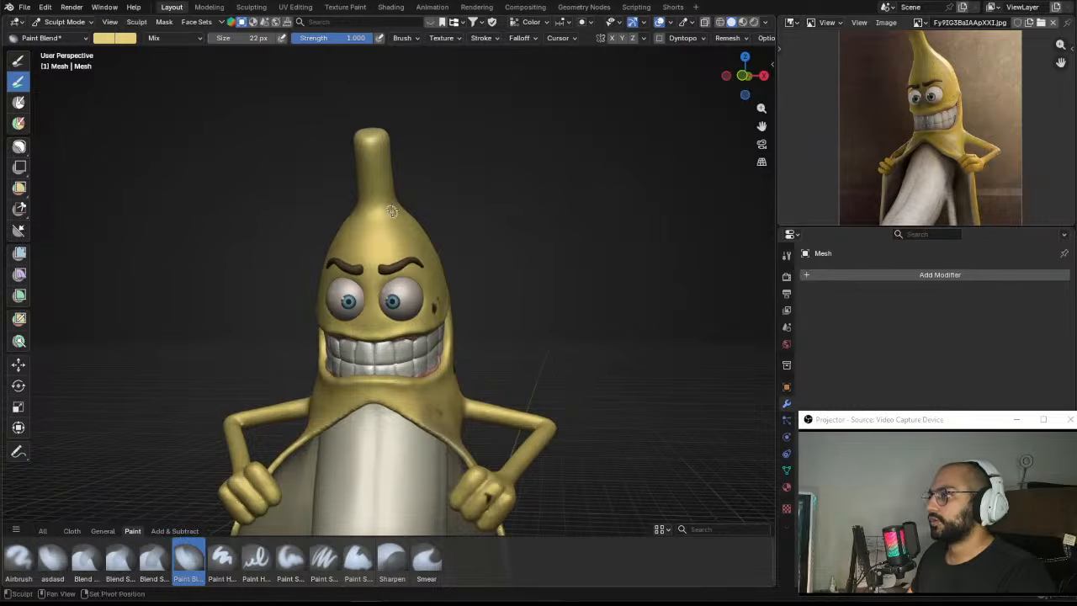
click(108, 39)
click(134, 97)
click(126, 101)
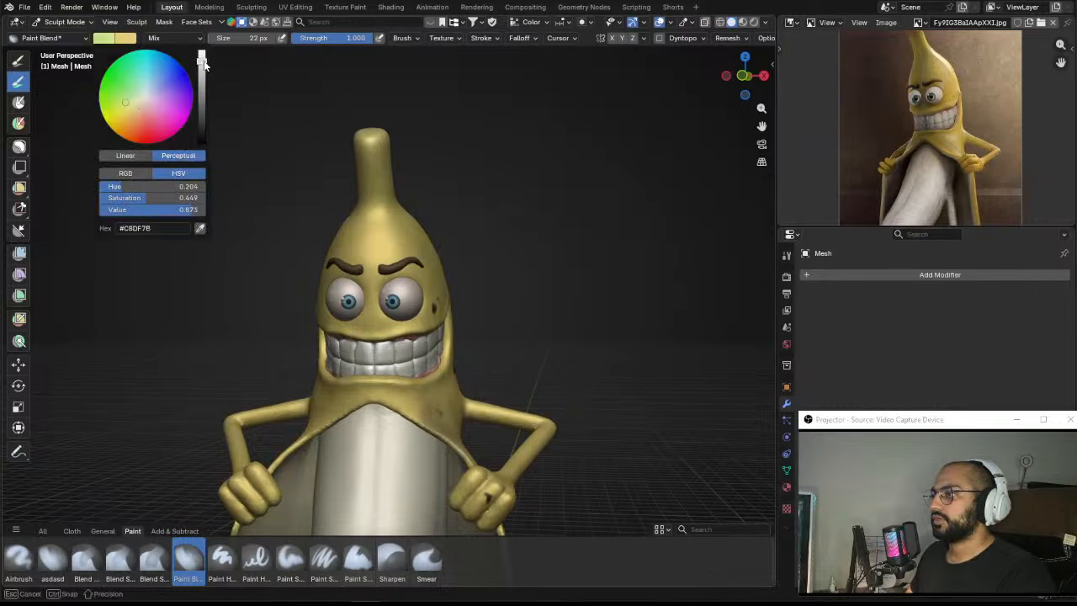
drag(201, 56, 202, 85)
Step: Paint the banana's stem and its base olive green with an enlarged brush
middle_drag(471, 193, 373, 192)
key(f)
drag(379, 208, 386, 242)
middle_drag(427, 239, 407, 234)
key(f)
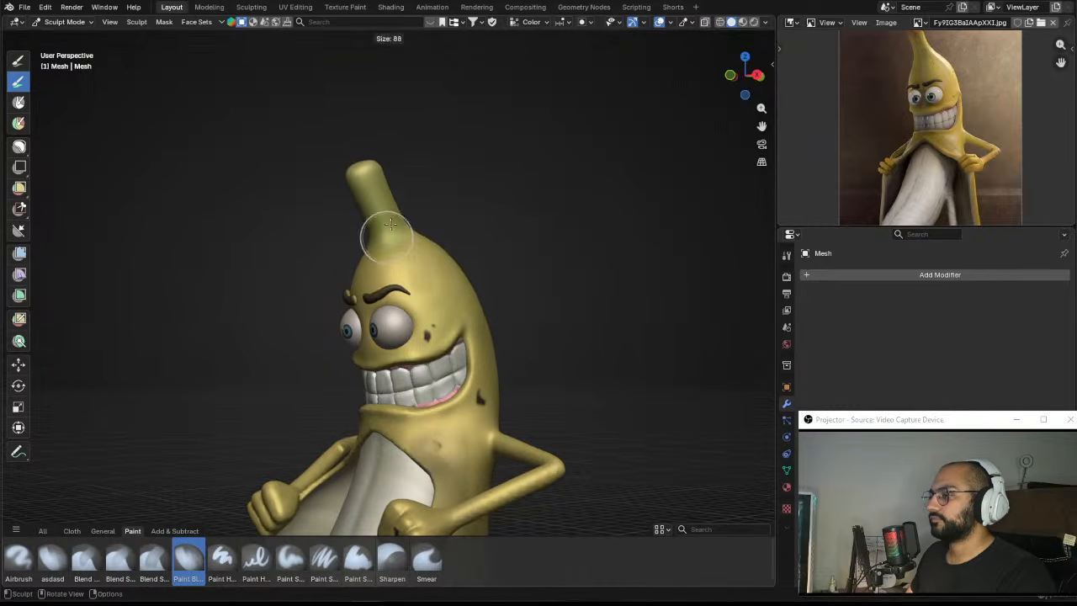
click(410, 234)
Step: Extend the olive green tint around the remaining sides of the stem, blending it into the top of the head
middle_drag(311, 212, 438, 202)
key(f)
mouse_move(362, 229)
mouse_down()
mouse_move(333, 249)
mouse_move(367, 249)
mouse_move(383, 202)
mouse_move(380, 232)
mouse_move(383, 212)
mouse_up()
mouse_move(440, 216)
middle_down()
mouse_move(355, 211)
mouse_move(358, 295)
middle_up()
key(f)
mouse_move(444, 296)
shift+middle_down()
mouse_move(423, 235)
mouse_move(372, 241)
shift+middle_up()
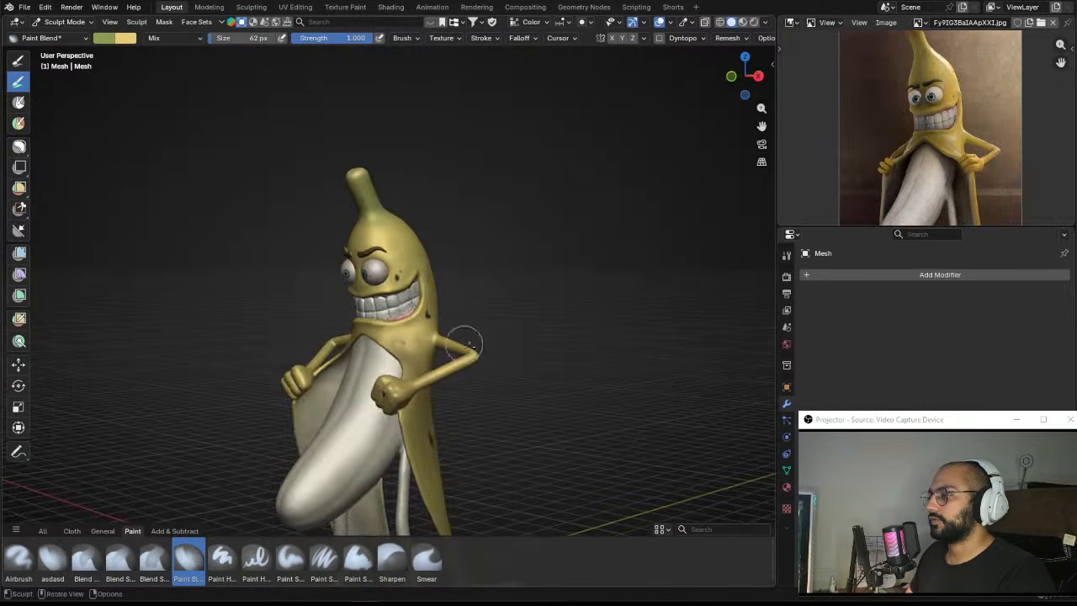
Step: Tint the front of the shoulder joint on the spotted side olive green with a 62 px brush
middle_drag(469, 346, 479, 362)
ctrl+middle_drag(479, 362, 473, 284)
shift+middle_drag(474, 290, 457, 241)
drag(439, 291, 438, 299)
mouse_move(438, 300)
mouse_down()
mouse_move(449, 305)
mouse_move(444, 293)
mouse_up()
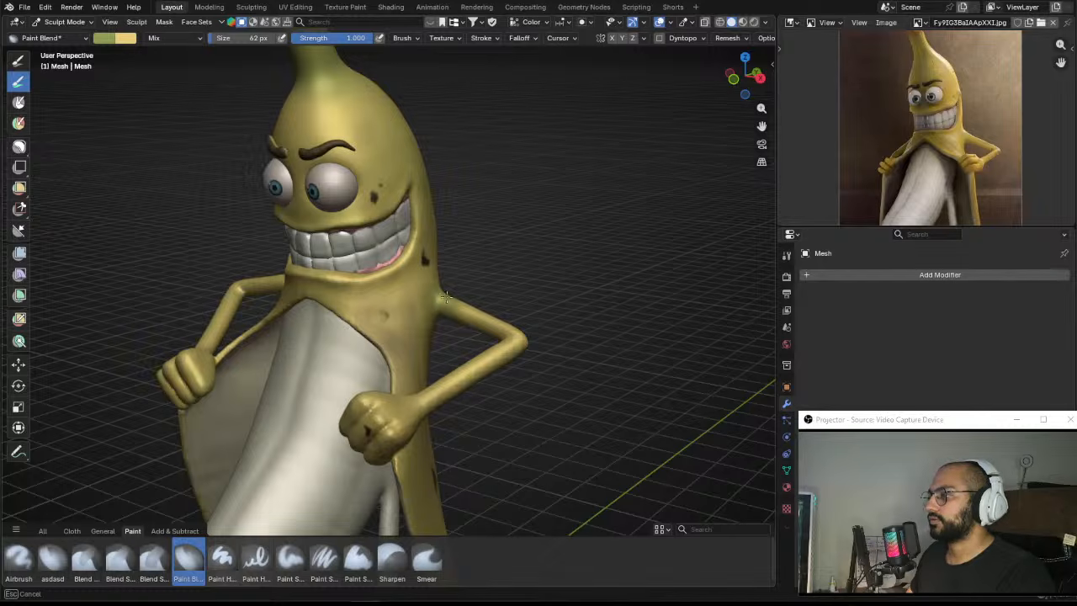
Step: Continue the olive green tint around the back and underside of the same shoulder joint, reducing the brush to 41 px
middle_drag(446, 296, 441, 333)
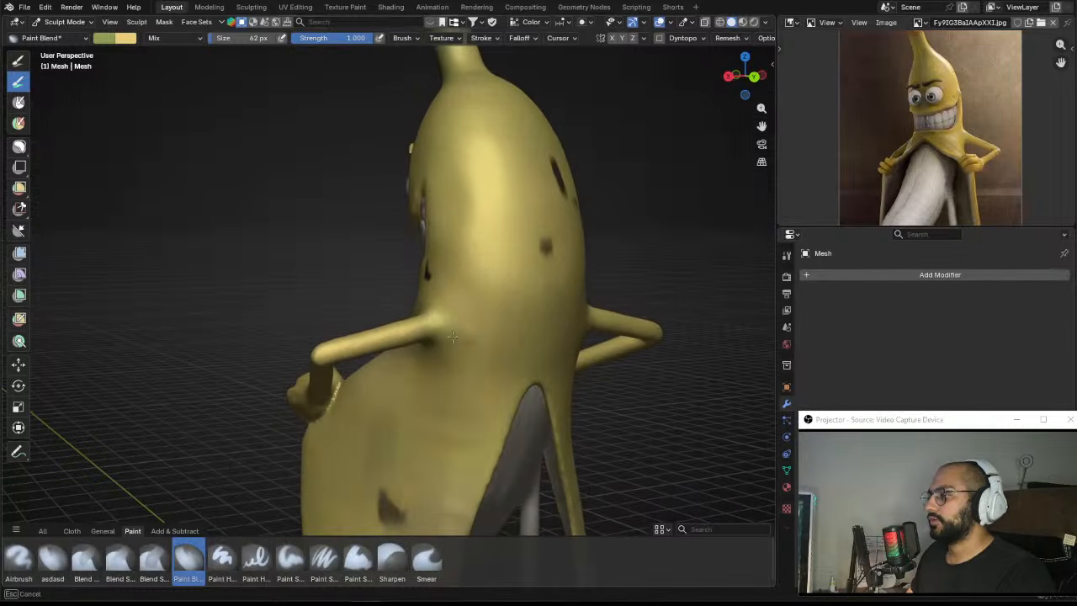
mouse_move(453, 336)
mouse_down()
mouse_move(452, 350)
mouse_move(463, 305)
mouse_up()
mouse_move(444, 387)
middle_down()
mouse_move(463, 331)
mouse_move(426, 320)
middle_up()
drag(426, 319, 437, 360)
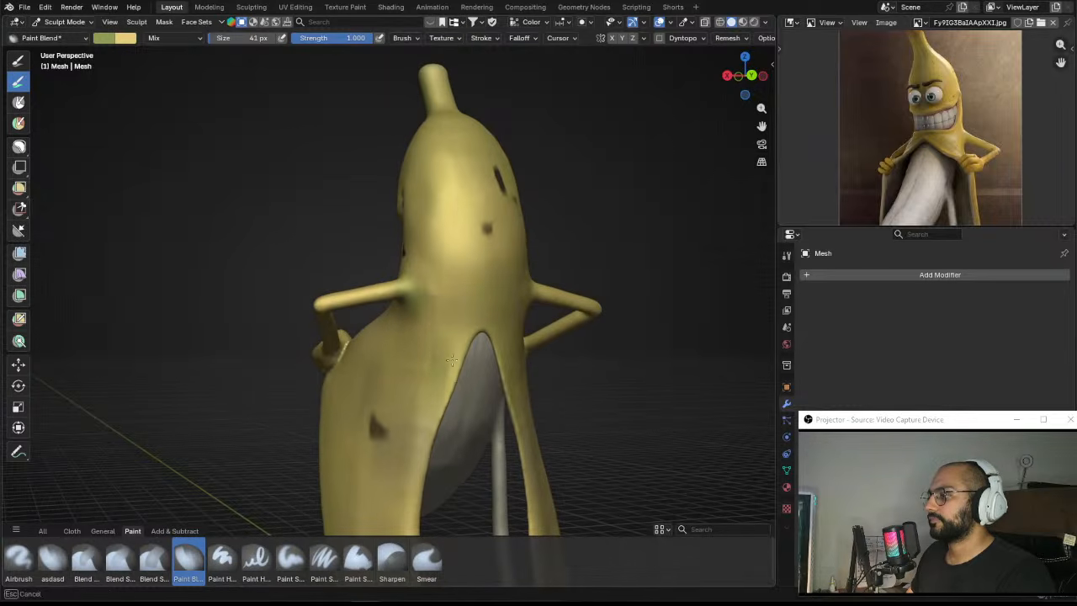
mouse_move(452, 360)
middle_down()
mouse_move(379, 361)
mouse_move(433, 289)
mouse_move(427, 233)
mouse_move(405, 203)
mouse_move(416, 178)
middle_up()
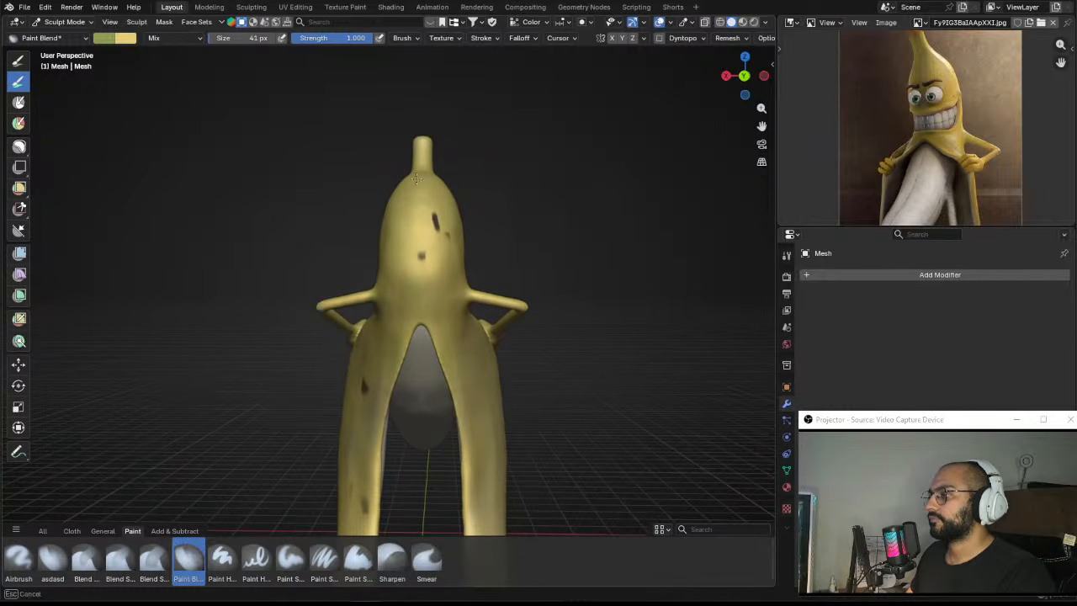
Step: Examine the banana from the back, sides and front to check the olive green tint and the brown spots
middle_drag(399, 258, 396, 319)
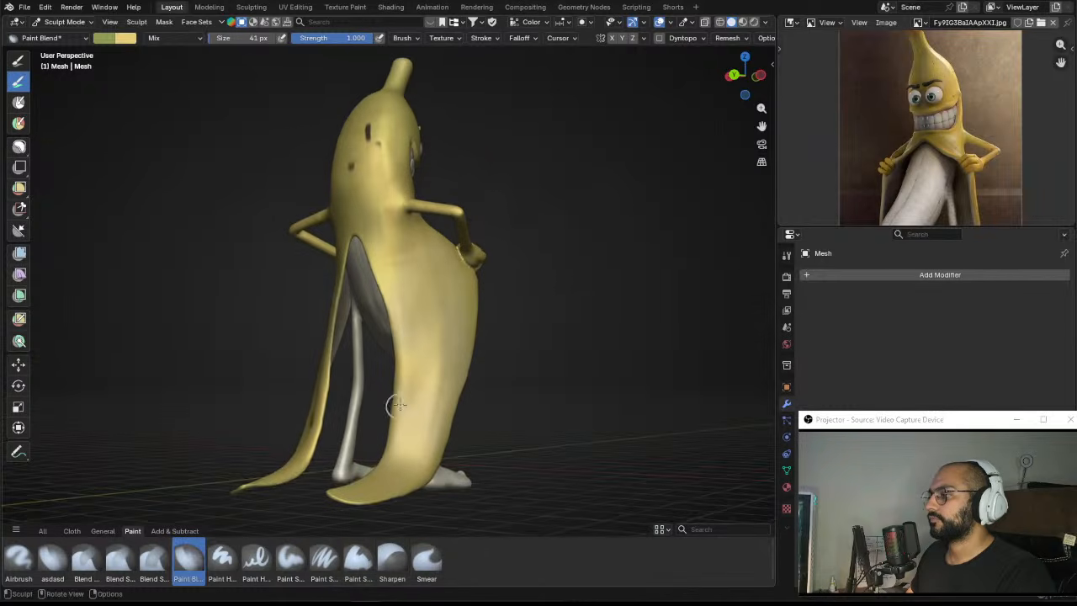
middle_drag(397, 406, 414, 311)
mouse_move(405, 410)
middle_down()
mouse_move(396, 444)
mouse_move(345, 466)
mouse_move(372, 469)
mouse_move(490, 412)
mouse_move(469, 320)
mouse_move(397, 277)
middle_up()
scroll(471, 317, down, 2)
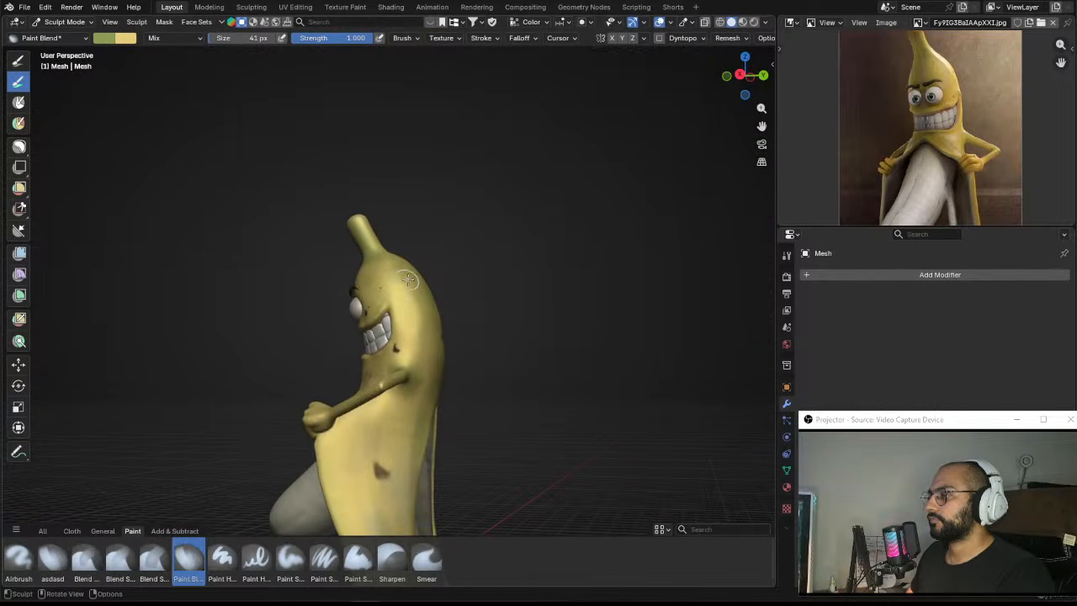
drag(407, 280, 404, 281)
middle_drag(392, 261, 423, 240)
scroll(472, 205, up, 2)
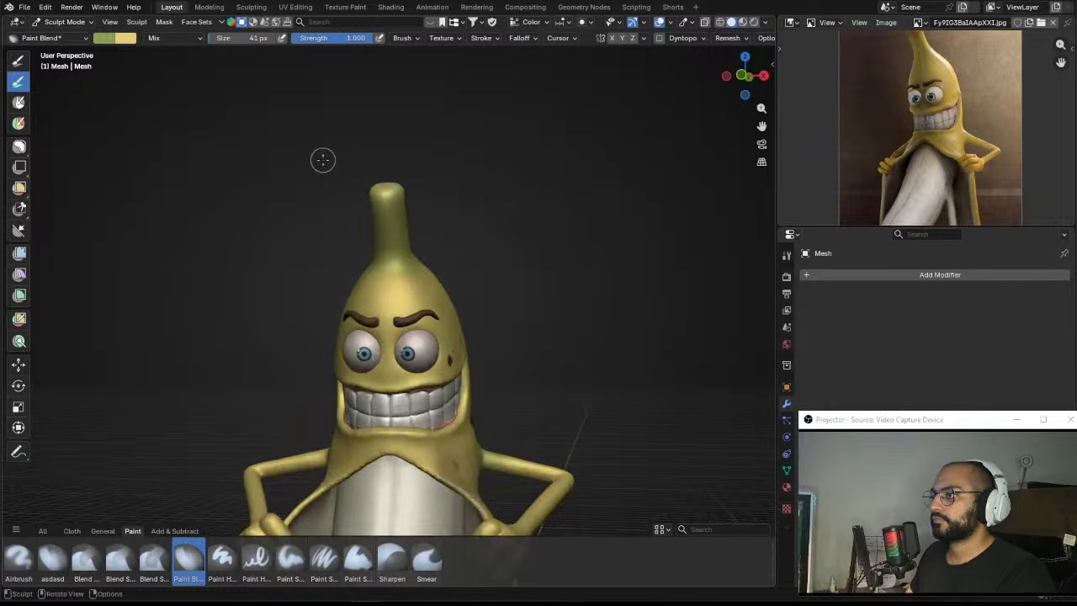
Step: Sample the head's yellow and shift the brush colour to a muted reddish brown with hue 0.035 and saturation 0.350
scroll(402, 232, up, 4)
middle_drag(388, 312, 384, 243)
key(s)
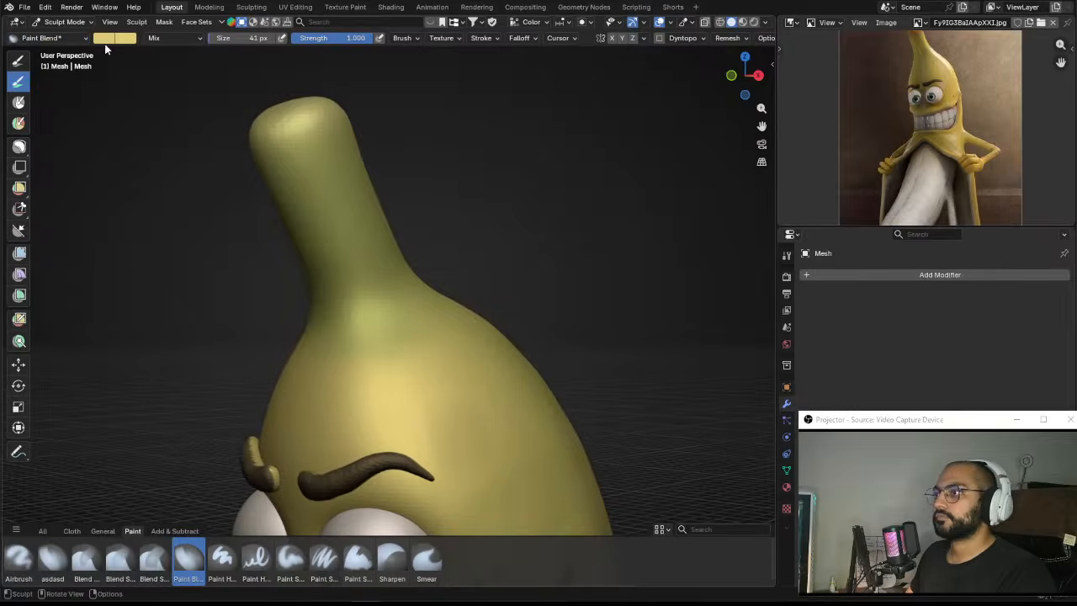
click(114, 39)
drag(131, 115, 142, 113)
drag(200, 73, 202, 74)
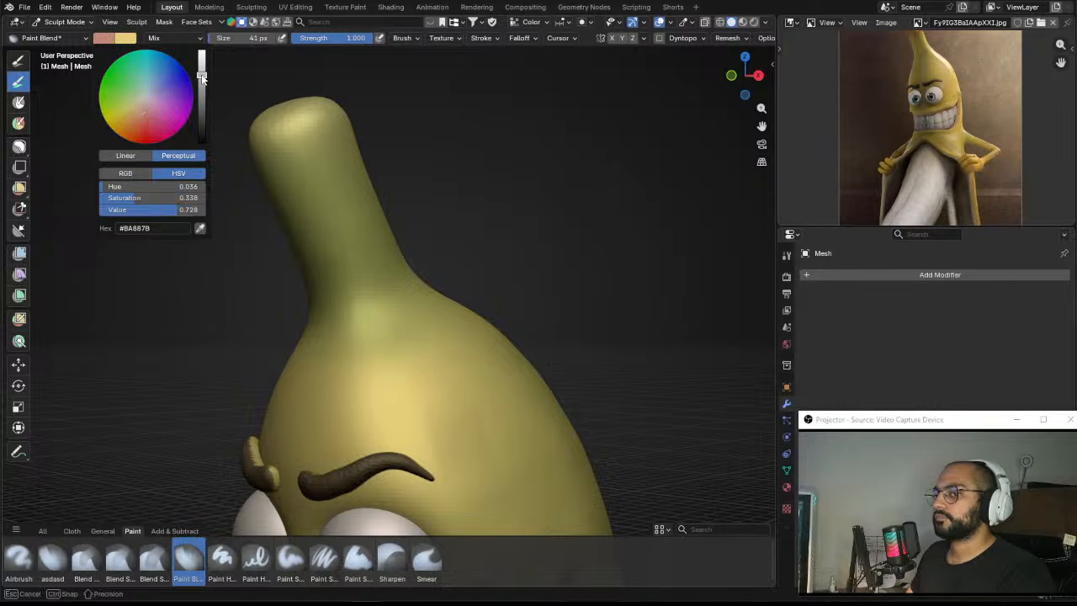
drag(149, 114, 143, 117)
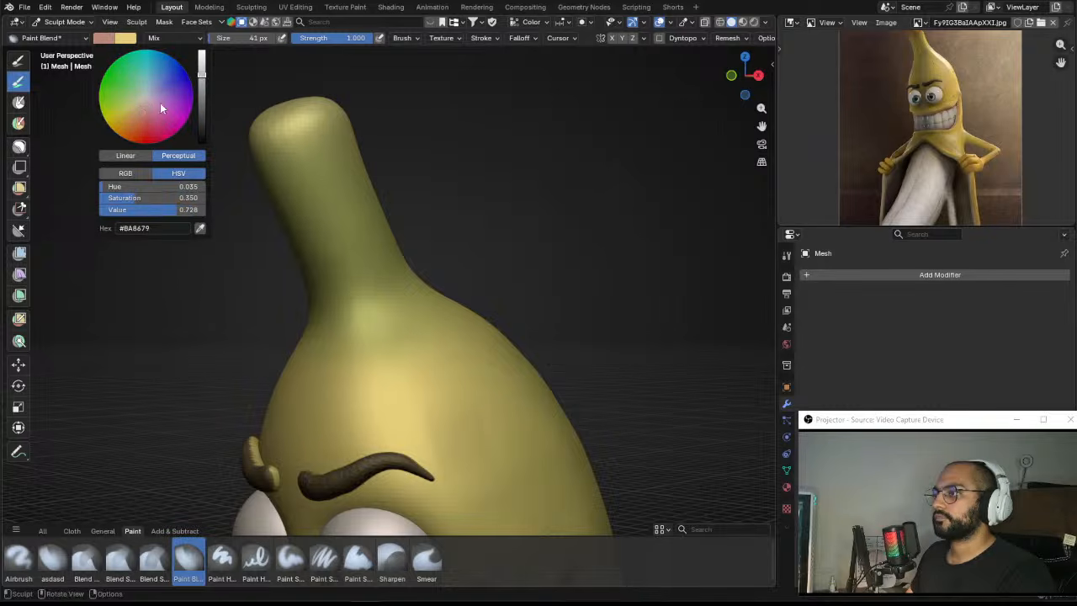
drag(199, 79, 199, 83)
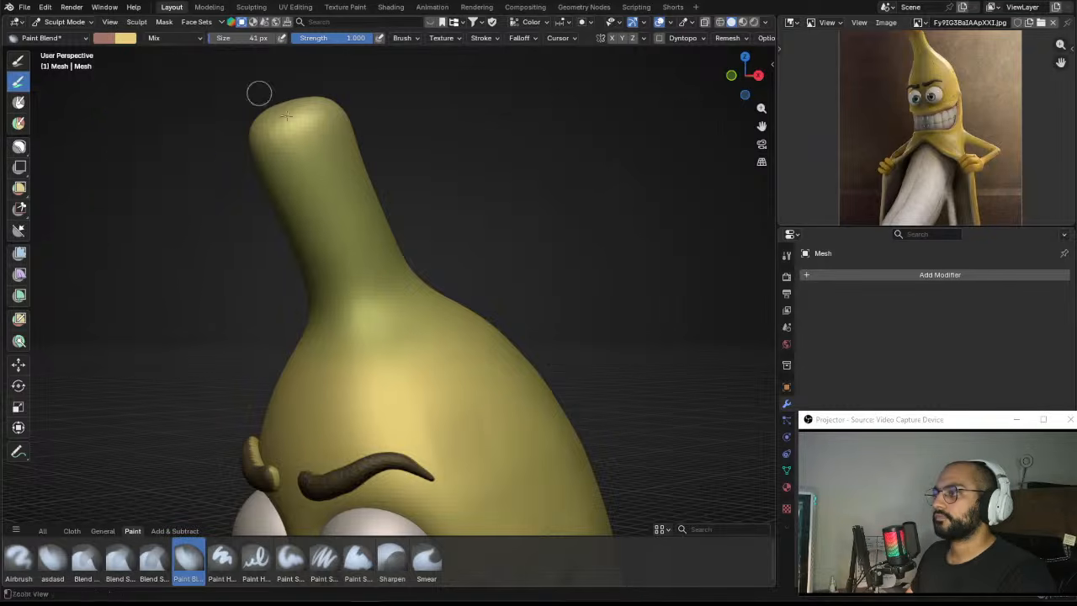
Step: Paint the tip of the stem reddish brown with a 77 px brush
scroll(260, 94, down, 2)
middle_drag(263, 101, 322, 231)
key(f)
click(341, 206)
drag(327, 201, 361, 186)
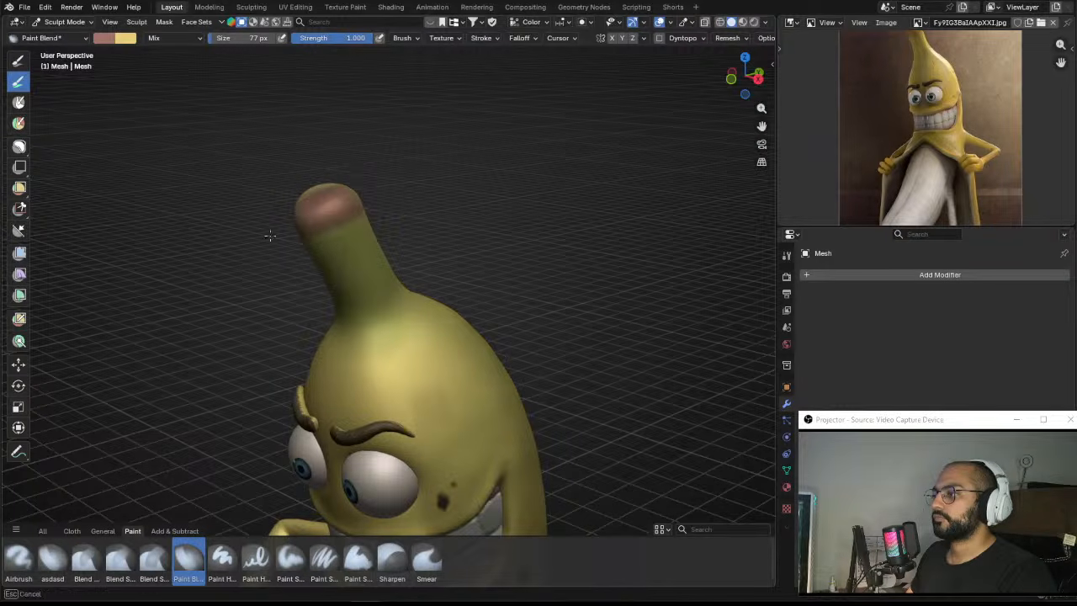
Step: Continue the reddish brown over the top and remaining sides of the stem tip with a 76 px brush
mouse_move(370, 172)
middle_down()
mouse_move(447, 177)
mouse_move(472, 235)
middle_up()
key(f)
click(468, 235)
mouse_move(406, 217)
mouse_down()
mouse_move(406, 192)
mouse_move(387, 216)
mouse_move(400, 222)
mouse_up()
key(f)
click(425, 212)
middle_drag(409, 223, 437, 194)
drag(442, 193, 427, 178)
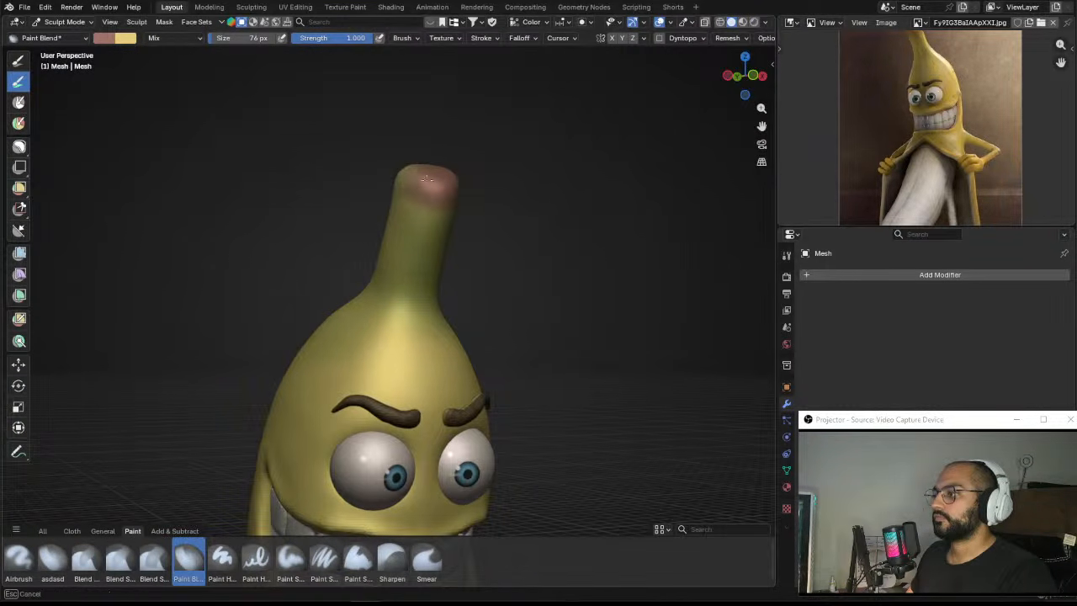
middle_drag(439, 194, 480, 192)
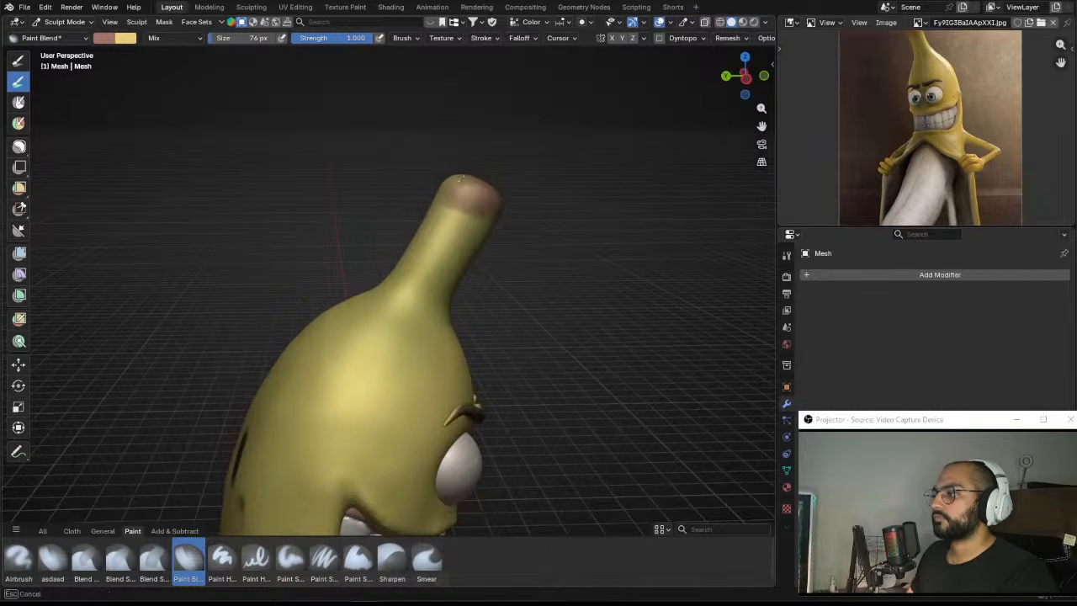
drag(480, 211, 490, 209)
middle_drag(495, 218, 423, 203)
drag(422, 204, 444, 200)
mouse_move(455, 211)
middle_down()
mouse_move(428, 192)
mouse_move(462, 312)
mouse_move(447, 233)
mouse_move(427, 219)
middle_up()
Step: Blend the stem tip's brown into the olive green below it using sampled colours and a 40 px brush
key(shift+x)
drag(380, 232, 372, 201)
key(shift+x)
key(f)
click(356, 178)
key(shift+x)
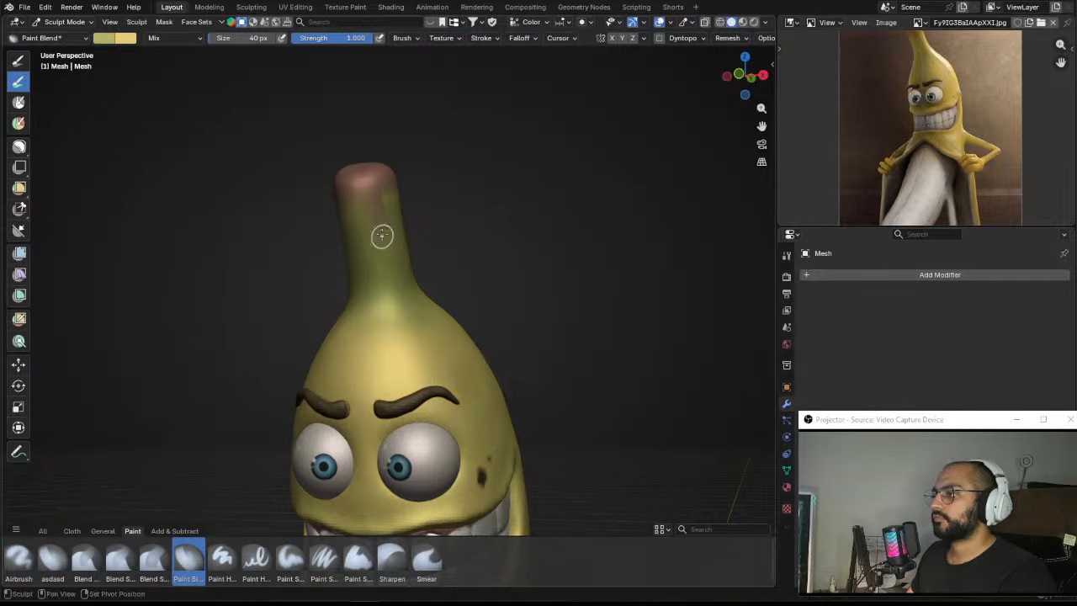
key(s)
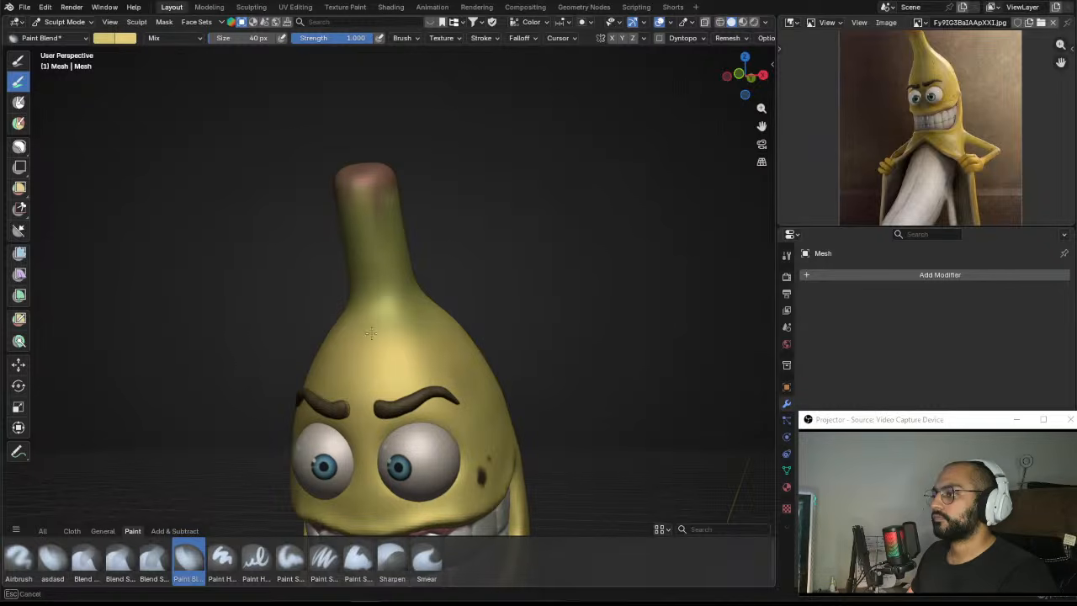
click(403, 296)
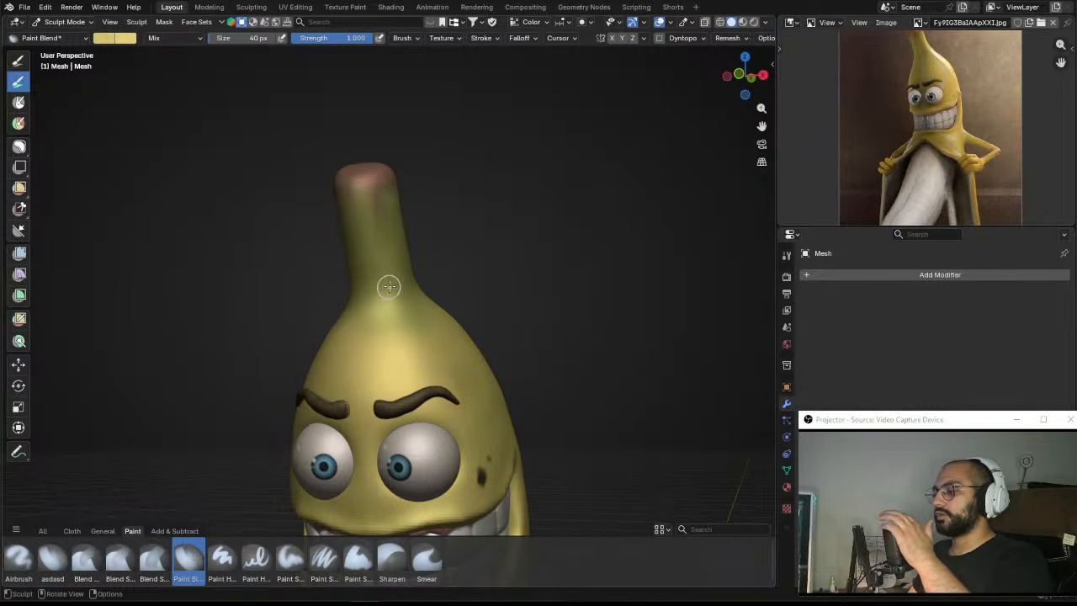
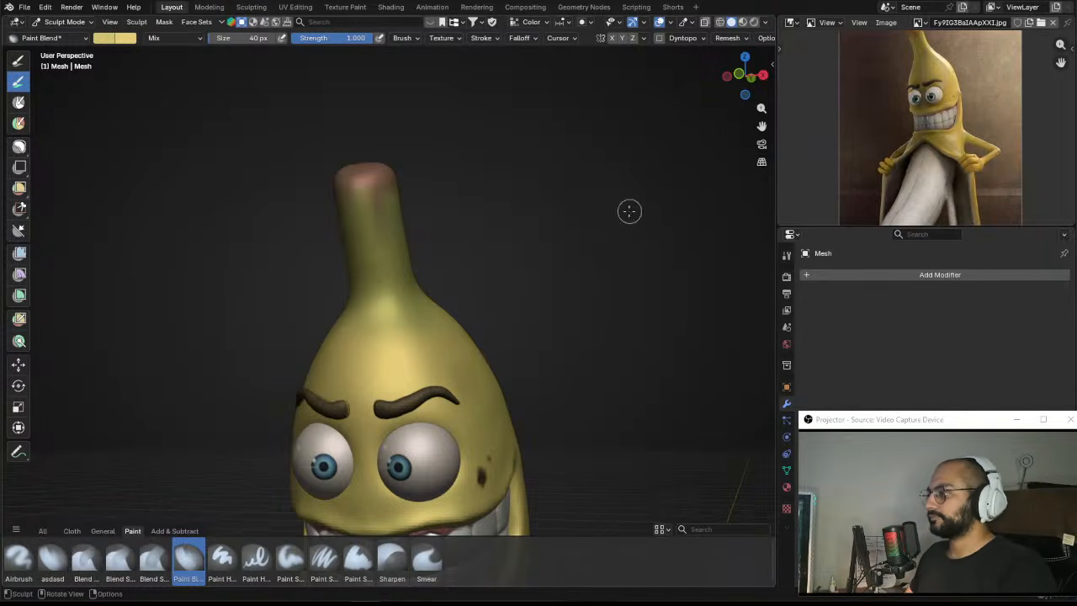
Step: Switch sculpting to the white banana flesh and slightly adjust its upper side with a 297 px Grab brush mirrored on X
scroll(565, 251, down, 3)
middle_drag(494, 291, 486, 236)
scroll(482, 211, up, 3)
scroll(482, 223, down, 3)
scroll(423, 294, up, 4)
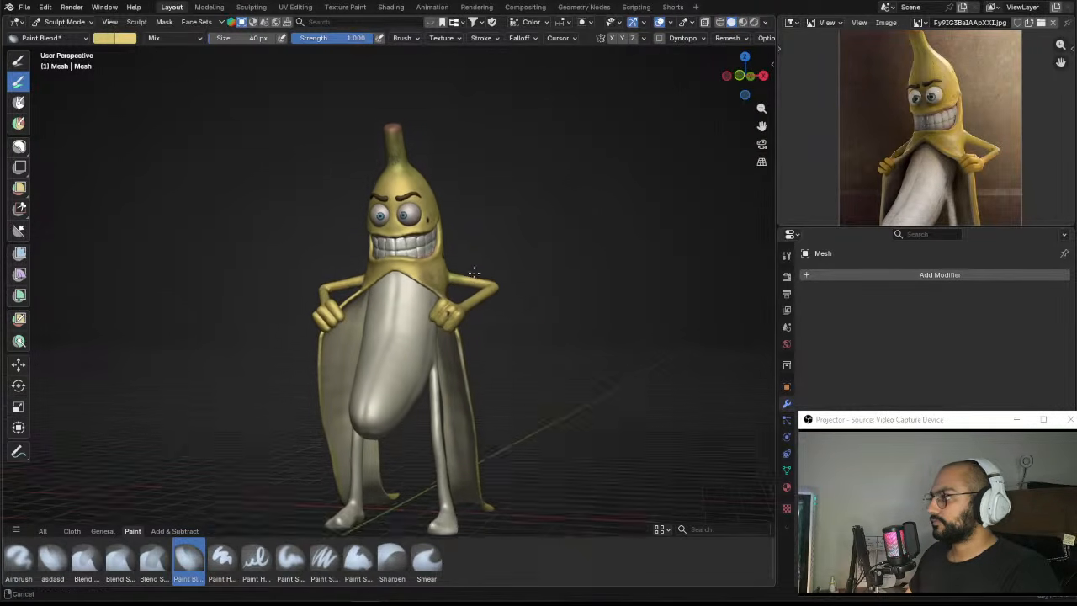
middle_drag(423, 294, 475, 276)
key(g)
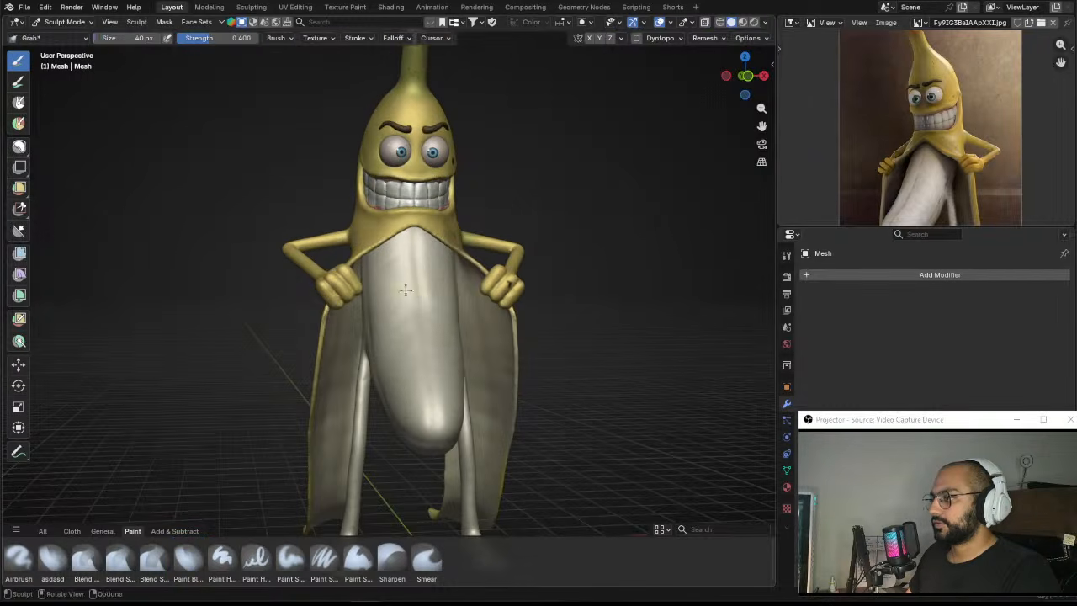
key(alt+q)
key(f)
click(407, 289)
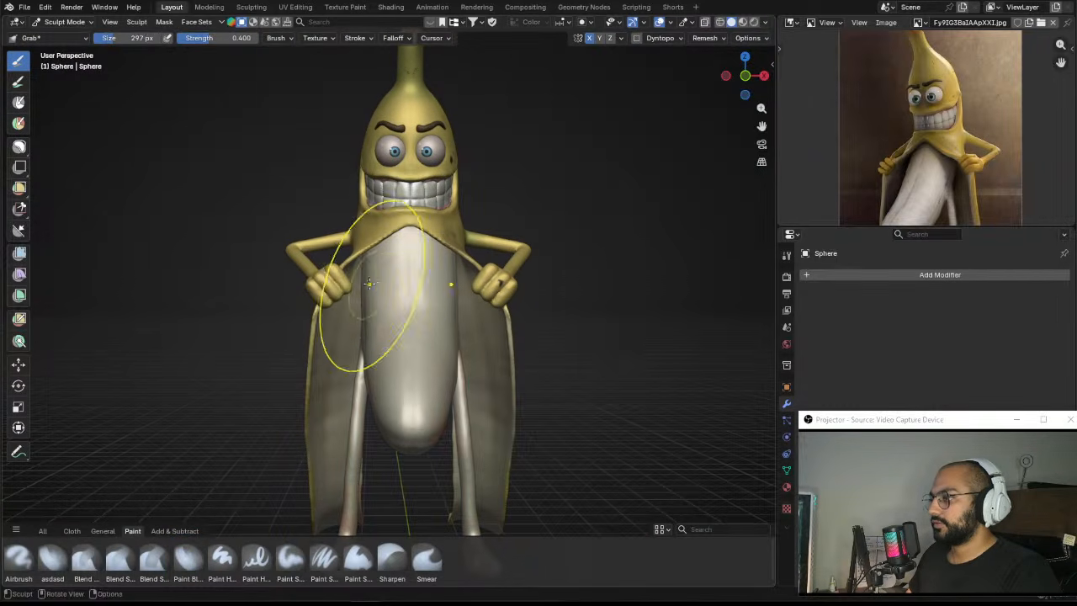
mouse_move(369, 288)
mouse_down()
mouse_move(381, 282)
mouse_move(370, 290)
mouse_up()
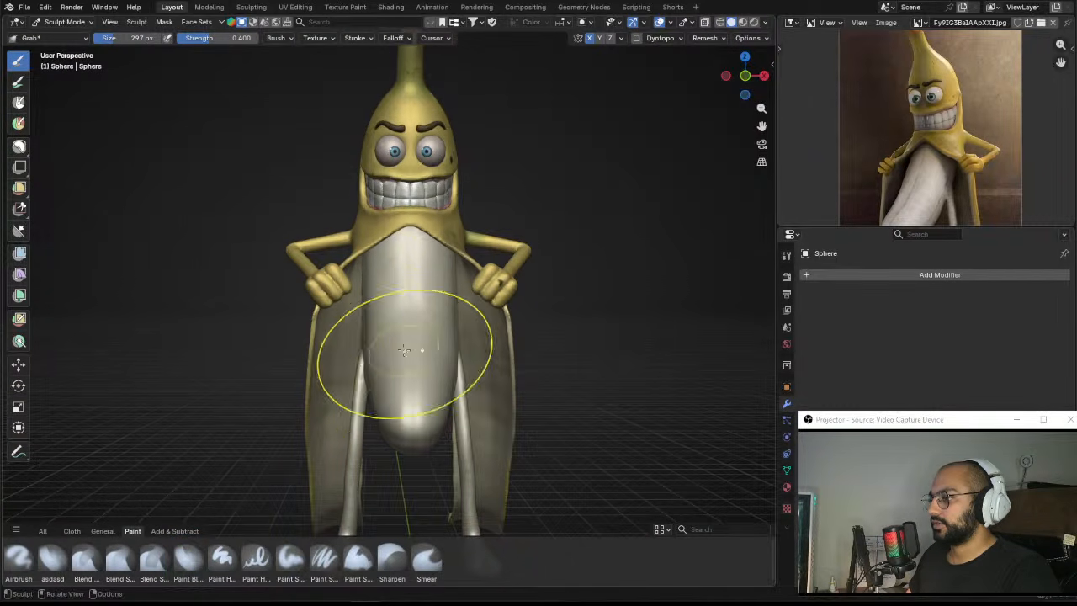
middle_drag(409, 360, 408, 336)
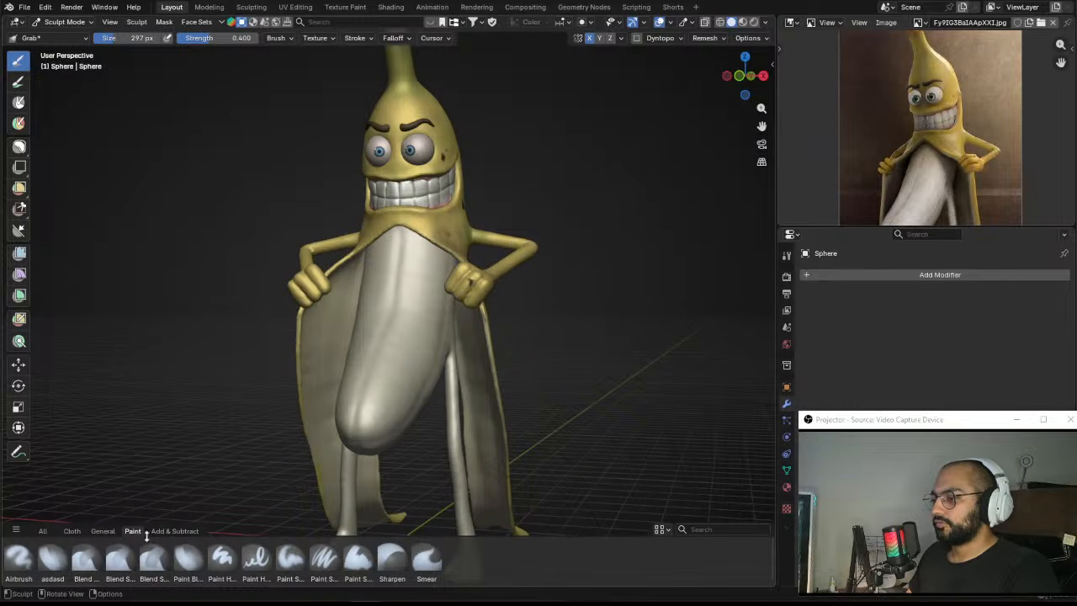
Step: Set up the Paint Blend brush at 164 px for the flesh and darken its cream colour to a greyish tone
click(188, 559)
middle_drag(361, 396, 420, 284)
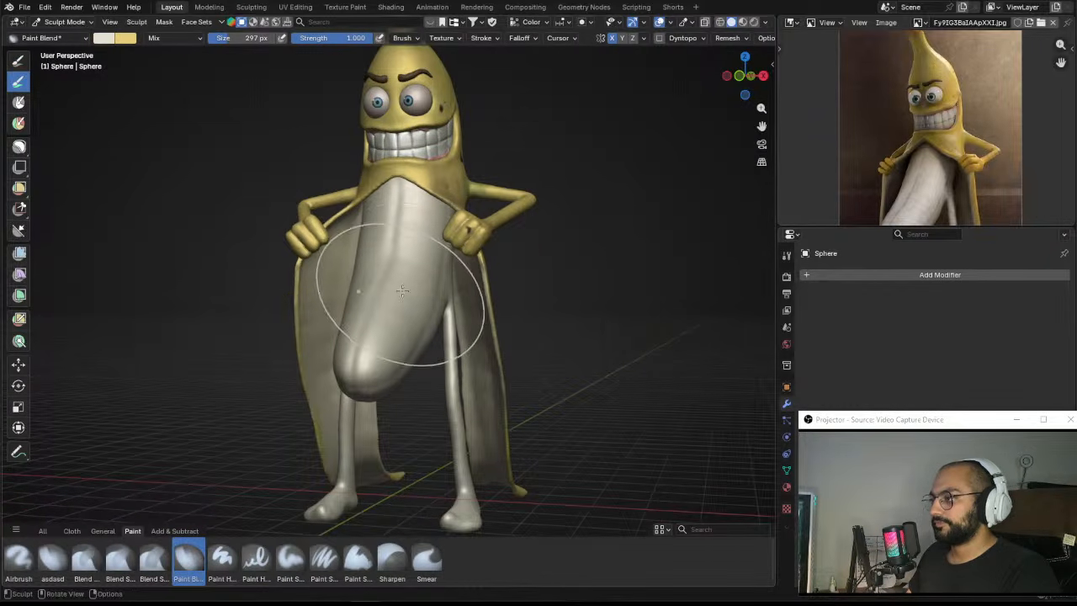
key(f)
click(348, 277)
click(106, 39)
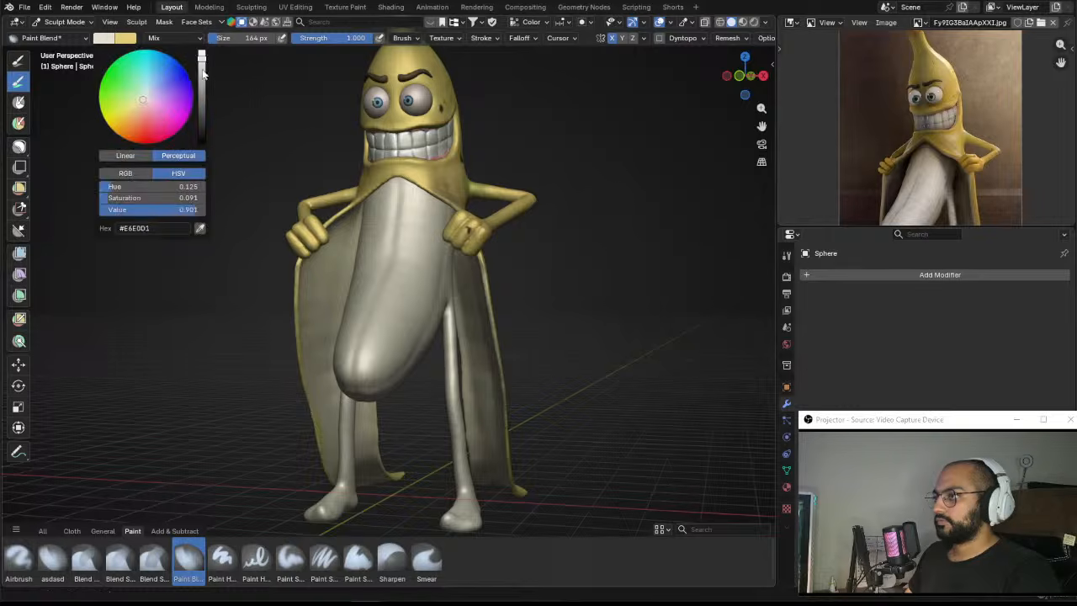
drag(202, 55, 206, 87)
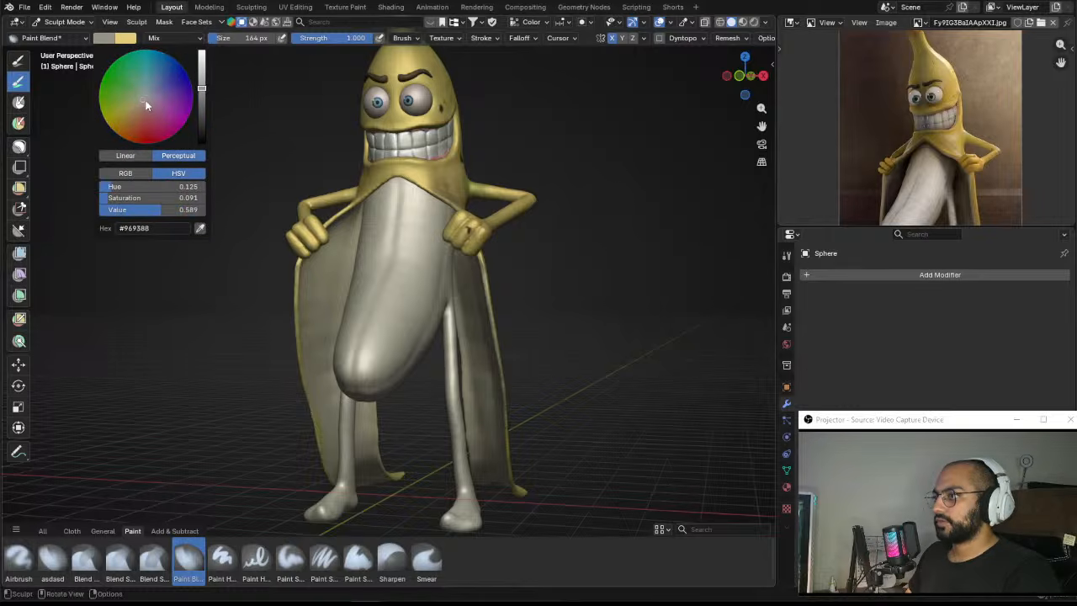
drag(145, 101, 144, 103)
Step: Turn off X mirroring and paint thin greyish-pink lines along the white flesh with a small brush, enlarging it to 11 px
scroll(432, 250, up, 2)
key(f)
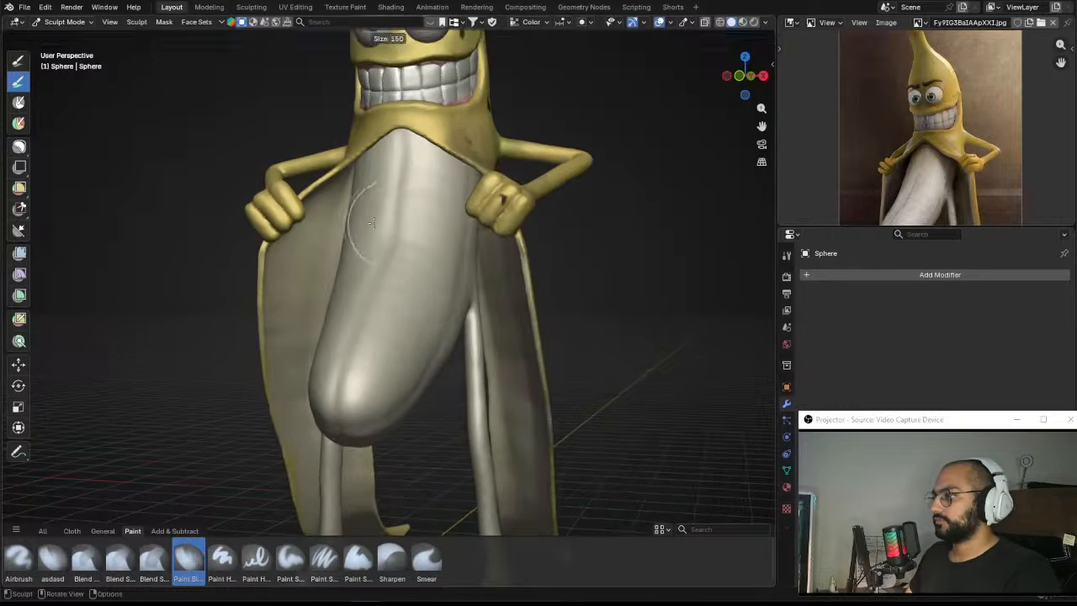
click(371, 221)
scroll(390, 223, down, 2)
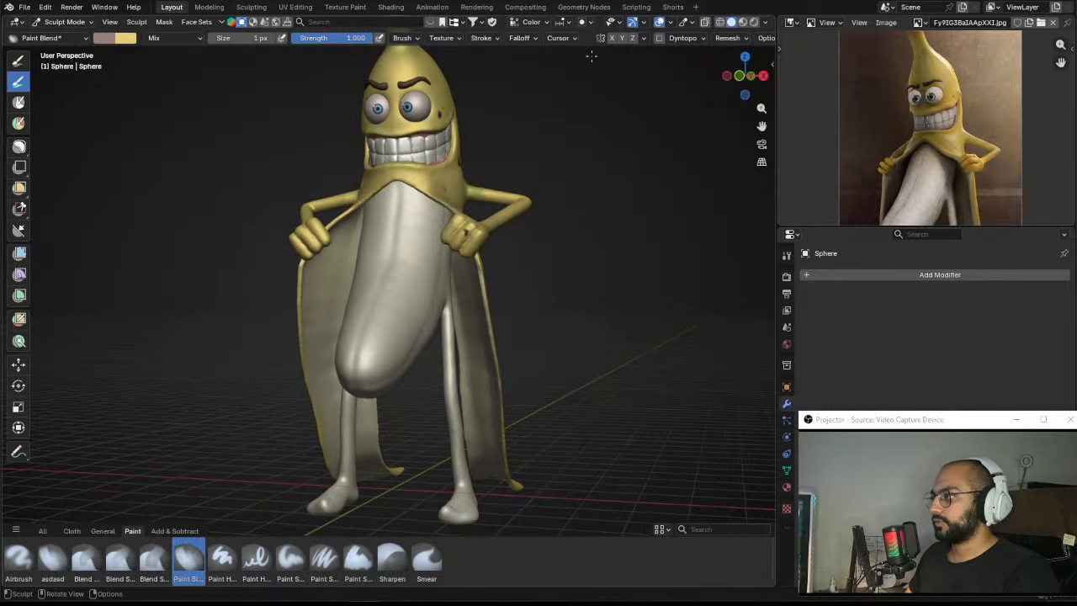
middle_drag(591, 56, 398, 182)
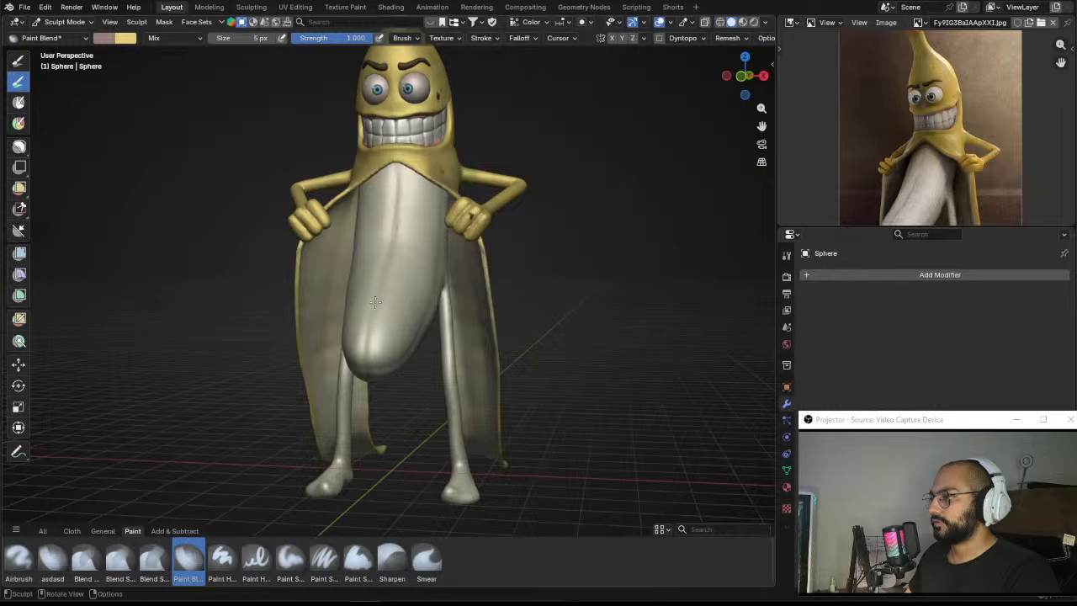
middle_drag(376, 301, 419, 237)
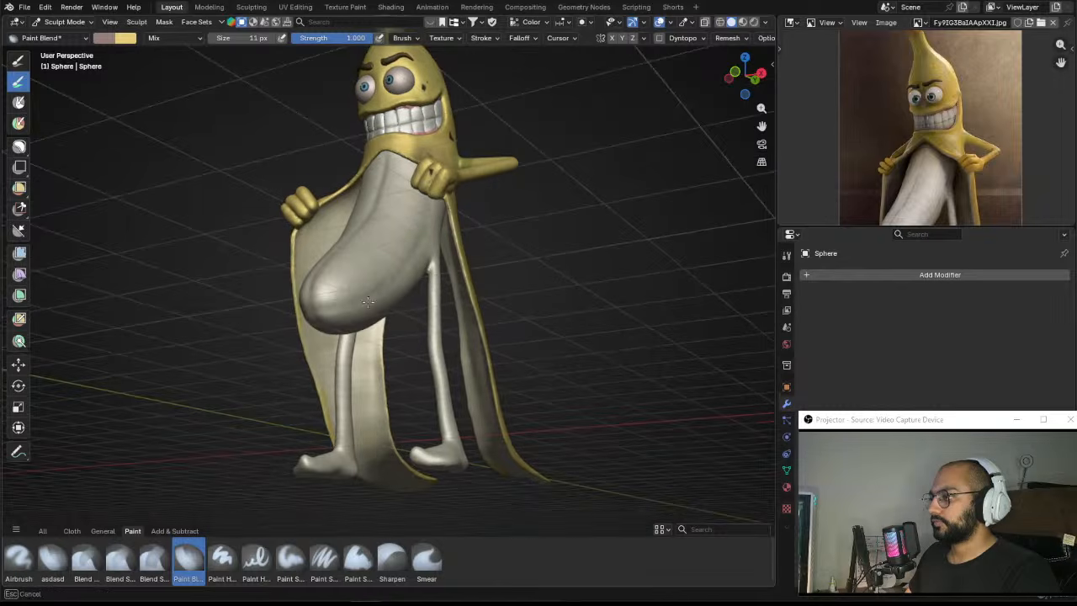
drag(367, 301, 338, 305)
middle_drag(377, 278, 387, 303)
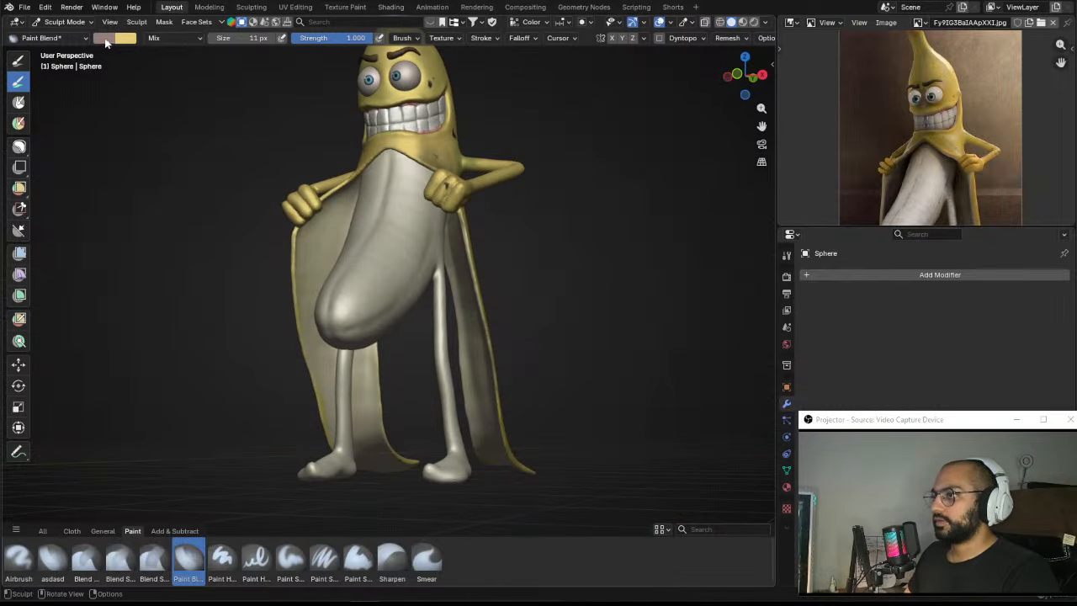
Step: Darken the primary brush colour to a value of 0.367 and make the secondary colour the flesh's cream
click(104, 38)
drag(201, 75, 201, 110)
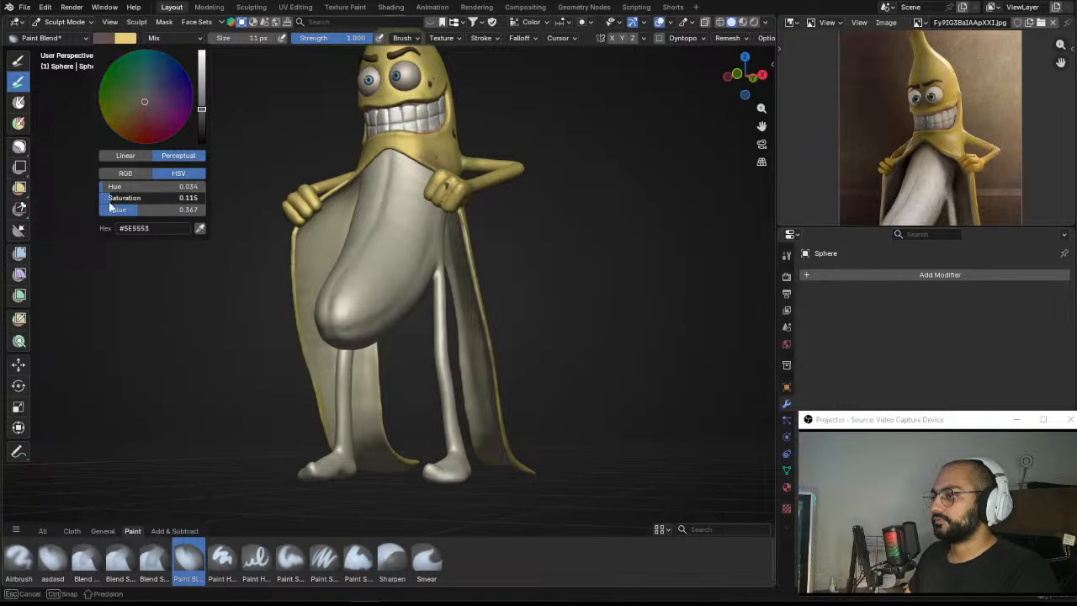
middle_drag(354, 227, 398, 200)
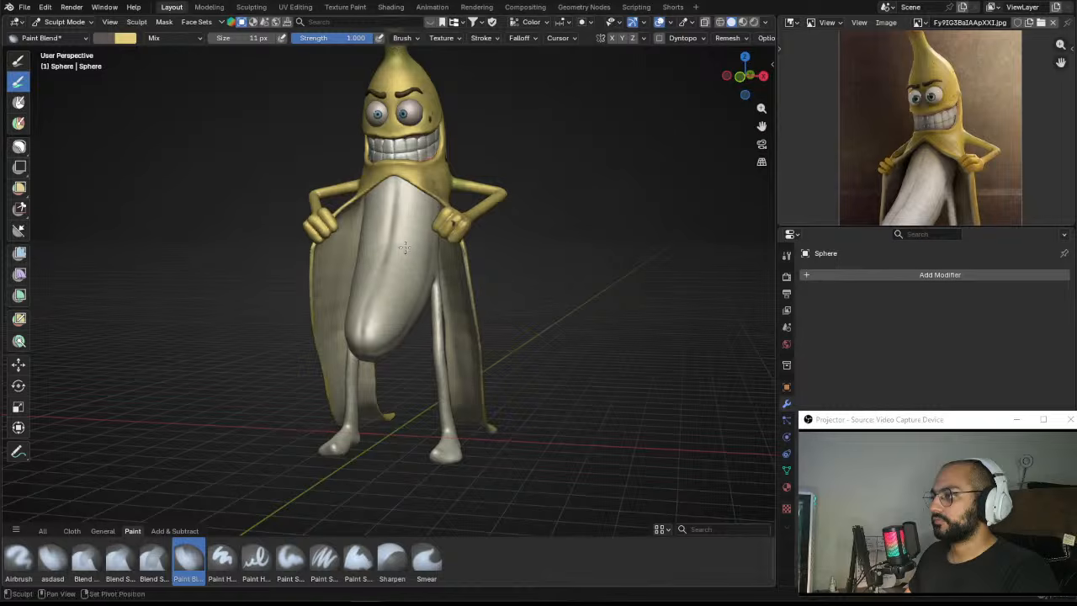
key(x)
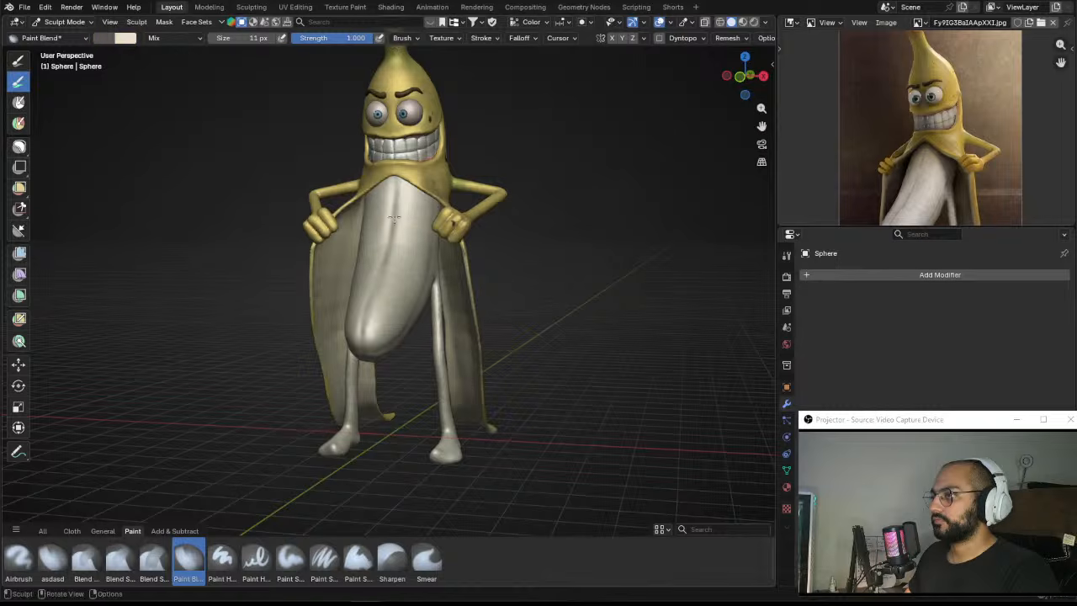
Step: Paint soft tonal streaks along the front and side of the white flesh with the Paint Blend brush at about 28 to 36 px
key(f)
middle_drag(402, 224, 341, 298)
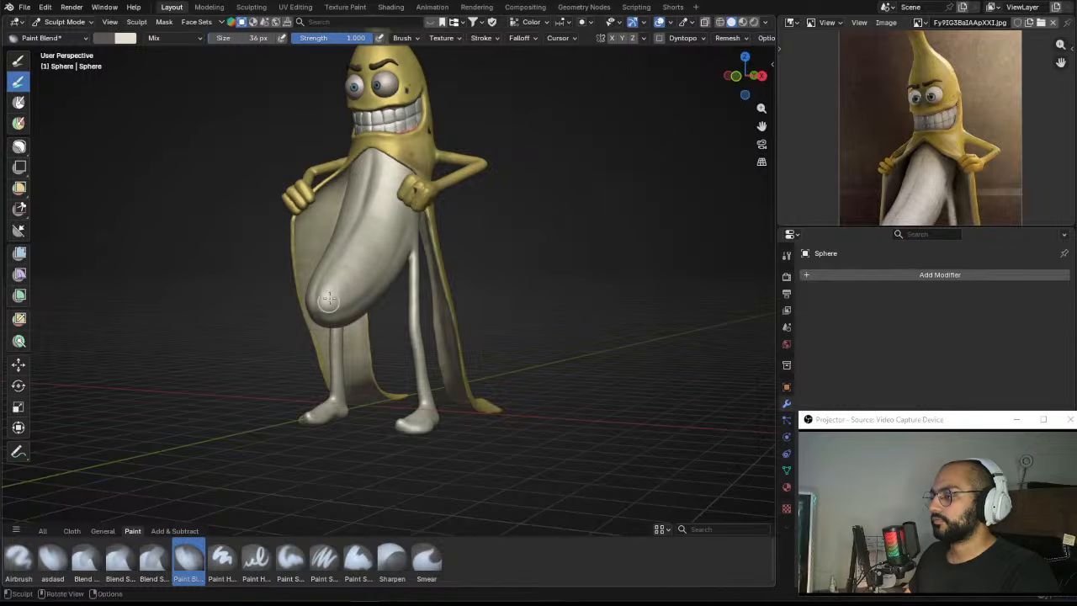
middle_drag(334, 287, 396, 207)
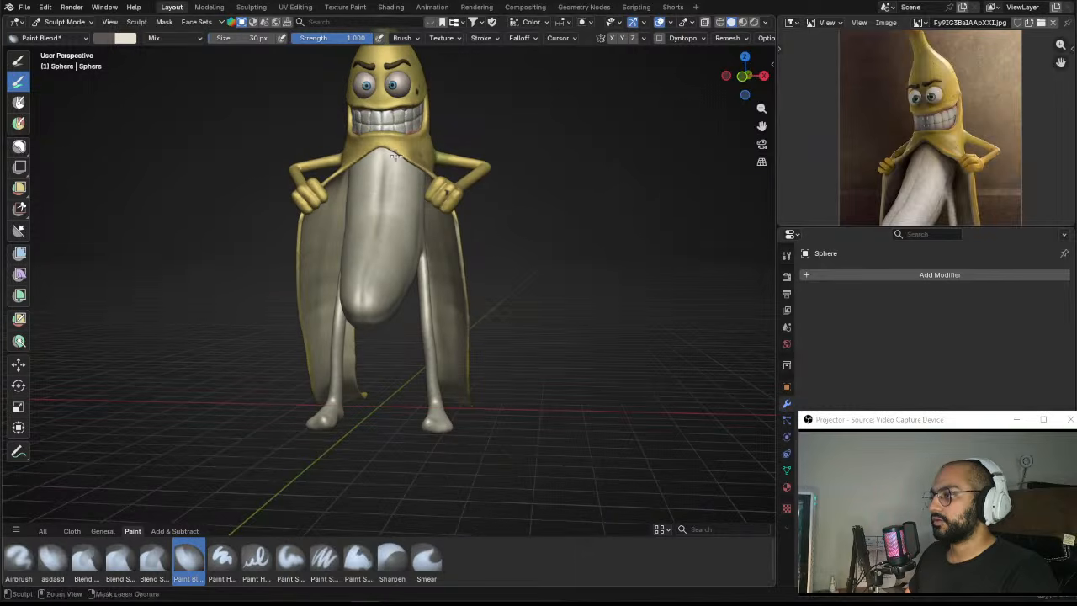
middle_drag(410, 272, 400, 207)
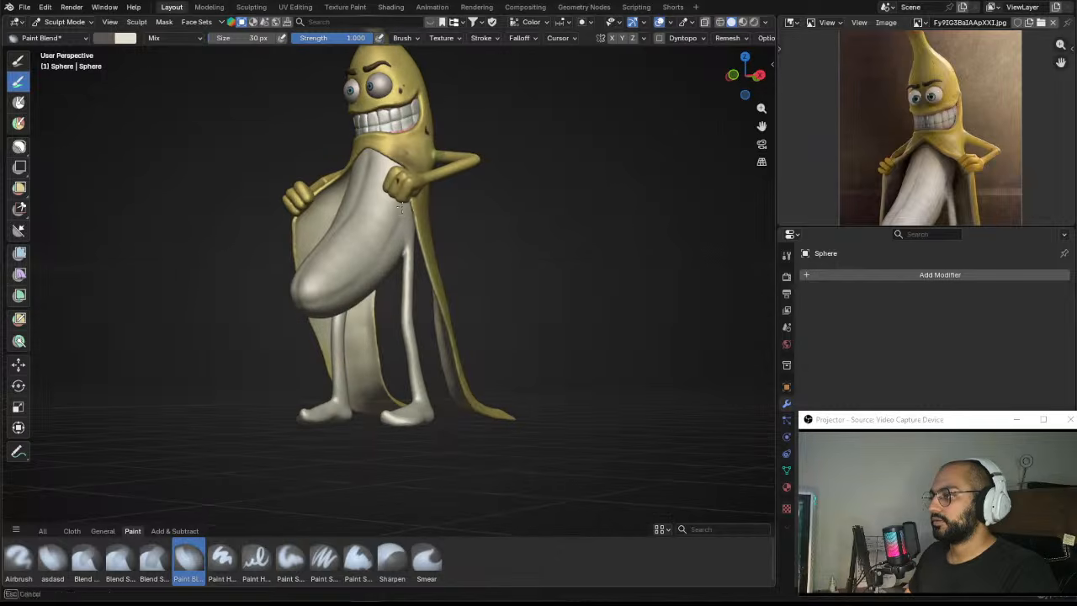
middle_drag(360, 276, 386, 249)
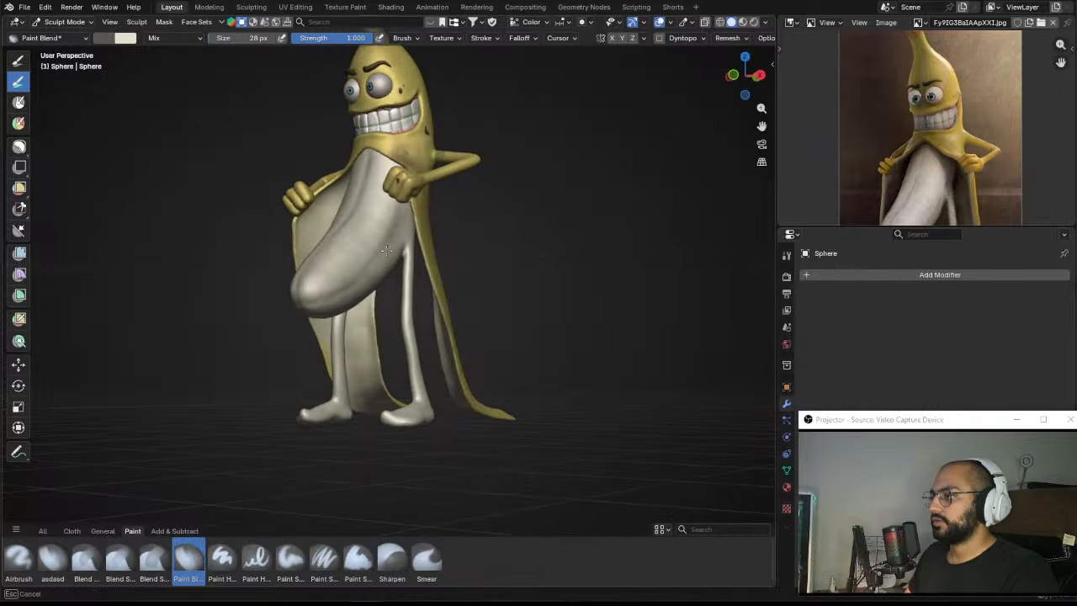
middle_drag(341, 287, 405, 212)
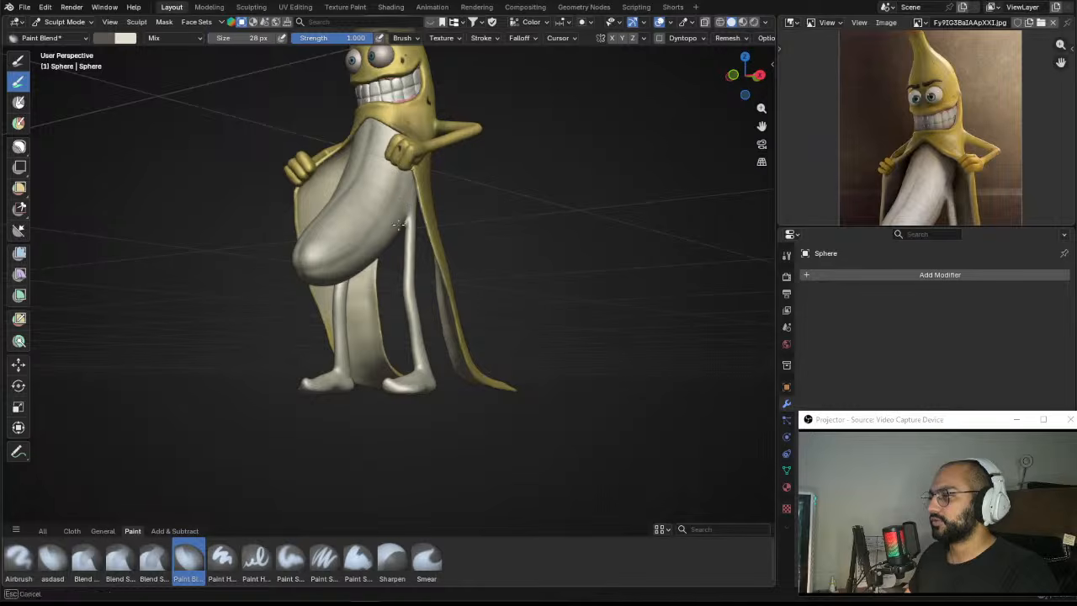
mouse_move(393, 258)
middle_down()
mouse_move(413, 256)
mouse_move(404, 263)
middle_up()
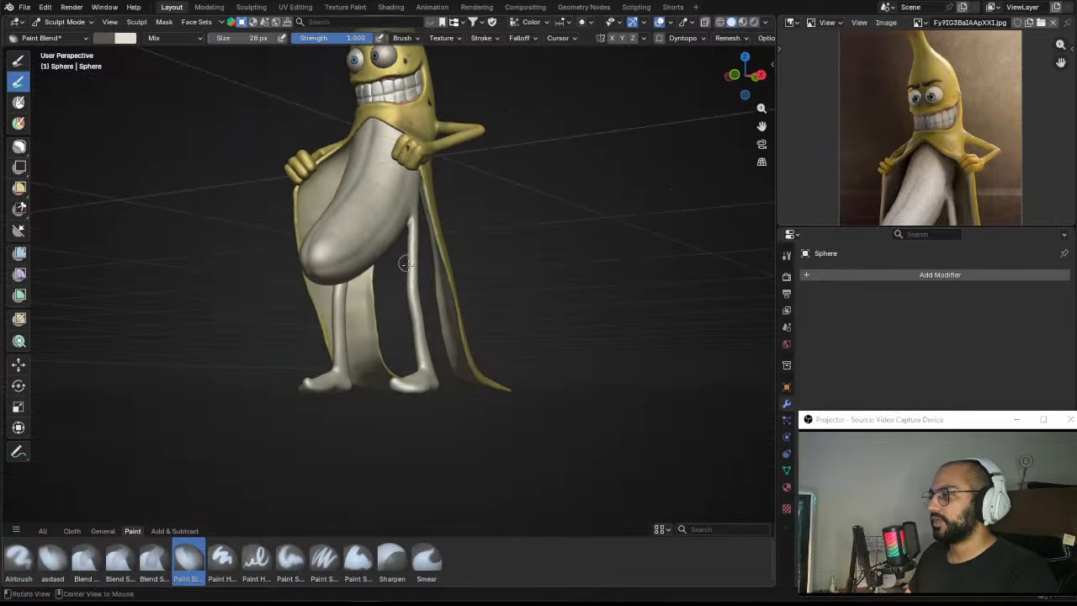
Step: Shade the front and opposite side of the white flesh with the Paint Blend brush enlarged to 46 px
middle_drag(416, 317, 418, 320)
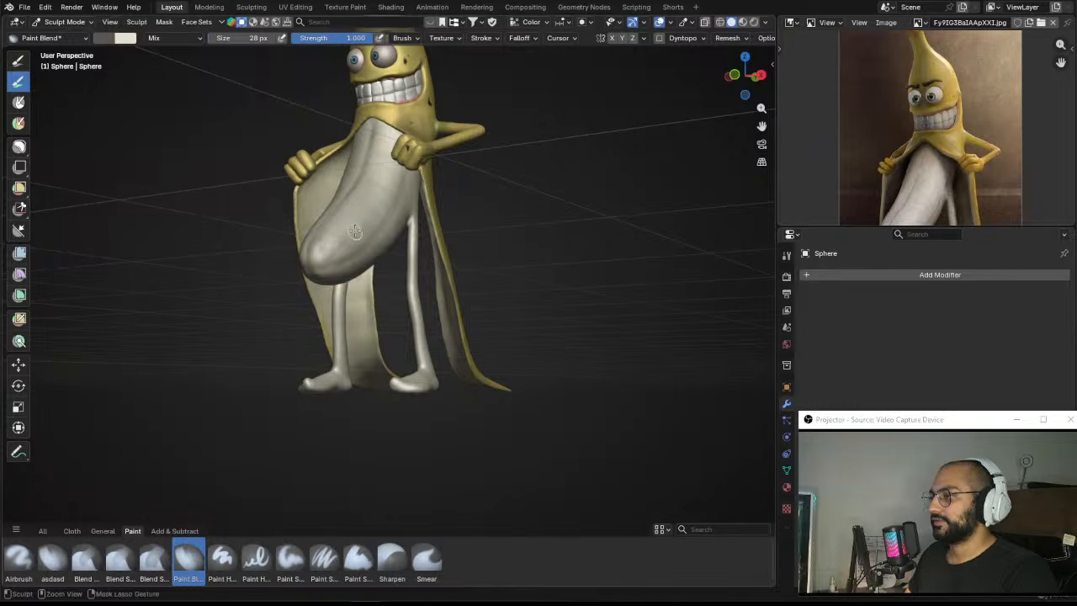
middle_drag(320, 247, 381, 206)
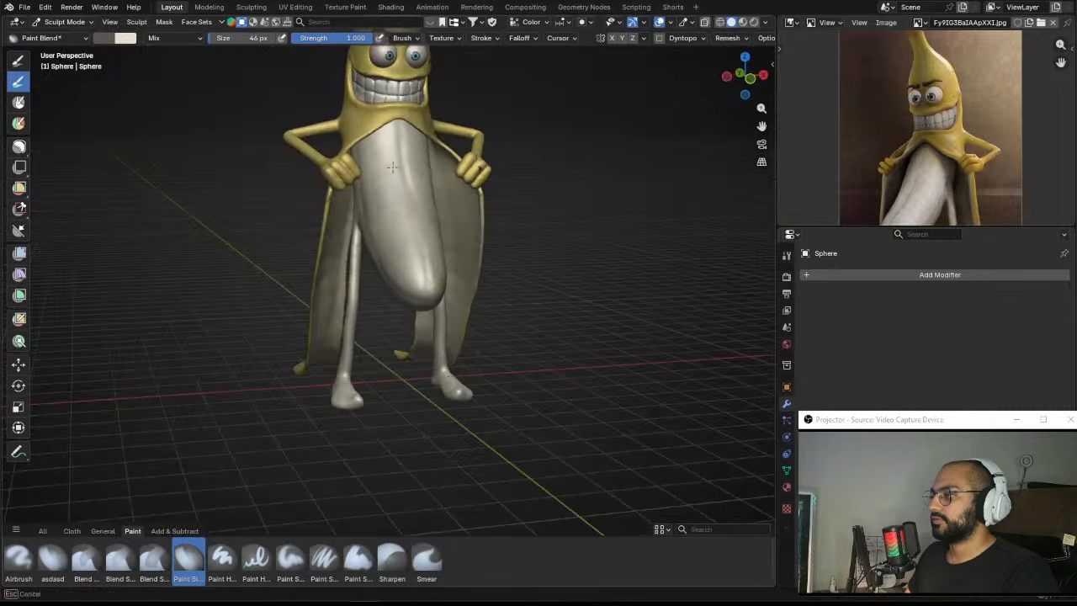
middle_drag(391, 166, 381, 208)
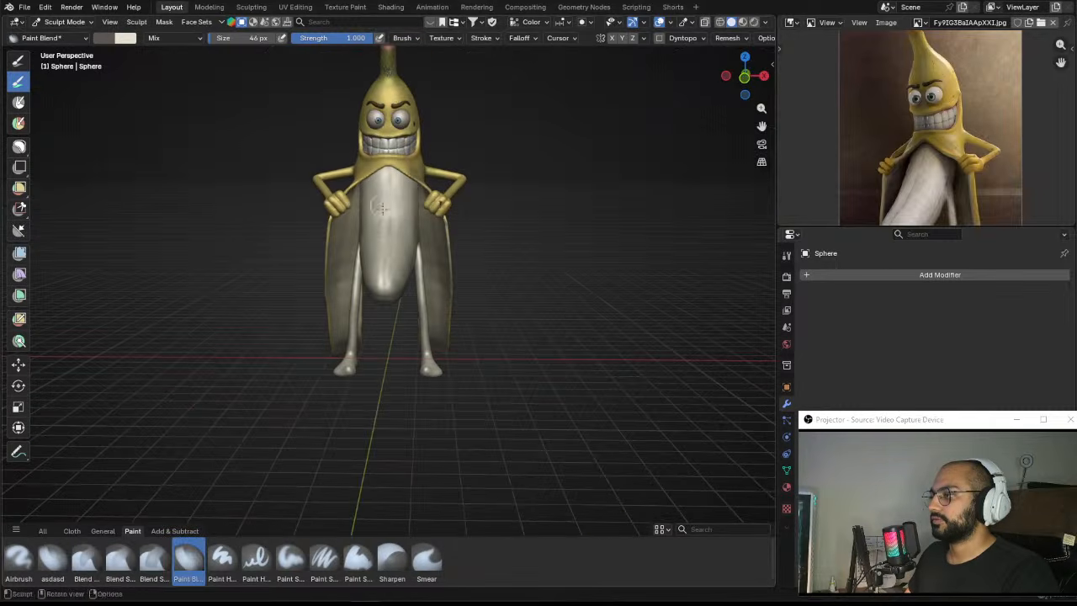
scroll(421, 247, up, 3)
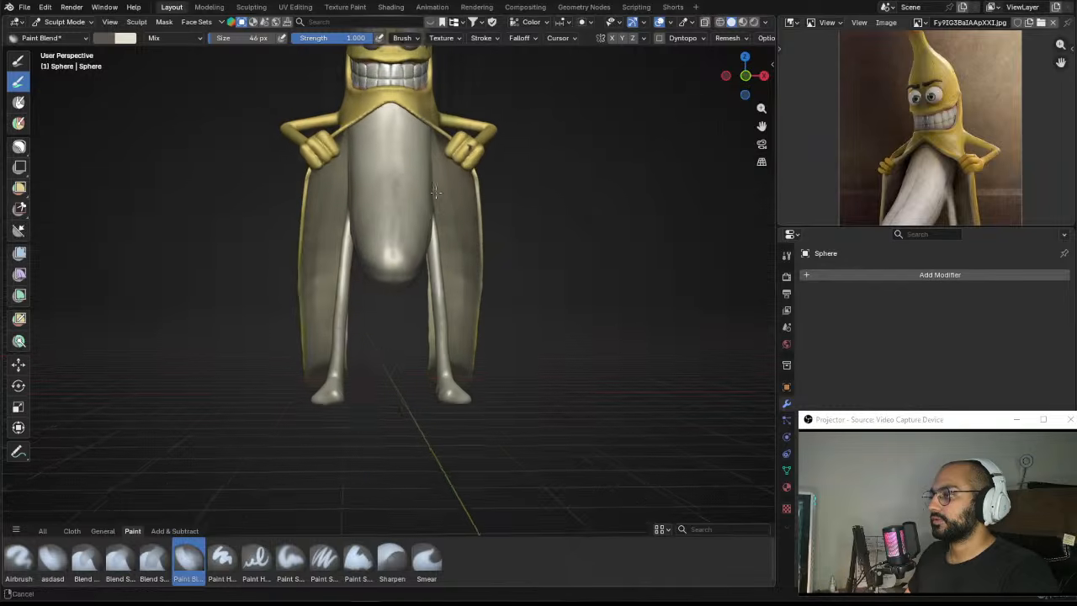
Step: Switch sculpting to the peel mesh and paint shading strokes on the inner side of its hanging flaps with the 46 px brush
key(alt+q)
middle_drag(459, 203, 455, 171)
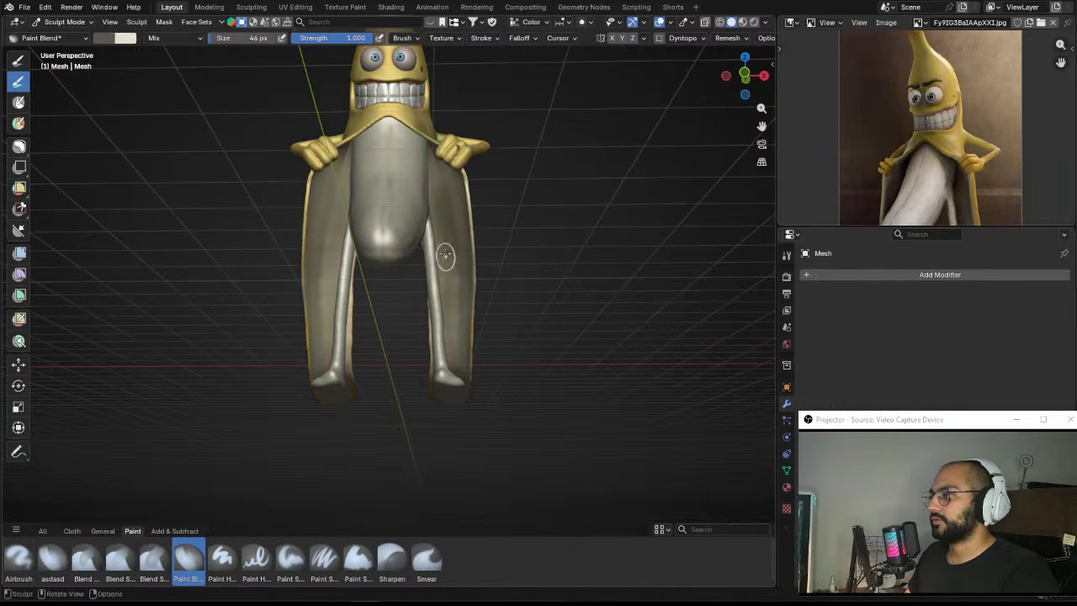
middle_drag(328, 255, 333, 360)
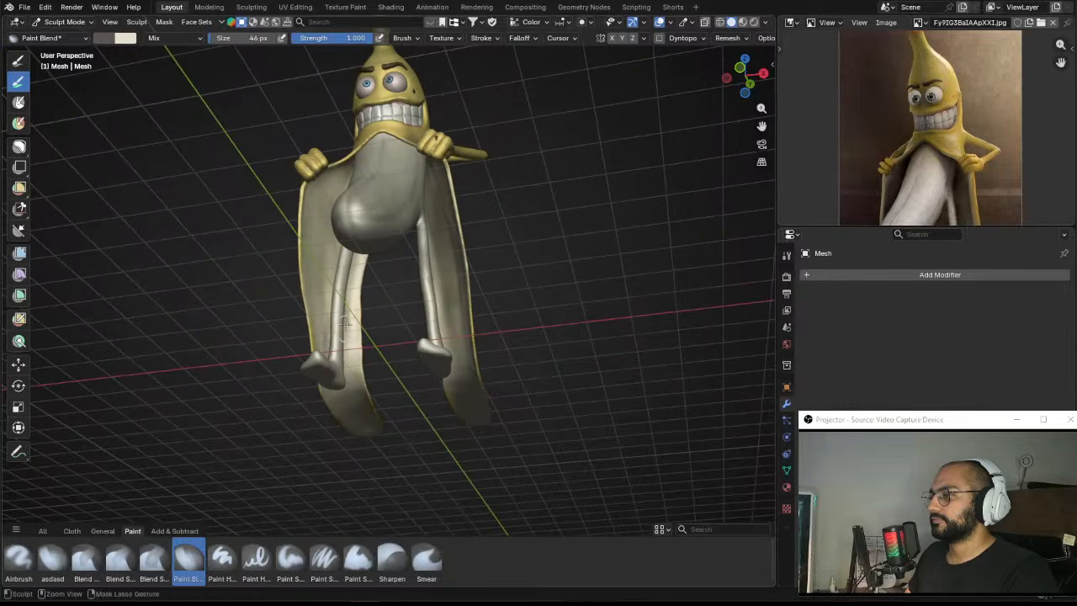
mouse_move(345, 322)
mouse_down()
mouse_move(330, 262)
mouse_move(326, 290)
mouse_up()
mouse_move(319, 273)
middle_down()
mouse_move(351, 253)
mouse_move(345, 192)
middle_up()
drag(338, 226, 339, 236)
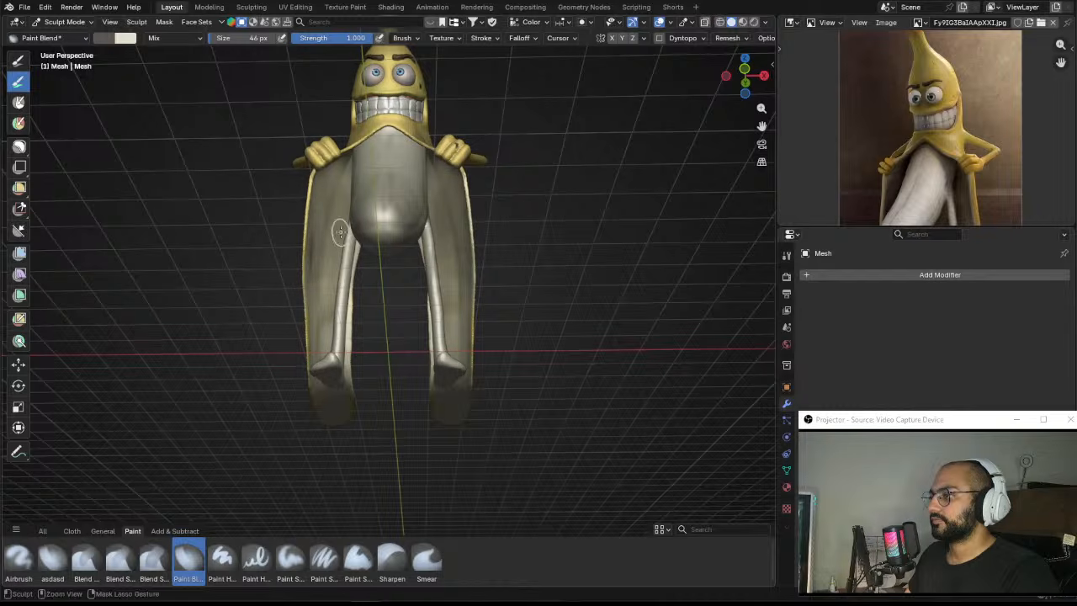
Step: Switch sculpting back to the white flesh and paint faint lengthwise streaks down its front with a 40 px brush
middle_drag(332, 283, 399, 268)
key(alt+q)
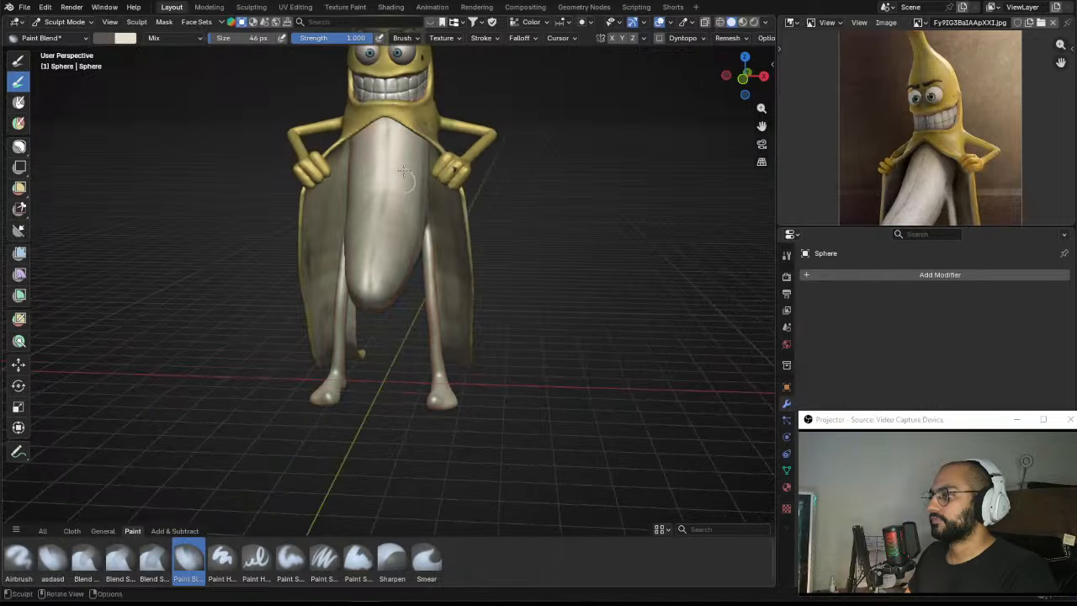
drag(408, 205, 407, 166)
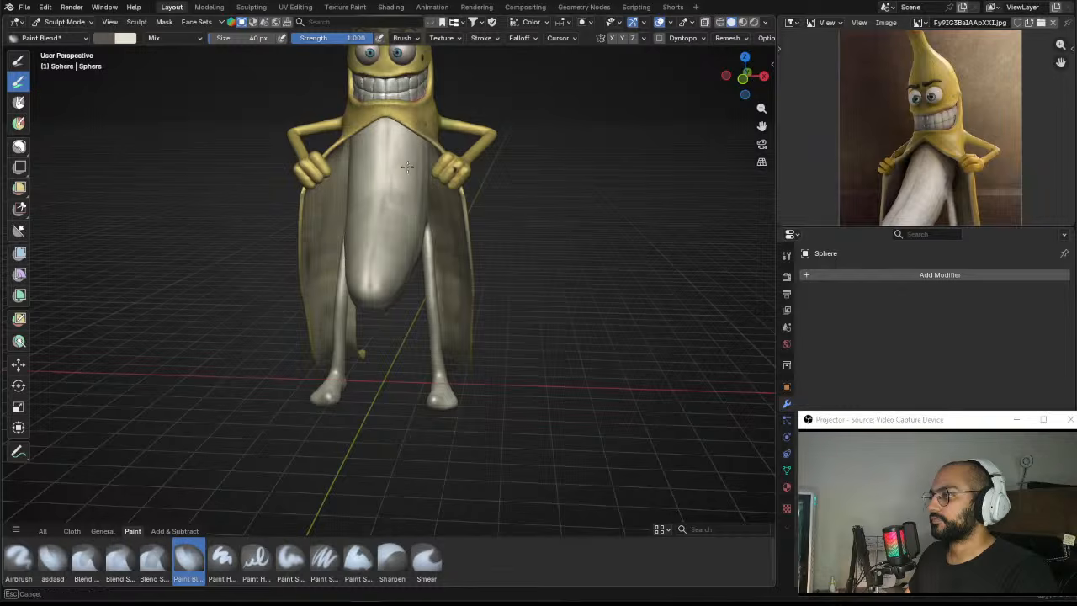
middle_drag(388, 239, 391, 194)
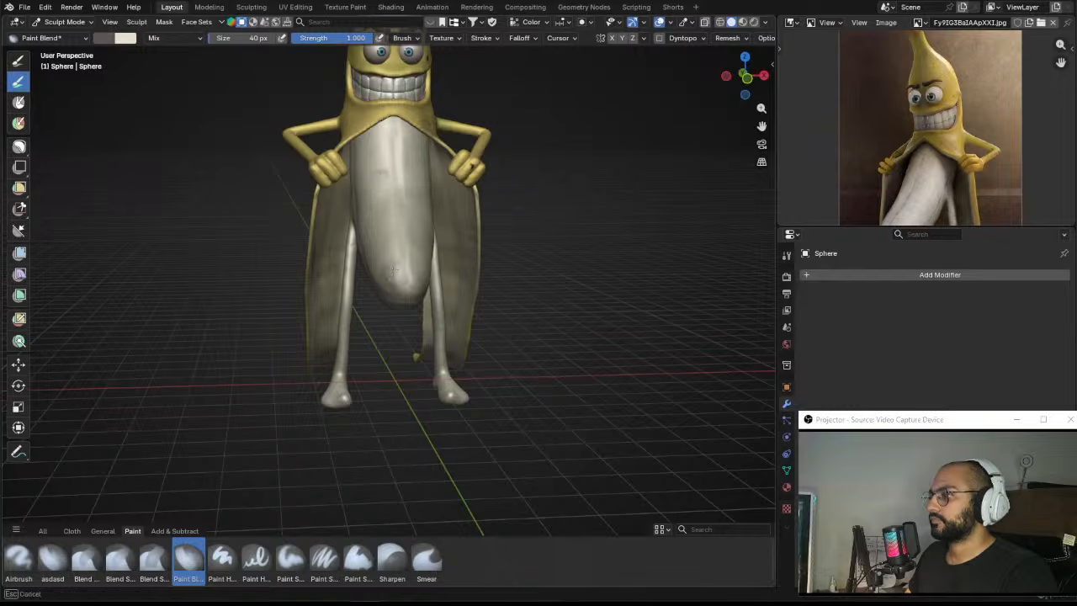
mouse_move(393, 270)
middle_down()
mouse_move(411, 256)
mouse_move(387, 294)
mouse_move(387, 255)
mouse_move(348, 244)
mouse_move(340, 252)
middle_up()
scroll(948, 131, down, 4)
Step: Reshape the lower end of the white flesh using the Grab brush at 224 px and 256 px
key(g)
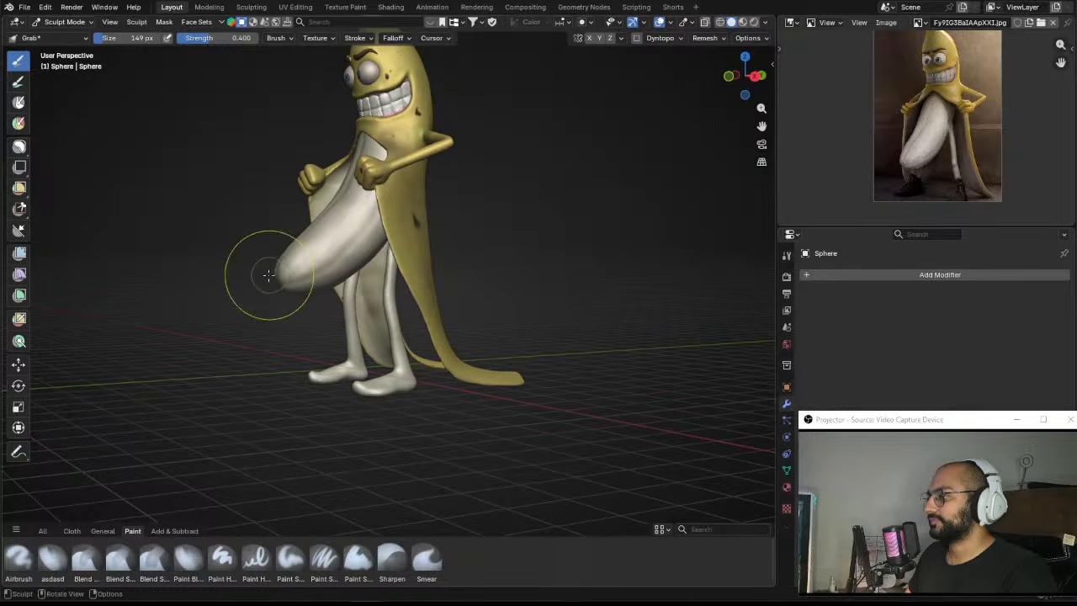
mouse_move(286, 282)
middle_down()
mouse_move(423, 296)
mouse_move(410, 314)
middle_up()
scroll(404, 290, up, 1)
key(f)
click(404, 294)
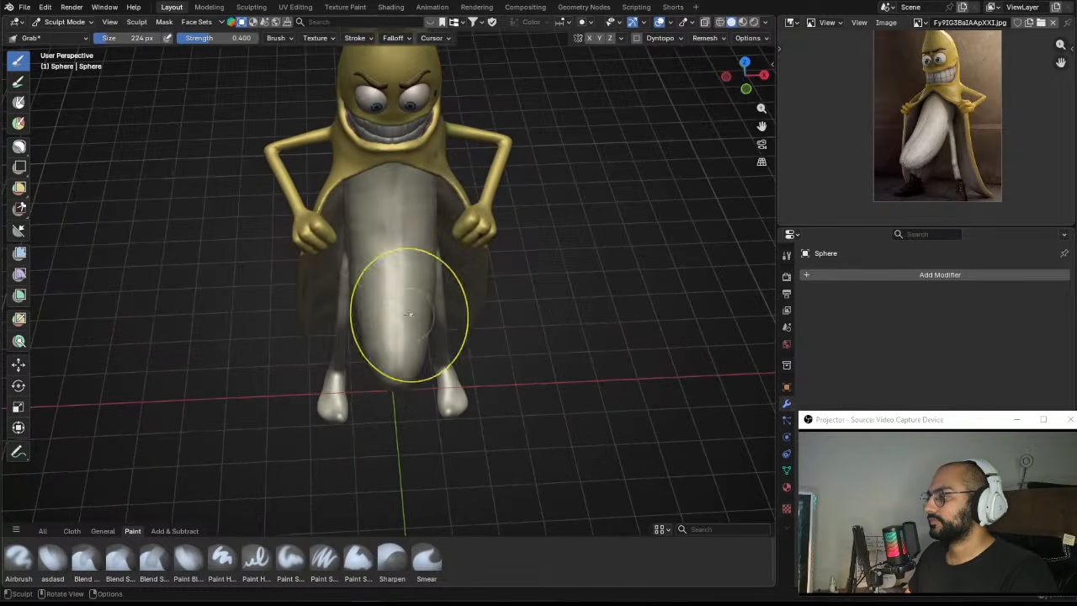
key(f)
click(383, 356)
drag(360, 364, 370, 366)
mouse_move(425, 364)
mouse_down()
mouse_move(384, 373)
mouse_move(377, 336)
mouse_move(392, 317)
mouse_up()
middle_drag(392, 317, 403, 232)
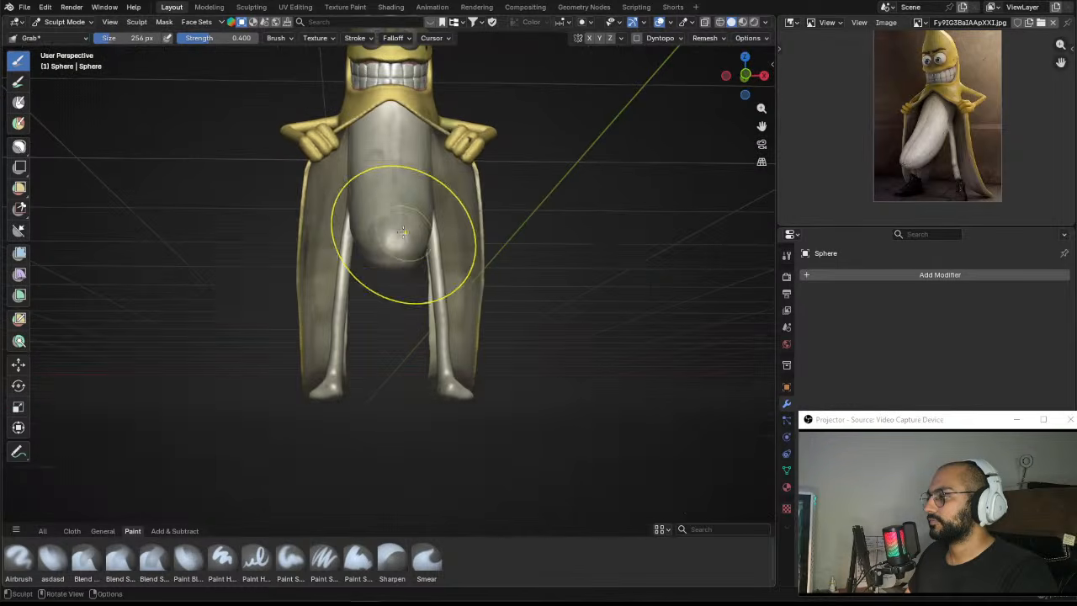
Step: Carve shallow crosswise creases into the upper part of the white flesh with the Draw Sharp brush at 32 px
click(42, 530)
click(256, 557)
middle_drag(362, 362, 402, 326)
scroll(402, 326, up, 5)
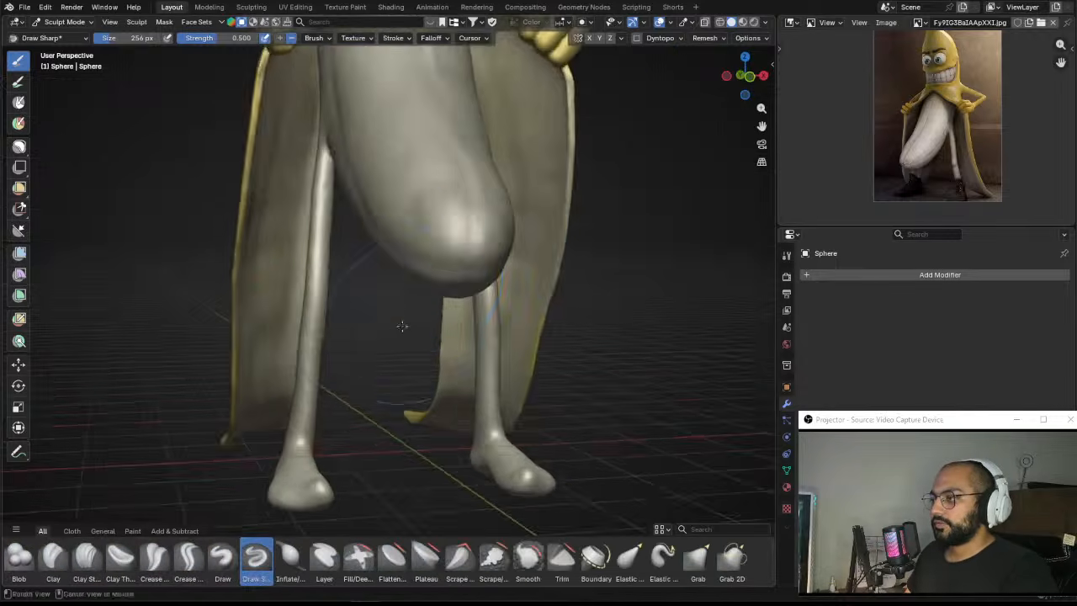
alt+drag(403, 327, 421, 332)
scroll(455, 302, down, 2)
scroll(413, 183, up, 2)
scroll(411, 182, down, 1)
key(f)
click(404, 178)
mouse_move(402, 177)
alt+mouse_down()
mouse_move(472, 167)
mouse_move(411, 92)
alt+mouse_up()
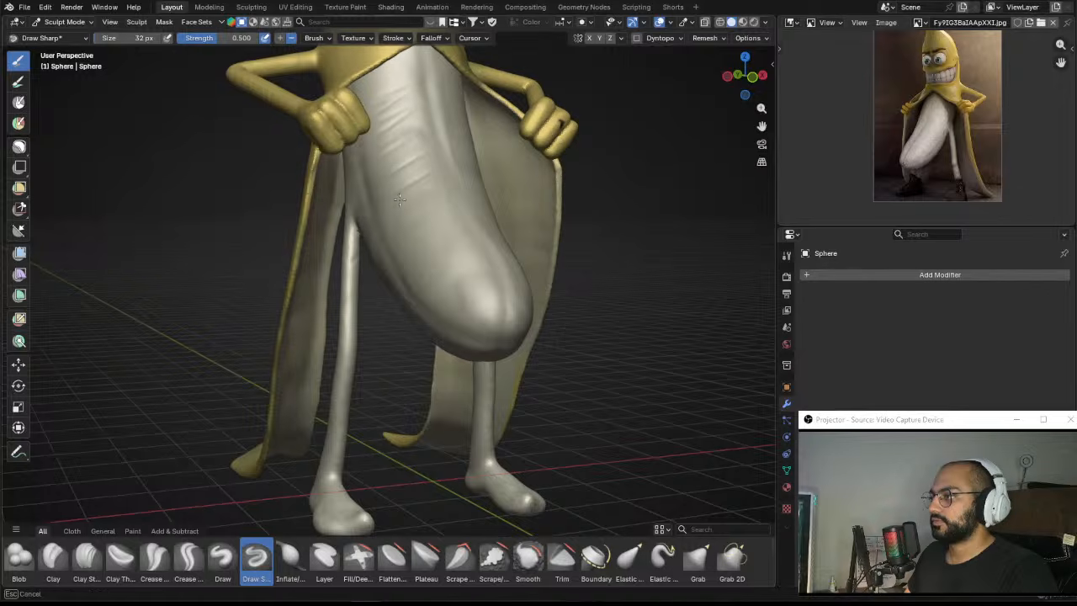
Step: Nudge the flesh with a 100 px Grab brush and add fine ridges along it with Clay Strips at 62 px
key(g)
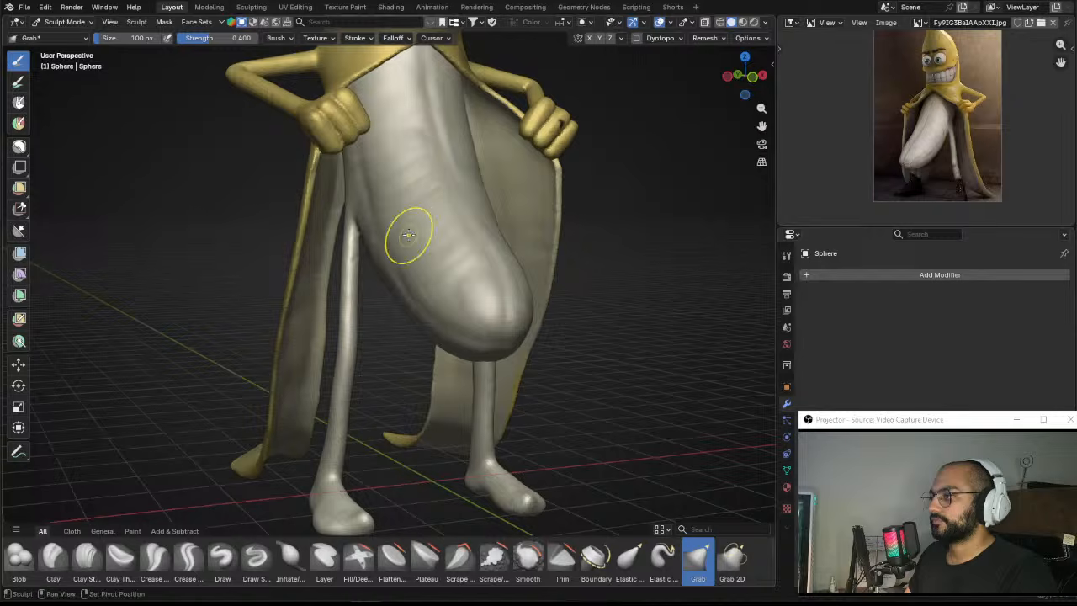
mouse_move(456, 281)
alt+mouse_down()
mouse_move(403, 247)
mouse_move(394, 327)
mouse_move(382, 312)
alt+mouse_up()
click(87, 556)
alt+drag(168, 479, 290, 523)
mouse_move(497, 261)
ctrl+alt+mouse_down()
mouse_move(507, 317)
mouse_move(515, 282)
mouse_move(504, 290)
ctrl+alt+mouse_up()
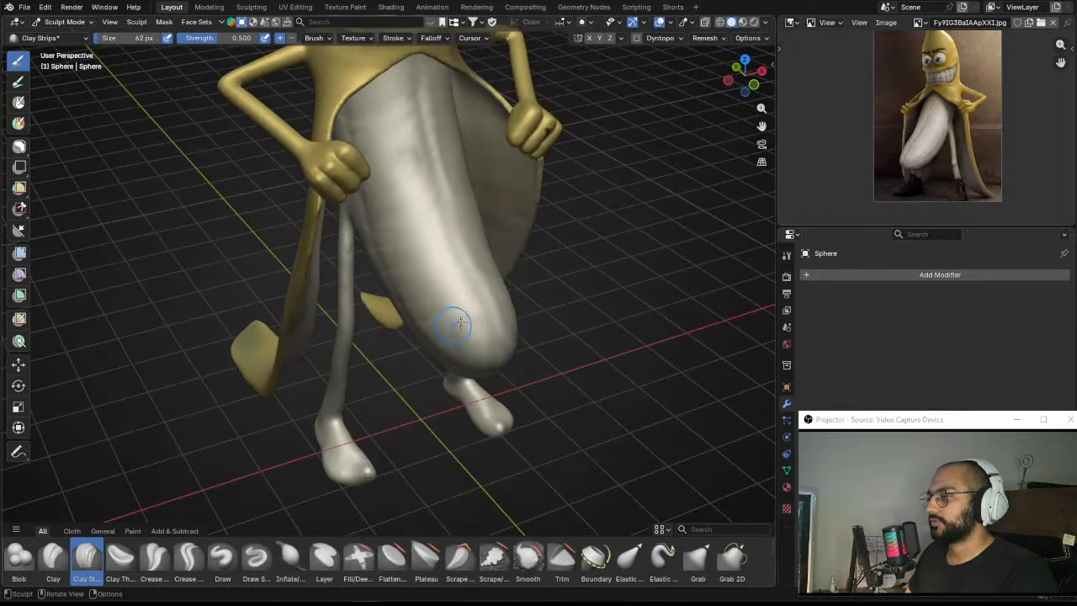
key(f)
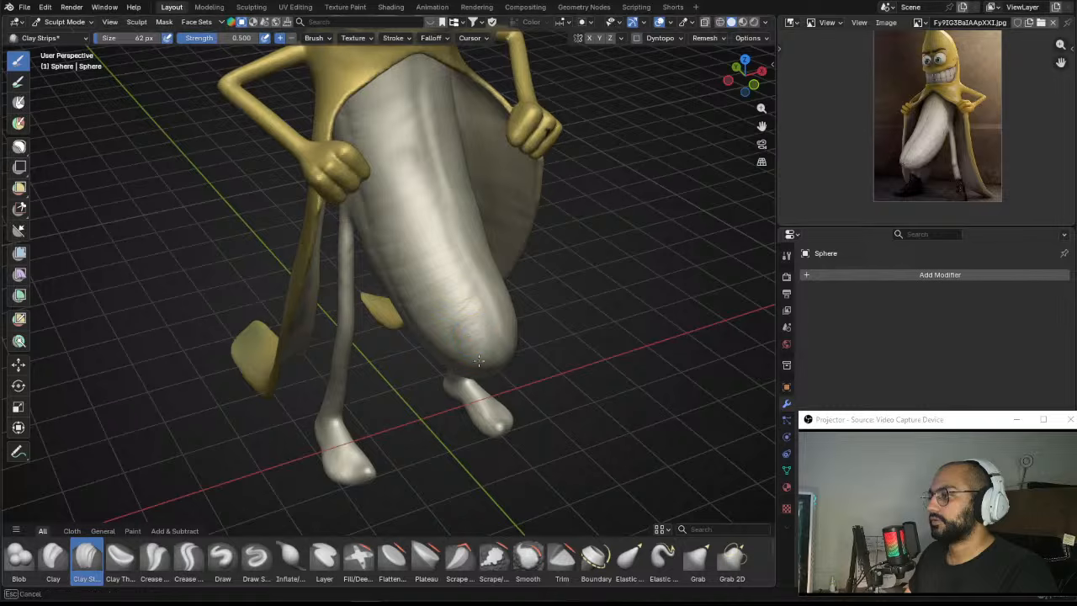
drag(404, 95, 394, 99)
Step: Enlarge Clay Strips to 94 px, smooth the ridges on the flesh and texture its other side down to the rounded tip
key(f)
click(399, 139)
shift+drag(404, 192, 452, 336)
shift+drag(454, 338, 479, 350)
middle_drag(479, 351, 362, 316)
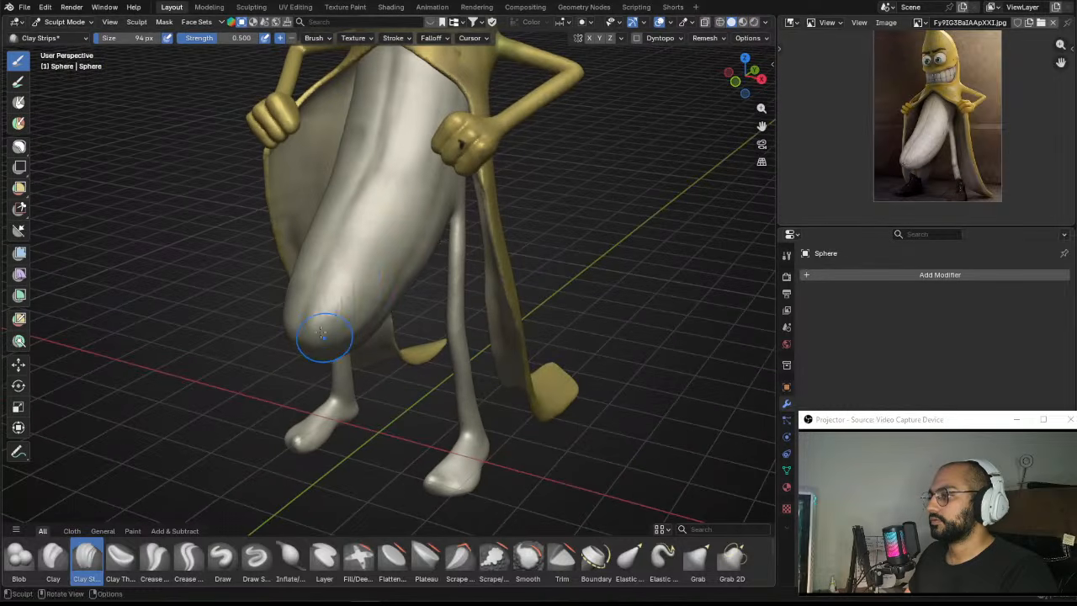
drag(344, 277, 371, 243)
drag(374, 237, 393, 252)
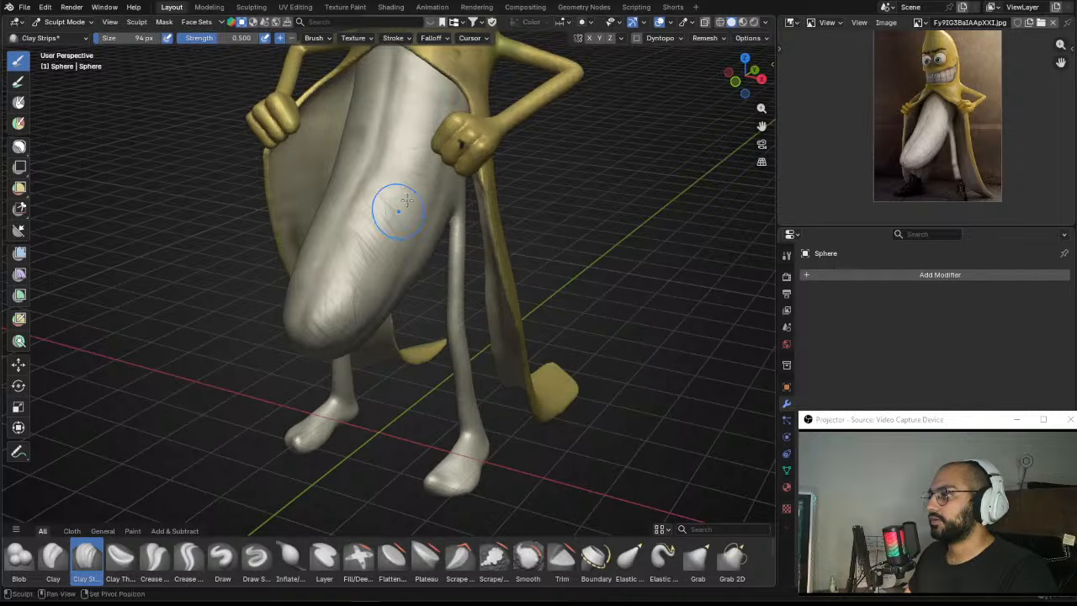
middle_drag(353, 329, 435, 199)
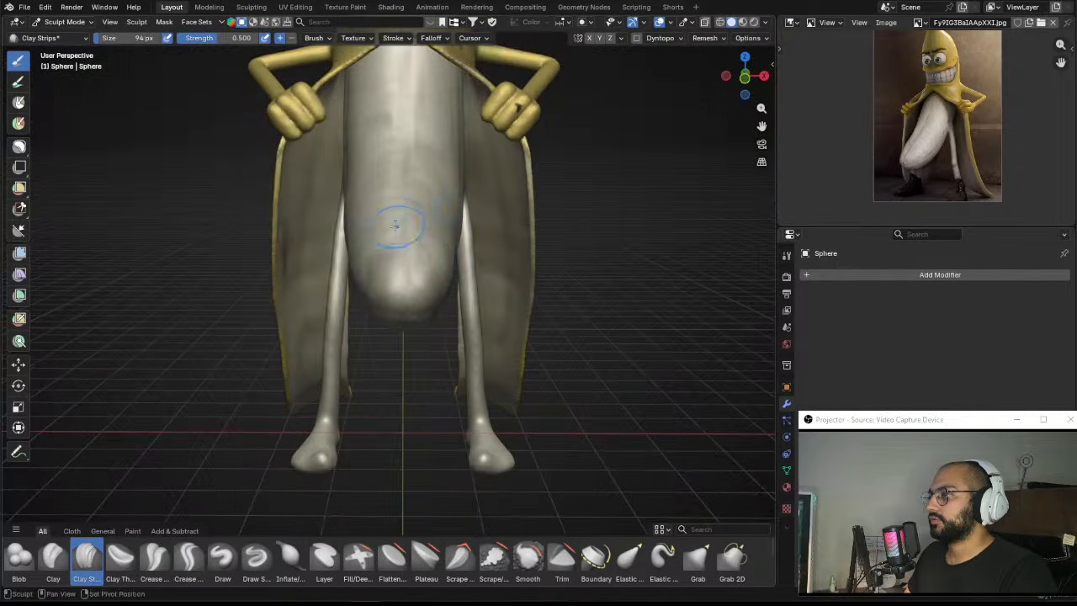
Step: Carve thin lengthwise lines down the white flesh with the Draw Sharp brush at 11 px
scroll(414, 297, down, 3)
middle_drag(414, 296, 395, 201)
middle_drag(392, 288, 405, 183)
mouse_move(406, 233)
middle_down()
mouse_move(384, 209)
mouse_move(381, 242)
mouse_move(471, 269)
middle_up()
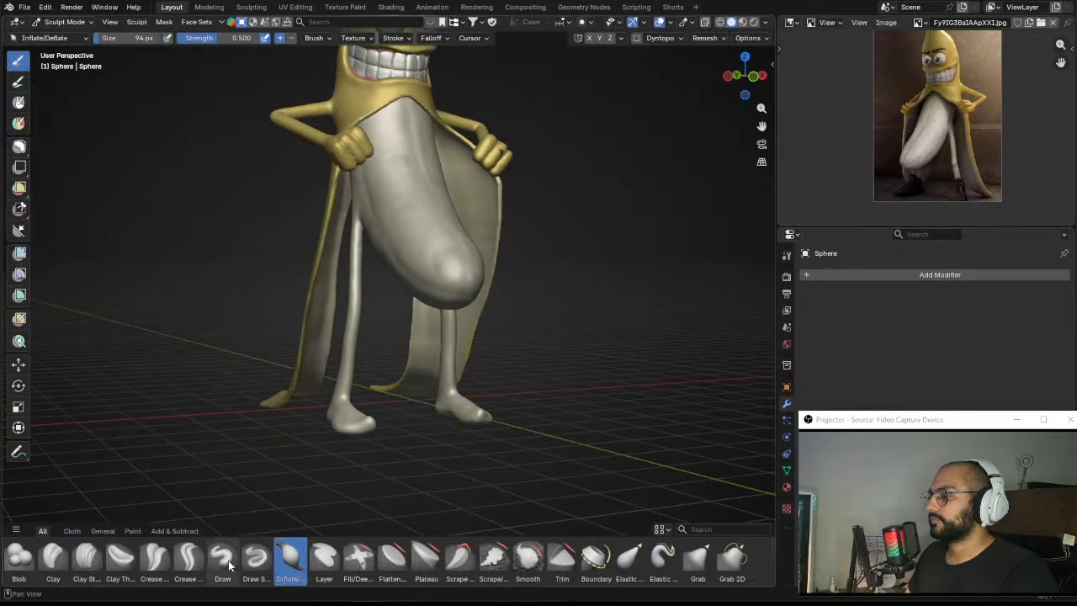
click(256, 557)
mouse_move(395, 277)
middle_down()
mouse_move(453, 204)
mouse_move(453, 254)
middle_up()
key(f)
click(421, 201)
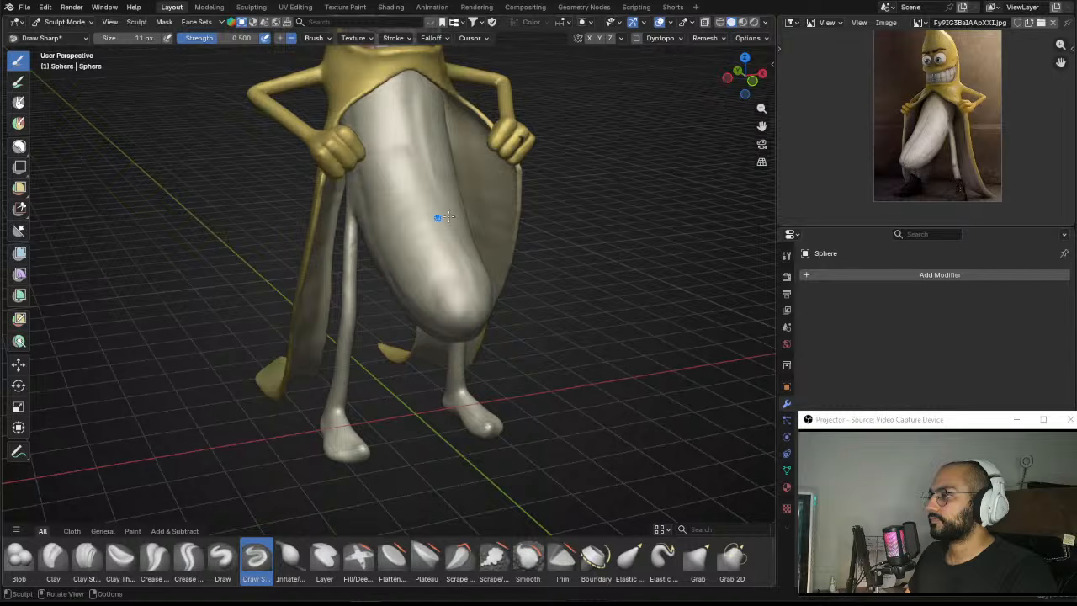
middle_drag(443, 217, 390, 223)
middle_drag(375, 173, 393, 81)
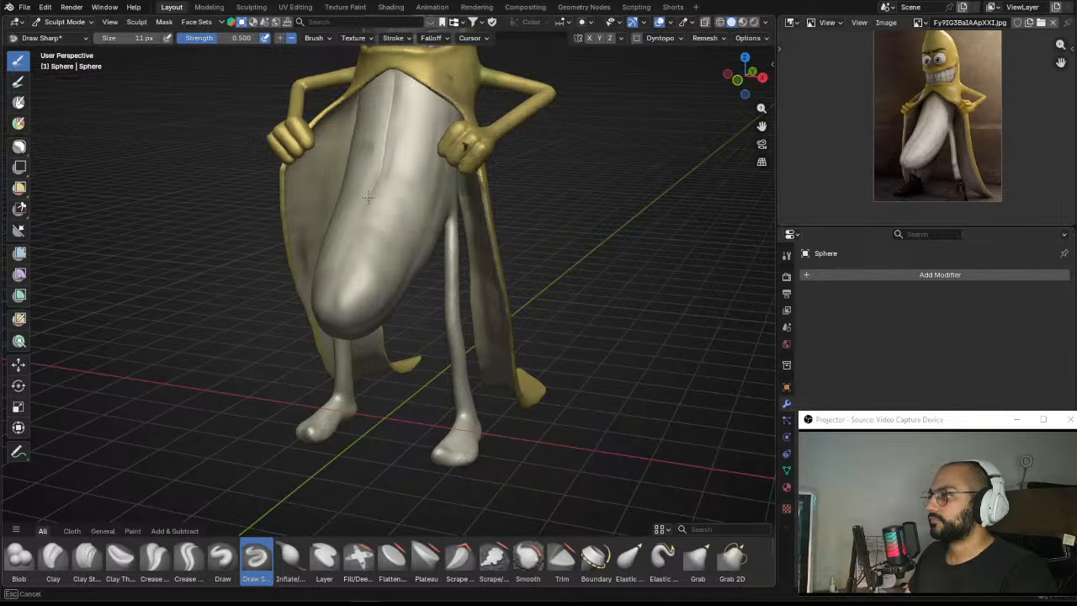
drag(343, 263, 331, 319)
Step: Carve a groove into the front of the foot with Draw Sharp to separate the big toe, and smooth around it
scroll(336, 303, down, 3)
mouse_move(347, 274)
middle_down()
mouse_move(388, 245)
mouse_move(378, 222)
mouse_move(370, 243)
mouse_move(399, 190)
mouse_move(381, 330)
mouse_move(418, 335)
mouse_move(392, 358)
mouse_move(500, 351)
mouse_move(437, 286)
mouse_move(342, 317)
mouse_move(389, 289)
mouse_move(396, 312)
mouse_move(365, 387)
middle_up()
key(g)
click(255, 558)
alt+drag(407, 362, 313, 333)
shift+drag(365, 291, 363, 343)
mouse_move(363, 343)
alt+mouse_down()
mouse_move(427, 318)
mouse_move(449, 346)
alt+mouse_up()
Step: Try to hollow the top of the foot beside the big toe with the Draw brush at about 130 px
click(222, 564)
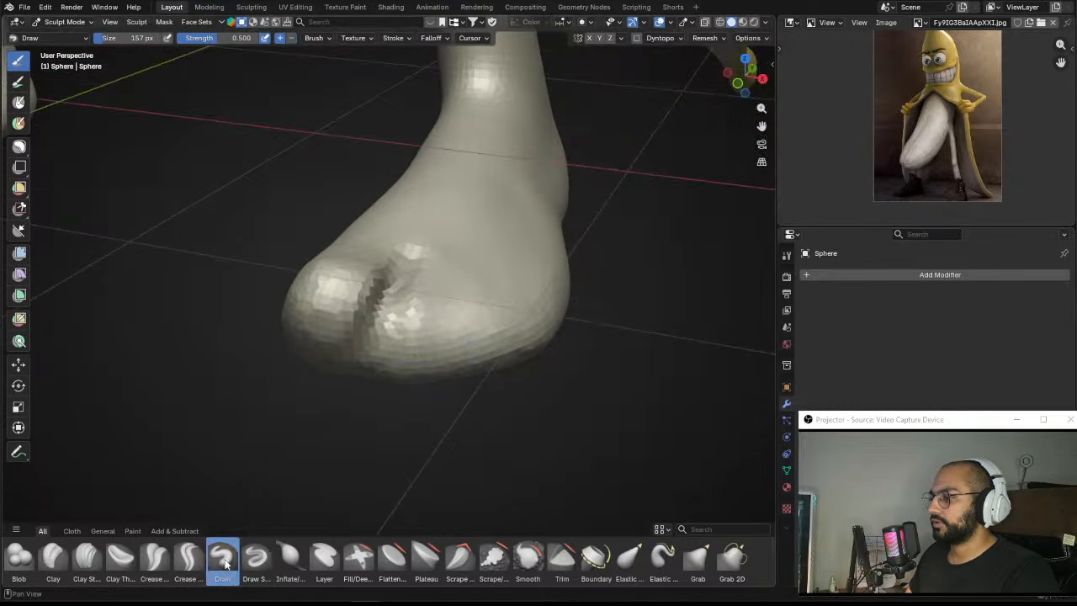
mouse_move(379, 353)
middle_down()
mouse_move(412, 336)
mouse_move(380, 304)
middle_up()
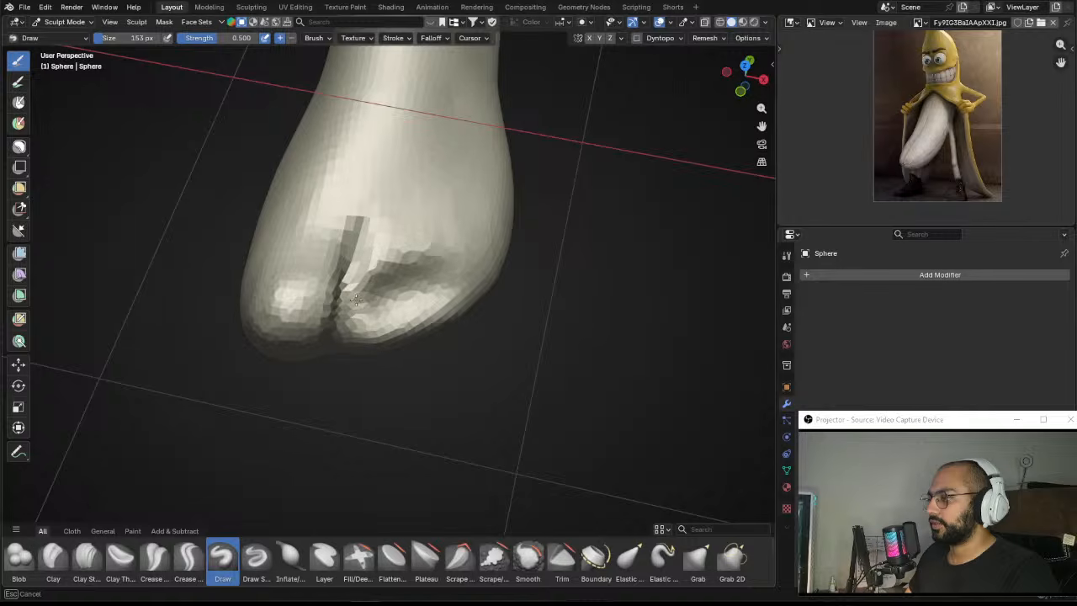
middle_drag(415, 273, 414, 311)
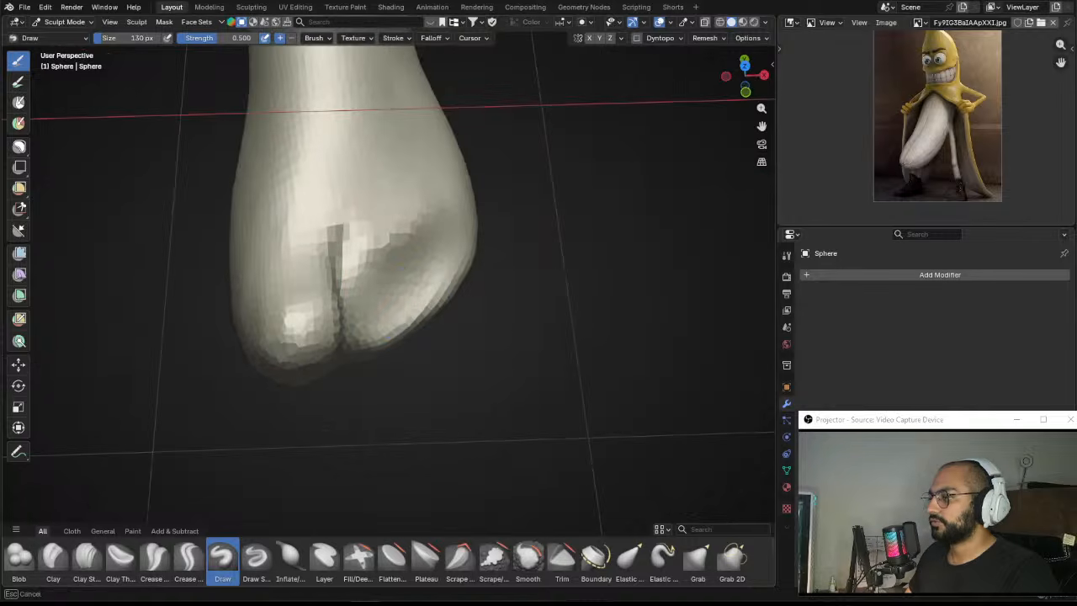
drag(425, 242, 454, 226)
mouse_move(514, 238)
alt+mouse_down()
mouse_move(493, 236)
mouse_move(379, 300)
alt+mouse_up()
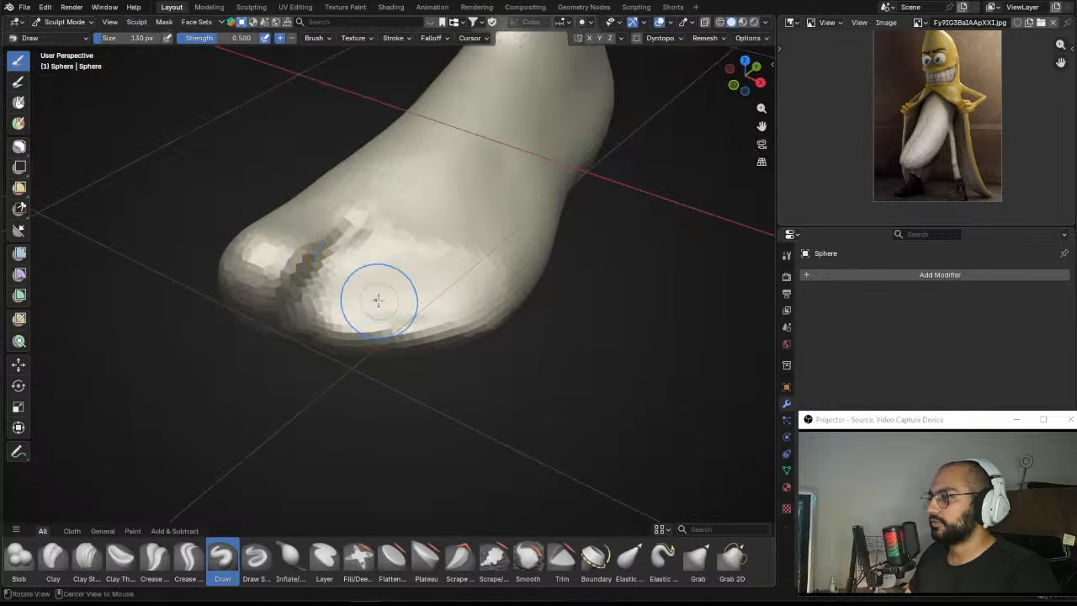
mouse_move(315, 283)
alt+mouse_down()
mouse_move(334, 273)
mouse_move(334, 249)
alt+mouse_up()
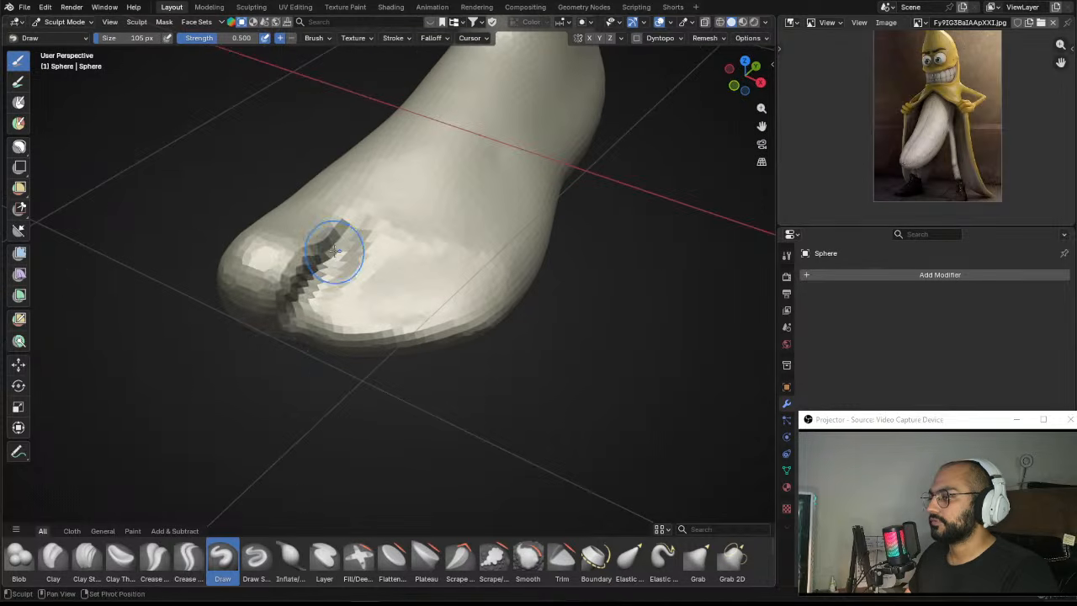
mouse_move(279, 356)
alt+mouse_down()
mouse_move(277, 288)
mouse_move(331, 277)
mouse_move(312, 283)
alt+mouse_up()
key(g)
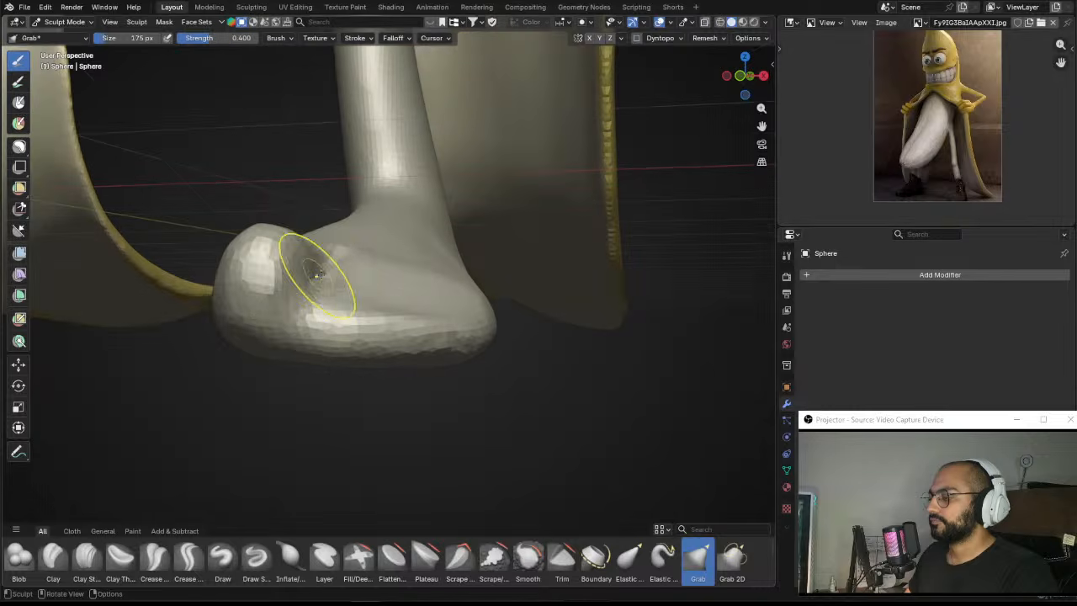
mouse_move(278, 314)
alt+mouse_down()
mouse_move(243, 312)
mouse_move(307, 270)
mouse_move(343, 437)
mouse_move(373, 409)
alt+mouse_up()
Step: Try to carve two more toe grooves into the front of the foot with the Draw Sharp brush at 100 px and 85 px
click(258, 565)
scroll(379, 395, up, 1)
key(f)
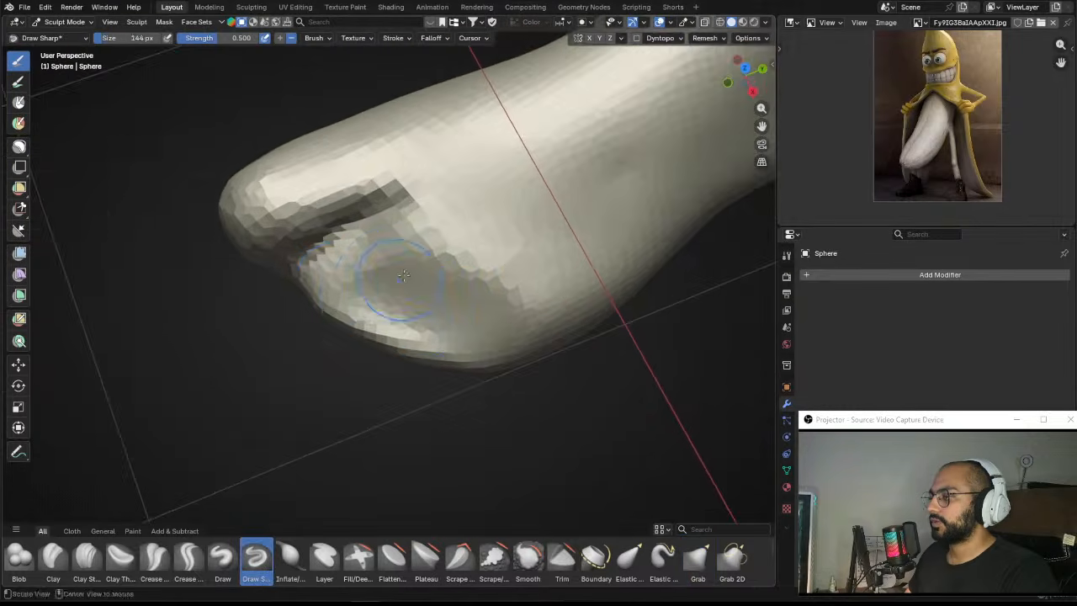
click(428, 278)
scroll(437, 265, down, 1)
mouse_move(446, 257)
mouse_down()
mouse_move(355, 312)
mouse_move(377, 290)
mouse_up()
key(f)
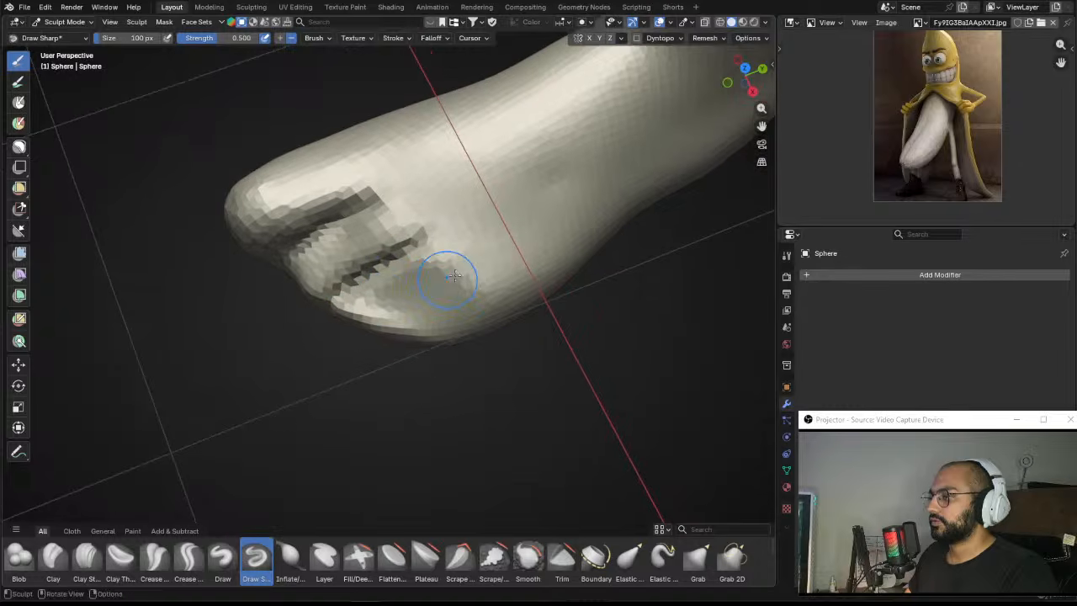
click(472, 281)
drag(480, 254, 373, 331)
mouse_move(454, 273)
mouse_down()
mouse_move(373, 333)
mouse_move(409, 309)
mouse_up()
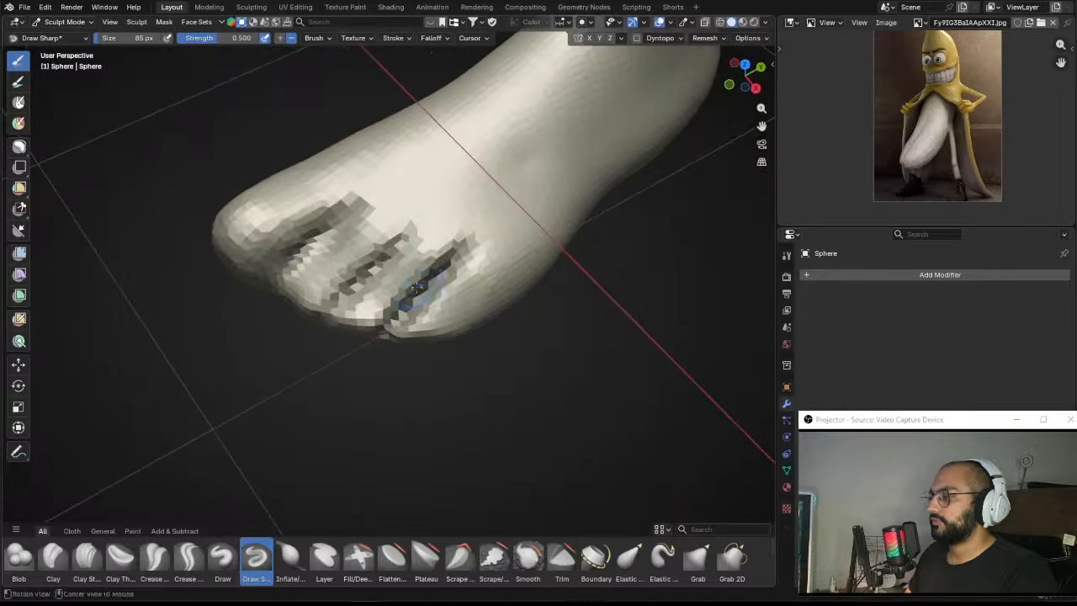
Step: Deepen the grooves between the smaller toes down to the front edge of the foot with Draw Sharp
drag(408, 227, 315, 320)
mouse_move(381, 263)
mouse_down()
mouse_move(327, 333)
mouse_move(373, 312)
mouse_move(361, 290)
mouse_up()
drag(347, 299, 326, 345)
alt+drag(323, 278, 308, 318)
key(f)
click(307, 295)
drag(310, 242, 280, 330)
Step: Extend the toe grooves around the tips and under the foot with Draw Sharp at about 95 px
alt+drag(337, 337, 306, 308)
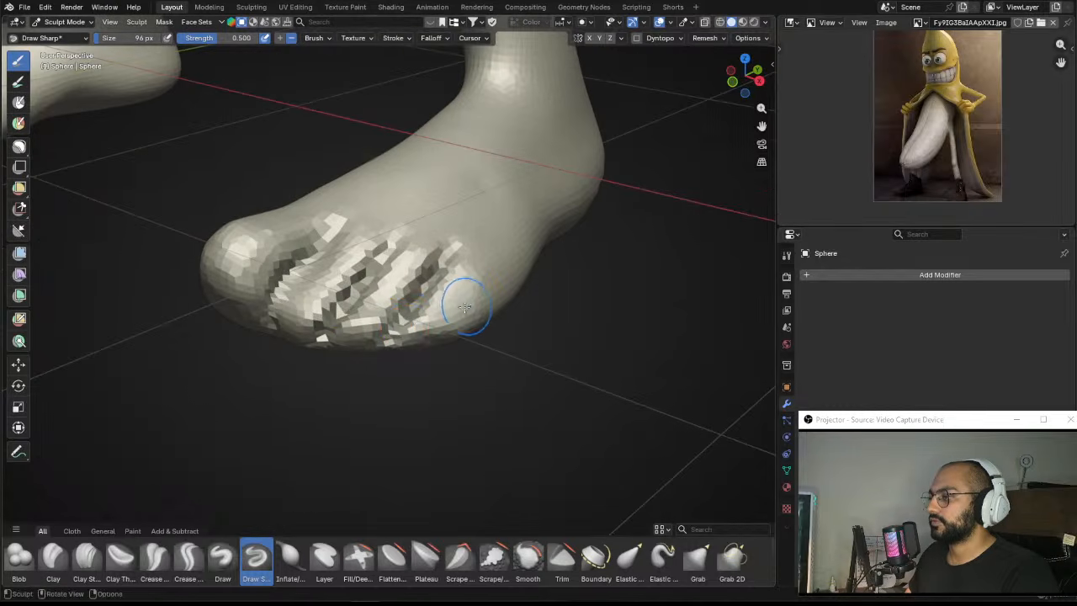
alt+drag(412, 360, 400, 315)
mouse_move(398, 353)
alt+mouse_down()
mouse_move(396, 314)
mouse_move(395, 348)
alt+mouse_up()
alt+drag(395, 348, 382, 328)
key(f)
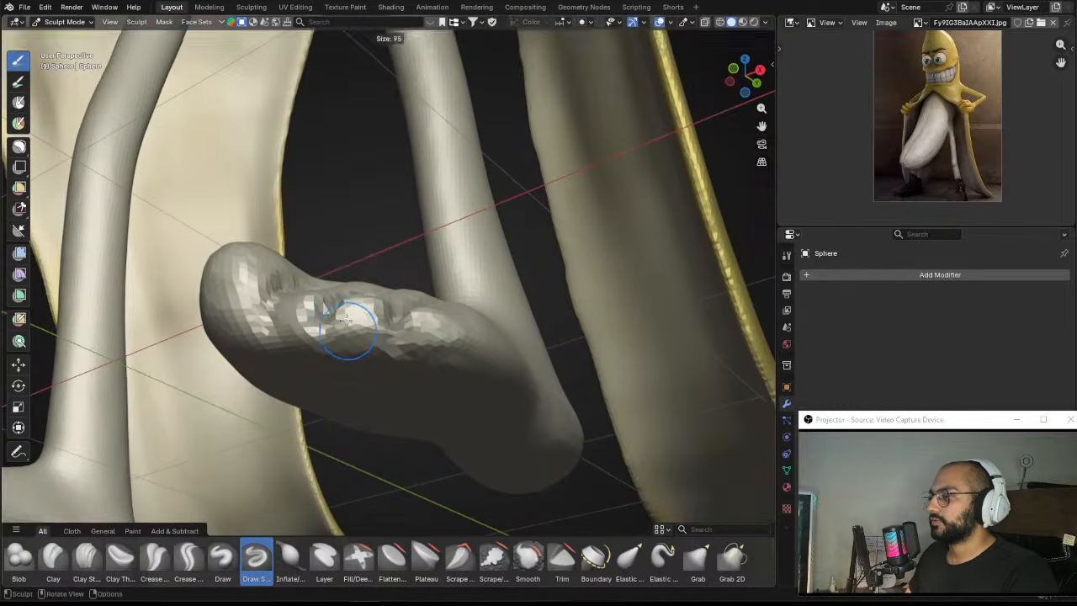
click(379, 329)
drag(322, 314, 332, 362)
mouse_move(395, 324)
mouse_down()
mouse_move(398, 353)
mouse_move(352, 379)
mouse_up()
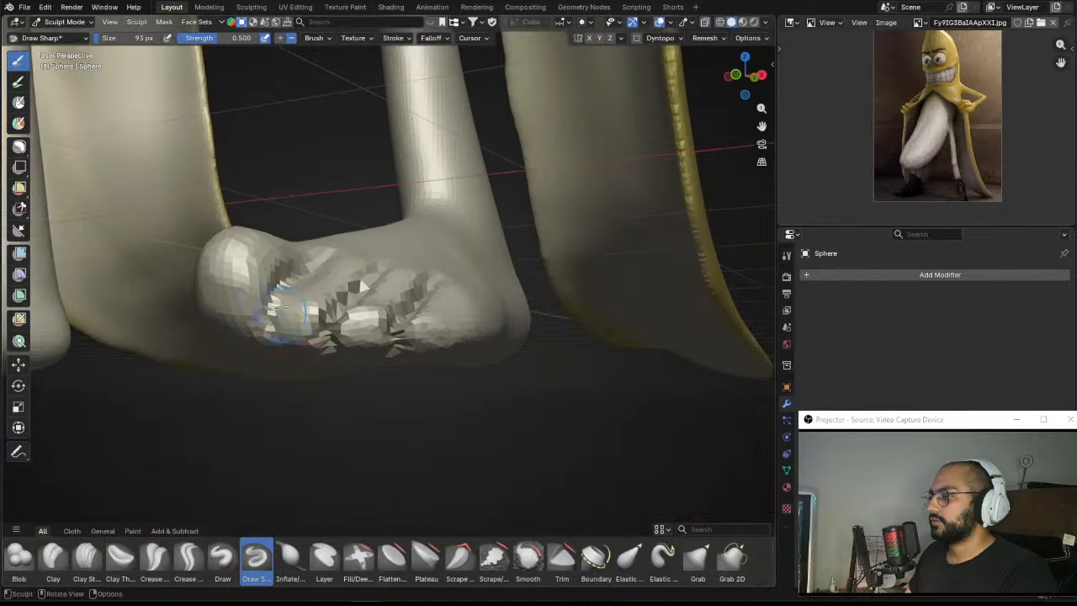
Step: Compare both feet, undo the one-sided toe sculpting and turn on X-axis symmetry
mouse_move(281, 306)
alt+mouse_down()
mouse_move(382, 409)
mouse_move(430, 380)
mouse_move(430, 211)
mouse_move(483, 281)
mouse_move(471, 243)
mouse_move(423, 320)
mouse_move(523, 192)
alt+mouse_up()
ctrl+alt+drag(523, 191, 505, 286)
alt+drag(504, 286, 535, 226)
alt+drag(535, 226, 534, 228)
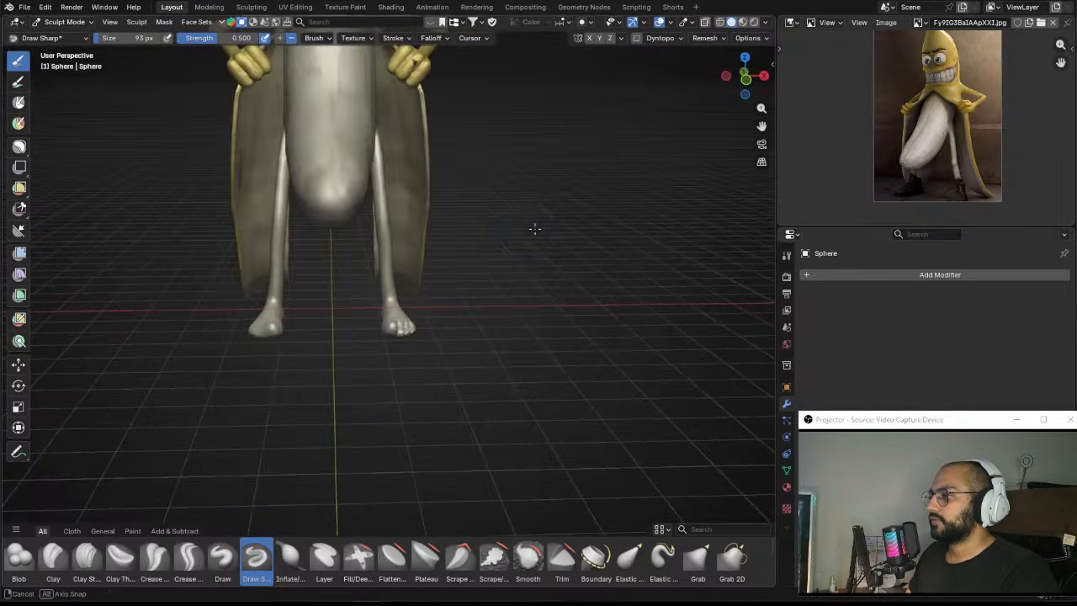
middle_drag(534, 229, 501, 231)
ctrl+middle_drag(501, 230, 500, 174)
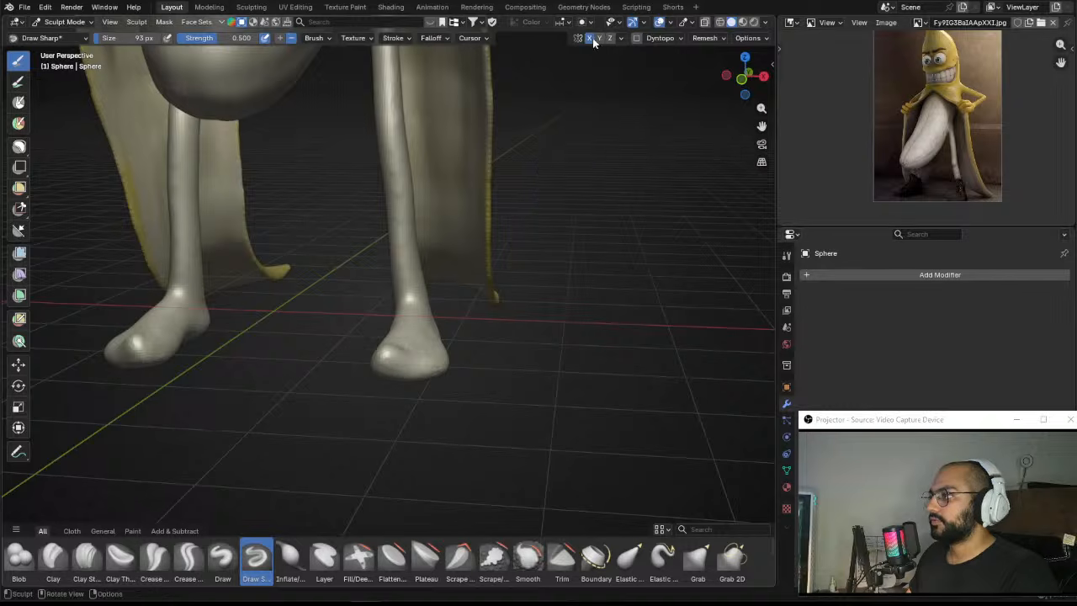
Step: Carve the groove that separates the big toe on both feet with Draw Sharp at 127 px and 115 px, continuing it under the foot
middle_drag(549, 189, 463, 273)
scroll(392, 224, up, 5)
mouse_move(392, 224)
middle_down()
mouse_move(411, 180)
mouse_move(349, 221)
middle_up()
key(f)
click(360, 225)
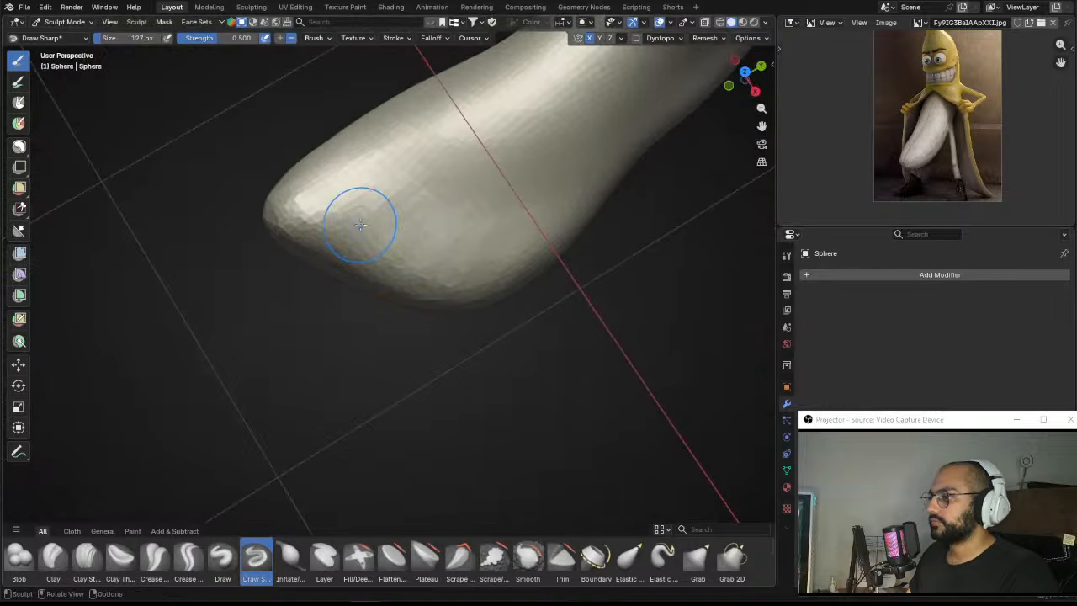
drag(360, 224, 298, 278)
middle_drag(298, 278, 337, 228)
key(f)
click(296, 313)
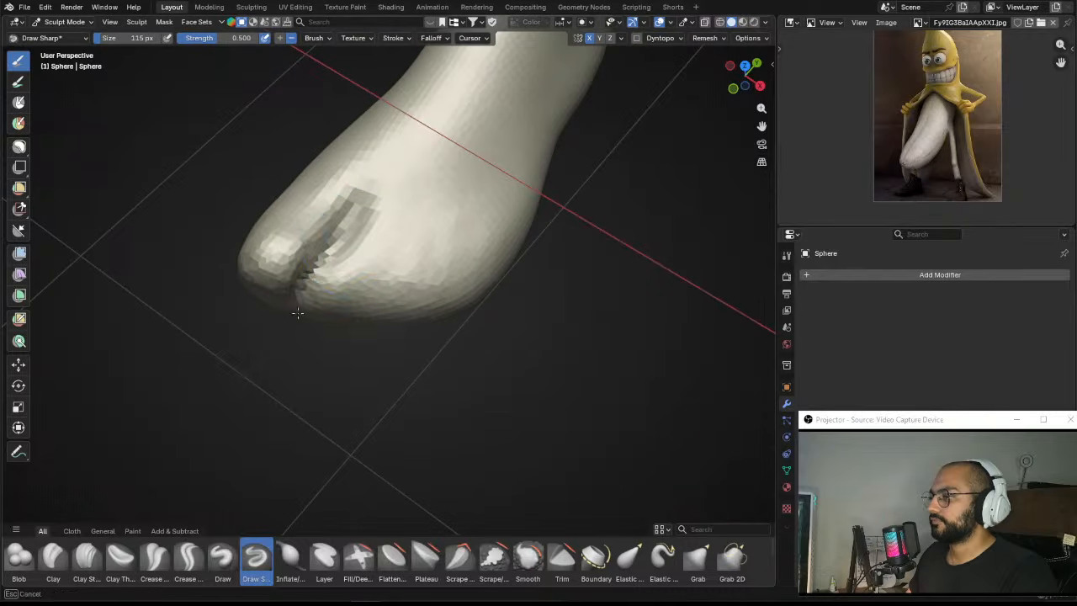
middle_drag(324, 321, 298, 386)
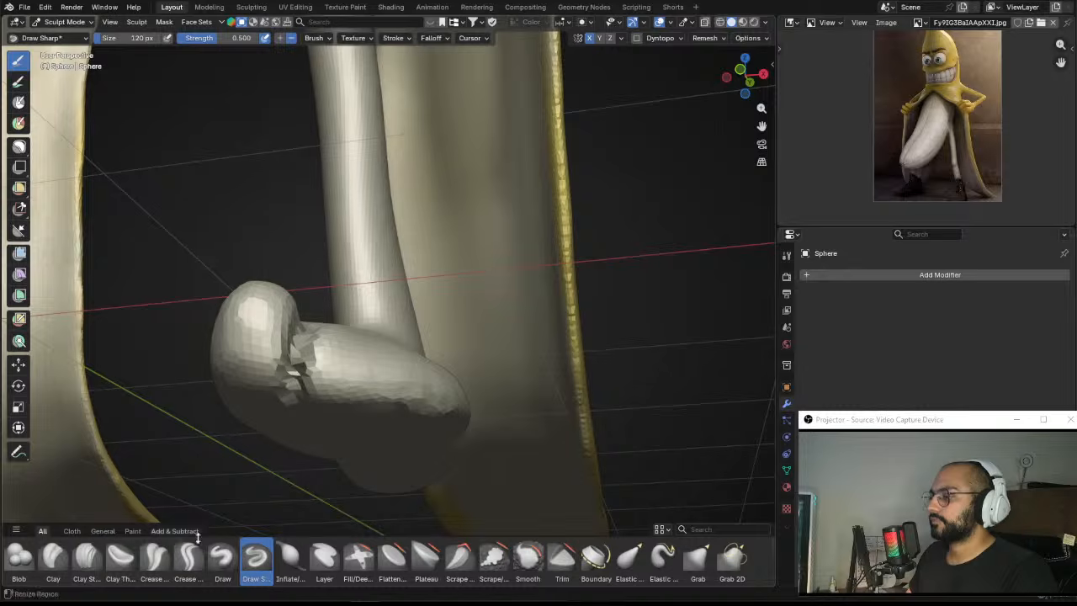
Step: Hollow the top of the foot beside the big toe with the Draw brush at 124 px to lower the smaller toes
click(222, 559)
mouse_move(277, 496)
middle_down()
mouse_move(308, 356)
mouse_move(435, 317)
mouse_move(381, 289)
middle_up()
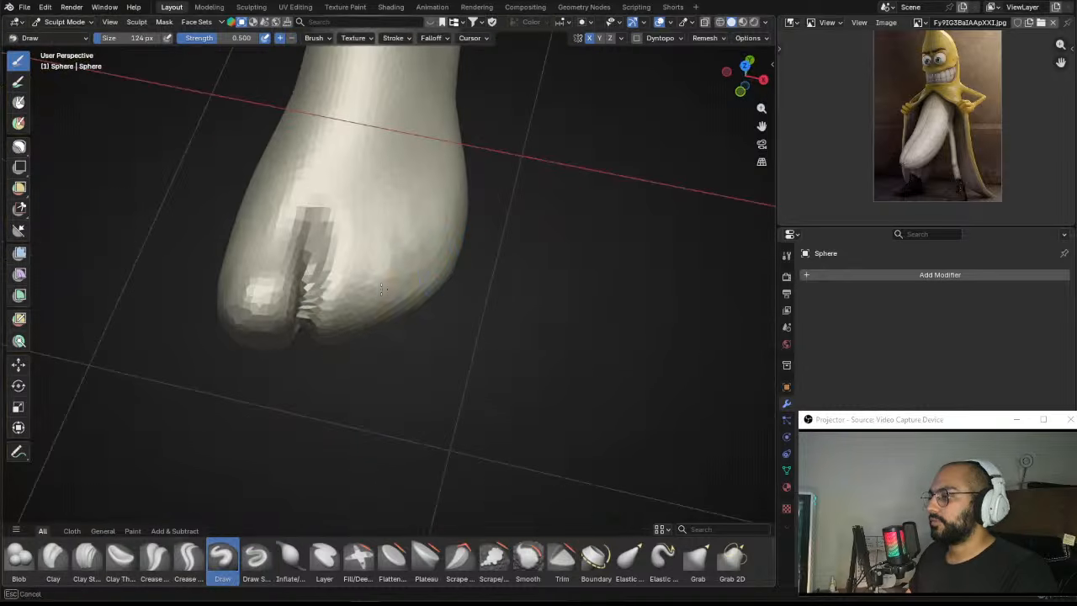
mouse_move(372, 293)
mouse_down()
mouse_move(421, 256)
mouse_move(395, 264)
mouse_up()
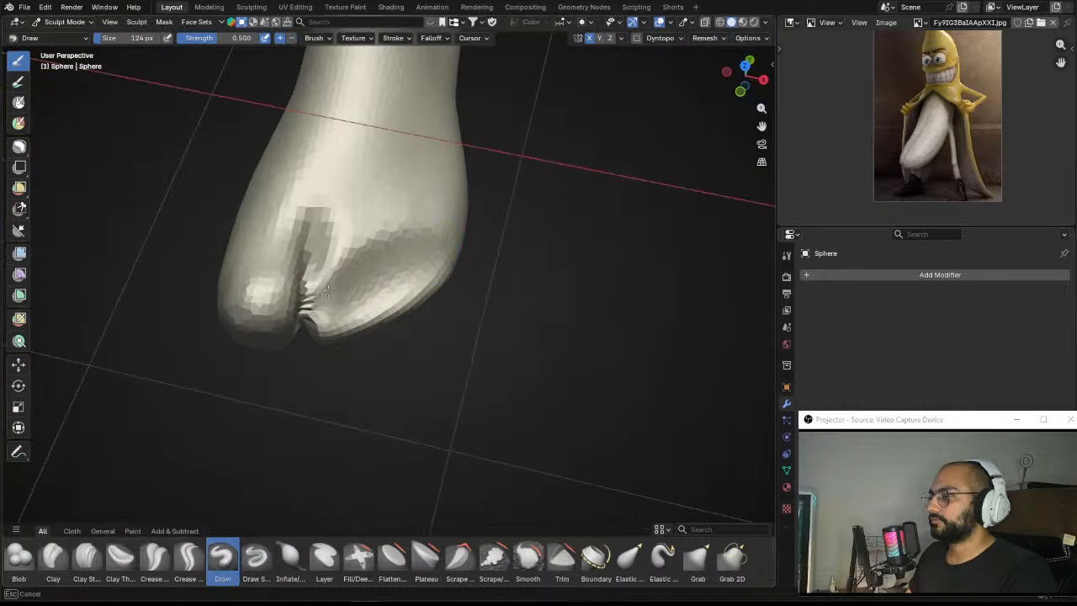
drag(326, 290, 337, 318)
mouse_move(442, 243)
mouse_down()
mouse_move(378, 257)
mouse_move(427, 291)
mouse_up()
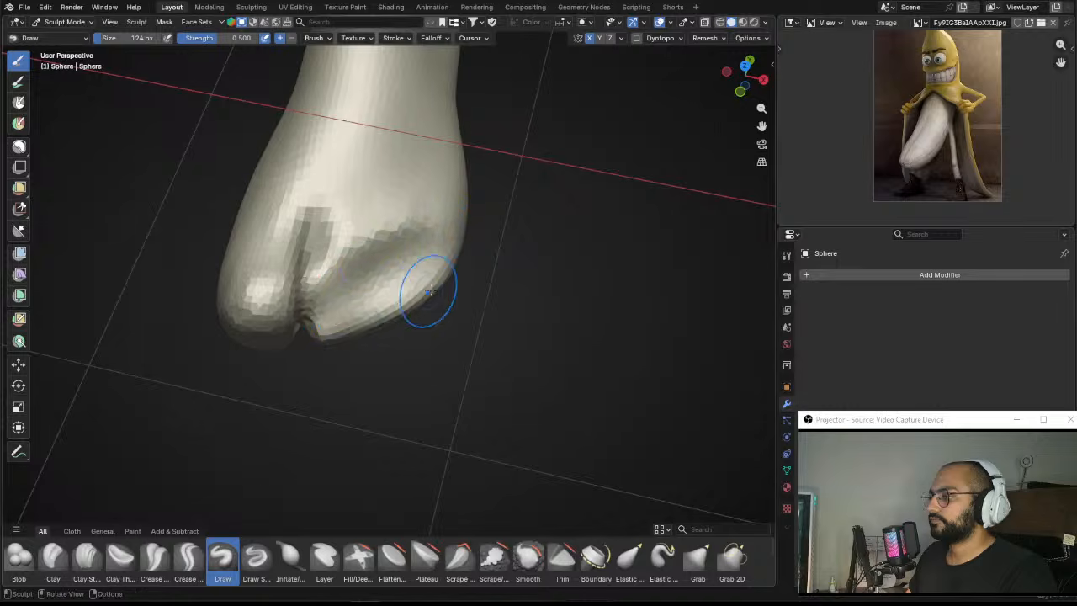
middle_drag(430, 343, 423, 290)
Step: Refine the front edge and the hollow beside the big toe with the Draw brush, using sizes from 89 to 125 px
key(bracketleft)
key(bracketleft)
key(bracketleft)
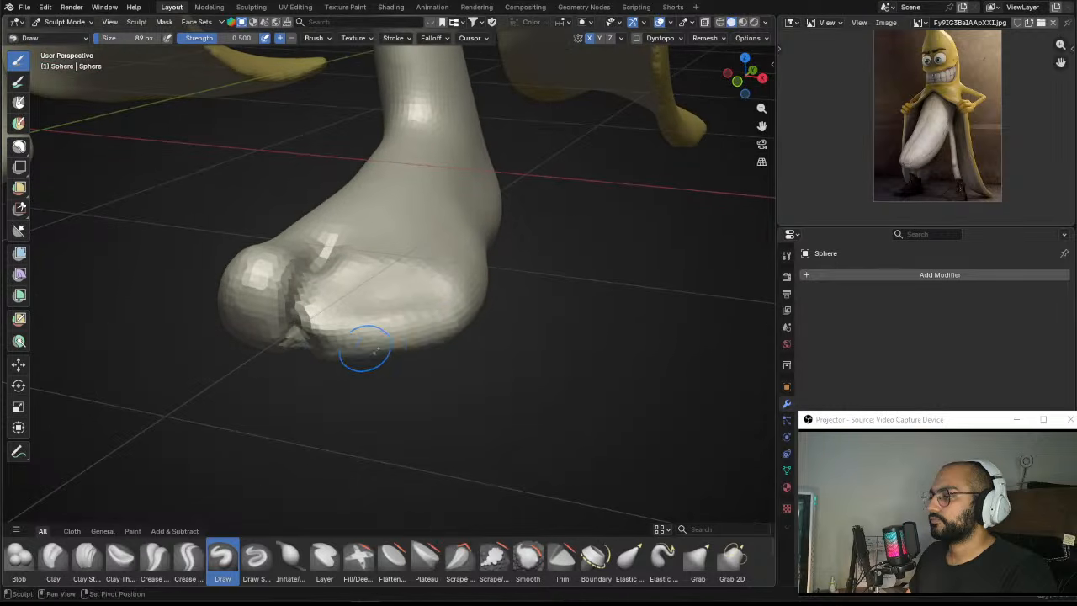
middle_drag(364, 347, 371, 347)
drag(356, 334, 480, 348)
mouse_move(480, 348)
middle_down()
mouse_move(420, 336)
mouse_move(452, 320)
middle_up()
middle_drag(367, 302, 333, 318)
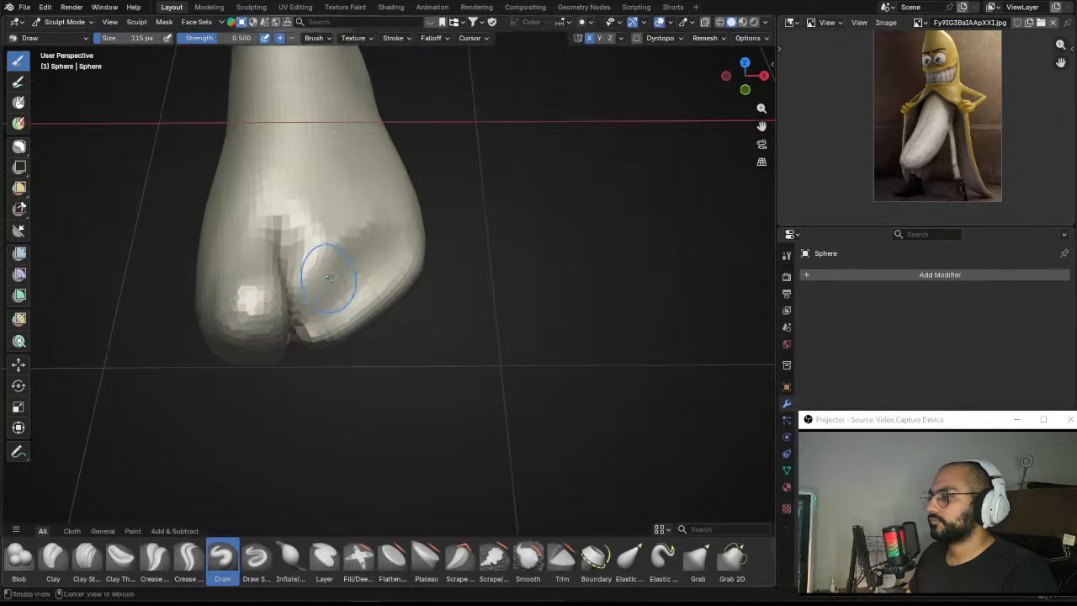
middle_drag(329, 278, 324, 232)
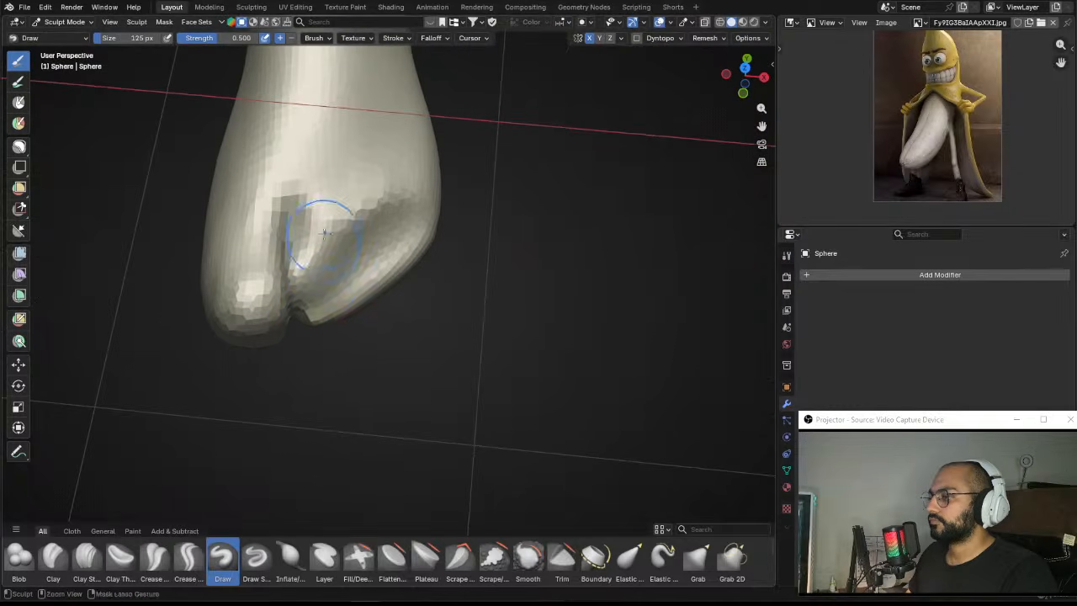
Step: Carve grooves between the smaller toes with Draw Sharp at 101 px and 113 px, extending them over the front edge
click(256, 557)
scroll(336, 241, up, 3)
middle_drag(367, 333, 341, 267)
drag(413, 267, 375, 328)
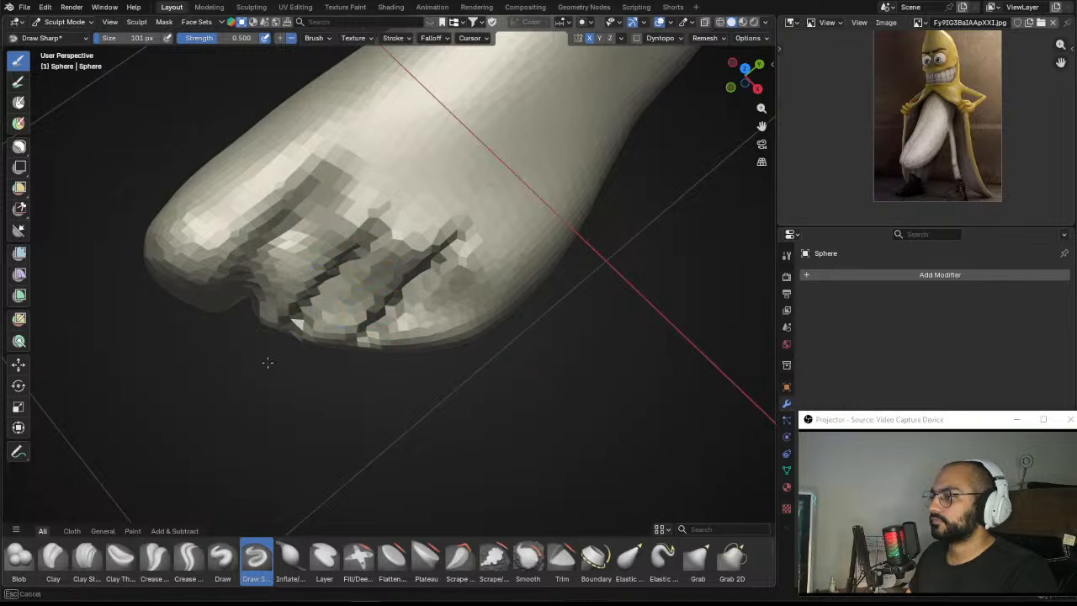
mouse_move(268, 361)
middle_down()
mouse_move(320, 328)
mouse_move(346, 358)
mouse_move(372, 291)
mouse_move(361, 276)
mouse_move(407, 278)
mouse_move(415, 301)
middle_up()
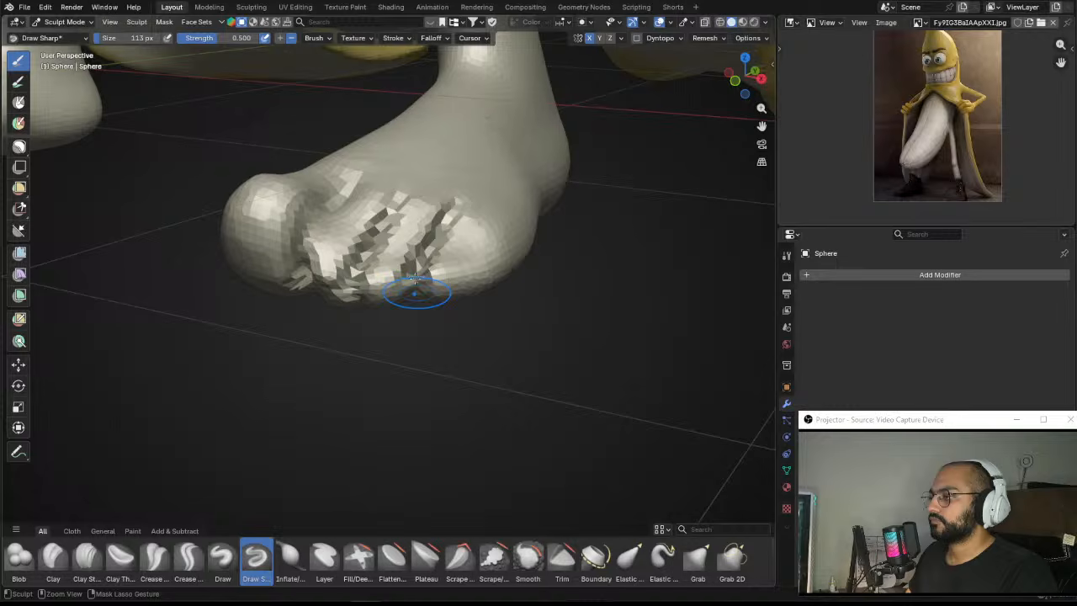
middle_drag(401, 288, 327, 366)
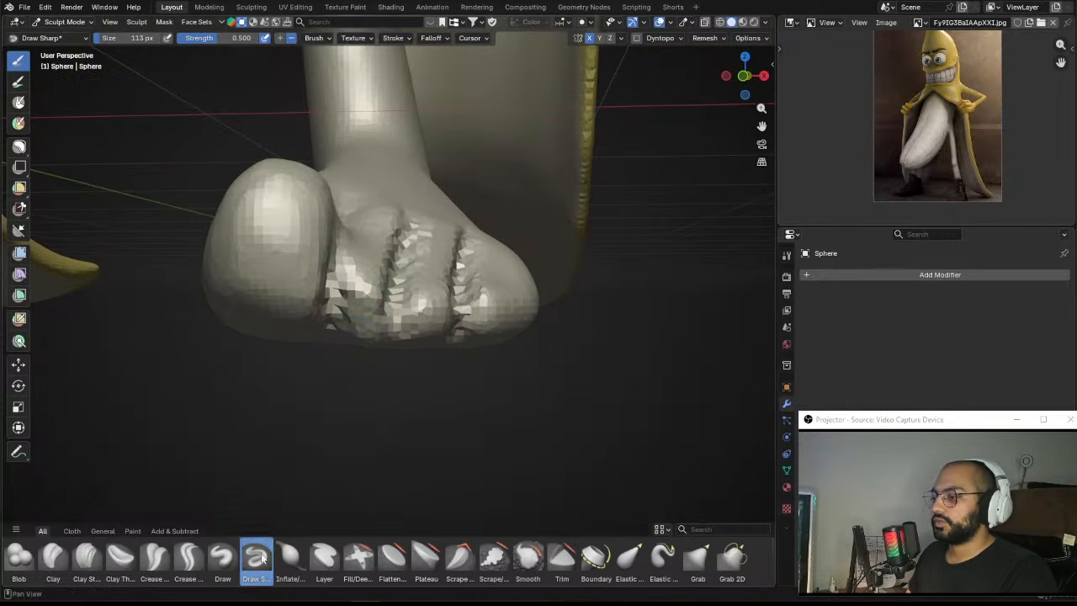
Step: Build up rounded volume on the smaller toes between the grooves with the Draw brush, using sizes from 127 to 177 px
click(222, 556)
middle_drag(370, 378, 326, 304)
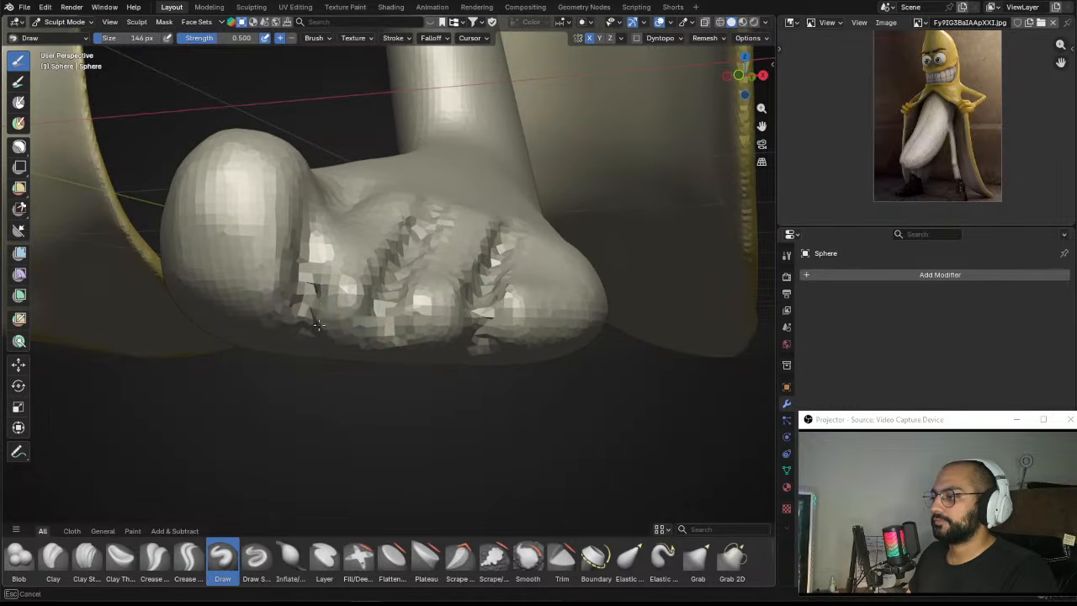
mouse_move(360, 241)
middle_down()
mouse_move(348, 264)
mouse_move(348, 241)
middle_up()
key(f)
click(336, 243)
middle_drag(309, 335, 392, 259)
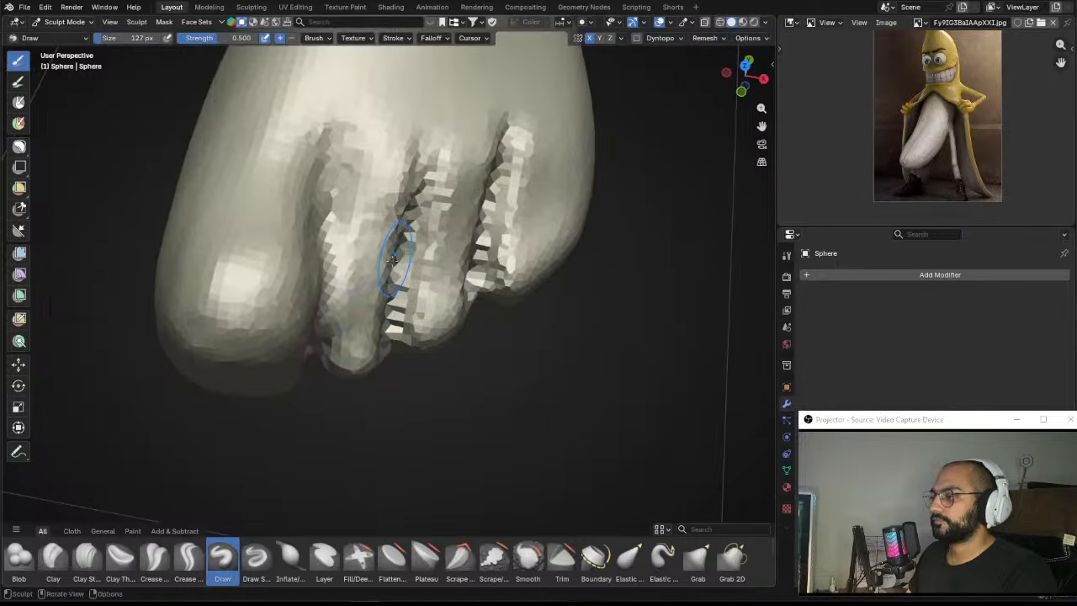
drag(359, 260, 355, 225)
middle_drag(370, 253, 375, 237)
mouse_move(479, 277)
mouse_down()
mouse_move(452, 217)
mouse_move(428, 211)
mouse_move(445, 294)
mouse_up()
mouse_move(427, 245)
middle_down()
mouse_move(425, 219)
mouse_move(433, 336)
mouse_move(353, 361)
mouse_move(344, 308)
mouse_move(433, 364)
mouse_move(474, 344)
middle_up()
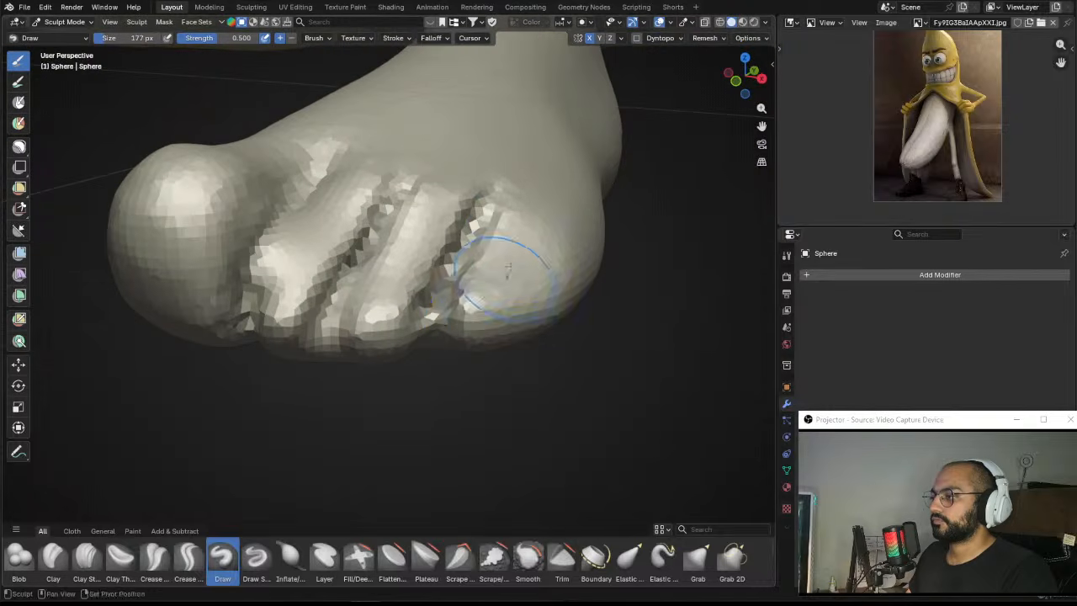
middle_drag(504, 288, 493, 344)
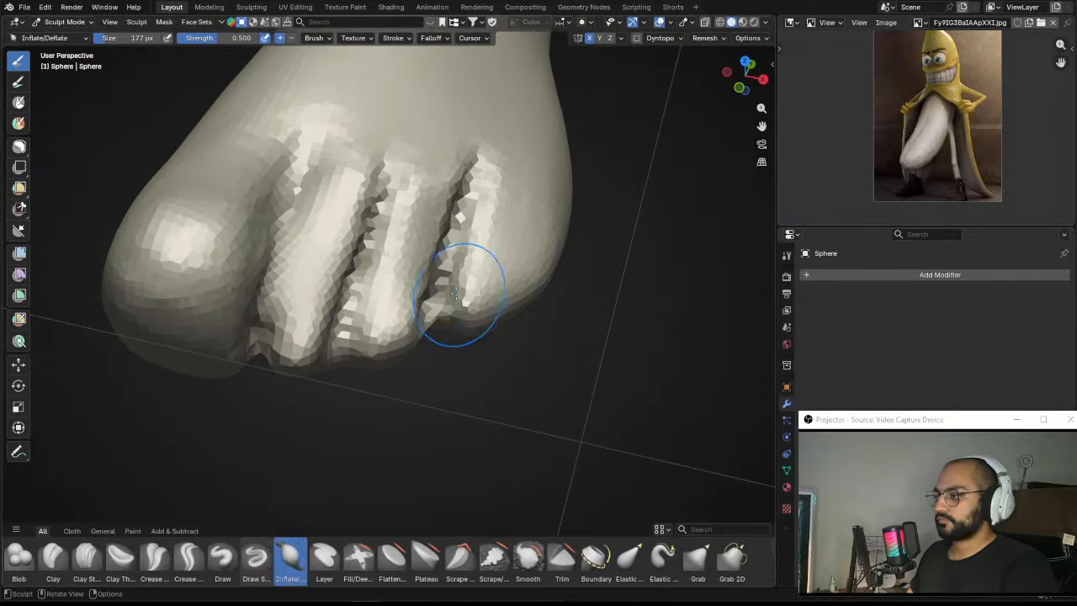
Step: Plump up the smaller toes and close the jagged gaps between them with the Inflate brush at 344 px and 277 px
key(g)
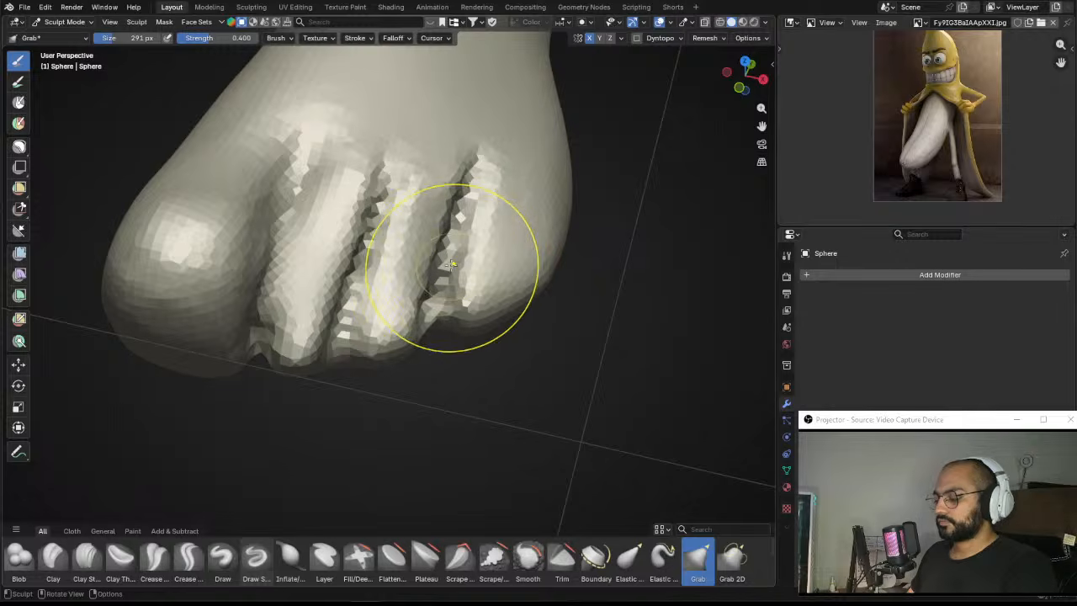
key(i)
mouse_move(407, 322)
mouse_down()
mouse_move(458, 252)
mouse_move(513, 269)
mouse_up()
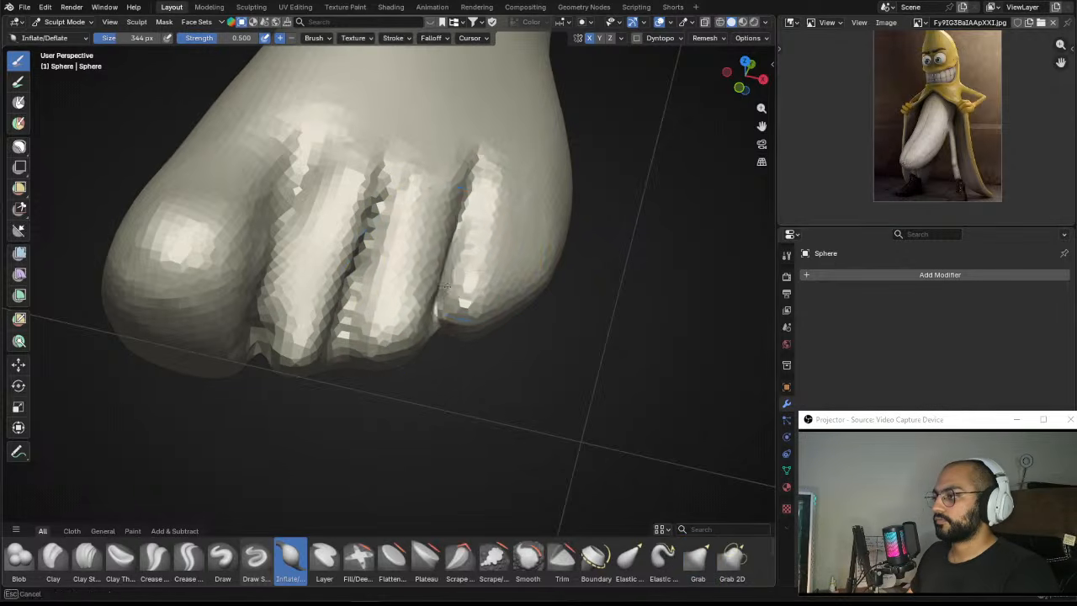
key(f)
click(375, 233)
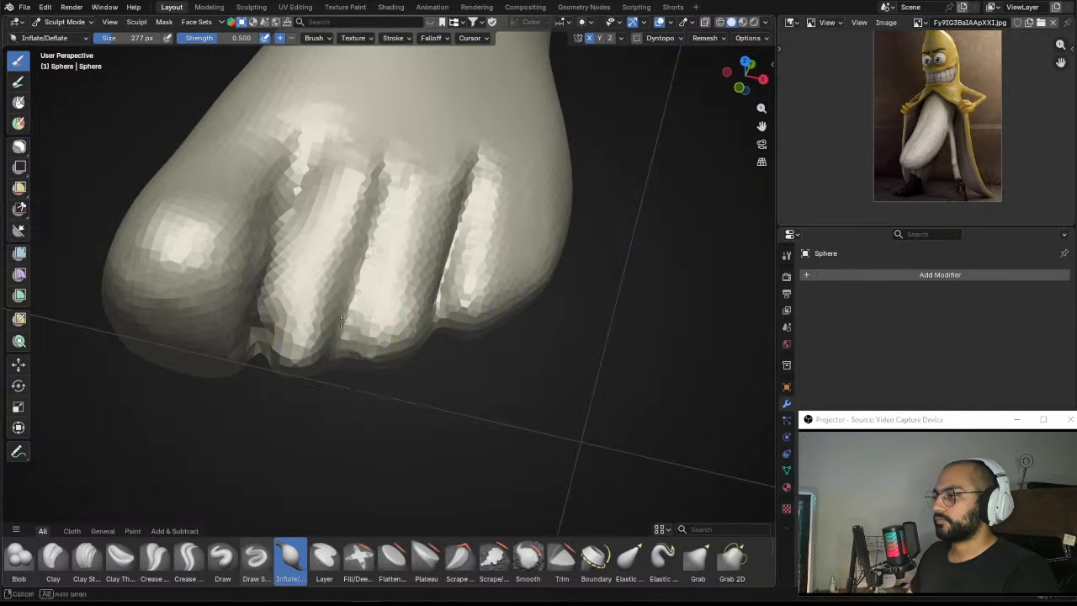
middle_drag(342, 320, 257, 365)
Step: Deepen the hollow between the big toe and the second toe with the Draw Sharp brush at 156 px
click(256, 557)
middle_drag(320, 395, 364, 339)
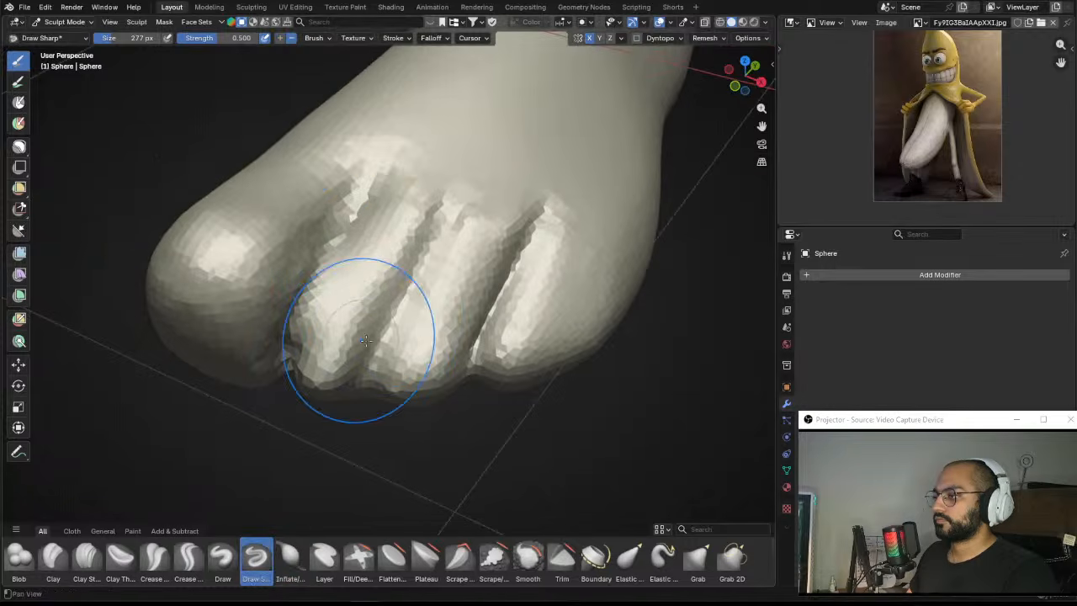
middle_drag(296, 306, 334, 331)
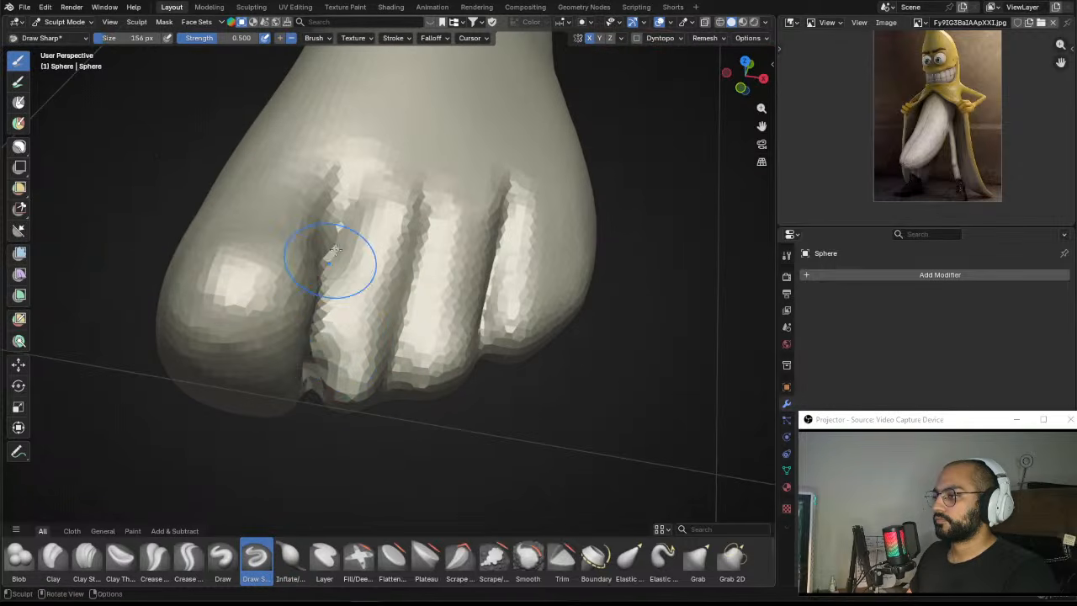
middle_drag(312, 414, 313, 396)
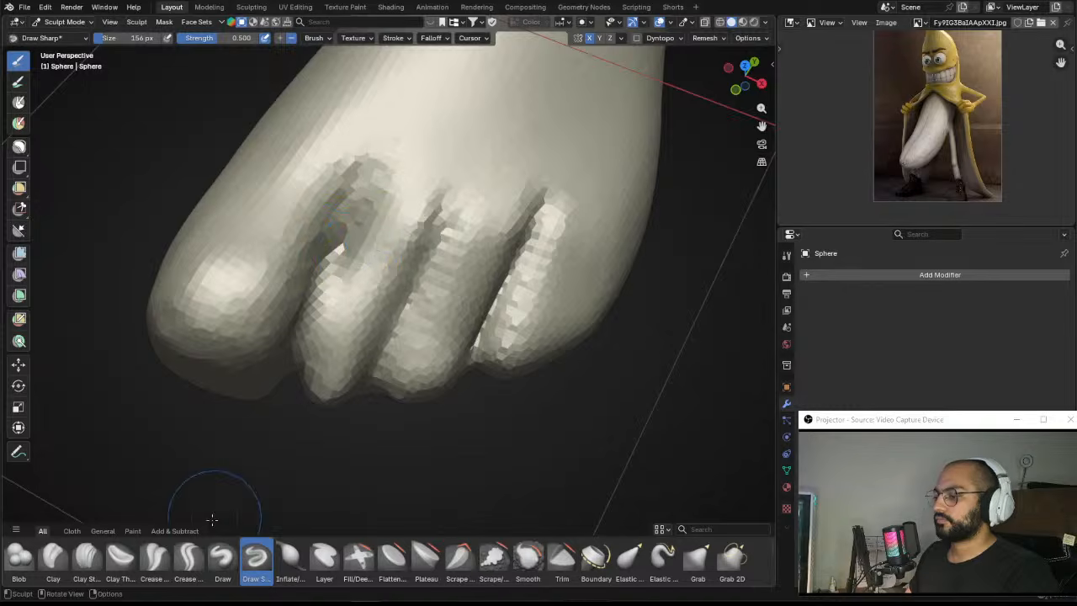
Step: Crease the base of the gap beside the big toe with the Crease Polish brush at 145 px
click(154, 557)
mouse_move(252, 379)
middle_down()
mouse_move(344, 243)
mouse_move(373, 286)
mouse_move(412, 268)
middle_up()
middle_drag(384, 233, 386, 232)
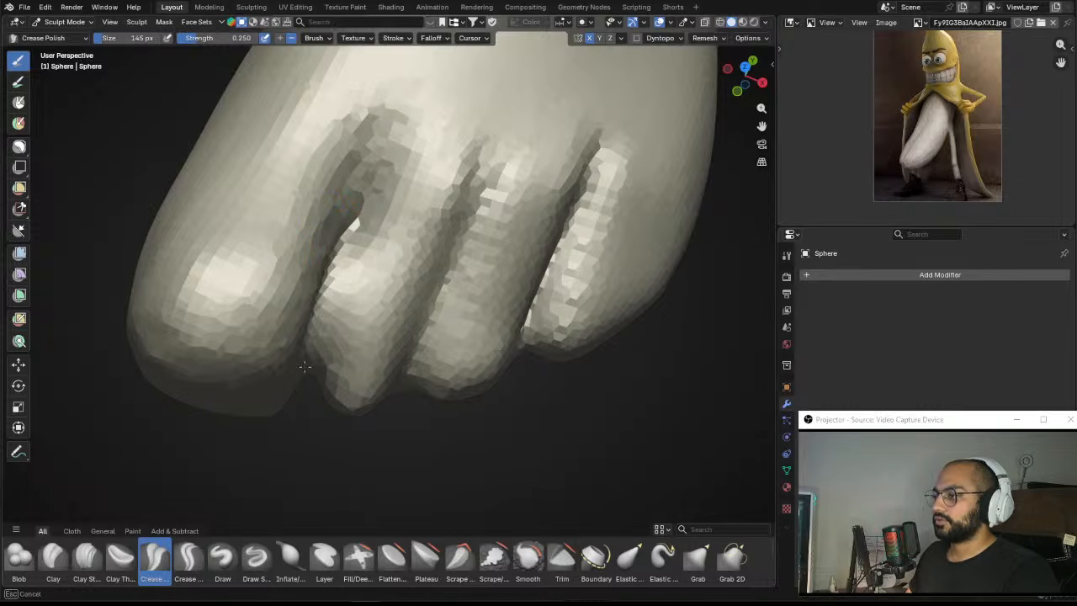
middle_drag(335, 310, 322, 348)
Step: Reshape the smaller toes and the top ends of their grooves with the Grab brush, using sizes from 192 to 350 px
key(g)
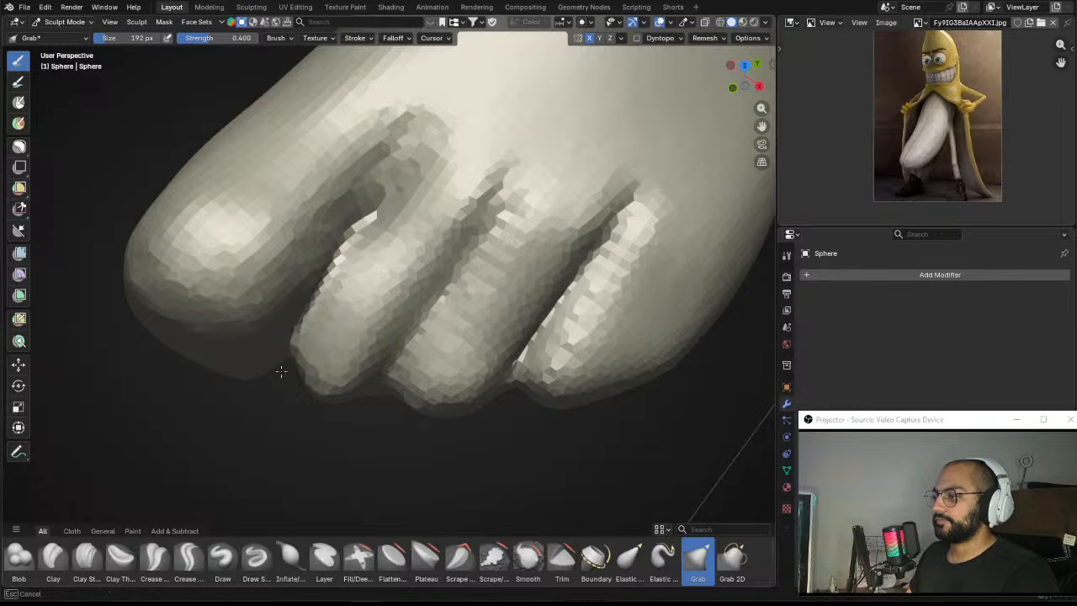
mouse_move(359, 361)
middle_down()
mouse_move(325, 288)
mouse_move(409, 252)
mouse_move(418, 265)
mouse_move(384, 312)
middle_up()
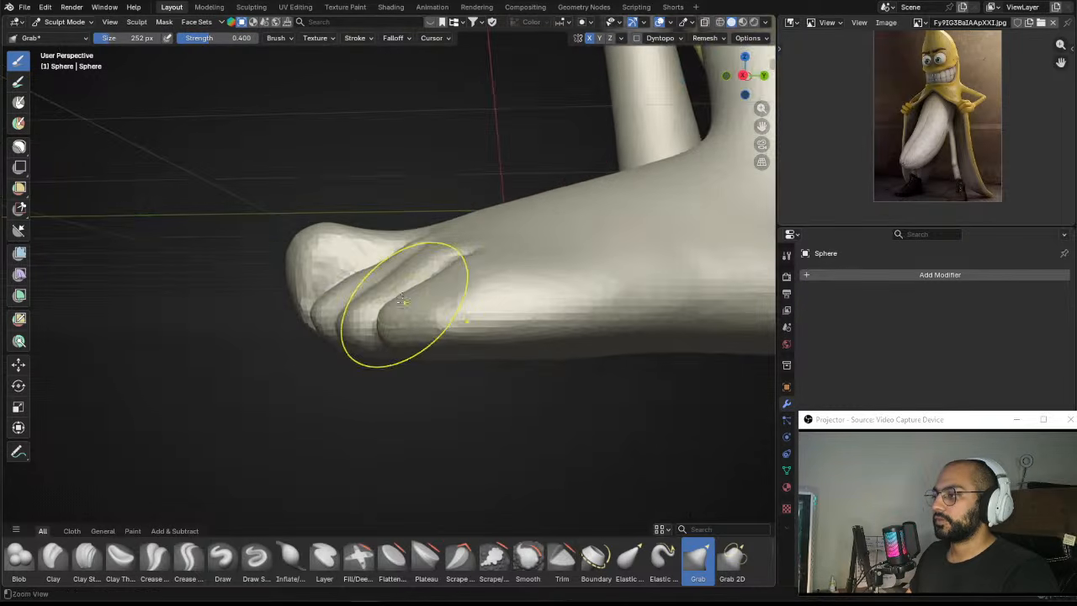
middle_drag(469, 244, 454, 238)
drag(467, 257, 496, 261)
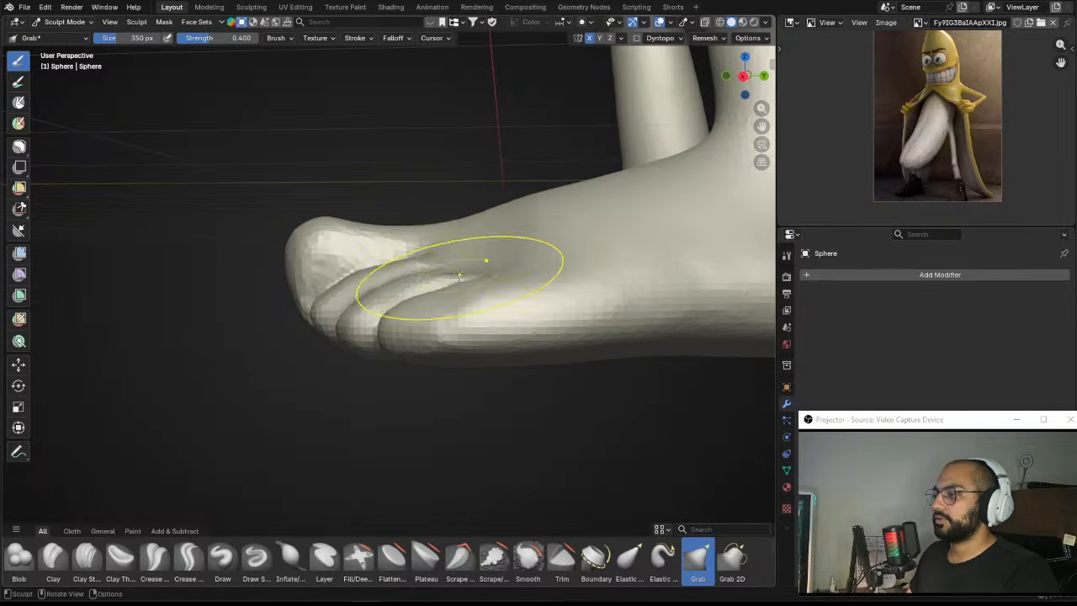
key(f)
click(403, 283)
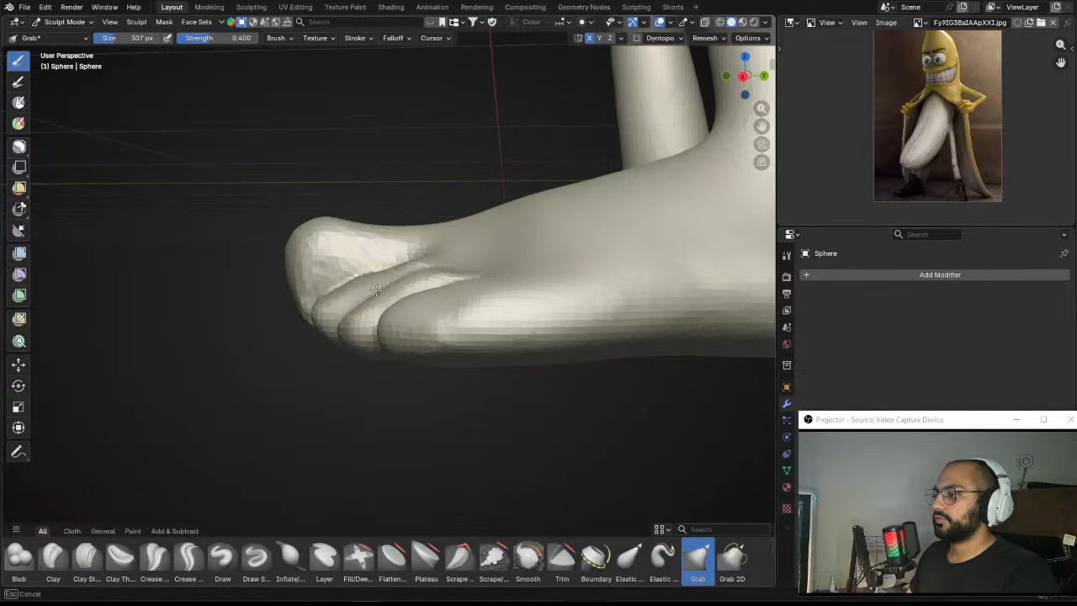
Step: Adjust the rounded tips of the smaller toes with the Grab brush at 293 px
middle_drag(339, 287, 429, 330)
key(f)
click(402, 331)
drag(353, 329, 348, 336)
mouse_move(348, 337)
middle_down()
mouse_move(384, 365)
mouse_move(444, 263)
middle_up()
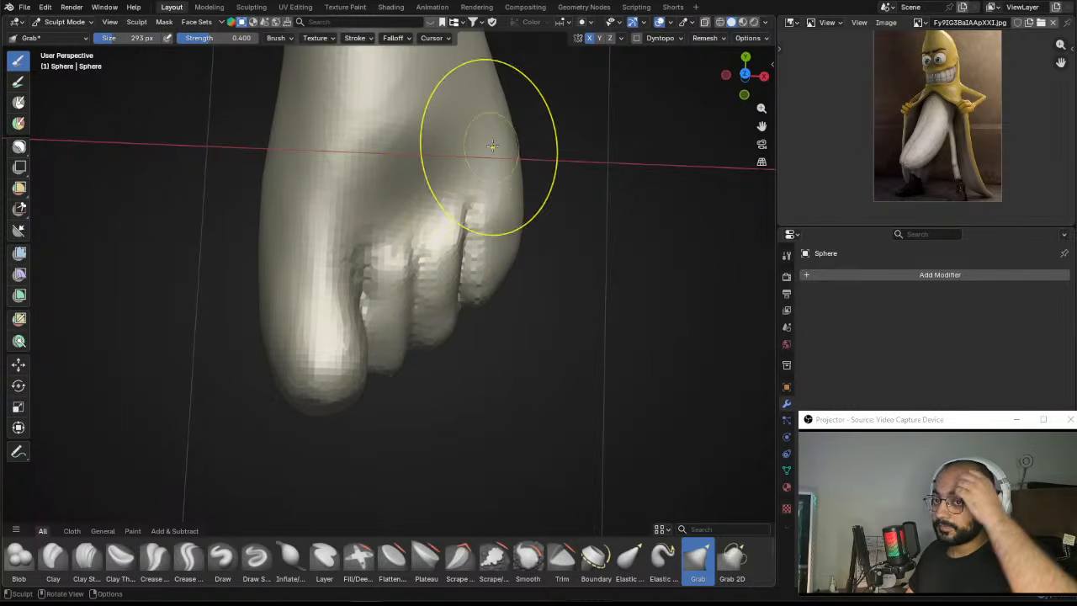
Step: Pull the little toe's outer side inward to slim it with the Grab brush, reducing the size to 210 px
middle_drag(486, 239, 457, 193)
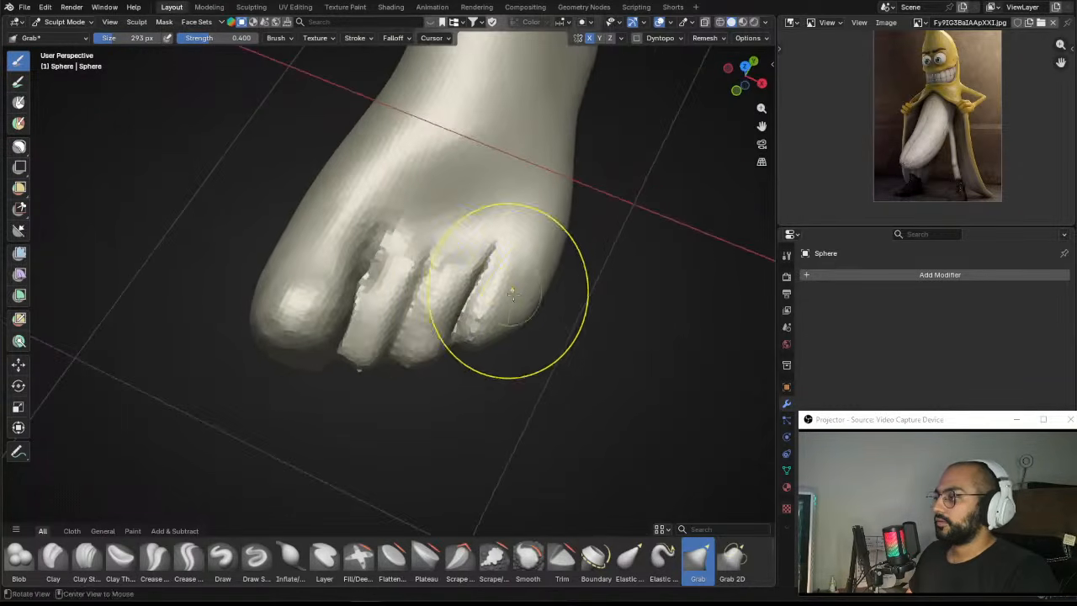
key(f)
mouse_move(513, 307)
mouse_down()
mouse_move(504, 286)
mouse_move(515, 297)
mouse_up()
key(f)
click(514, 283)
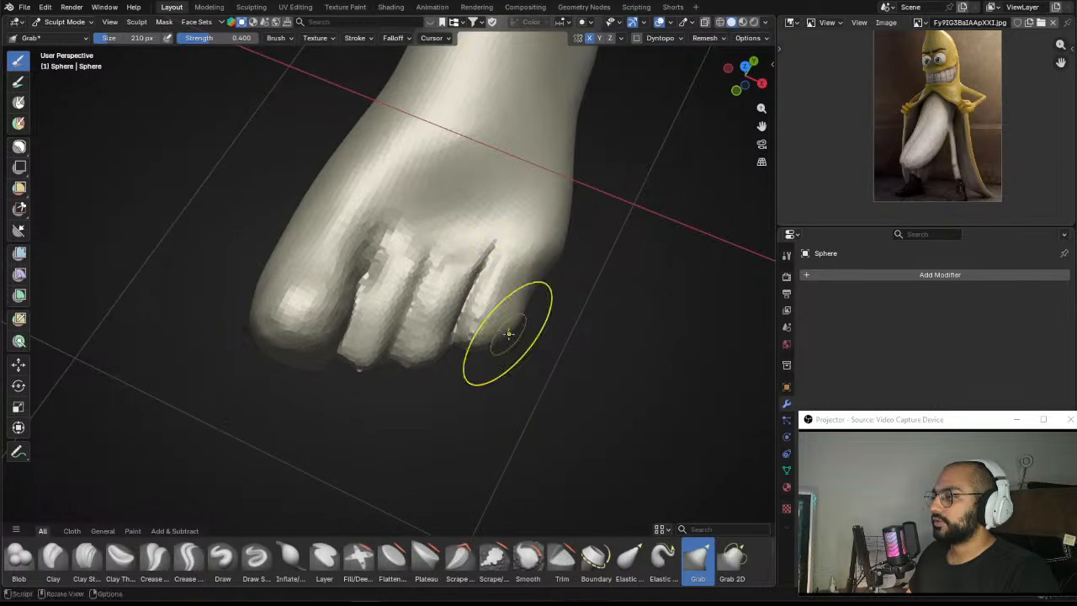
Step: Refine the toe contours in side view with the Grab brush at 161 px
mouse_move(490, 339)
middle_down()
mouse_move(535, 284)
mouse_move(502, 300)
mouse_move(415, 292)
mouse_move(423, 282)
mouse_move(409, 266)
mouse_move(493, 312)
mouse_move(493, 284)
mouse_move(476, 321)
mouse_move(453, 321)
mouse_move(474, 246)
mouse_move(485, 243)
mouse_move(454, 281)
mouse_move(385, 233)
mouse_move(383, 311)
mouse_move(408, 312)
middle_up()
key(bracketright)
key(bracketright)
key(bracketright)
key(bracketleft)
drag(388, 311, 389, 316)
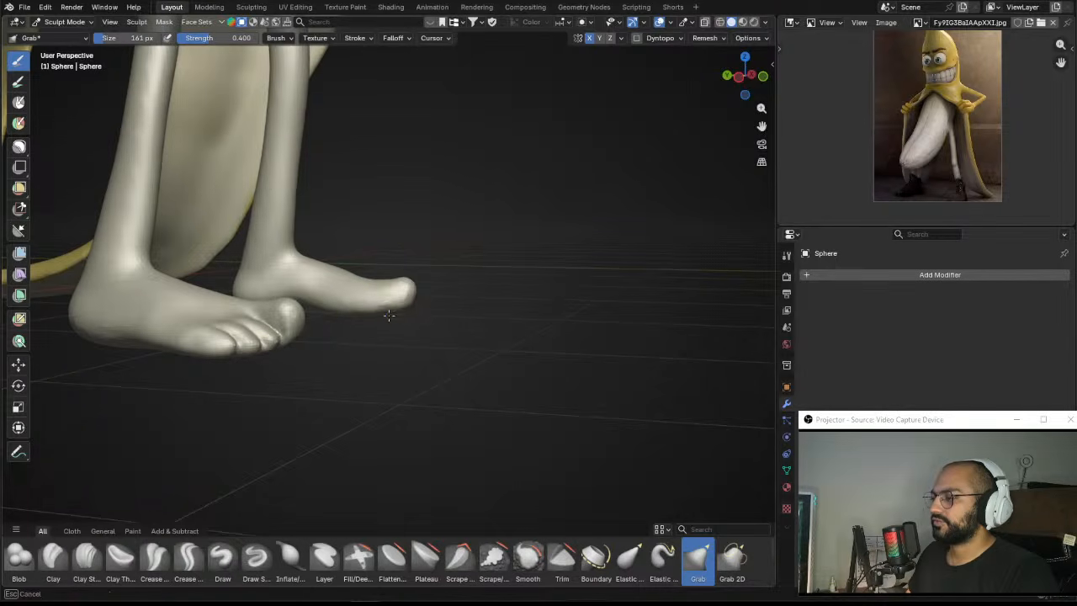
mouse_move(398, 307)
middle_down()
mouse_move(345, 313)
mouse_move(380, 305)
mouse_move(359, 321)
middle_up()
middle_drag(428, 314, 377, 317)
Step: Resize the Grab brush between strokes and reshape the front profile of the foot
key(f)
click(401, 313)
mouse_move(361, 323)
mouse_down()
mouse_move(365, 310)
mouse_move(391, 304)
mouse_up()
key(f)
click(390, 314)
mouse_move(401, 309)
mouse_down()
mouse_move(386, 298)
mouse_move(433, 308)
mouse_up()
key(f)
click(391, 303)
mouse_move(440, 309)
middle_down()
mouse_move(413, 310)
mouse_move(490, 315)
mouse_move(474, 278)
mouse_move(493, 252)
mouse_move(484, 272)
mouse_move(555, 272)
mouse_move(479, 267)
middle_up()
Step: Check the whole character in Object Mode, reselect the white flesh body, and return it to Sculpt Mode
scroll(451, 315, down, 8)
key(ctrl+Tab)
click(380, 285)
click(515, 275)
scroll(505, 257, down, 2)
scroll(517, 263, up, 3)
click(397, 272)
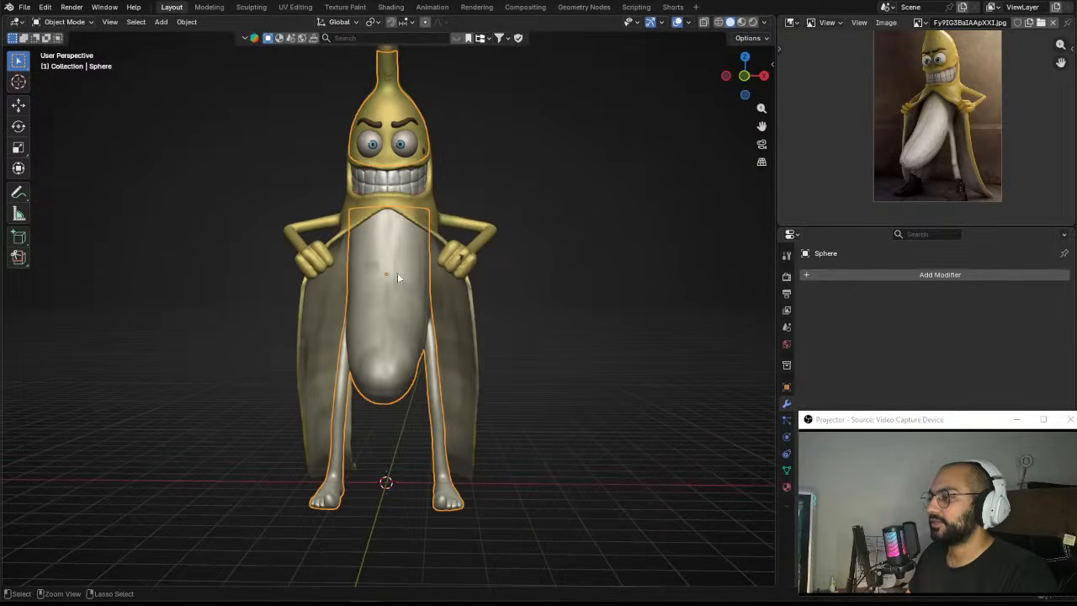
key(ctrl+Tab)
click(392, 386)
mouse_move(392, 392)
middle_down()
mouse_move(452, 317)
mouse_move(404, 348)
middle_up()
scroll(403, 349, up, 2)
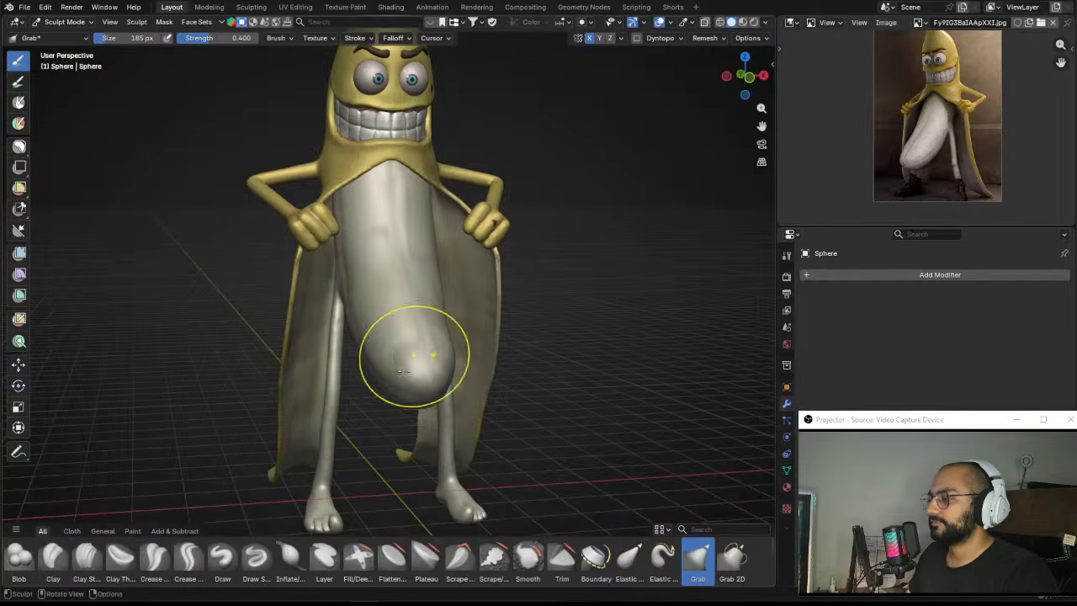
Step: Carve curved wrinkles across the upper white flesh with the Draw Sharp brush at 47 px
click(256, 557)
scroll(359, 268, up, 3)
scroll(359, 268, down, 1)
key(f)
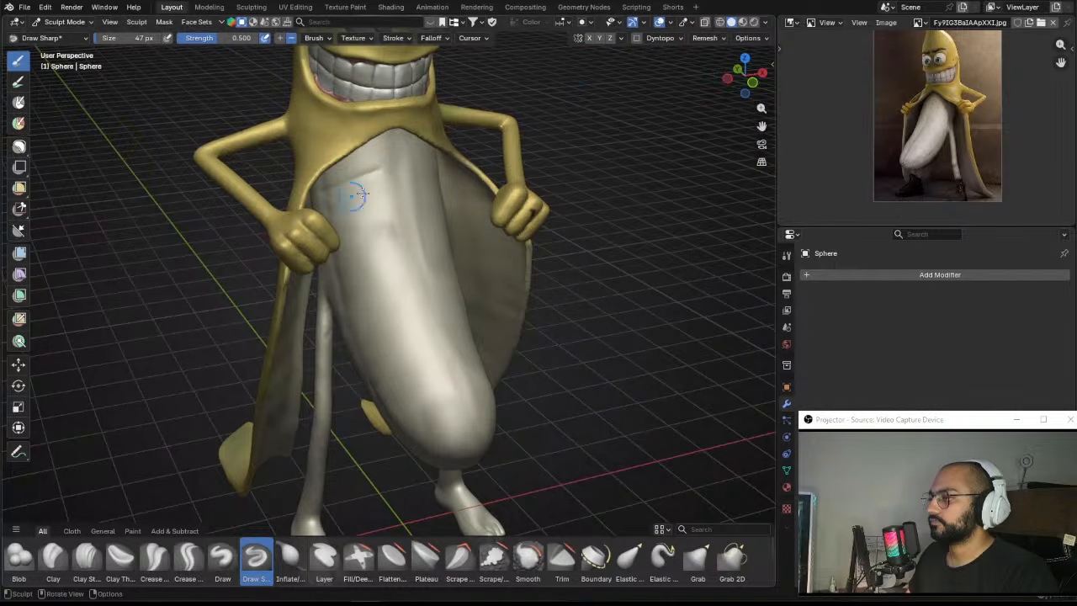
middle_drag(324, 241, 387, 196)
middle_drag(359, 264, 403, 218)
middle_drag(355, 277, 429, 242)
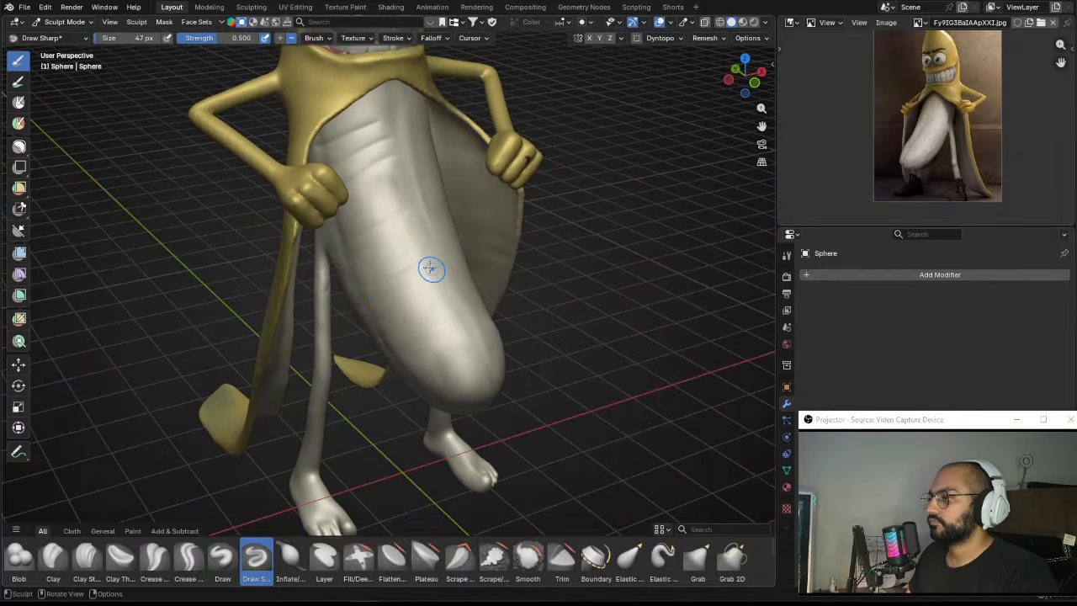
Step: Adjust the form of the wrinkled upper and middle flesh with the Grab brush at 103 px
key(g)
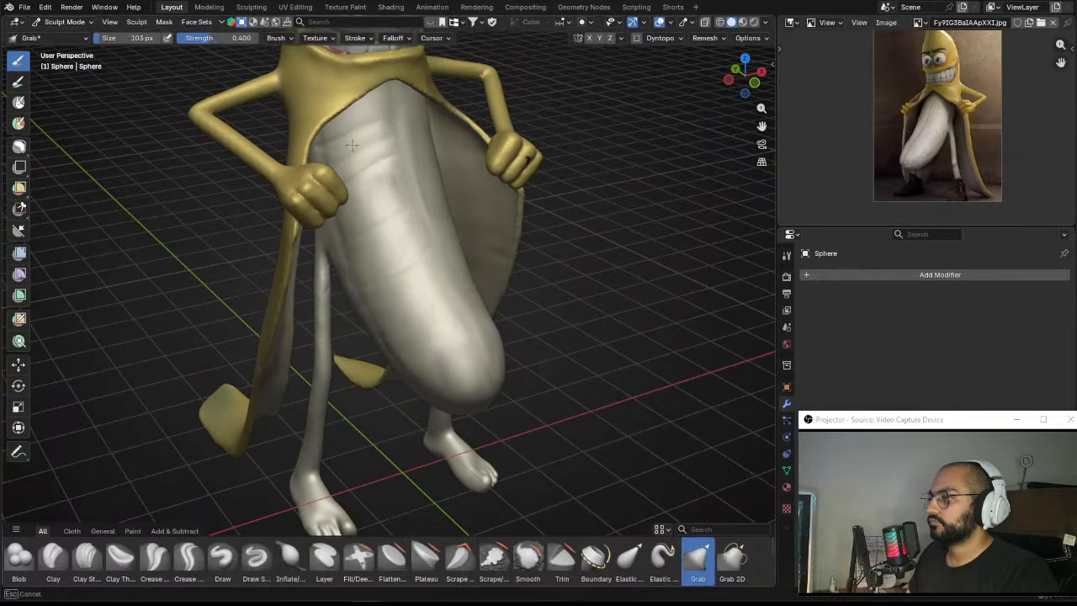
drag(375, 180, 390, 206)
drag(393, 204, 412, 288)
middle_drag(412, 287, 352, 189)
drag(352, 189, 404, 256)
middle_drag(407, 262, 368, 240)
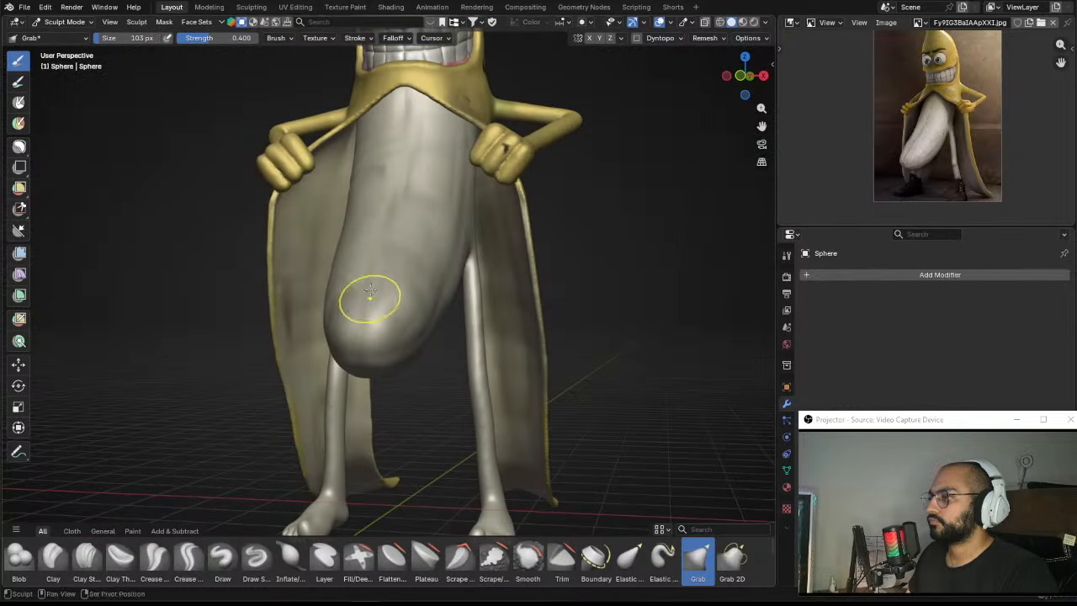
Step: Add fine creases along the white flesh with the Crease Polish brush at 18 px
click(157, 560)
middle_drag(368, 281, 370, 328)
scroll(371, 325, down, 3)
key(f)
click(409, 143)
drag(402, 135, 402, 139)
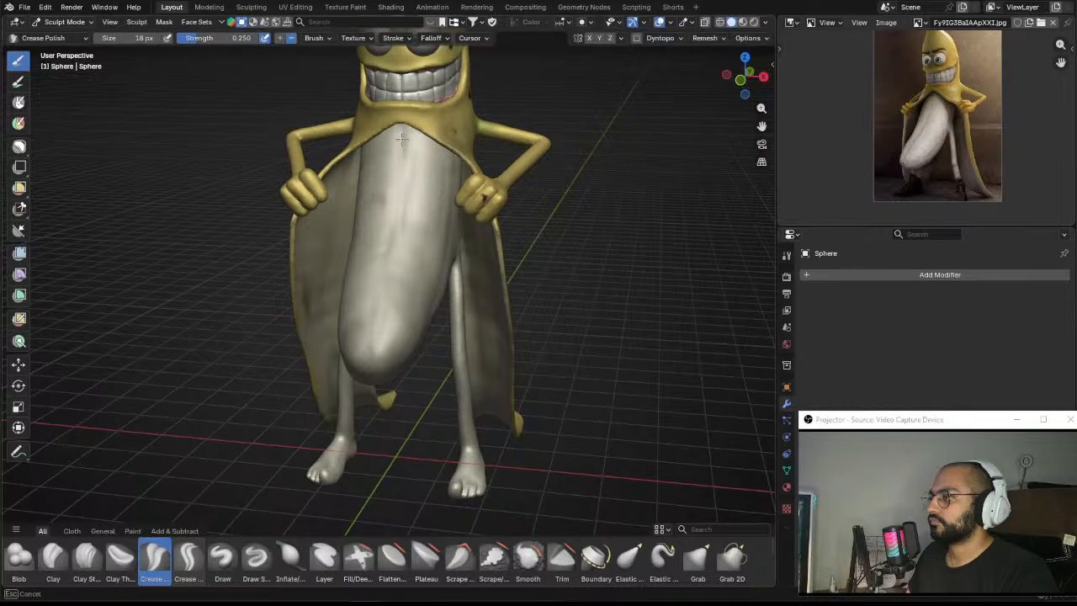
middle_drag(390, 266, 396, 333)
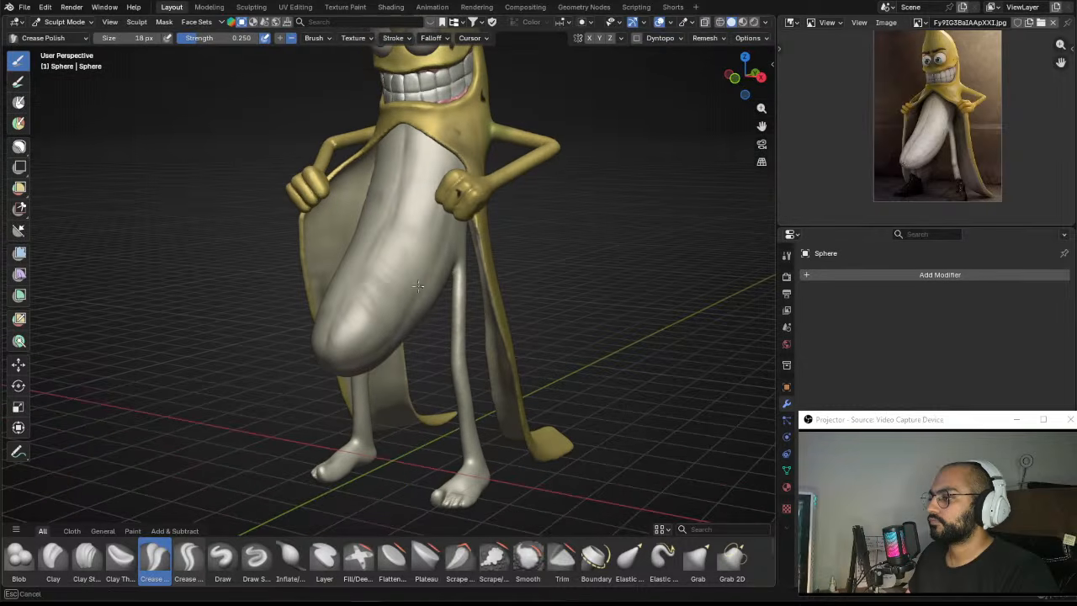
Step: Nudge the white flesh surface into an uneven shape with the Grab brush at 84 px and 60 px
key(g)
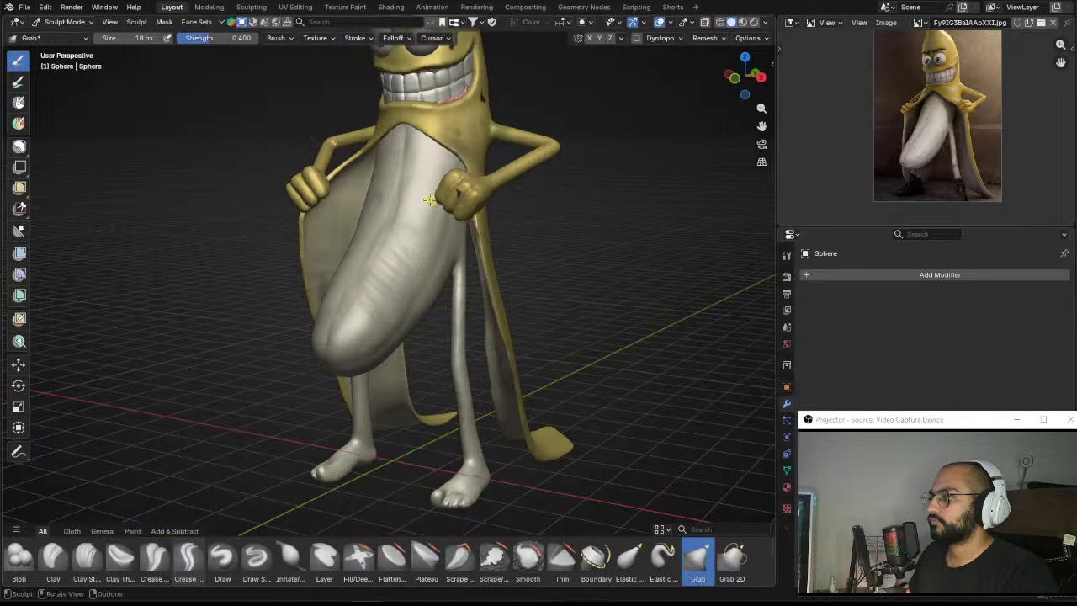
middle_drag(376, 300, 422, 177)
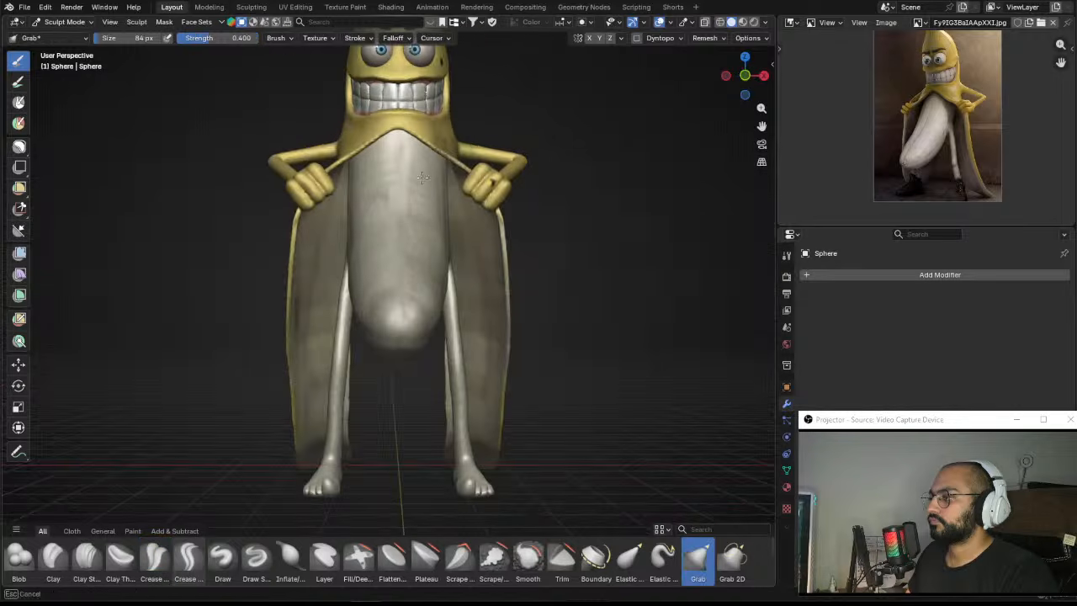
middle_drag(372, 269, 409, 241)
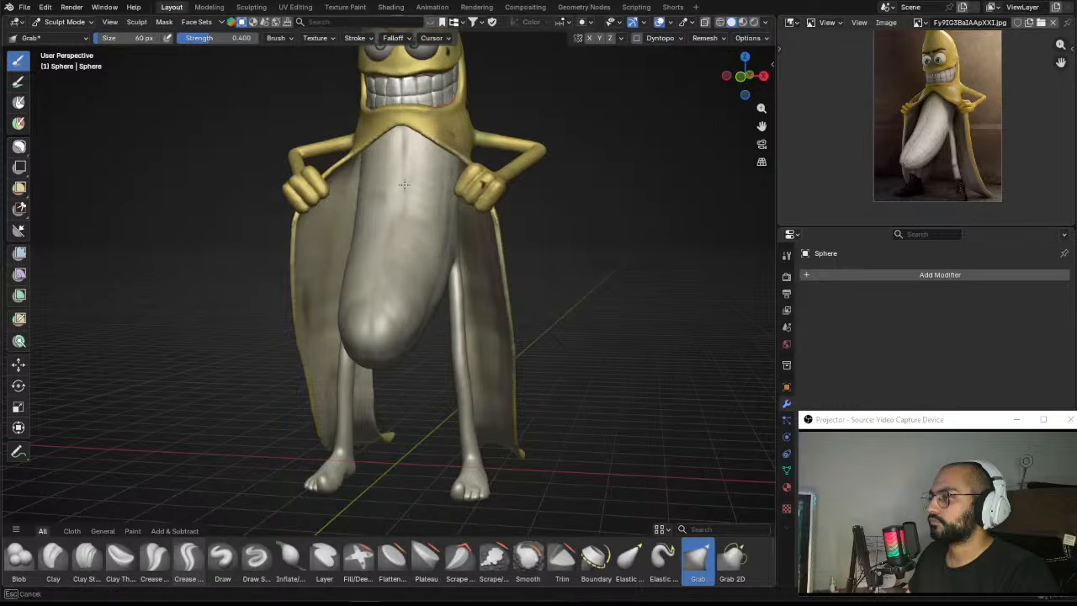
scroll(389, 294, down, 5)
mouse_move(415, 299)
middle_down()
mouse_move(476, 291)
mouse_move(401, 283)
middle_up()
scroll(429, 279, up, 2)
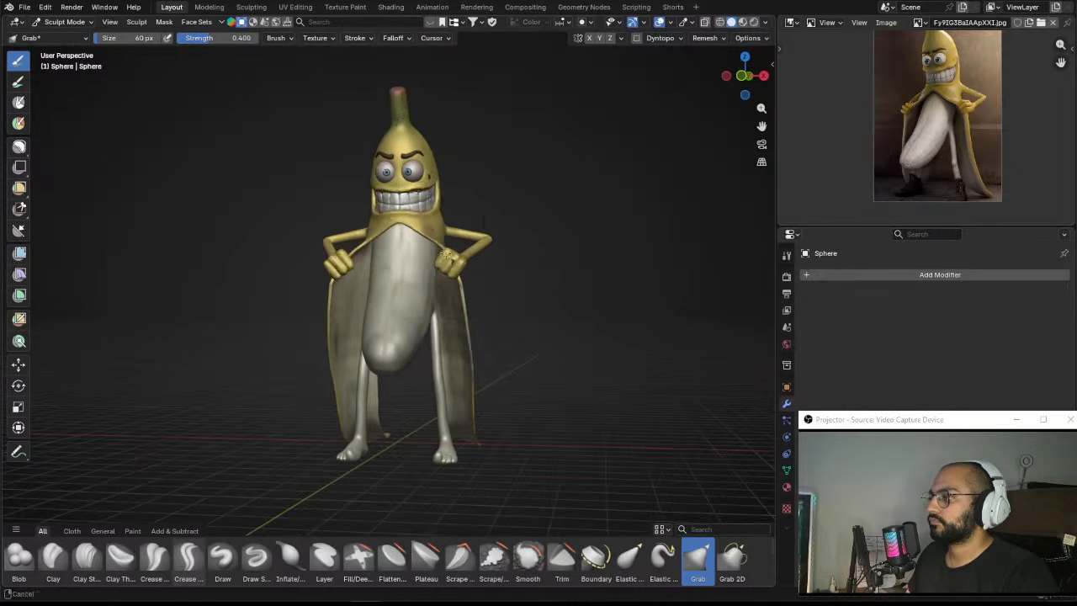
Step: Switch to Object Mode and enable shadows in the viewport shading
key(ctrl+Tab)
click(539, 193)
click(765, 22)
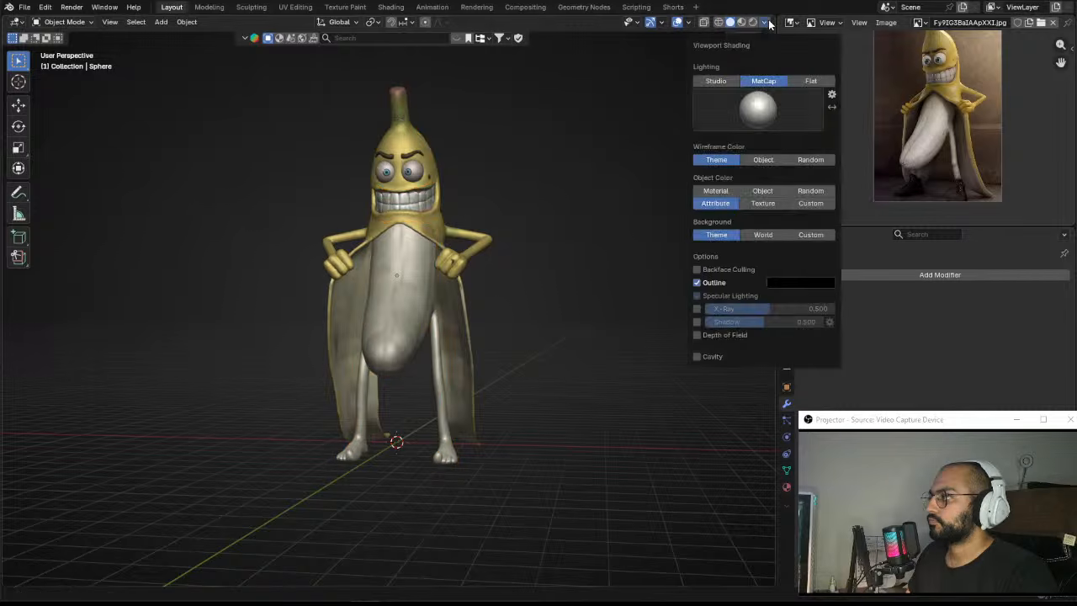
click(694, 321)
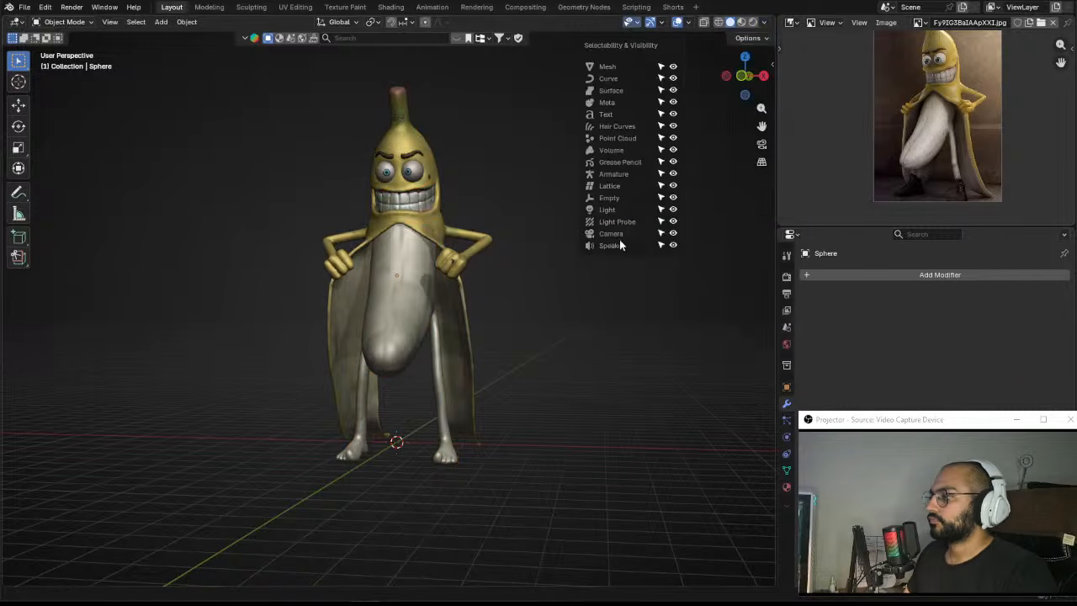
Step: Set the viewport shadow strength to 0.545 and change the shadow light direction on the character
click(766, 25)
click(767, 23)
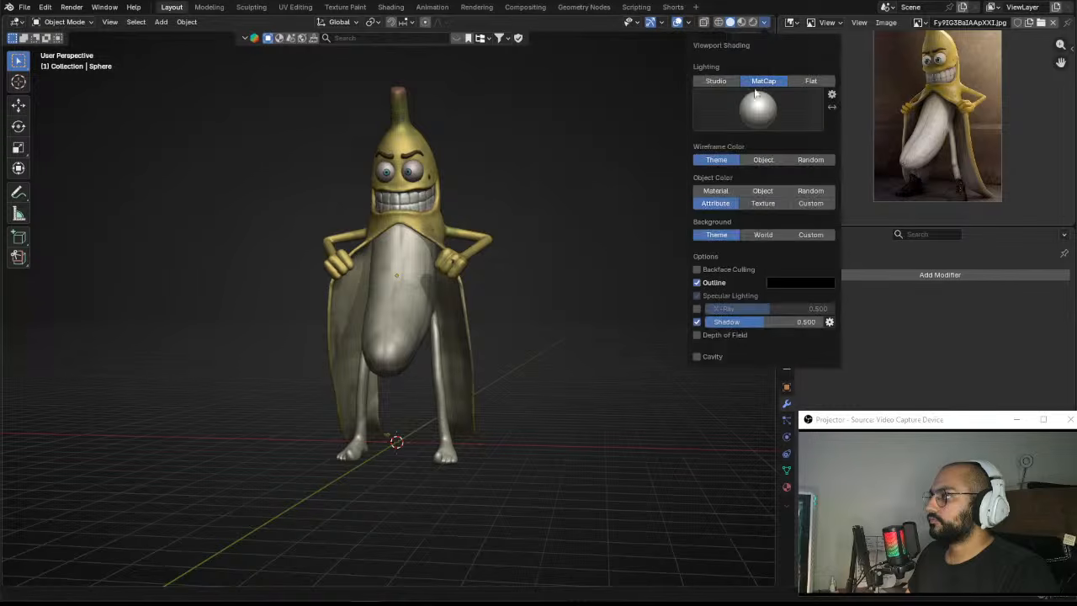
mouse_move(757, 324)
mouse_down()
mouse_move(787, 325)
mouse_move(769, 323)
mouse_up()
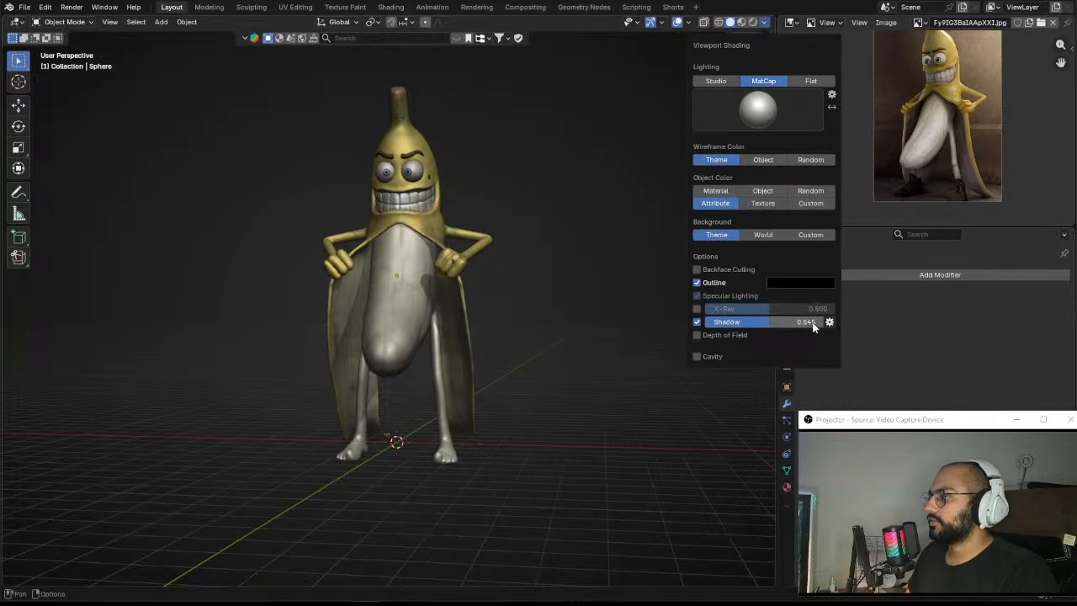
click(829, 322)
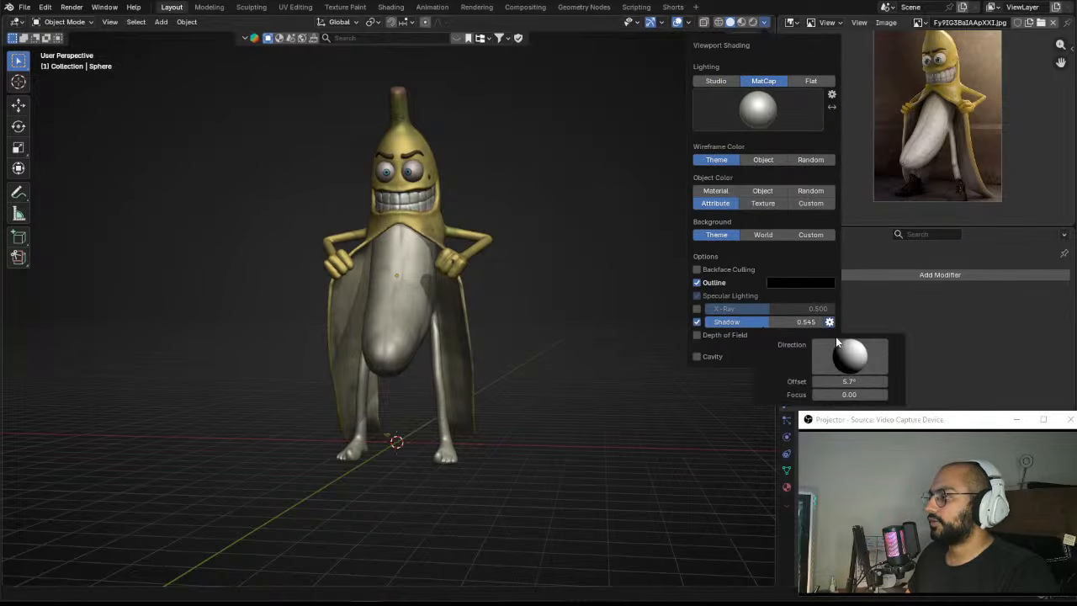
drag(837, 343, 815, 368)
mouse_move(584, 403)
middle_down()
mouse_move(625, 401)
mouse_move(581, 361)
mouse_move(571, 366)
mouse_move(581, 320)
mouse_move(558, 344)
mouse_move(577, 323)
mouse_move(594, 325)
mouse_move(563, 323)
middle_up()
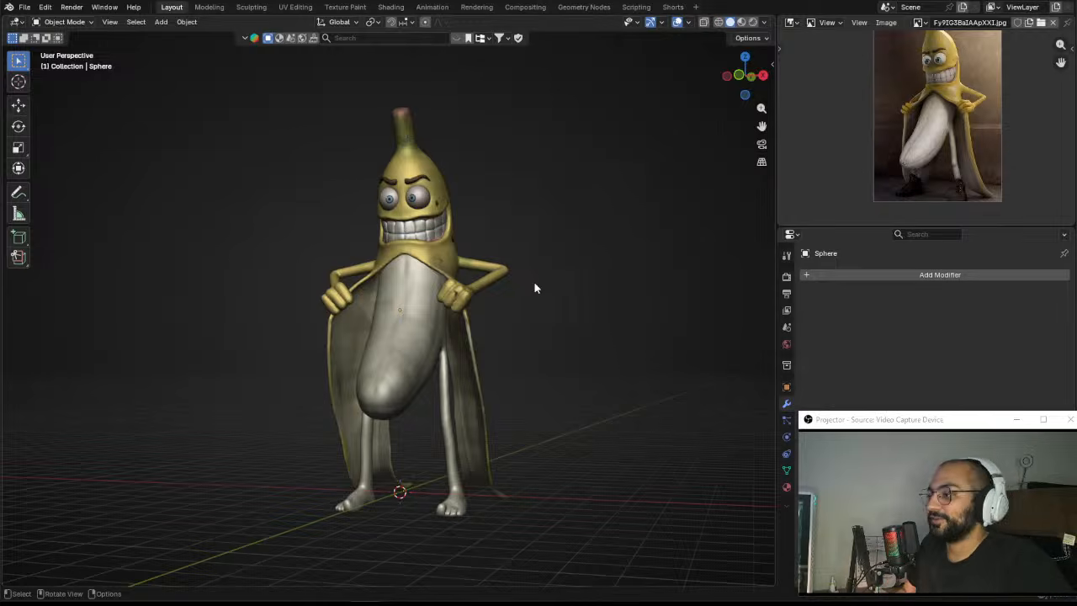
middle_drag(534, 286, 445, 278)
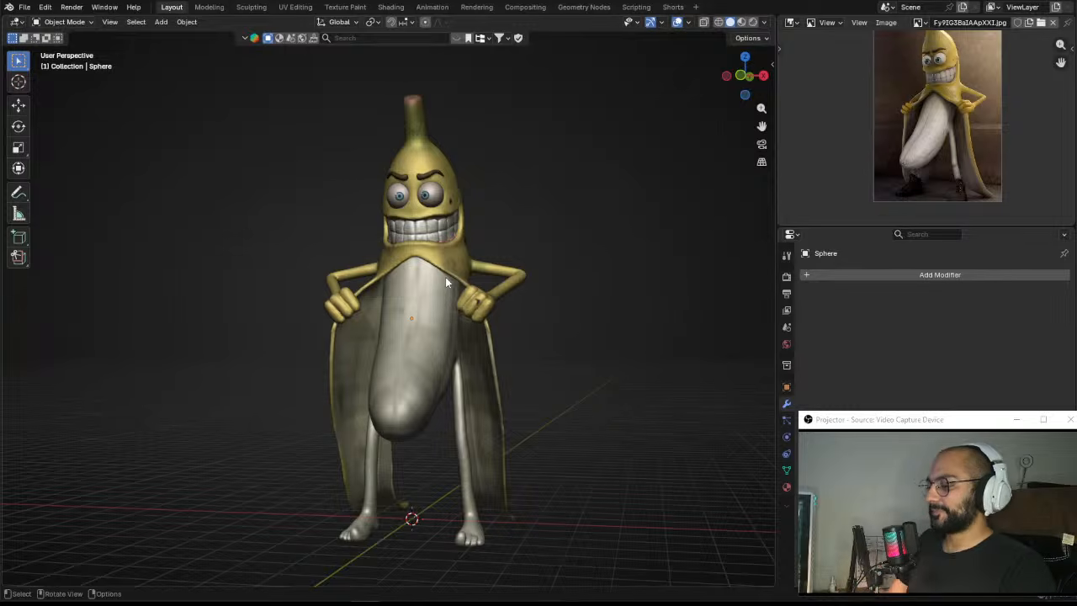
Step: Look through the Renders folder and place Screenshot_1400.jpg in a smaller window beside the viewport for comparison
key(alt+Tab)
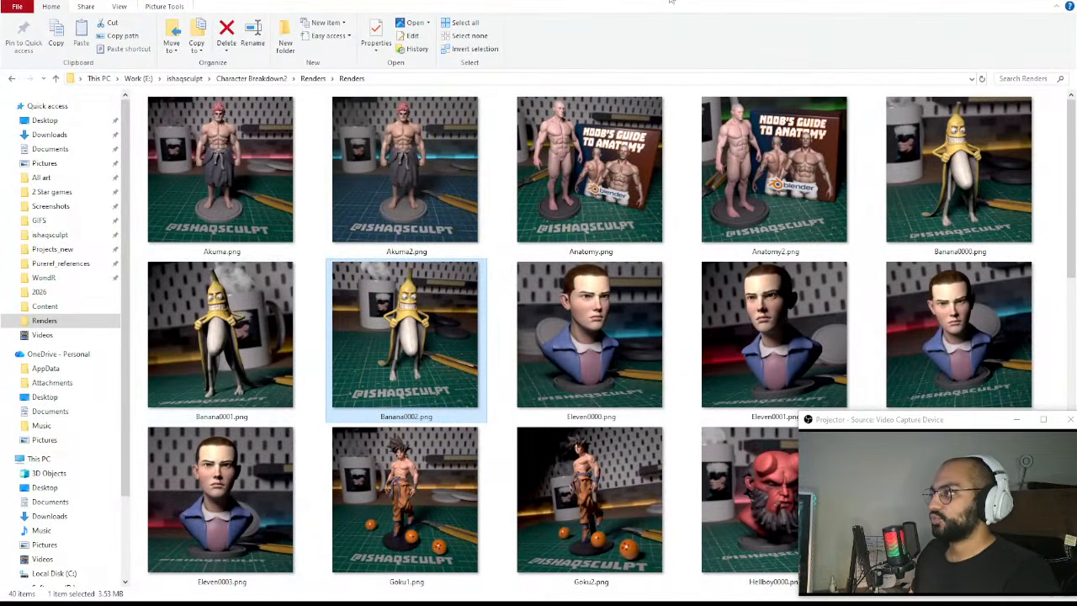
key(alt+Tab)
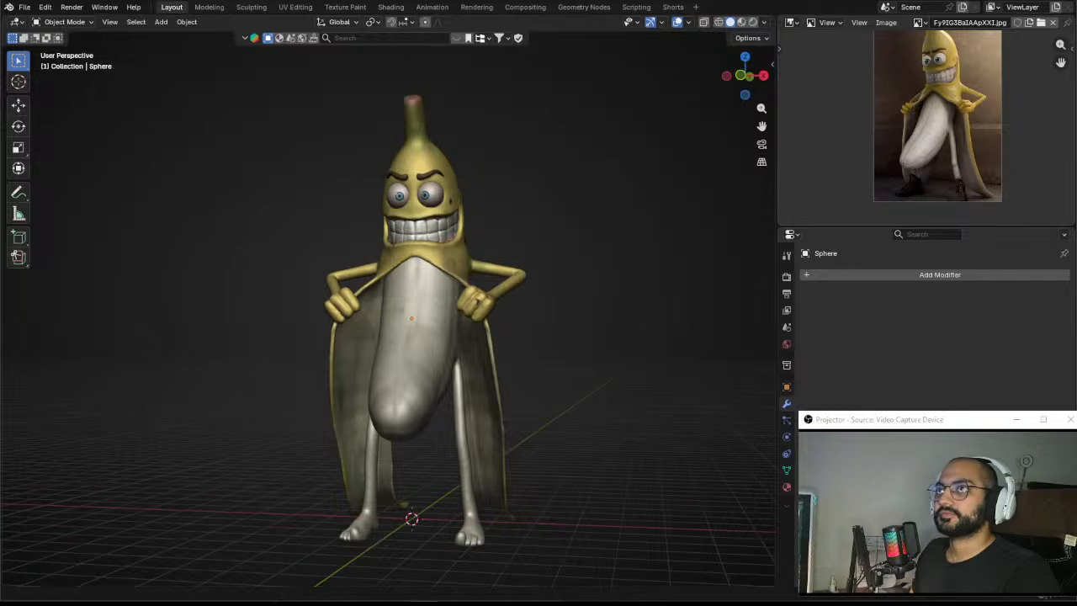
key(alt+Tab)
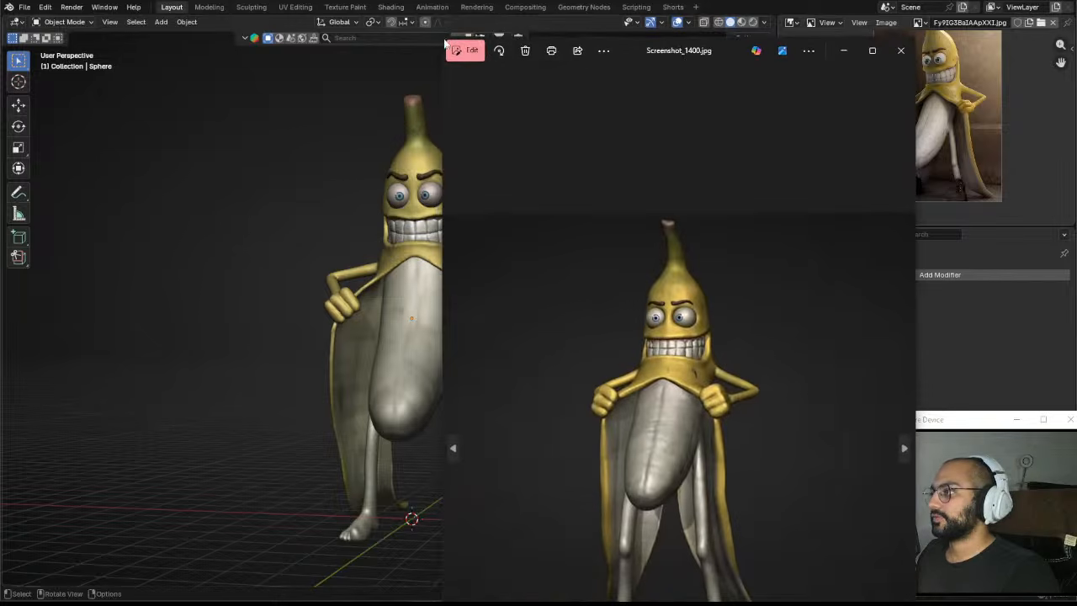
drag(444, 42, 570, 200)
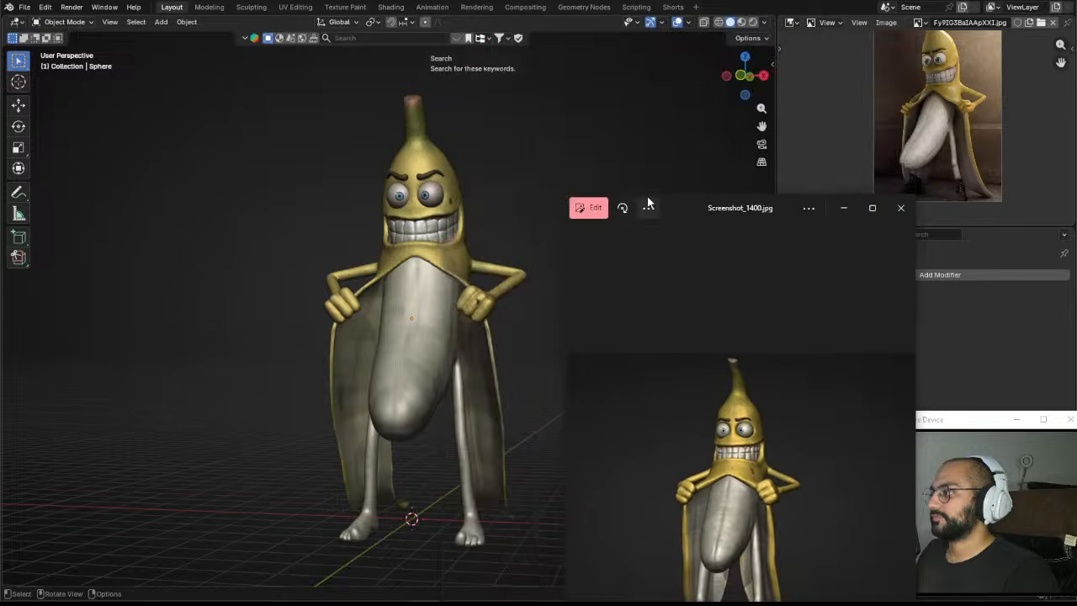
Step: Compare the banana model with Screenshot_1400.jpg placed beside it and close the image
drag(647, 203, 650, 34)
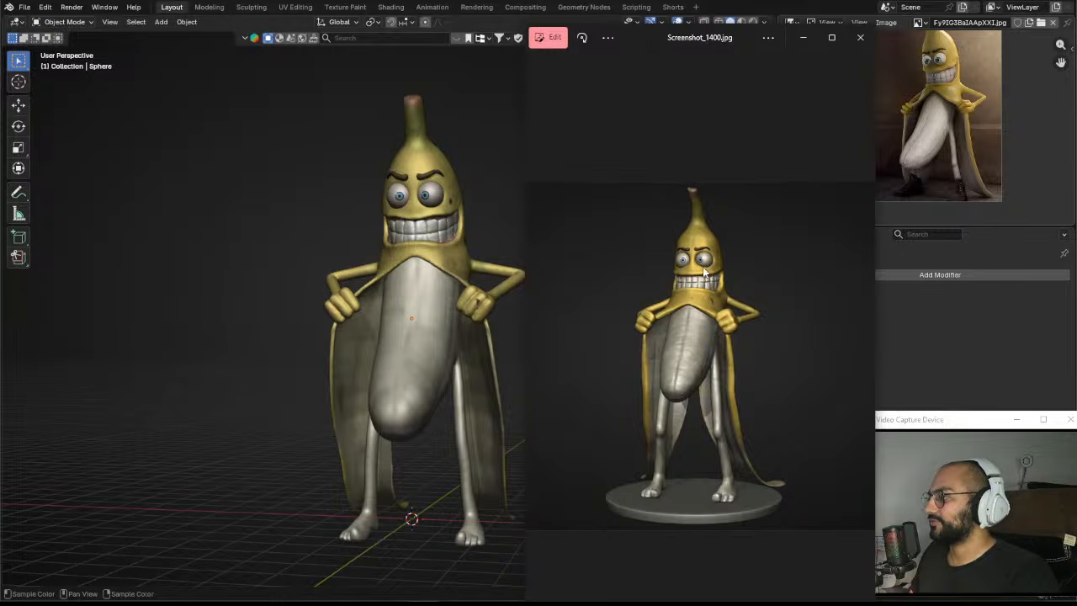
click(862, 39)
Step: Select the white flesh mesh, enter Sculpt Mode on it and save the file
click(392, 370)
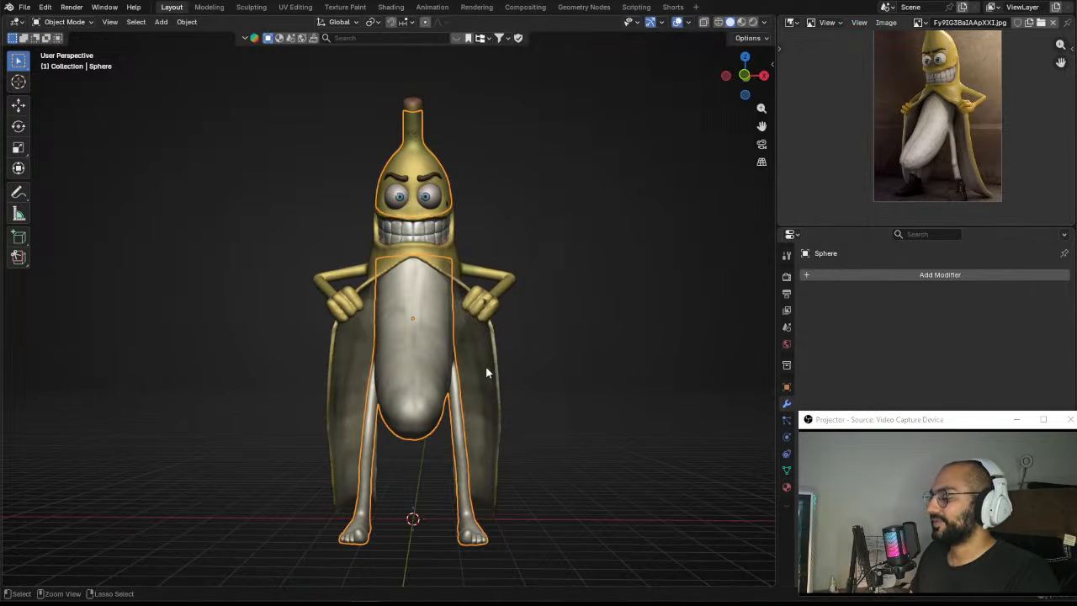
key(ctrl+Tab)
key(r)
click(458, 366)
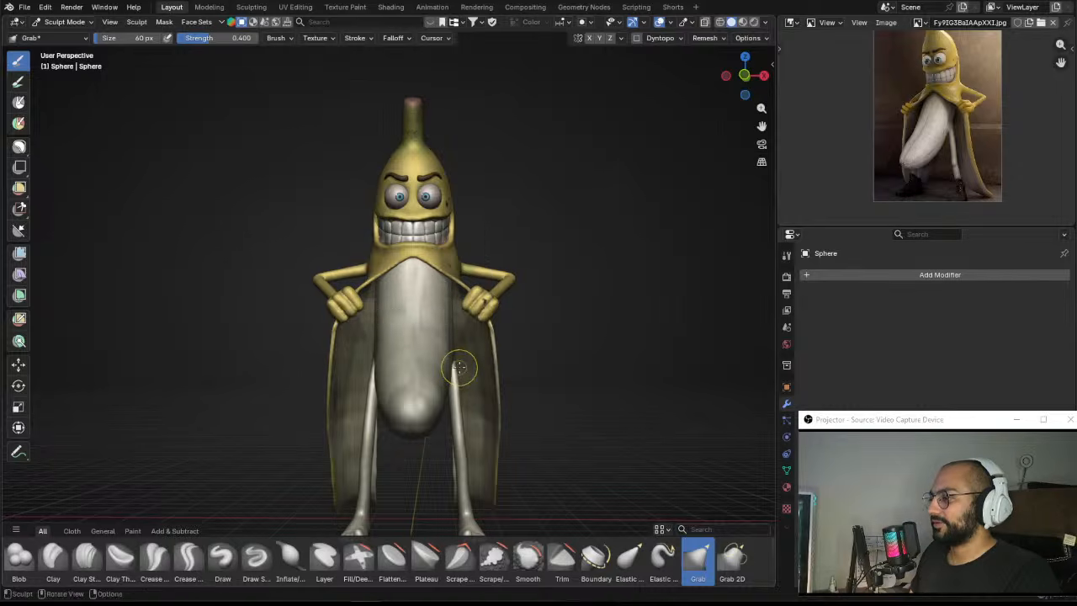
key(ctrl+s)
Step: Check the voxel size of the flesh mesh against its surface detail up close
middle_drag(502, 378, 482, 391)
scroll(483, 391, up, 3)
key(r)
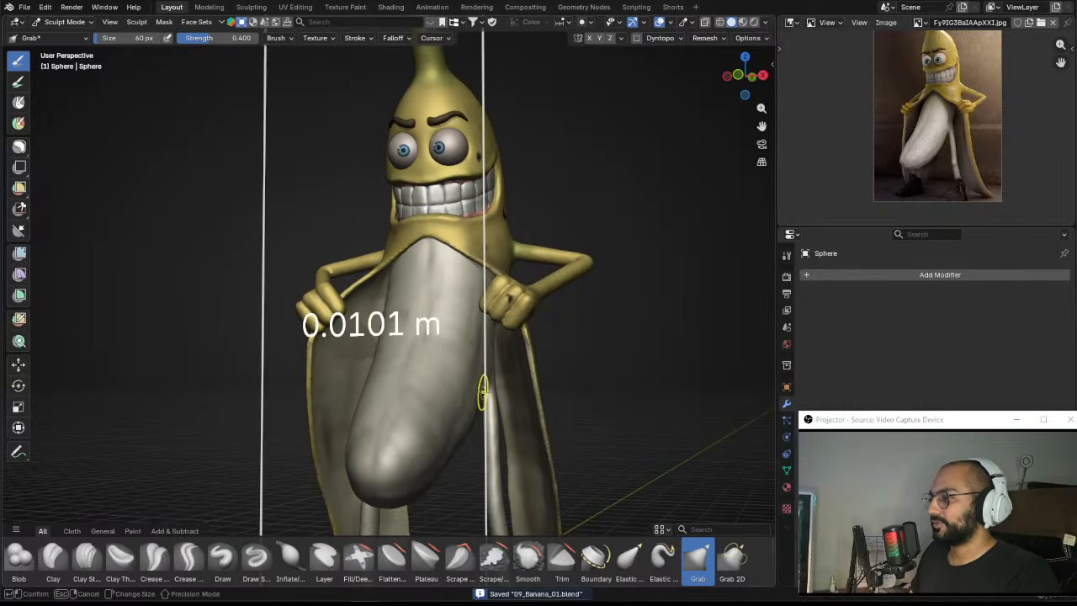
click(483, 391)
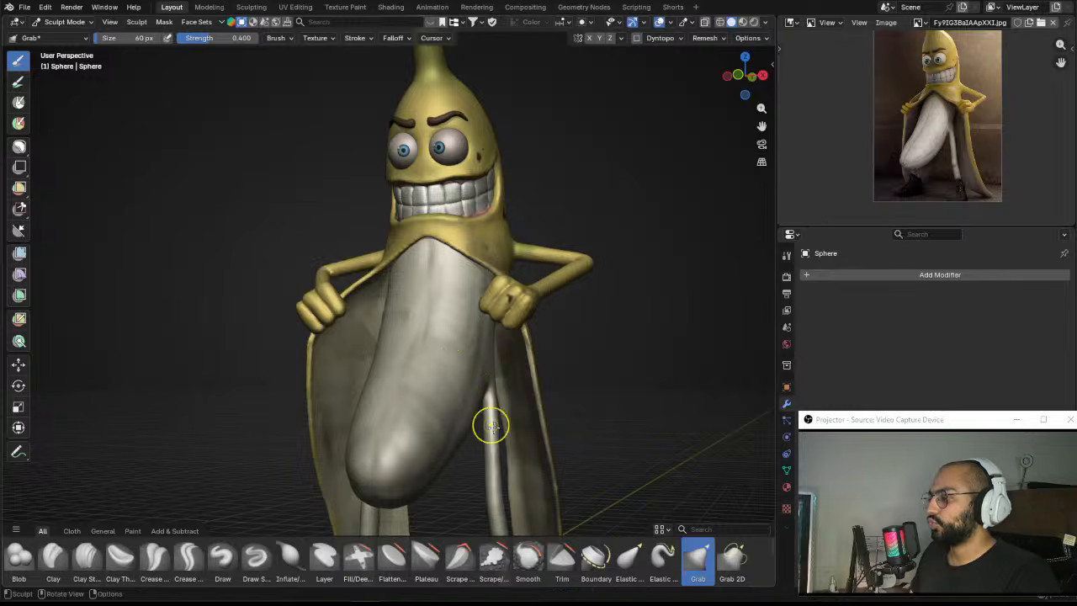
scroll(476, 354, up, 2)
scroll(496, 374, up, 2)
scroll(498, 375, down, 1)
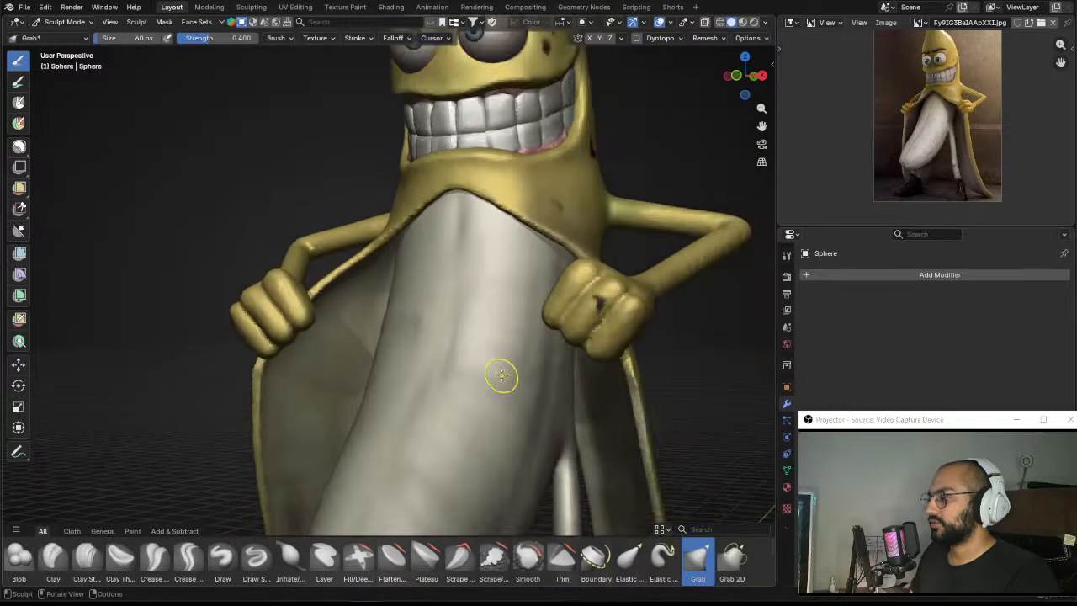
scroll(498, 375, up, 2)
Step: Toggle the wireframe overlay on and off to inspect the mesh density of the flesh
click(669, 23)
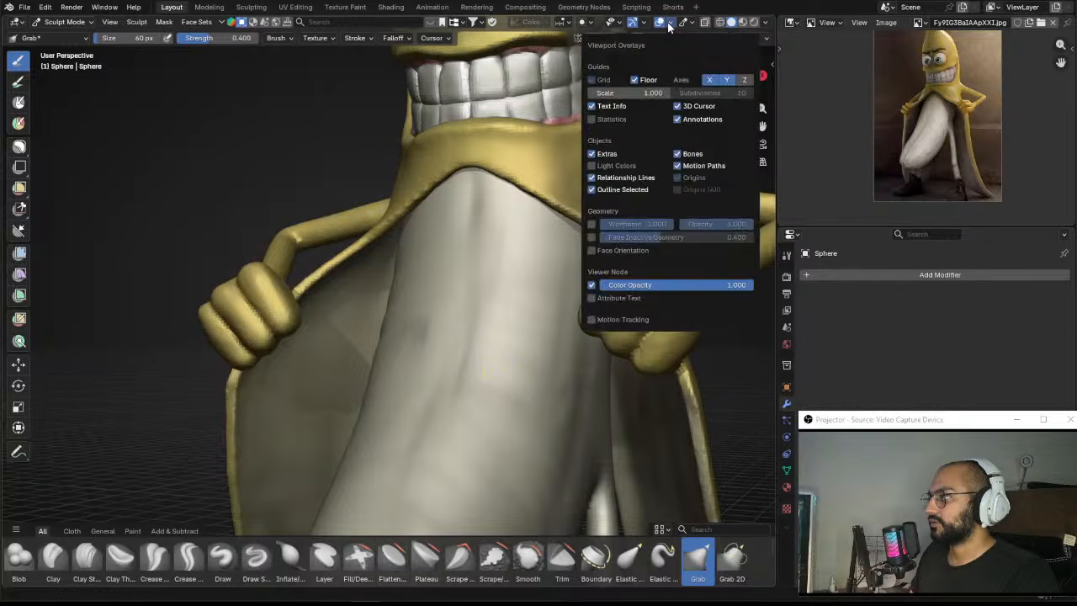
click(670, 23)
click(670, 22)
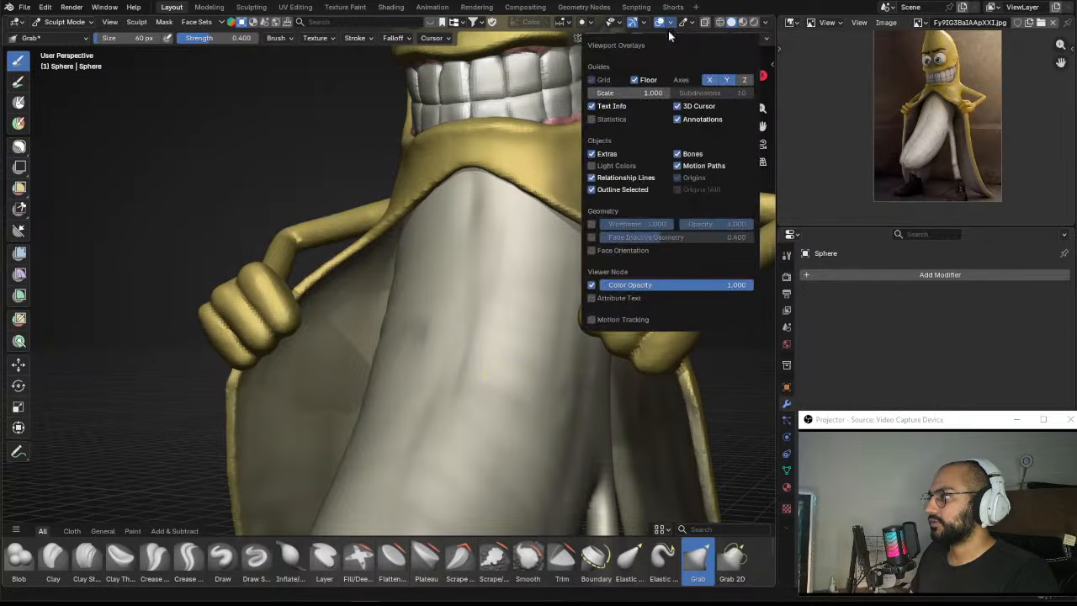
click(591, 223)
click(591, 224)
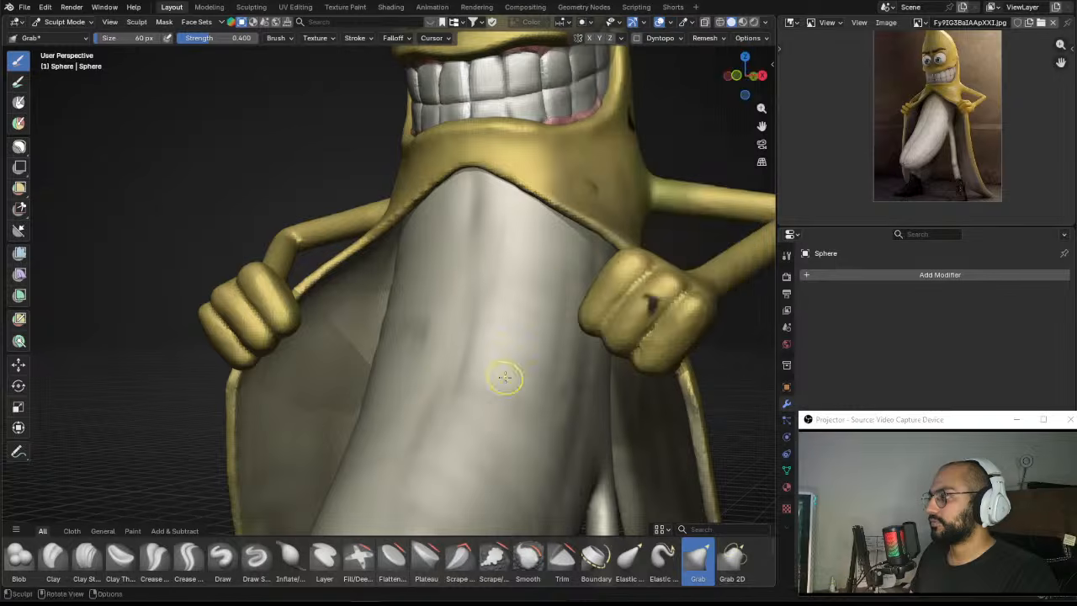
scroll(500, 377, down, 3)
mouse_move(500, 396)
middle_down()
mouse_move(531, 392)
mouse_move(582, 354)
mouse_move(620, 365)
middle_up()
scroll(620, 365, up, 1)
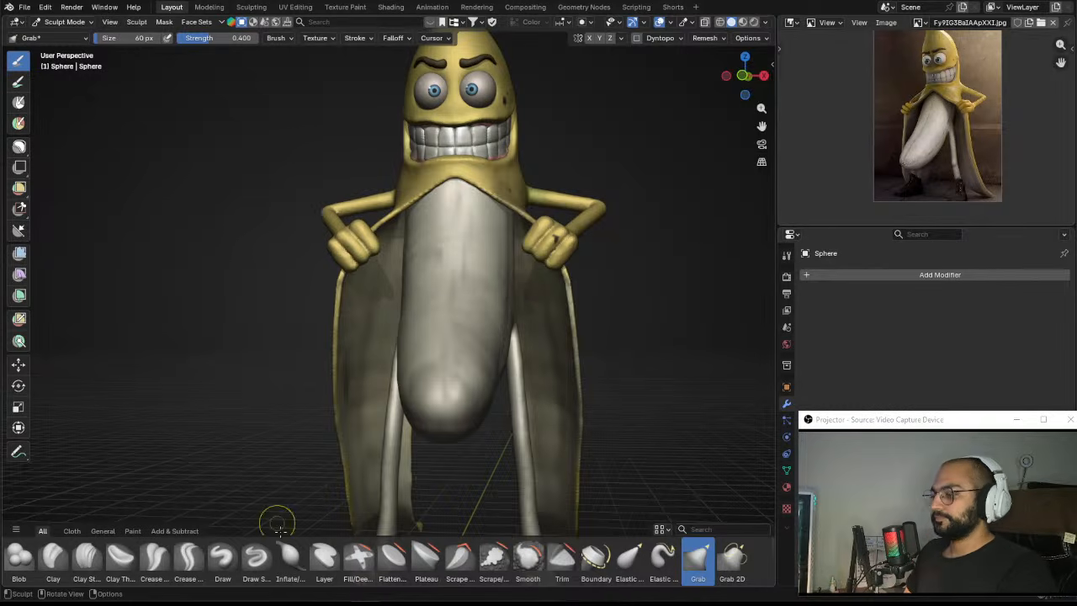
Step: Carve horizontal wrinkles across the character's right side of the flesh with the Draw Sharp brush at 33 px
click(256, 557)
scroll(488, 307, up, 1)
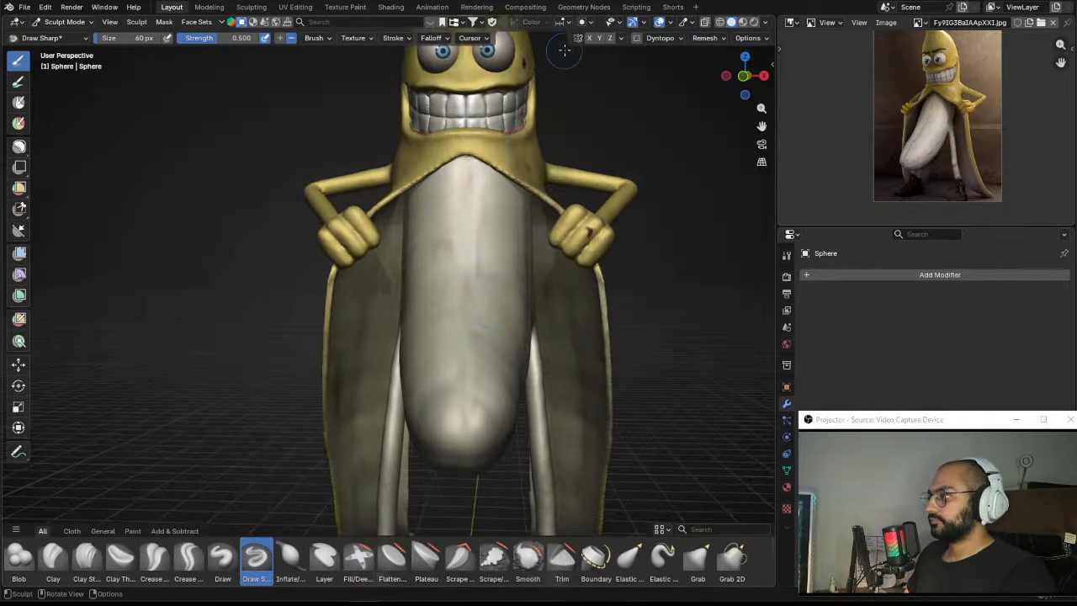
middle_drag(442, 221, 460, 207)
key(f)
click(452, 205)
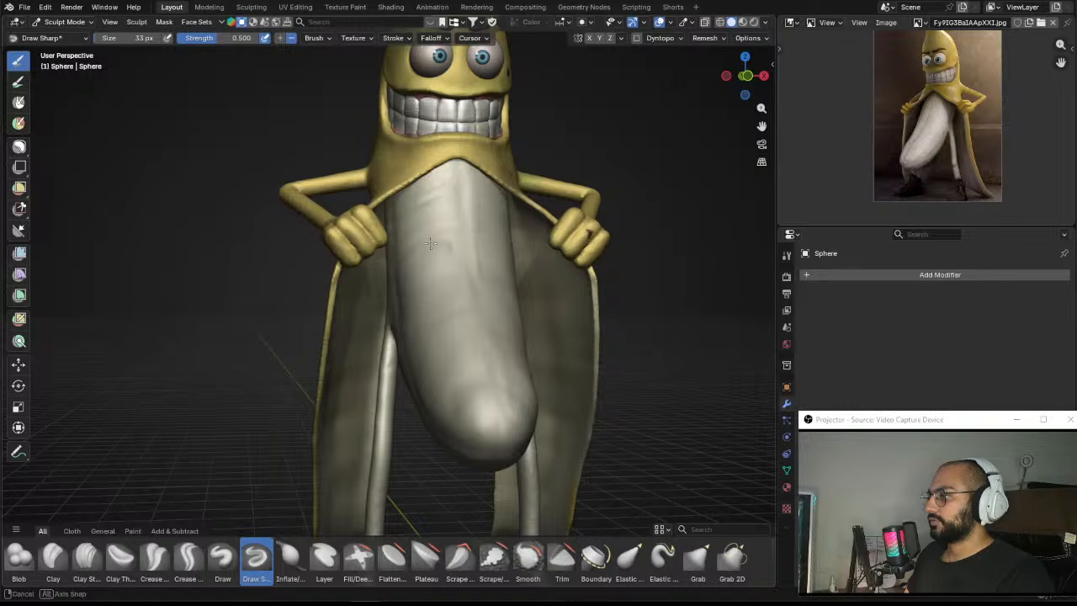
middle_drag(395, 213, 442, 209)
drag(405, 237, 431, 237)
middle_drag(404, 255, 437, 284)
mouse_move(438, 247)
mouse_down()
mouse_move(395, 269)
mouse_move(407, 316)
mouse_up()
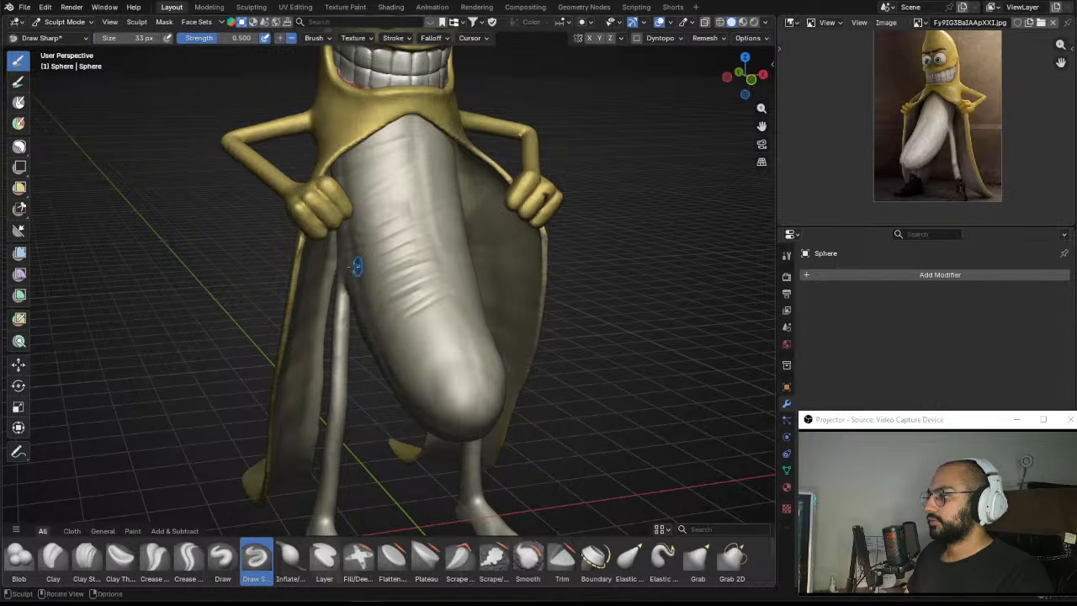
middle_drag(355, 264, 428, 283)
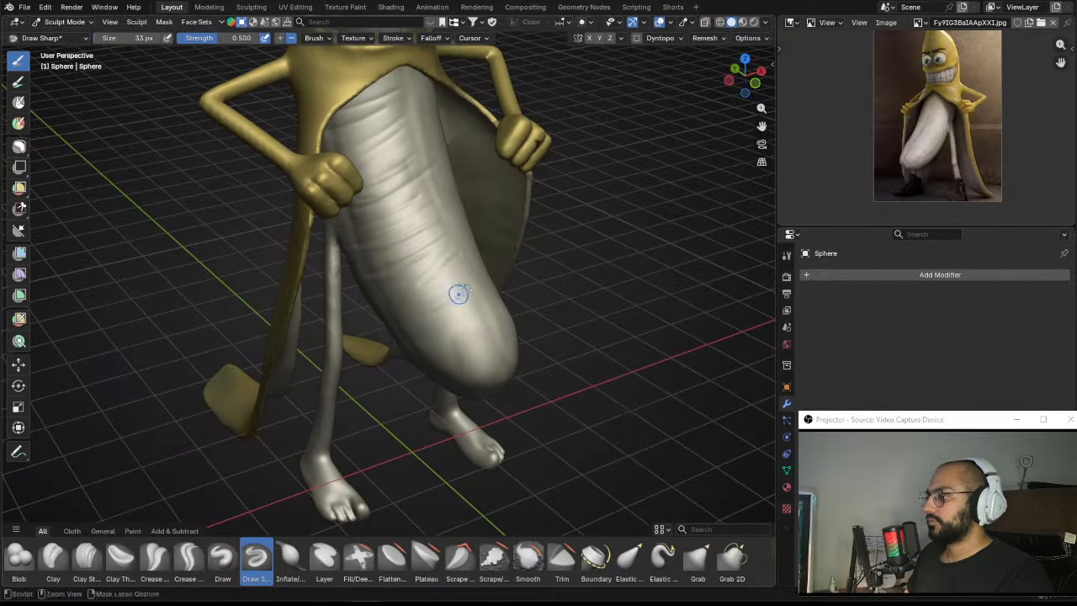
alt+middle_drag(474, 334, 462, 296)
Step: Nudge the wrinkled flesh surface with the Grab brush at 126 px and 108 px
key(g)
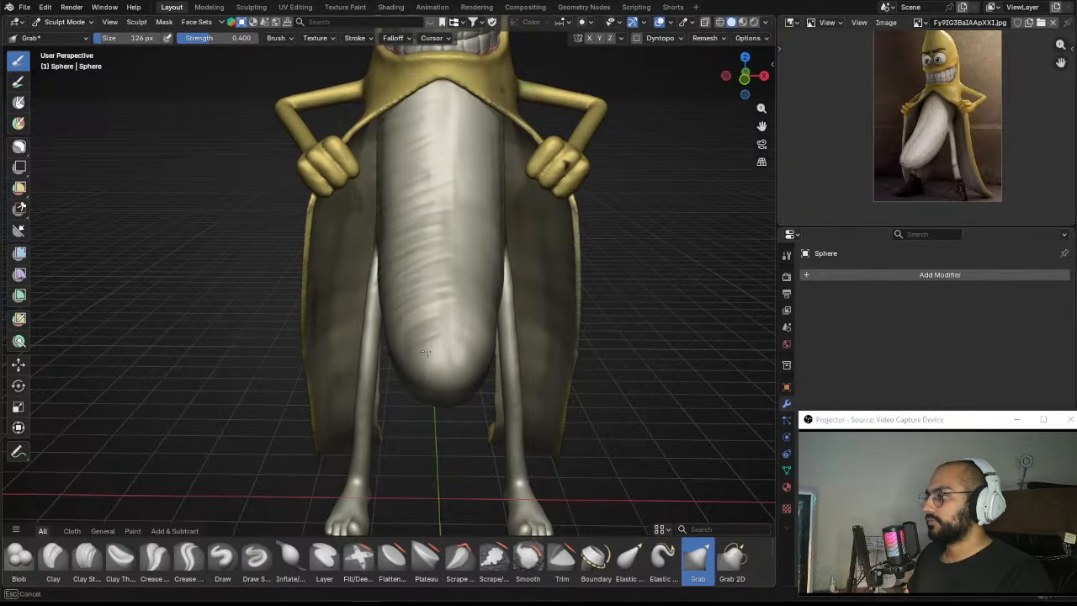
middle_drag(424, 351, 423, 197)
mouse_move(440, 269)
middle_down()
mouse_move(435, 342)
mouse_move(423, 273)
middle_up()
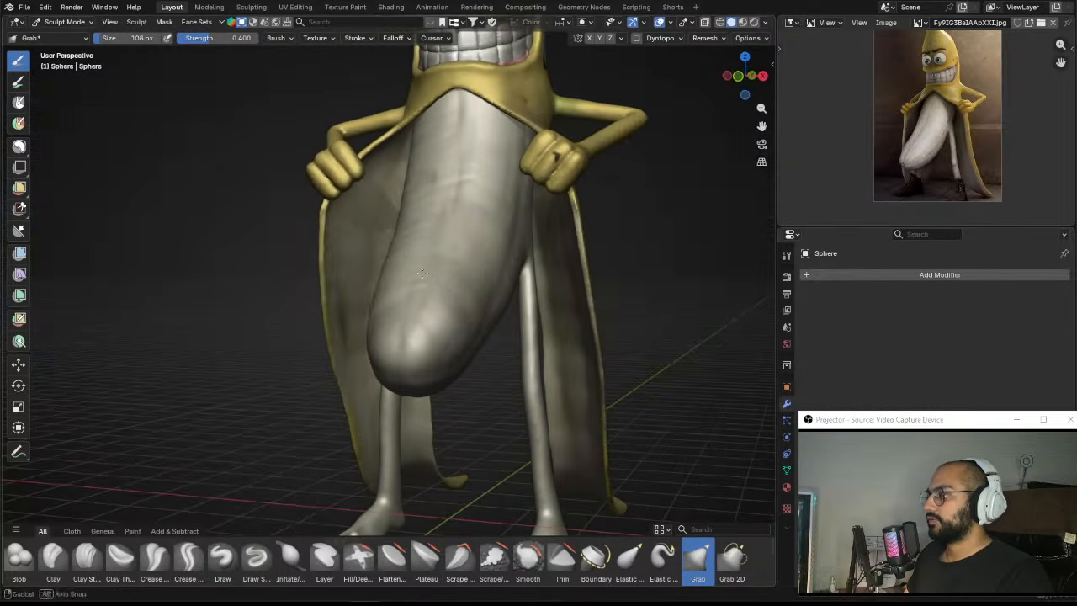
Step: Carve a lengthwise crease down the middle of the flesh to its tip with the Draw Sharp brush at 34 px
click(257, 561)
mouse_move(368, 249)
middle_down()
mouse_move(433, 263)
mouse_move(408, 255)
middle_up()
scroll(433, 263, down, 3)
middle_drag(444, 212, 432, 196)
key(f)
click(438, 184)
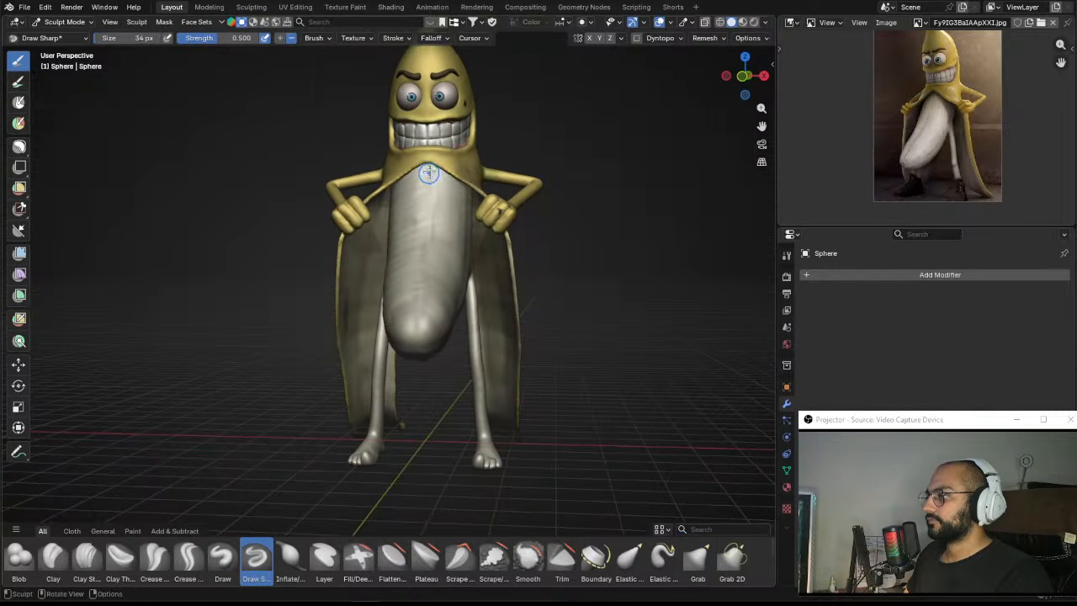
drag(428, 172, 425, 243)
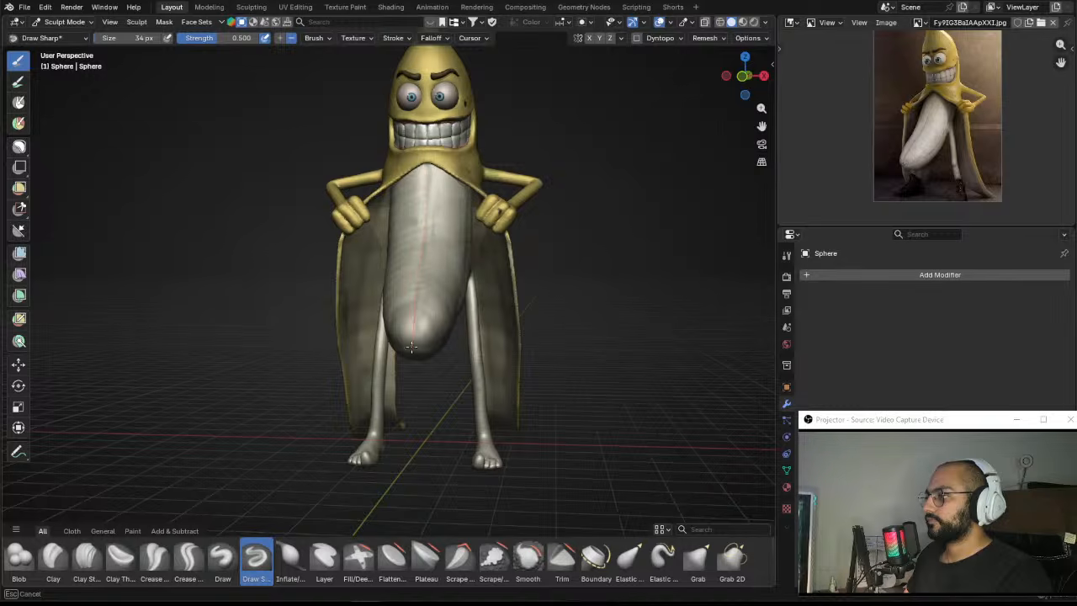
drag(412, 346, 411, 380)
drag(430, 167, 419, 294)
drag(411, 351, 410, 397)
middle_drag(409, 397, 355, 379)
Step: Make the central crease and its surroundings less regular with the Grab brush at 61 px and 57 px
key(g)
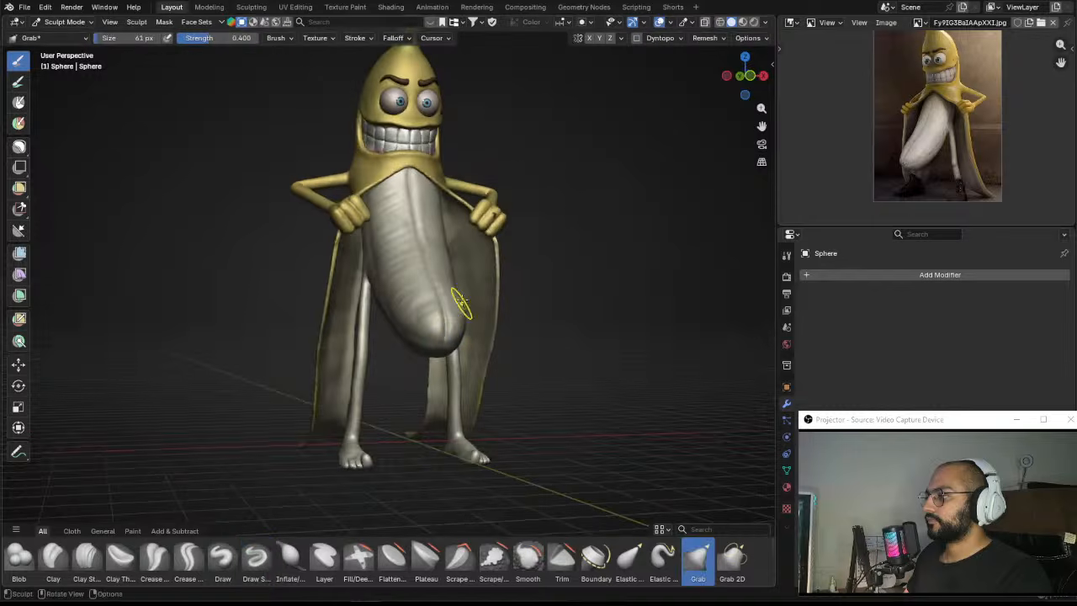
drag(407, 241, 418, 205)
middle_drag(450, 239, 496, 233)
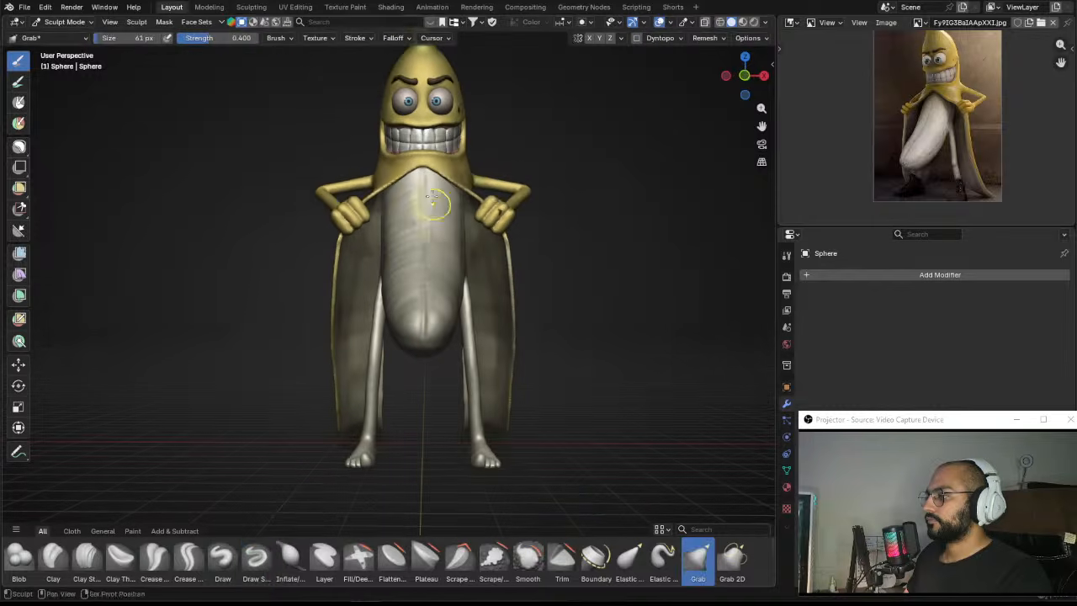
mouse_move(432, 205)
mouse_down()
mouse_move(404, 243)
mouse_move(404, 308)
mouse_up()
middle_drag(404, 308, 423, 307)
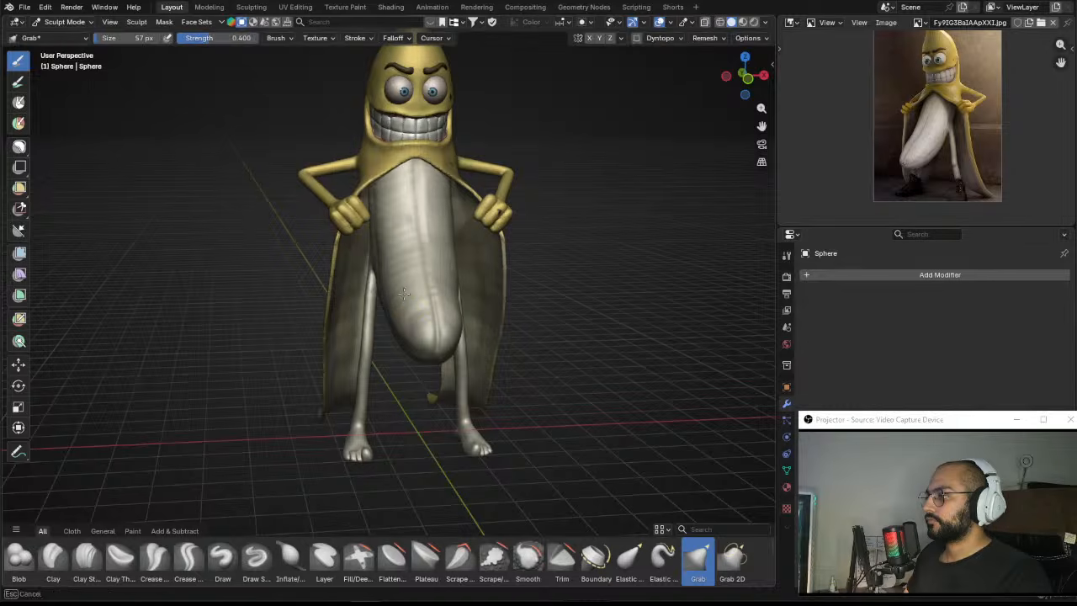
Step: Build up strip-textured volume on the character's left side of the flesh with the Clay Strips brush at 64 px
click(88, 559)
scroll(497, 137, up, 3)
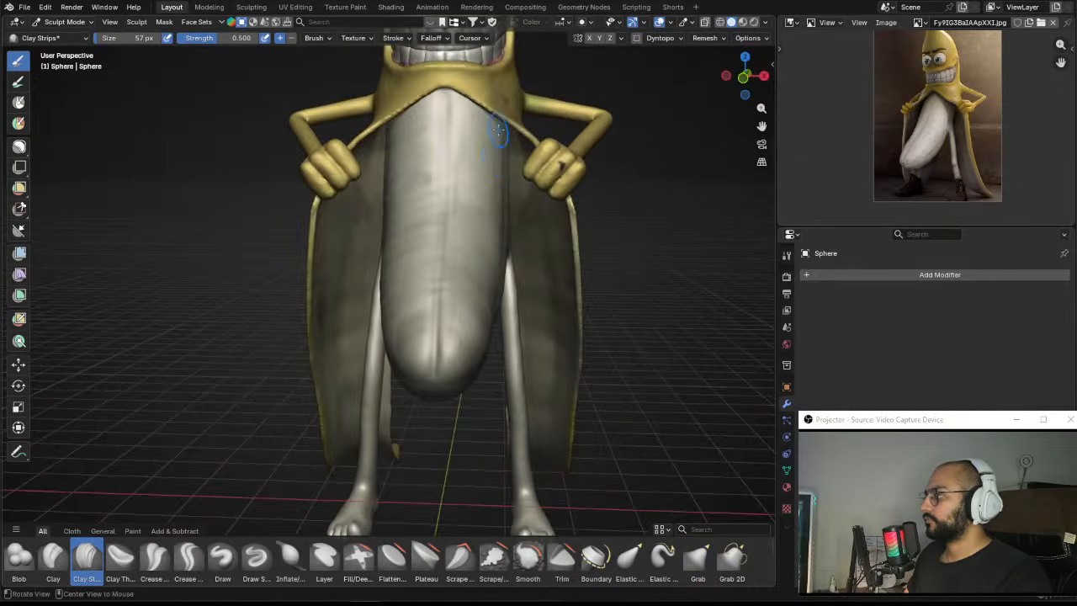
mouse_move(487, 310)
middle_down()
mouse_move(394, 310)
mouse_move(373, 325)
middle_up()
key(f)
click(380, 311)
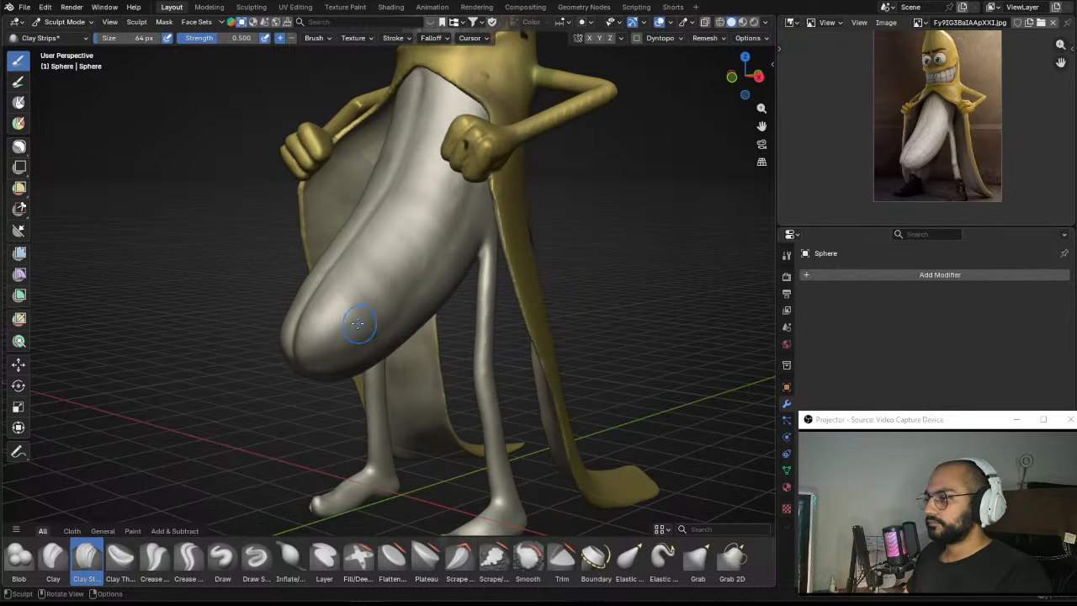
key(f)
drag(340, 315, 399, 228)
middle_drag(398, 229, 465, 219)
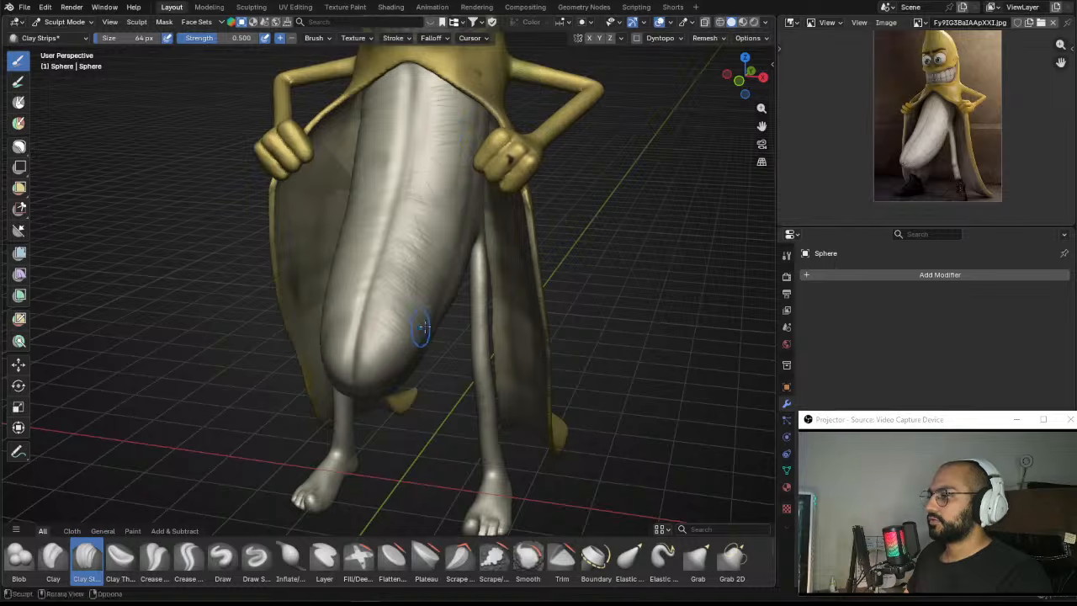
middle_drag(416, 335, 348, 322)
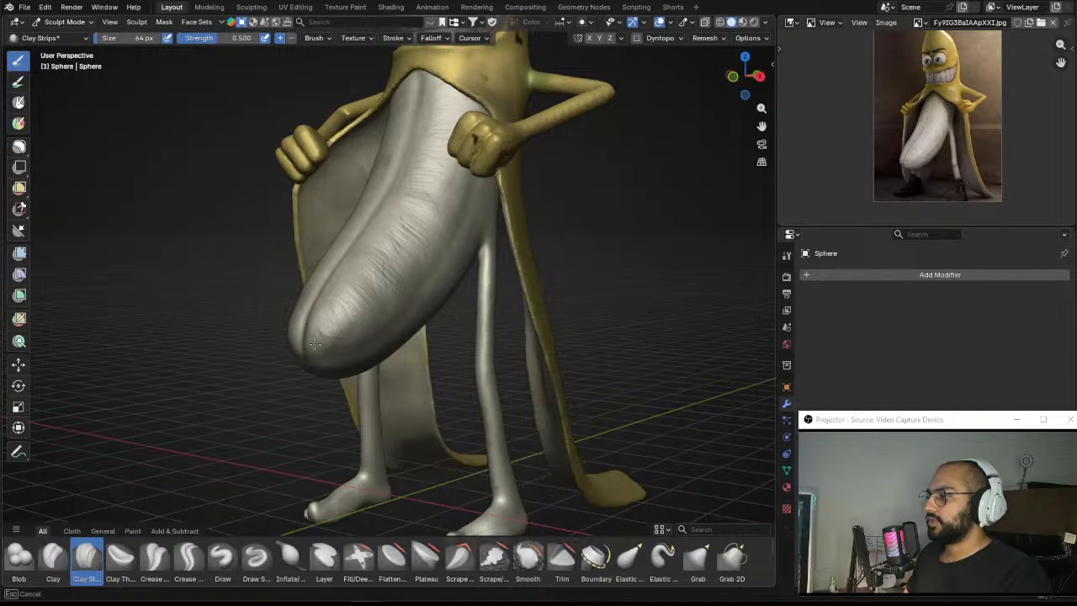
middle_drag(408, 196, 440, 193)
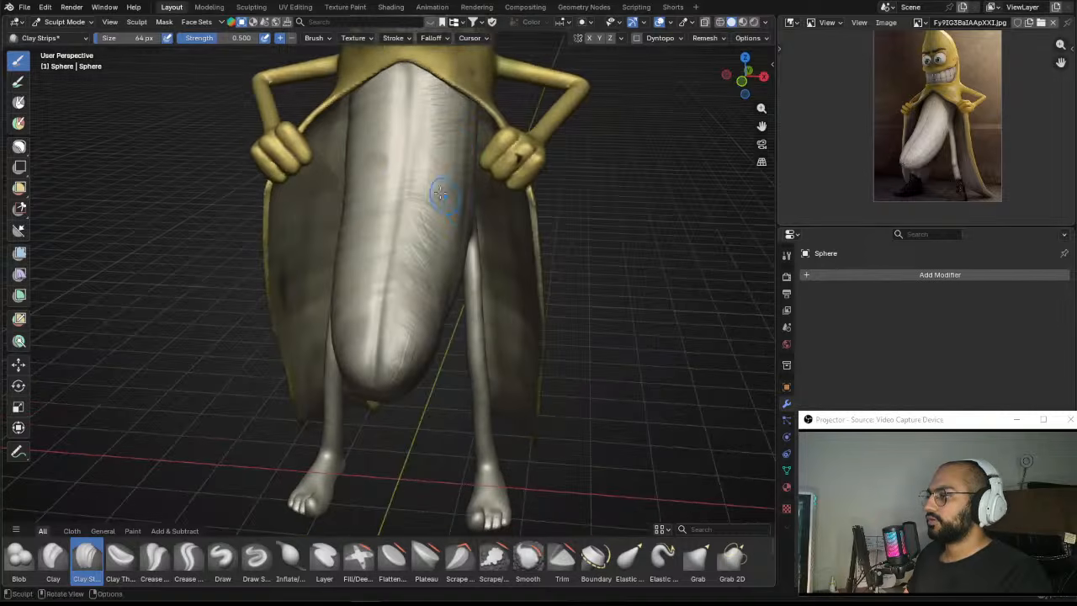
Step: Smooth the clay strips on the character's left side of the flesh at brush sizes of 104 px and 76 px
key(f)
click(466, 148)
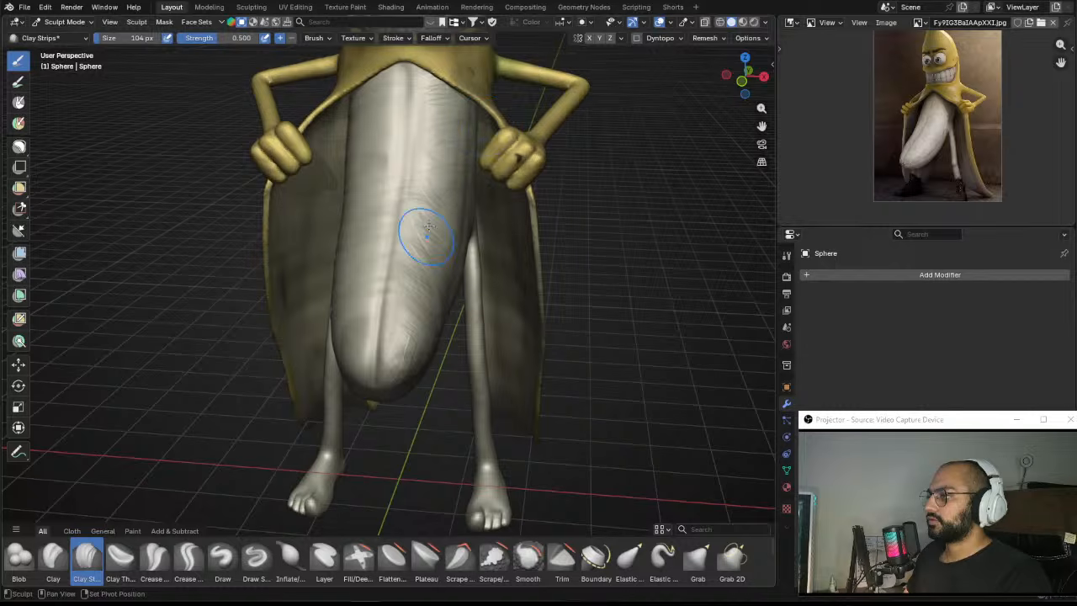
mouse_move(428, 226)
shift+mouse_down()
mouse_move(421, 252)
mouse_move(433, 278)
shift+mouse_up()
middle_drag(440, 281, 413, 258)
key(f)
click(413, 258)
shift+drag(413, 258, 373, 356)
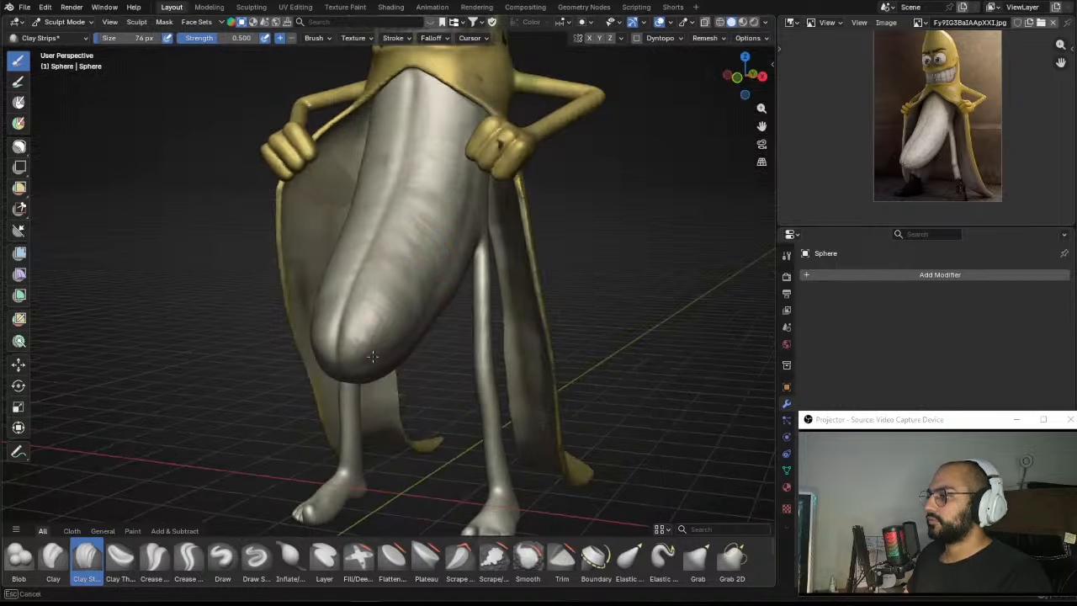
Step: Add strip-textured volume to the character's right side of the flesh with the Clay Strips brush at 76 px
middle_drag(421, 180, 396, 163)
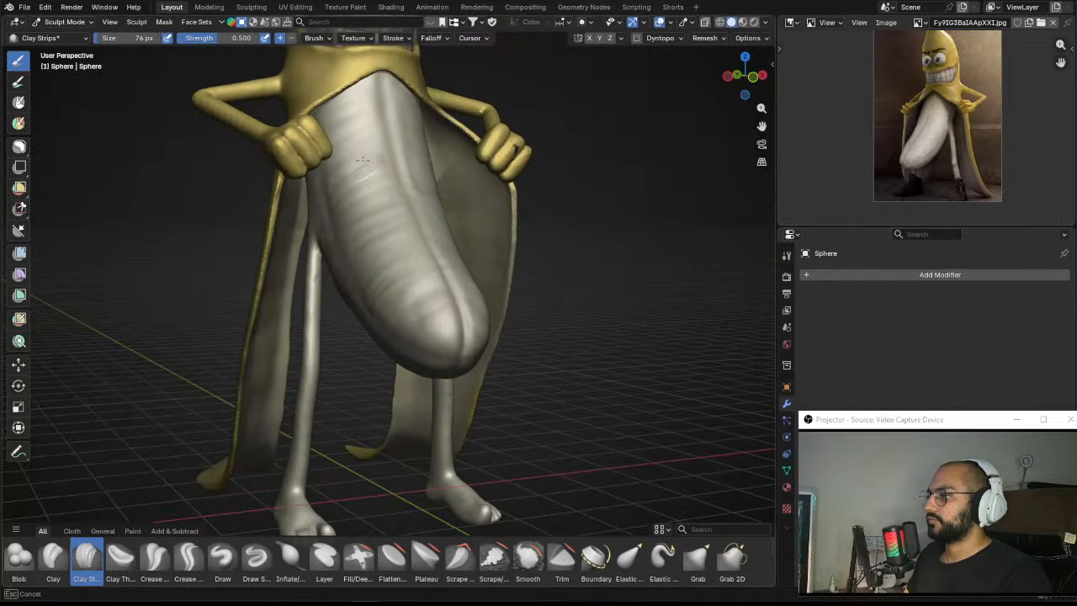
drag(381, 84, 362, 136)
drag(361, 137, 378, 178)
mouse_move(379, 178)
mouse_down()
mouse_move(370, 168)
mouse_move(363, 180)
mouse_up()
mouse_move(363, 180)
mouse_down()
mouse_move(375, 173)
mouse_move(355, 197)
mouse_move(375, 190)
mouse_up()
mouse_move(347, 133)
mouse_down()
mouse_move(360, 87)
mouse_move(368, 111)
mouse_up()
mouse_move(363, 131)
mouse_down()
mouse_move(358, 193)
mouse_move(388, 206)
mouse_up()
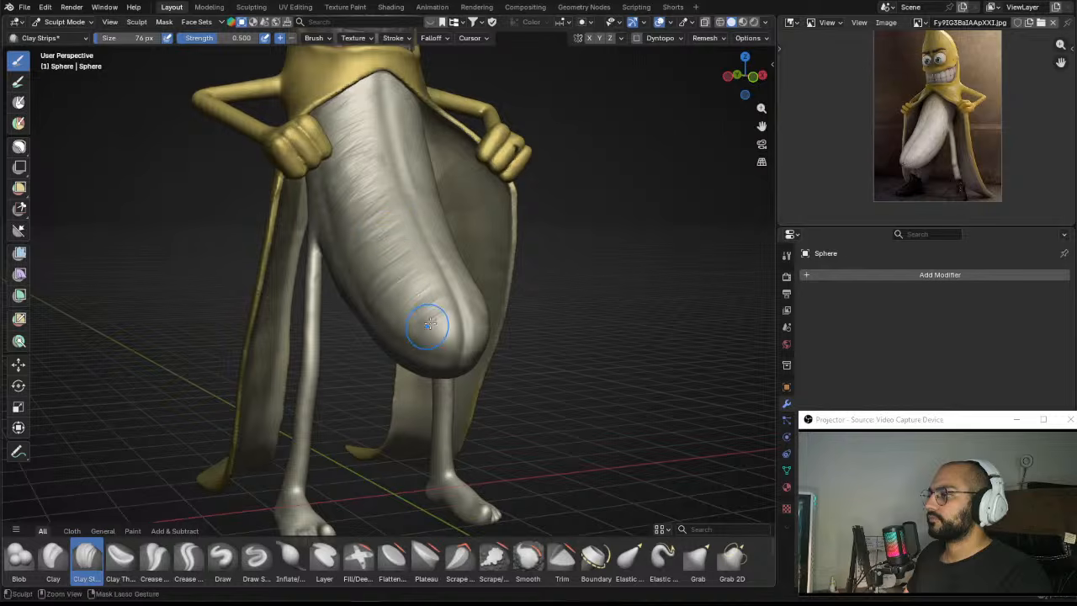
Step: Adjust the shape of the flesh with the Grab brush at 100 px and 68 px
key(g)
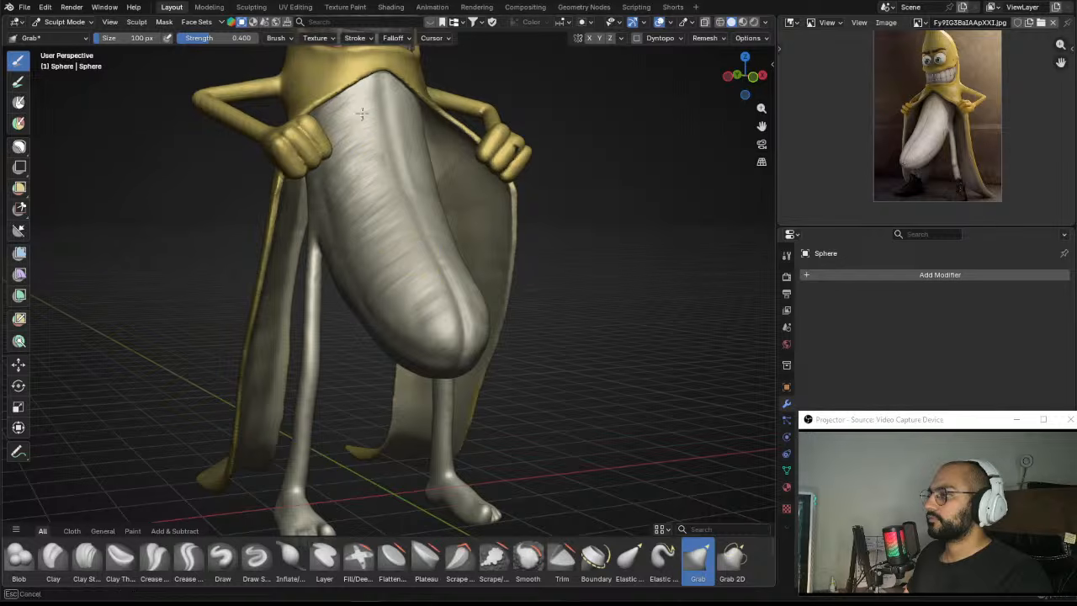
middle_drag(404, 171, 391, 301)
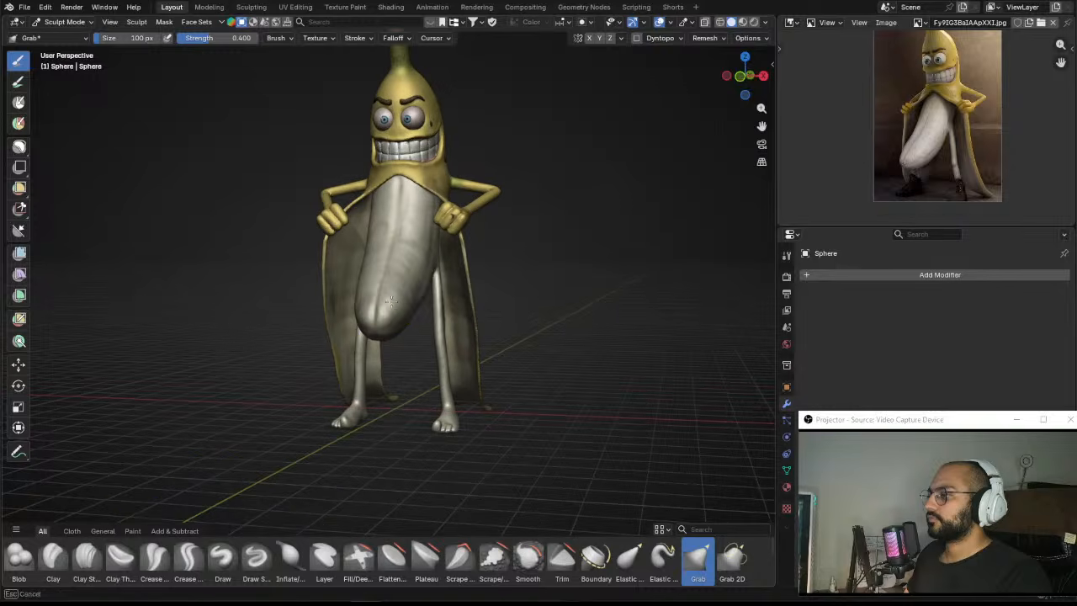
middle_drag(382, 234, 404, 261)
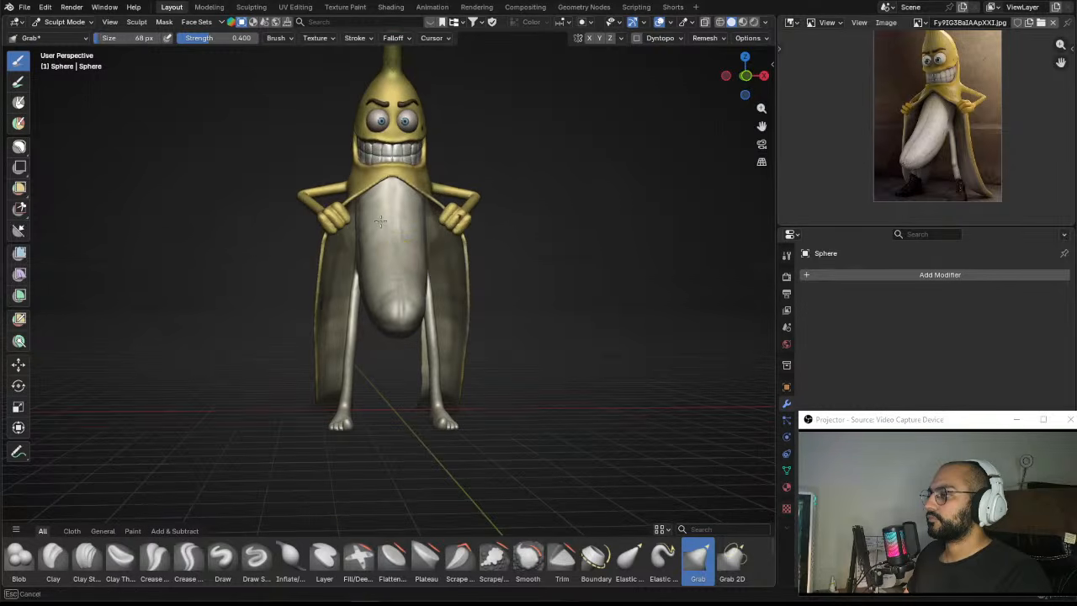
middle_drag(380, 221, 432, 259)
scroll(432, 259, up, 2)
scroll(431, 260, down, 4)
middle_drag(457, 337, 425, 321)
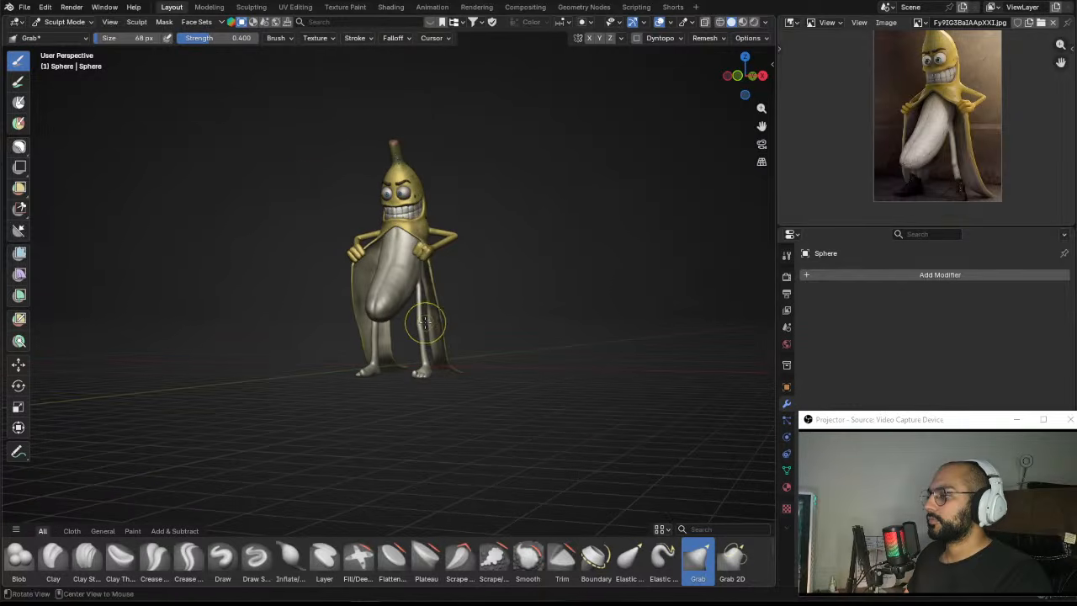
key(f)
click(486, 370)
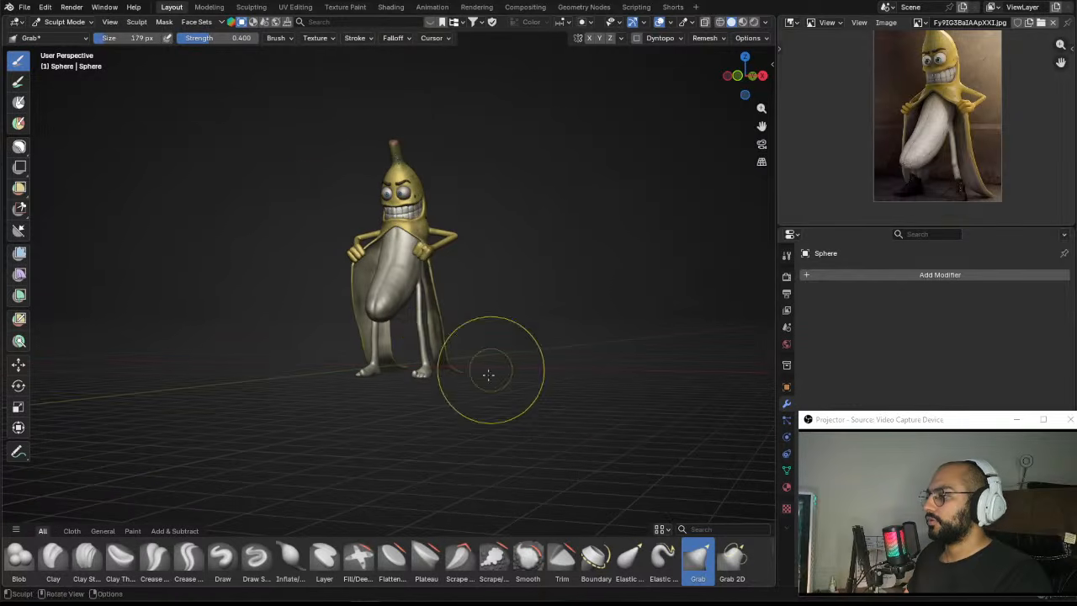
shift+middle_drag(490, 373, 467, 311)
key(f)
click(468, 319)
key(f)
click(535, 319)
mouse_move(394, 307)
middle_down()
mouse_move(402, 365)
mouse_move(396, 324)
middle_up()
scroll(404, 274, up, 2)
Step: Turn on X symmetry and mask the white banana flesh with Expand Mask, leaving both legs unmasked
key(m)
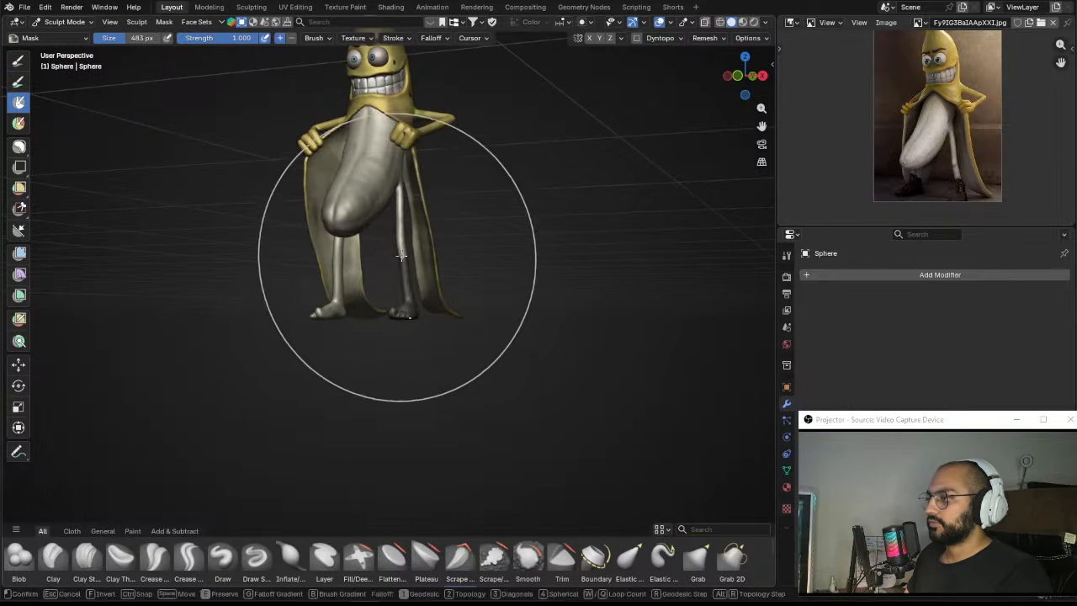
key(shift+a)
key(Escape)
middle_drag(401, 189, 488, 264)
middle_drag(583, 56, 471, 202)
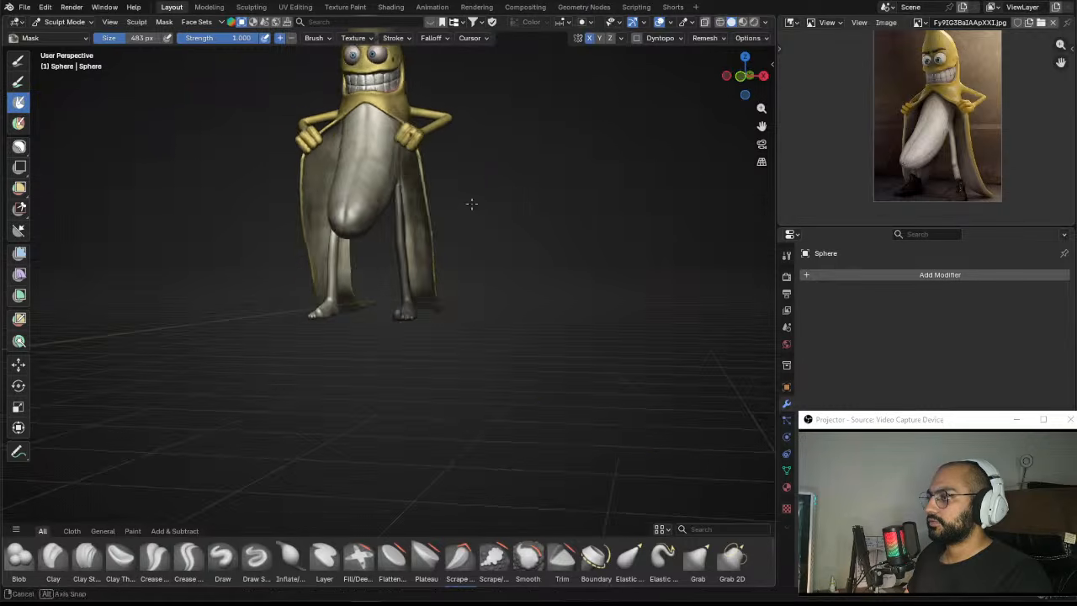
key(shift+a)
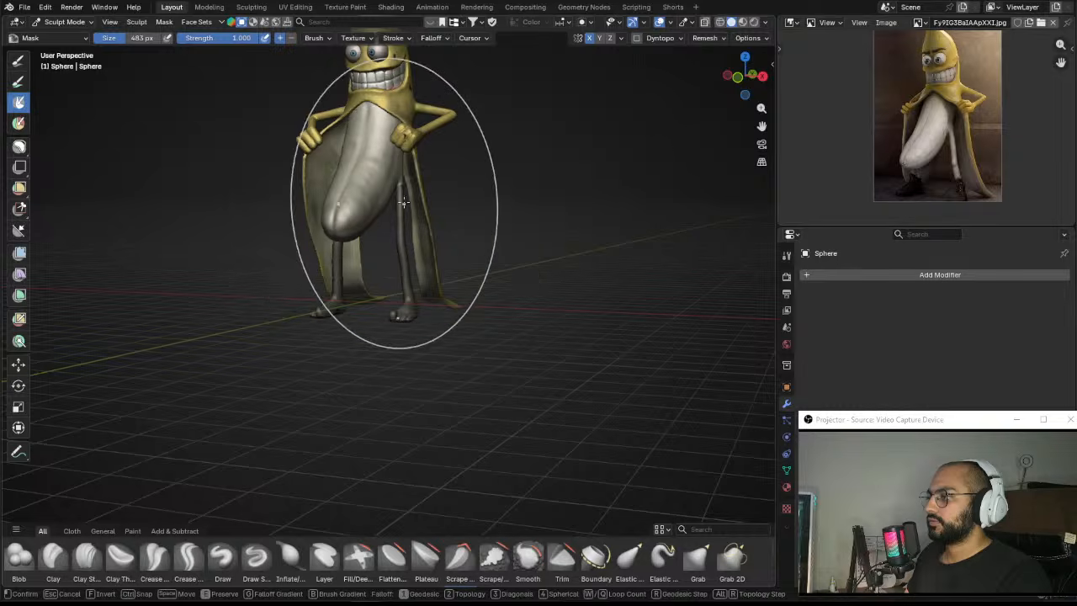
key(Escape)
middle_drag(393, 212, 510, 239)
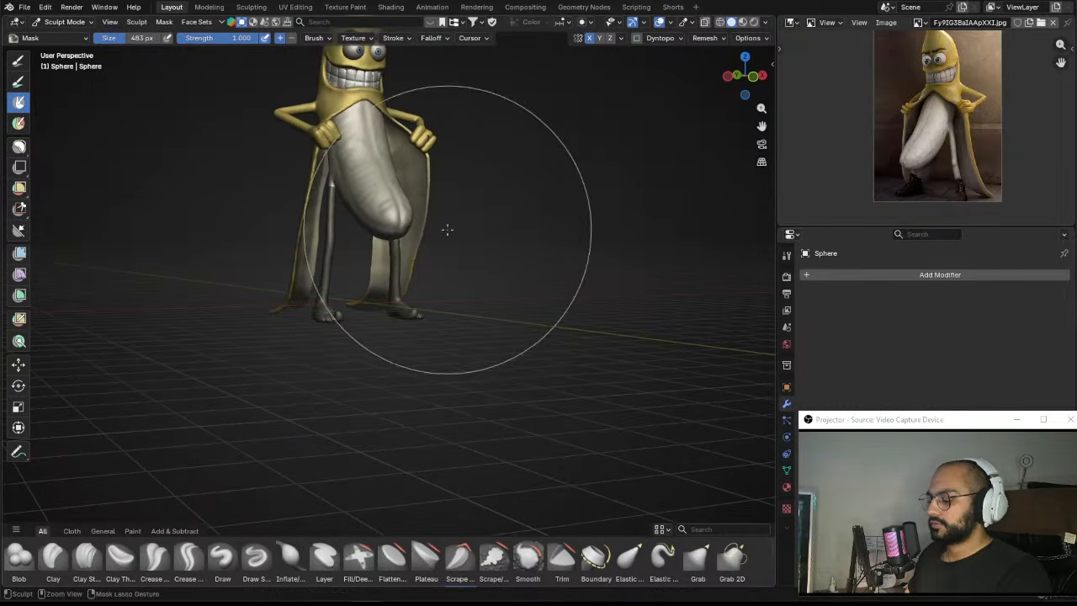
key(shift+a)
click(378, 223)
Step: Try to lengthen the legs by pulling the feet downward with the Grab brush at 759 px
key(g)
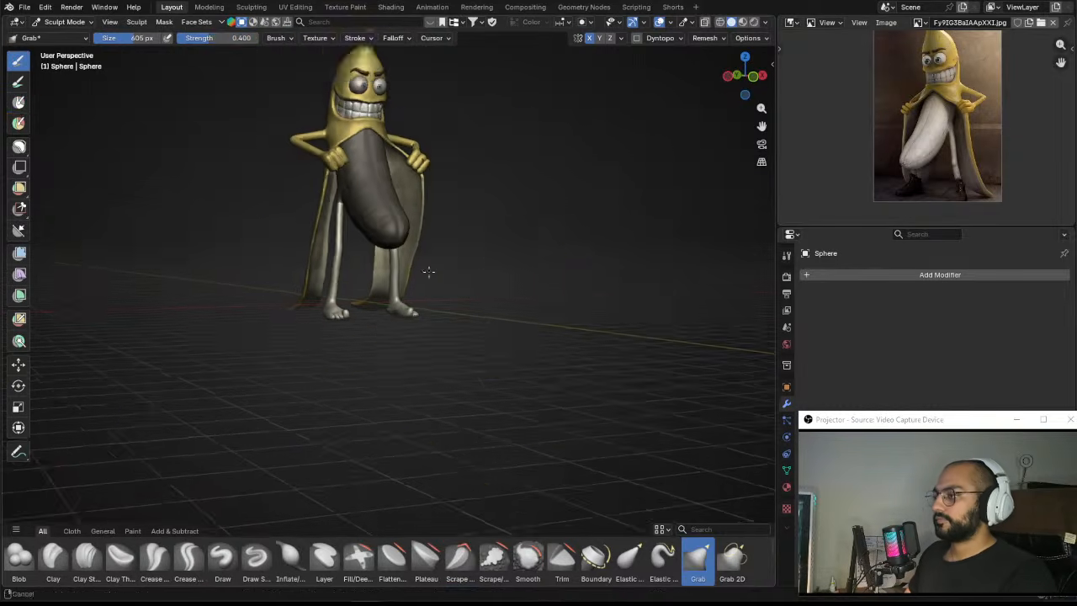
scroll(427, 272, down, 2)
key(f)
click(400, 347)
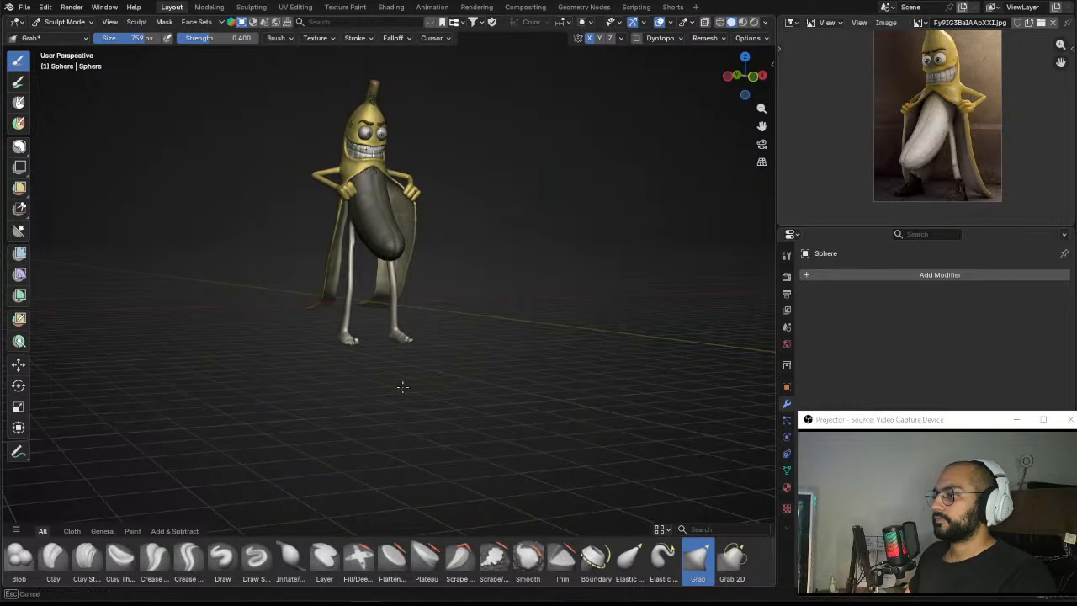
middle_drag(416, 371, 409, 212)
key(f)
click(360, 227)
drag(358, 228, 407, 215)
mouse_move(434, 223)
middle_down()
mouse_move(408, 251)
mouse_move(450, 244)
middle_up()
mouse_move(450, 244)
ctrl+middle_down()
mouse_move(458, 173)
mouse_move(411, 246)
mouse_move(227, 132)
mouse_move(384, 192)
mouse_move(392, 295)
ctrl+middle_up()
Step: Refine the mask around the tops of the legs with the Mask brush at 49 px, keeping the legs unmasked
key(m)
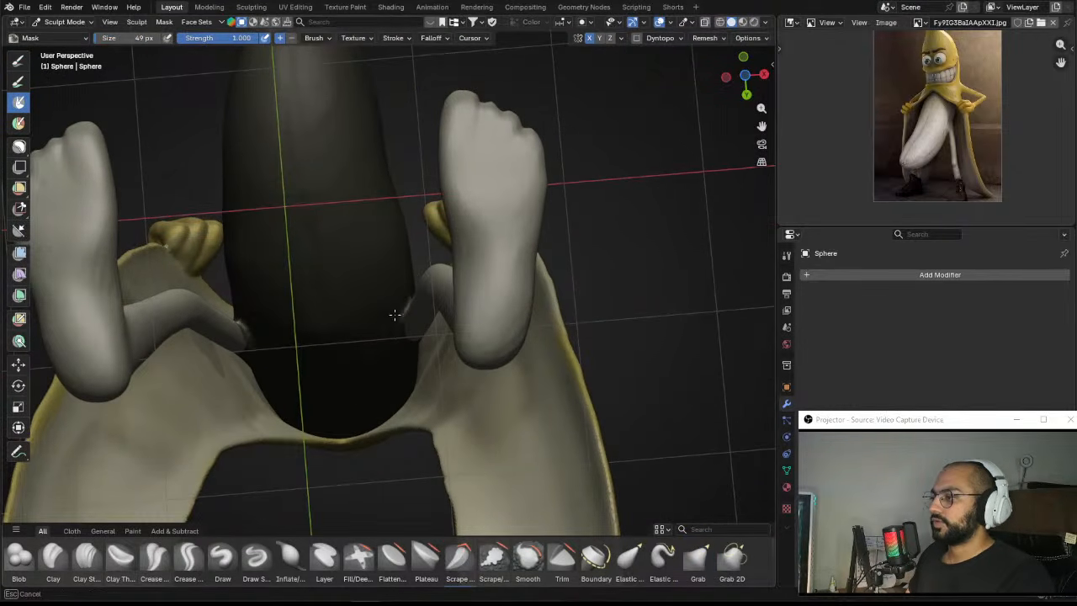
middle_drag(394, 315, 406, 195)
middle_drag(406, 195, 462, 254)
key(ctrl+i)
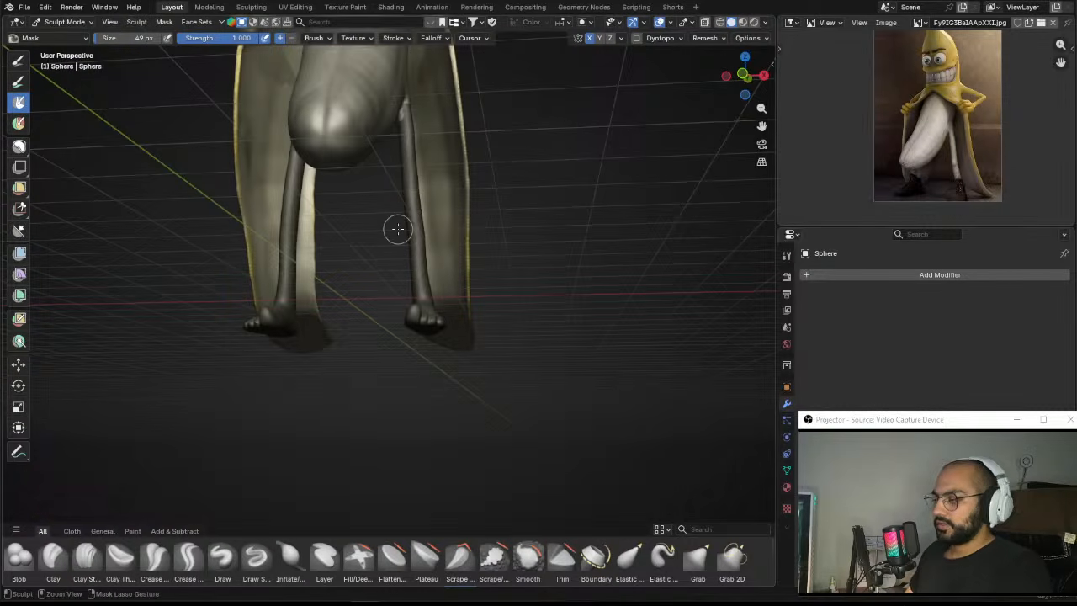
key(ctrl+i)
Step: Lengthen both legs by pulling the feet downward with the Grab brush at 489 px
key(g)
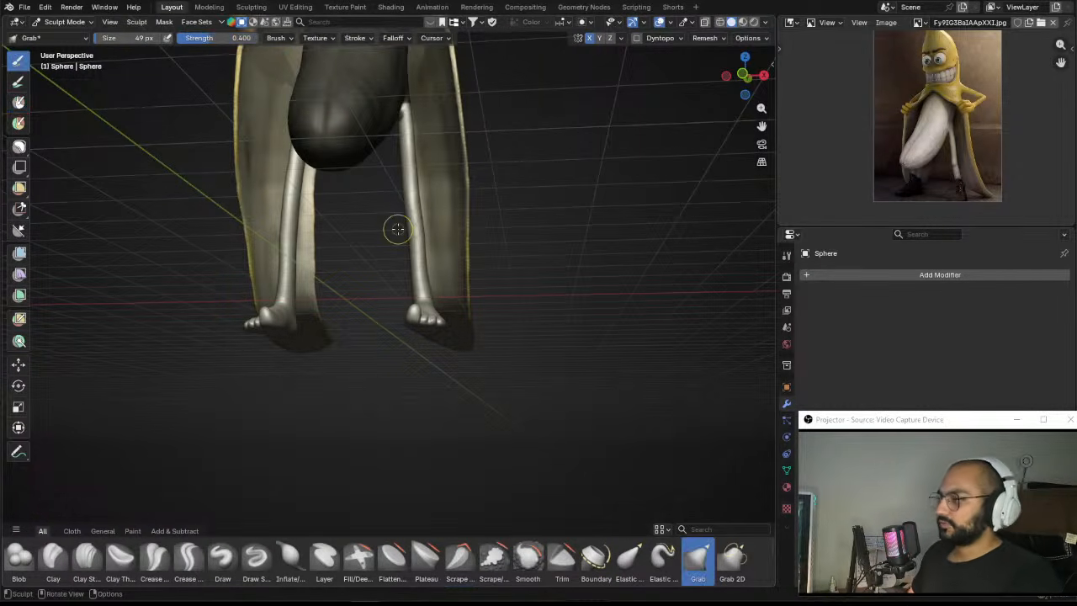
key(KP_1)
middle_drag(397, 229, 447, 233)
mouse_move(447, 232)
ctrl+middle_down()
mouse_move(463, 325)
mouse_move(404, 345)
mouse_move(461, 290)
mouse_move(413, 286)
mouse_move(401, 324)
ctrl+middle_up()
key(f)
click(462, 346)
key(f)
click(495, 291)
mouse_move(400, 323)
ctrl+middle_down()
mouse_move(399, 295)
mouse_move(513, 308)
mouse_move(381, 339)
mouse_move(379, 325)
ctrl+middle_up()
key(f)
click(547, 308)
key(f)
click(417, 325)
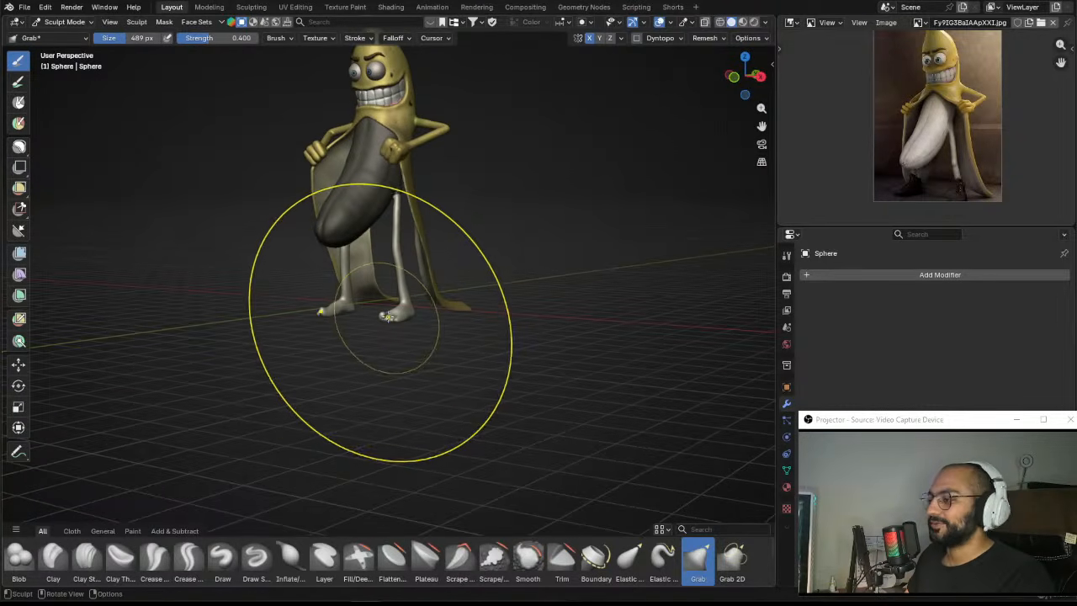
drag(399, 321, 405, 355)
Step: Reshape the heels and soles in profile with the Grab brush at 218 px and 152 px
mouse_move(402, 435)
middle_down()
mouse_move(442, 392)
mouse_move(360, 348)
mouse_move(344, 401)
mouse_move(409, 312)
mouse_move(428, 358)
middle_up()
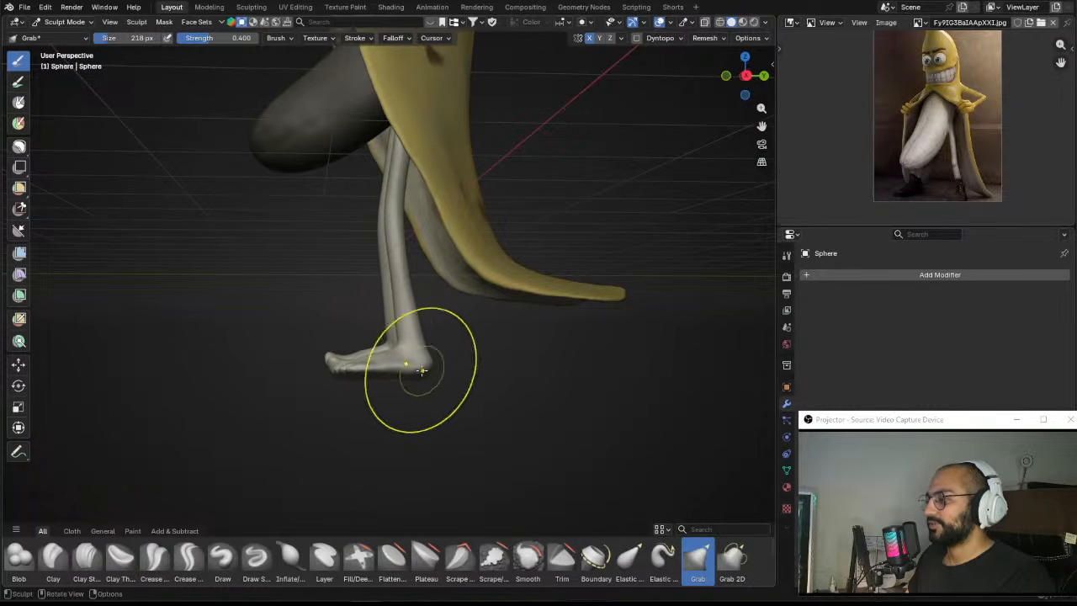
mouse_move(422, 371)
middle_down()
mouse_move(486, 378)
mouse_move(493, 392)
mouse_move(433, 372)
mouse_move(439, 315)
mouse_move(425, 343)
mouse_move(360, 348)
middle_up()
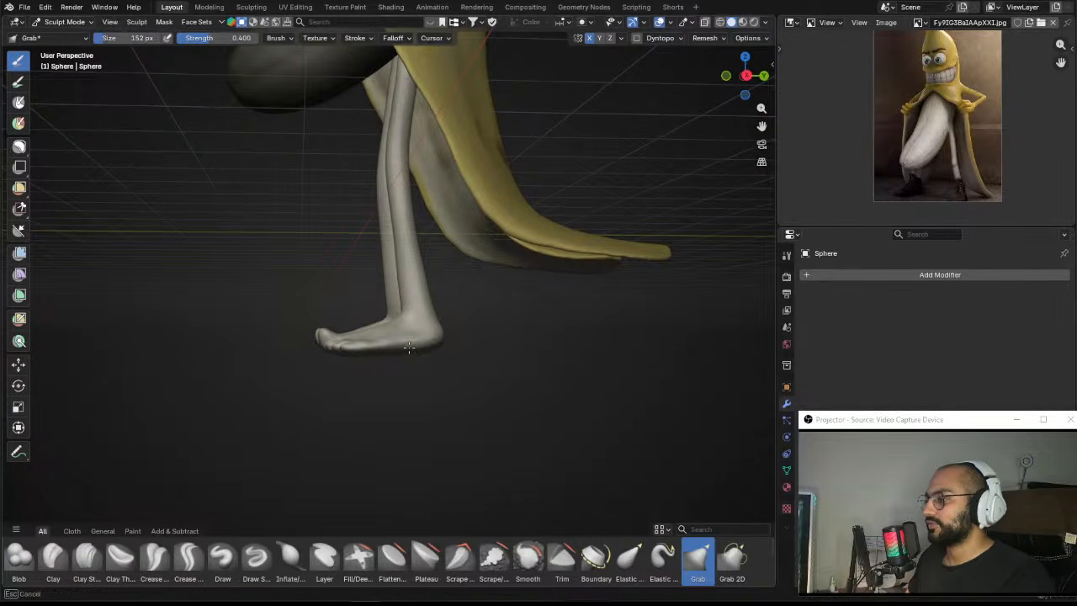
mouse_move(420, 313)
middle_down()
mouse_move(524, 329)
mouse_move(376, 327)
mouse_move(340, 348)
mouse_move(449, 413)
mouse_move(450, 365)
middle_up()
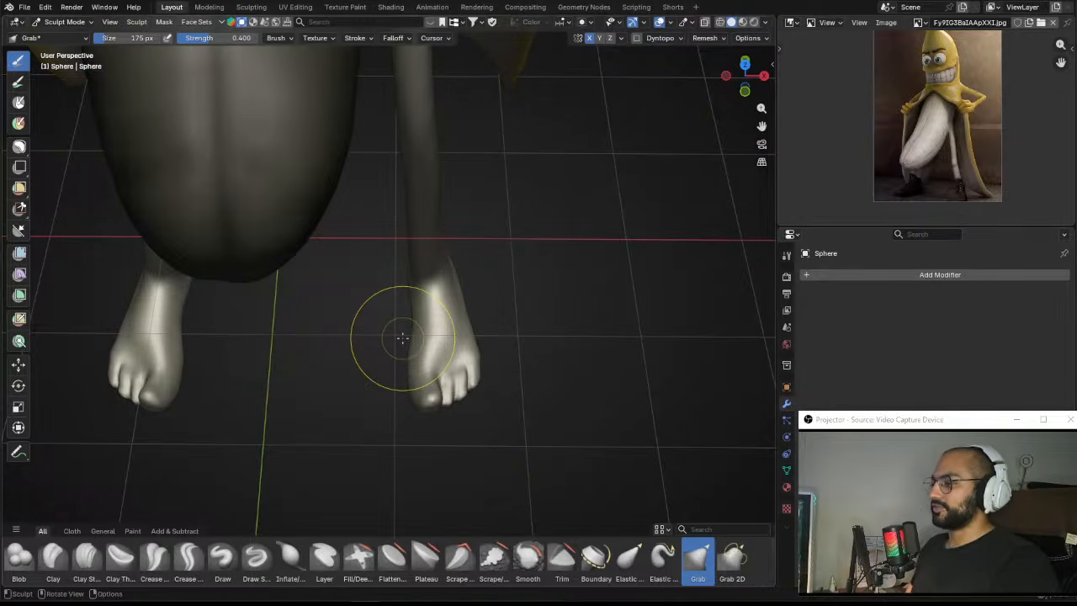
Step: Adjust the outline of the feet and the big toes with the Grab brush at sizes between 126 px and 175 px
mouse_move(402, 338)
middle_down()
mouse_move(488, 355)
mouse_move(387, 344)
mouse_move(385, 228)
mouse_move(420, 286)
mouse_move(416, 353)
mouse_move(407, 319)
middle_up()
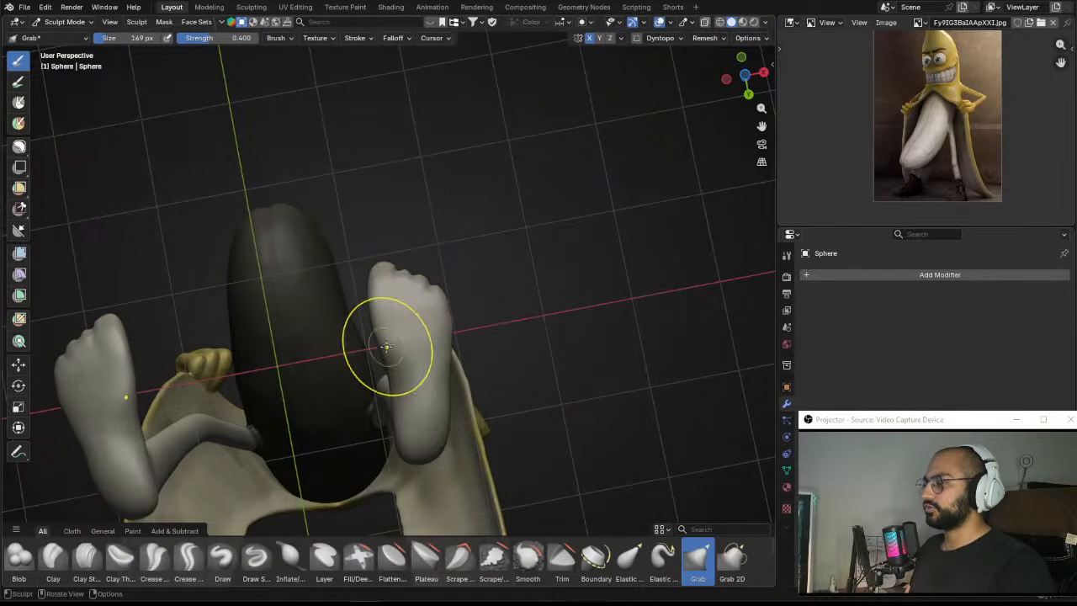
middle_drag(400, 318, 440, 327)
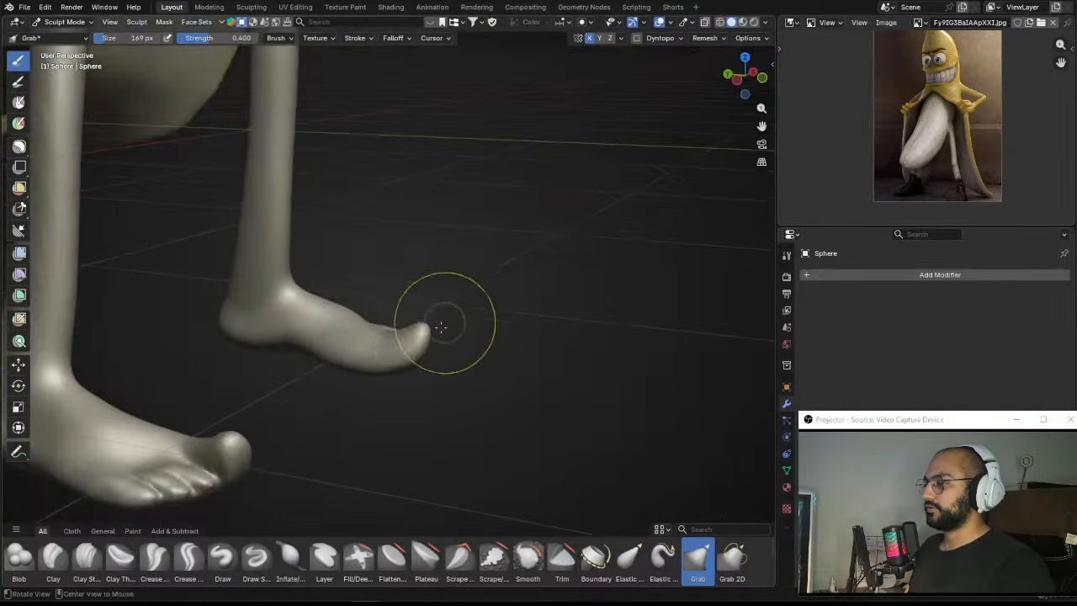
mouse_move(387, 354)
middle_down()
mouse_move(418, 343)
mouse_move(375, 367)
mouse_move(374, 343)
middle_up()
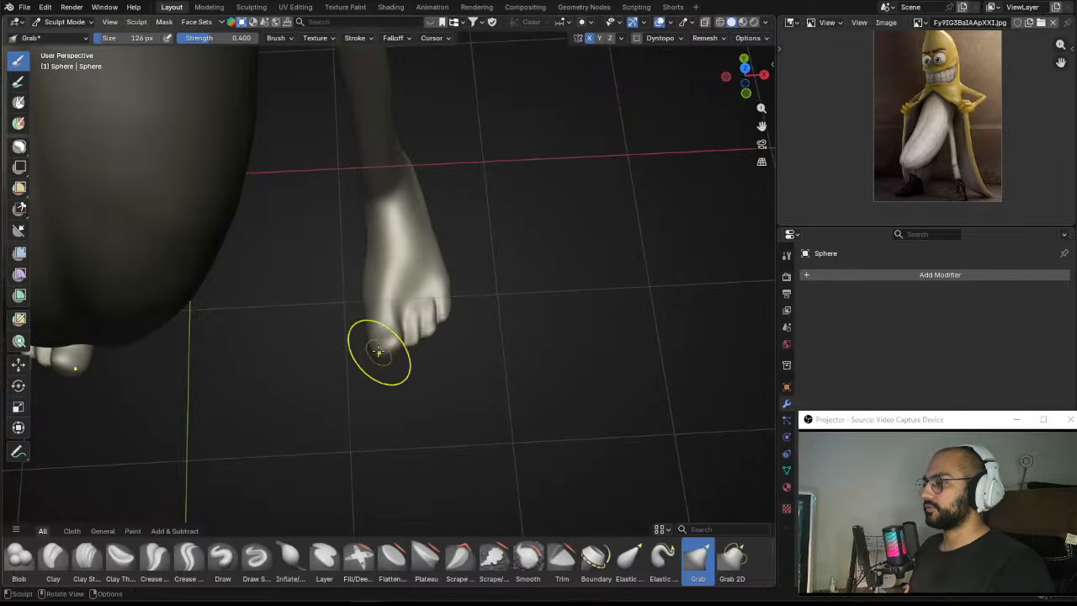
scroll(376, 330, down, 5)
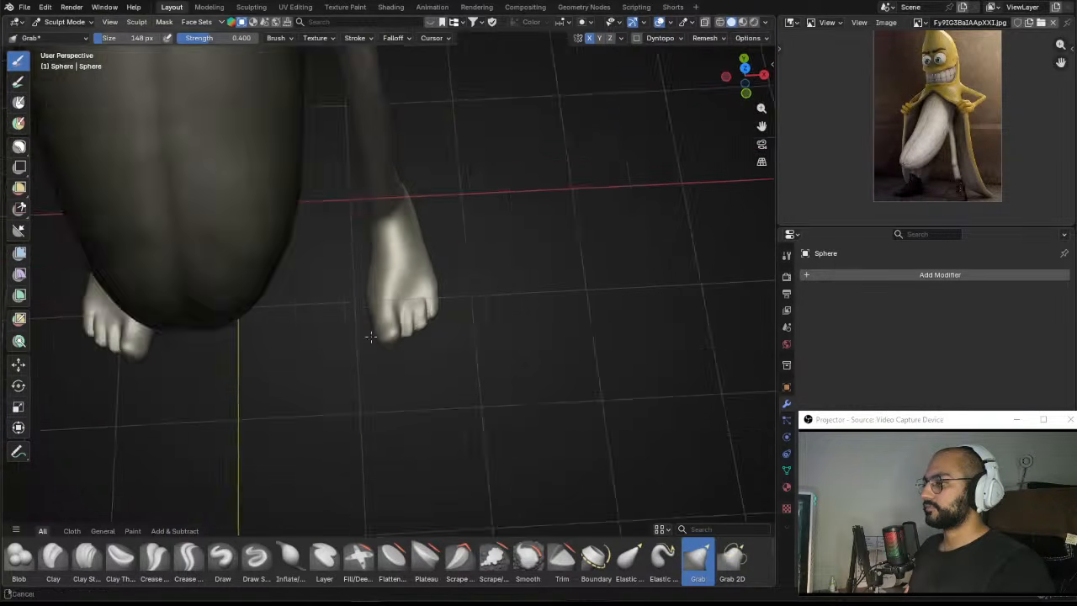
Step: Bend the legs' side profile forward at the knees with the Grab brush at 190 px, 168 px and 180 px
mouse_move(374, 329)
middle_down()
mouse_move(446, 295)
mouse_move(421, 249)
mouse_move(416, 276)
middle_up()
key(f)
click(465, 294)
scroll(439, 303, up, 3)
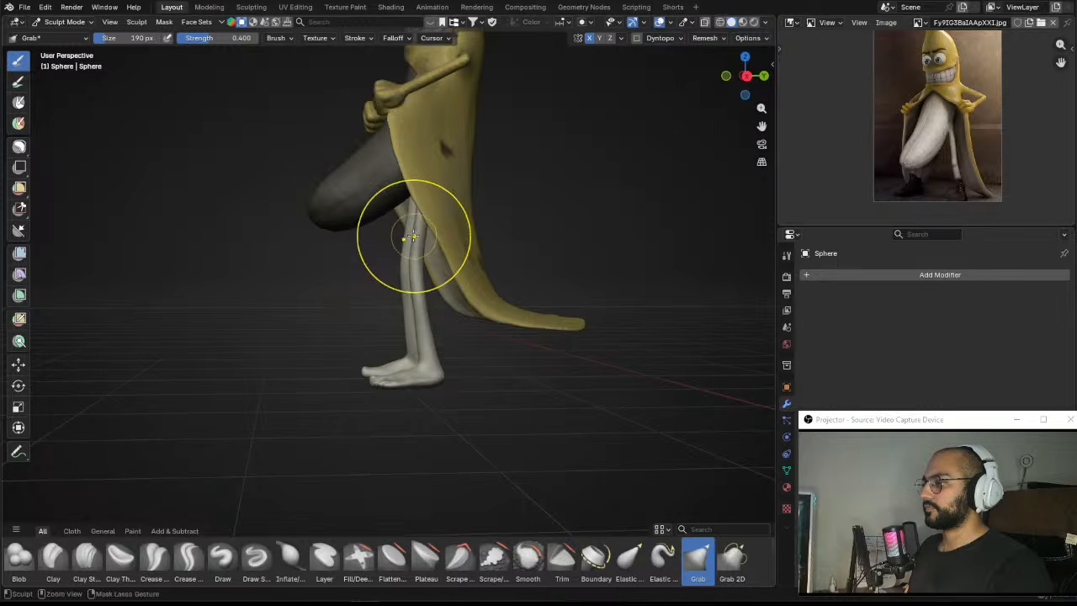
middle_drag(412, 237, 418, 345)
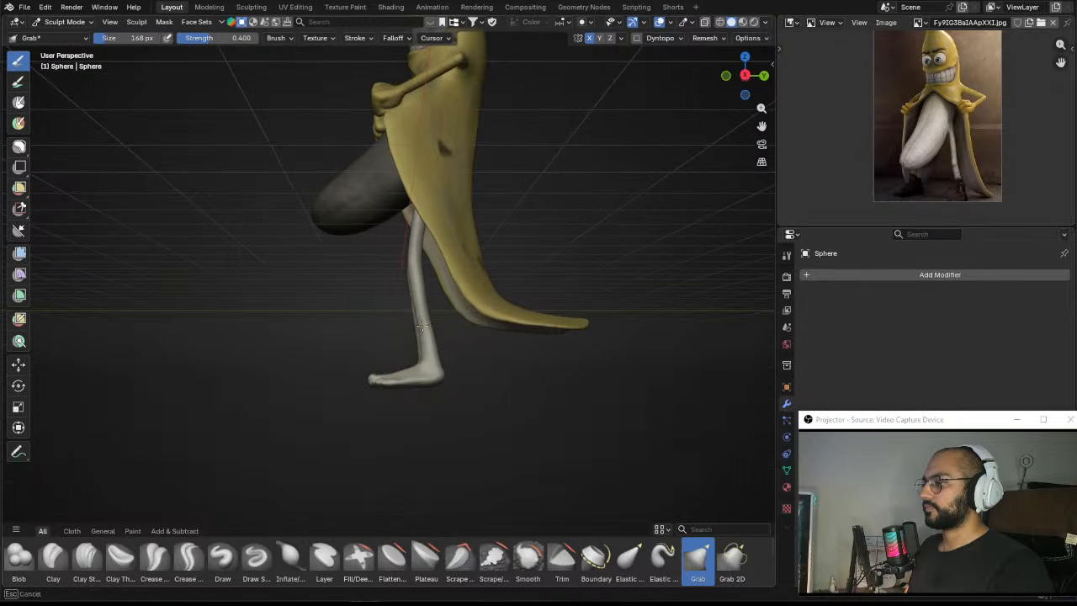
click(413, 274)
click(413, 225)
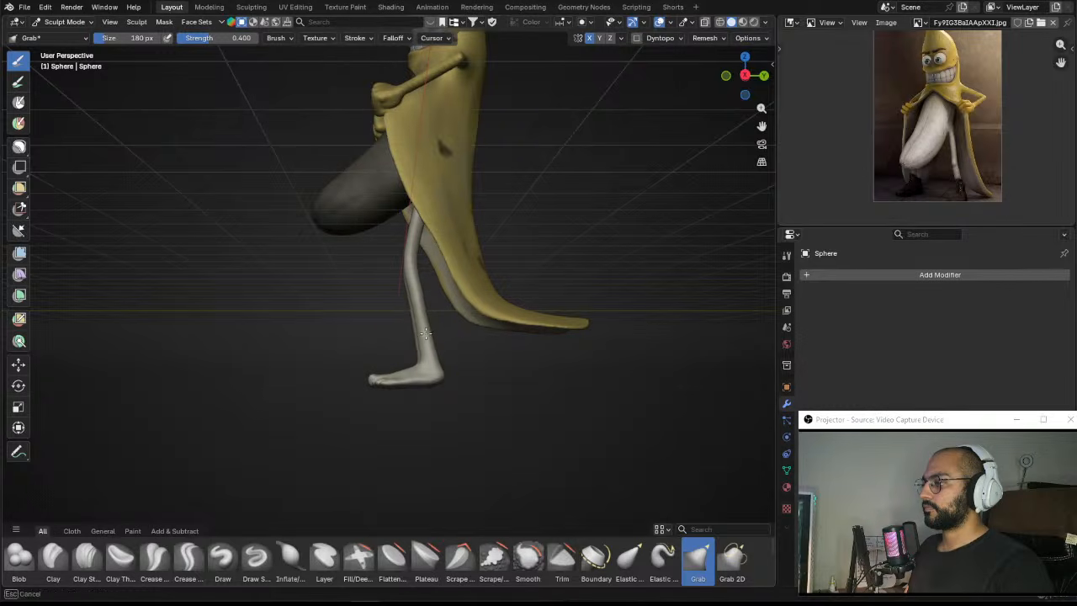
Step: Adjust the legs' front silhouette with the Grab brush at 212 px and clear the mask
mouse_move(410, 330)
middle_down()
mouse_move(538, 343)
mouse_move(474, 278)
mouse_move(391, 272)
middle_up()
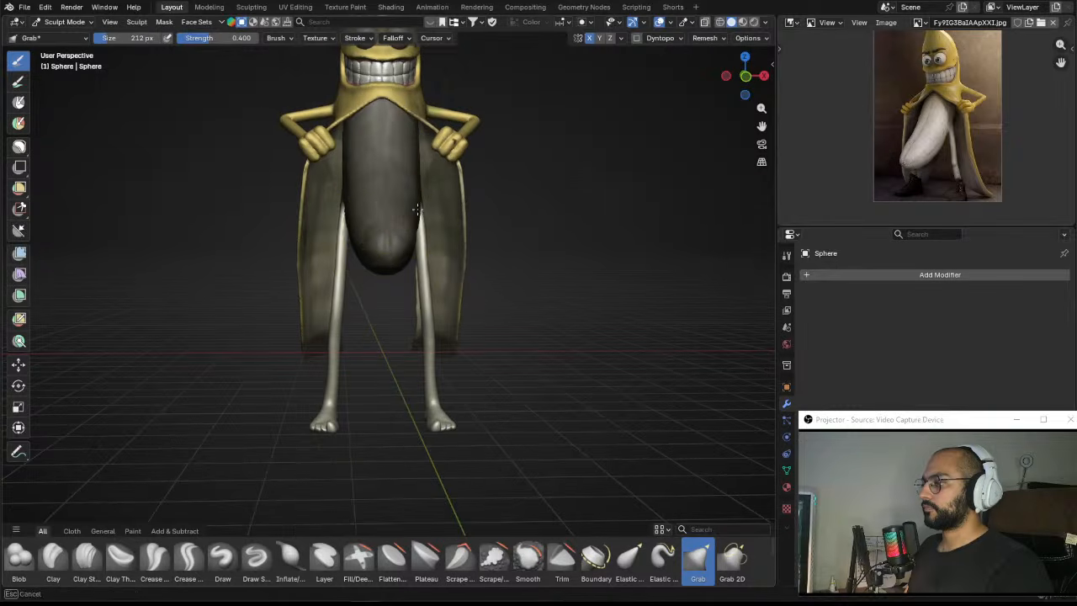
middle_drag(417, 209, 395, 239)
middle_drag(385, 304, 379, 295)
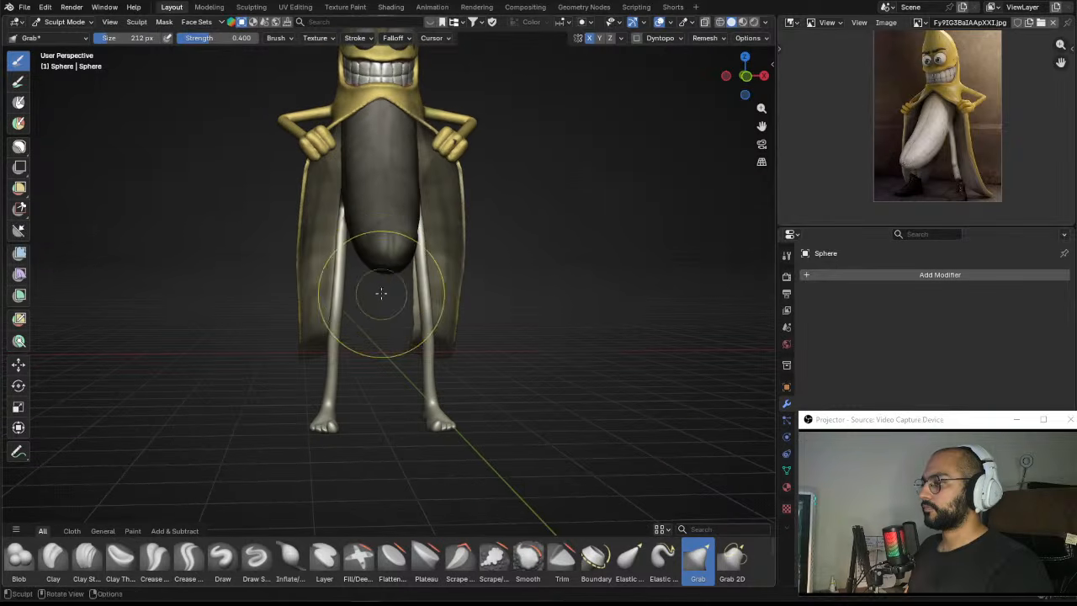
key(alt+m)
Step: Refine the upper legs and shins from the front with the Grab brush at 175 px, 215 px and 258 px
scroll(437, 227, up, 1)
mouse_move(462, 286)
middle_down()
mouse_move(437, 227)
mouse_move(446, 210)
mouse_move(437, 187)
middle_up()
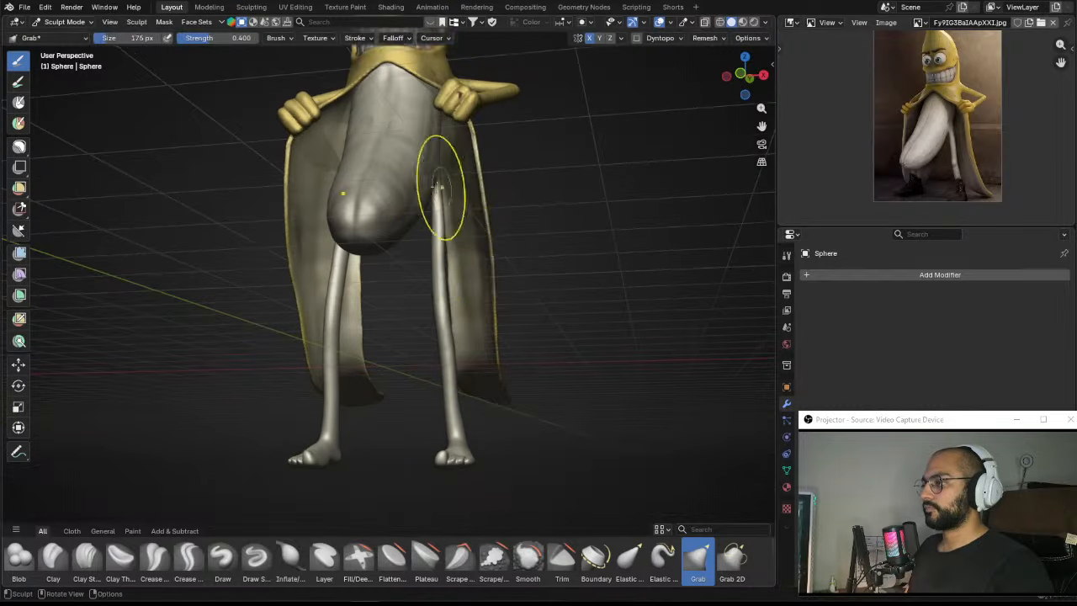
mouse_move(475, 243)
middle_down()
mouse_move(473, 271)
mouse_move(454, 279)
mouse_move(436, 258)
middle_up()
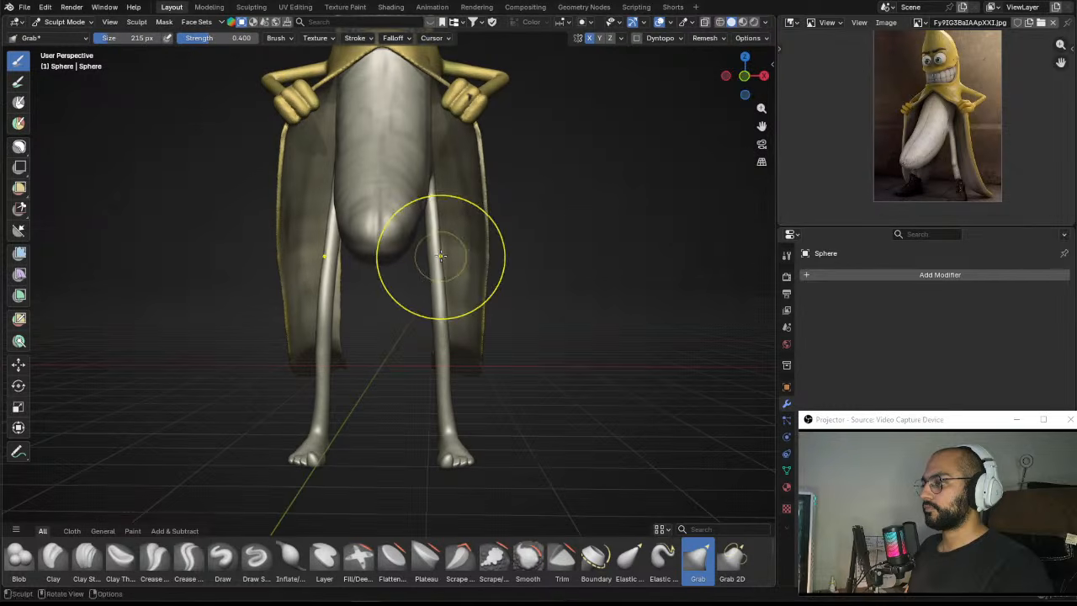
shift+middle_drag(477, 342, 466, 306)
mouse_move(469, 330)
middle_down()
mouse_move(451, 334)
mouse_move(457, 375)
middle_up()
key(f)
click(457, 349)
drag(437, 367, 443, 371)
scroll(443, 368, down, 4)
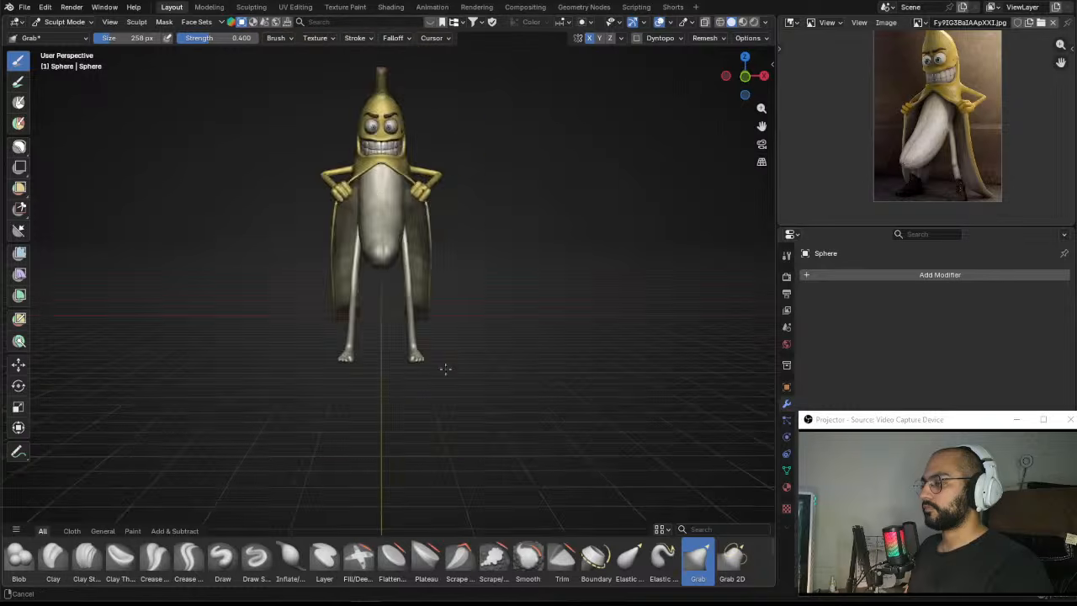
Step: Refine the heels and ankles in side profile with the Grab brush at 166 px and 137 px
middle_drag(444, 367, 323, 360)
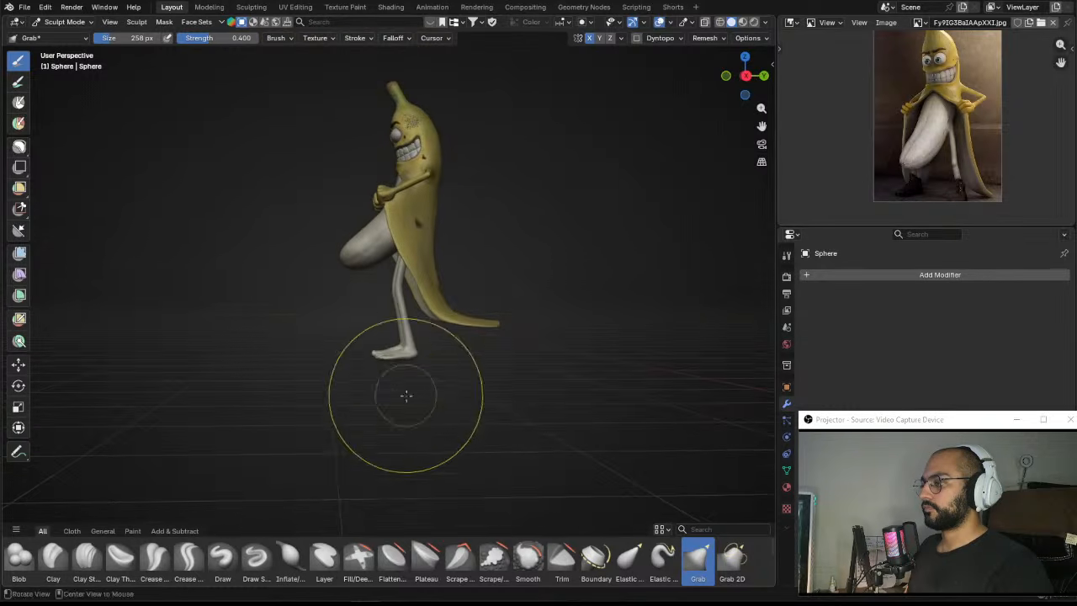
scroll(405, 394, up, 4)
shift+middle_drag(453, 419, 414, 358)
scroll(416, 359, up, 2)
key(f)
click(428, 394)
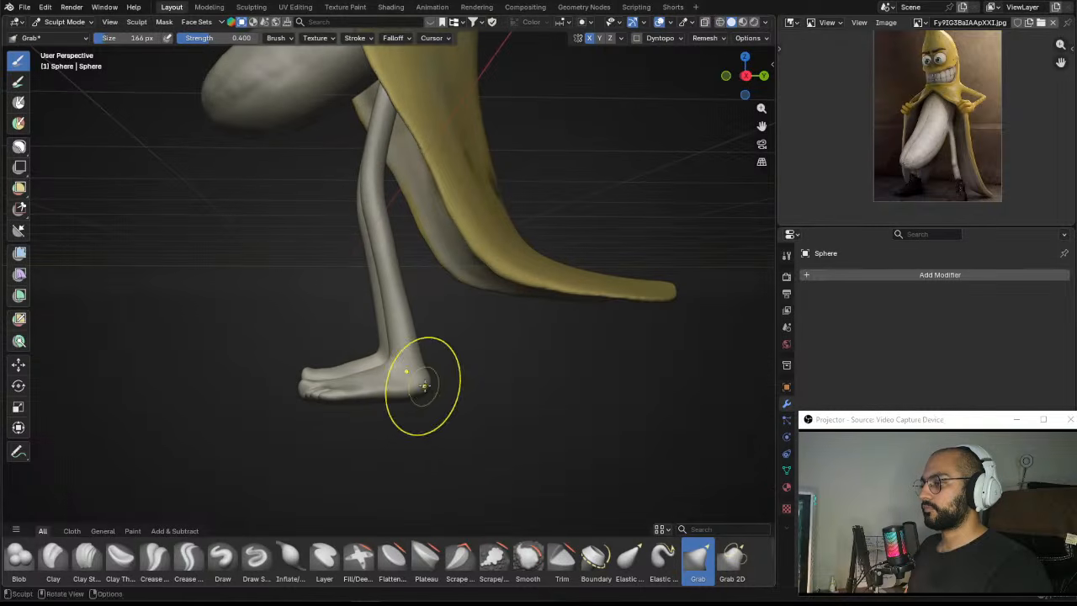
click(391, 367)
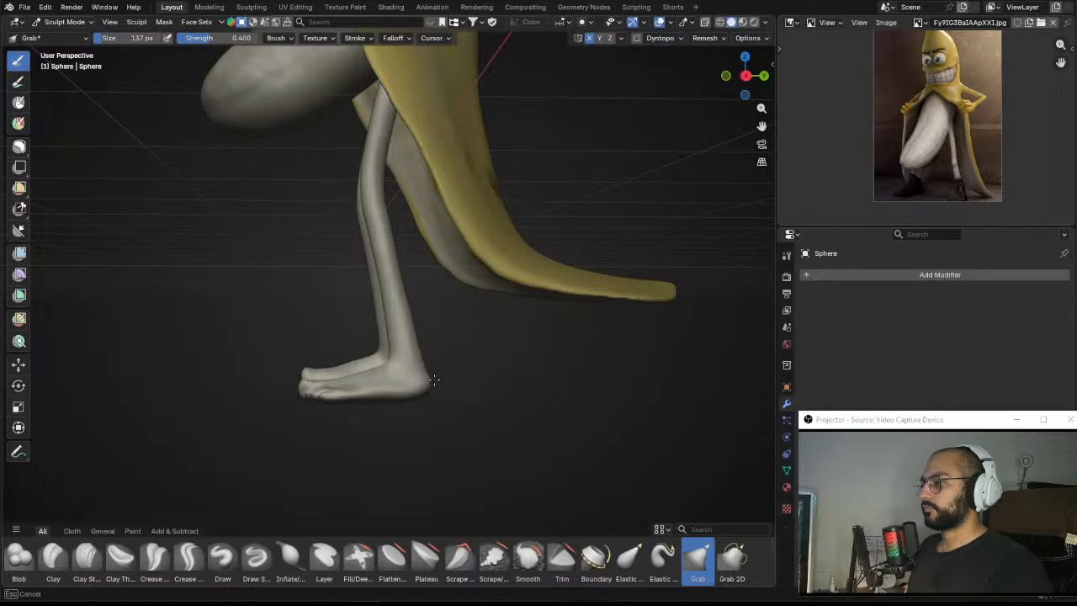
drag(434, 379, 433, 377)
Step: In Object Mode, select the whole character and move it up along Z until the feet rest on the floor grid
mouse_move(408, 349)
middle_down()
mouse_move(505, 331)
mouse_move(457, 356)
mouse_move(482, 331)
mouse_move(471, 261)
mouse_move(483, 275)
middle_up()
scroll(505, 331, down, 5)
key(ctrl+Tab)
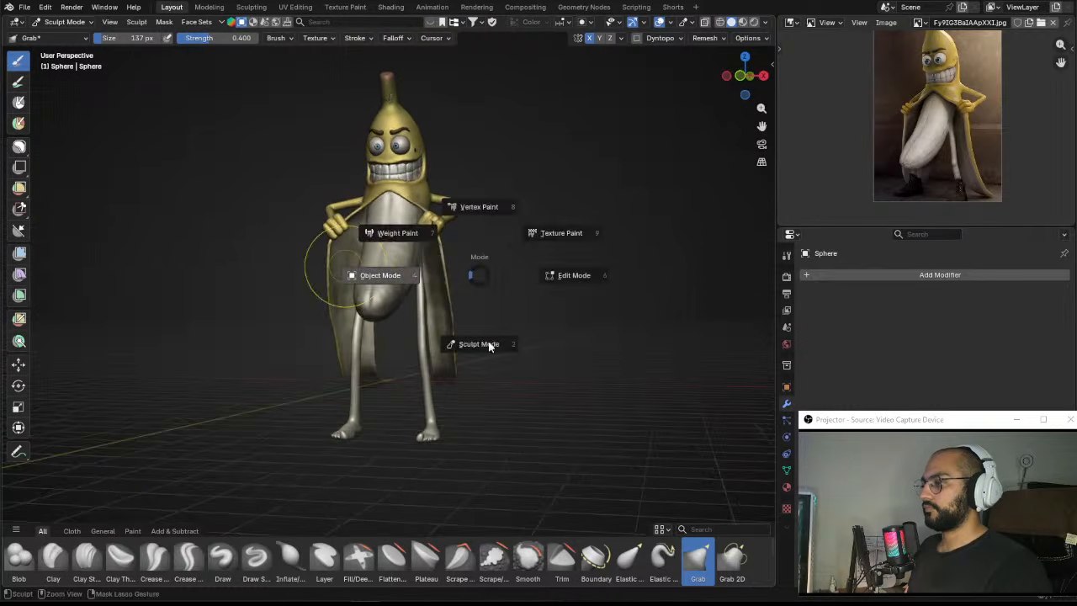
click(362, 274)
scroll(492, 295, down, 2)
click(532, 422)
drag(519, 414, 277, 148)
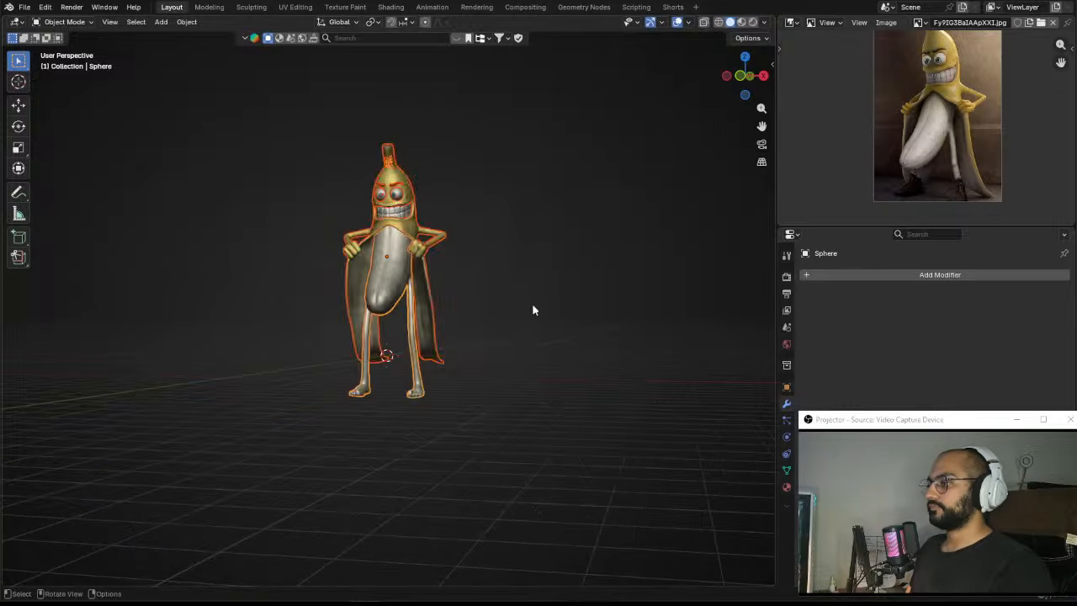
key(g)
key(z)
click(518, 267)
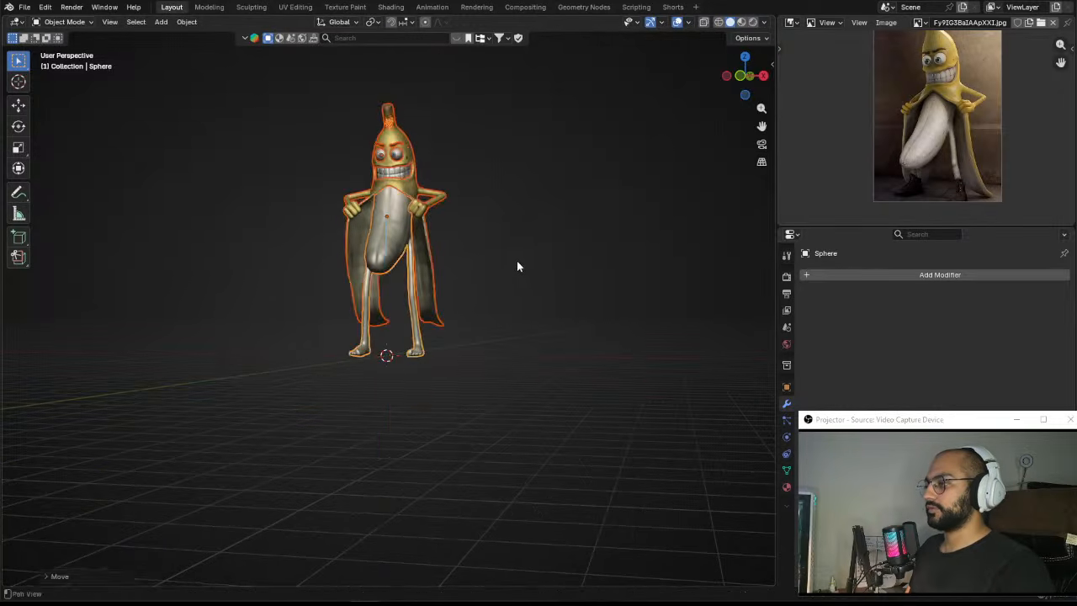
click(516, 267)
middle_drag(507, 296, 498, 347)
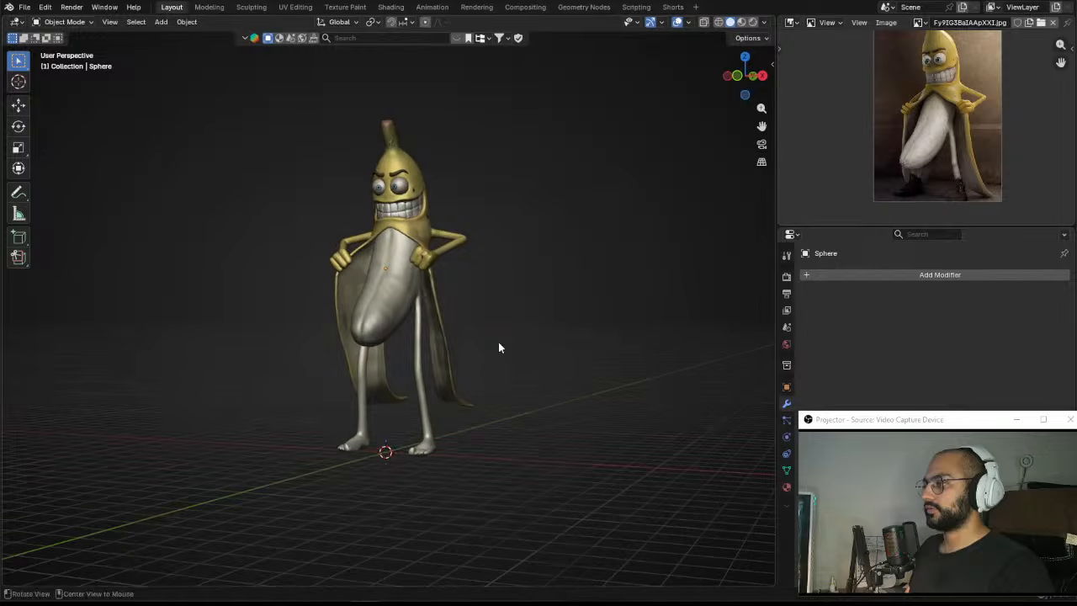
drag(514, 473, 254, 134)
click(530, 328)
middle_drag(514, 351, 505, 320)
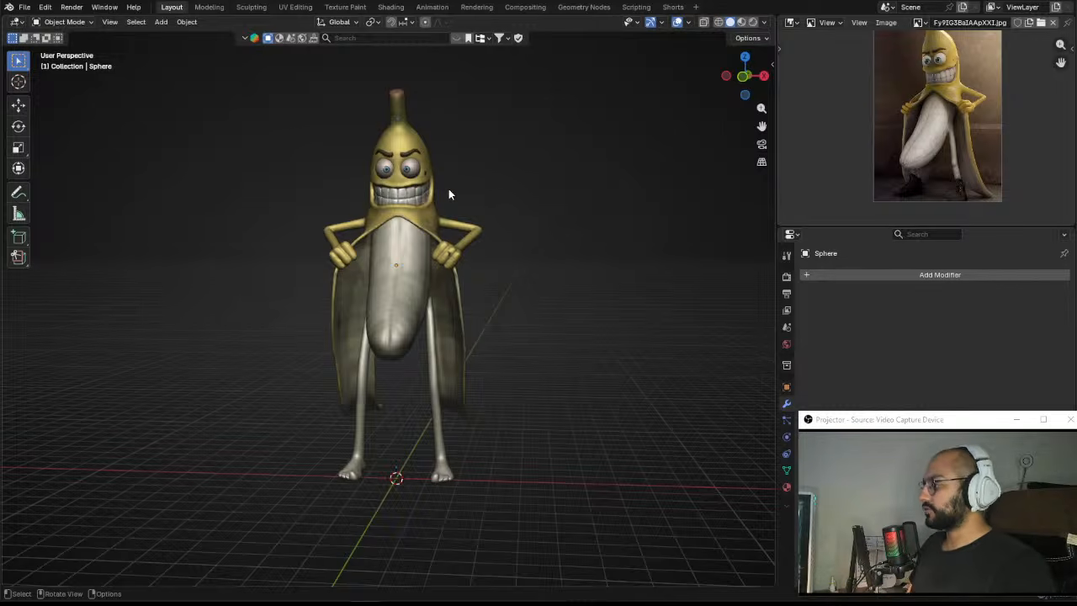
Step: Maximize the 3D viewport and frame the full character in a three-quarter view with the webcam projector window placed beside it
middle_drag(485, 308, 534, 302)
shift+middle_drag(589, 257, 549, 294)
ctrl+middle_drag(548, 294, 752, 368)
key(ctrl+space)
scroll(602, 281, down, 2)
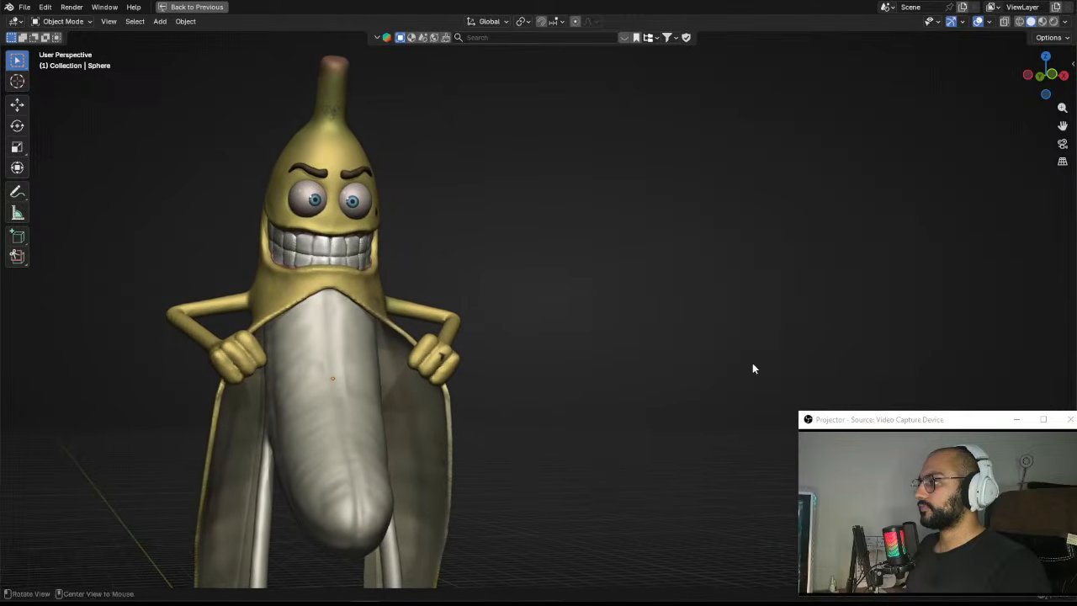
drag(892, 409, 611, 250)
middle_drag(455, 325, 436, 302)
mouse_move(436, 303)
ctrl+alt+mouse_down()
mouse_move(488, 351)
mouse_move(479, 360)
mouse_move(478, 308)
mouse_move(460, 333)
mouse_move(466, 320)
mouse_move(449, 303)
ctrl+alt+mouse_up()
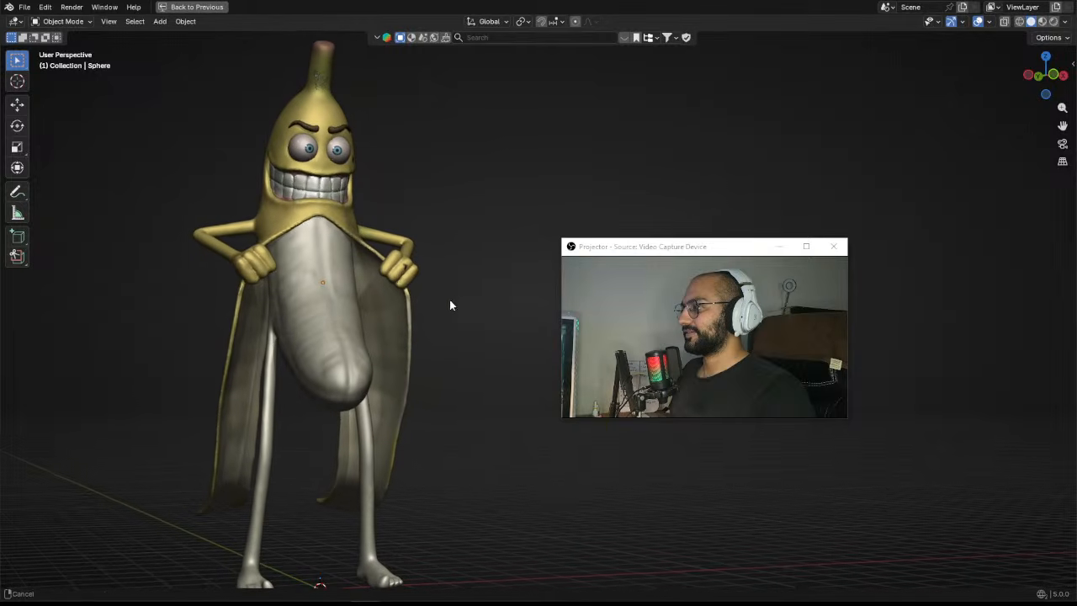
middle_drag(473, 296, 496, 309)
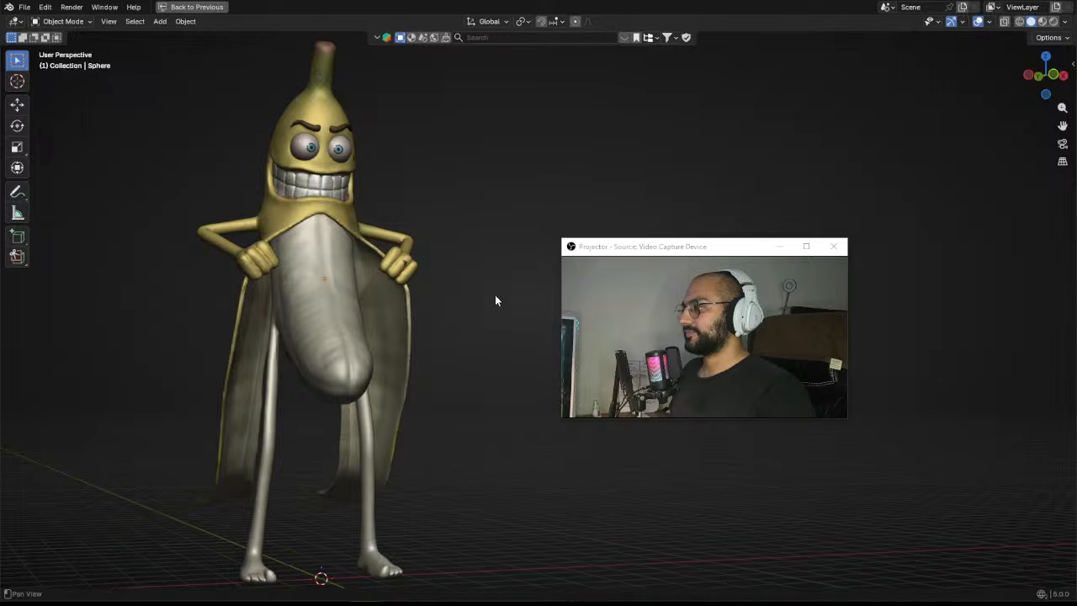
shift+middle_drag(495, 300, 490, 300)
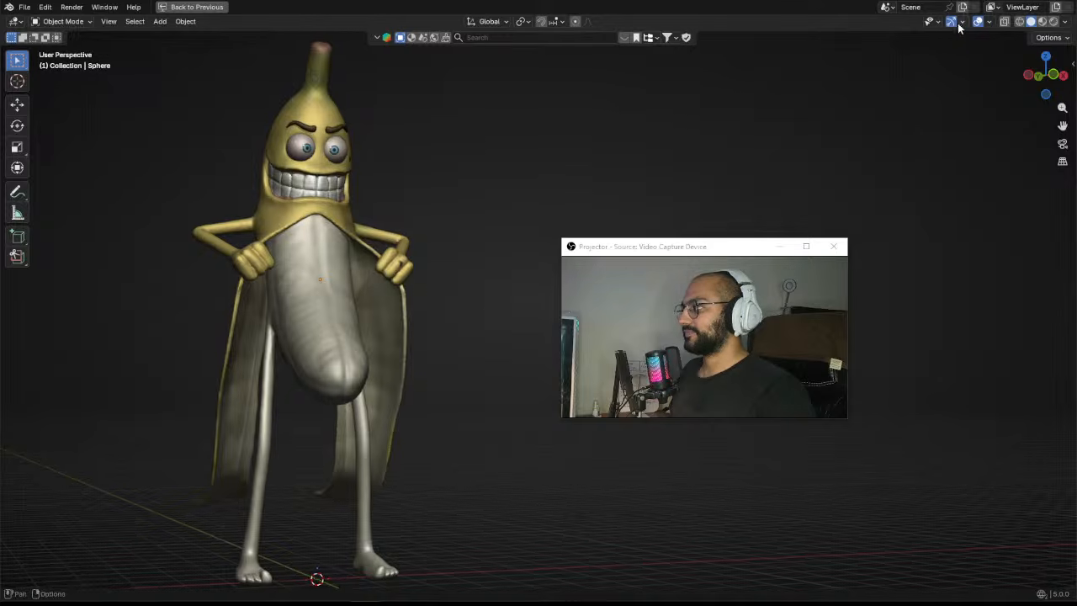
Step: Reposition the webcam projector window beside the full-body character and save a full-screen screenshot of the composition
drag(704, 246, 748, 241)
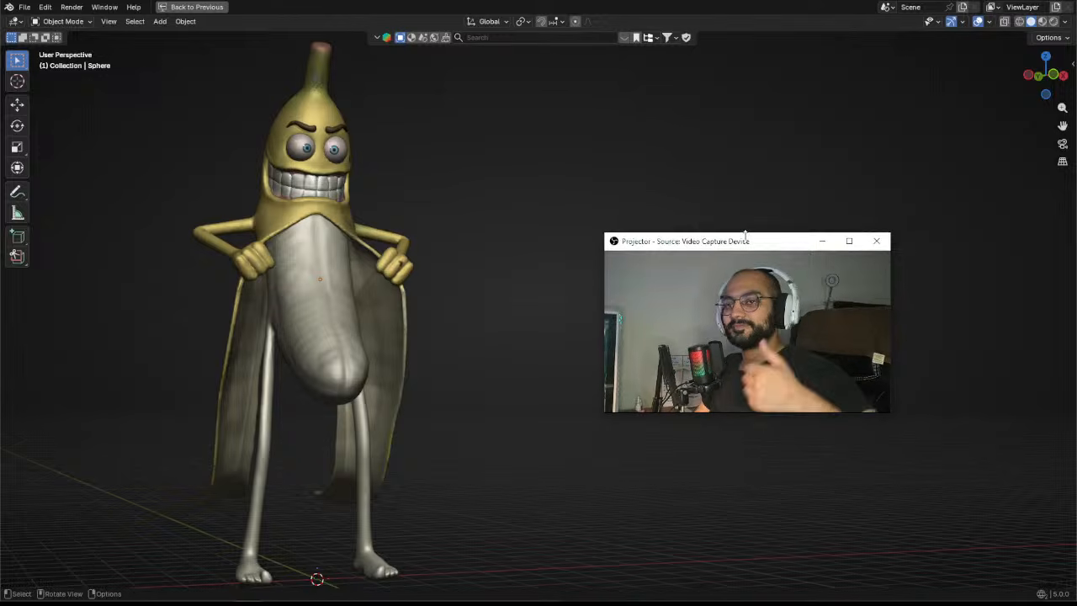
click(745, 238)
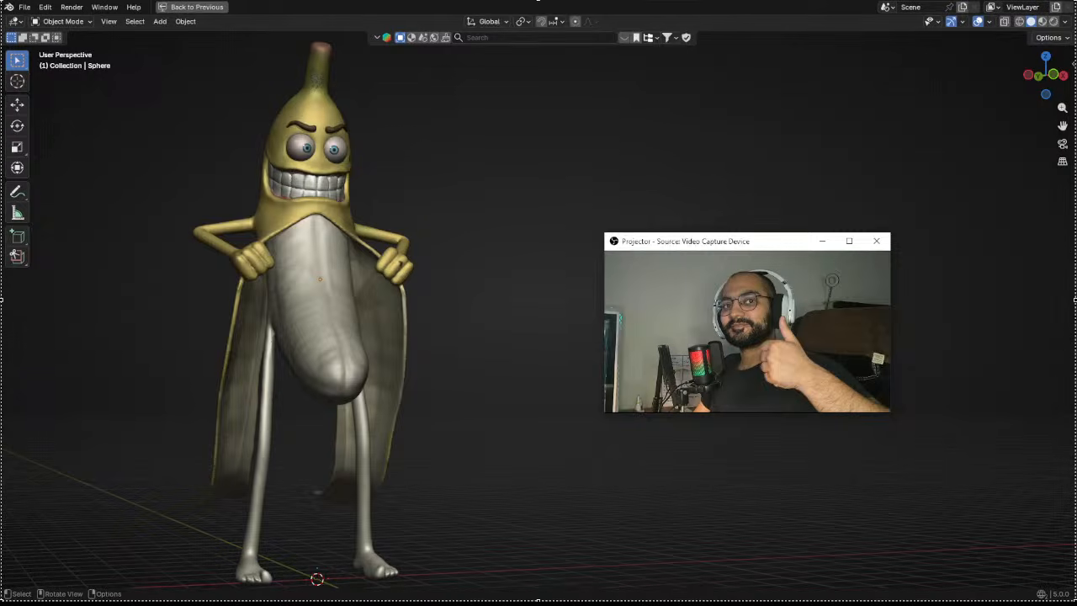
key(ctrl+s)
click(1058, 549)
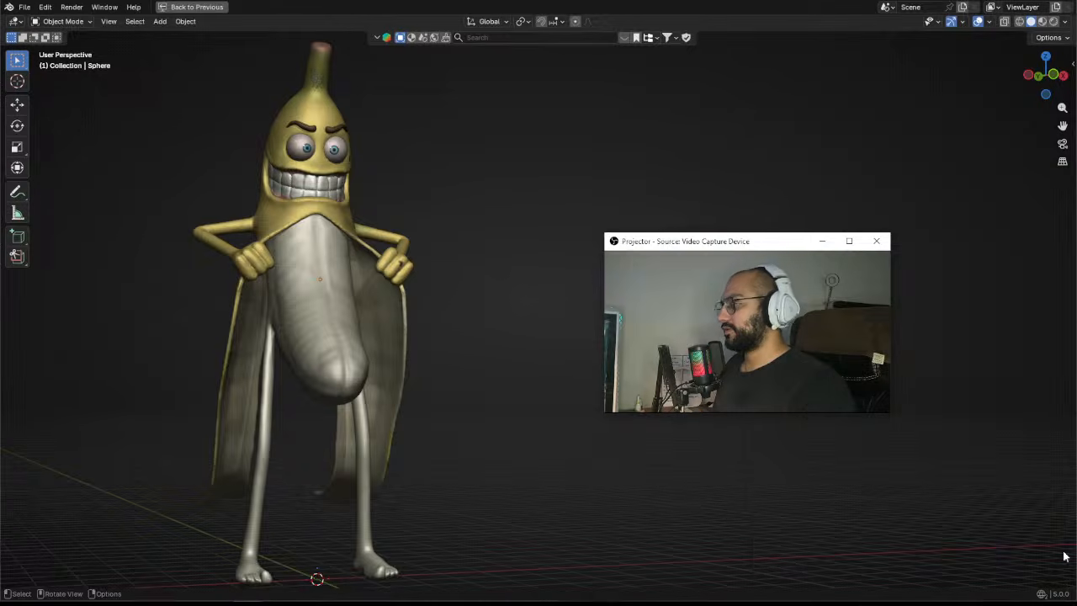
Step: Adjust the shadow light direction in the viewport shading settings
click(1061, 22)
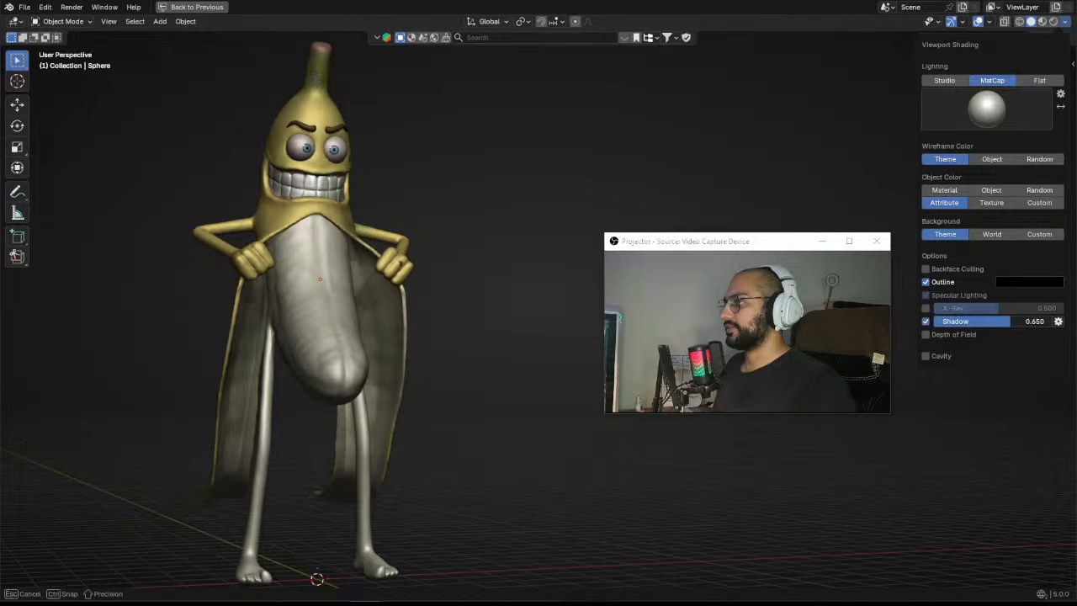
click(1058, 320)
mouse_move(1025, 354)
mouse_down()
mouse_move(1021, 363)
mouse_move(1028, 340)
mouse_up()
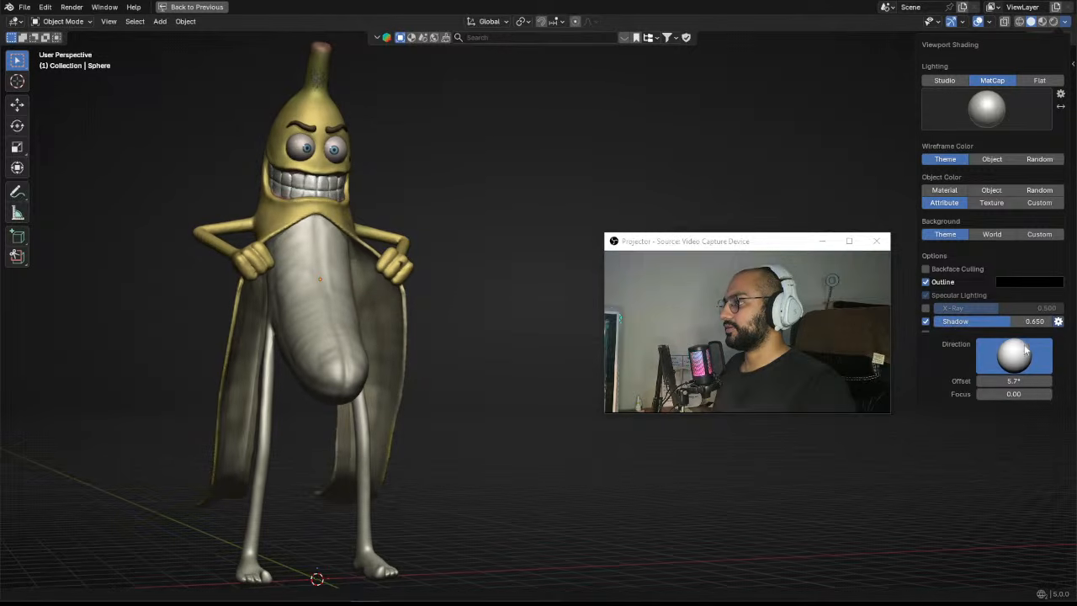
Step: Frame the character's upper body closer beside the webcam projector window and save a full-screen screenshot as the JPEG Screenshot_1406.jpg in the Screenshots folder
scroll(466, 304, up, 4)
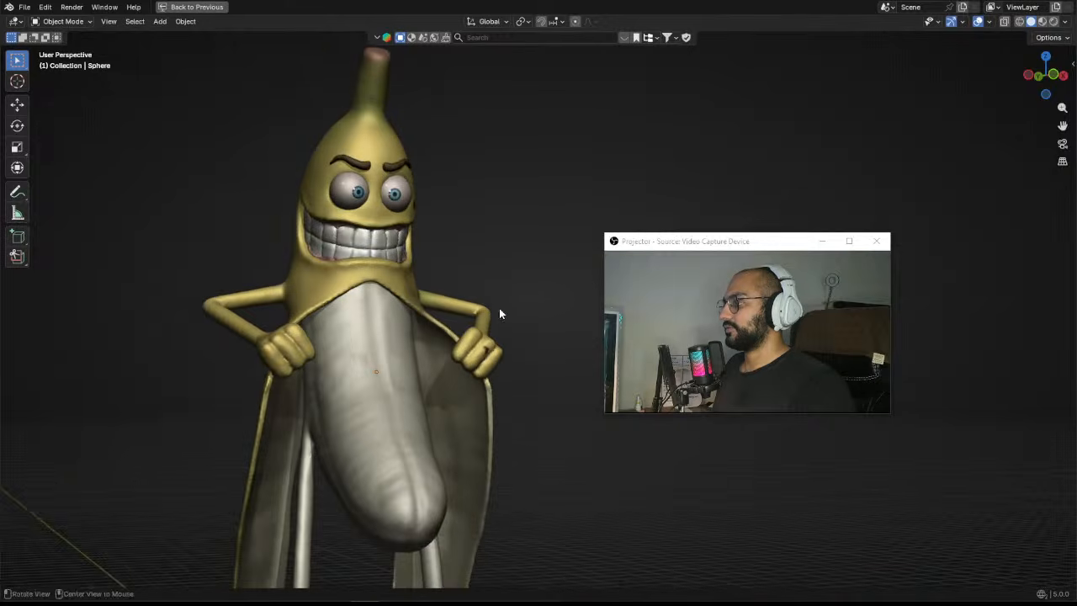
middle_drag(499, 313, 554, 340)
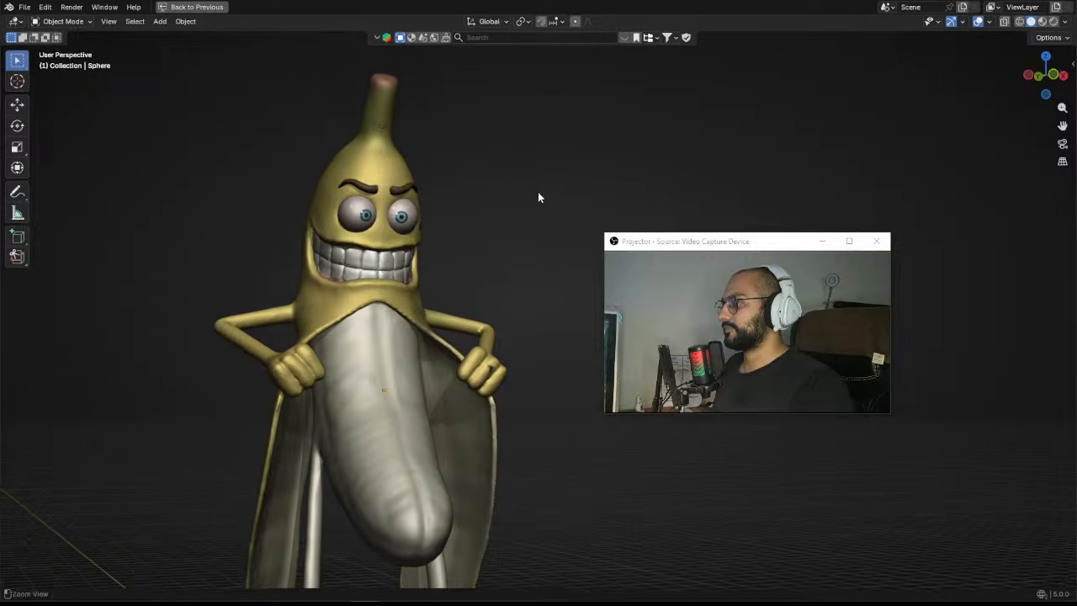
middle_drag(538, 192, 566, 203)
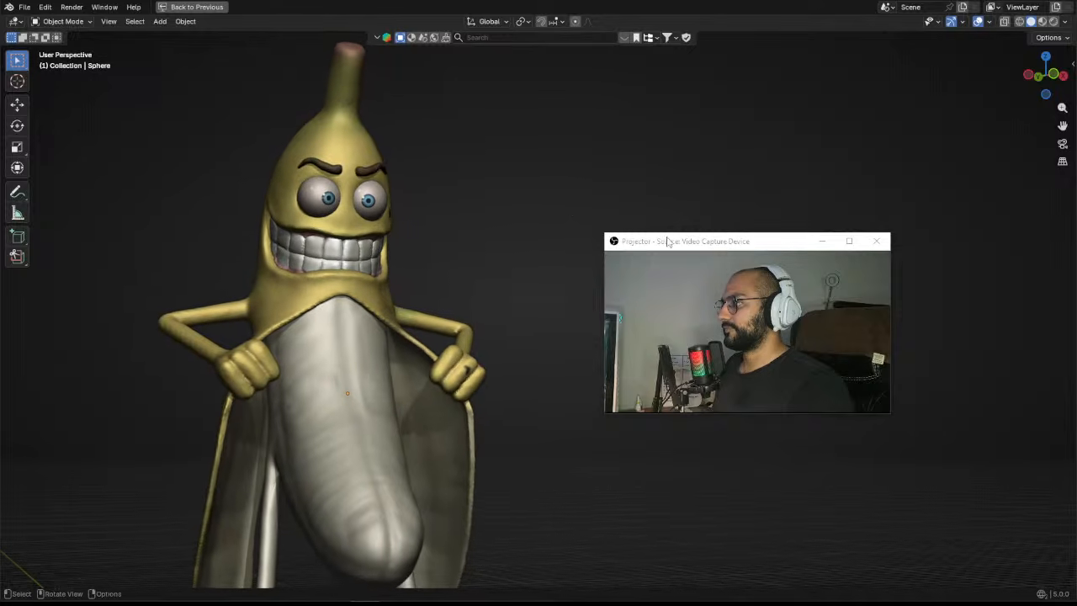
drag(677, 245, 658, 252)
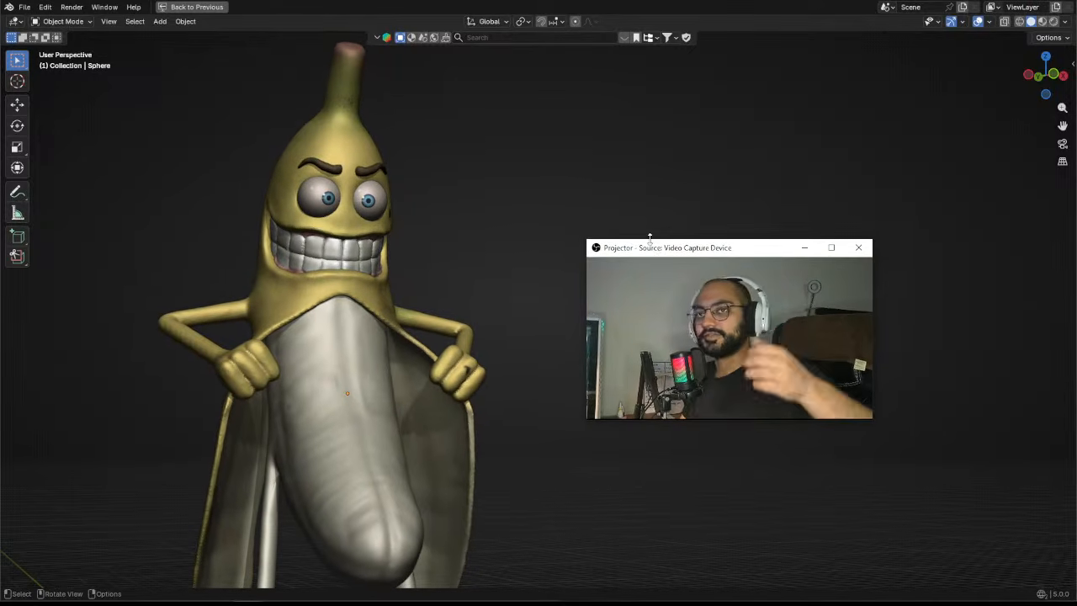
key(Print)
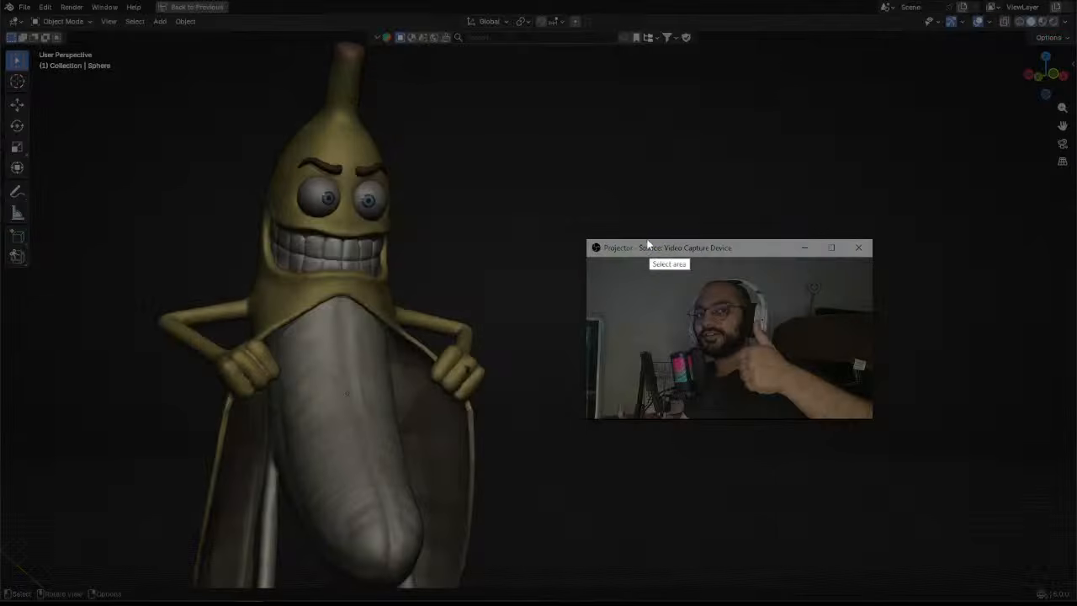
key(Escape)
key(Print)
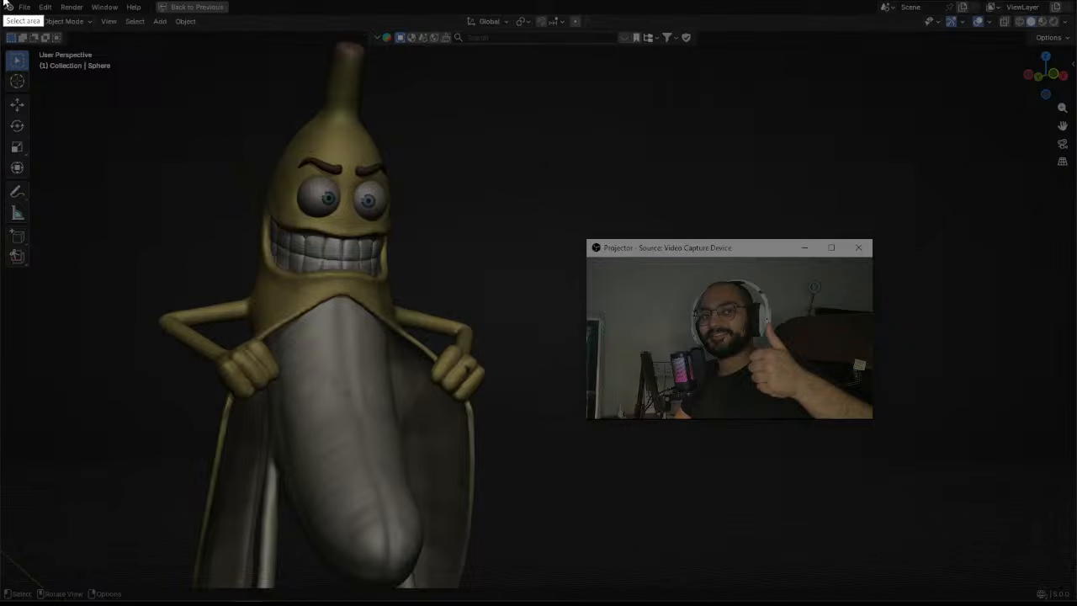
drag(2, 2, 1074, 599)
key(ctrl+s)
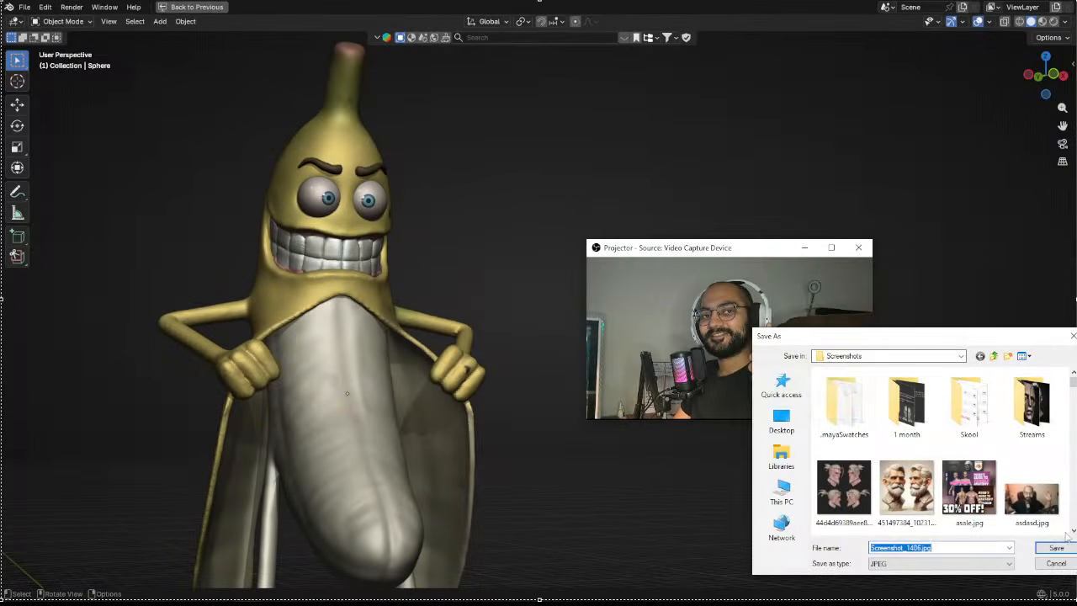
click(1056, 550)
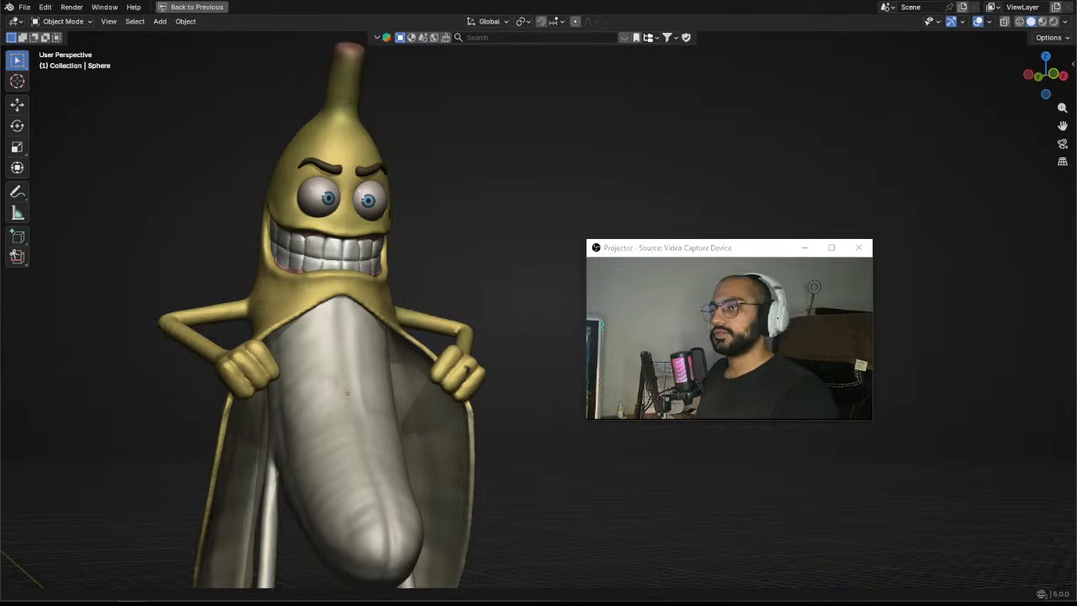
Step: Restore the multi-panel layout around the 3D viewport and enlarge the webcam projector window to fill the screen
middle_drag(482, 302, 436, 326)
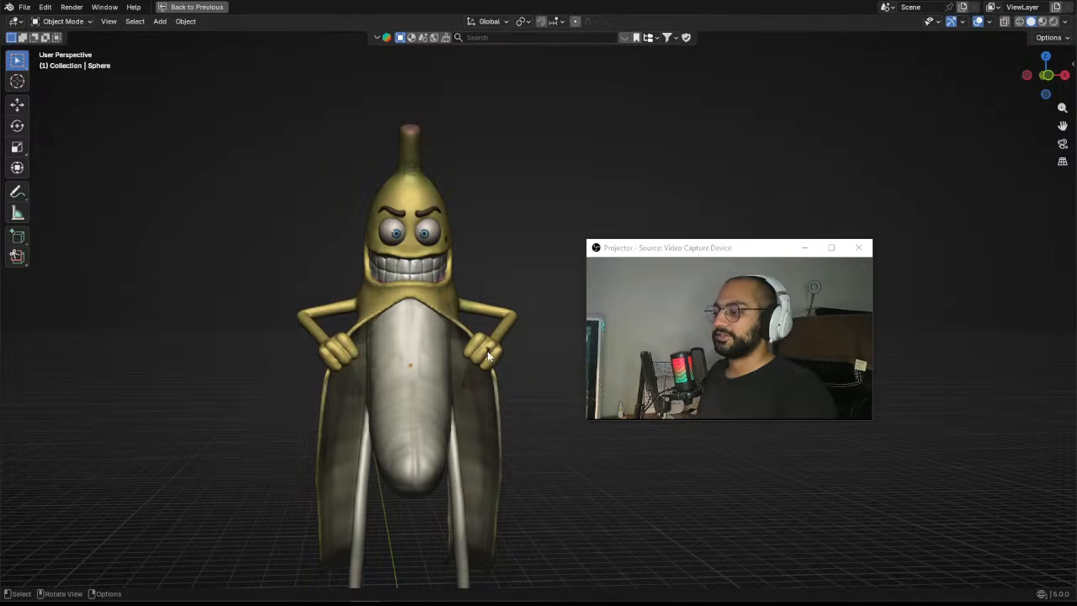
middle_drag(516, 332, 496, 318)
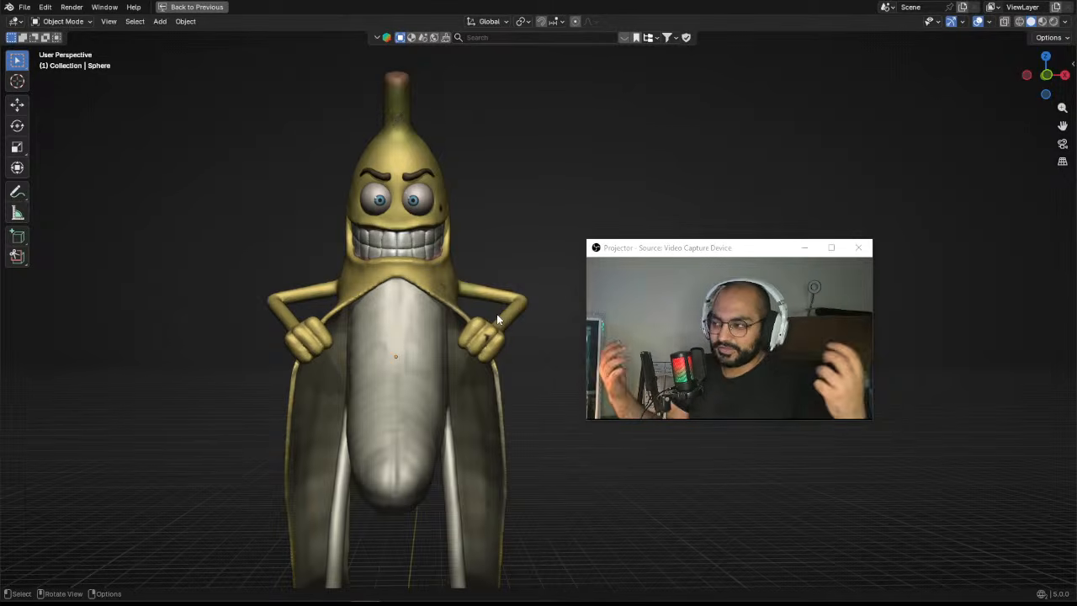
key(ctrl+space)
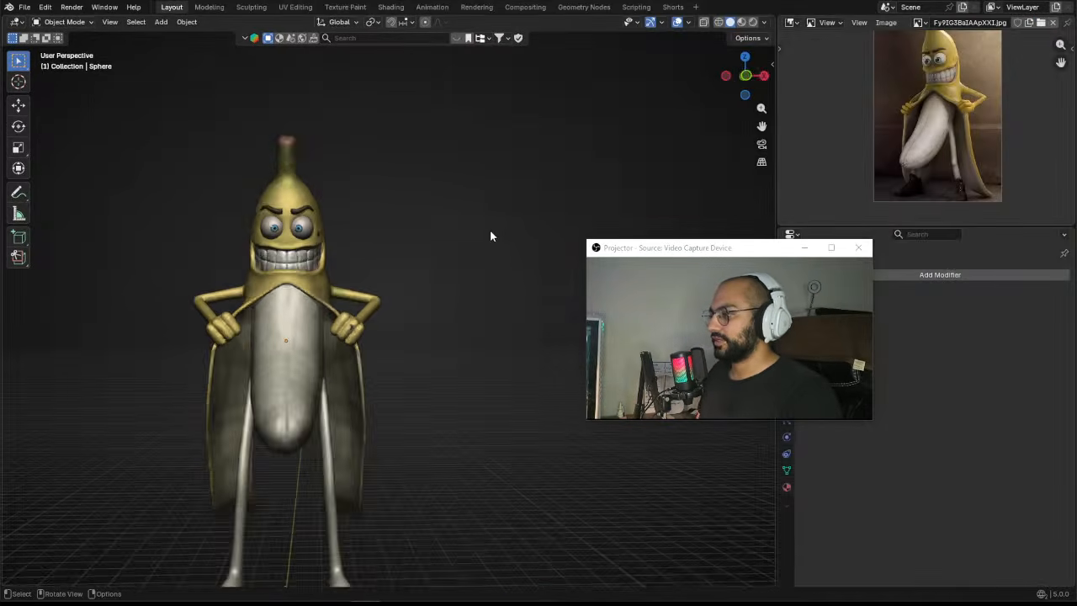
middle_drag(490, 233, 584, 275)
drag(666, 250, 528, 233)
drag(561, 0, 846, 117)
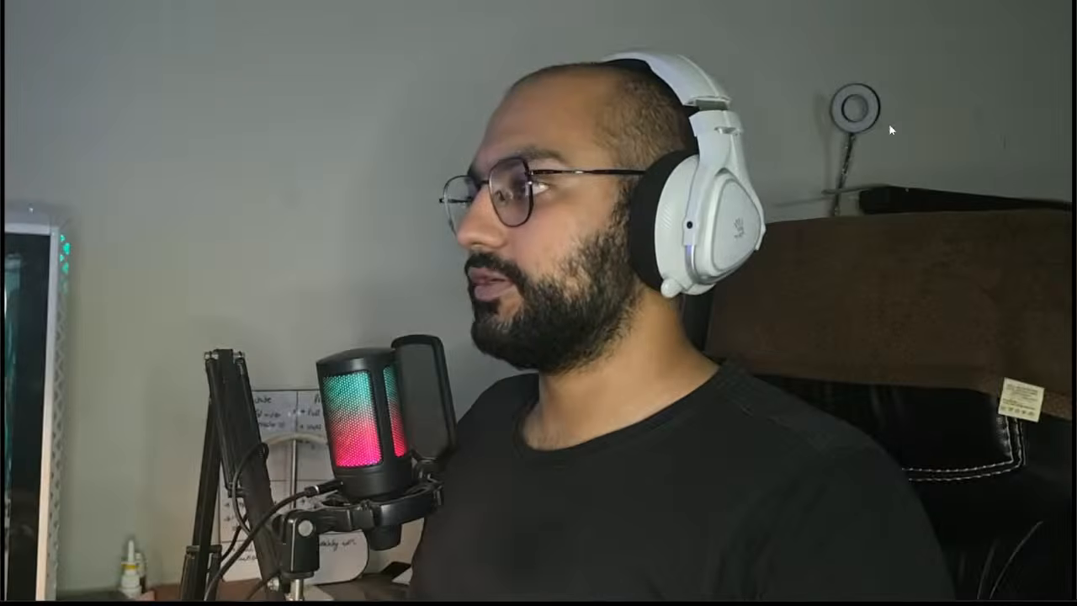